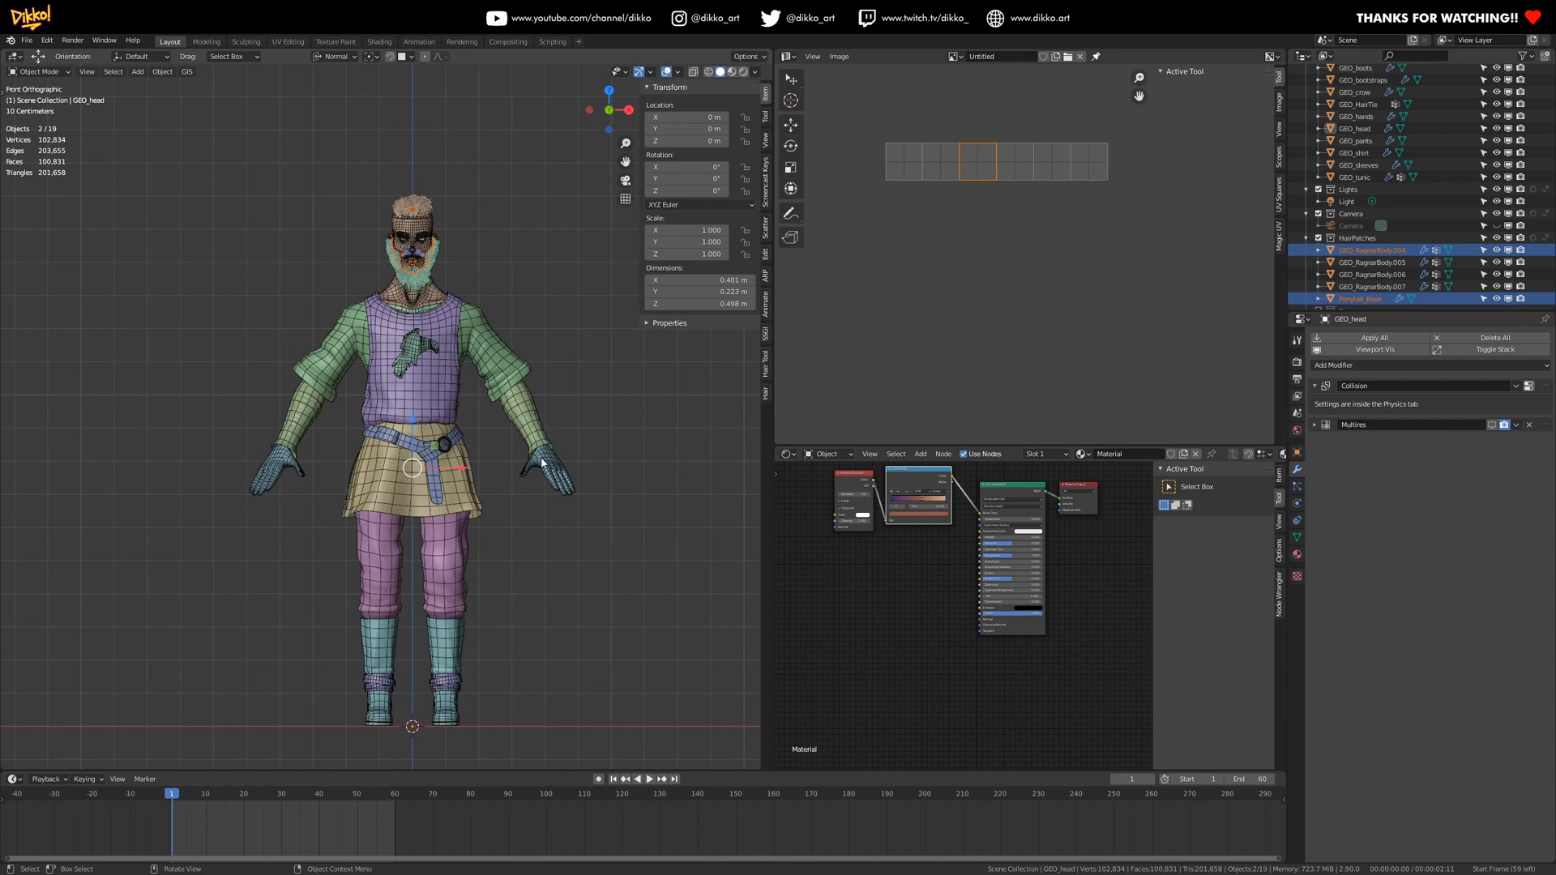
# - Close the node and image editors so the 3D viewport fills their space, and enlarge the Outliner
pyautogui.scroll(2, 465, 473)
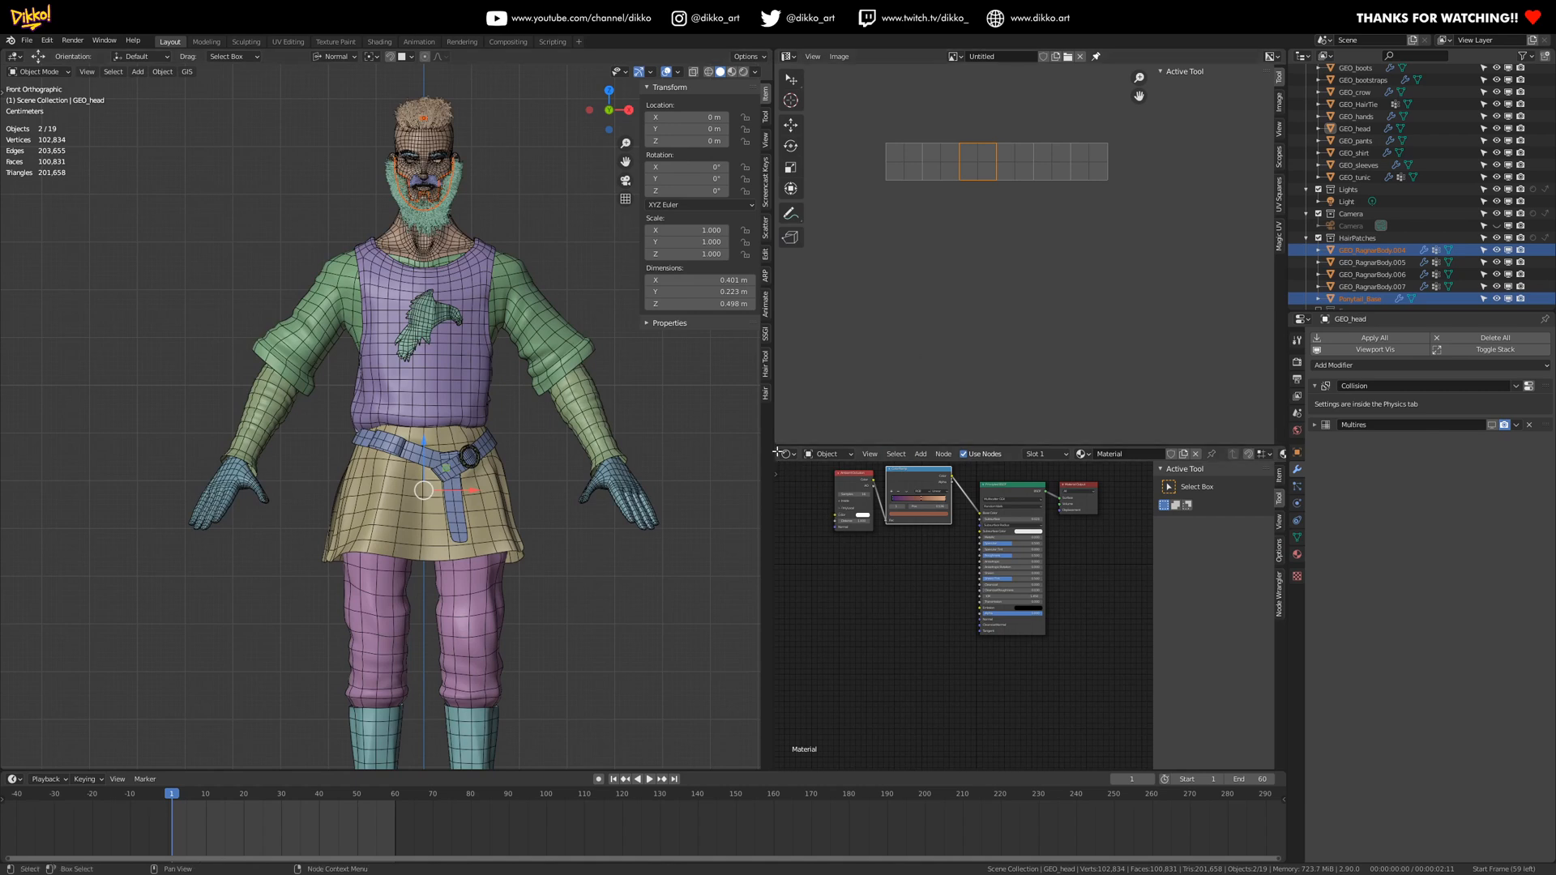
pyautogui.moveTo(776, 444); pyautogui.dragTo(794, 479)
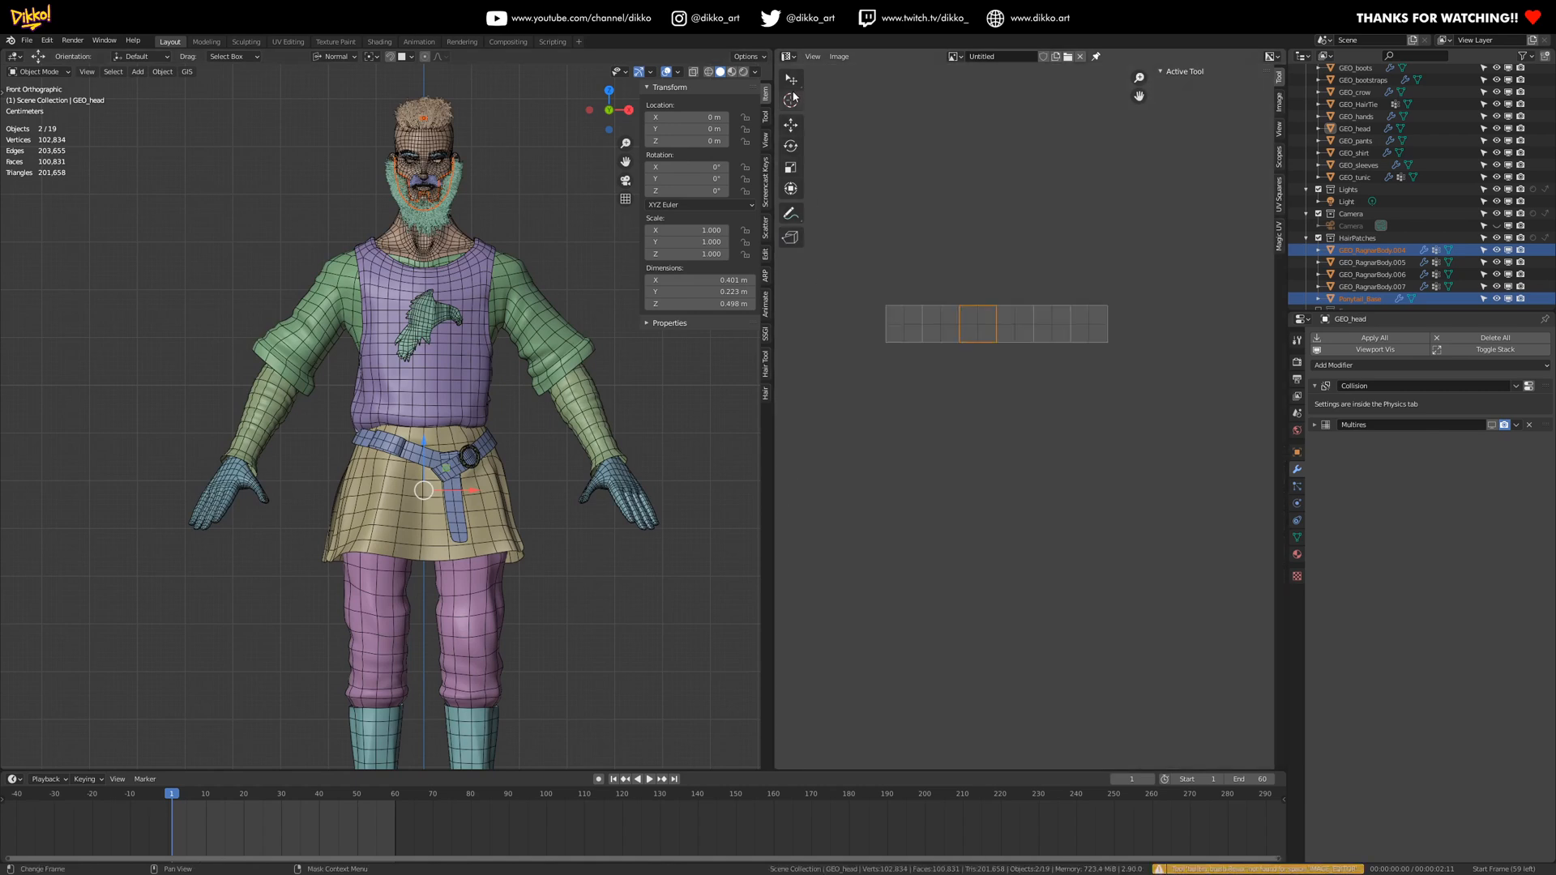
pyautogui.moveTo(775, 51); pyautogui.dragTo(814, 65)
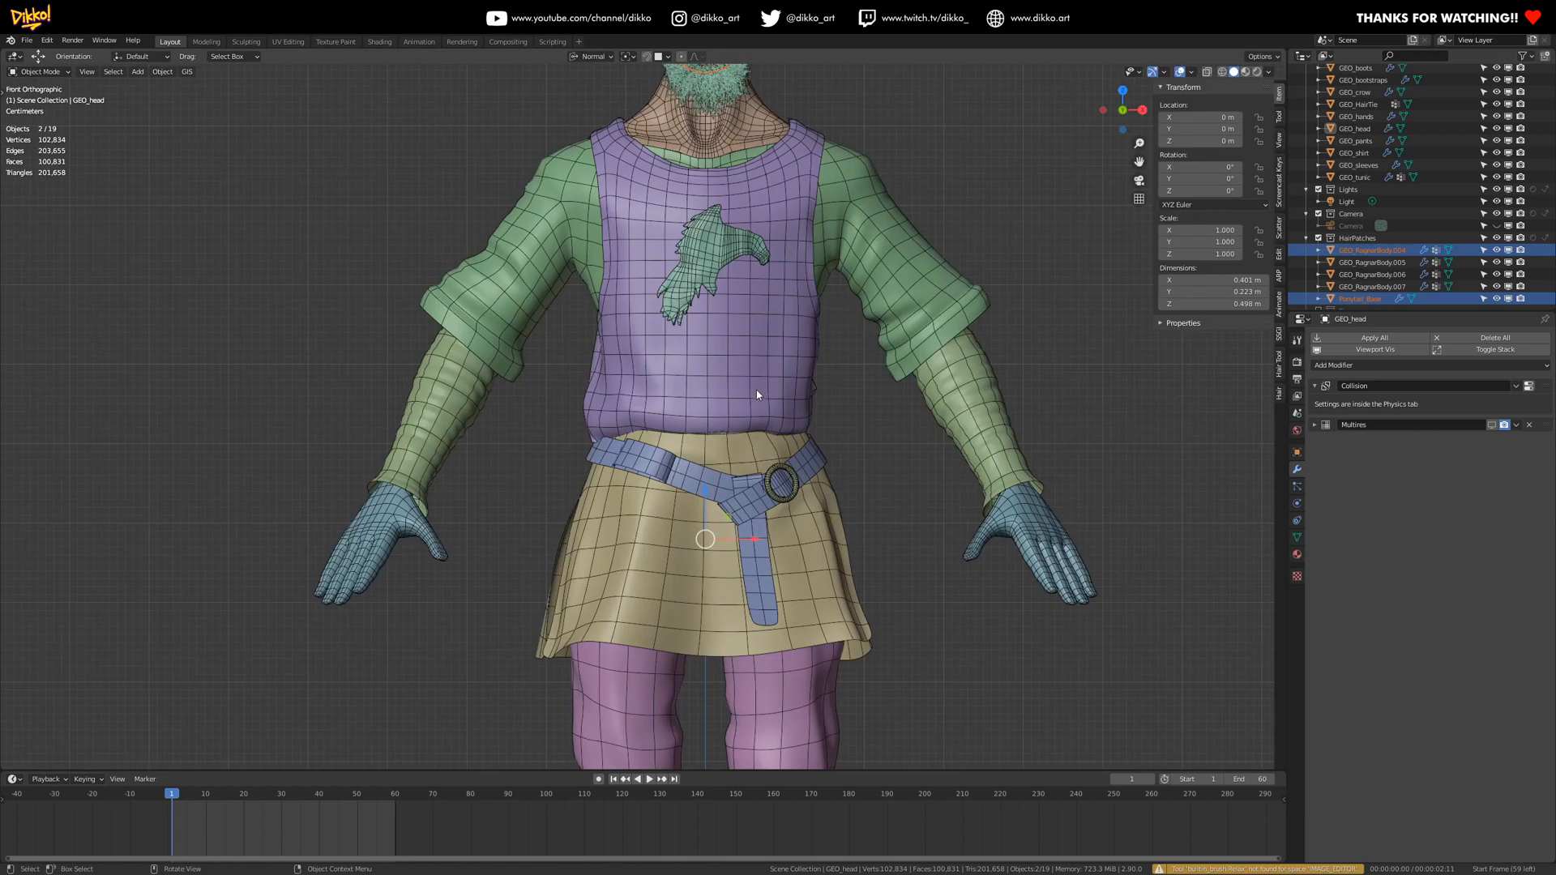
pyautogui.scroll(-2, 756, 393)
pyautogui.keyDown('shift'); pyautogui.moveTo(756, 401); pyautogui.dragTo(752, 547, button='middle'); pyautogui.keyUp('shift')
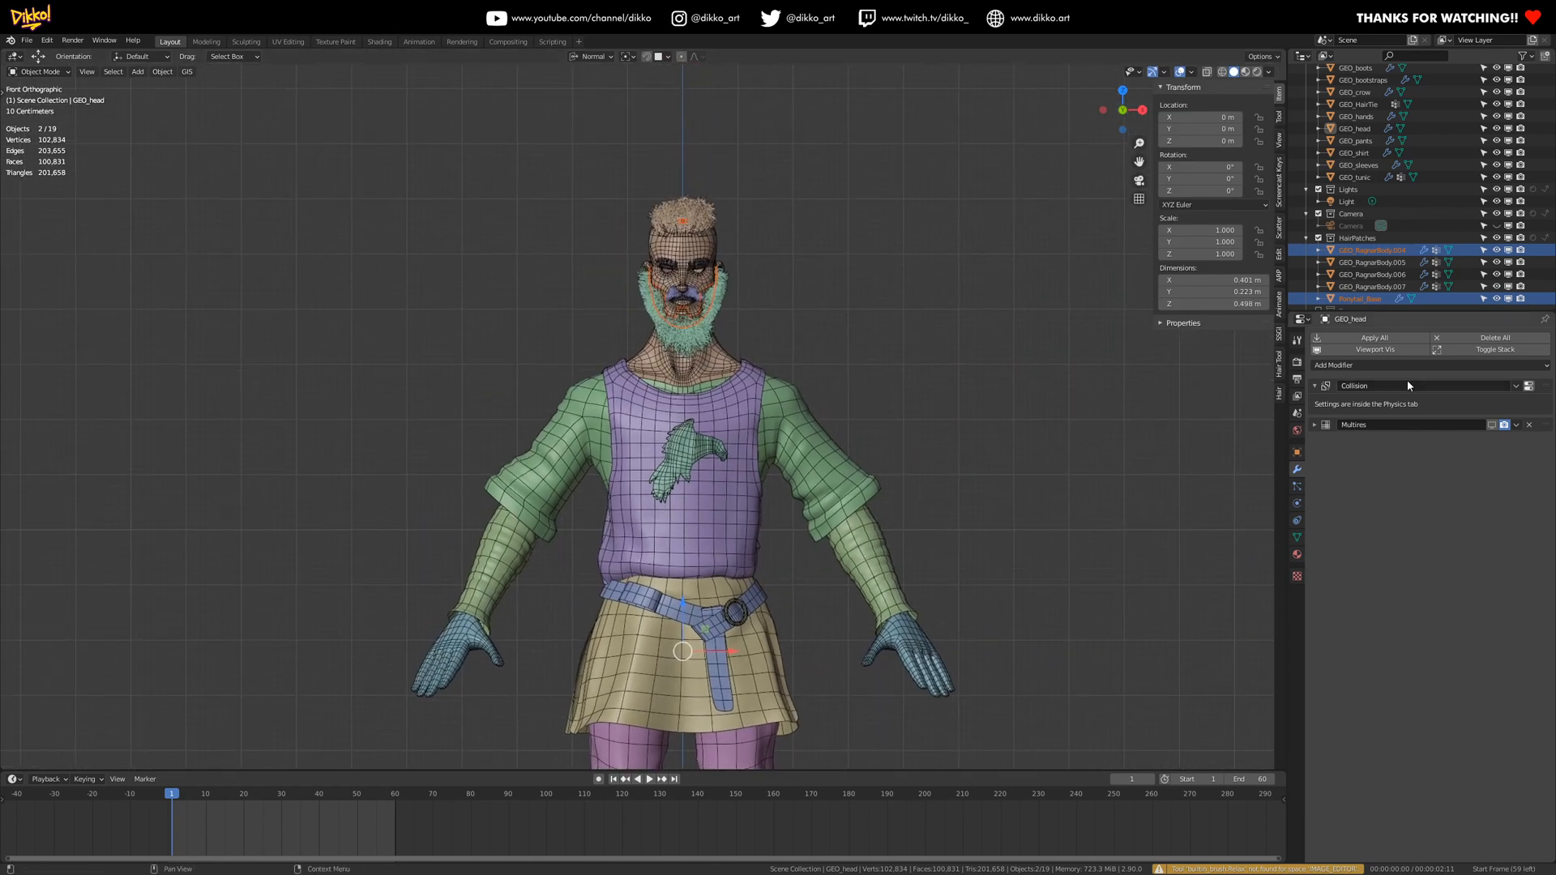
pyautogui.moveTo(1341, 310); pyautogui.dragTo(1358, 511)
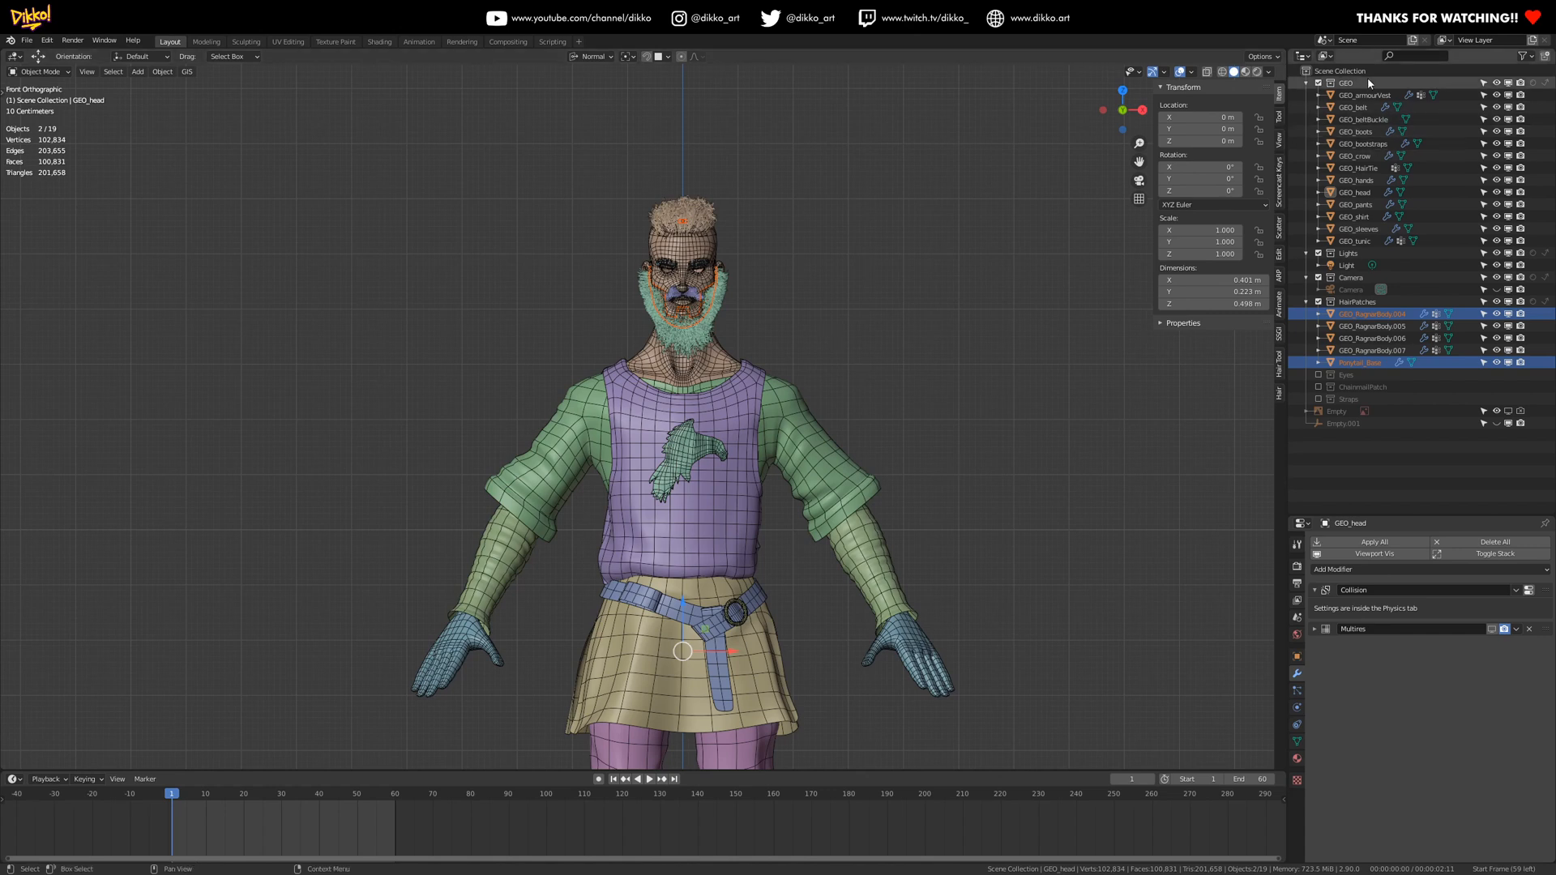
# - Check the contents of the GEO collection by excluding and re-including it in the view layer
pyautogui.click(1337, 84)
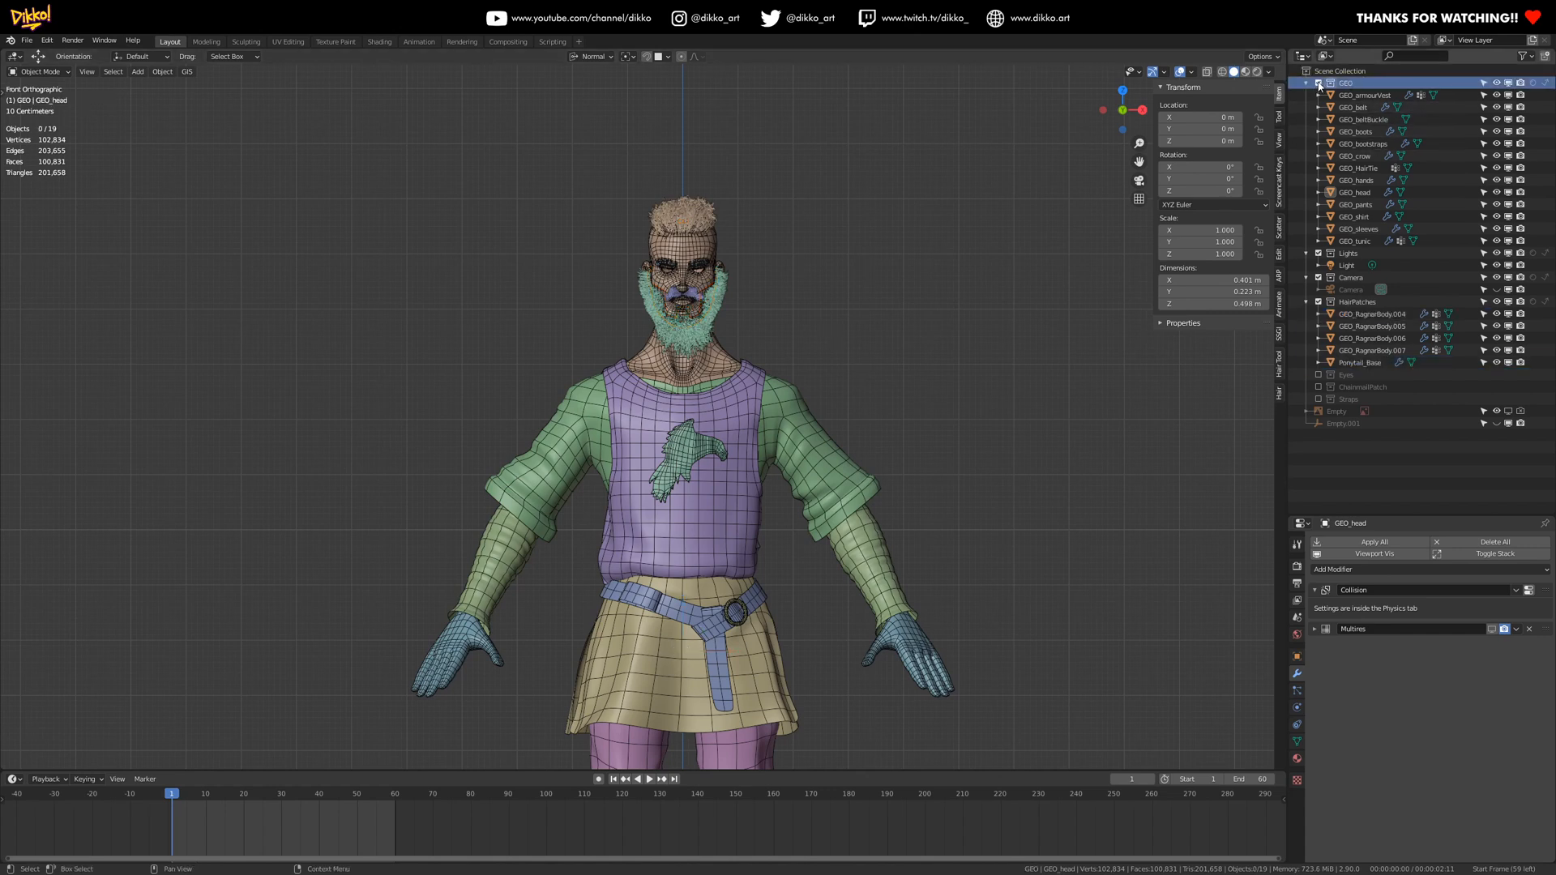
pyautogui.click(1318, 83)
pyautogui.click(1318, 83)
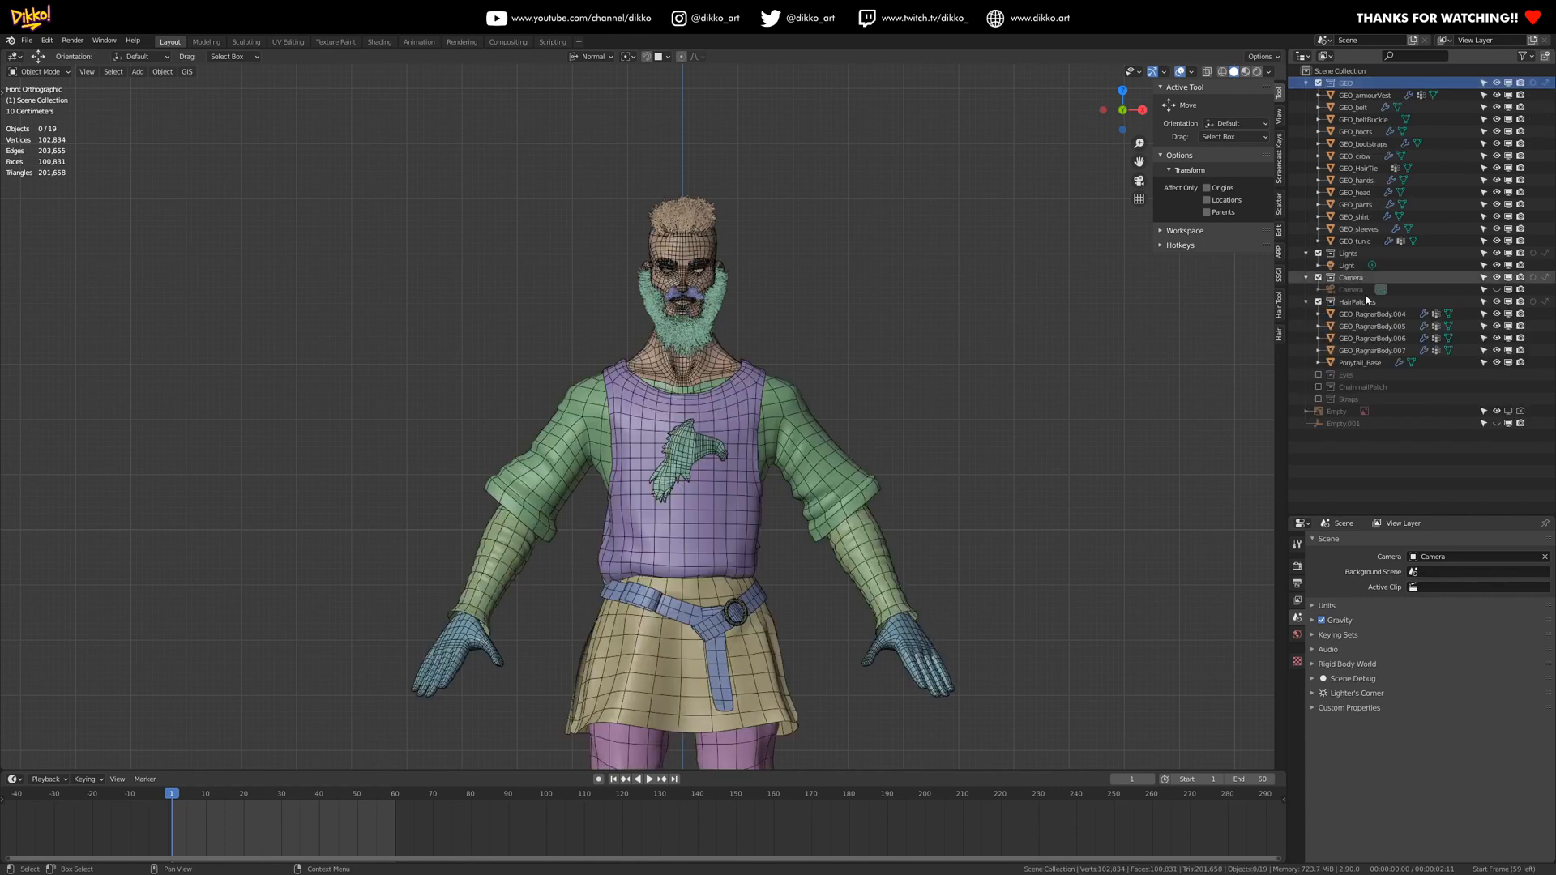
# - Exclude the Lights and Camera collections from the view layer
pyautogui.click(1355, 252)
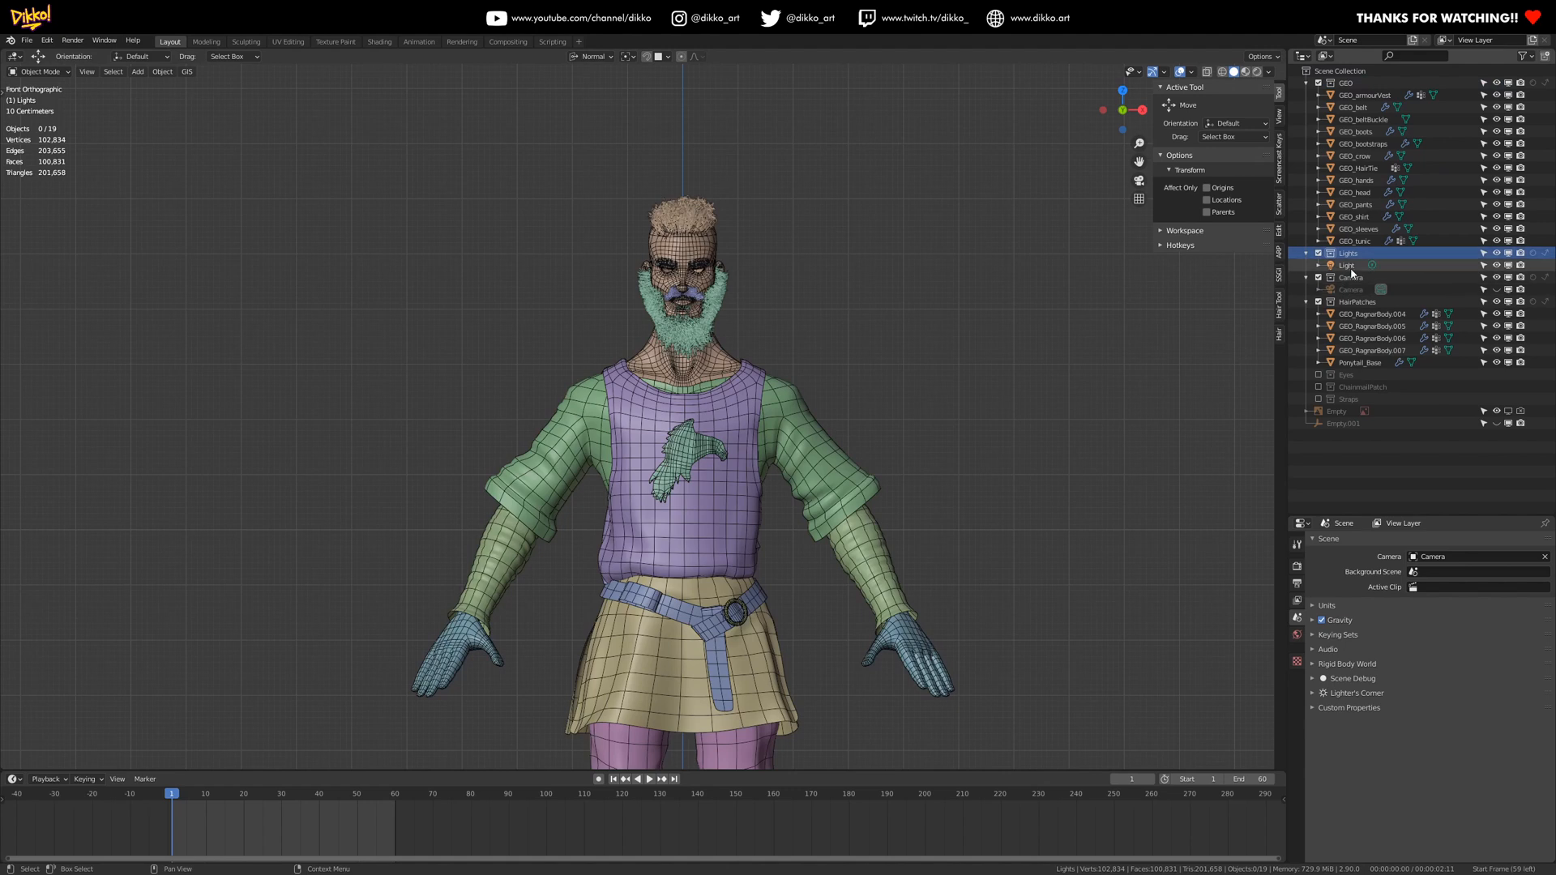
pyautogui.click(1318, 277)
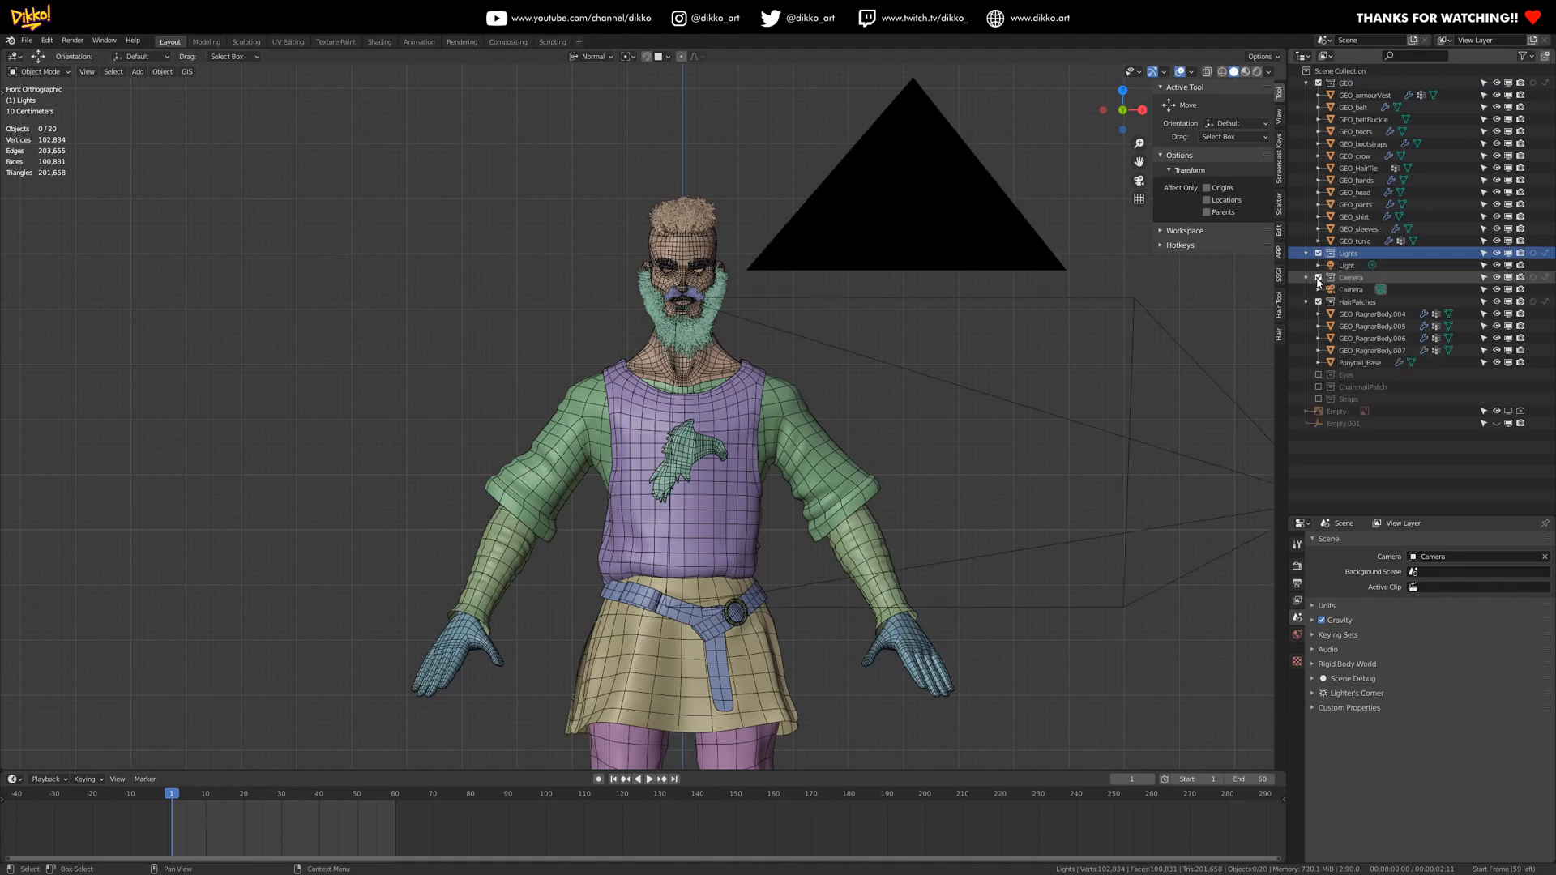
pyautogui.click(1318, 254)
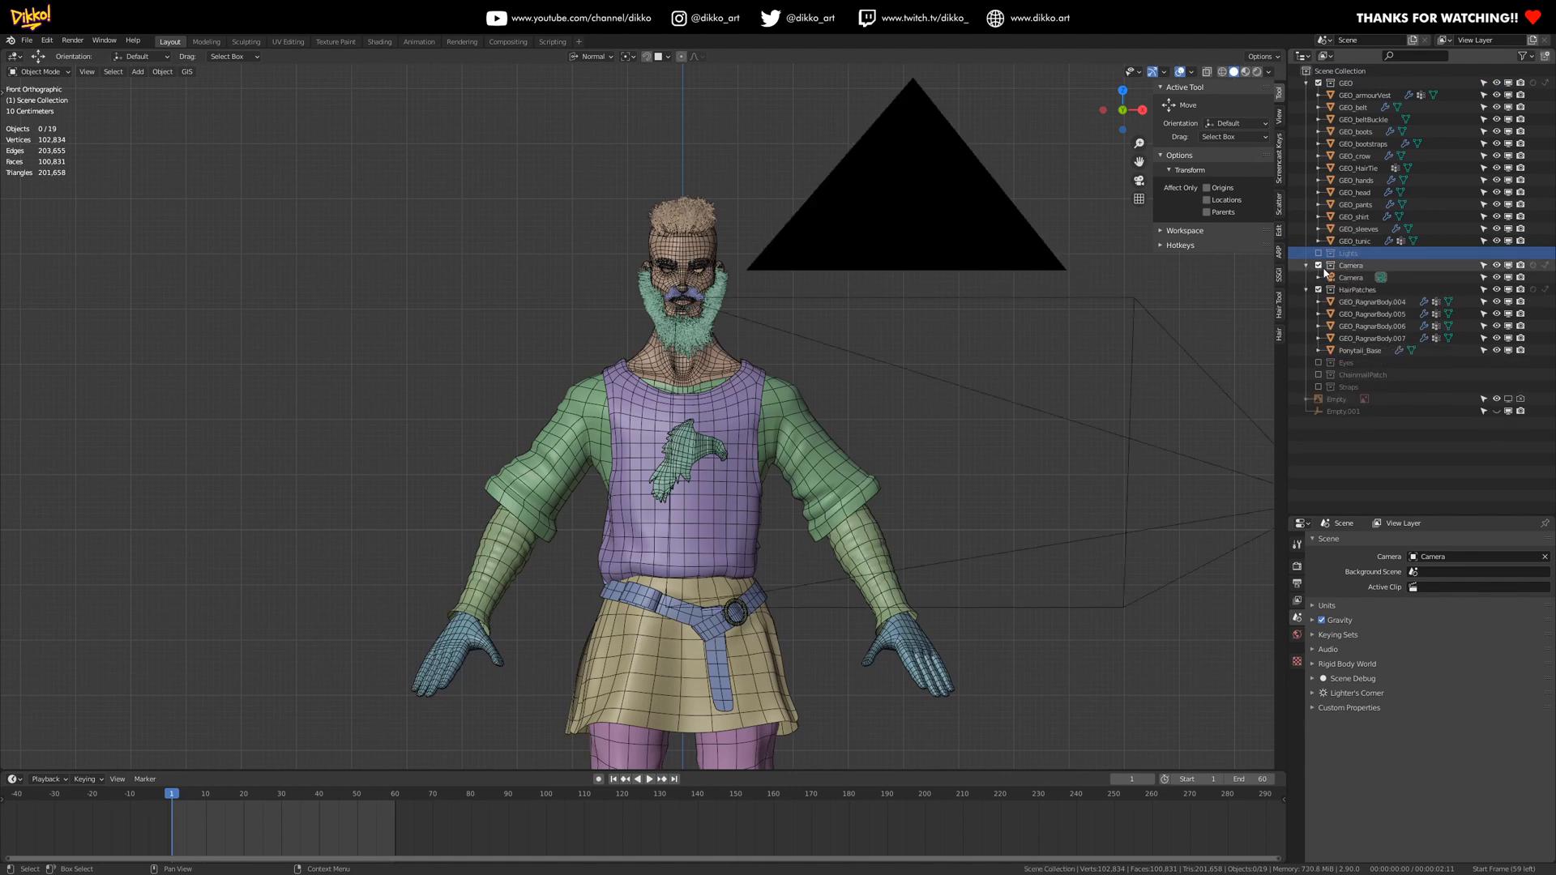
pyautogui.click(1318, 265)
# - Select the HairPatches collection and play the timeline to preview the hair and beard simulation
pyautogui.click(1353, 278)
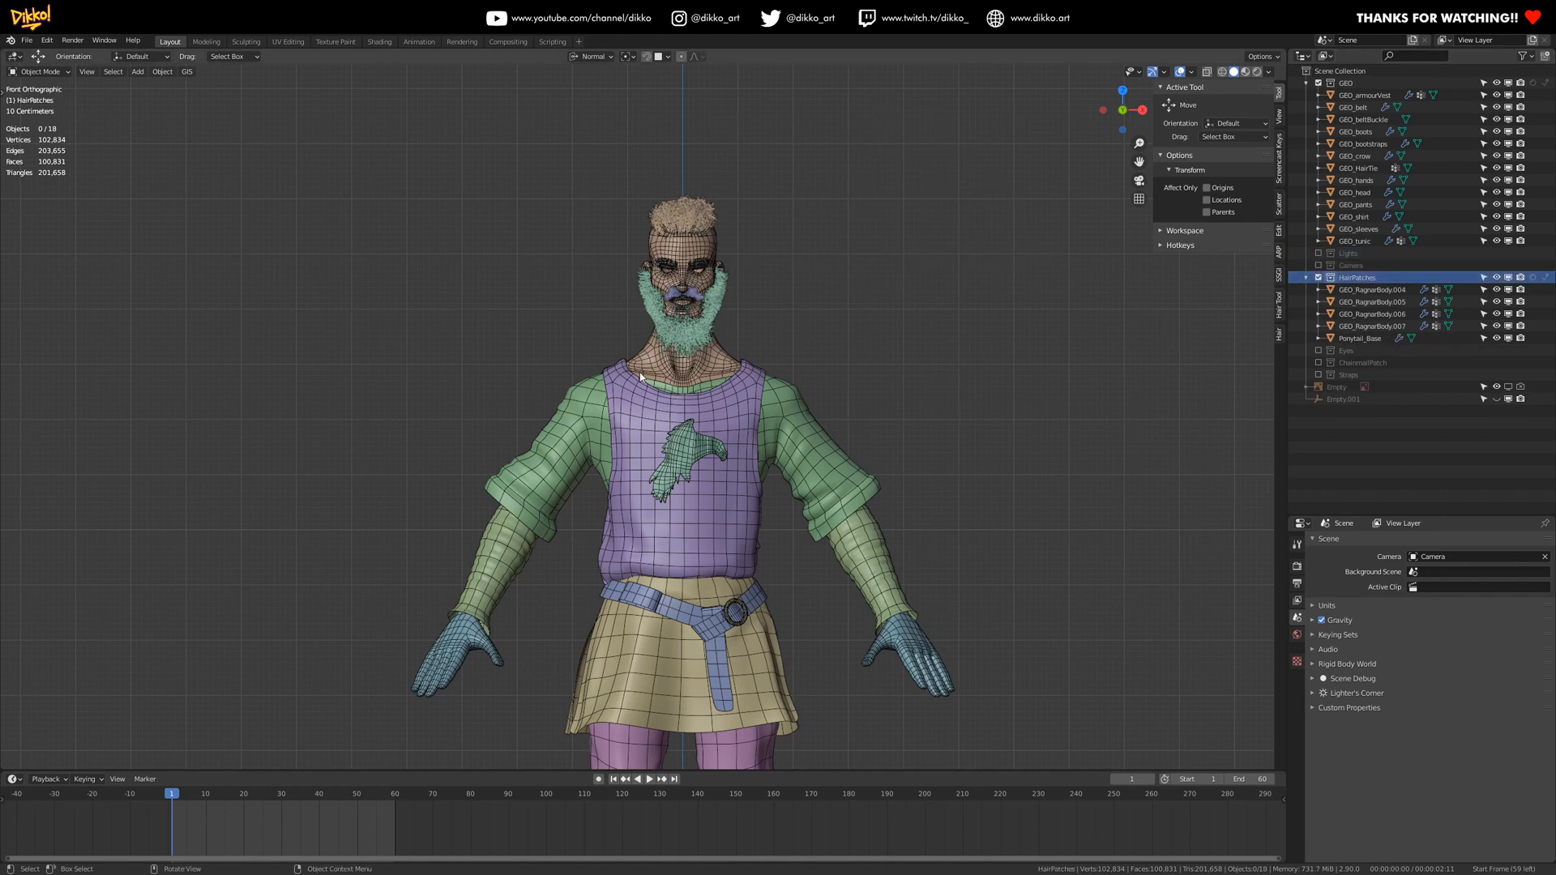
pyautogui.scroll(5, 646, 221)
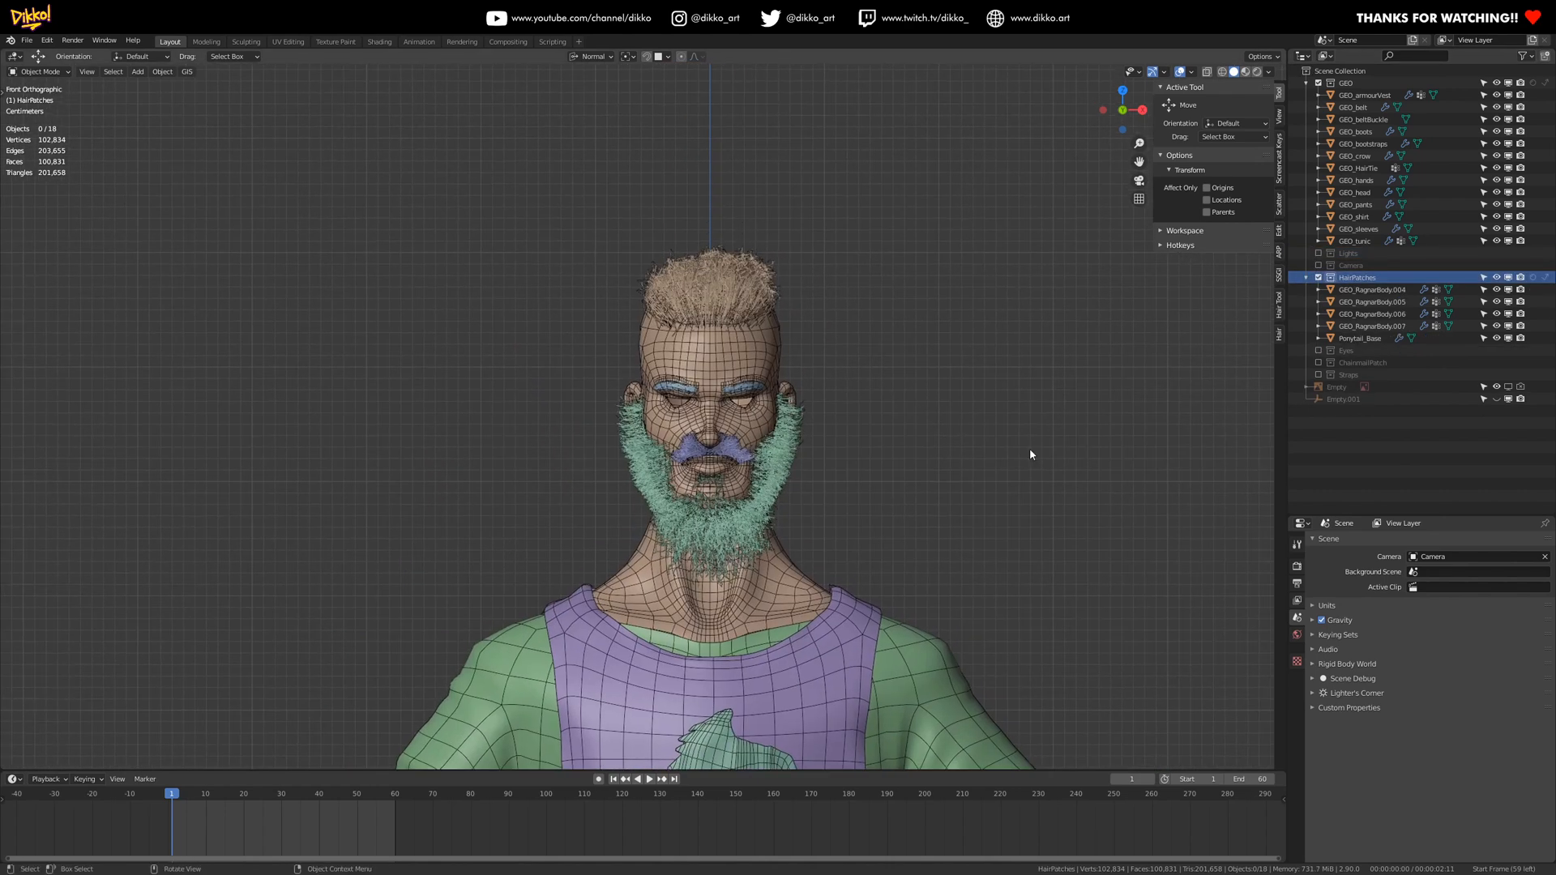
pyautogui.scroll(3, 658, 337)
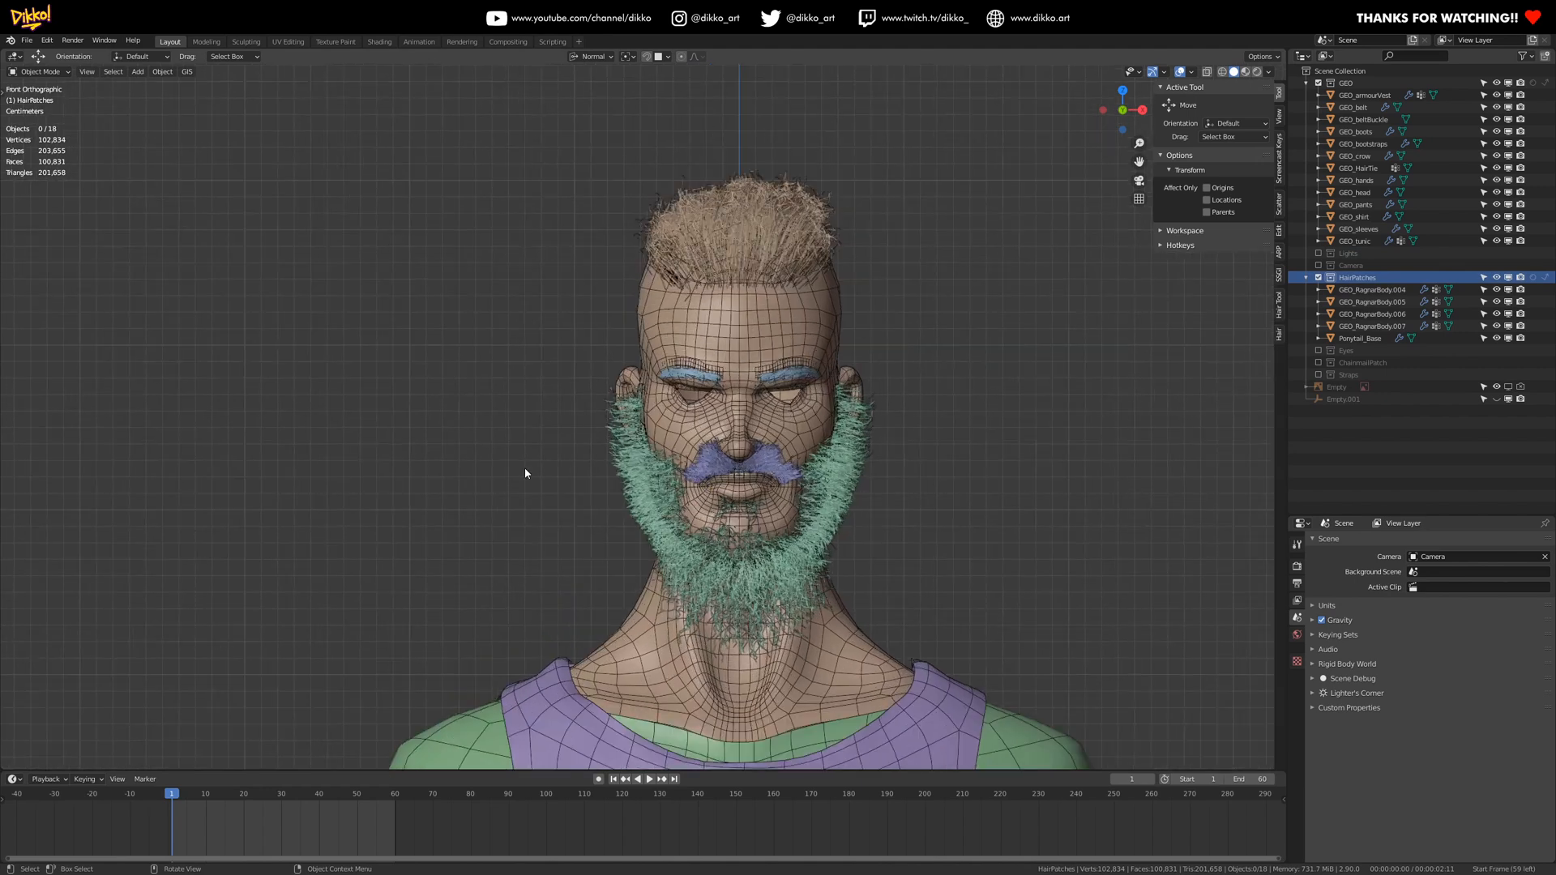
pyautogui.press('space')
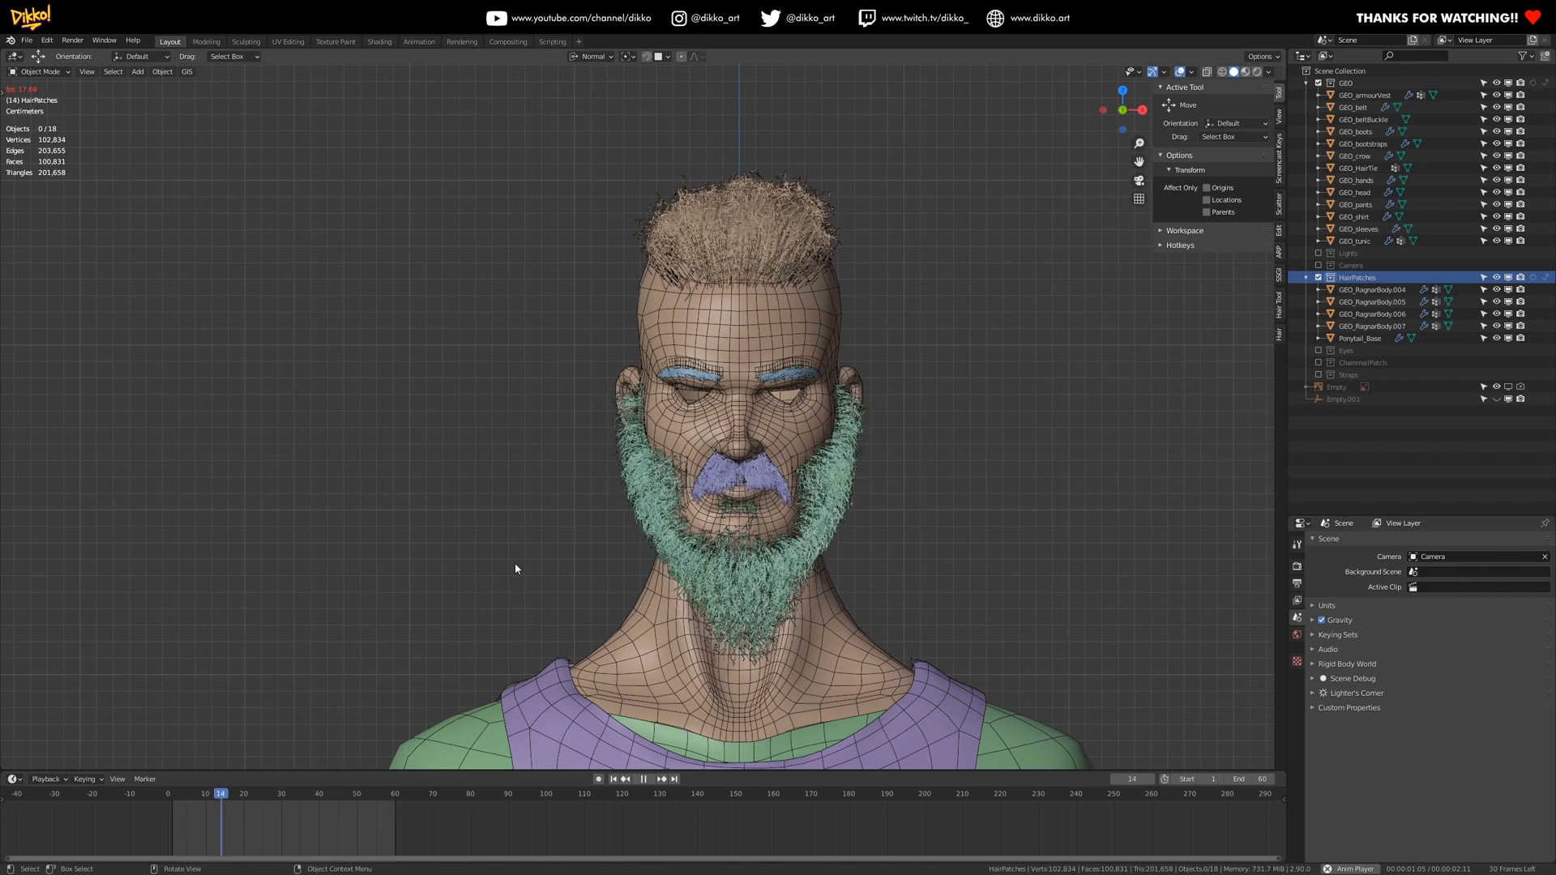
pyautogui.press('space')
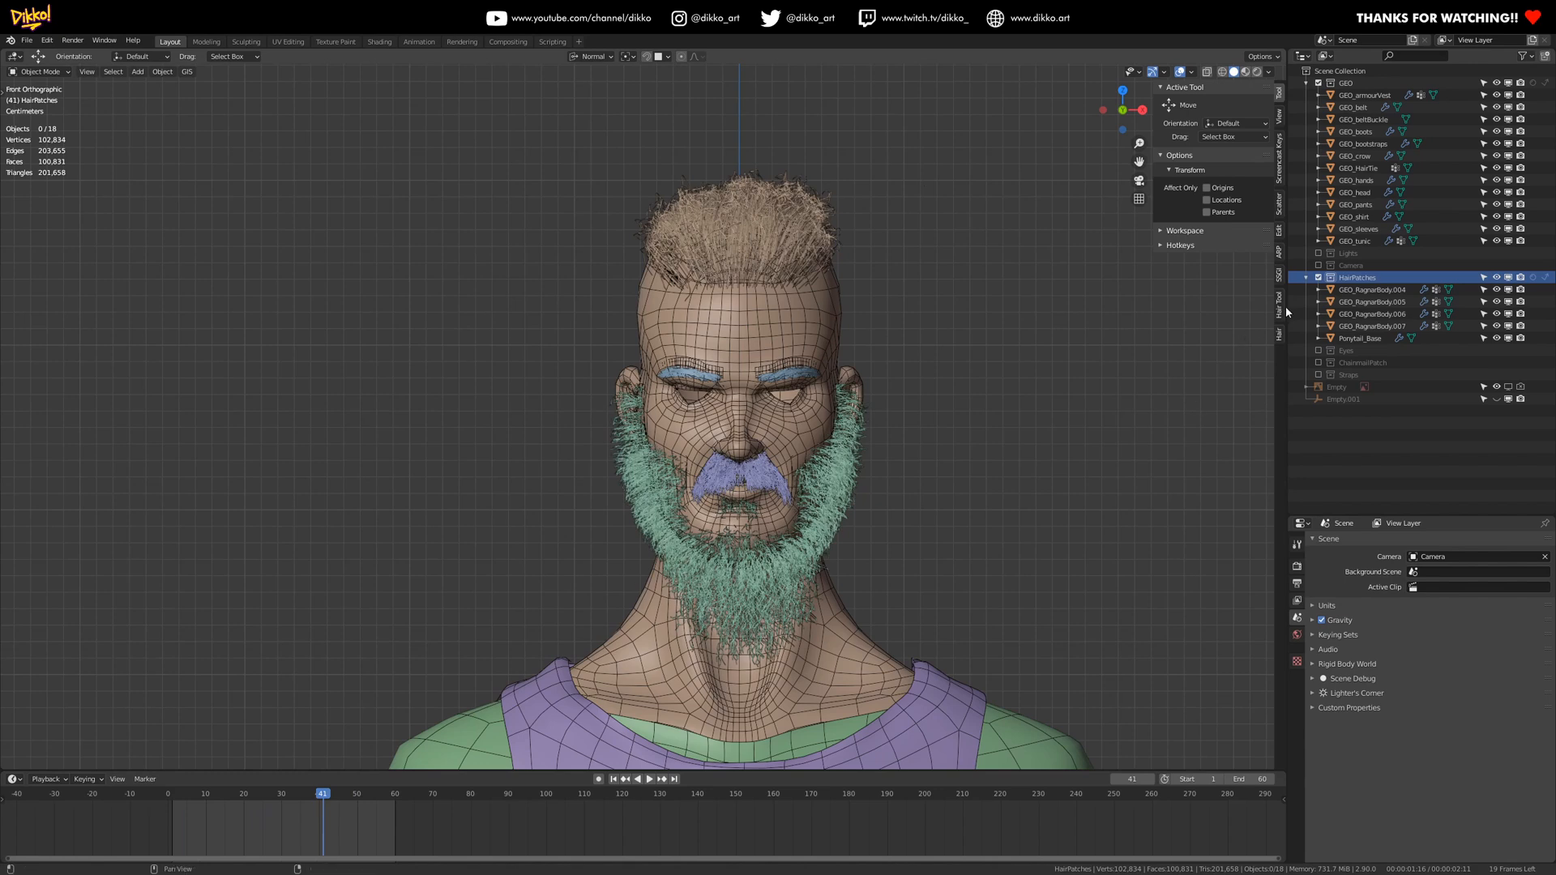
# - Examine the GEO_RagnarBody hair patches 004 to 007 and Ponytail_Base by selecting them one by one
pyautogui.click(1369, 289)
pyautogui.moveTo(729, 356); pyautogui.dragTo(652, 485, button='middle')
pyautogui.click(1365, 302)
pyautogui.click(1361, 313)
pyautogui.click(1356, 327)
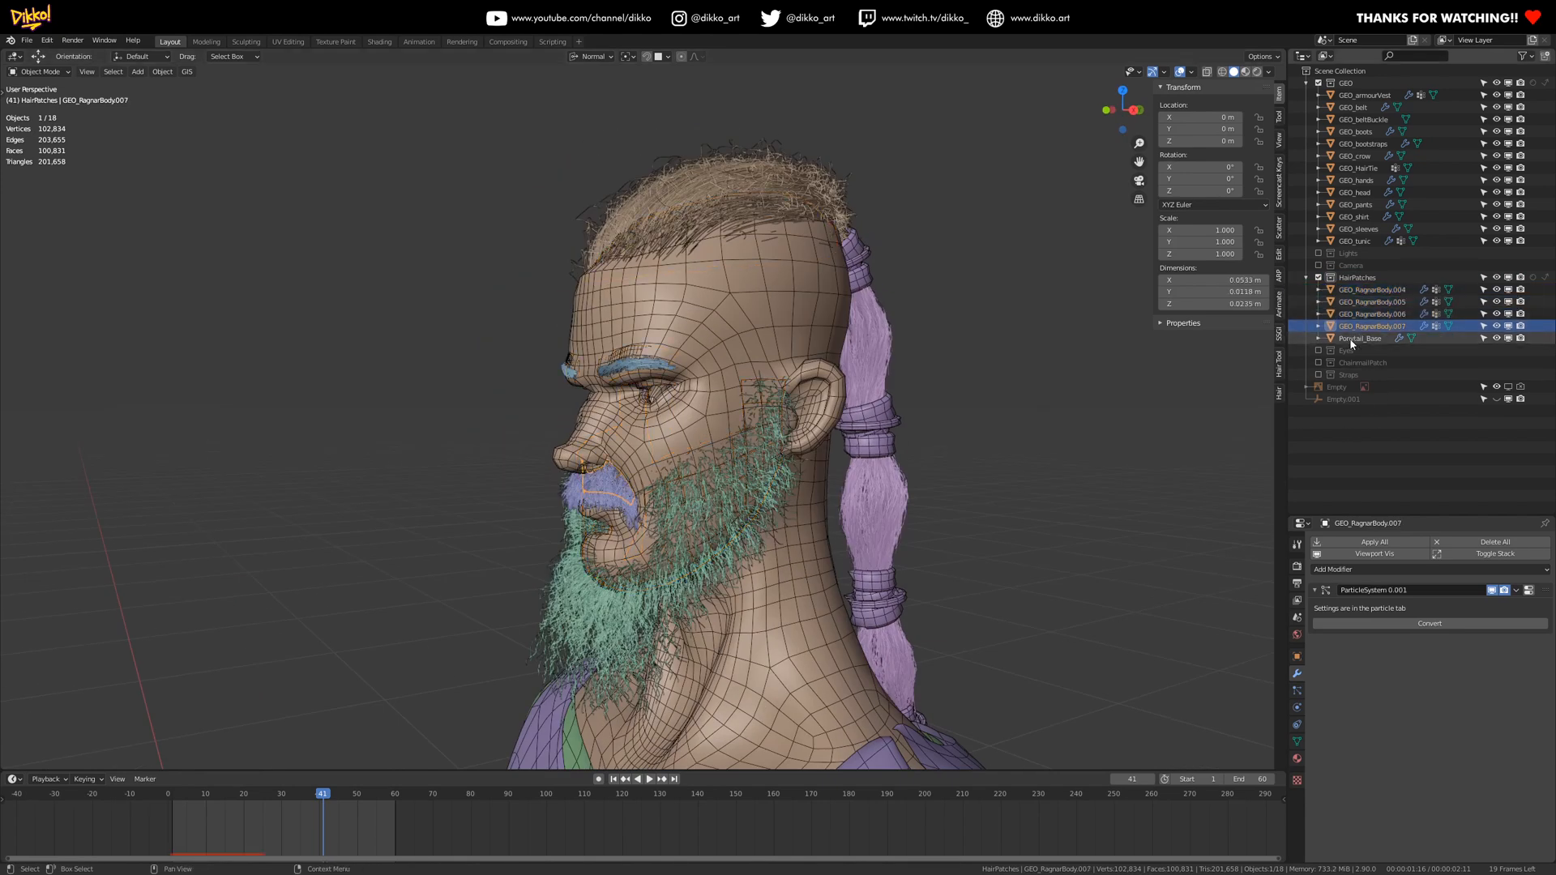
pyautogui.click(1355, 339)
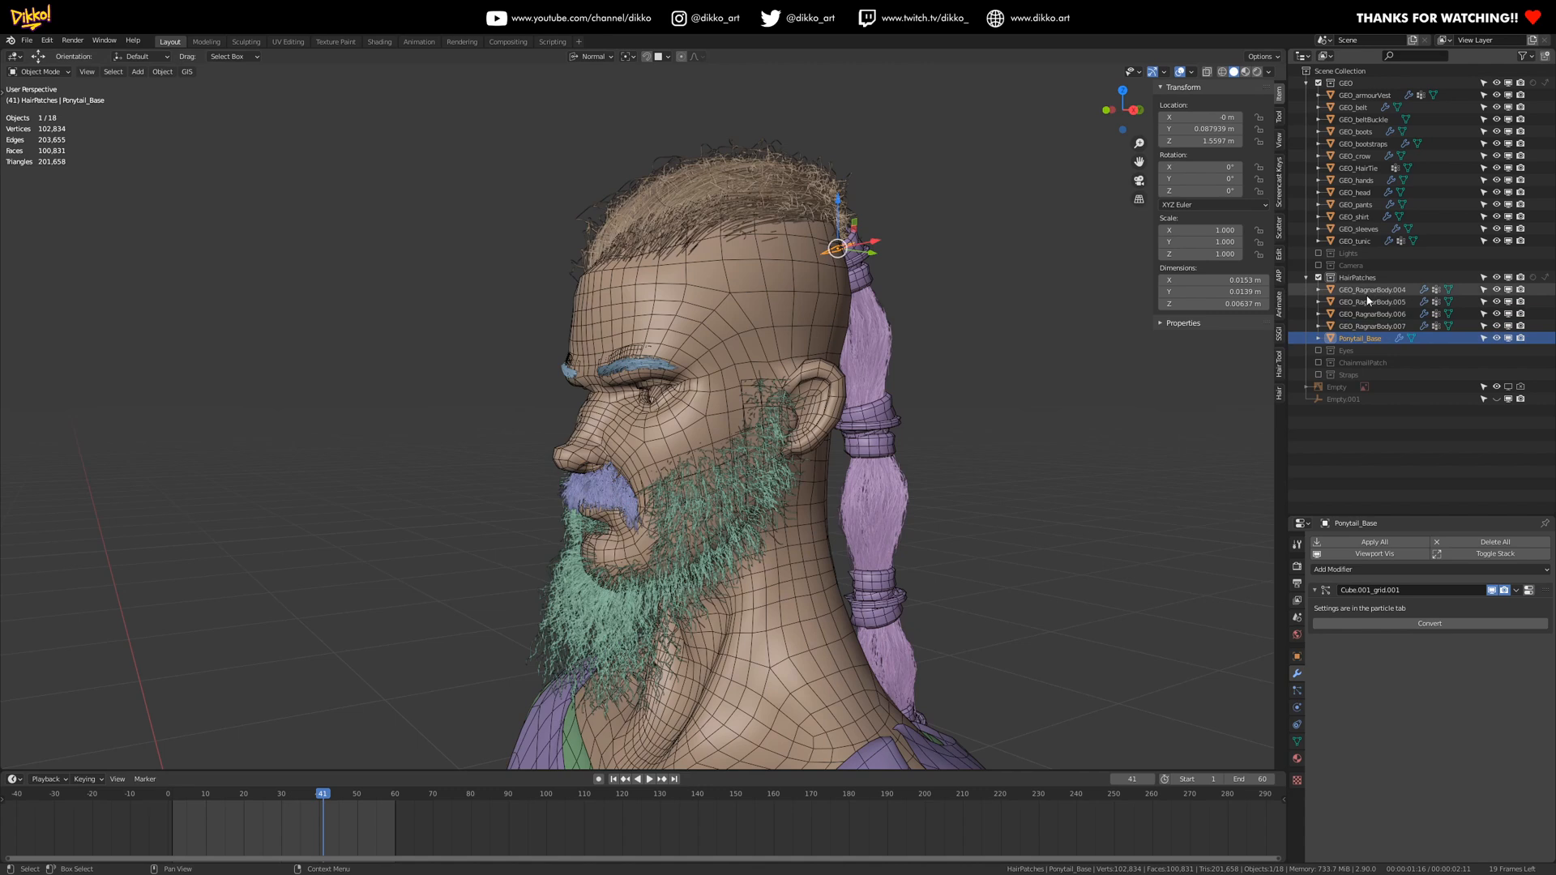
# - Exclude the HairPatches collection from the view layer, keeping only the character geometry
pyautogui.click(1320, 277)
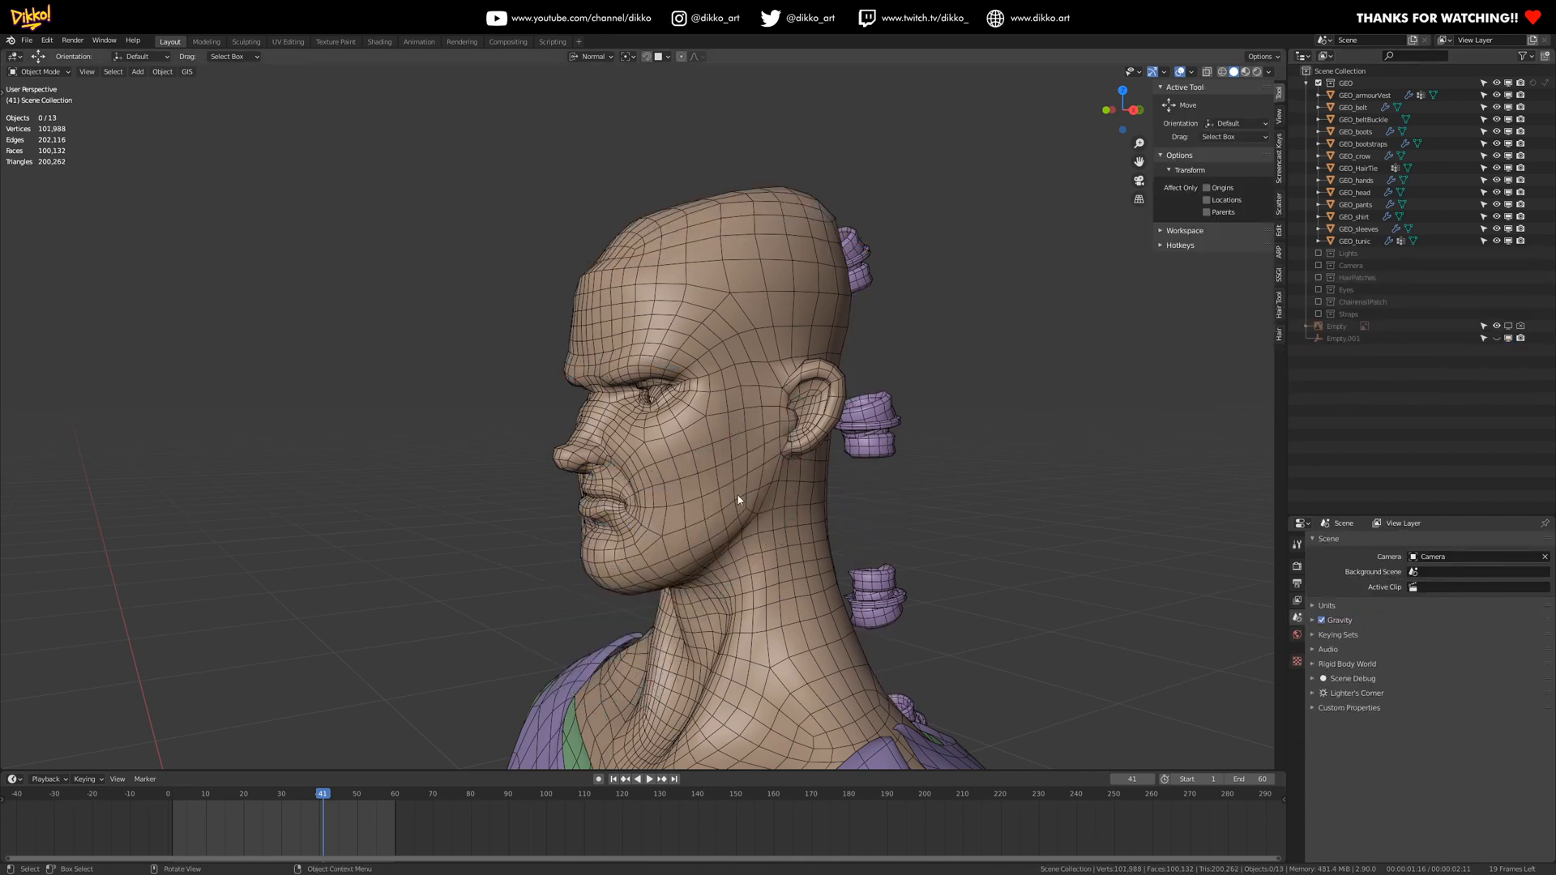
pyautogui.moveTo(990, 458); pyautogui.dragTo(748, 412, button='middle')
pyautogui.moveTo(817, 360); pyautogui.dragTo(742, 339, button='middle')
pyautogui.scroll(-4, 697, 637)
pyautogui.moveTo(697, 638)
pyautogui.mouseDown(button='middle')
pyautogui.moveTo(838, 620)
pyautogui.moveTo(718, 640)
pyautogui.mouseUp(button='middle')
pyautogui.keyDown('shift'); pyautogui.moveTo(717, 641); pyautogui.dragTo(580, 624, button='middle'); pyautogui.keyUp('shift')
pyautogui.keyDown('shift'); pyautogui.moveTo(656, 640); pyautogui.dragTo(716, 430, button='middle'); pyautogui.keyUp('shift')
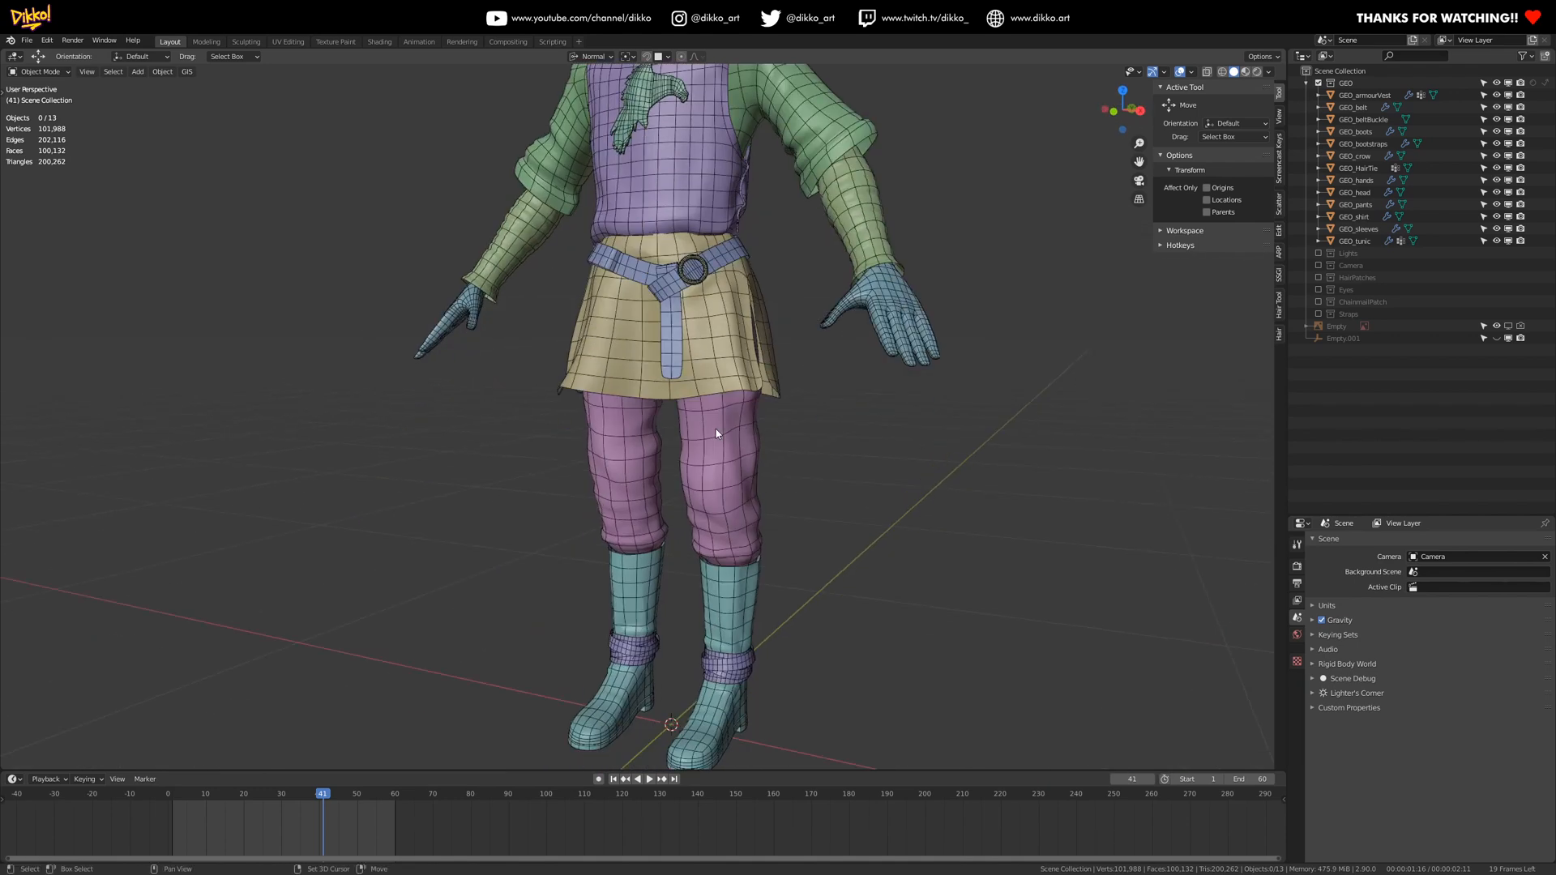
# - Select the boots mesh to inspect its modifiers and save the file
pyautogui.click(691, 660)
pyautogui.moveTo(1076, 656); pyautogui.dragTo(794, 424, button='middle')
pyautogui.press('ctrl')
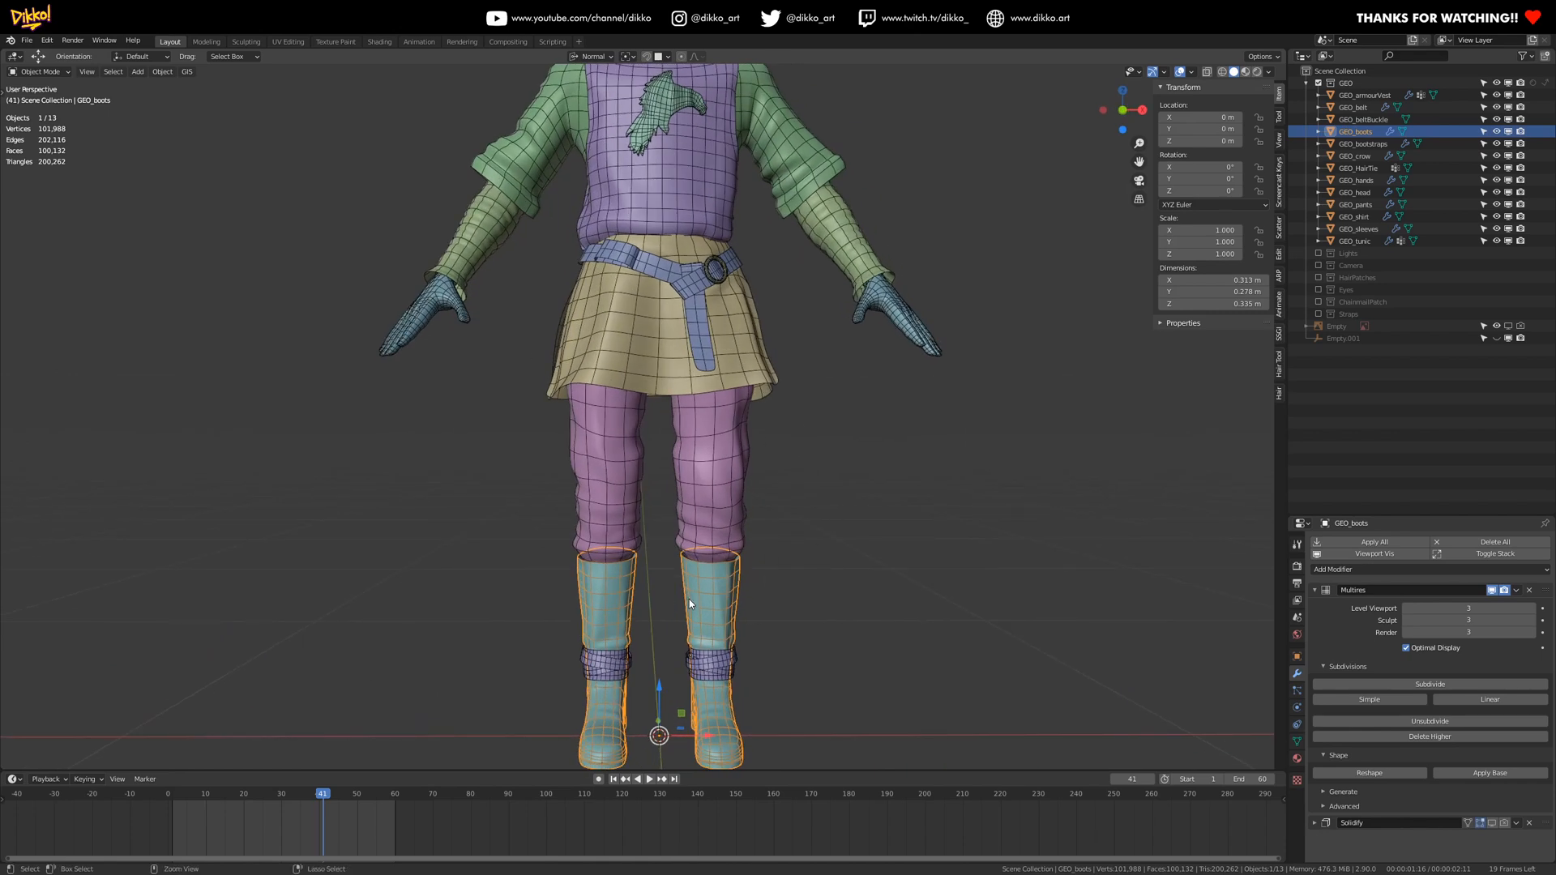
pyautogui.hotkey('ctrl', 's')
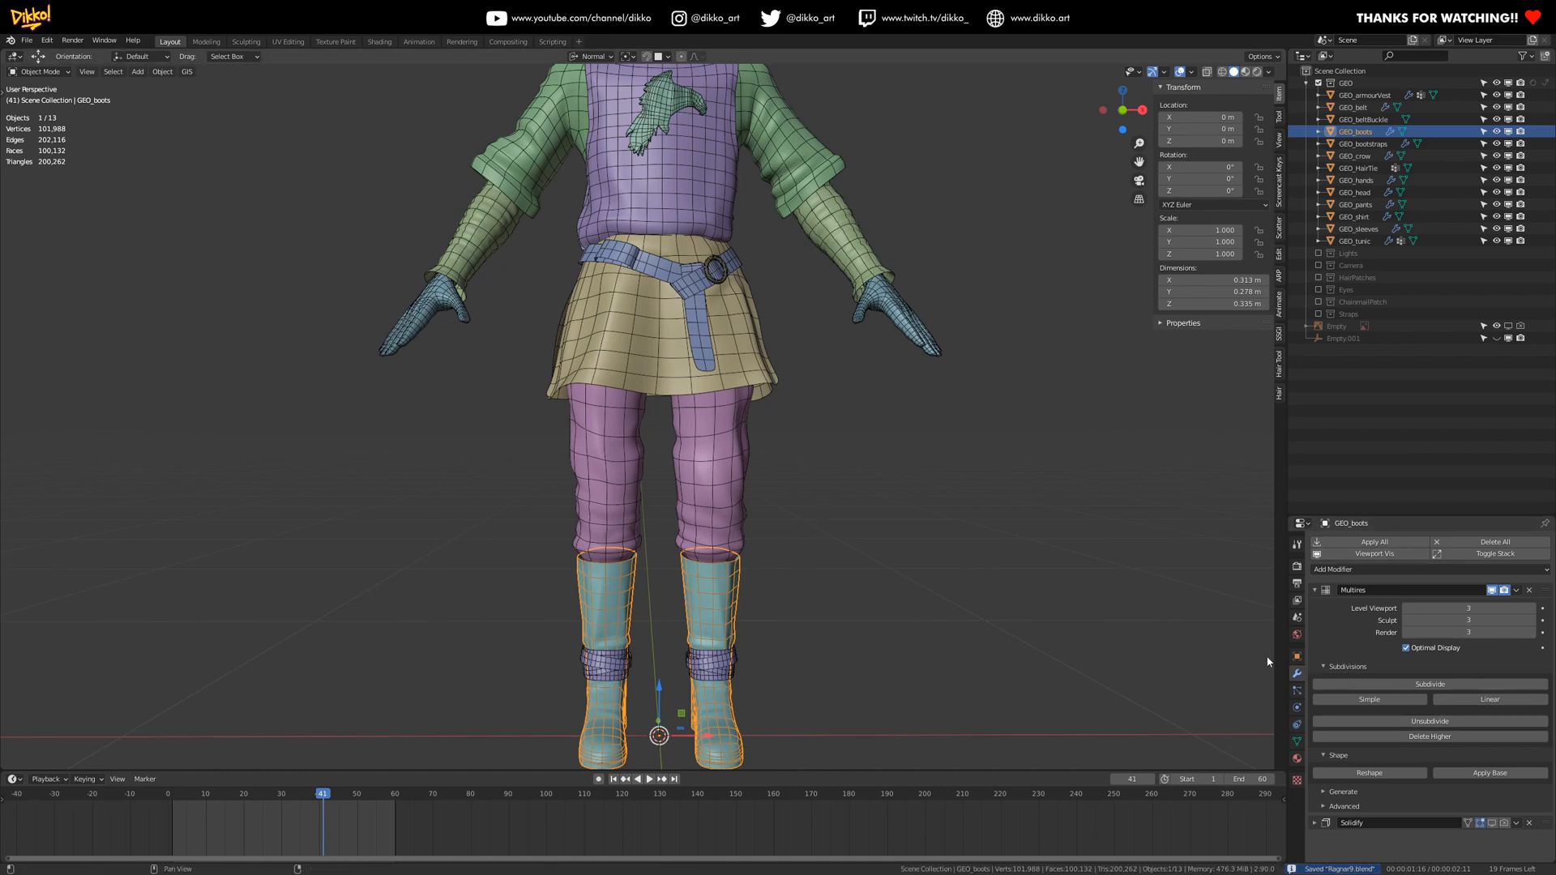
# - Select garments from the pants up to the belt and examine their modifiers
pyautogui.click(705, 453)
pyautogui.click(729, 340)
pyautogui.click(707, 341)
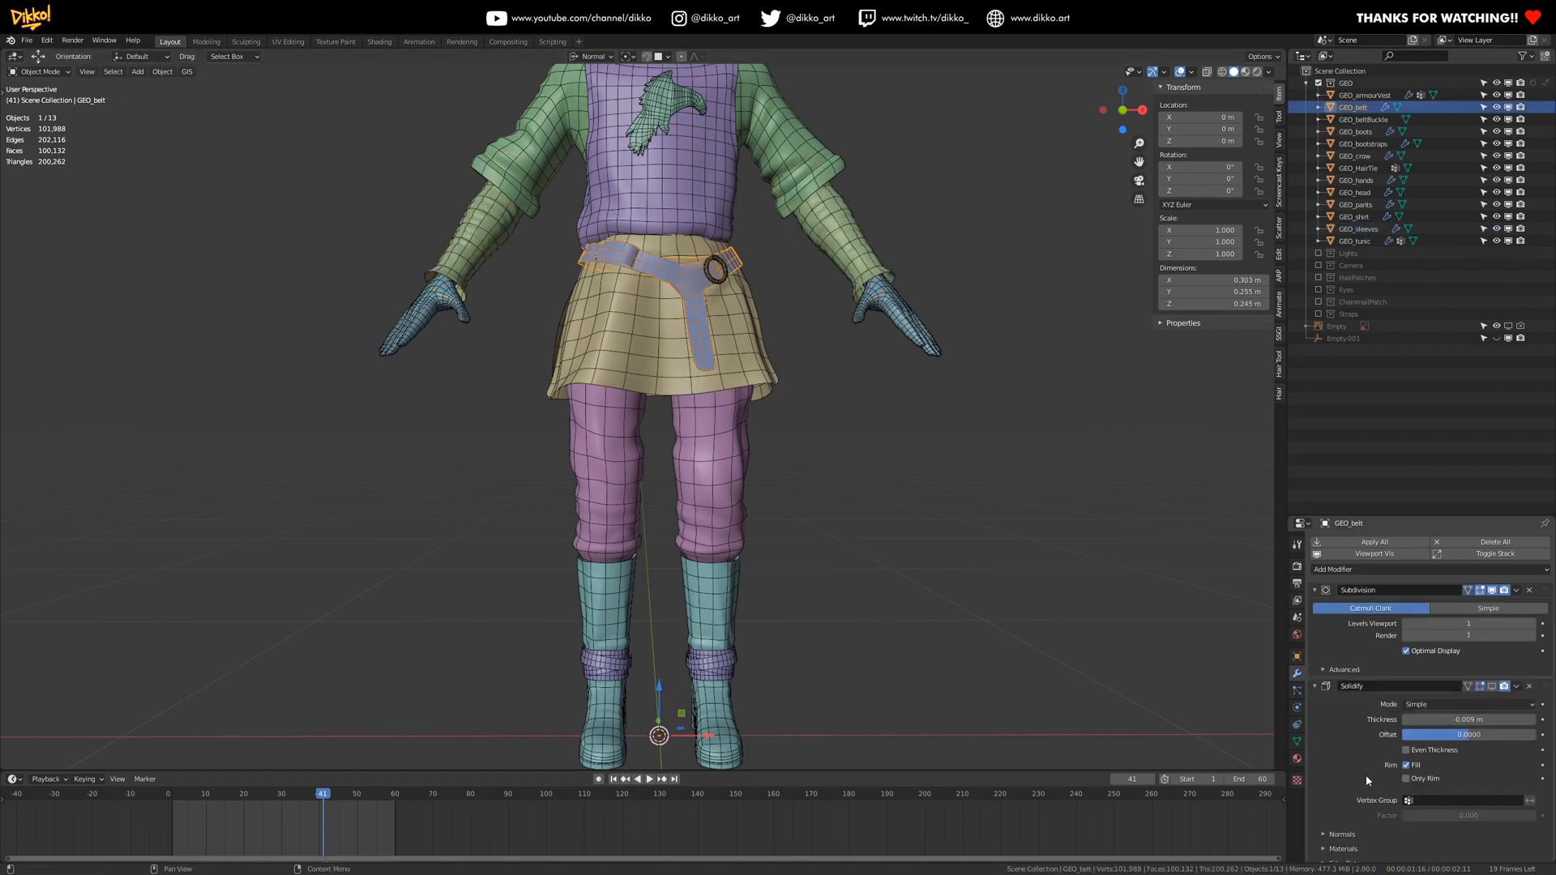
pyautogui.keyDown('shift'); pyautogui.moveTo(723, 269); pyautogui.dragTo(602, 280, button='middle'); pyautogui.keyUp('shift')
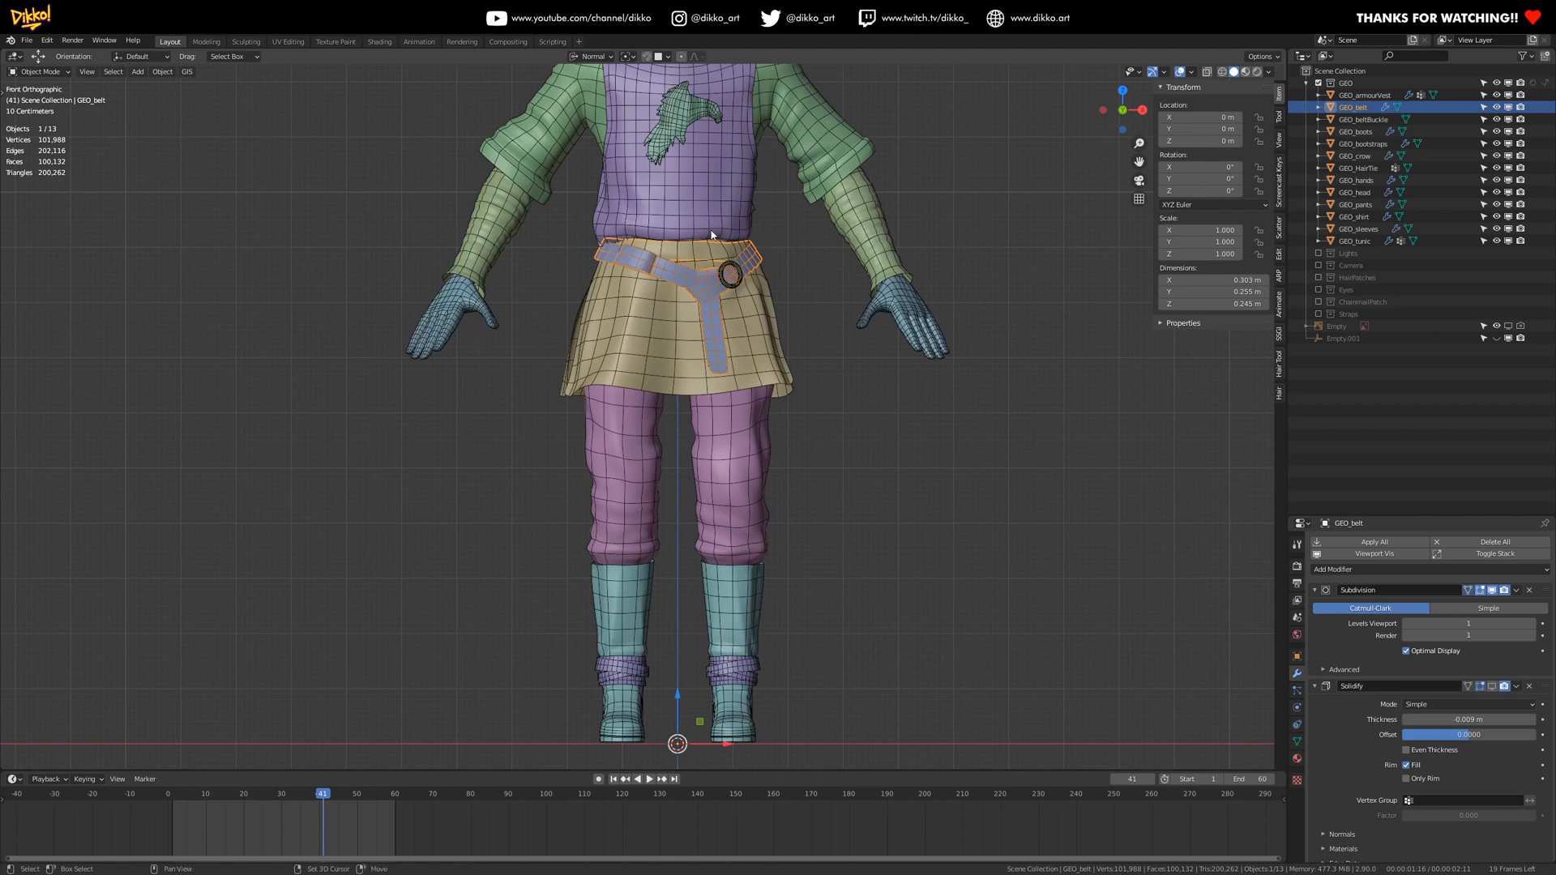
pyautogui.keyDown('shift'); pyautogui.moveTo(779, 256); pyautogui.dragTo(779, 448, button='middle'); pyautogui.keyUp('shift')
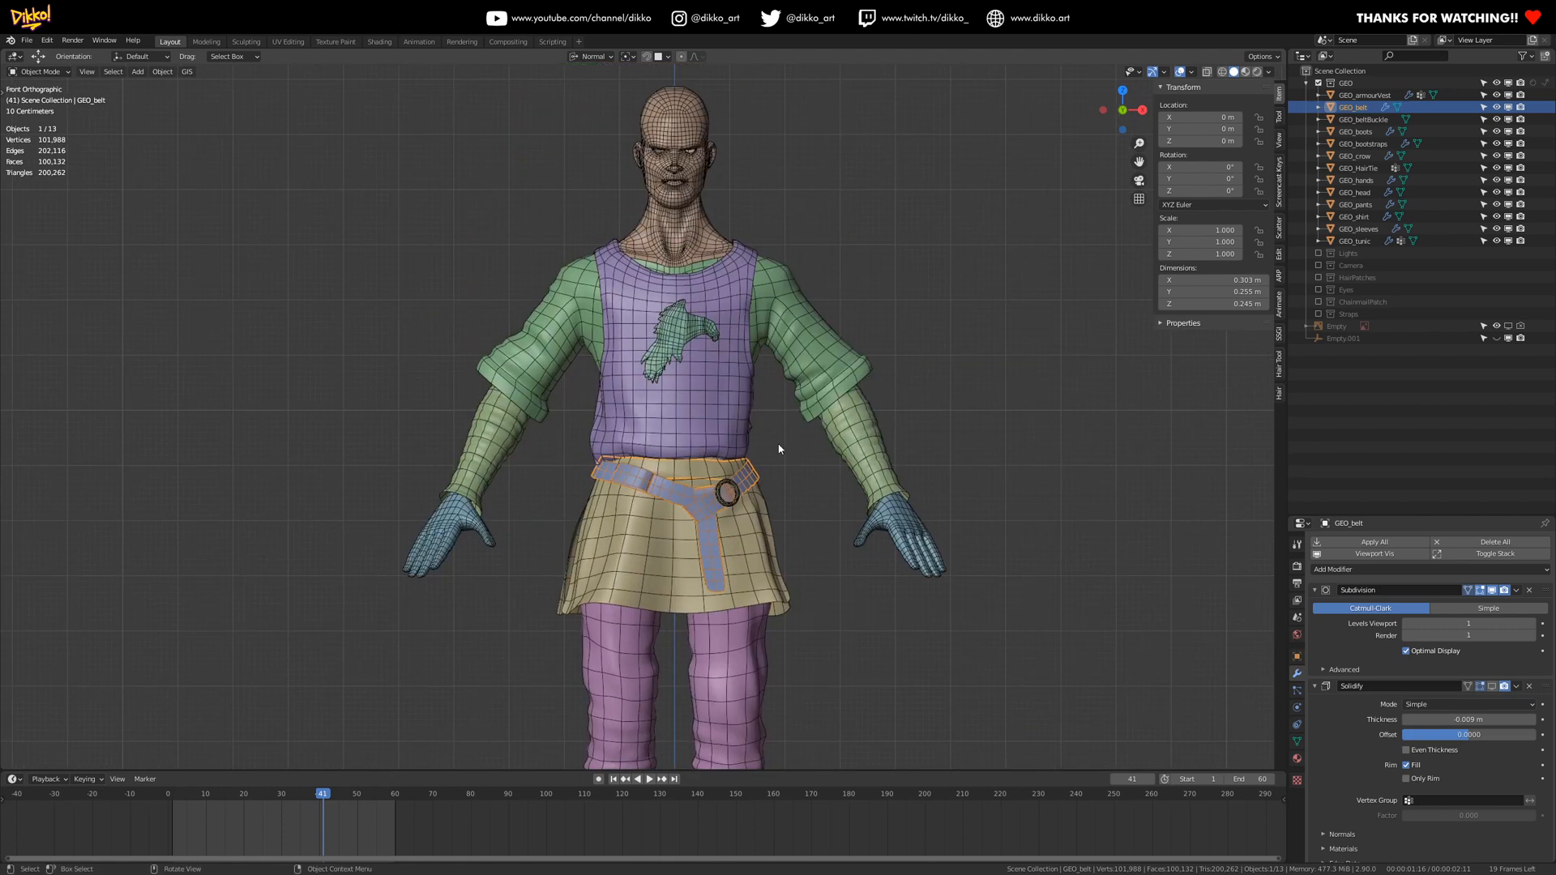
# - Enable Simplify in the render settings and set the viewport Max Subdivision to 0
pyautogui.click(1297, 566)
pyautogui.moveTo(1367, 516); pyautogui.dragTo(1368, 350)
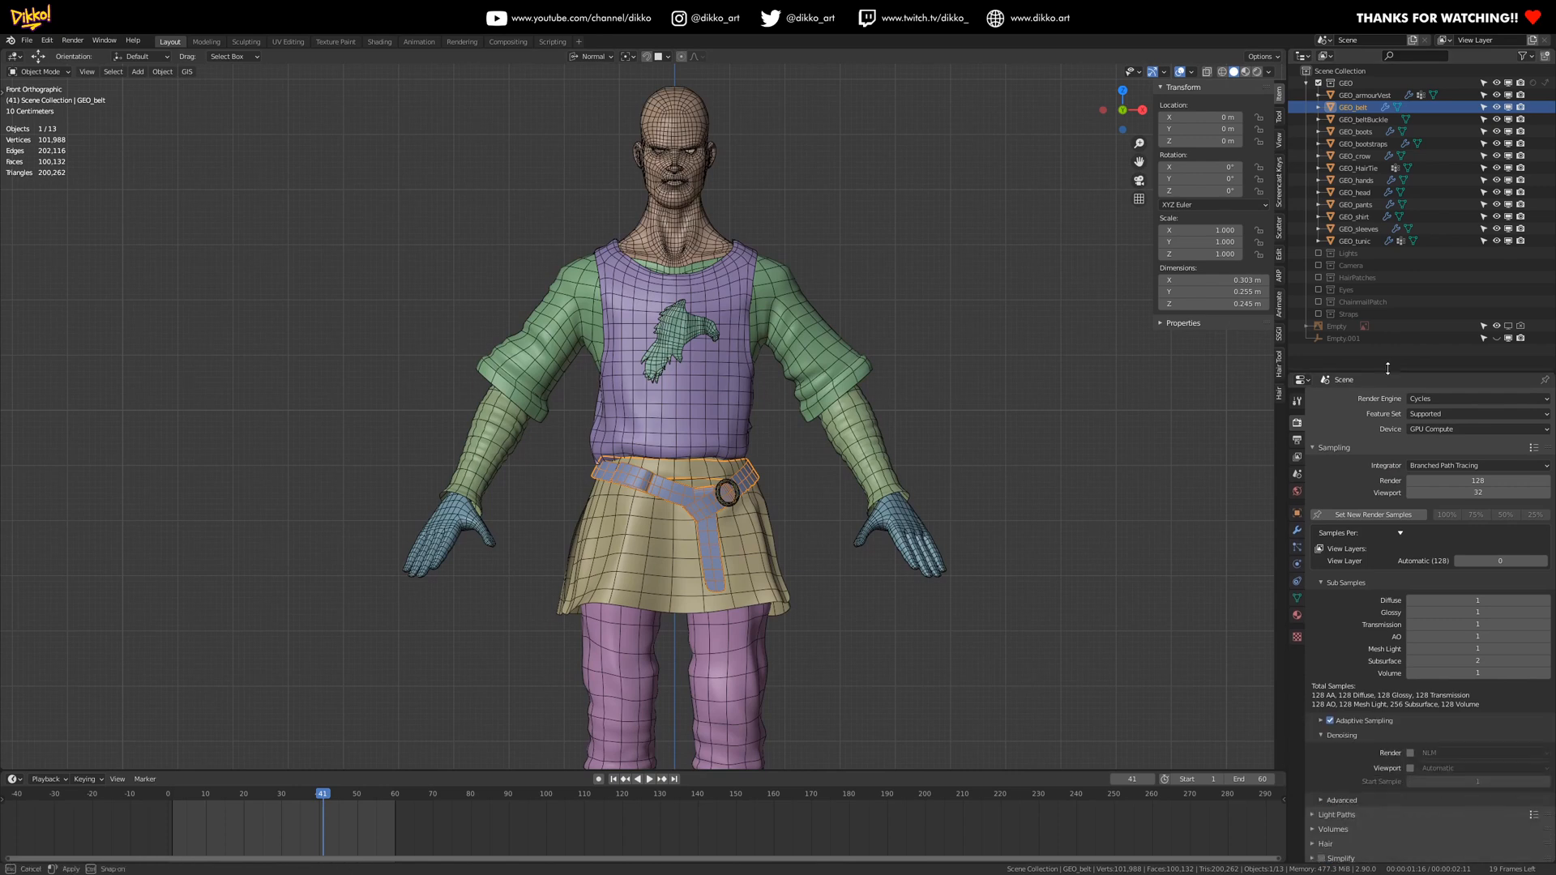
pyautogui.scroll(-3, 1369, 725)
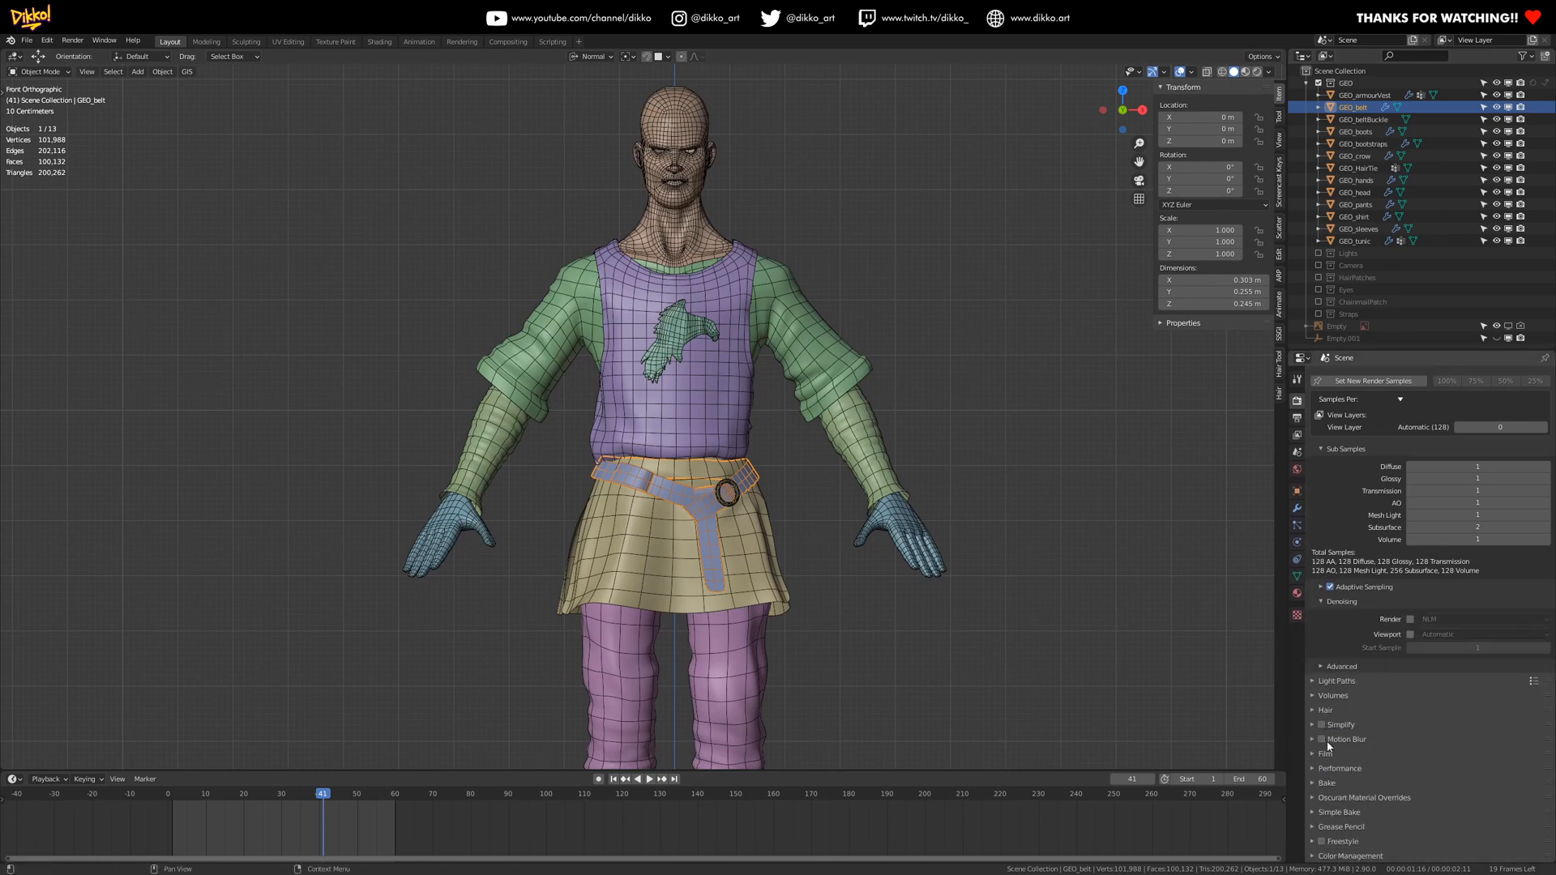
pyautogui.click(1313, 726)
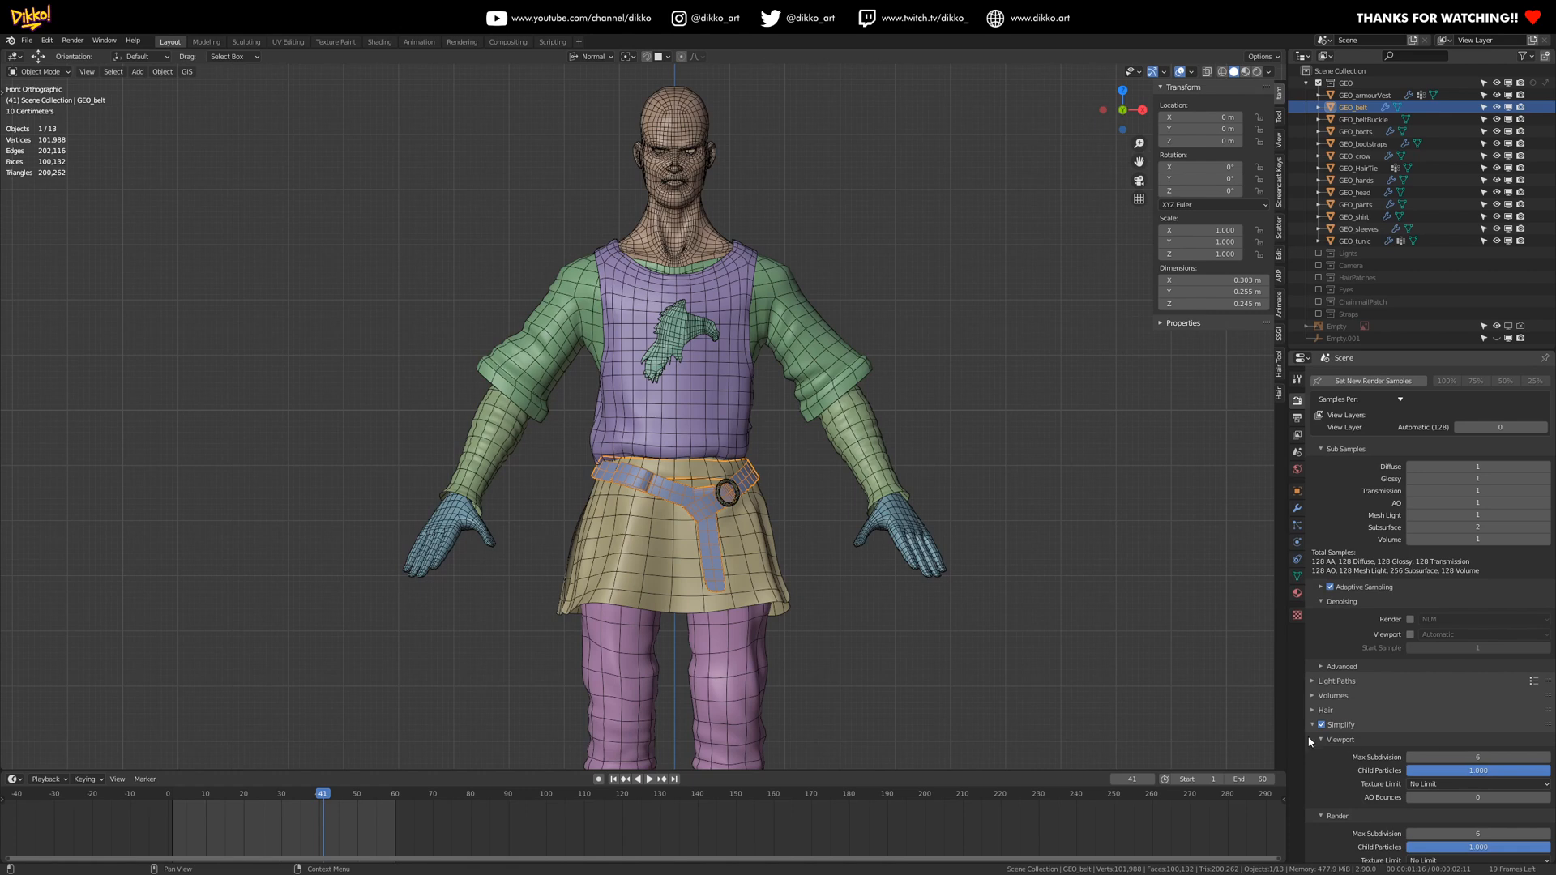
pyautogui.click(1475, 754)
pyautogui.write('0')
pyautogui.press('Return')
pyautogui.scroll(-3, 726, 639)
pyautogui.scroll(3, 484, 419)
# - Inspect the simplified character from several angles and save the file
pyautogui.moveTo(755, 596); pyautogui.dragTo(443, 546, button='middle')
pyautogui.scroll(-4, 444, 545)
pyautogui.moveTo(680, 564)
pyautogui.mouseDown(button='middle')
pyautogui.moveTo(639, 562)
pyautogui.moveTo(732, 476)
pyautogui.moveTo(682, 537)
pyautogui.mouseUp(button='middle')
pyautogui.scroll(1, 674, 499)
pyautogui.hotkey('ctrl', 's')
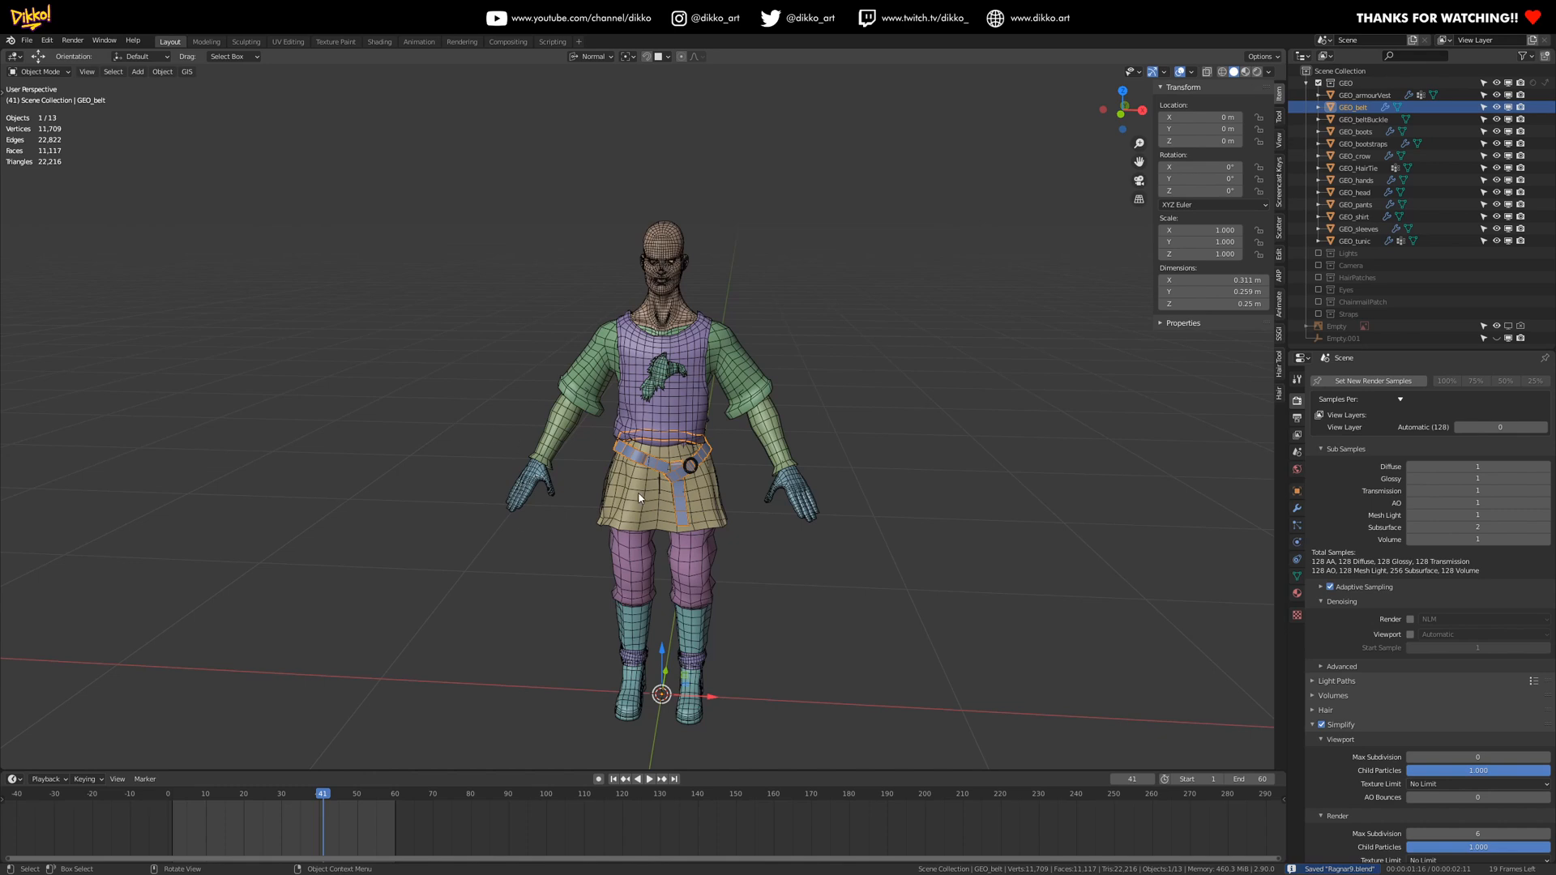
# - Select the separate body and clothing meshes one by one, from the boots up to the head, to examine them
pyautogui.moveTo(698, 509); pyautogui.dragTo(690, 463, button='middle')
pyautogui.keyDown('shift'); pyautogui.moveTo(706, 585); pyautogui.dragTo(599, 710, button='middle'); pyautogui.keyUp('shift')
pyautogui.press('KP_1')
pyautogui.click(600, 710)
pyautogui.click(614, 674)
pyautogui.click(608, 605)
pyautogui.click(644, 540)
pyautogui.click(625, 464)
pyautogui.click(503, 474)
pyautogui.moveTo(503, 474); pyautogui.dragTo(704, 493, button='middle')
pyautogui.scroll(2, 751, 502)
pyautogui.click(843, 495)
pyautogui.click(742, 369)
pyautogui.keyDown('shift'); pyautogui.moveTo(740, 370); pyautogui.dragTo(755, 531, button='middle'); pyautogui.keyUp('shift')
pyautogui.scroll(2, 754, 527)
pyautogui.click(693, 406)
pyautogui.moveTo(693, 407); pyautogui.dragTo(601, 553, button='middle')
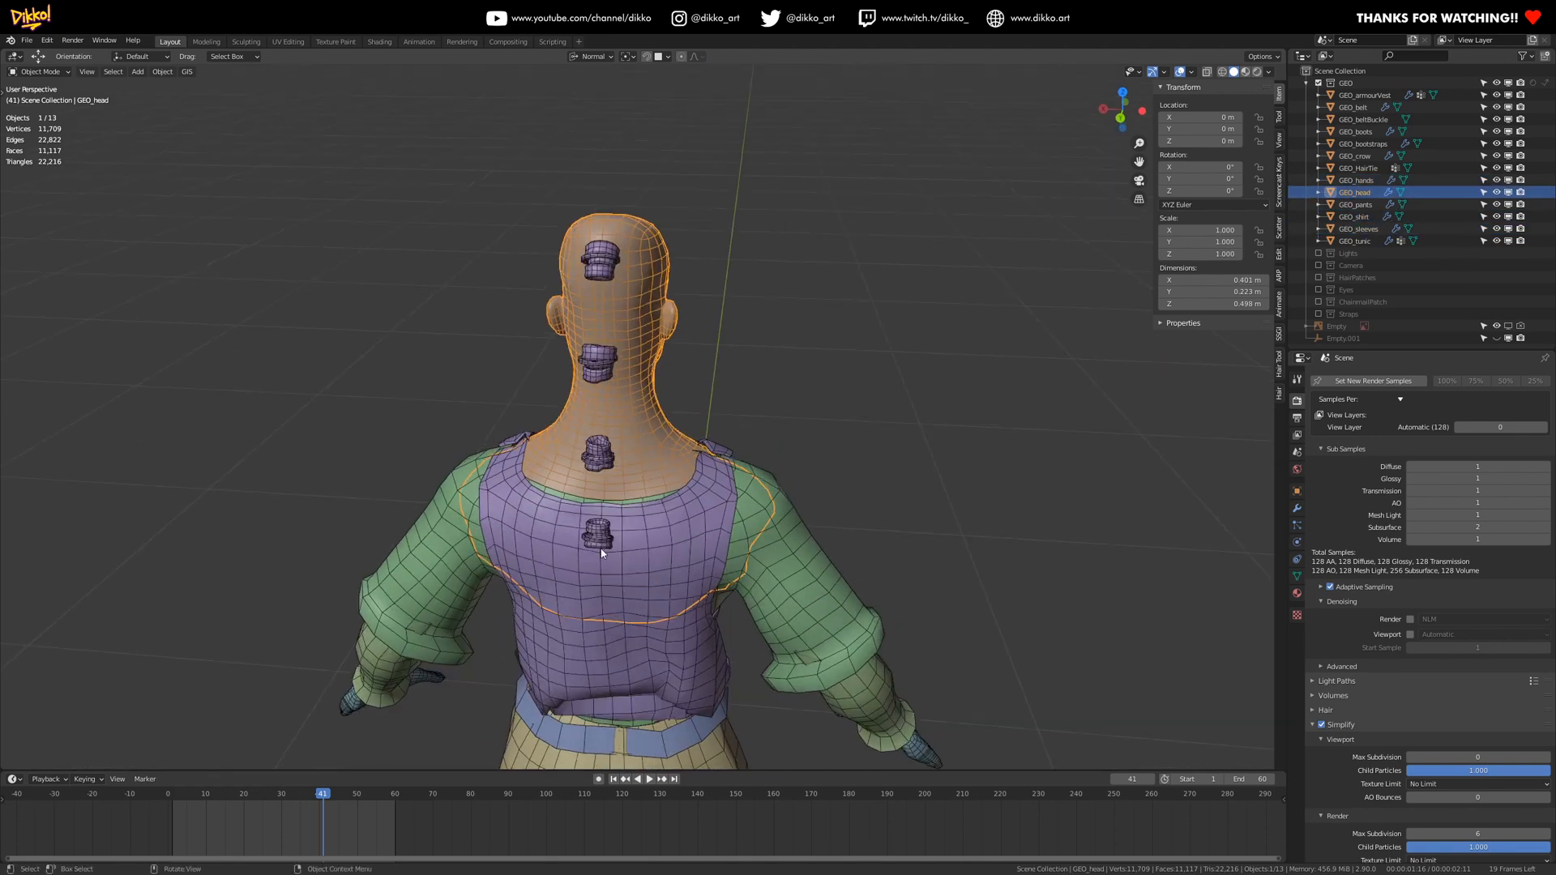
# - Hide the GEO_HairTie object with the hair ties behind the head and back
pyautogui.click(601, 464)
pyautogui.click(430, 397)
pyautogui.moveTo(429, 397); pyautogui.dragTo(808, 408, button='middle')
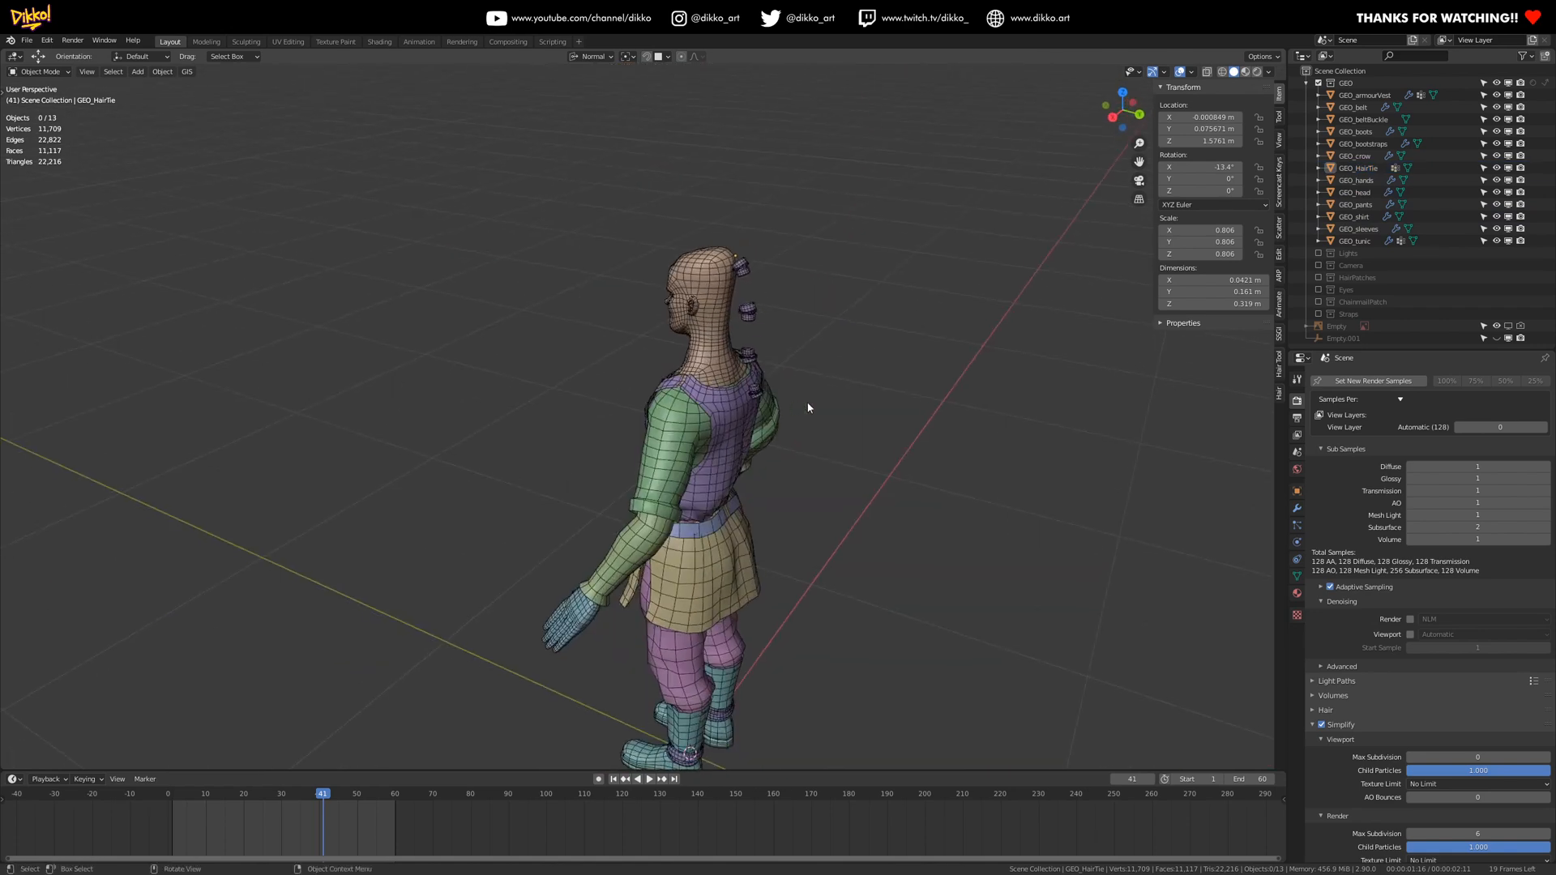
pyautogui.click(744, 269)
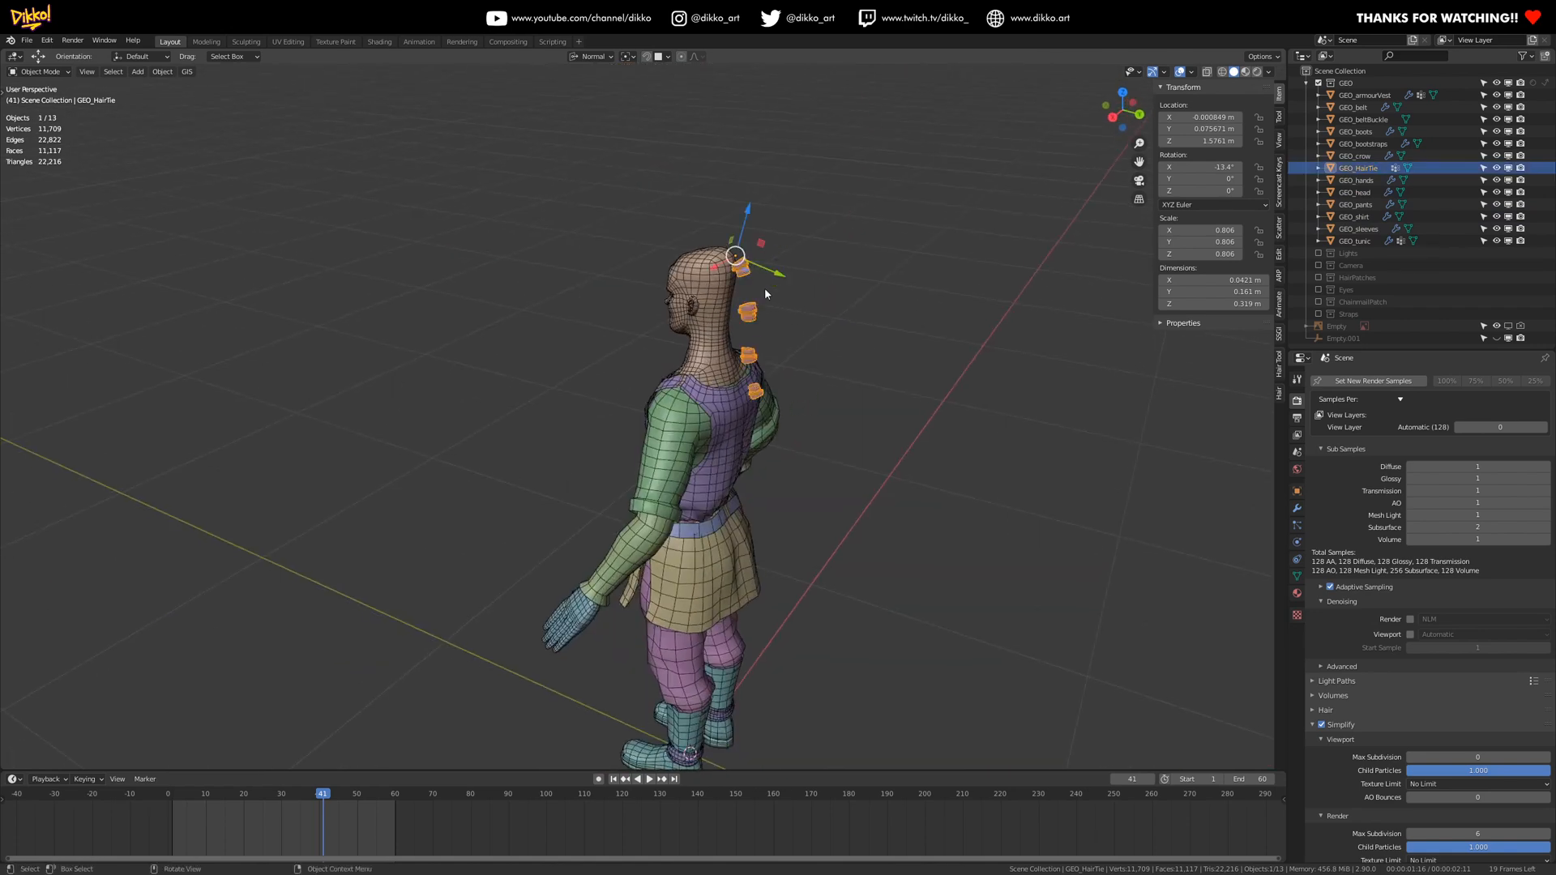
pyautogui.click(1498, 167)
# - Examine the remaining character geometry at full body and close range, and select the head mesh
pyautogui.moveTo(792, 302); pyautogui.dragTo(650, 420, button='middle')
pyautogui.moveTo(623, 575); pyautogui.dragTo(546, 289, button='middle')
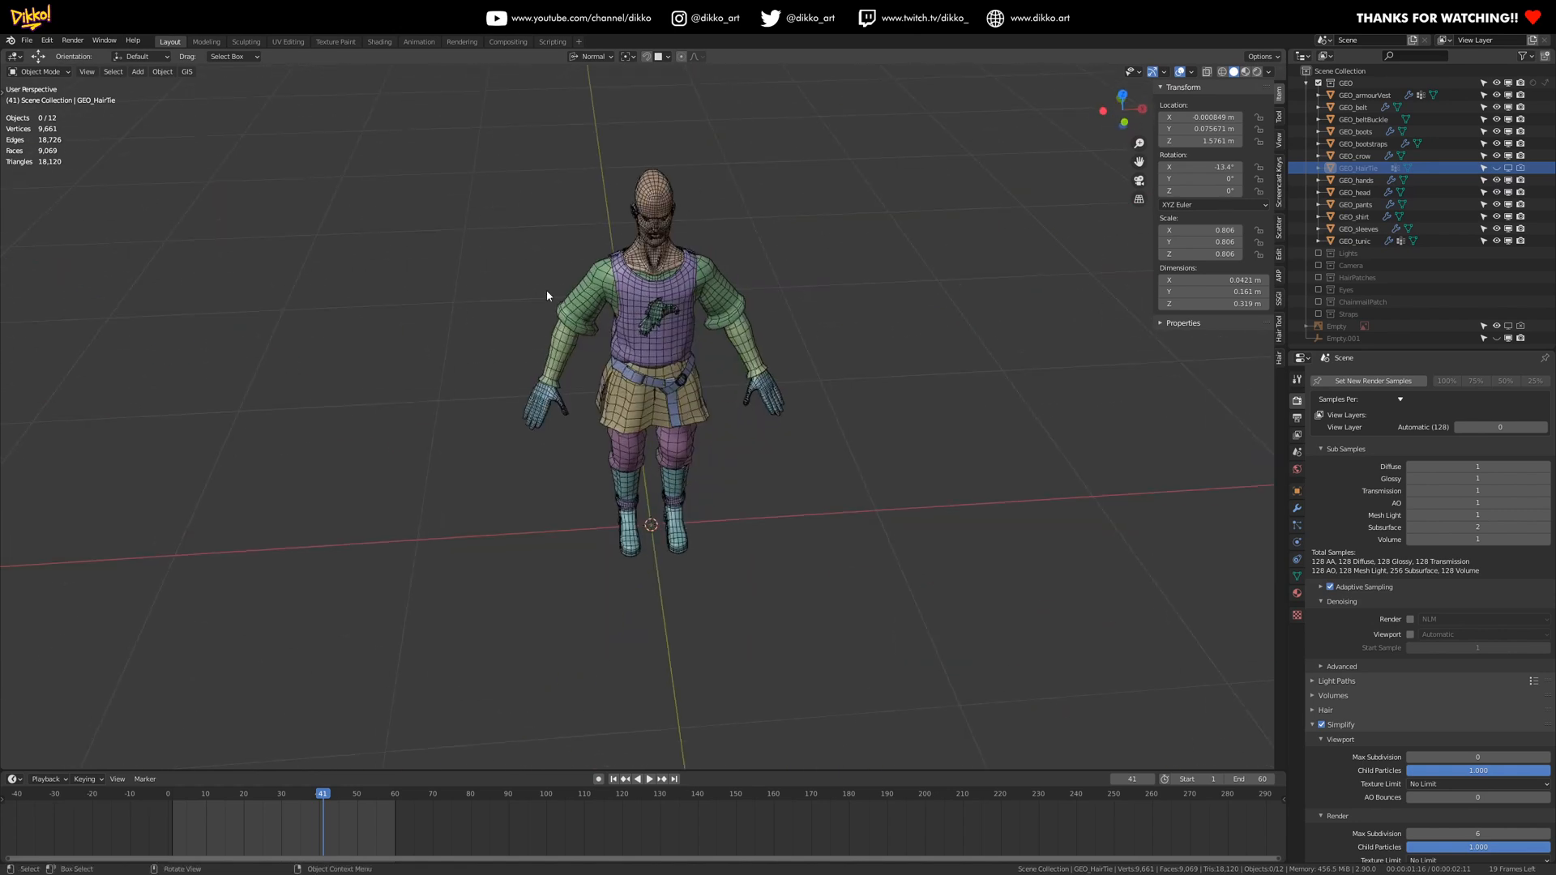
pyautogui.moveTo(739, 295); pyautogui.dragTo(639, 415, button='middle')
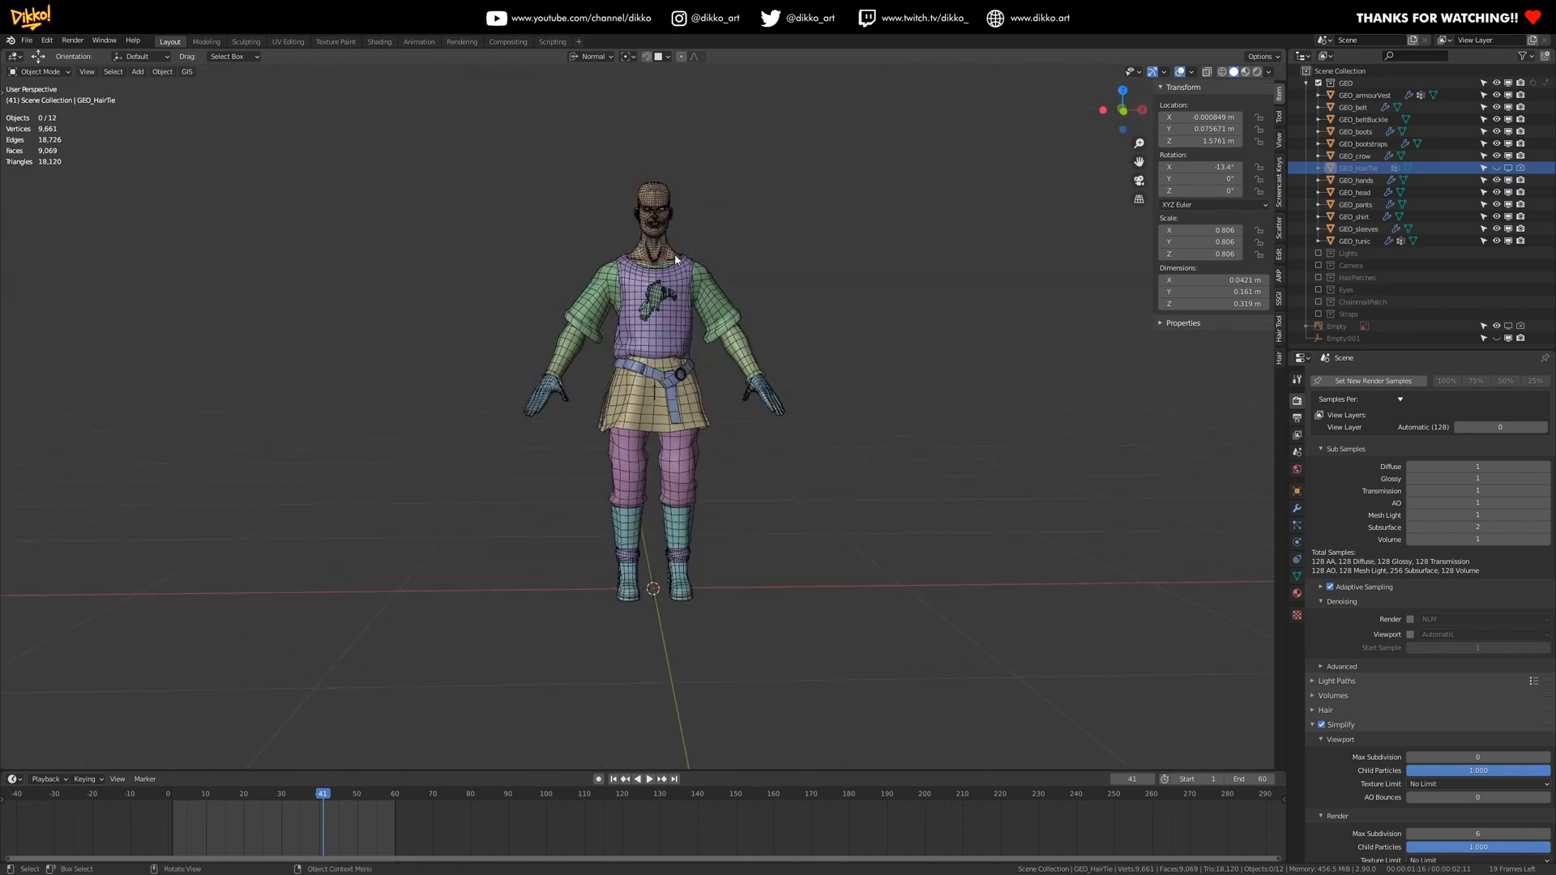
pyautogui.scroll(2, 655, 343)
pyautogui.keyDown('shift'); pyautogui.moveTo(609, 297); pyautogui.dragTo(684, 515, button='middle'); pyautogui.keyUp('shift')
pyautogui.scroll(4, 633, 491)
pyautogui.scroll(-2, 684, 514)
pyautogui.moveTo(765, 606); pyautogui.dragTo(718, 295, button='middle')
pyautogui.click(710, 172)
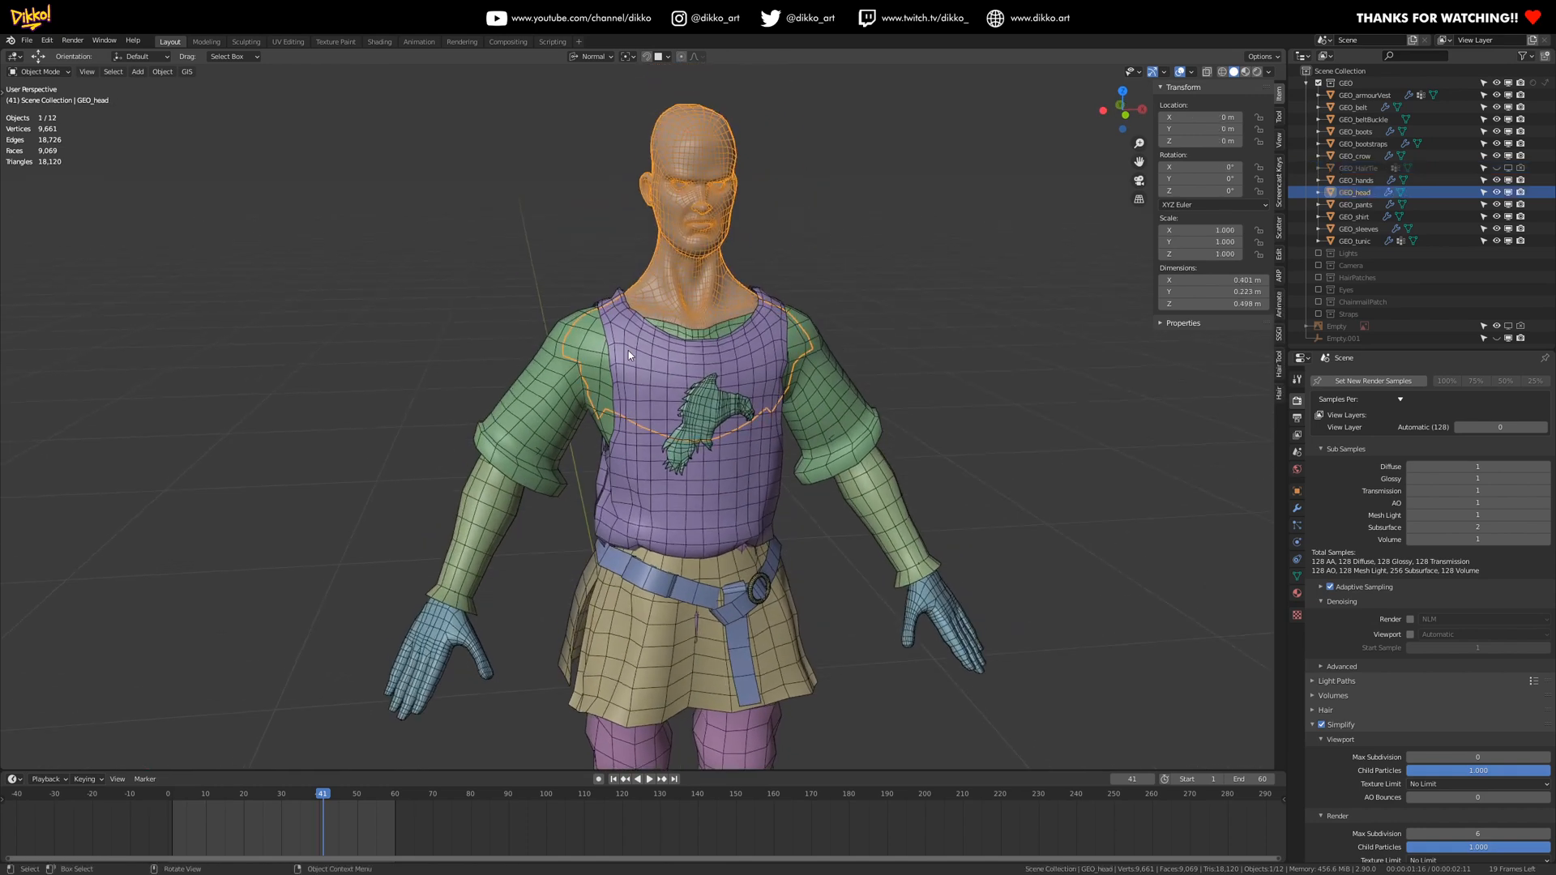
pyautogui.keyDown('shift'); pyautogui.moveTo(563, 507); pyautogui.dragTo(593, 383, button='middle'); pyautogui.keyUp('shift')
pyautogui.scroll(-2, 642, 554)
pyautogui.moveTo(643, 553); pyautogui.dragTo(681, 436, button='middle')
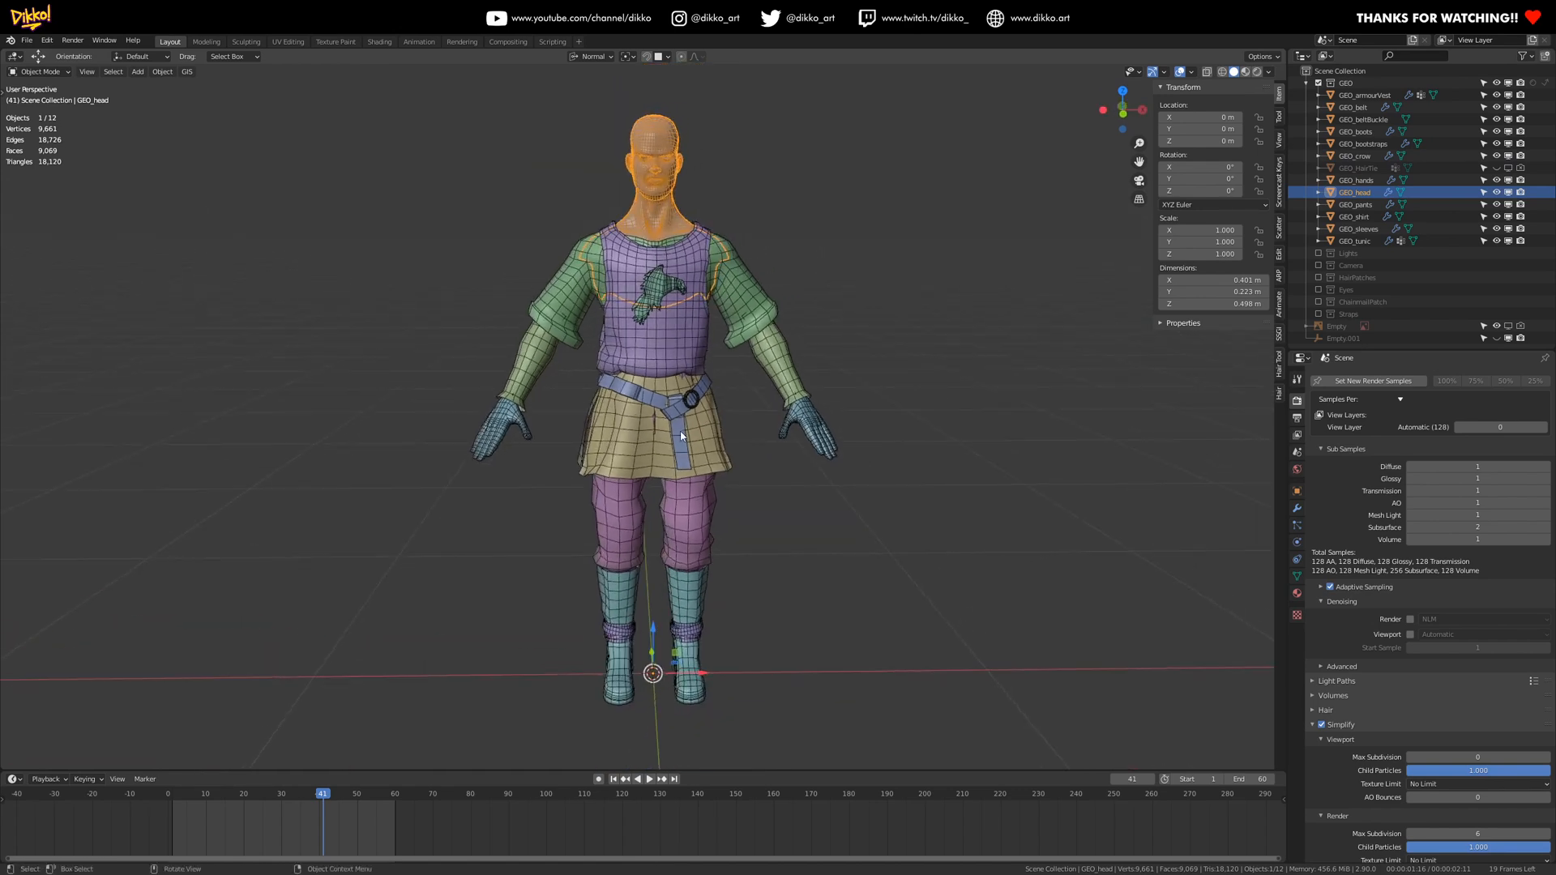
# - Save the current file, and start a Save As in the _2020_40_CharacterRigging_03 folder
pyautogui.moveTo(673, 608); pyautogui.dragTo(681, 572, button='middle')
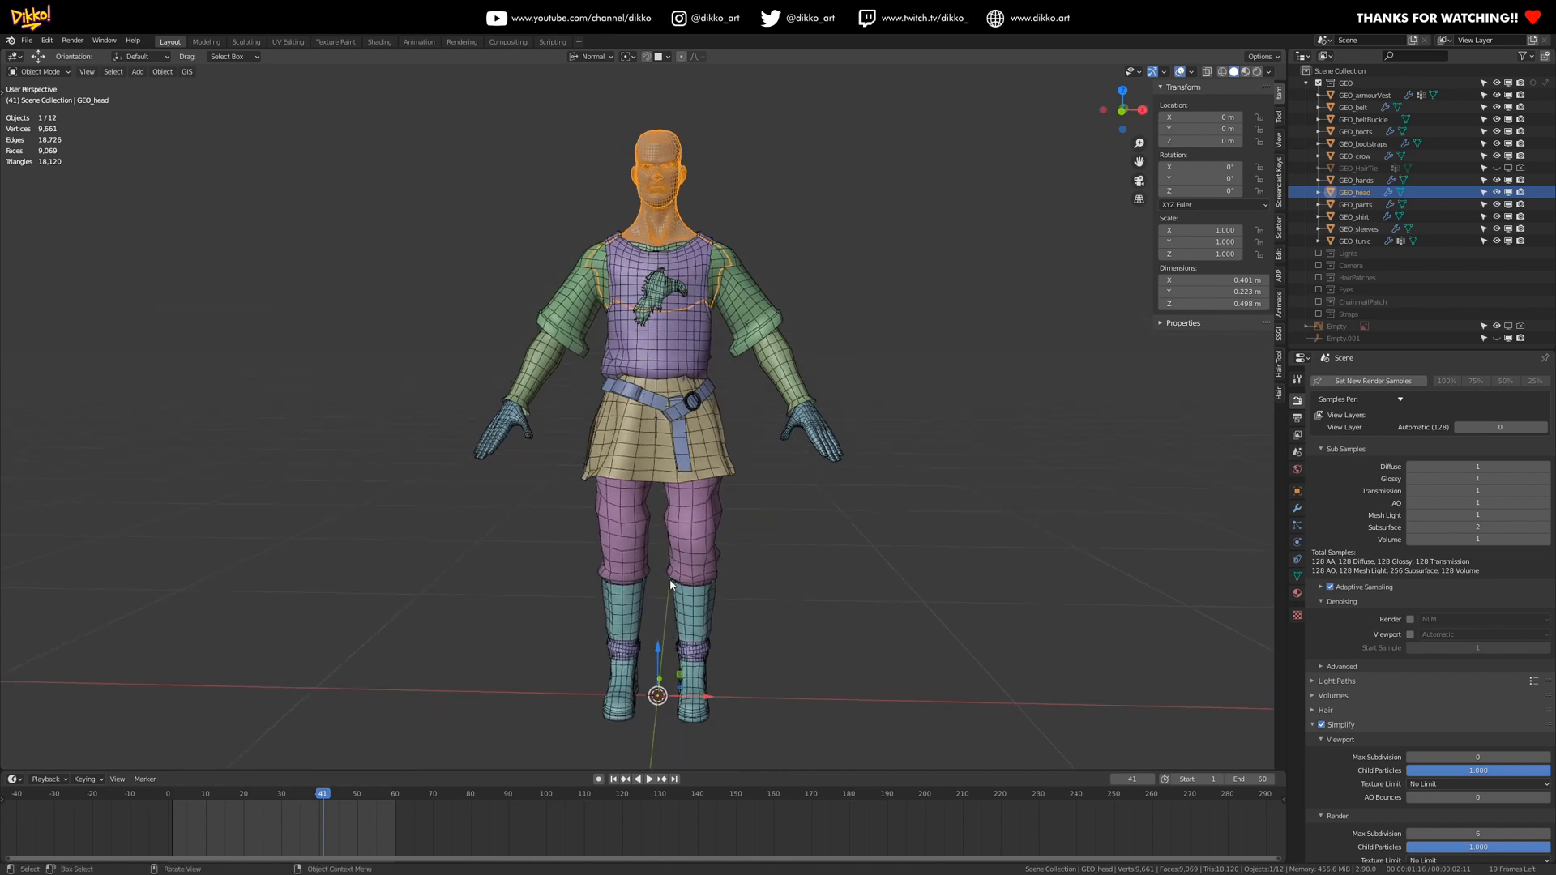
pyautogui.hotkey('ctrl', 's')
pyautogui.click(26, 39)
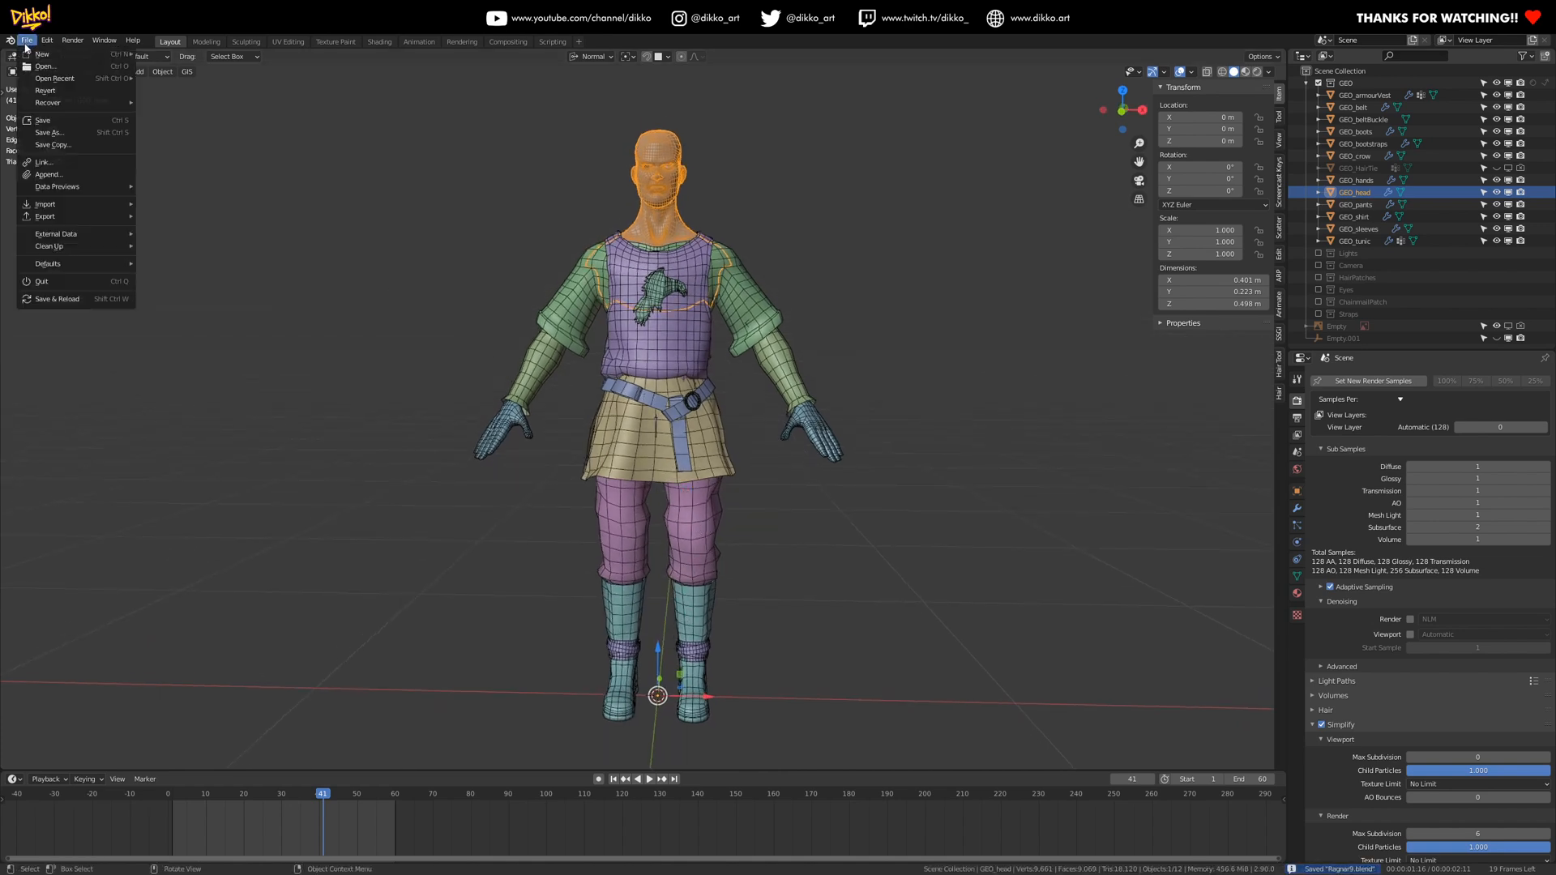
pyautogui.click(44, 132)
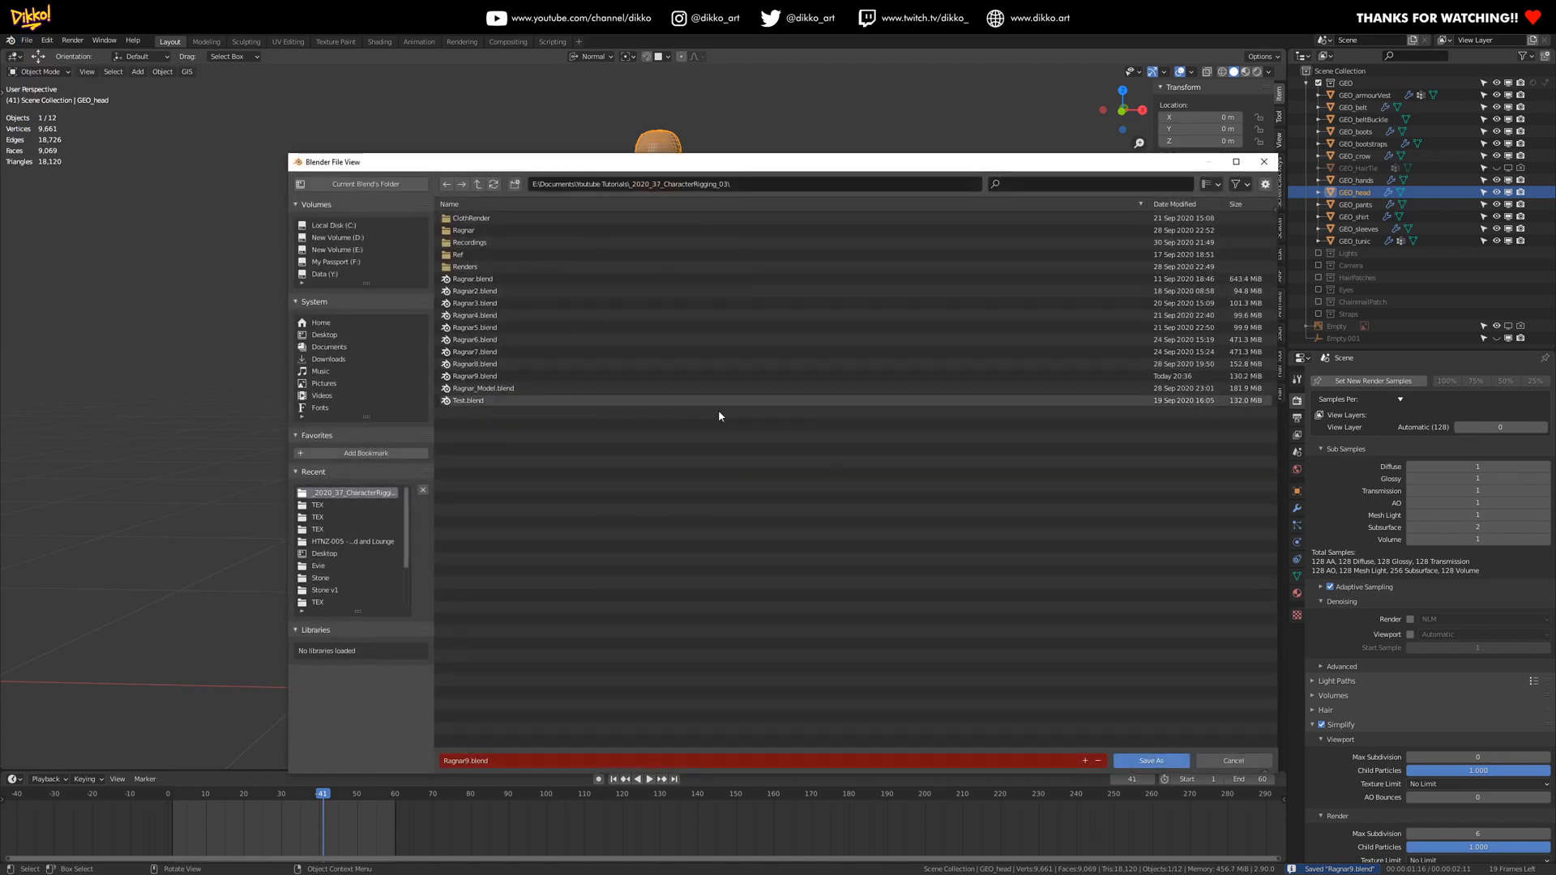
pyautogui.click(478, 185)
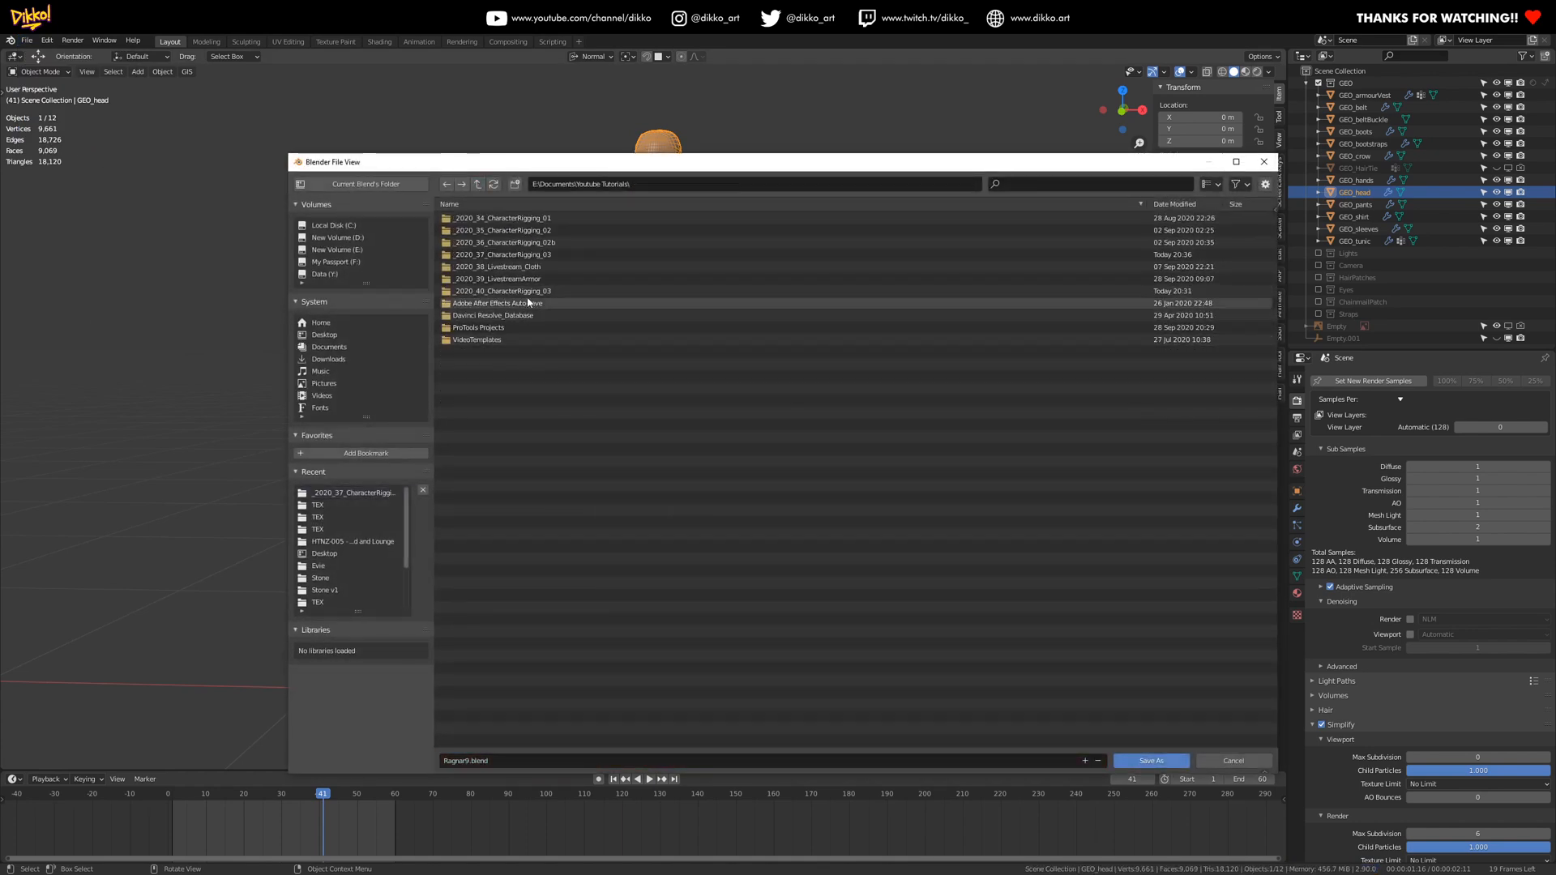
pyautogui.click(490, 292)
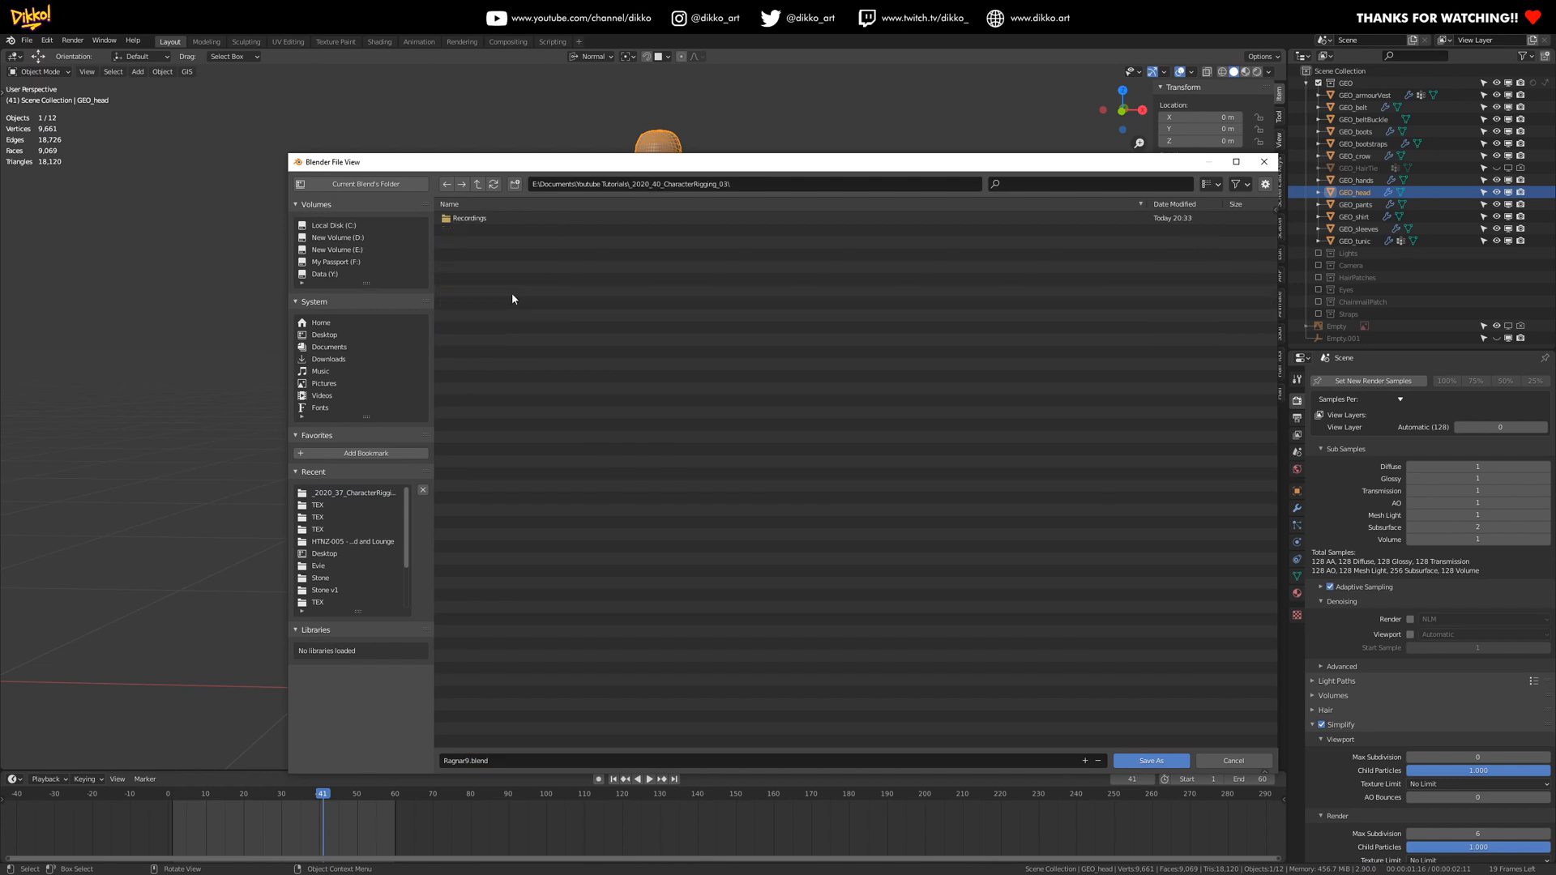
# - Create a folder named Rig in the current directory and save the file inside it as RagnarRig_001.blend
pyautogui.click(514, 184)
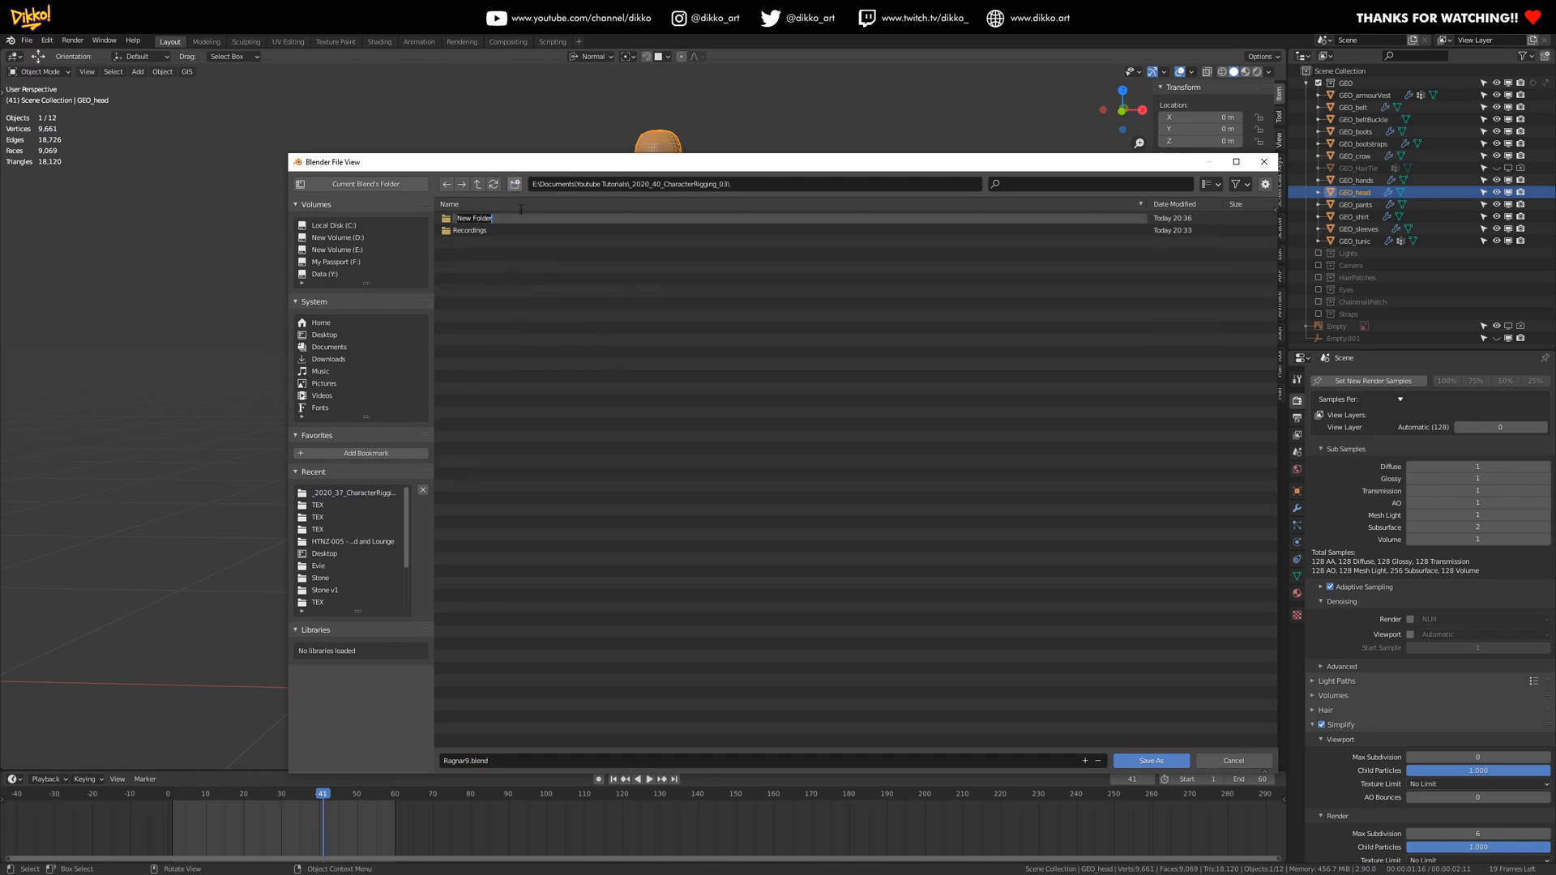
pyautogui.write('Rig')
pyautogui.press('Return')
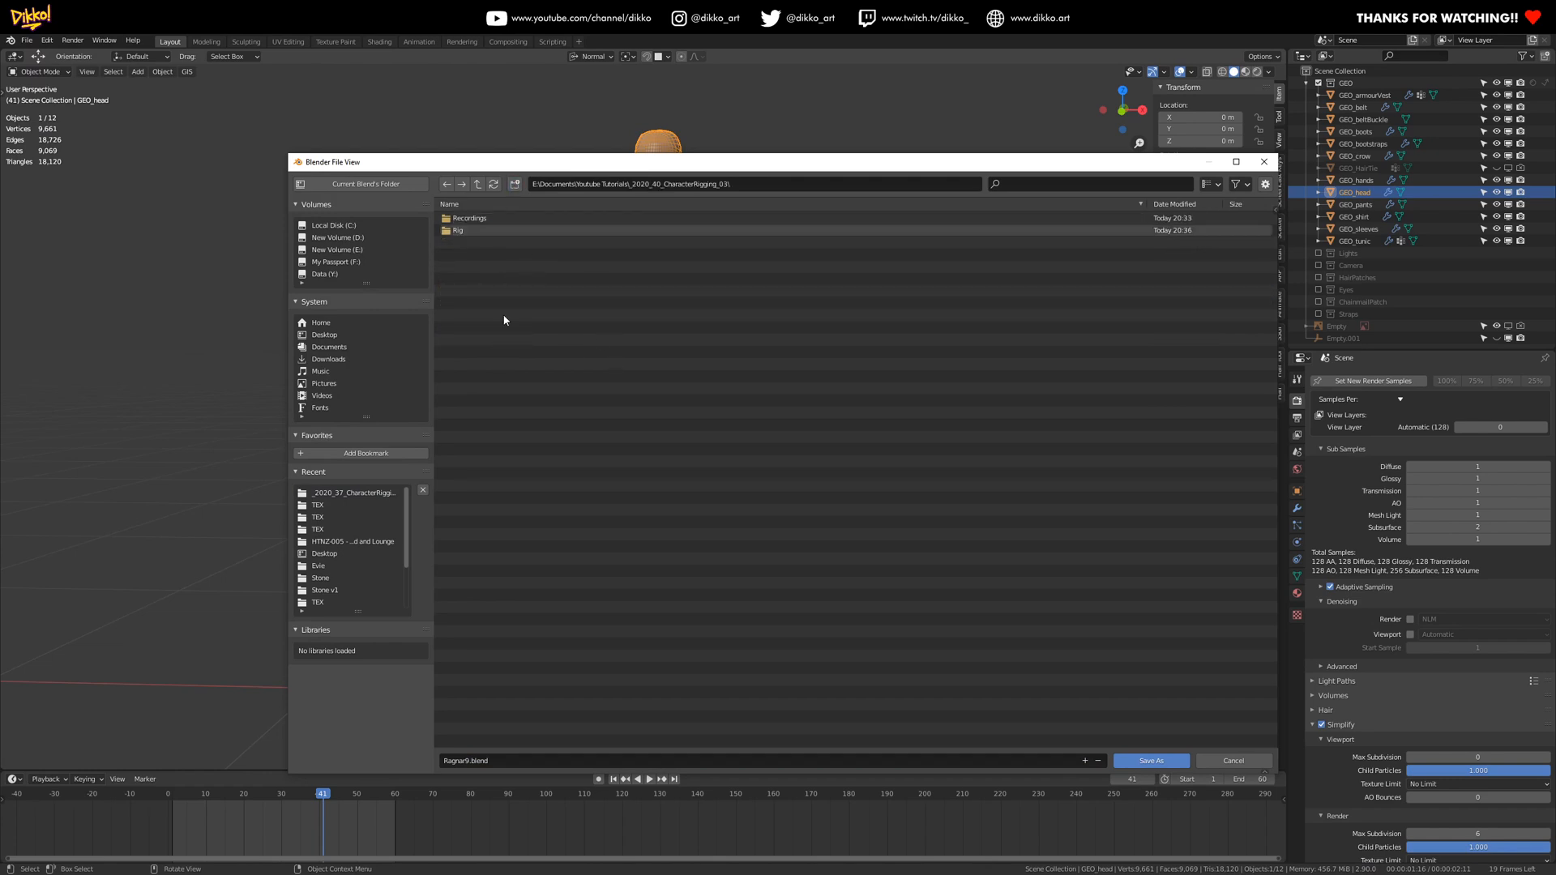
pyautogui.doubleClick(466, 231)
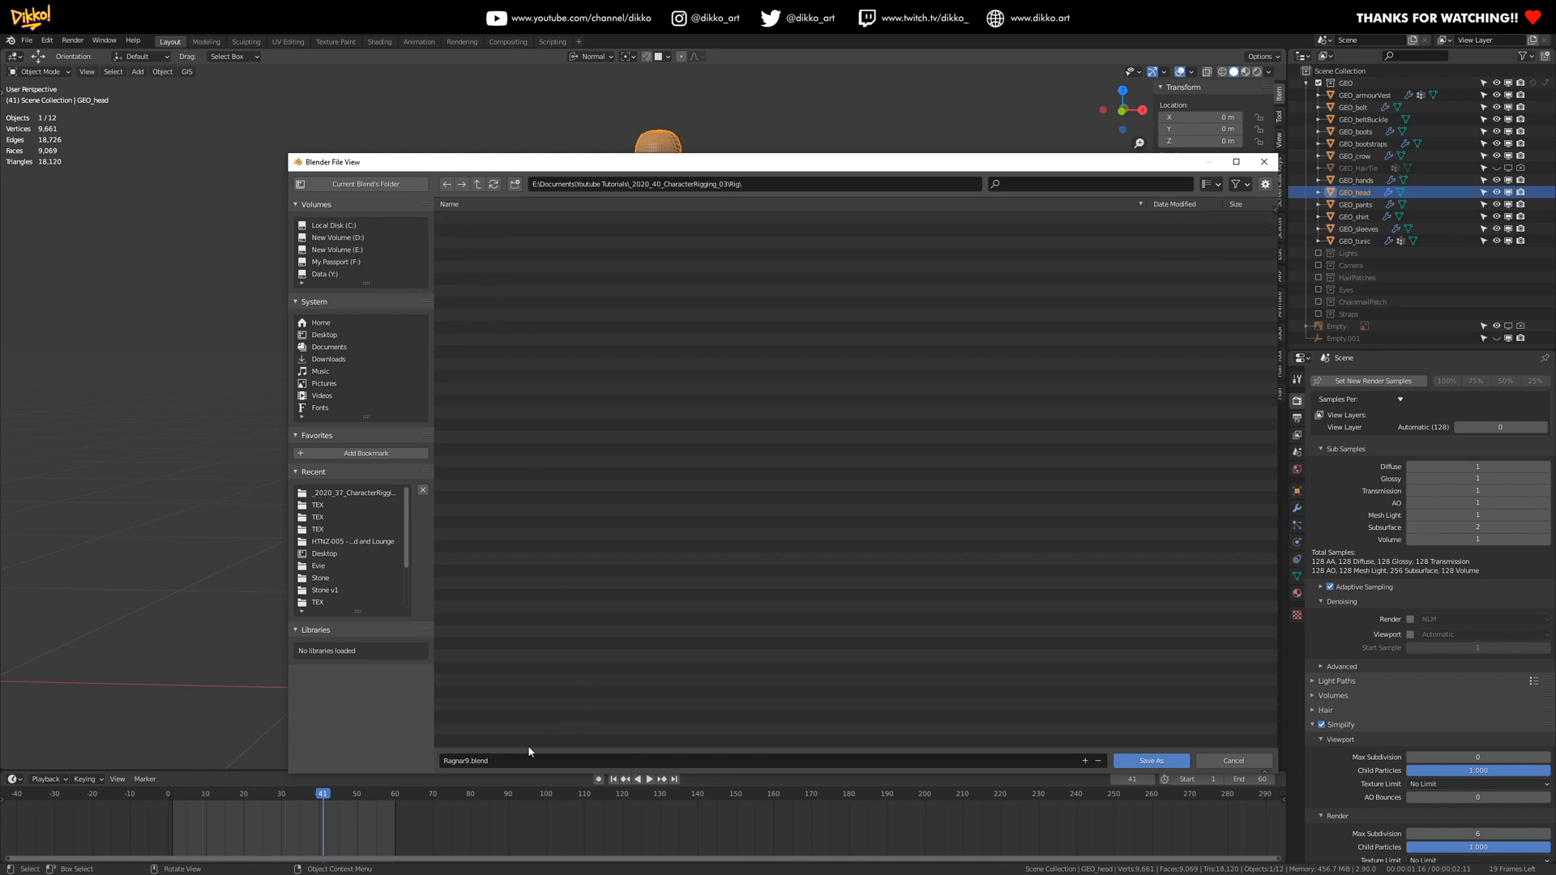
pyautogui.click(503, 761)
pyautogui.write('RagnarRig_001')
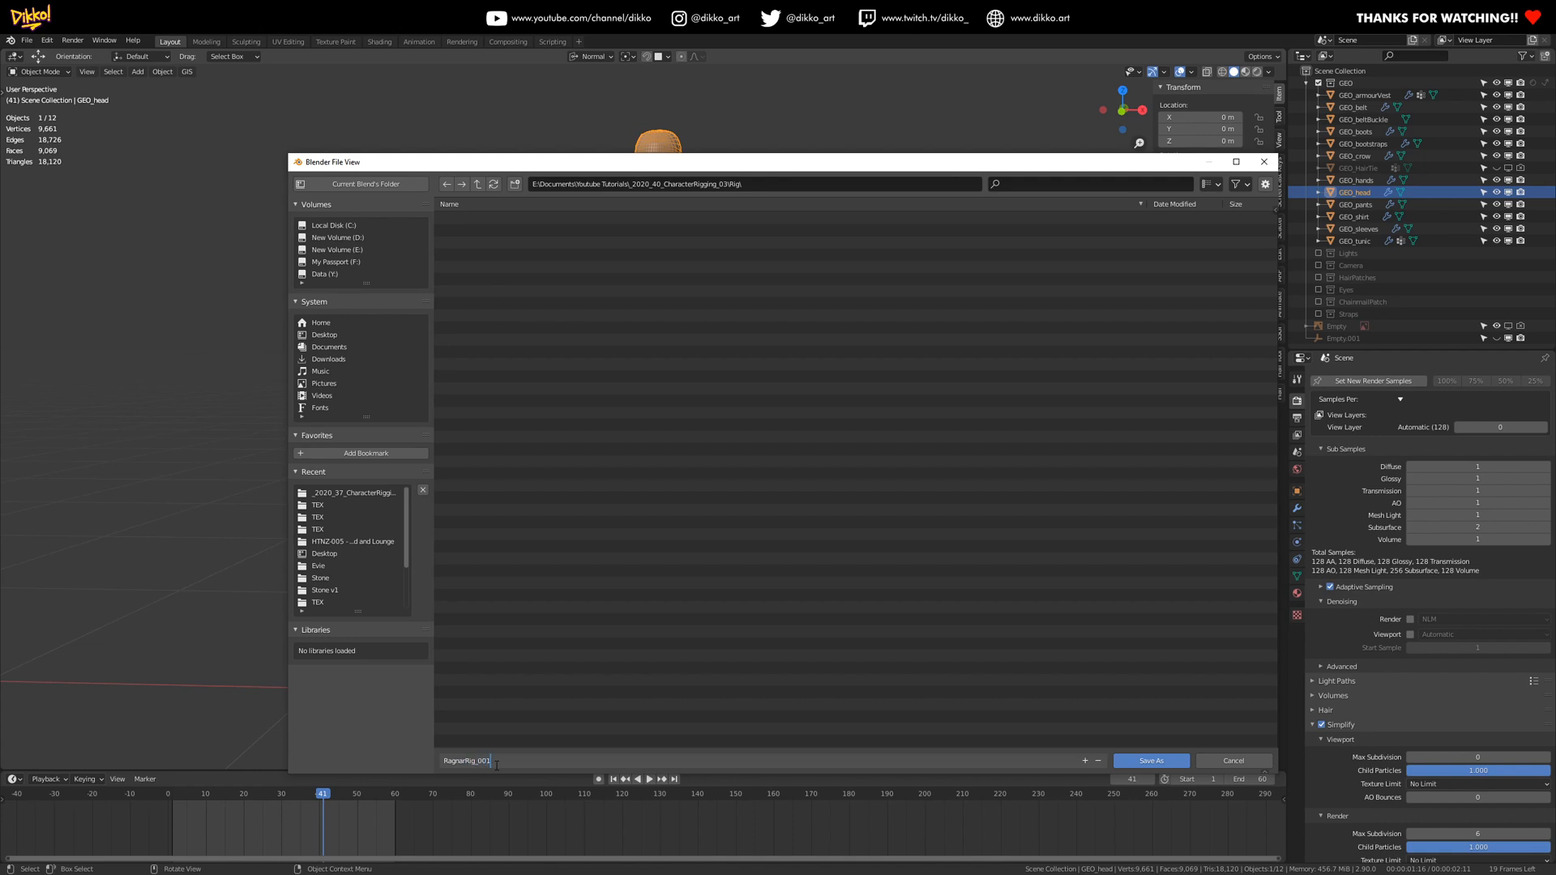
pyautogui.click(1141, 761)
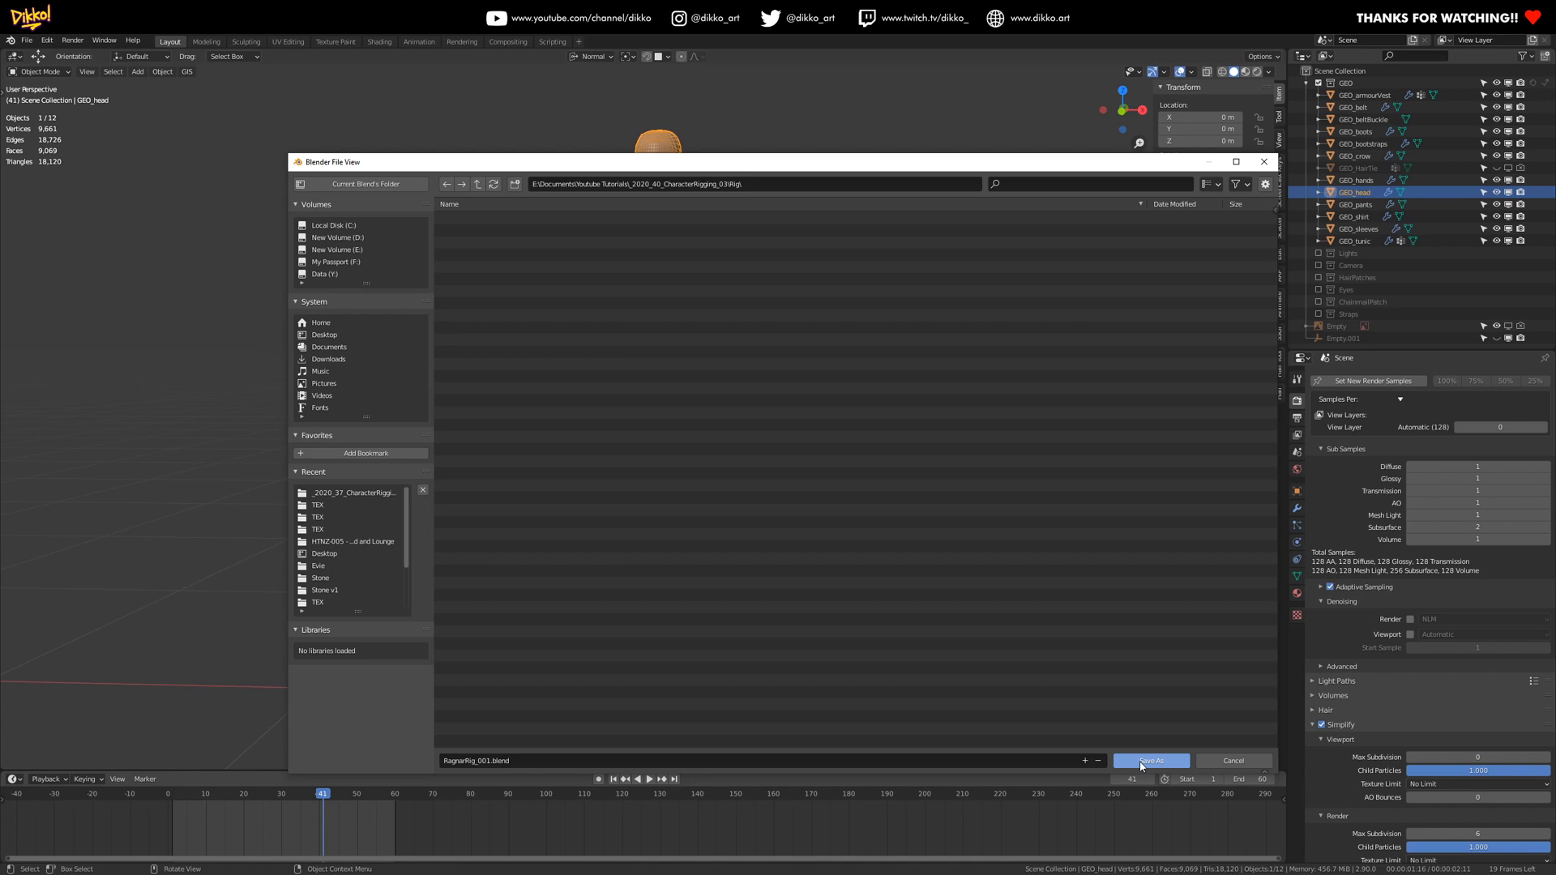
# - Deselect the head mesh, save the file again, and view the character from the front in orthographic projection
pyautogui.moveTo(645, 451)
pyautogui.mouseDown(button='middle')
pyautogui.moveTo(730, 442)
pyautogui.moveTo(623, 439)
pyautogui.moveTo(726, 494)
pyautogui.moveTo(528, 542)
pyautogui.moveTo(392, 531)
pyautogui.moveTo(687, 527)
pyautogui.moveTo(711, 450)
pyautogui.moveTo(653, 440)
pyautogui.mouseUp(button='middle')
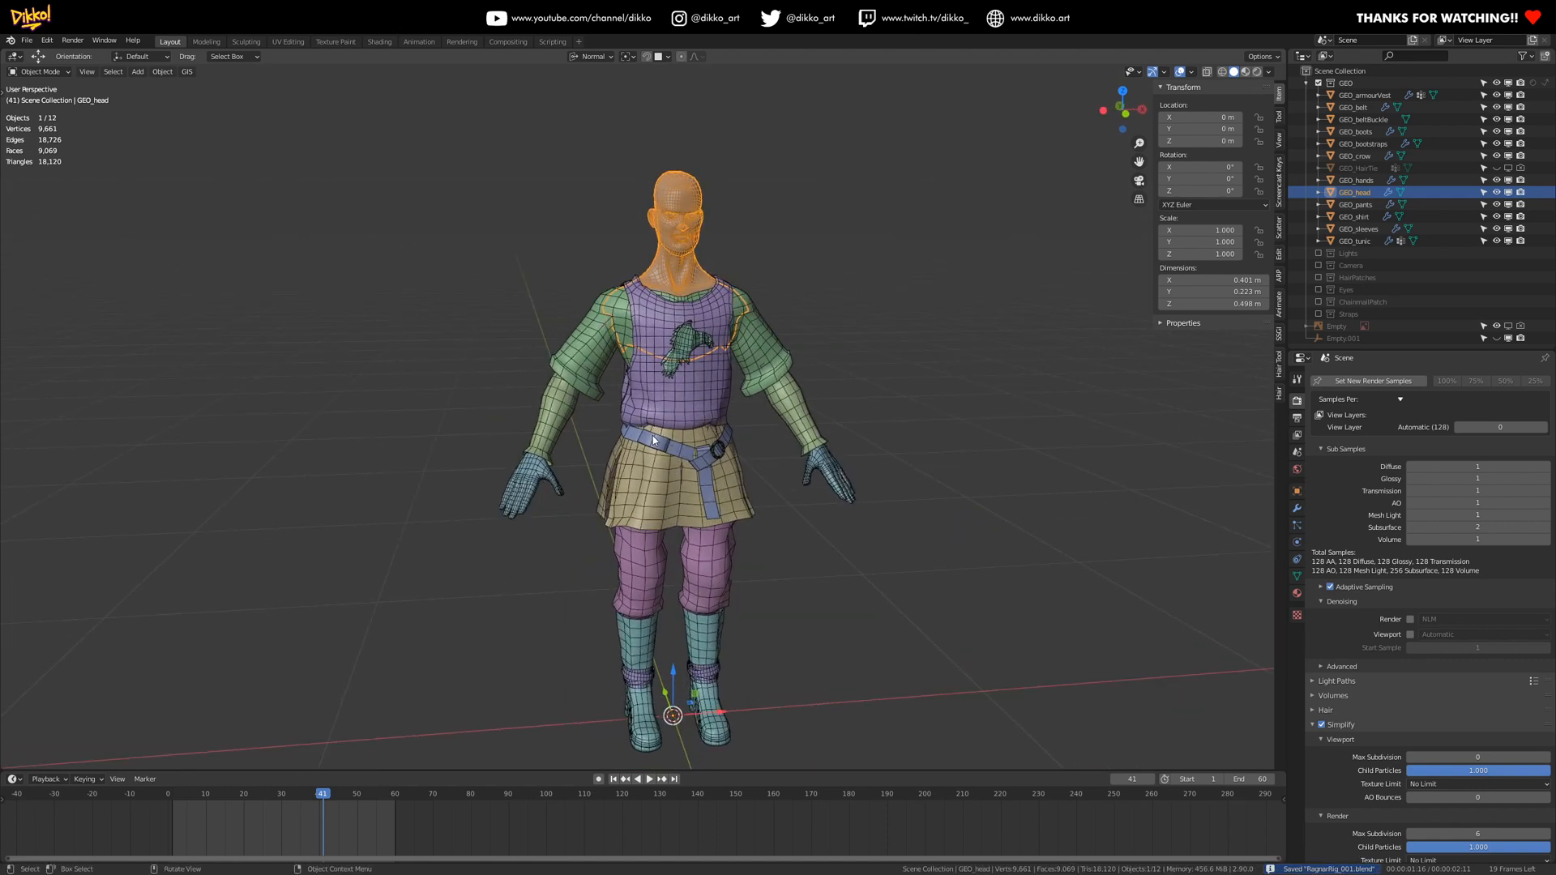
pyautogui.moveTo(762, 443); pyautogui.dragTo(722, 449, button='middle')
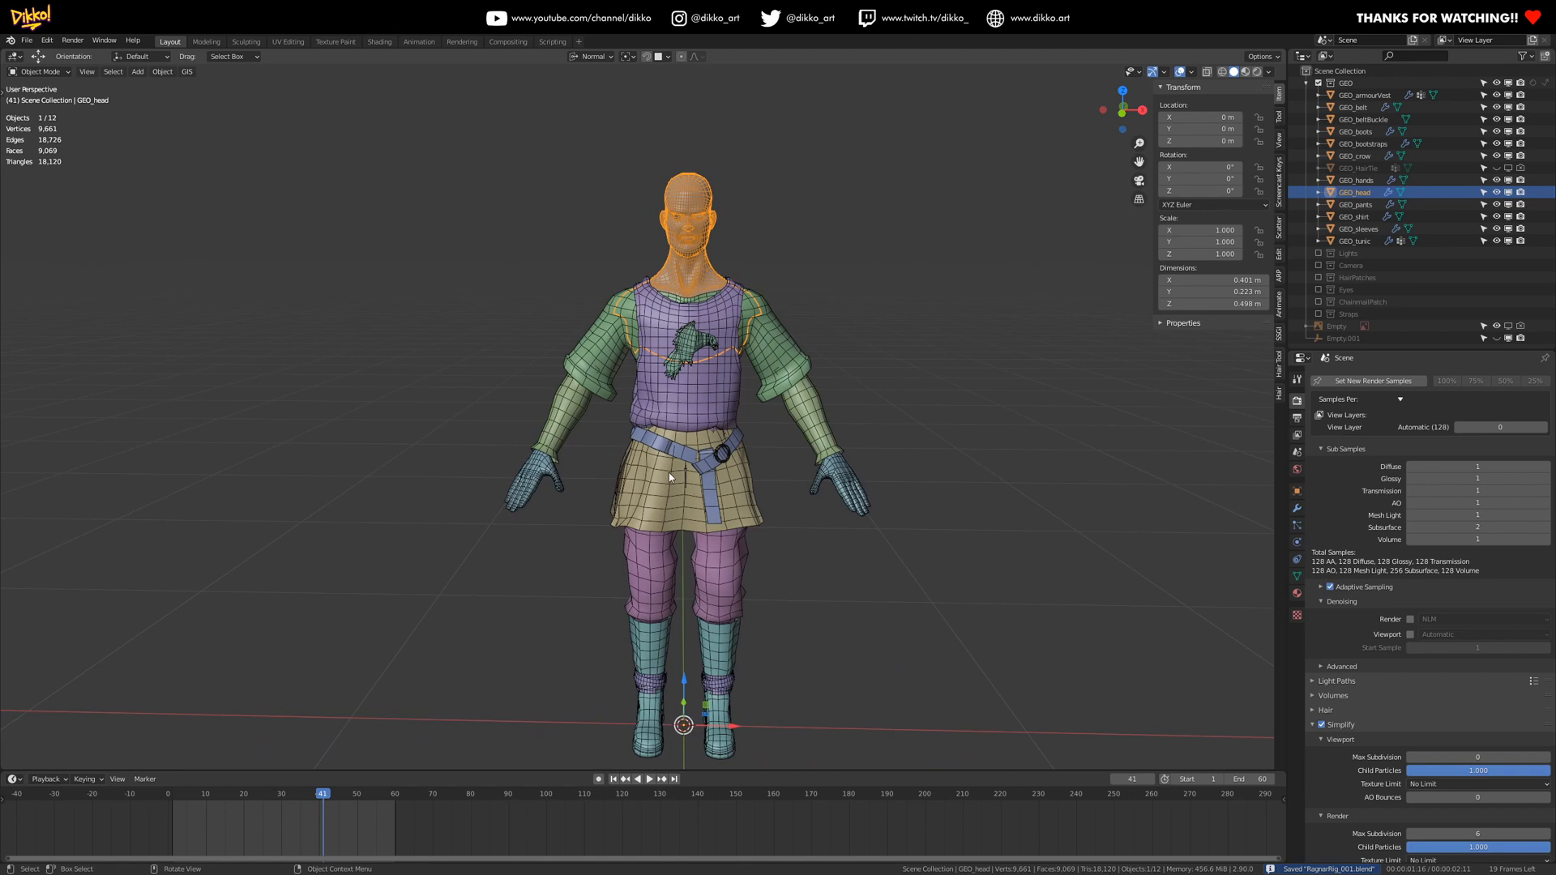
pyautogui.click(820, 275)
pyautogui.hotkey('ctrl', 's')
pyautogui.scroll(-1, 713, 516)
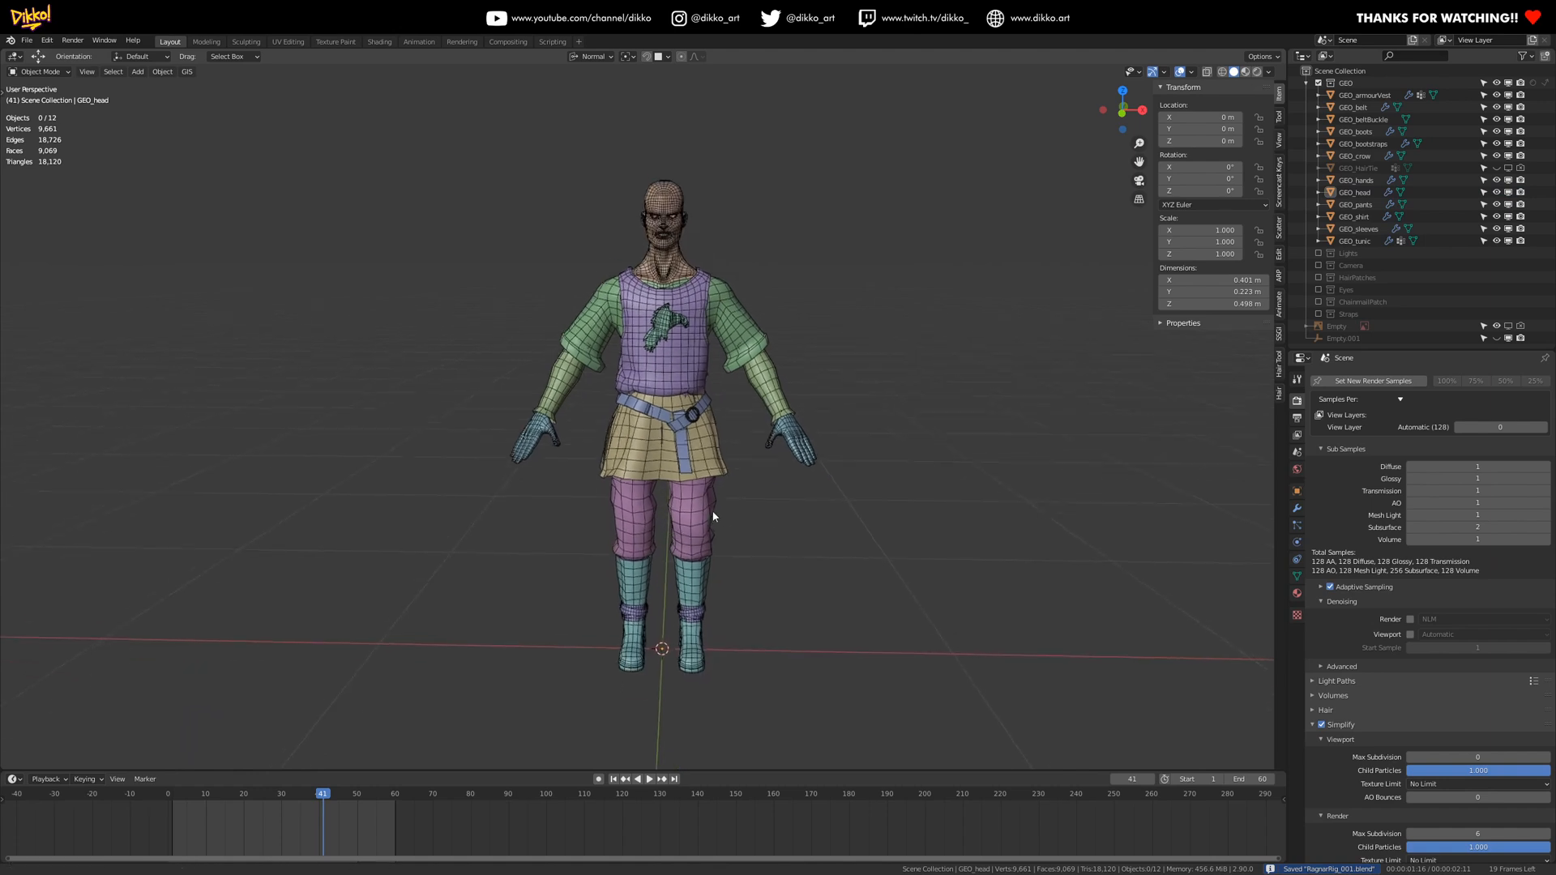
pyautogui.press('KP_1')
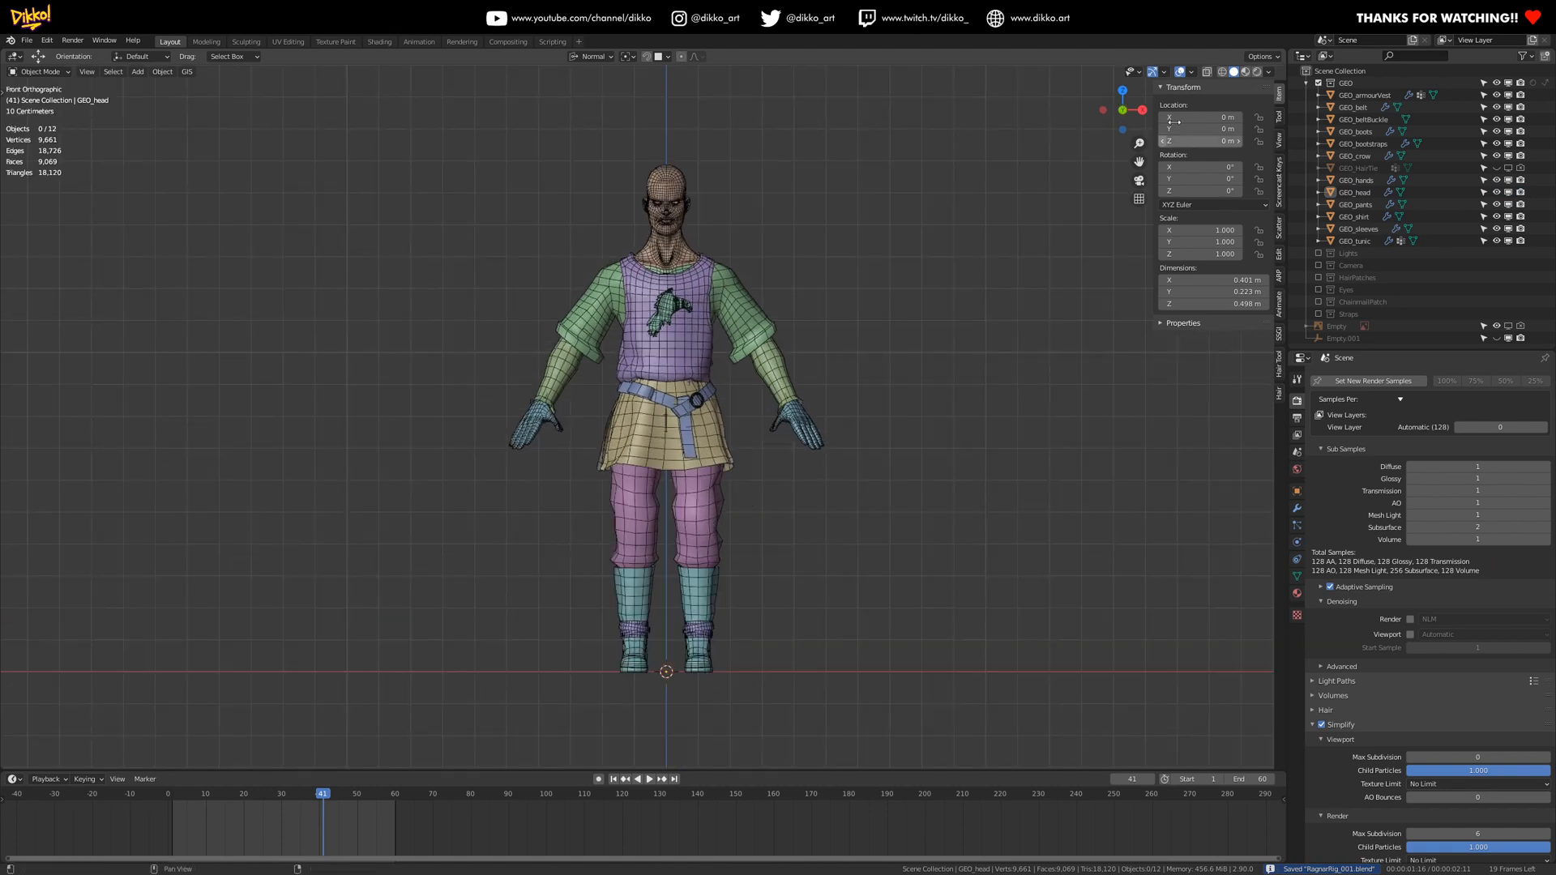
pyautogui.click(1134, 71)
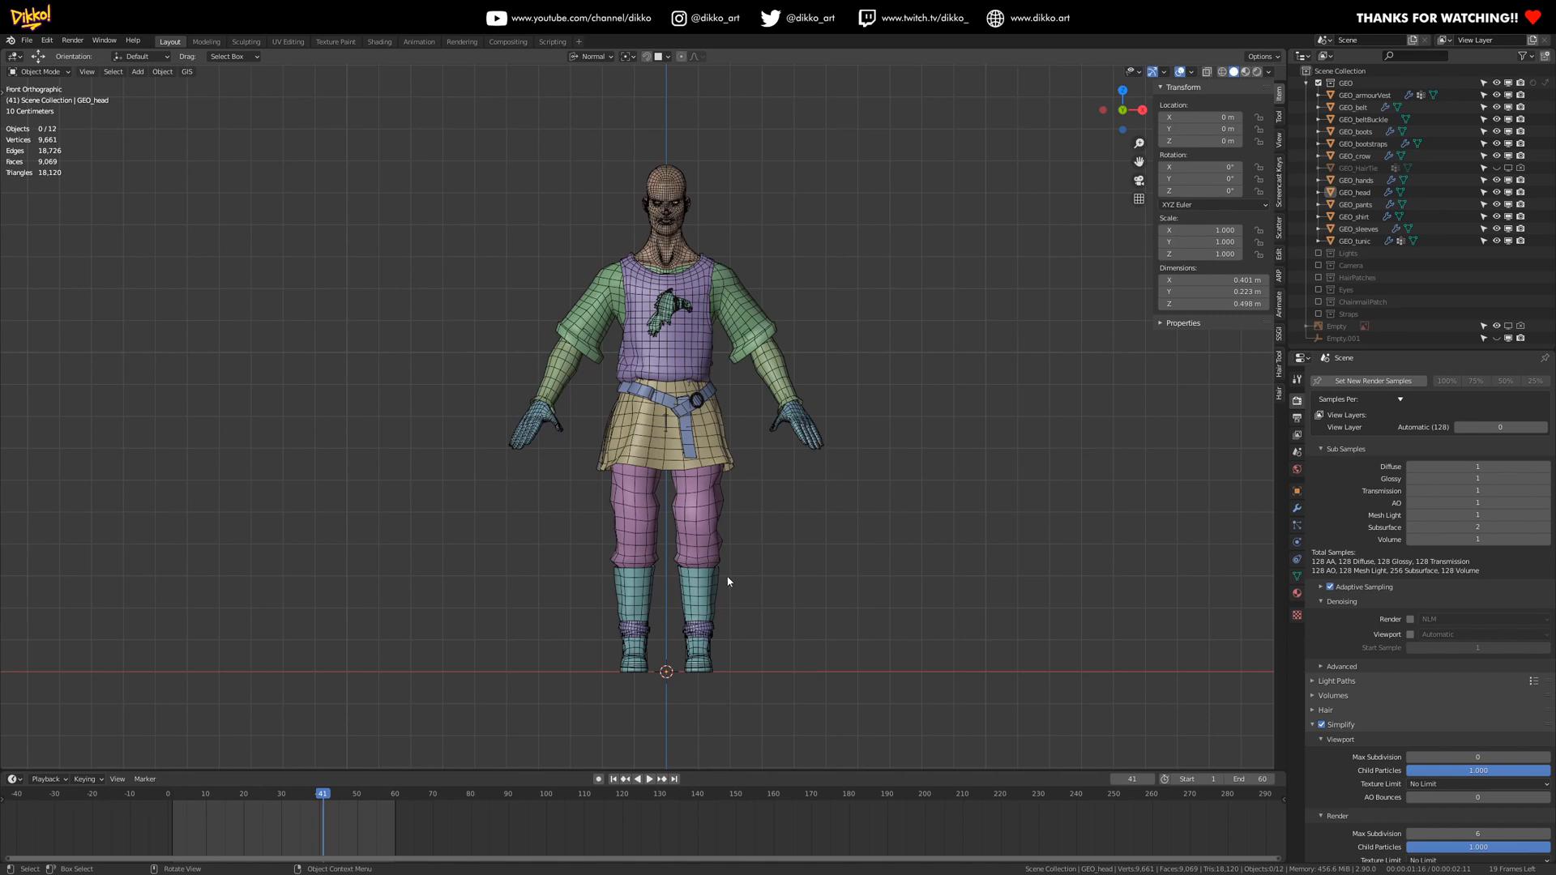
# - Collapse the GEO collection and create a new collection named Rig in the Scene Collection
pyautogui.click(1309, 83)
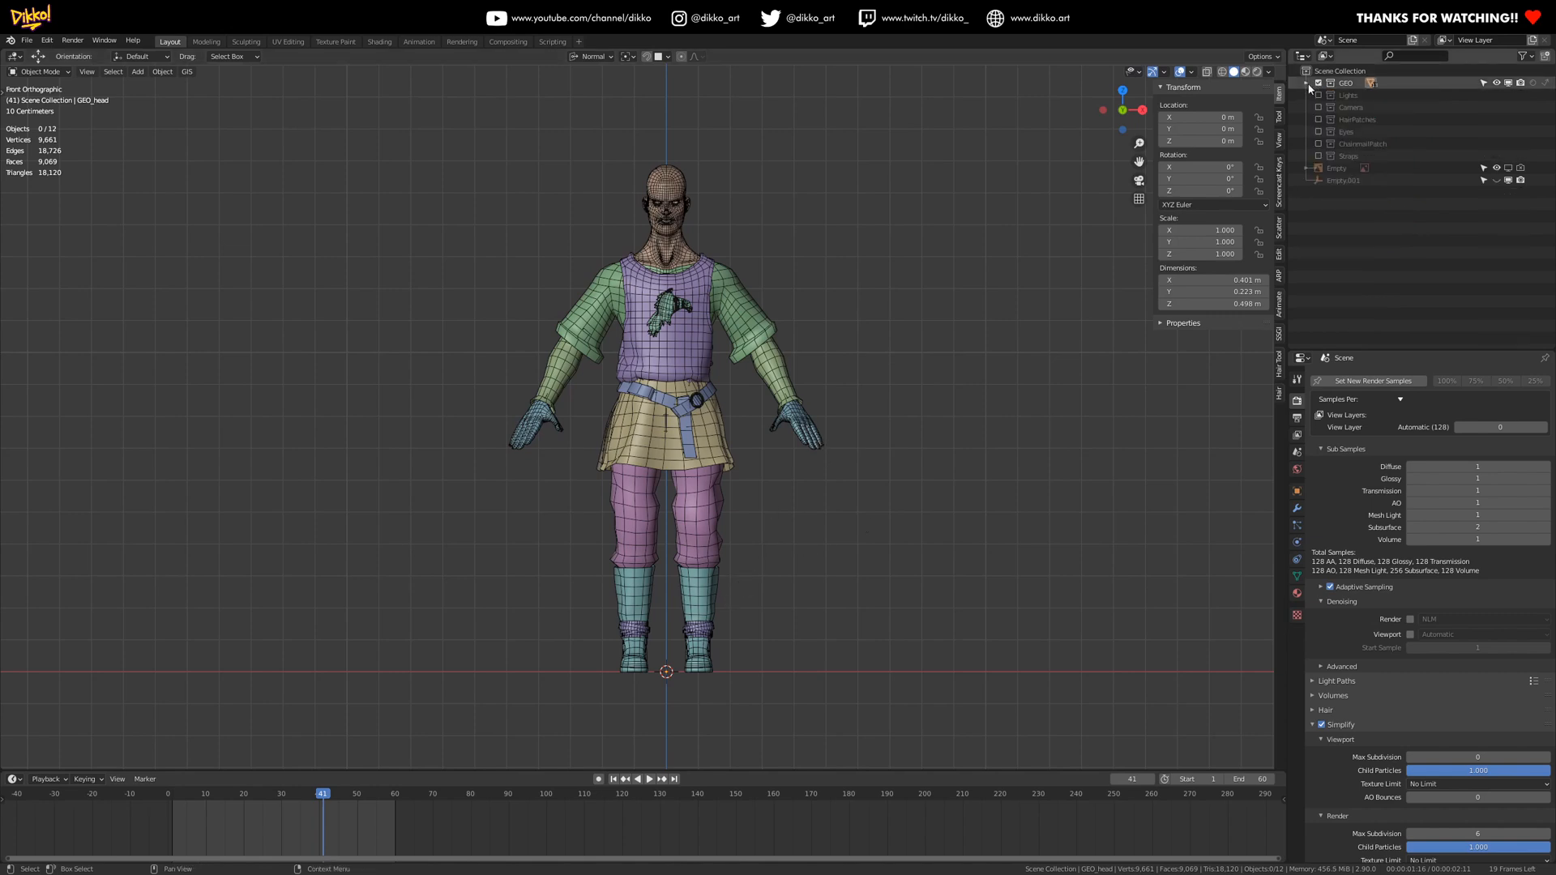
pyautogui.rightClick(1339, 239)
pyautogui.click(1339, 236)
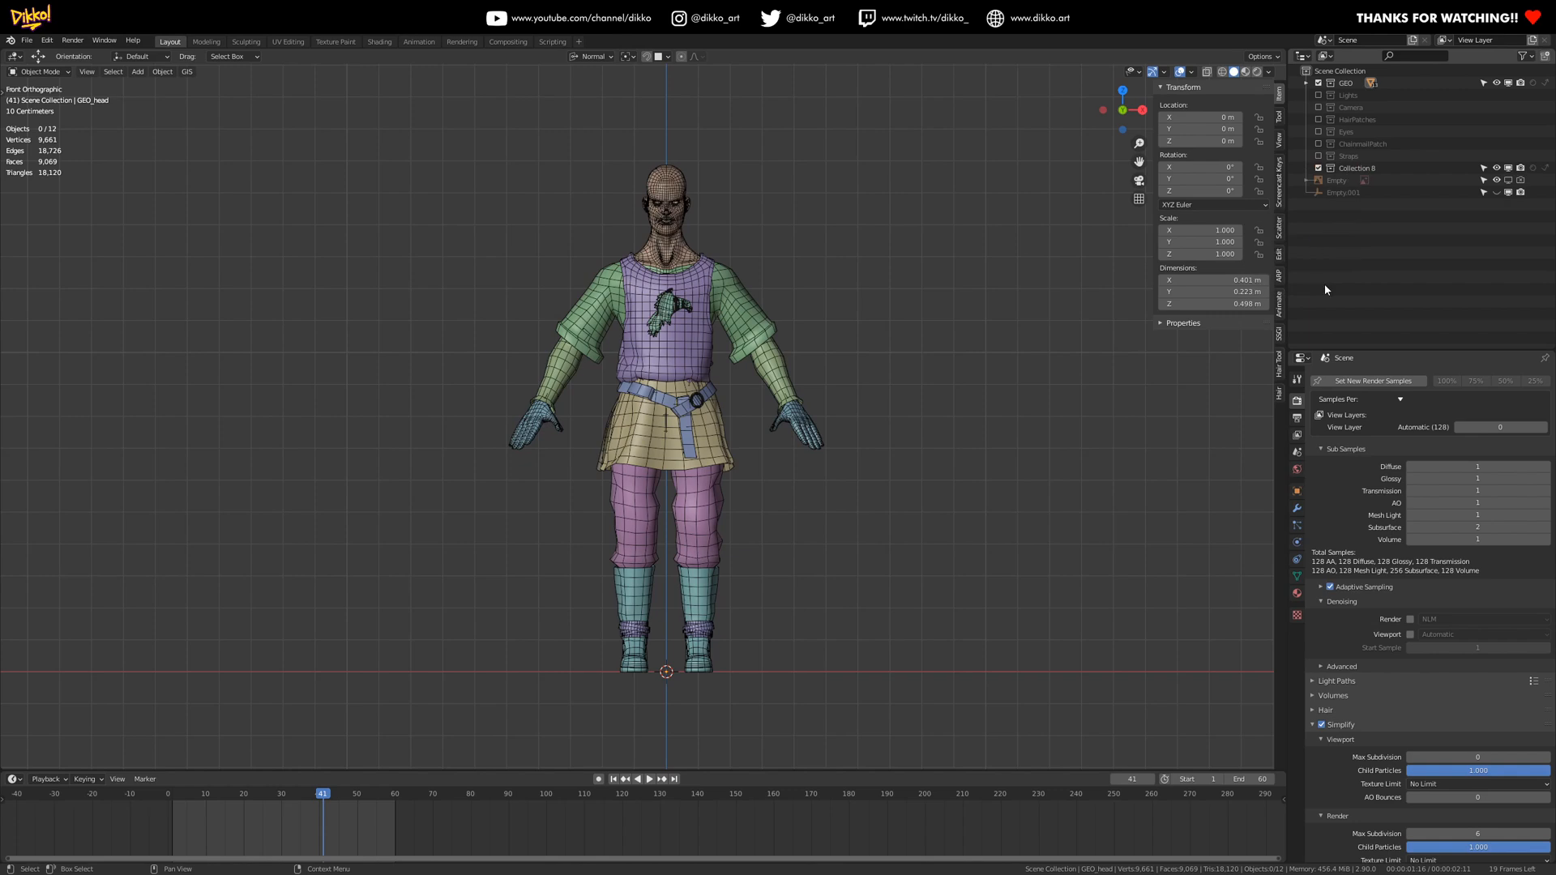
pyautogui.doubleClick(1355, 168)
pyautogui.write('Rig')
pyautogui.press('Return')
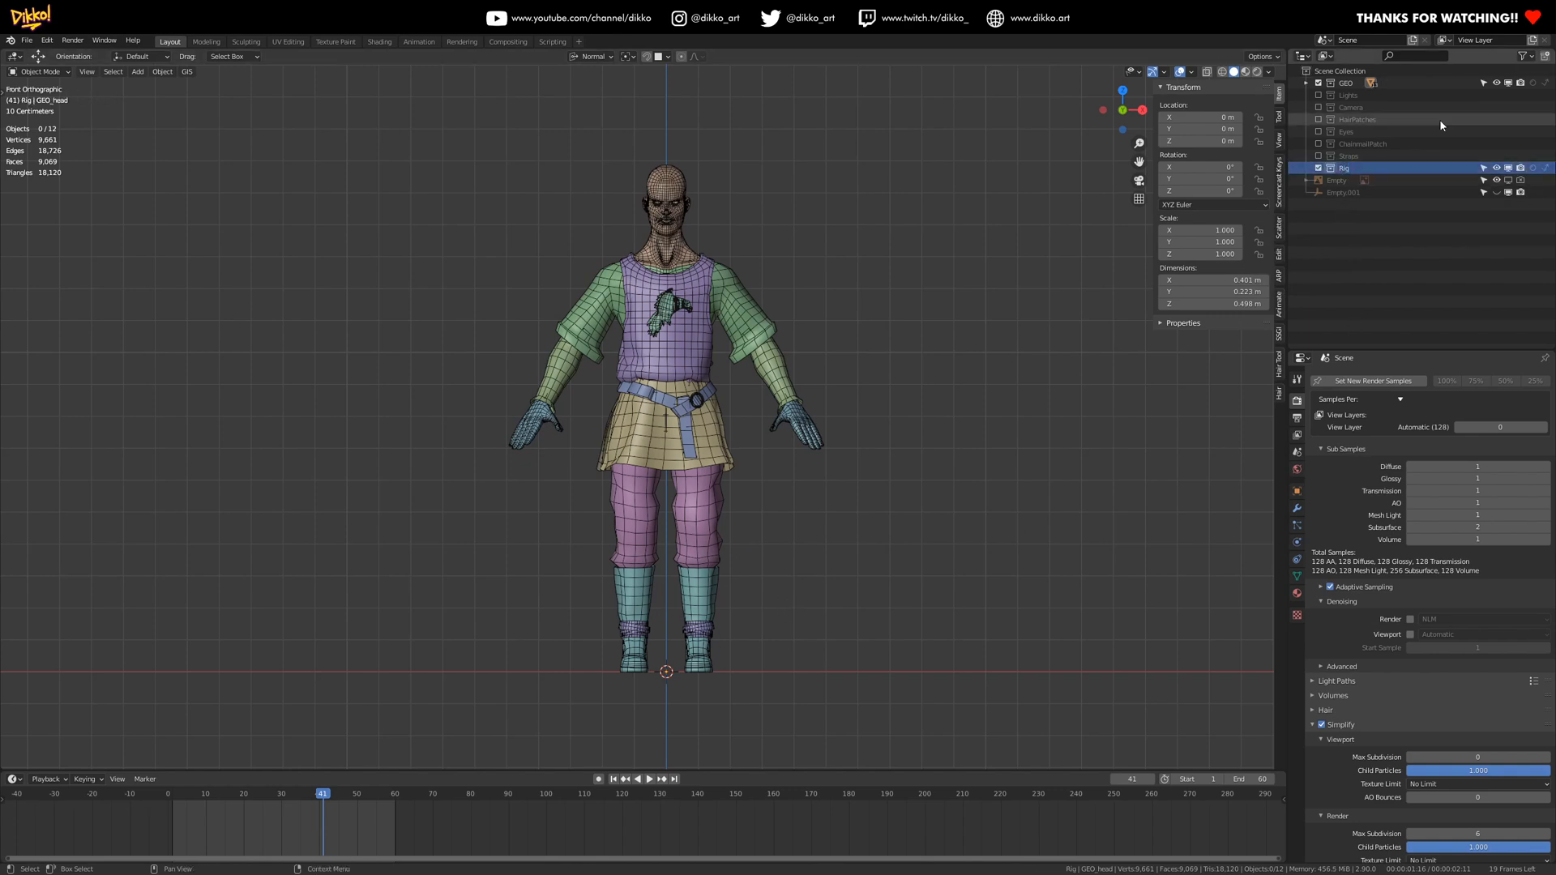
# - Add a single-bone armature to the Rig collection at the character's feet
pyautogui.hotkey('shift', 'a')
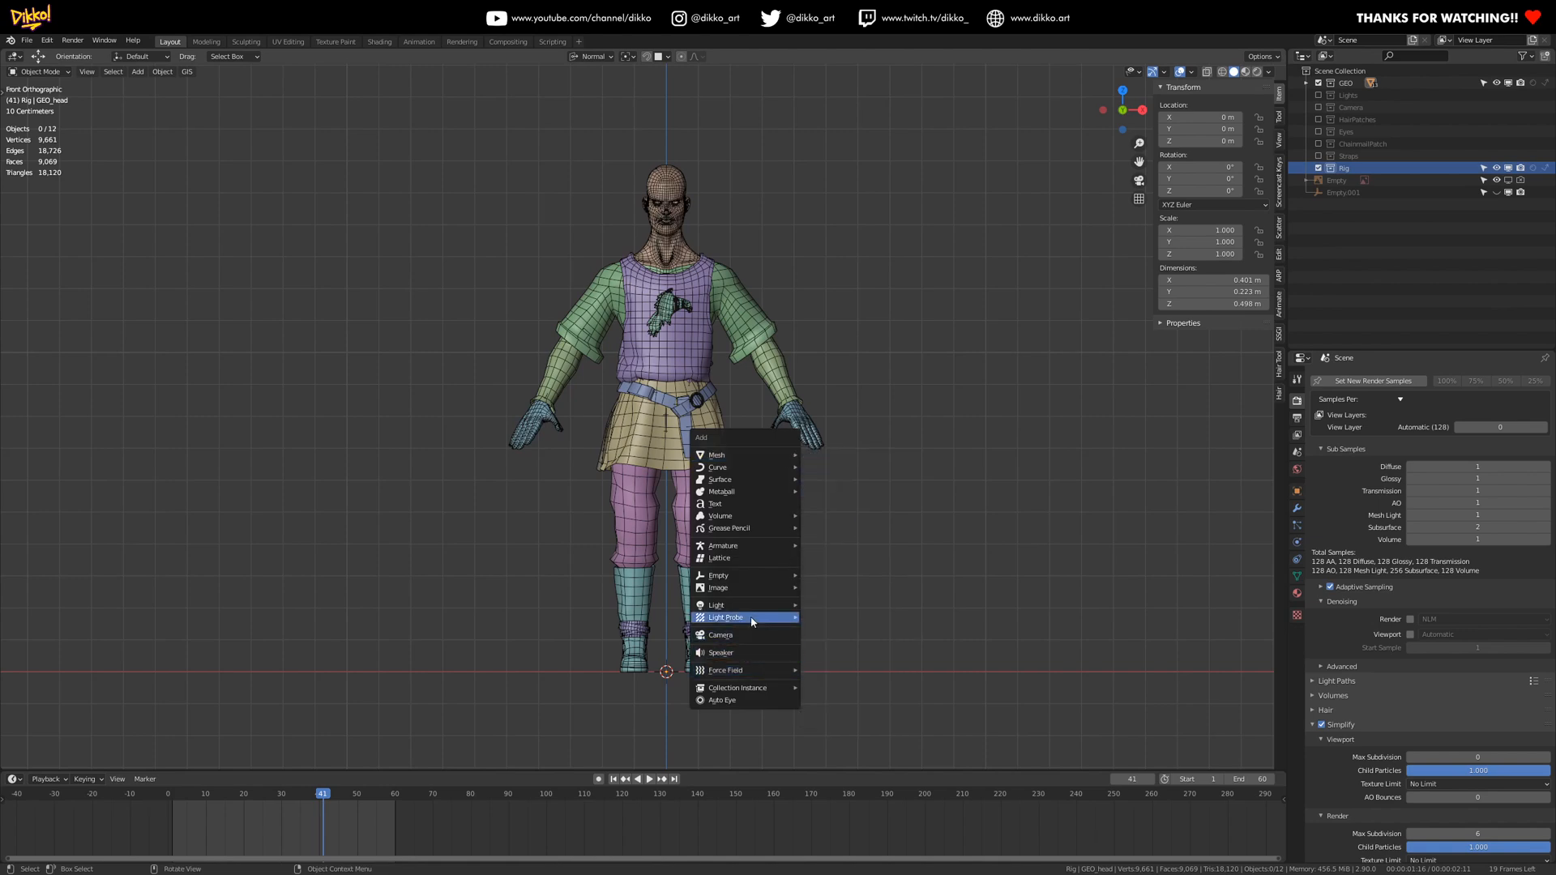
pyautogui.moveTo(725, 549)
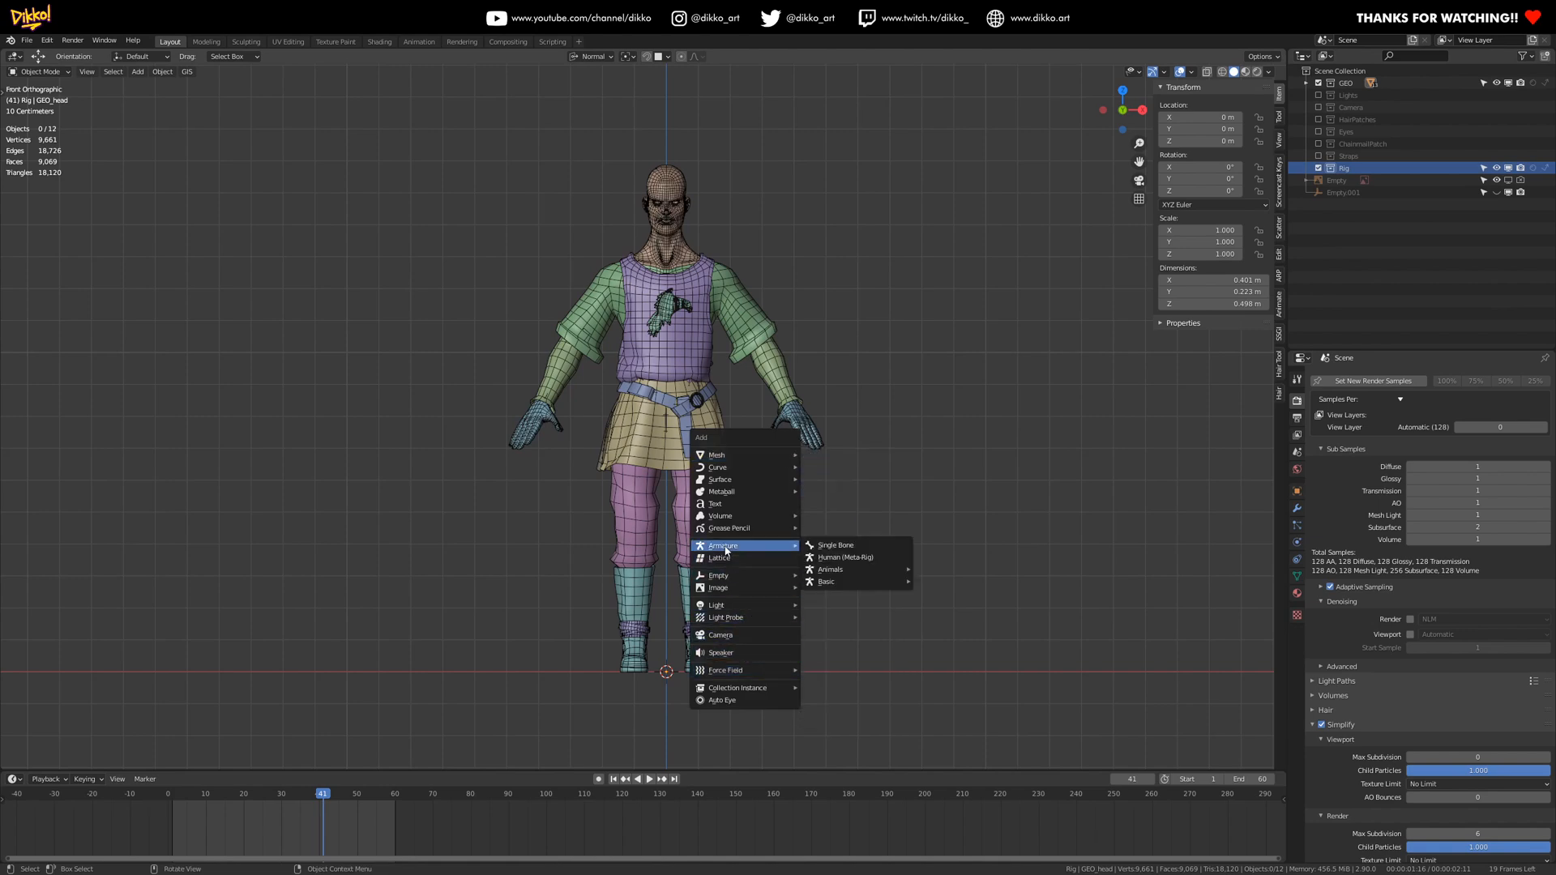
pyautogui.click(855, 548)
pyautogui.click(690, 624)
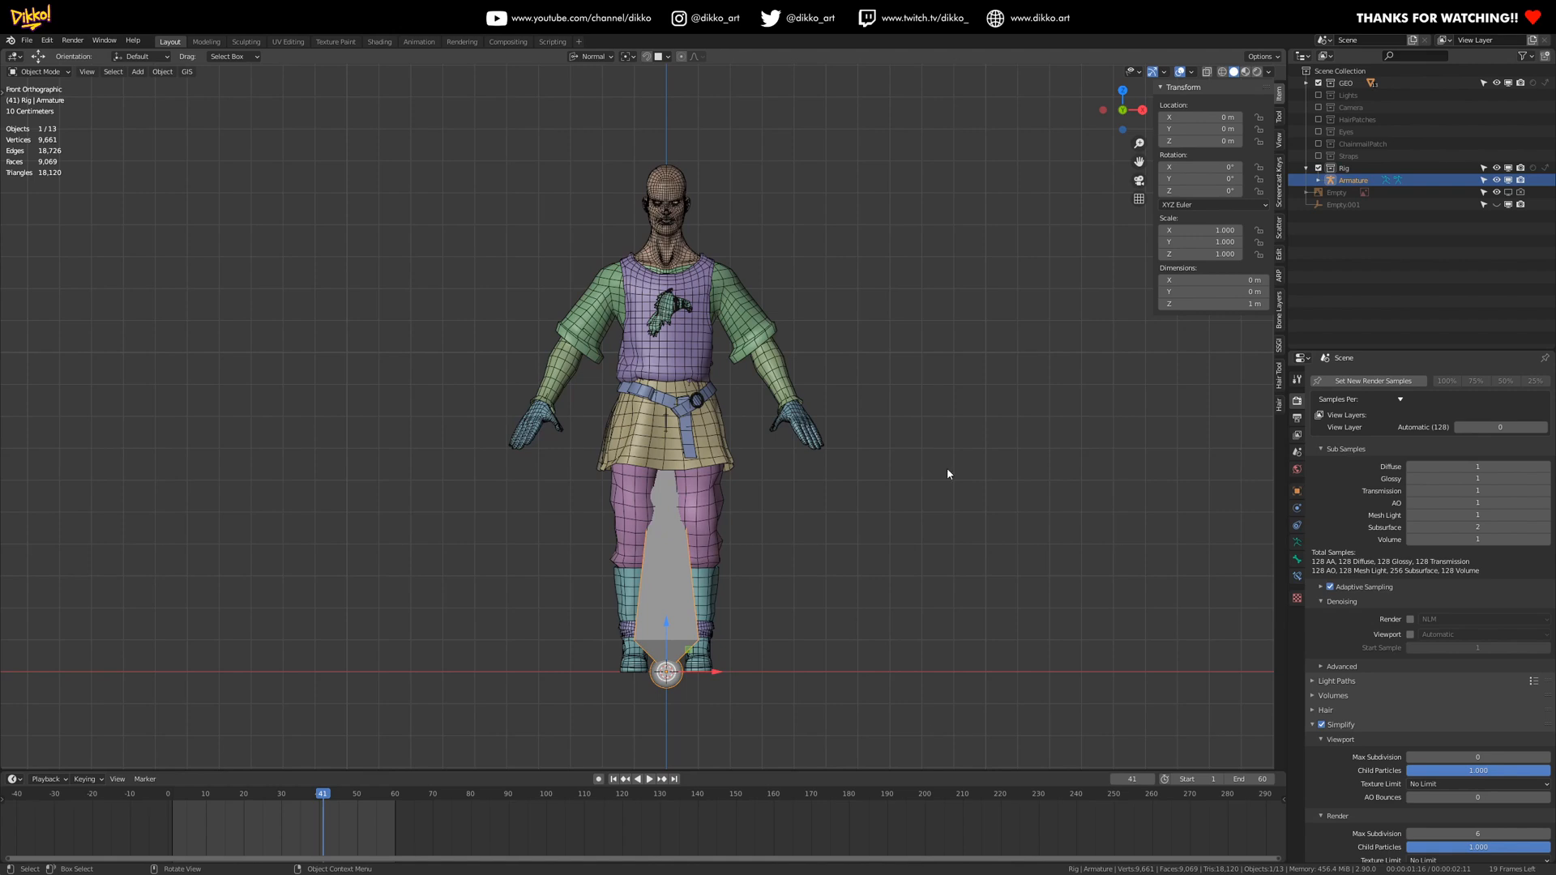
# - Set the armature's viewport display to In Front and display it as Wire
pyautogui.click(1296, 542)
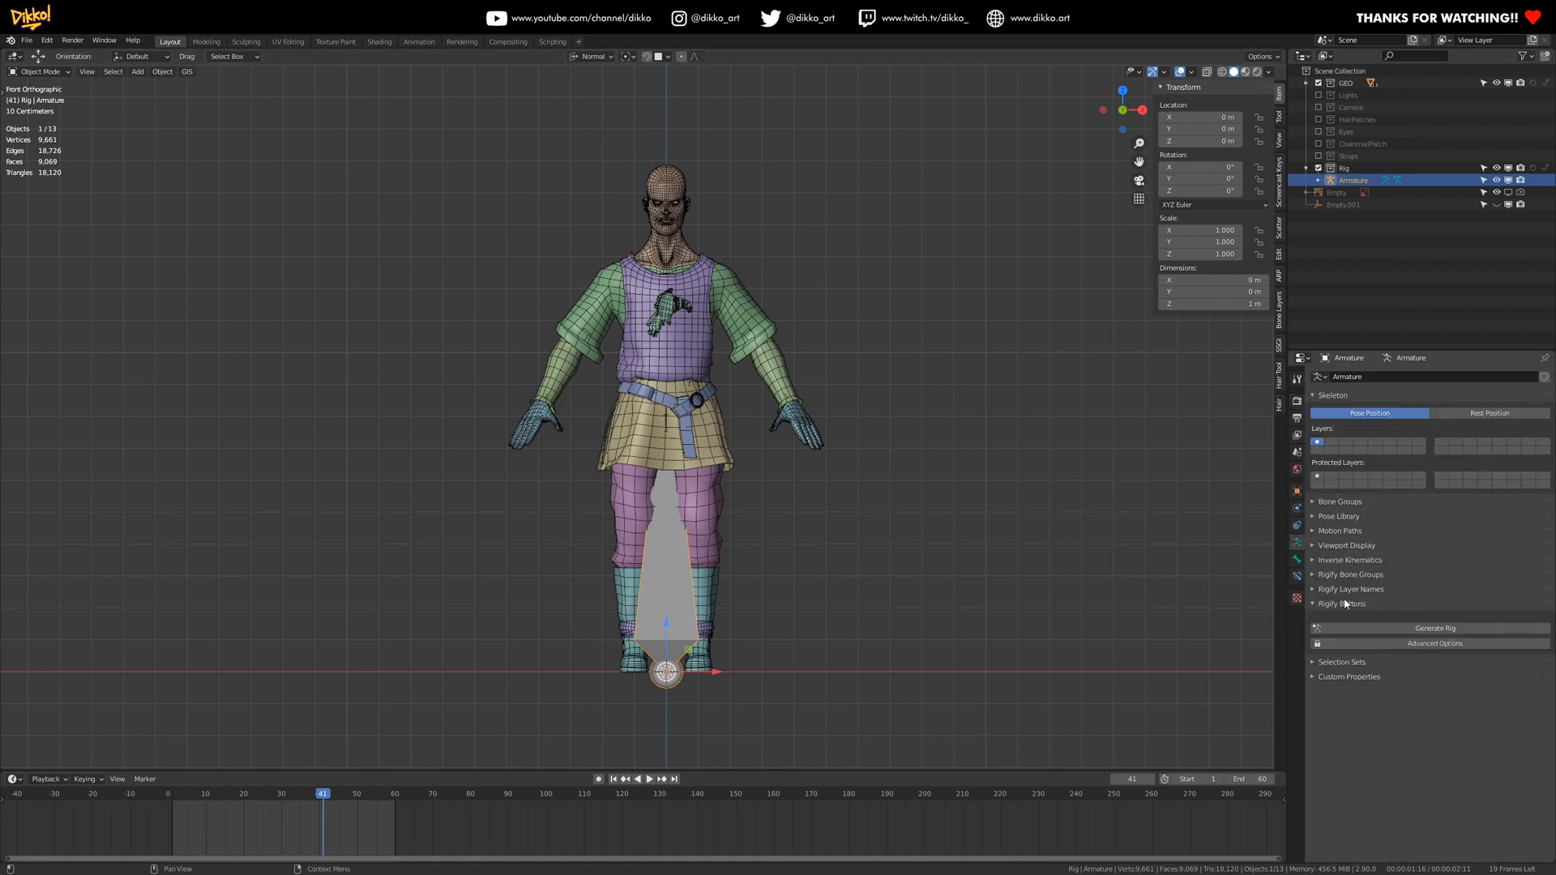
pyautogui.click(1297, 490)
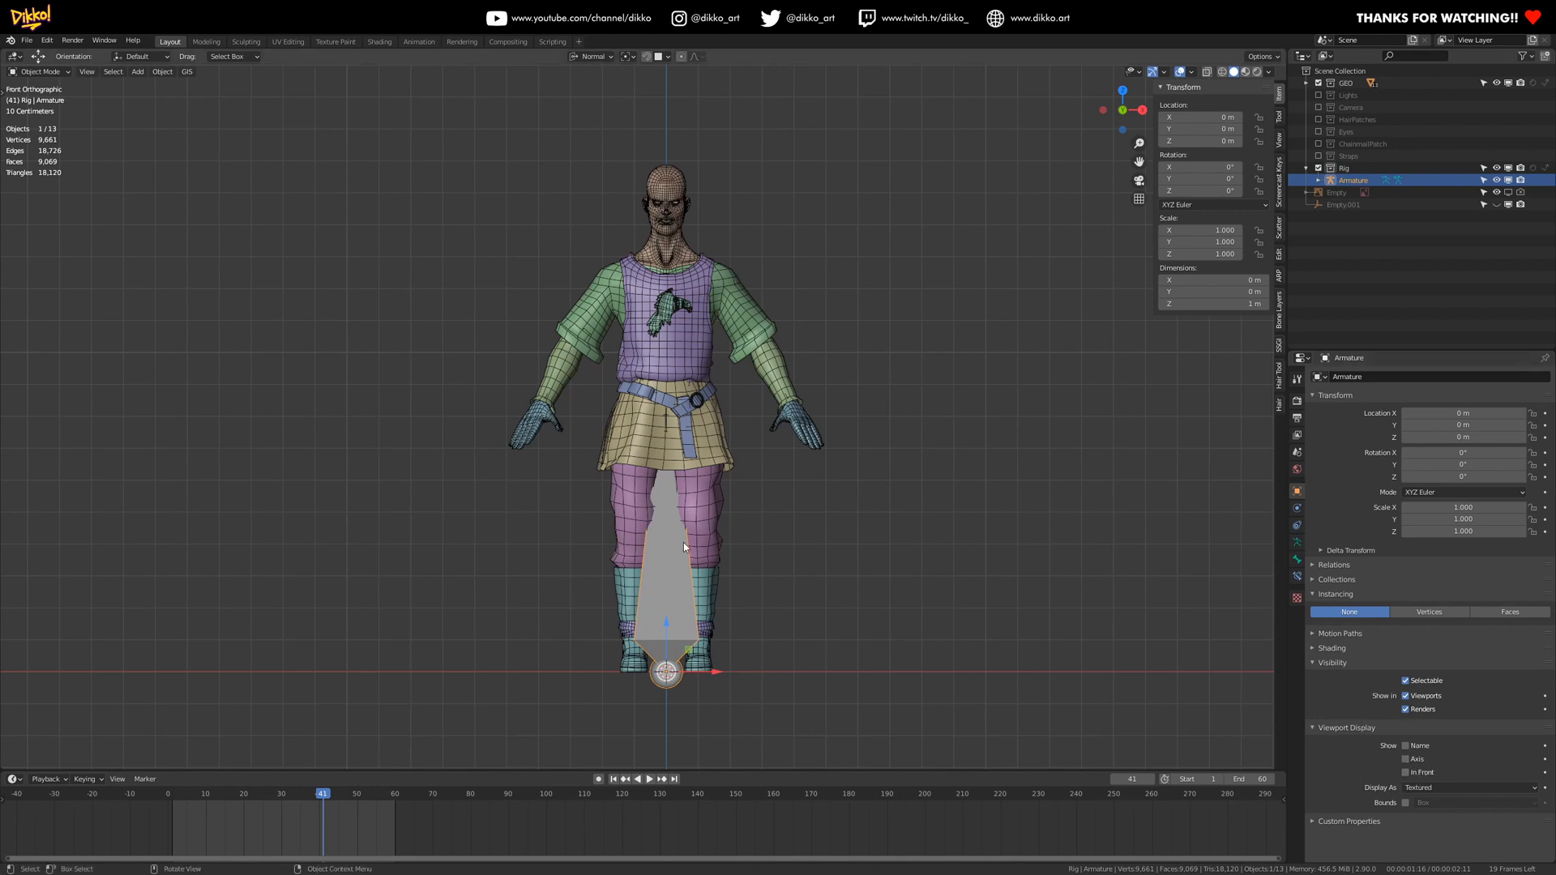
pyautogui.click(1405, 772)
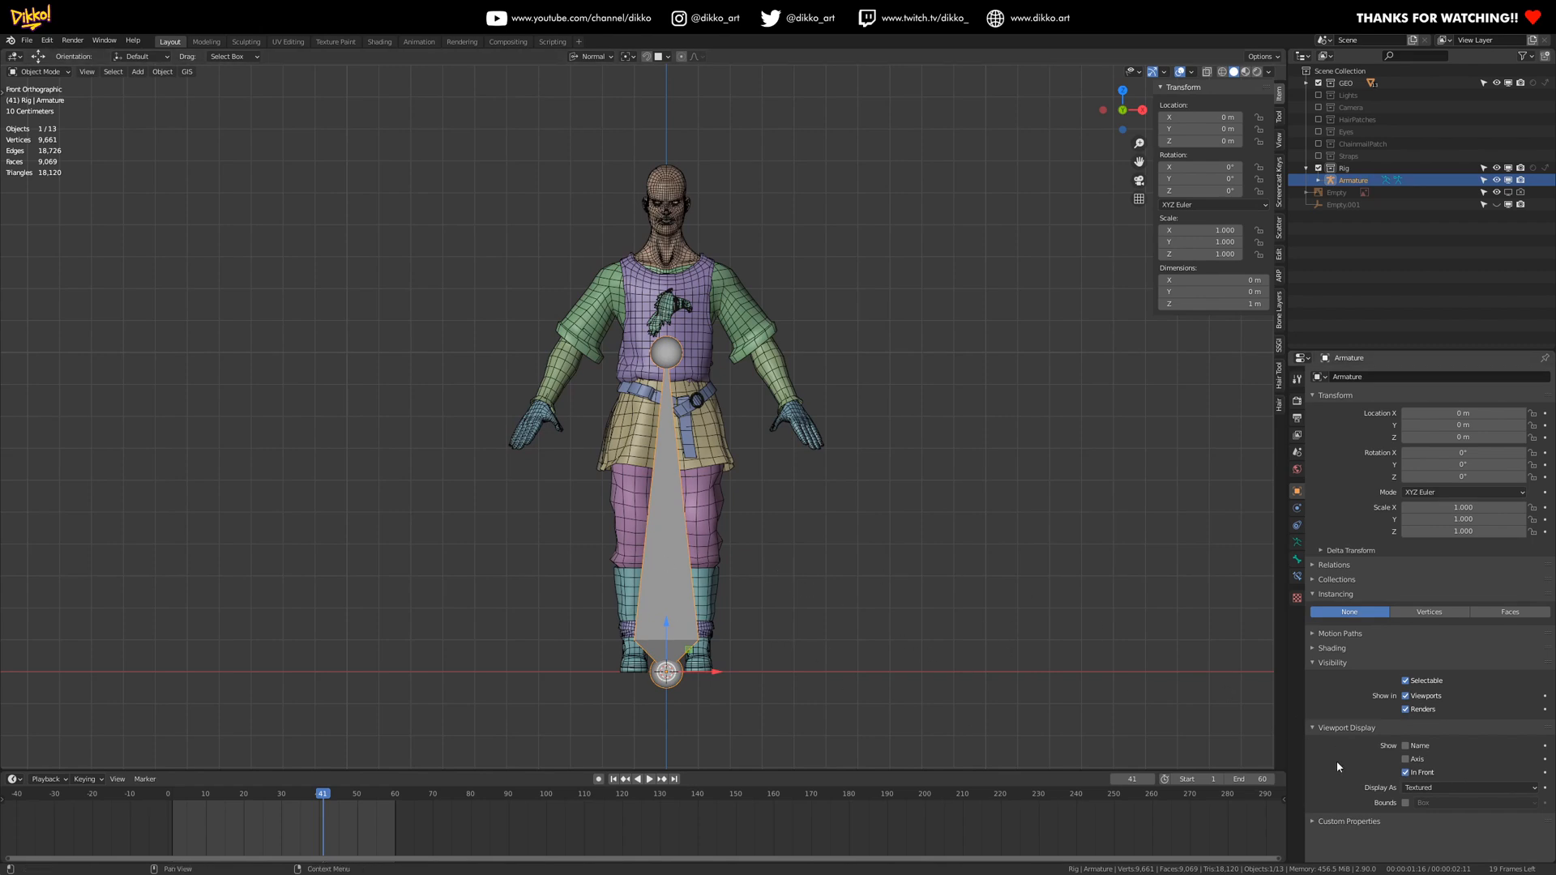
pyautogui.click(1467, 788)
pyautogui.click(1450, 819)
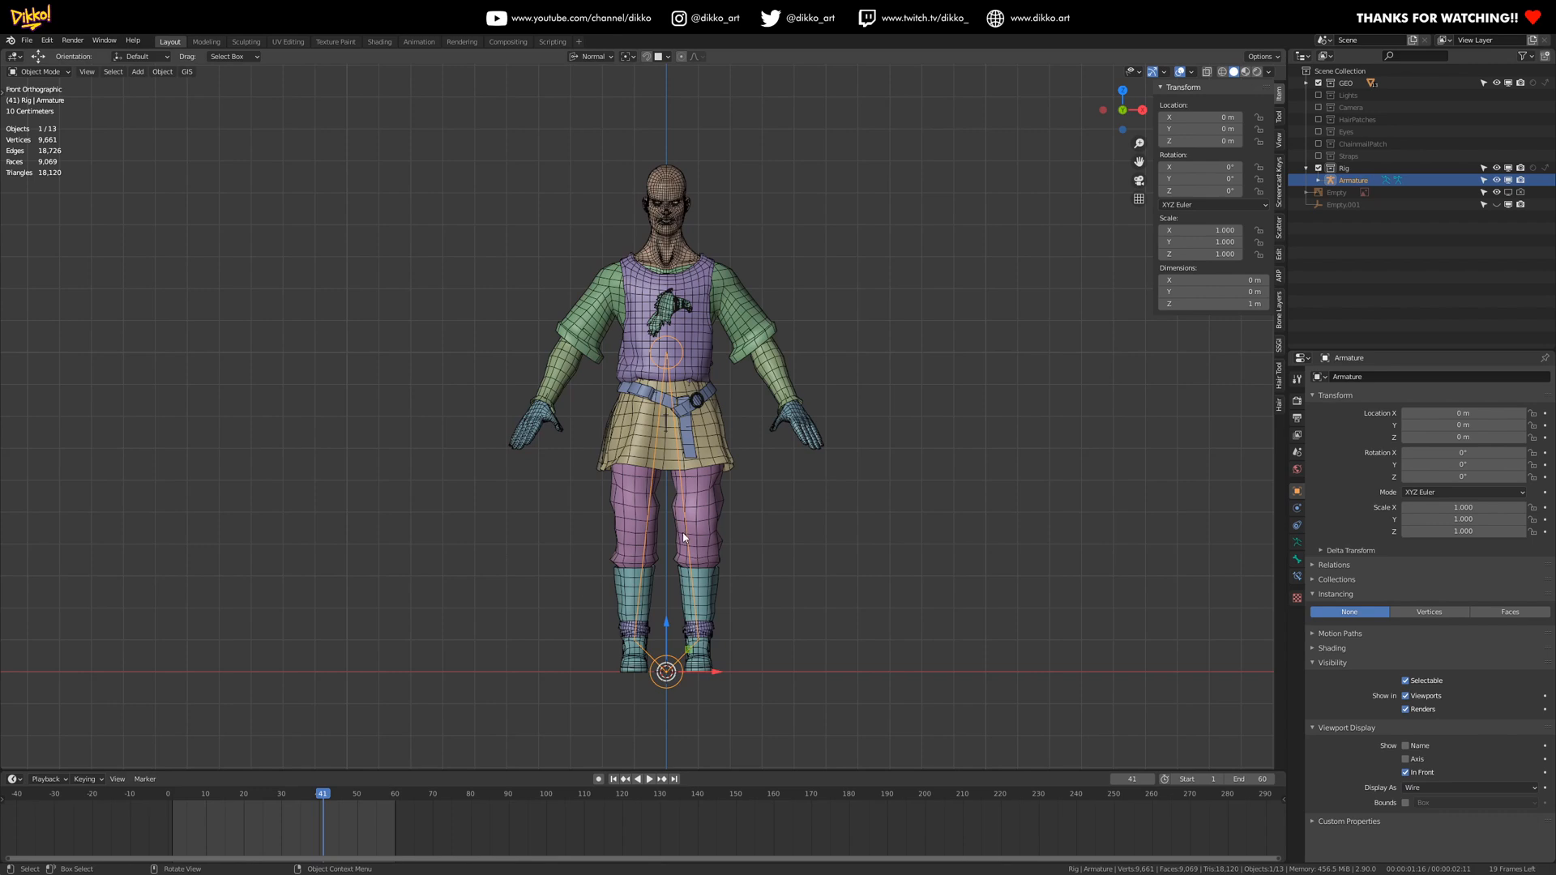
# - Turn off the wireframe overlay so the character meshes display without their edge lines
pyautogui.scroll(3, 686, 539)
pyautogui.keyDown('shift'); pyautogui.moveTo(755, 638); pyautogui.dragTo(750, 407, button='middle'); pyautogui.keyUp('shift')
pyautogui.scroll(-1, 744, 364)
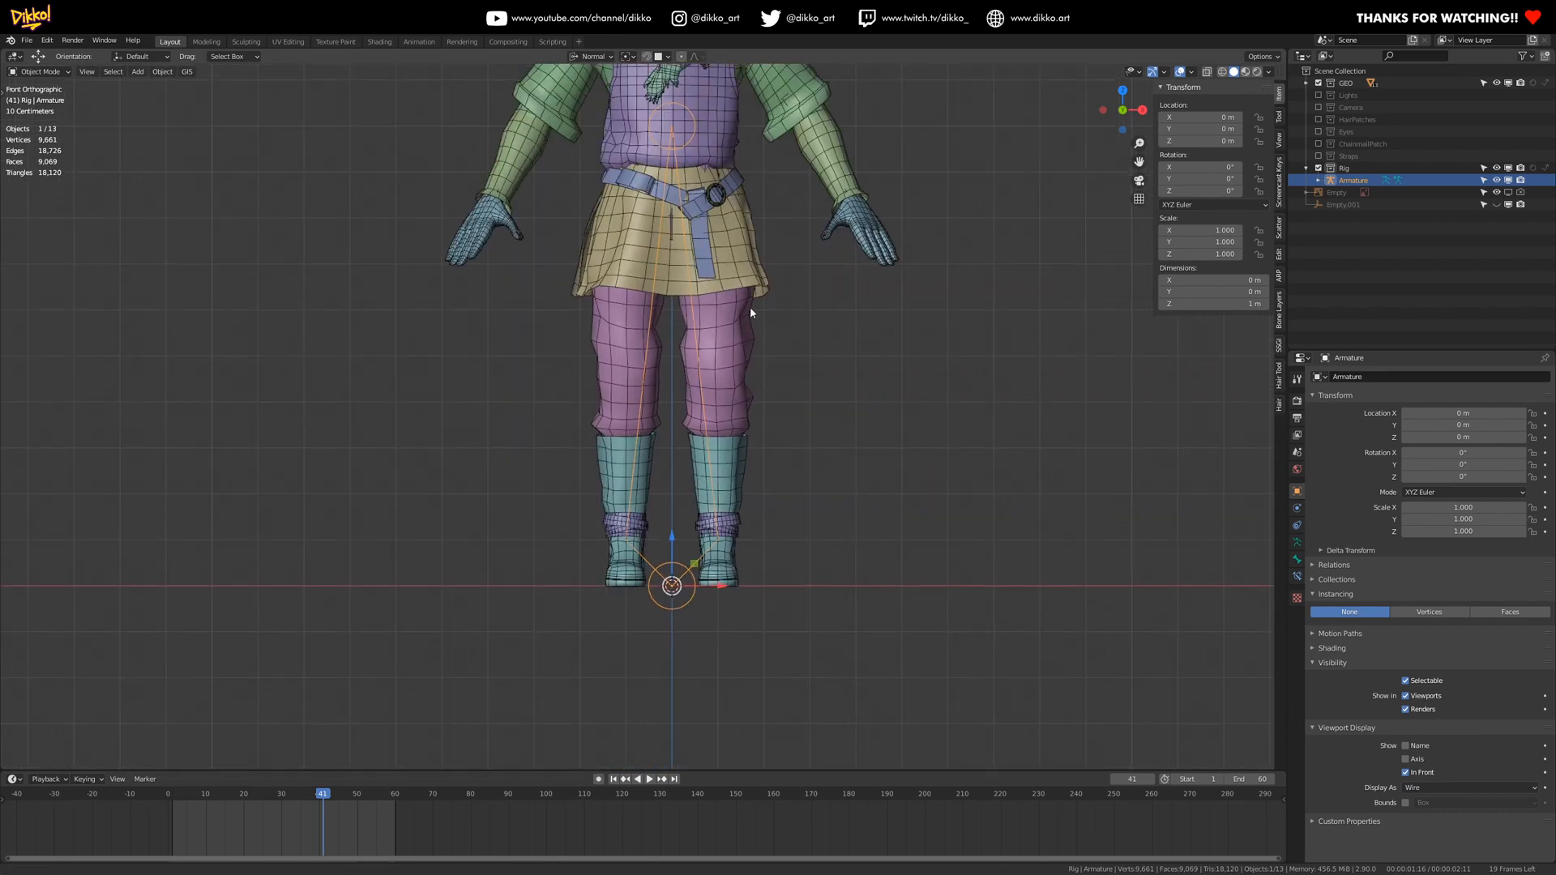
pyautogui.scroll(-1, 751, 312)
pyautogui.scroll(1, 804, 593)
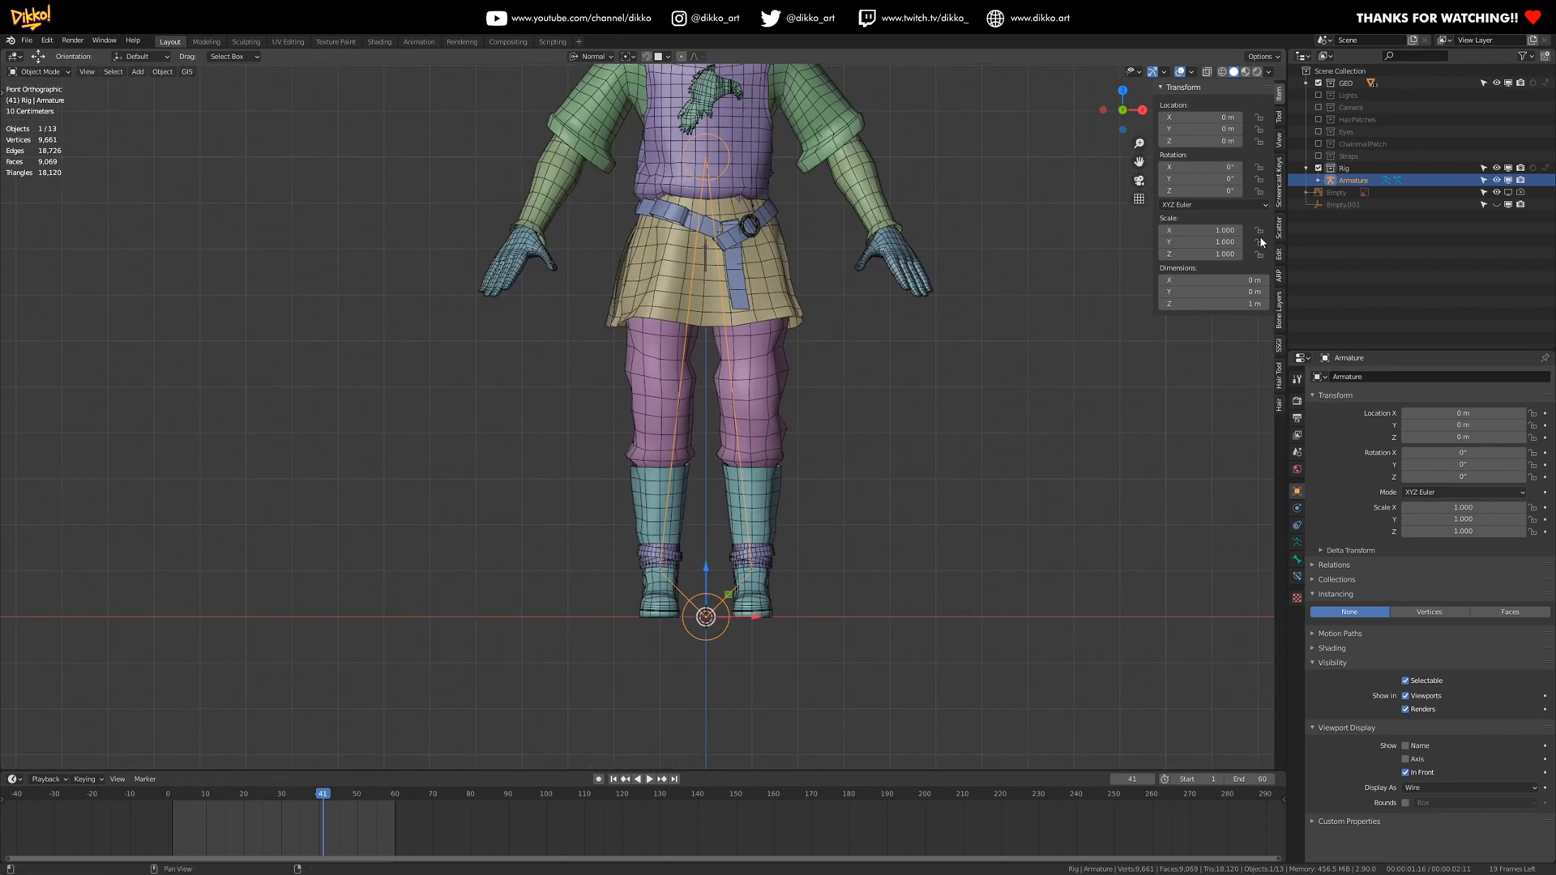
pyautogui.click(1164, 72)
pyautogui.click(1191, 72)
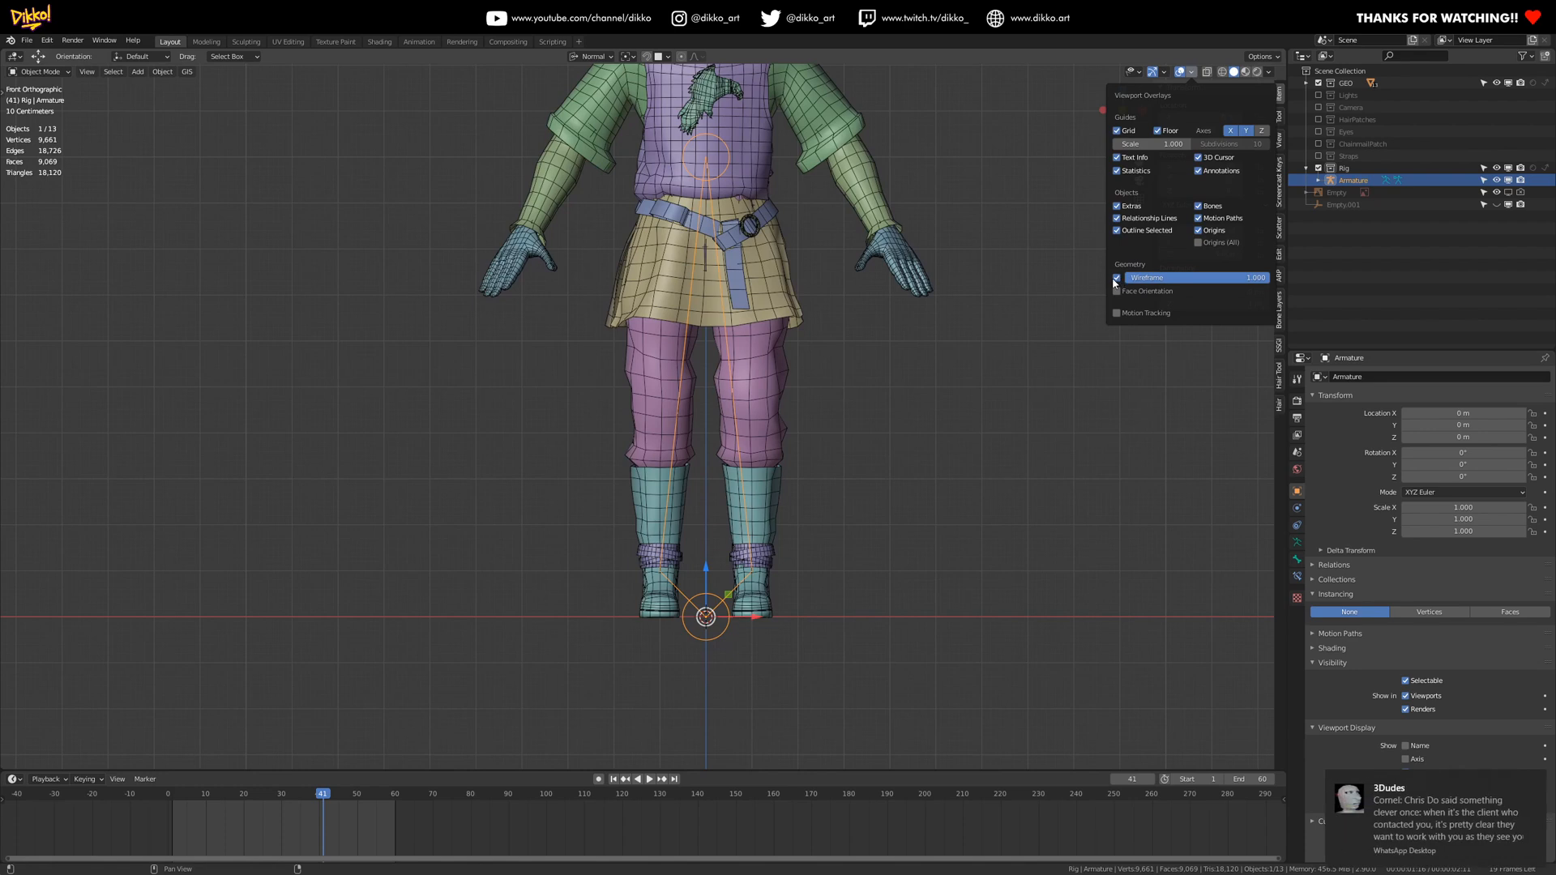
pyautogui.click(1115, 278)
pyautogui.click(1116, 279)
pyautogui.click(1116, 278)
pyautogui.click(1117, 279)
pyautogui.click(1116, 279)
pyautogui.click(1117, 279)
pyautogui.keyDown('shift'); pyautogui.moveTo(705, 363); pyautogui.dragTo(695, 546, button='middle'); pyautogui.keyUp('shift')
pyautogui.scroll(-1, 748, 561)
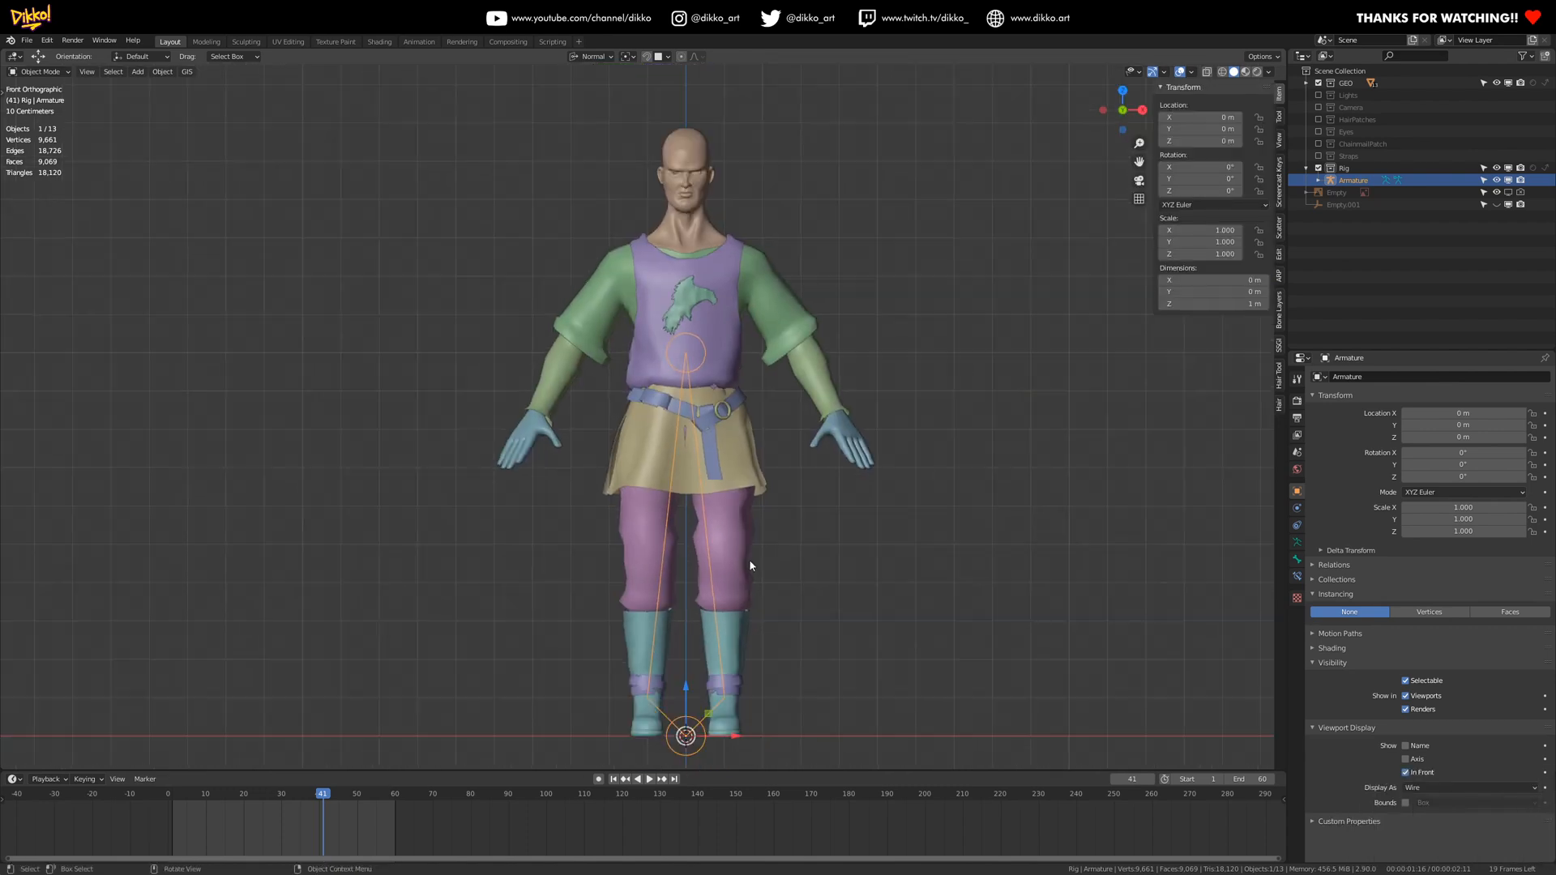
# - Enter Edit Mode on the armature and select the bone's body, base joint and tip joint in turn
pyautogui.keyDown('shift'); pyautogui.moveTo(728, 737); pyautogui.dragTo(718, 614, button='middle'); pyautogui.keyUp('shift')
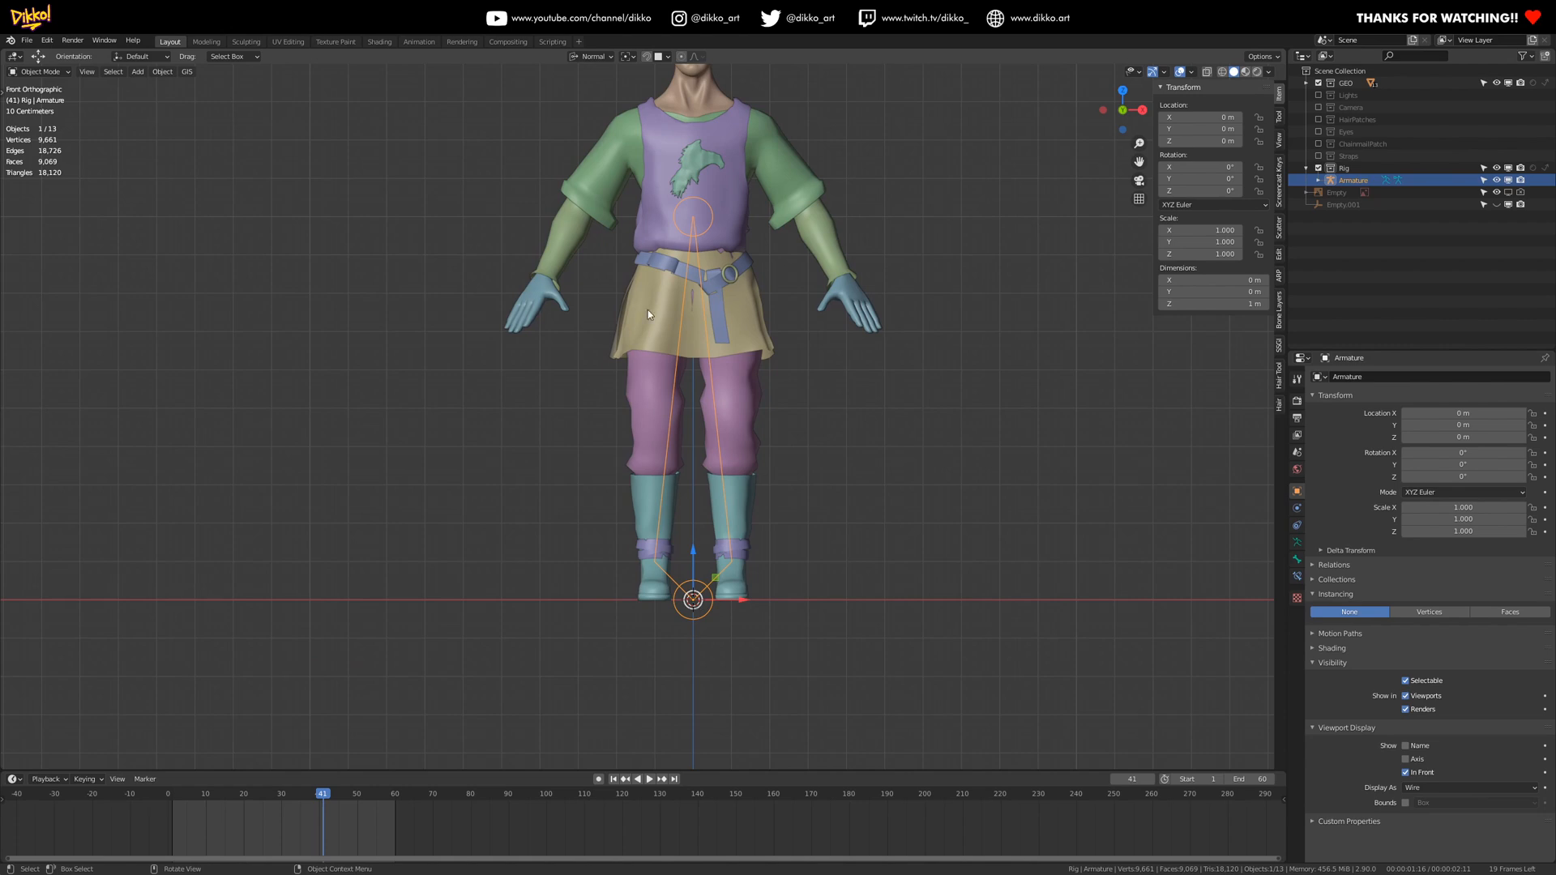
pyautogui.keyDown('shift'); pyautogui.moveTo(736, 465); pyautogui.dragTo(750, 599, button='middle'); pyautogui.keyUp('shift')
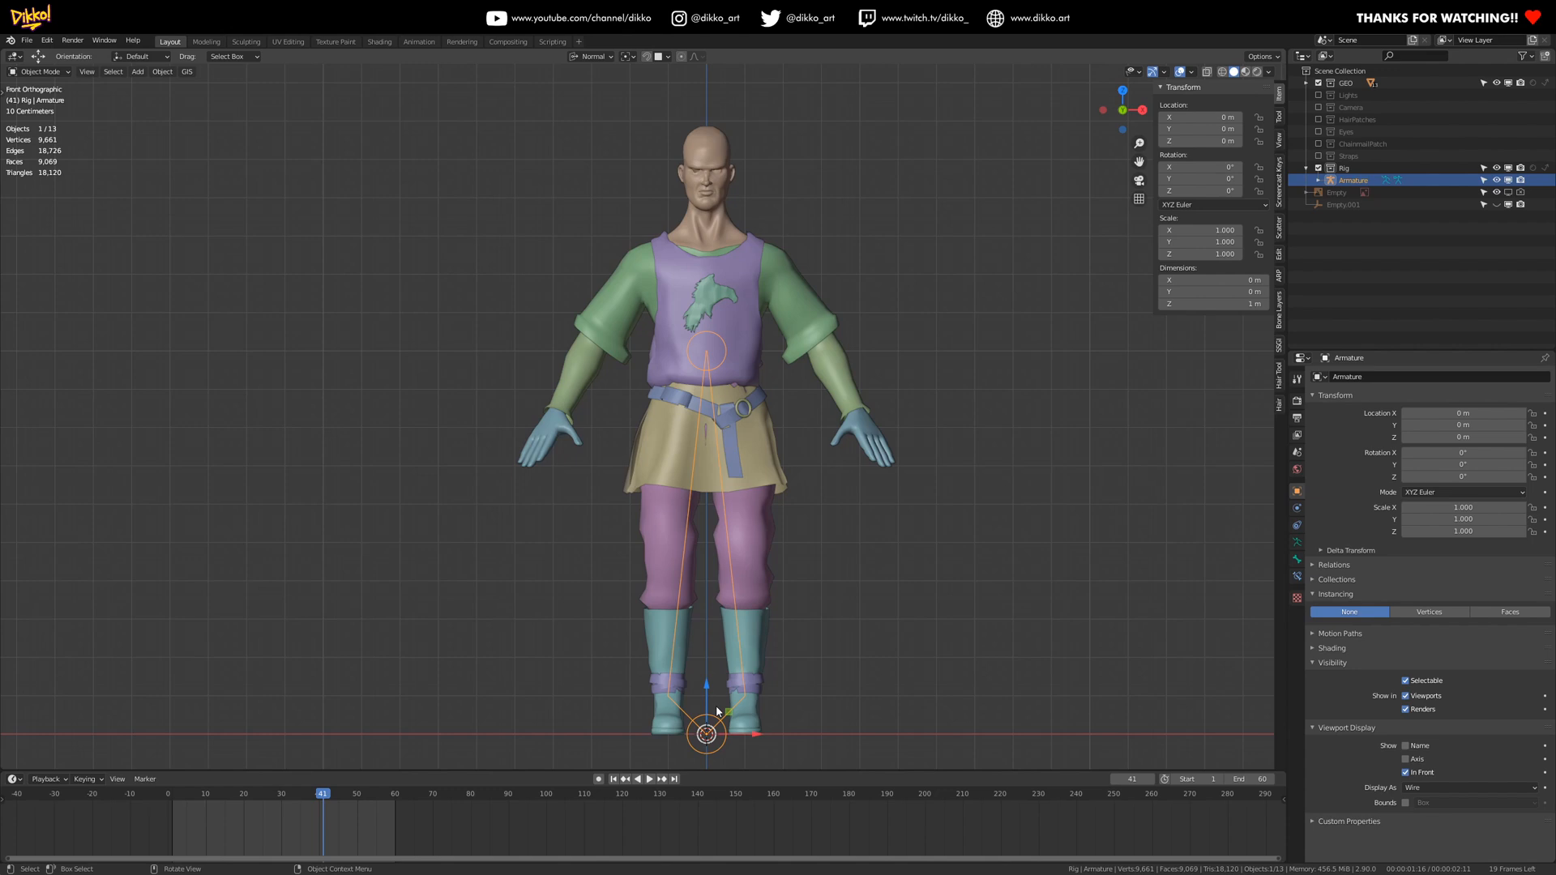
pyautogui.press('Tab')
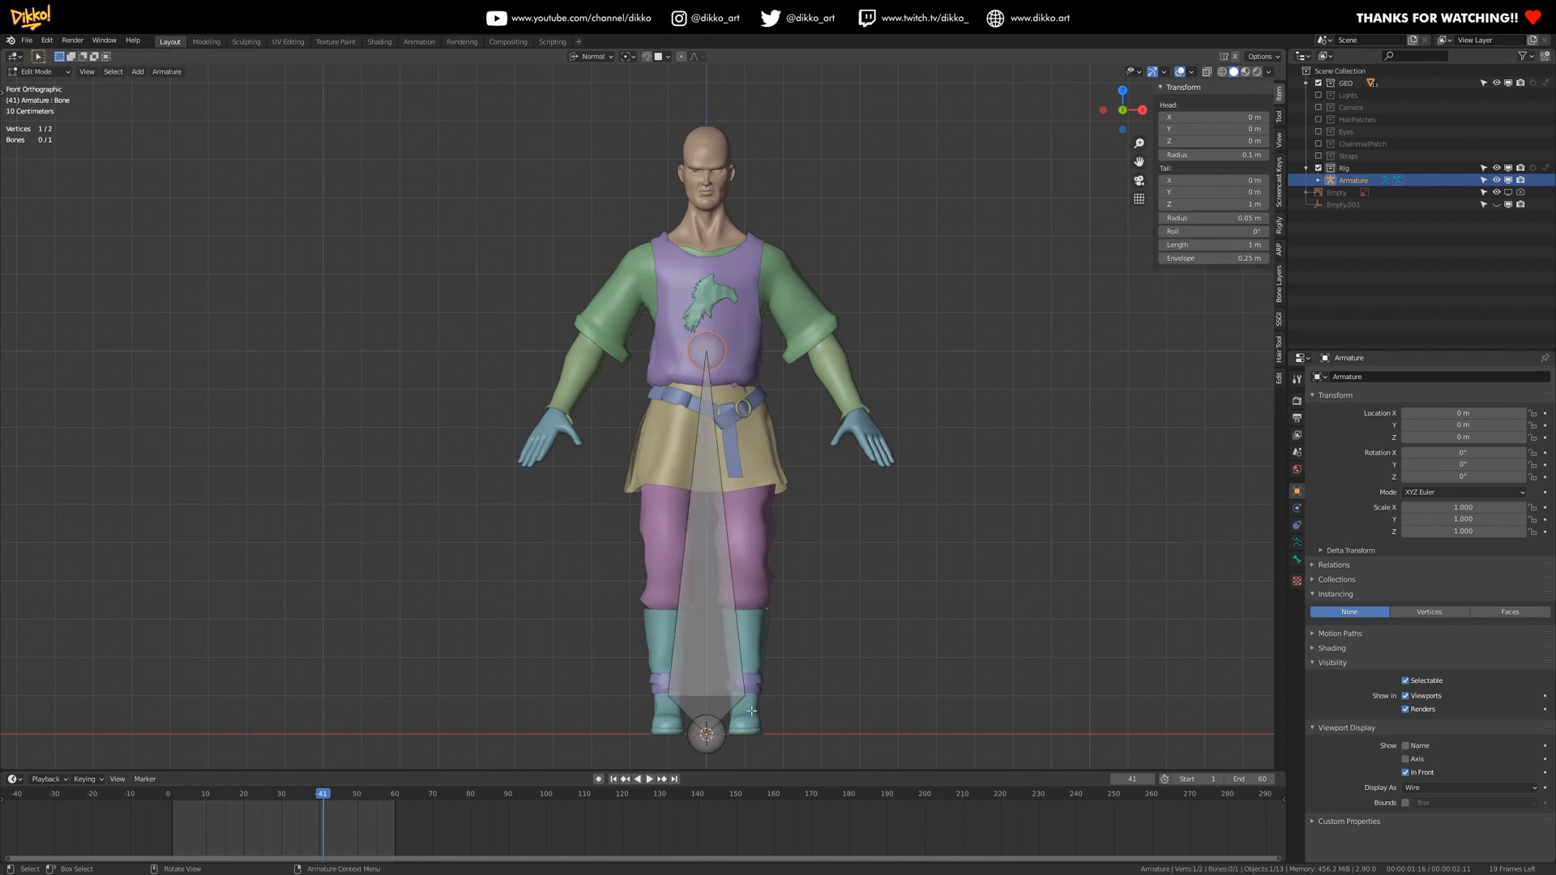
pyautogui.click(703, 638)
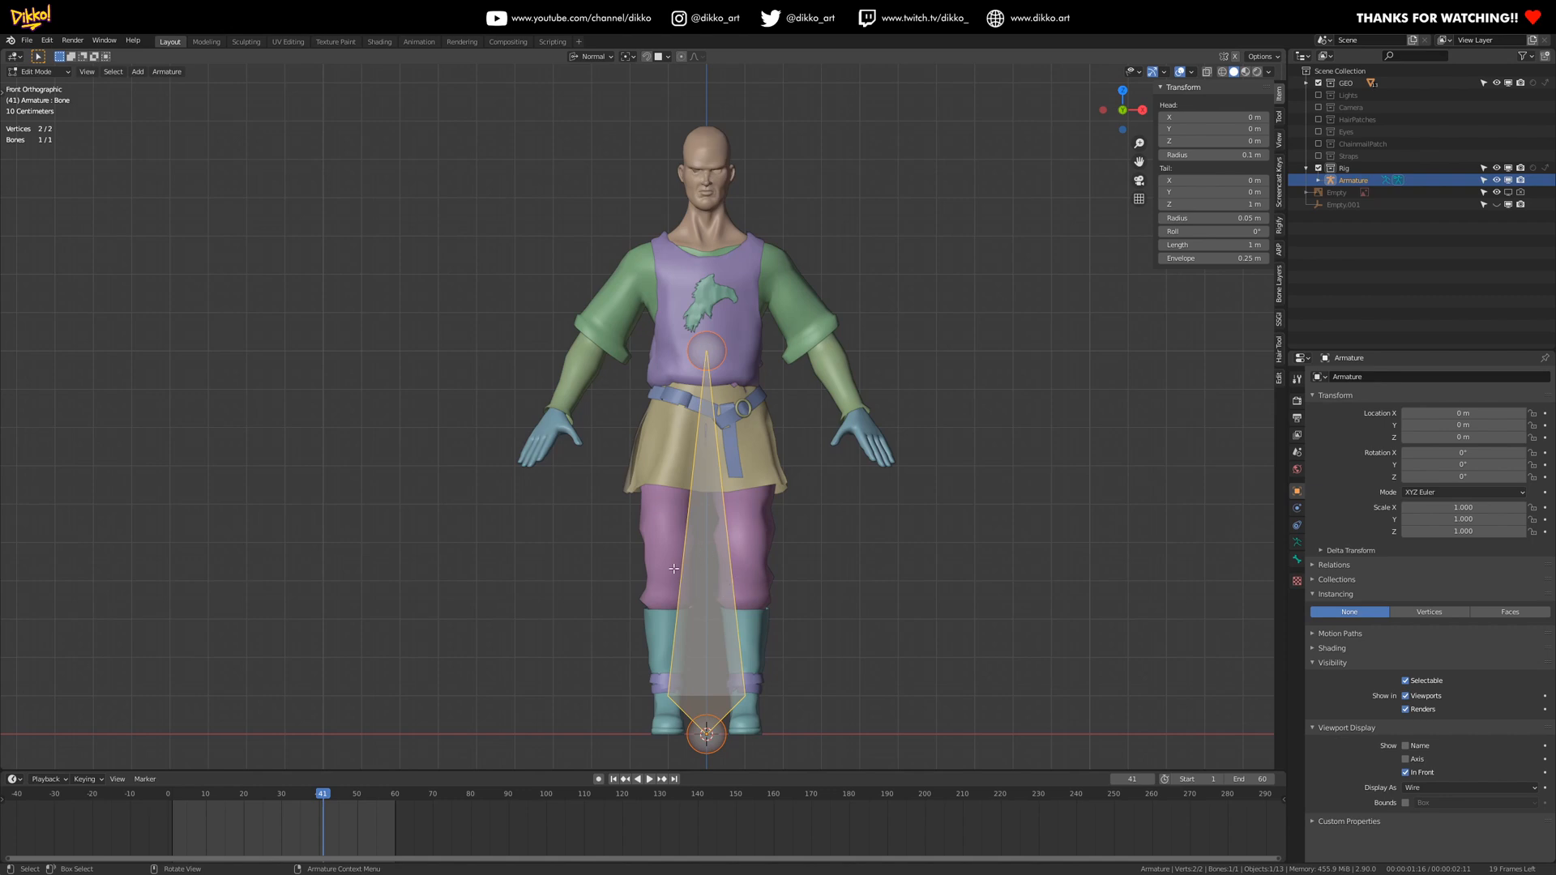
pyautogui.click(716, 748)
pyautogui.click(722, 348)
# - Try moving the whole bone sideways away from the character, and undo the move
pyautogui.click(704, 555)
pyautogui.press('g')
pyautogui.click(915, 559)
pyautogui.hotkey('ctrl', 'z')
# - Select the bone's base and tip joints alternately to examine them, and finish with the whole bone selected
pyautogui.click(725, 737)
pyautogui.click(708, 366)
pyautogui.click(703, 722)
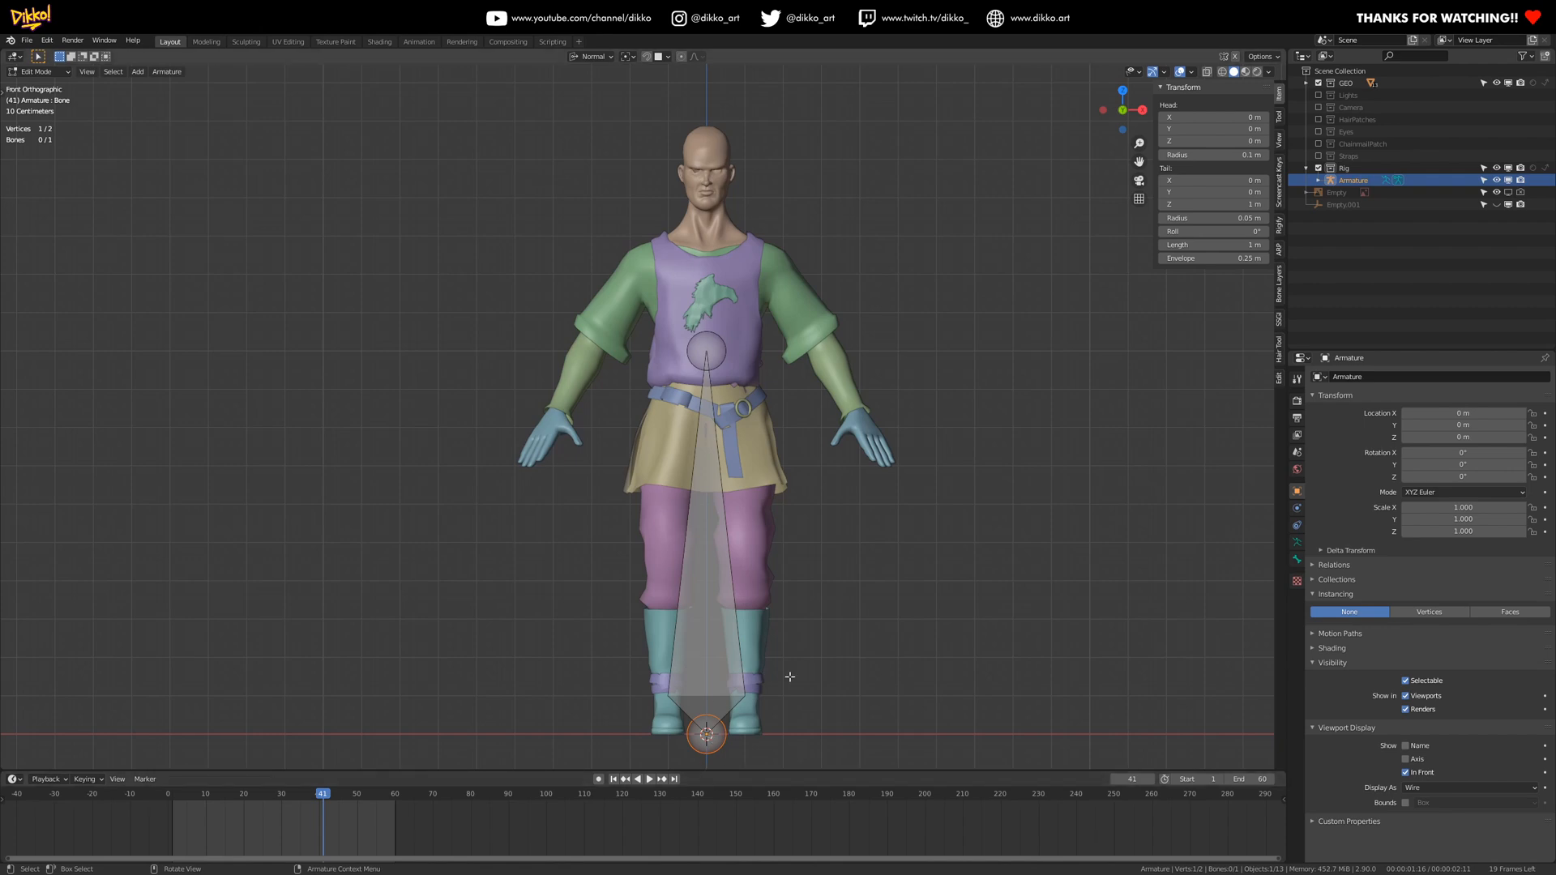
pyautogui.click(715, 363)
pyautogui.click(705, 725)
pyautogui.click(687, 350)
pyautogui.click(725, 738)
pyautogui.click(722, 659)
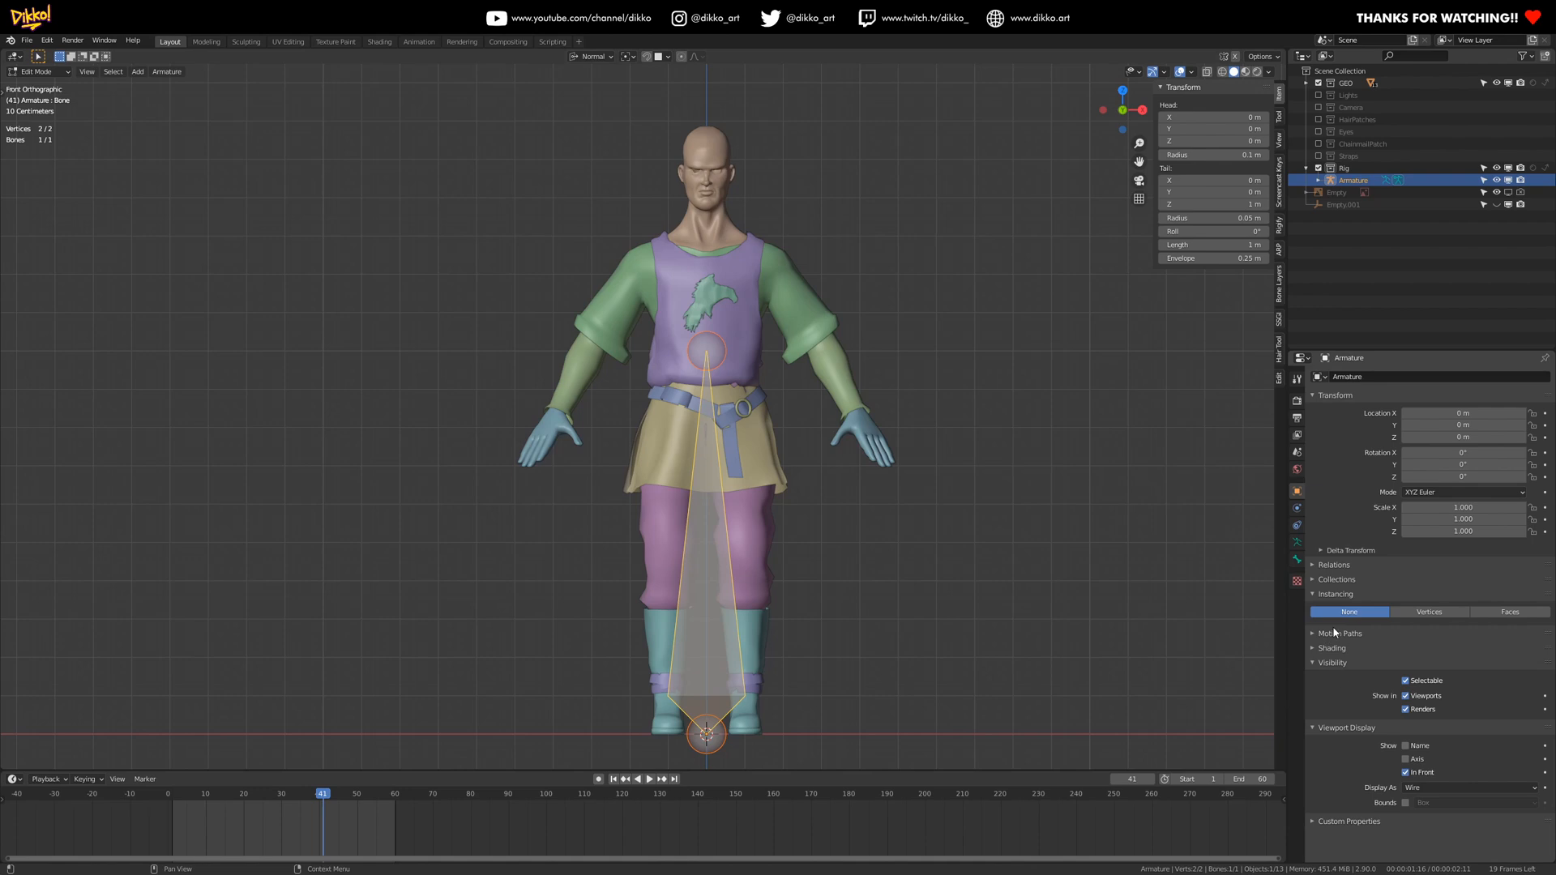
# - Turn on the Axes display for the armature's bones in its viewport display settings
pyautogui.click(1295, 543)
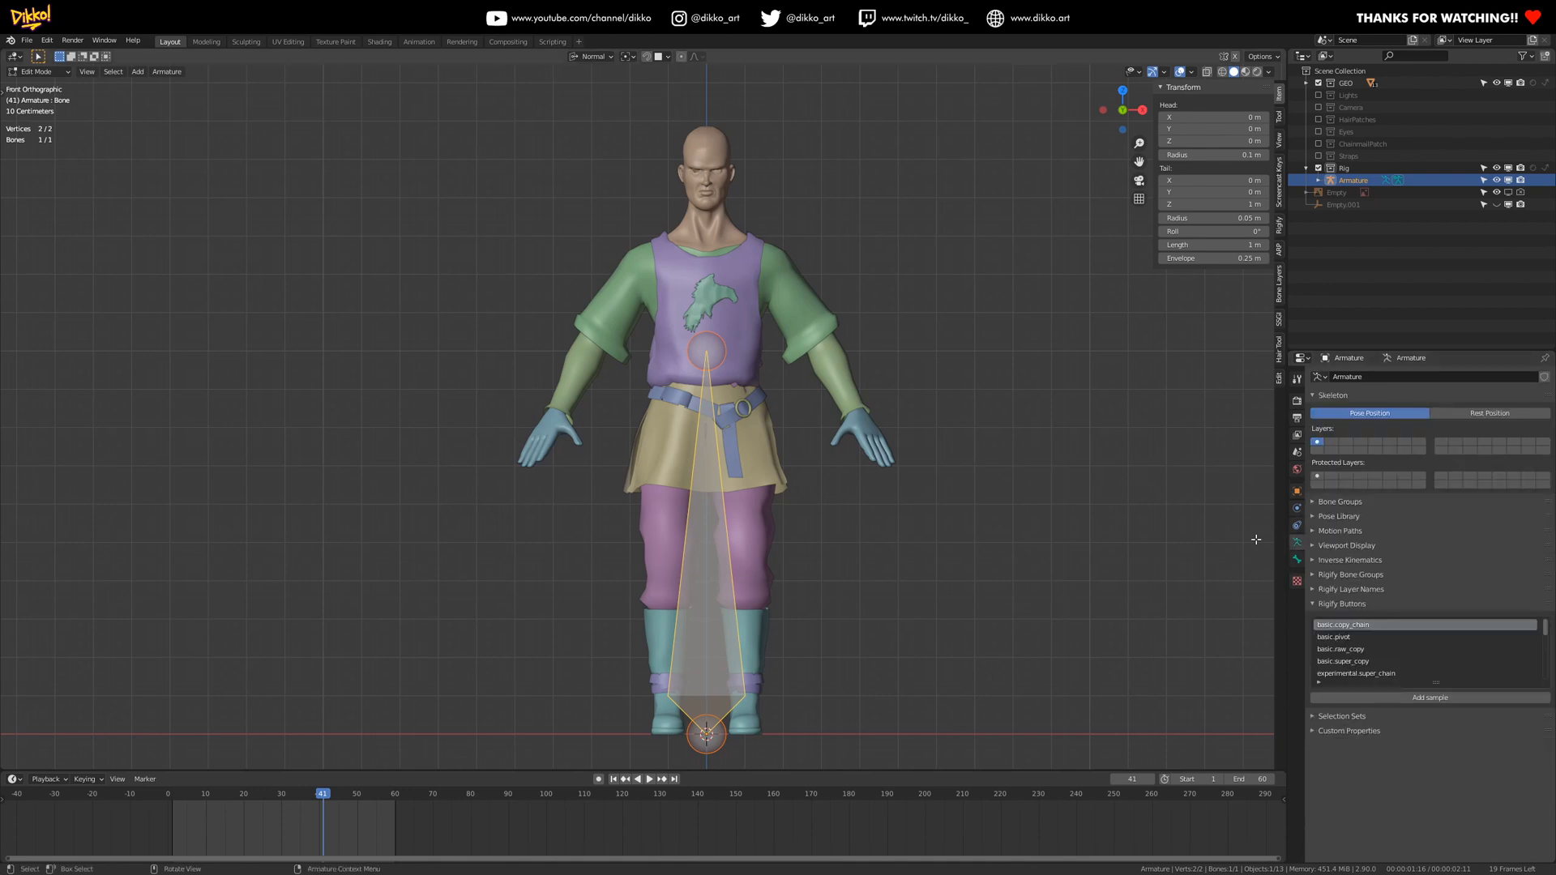
pyautogui.click(1321, 545)
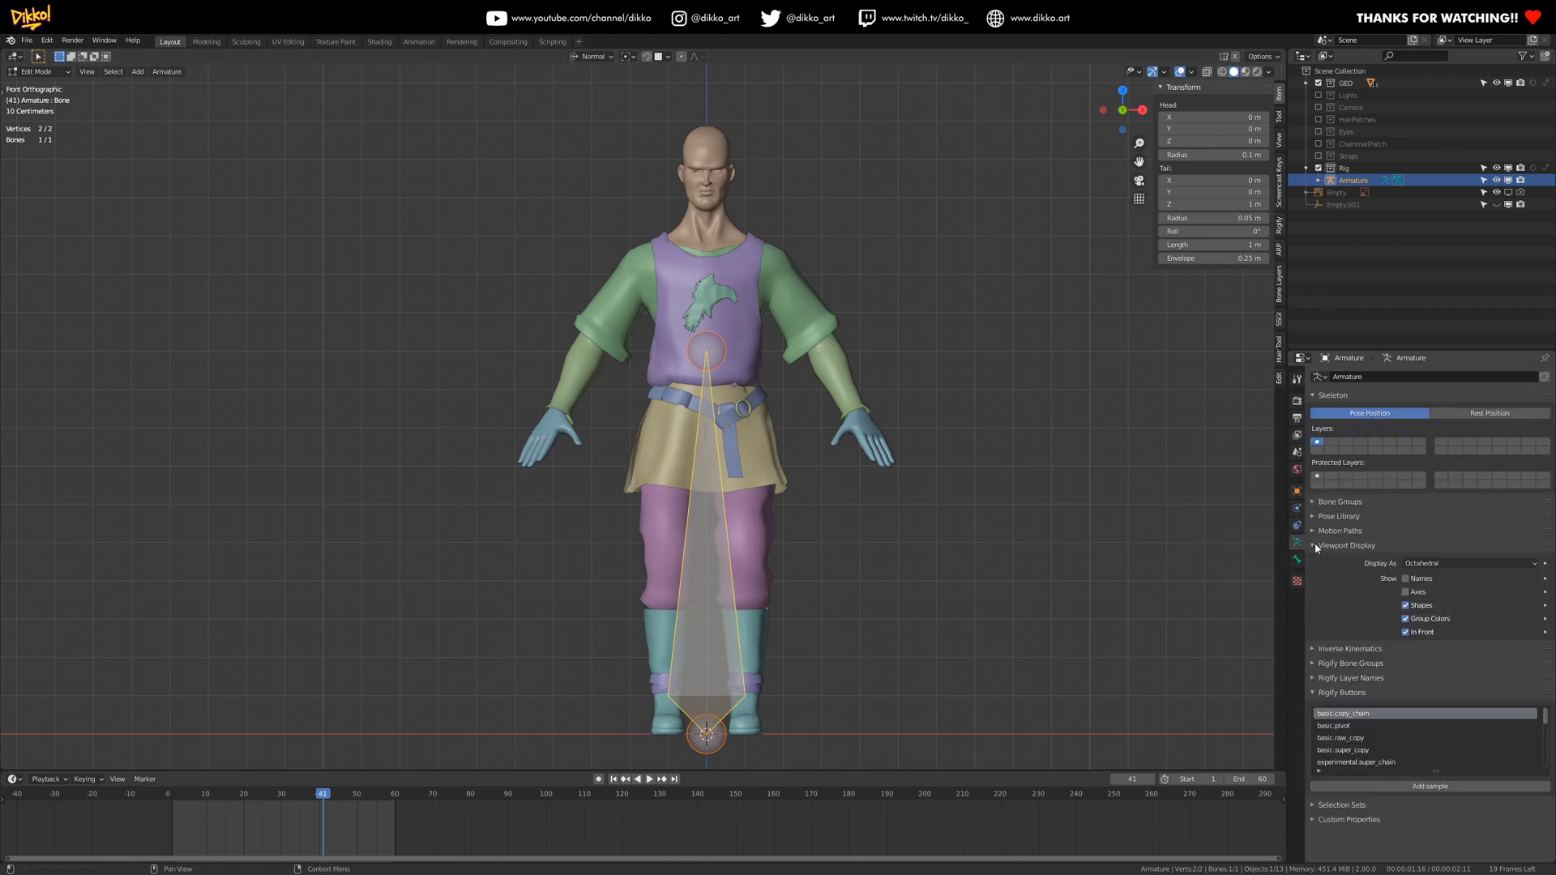
pyautogui.click(1428, 593)
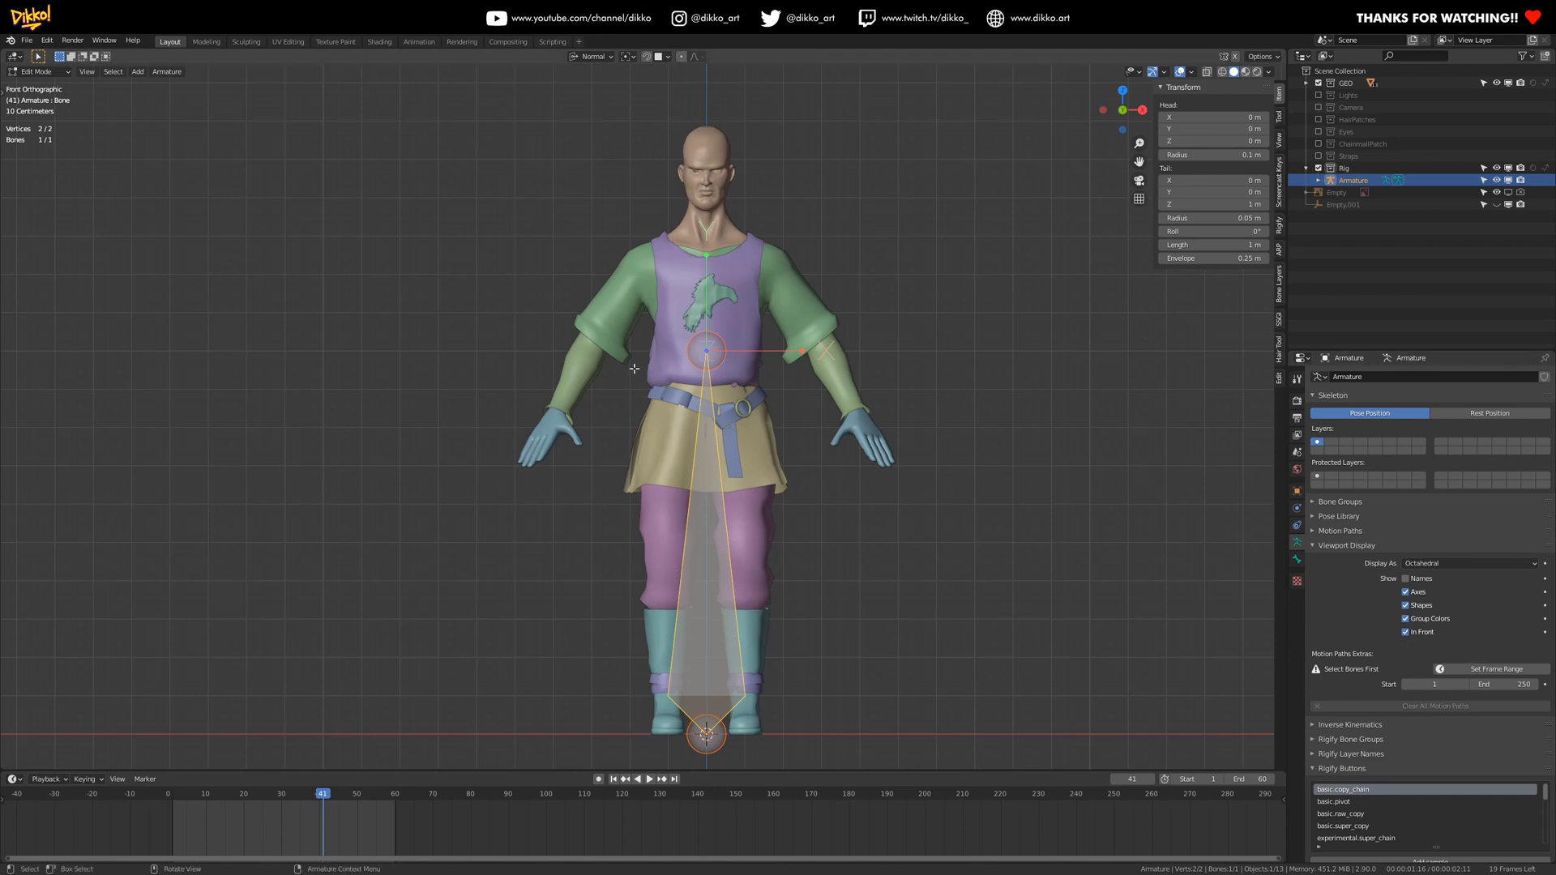
pyautogui.moveTo(746, 369); pyautogui.dragTo(755, 588, button='middle')
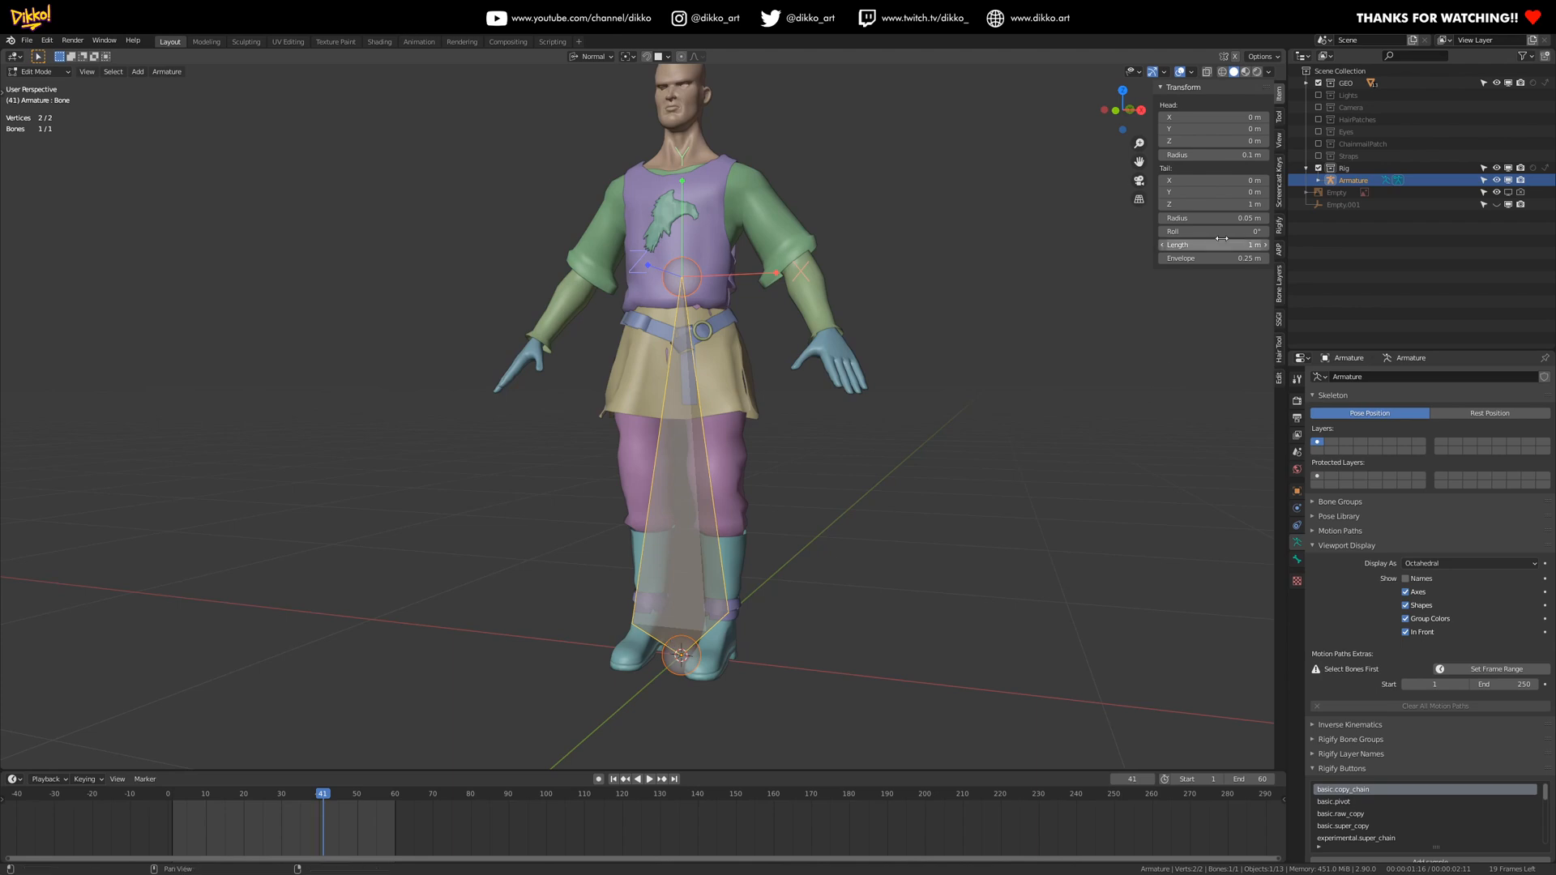
# - Enable the Screencast Keys overlay and hide the viewport sidebar
pyautogui.click(1279, 182)
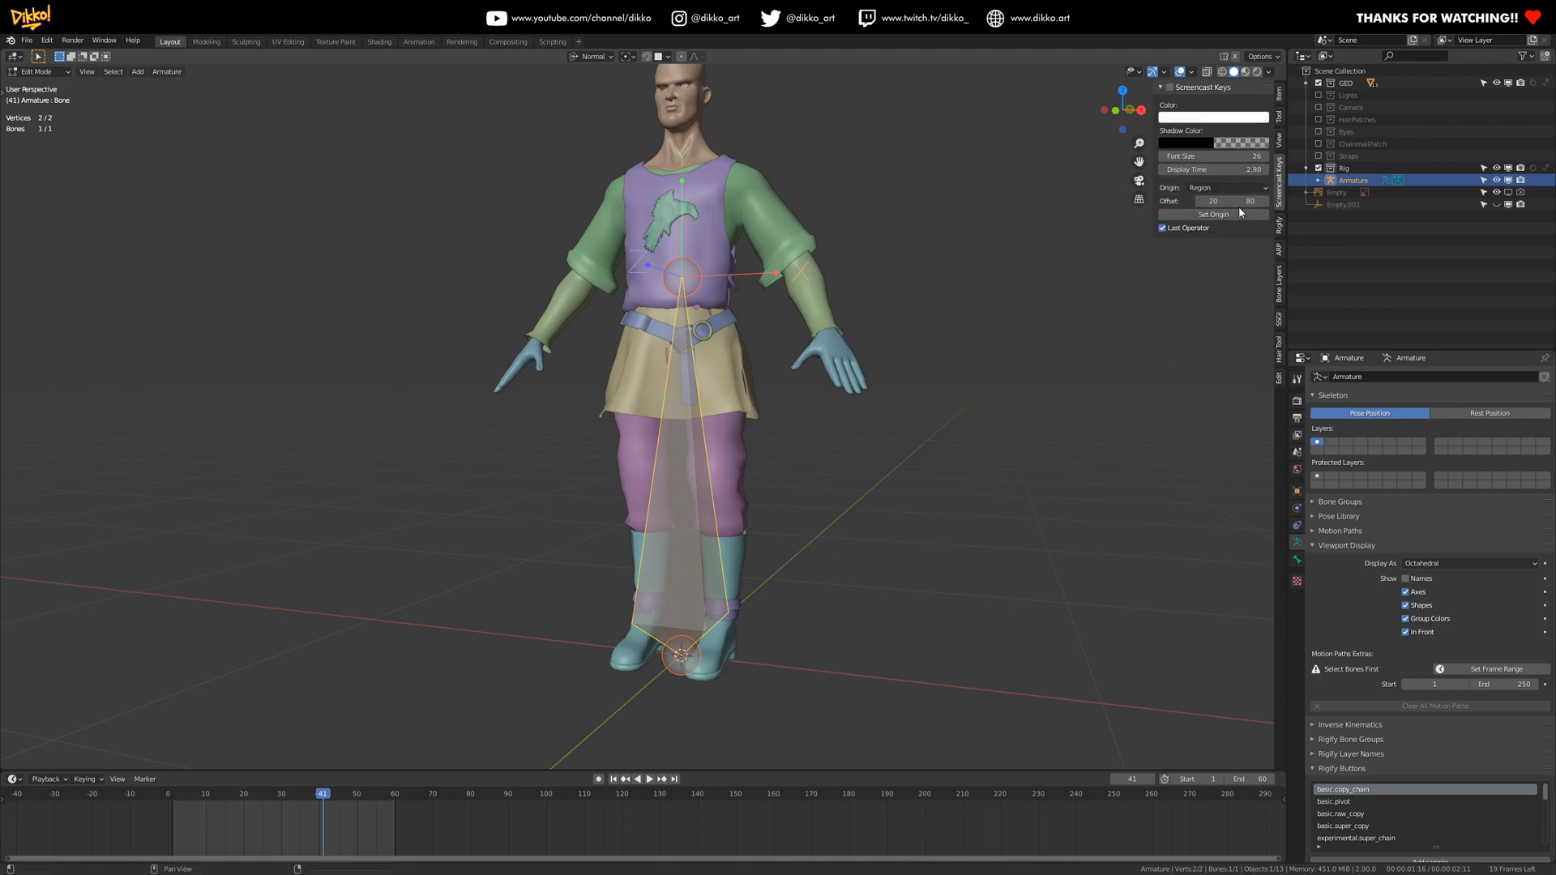
pyautogui.click(1168, 88)
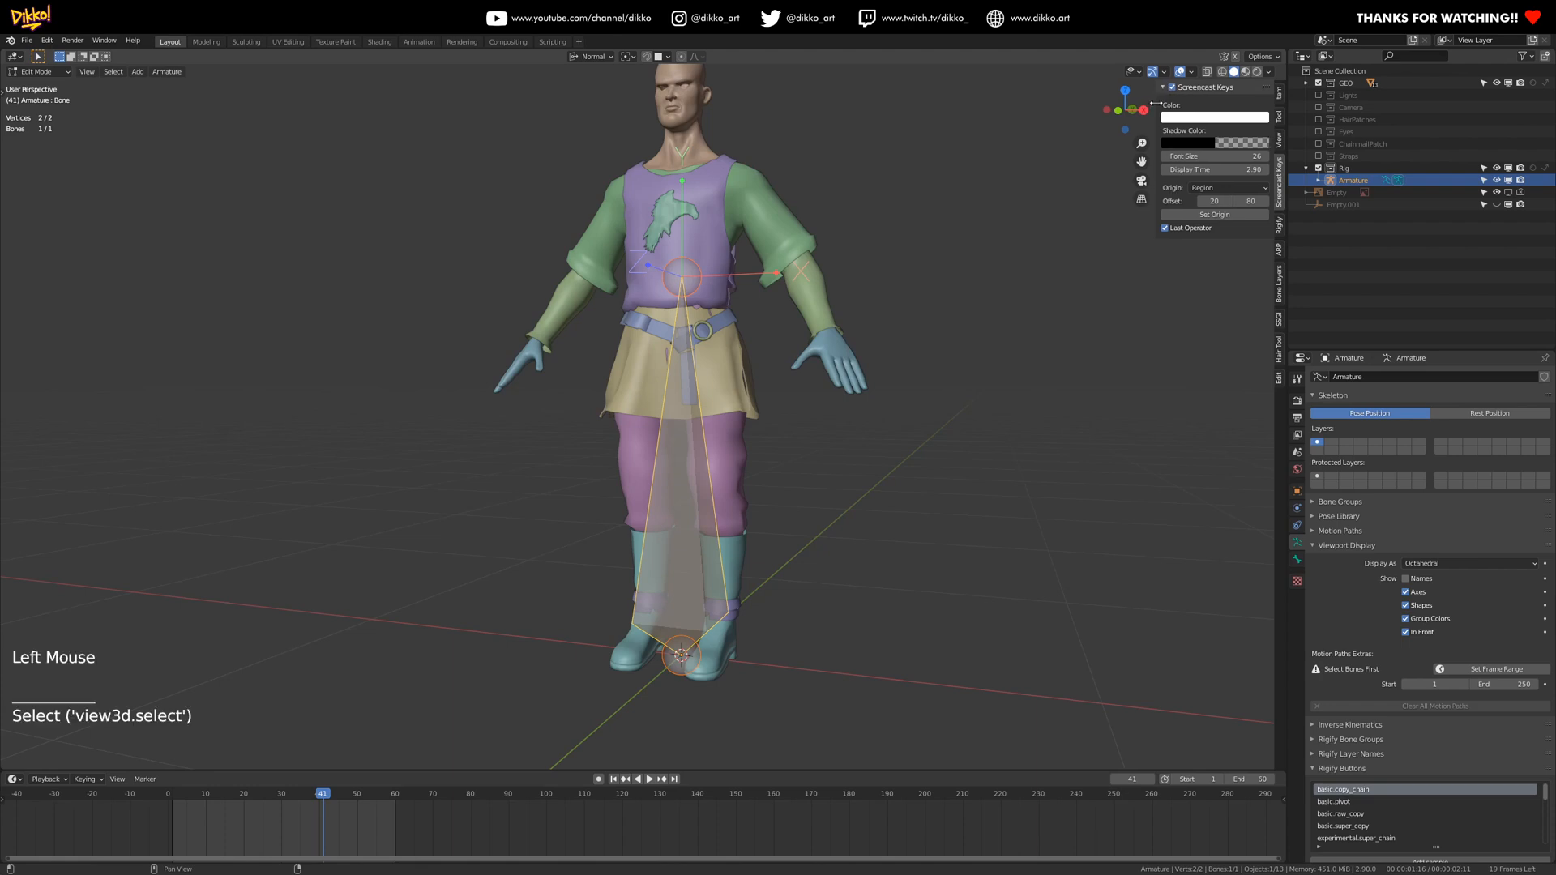
pyautogui.write('n')
# - Try rotating the bone 90° about its X axis, and undo the rotation
pyautogui.write('rx90')
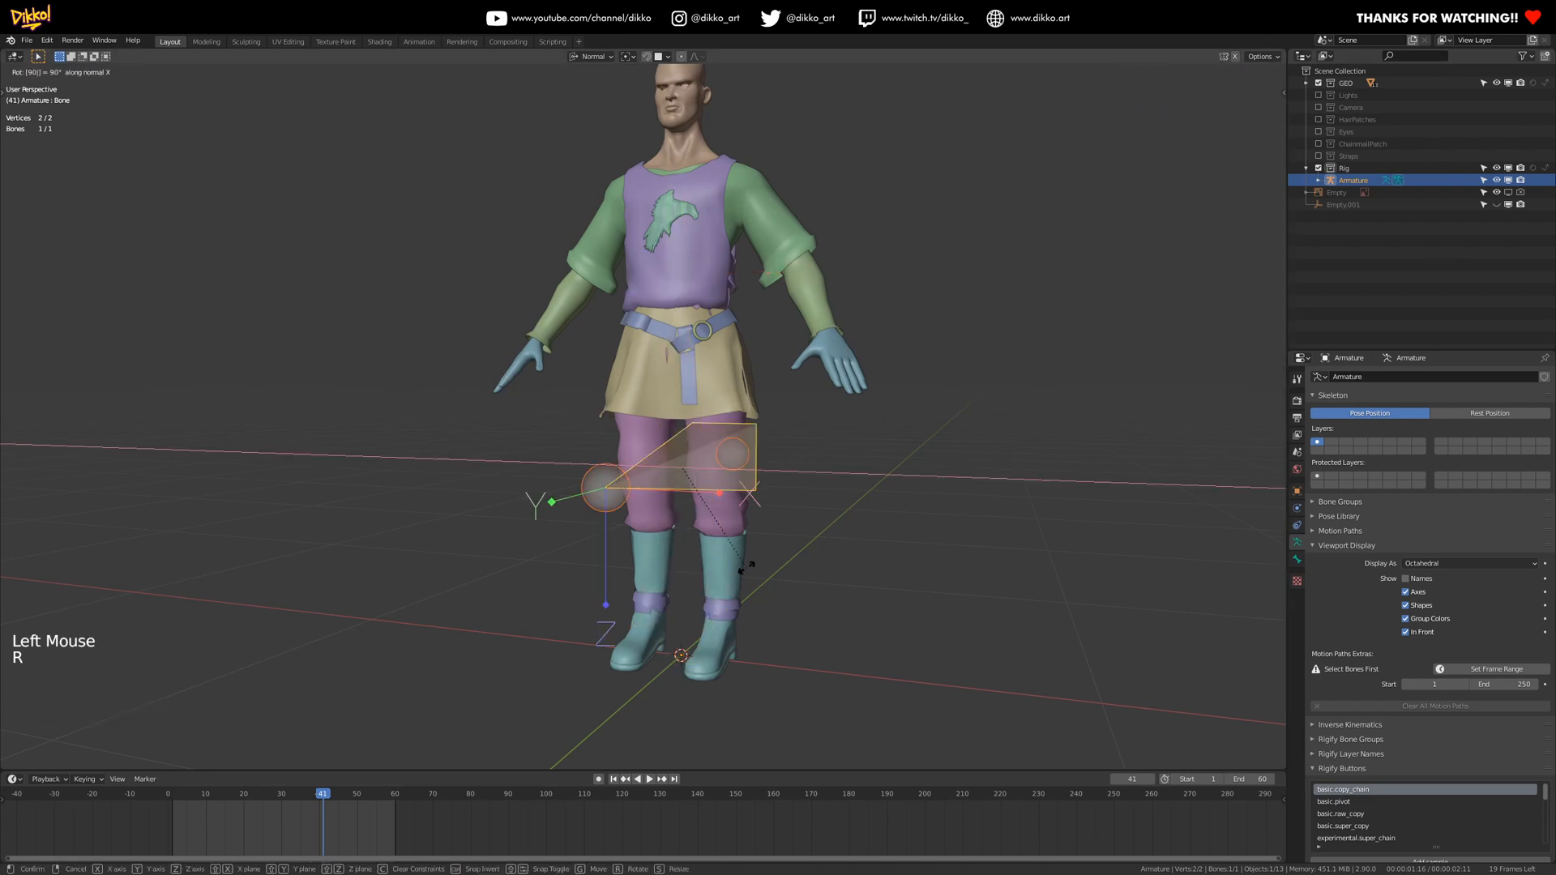
pyautogui.press('Return')
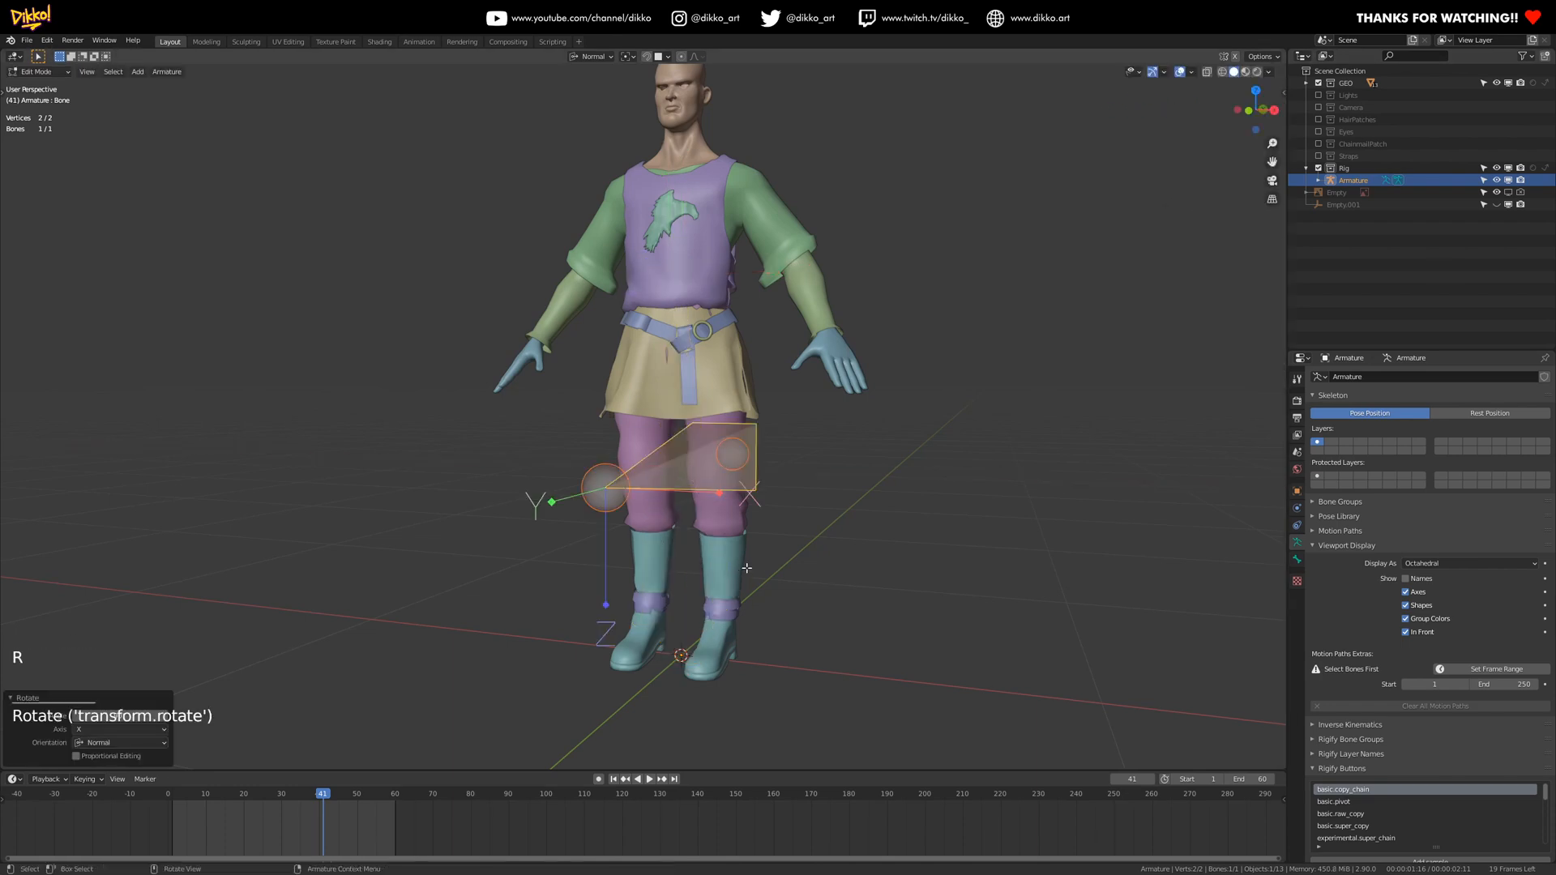
pyautogui.hotkey('ctrl', 'z')
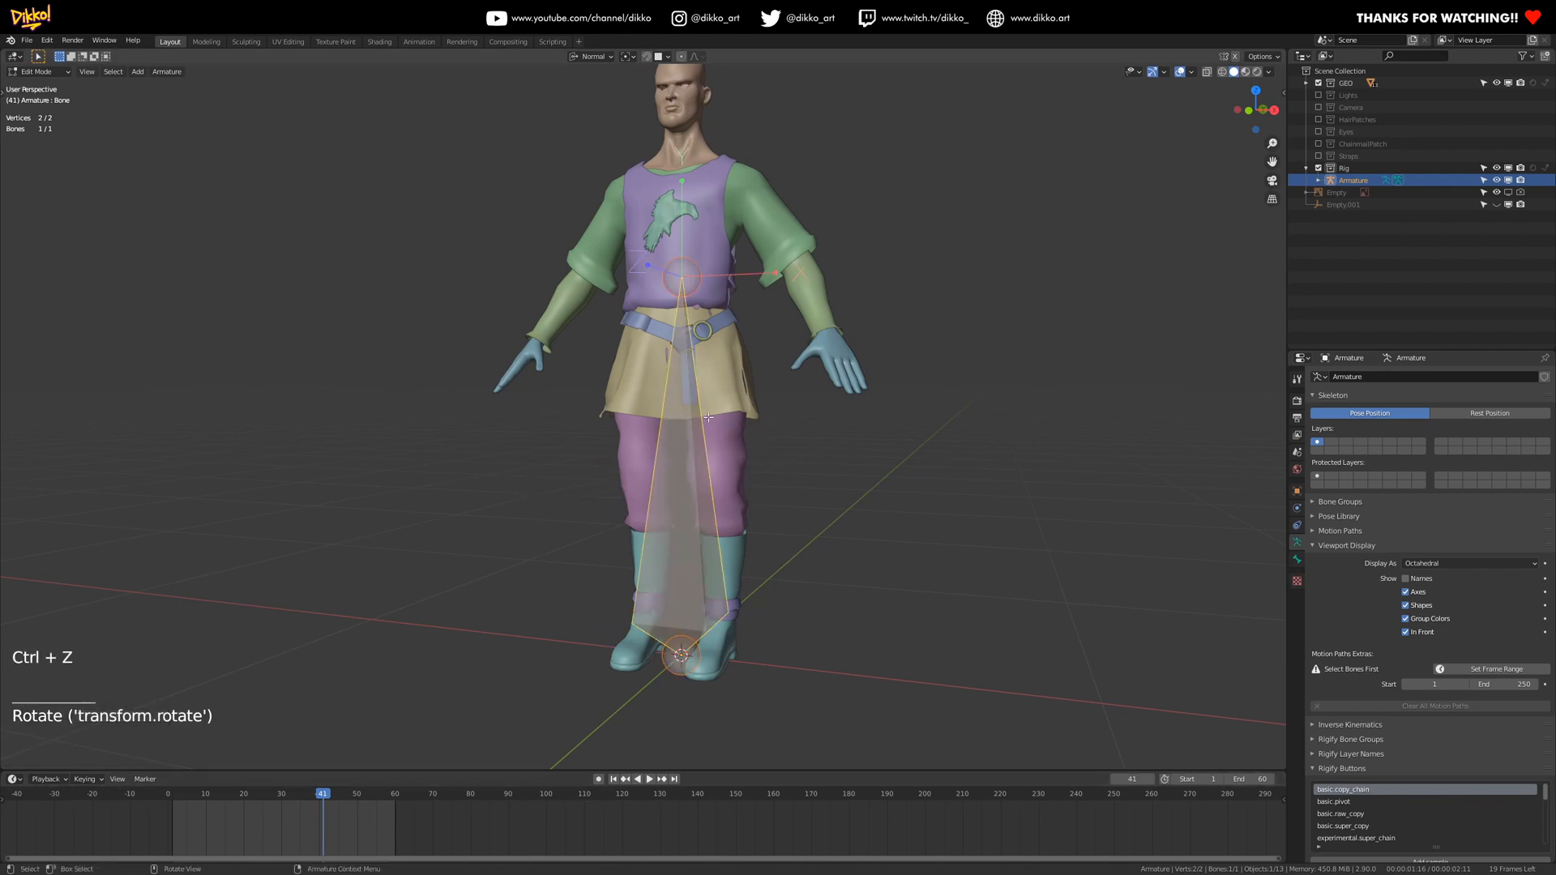
# - Activate the Move tool and set the transform pivot point to Active Element, after trying Individual Origins
pyautogui.click(628, 57)
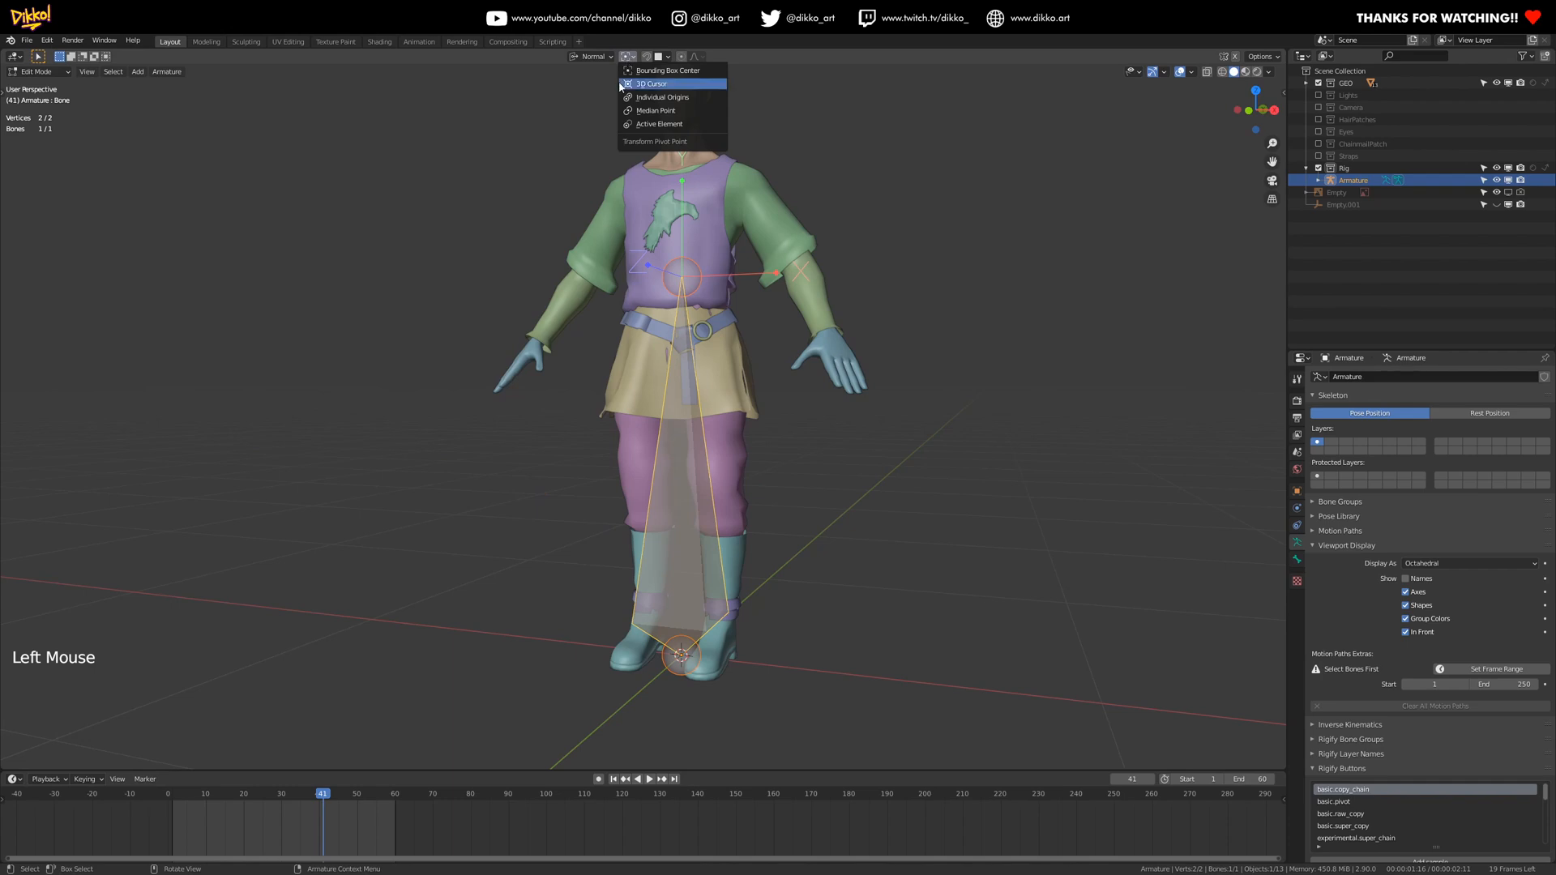
pyautogui.click(654, 98)
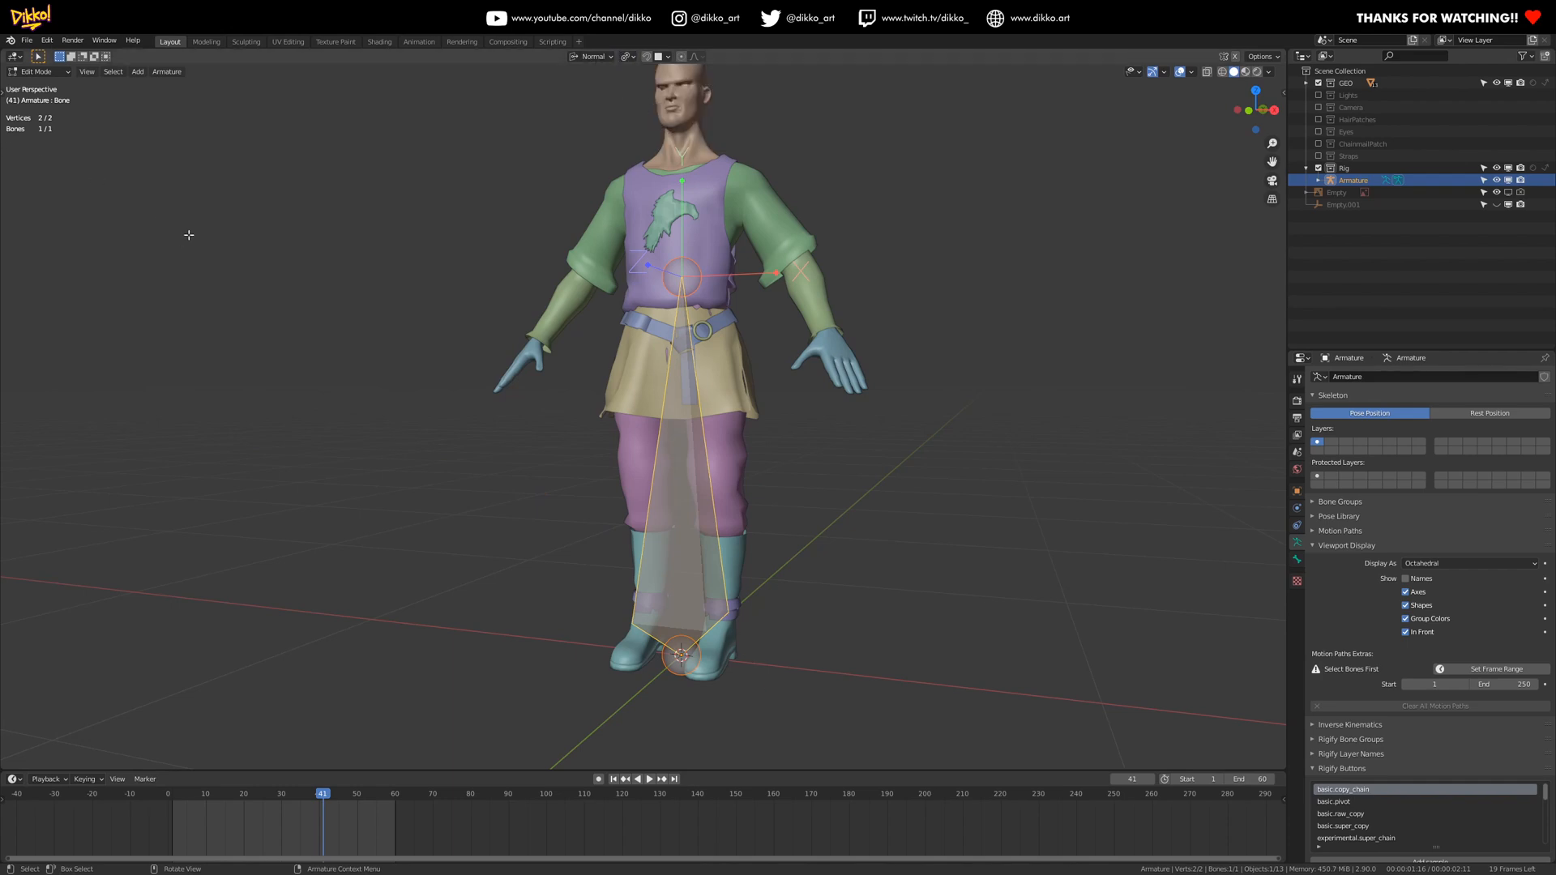
pyautogui.press('t')
pyautogui.click(69, 137)
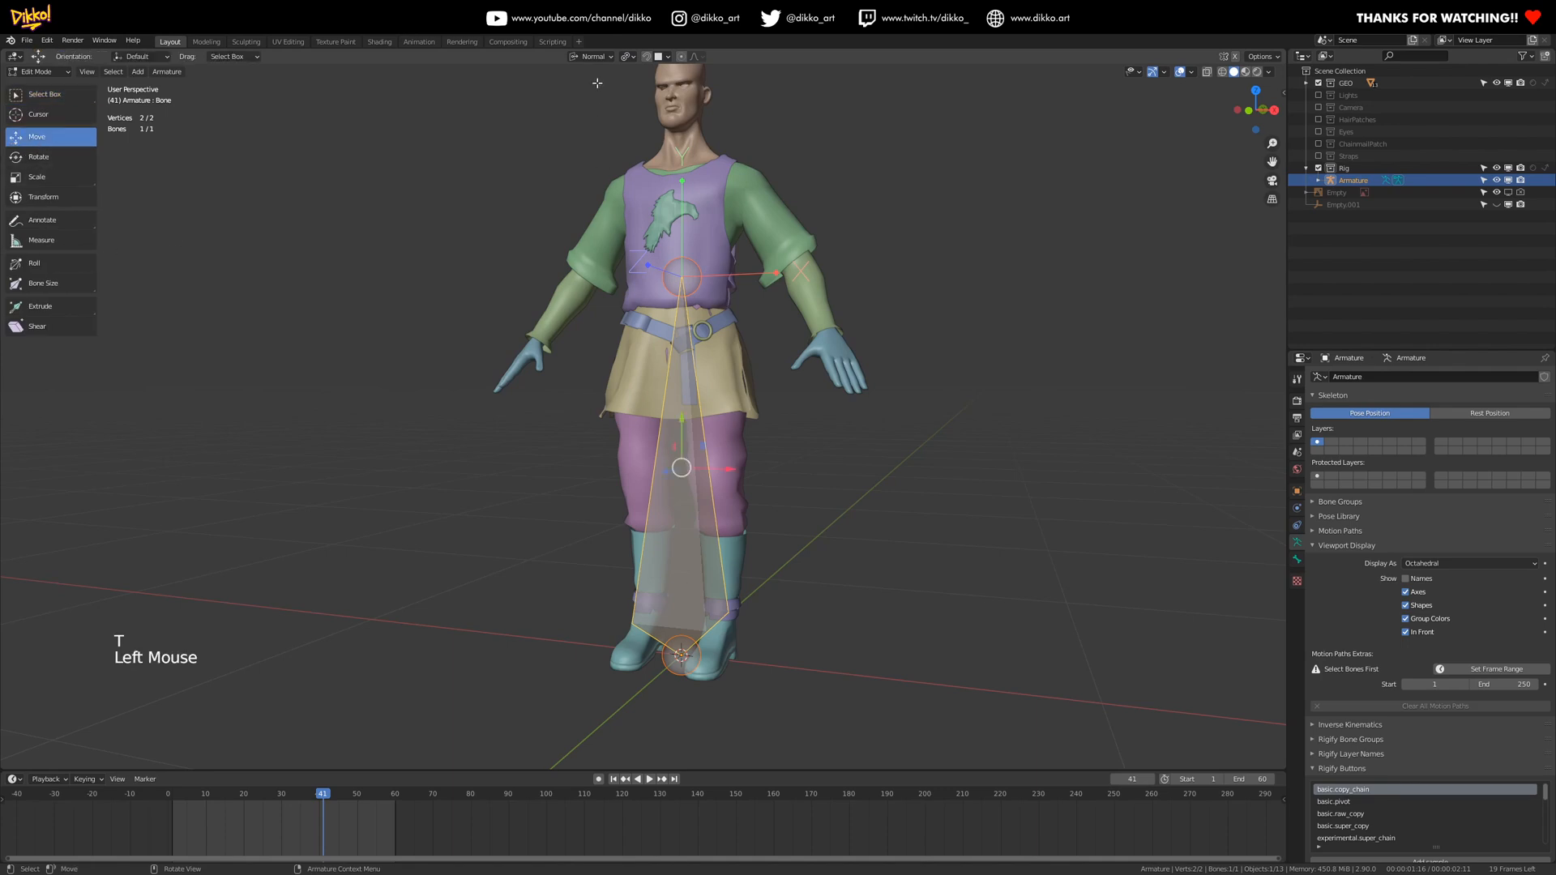
pyautogui.click(592, 56)
pyautogui.click(628, 56)
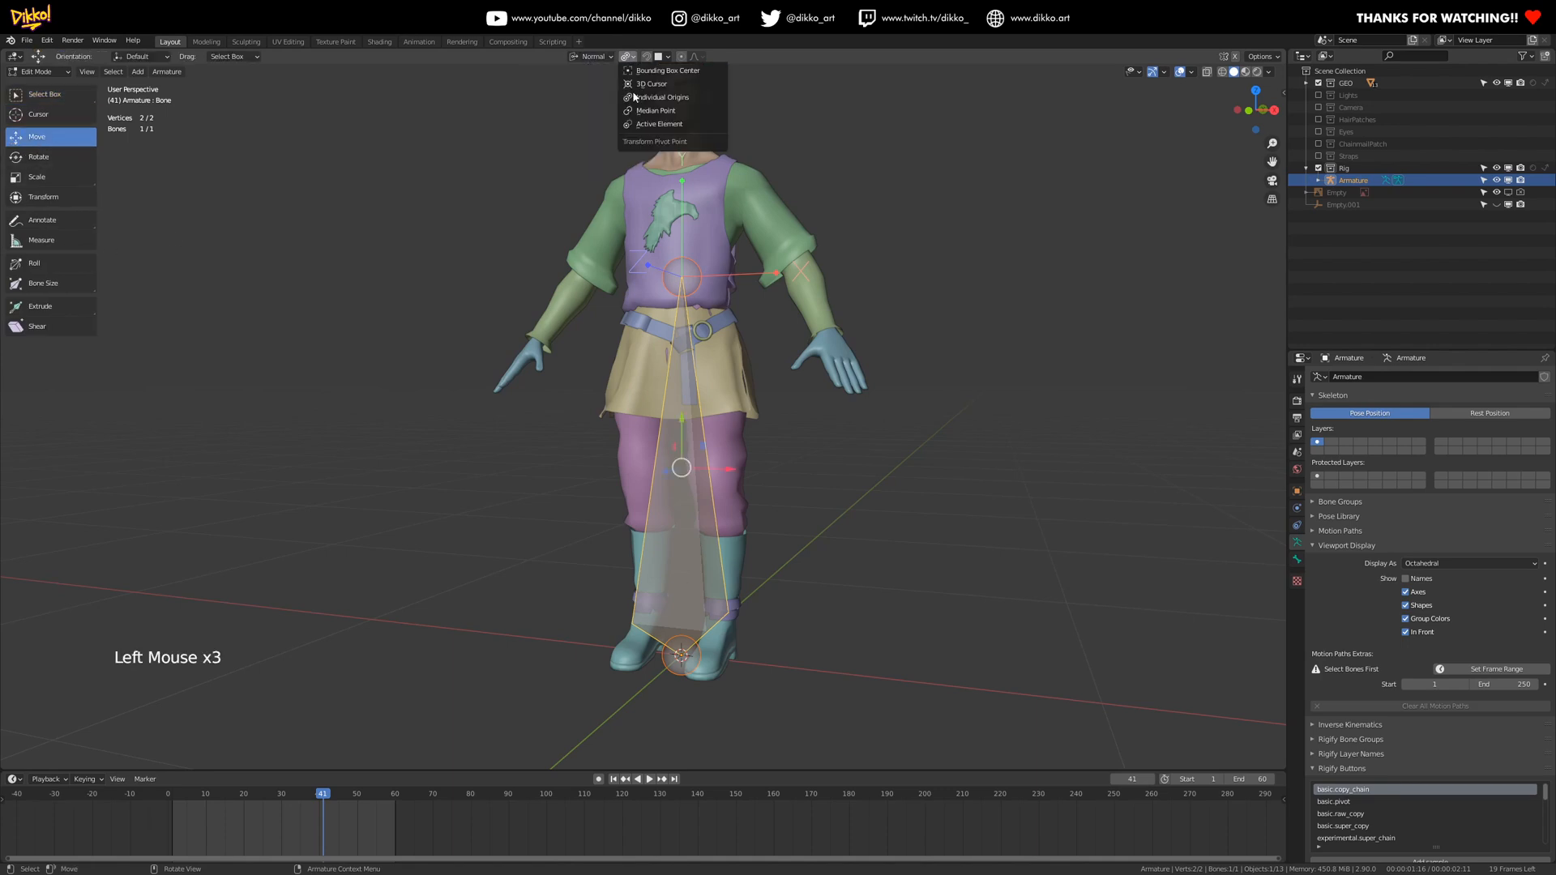
pyautogui.click(650, 125)
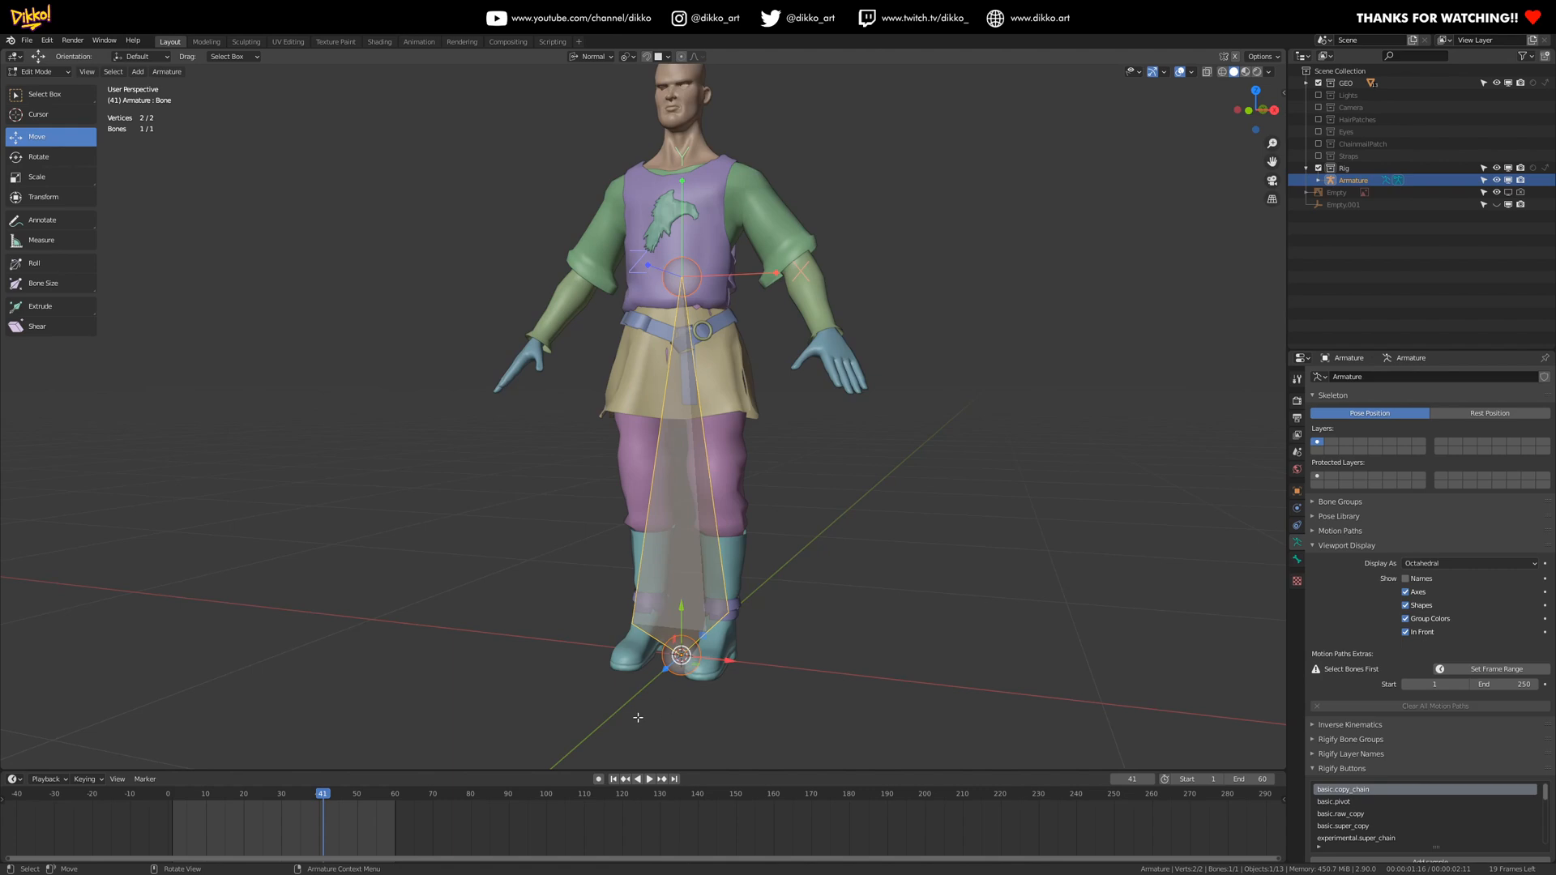
# - Rotate the bone -90° about its X axis around its base so it lies flat on the ground behind the character
pyautogui.press('r')
pyautogui.press('x')
pyautogui.press('-')
pyautogui.press('9')
pyautogui.press('0')
pyautogui.press('x')
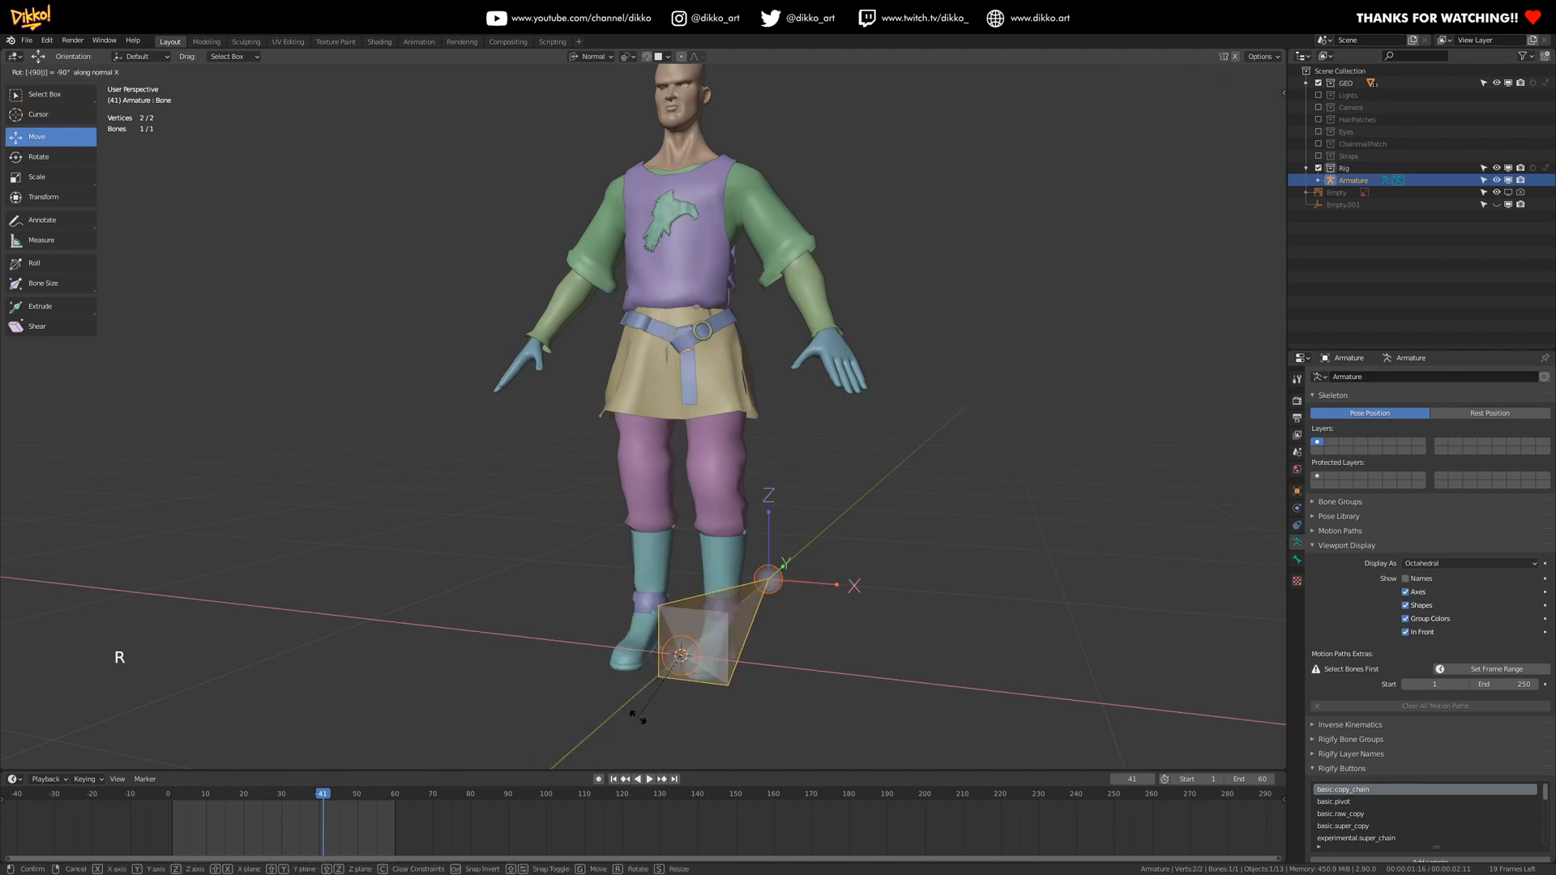
pyautogui.click(637, 716)
pyautogui.moveTo(637, 717); pyautogui.dragTo(918, 606, button='middle')
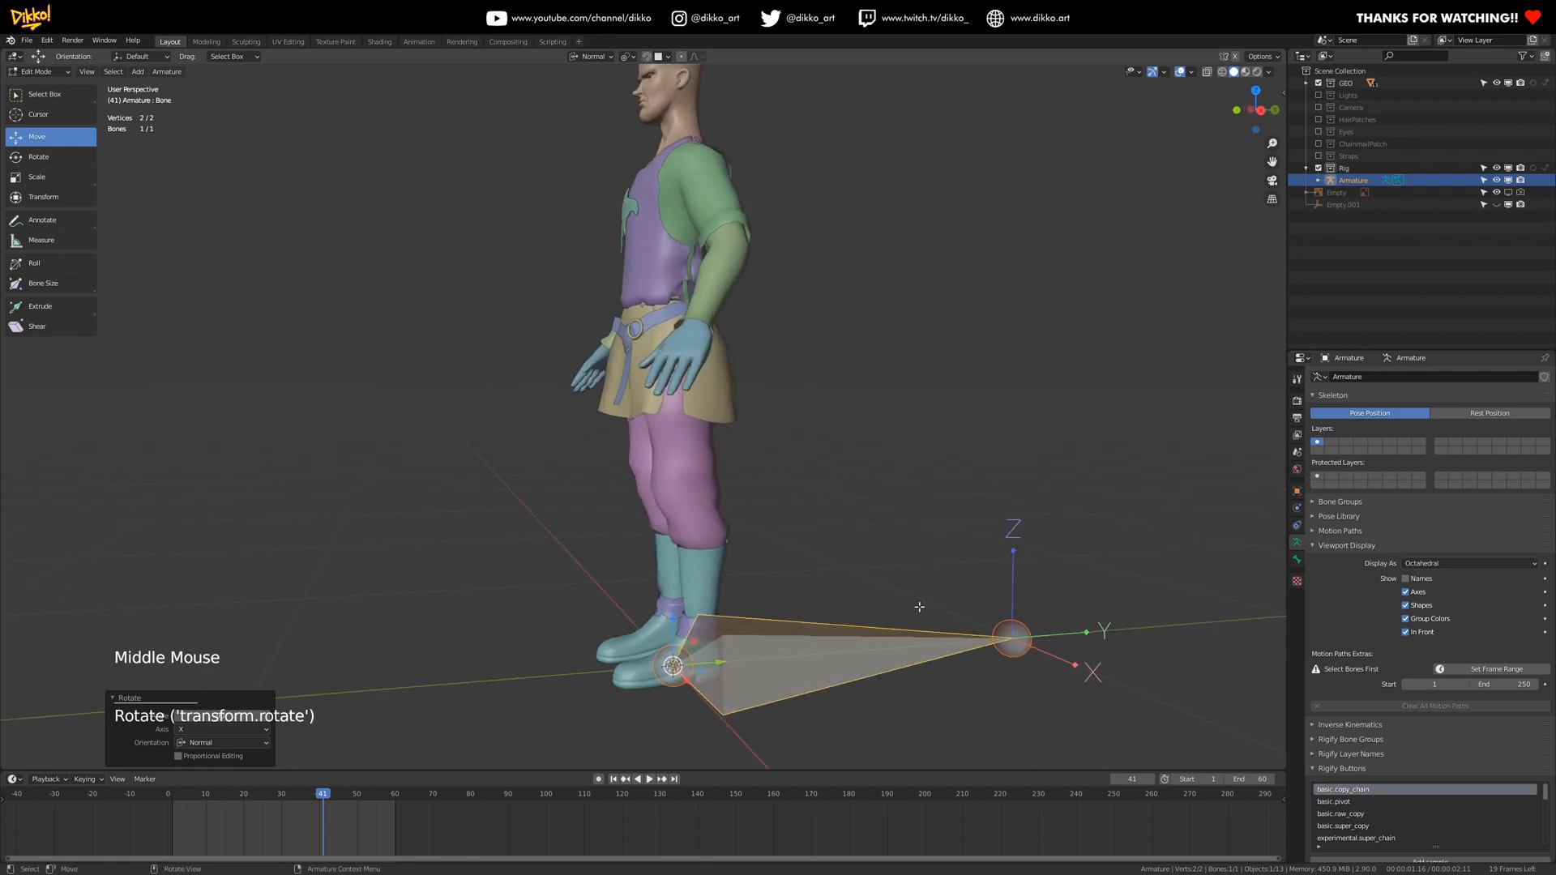
pyautogui.keyDown('shift'); pyautogui.moveTo(1012, 477); pyautogui.dragTo(849, 636, button='middle'); pyautogui.keyUp('shift')
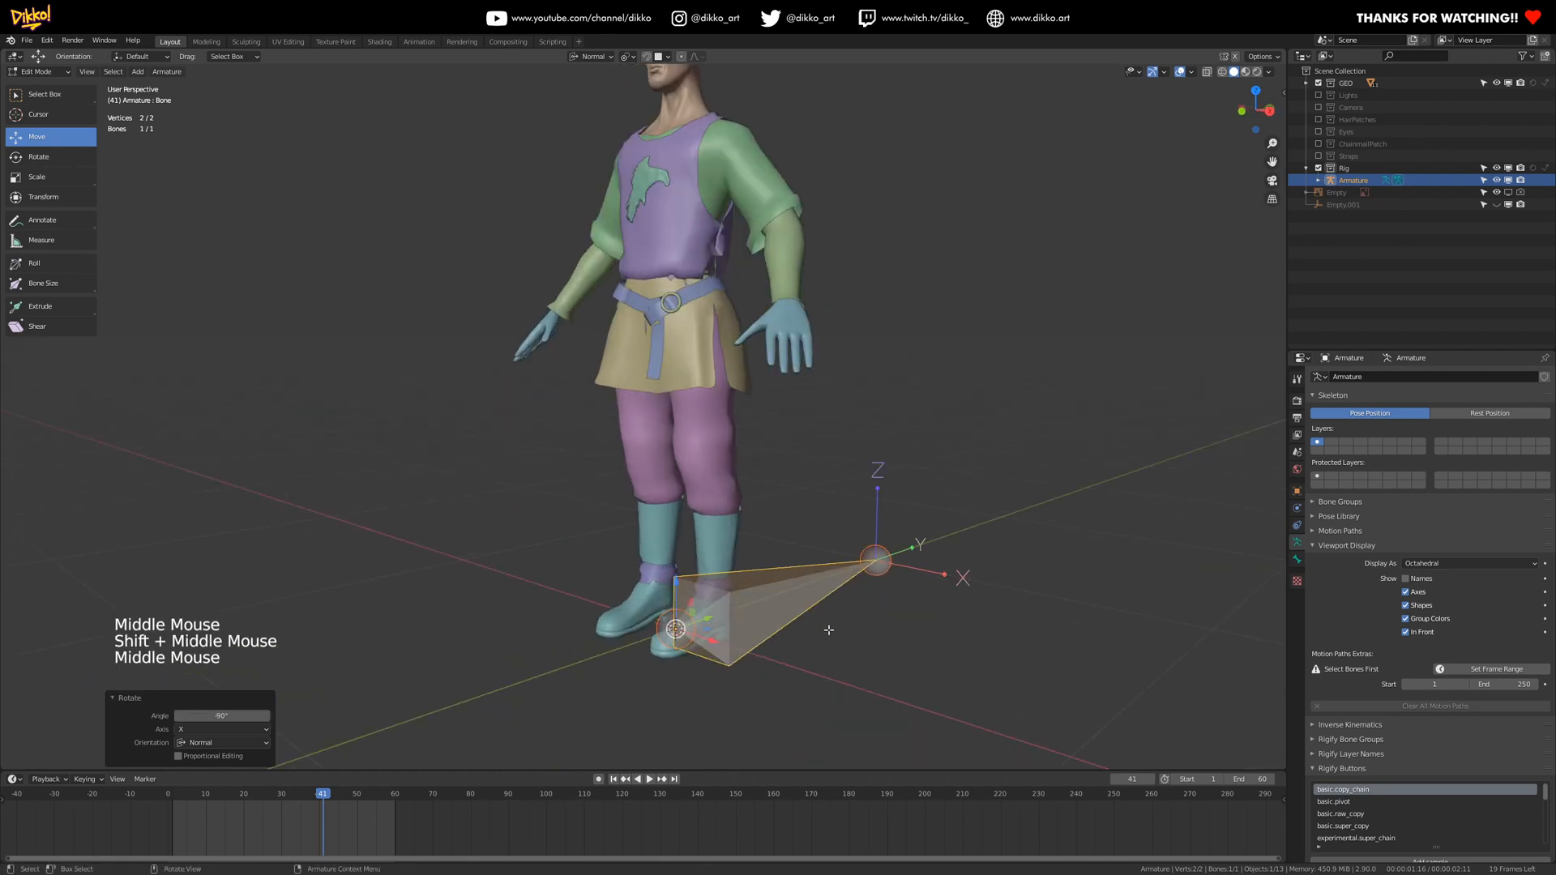
# - Select the flat bone and scale it down to about 0.482 of its size
pyautogui.click(798, 712)
pyautogui.click(756, 618)
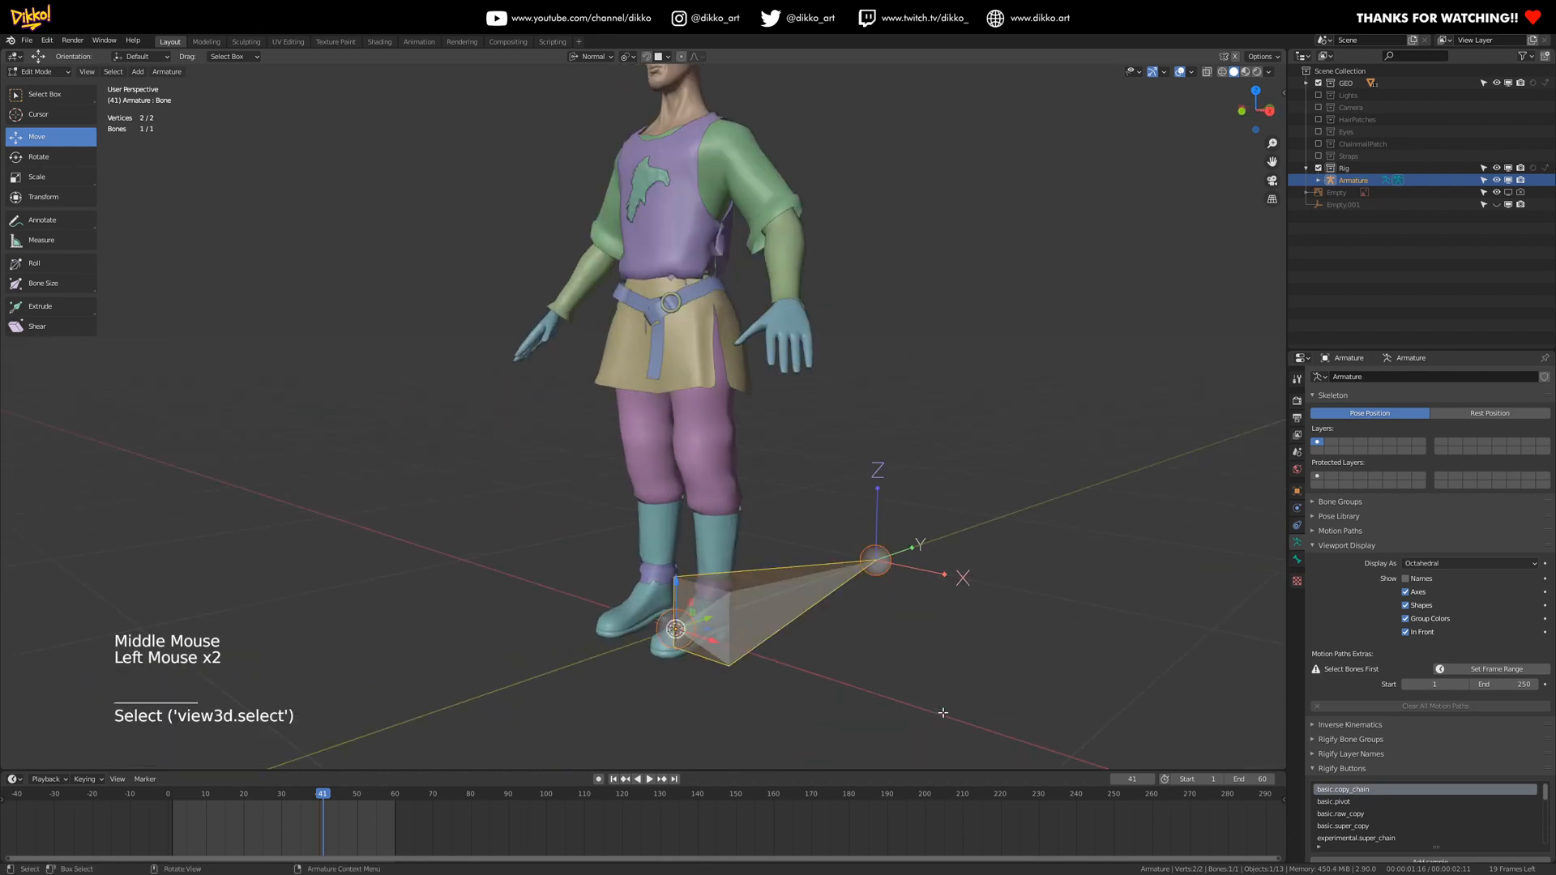
pyautogui.press('s')
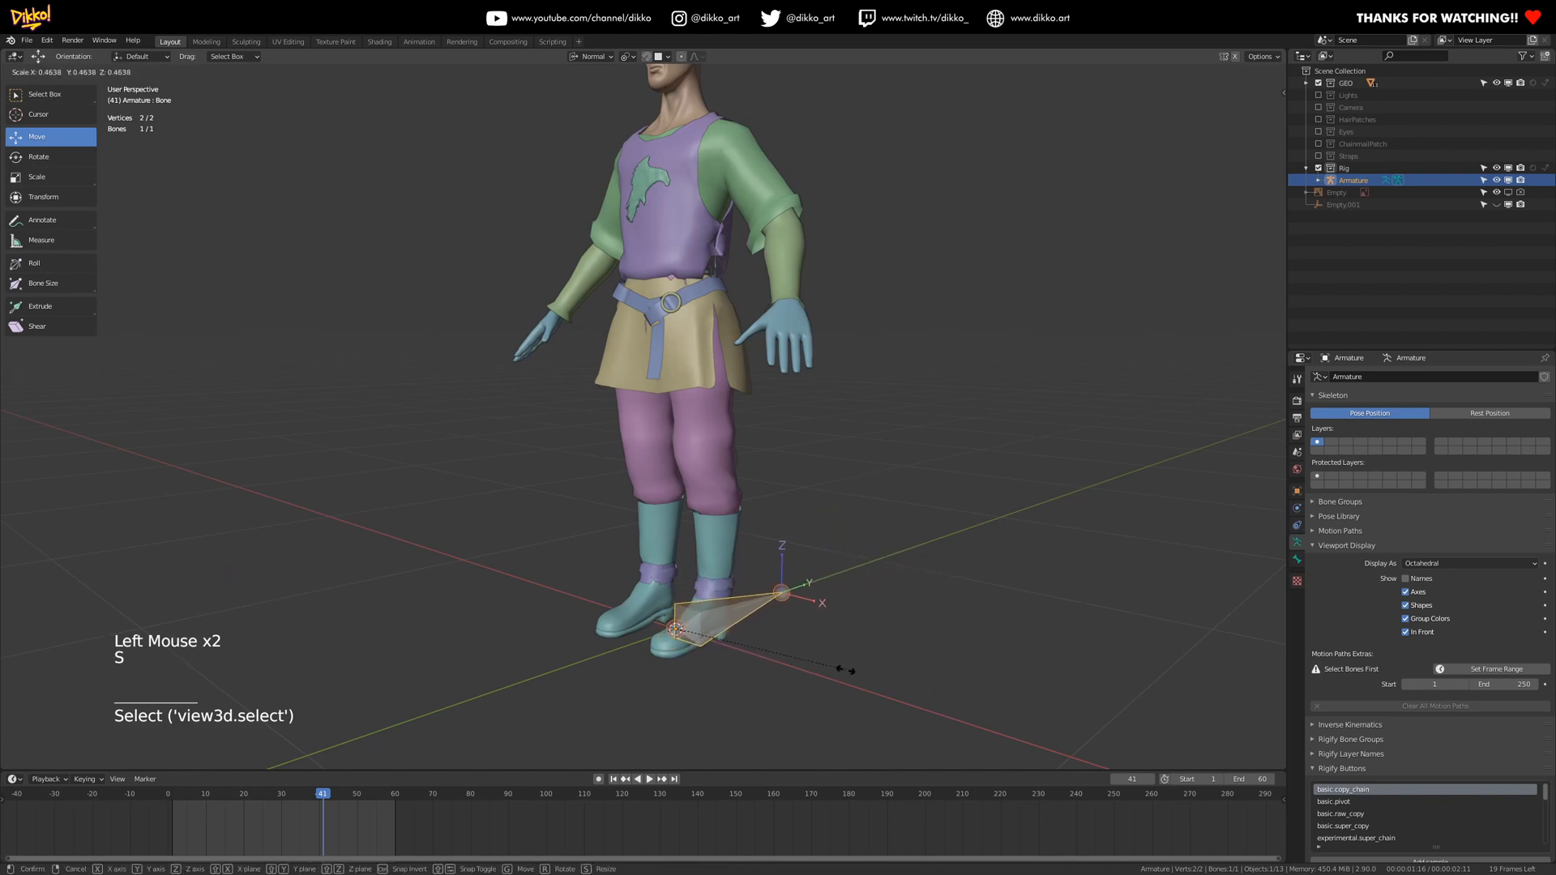
pyautogui.click(853, 666)
pyautogui.moveTo(671, 660); pyautogui.dragTo(1013, 664, button='middle')
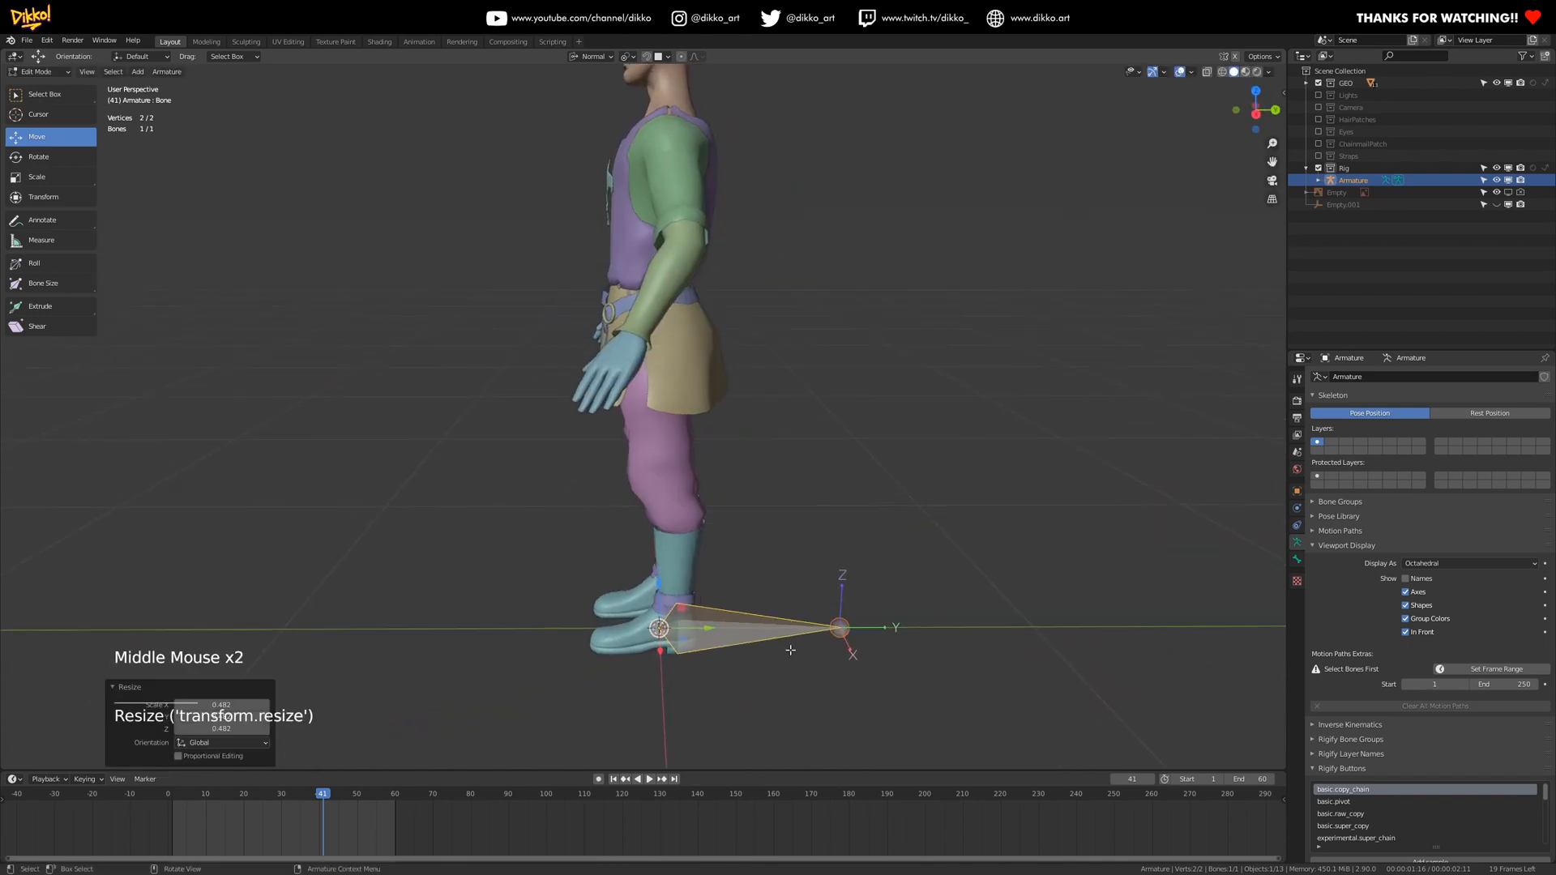
# - Turn off Deform in the flat ground bone's properties
pyautogui.click(1297, 559)
pyautogui.click(1323, 555)
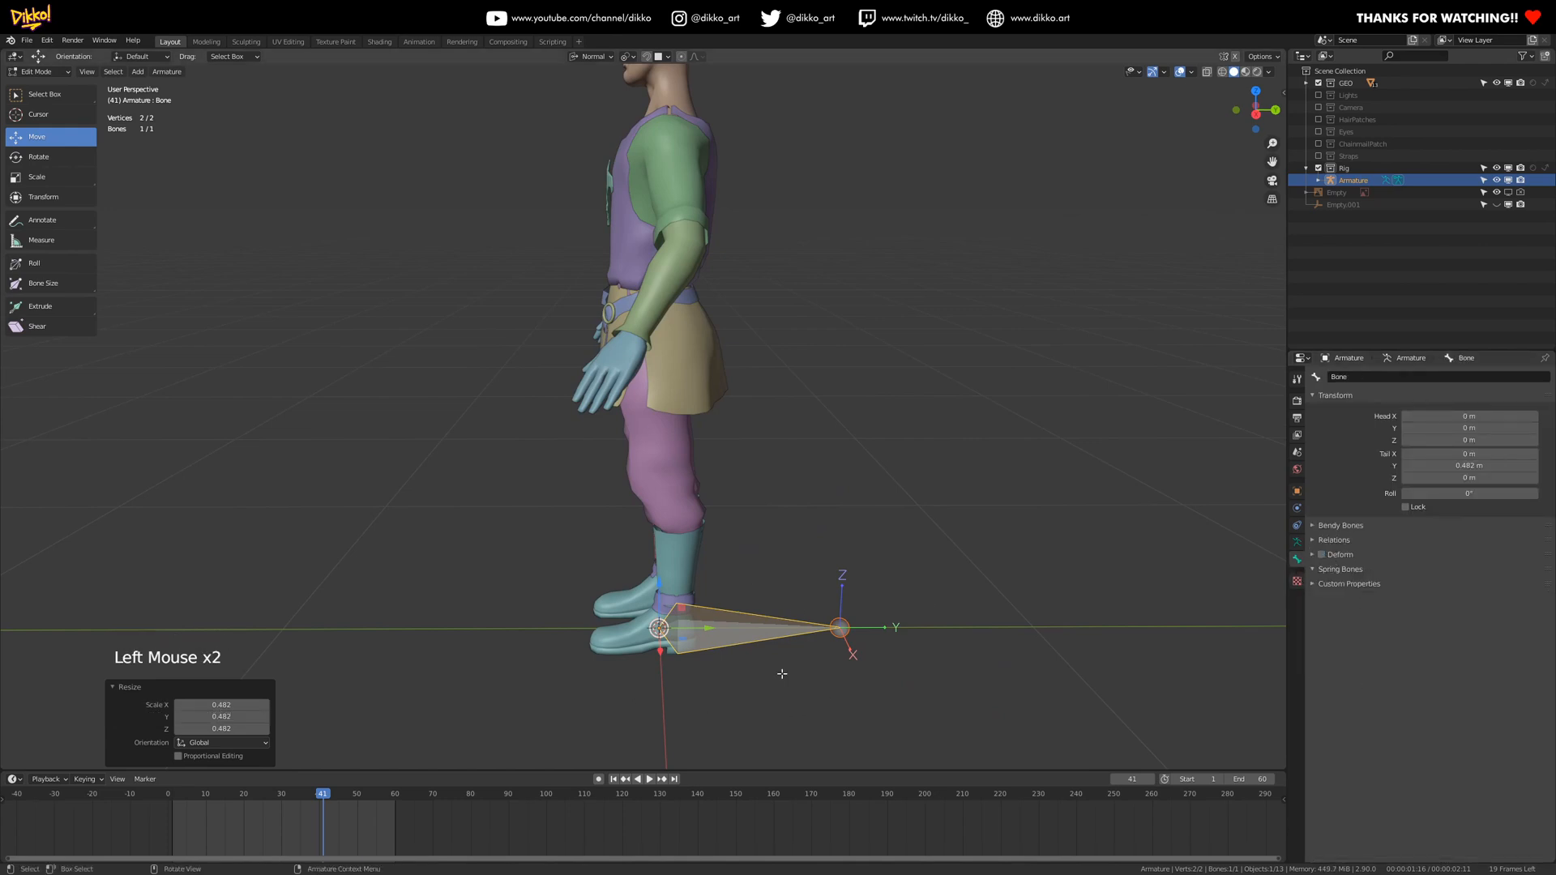
pyautogui.moveTo(759, 658); pyautogui.dragTo(714, 630, button='middle')
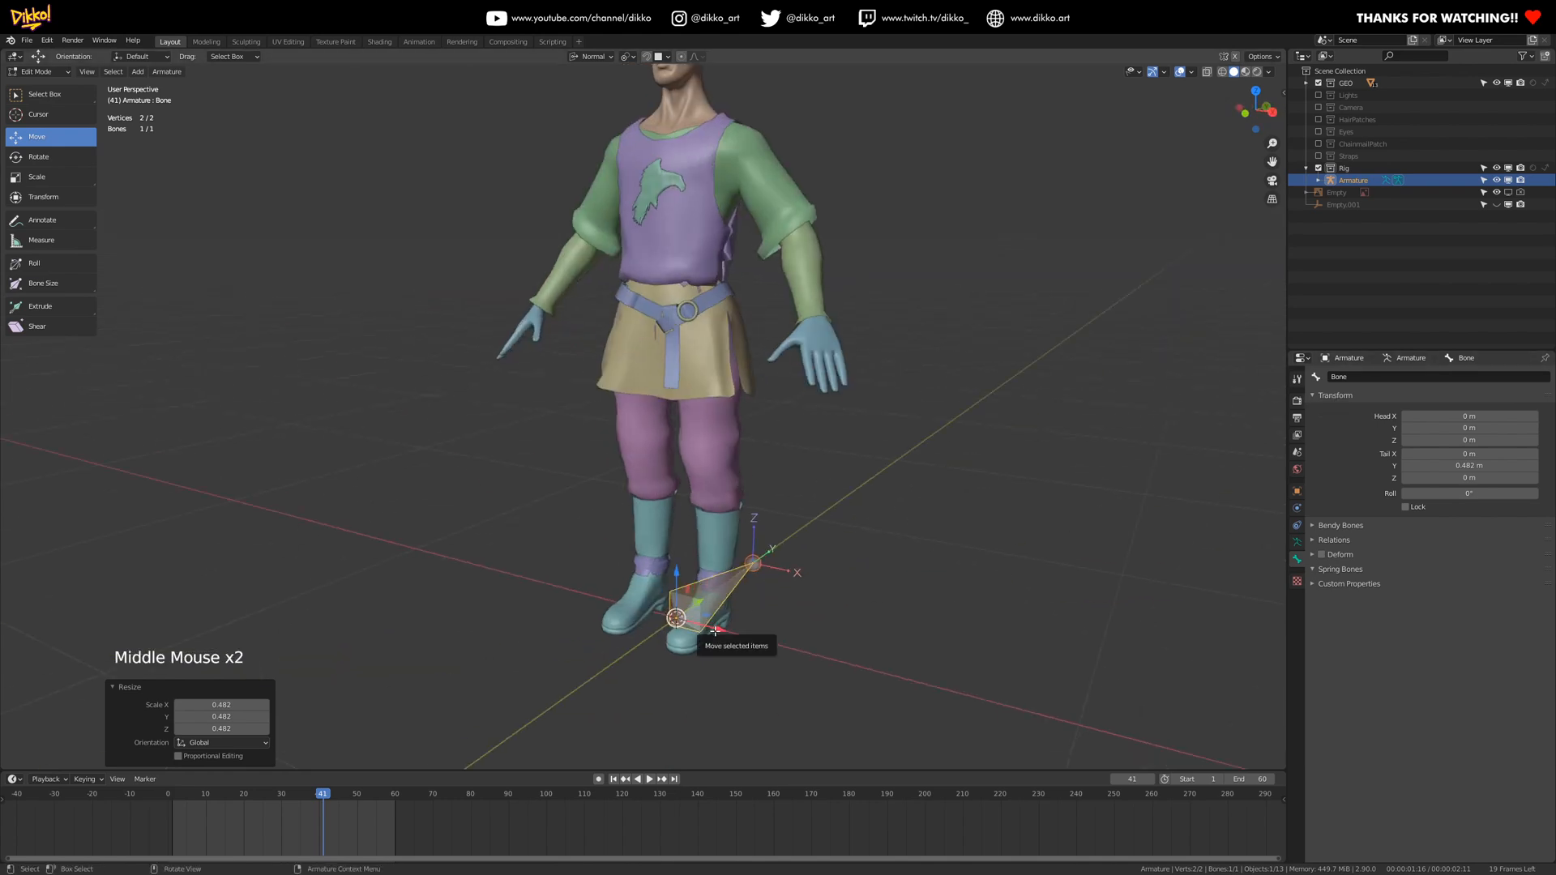
# - Add a second bone to the armature at the world origin and select the whole bone
pyautogui.press('shift')
pyautogui.hotkey('shift', 'a')
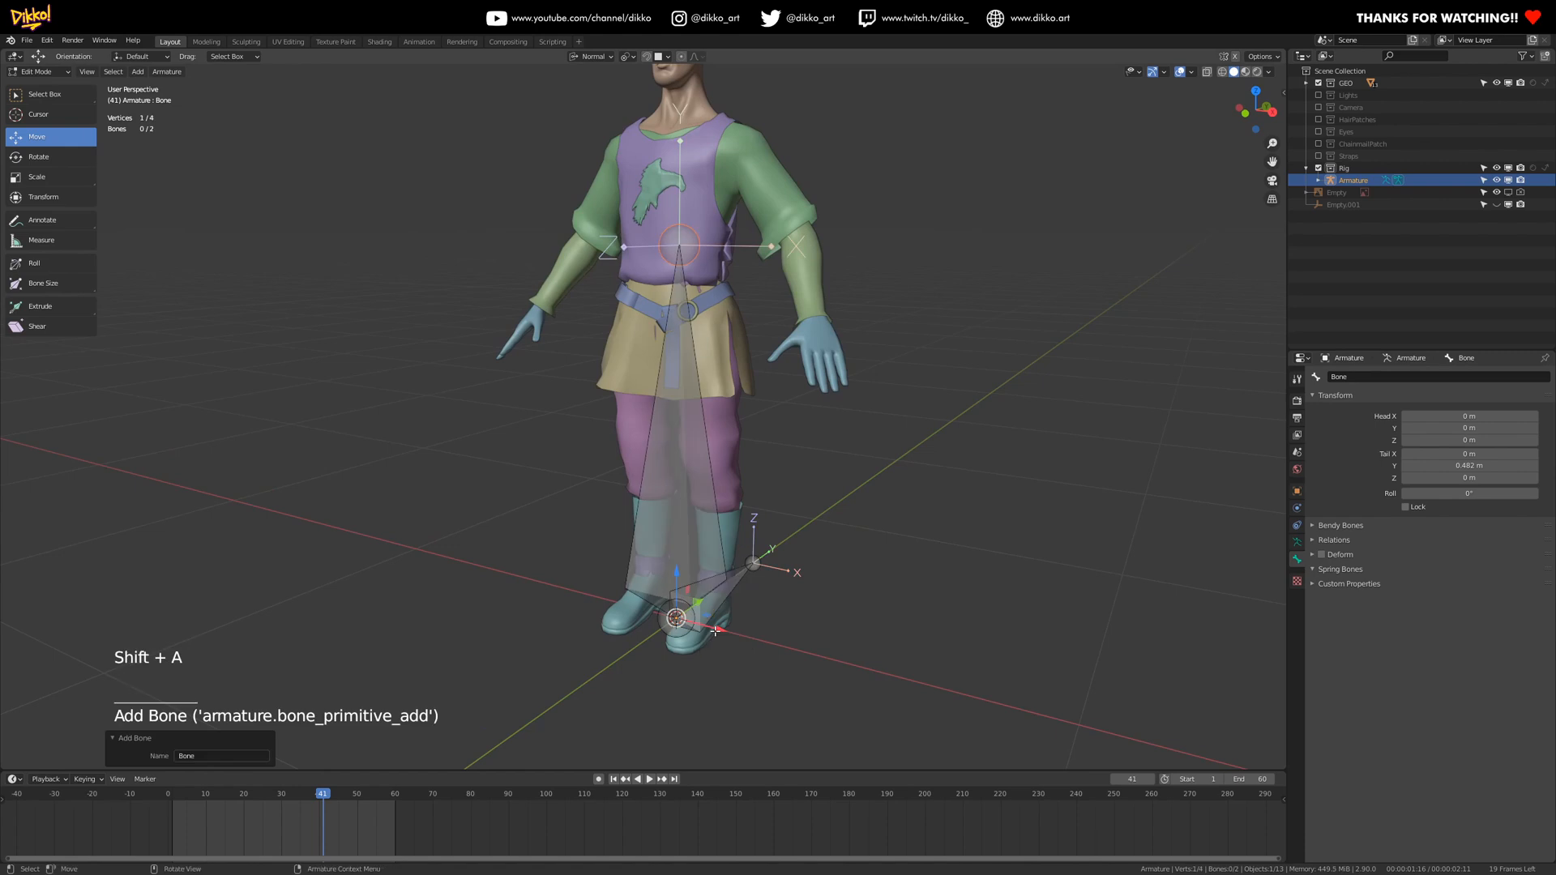
pyautogui.click(653, 503)
# - Try moving the new upright bone along its normal Z axis in front view, and undo the move
pyautogui.press('KP_1')
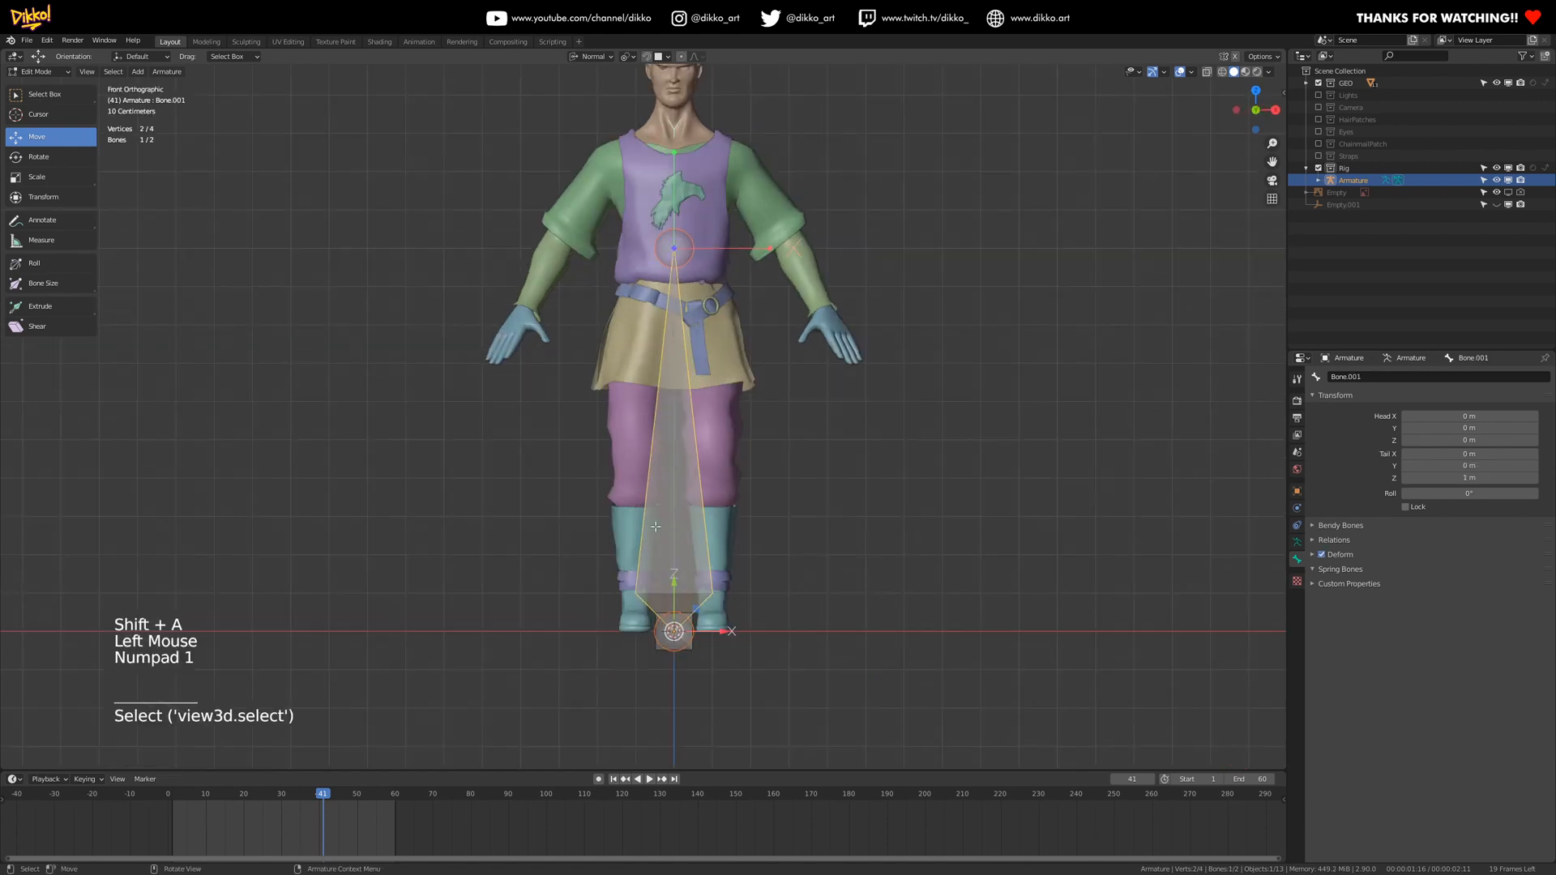
pyautogui.scroll(2, 715, 473)
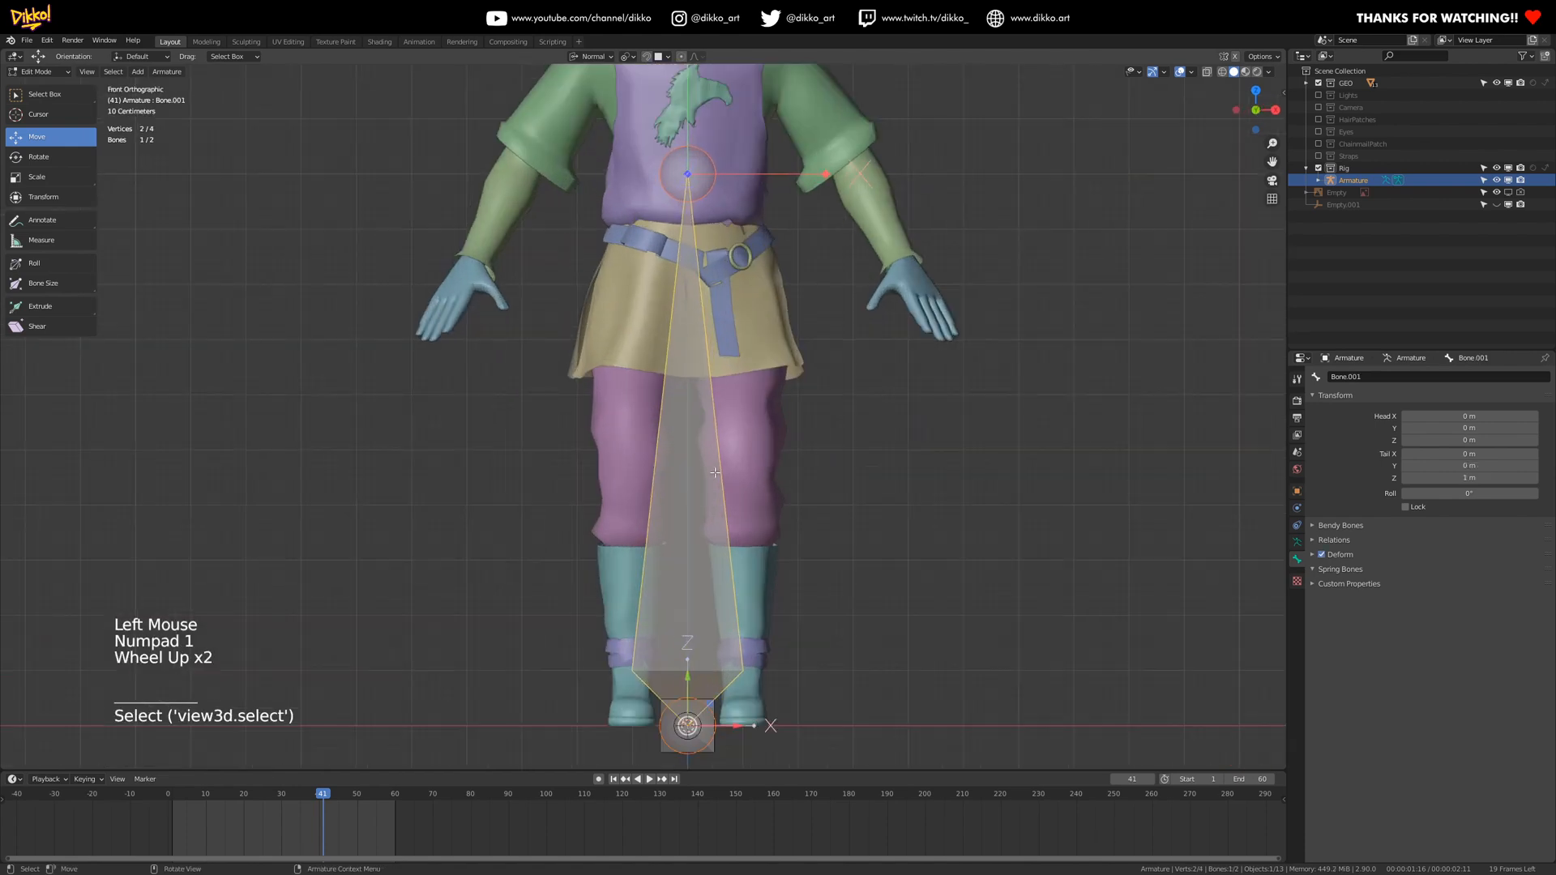
pyautogui.press('g')
pyautogui.click(715, 585)
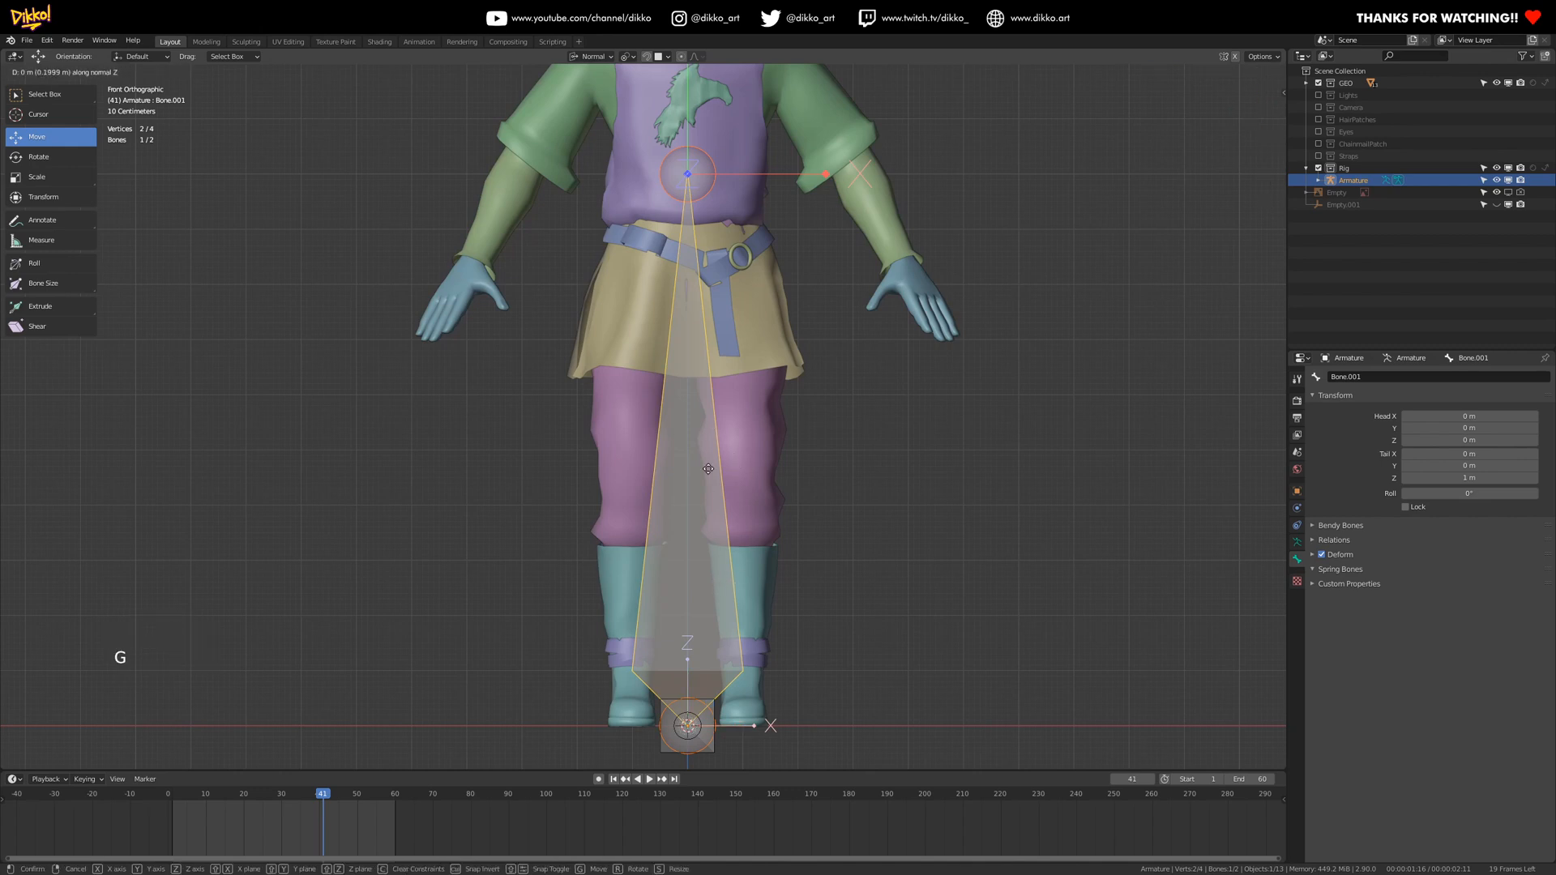
pyautogui.hotkey('ctrl', 'z')
pyautogui.click(672, 483)
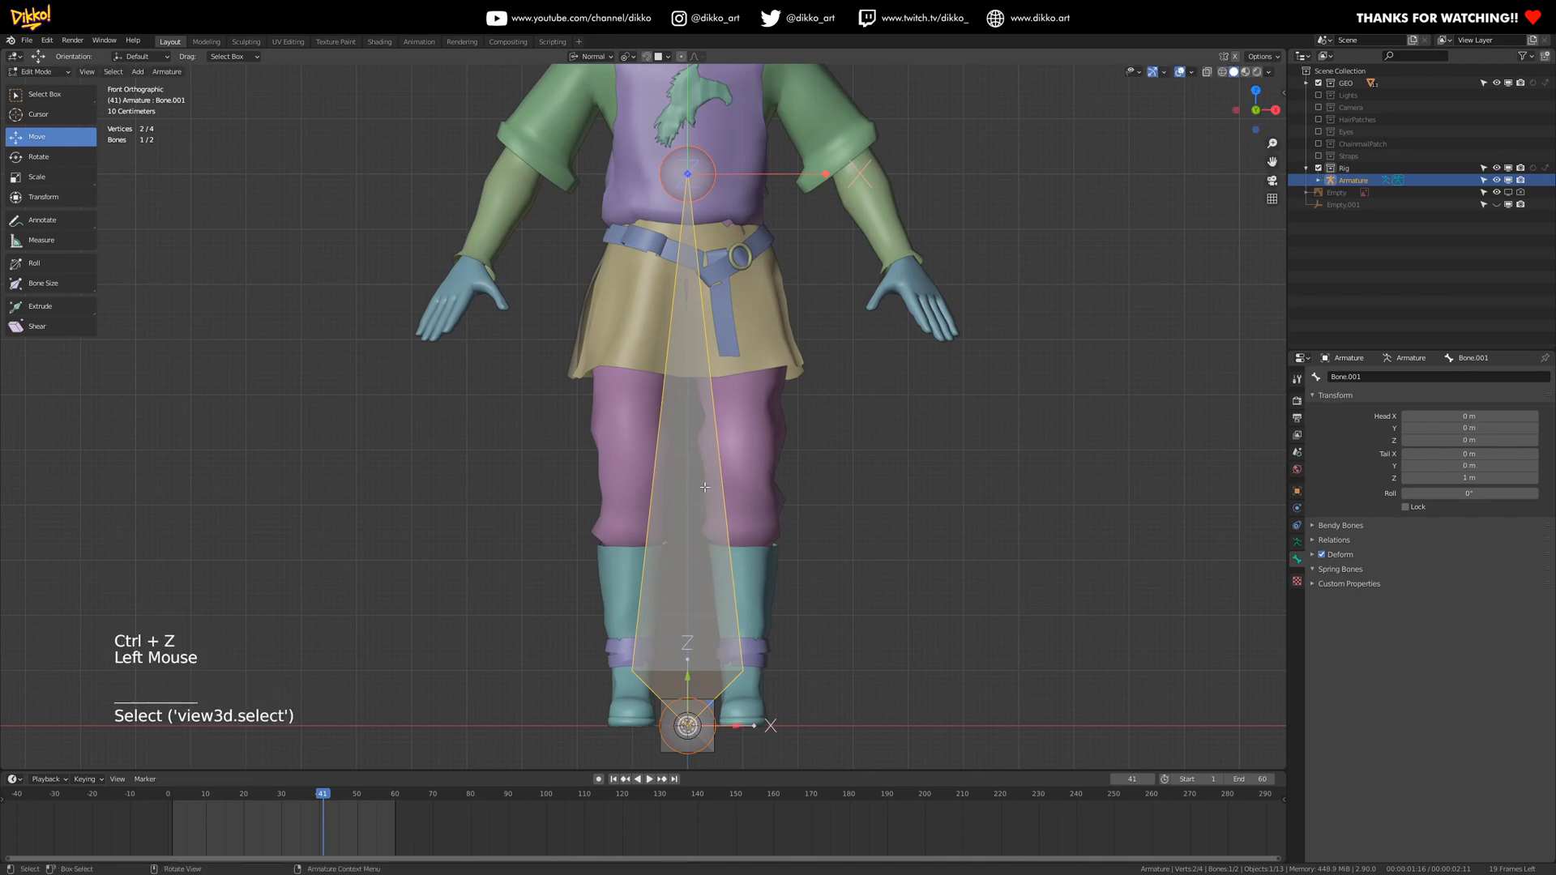
pyautogui.press('g')
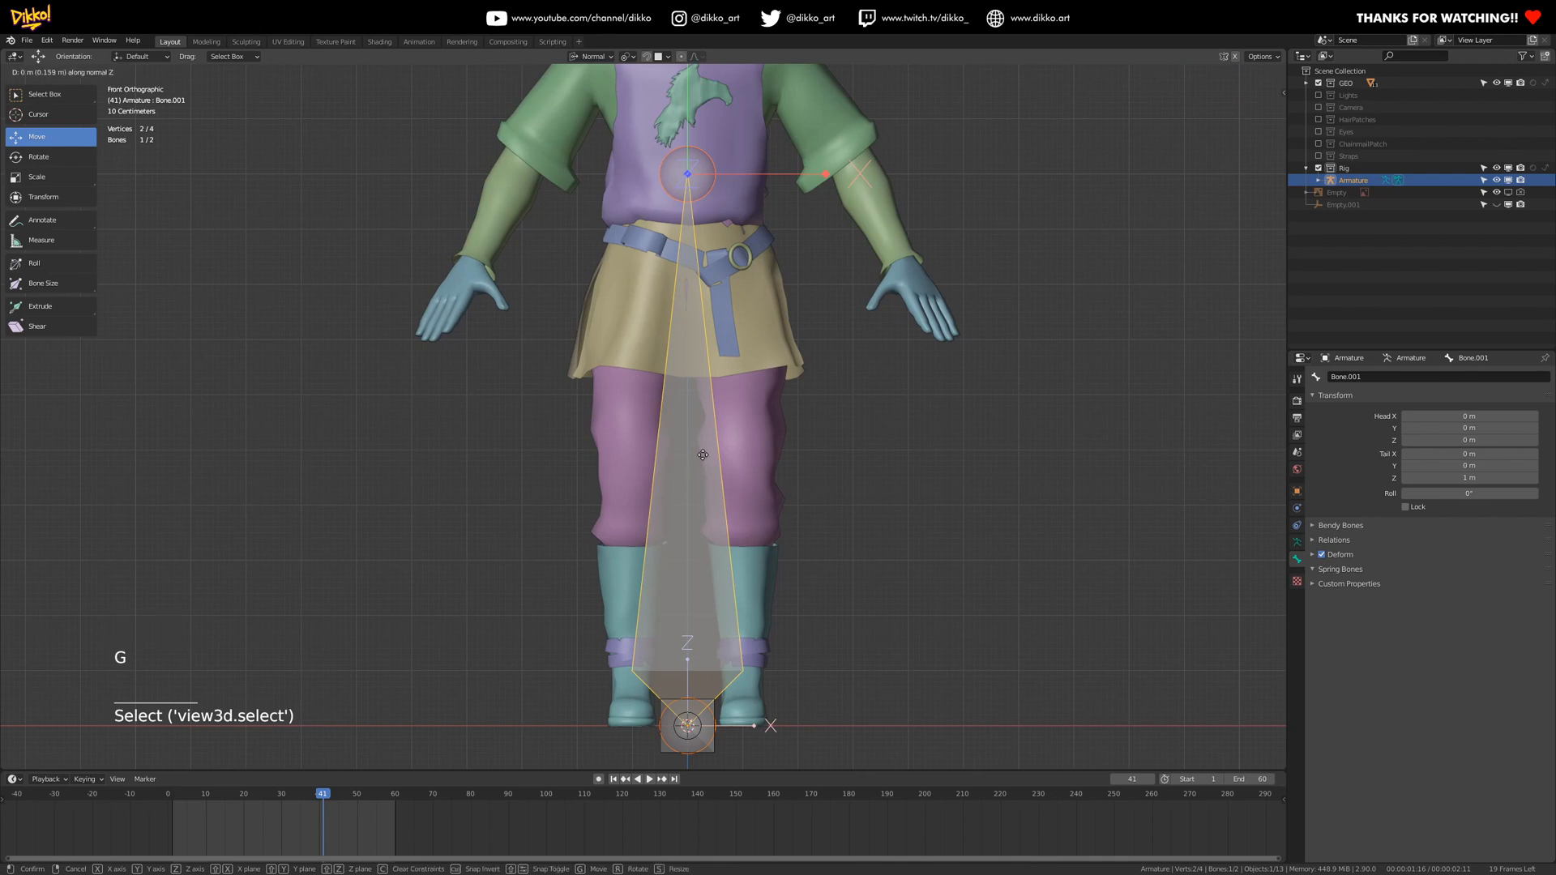
pyautogui.hotkey('ctrl', 'z')
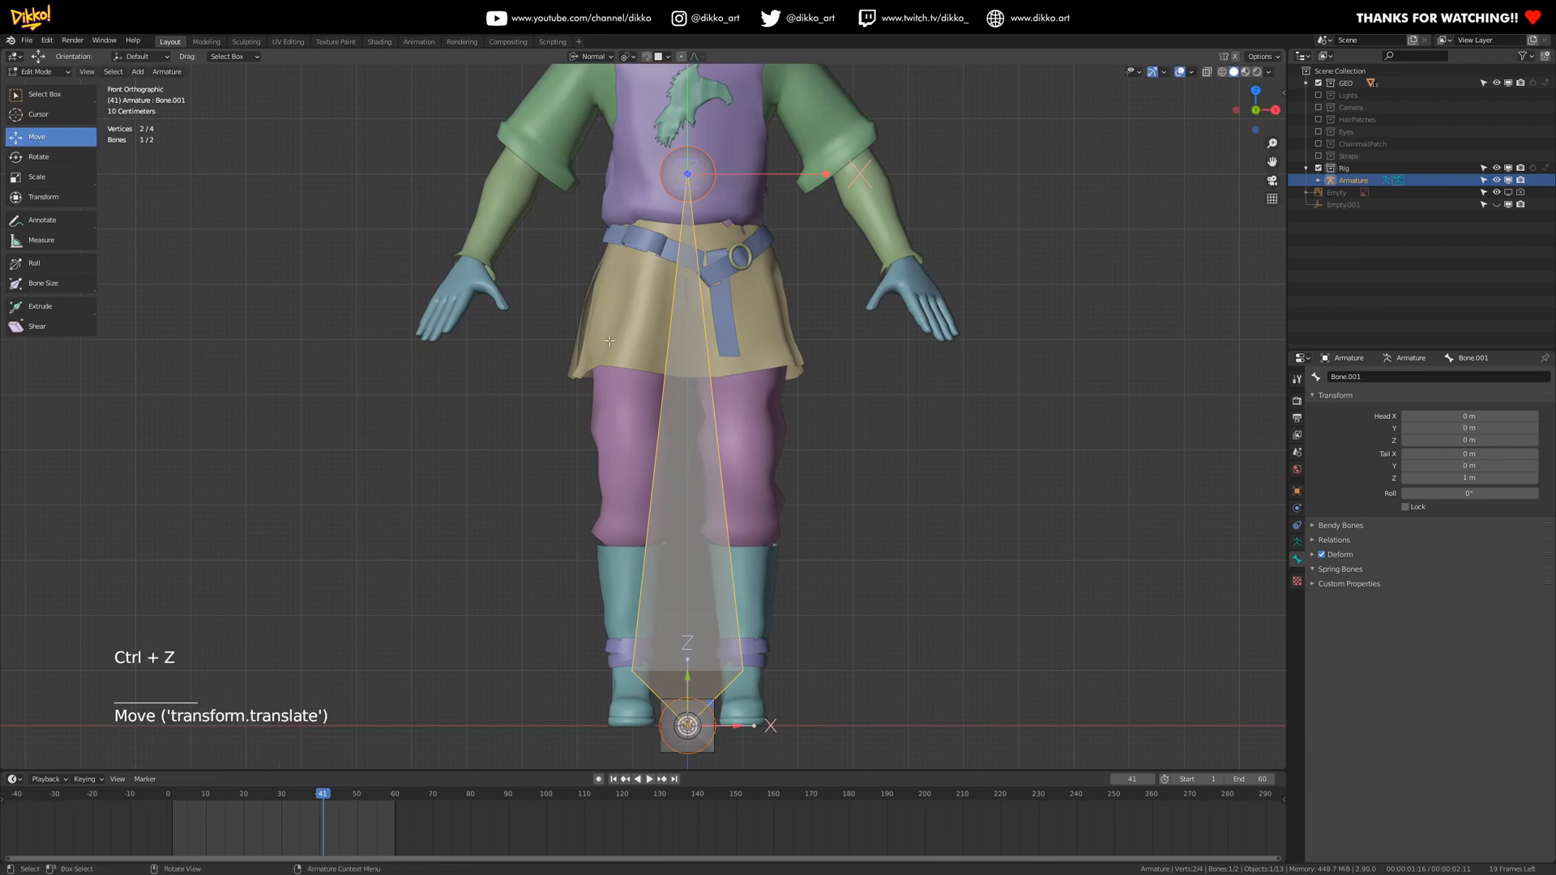
# - Raise the new bone straight up until its head sits just below the belt, at a Z height of about 0.772 m
pyautogui.scroll(-3, 699, 326)
pyautogui.moveTo(699, 326); pyautogui.dragTo(671, 529, button='middle')
pyautogui.moveTo(671, 529); pyautogui.dragTo(672, 389)
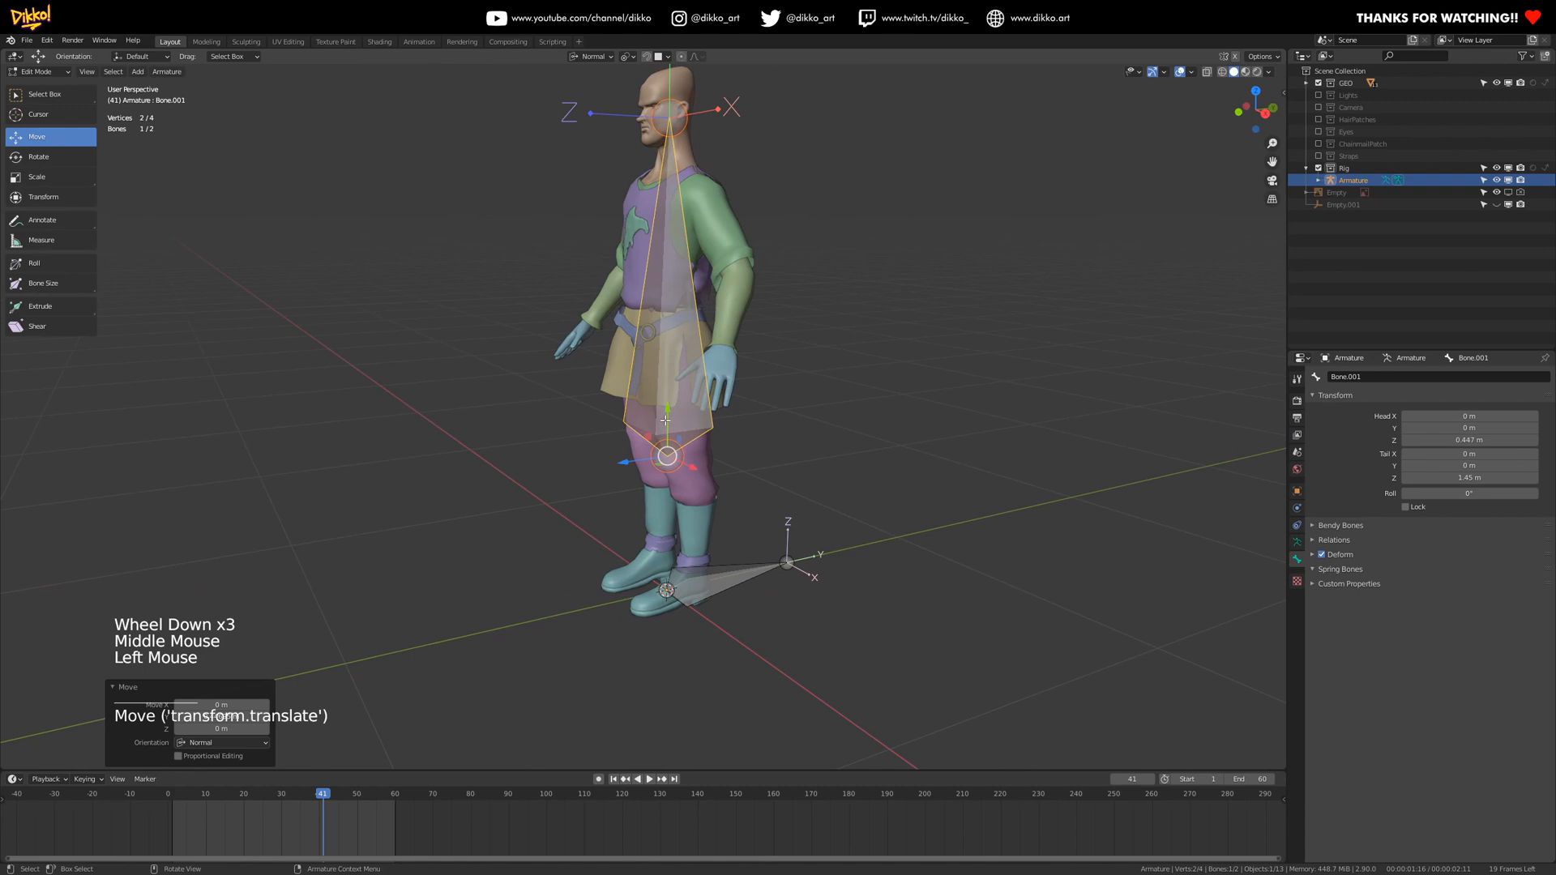
pyautogui.moveTo(672, 390); pyautogui.dragTo(639, 460, button='middle')
pyautogui.scroll(3, 638, 461)
pyautogui.press('KP_1')
pyautogui.keyDown('shift'); pyautogui.moveTo(689, 604); pyautogui.dragTo(691, 567, button='middle'); pyautogui.keyUp('shift')
pyautogui.moveTo(692, 567); pyautogui.dragTo(706, 384)
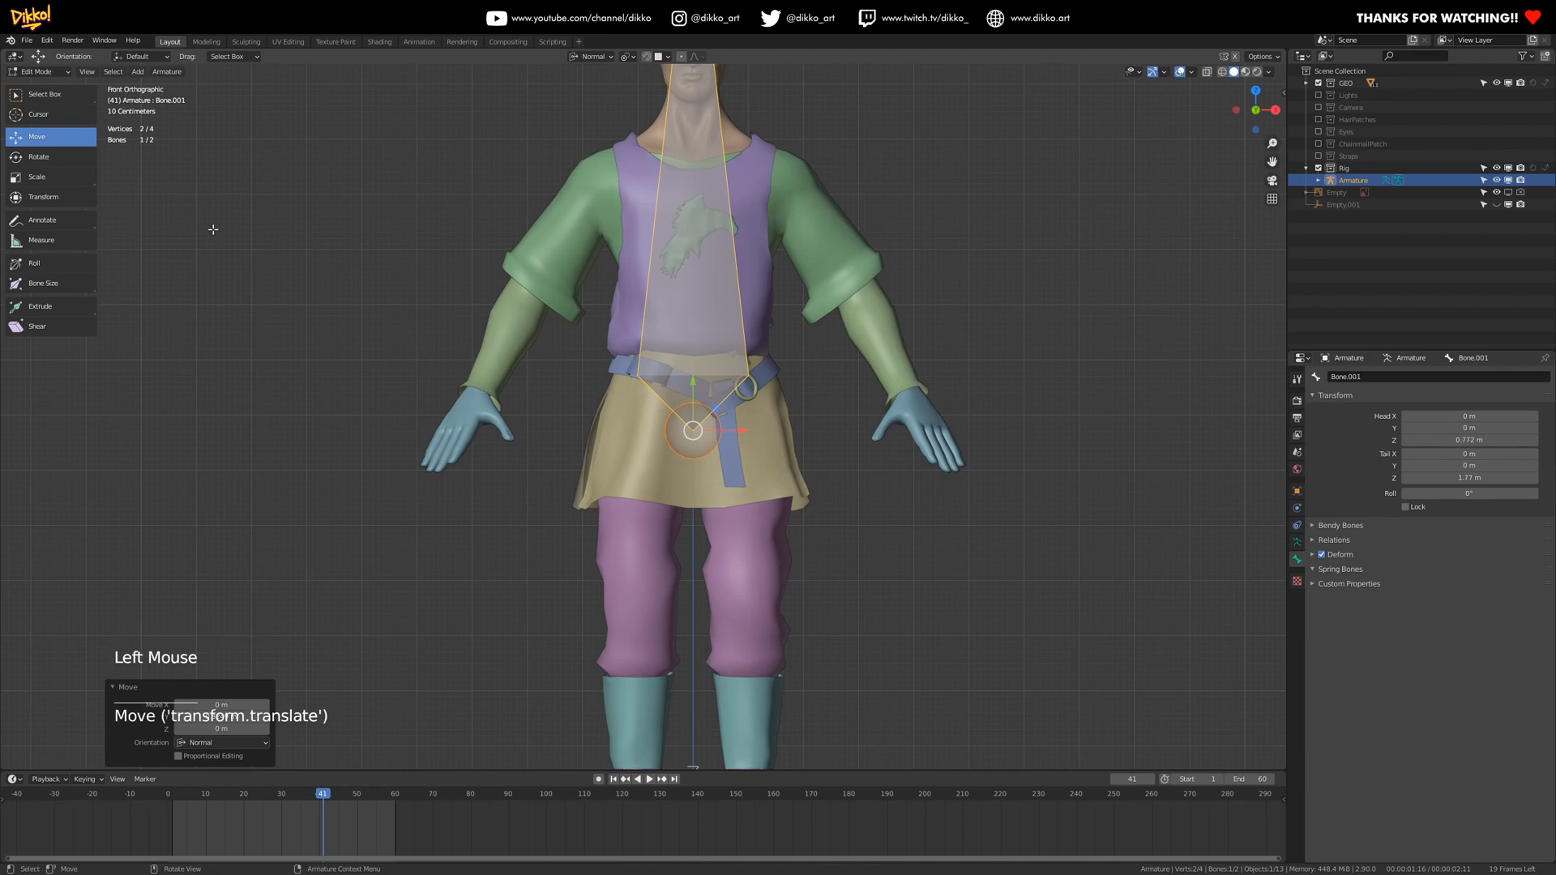
# - Switch the armature from Edit Mode to Object Mode
pyautogui.click(39, 72)
pyautogui.click(36, 87)
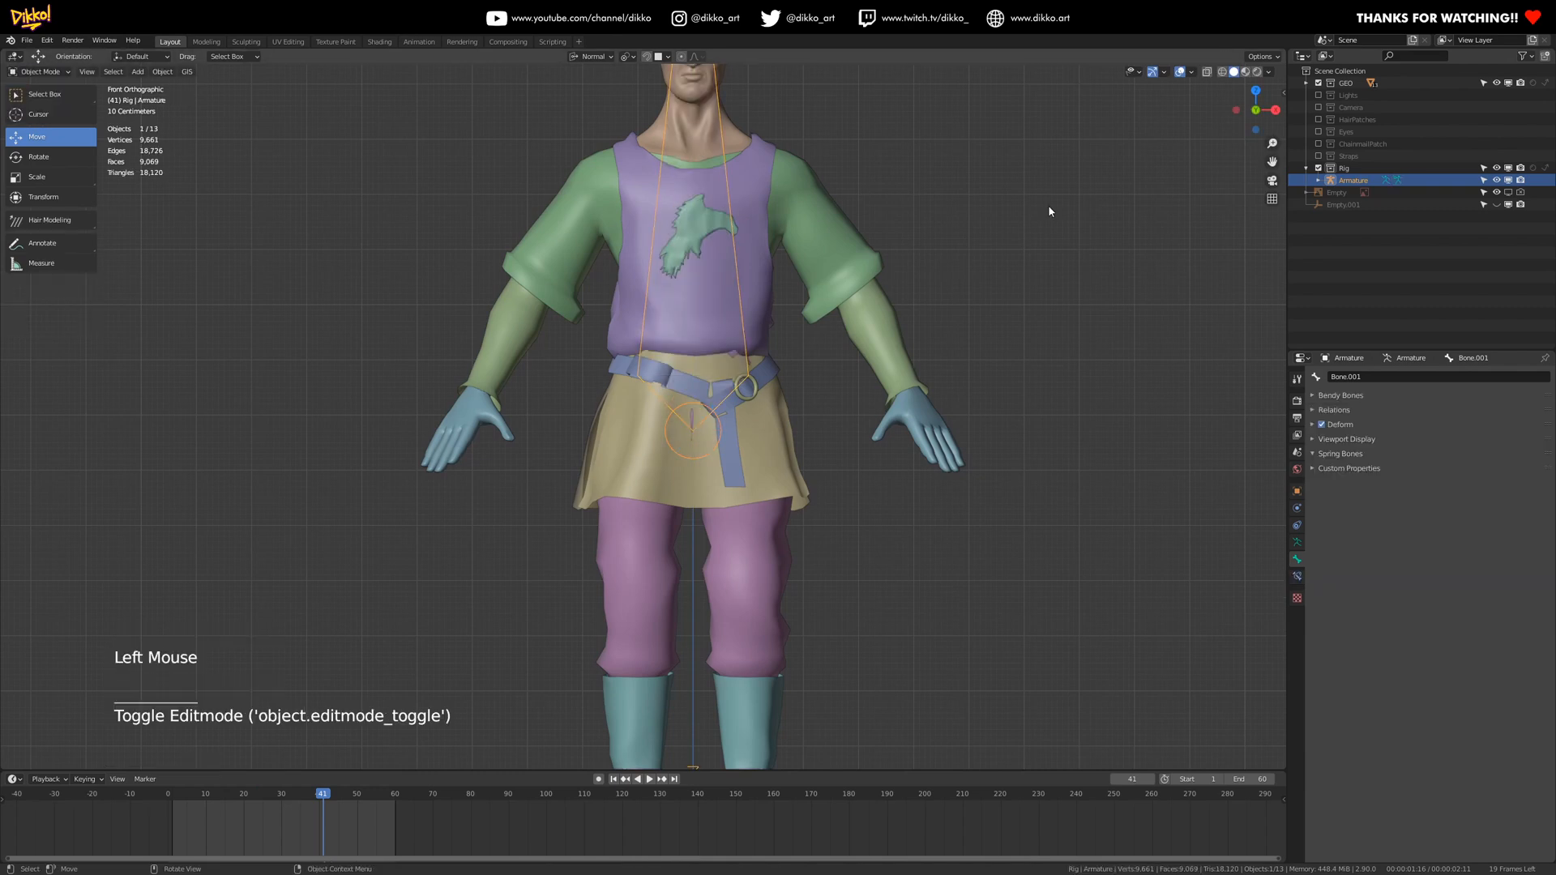
pyautogui.click(1191, 73)
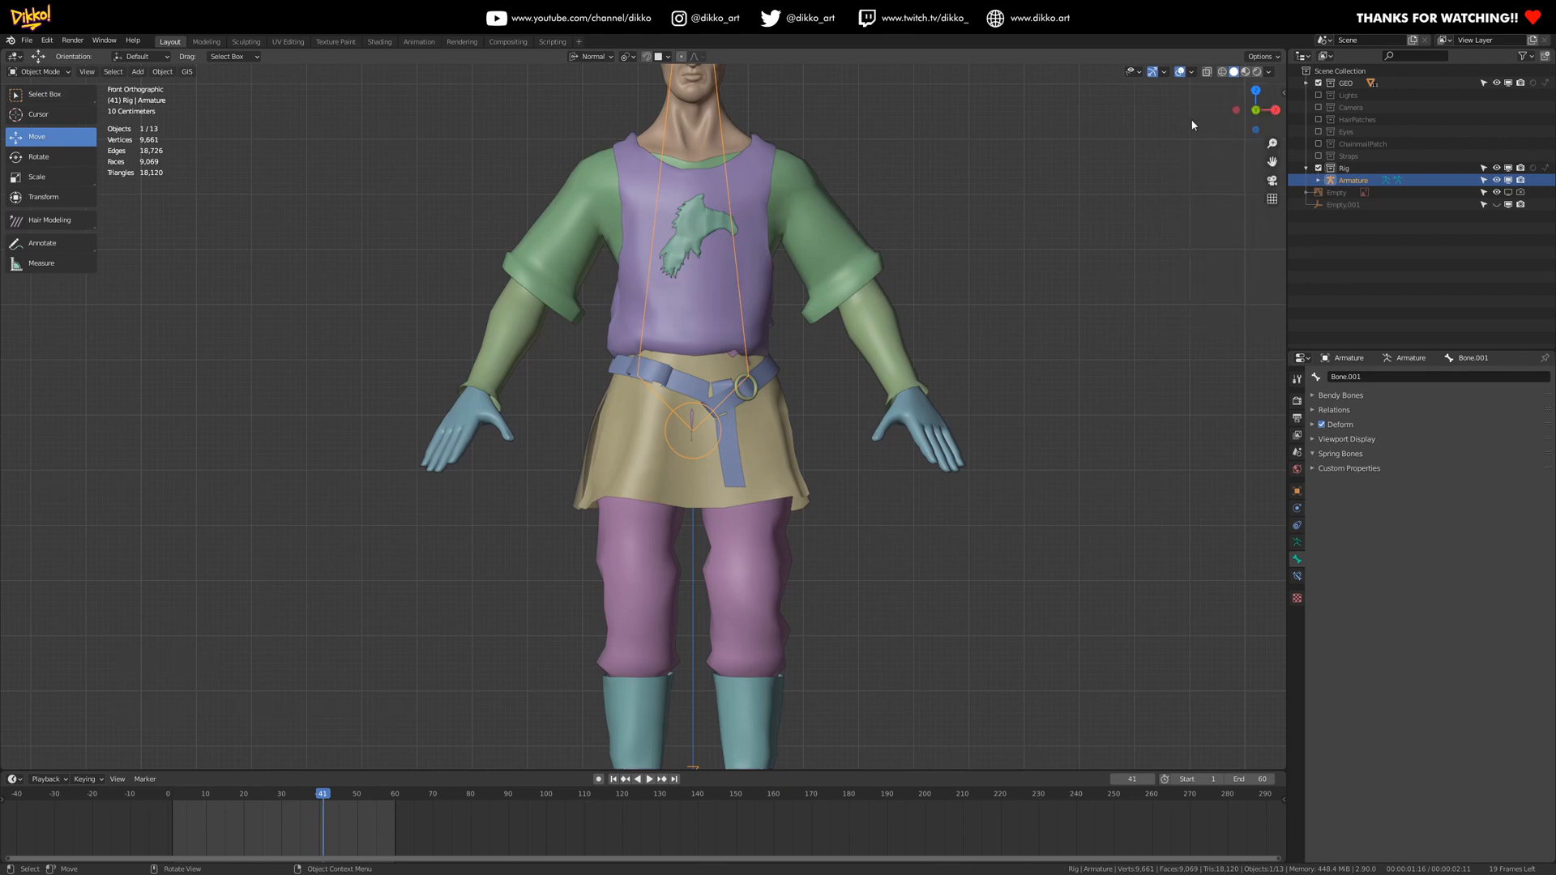
pyautogui.click(1191, 75)
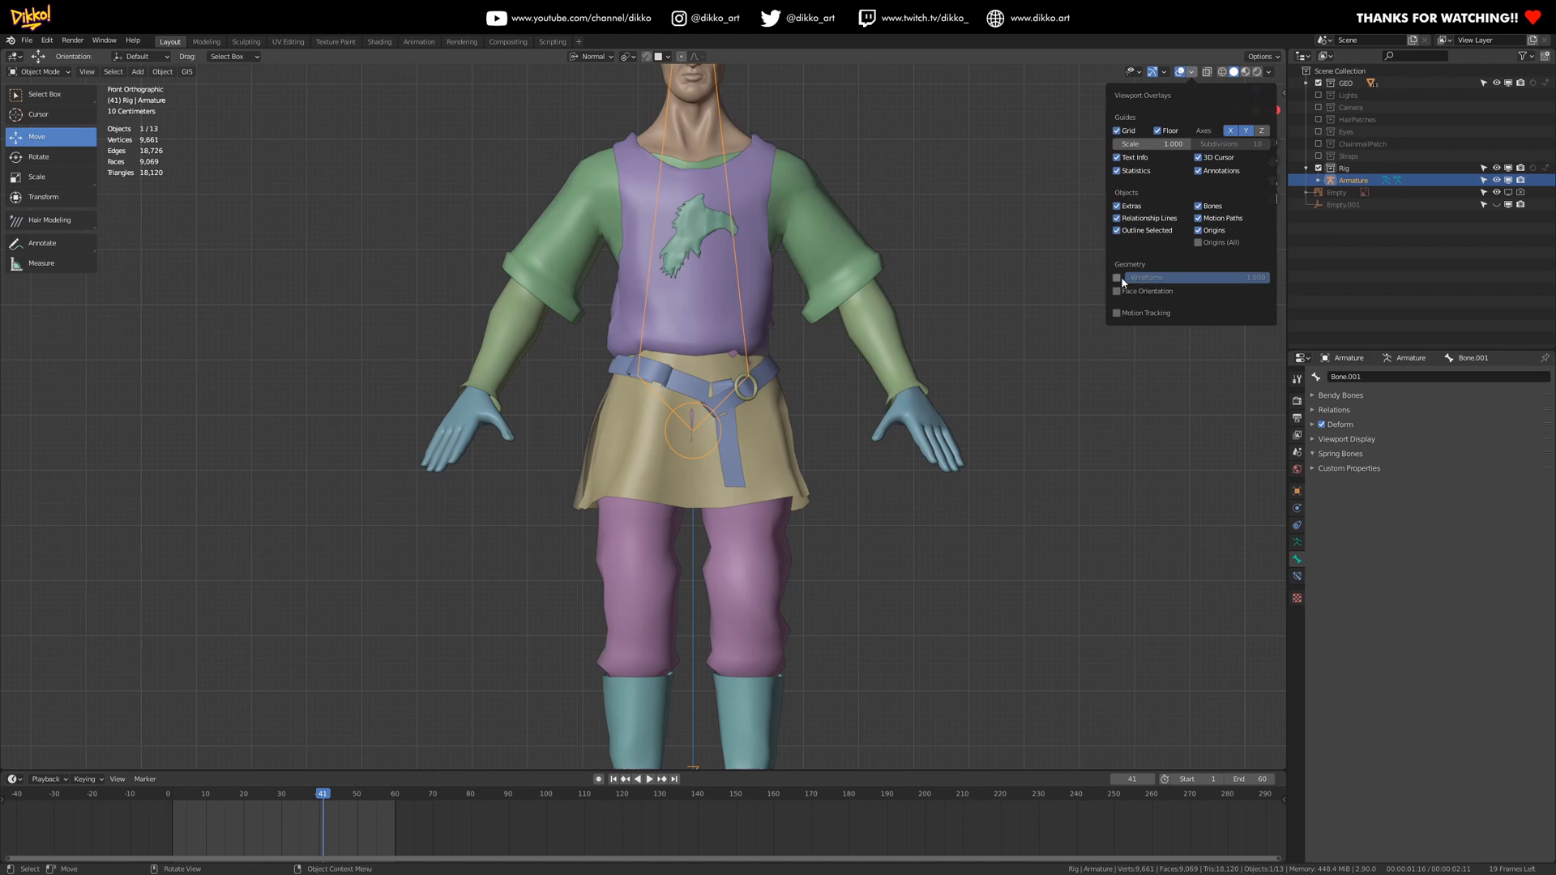
pyautogui.moveTo(1133, 73)
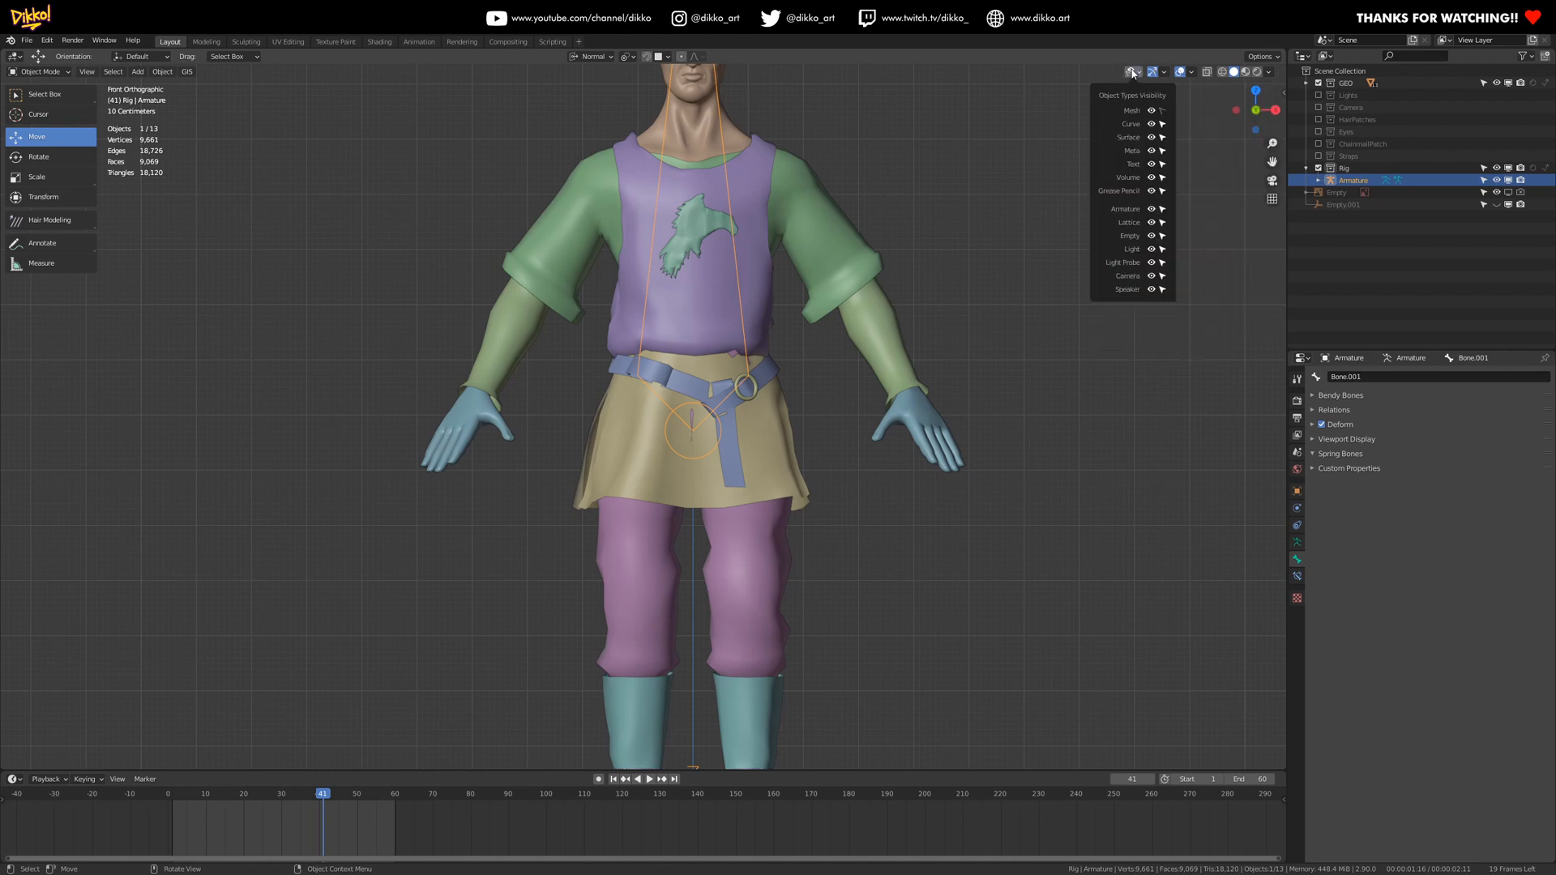
pyautogui.click(1151, 111)
pyautogui.click(1152, 111)
pyautogui.click(1152, 111)
pyautogui.click(1152, 111)
# - Hide the tunic skirt mesh so the character's hips are exposed
pyautogui.click(766, 465)
pyautogui.click(766, 464)
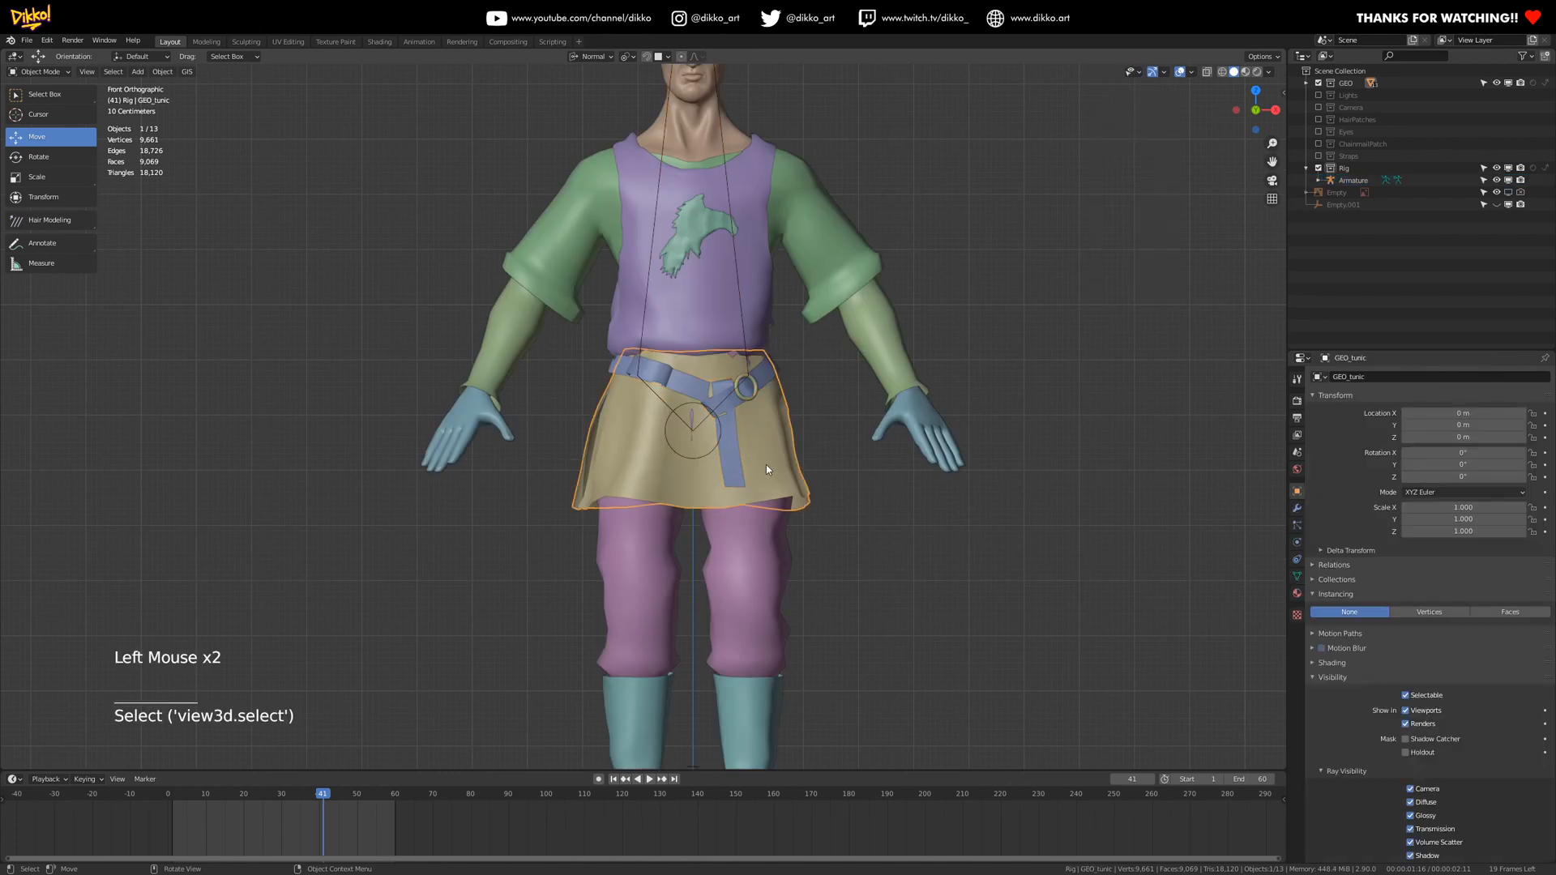
pyautogui.press('h')
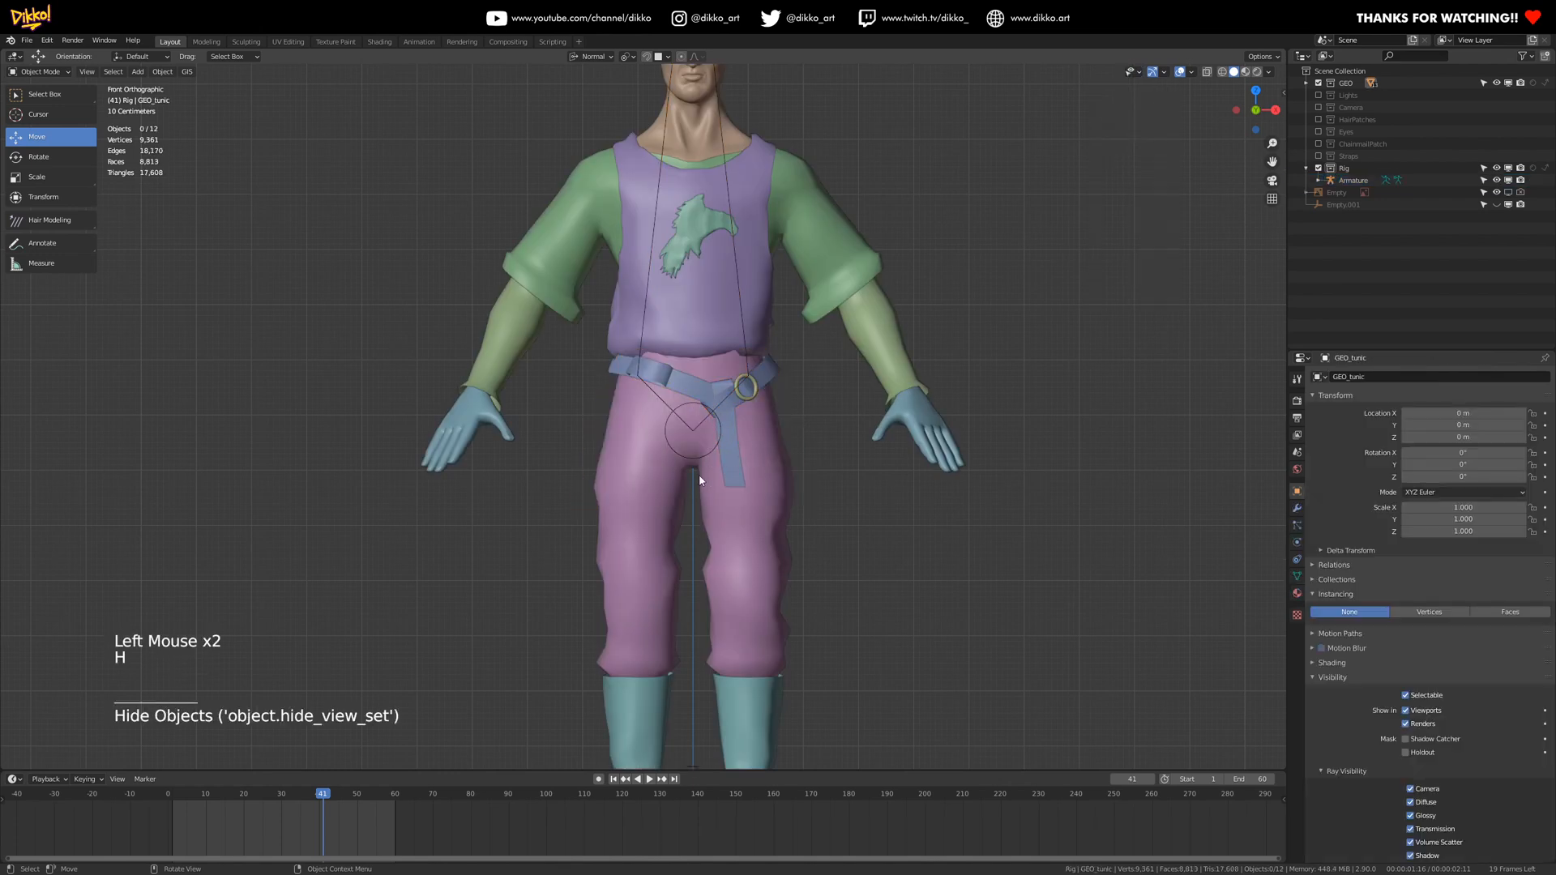
# - Select the armature object and raise it along Z by about 0.008 m
pyautogui.scroll(2, 745, 384)
pyautogui.keyDown('shift'); pyautogui.moveTo(819, 338); pyautogui.dragTo(799, 420, button='middle'); pyautogui.keyUp('shift')
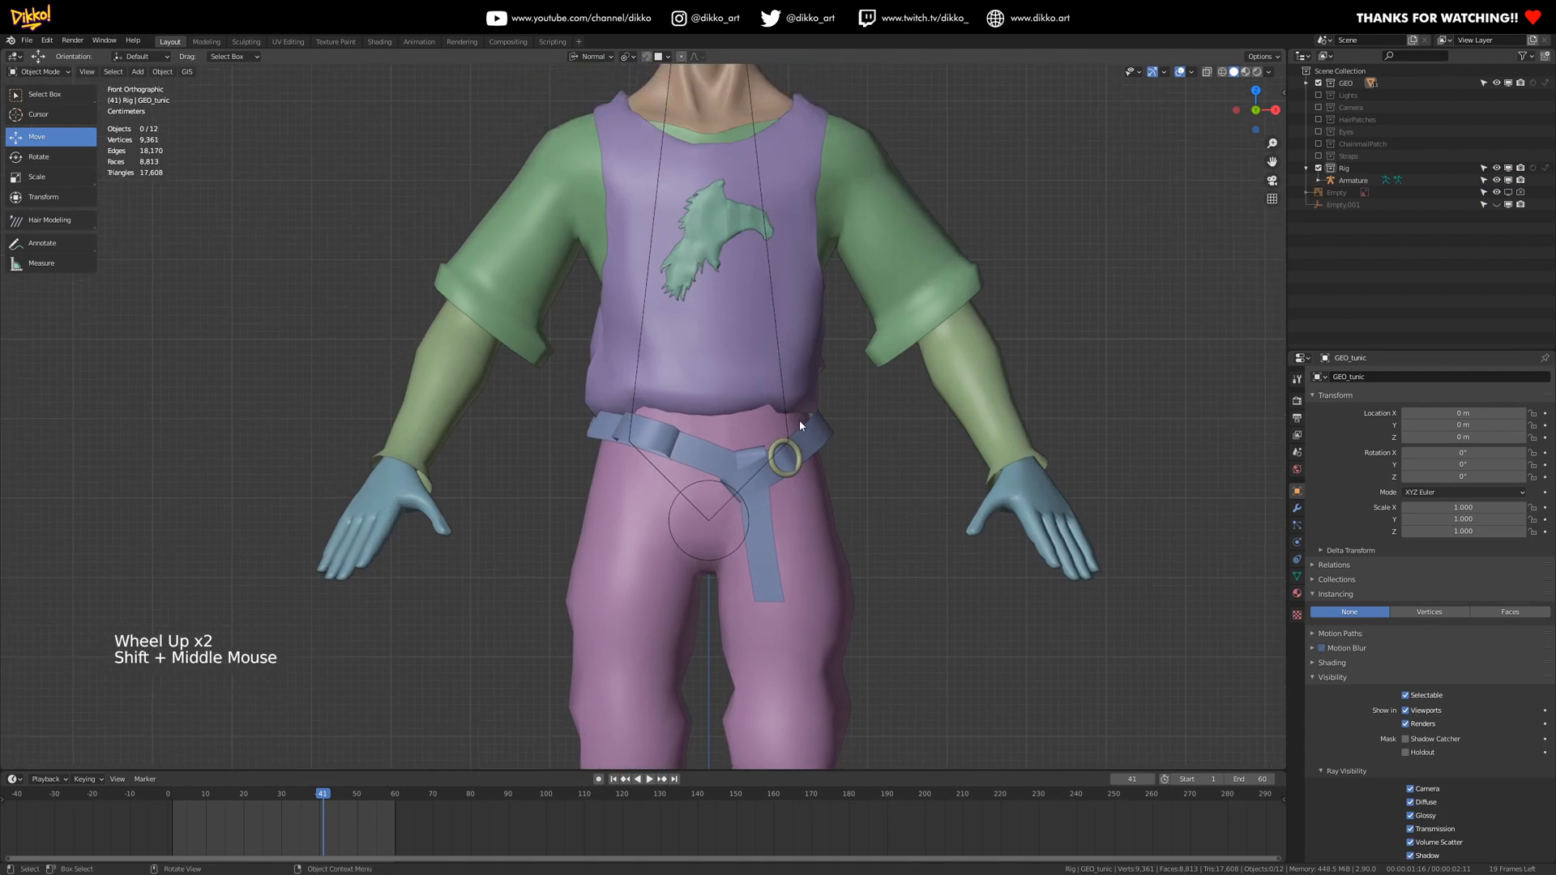
pyautogui.click(790, 432)
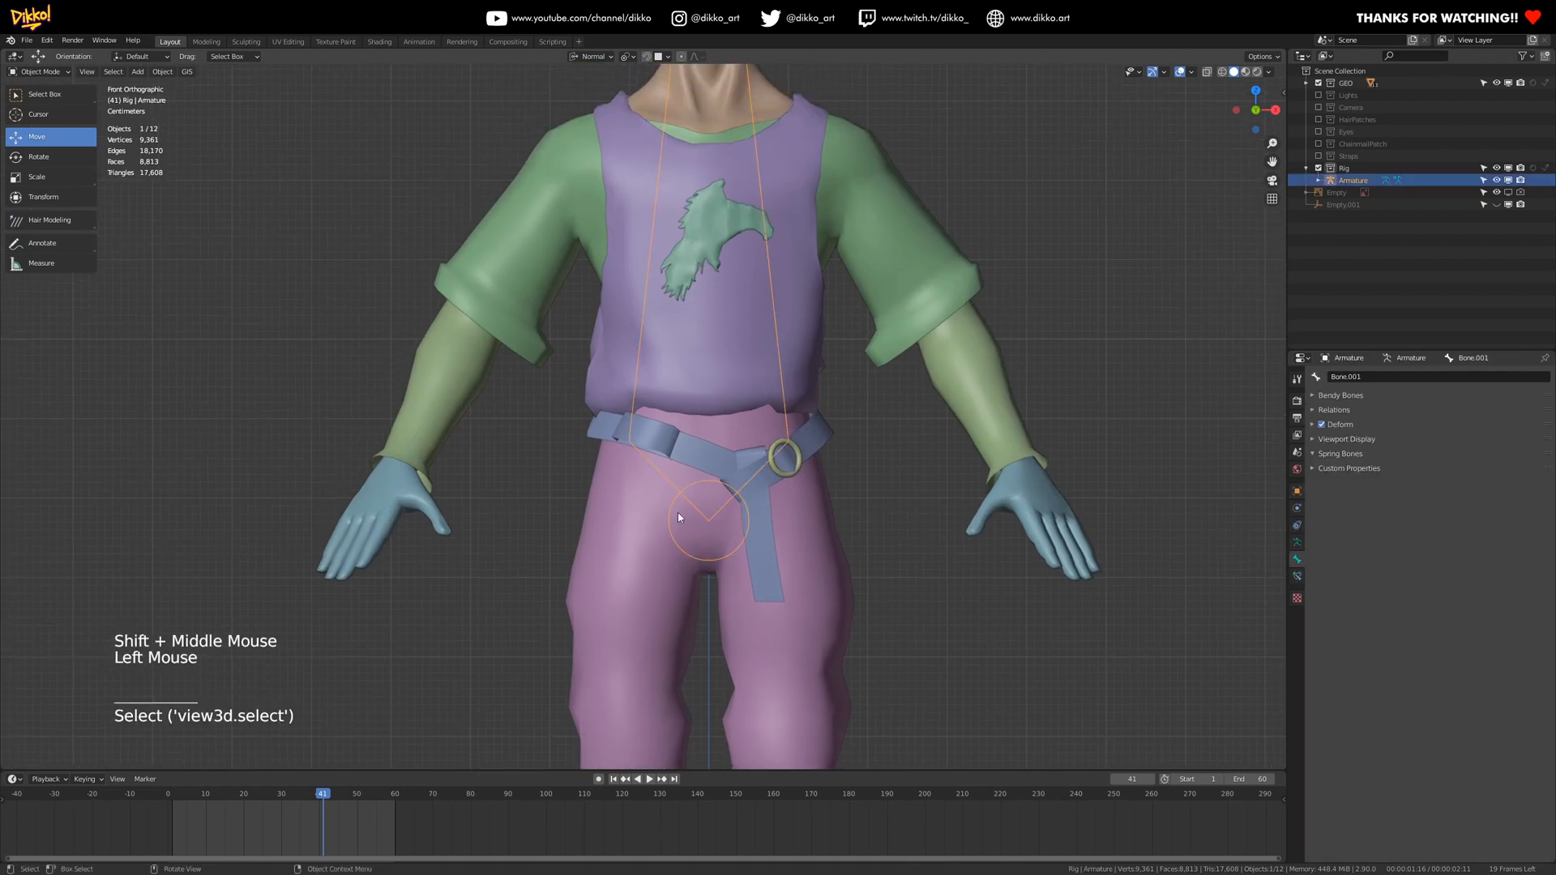
pyautogui.press('g')
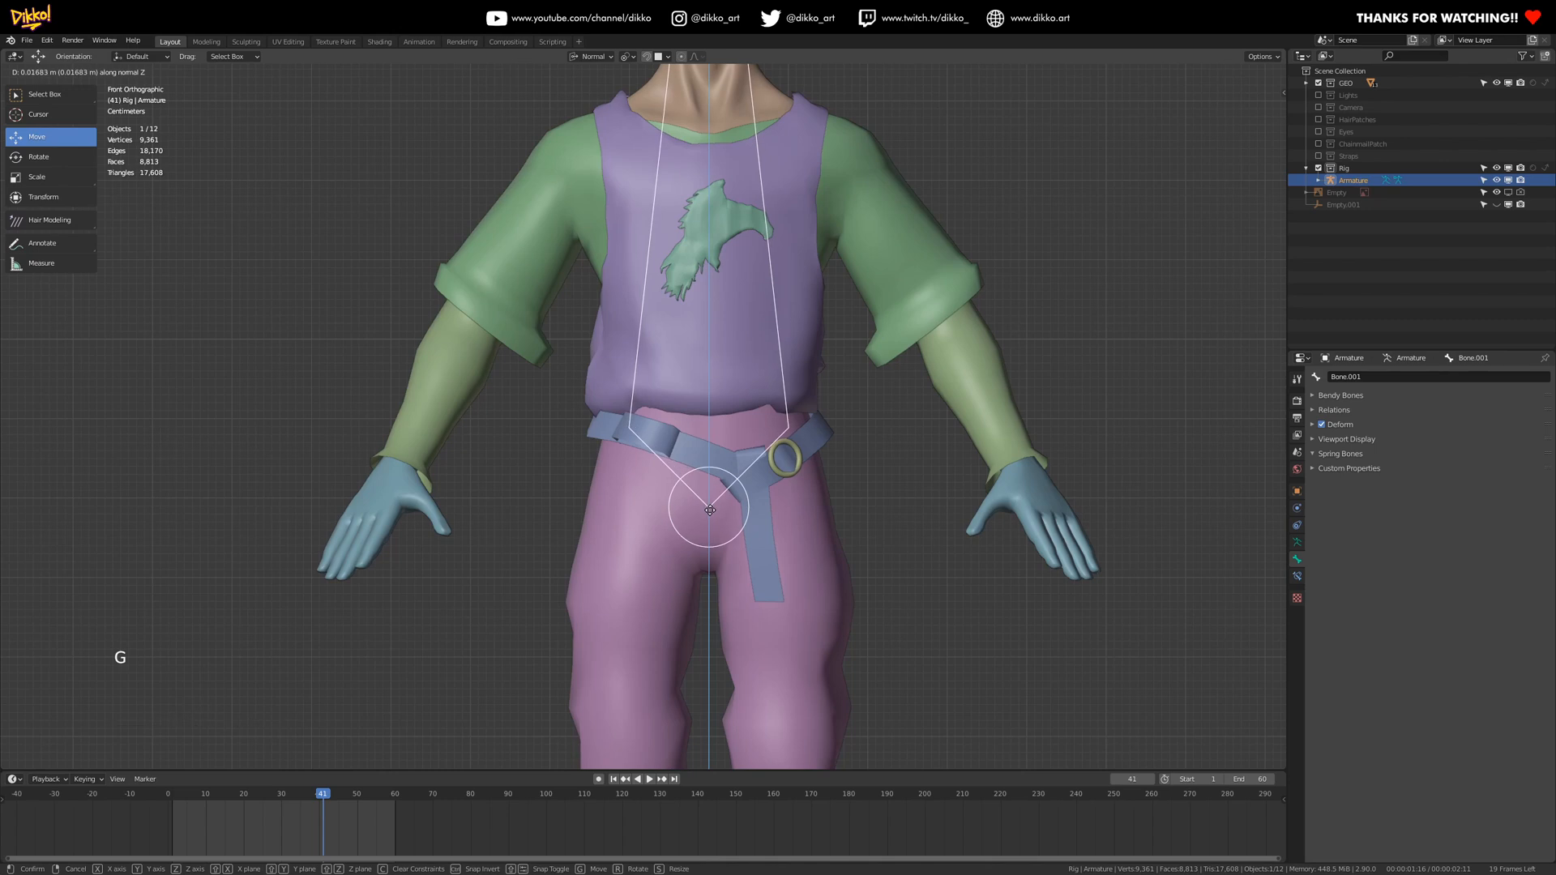
pyautogui.click(634, 436)
# - Enter Edit Mode on the armature and select the upright bone's tail above the head
pyautogui.scroll(-4, 633, 436)
pyautogui.keyDown('shift'); pyautogui.moveTo(716, 376); pyautogui.dragTo(713, 497, button='middle'); pyautogui.keyUp('shift')
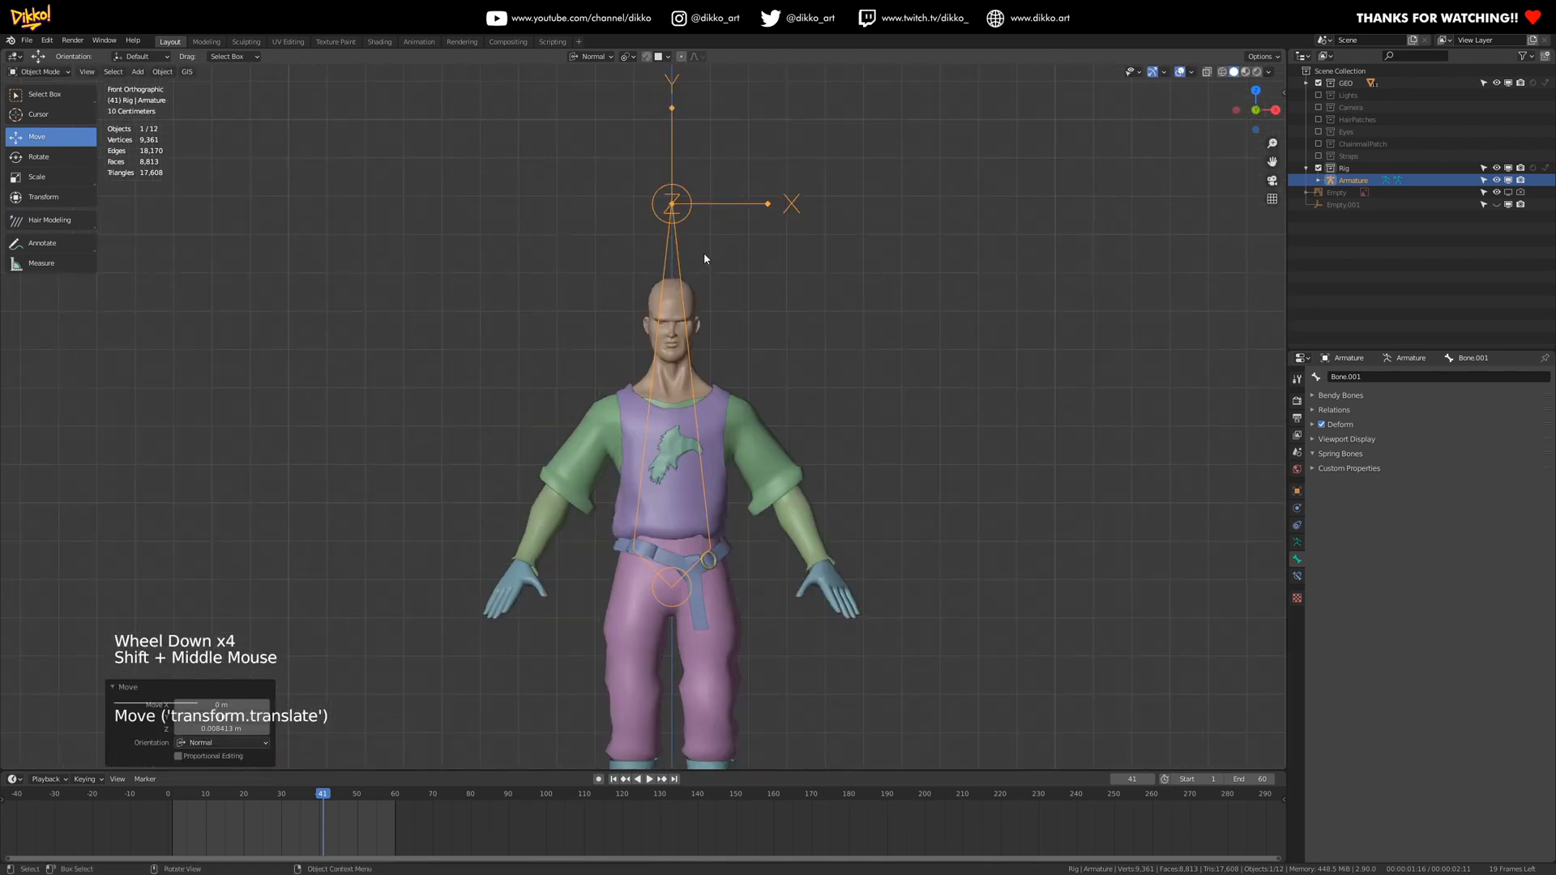
pyautogui.press('Tab')
pyautogui.click(690, 219)
pyautogui.press('g')
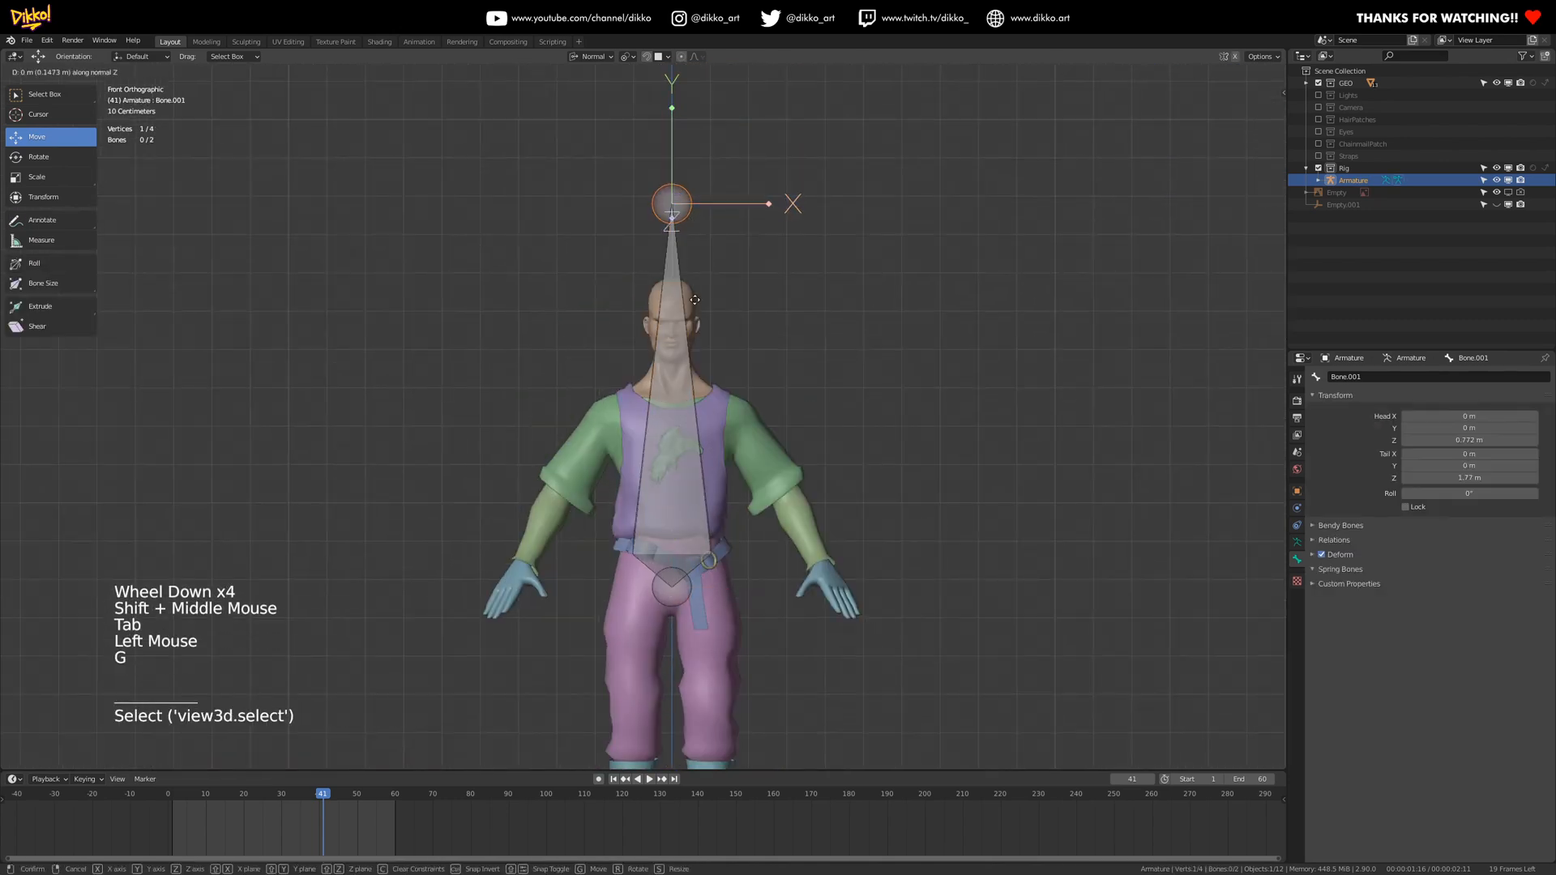
pyautogui.click(694, 225)
pyautogui.hotkey('ctrl', 'z')
# - Lower the upright bone's tail along its normal Y axis to just above the belt, at about 0.906 m in Z
pyautogui.press('g')
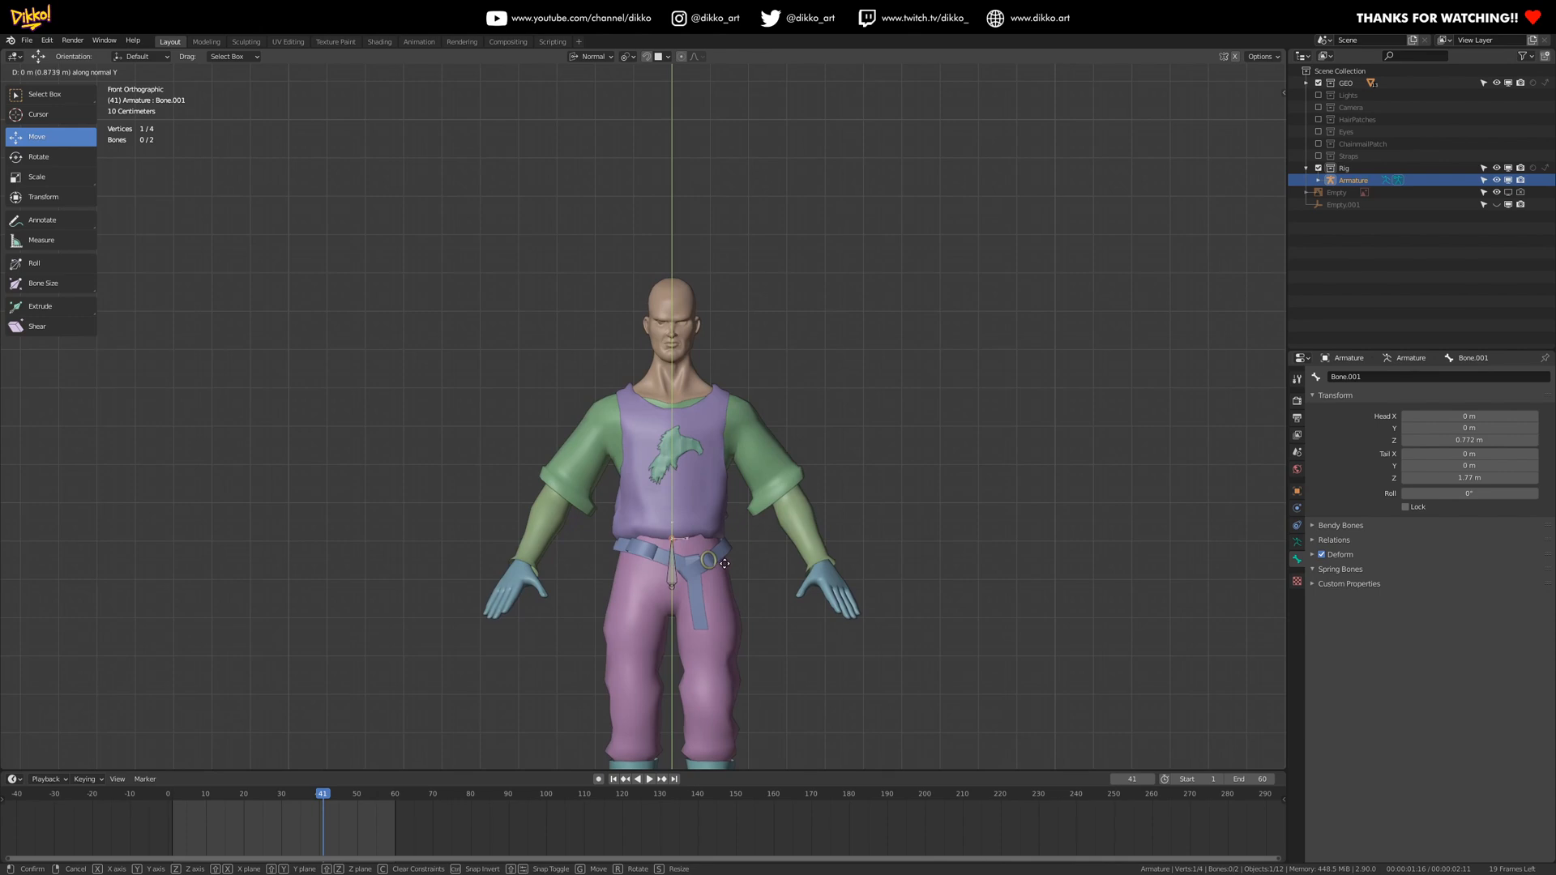
pyautogui.click(717, 576)
# - Extrude a torso bone about 0.33 m straight up from the hip bone's tail to the shirt collar
pyautogui.scroll(3, 717, 576)
pyautogui.keyDown('shift'); pyautogui.moveTo(717, 576); pyautogui.dragTo(696, 506, button='middle'); pyautogui.keyUp('shift')
pyautogui.click(681, 506)
pyautogui.press('e')
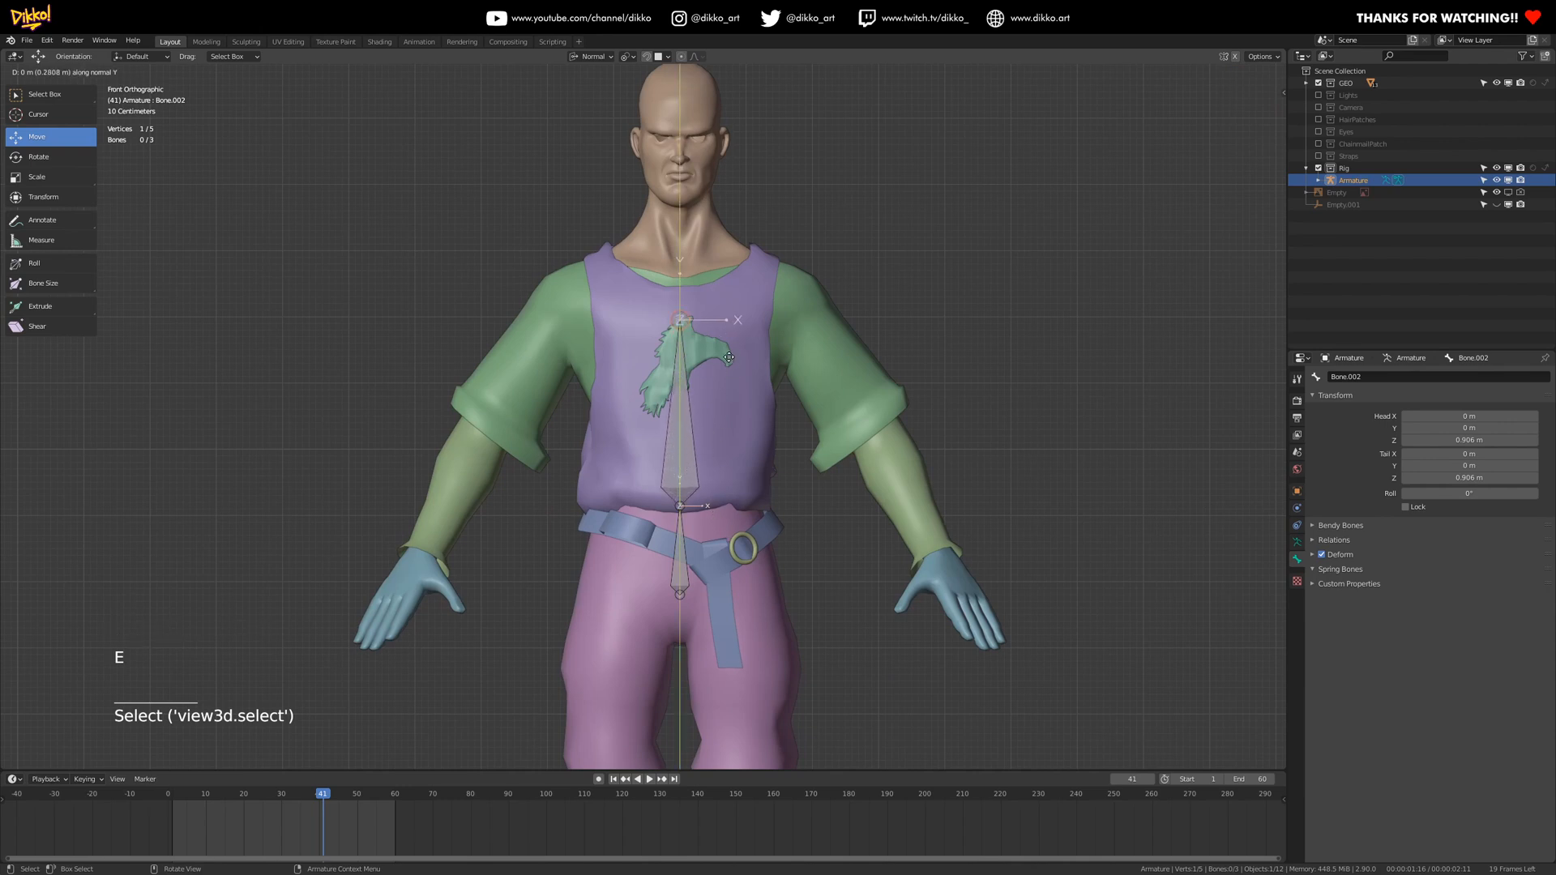
pyautogui.click(697, 243)
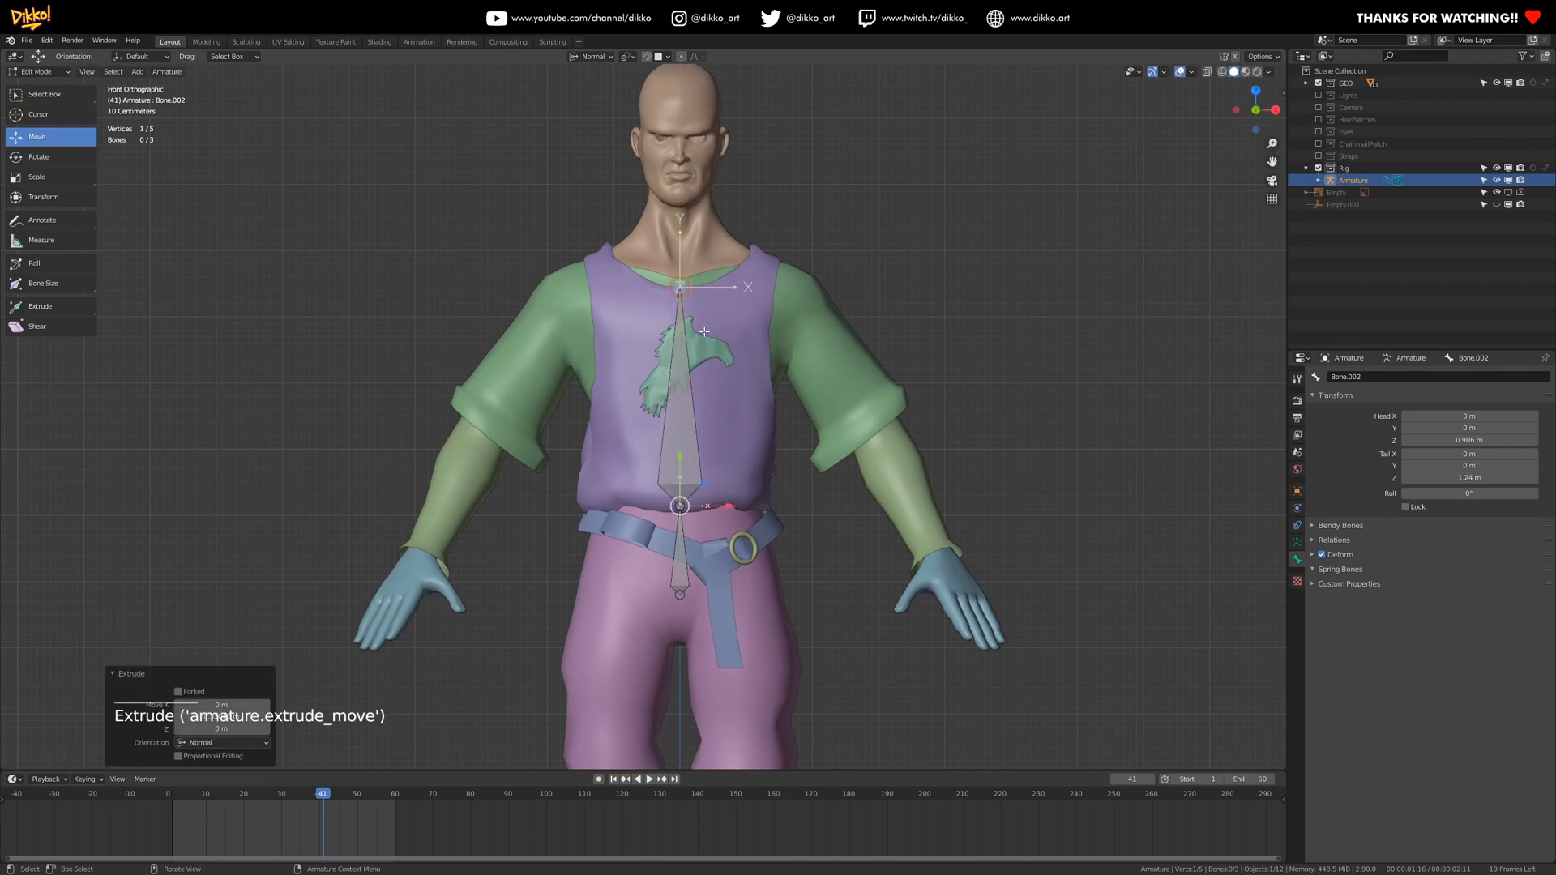
# - Set the transform orientation to Global and the pivot point to Bounding Box Center
pyautogui.click(591, 56)
pyautogui.click(585, 95)
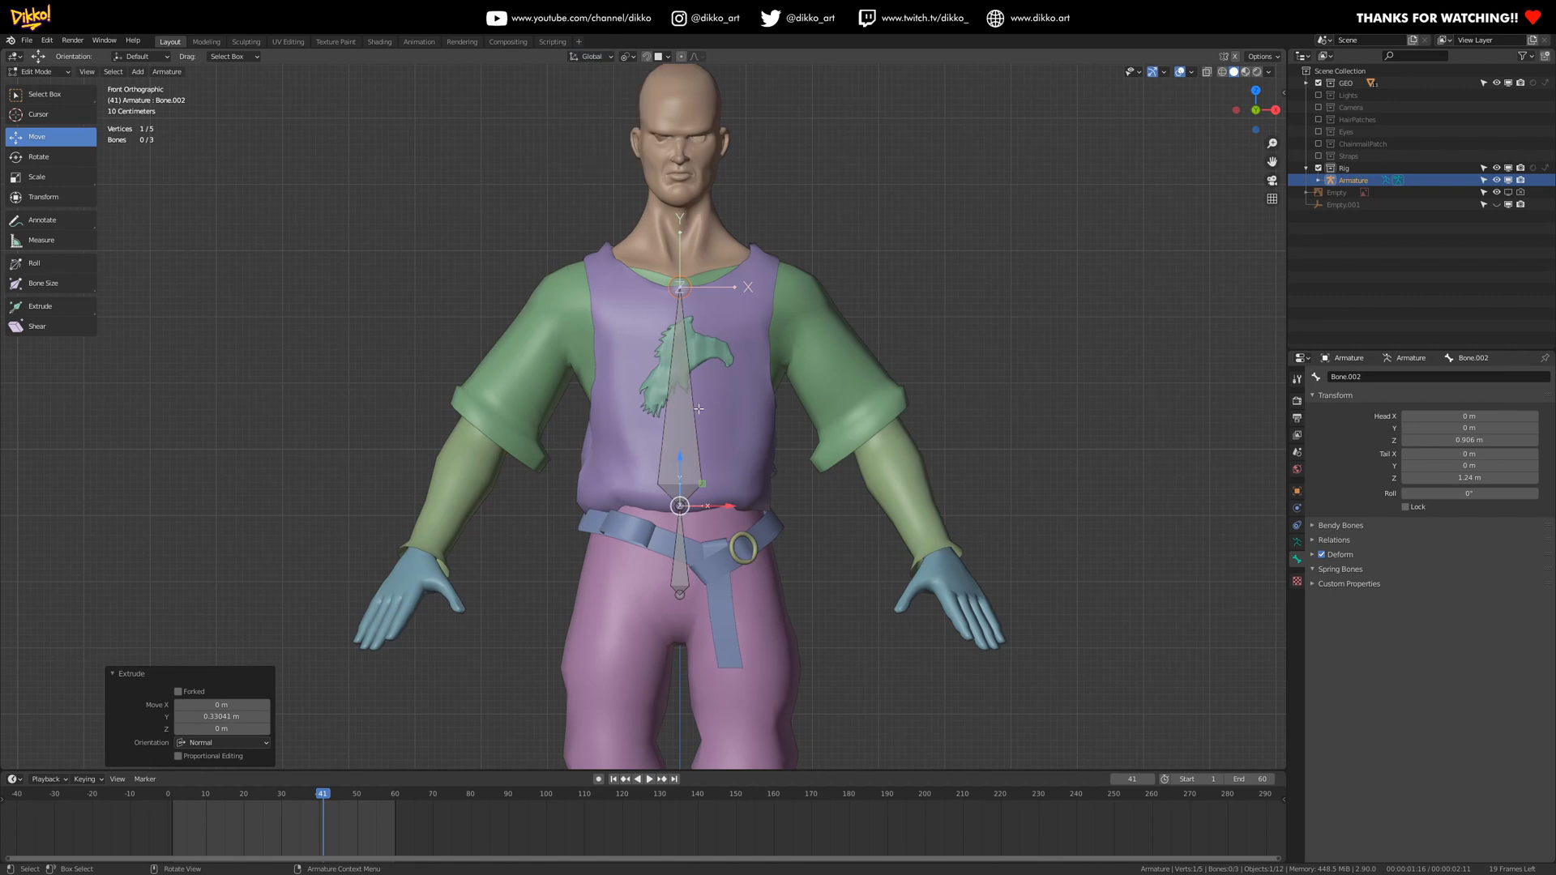
pyautogui.click(628, 58)
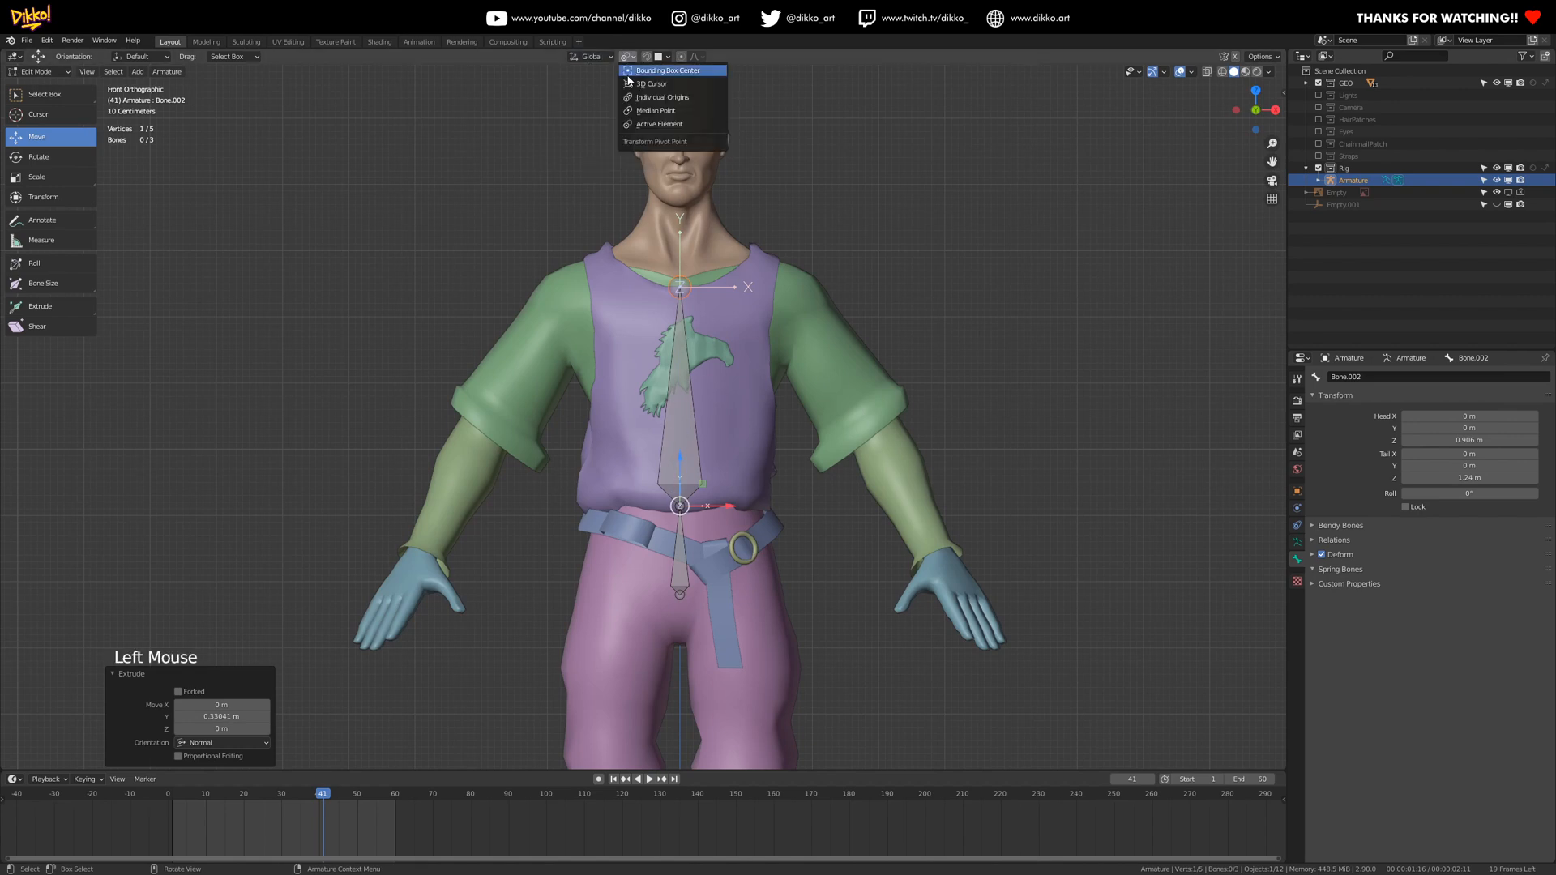
pyautogui.click(633, 71)
# - Raise the torso bone's tail slightly at the base of the neck, to a Z height of about 1.25 m
pyautogui.moveTo(682, 242)
pyautogui.mouseDown()
pyautogui.moveTo(685, 429)
pyautogui.moveTo(693, 248)
pyautogui.mouseUp()
pyautogui.click(682, 500)
pyautogui.click(681, 301)
pyautogui.click(683, 260)
pyautogui.click(687, 277)
# - Subdivide the torso bone twice with one cut each time to split it into four bones
pyautogui.click(679, 393)
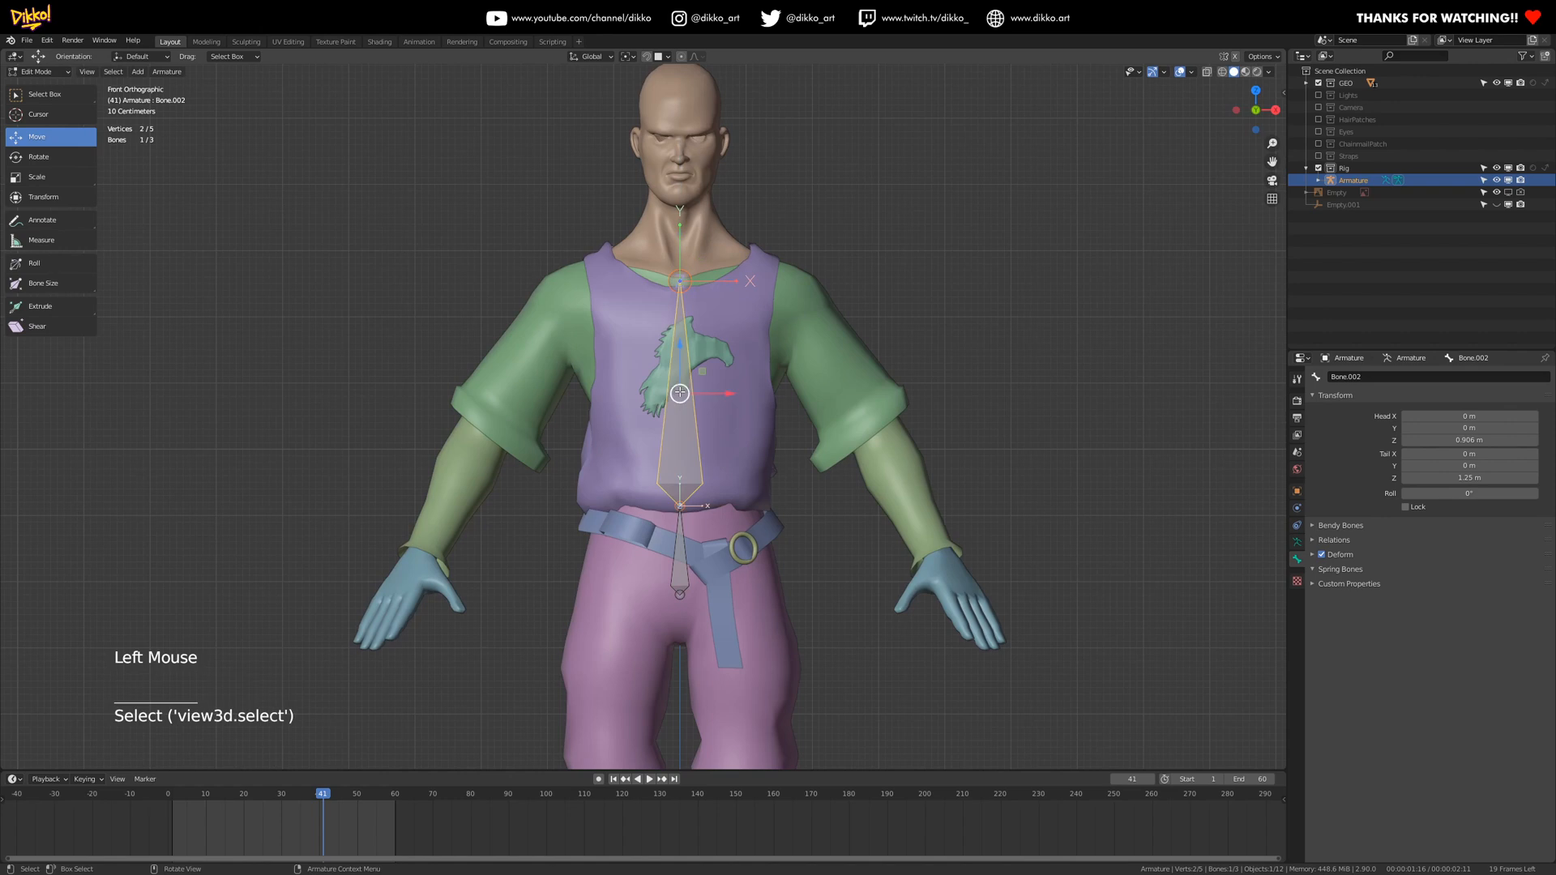
pyautogui.rightClick(679, 451)
pyautogui.click(674, 454)
pyautogui.rightClick(675, 454)
pyautogui.click(675, 453)
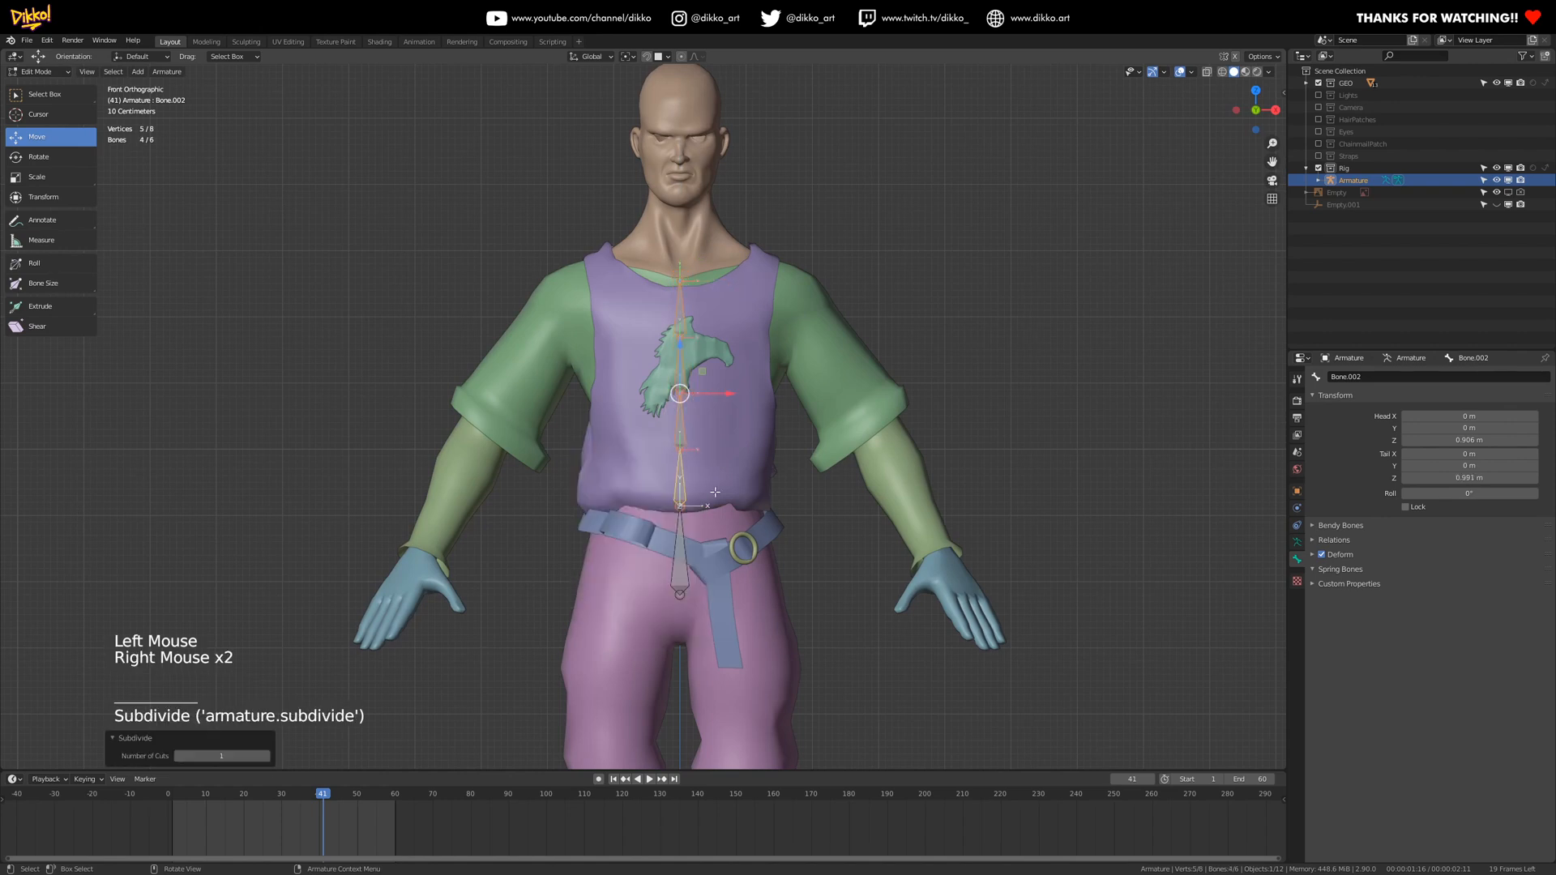
pyautogui.hotkey('ctrl', 'z')
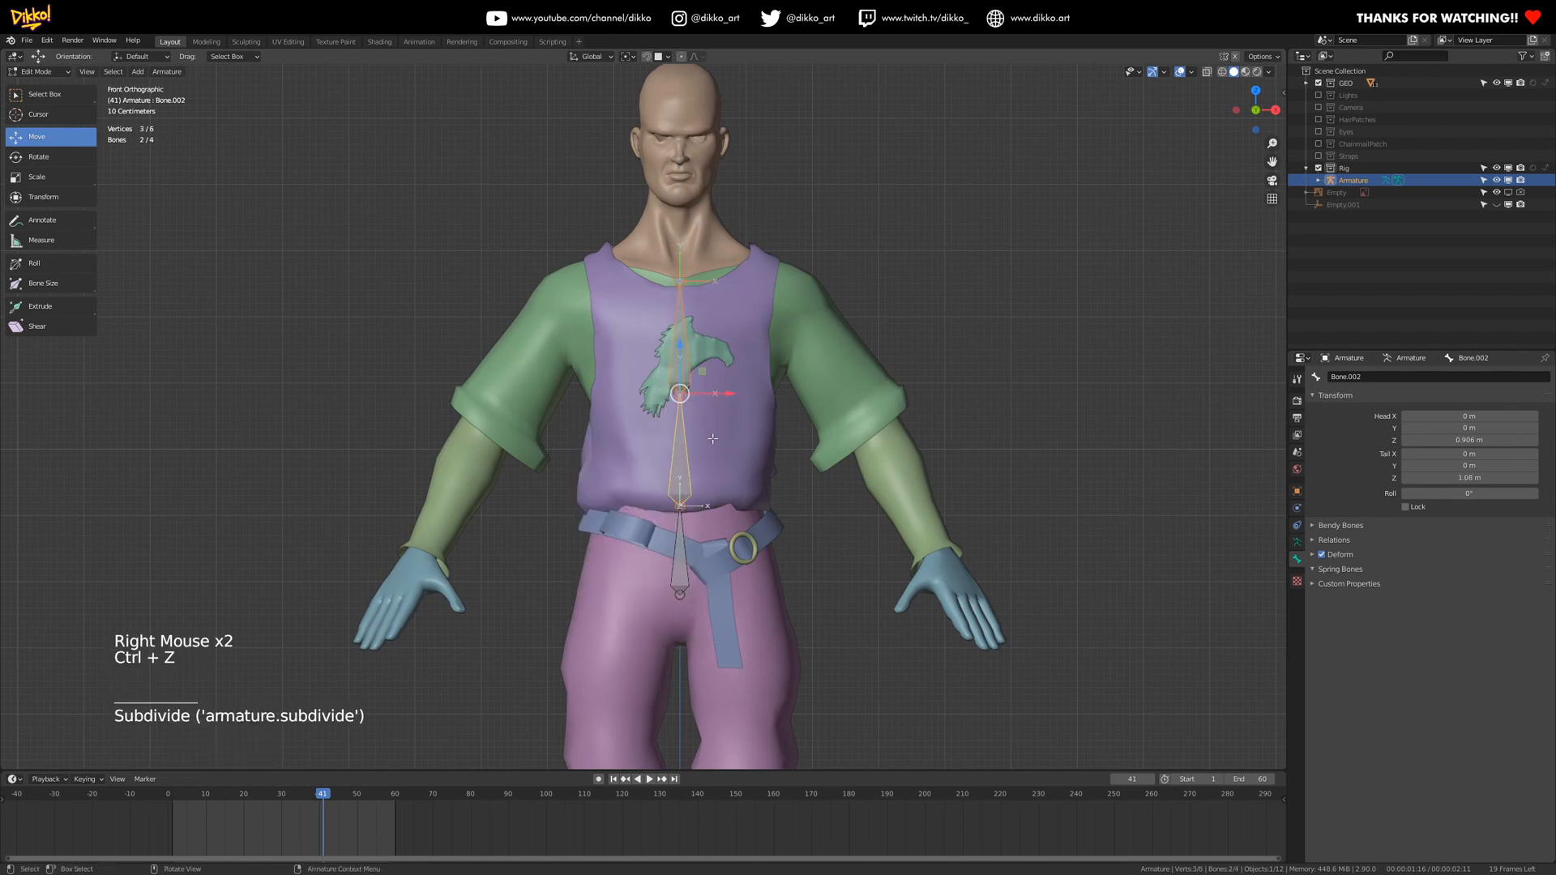
pyautogui.rightClick(679, 450)
pyautogui.rightClick(691, 459)
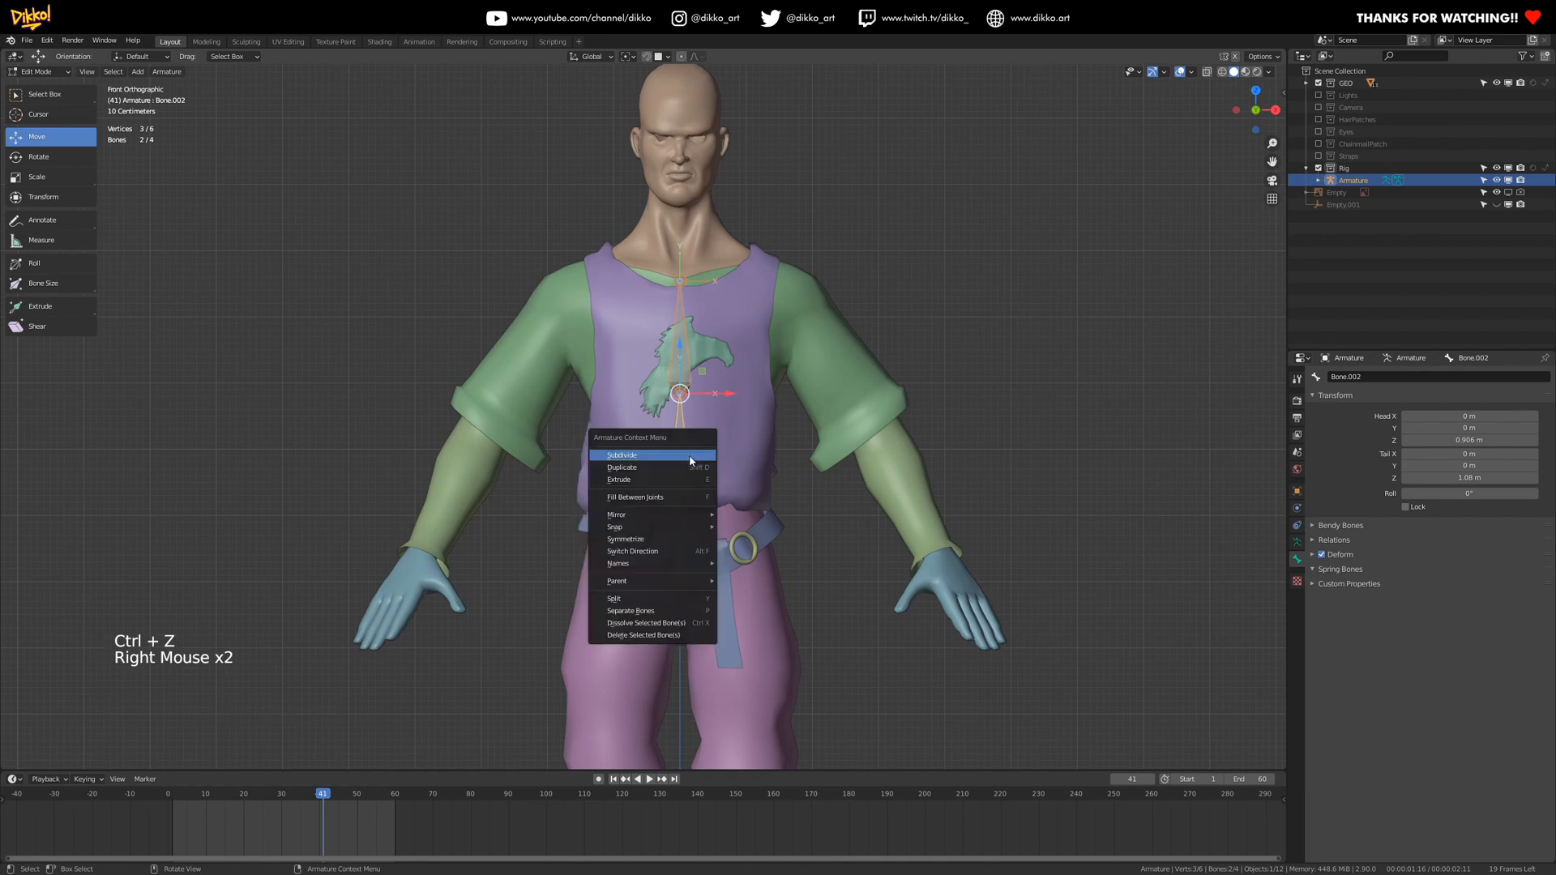
pyautogui.click(685, 458)
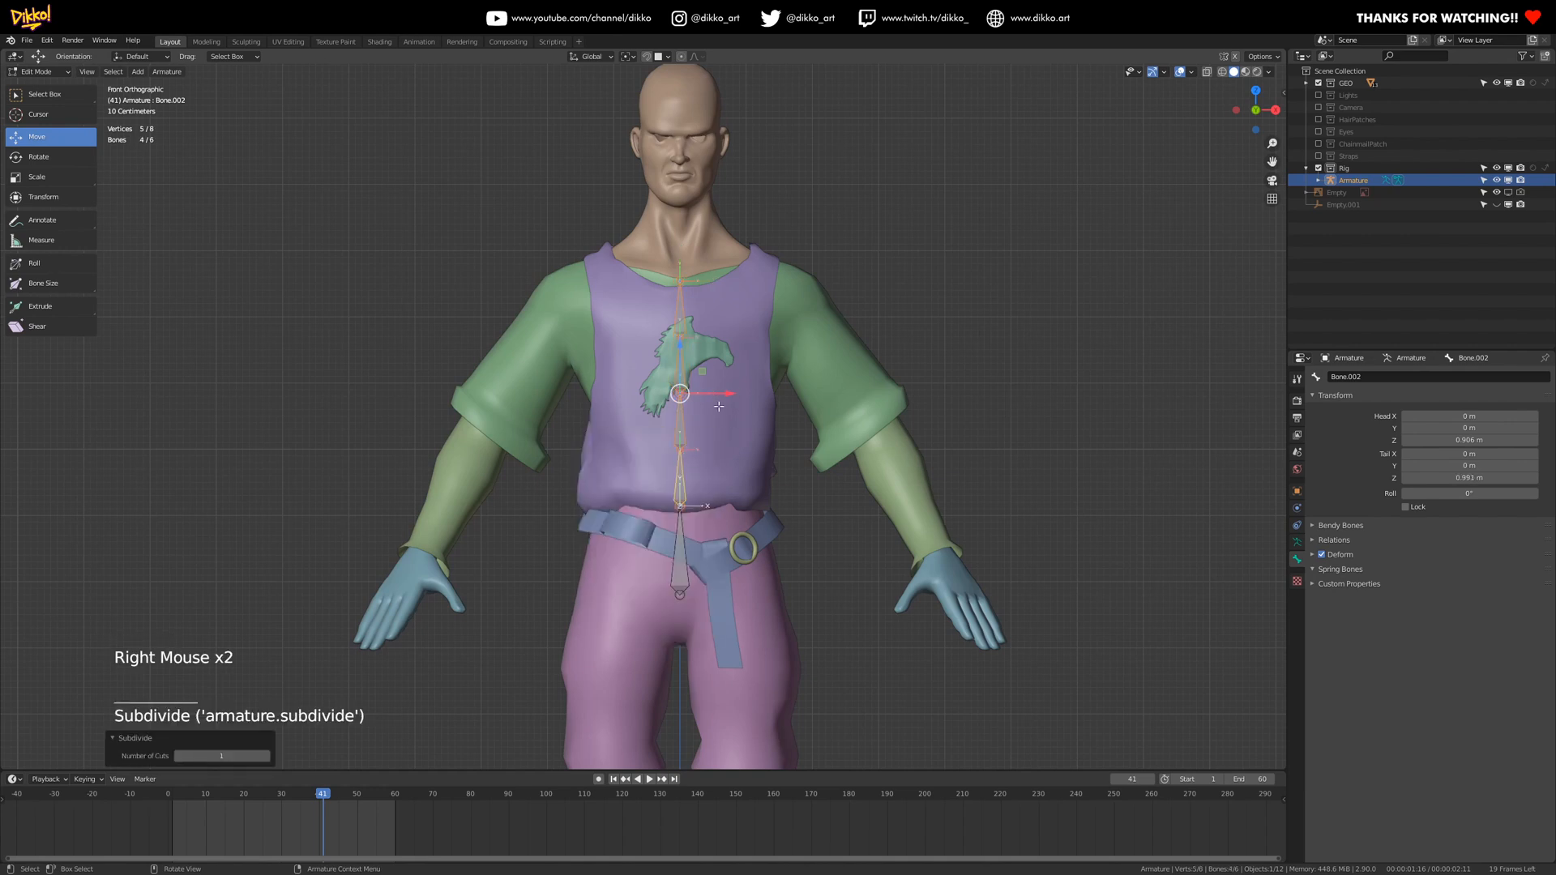
# - Lower the three joints between the four torso bones, bringing the lowest to a Z height of about 0.972 m
pyautogui.scroll(1, 699, 423)
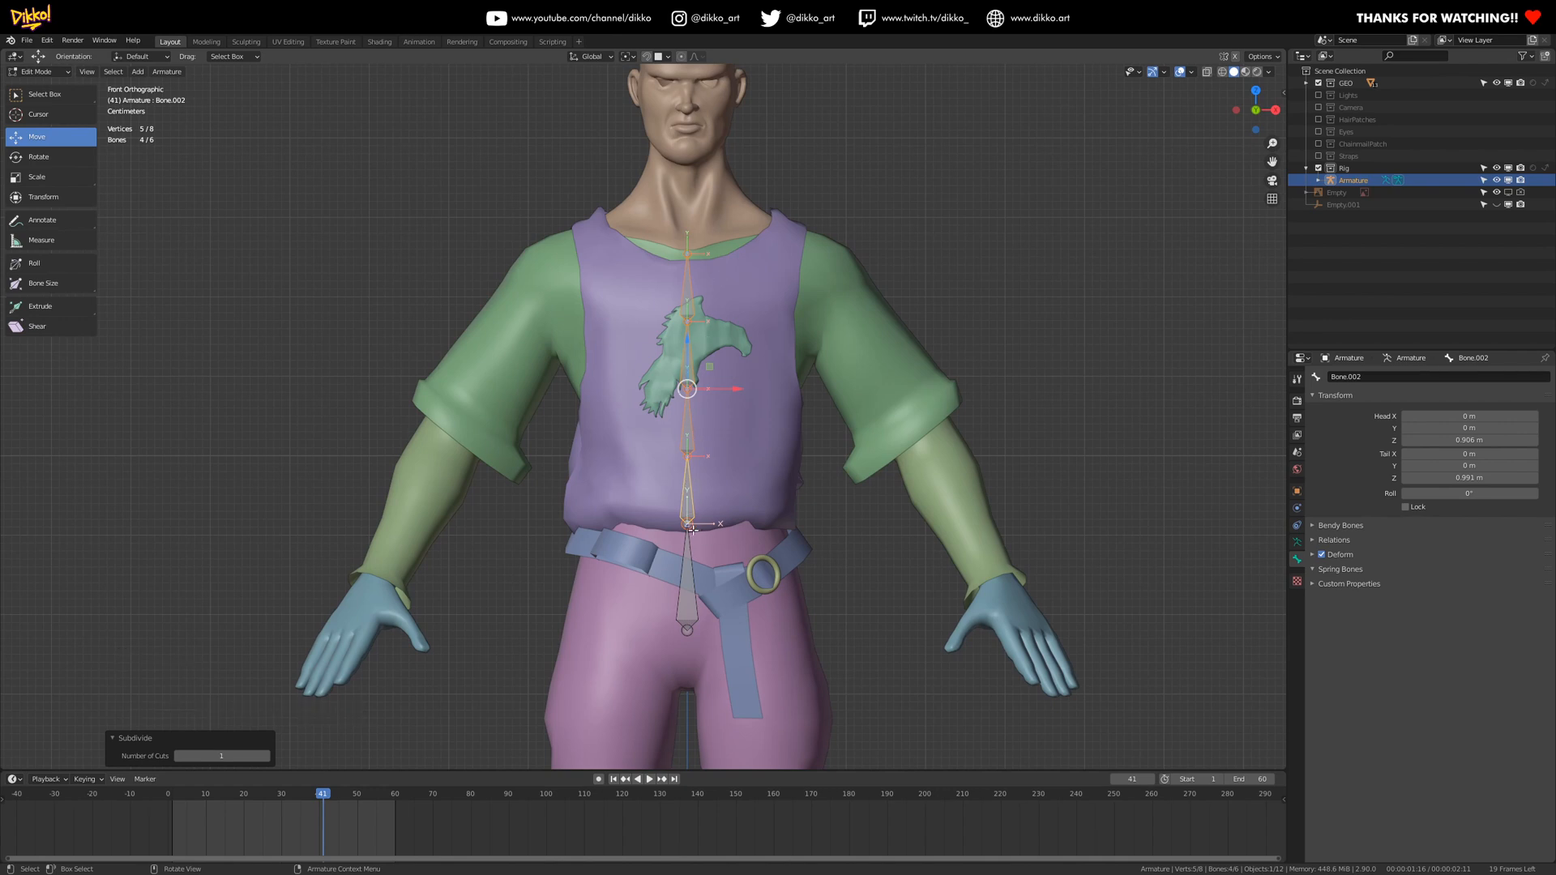
pyautogui.click(698, 316)
pyautogui.keyDown('shift'); pyautogui.click(689, 351); pyautogui.keyUp('shift')
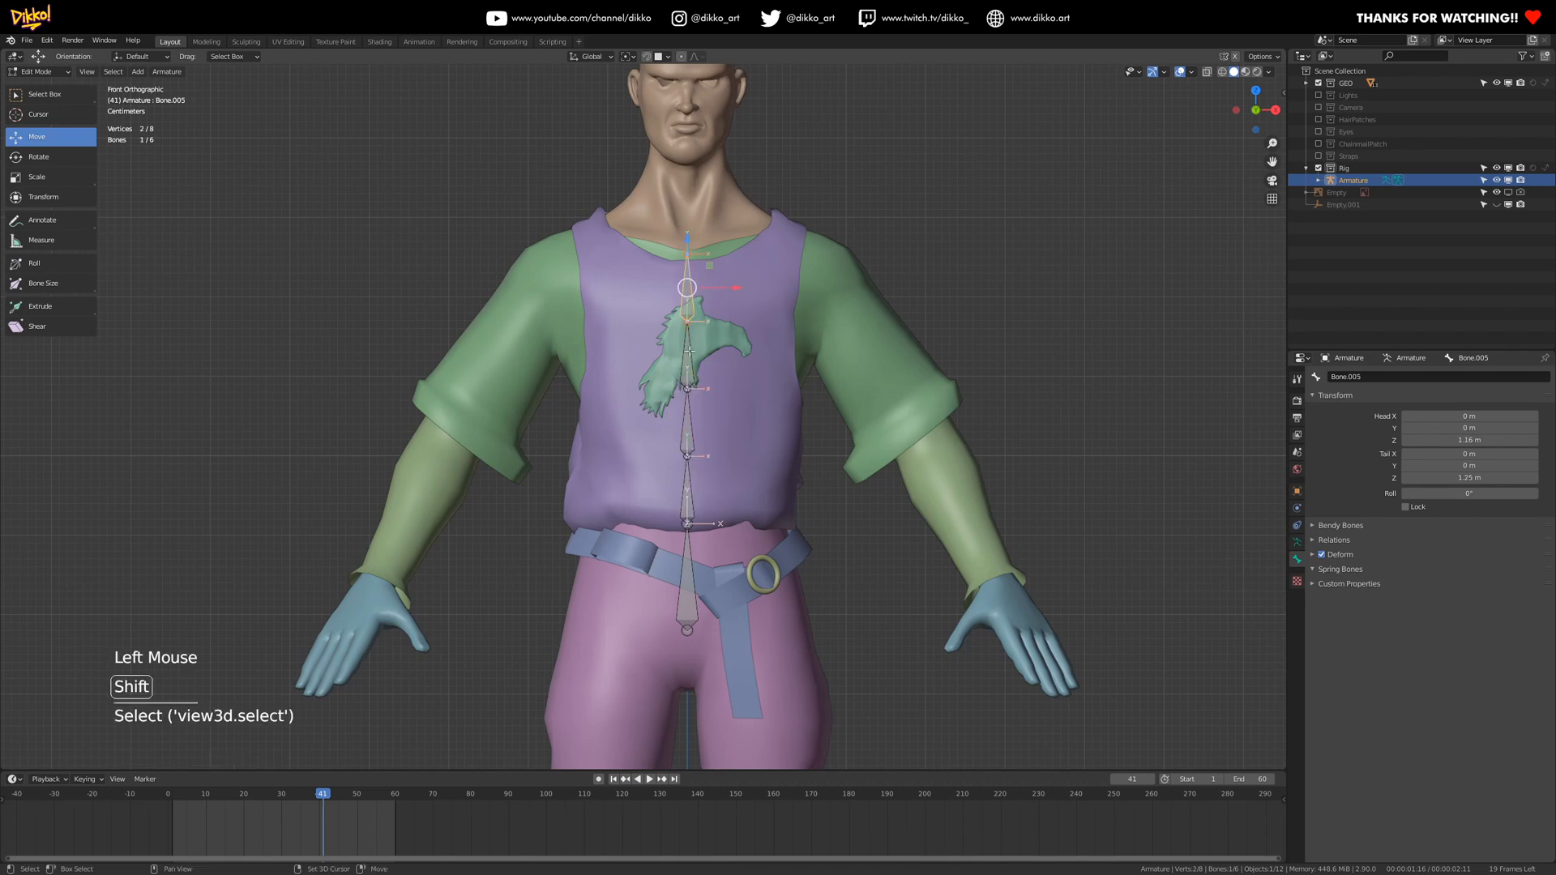
pyautogui.click(686, 357)
pyautogui.click(686, 356)
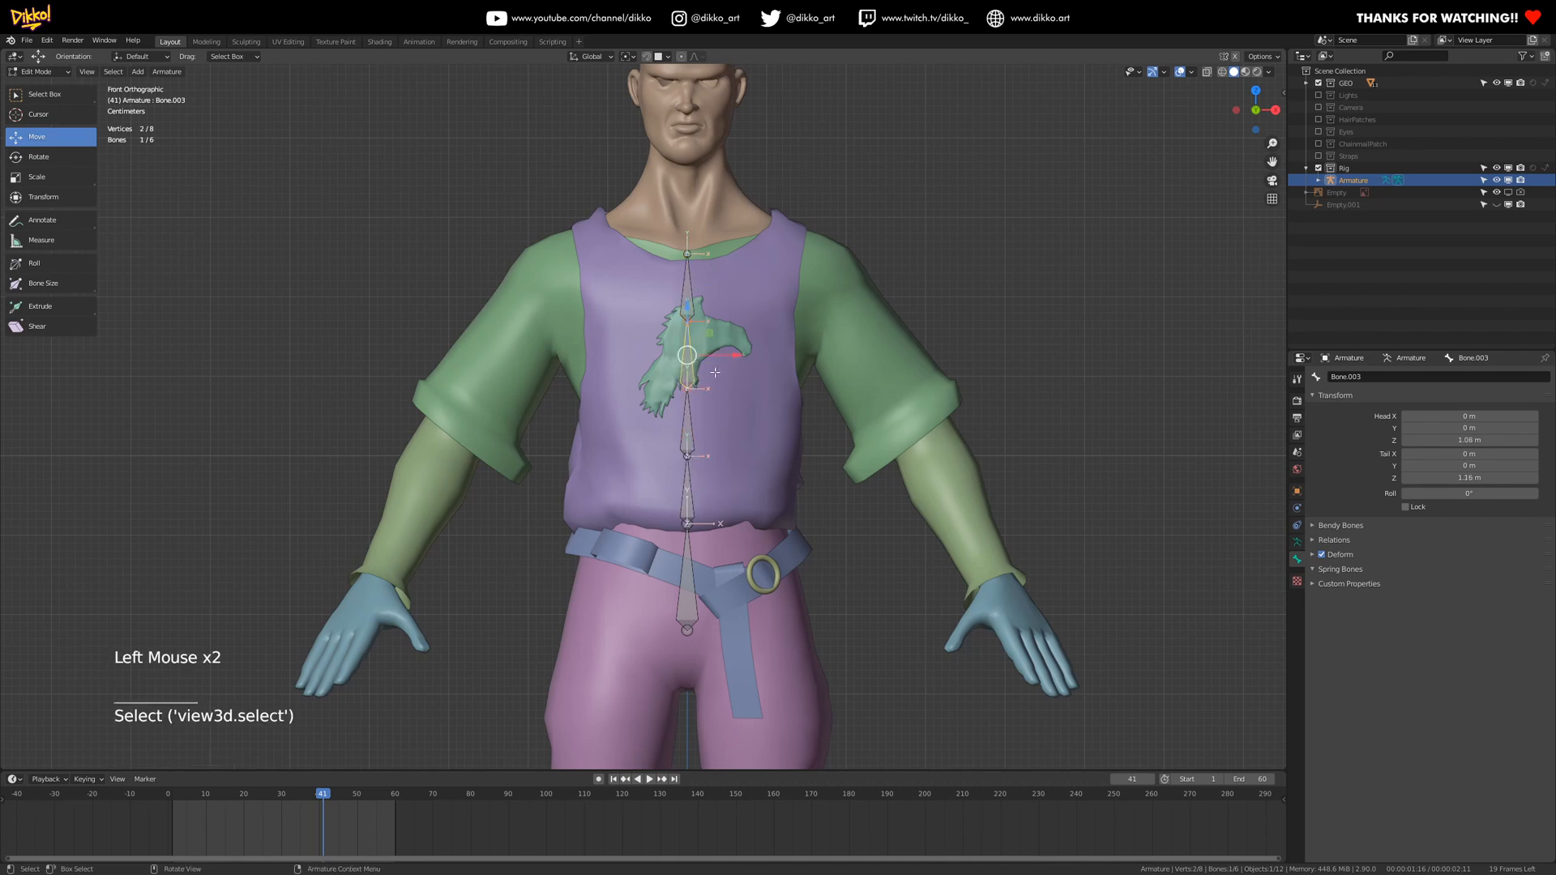
pyautogui.click(683, 327)
pyautogui.click(683, 326)
pyautogui.click(687, 389)
pyautogui.moveTo(687, 367); pyautogui.dragTo(688, 450)
pyautogui.click(687, 456)
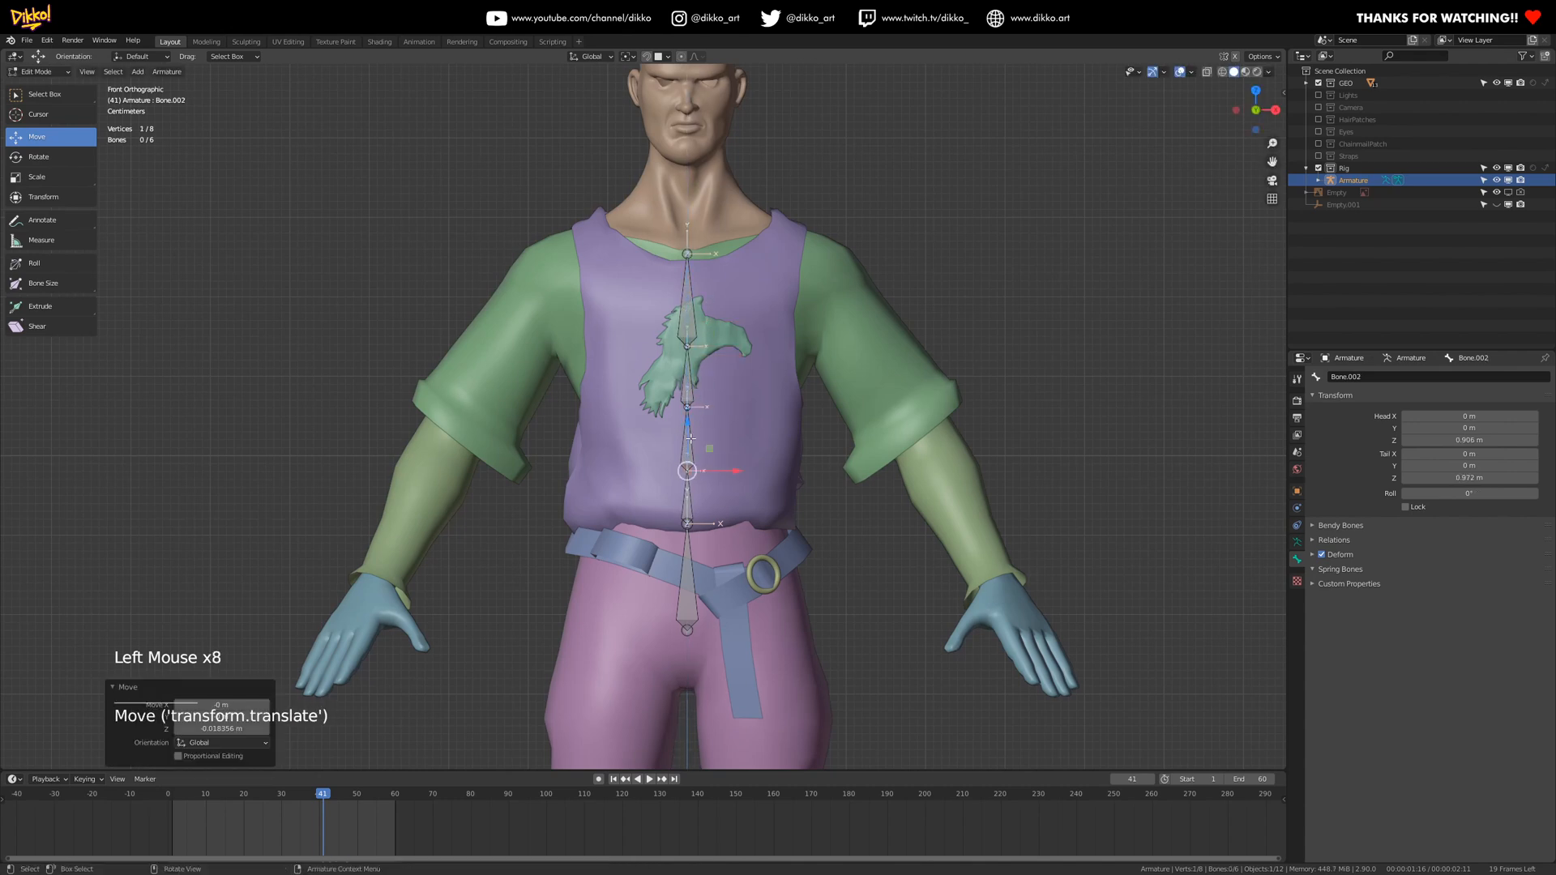
# - Lower the joint at the base of the uppermost torso bone to a Z height of about 1.08 m
pyautogui.scroll(1, 685, 381)
pyautogui.click(679, 336)
pyautogui.scroll(1, 679, 336)
pyautogui.click(705, 314)
pyautogui.moveTo(706, 277); pyautogui.dragTo(703, 327)
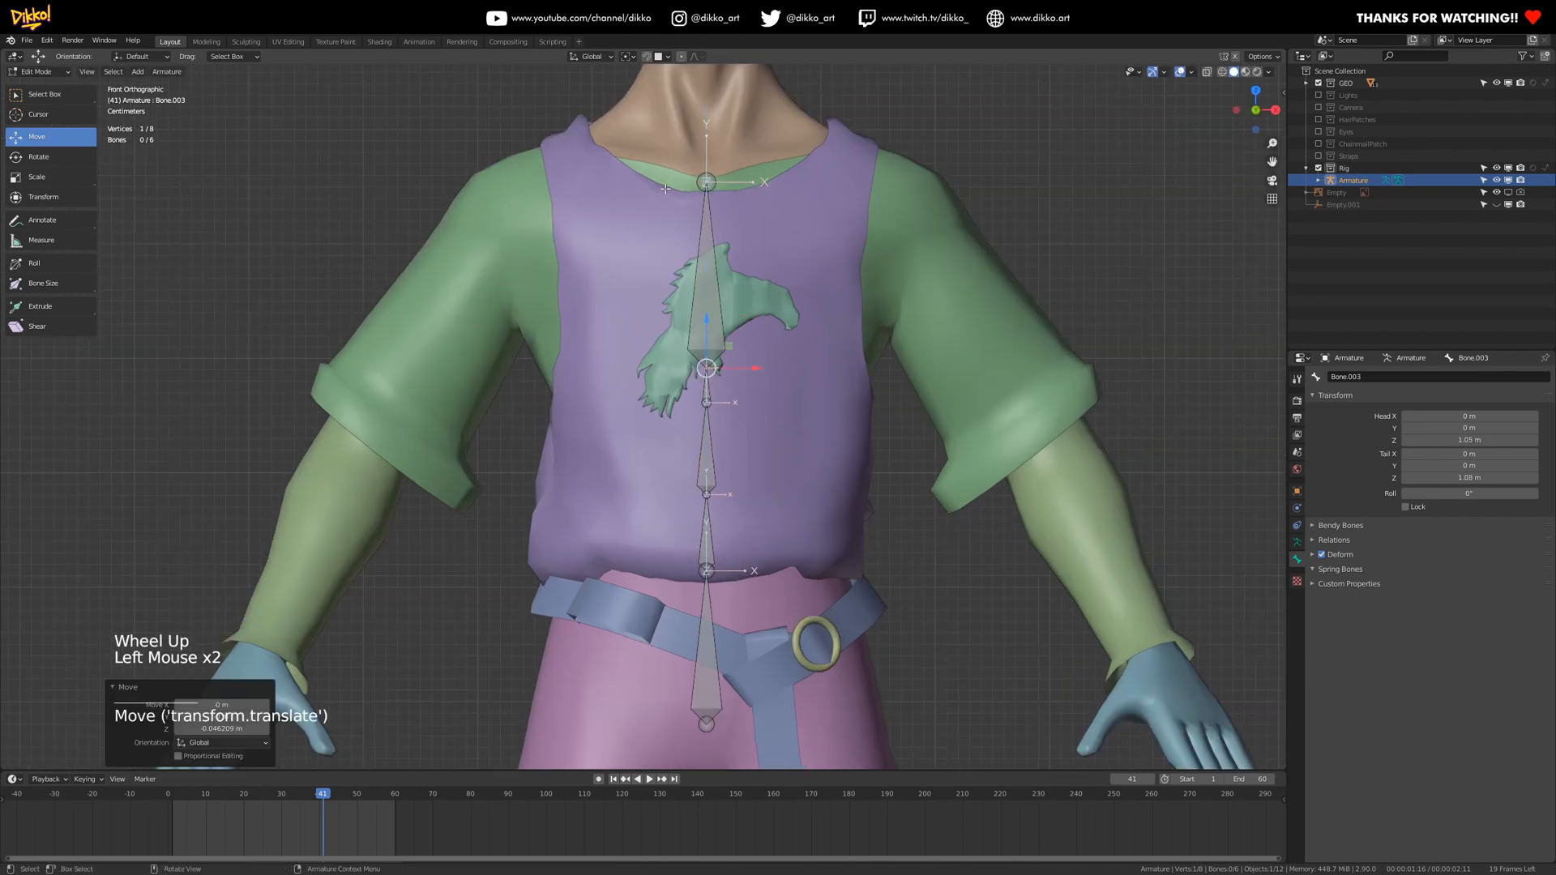
# - Lower the two remaining spine joints and bring the hip bone's tail down to about 0.884 m in Z
pyautogui.click(718, 409)
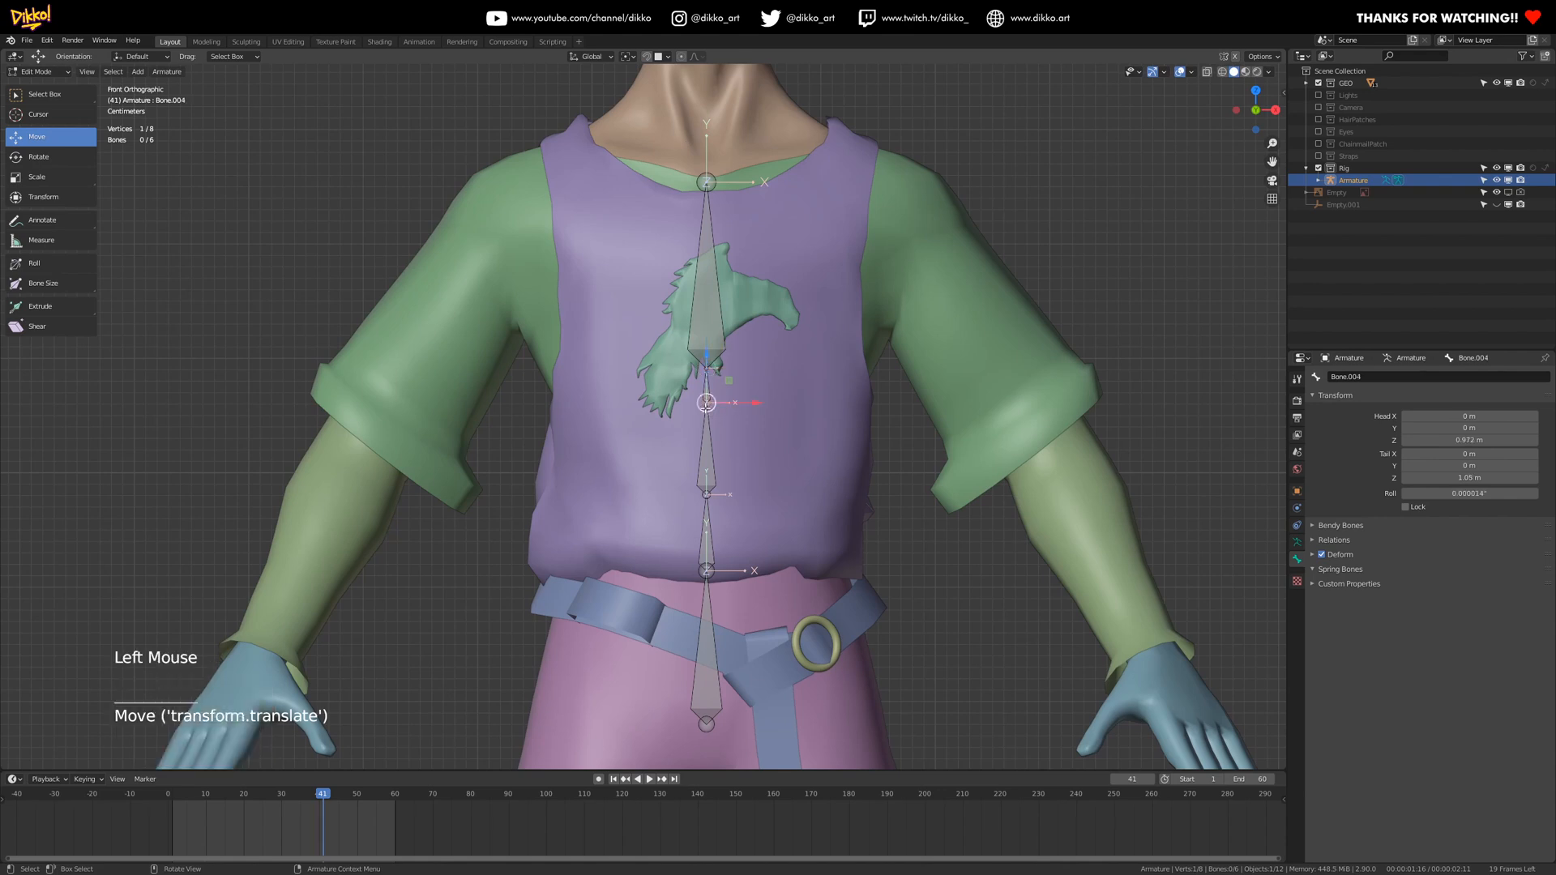
pyautogui.moveTo(717, 409); pyautogui.dragTo(706, 522)
pyautogui.click(709, 499)
pyautogui.click(706, 498)
pyautogui.click(710, 571)
pyautogui.click(710, 541)
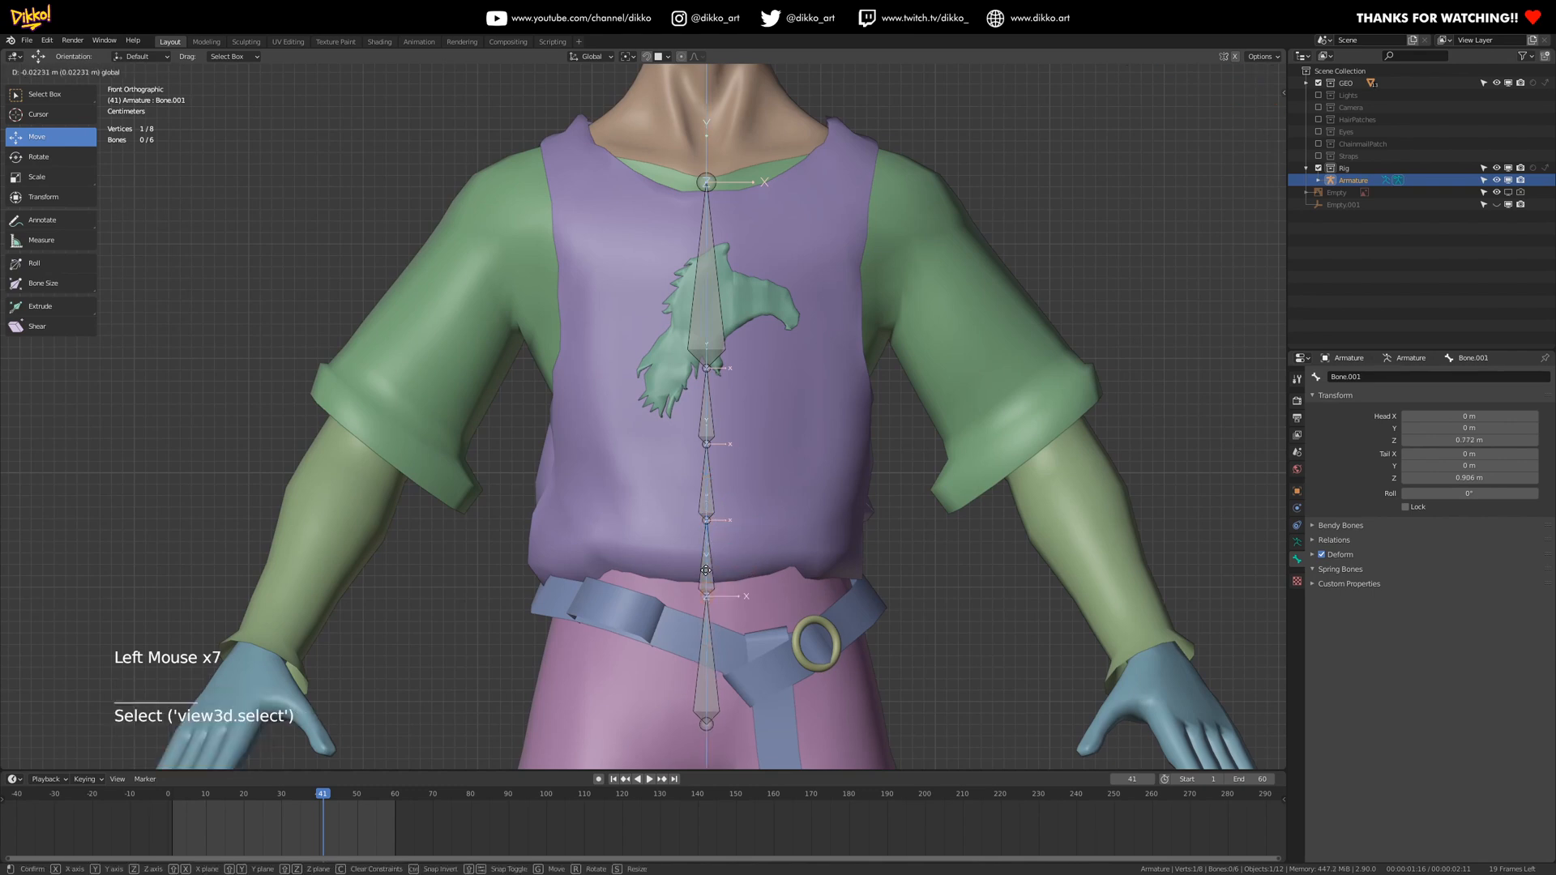
# - Lower the hip bone's tail to about 0.857 m and the spine joint above it to about 0.935 m in Z
pyautogui.scroll(-2, 712, 554)
pyautogui.scroll(-1, 711, 554)
pyautogui.scroll(1, 703, 521)
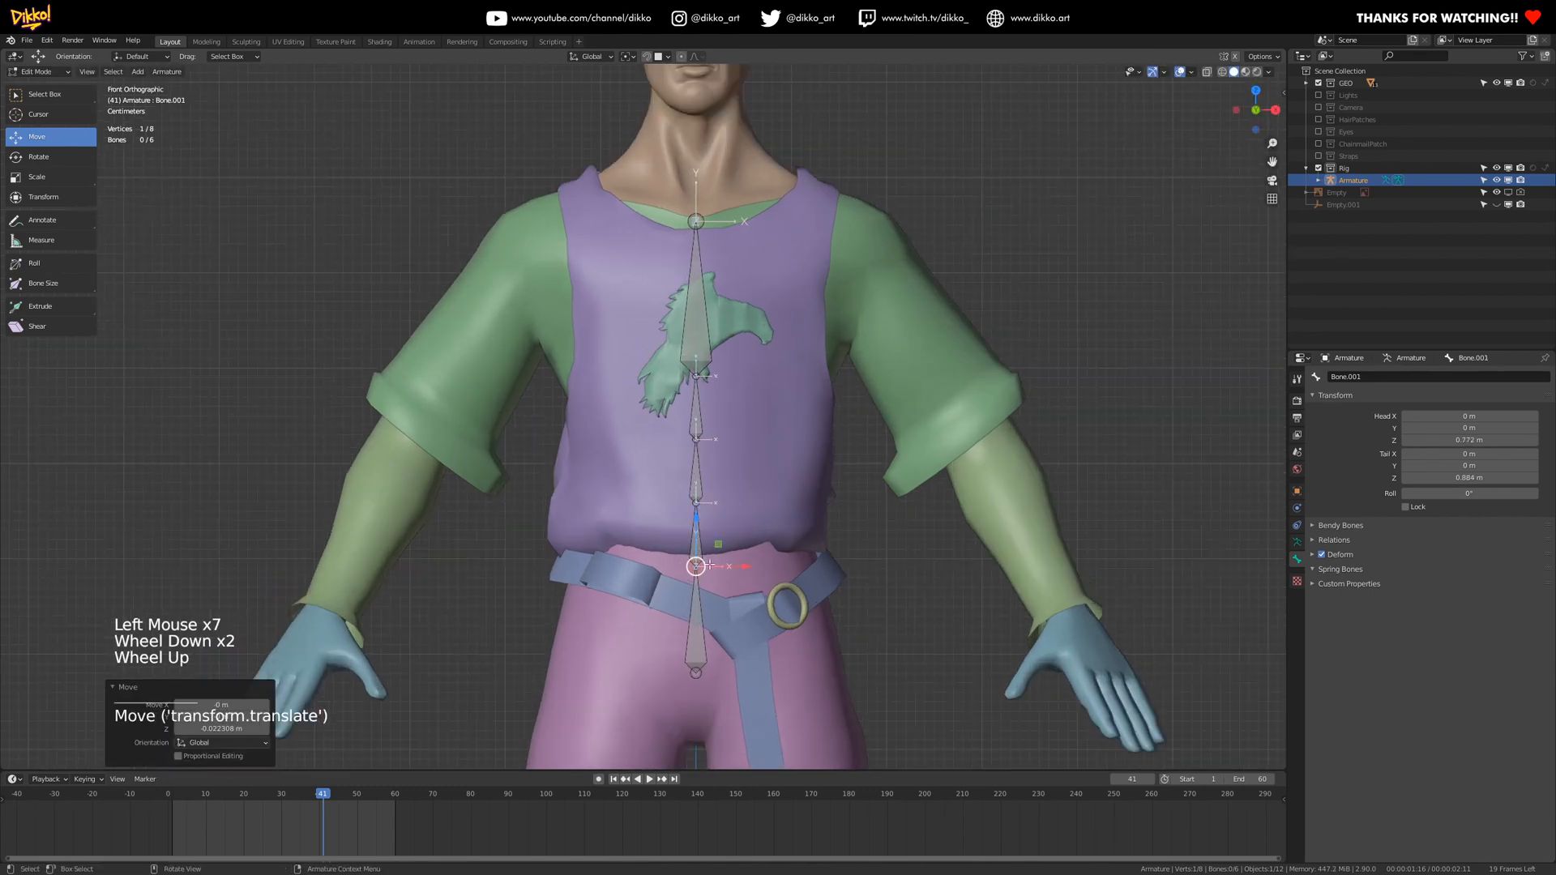
pyautogui.keyDown('shift'); pyautogui.moveTo(702, 521); pyautogui.dragTo(712, 432, button='middle'); pyautogui.keyUp('shift')
pyautogui.moveTo(679, 447); pyautogui.dragTo(680, 388)
pyautogui.click(682, 415)
pyautogui.click(681, 415)
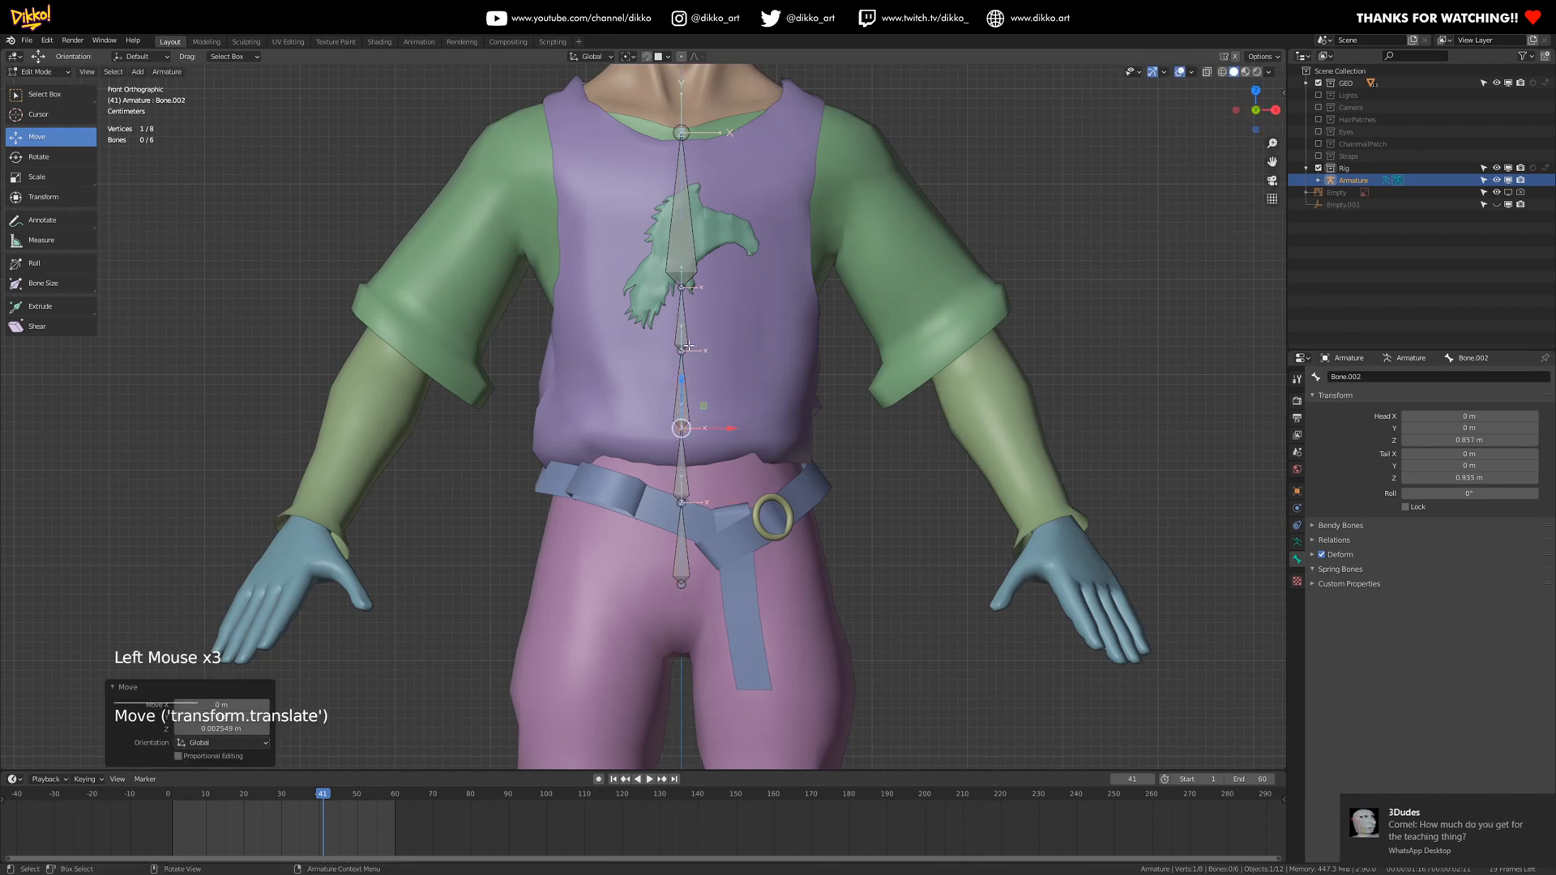
# - Lower the middle spine joint to about 1.01 m in Z and fine-tune the joints below it for even spacing
pyautogui.click(684, 349)
pyautogui.click(683, 348)
pyautogui.moveTo(680, 326); pyautogui.dragTo(678, 335)
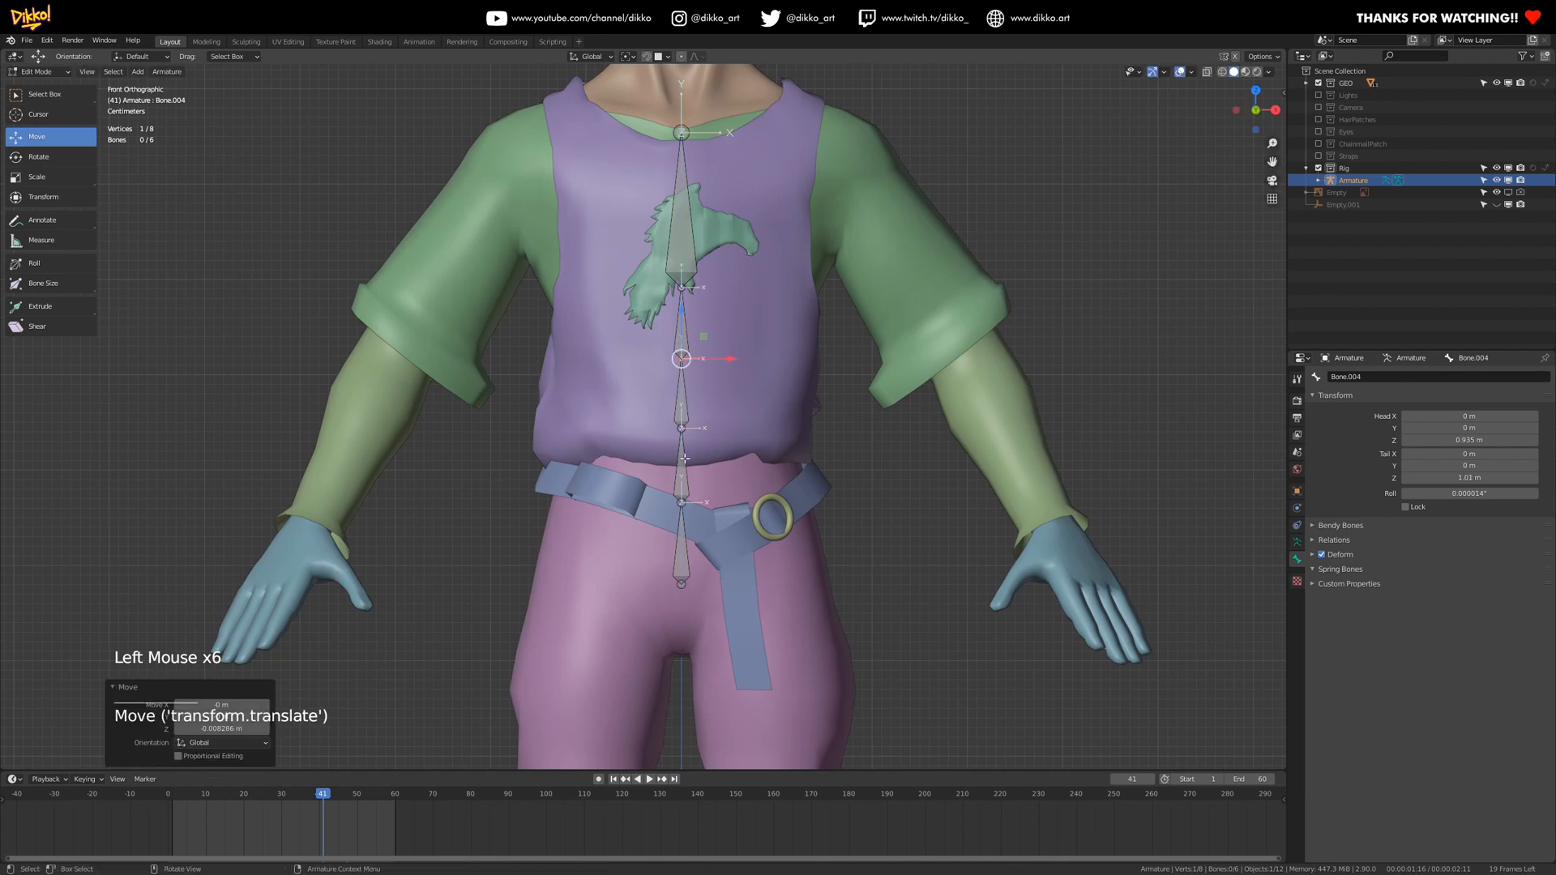
pyautogui.click(682, 428)
pyautogui.moveTo(681, 427); pyautogui.dragTo(679, 474)
pyautogui.click(682, 502)
pyautogui.click(683, 436)
# - Lengthen the chest bone by lowering its base joint slightly and raising its tail to the base of the neck
pyautogui.click(680, 547)
pyautogui.click(682, 472)
pyautogui.click(682, 397)
pyautogui.click(681, 324)
pyautogui.scroll(-1, 747, 490)
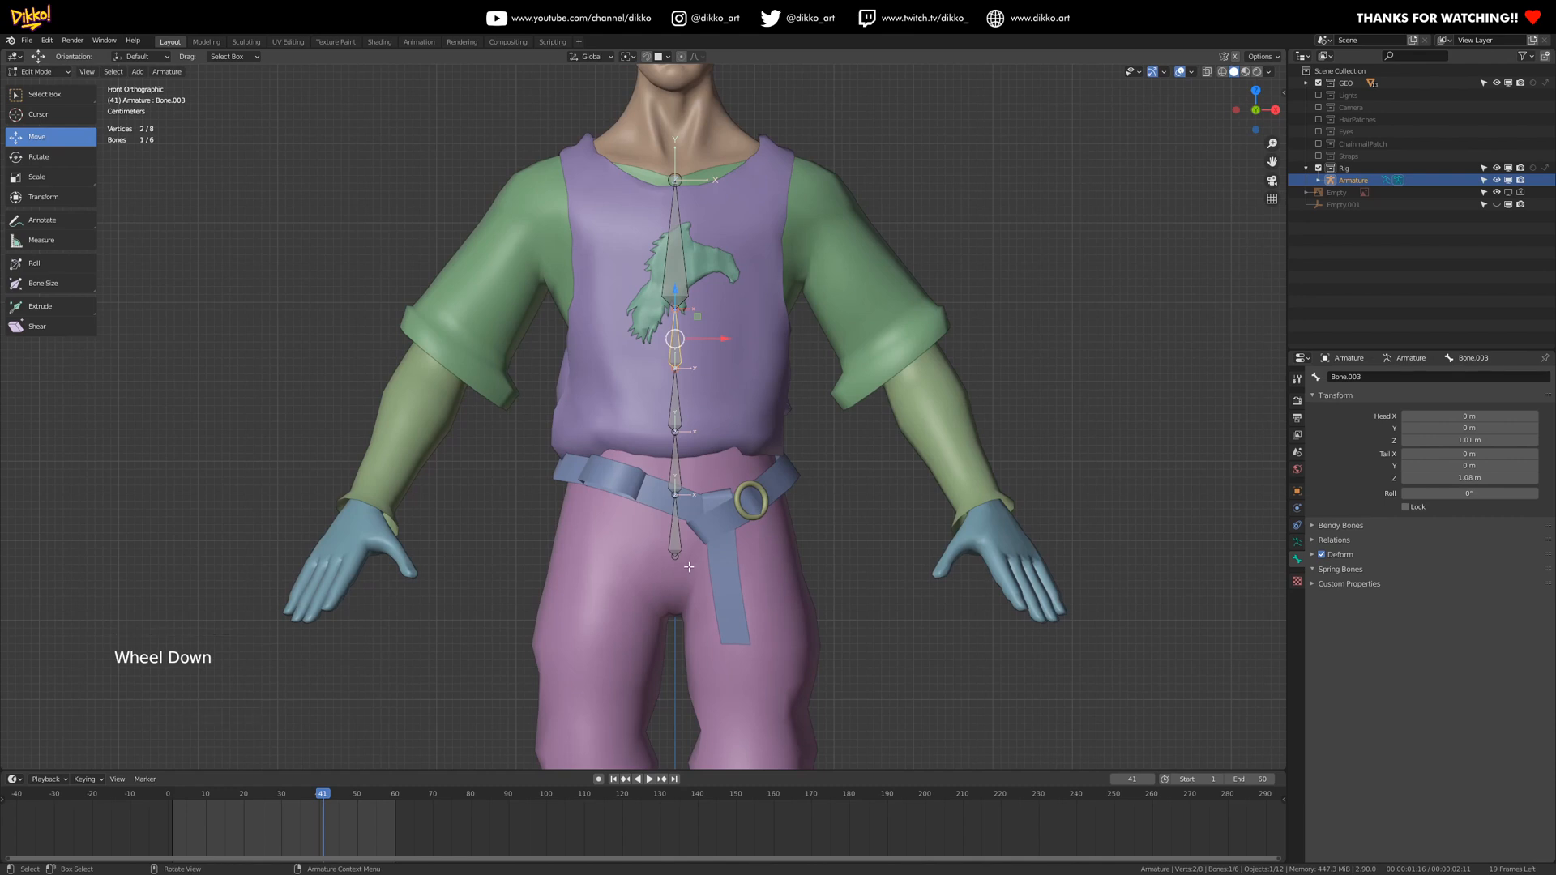
pyautogui.click(668, 260)
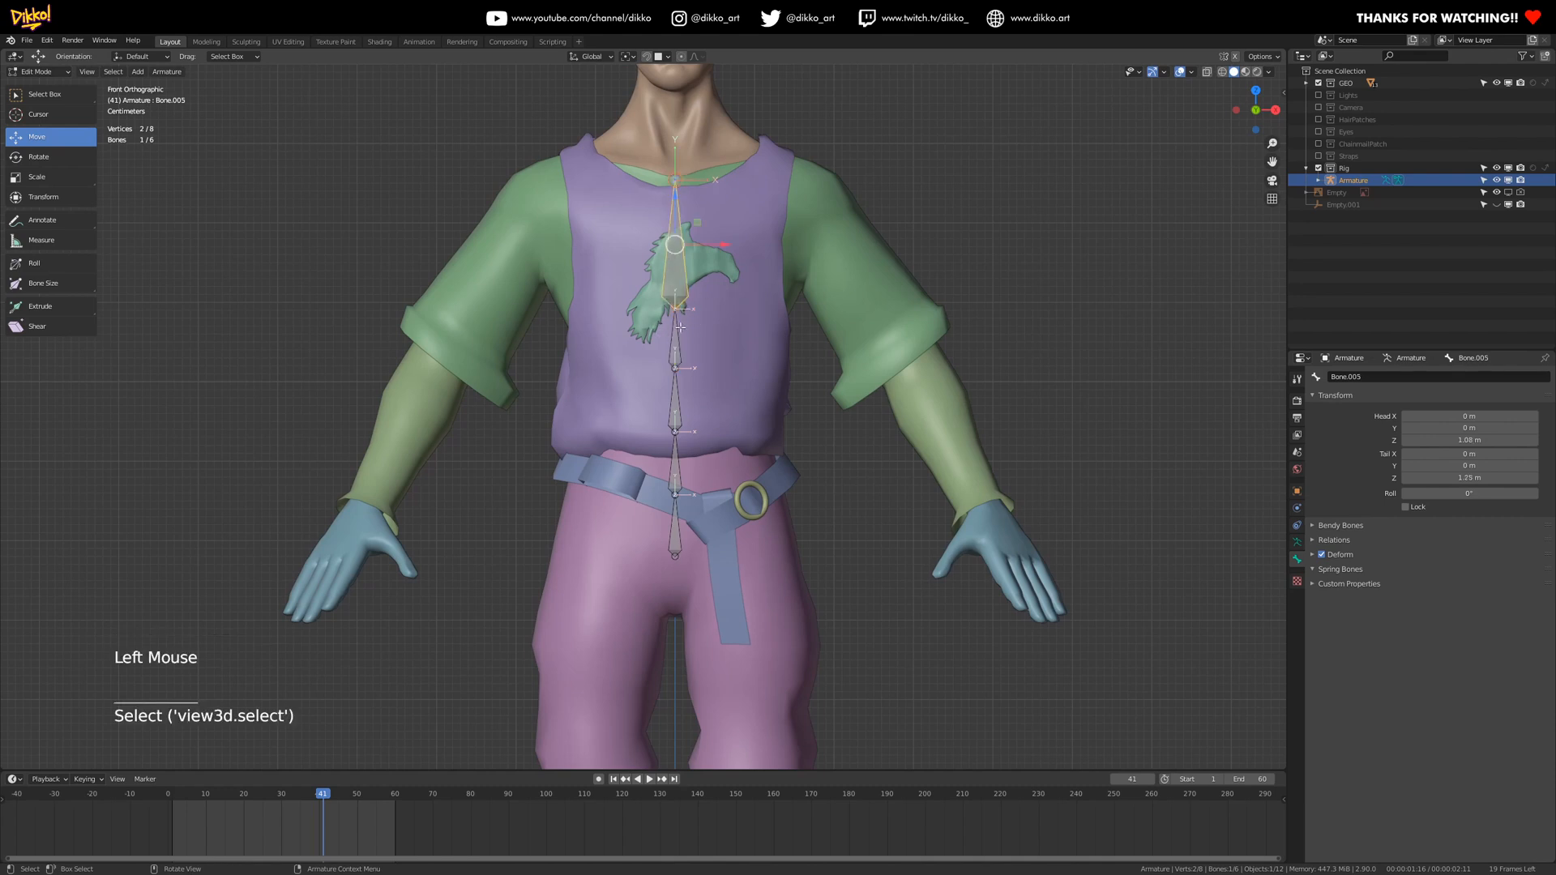
pyautogui.moveTo(677, 310); pyautogui.dragTo(676, 328)
pyautogui.click(676, 179)
pyautogui.moveTo(676, 179); pyautogui.dragTo(676, 170)
# - Lower the lower spine joints again and move the hip bone's tail to about 0.841 m in Z
pyautogui.click(678, 371)
pyautogui.moveTo(677, 351); pyautogui.dragTo(672, 482)
pyautogui.click(676, 432)
pyautogui.click(676, 496)
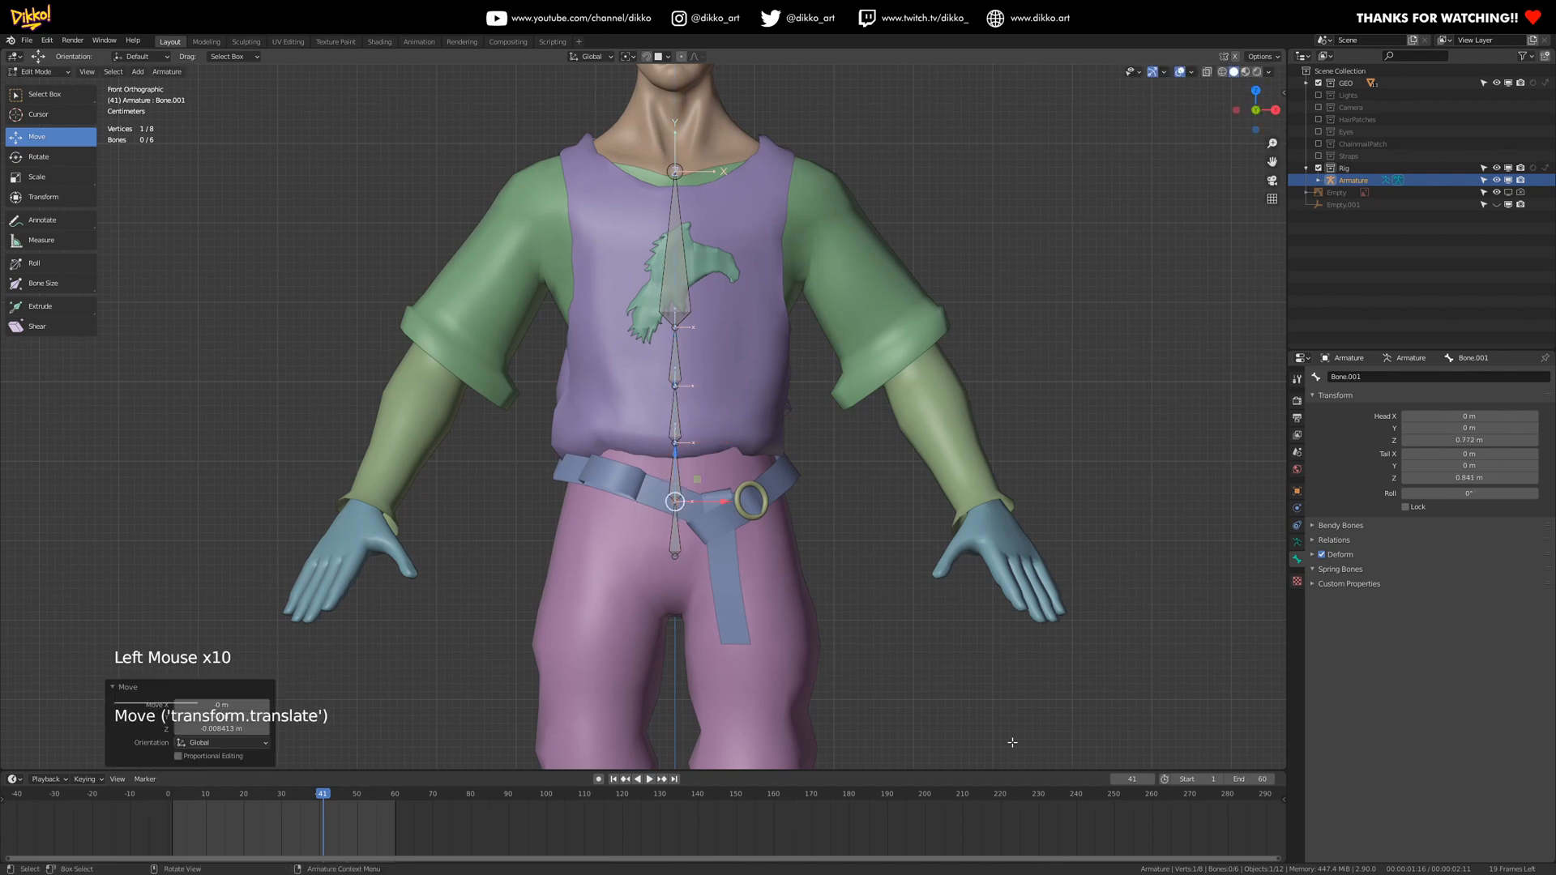
# - Raise the spine joint just above the belt slightly and return the armature to Object Mode
pyautogui.click(679, 414)
pyautogui.click(676, 442)
pyautogui.moveTo(680, 408); pyautogui.dragTo(680, 404)
pyautogui.click(175, 234)
pyautogui.press('Tab')
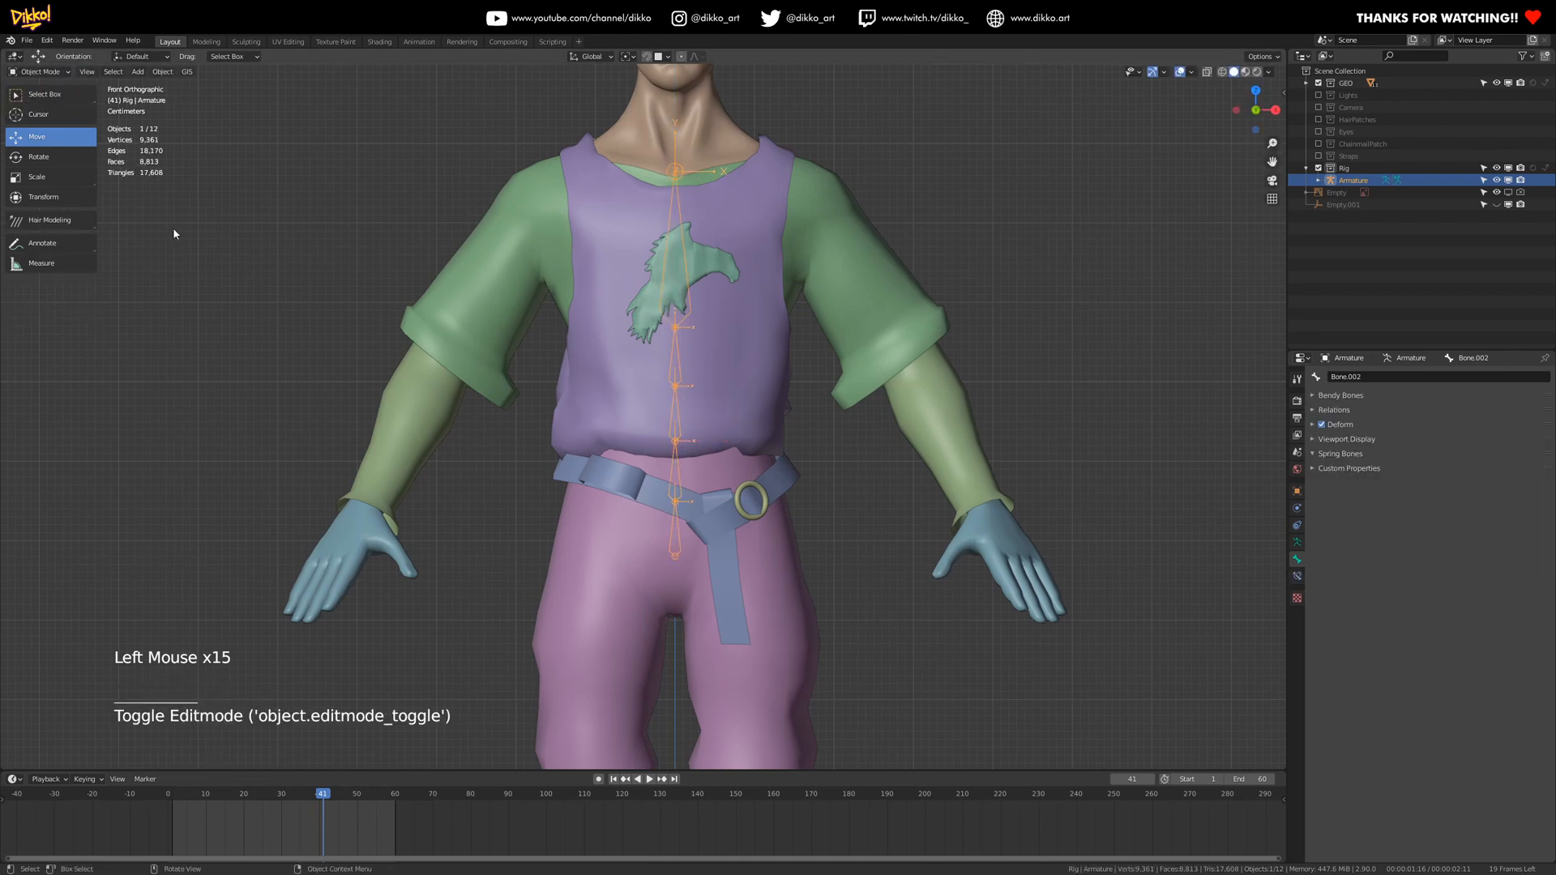
# - Hide the belt and its buckle from the viewport
pyautogui.click(597, 476)
pyautogui.keyDown('shift'); pyautogui.click(749, 515); pyautogui.keyUp('shift')
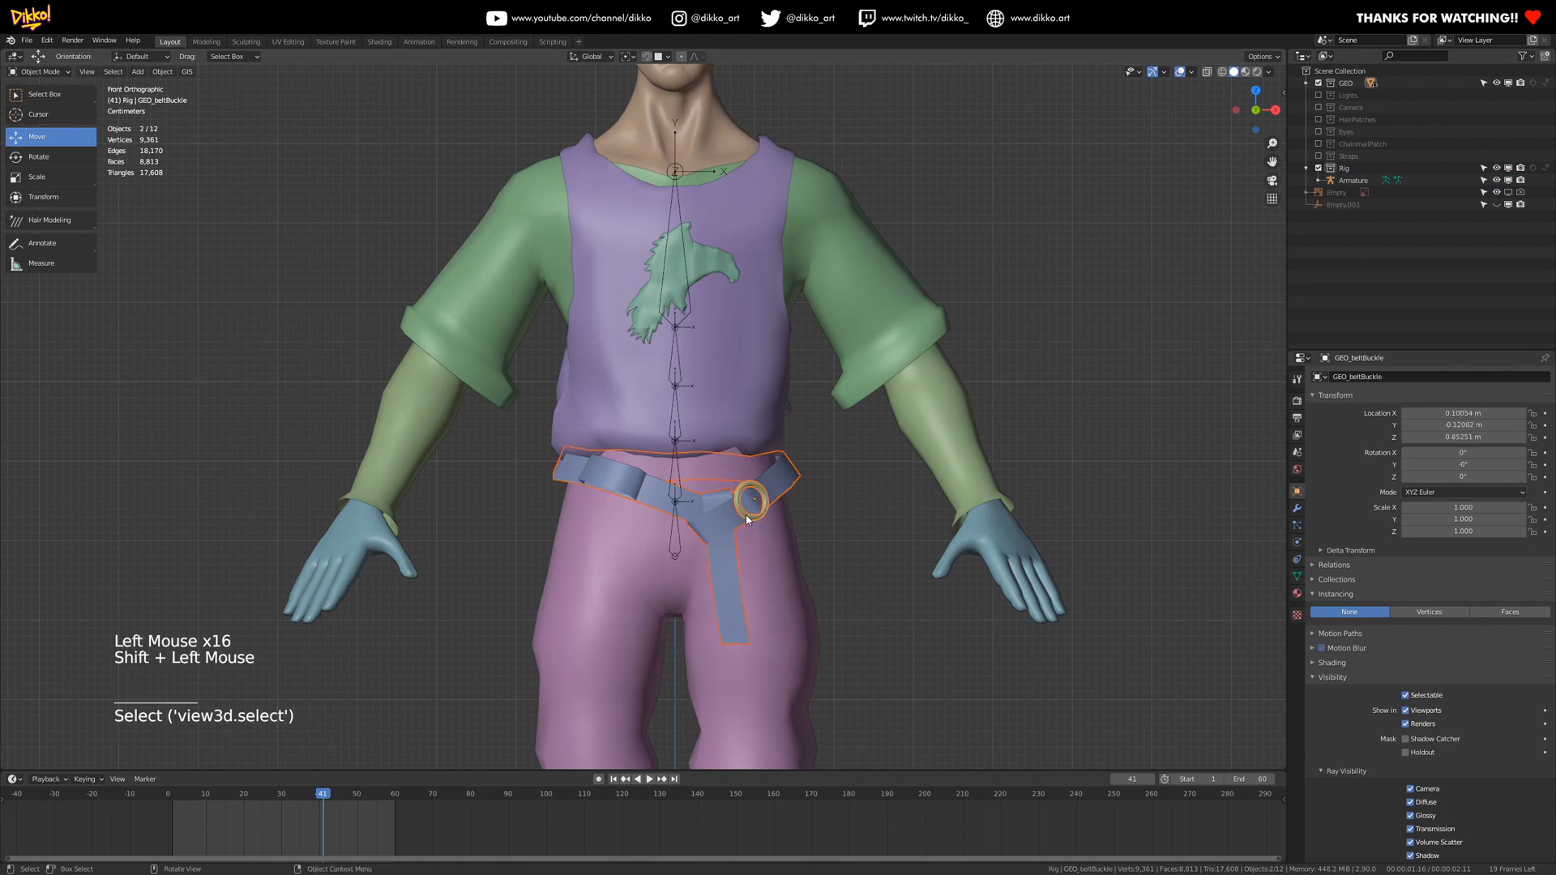
pyautogui.press('h')
# - In the armature's Edit Mode, extrude a neck bone straight up from the chest bone's tip to about 1.42 m in Z
pyautogui.click(710, 290)
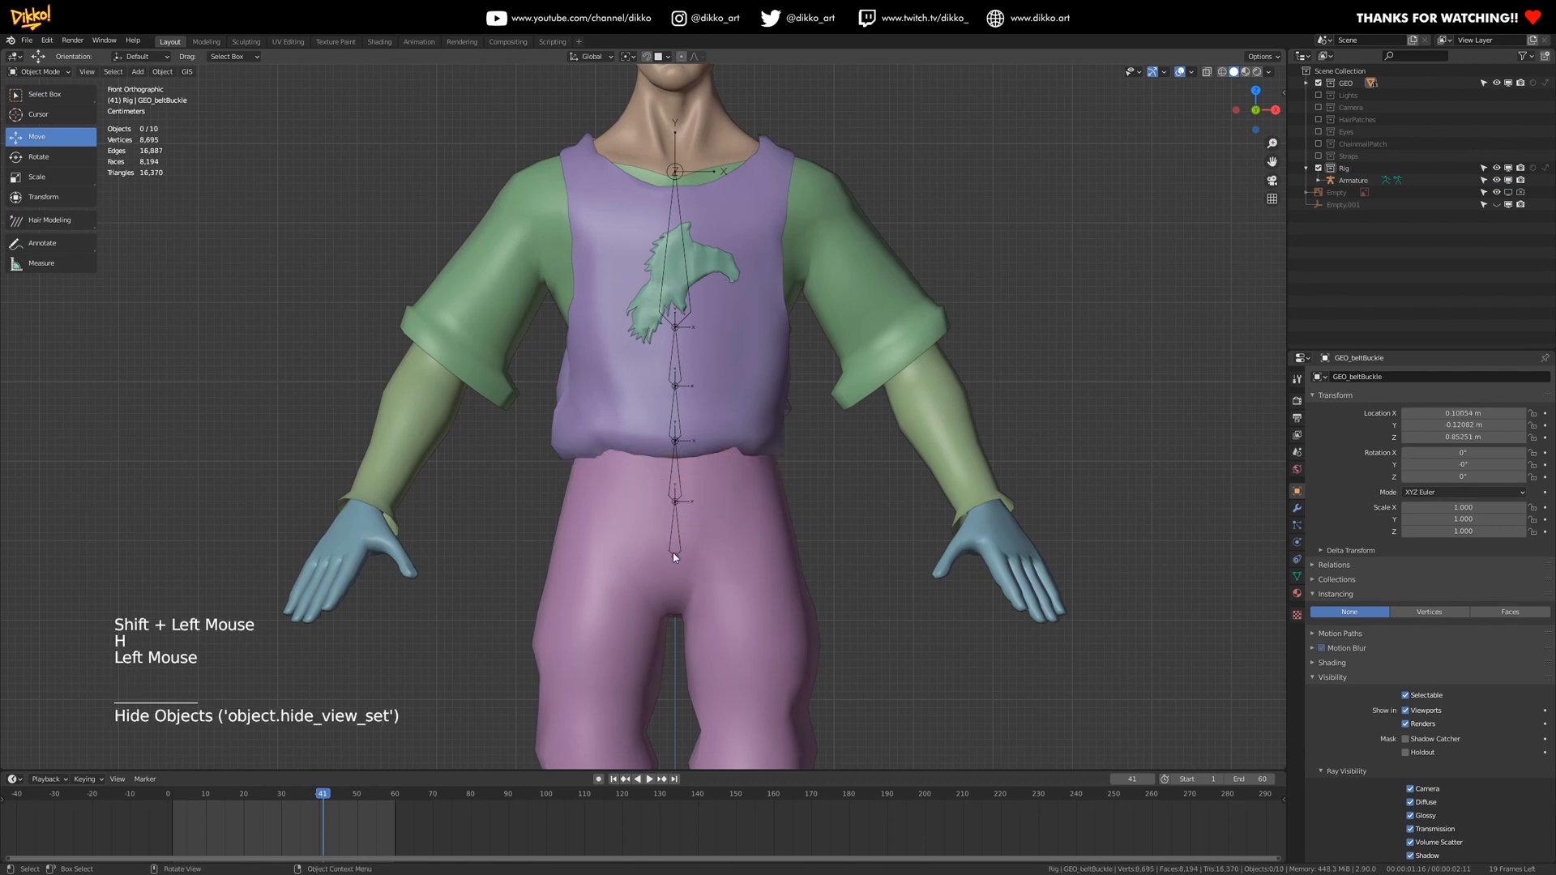
pyautogui.keyDown('shift'); pyautogui.moveTo(710, 290); pyautogui.dragTo(691, 417, button='middle'); pyautogui.keyUp('shift')
pyautogui.press('Tab')
pyautogui.click(661, 286)
pyautogui.keyDown('shift'); pyautogui.moveTo(682, 274); pyautogui.dragTo(675, 321, button='middle'); pyautogui.keyUp('shift')
pyautogui.press('e')
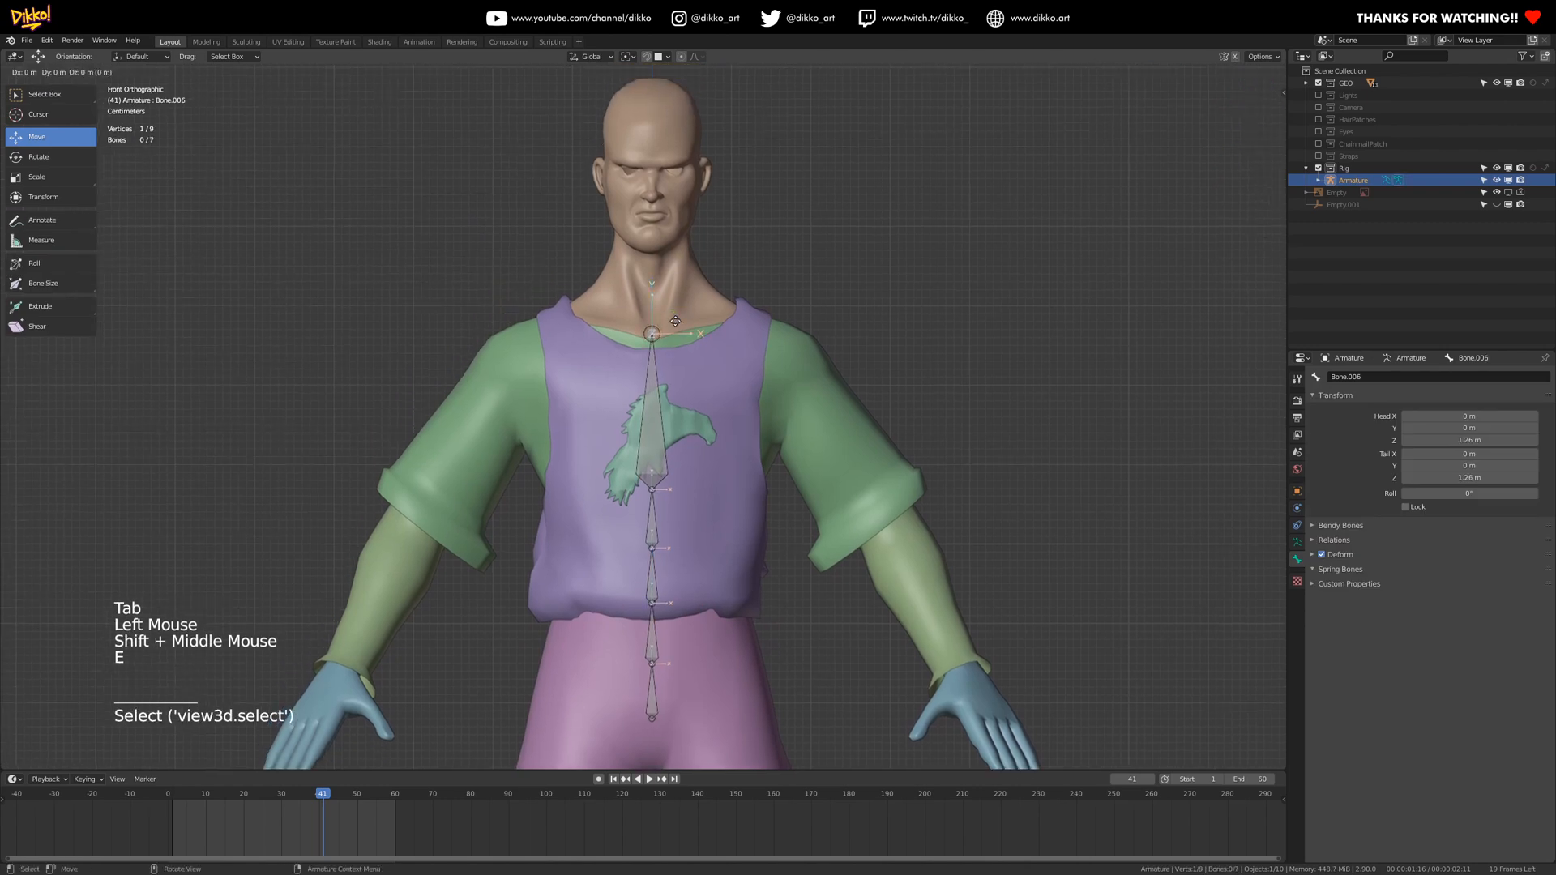
pyautogui.click(683, 223)
pyautogui.press('KP_3')
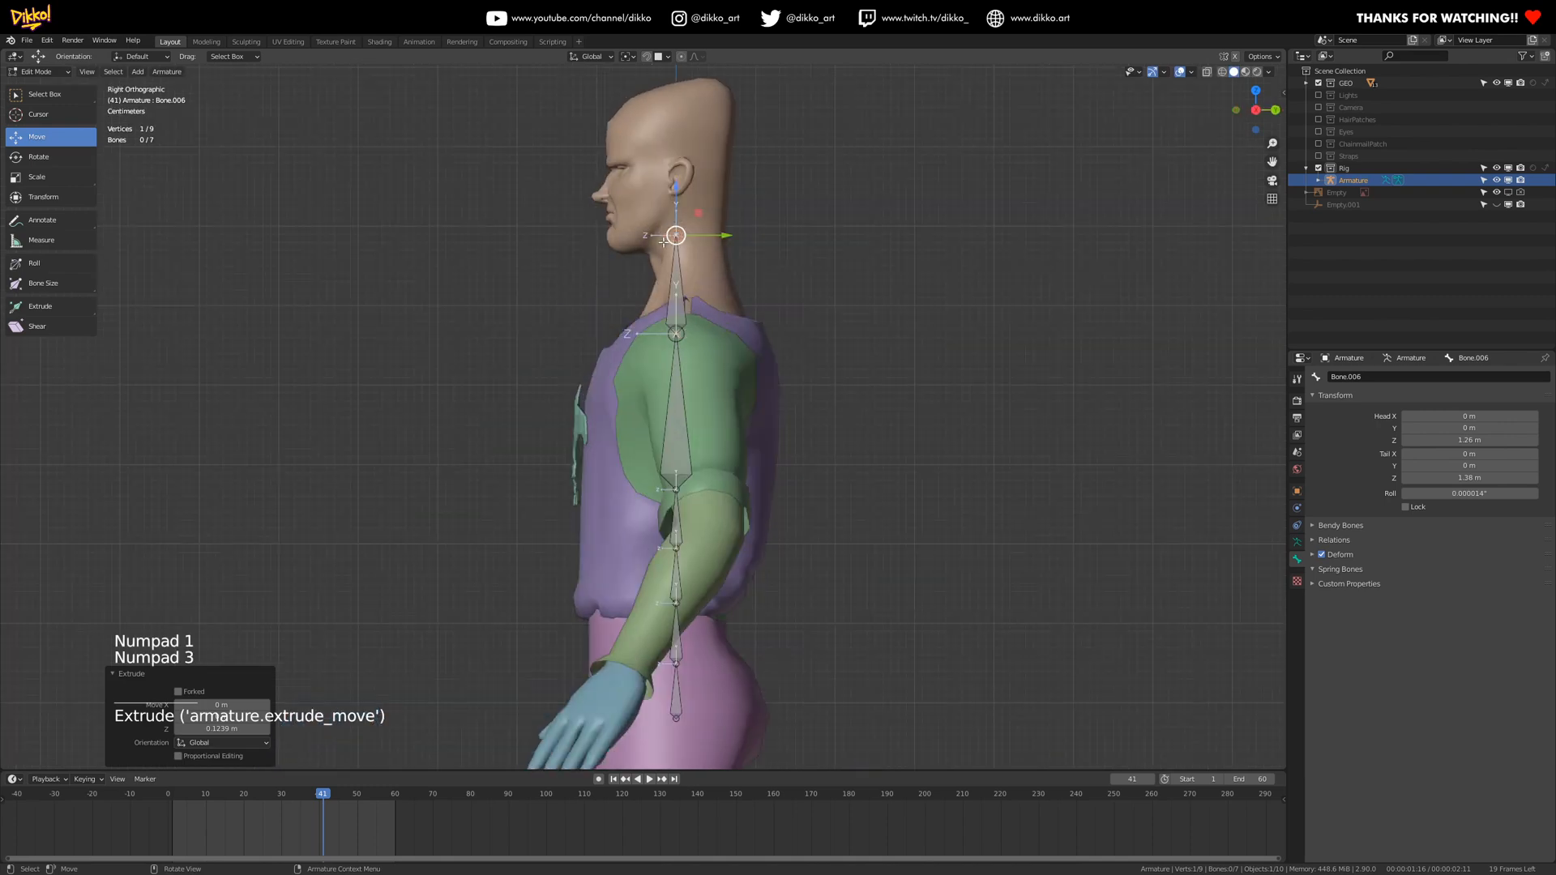
pyautogui.moveTo(694, 185); pyautogui.dragTo(674, 151)
pyautogui.keyDown('shift'); pyautogui.moveTo(664, 202); pyautogui.dragTo(689, 333, button='middle'); pyautogui.keyUp('shift')
pyautogui.moveTo(704, 282); pyautogui.dragTo(711, 301)
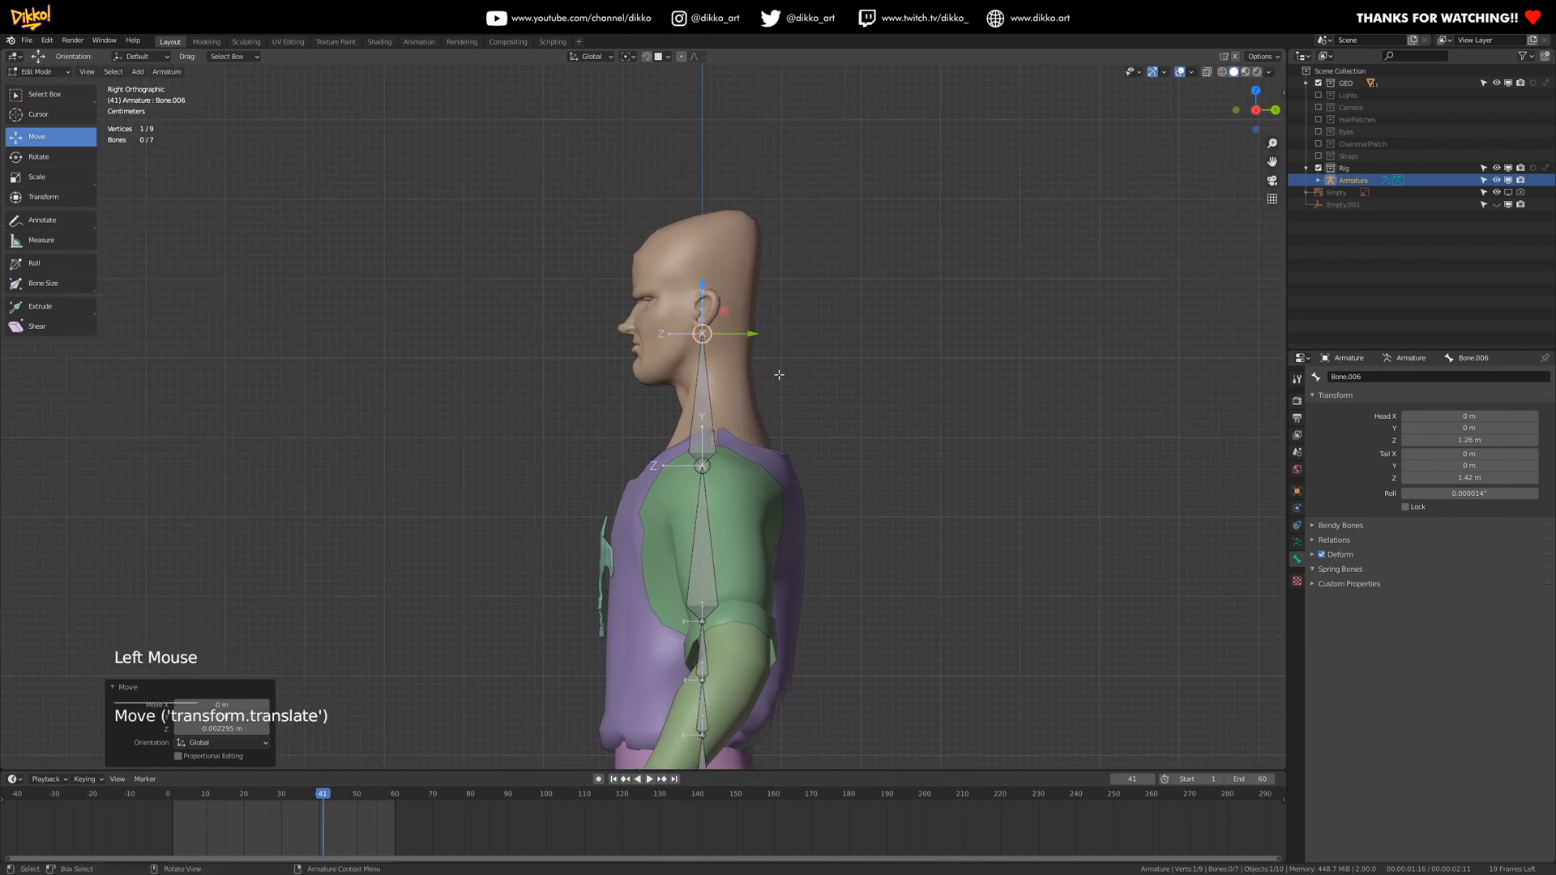
# - Extrude a head bone from the neck bone's tip up to about 1.59 m in Z, and return to front view
pyautogui.press('e')
pyautogui.click(642, 353)
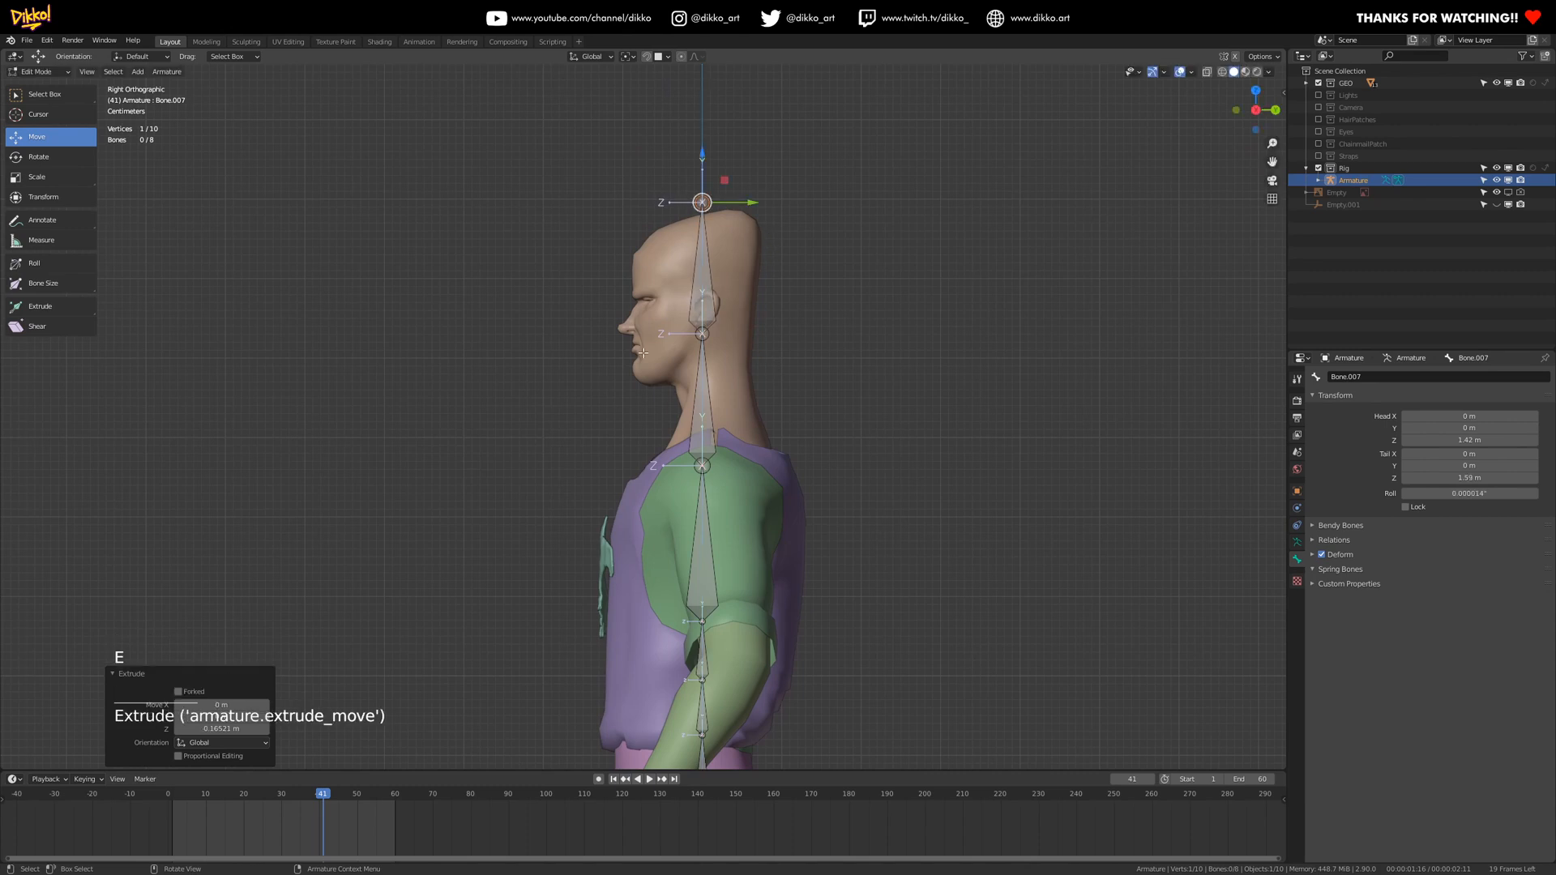
pyautogui.press('KP_1')
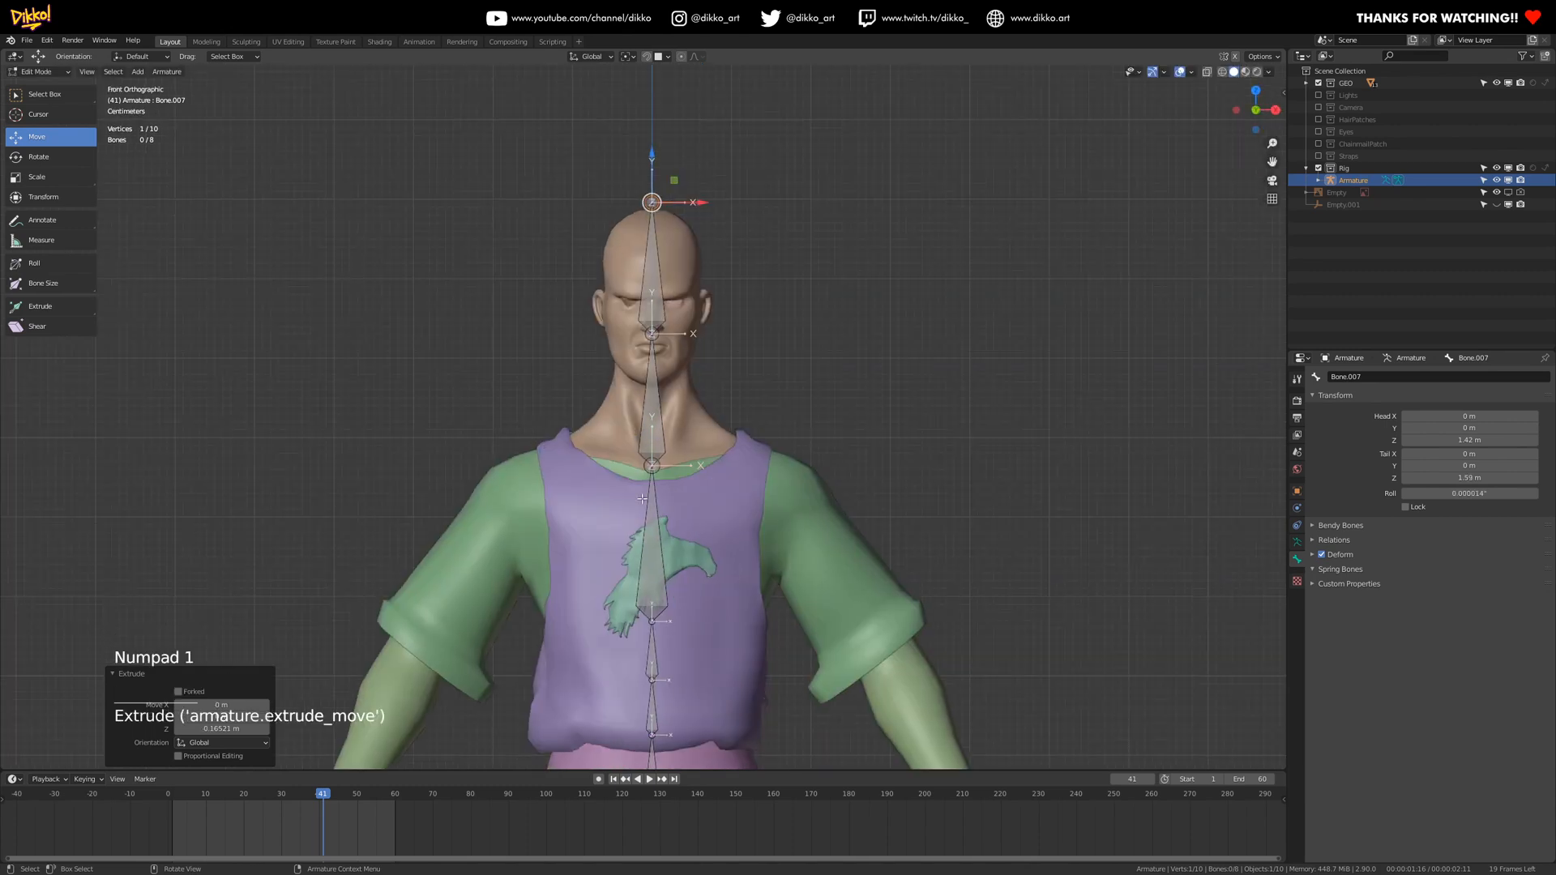
# - Duplicate the chest bone and place the copy beside it near the character's left shoulder
pyautogui.keyDown('shift'); pyautogui.moveTo(643, 498); pyautogui.dragTo(767, 335, button='middle'); pyautogui.keyUp('shift')
pyautogui.scroll(2, 767, 336)
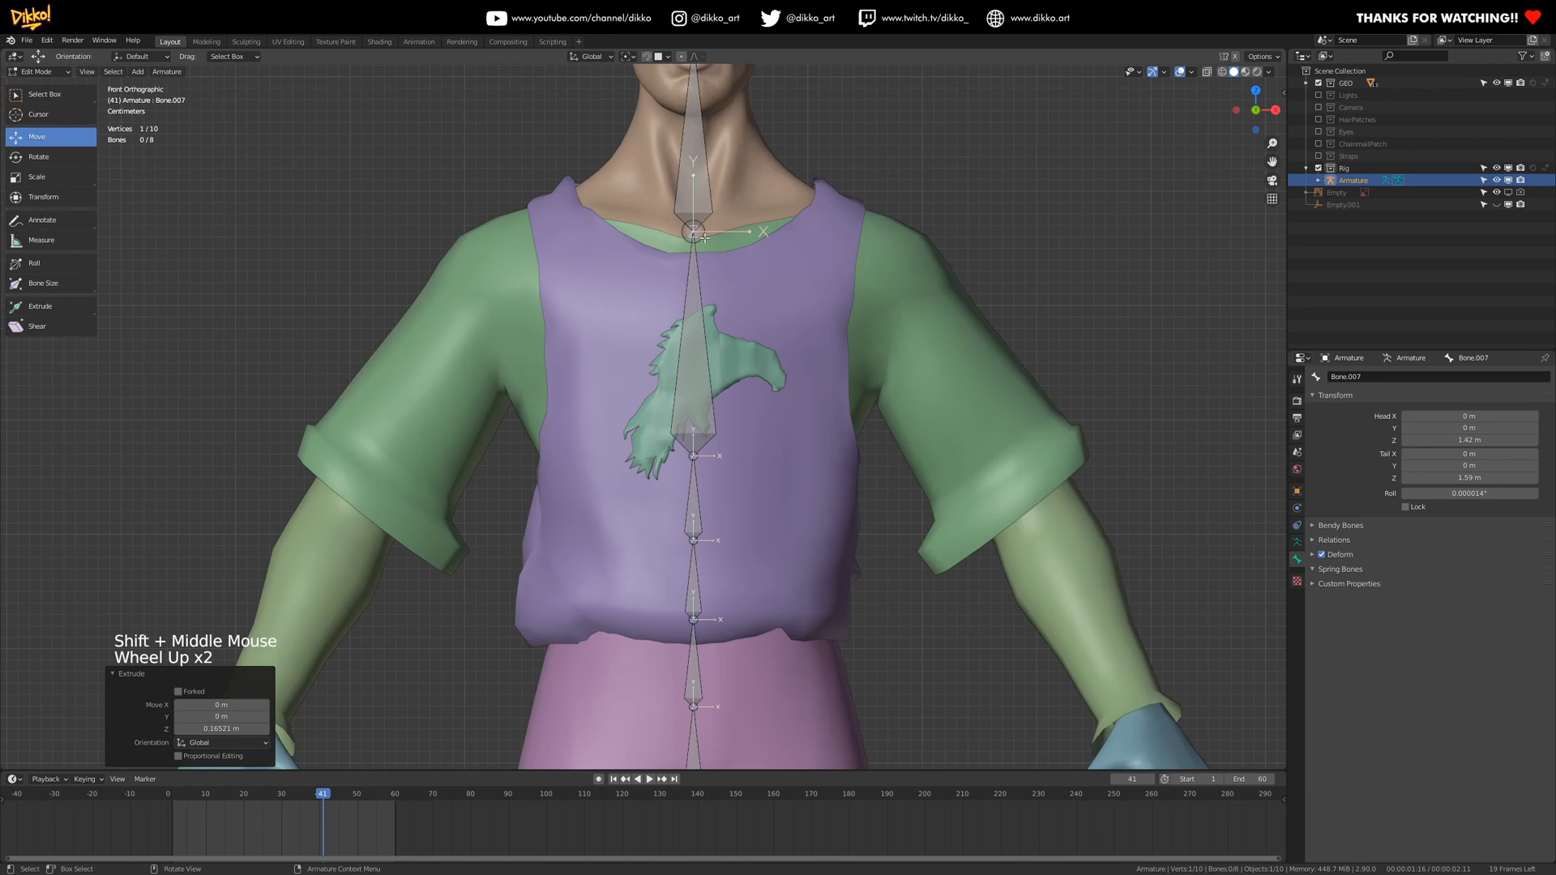
pyautogui.click(704, 237)
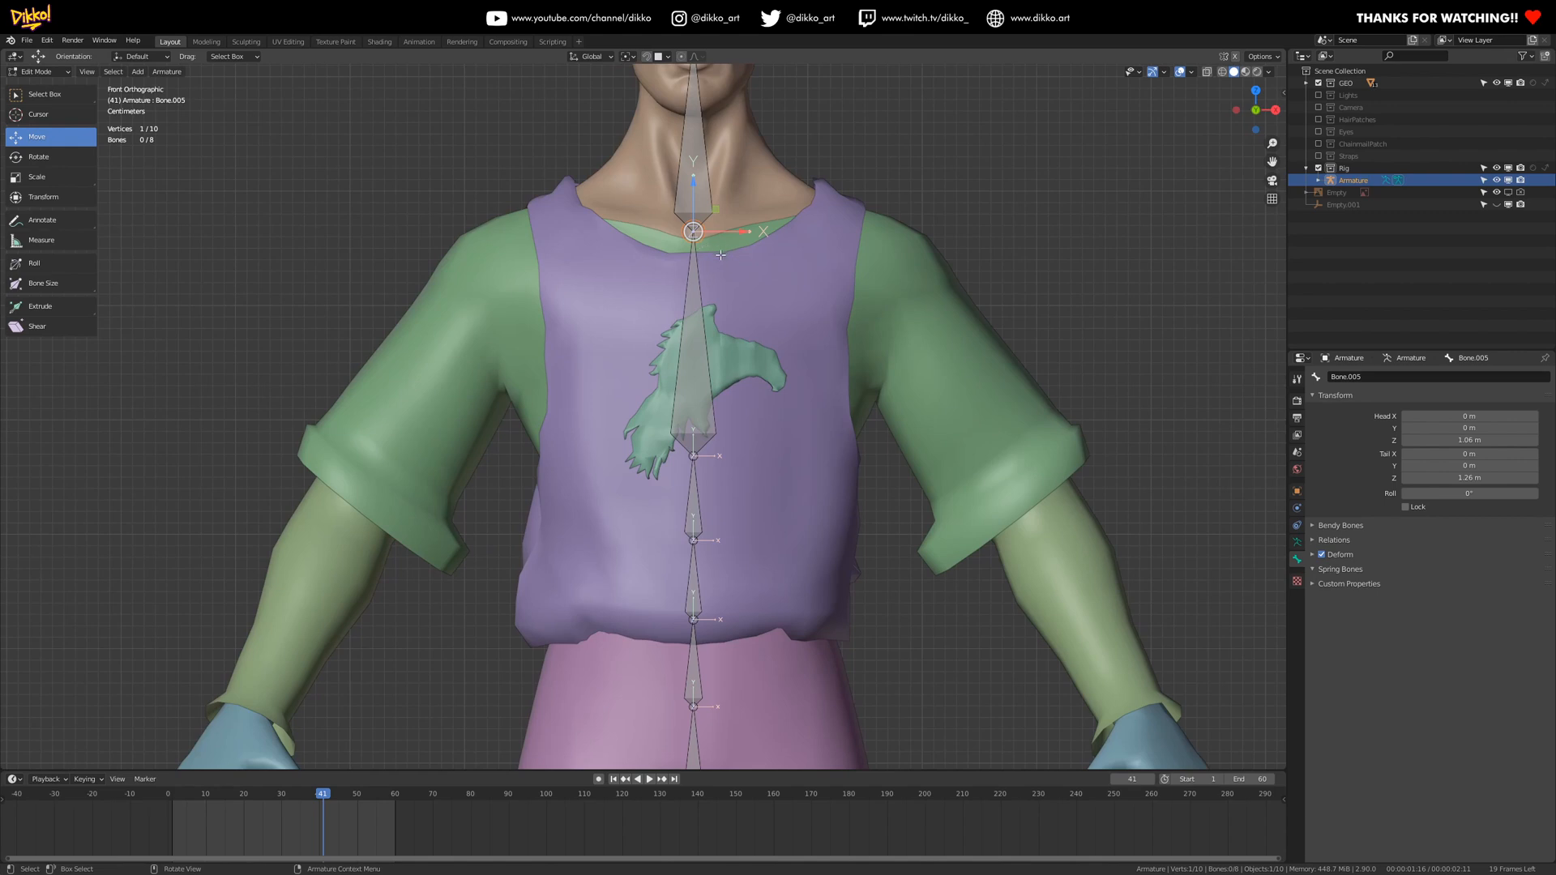
pyautogui.scroll(-1, 707, 239)
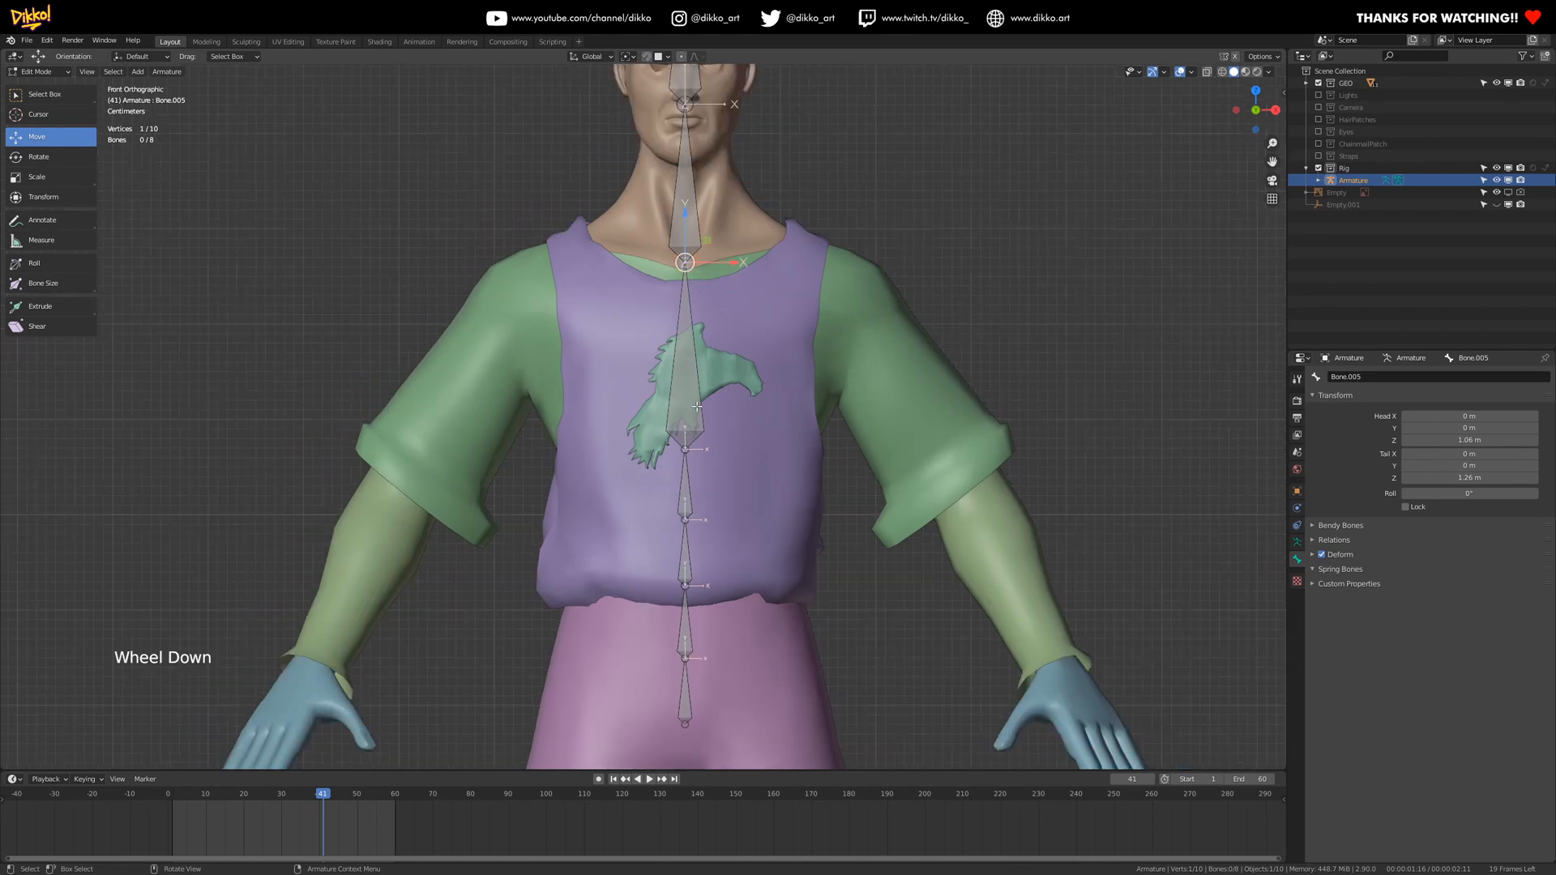
pyautogui.click(697, 312)
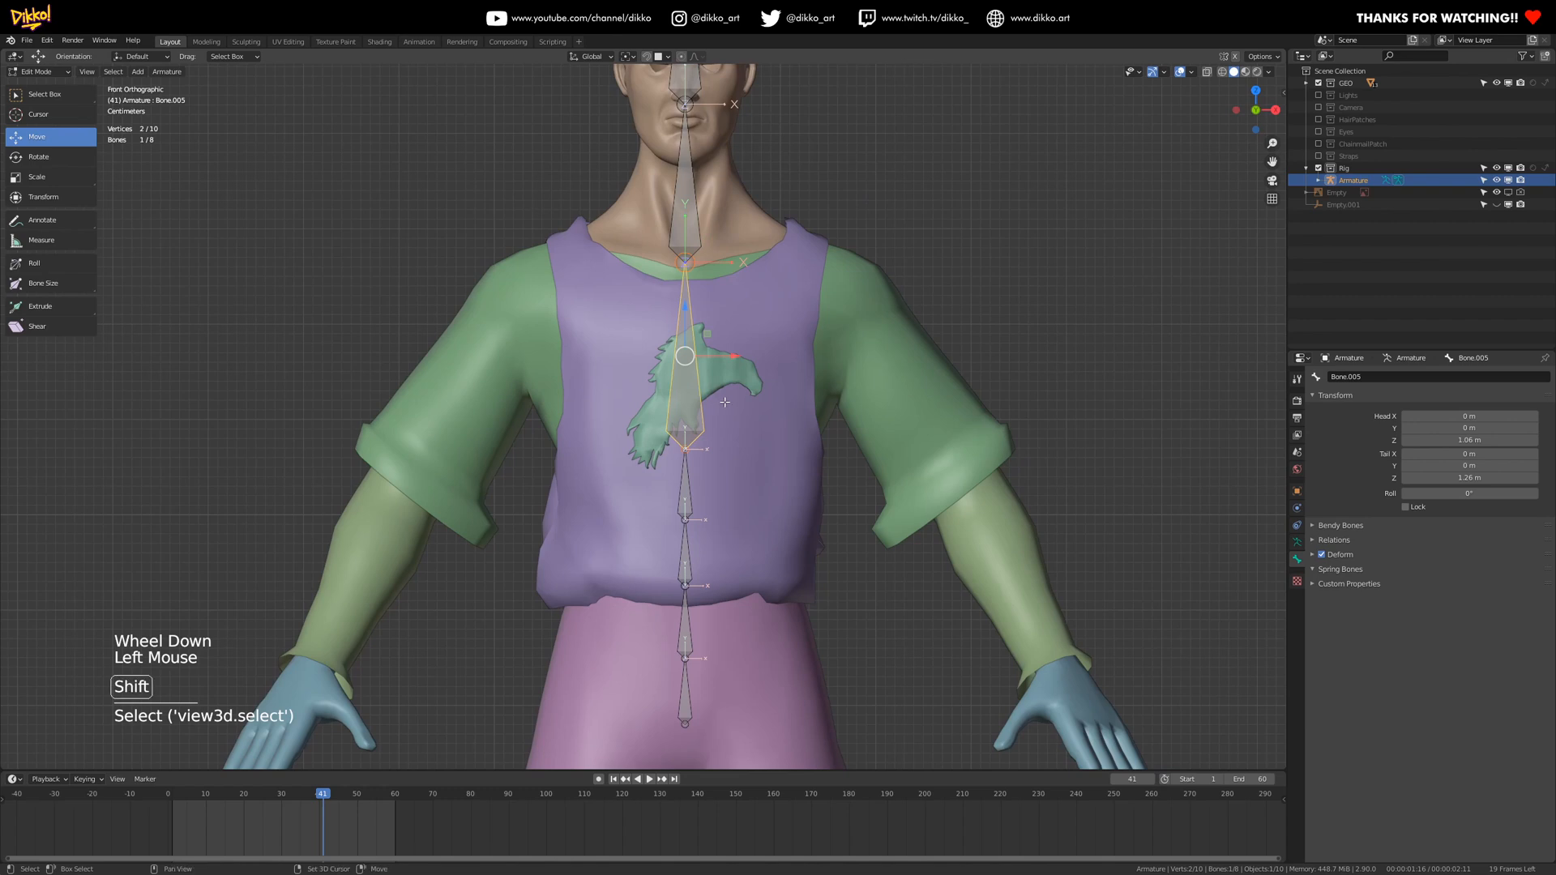
pyautogui.hotkey('shift', 'd')
pyautogui.click(828, 339)
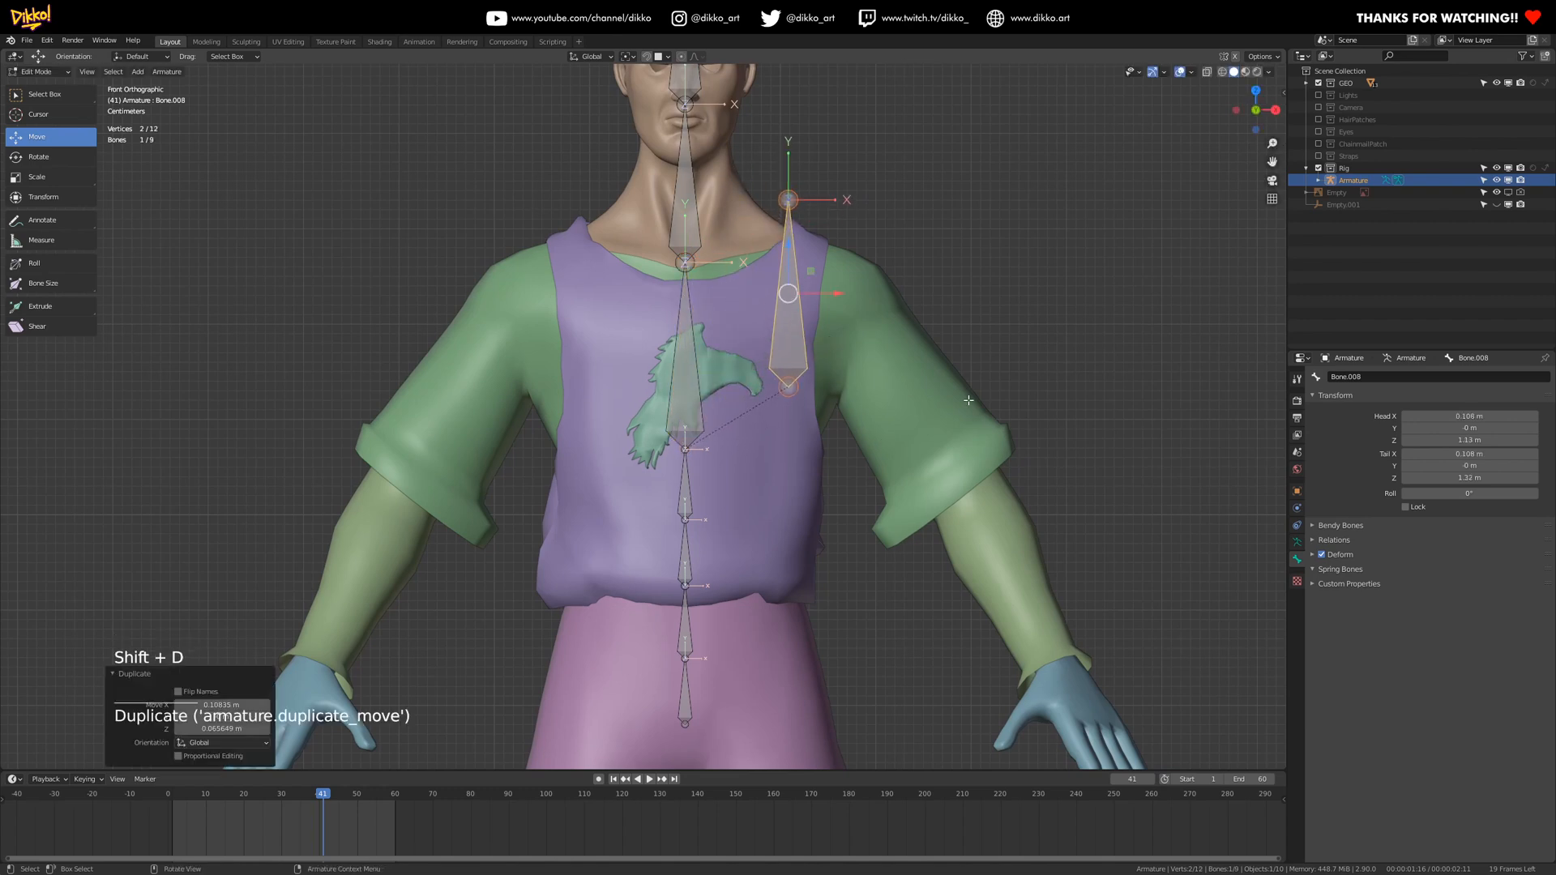
# - Rotate the duplicated bone to about 79° along the left shoulder and scale it to about 0.715
pyautogui.press('r')
pyautogui.click(1009, 403)
pyautogui.press('s')
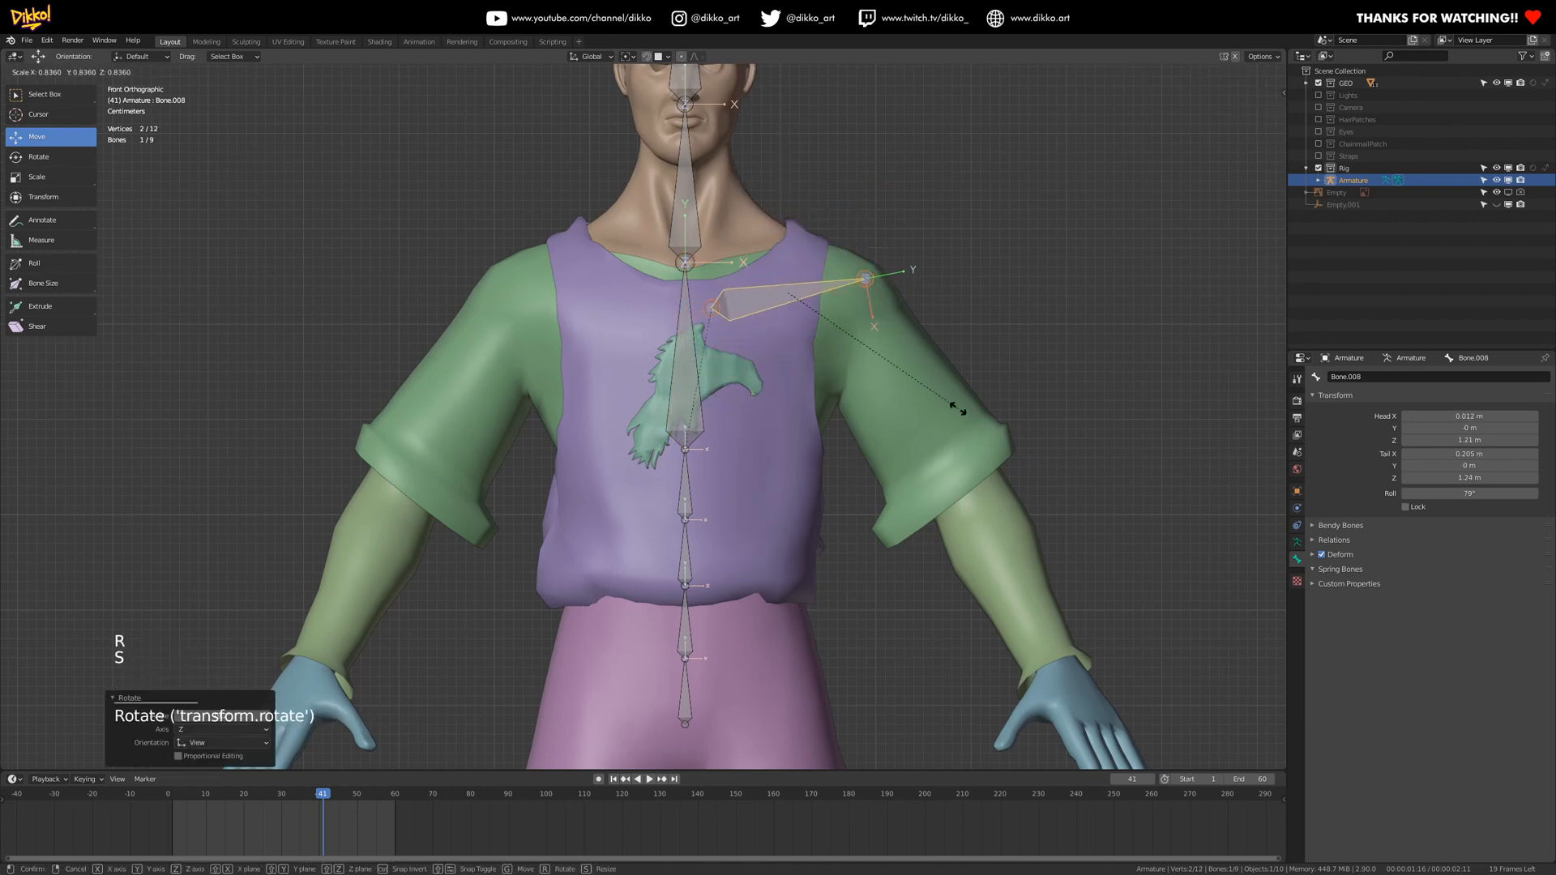
pyautogui.click(896, 414)
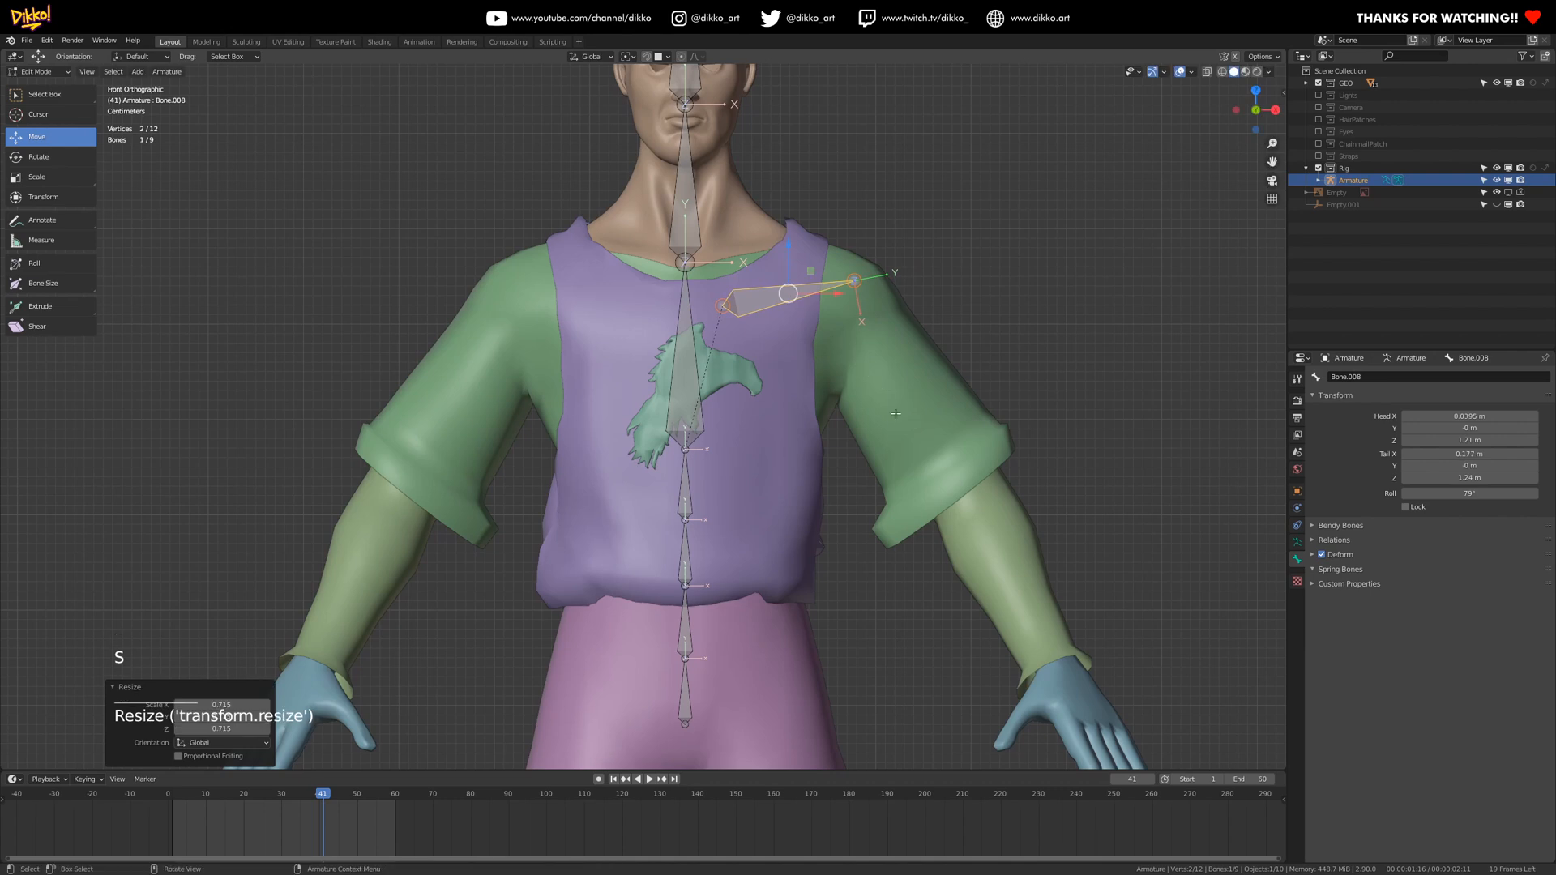
# - Scale the left shoulder bone to about 0.958 and move its head to about 0.0254 m in X
pyautogui.keyDown('shift'); pyautogui.moveTo(895, 413); pyautogui.dragTo(887, 454, button='middle'); pyautogui.keyUp('shift')
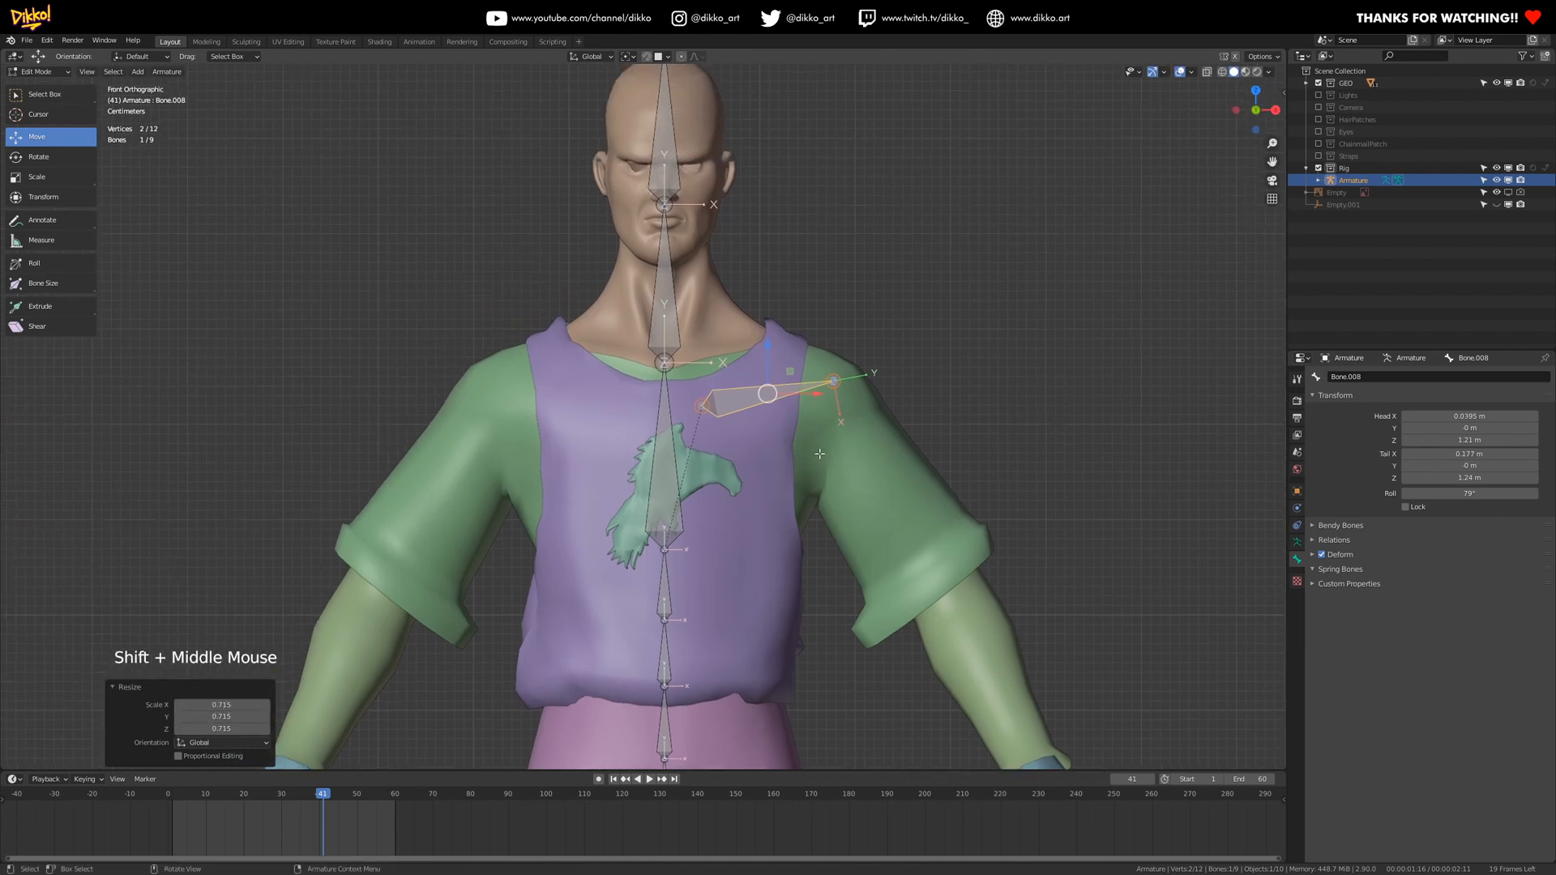
pyautogui.scroll(1, 883, 438)
pyautogui.press('s')
pyautogui.click(872, 421)
pyautogui.press('g')
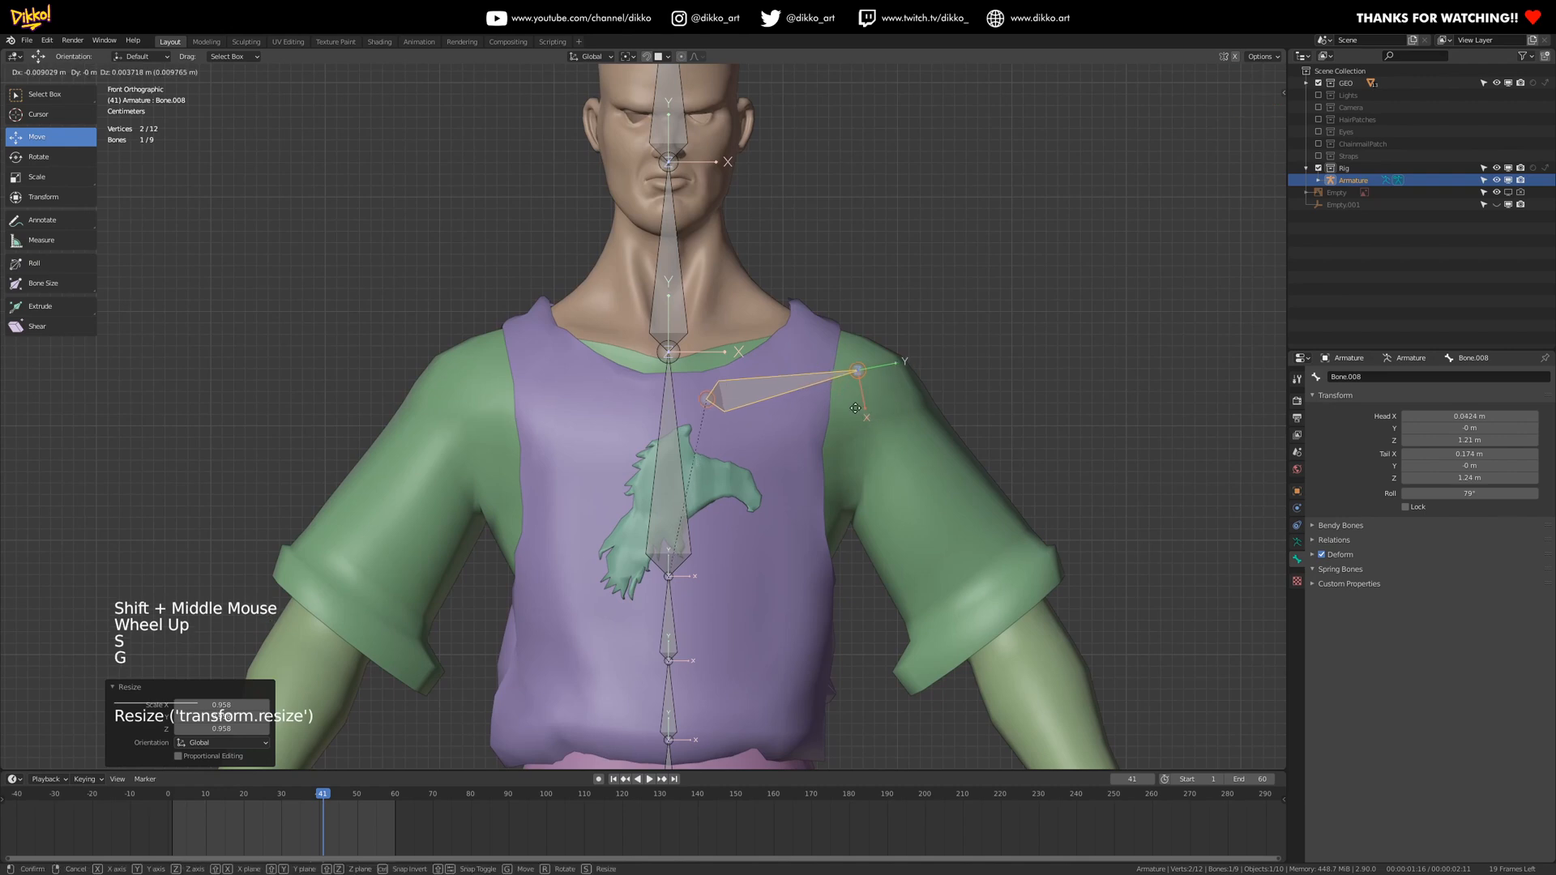
pyautogui.click(875, 418)
pyautogui.keyDown('shift'); pyautogui.moveTo(701, 563); pyautogui.dragTo(702, 292, button='middle'); pyautogui.keyUp('shift')
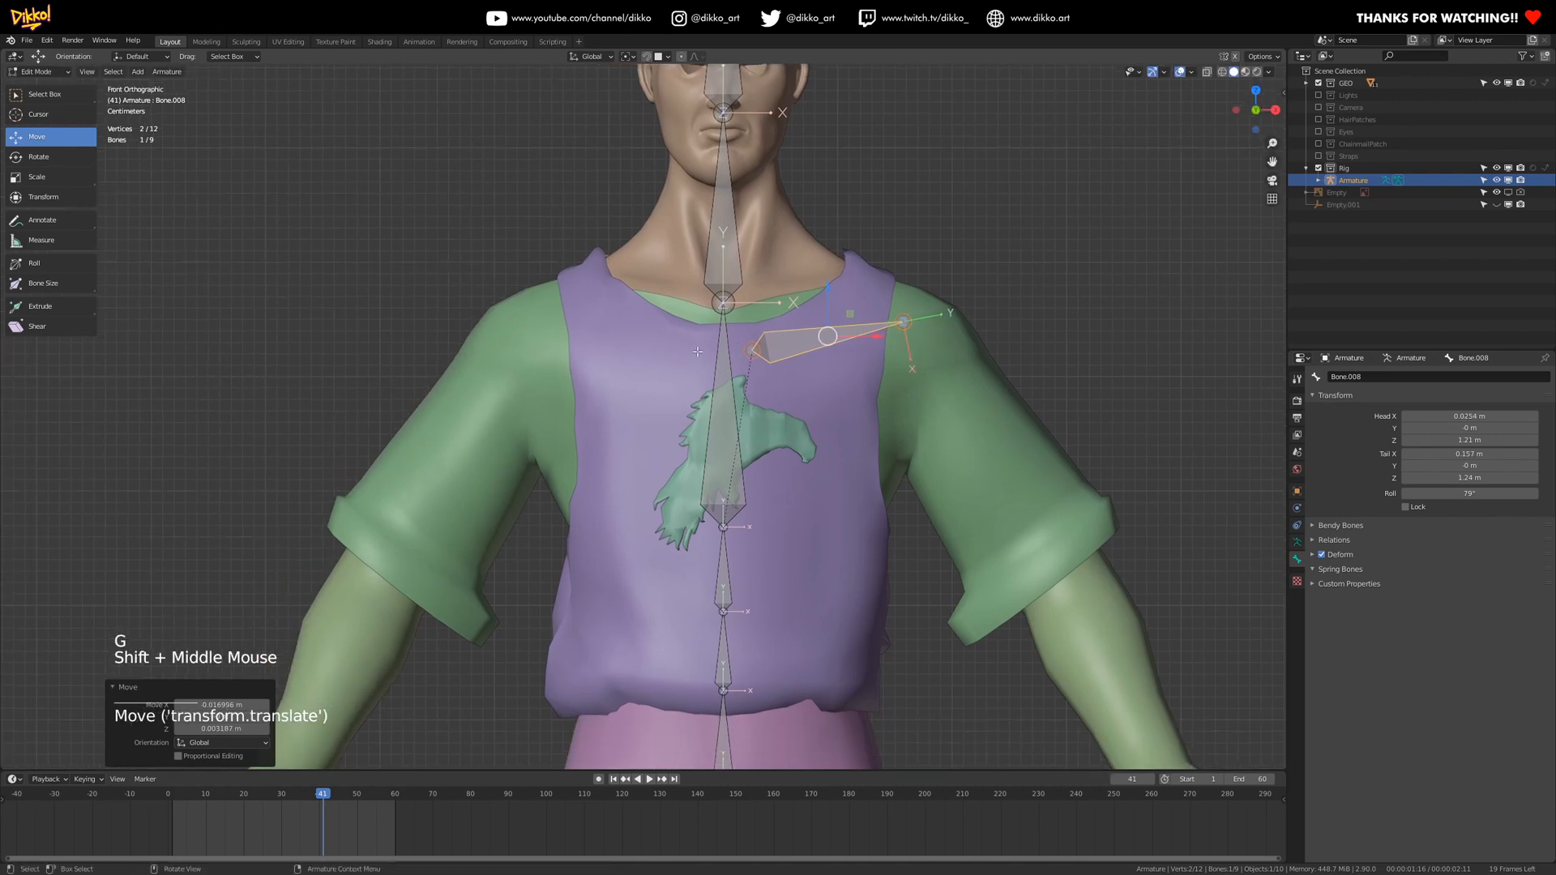
pyautogui.keyDown('shift'); pyautogui.moveTo(717, 368); pyautogui.dragTo(691, 287, button='middle'); pyautogui.keyUp('shift')
pyautogui.keyDown('shift'); pyautogui.moveTo(996, 692); pyautogui.dragTo(950, 488, button='middle'); pyautogui.keyUp('shift')
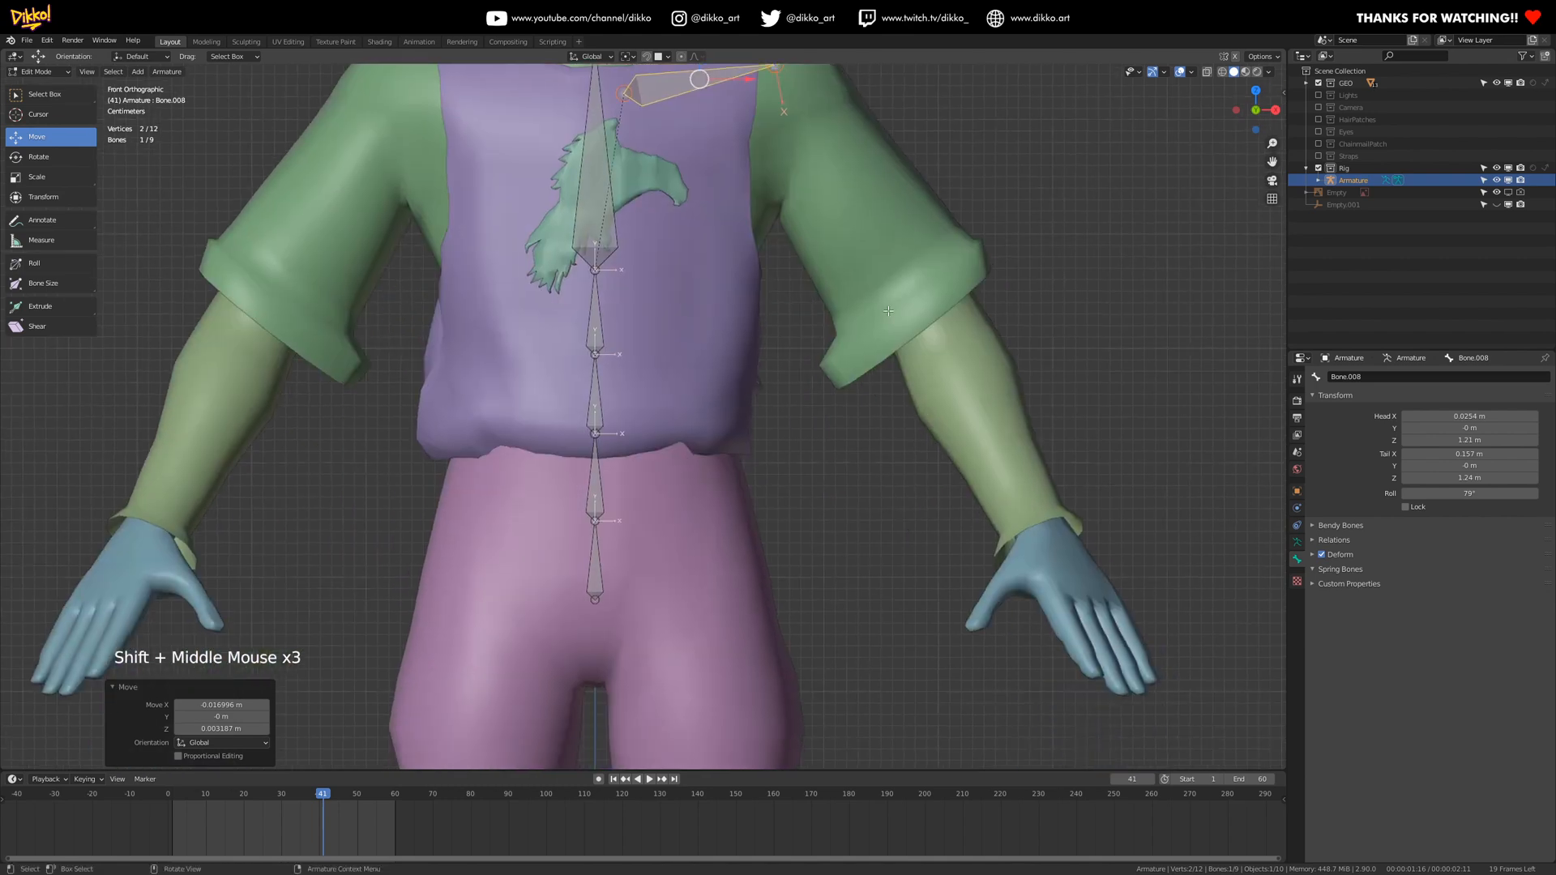
pyautogui.scroll(-2, 741, 357)
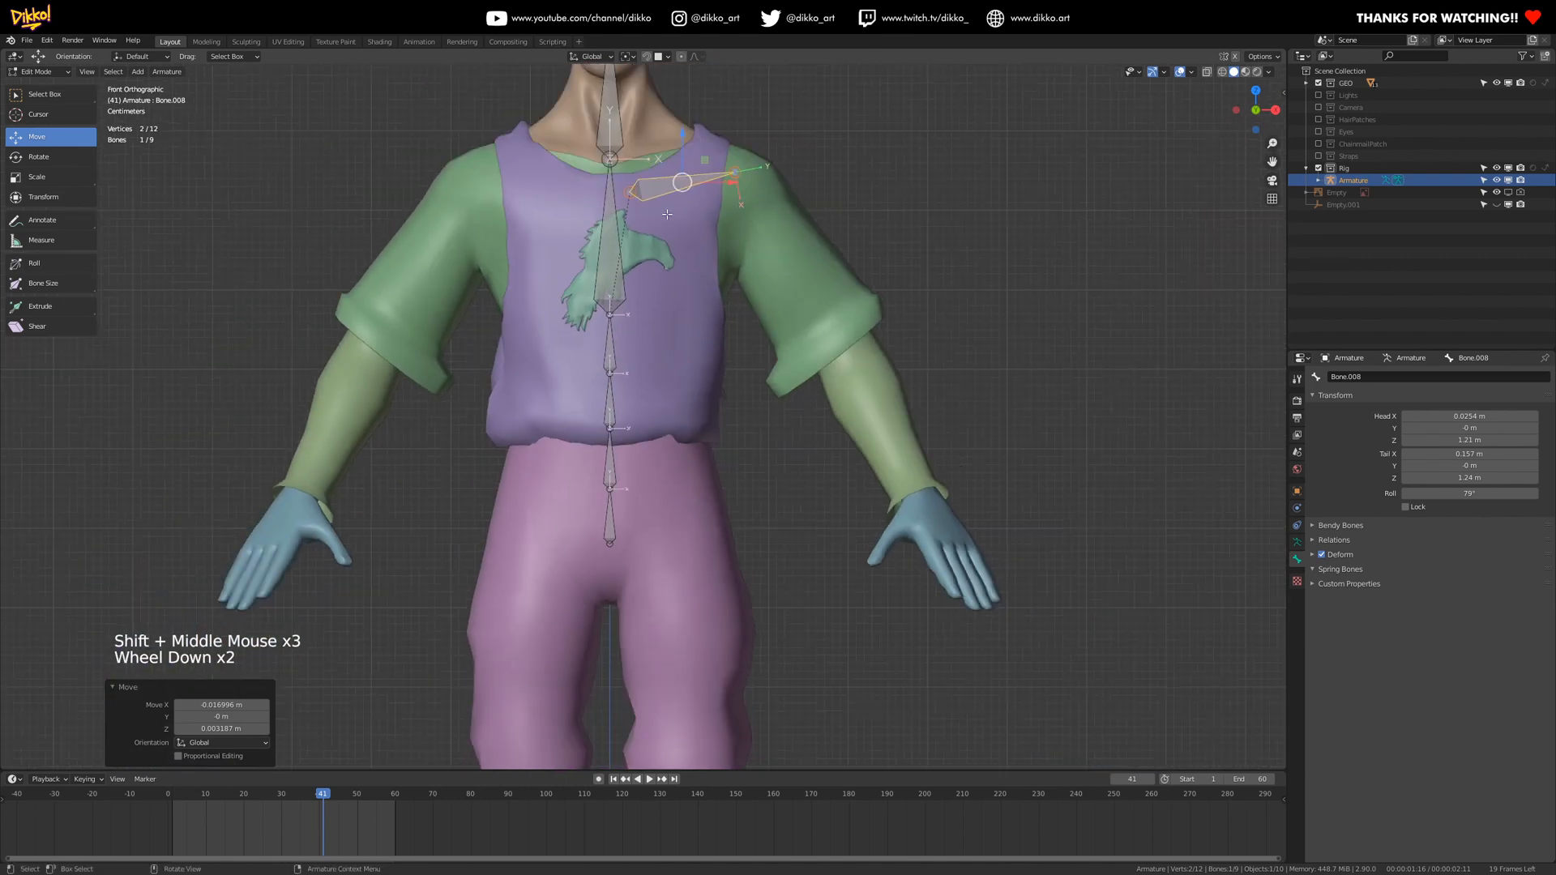
pyautogui.keyDown('shift'); pyautogui.moveTo(290, 133); pyautogui.dragTo(291, 182, button='middle'); pyautogui.keyUp('shift')
# - Refine the left shoulder bone to about 81° roll, with its head near X 0.039 m and its tail near X 0.171 m, Z 1.23 m
pyautogui.scroll(3, 648, 405)
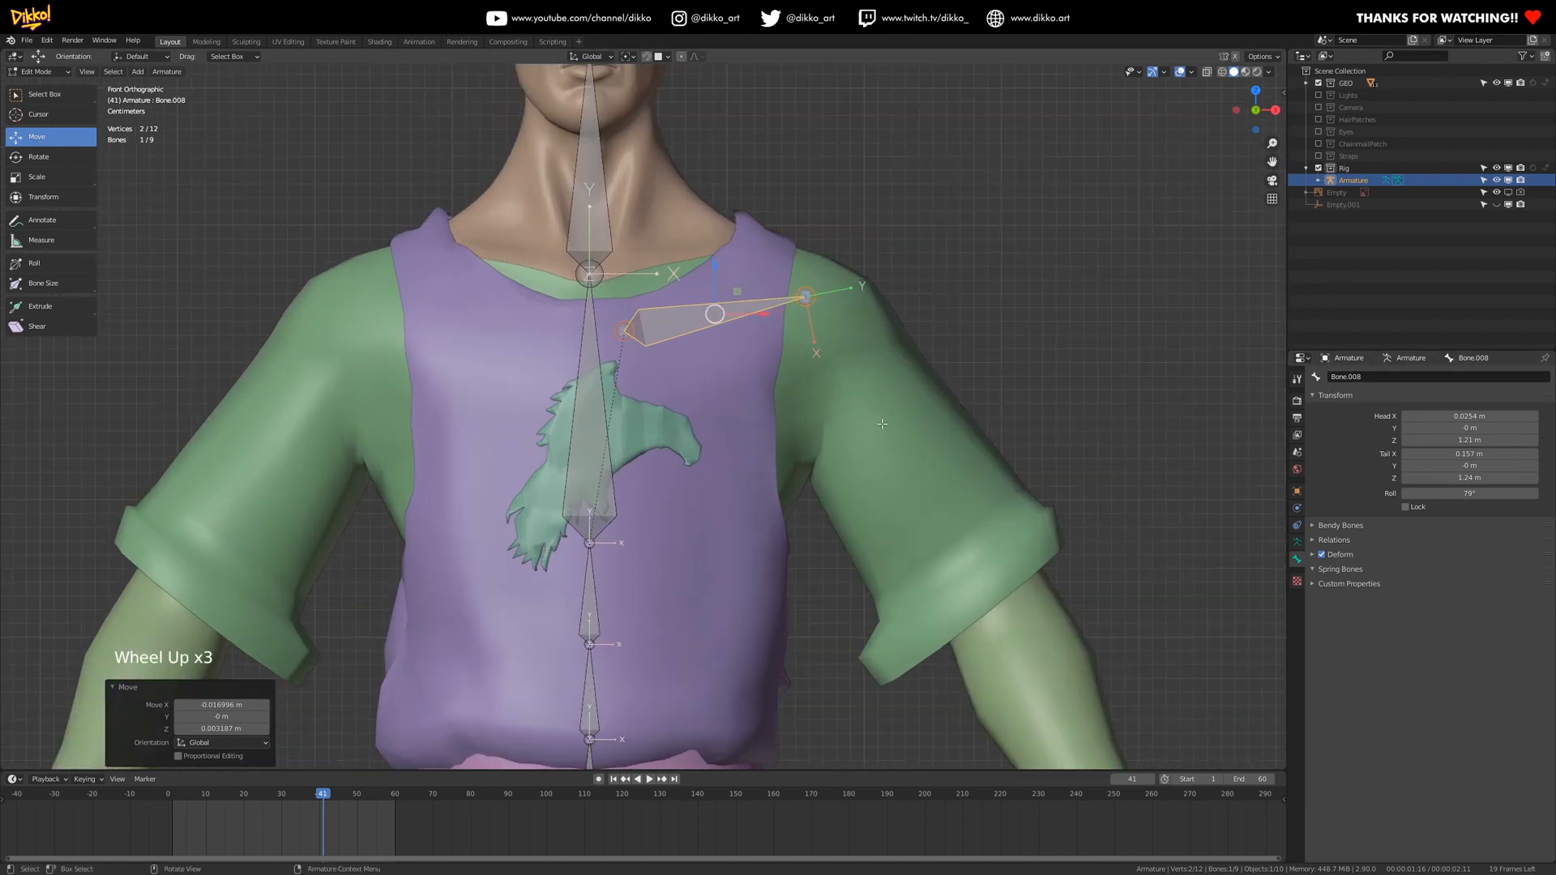
pyautogui.press('s')
pyautogui.click(924, 411)
pyautogui.press('r')
pyautogui.click(1061, 385)
pyautogui.press('g')
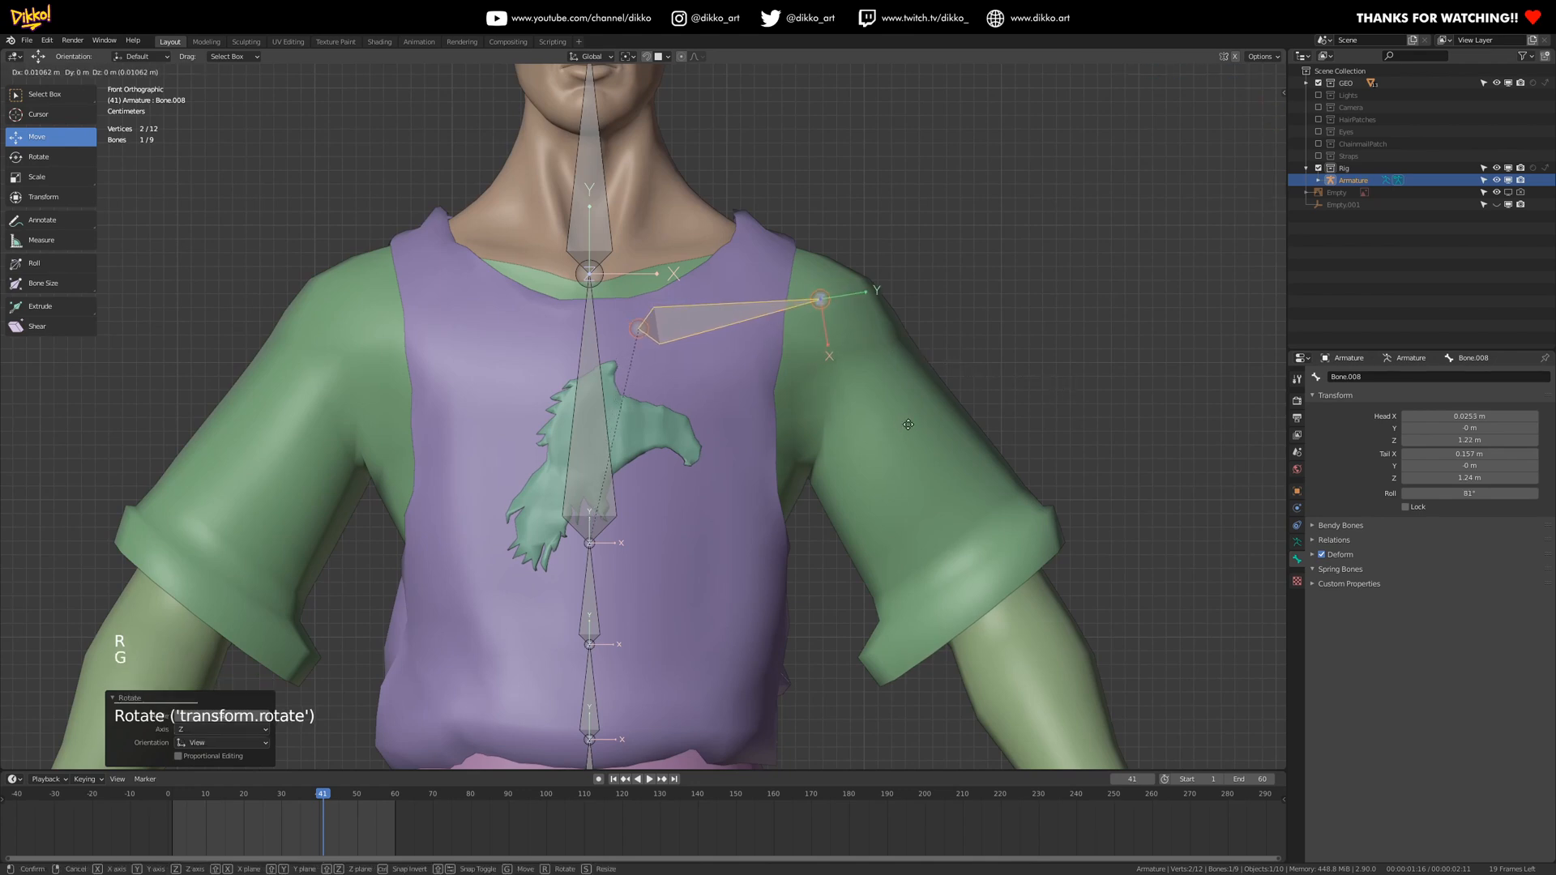
pyautogui.click(902, 367)
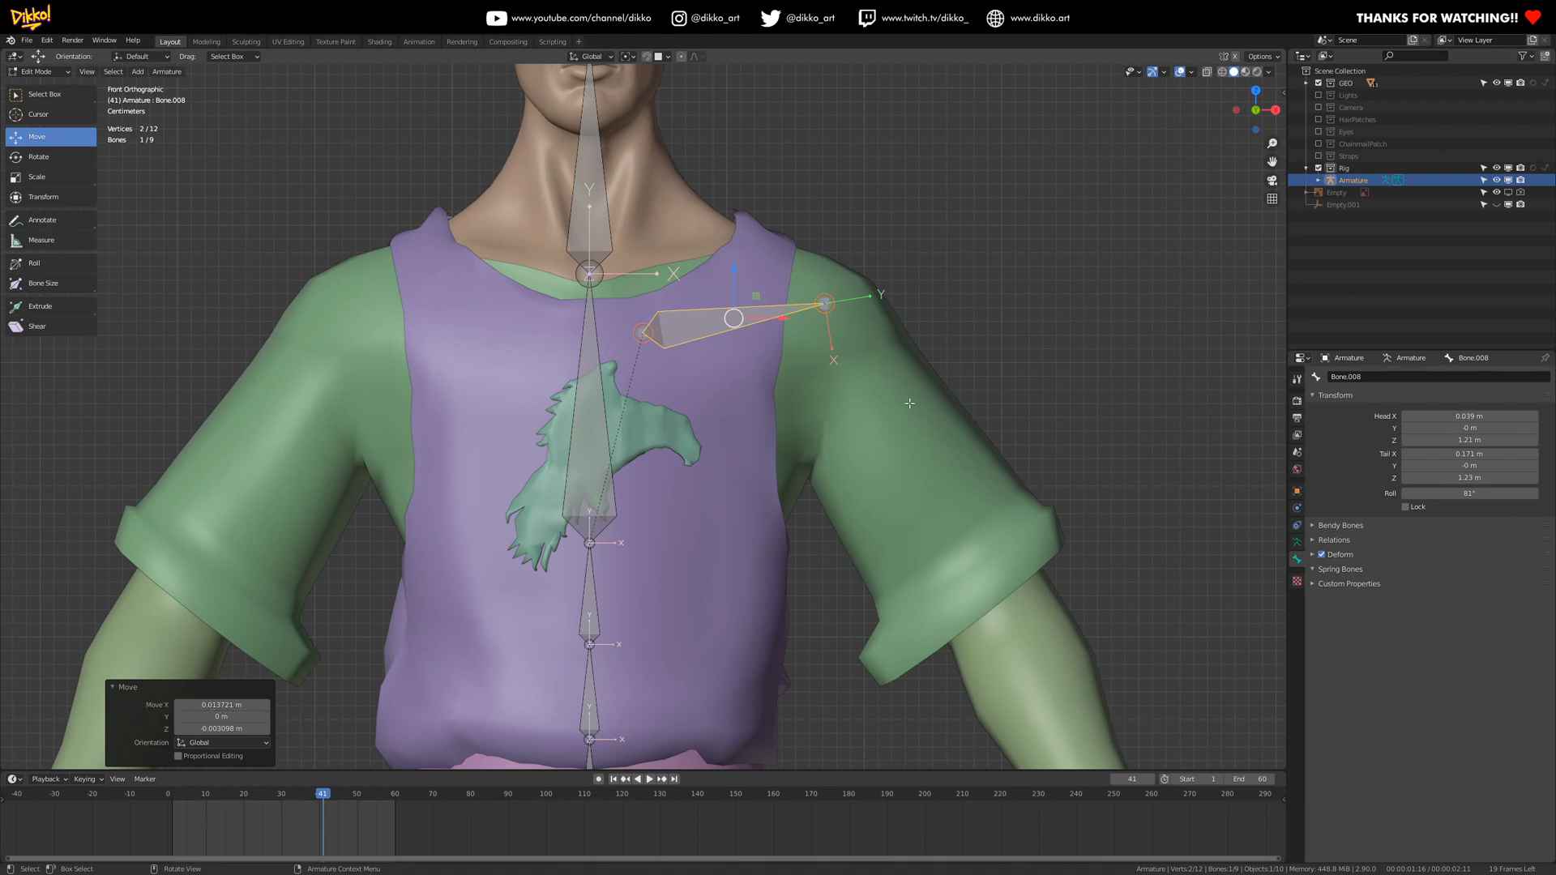
# - Fine-tune the left shoulder bone's length with a slight rescale
pyautogui.click(1357, 372)
pyautogui.keyDown('shift'); pyautogui.moveTo(879, 515); pyautogui.dragTo(918, 351, button='middle'); pyautogui.keyUp('shift')
pyautogui.press('s')
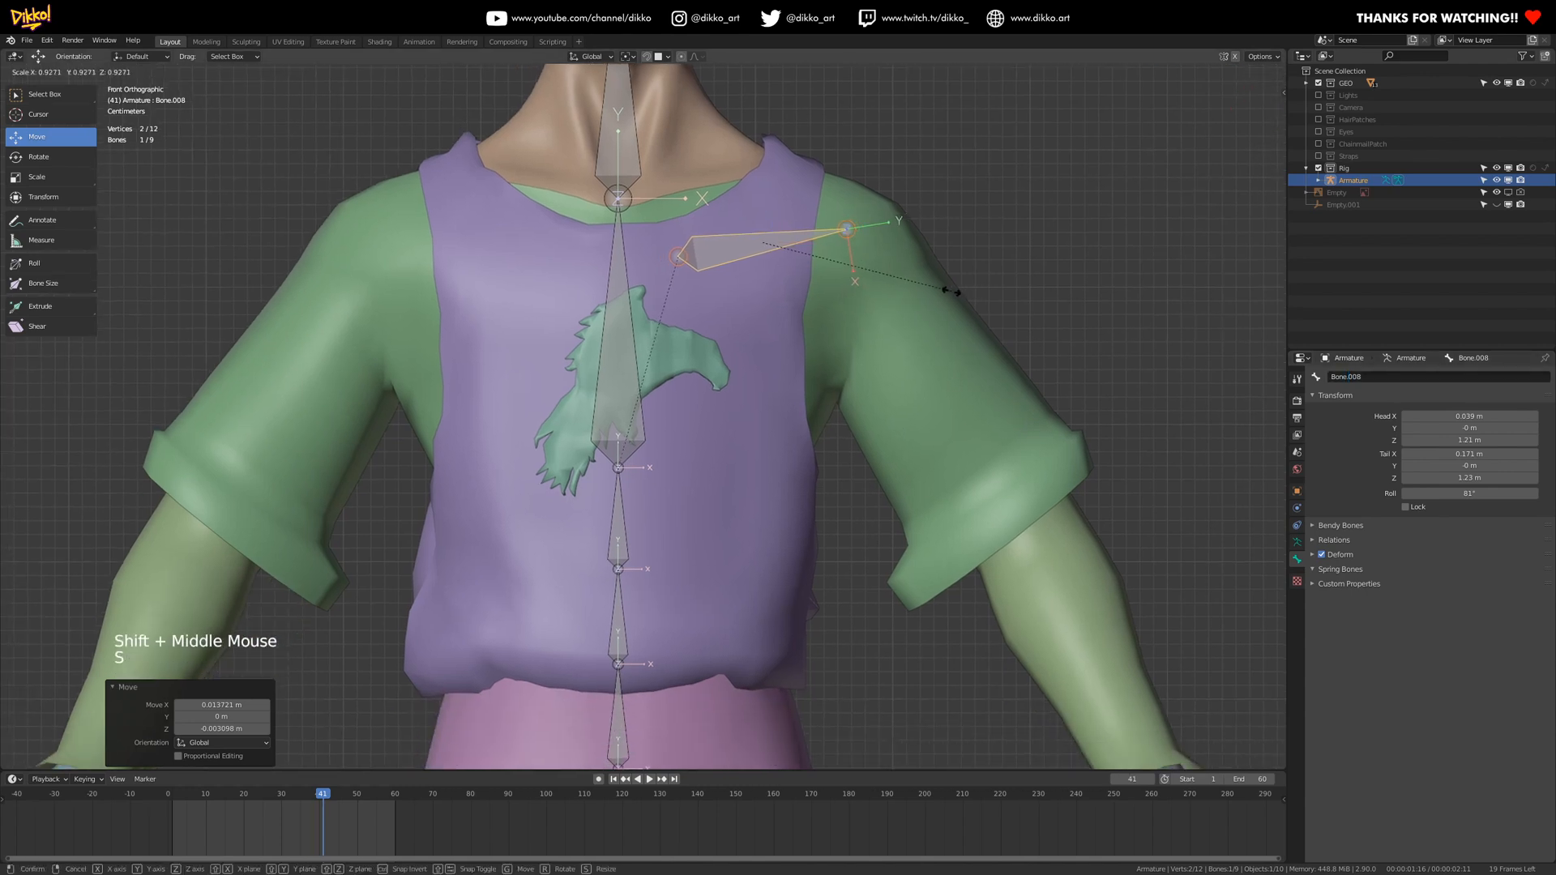
pyautogui.click(950, 292)
# - Select the hip bone's base joint at the crotch
pyautogui.scroll(-3, 746, 674)
pyautogui.keyDown('shift'); pyautogui.moveTo(747, 674); pyautogui.dragTo(763, 464, button='middle'); pyautogui.keyUp('shift')
pyautogui.click(679, 493)
pyautogui.scroll(2, 681, 495)
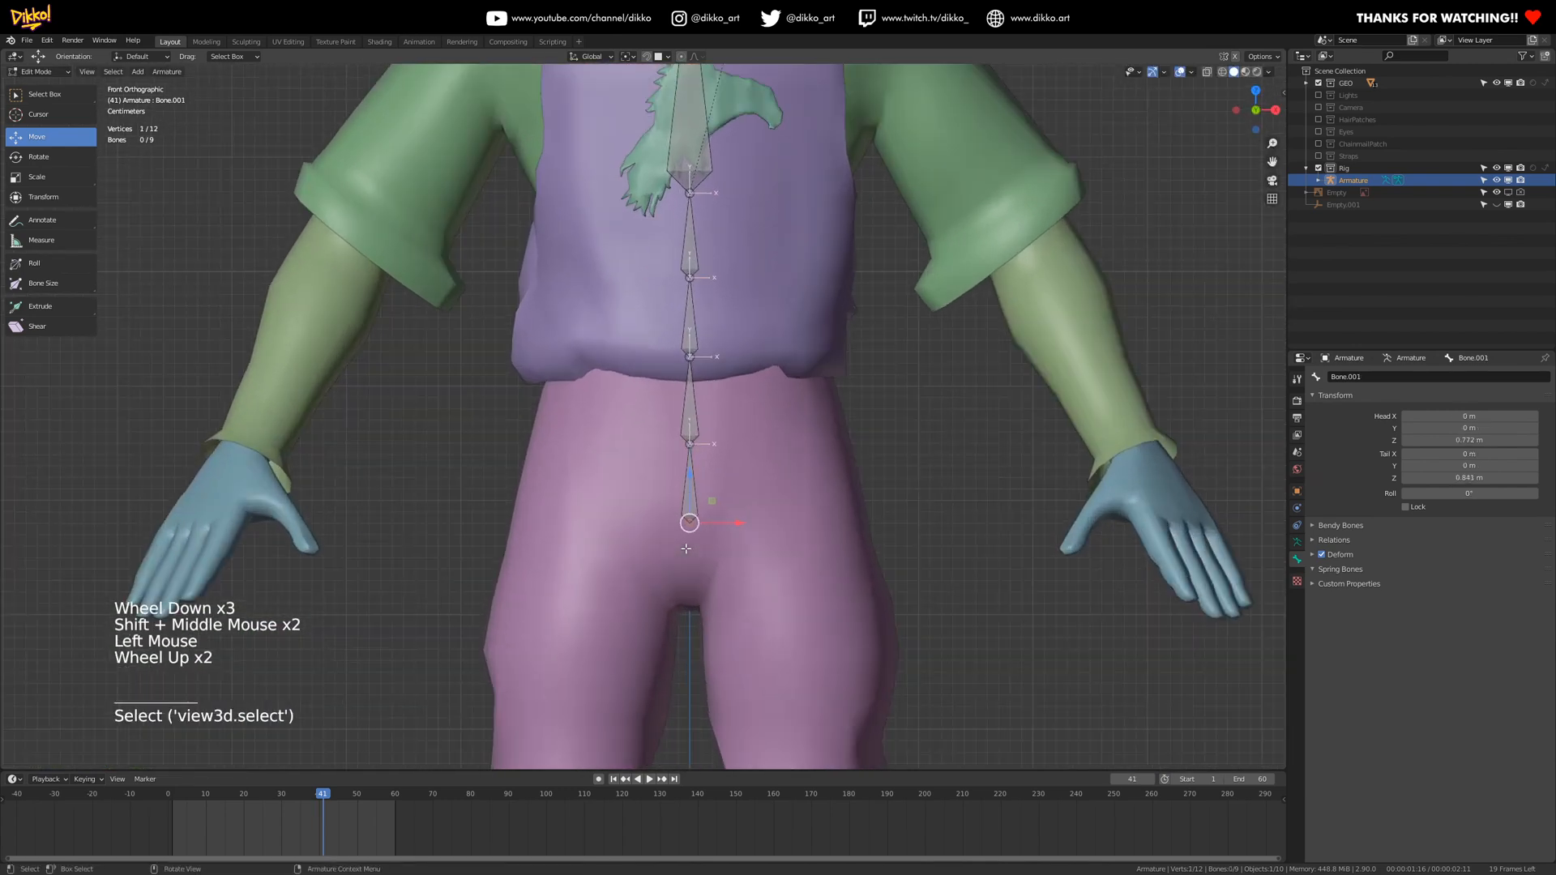
pyautogui.press('e')
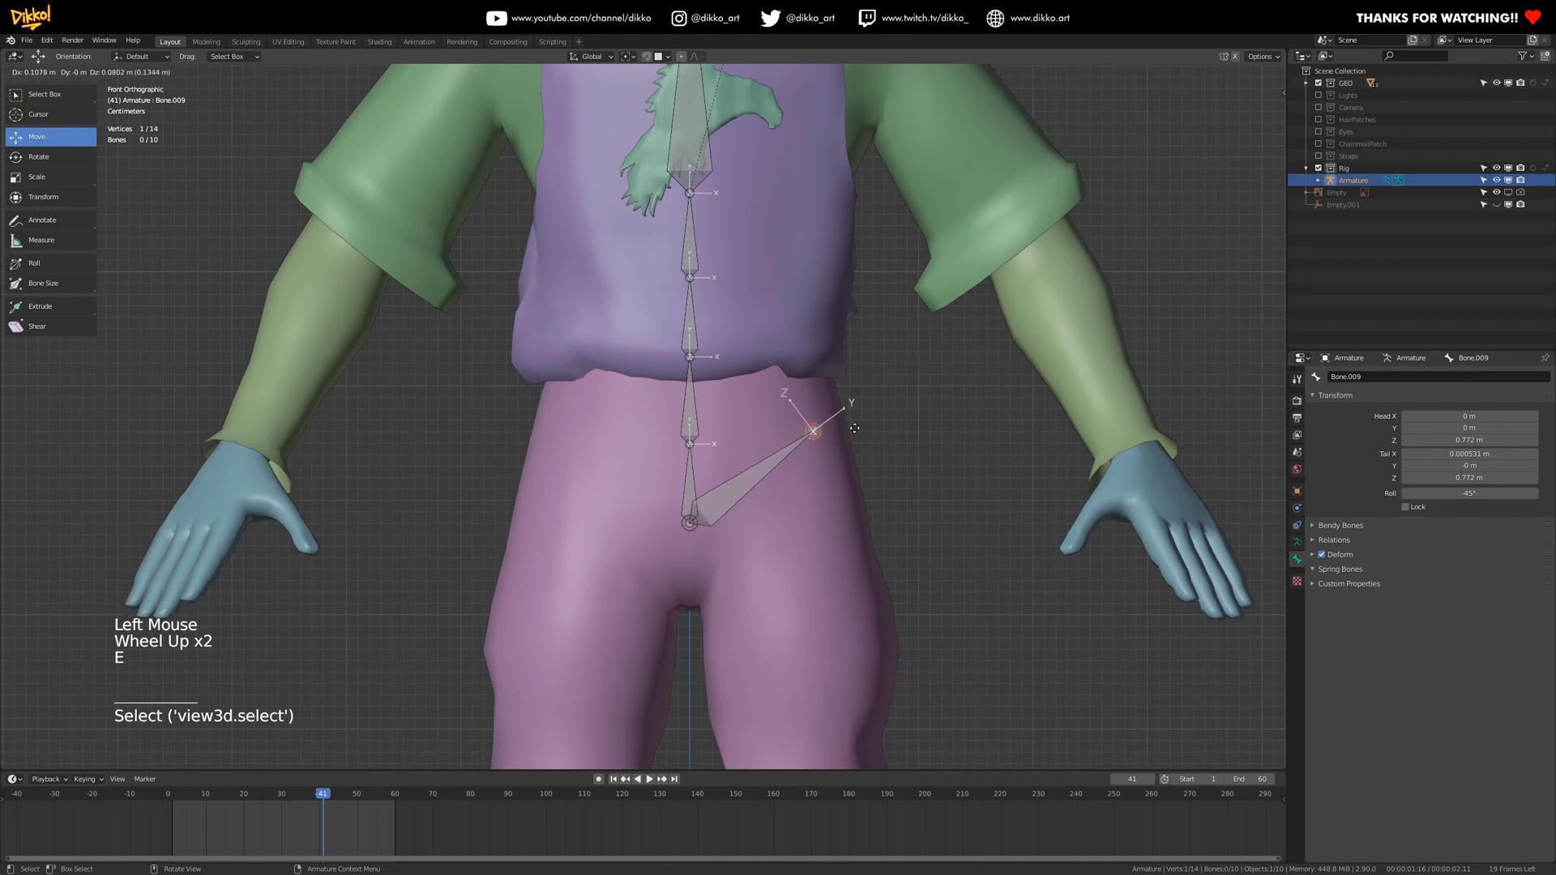
pyautogui.click(840, 439)
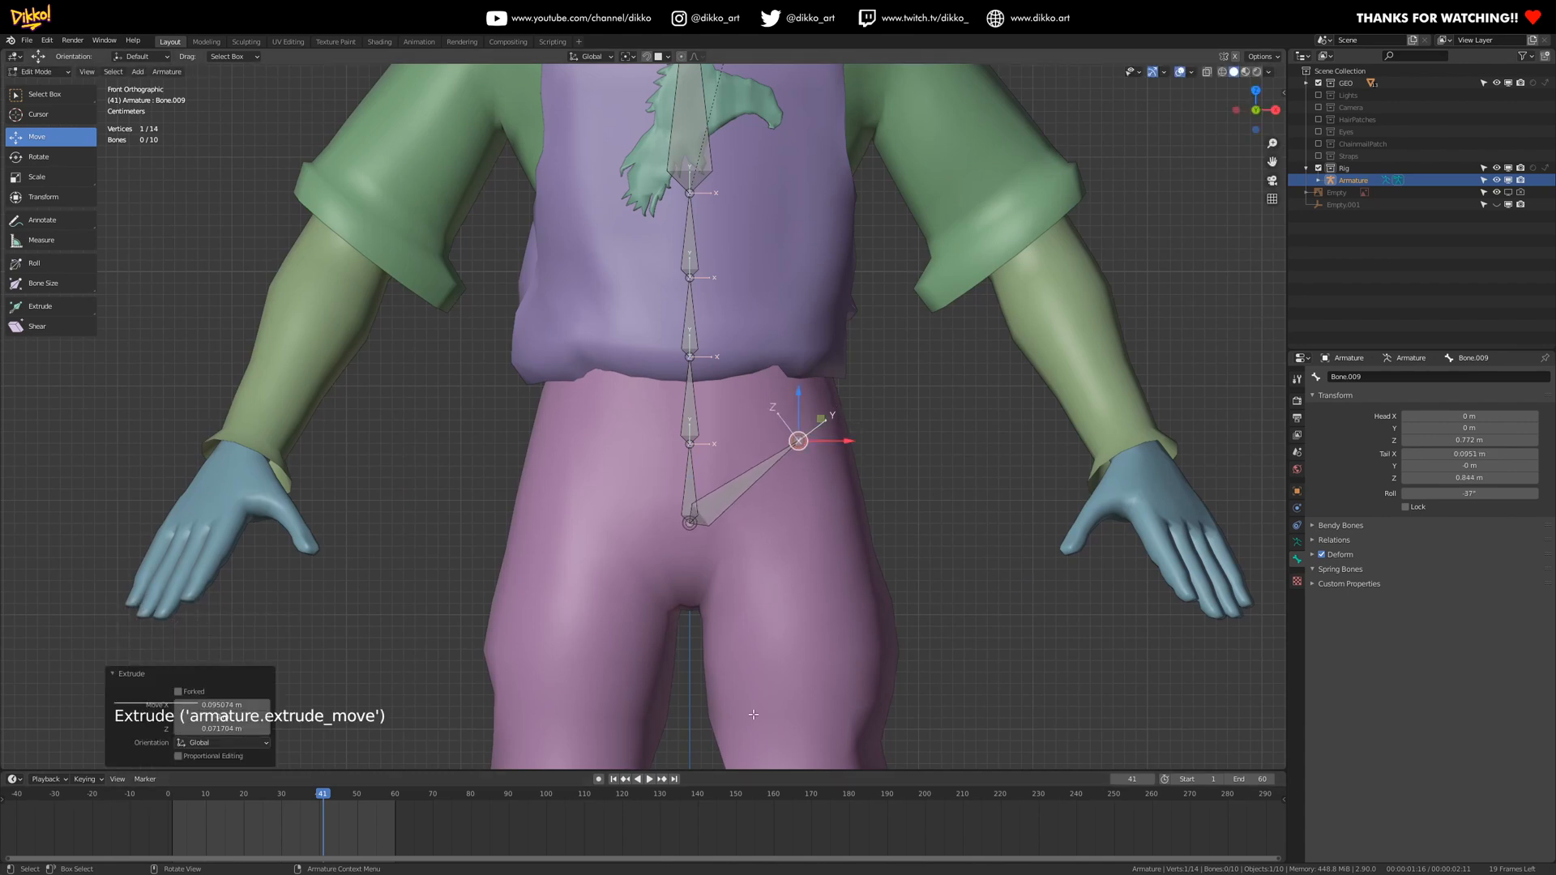
pyautogui.click(694, 532)
pyautogui.hotkey('ctrl', 'z')
pyautogui.hotkey('ctrl', 'z')
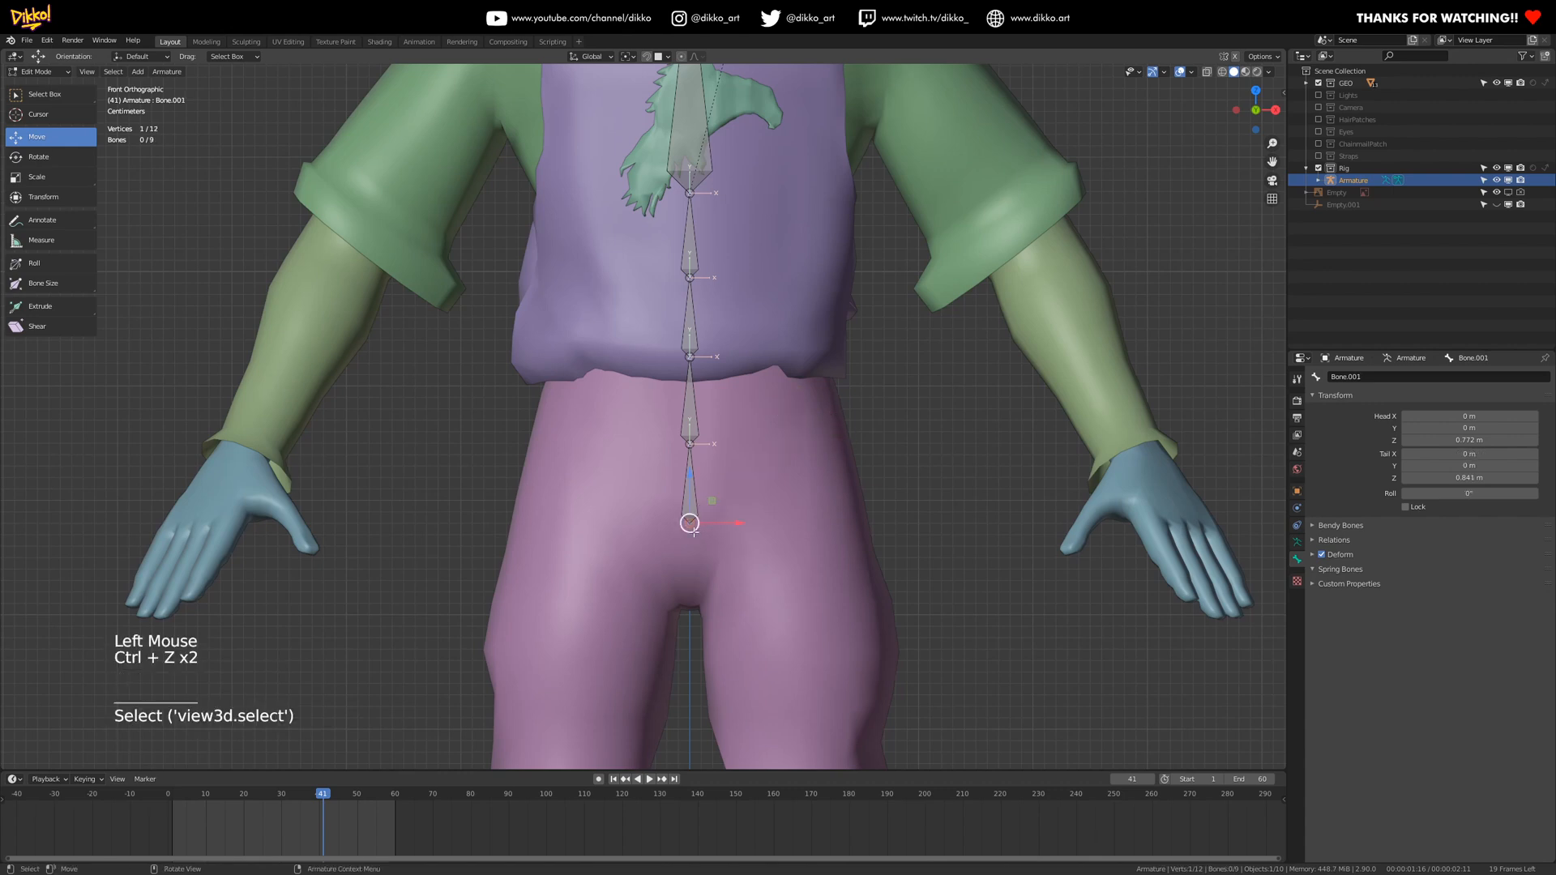
# - Extrude a pelvis bone from the hip bone's base toward the left hip, with its tail at about X 0.0845 m, Z 0.843 m
pyautogui.press('e')
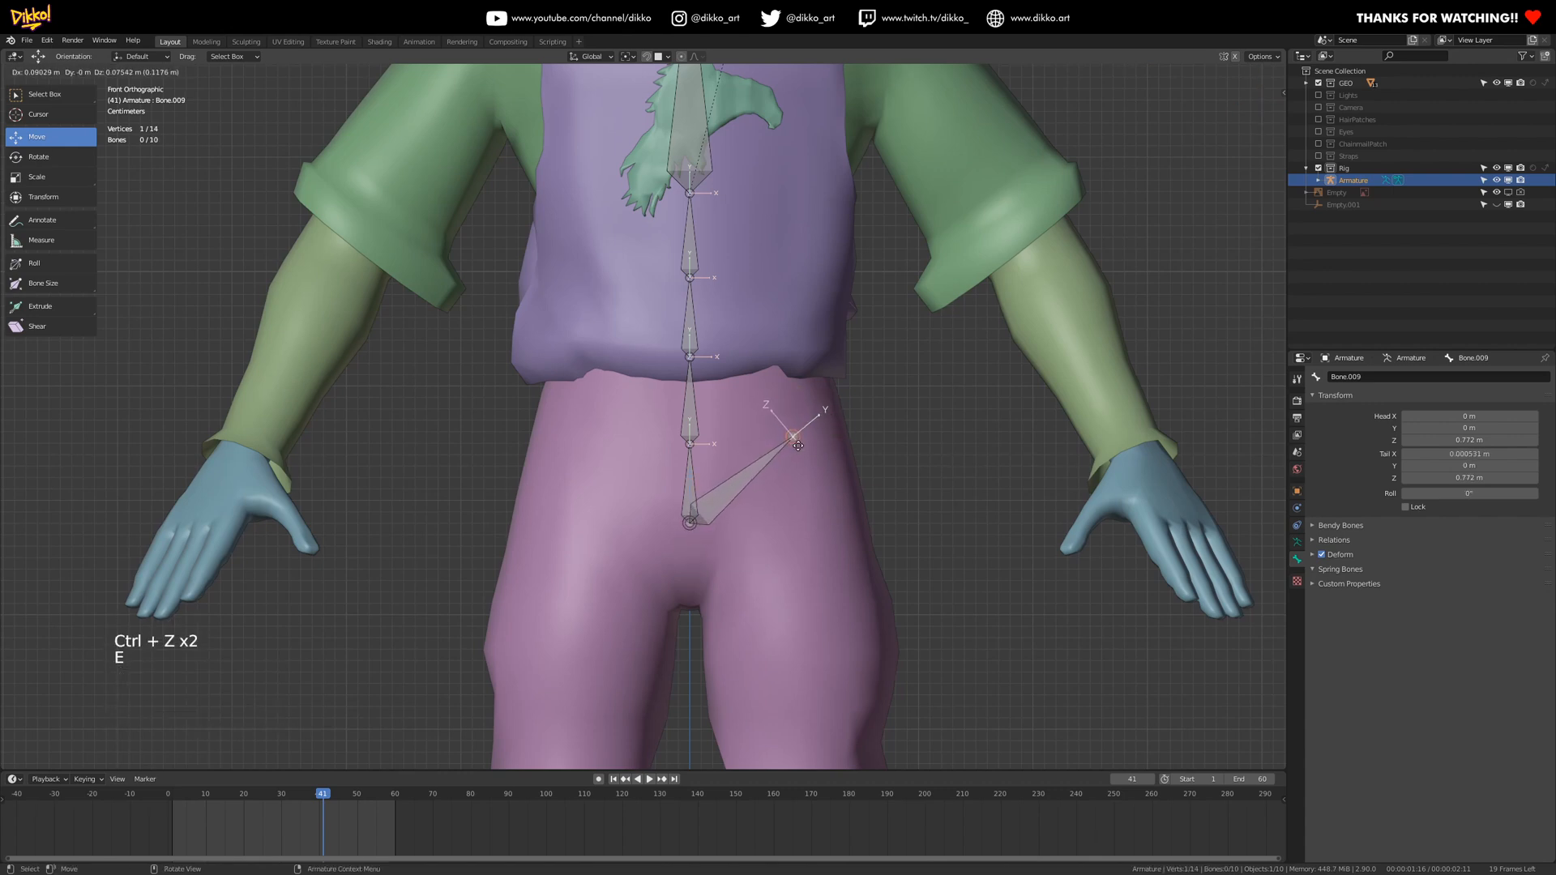
pyautogui.click(801, 449)
pyautogui.press('g')
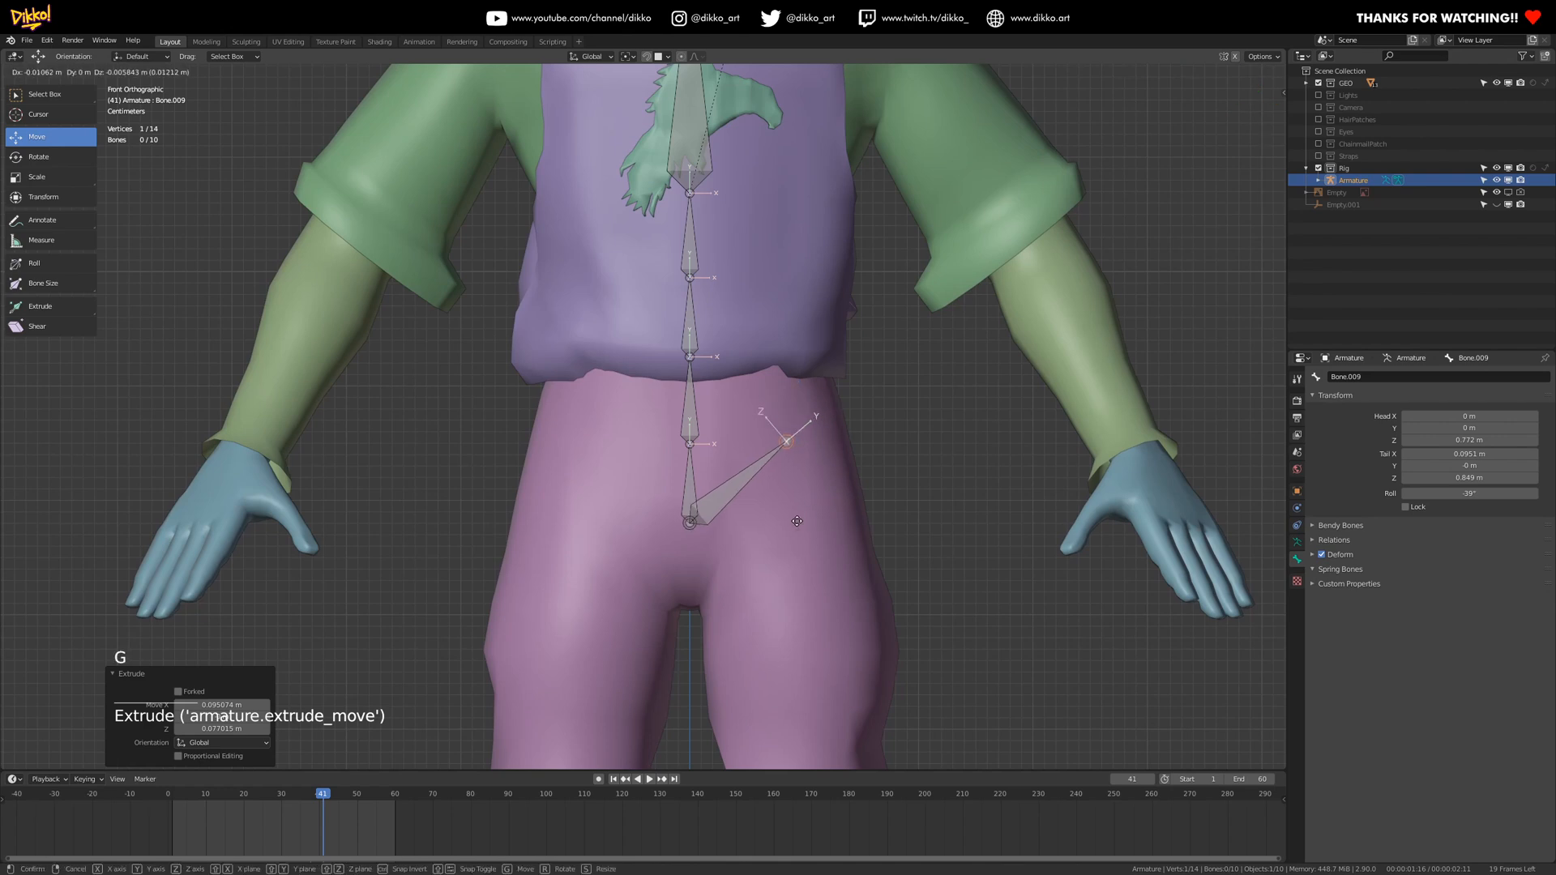
# - Extrude an upper arm bone from the left shoulder bone's tip to the elbow at about X 0.27 m, Z 1.06 m
pyautogui.scroll(-3, 799, 514)
pyautogui.keyDown('shift'); pyautogui.moveTo(794, 454); pyautogui.dragTo(790, 539, button='middle'); pyautogui.keyUp('shift')
pyautogui.scroll(2, 786, 466)
pyautogui.keyDown('shift'); pyautogui.moveTo(786, 467); pyautogui.dragTo(696, 300, button='middle'); pyautogui.keyUp('shift')
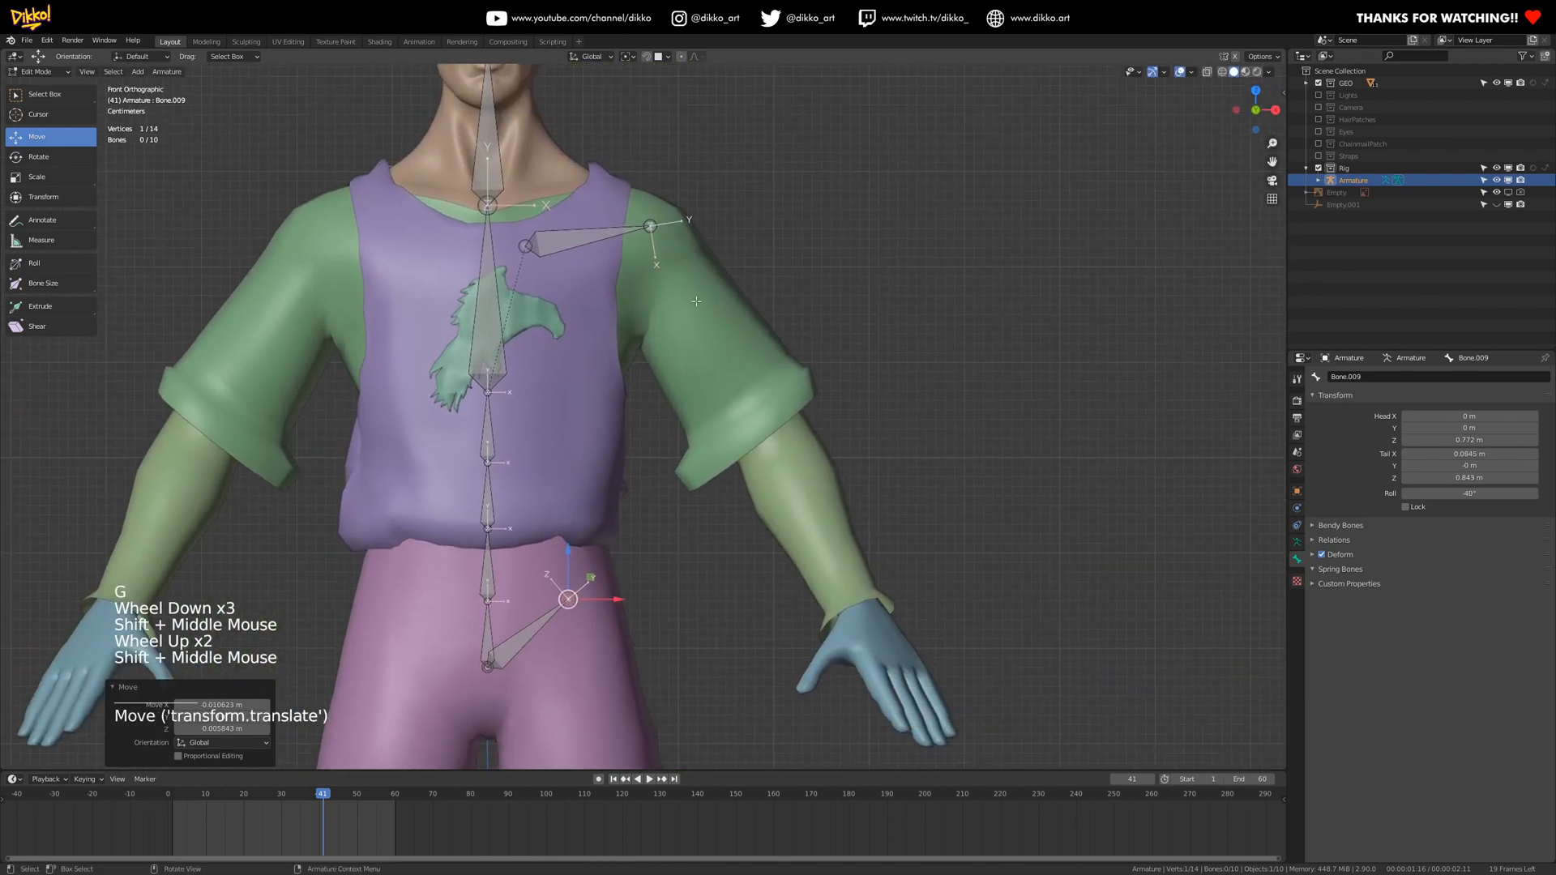
pyautogui.click(652, 227)
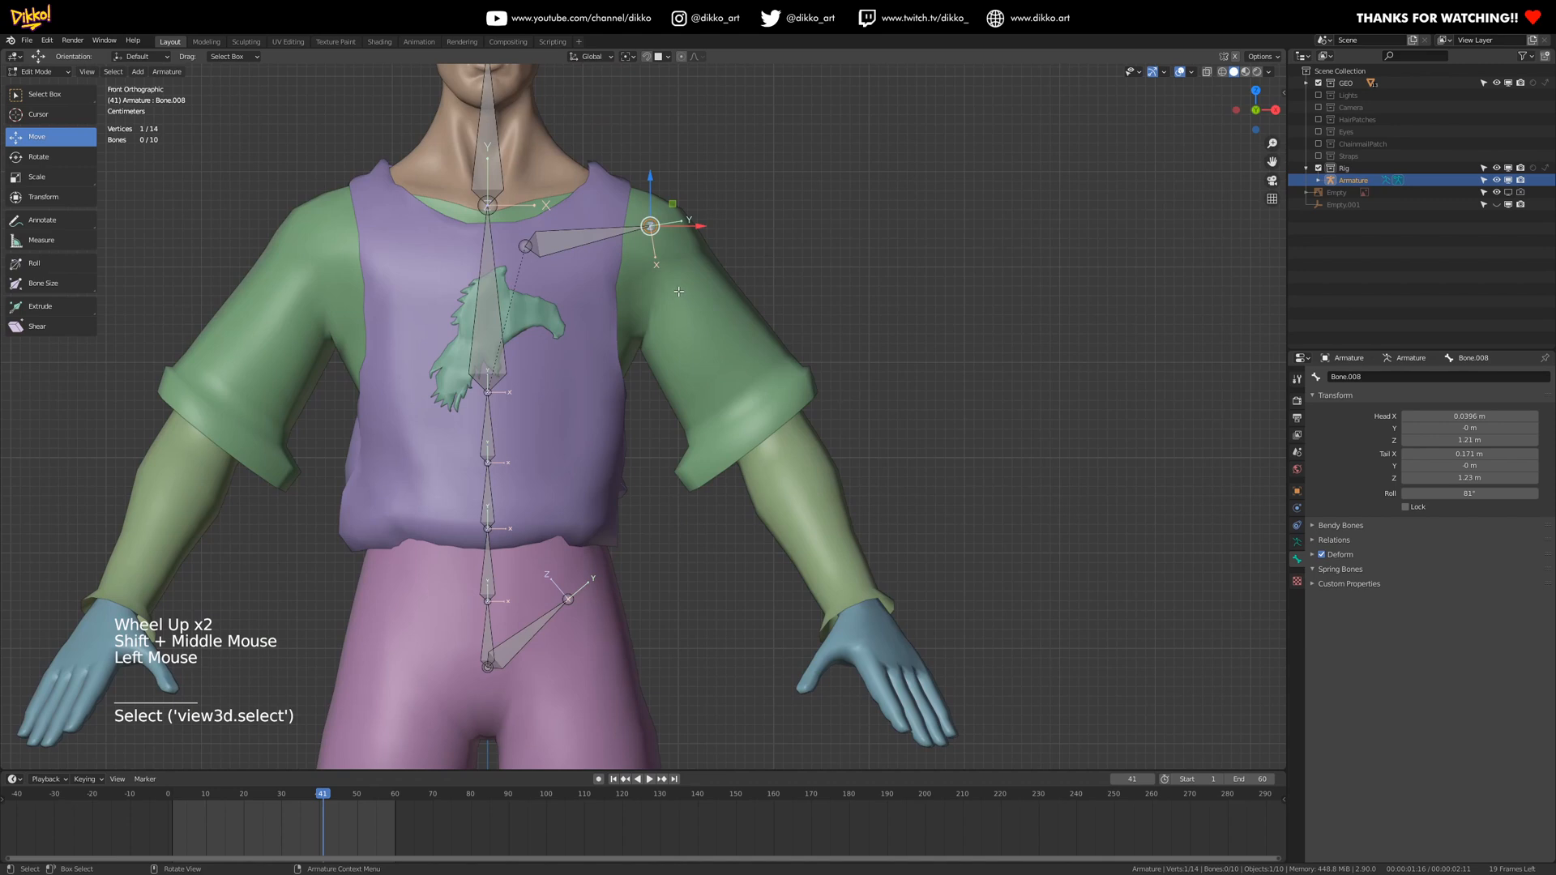
pyautogui.click(587, 245)
pyautogui.click(649, 227)
pyautogui.press('e')
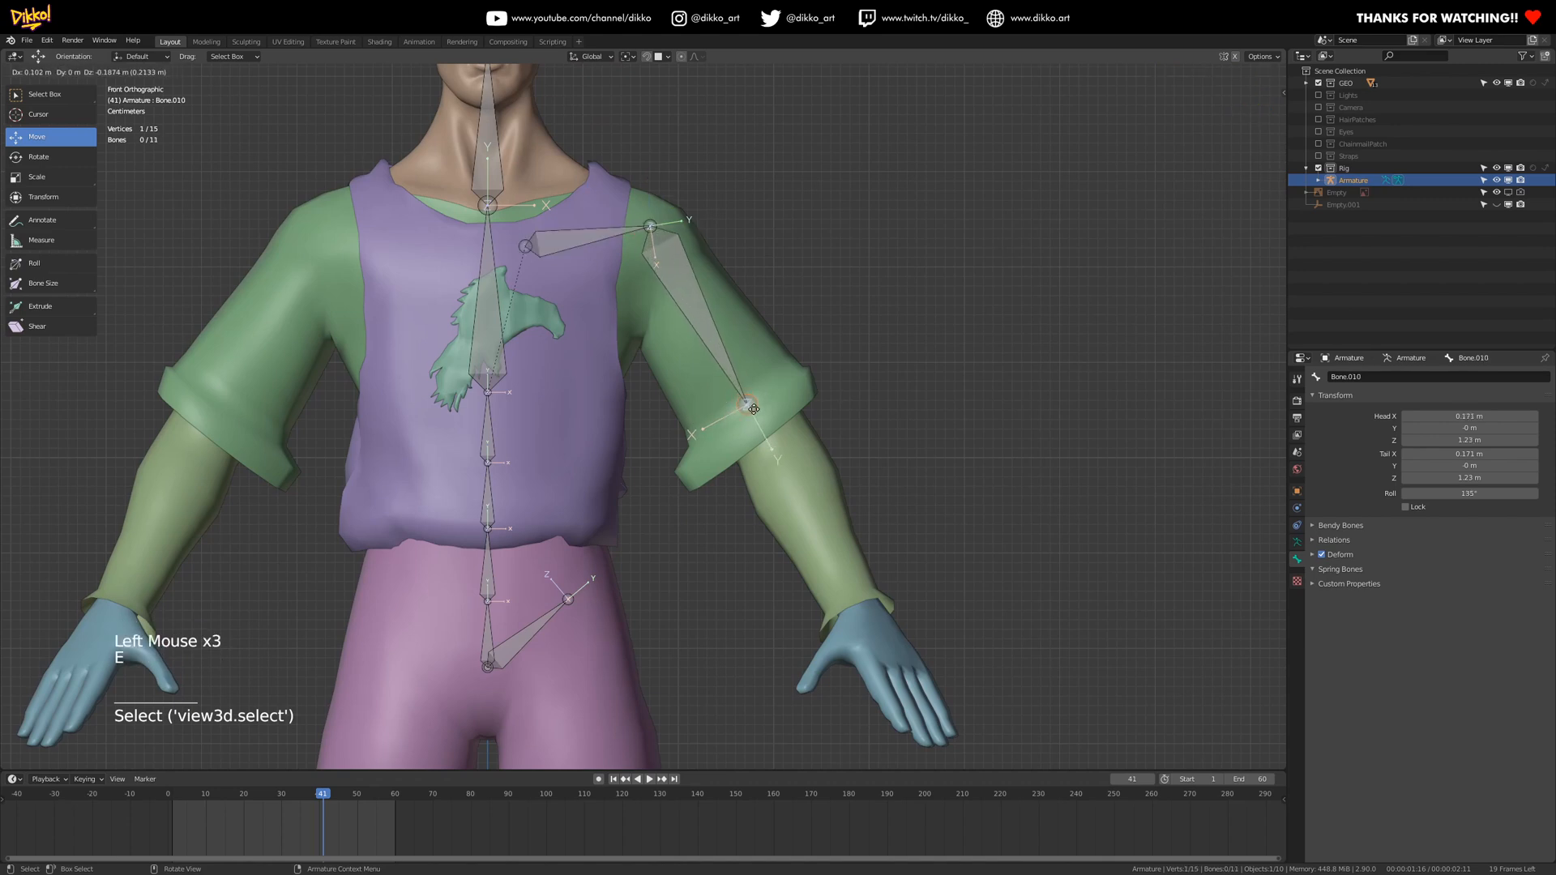
pyautogui.click(746, 403)
pyautogui.press('g')
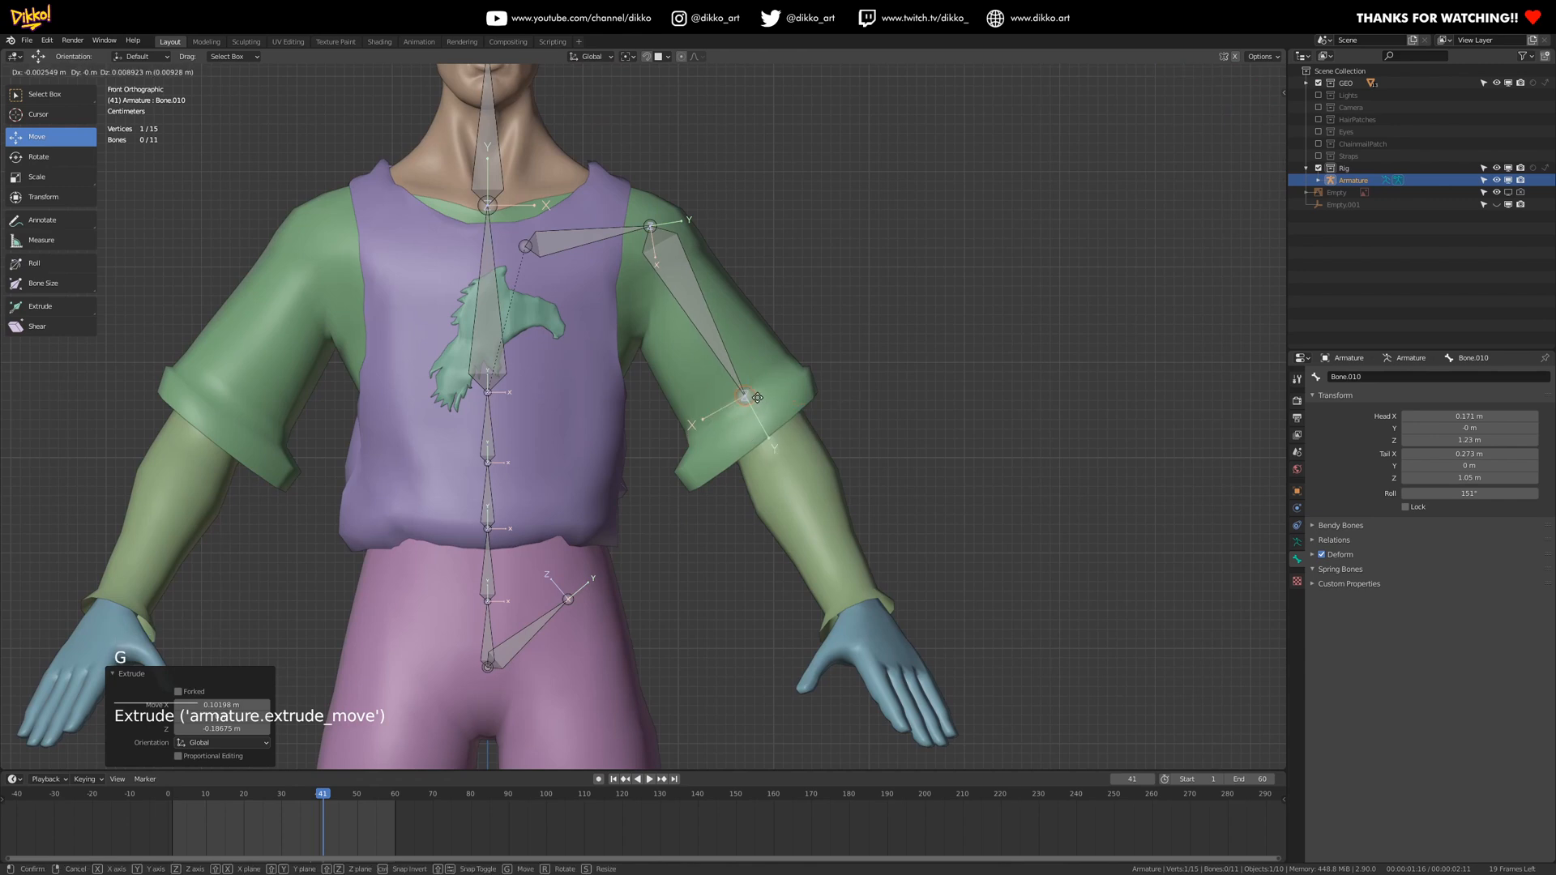
pyautogui.click(758, 398)
# - Extrude a forearm bone from the elbow to the left wrist, with its tail at about X 0.381 m, Z 0.839 m
pyautogui.press('e')
pyautogui.click(877, 623)
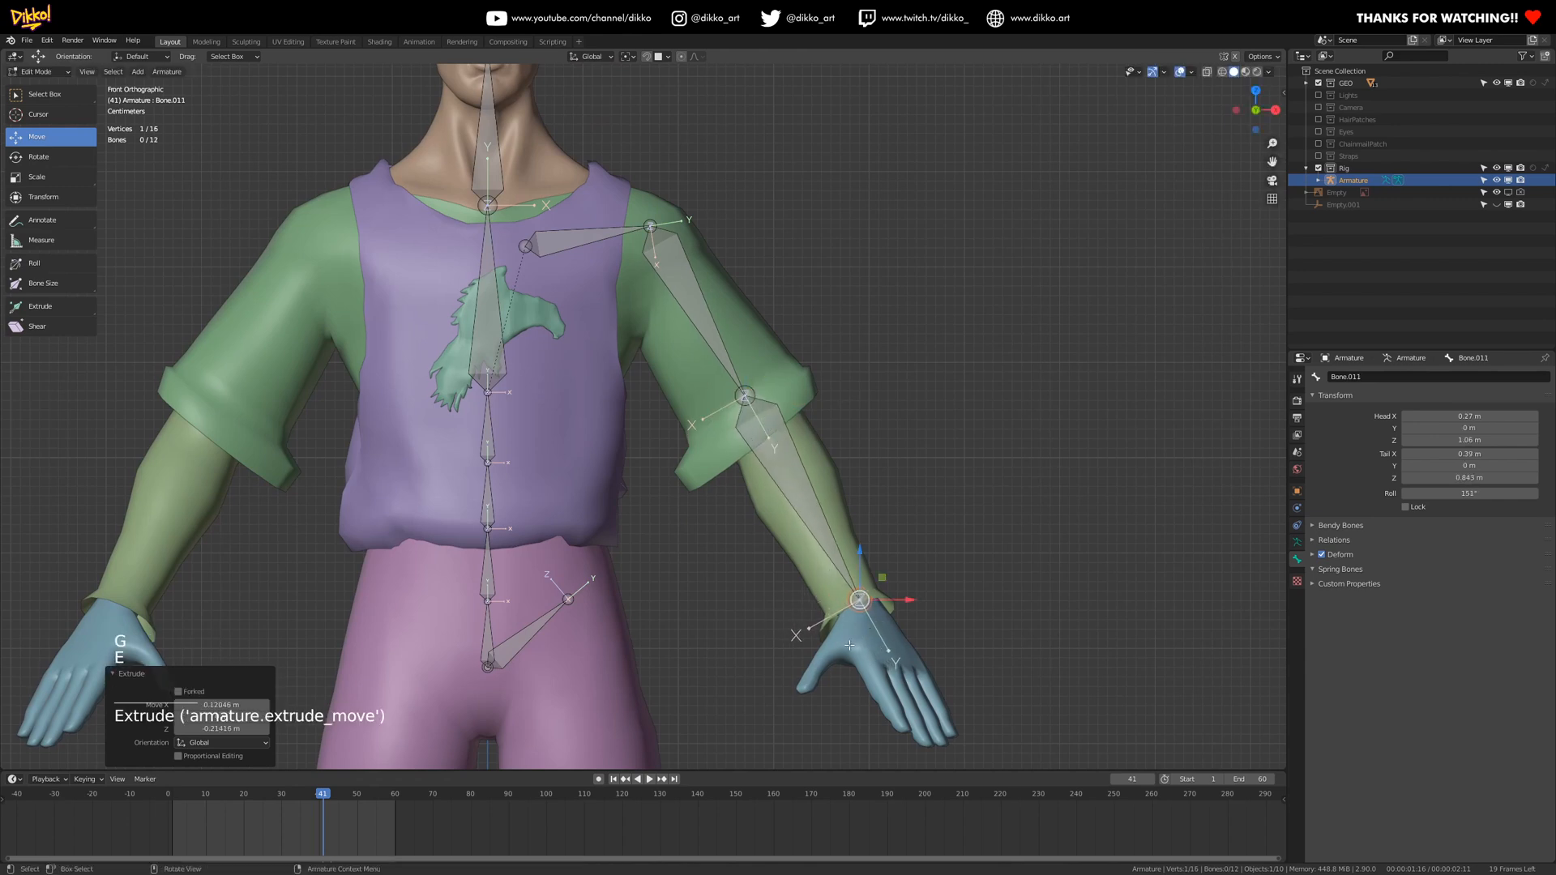
pyautogui.press('g')
pyautogui.click(878, 619)
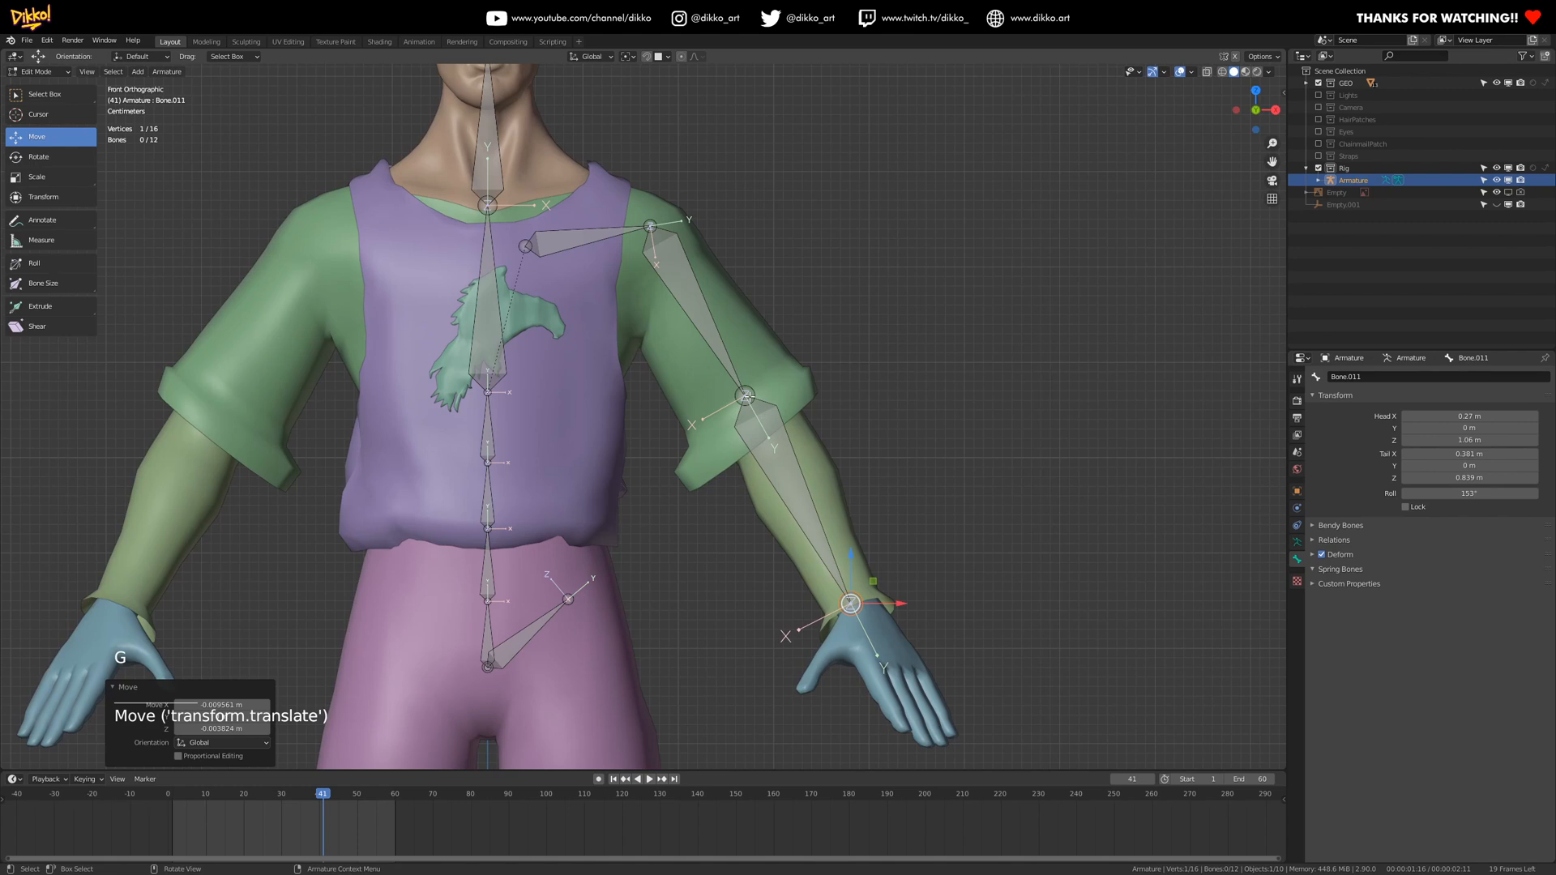
# - Lower the elbow joint to about X 0.283 m, Z 1.03 m and turn on the wireframe overlay
pyautogui.click(751, 413)
pyautogui.press('g')
pyautogui.click(760, 429)
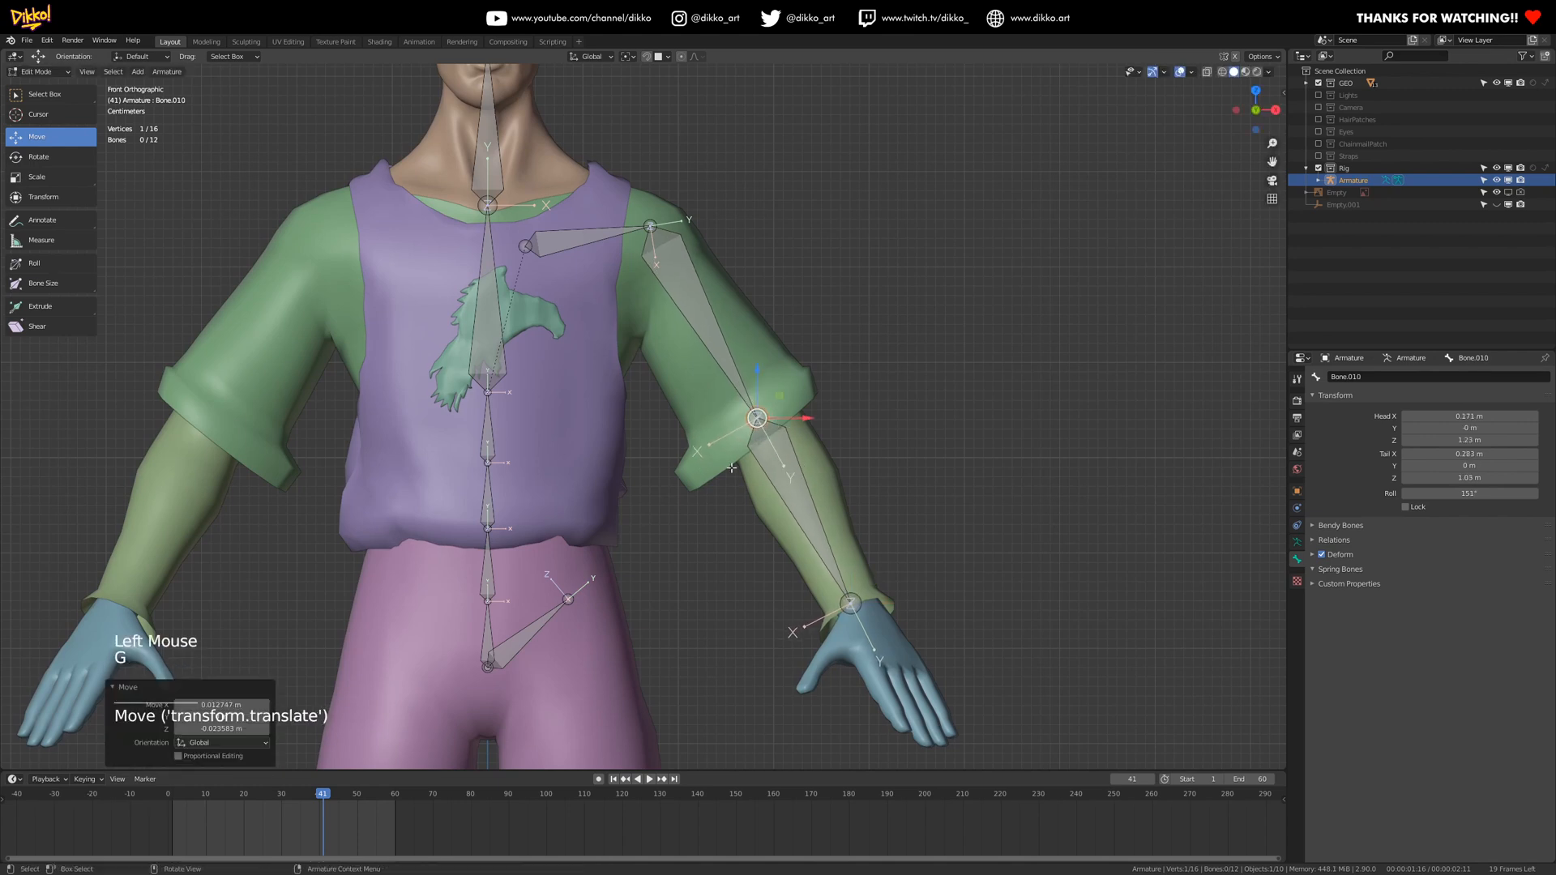
pyautogui.click(1192, 72)
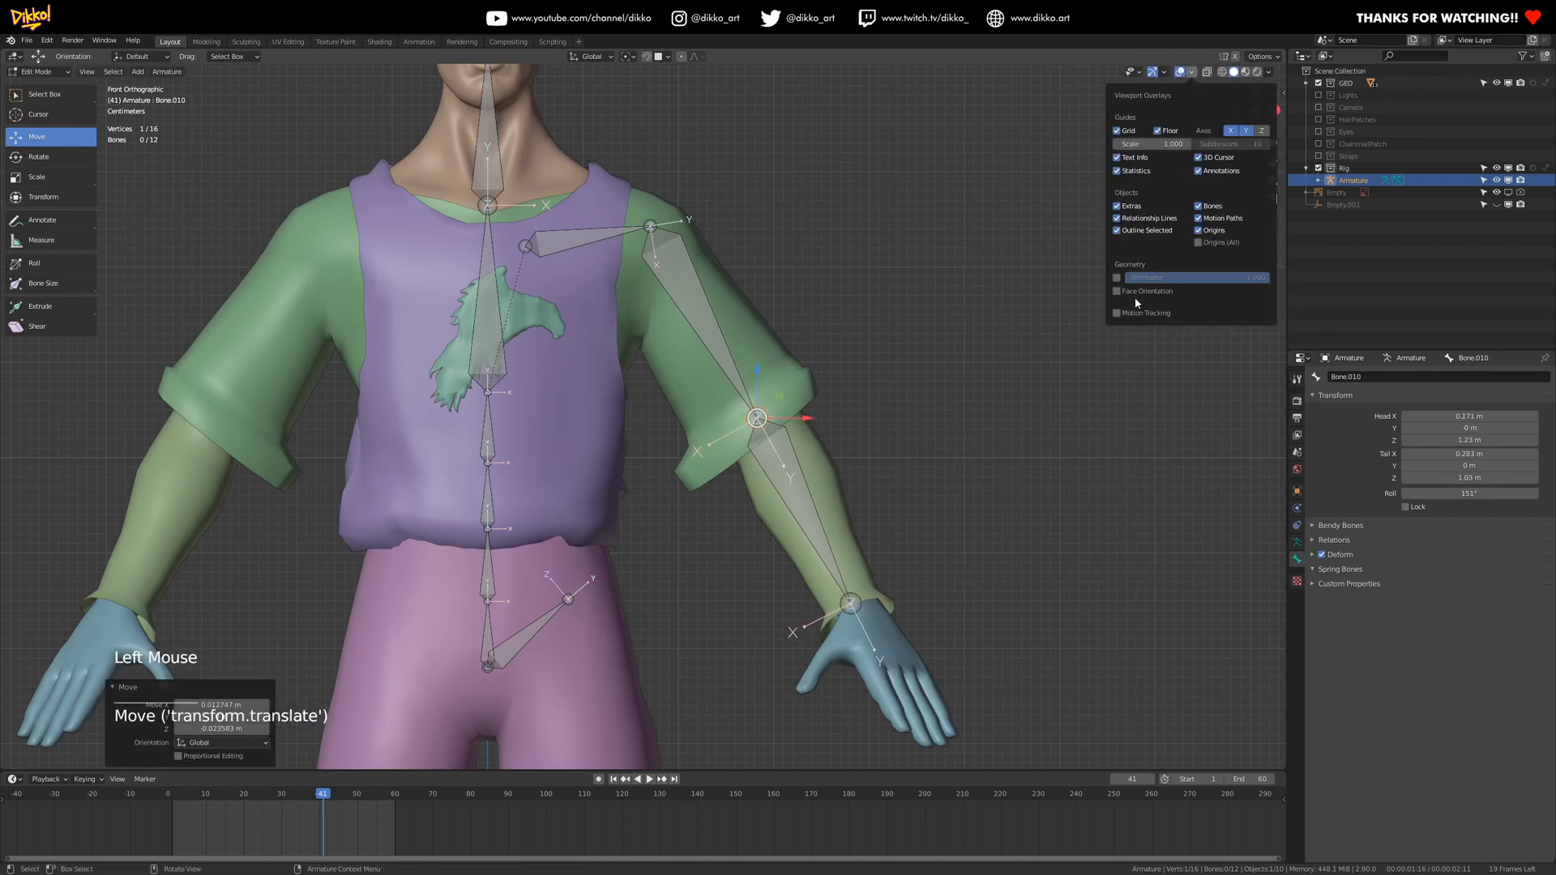
pyautogui.click(1117, 279)
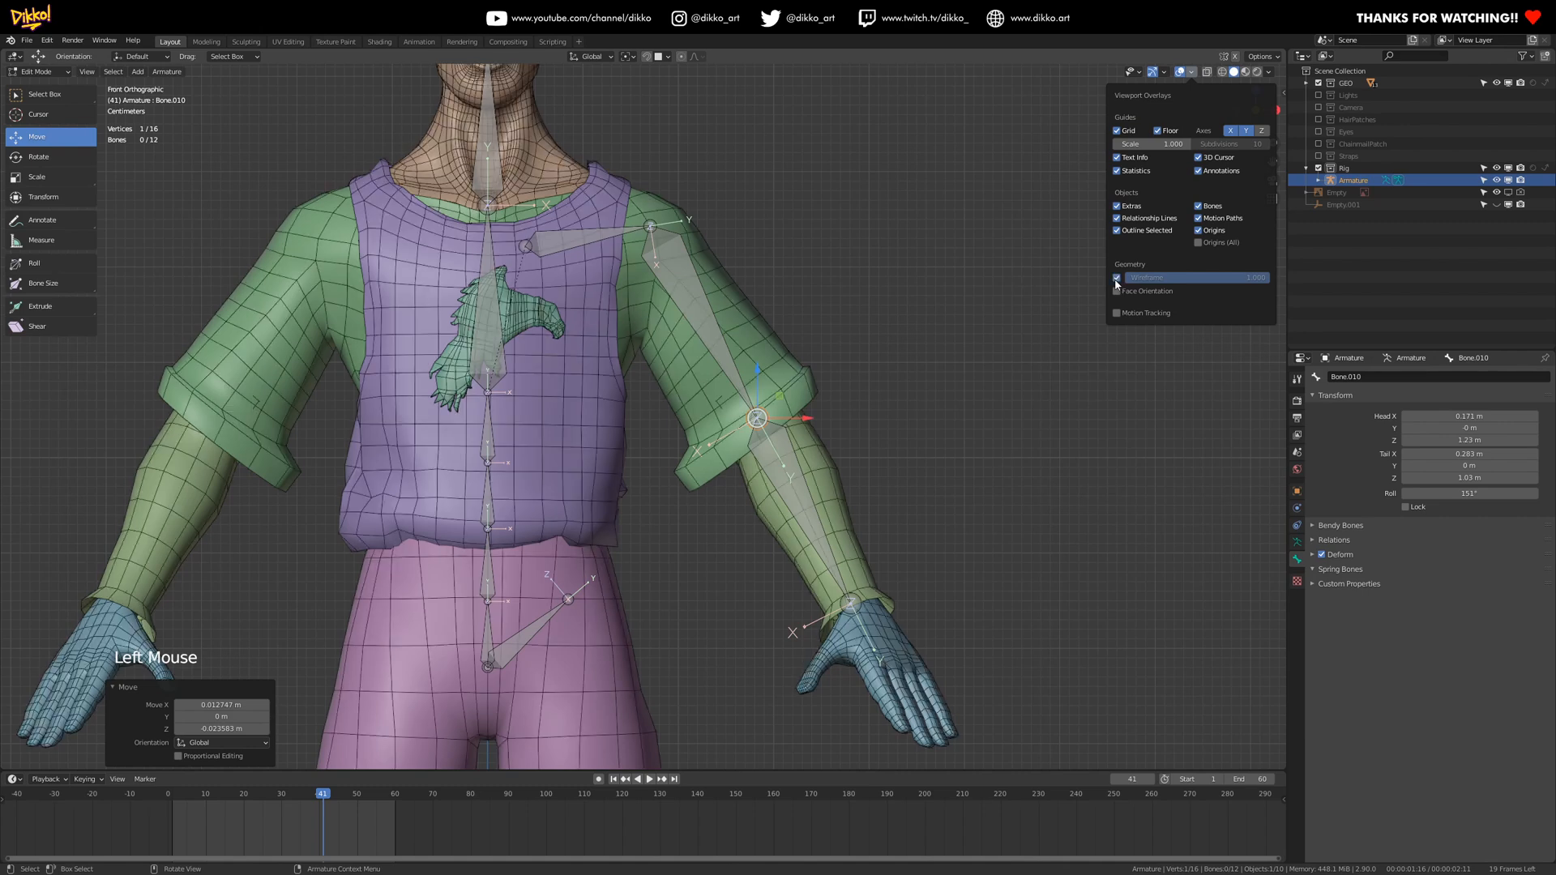
# - Move the elbow joint back and down inside the sleeve, to about Y 0.041 m, Z 0.984 m
pyautogui.moveTo(654, 404); pyautogui.dragTo(565, 448, button='middle')
pyautogui.moveTo(822, 533); pyautogui.dragTo(757, 481, button='middle')
pyautogui.moveTo(784, 464); pyautogui.dragTo(804, 465)
pyautogui.moveTo(803, 465); pyautogui.dragTo(747, 430, button='middle')
pyautogui.moveTo(747, 430); pyautogui.dragTo(745, 454)
pyautogui.moveTo(787, 513); pyautogui.dragTo(758, 512)
pyautogui.moveTo(714, 457); pyautogui.dragTo(802, 524, button='middle')
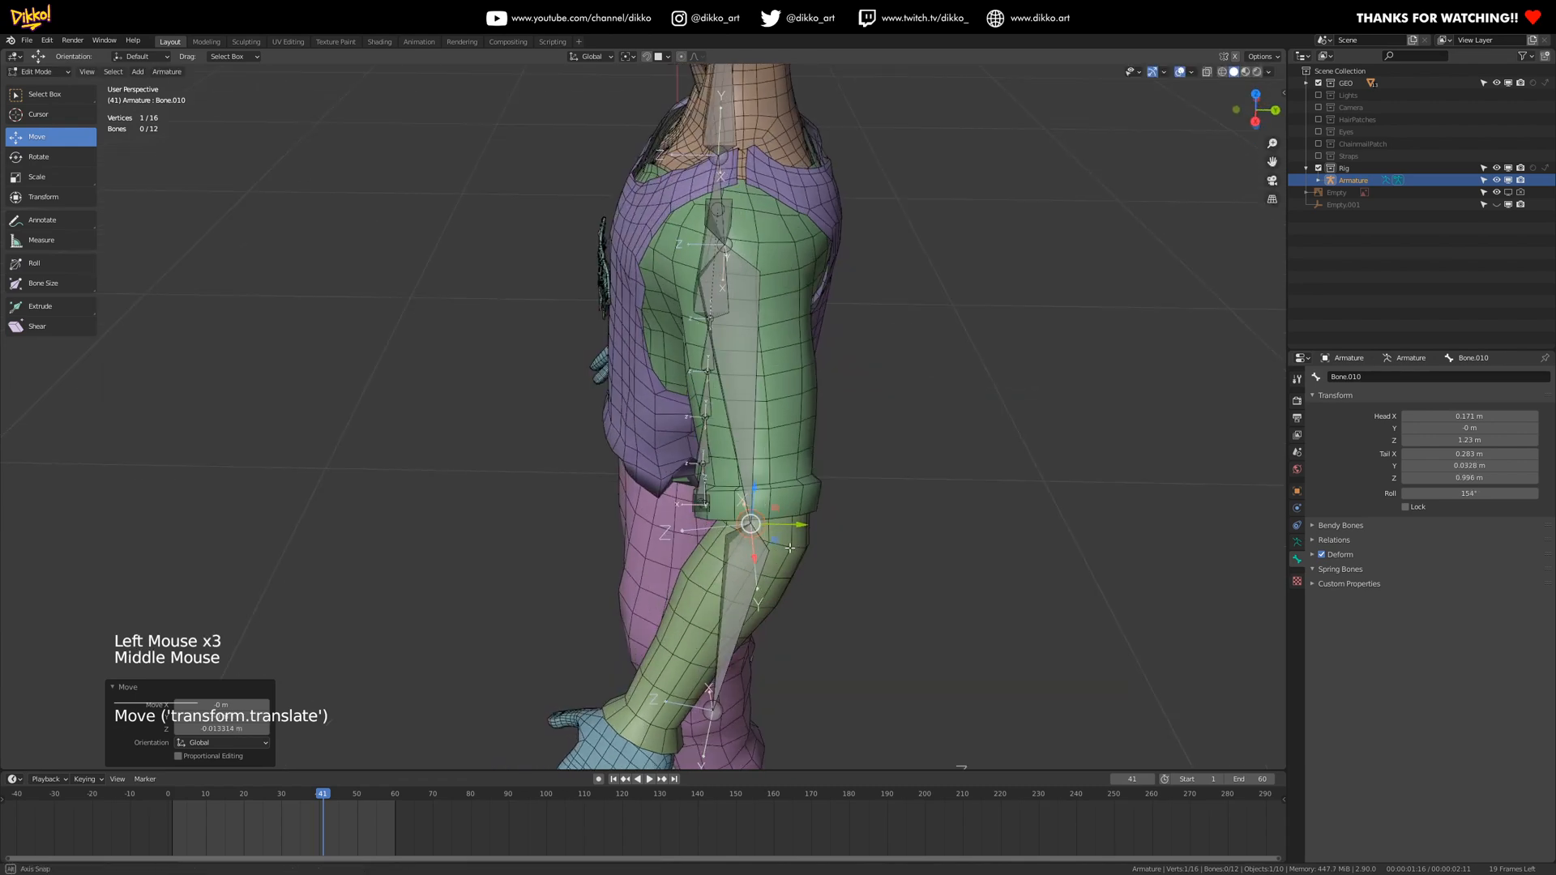
pyautogui.moveTo(802, 523); pyautogui.dragTo(764, 496)
pyautogui.moveTo(764, 496); pyautogui.dragTo(948, 474, button='middle')
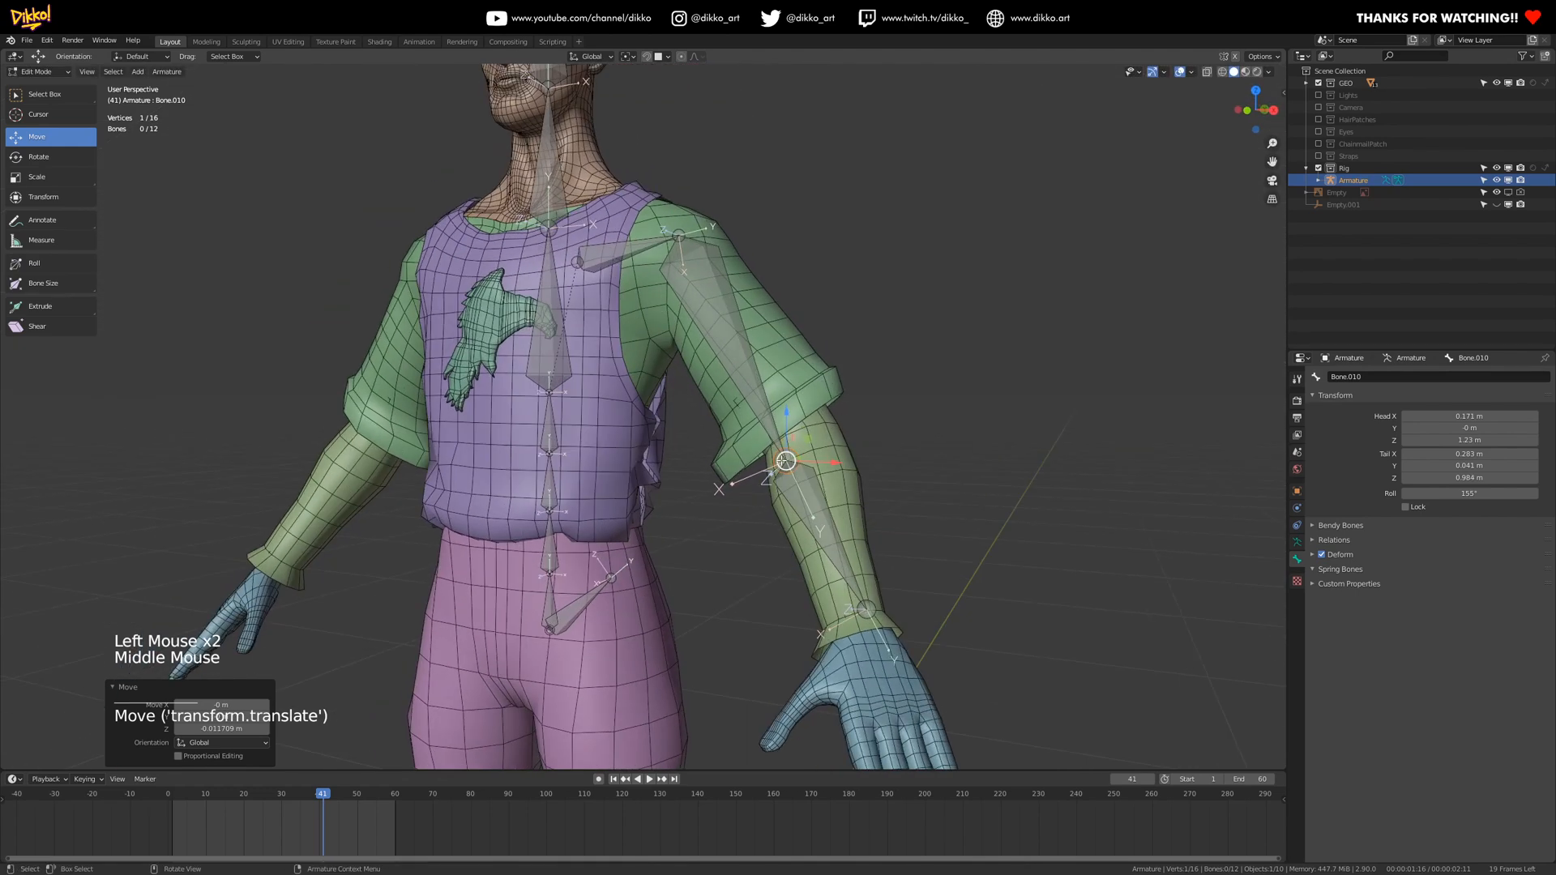
# - Enable snapping with Volume as the snap target
pyautogui.click(646, 56)
pyautogui.click(661, 56)
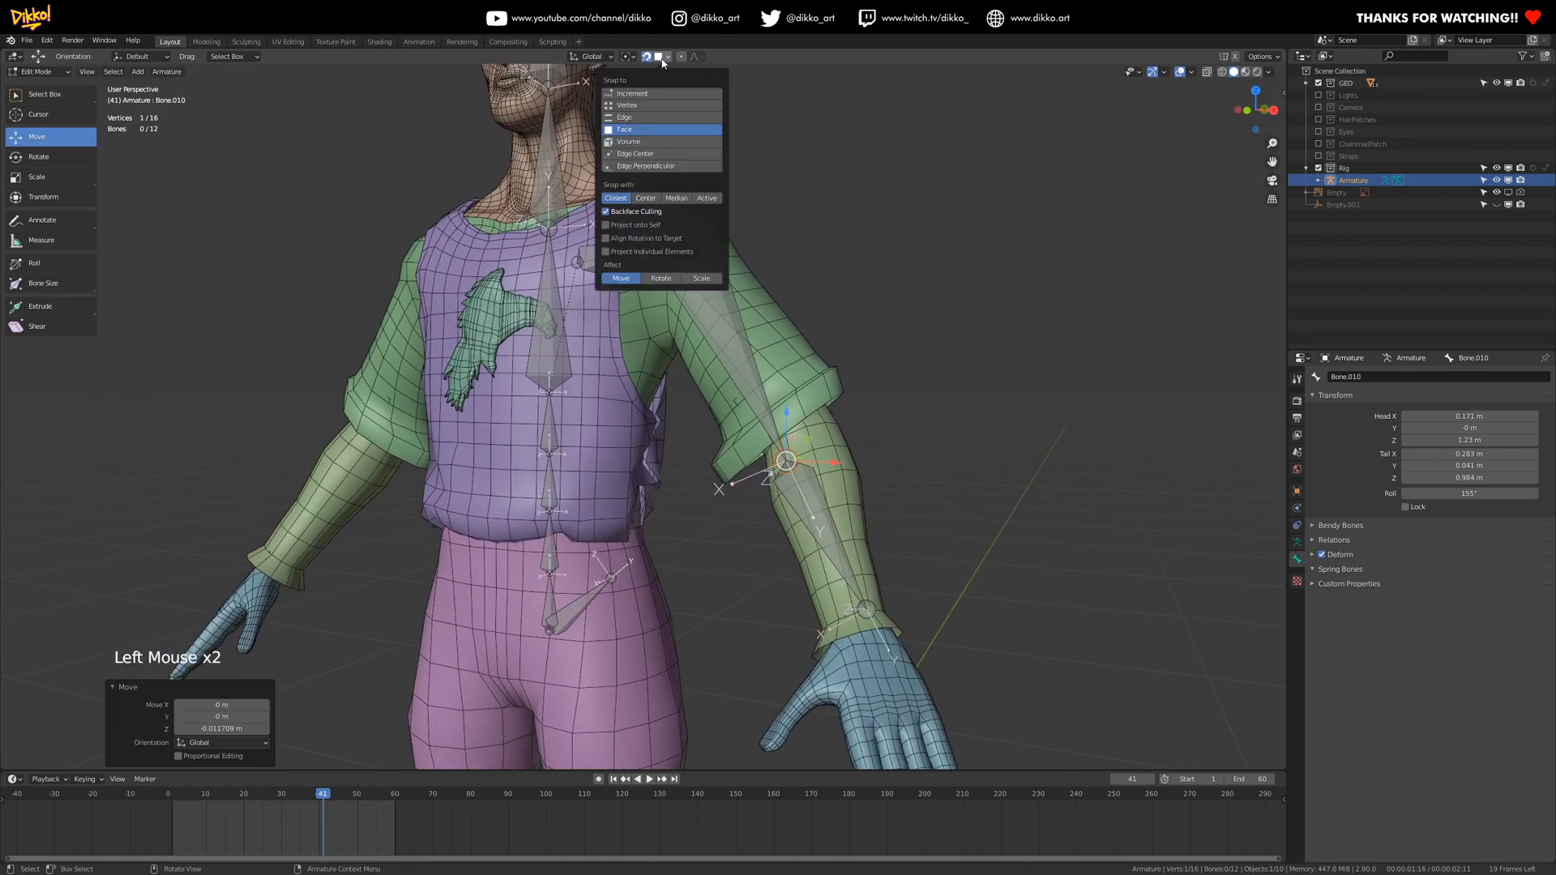
pyautogui.click(643, 142)
# - Snap the elbow joint into the middle of the arm mesh, at about X 0.298 m, Y 0.0441 m, Z 1.01 m
pyautogui.moveTo(879, 421); pyautogui.dragTo(837, 410, button='middle')
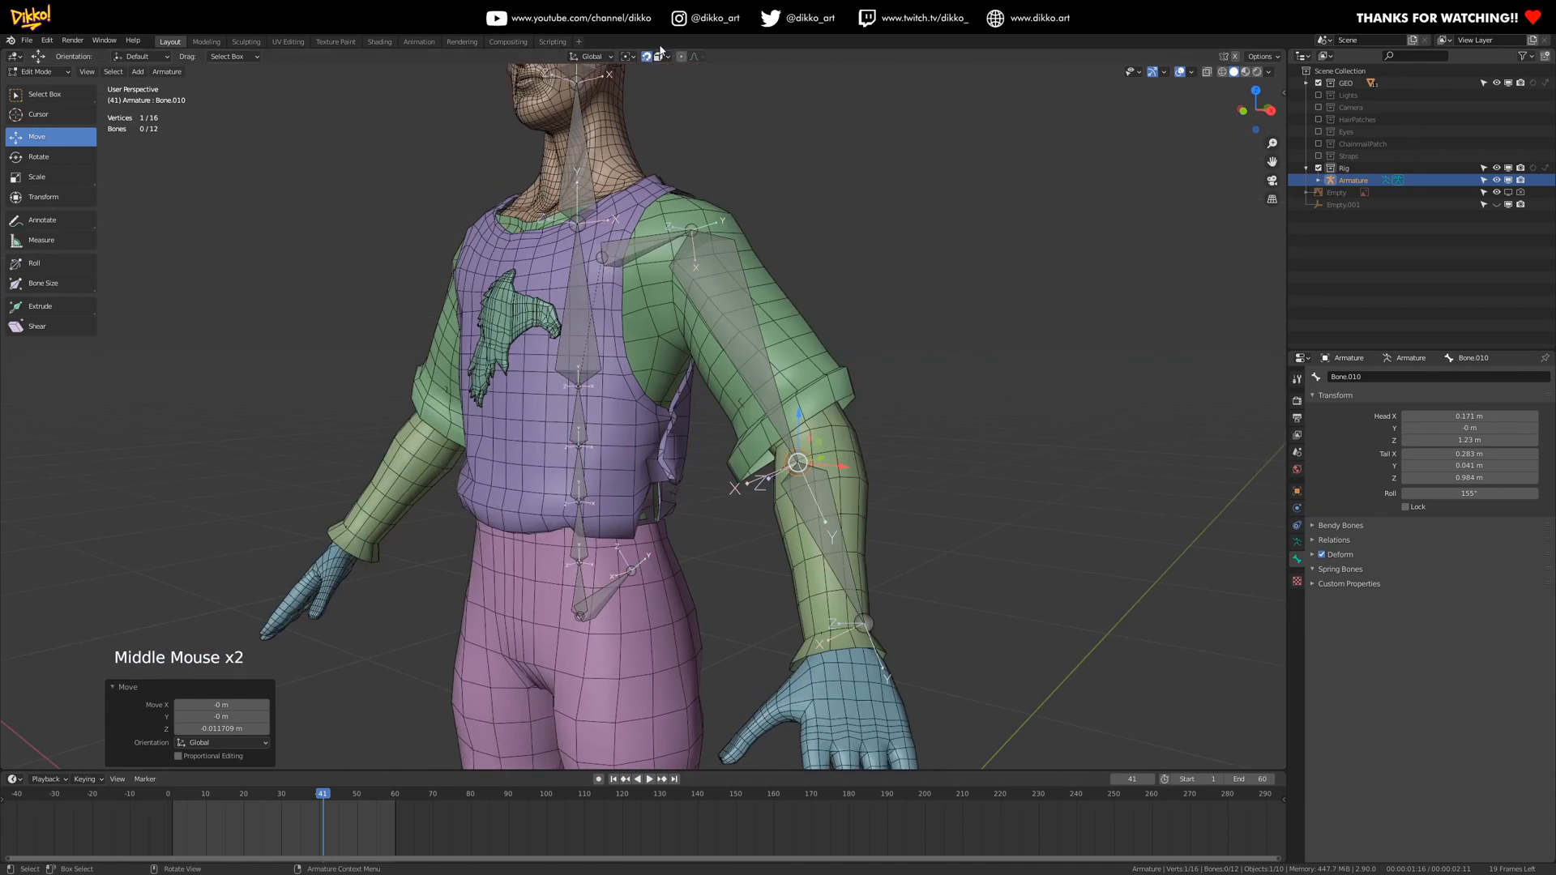
pyautogui.press('g')
pyautogui.click(822, 433)
pyautogui.moveTo(827, 438); pyautogui.dragTo(717, 478, button='middle')
pyautogui.press('g')
pyautogui.click(734, 538)
pyautogui.moveTo(733, 539); pyautogui.dragTo(810, 628, button='middle')
pyautogui.press('g')
pyautogui.click(788, 488)
pyautogui.moveTo(810, 628); pyautogui.dragTo(744, 503, button='middle')
# - Snap the wrist joint to the centre of the wrist mesh, at about X 0.39 m, Y -0.0623 m, Z 0.835 m
pyautogui.click(774, 602)
pyautogui.press('g')
pyautogui.click(770, 597)
pyautogui.press('g')
pyautogui.click(738, 556)
pyautogui.scroll(-3, 737, 555)
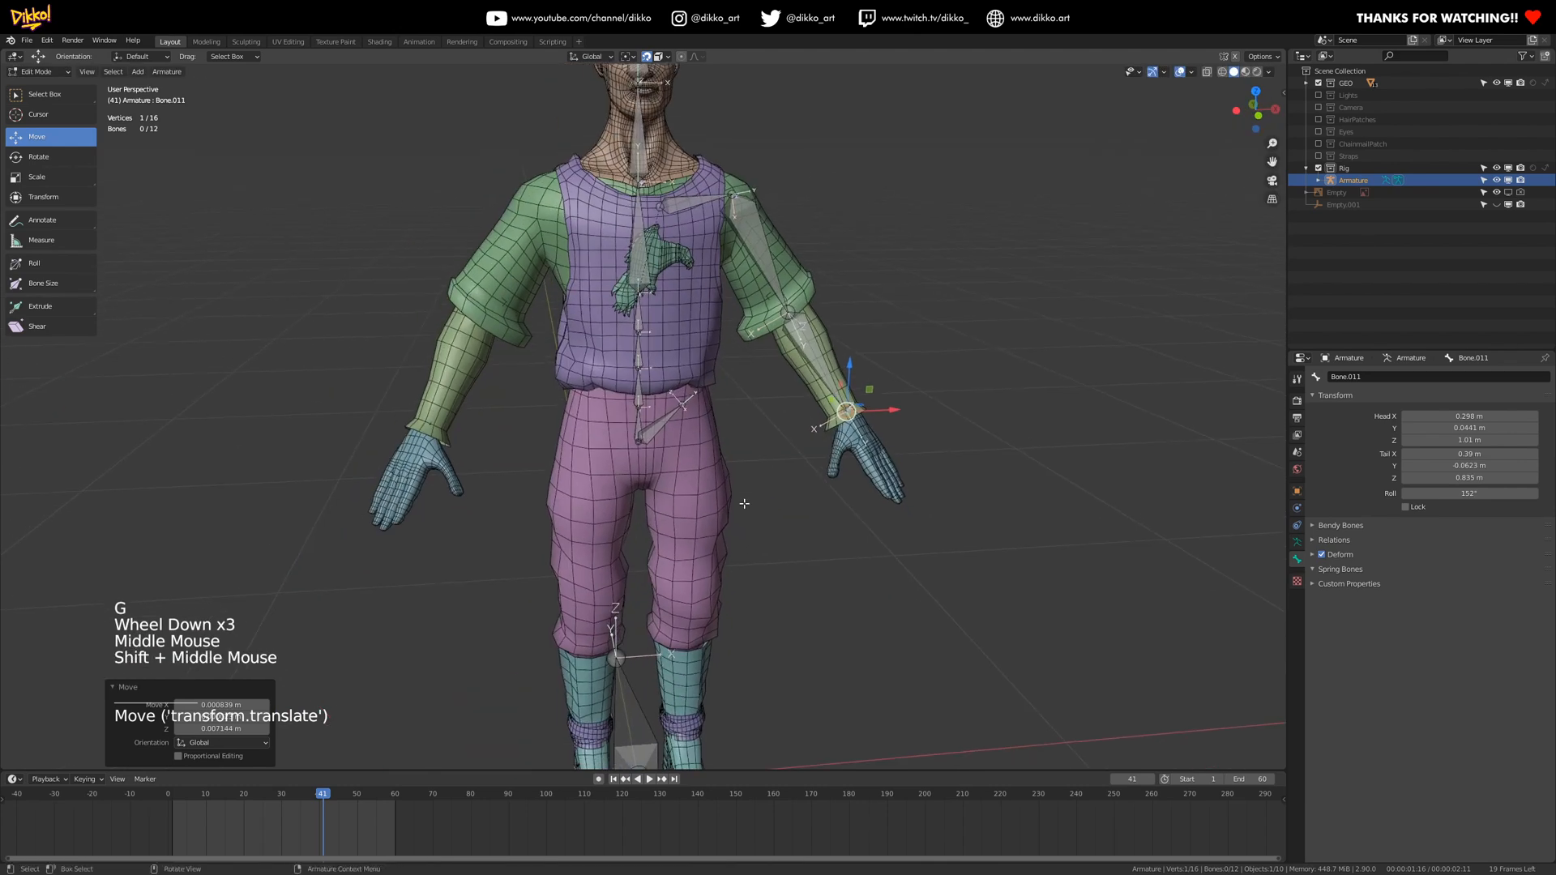
# - Extrude a thigh bone from the pelvis bone's tip to the knee at about Y -0.0207 m, Z 0.513 m in the side view
pyautogui.click(681, 408)
pyautogui.press('KP_1')
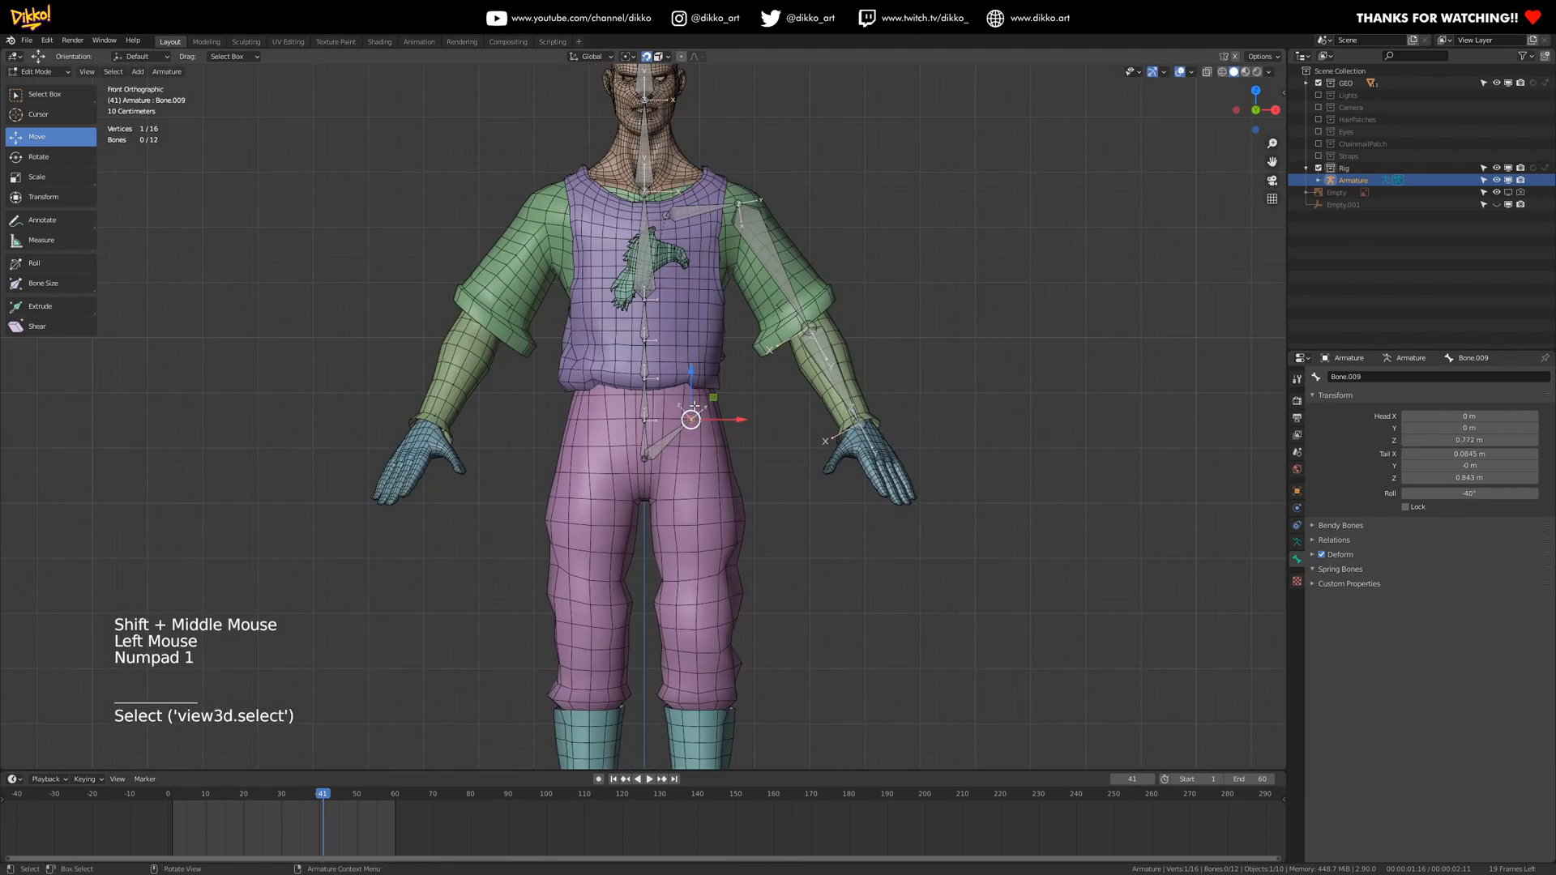
pyautogui.keyDown('shift'); pyautogui.moveTo(700, 596); pyautogui.dragTo(680, 418, button='middle'); pyautogui.keyUp('shift')
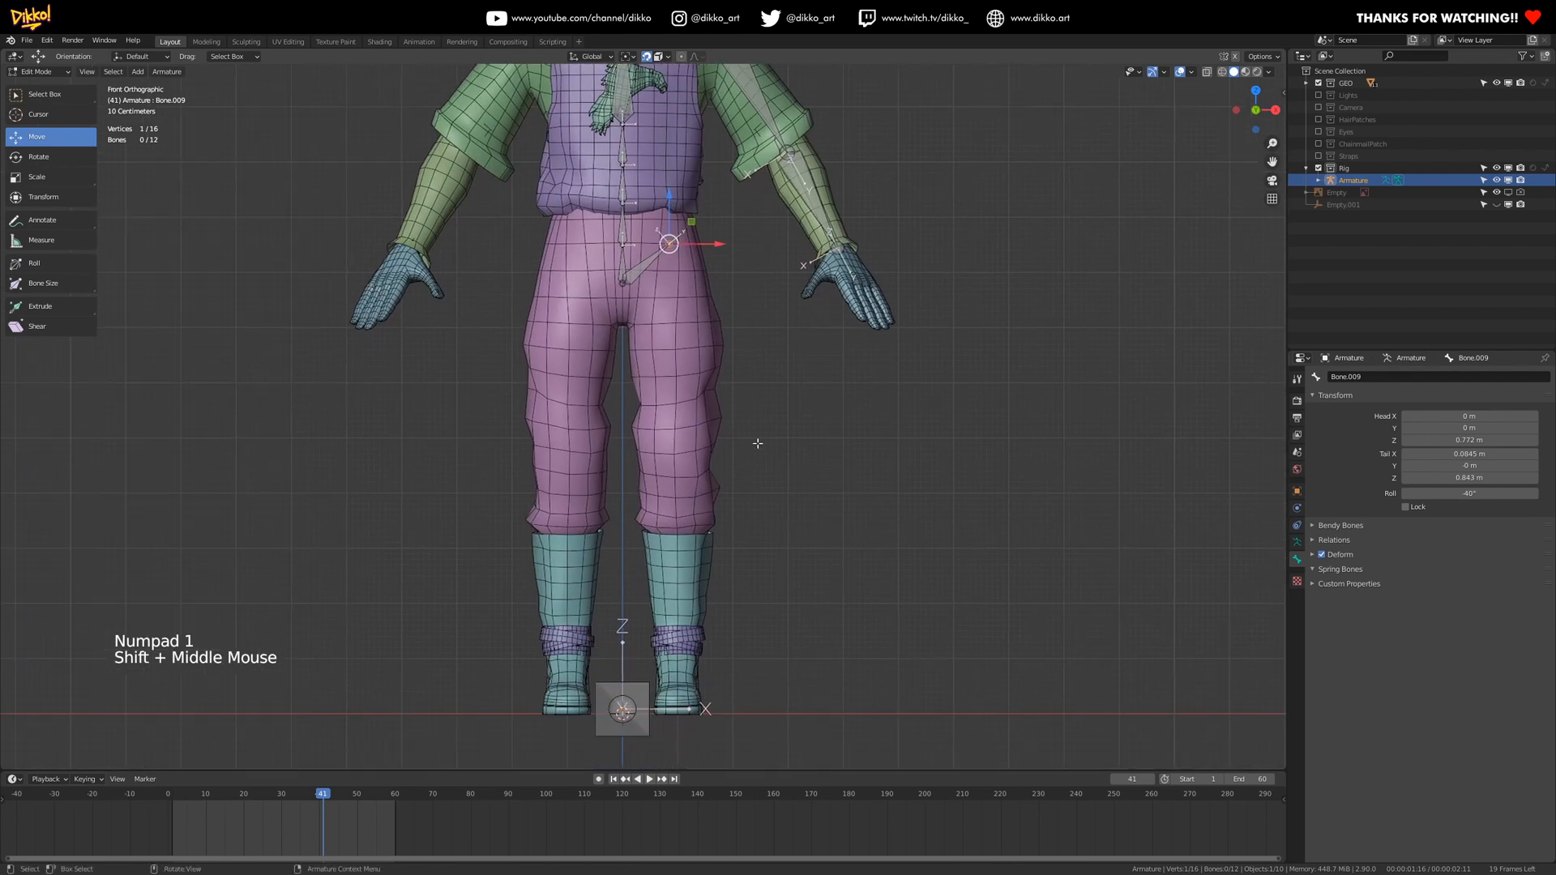
pyautogui.press('KP_1')
pyautogui.press('KP_3')
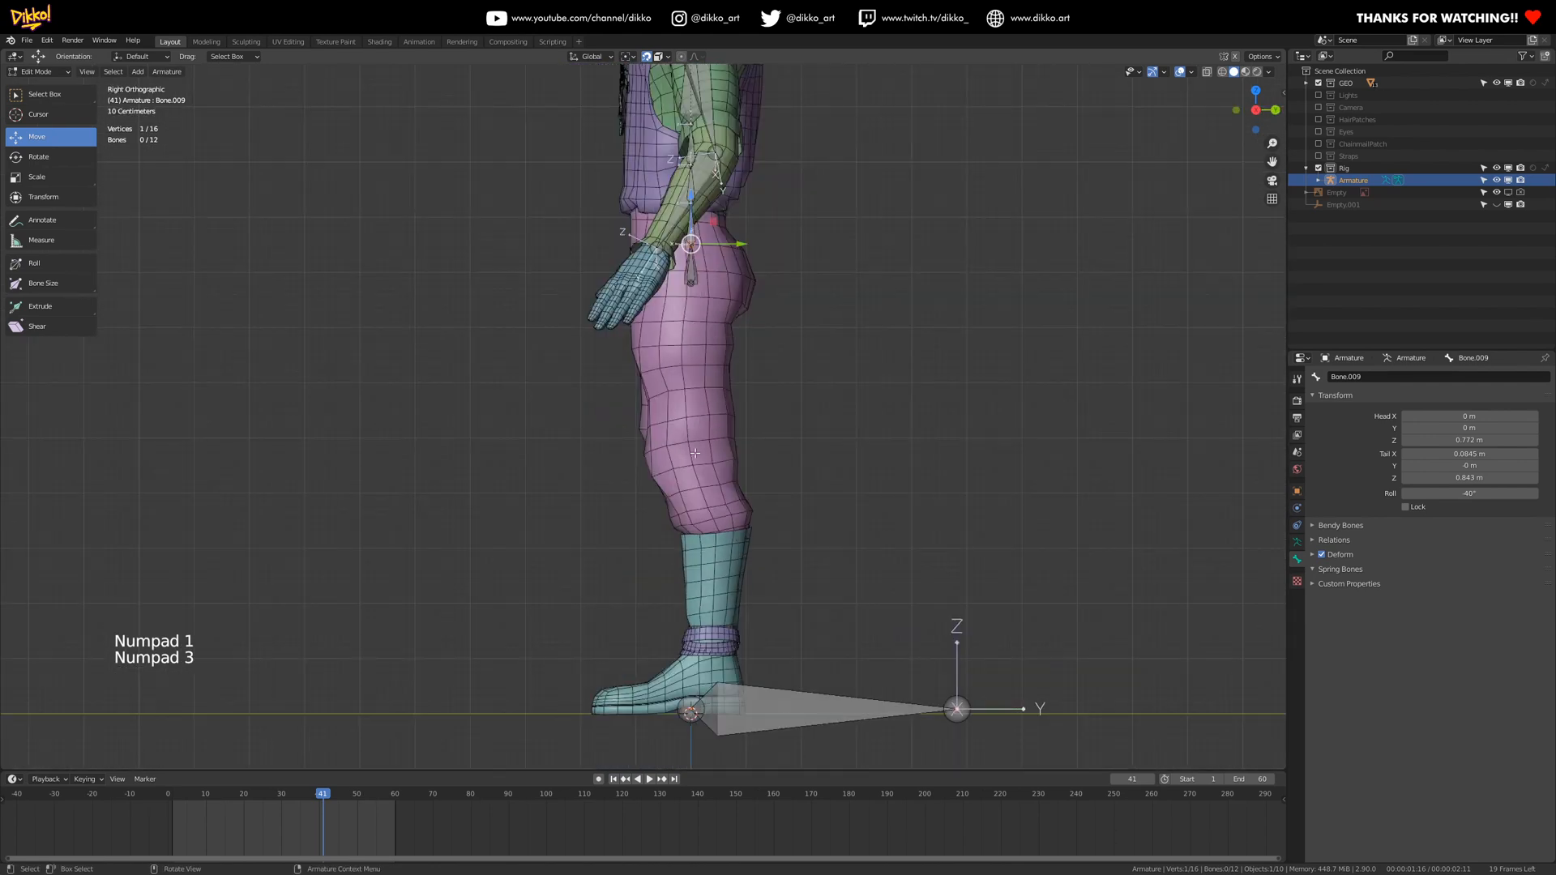
pyautogui.press('e')
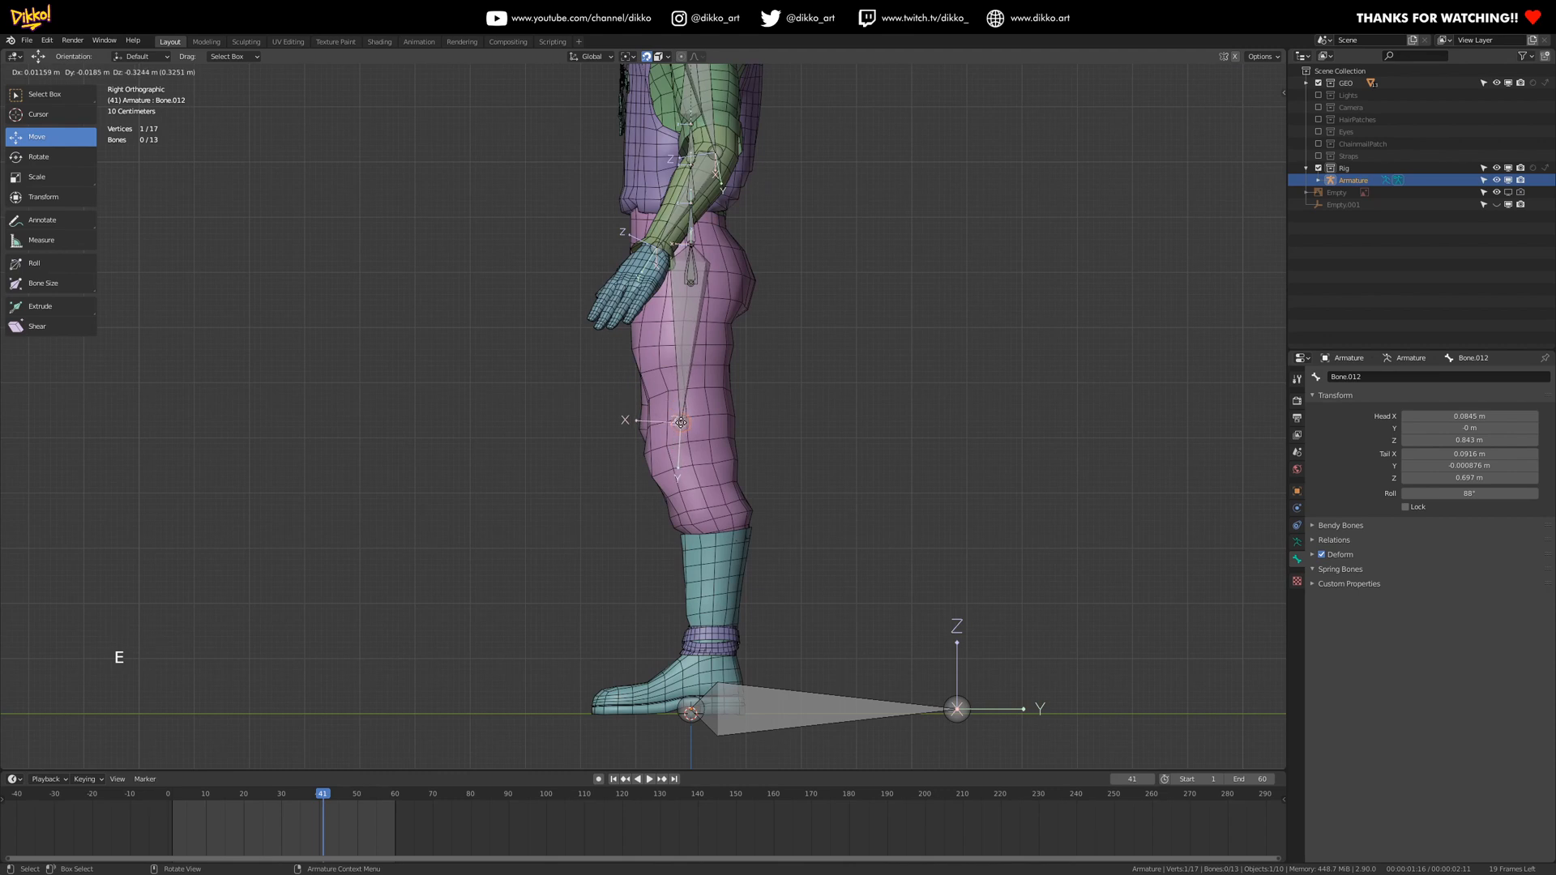
pyautogui.click(669, 483)
# - Extrude a shin bone from the knee to the ankle, with its tail at about Y 0.0399 m, Z 0.122 m
pyautogui.press('e')
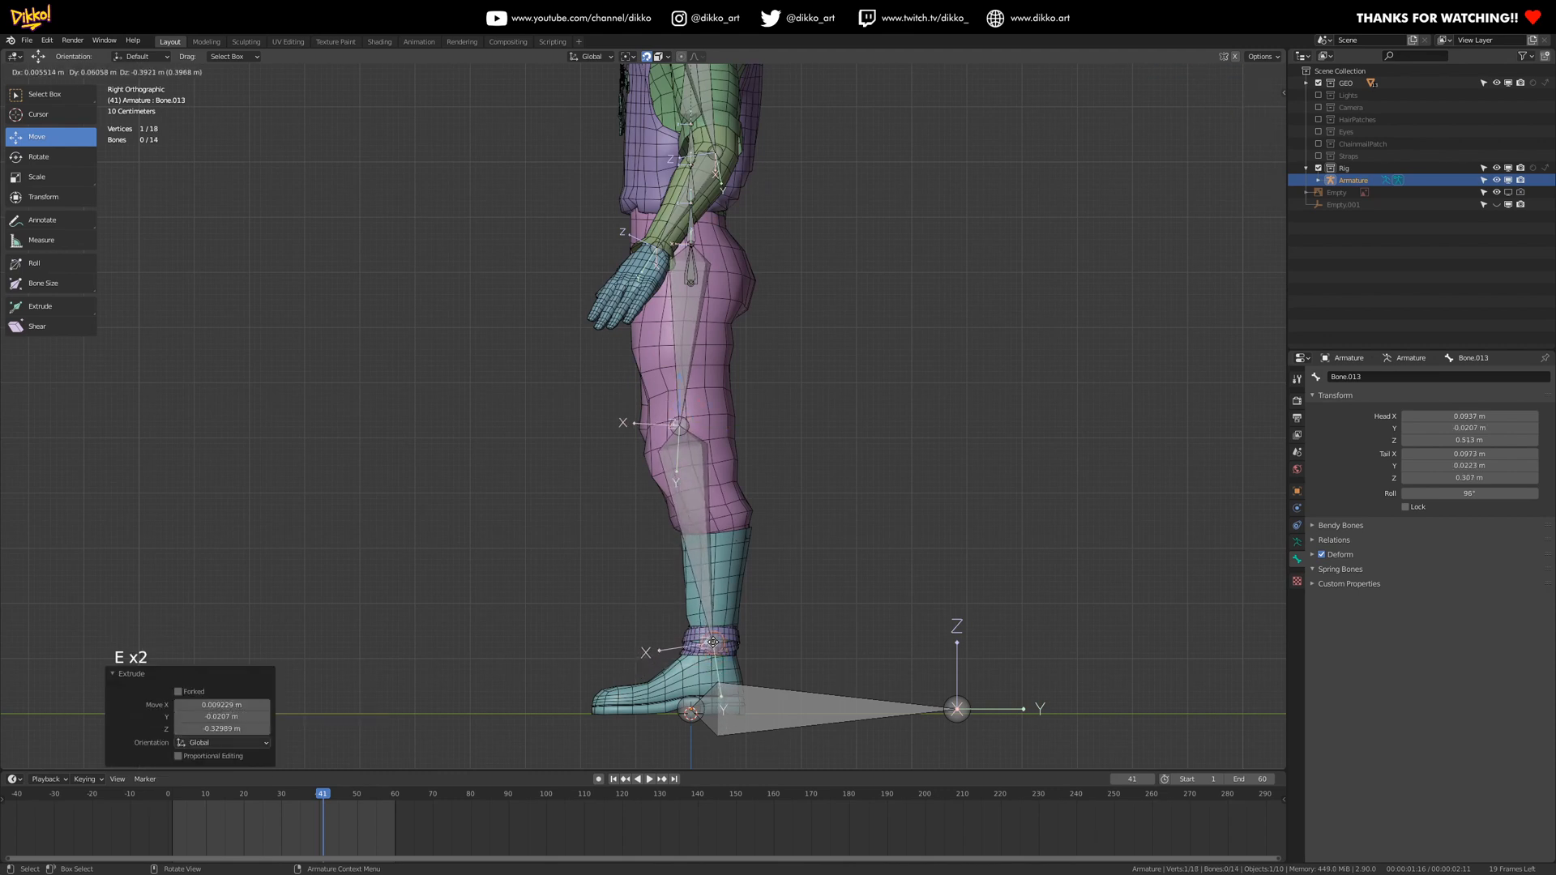
pyautogui.click(712, 643)
# - Extrude a foot bone from the ankle to the ball of the foot at about Y -0.0791 m, Z 0.0186 m
pyautogui.keyDown('shift'); pyautogui.moveTo(728, 642); pyautogui.dragTo(744, 552, button='middle'); pyautogui.keyUp('shift')
pyautogui.press('e')
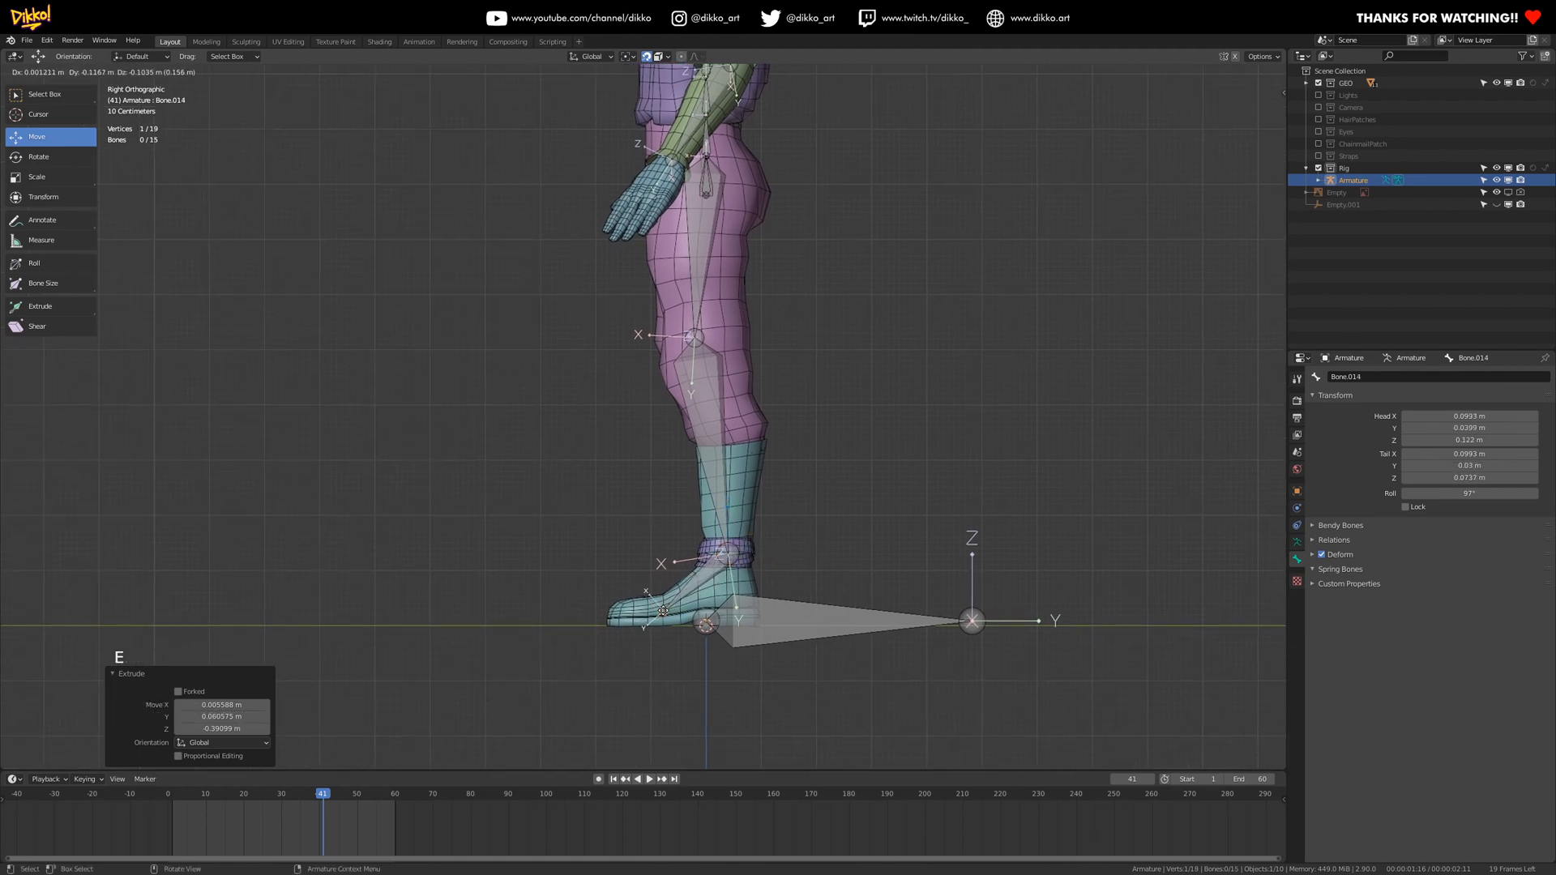
pyautogui.click(658, 616)
# - Extrude a toe bone along the Y axis from the ball of the foot to the tip of the shoe
pyautogui.press('e')
pyautogui.press('y')
pyautogui.rightClick(610, 614)
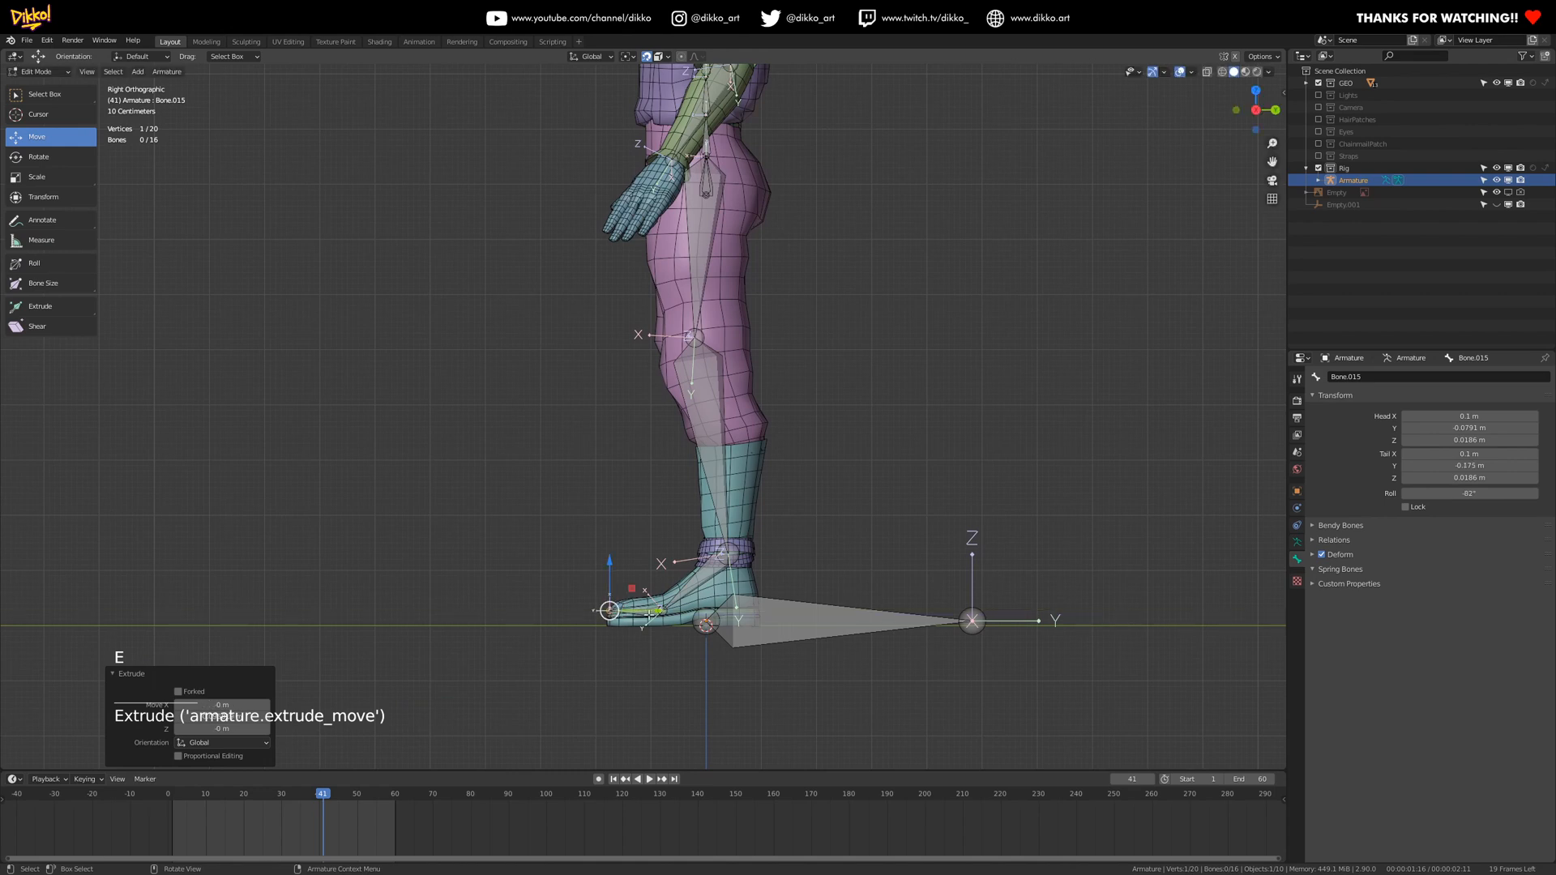
pyautogui.click(609, 610)
# - Shift the joint at the ball of the foot forward along Y to about Y -0.0912 m
pyautogui.moveTo(609, 610); pyautogui.dragTo(654, 611)
pyautogui.scroll(-2, 653, 611)
pyautogui.moveTo(653, 611); pyautogui.dragTo(750, 689, button='middle')
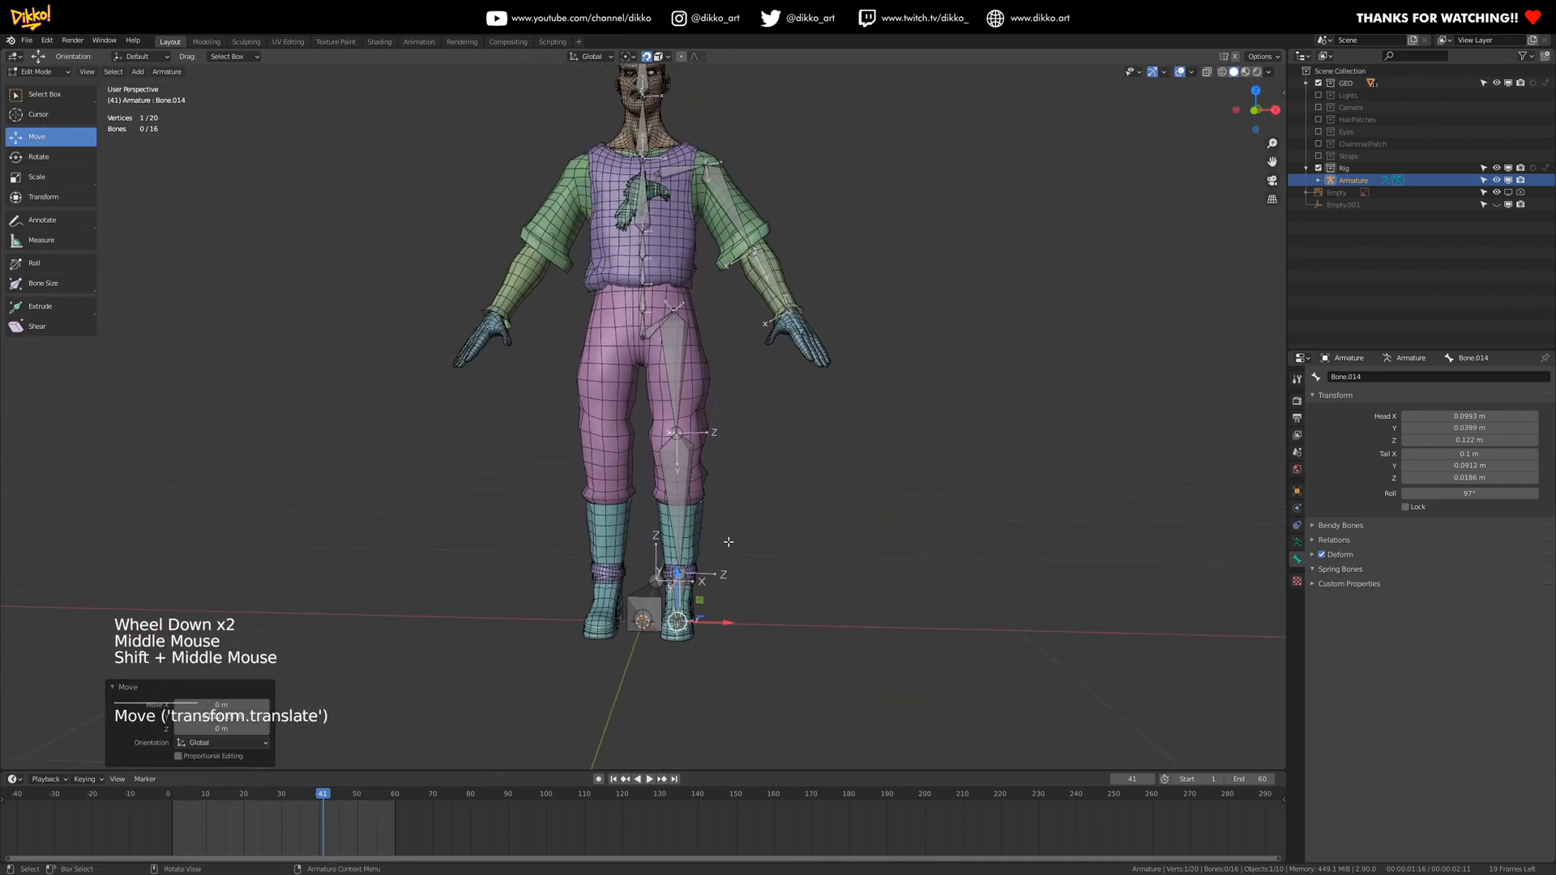
# - Examine how the arm, spine and leg bones sit inside the character mesh from several angles
pyautogui.scroll(2, 726, 376)
pyautogui.keyDown('shift'); pyautogui.moveTo(726, 376); pyautogui.dragTo(725, 440, button='middle'); pyautogui.keyUp('shift')
pyautogui.keyDown('shift'); pyautogui.moveTo(774, 376); pyautogui.dragTo(772, 502, button='middle'); pyautogui.keyUp('shift')
pyautogui.moveTo(762, 486); pyautogui.dragTo(697, 478, button='middle')
pyautogui.keyDown('shift'); pyautogui.moveTo(636, 312); pyautogui.dragTo(846, 433, button='middle'); pyautogui.keyUp('shift')
pyautogui.moveTo(847, 433); pyautogui.dragTo(912, 457, button='middle')
pyautogui.moveTo(770, 502); pyautogui.dragTo(791, 527, button='middle')
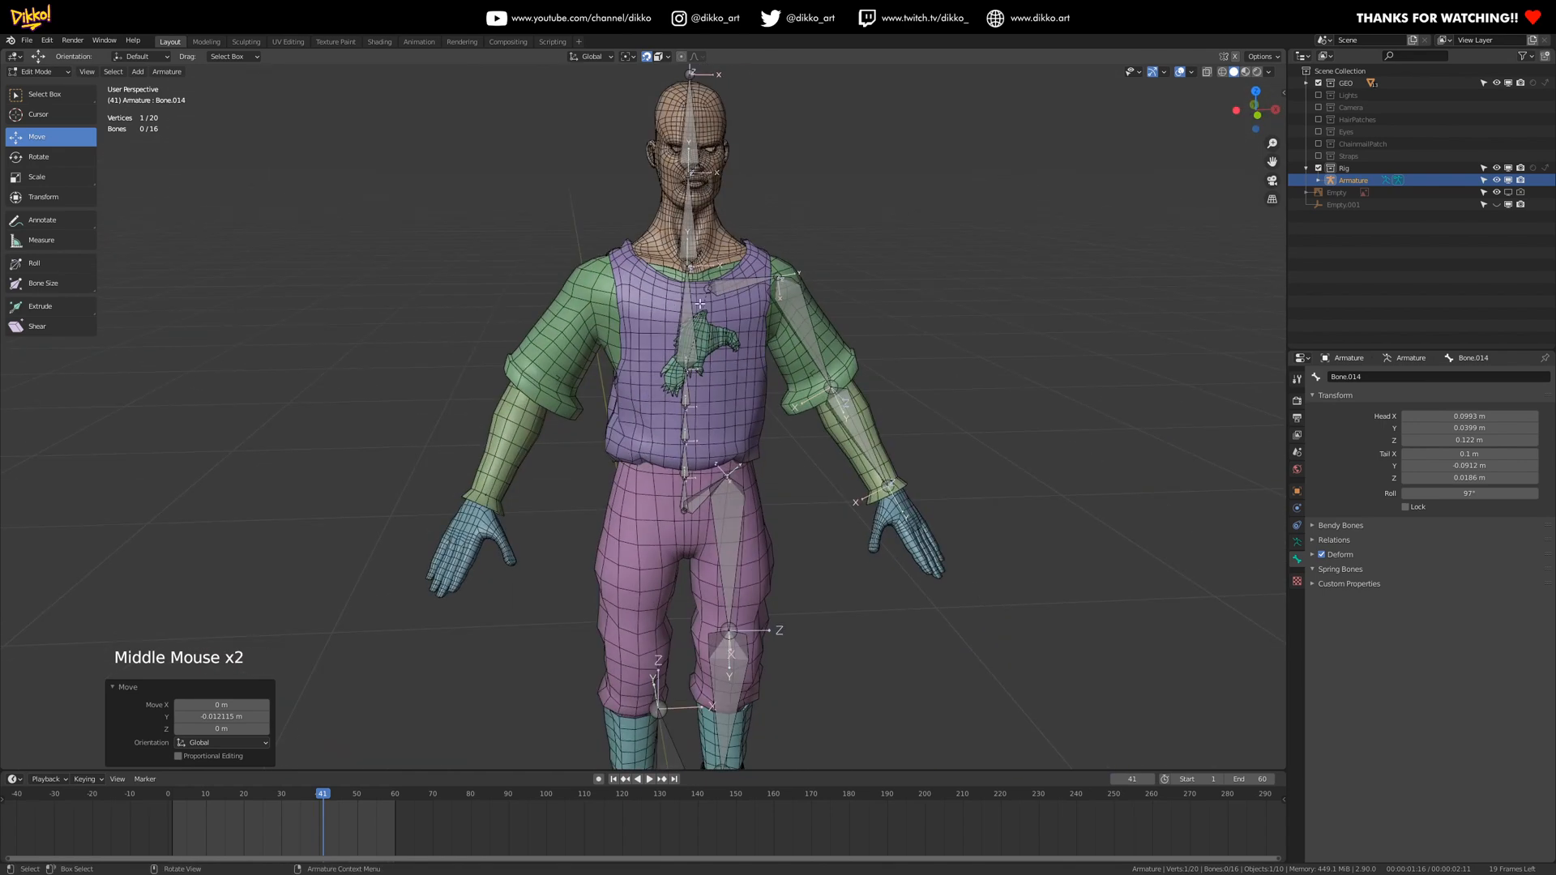
pyautogui.scroll(-2, 698, 479)
pyautogui.moveTo(699, 479); pyautogui.dragTo(648, 522, button='middle')
pyautogui.scroll(2, 822, 442)
pyautogui.moveTo(632, 519); pyautogui.dragTo(656, 446, button='middle')
pyautogui.keyDown('shift'); pyautogui.moveTo(713, 403); pyautogui.dragTo(688, 523, button='middle'); pyautogui.keyUp('shift')
pyautogui.scroll(1, 658, 303)
pyautogui.keyDown('shift'); pyautogui.moveTo(599, 478); pyautogui.dragTo(768, 342, button='middle'); pyautogui.keyUp('shift')
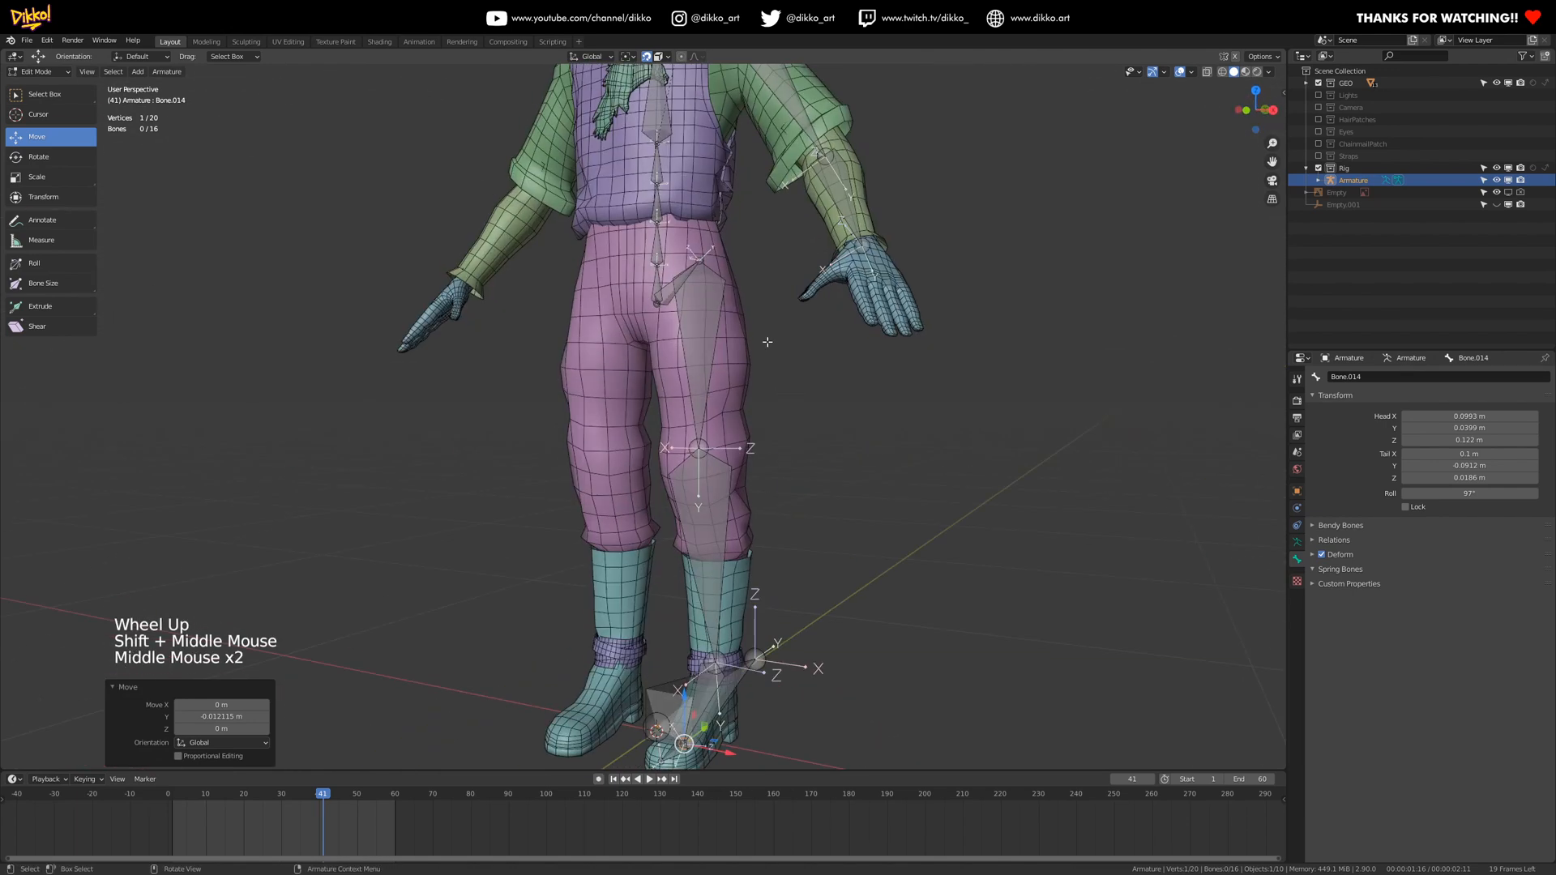
pyautogui.keyDown('shift'); pyautogui.moveTo(694, 415); pyautogui.dragTo(551, 620, button='middle'); pyautogui.keyUp('shift')
pyautogui.moveTo(620, 357); pyautogui.dragTo(762, 348, button='middle')
pyautogui.keyDown('shift'); pyautogui.moveTo(762, 349); pyautogui.dragTo(698, 443, button='middle'); pyautogui.keyUp('shift')
pyautogui.scroll(3, 713, 260)
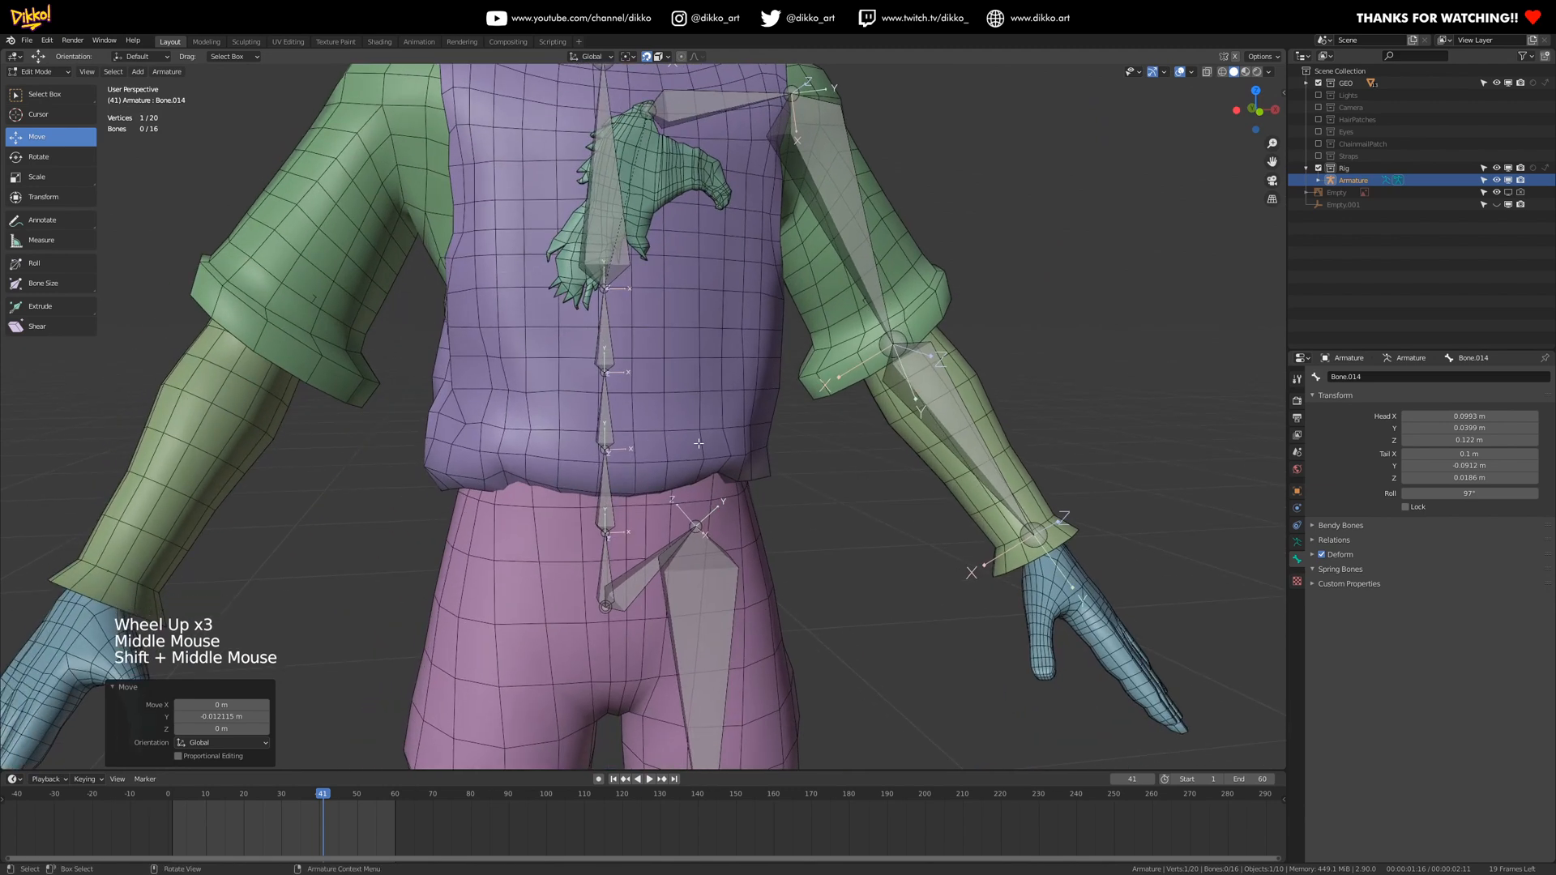
# - Save the file
pyautogui.moveTo(595, 500); pyautogui.dragTo(671, 634, button='middle')
pyautogui.moveTo(672, 566); pyautogui.dragTo(652, 395, button='middle')
pyautogui.hotkey('ctrl', 's')
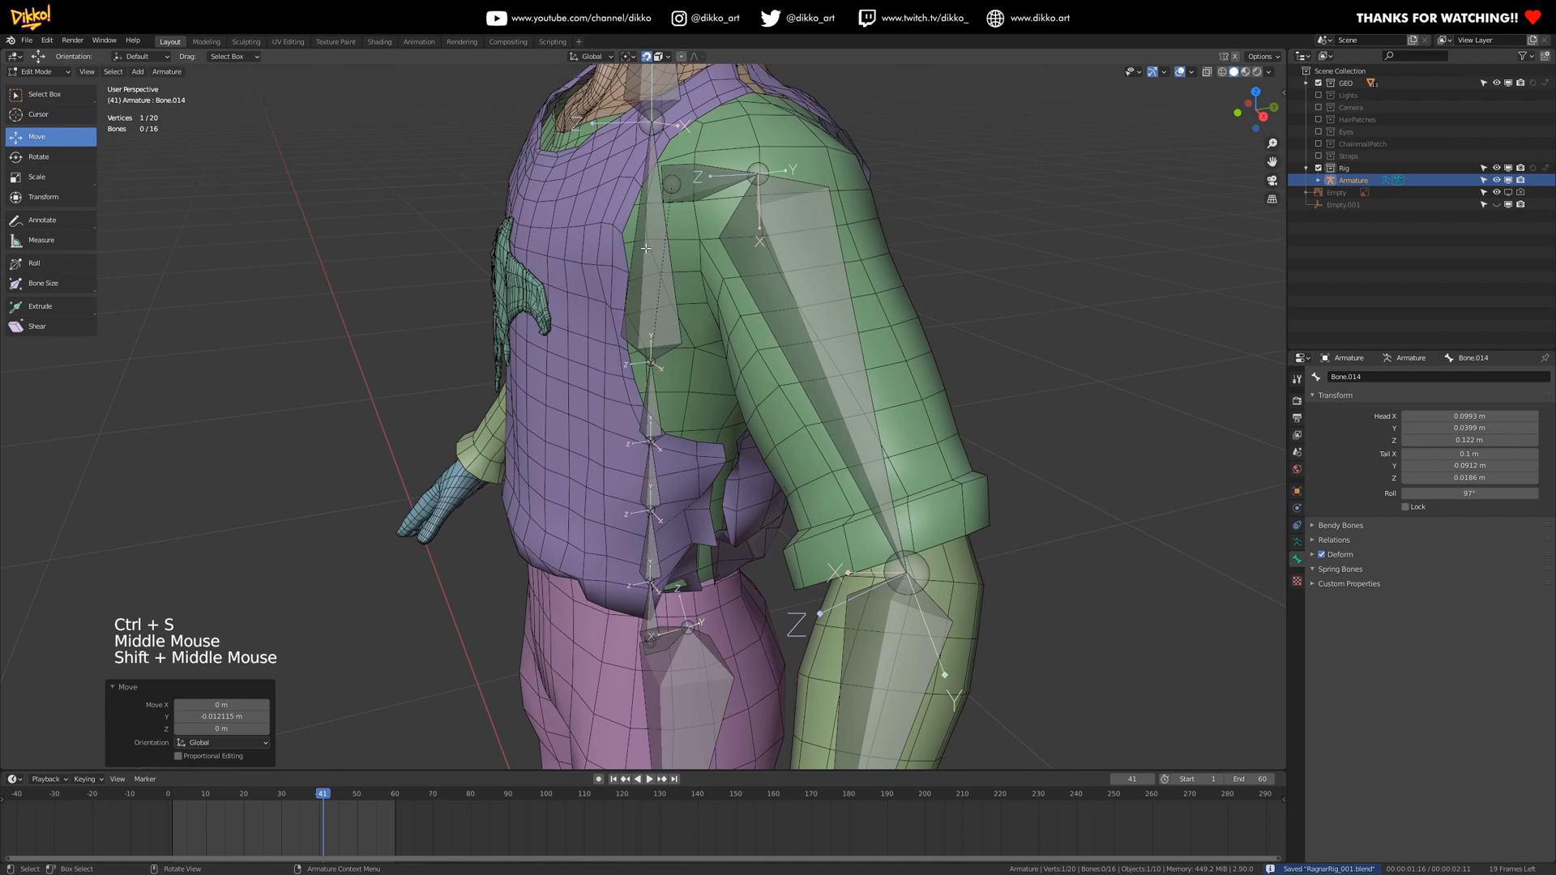
# - Select the hip bone and switch the armature to Pose Mode
pyautogui.keyDown('shift'); pyautogui.moveTo(645, 248); pyautogui.dragTo(659, 198, button='middle'); pyautogui.keyUp('shift')
pyautogui.keyDown('shift'); pyautogui.moveTo(649, 573); pyautogui.dragTo(696, 513, button='middle'); pyautogui.keyUp('shift')
pyautogui.moveTo(689, 577)
pyautogui.mouseDown(button='middle')
pyautogui.moveTo(610, 561)
pyautogui.moveTo(707, 559)
pyautogui.mouseUp(button='middle')
pyautogui.scroll(1, 682, 585)
pyautogui.click(684, 590)
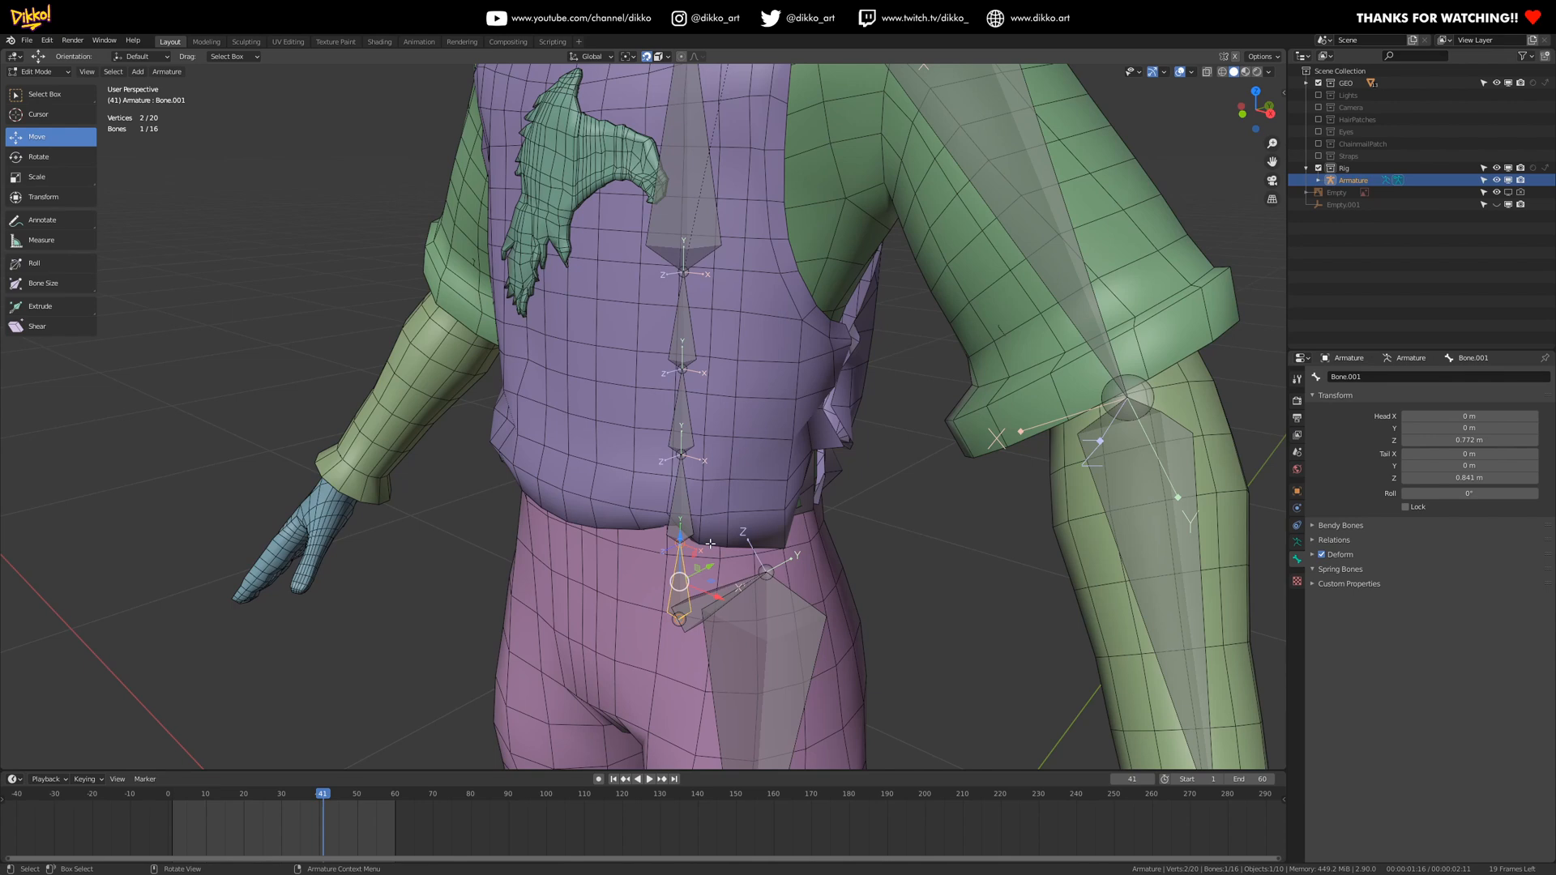
pyautogui.scroll(2, 710, 543)
pyautogui.moveTo(709, 543); pyautogui.dragTo(648, 658, button='middle')
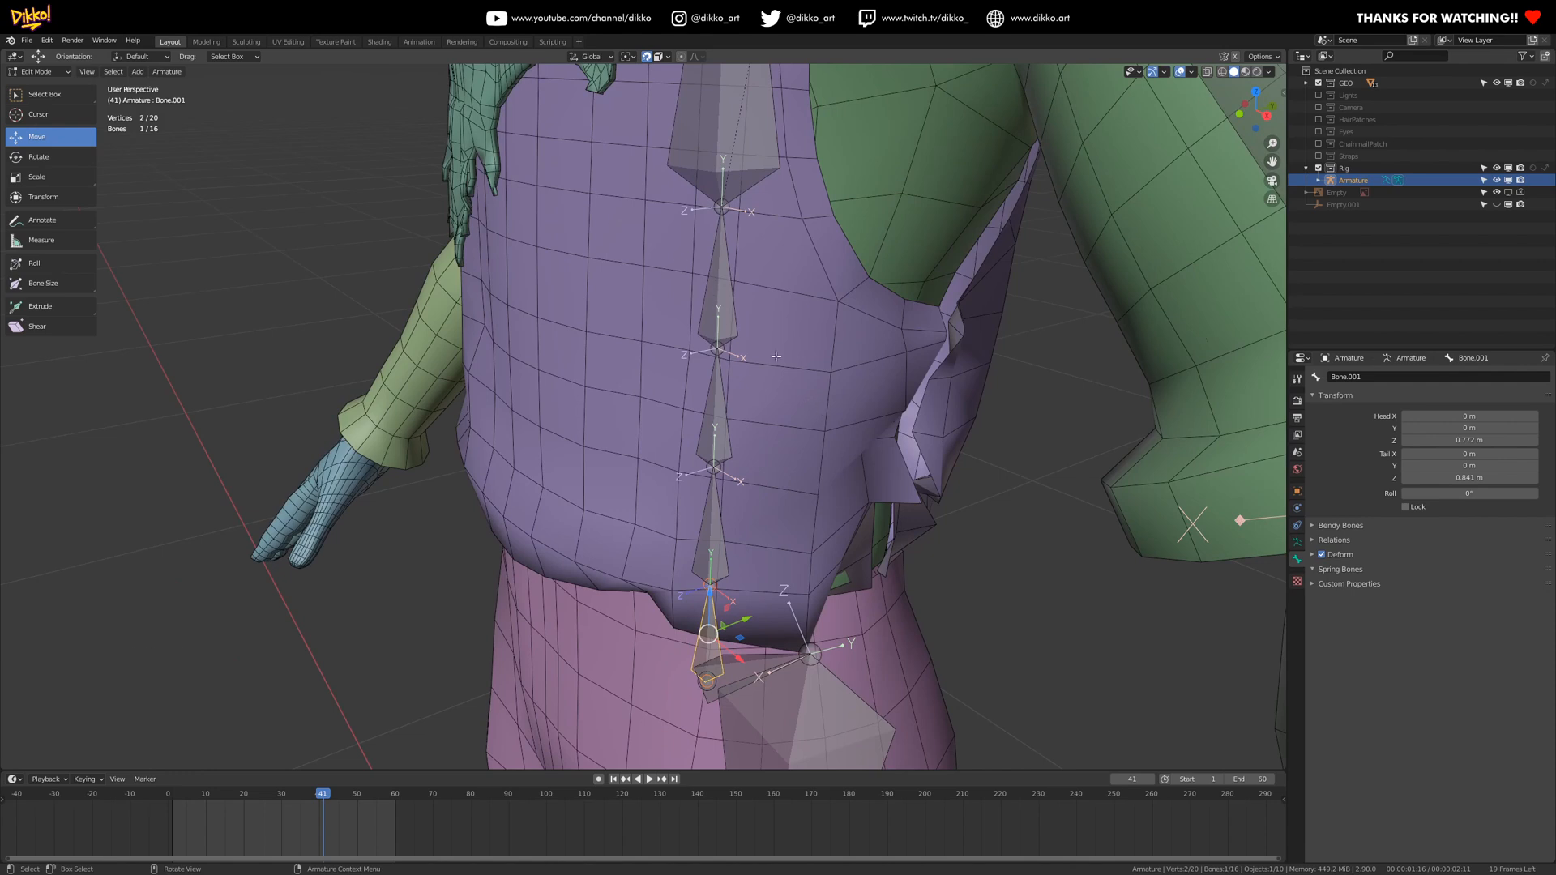
pyautogui.click(37, 72)
pyautogui.click(37, 115)
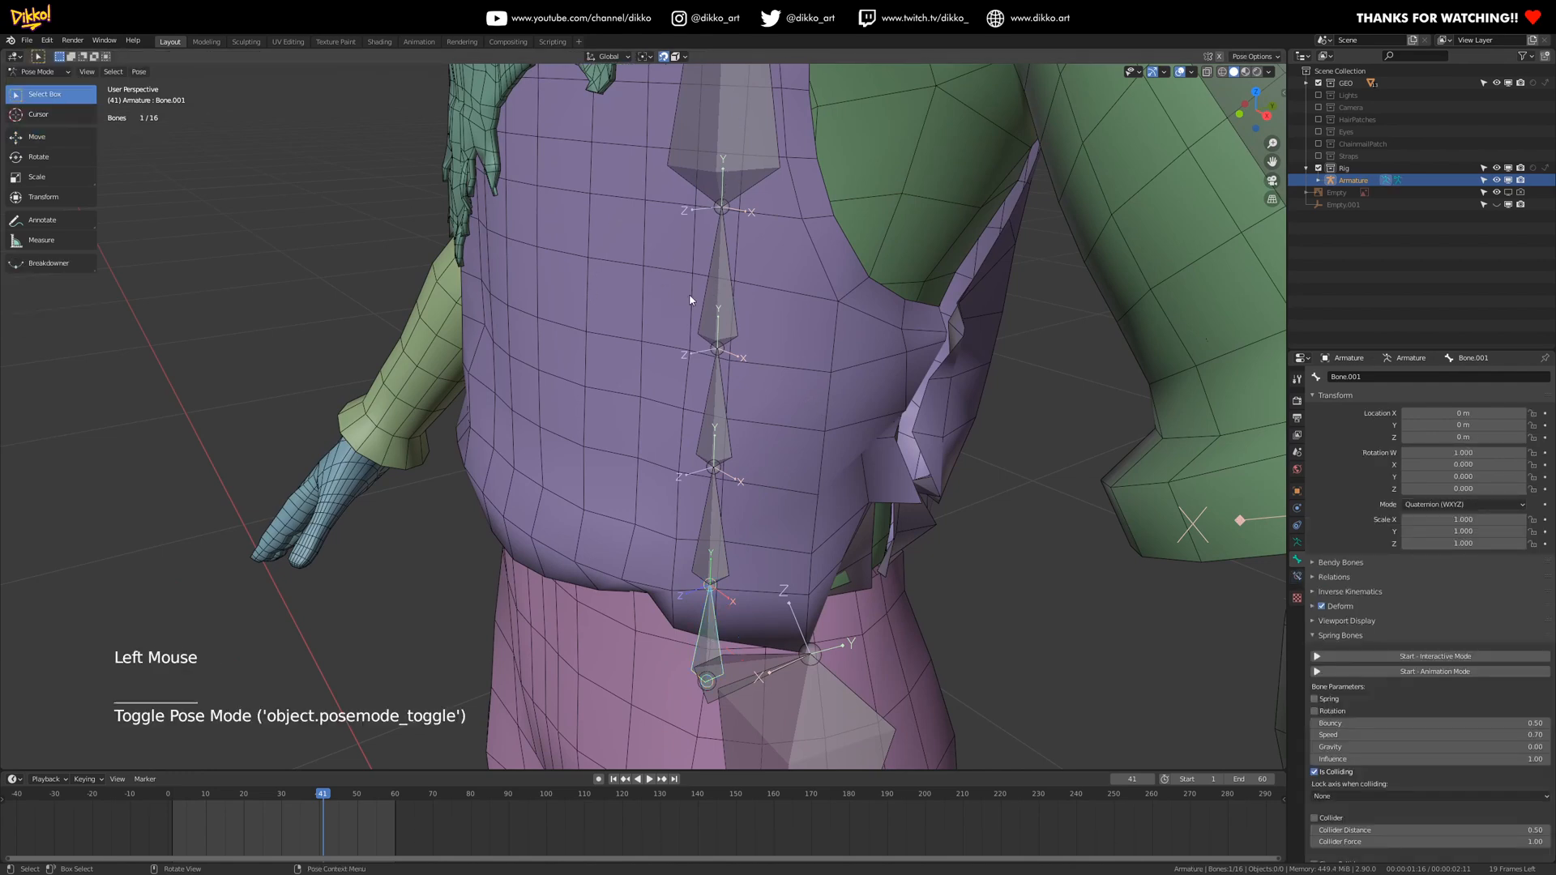
# - Select the spine bone just below the chest bone and display its transform values in the viewport
pyautogui.click(720, 276)
pyautogui.click(1240, 520)
pyautogui.click(1284, 92)
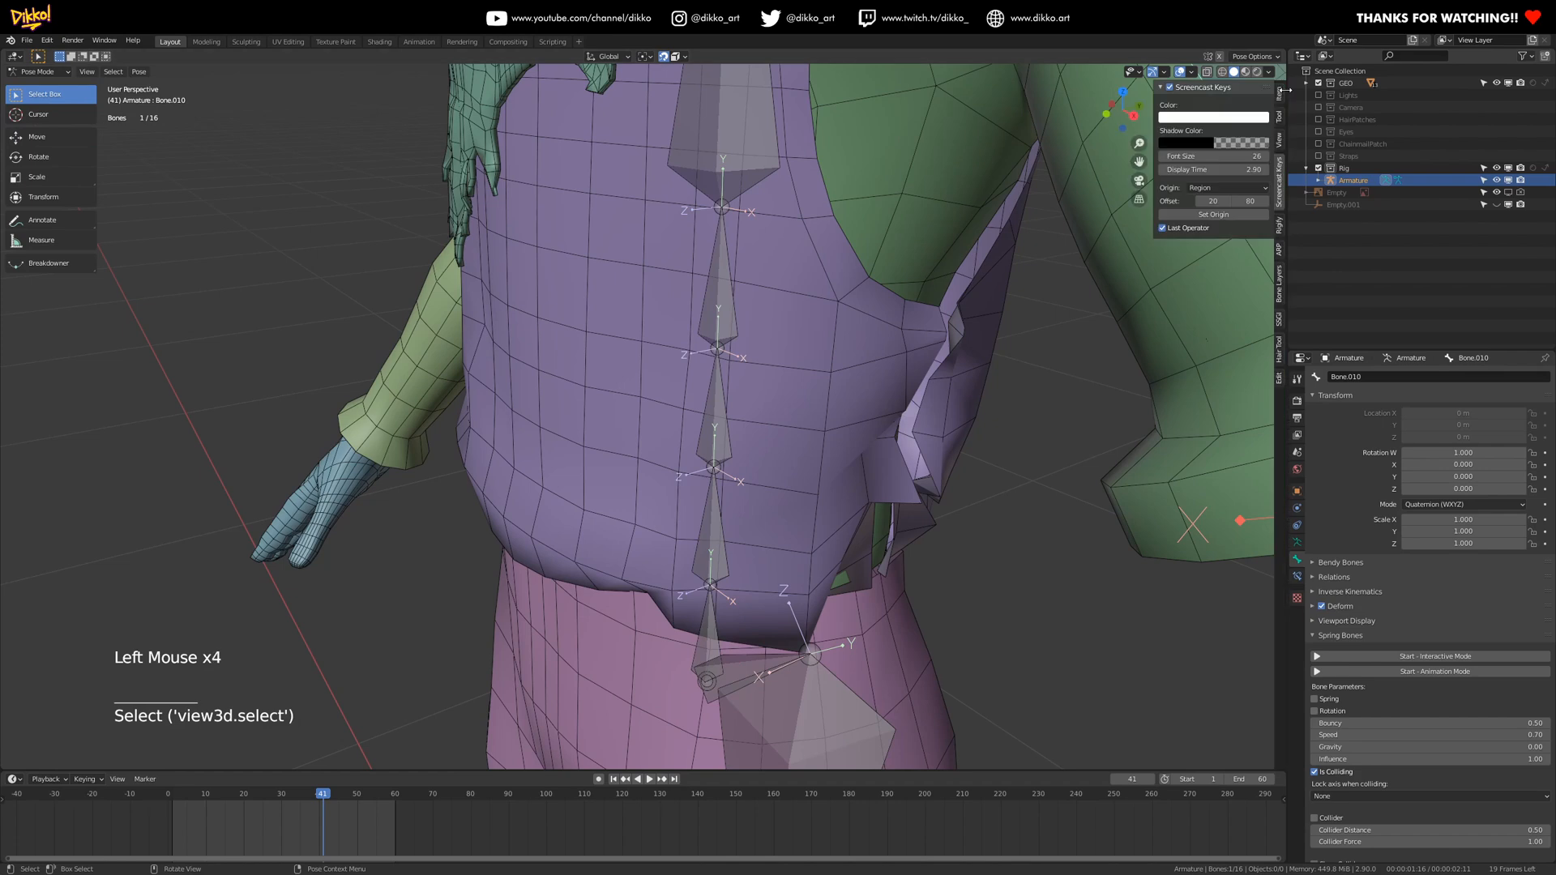
pyautogui.click(722, 272)
pyautogui.click(1280, 119)
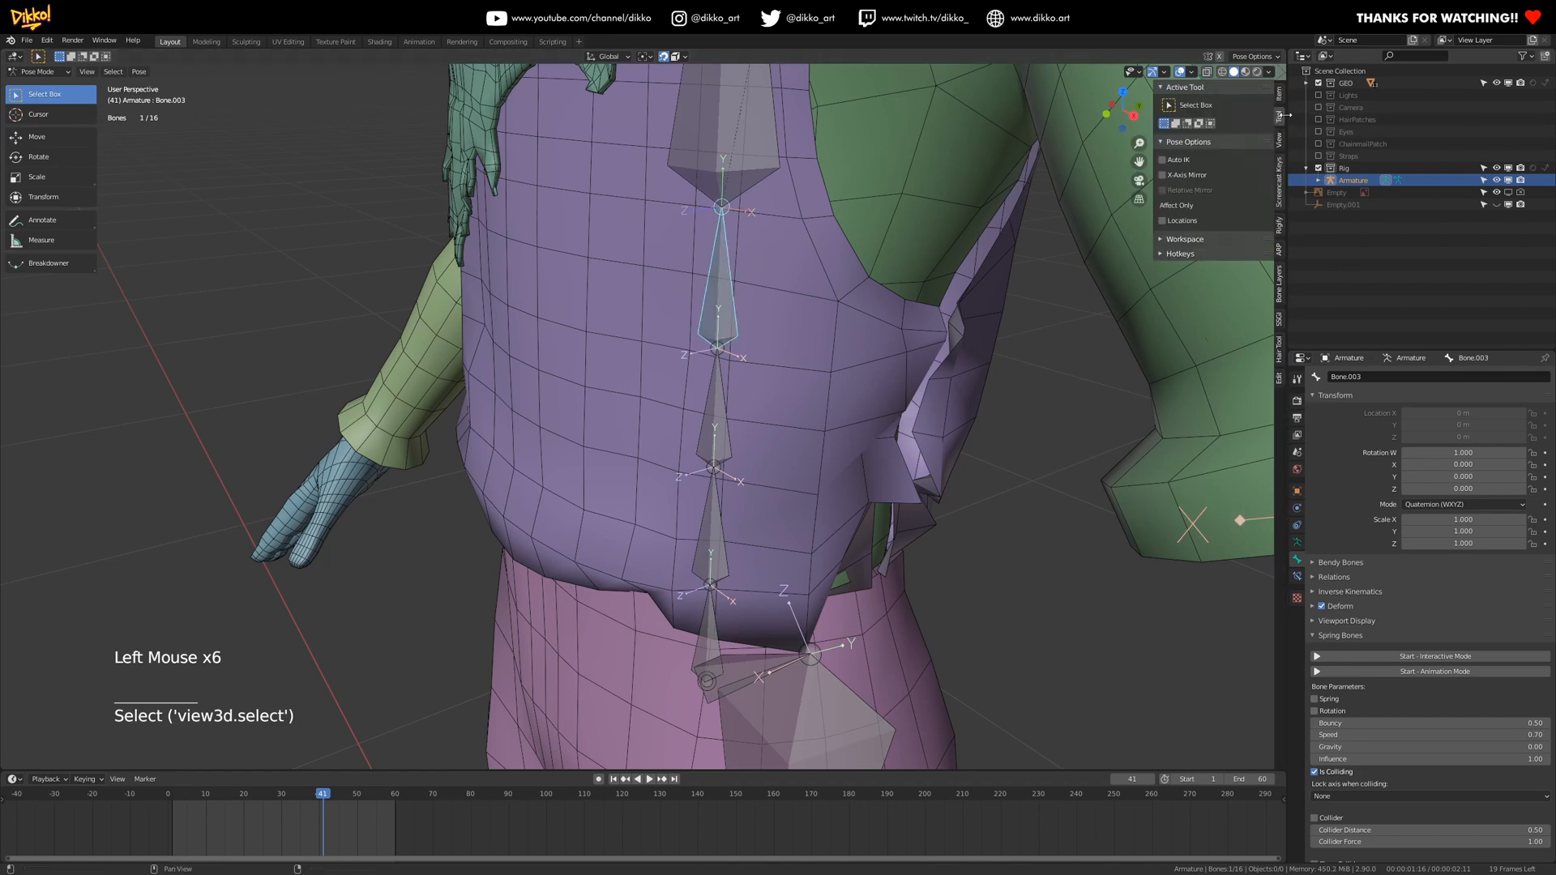
pyautogui.click(1279, 141)
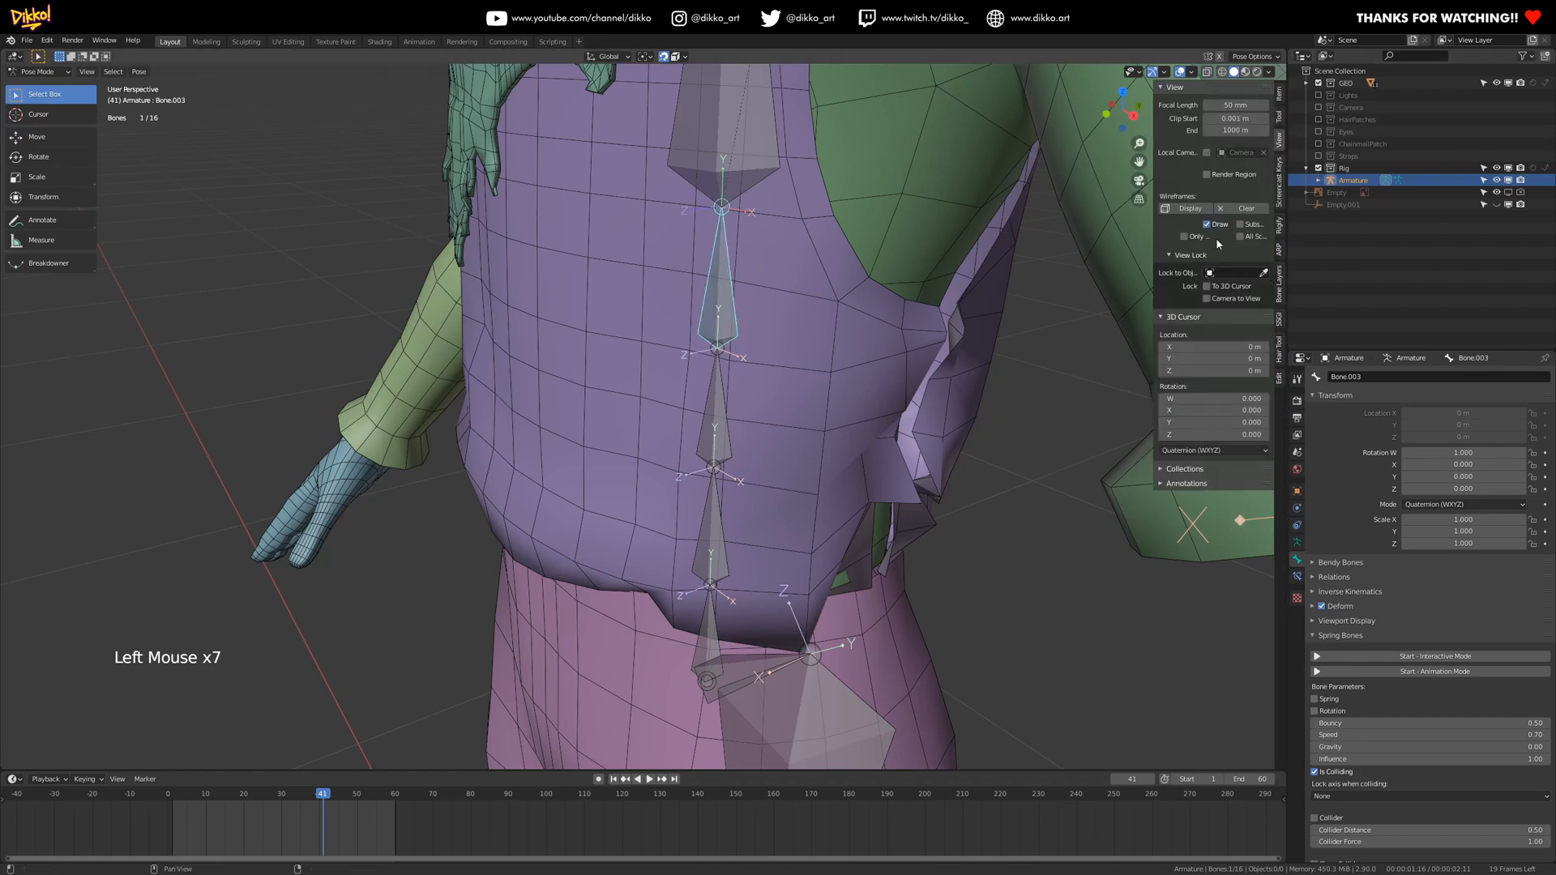
pyautogui.click(1280, 94)
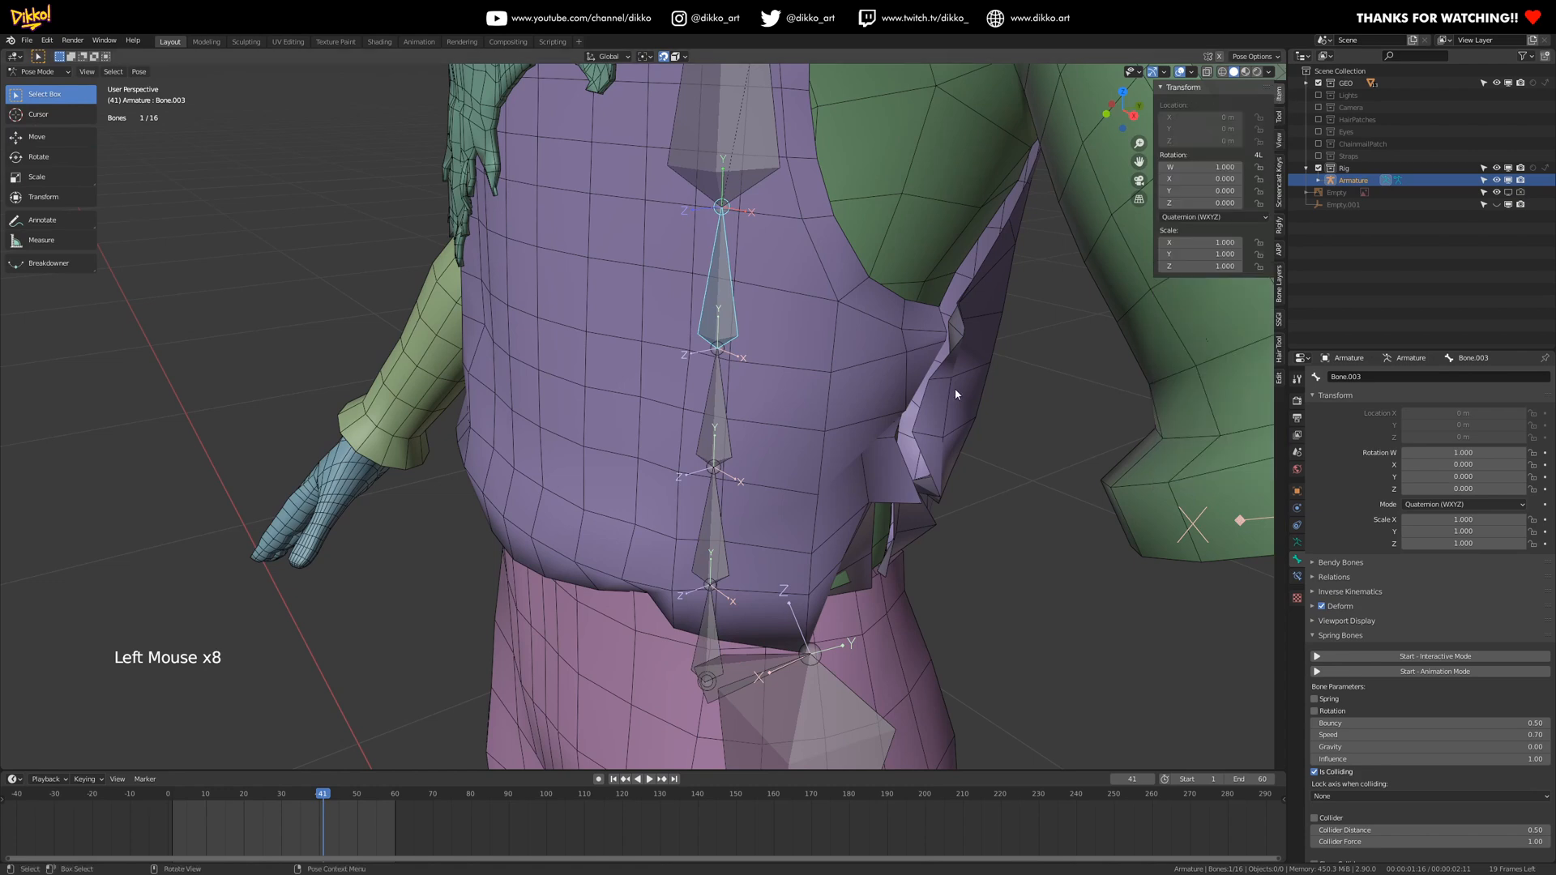
# - Test-rotate the selected spine bone about the global X axis twice, the second time by about 25.6°, and undo both rotations
pyautogui.press('r')
pyautogui.press('x')
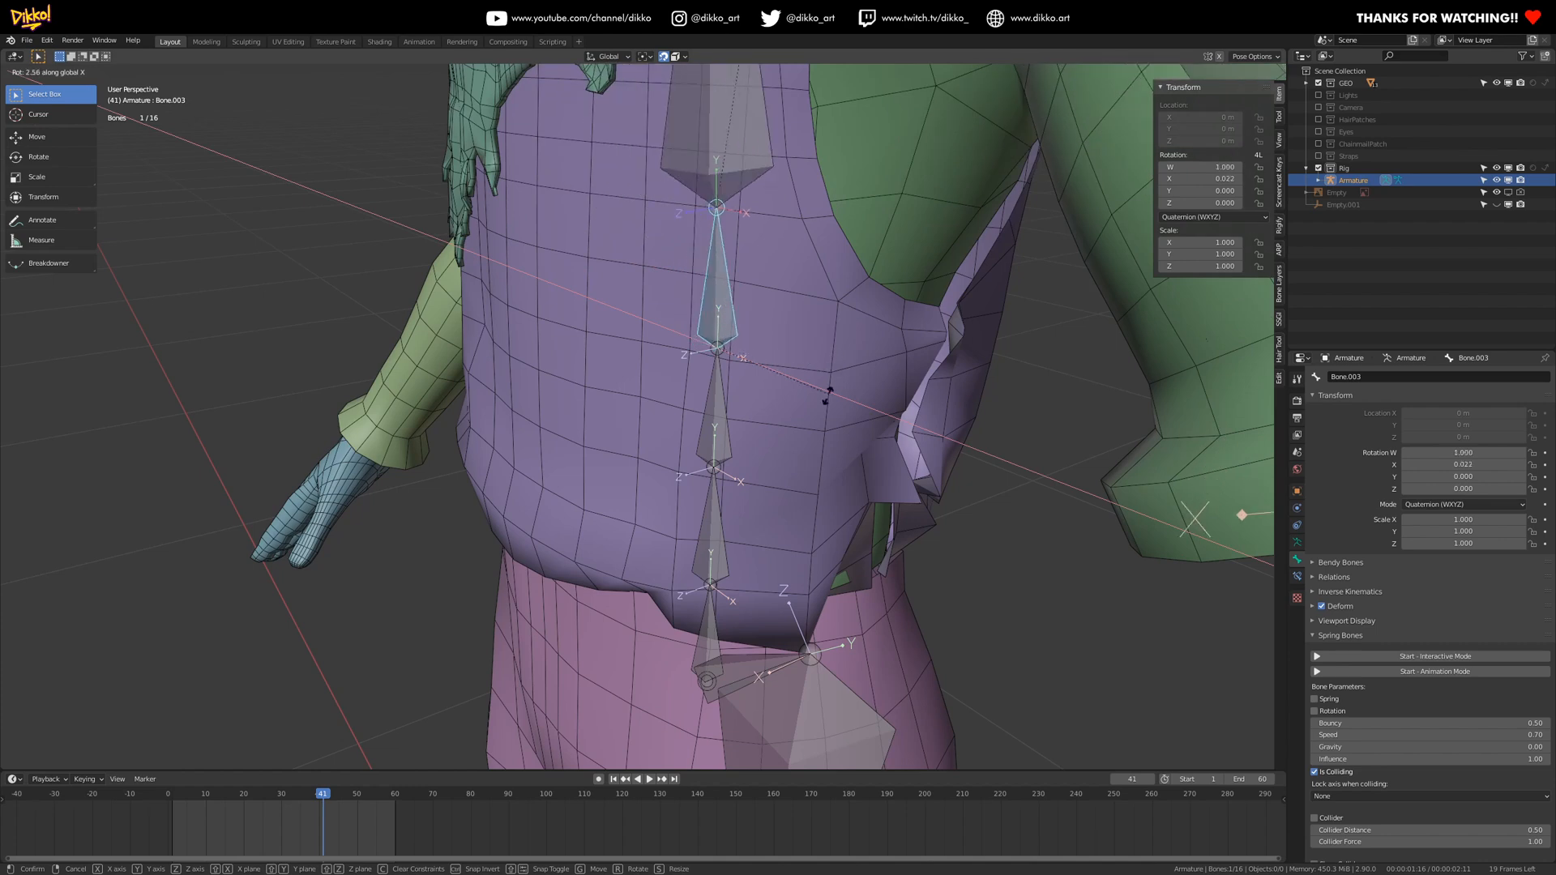
pyautogui.click(836, 344)
pyautogui.hotkey('ctrl', 'z')
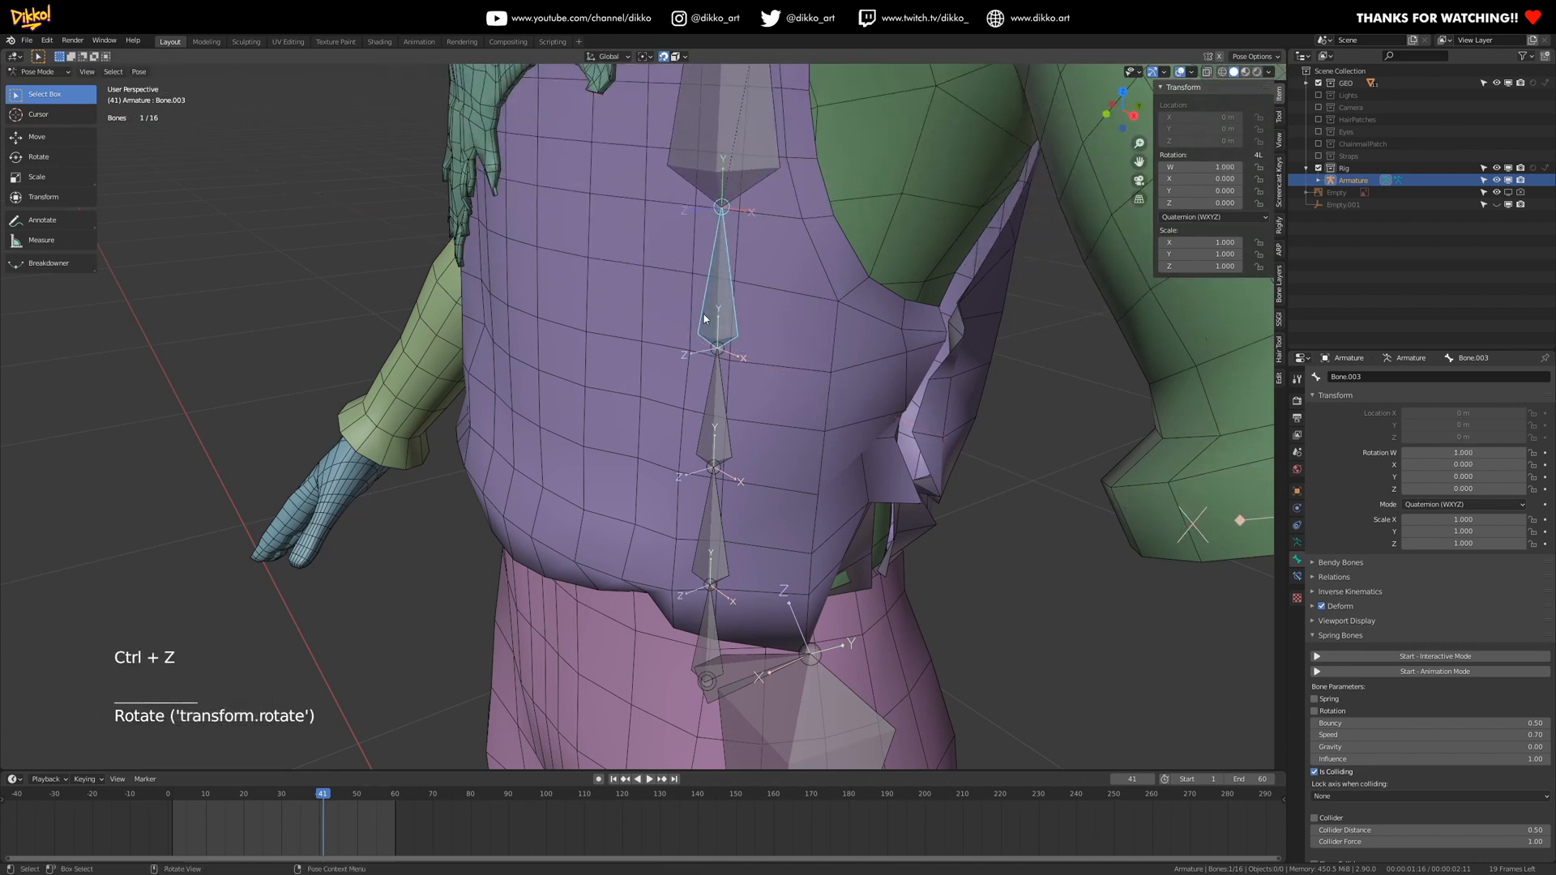
pyautogui.press('r')
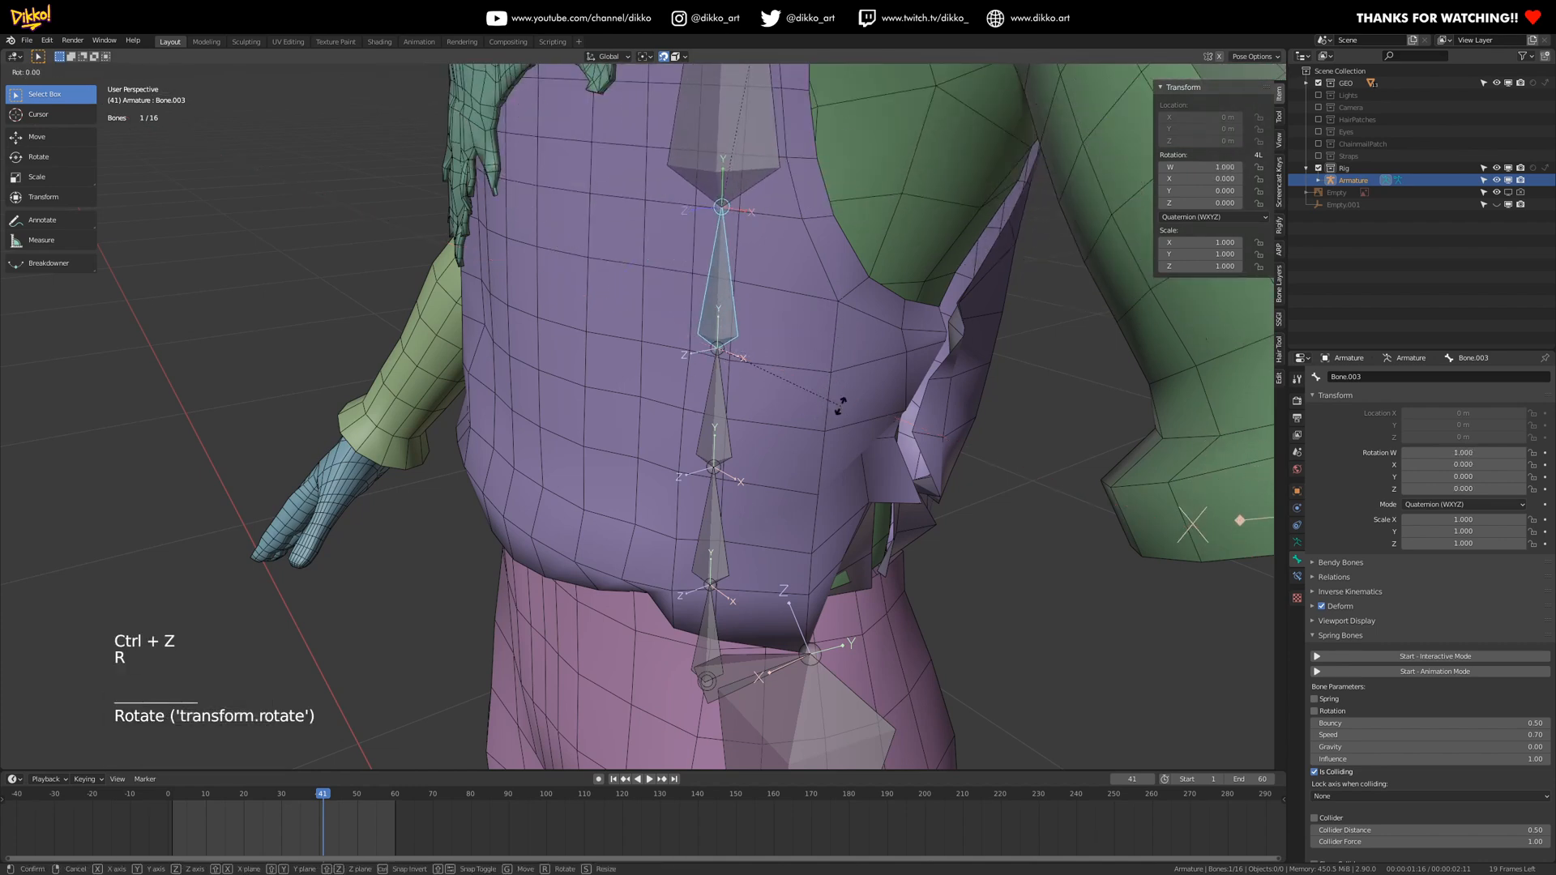
pyautogui.press('x')
pyautogui.click(858, 349)
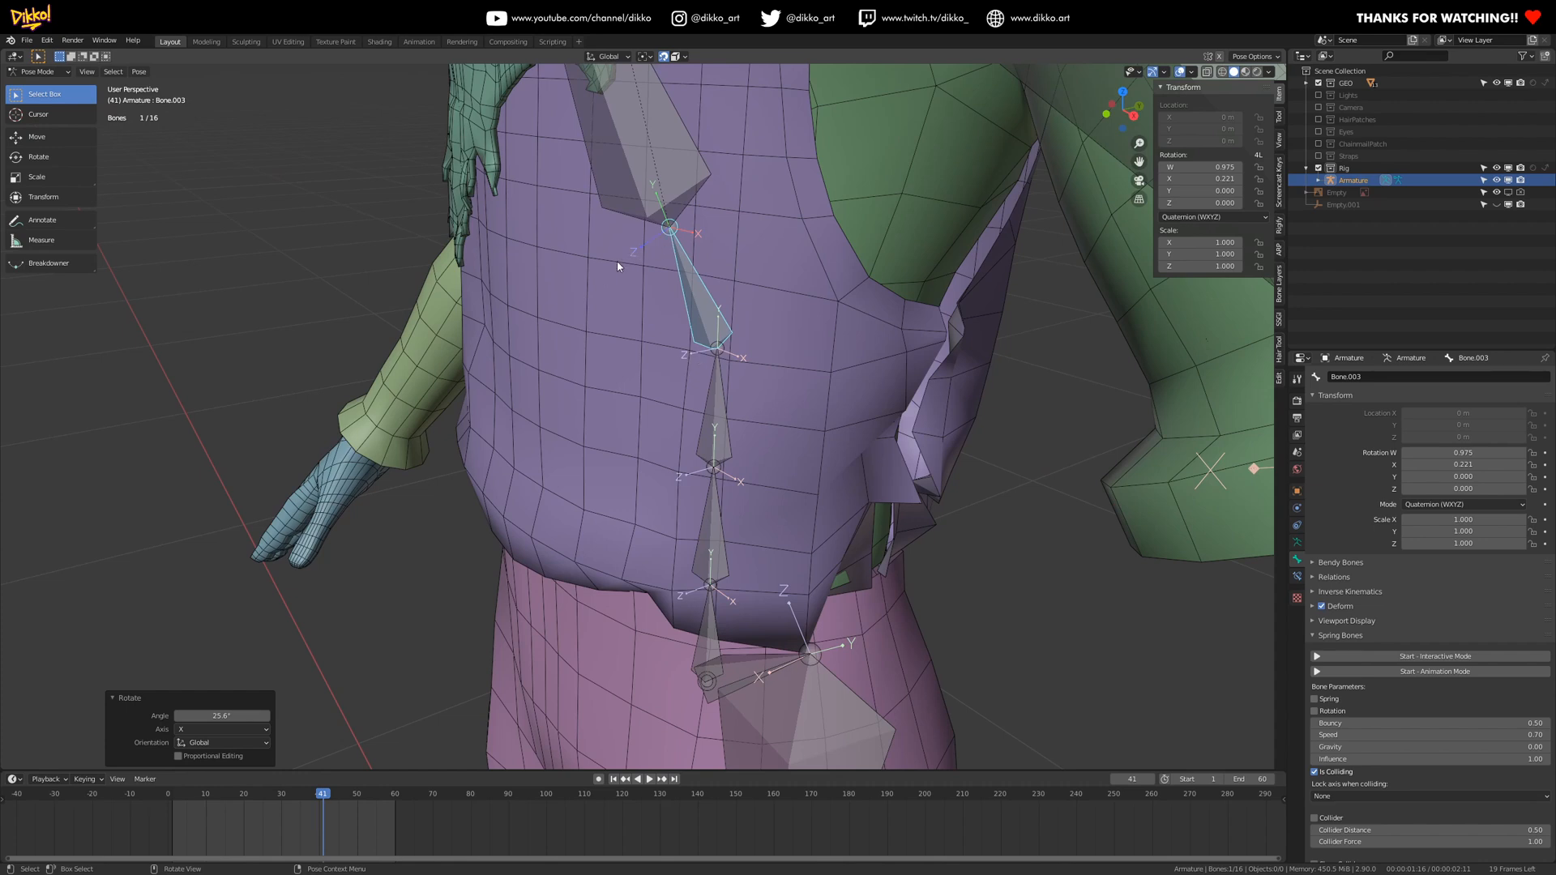
pyautogui.hotkey('ctrl', 'z')
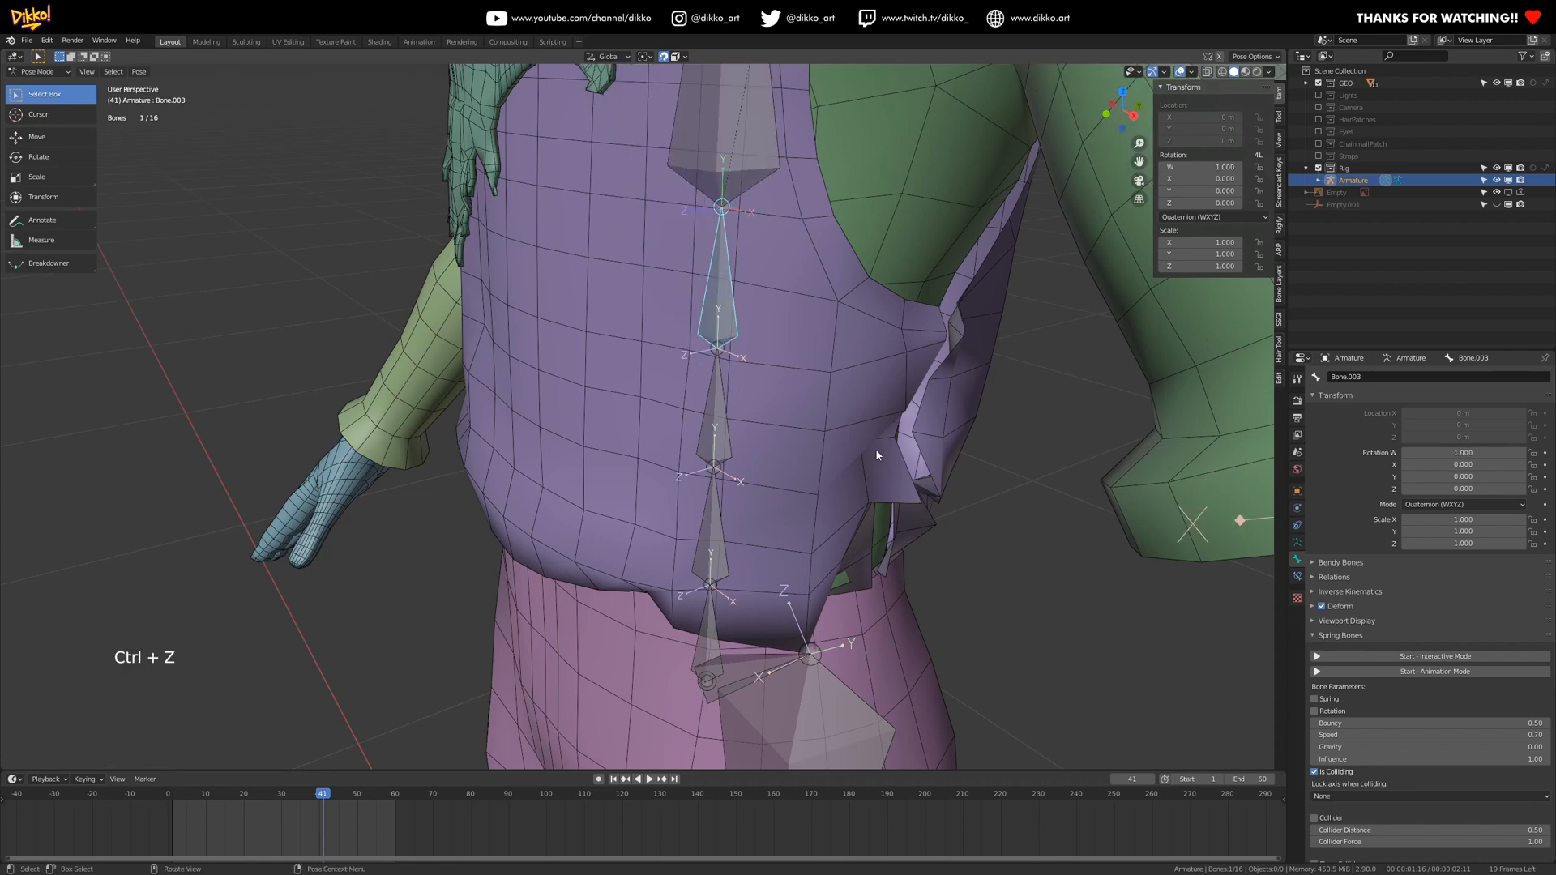
pyautogui.scroll(-3, 875, 449)
pyautogui.moveTo(875, 449); pyautogui.dragTo(845, 489, button='middle')
pyautogui.keyDown('shift'); pyautogui.moveTo(1060, 498); pyautogui.dragTo(938, 519, button='middle'); pyautogui.keyUp('shift')
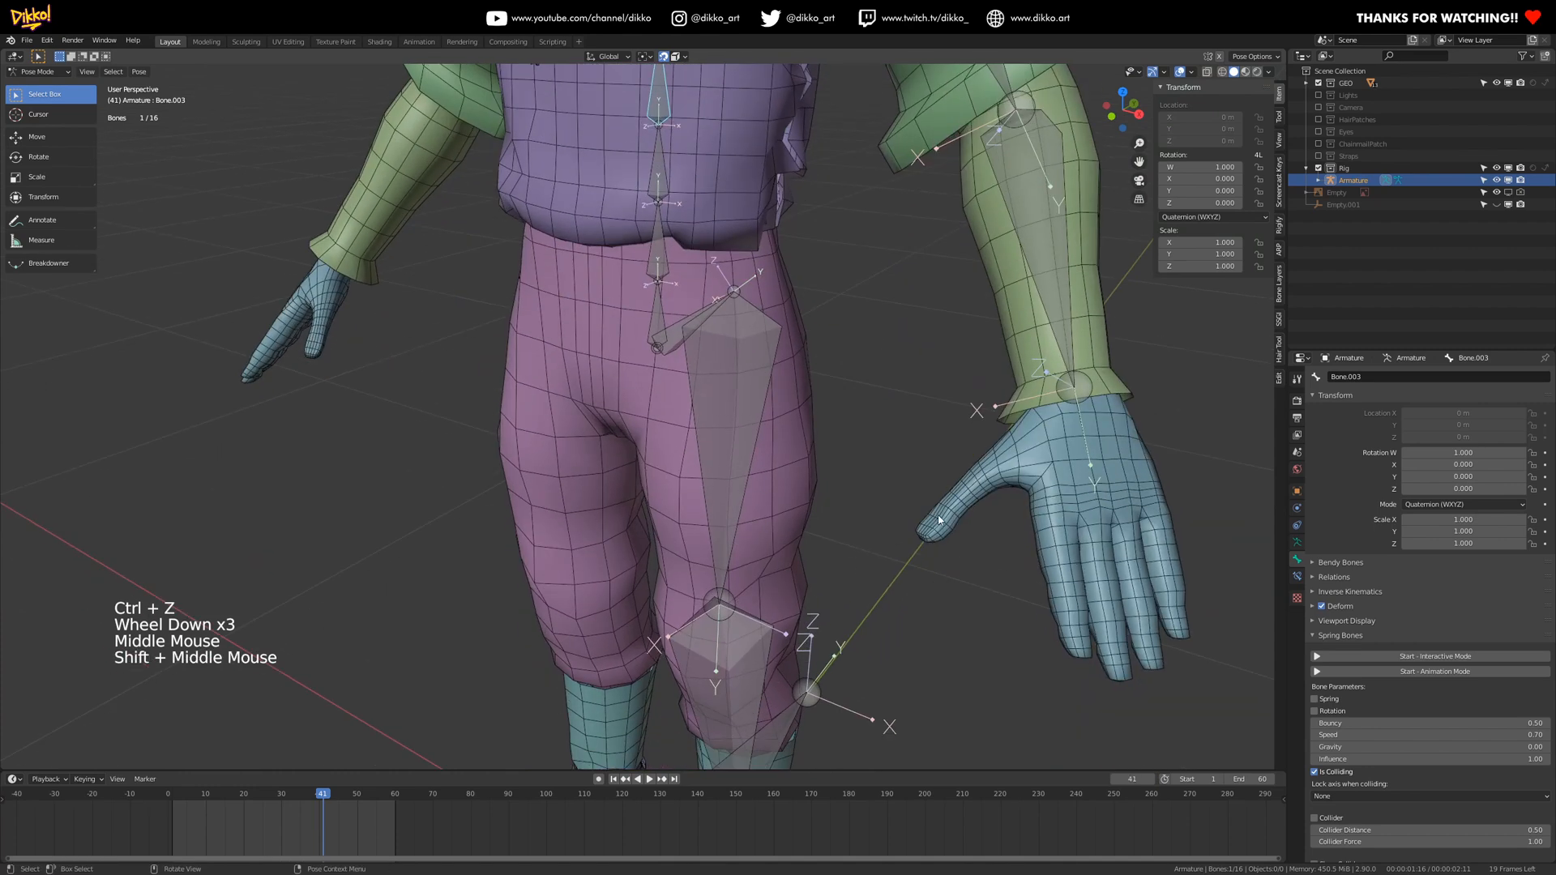
pyautogui.keyDown('shift'); pyautogui.moveTo(694, 411); pyautogui.dragTo(692, 317, button='middle'); pyautogui.keyUp('shift')
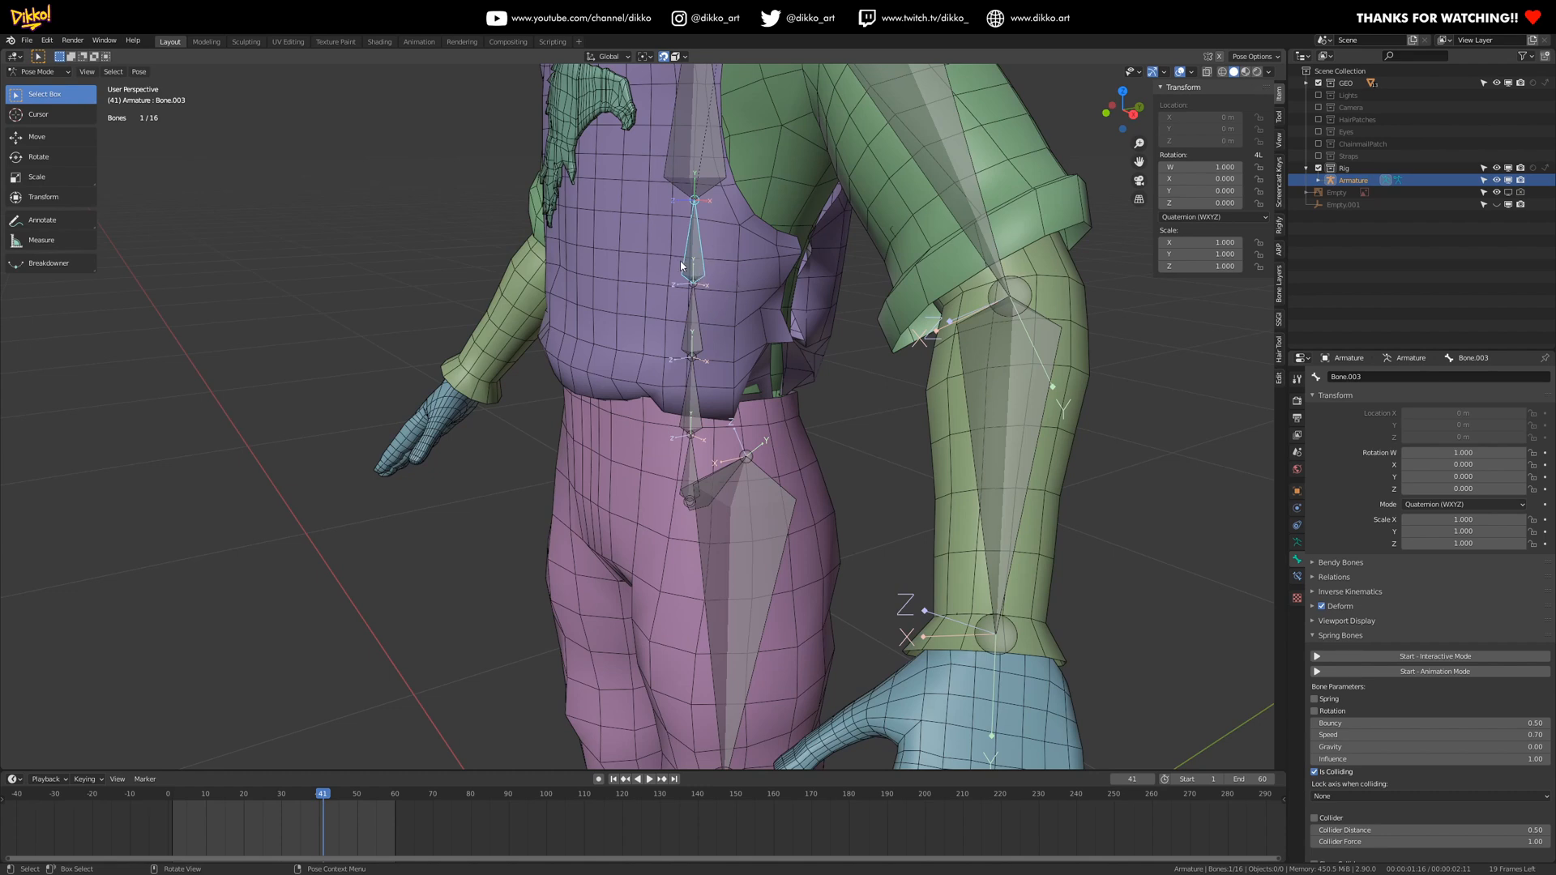
pyautogui.scroll(2, 739, 282)
pyautogui.keyDown('shift'); pyautogui.moveTo(742, 325); pyautogui.dragTo(711, 273, button='middle'); pyautogui.keyUp('shift')
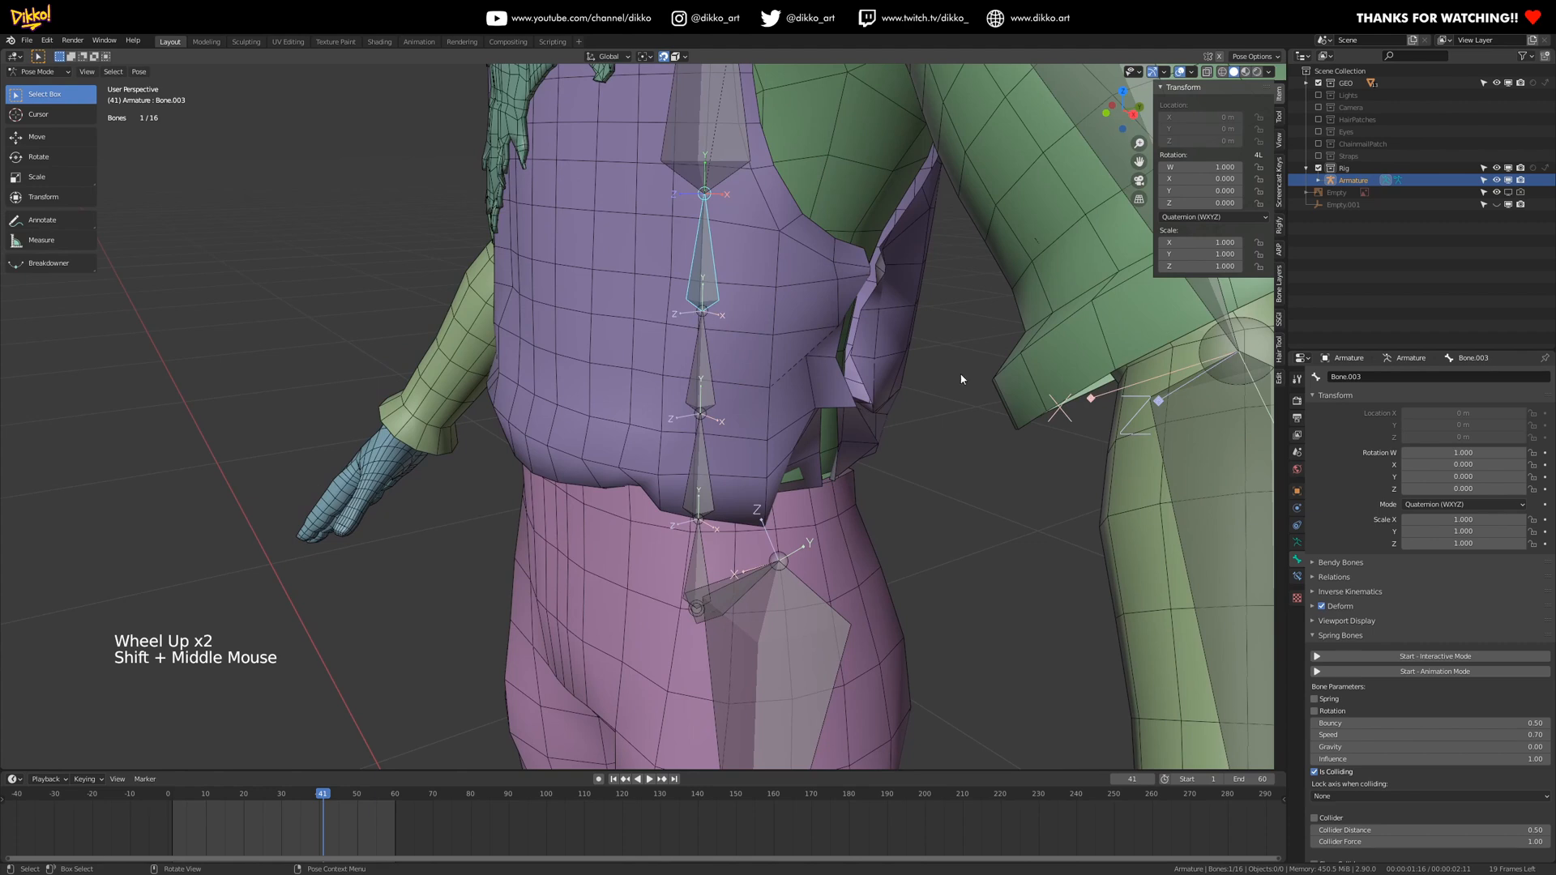
# - Select the left shin bone, test-rotate it about the global X axis in Pose Mode, and undo the rotation
pyautogui.scroll(-3, 705, 486)
pyautogui.keyDown('shift'); pyautogui.moveTo(770, 640); pyautogui.dragTo(712, 381, button='middle'); pyautogui.keyUp('shift')
pyautogui.moveTo(712, 470); pyautogui.dragTo(685, 559, button='middle')
pyautogui.click(698, 389)
pyautogui.scroll(1, 735, 535)
pyautogui.keyDown('shift'); pyautogui.moveTo(799, 576); pyautogui.dragTo(671, 371, button='middle'); pyautogui.keyUp('shift')
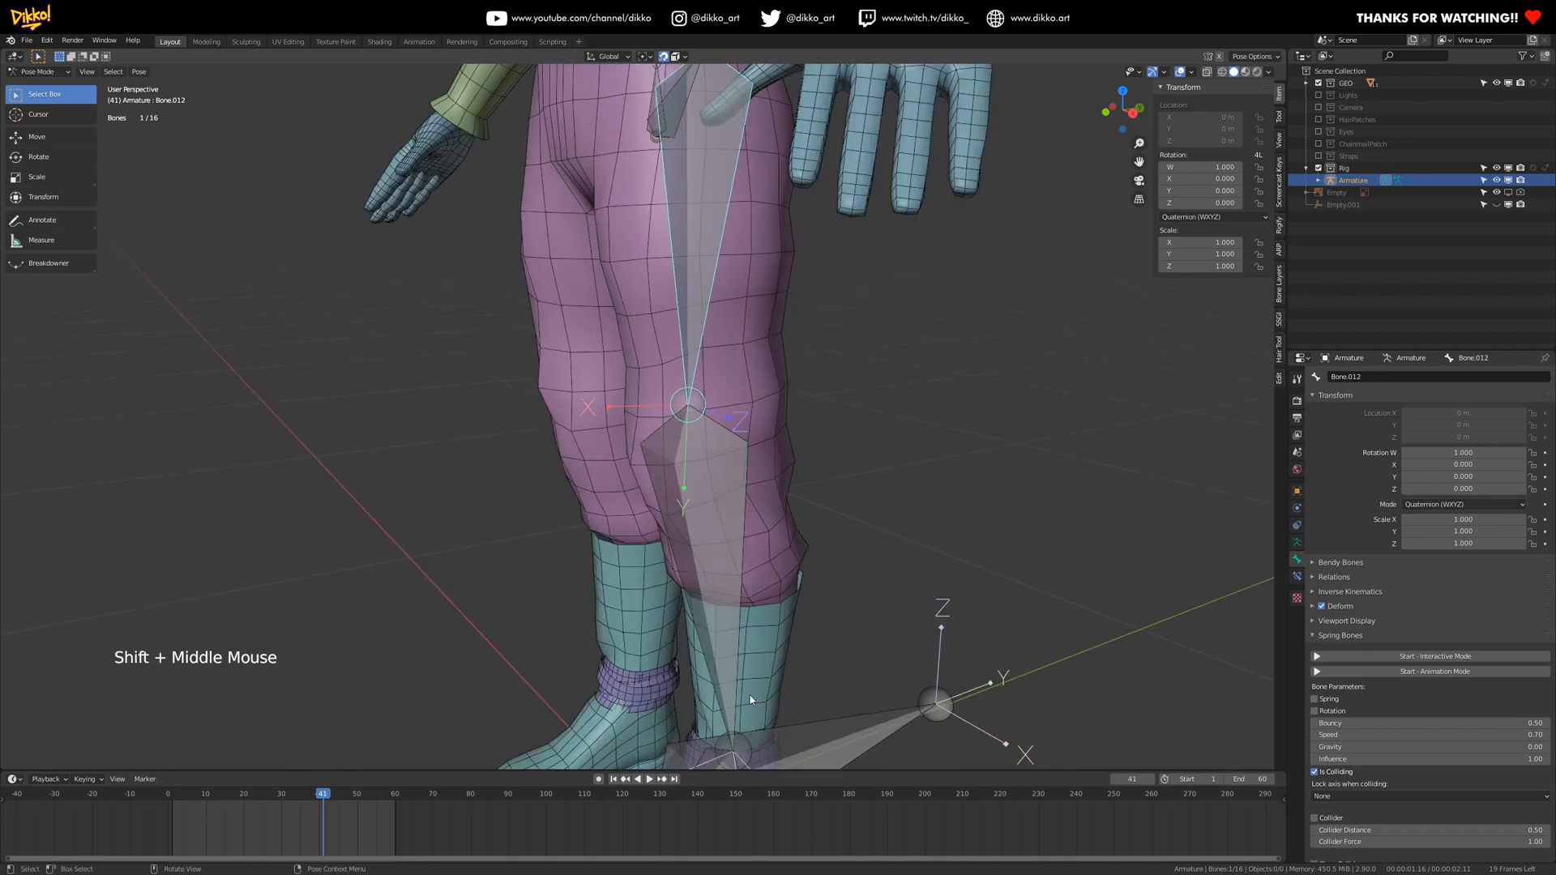
pyautogui.click(733, 535)
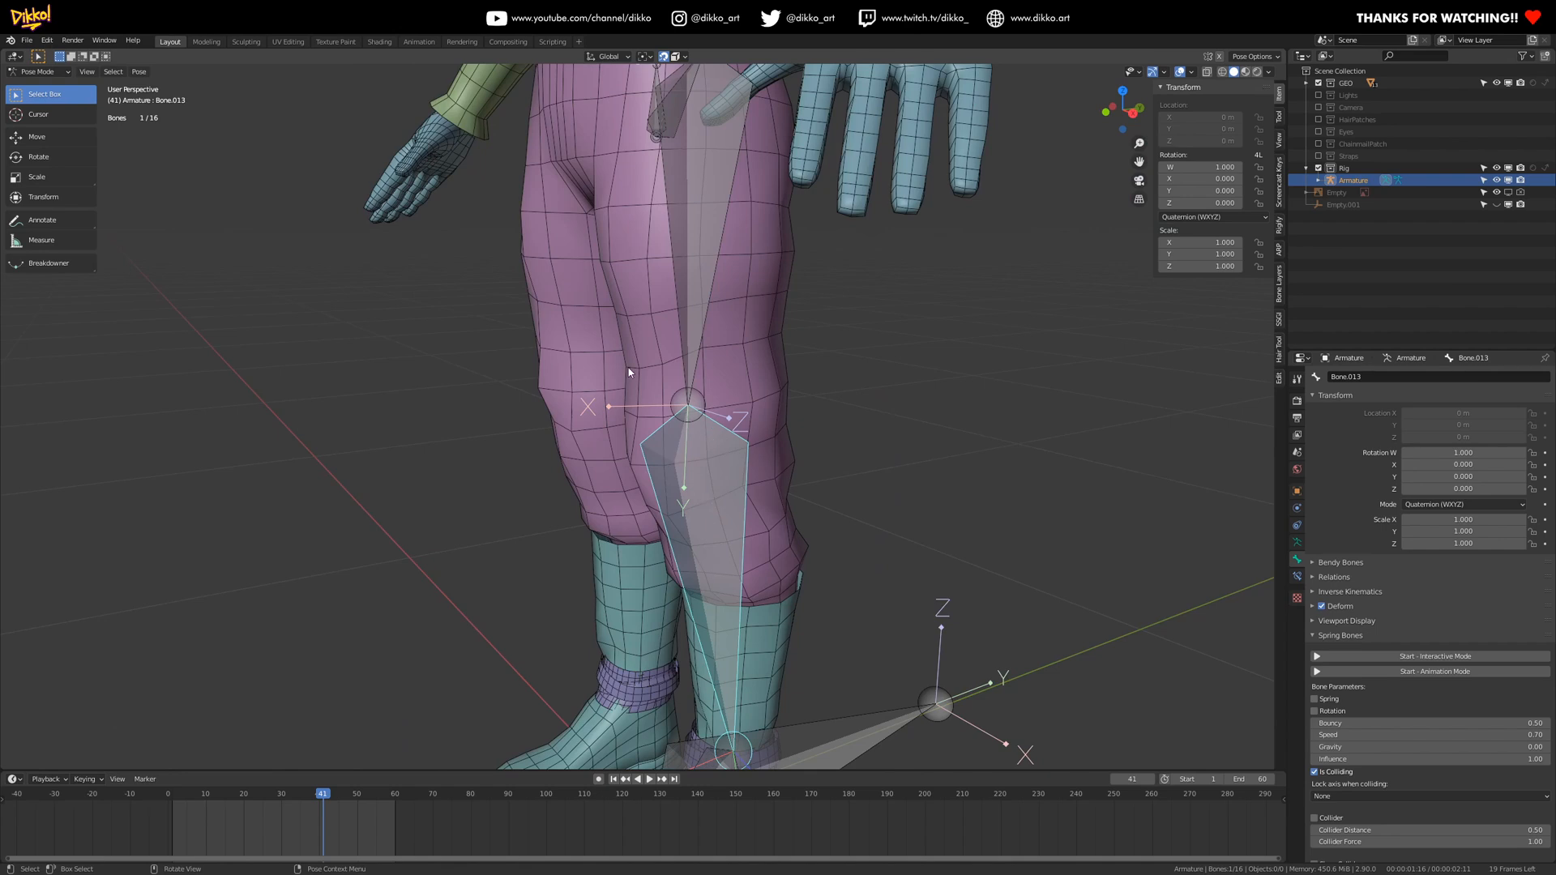
pyautogui.moveTo(760, 472); pyautogui.dragTo(762, 473, button='middle')
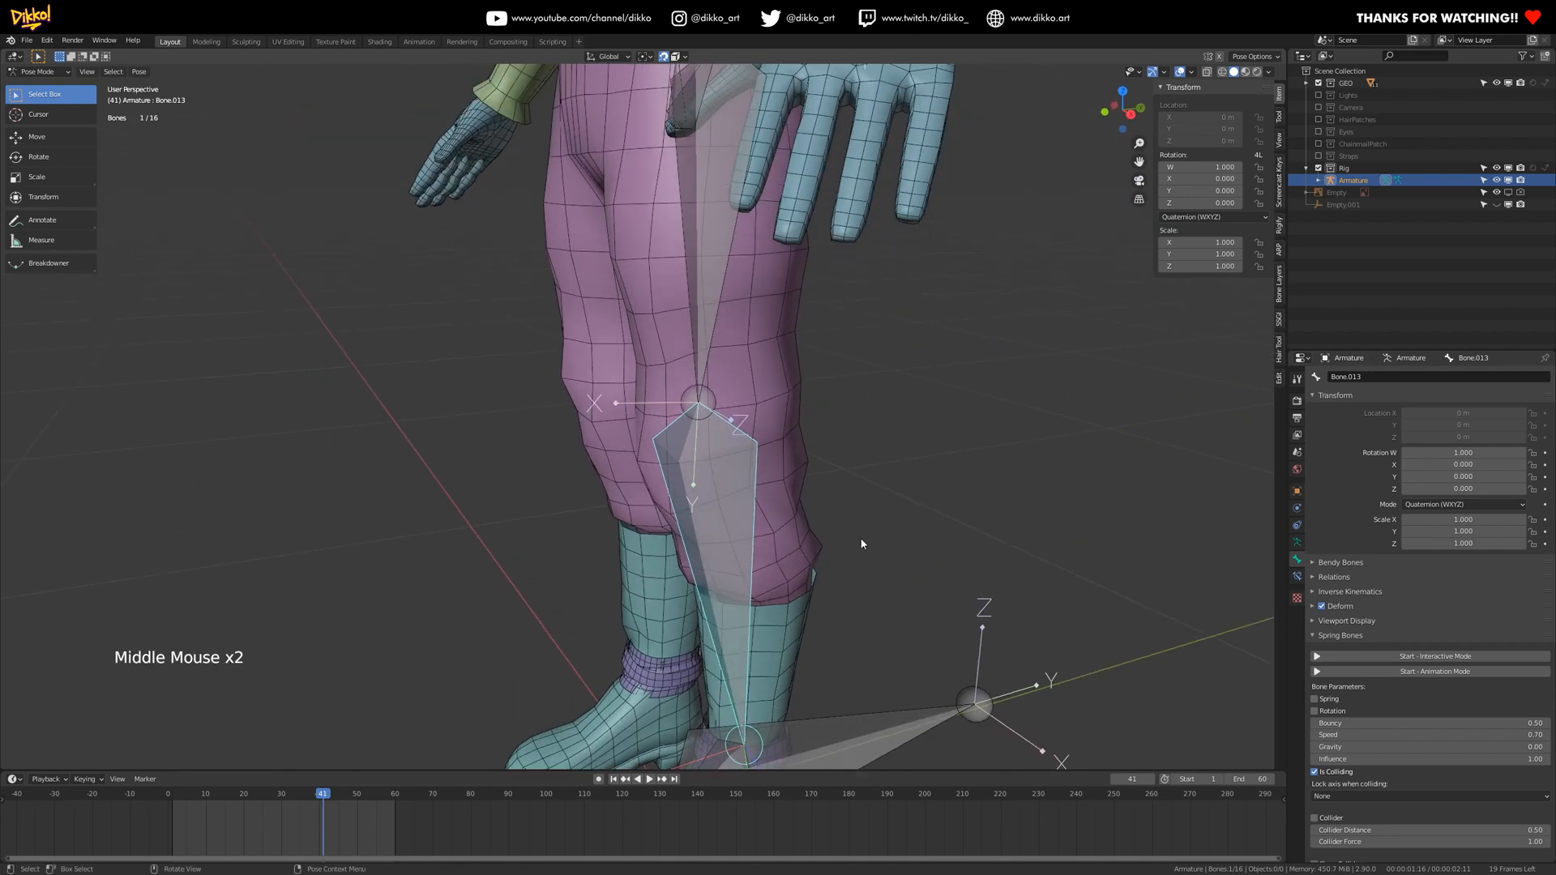
pyautogui.press('r')
pyautogui.click(1028, 270)
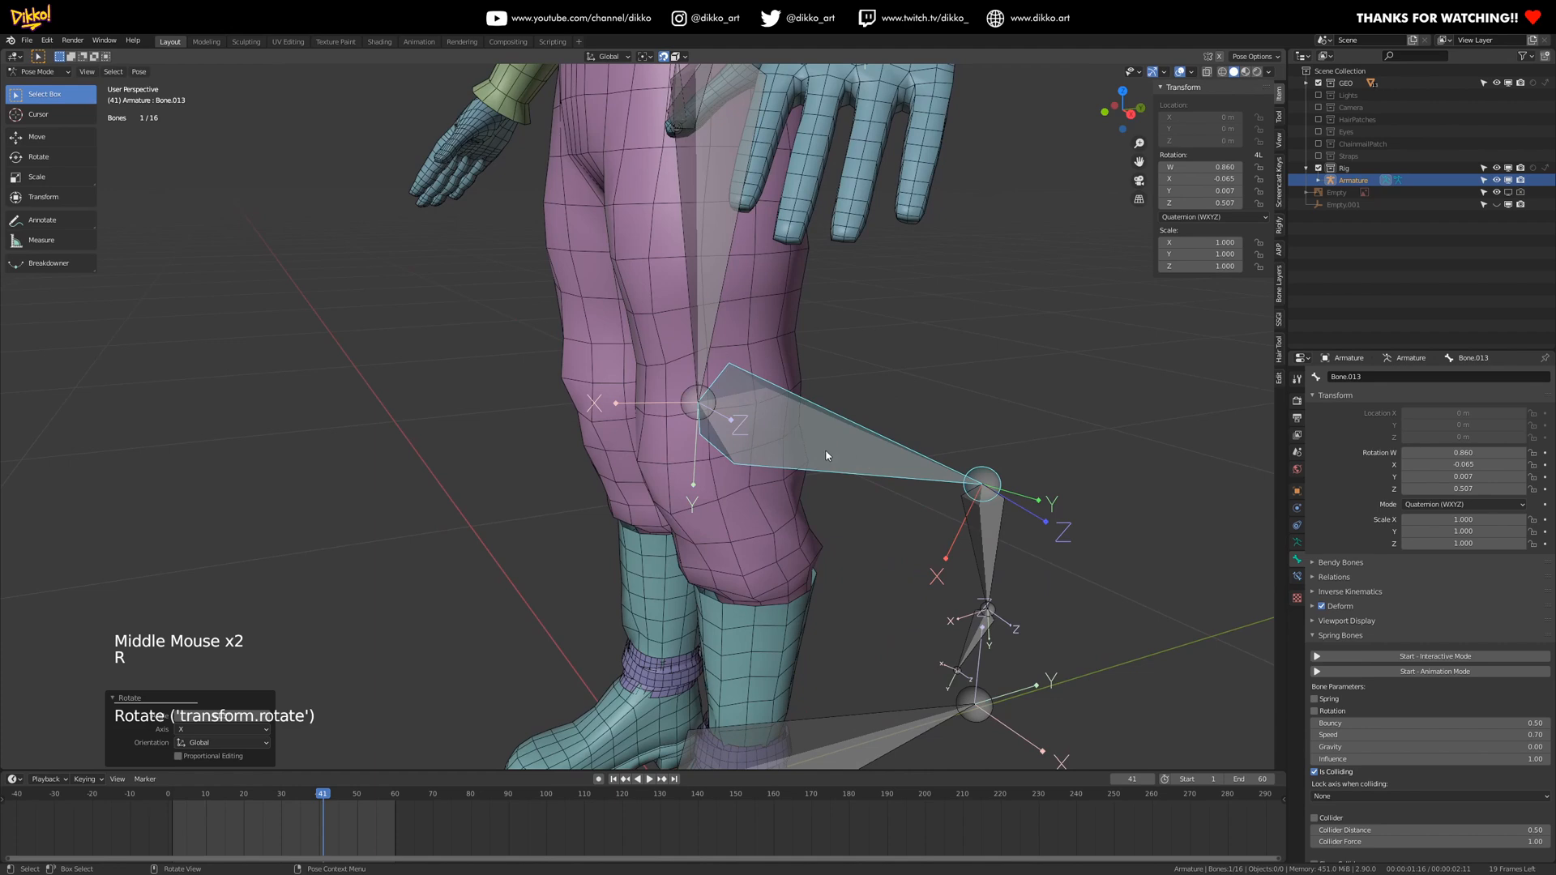
pyautogui.hotkey('ctrl', 'z')
# - Select the left thigh bone and switch the armature to Edit Mode
pyautogui.moveTo(581, 559); pyautogui.dragTo(682, 468, button='middle')
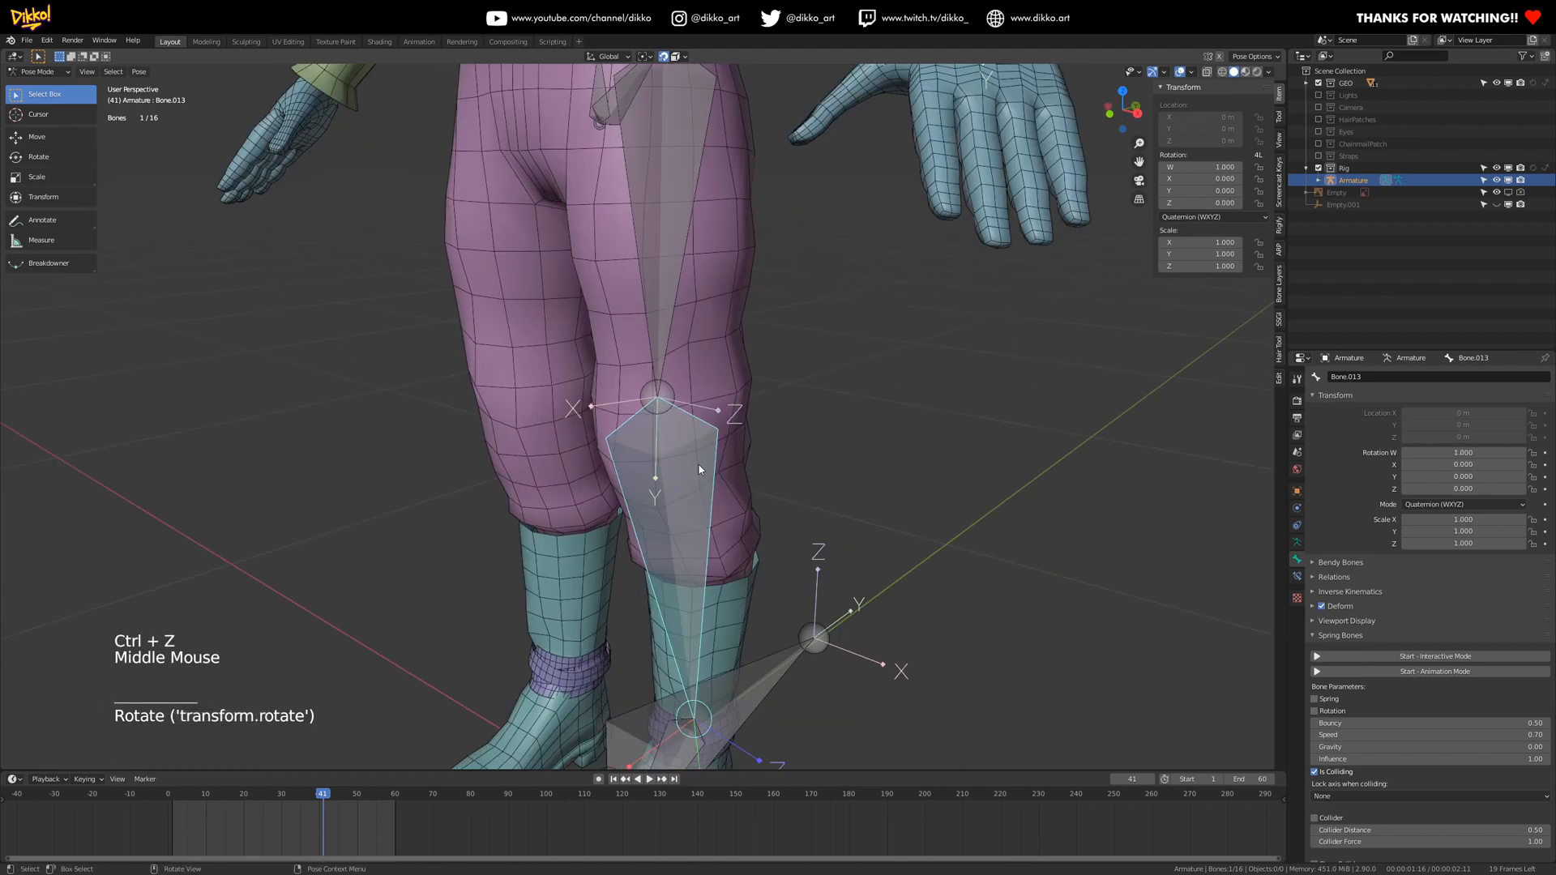
pyautogui.moveTo(689, 487); pyautogui.dragTo(738, 429, button='middle')
pyautogui.keyDown('shift'); pyautogui.moveTo(738, 429); pyautogui.dragTo(786, 369, button='middle'); pyautogui.keyUp('shift')
pyautogui.keyDown('shift'); pyautogui.middleClick(671, 397); pyautogui.keyUp('shift')
pyautogui.scroll(2, 658, 407)
pyautogui.keyDown('shift'); pyautogui.moveTo(658, 406); pyautogui.dragTo(810, 348, button='middle'); pyautogui.keyUp('shift')
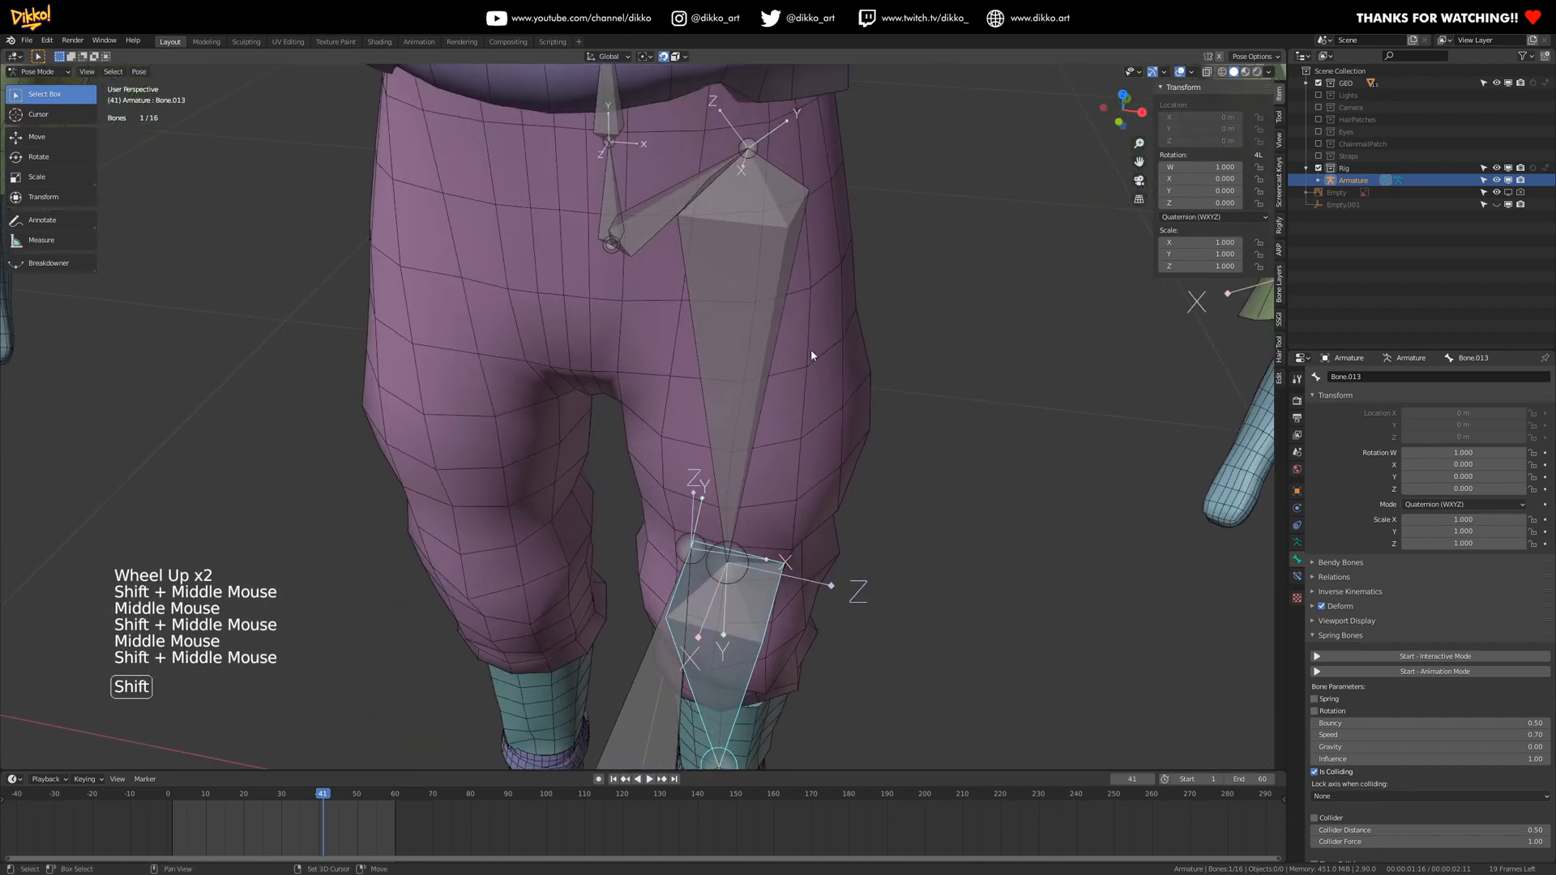
pyautogui.click(773, 475)
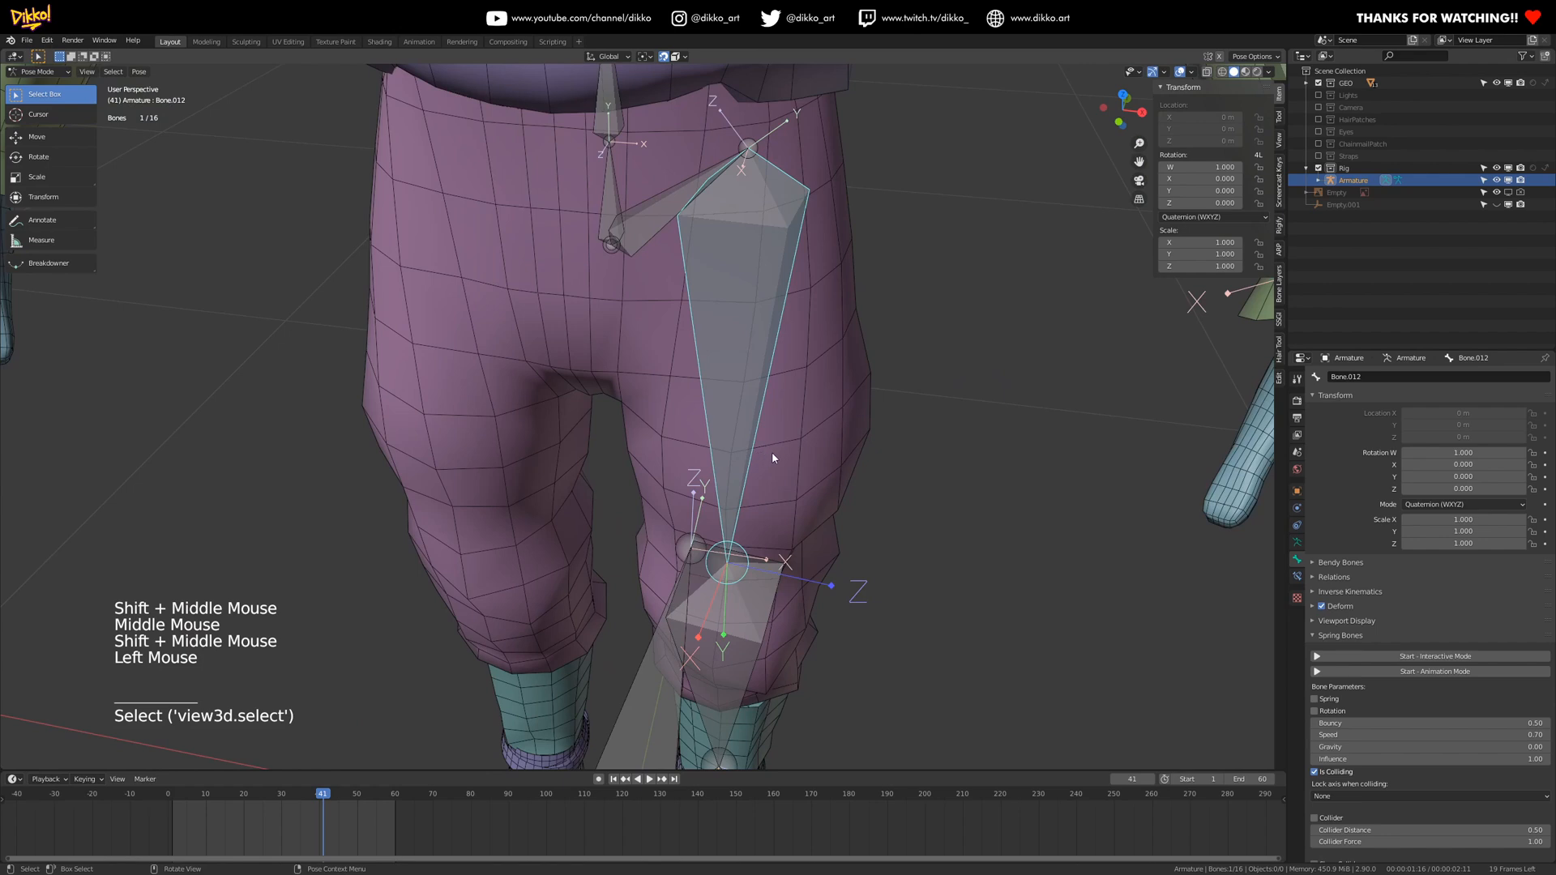
pyautogui.press('Tab')
pyautogui.moveTo(771, 458); pyautogui.dragTo(781, 518, button='middle')
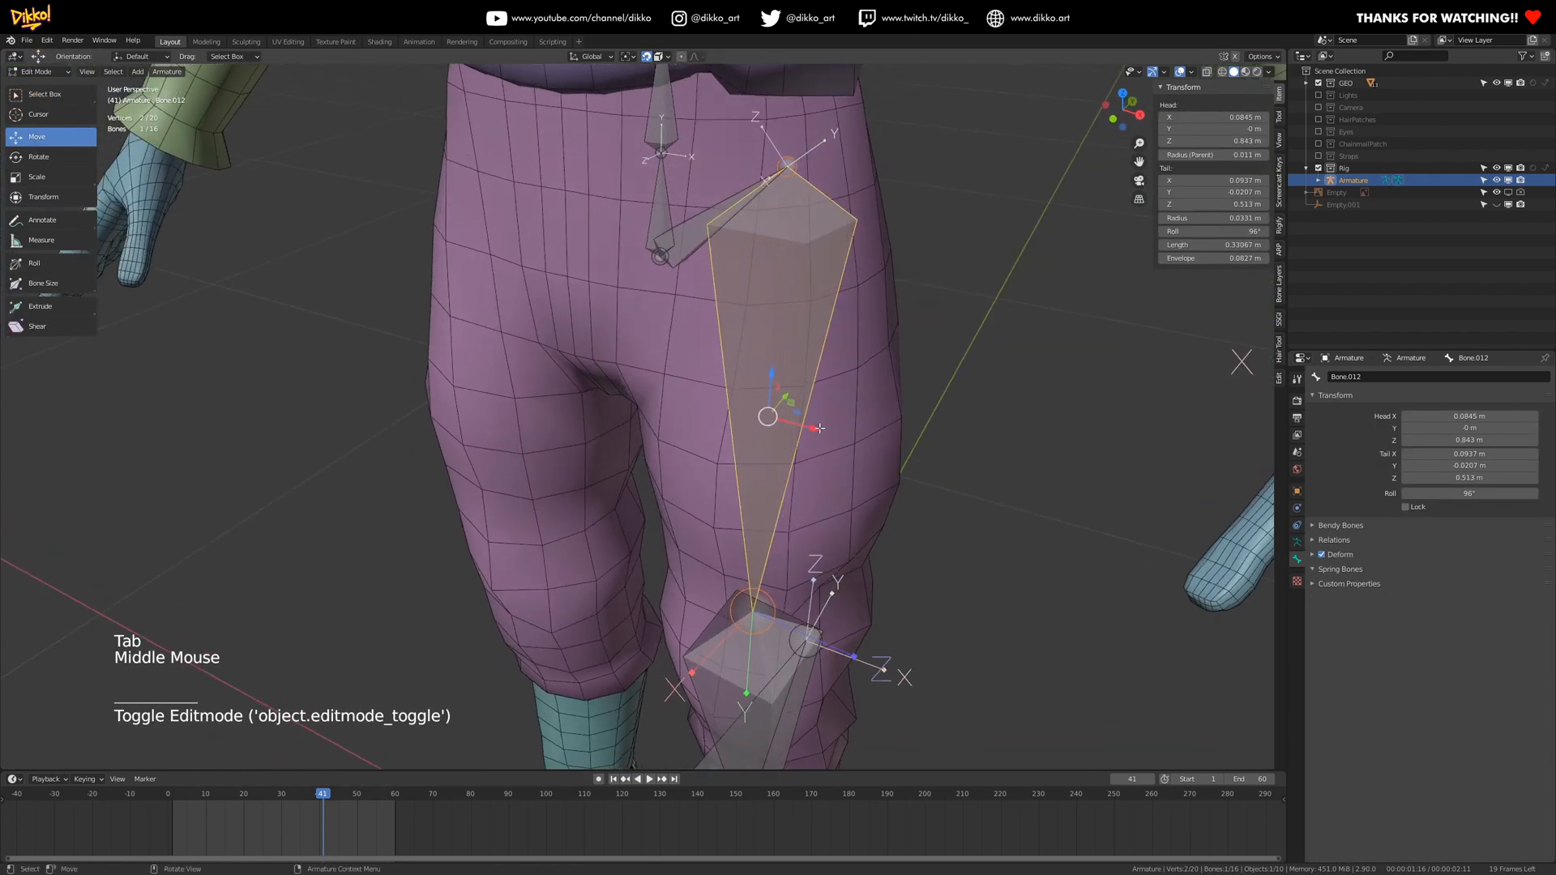
# - Try adjusting the thigh bone's roll by its value and with the Roll tool, undo the changes, and return to Select Box
pyautogui.moveTo(1191, 232); pyautogui.dragTo(1203, 232)
pyautogui.hotkey('ctrl', 'z')
pyautogui.click(36, 271)
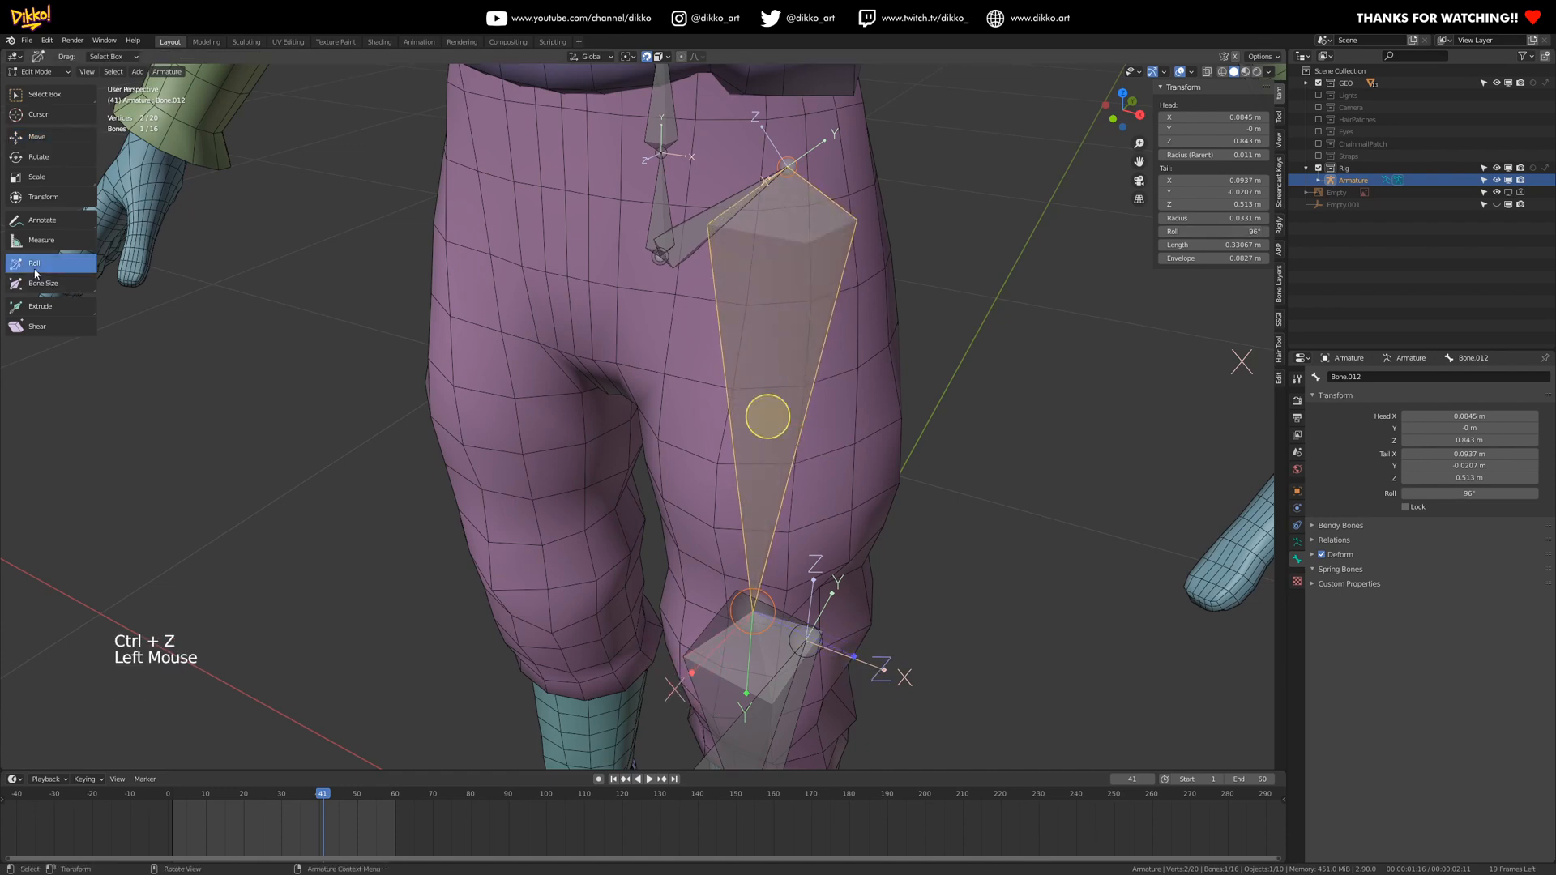
pyautogui.moveTo(780, 419); pyautogui.dragTo(833, 503)
pyautogui.hotkey('ctrl', 'z')
pyautogui.hotkey('ctrl', 'r')
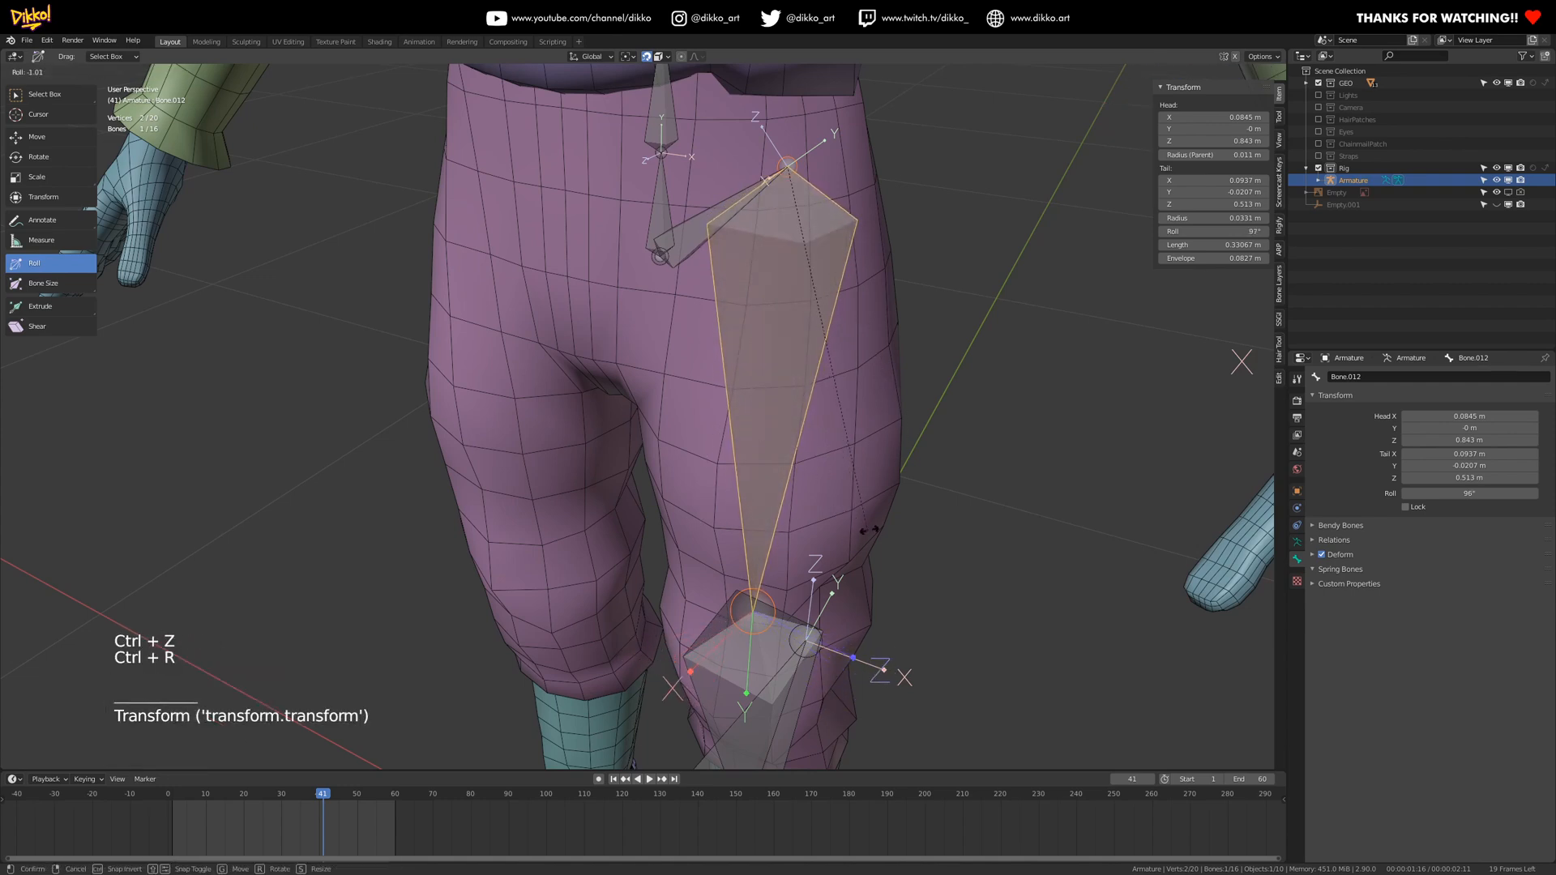
pyautogui.hotkey('ctrl', 'z')
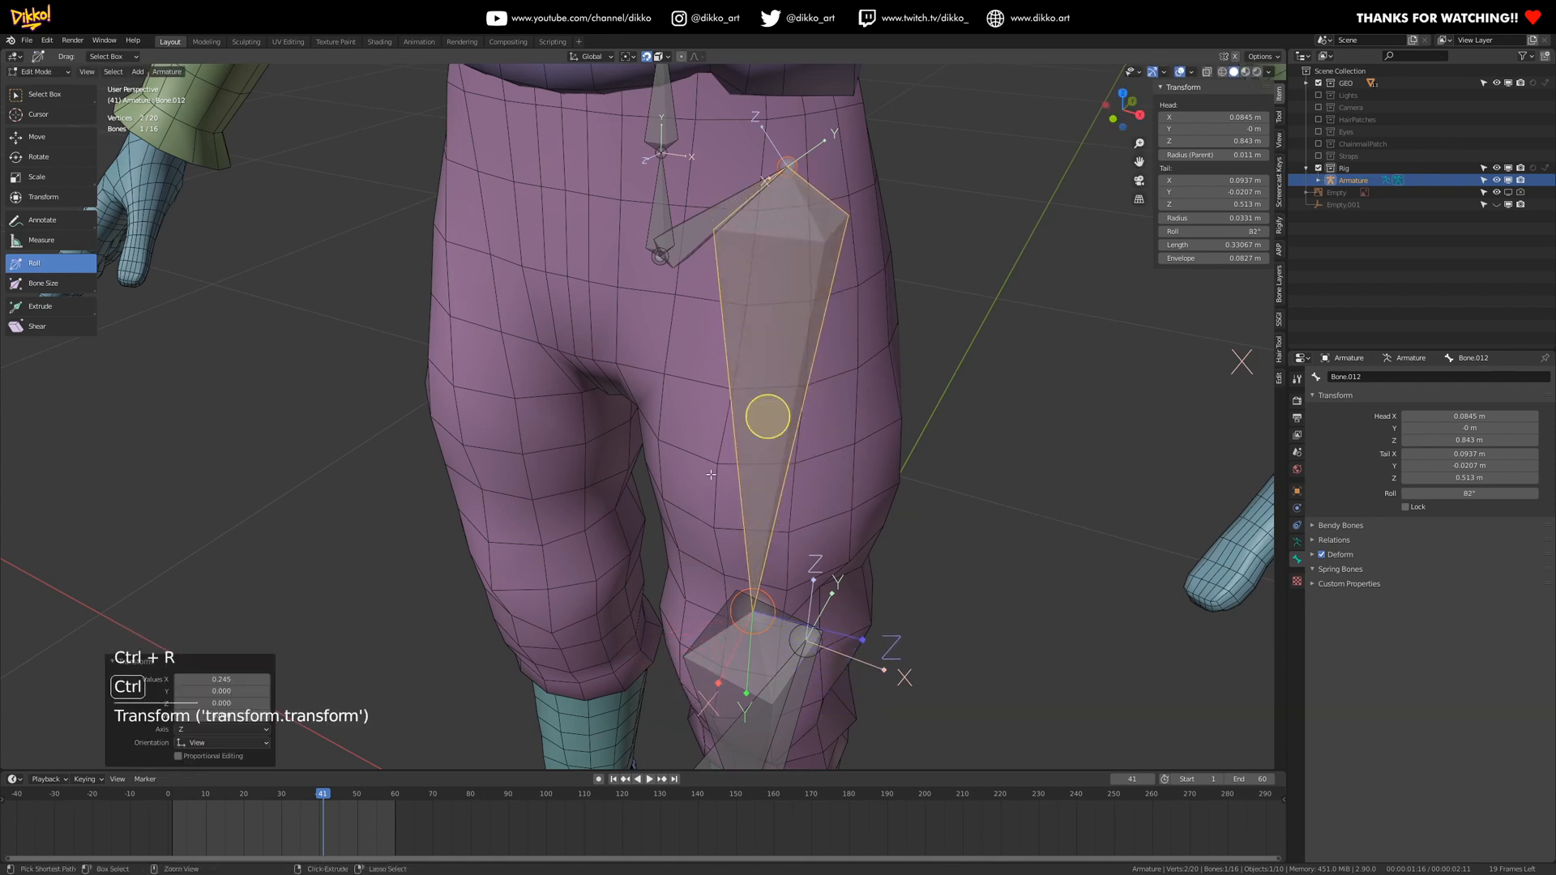
pyautogui.click(35, 99)
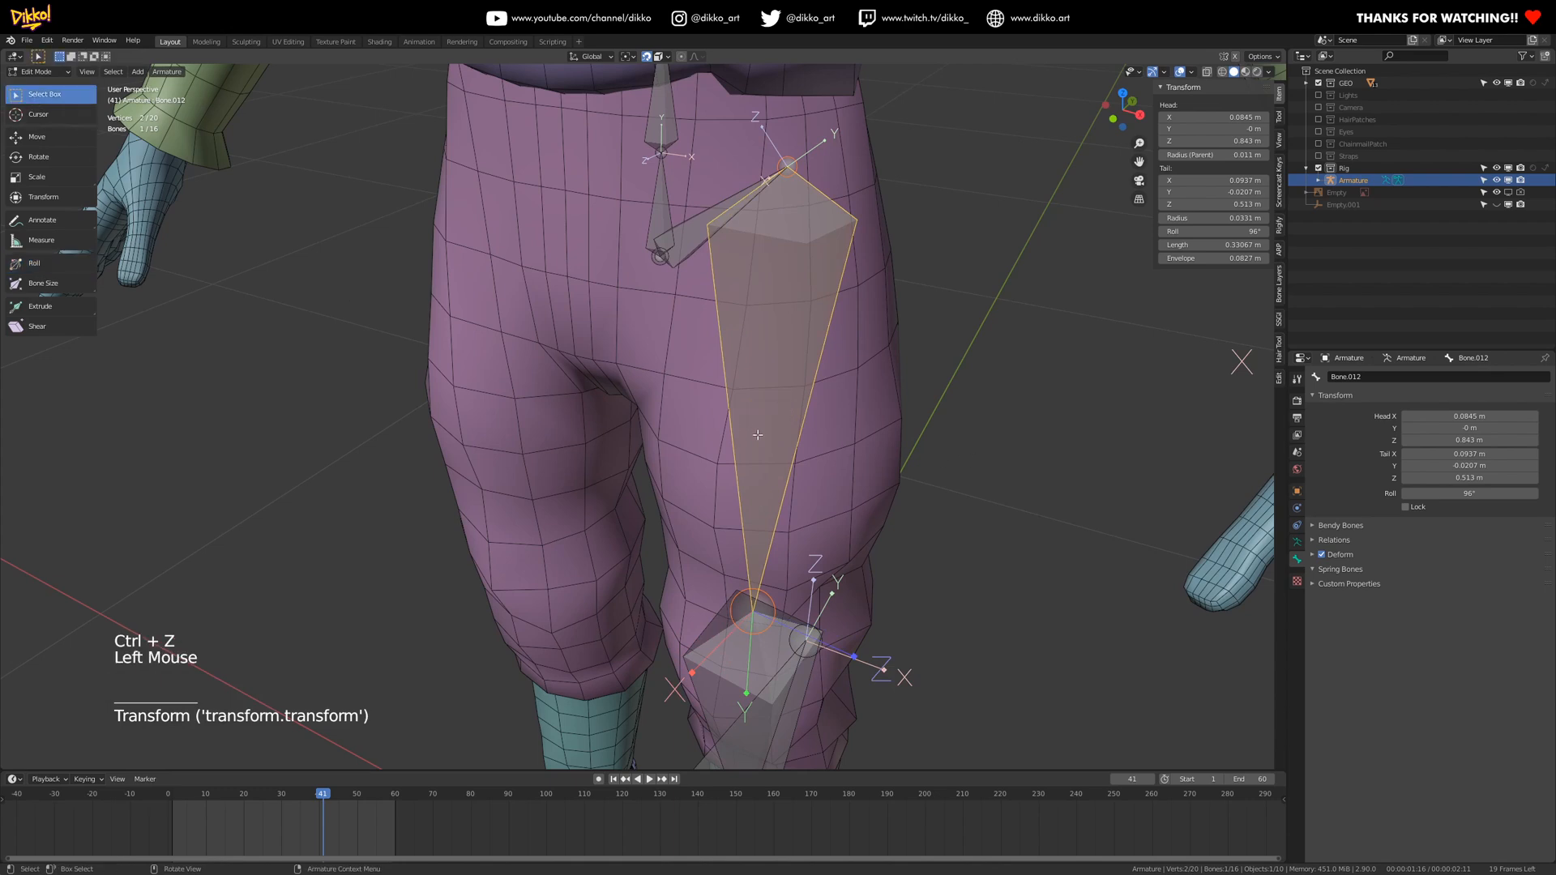
# - Set the left thigh bone's roll to 0° and inspect the leg's bone axes from the side
pyautogui.click(1212, 231)
pyautogui.write('0')
pyautogui.press('Return')
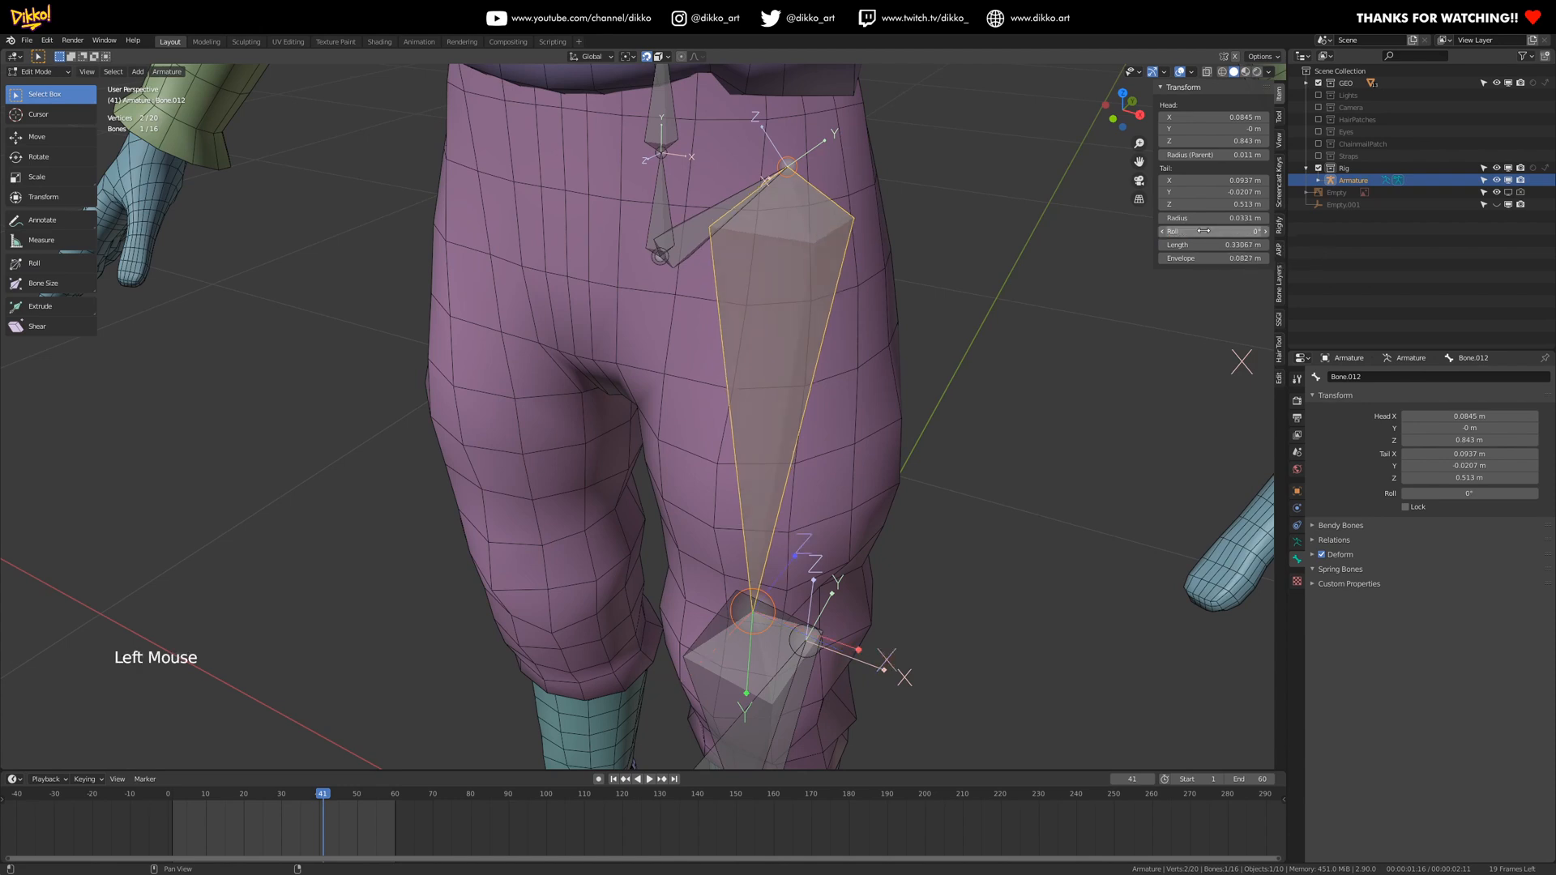
pyautogui.moveTo(887, 588); pyautogui.dragTo(956, 648, button='middle')
pyautogui.moveTo(956, 649); pyautogui.dragTo(828, 303, button='middle')
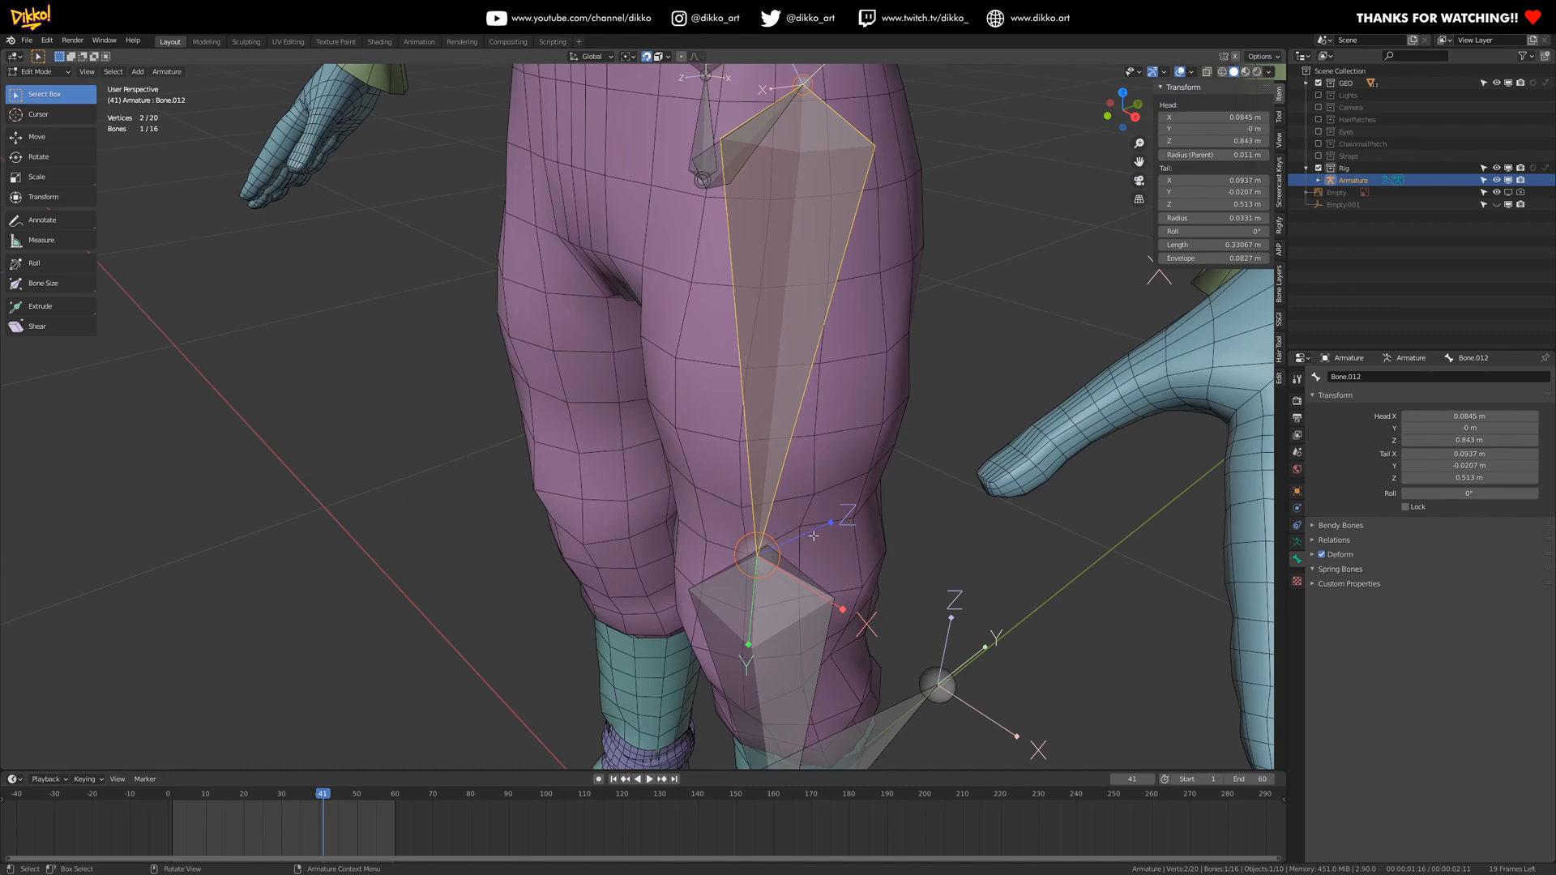
pyautogui.keyDown('shift'); pyautogui.moveTo(889, 548); pyautogui.dragTo(781, 481, button='middle'); pyautogui.keyUp('shift')
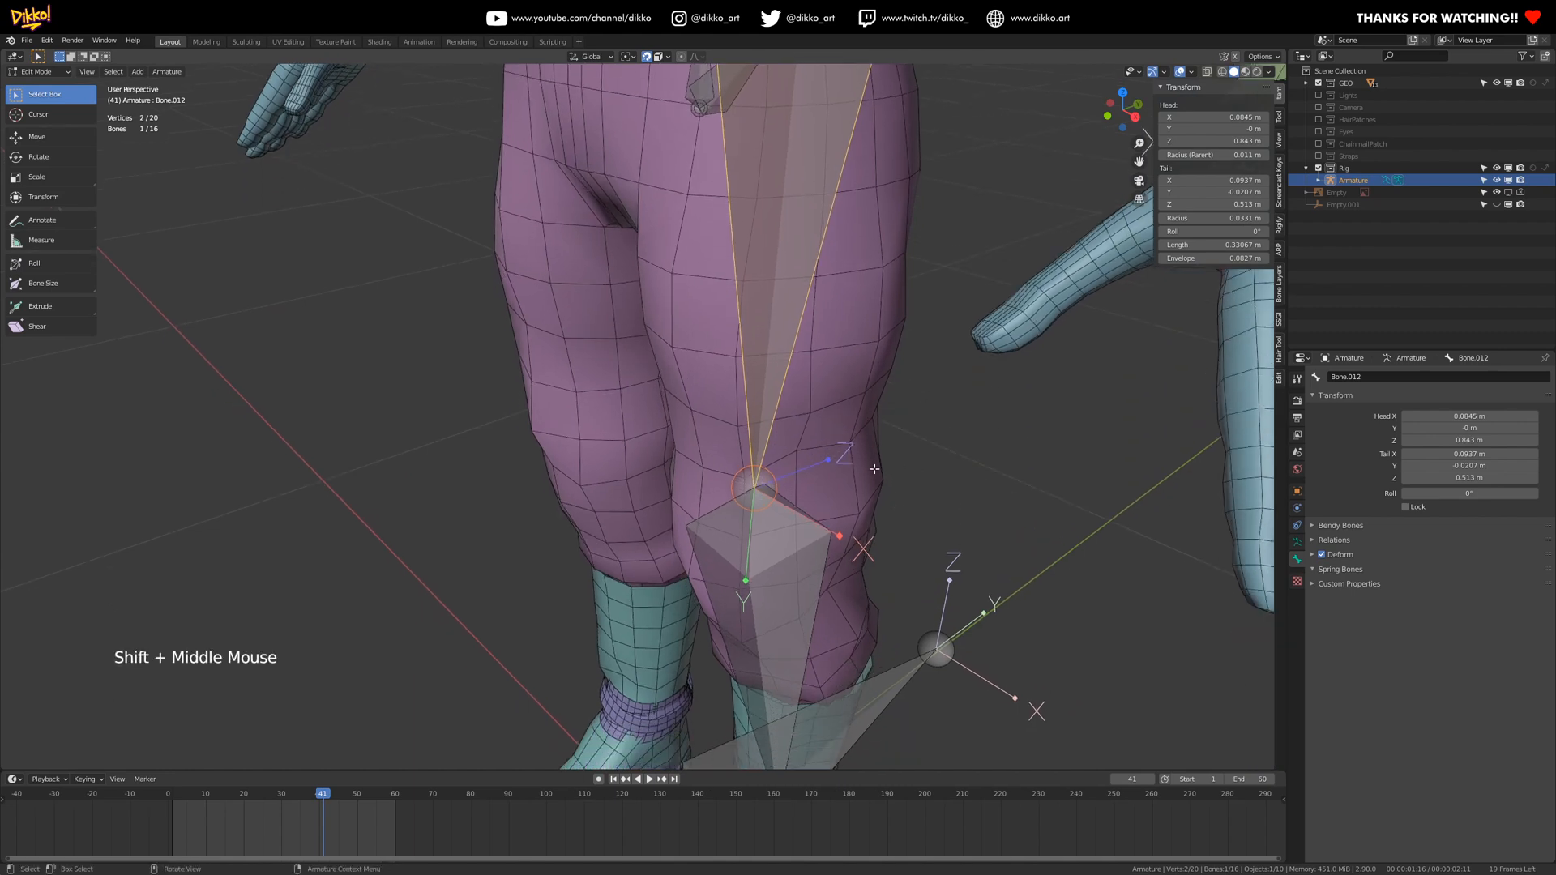
pyautogui.moveTo(676, 508); pyautogui.dragTo(658, 552, button='middle')
pyautogui.moveTo(658, 552); pyautogui.dragTo(875, 381, button='middle')
pyautogui.scroll(-3, 725, 599)
pyautogui.moveTo(875, 381); pyautogui.dragTo(818, 324, button='middle')
pyautogui.keyDown('shift'); pyautogui.moveTo(818, 325); pyautogui.dragTo(786, 292, button='middle'); pyautogui.keyUp('shift')
pyautogui.moveTo(786, 291)
pyautogui.mouseDown(button='middle')
pyautogui.moveTo(772, 277)
pyautogui.moveTo(685, 441)
pyautogui.moveTo(726, 565)
pyautogui.moveTo(697, 408)
pyautogui.mouseUp(button='middle')
pyautogui.scroll(-1, 771, 277)
# - Select the left toe, foot, shin and thigh bones with the thigh active, and recalculate their roll using Active Bone
pyautogui.click(684, 454)
pyautogui.click(708, 624)
pyautogui.click(707, 624)
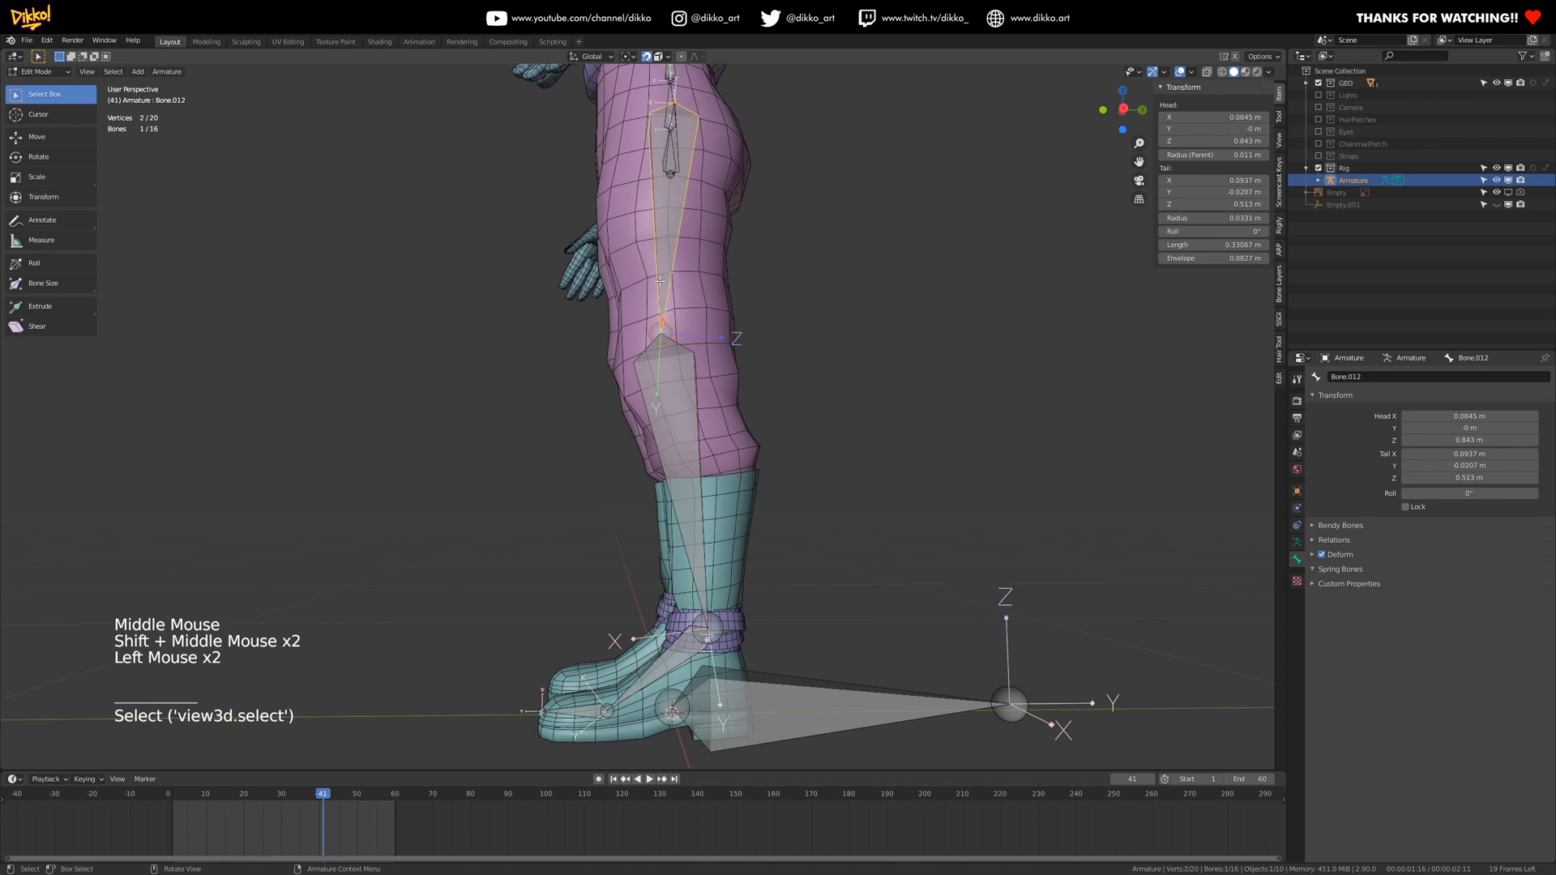
pyautogui.click(708, 625)
pyautogui.click(708, 625)
pyautogui.click(671, 677)
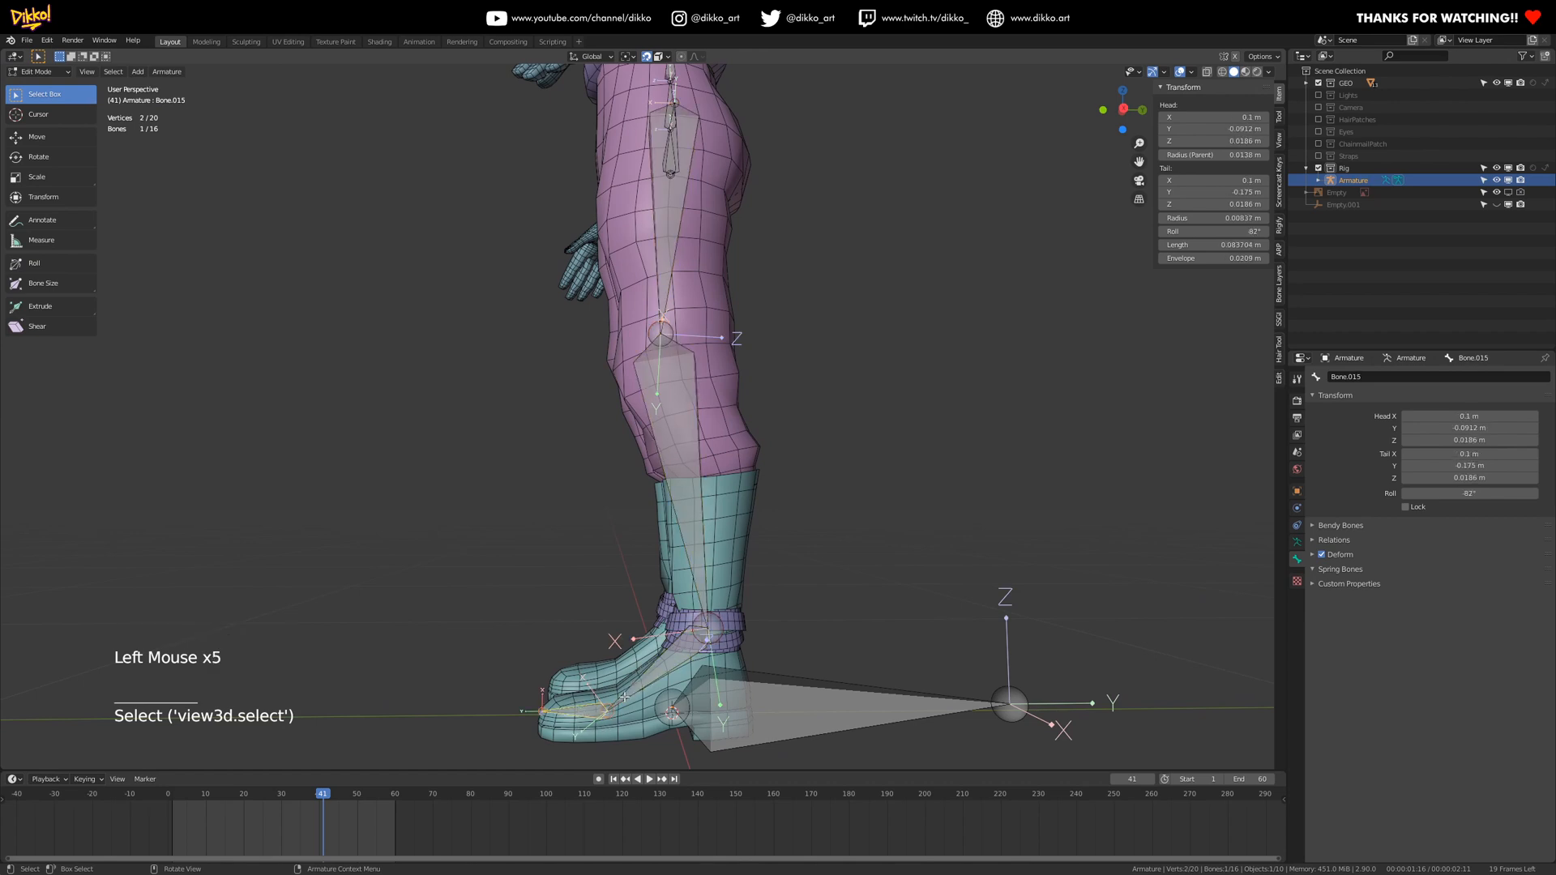
pyautogui.keyDown('shift'); pyautogui.click(693, 660); pyautogui.keyUp('shift')
pyautogui.keyDown('shift'); pyautogui.click(666, 421); pyautogui.keyUp('shift')
pyautogui.keyDown('shift'); pyautogui.click(650, 233); pyautogui.keyUp('shift')
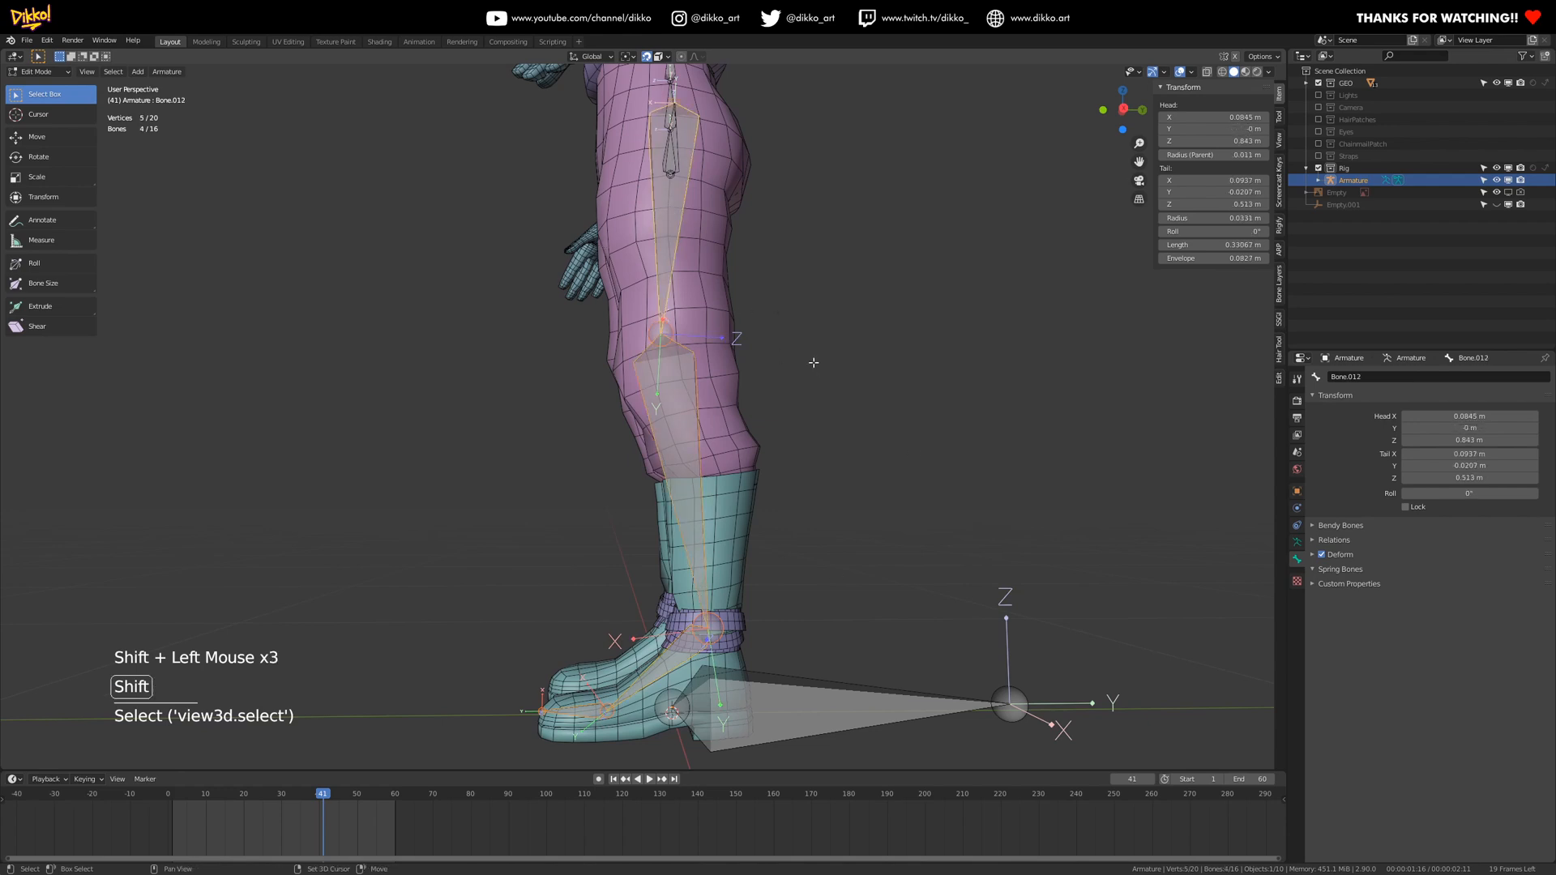
pyautogui.hotkey('shift', 'n')
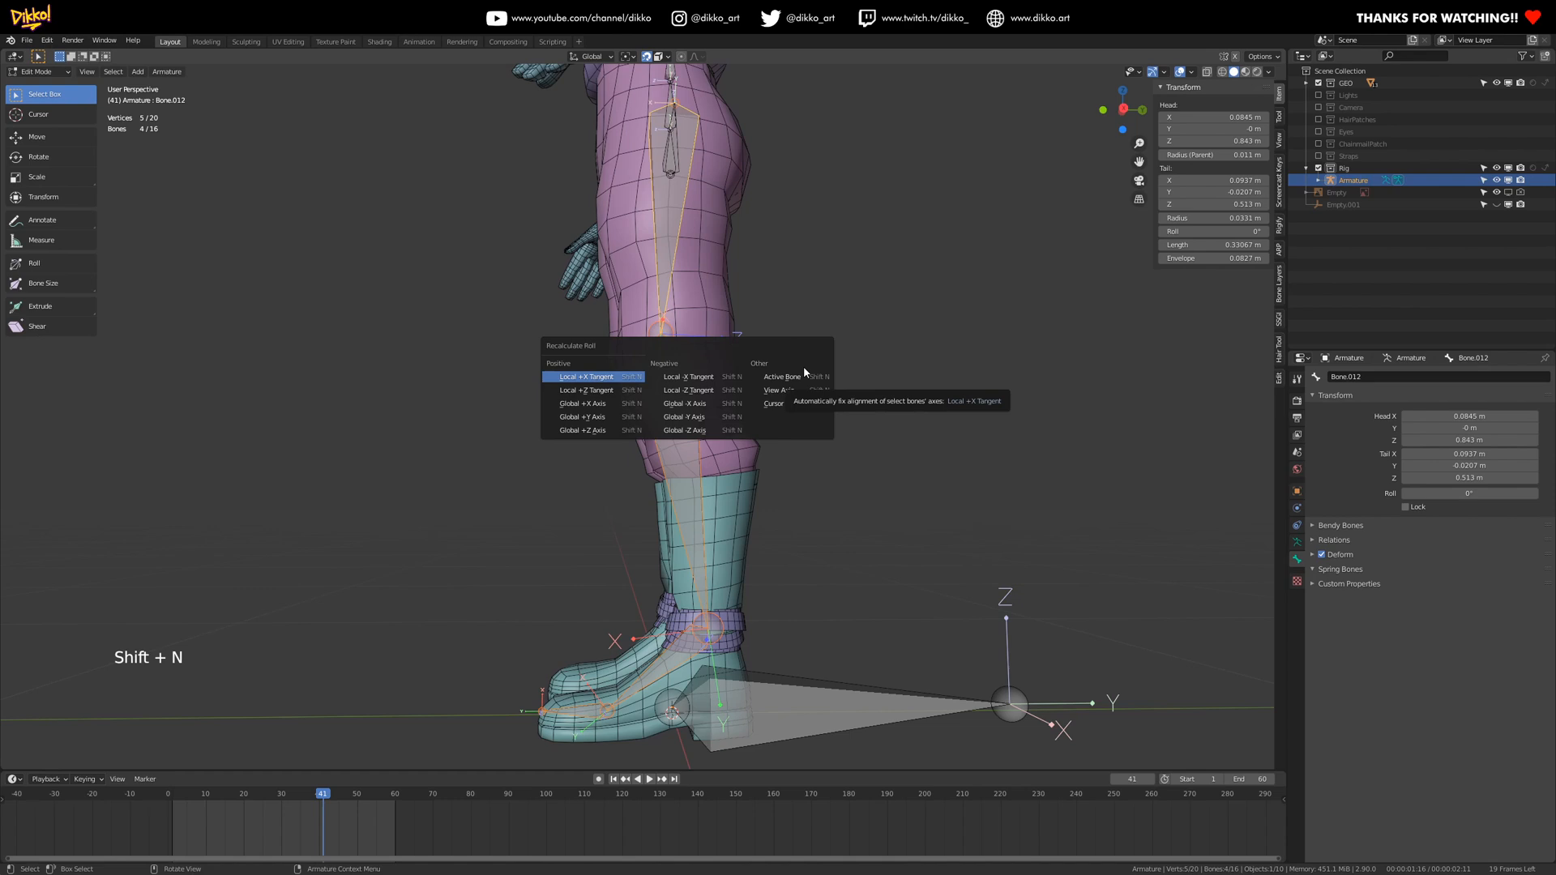
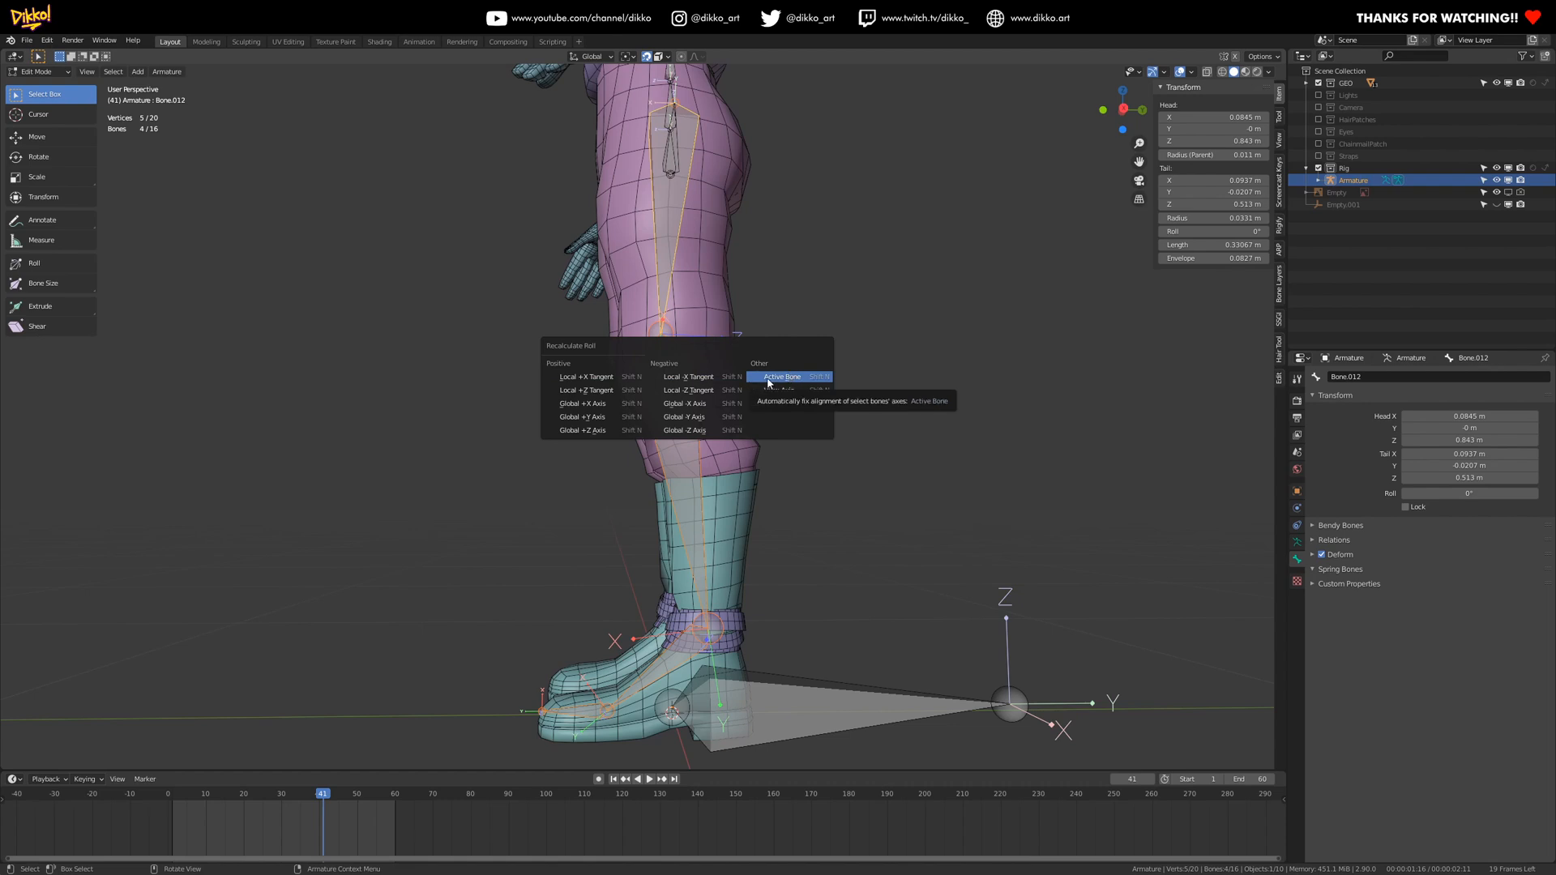
pyautogui.click(779, 377)
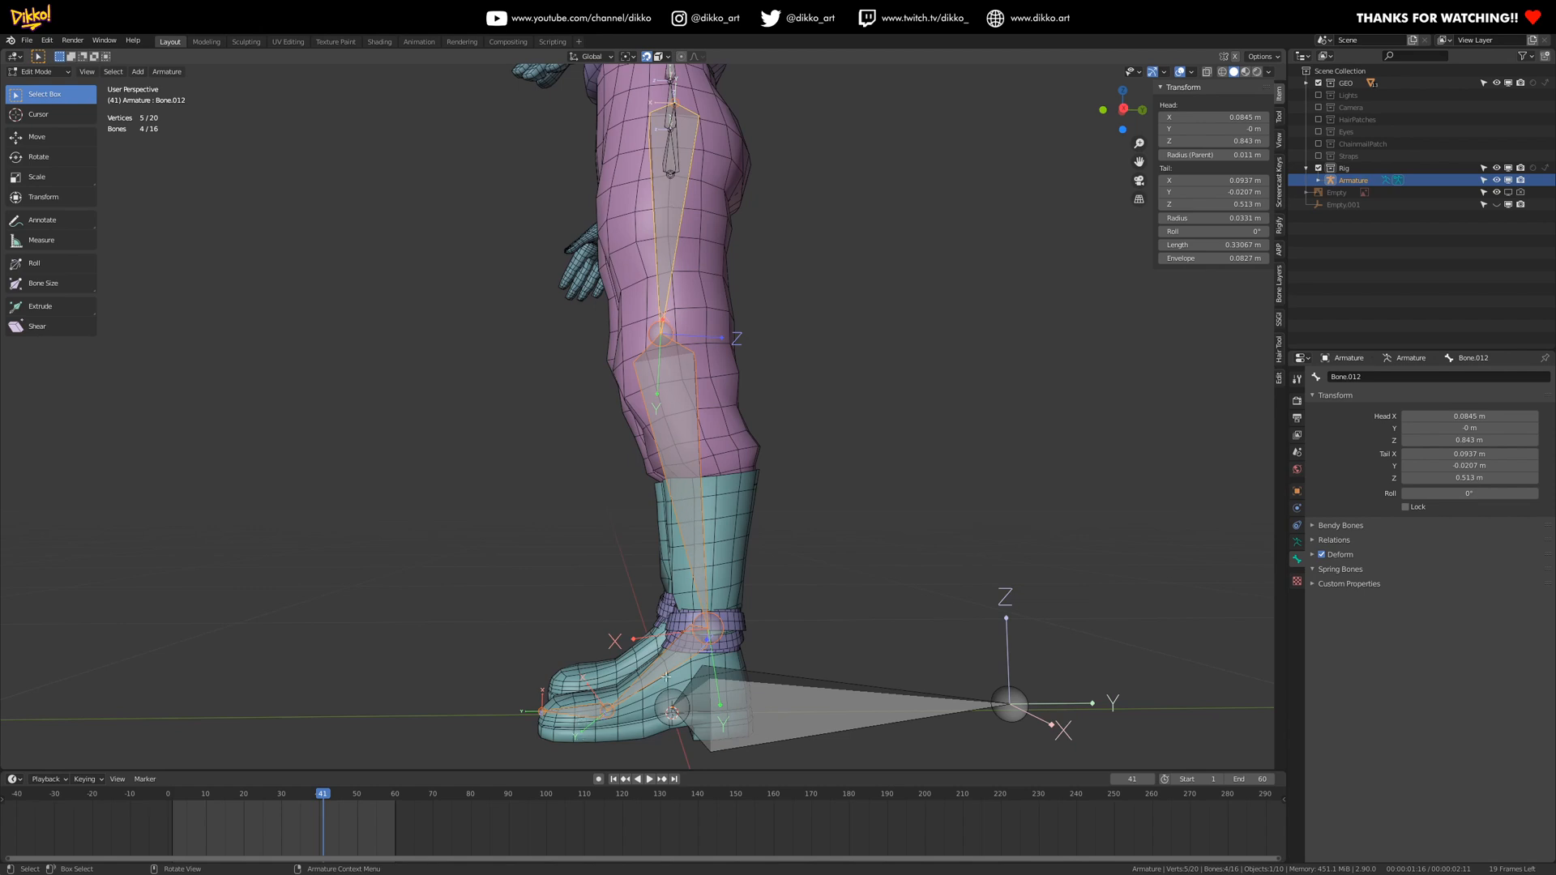
pyautogui.hotkey('shift', 'n')
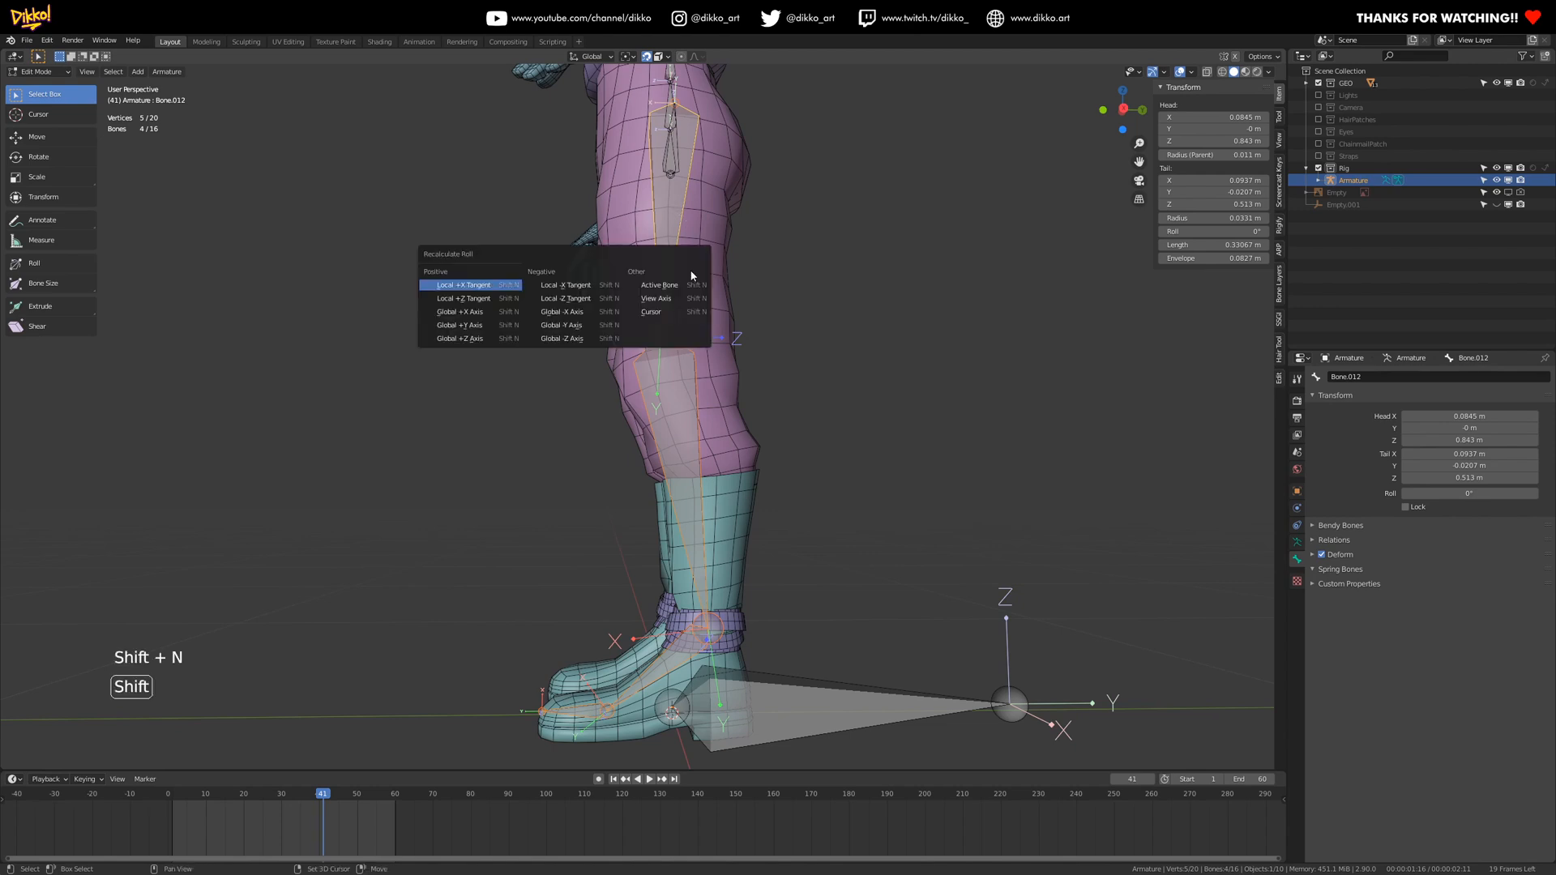
pyautogui.click(667, 282)
pyautogui.moveTo(666, 282); pyautogui.dragTo(749, 590, button='middle')
pyautogui.moveTo(749, 590)
pyautogui.mouseDown(button='middle')
pyautogui.moveTo(688, 601)
pyautogui.moveTo(723, 606)
pyautogui.mouseUp(button='middle')
pyautogui.moveTo(680, 658); pyautogui.dragTo(607, 571, button='middle')
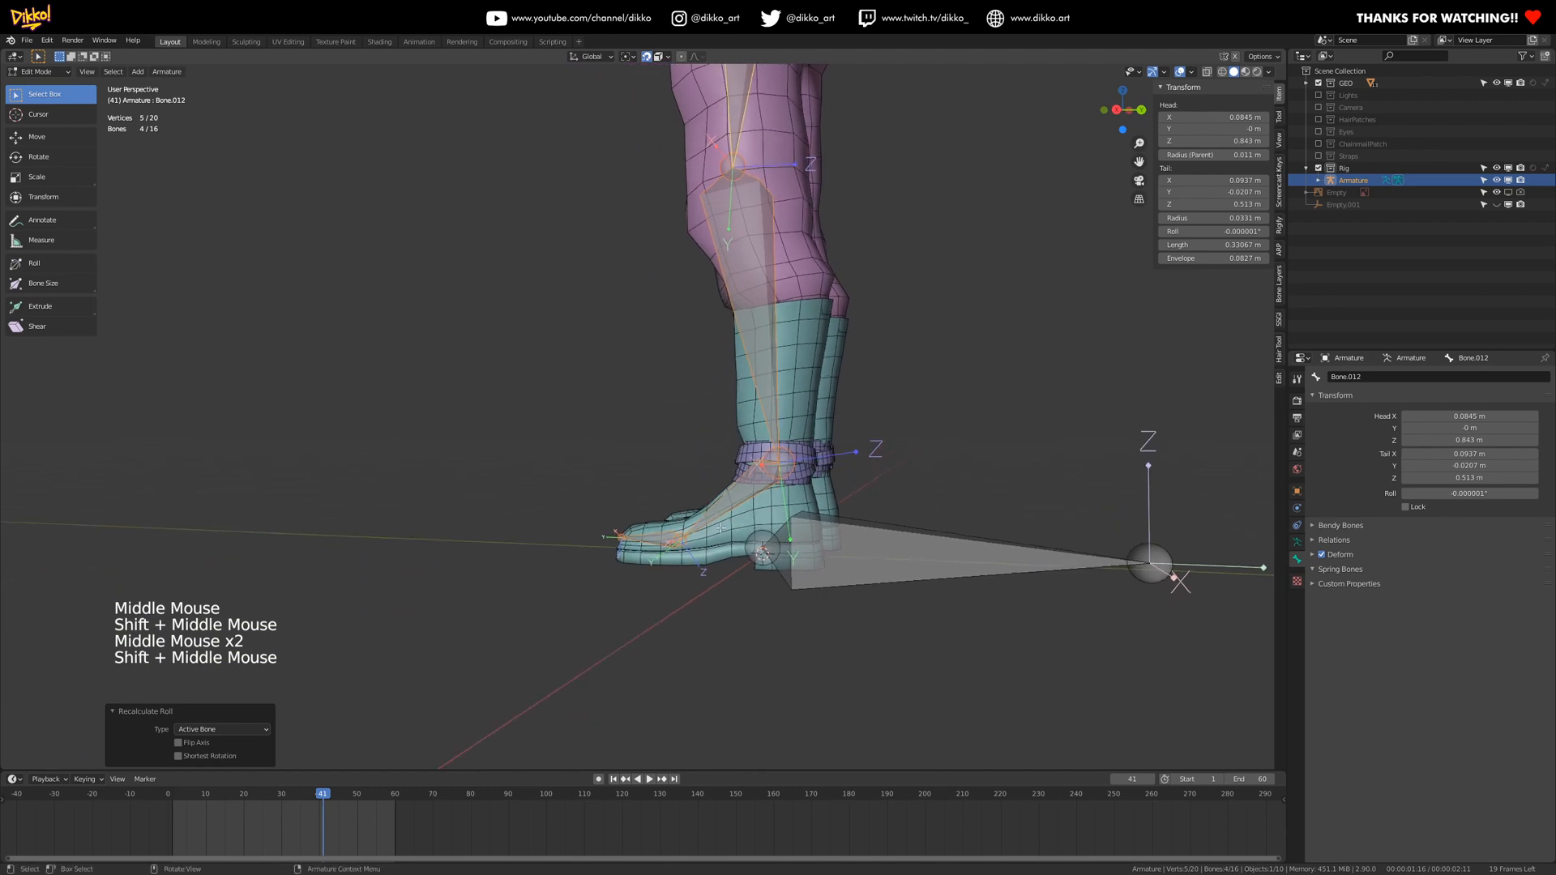
# - Select the shin bone, switch to Pose Mode, test-rotate it about the global X axis, and undo the rotation
pyautogui.scroll(2, 607, 571)
pyautogui.click(753, 510)
pyautogui.click(39, 71)
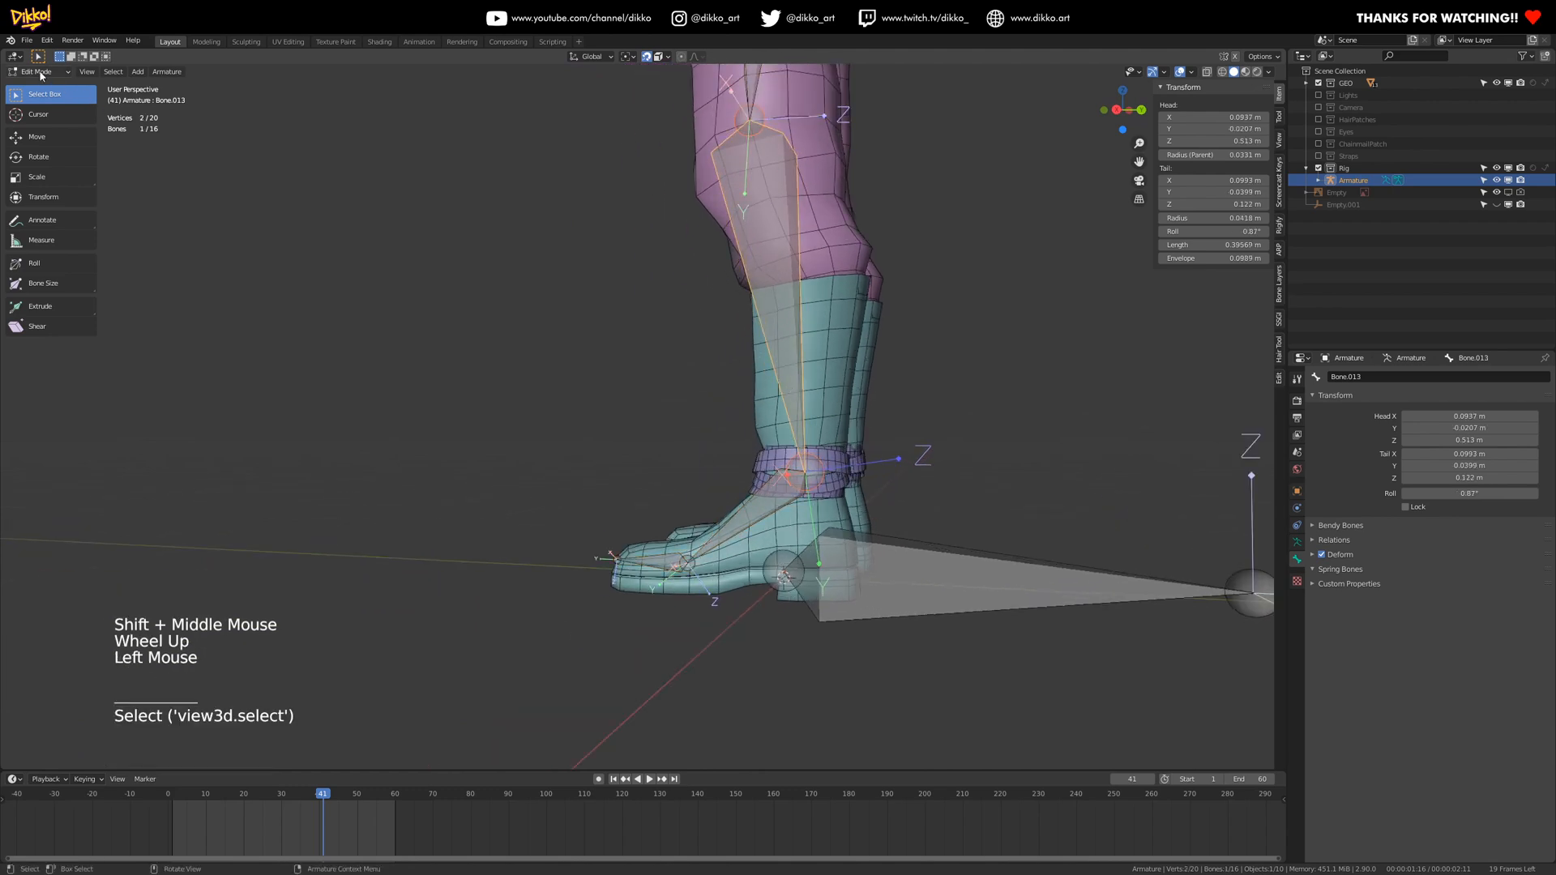
pyautogui.click(42, 119)
pyautogui.click(800, 386)
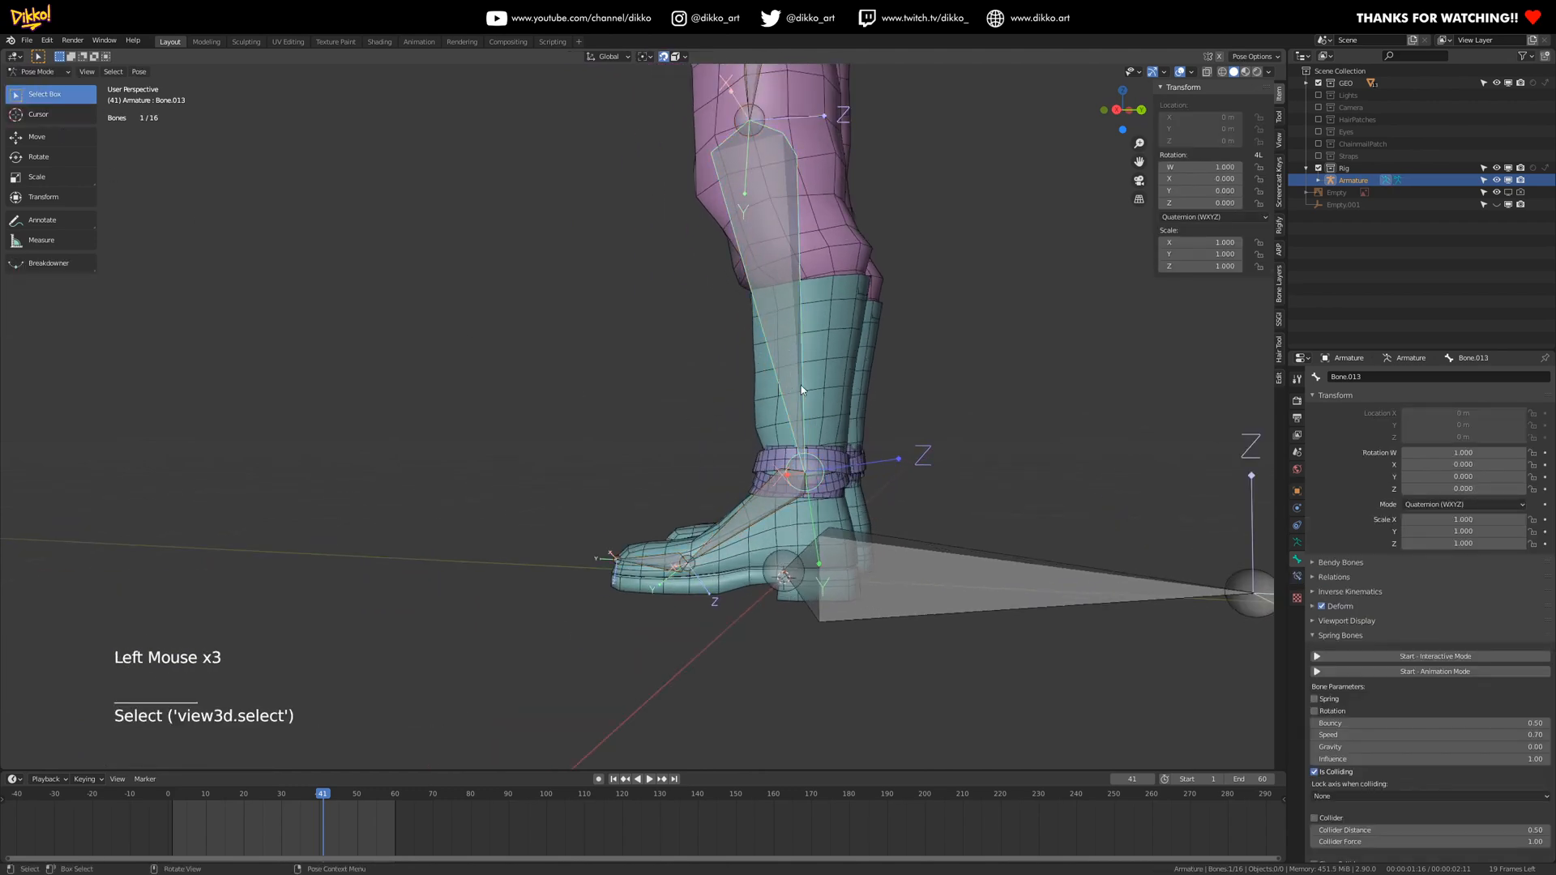
pyautogui.moveTo(801, 386); pyautogui.dragTo(790, 429, button='middle')
pyautogui.keyDown('shift'); pyautogui.moveTo(790, 429); pyautogui.dragTo(779, 470, button='middle'); pyautogui.keyUp('shift')
pyautogui.press('r')
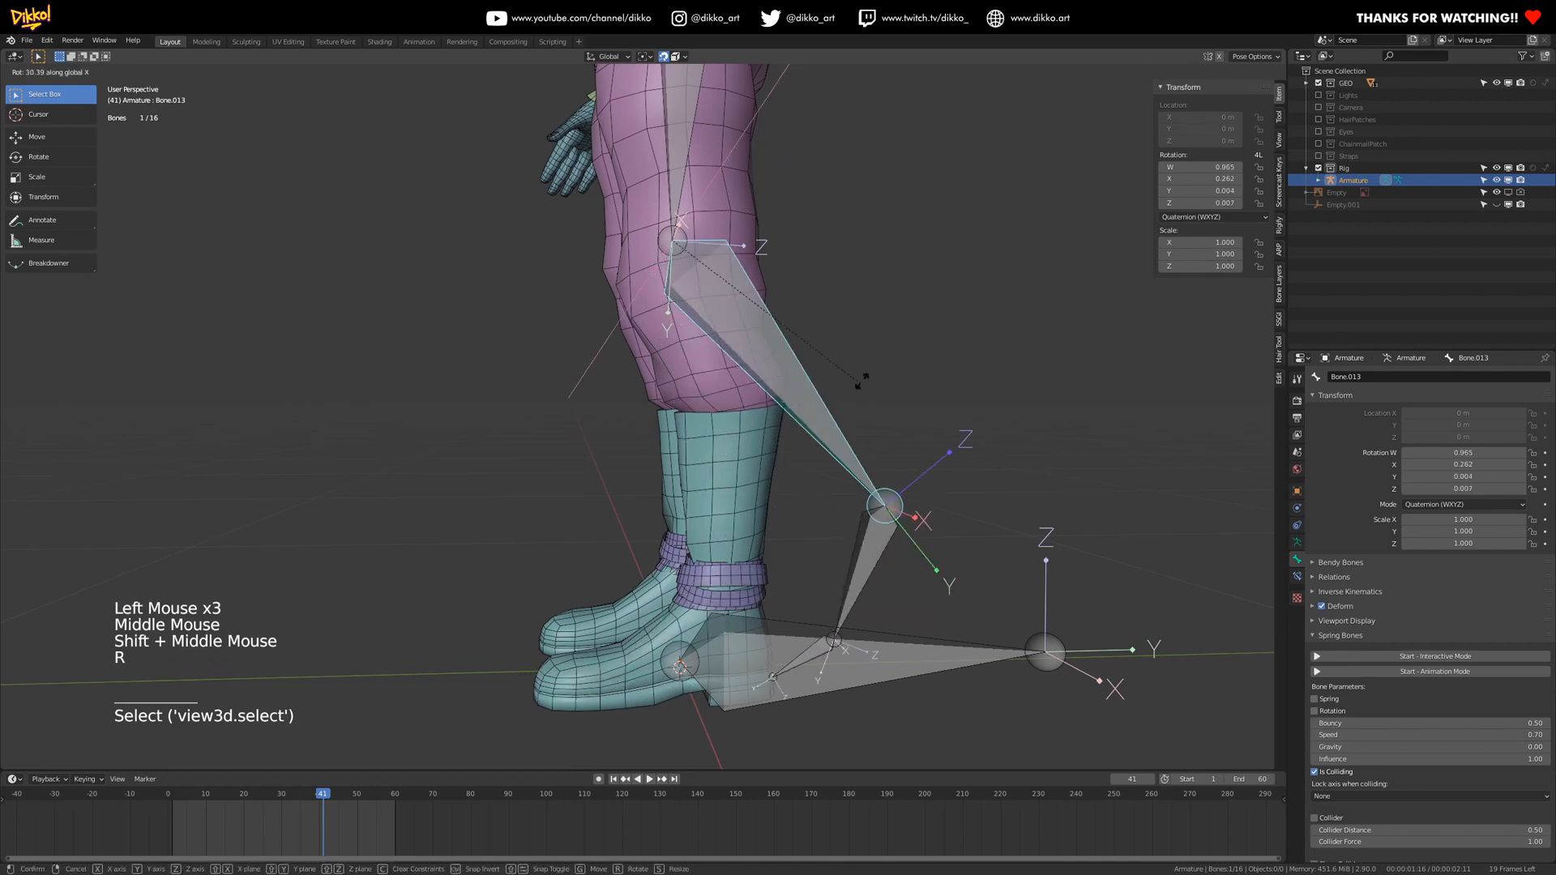
pyautogui.click(916, 268)
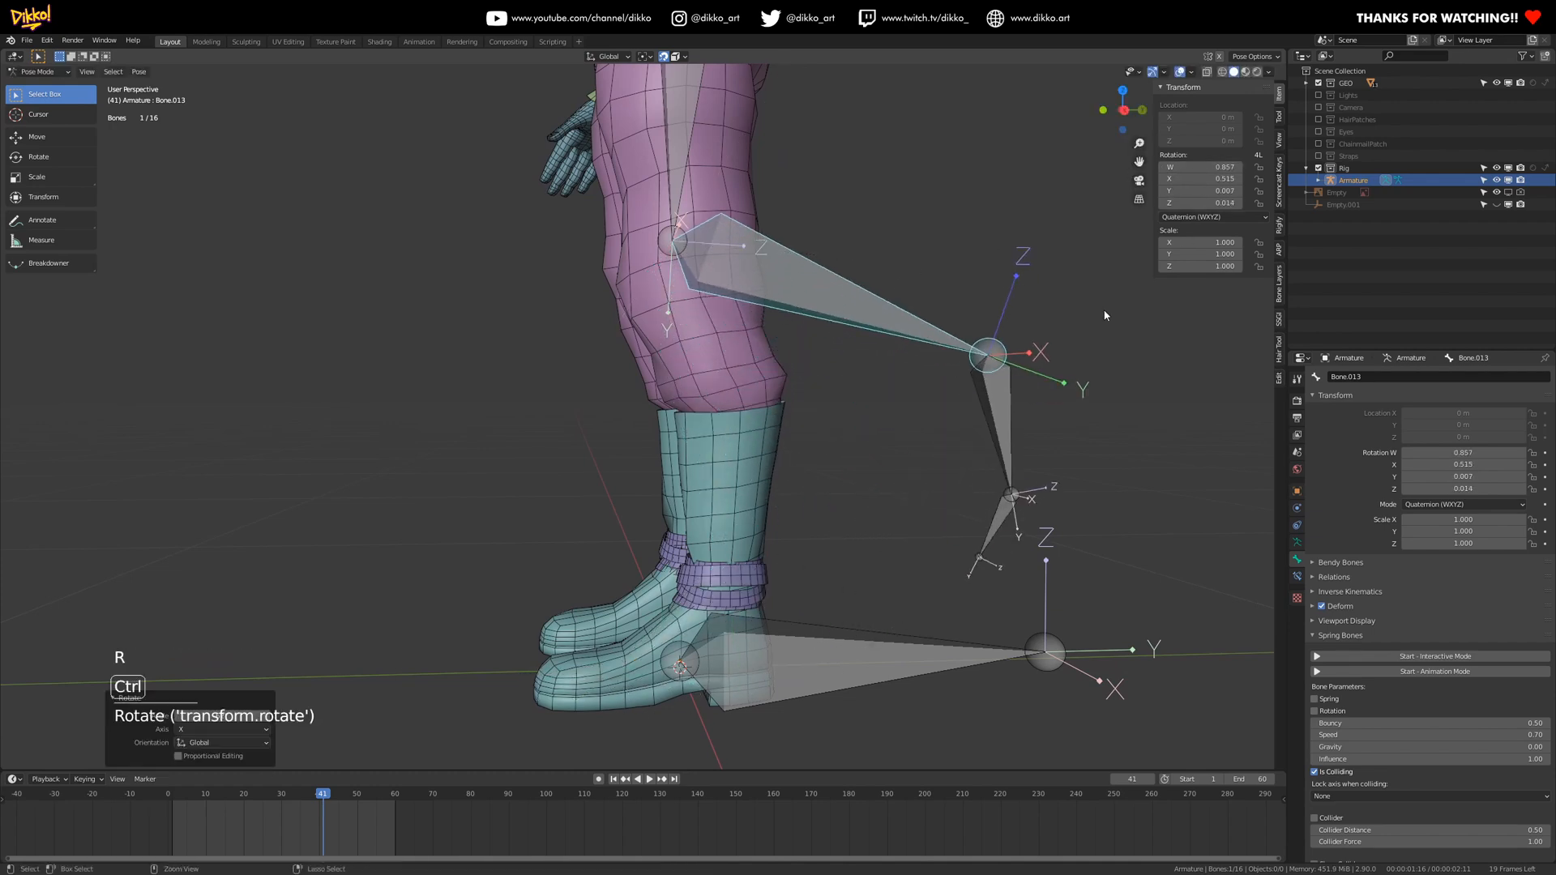
pyautogui.hotkey('ctrl', 'z')
# - Test-rotate the left foot bone and the toe bone about the global X axis, undoing each rotation
pyautogui.click(851, 677)
pyautogui.press('r')
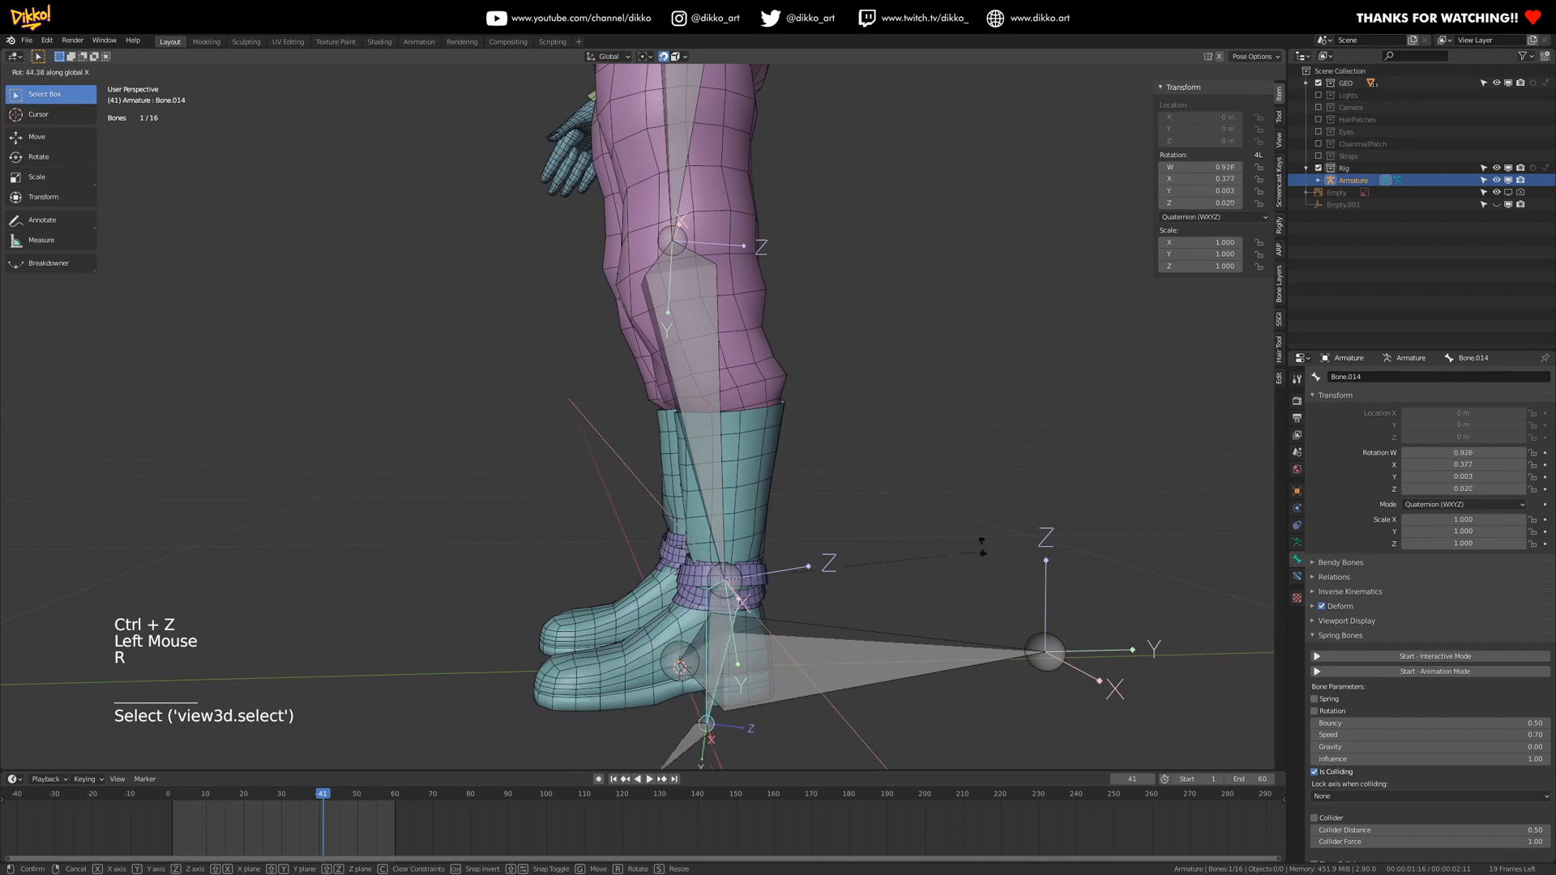
pyautogui.click(956, 550)
pyautogui.hotkey('ctrl', 'z')
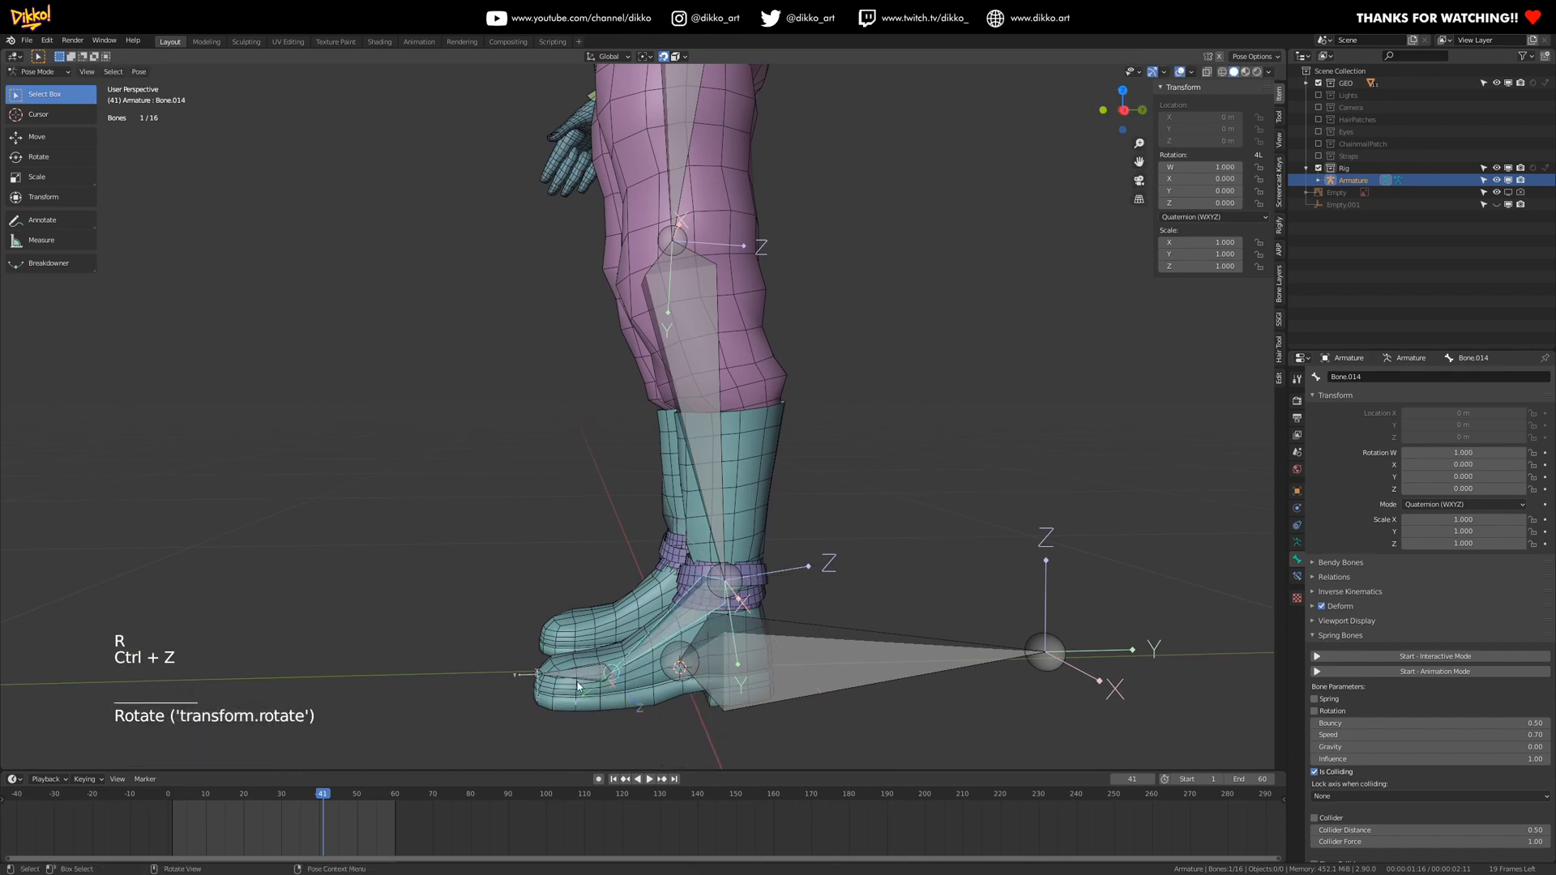
pyautogui.click(729, 698)
pyautogui.press('r')
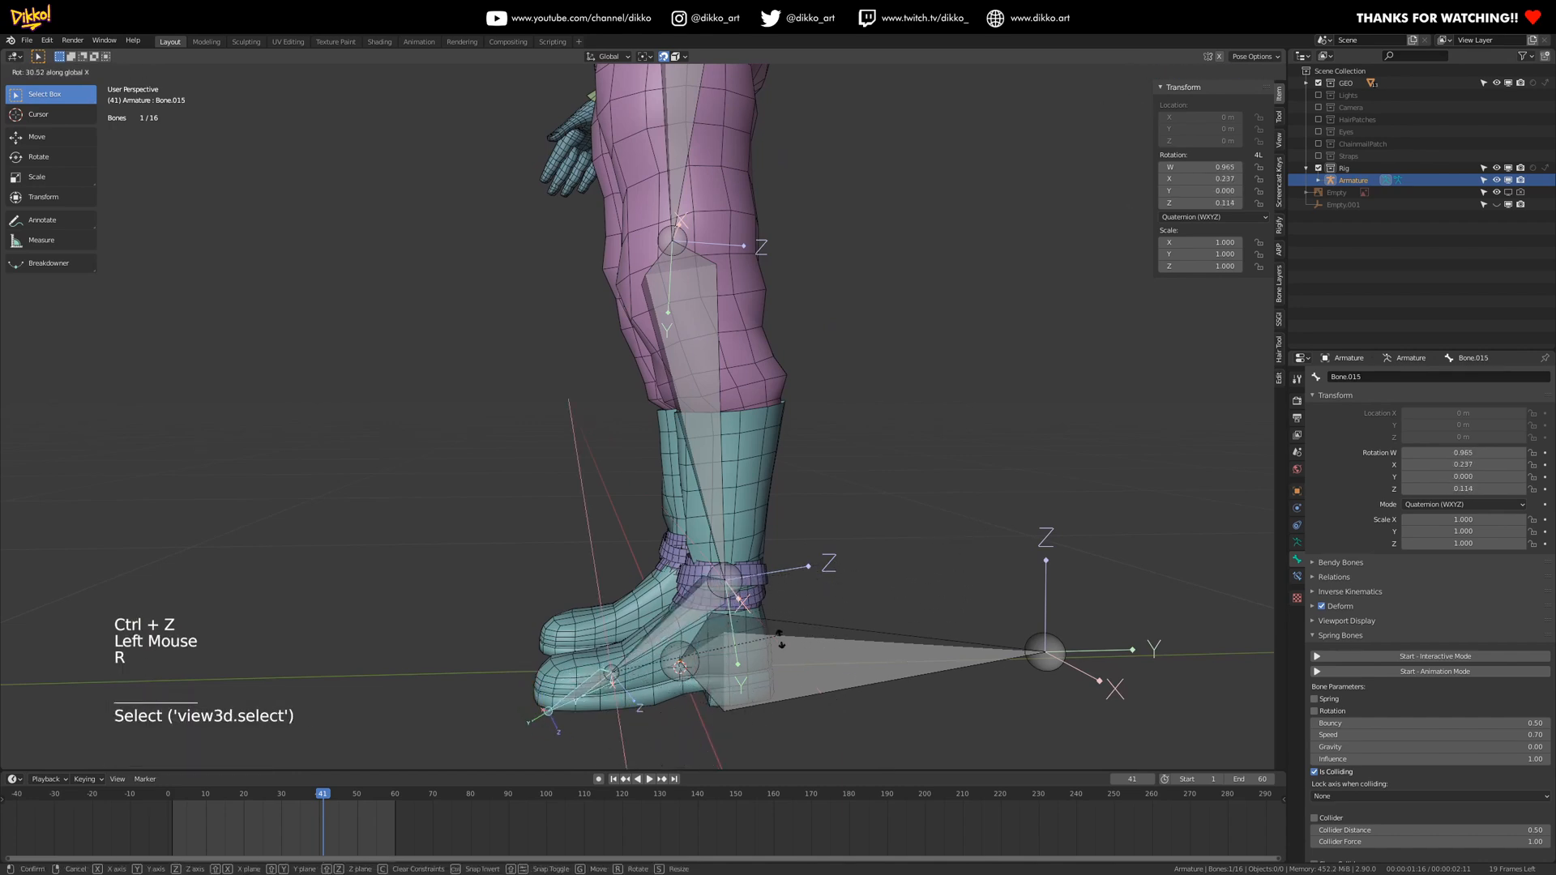
pyautogui.click(751, 694)
pyautogui.hotkey('ctrl', 'z')
# - Return the armature to Edit Mode and try a roll of 0° on the left toe bone before setting it to 180°
pyautogui.moveTo(616, 705); pyautogui.dragTo(689, 629, button='middle')
pyautogui.moveTo(672, 632); pyautogui.dragTo(642, 532, button='middle')
pyautogui.scroll(2, 654, 583)
pyautogui.press('Tab')
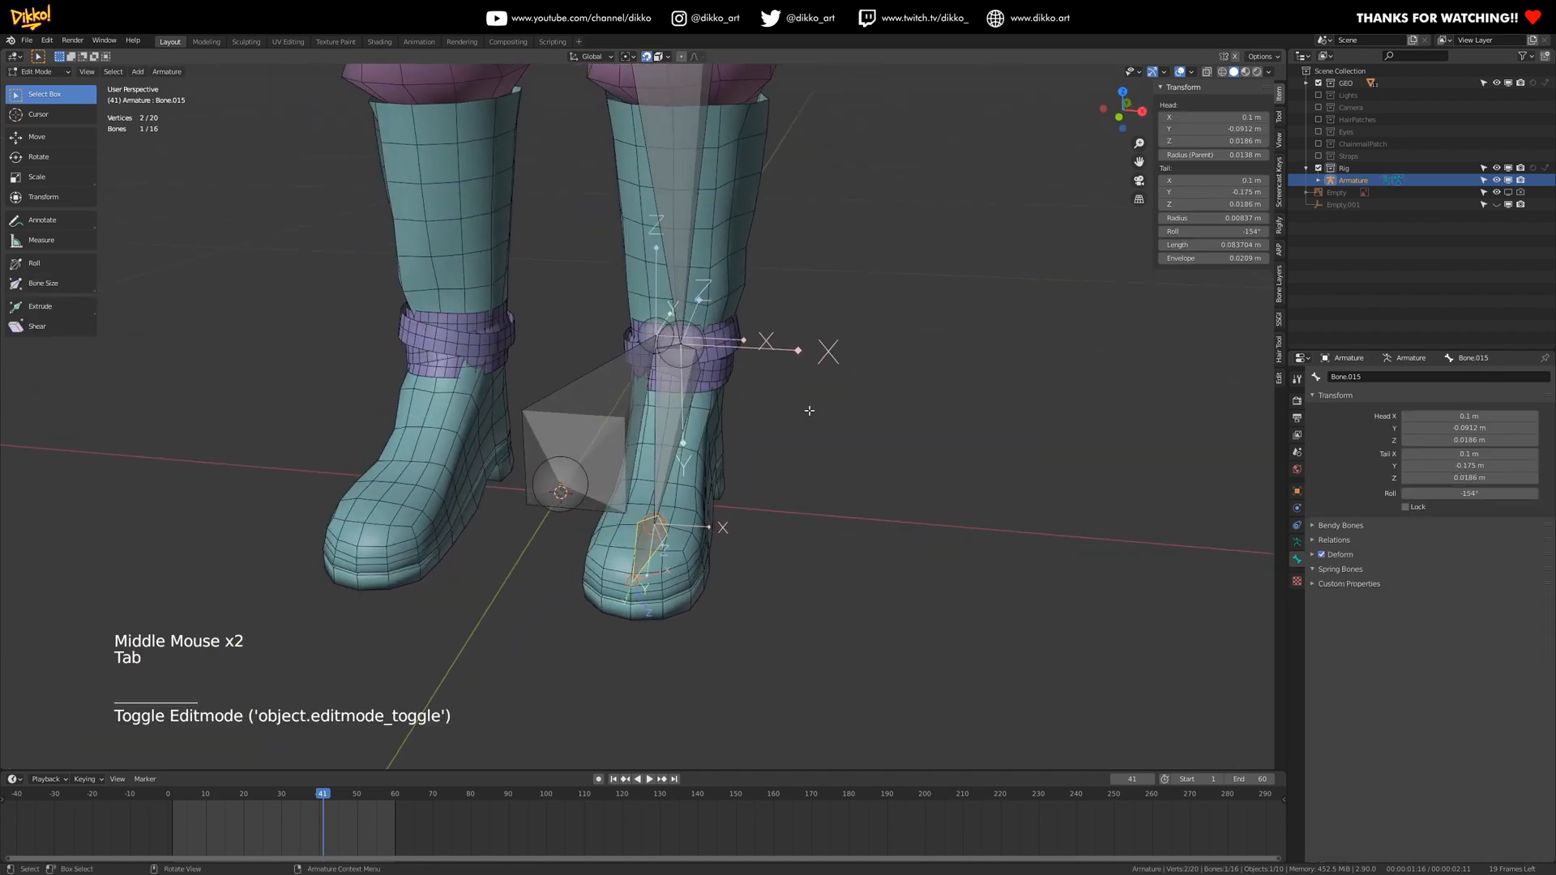
pyautogui.click(1192, 232)
pyautogui.write('0')
pyautogui.press('Return')
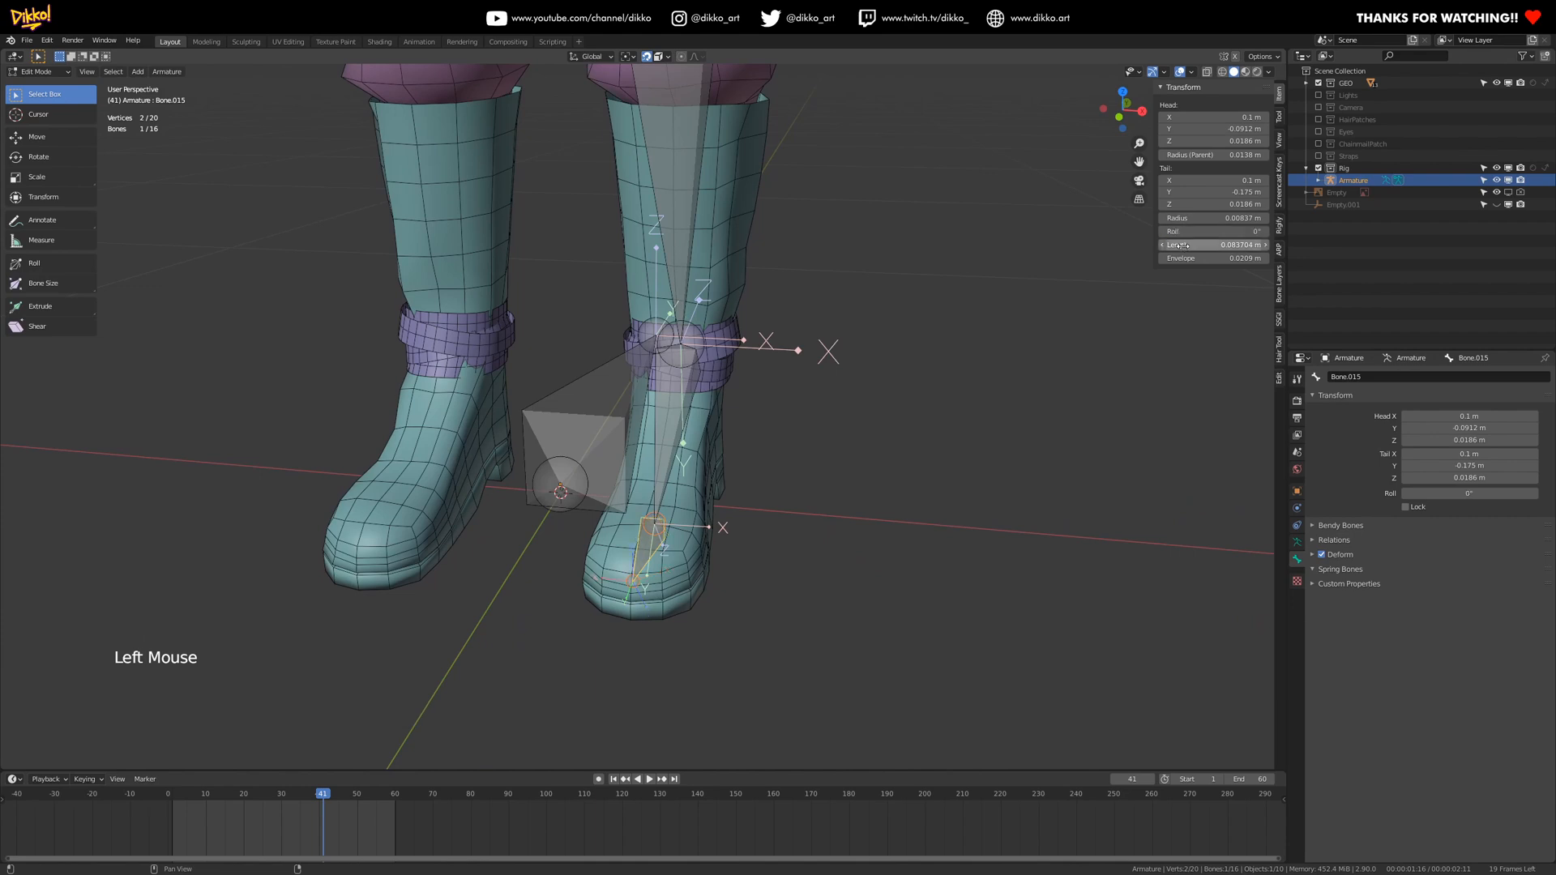
pyautogui.moveTo(498, 516); pyautogui.dragTo(531, 550, button='middle')
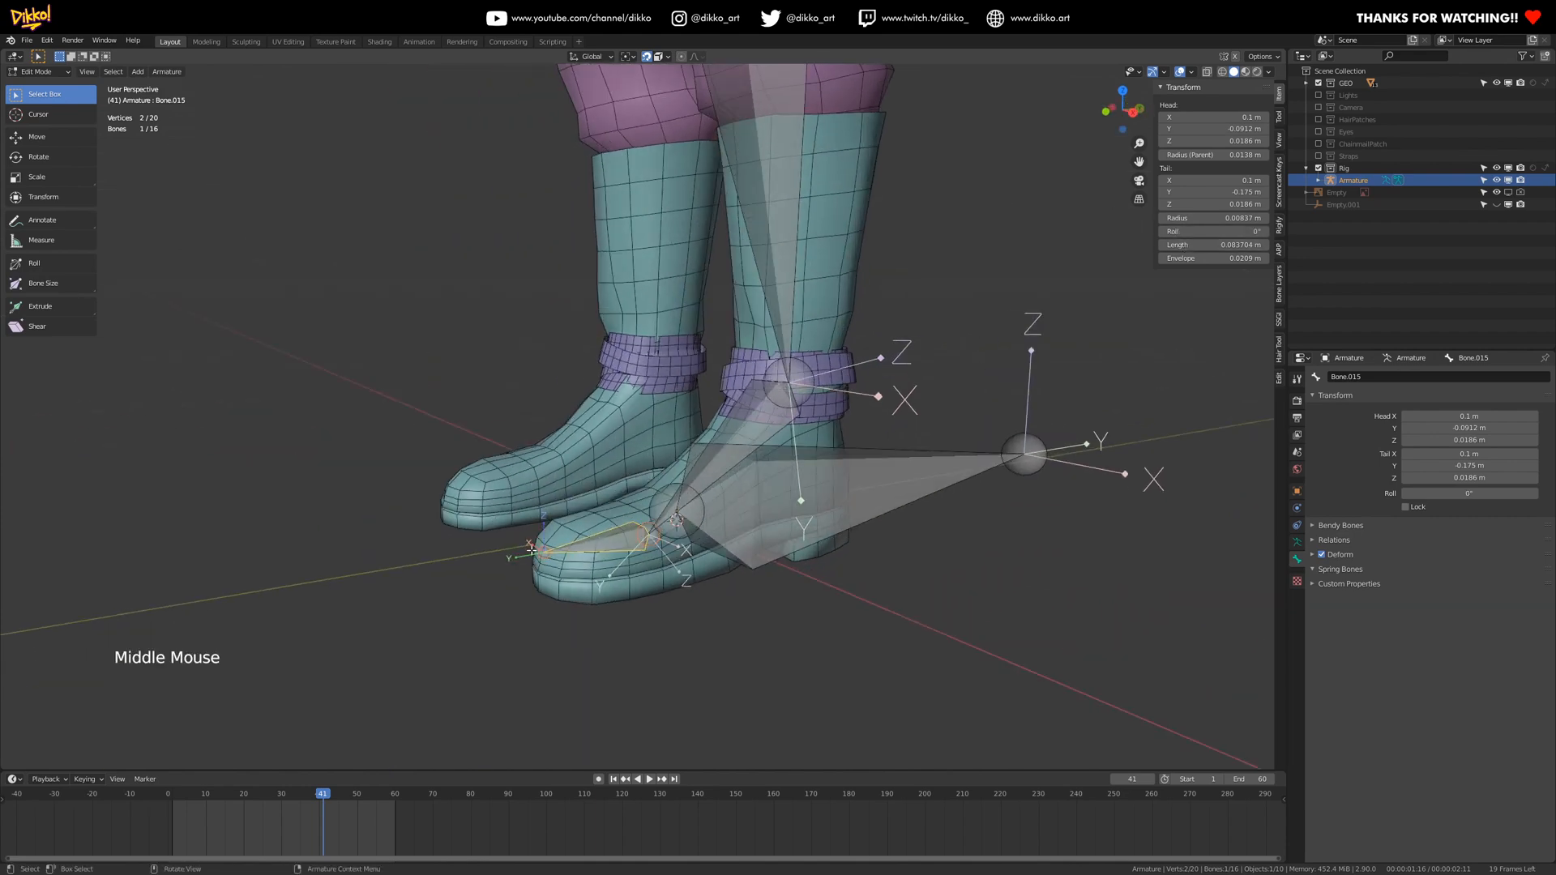
pyautogui.moveTo(526, 626); pyautogui.dragTo(603, 565, button='middle')
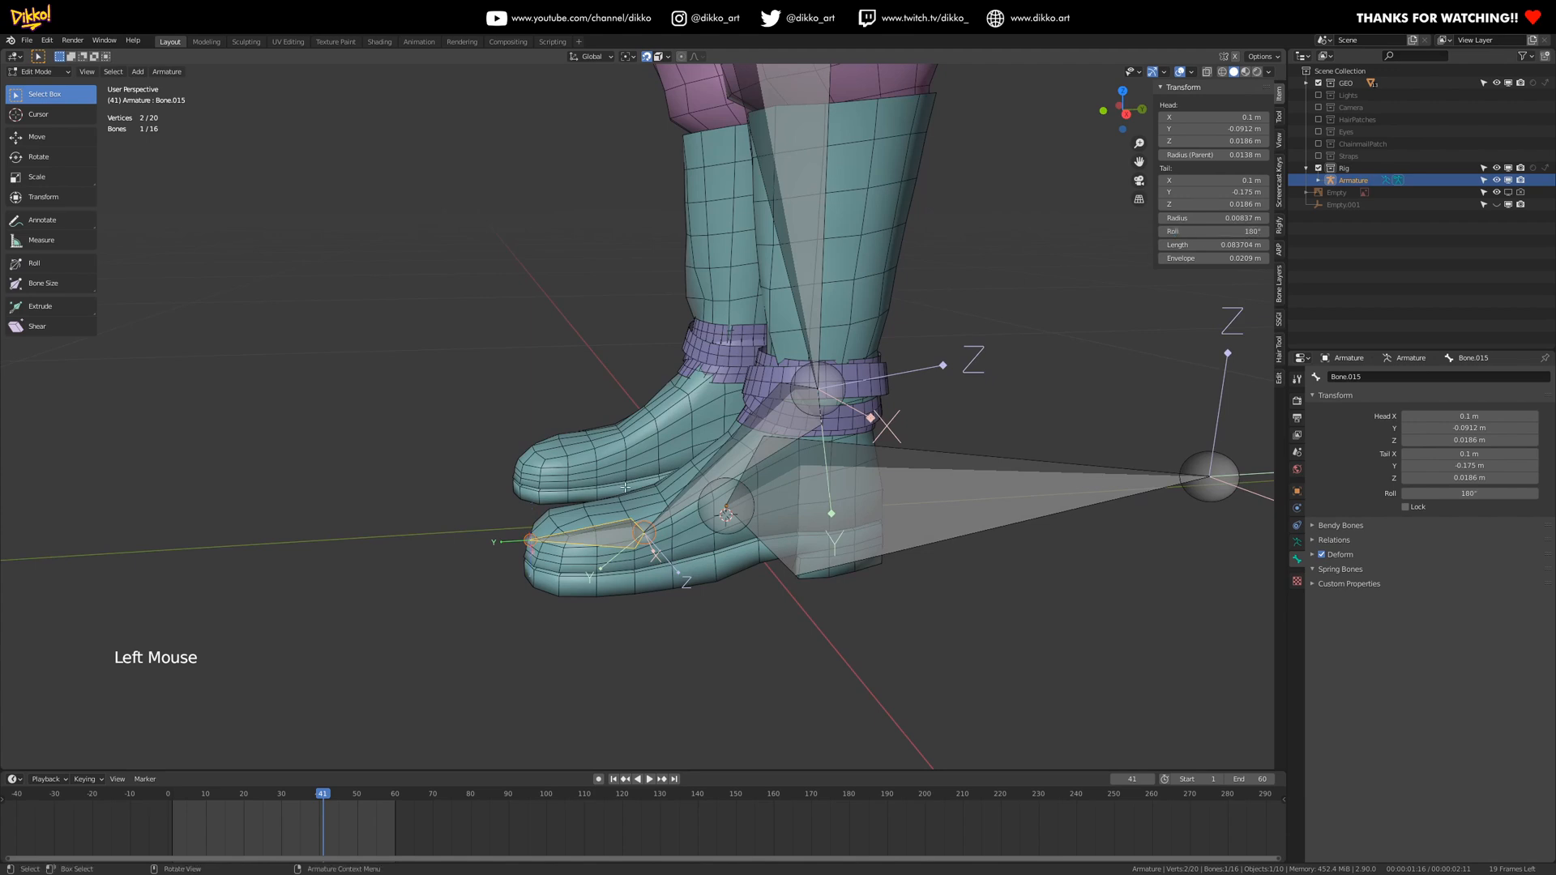
# - Select the left foot bone and set its roll to 0°
pyautogui.keyDown('shift'); pyautogui.moveTo(659, 563); pyautogui.dragTo(867, 598, button='middle'); pyautogui.keyUp('shift')
pyautogui.scroll(-5, 704, 573)
pyautogui.scroll(5, 710, 572)
pyautogui.click(722, 557)
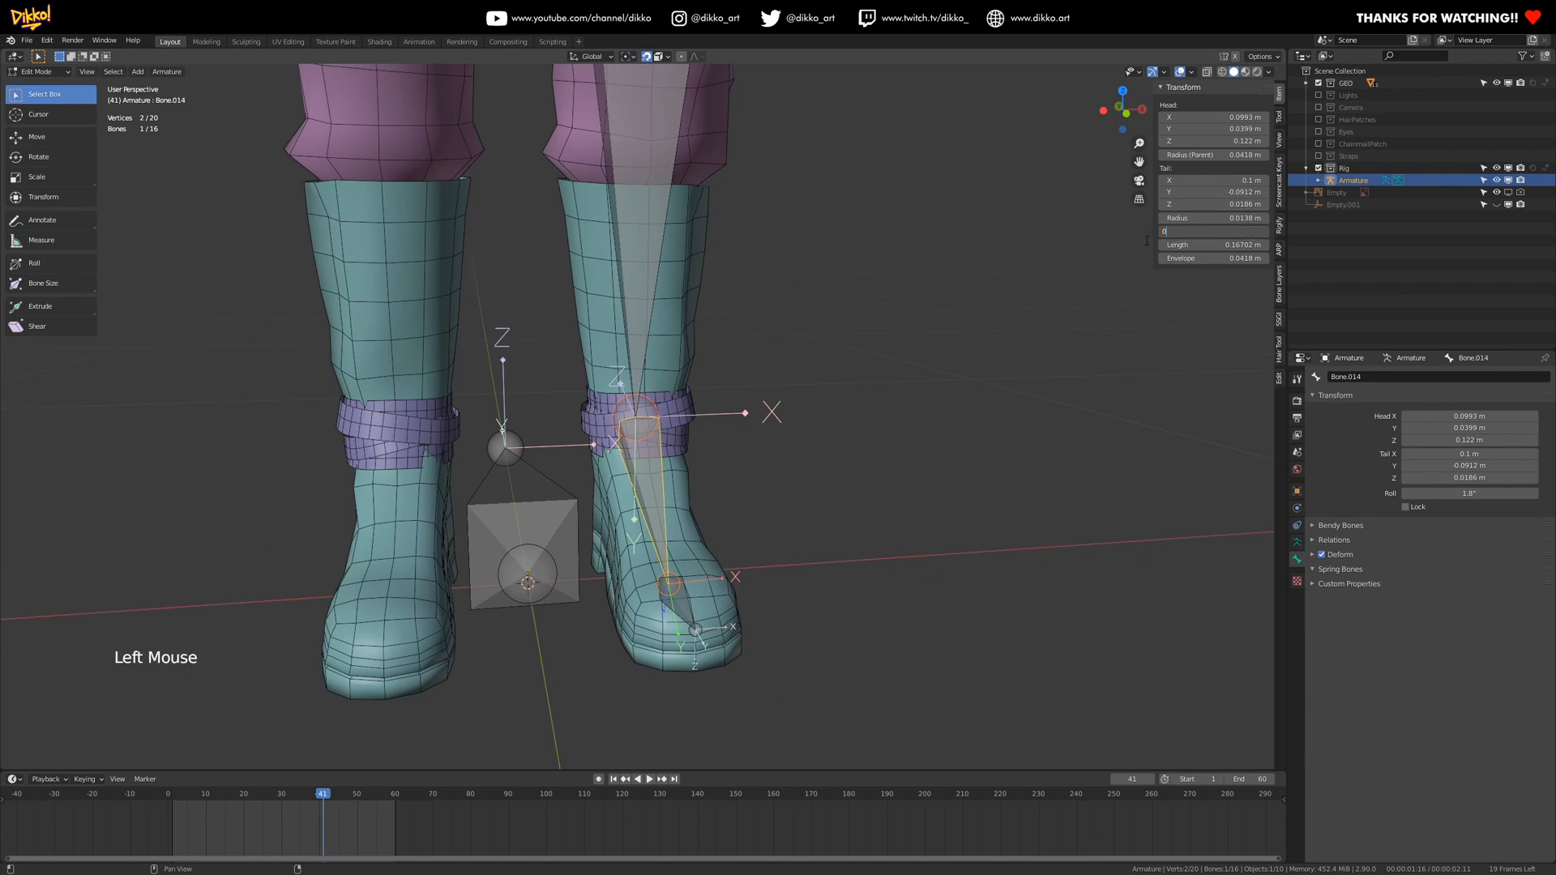
pyautogui.moveTo(672, 554); pyautogui.dragTo(511, 668, button='middle')
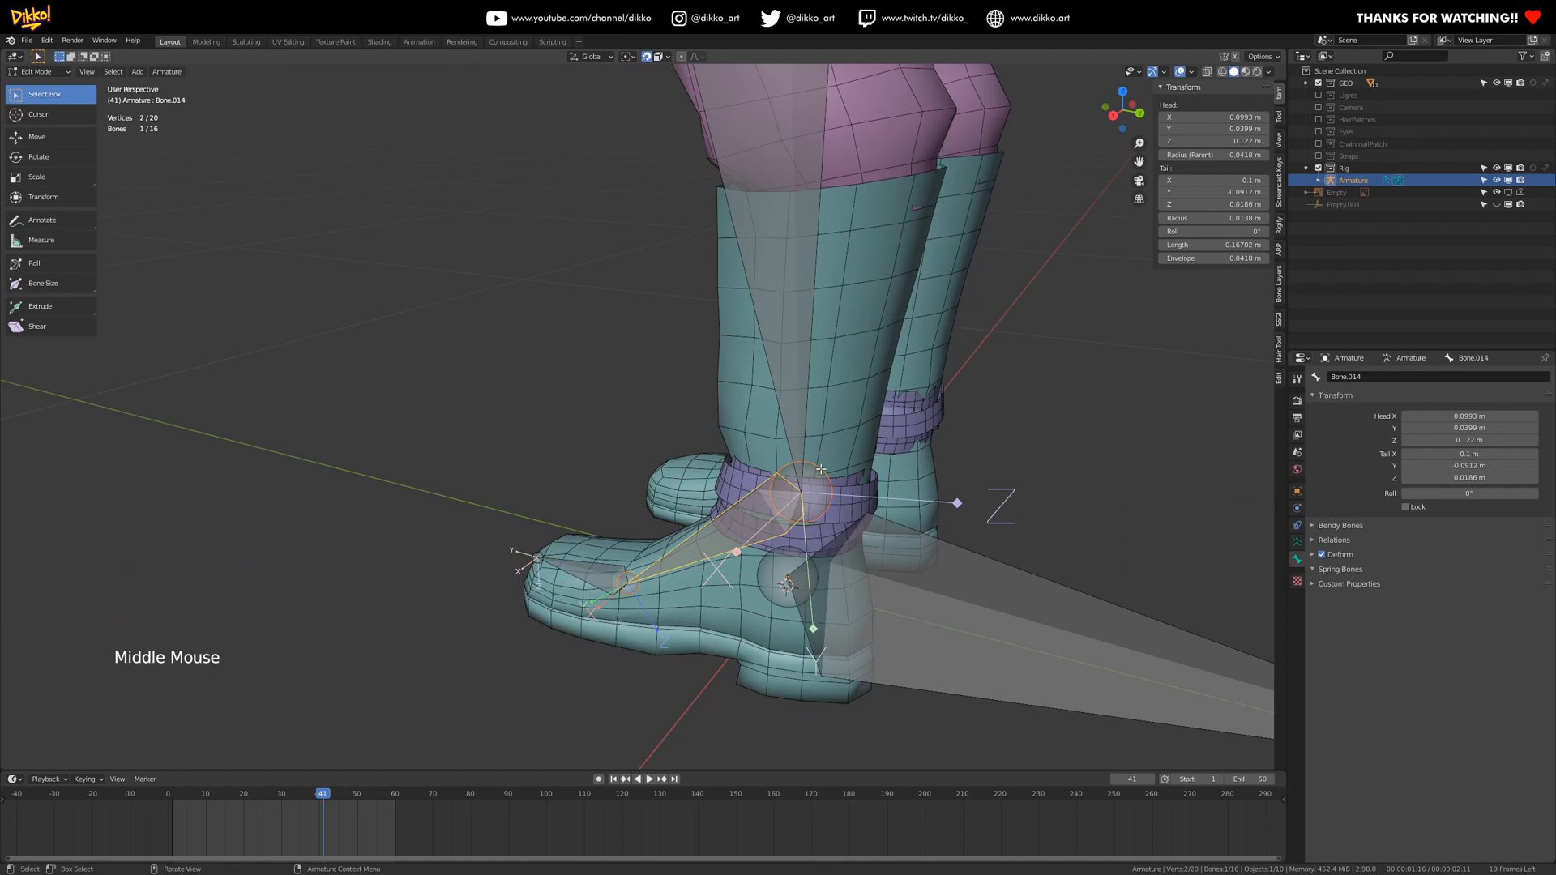
pyautogui.scroll(-2, 1065, 511)
pyautogui.keyDown('shift'); pyautogui.moveTo(1065, 510); pyautogui.dragTo(834, 409, button='middle'); pyautogui.keyUp('shift')
pyautogui.scroll(-3, 835, 409)
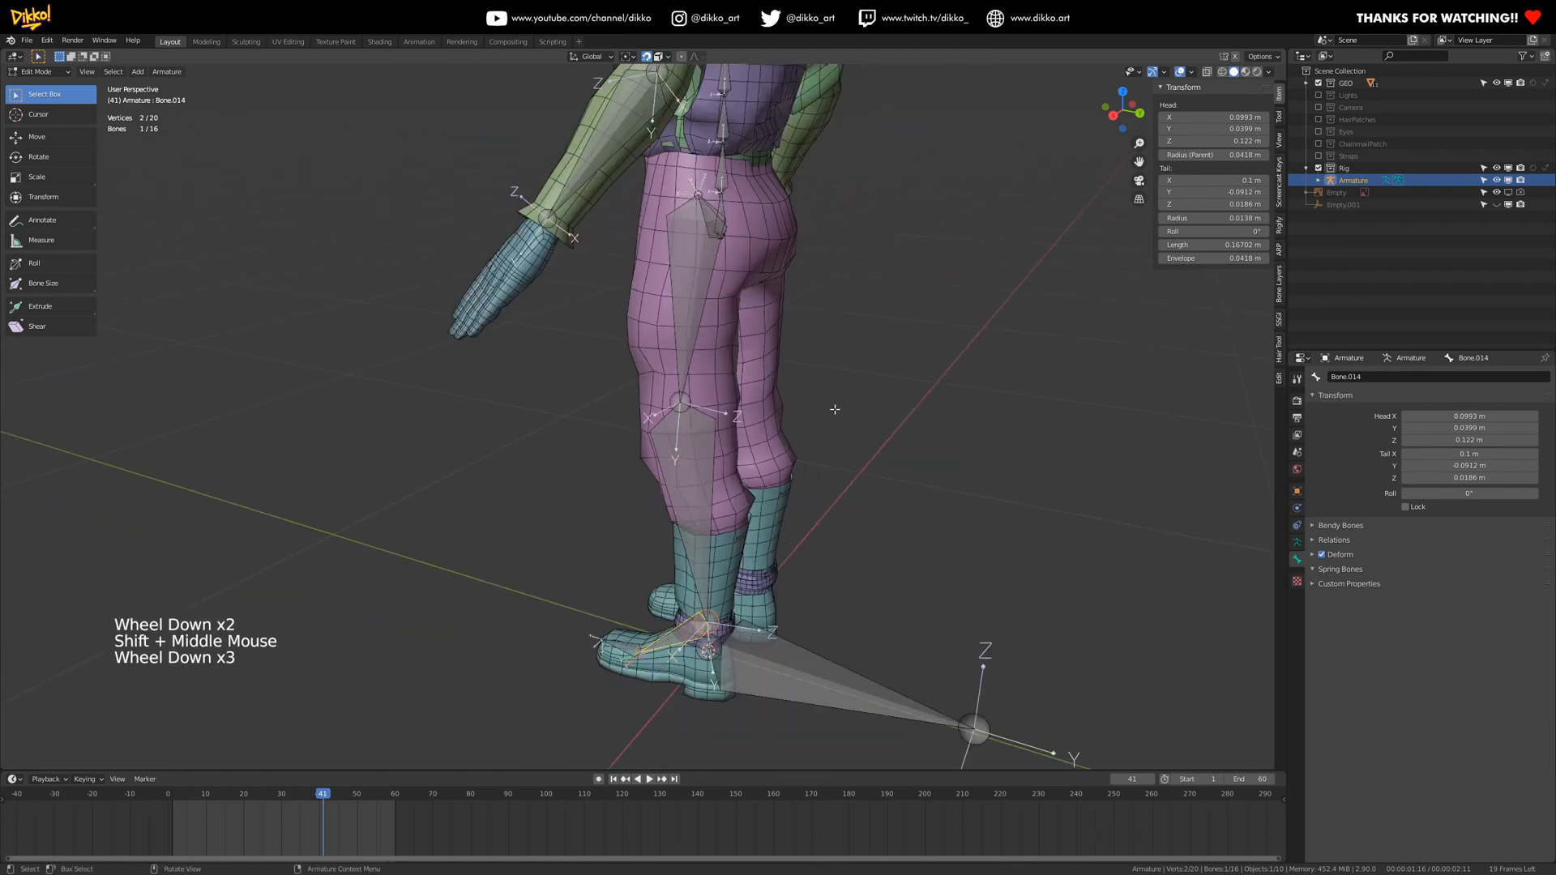
# - Select the left hip bone and examine its axes against the left leg bones
pyautogui.moveTo(854, 298); pyautogui.dragTo(754, 368, button='middle')
pyautogui.moveTo(754, 369); pyautogui.dragTo(703, 441, button='middle')
pyautogui.scroll(2, 729, 389)
pyautogui.scroll(2, 703, 441)
pyautogui.click(729, 397)
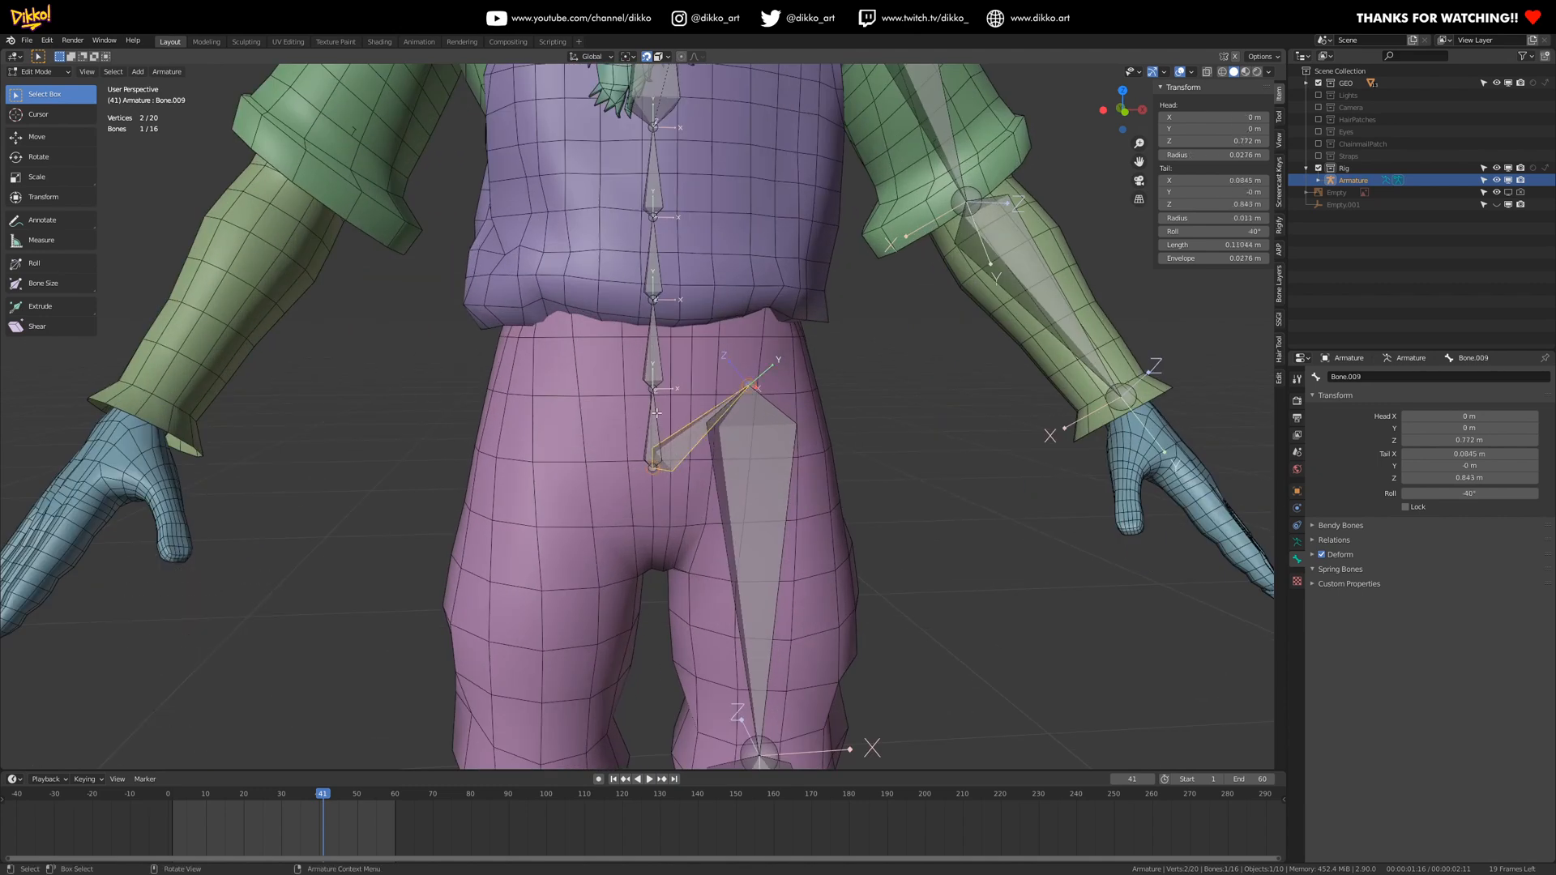
pyautogui.scroll(-3, 648, 441)
pyautogui.moveTo(700, 528); pyautogui.dragTo(671, 417, button='middle')
pyautogui.scroll(4, 766, 499)
pyautogui.scroll(-2, 766, 499)
pyautogui.moveTo(788, 565); pyautogui.dragTo(729, 555, button='middle')
# - Switch to Pose Mode, select the left forearm bone, and test-rotate it freely twice, undoing each rotation
pyautogui.click(24, 73)
pyautogui.click(40, 113)
pyautogui.scroll(-2, 838, 538)
pyautogui.moveTo(851, 541); pyautogui.dragTo(717, 560, button='middle')
pyautogui.click(690, 572)
pyautogui.click(686, 574)
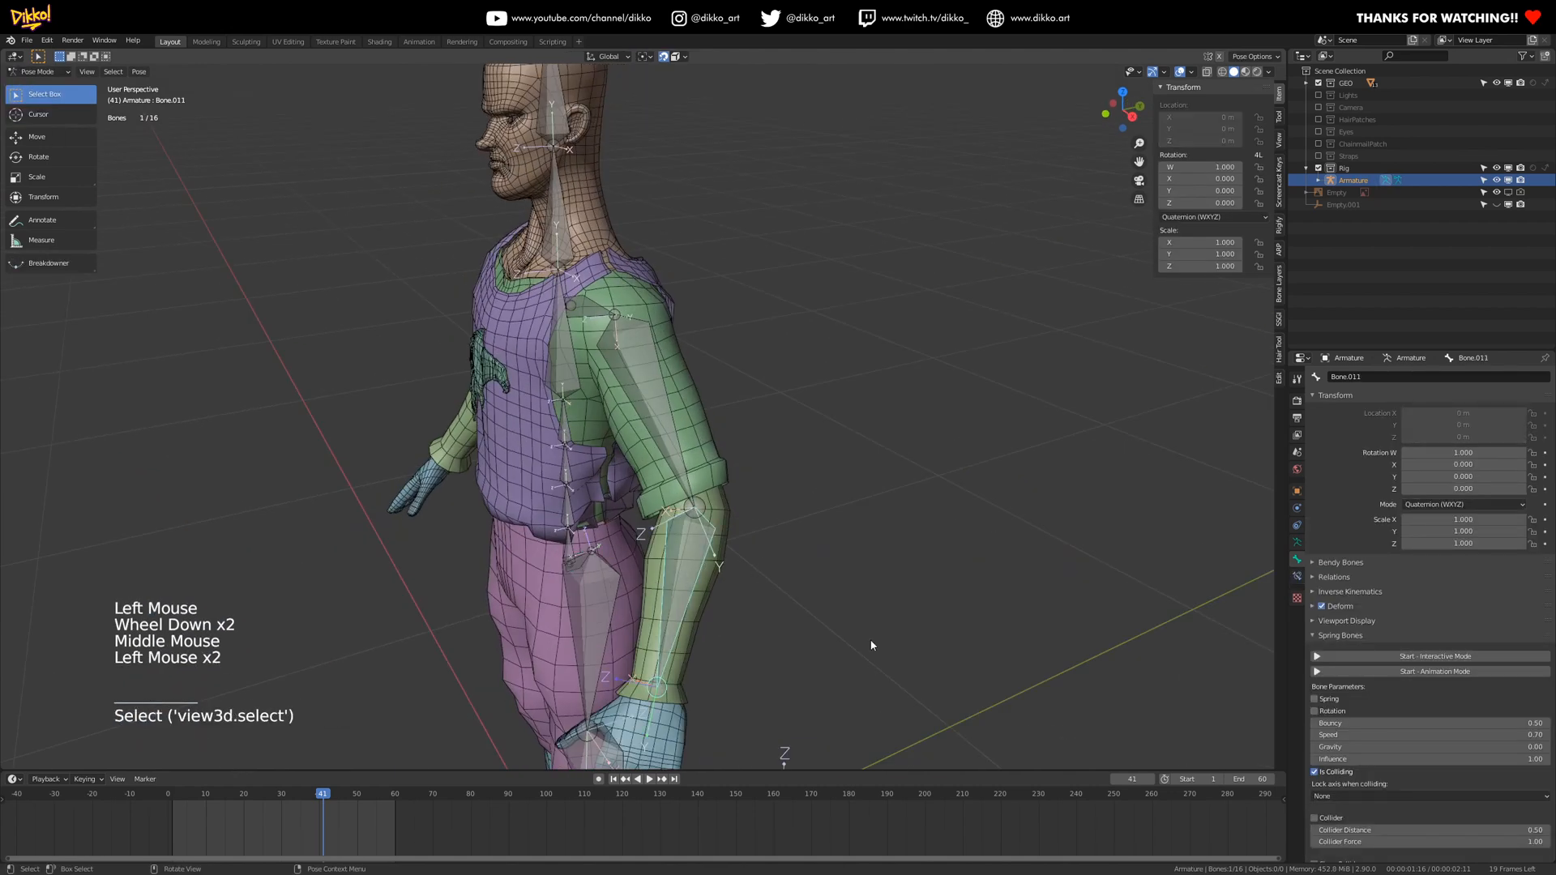
pyautogui.press('r')
pyautogui.hotkey('ctrl', 'z')
pyautogui.moveTo(827, 639); pyautogui.dragTo(924, 535, button='middle')
pyautogui.press('r')
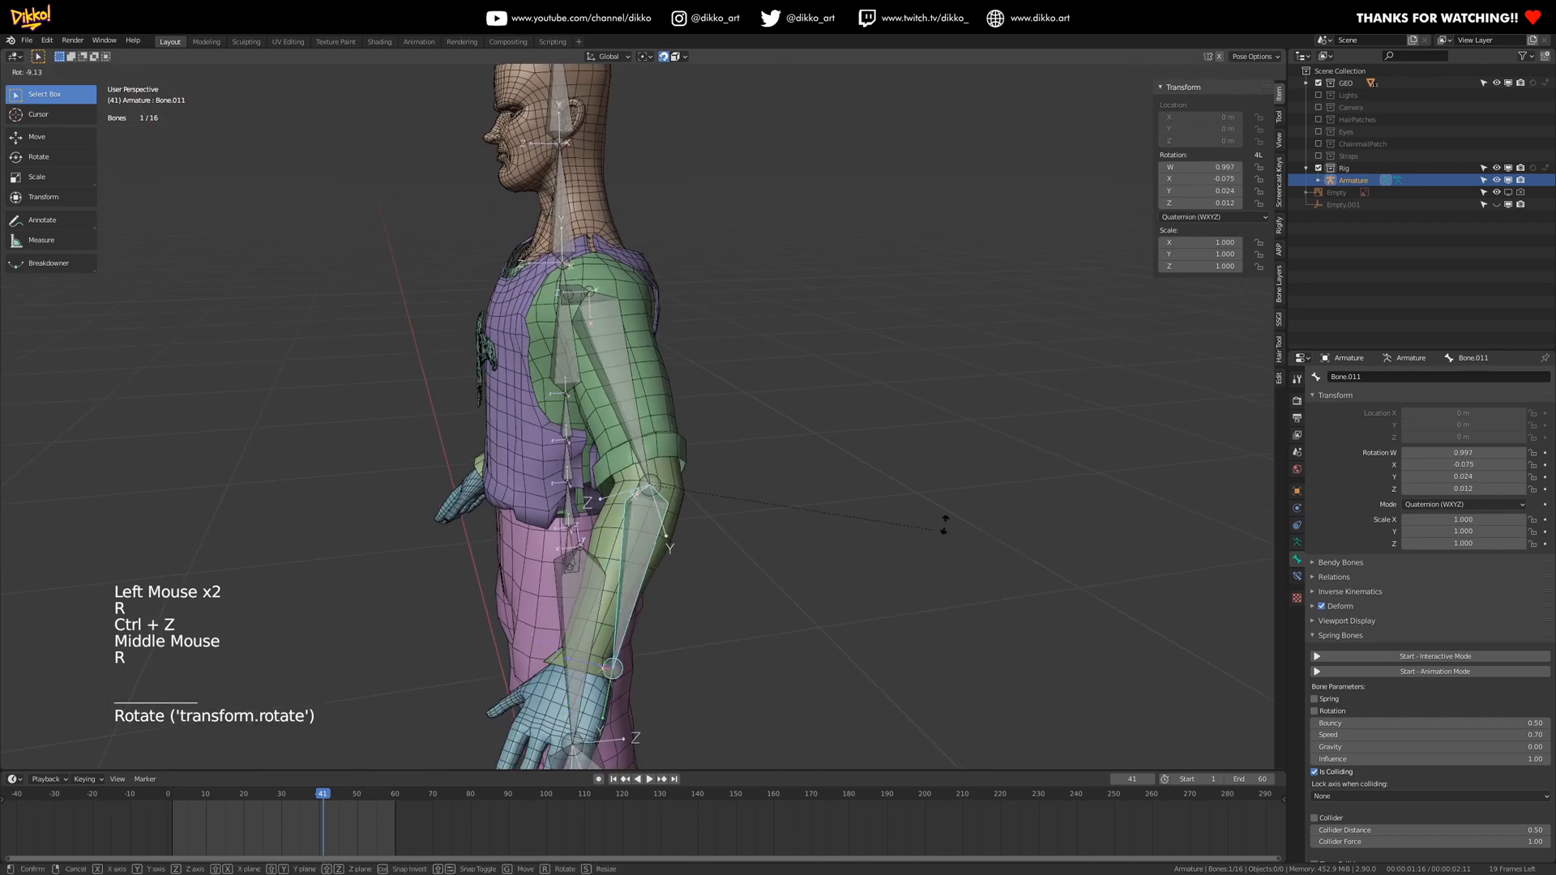
pyautogui.hotkey('ctrl', 'z')
# - Select the left upper arm bone, return to Edit Mode, and set the bone's roll to 0°
pyautogui.moveTo(733, 494); pyautogui.dragTo(844, 487, button='middle')
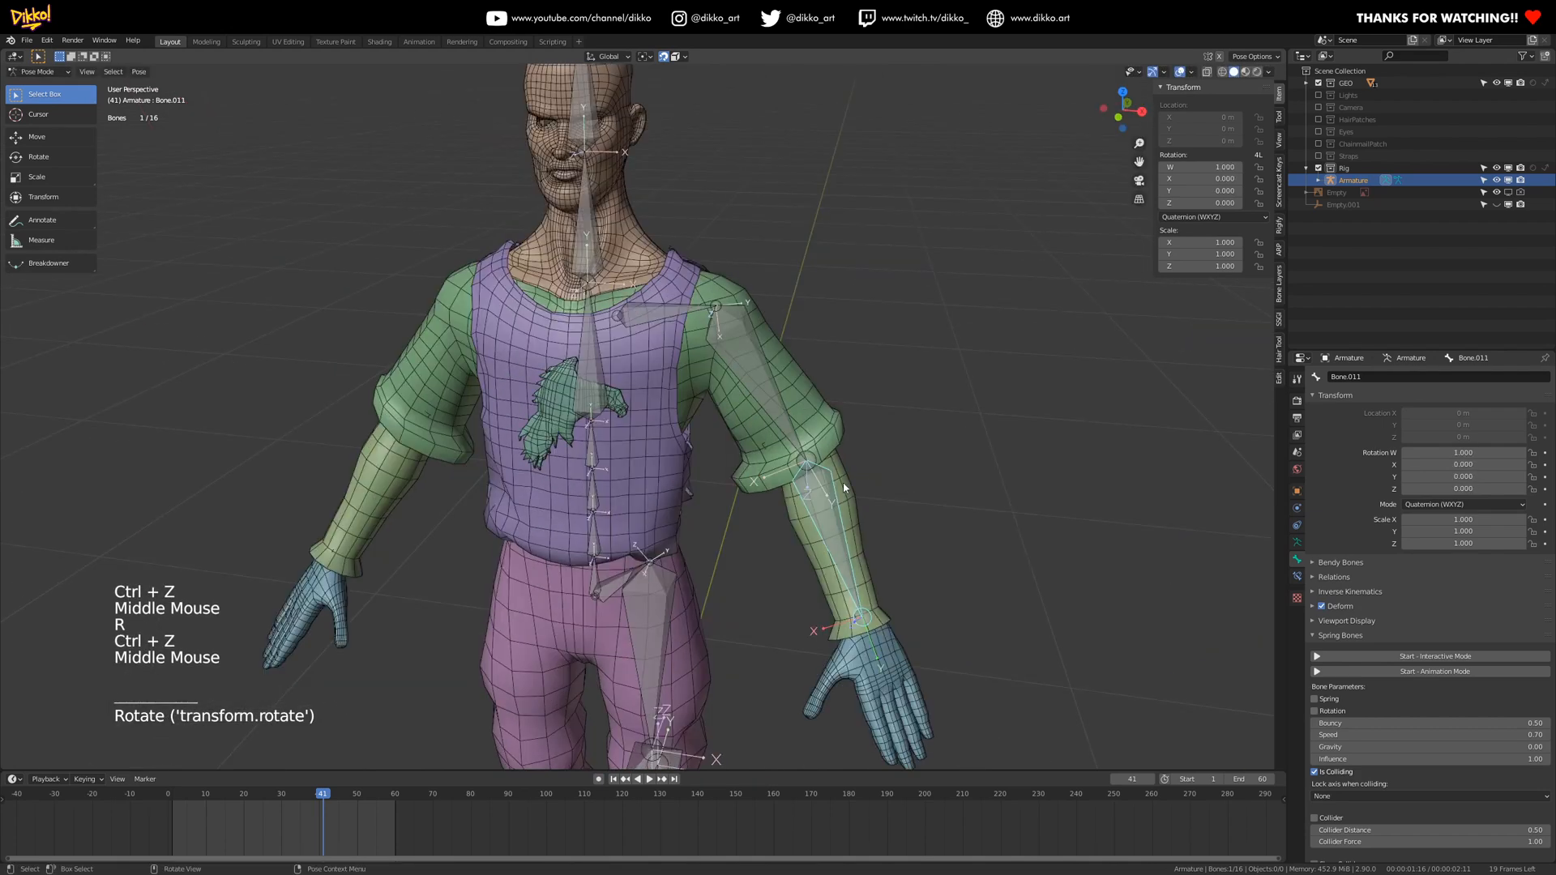
pyautogui.scroll(1, 843, 487)
pyautogui.keyDown('shift'); pyautogui.moveTo(930, 717); pyautogui.dragTo(849, 488, button='middle'); pyautogui.keyUp('shift')
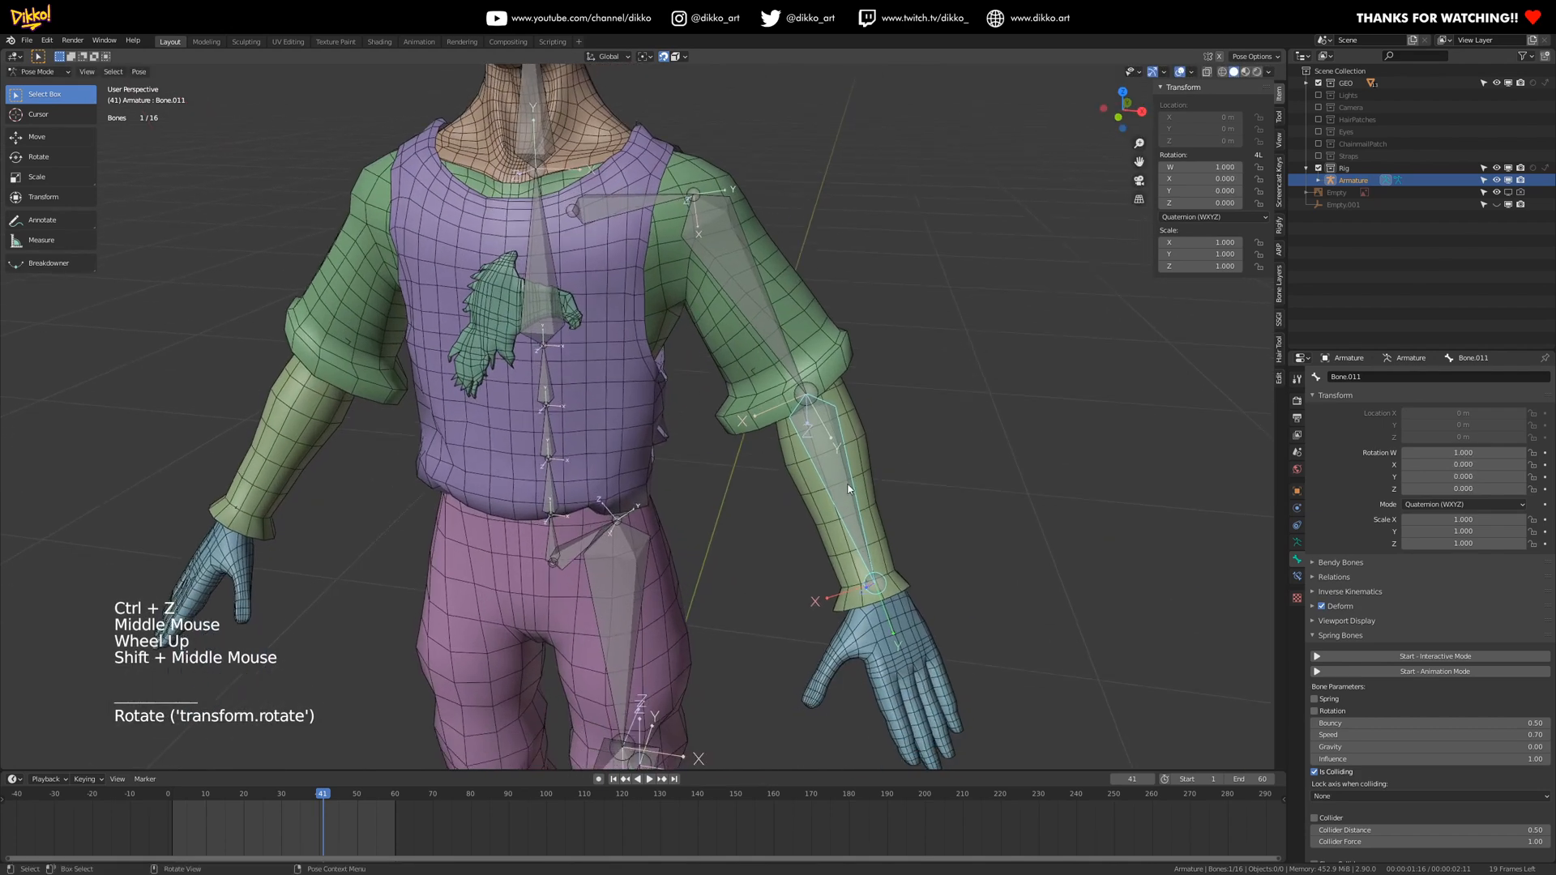
pyautogui.keyDown('shift'); pyautogui.moveTo(806, 416); pyautogui.dragTo(762, 485, button='middle'); pyautogui.keyUp('shift')
pyautogui.scroll(2, 693, 493)
pyautogui.click(762, 484)
pyautogui.press('Tab')
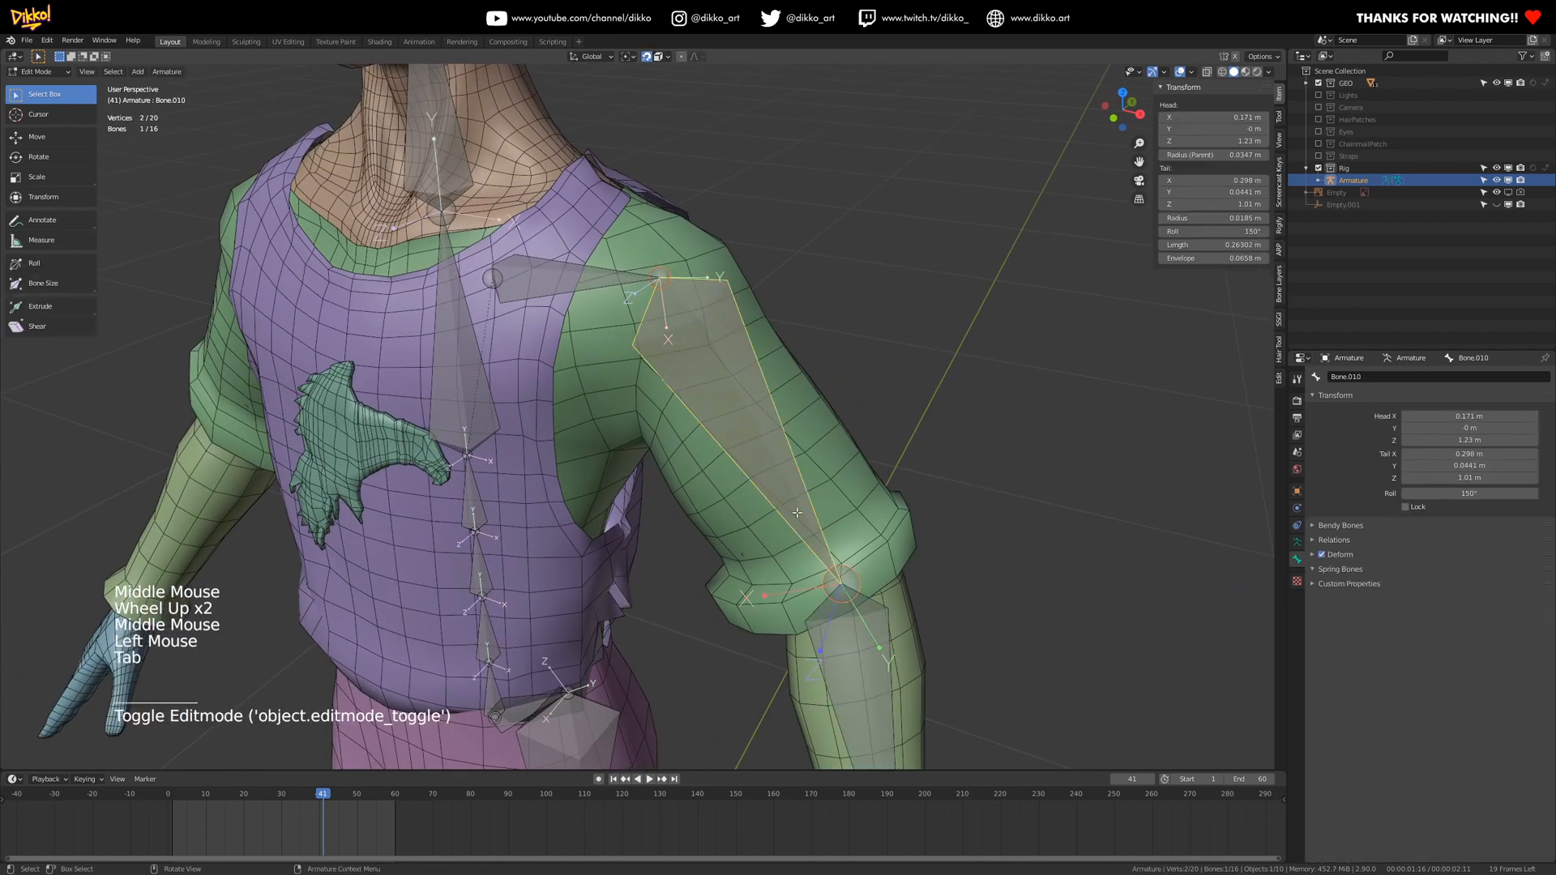
pyautogui.click(1239, 232)
pyautogui.write('0')
pyautogui.press('Return')
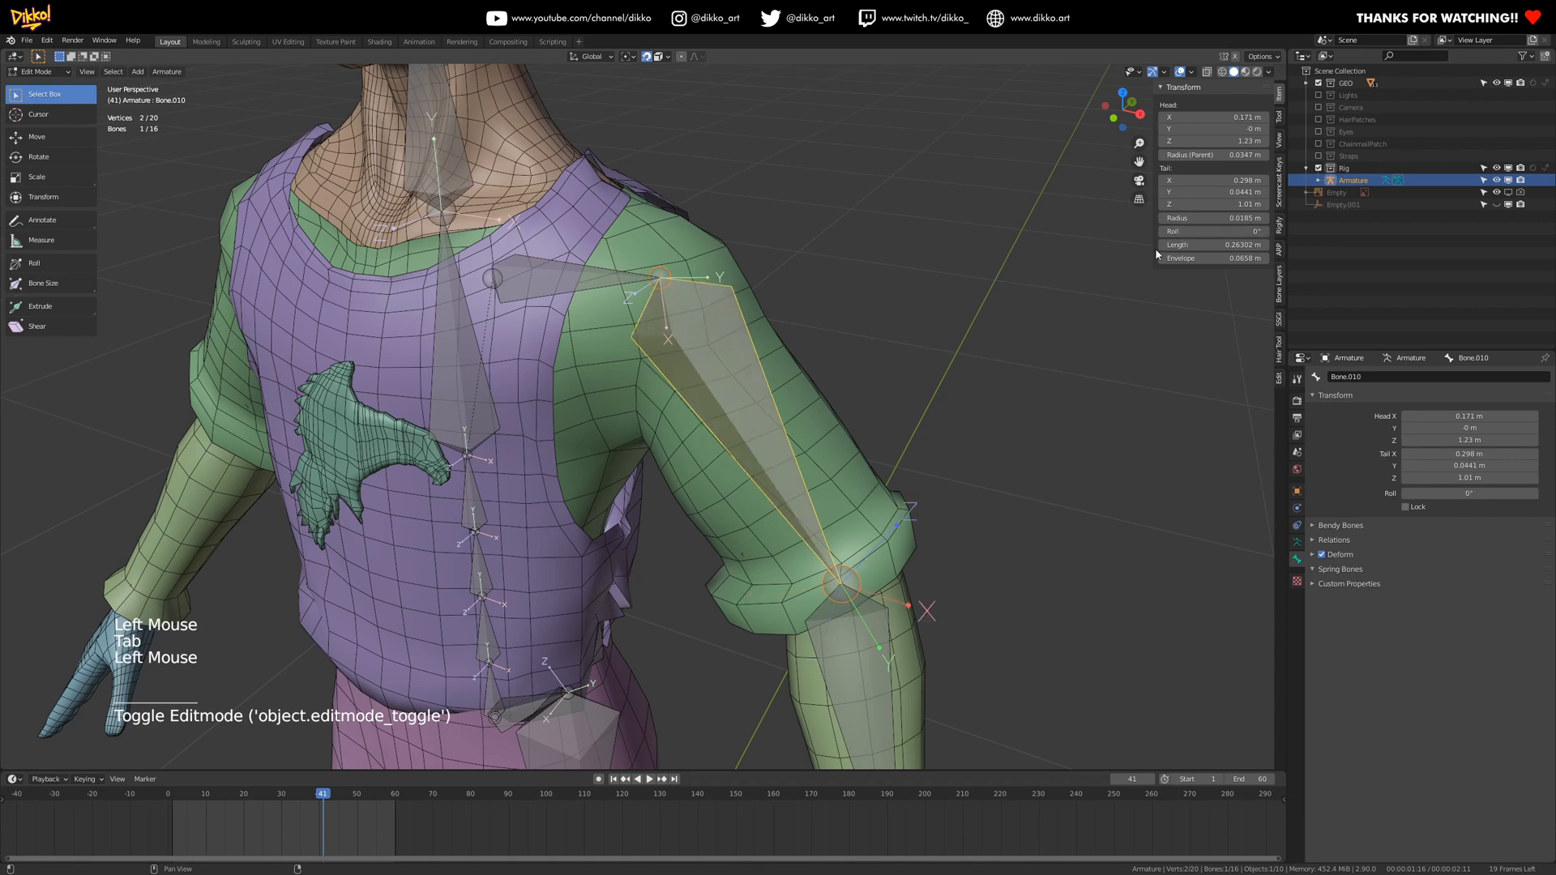
# - Roll the left upper arm bone interactively to 180°
pyautogui.moveTo(845, 465); pyautogui.dragTo(850, 518, button='middle')
pyautogui.hotkey('ctrl', 'r')
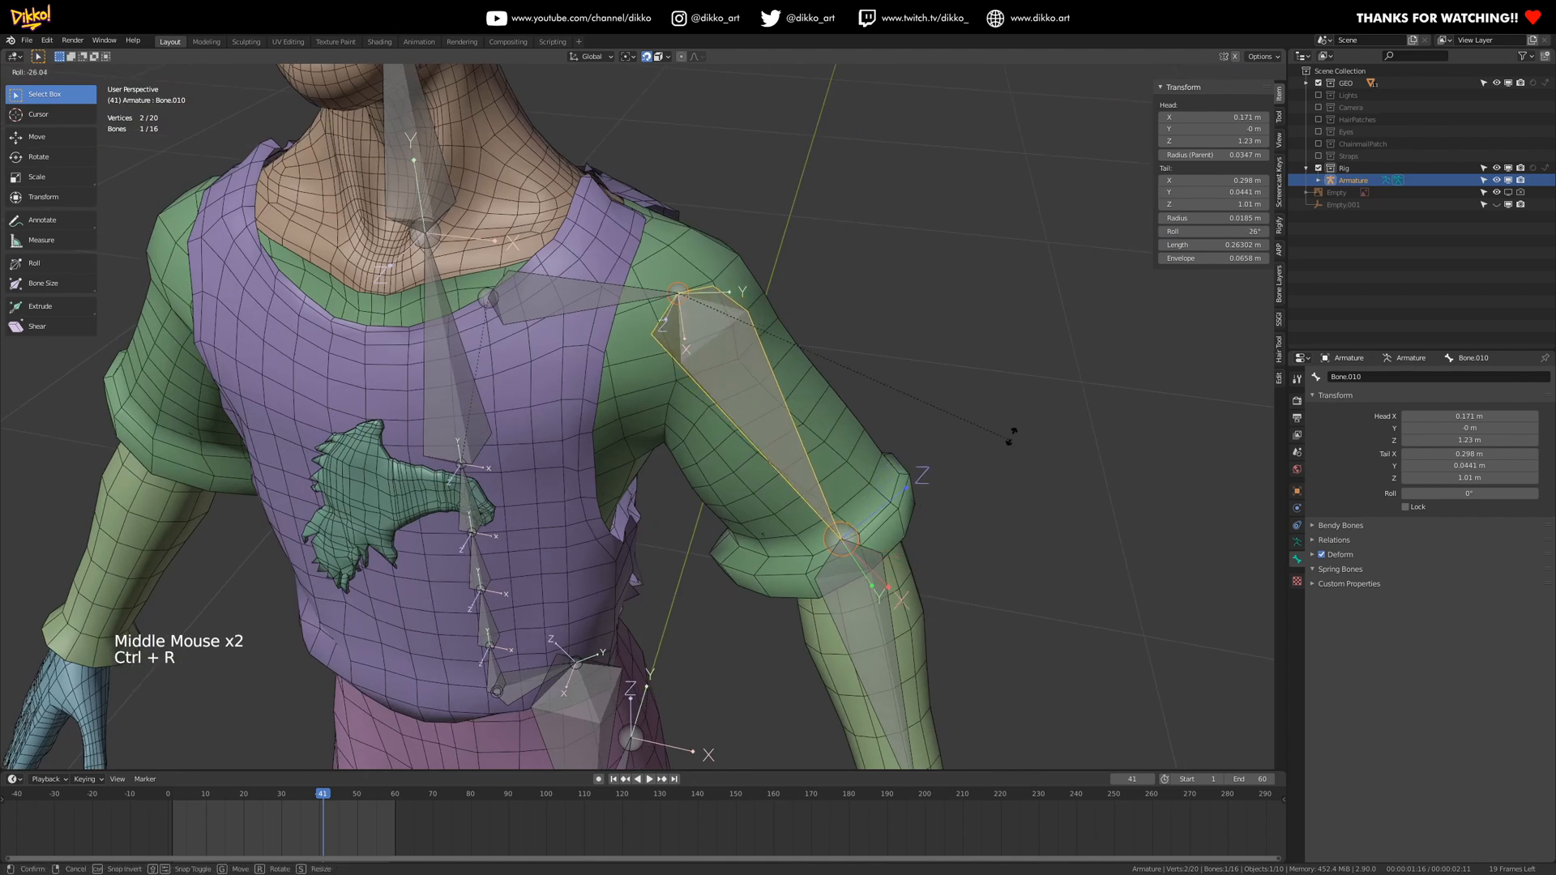
pyautogui.click(559, 161)
pyautogui.moveTo(872, 421); pyautogui.dragTo(565, 182, button='middle')
pyautogui.scroll(-2, 719, 306)
pyautogui.moveTo(719, 306); pyautogui.dragTo(697, 420, button='middle')
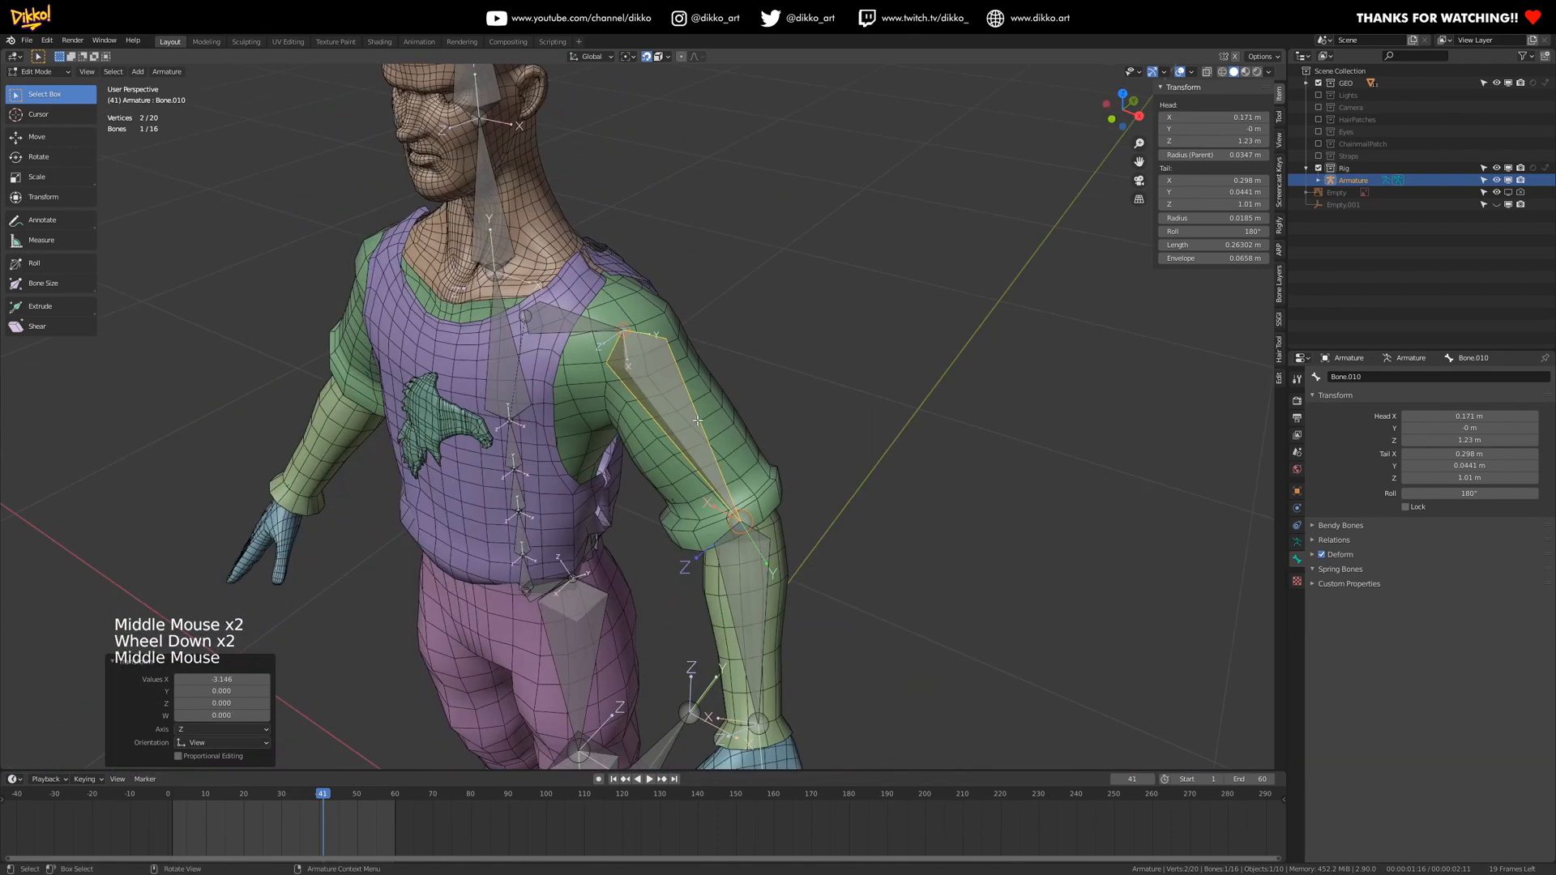
# - Fine-tune the left upper arm bone's roll to 153°, comparing its axes with the elbow direction
pyautogui.moveTo(734, 478); pyautogui.dragTo(578, 274, button='middle')
pyautogui.moveTo(733, 474); pyautogui.dragTo(756, 479, button='middle')
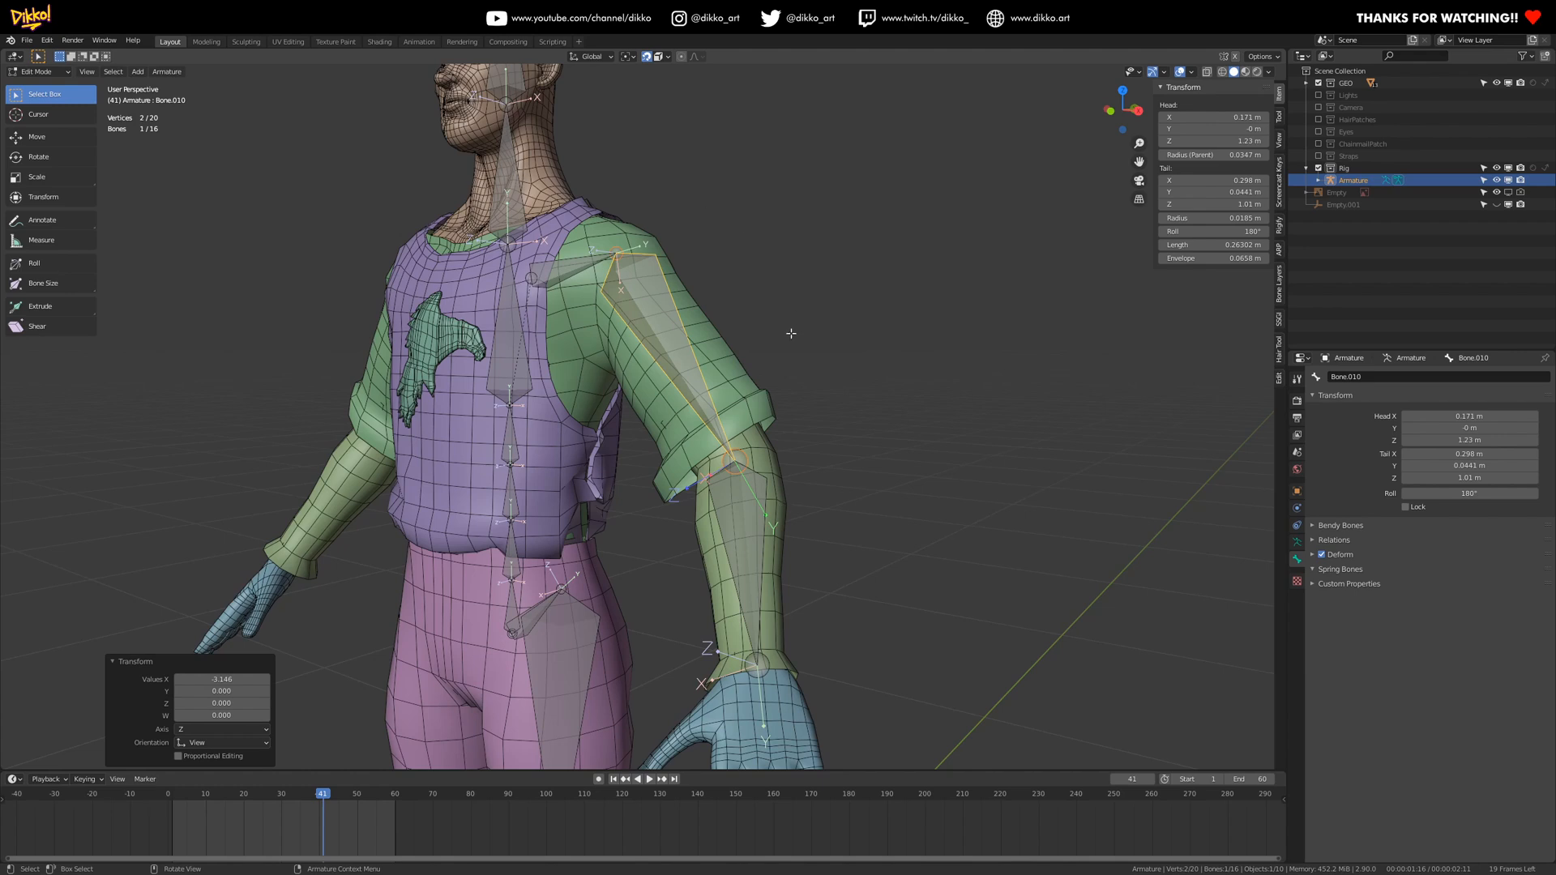
pyautogui.moveTo(780, 471); pyautogui.dragTo(835, 386, button='middle')
pyautogui.scroll(2, 835, 523)
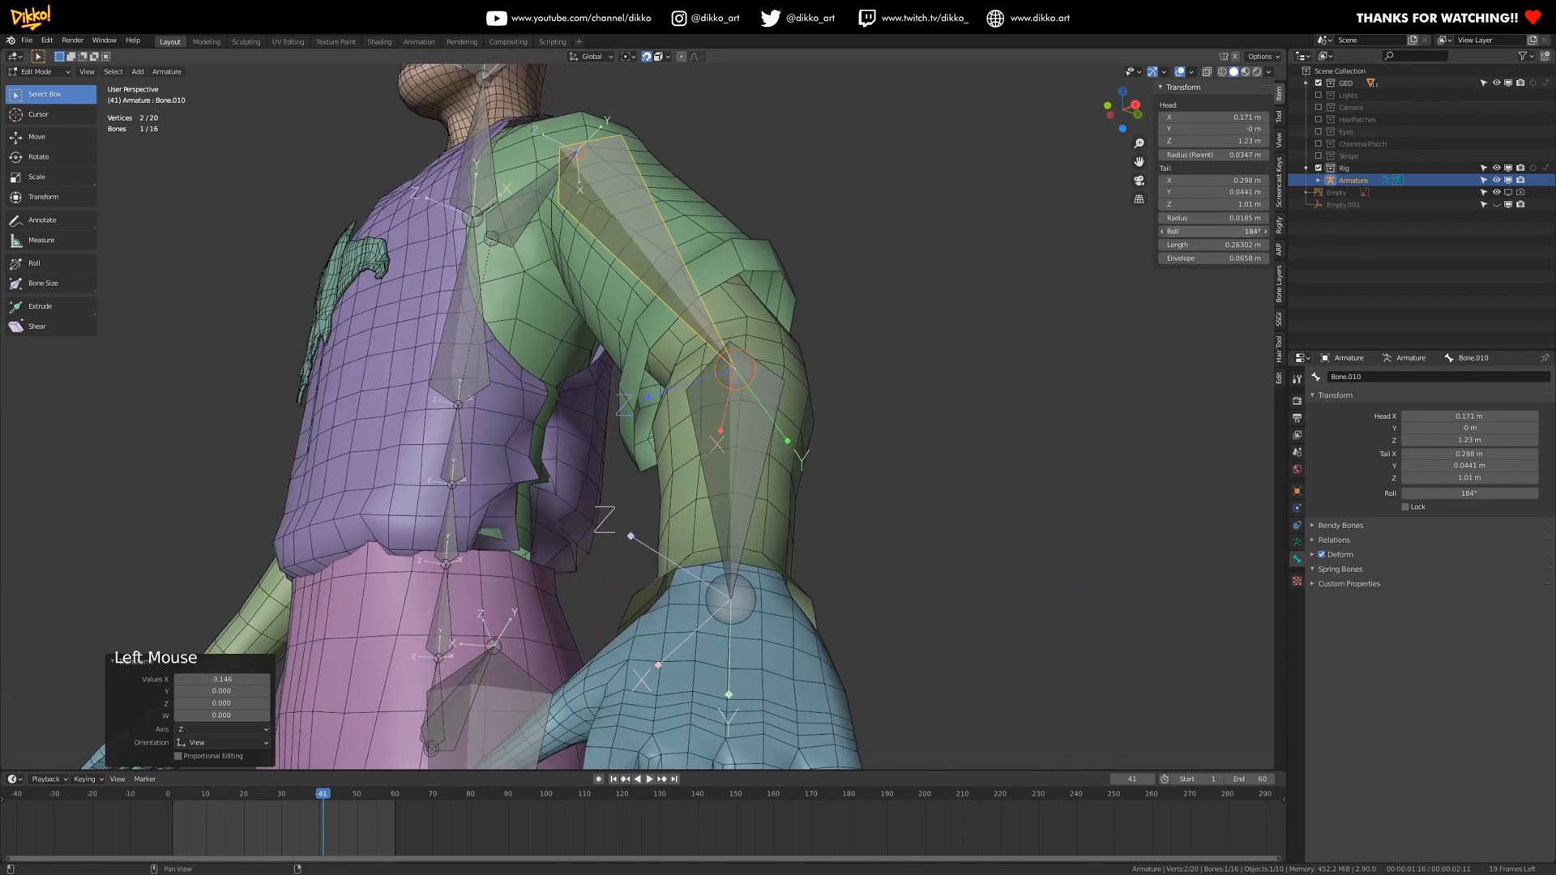
pyautogui.moveTo(848, 375); pyautogui.dragTo(859, 567, button='middle')
pyautogui.scroll(-2, 858, 661)
pyautogui.moveTo(858, 656); pyautogui.dragTo(844, 625, button='middle')
# - Try recalculating the roll of the left forearm and upper arm bones with the upper arm active, and undo it
pyautogui.click(856, 604)
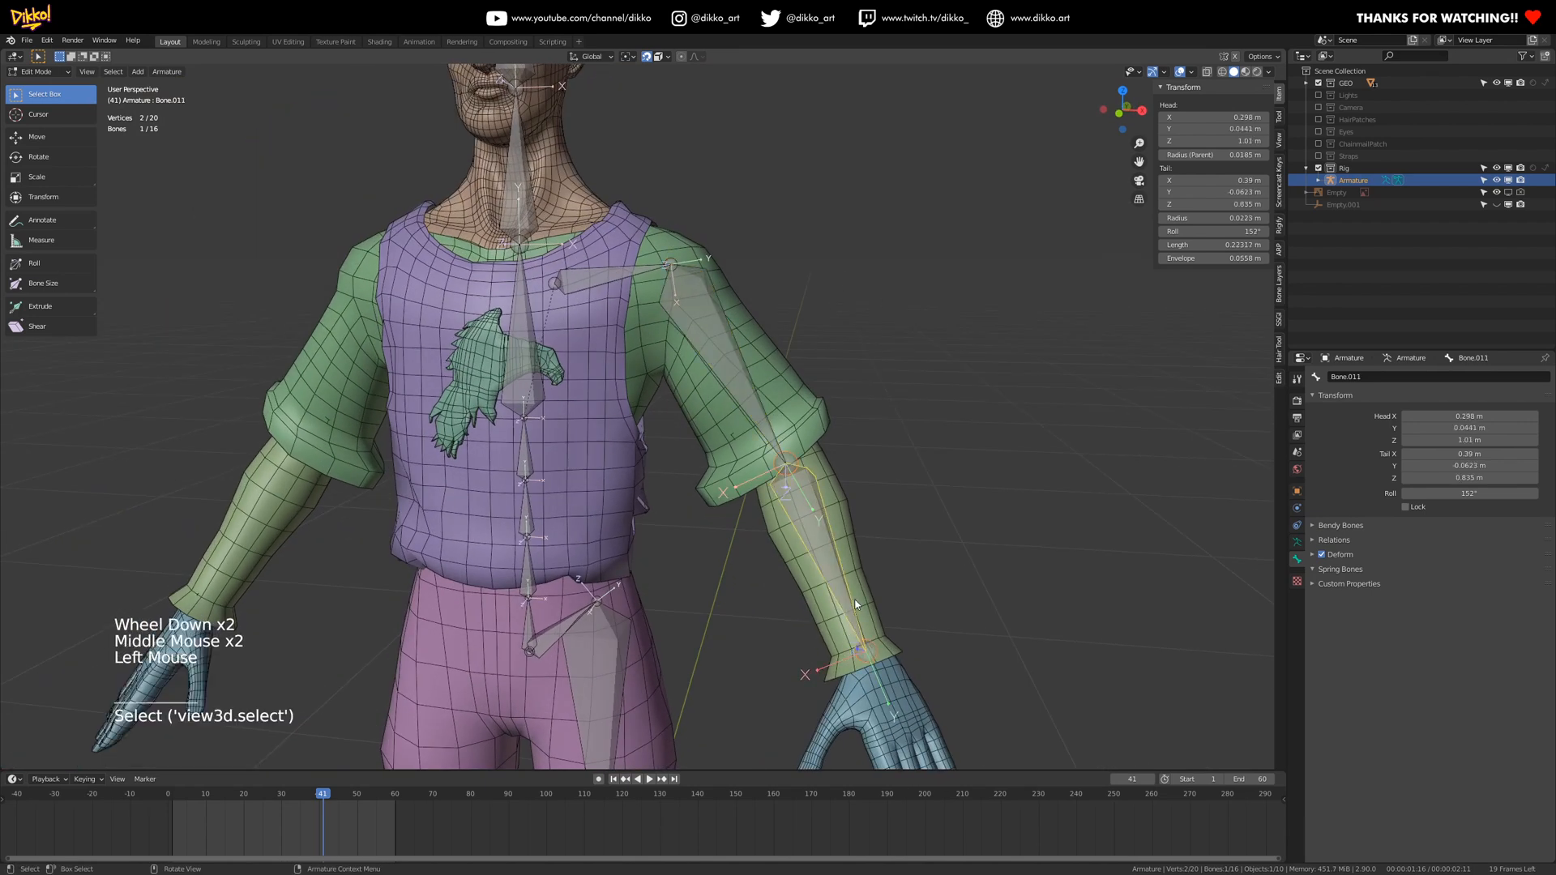
pyautogui.keyDown('shift'); pyautogui.click(743, 380); pyautogui.keyUp('shift')
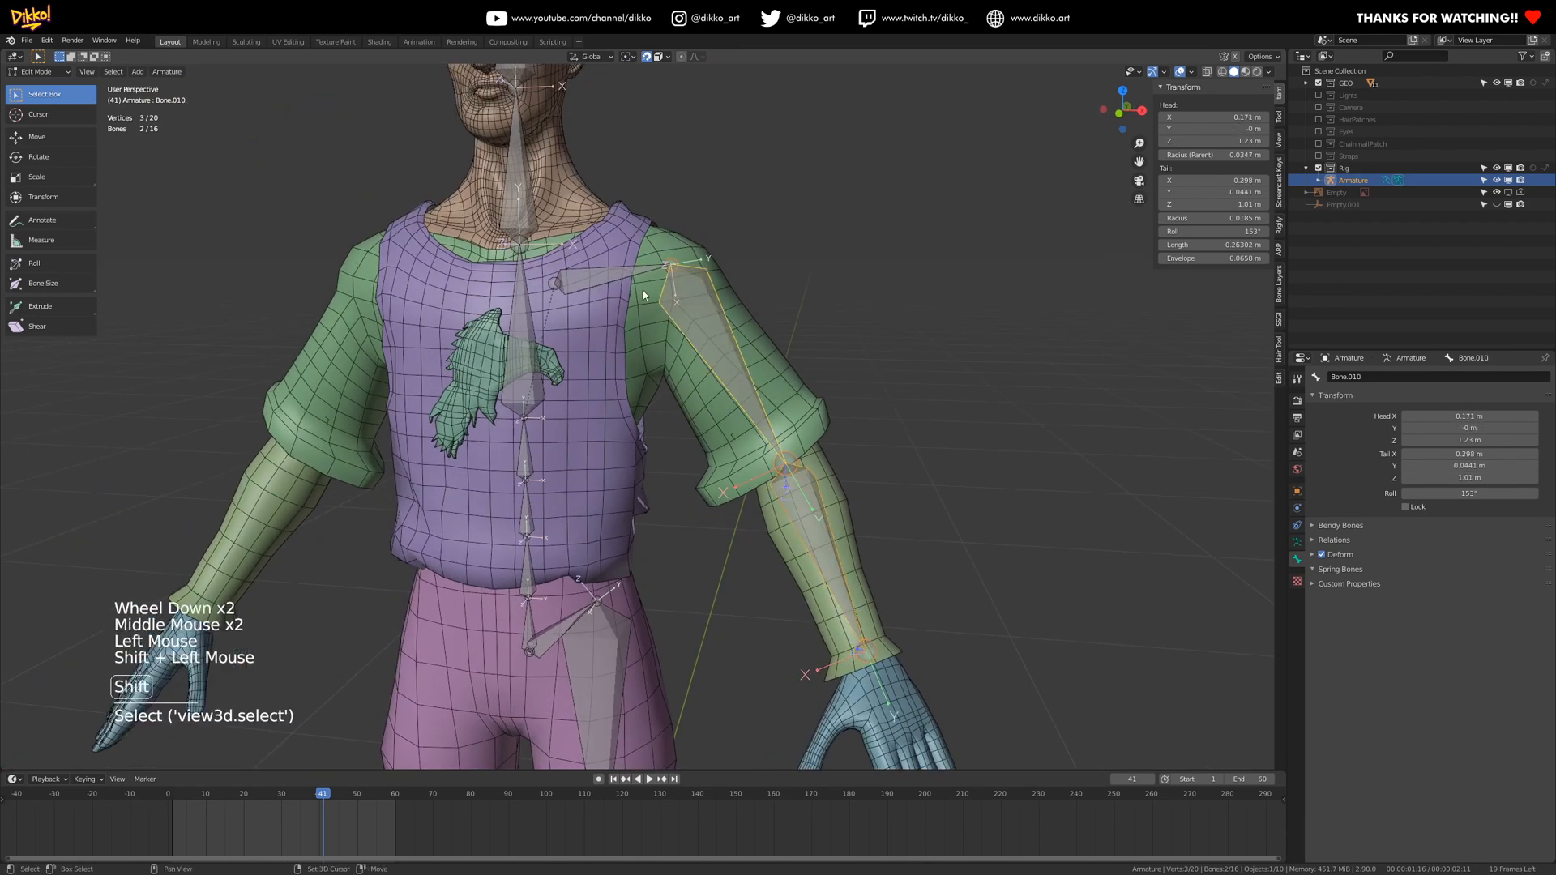
pyautogui.hotkey('shift', 'n')
pyautogui.click(717, 410)
pyautogui.moveTo(718, 410)
pyautogui.mouseDown(button='middle')
pyautogui.moveTo(609, 400)
pyautogui.moveTo(729, 405)
pyautogui.mouseUp(button='middle')
pyautogui.hotkey('ctrl', 'z')
# - Select the left shoulder, forearm and upper arm bones with the upper arm active, and recalculate their roll using Active Bone
pyautogui.keyDown('shift'); pyautogui.click(745, 404); pyautogui.keyUp('shift')
pyautogui.keyDown('shift'); pyautogui.click(766, 508); pyautogui.keyUp('shift')
pyautogui.keyDown('shift'); pyautogui.click(766, 508); pyautogui.keyUp('shift')
pyautogui.click(593, 284)
pyautogui.keyDown('ctrl'); pyautogui.click(795, 563); pyautogui.keyUp('ctrl')
pyautogui.keyDown('shift'); pyautogui.click(730, 405); pyautogui.keyUp('shift')
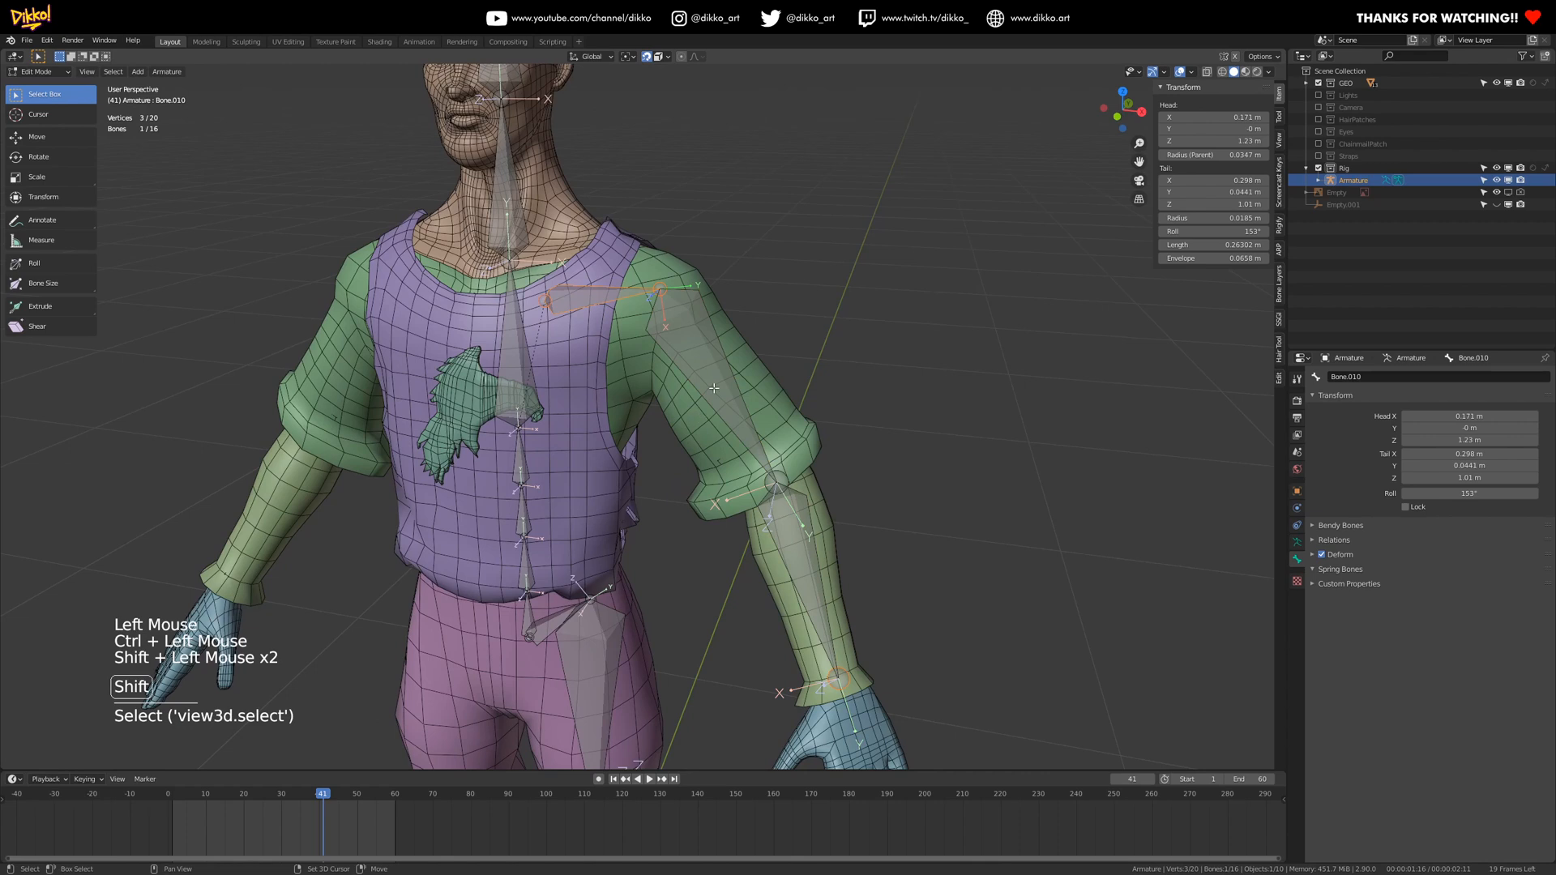
pyautogui.keyDown('shift'); pyautogui.click(773, 491); pyautogui.keyUp('shift')
pyautogui.hotkey('shift', 'n')
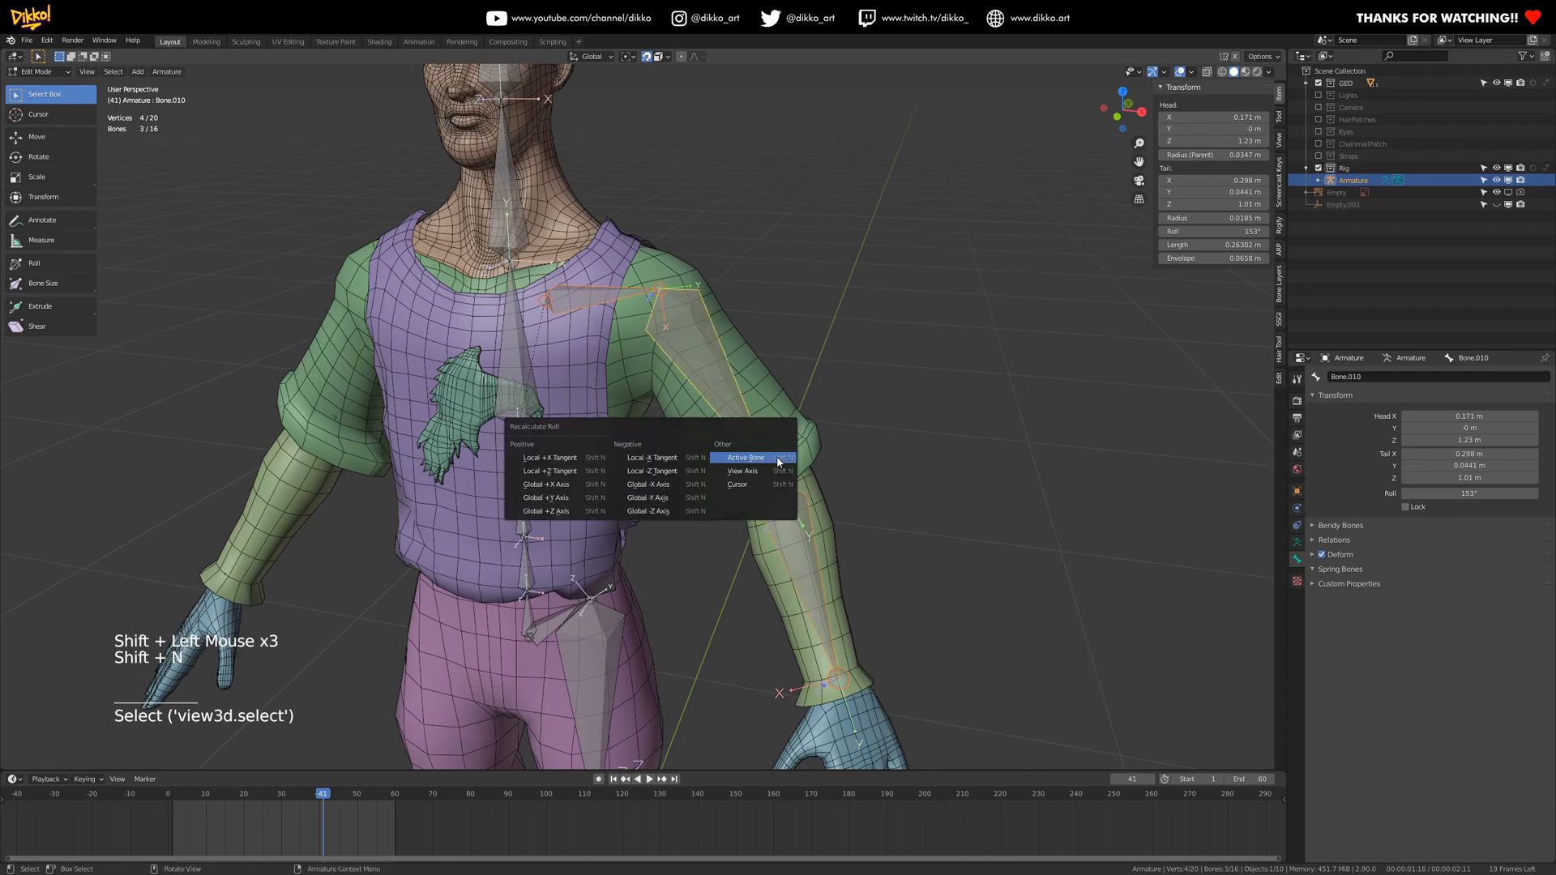
pyautogui.click(746, 452)
# - Switch to Pose Mode, select the left forearm bone, test-rotate it about the global X axis, and undo the rotation
pyautogui.moveTo(648, 417); pyautogui.dragTo(637, 307, button='middle')
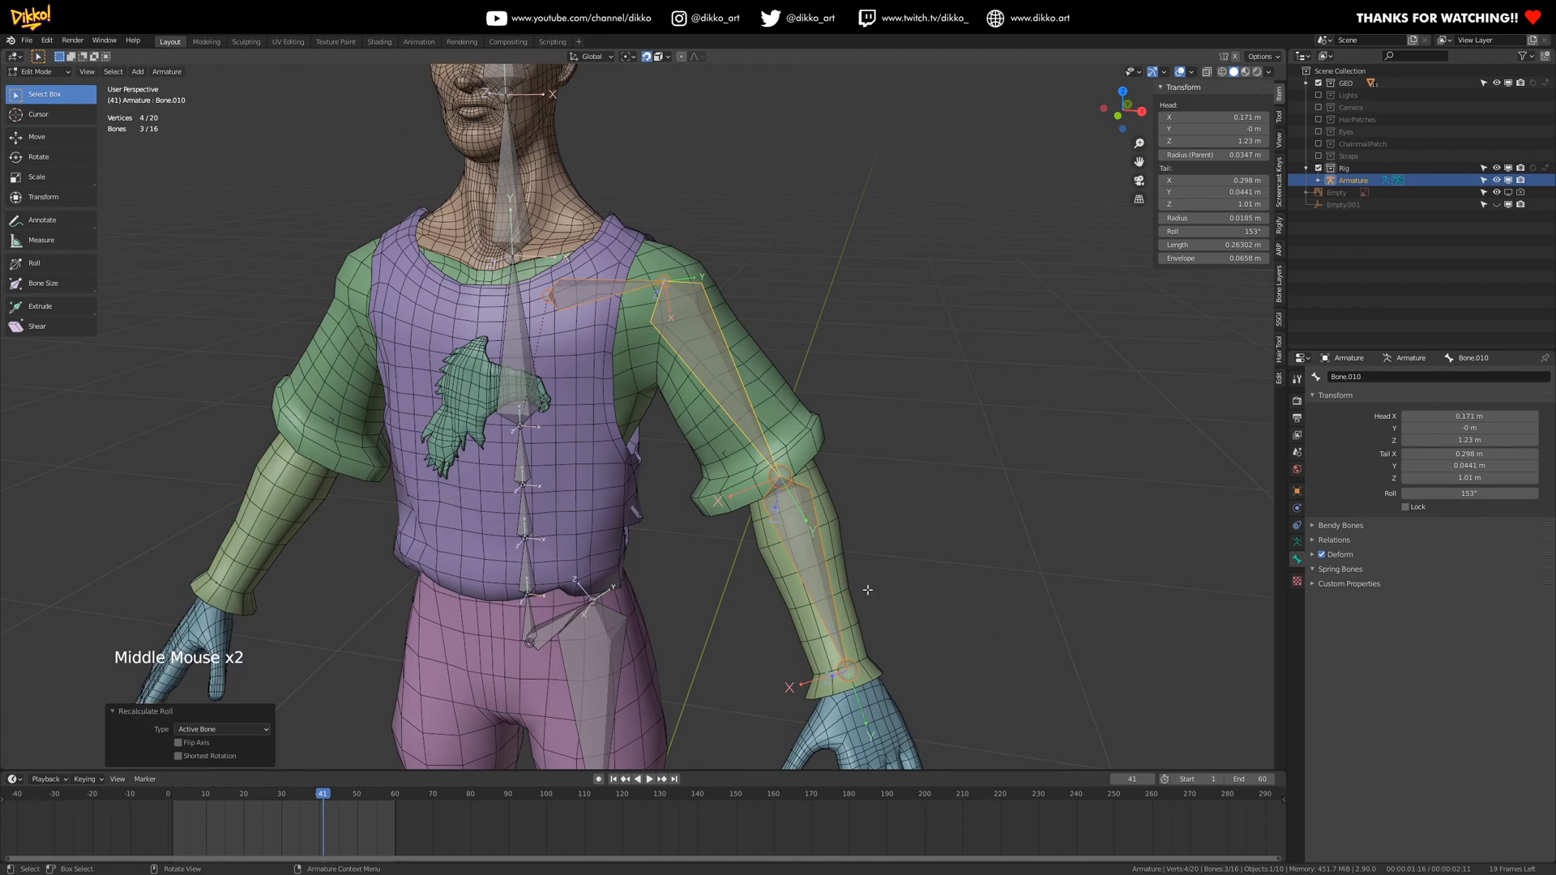
pyautogui.moveTo(846, 675); pyautogui.dragTo(754, 636, button='middle')
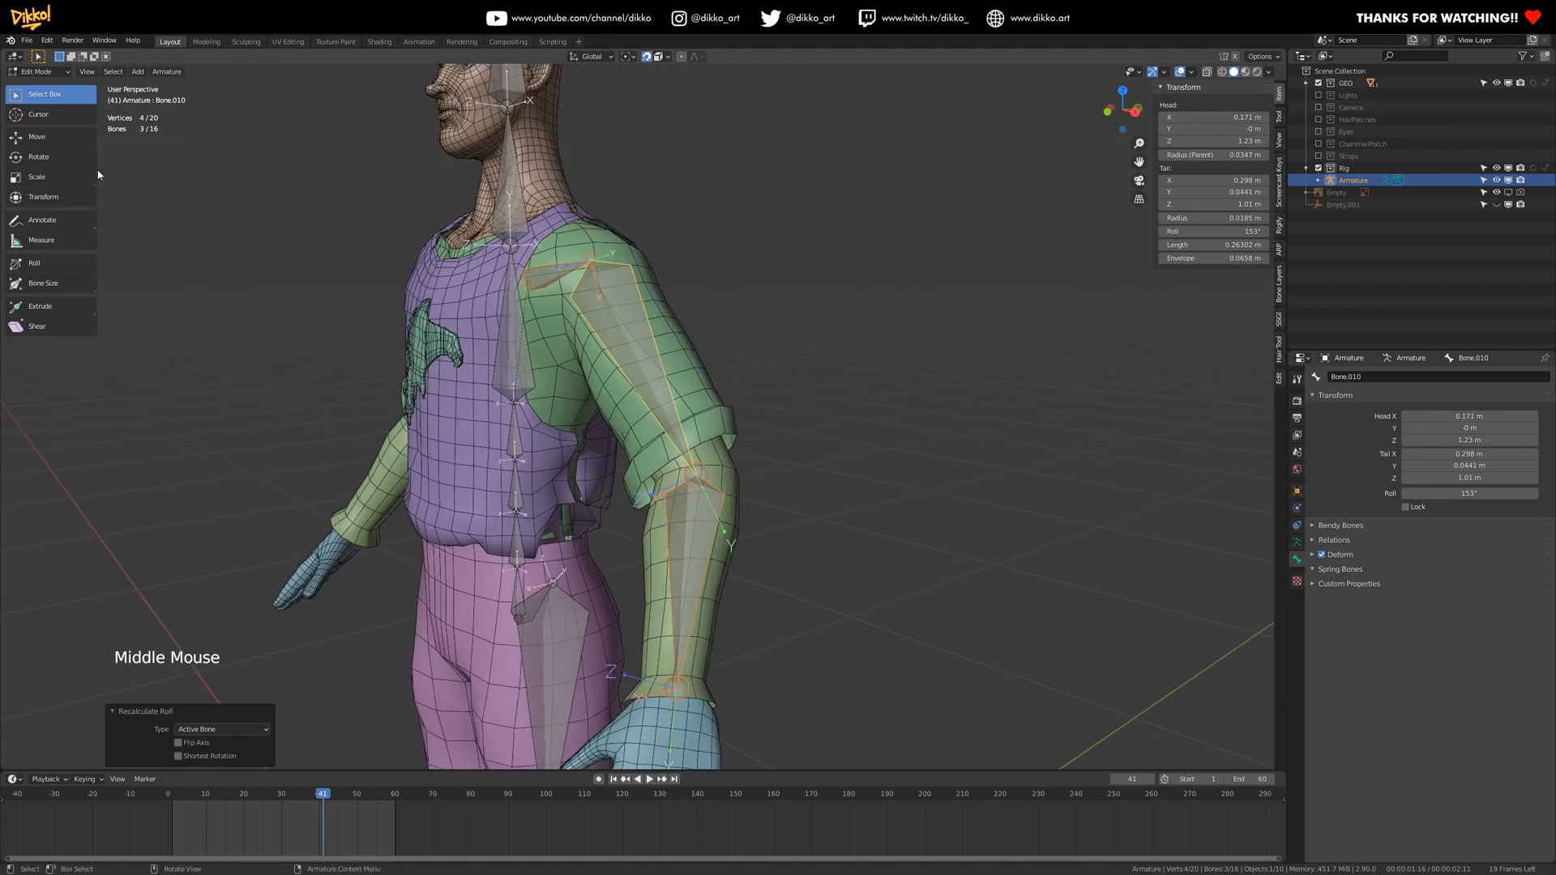
pyautogui.click(37, 76)
pyautogui.click(40, 111)
pyautogui.click(678, 412)
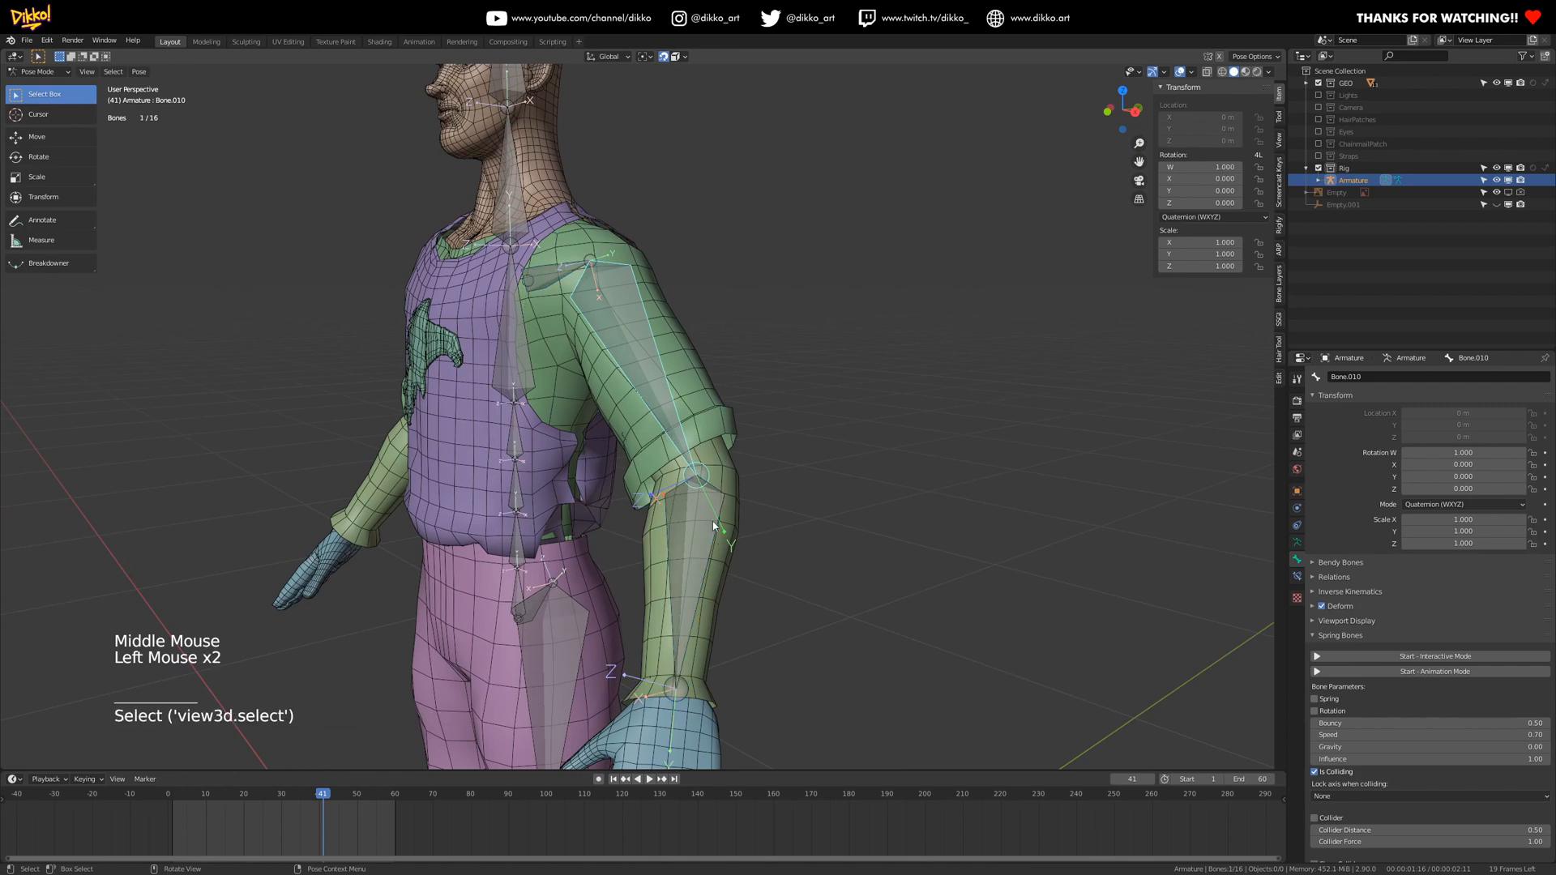
pyautogui.click(703, 545)
pyautogui.press('r')
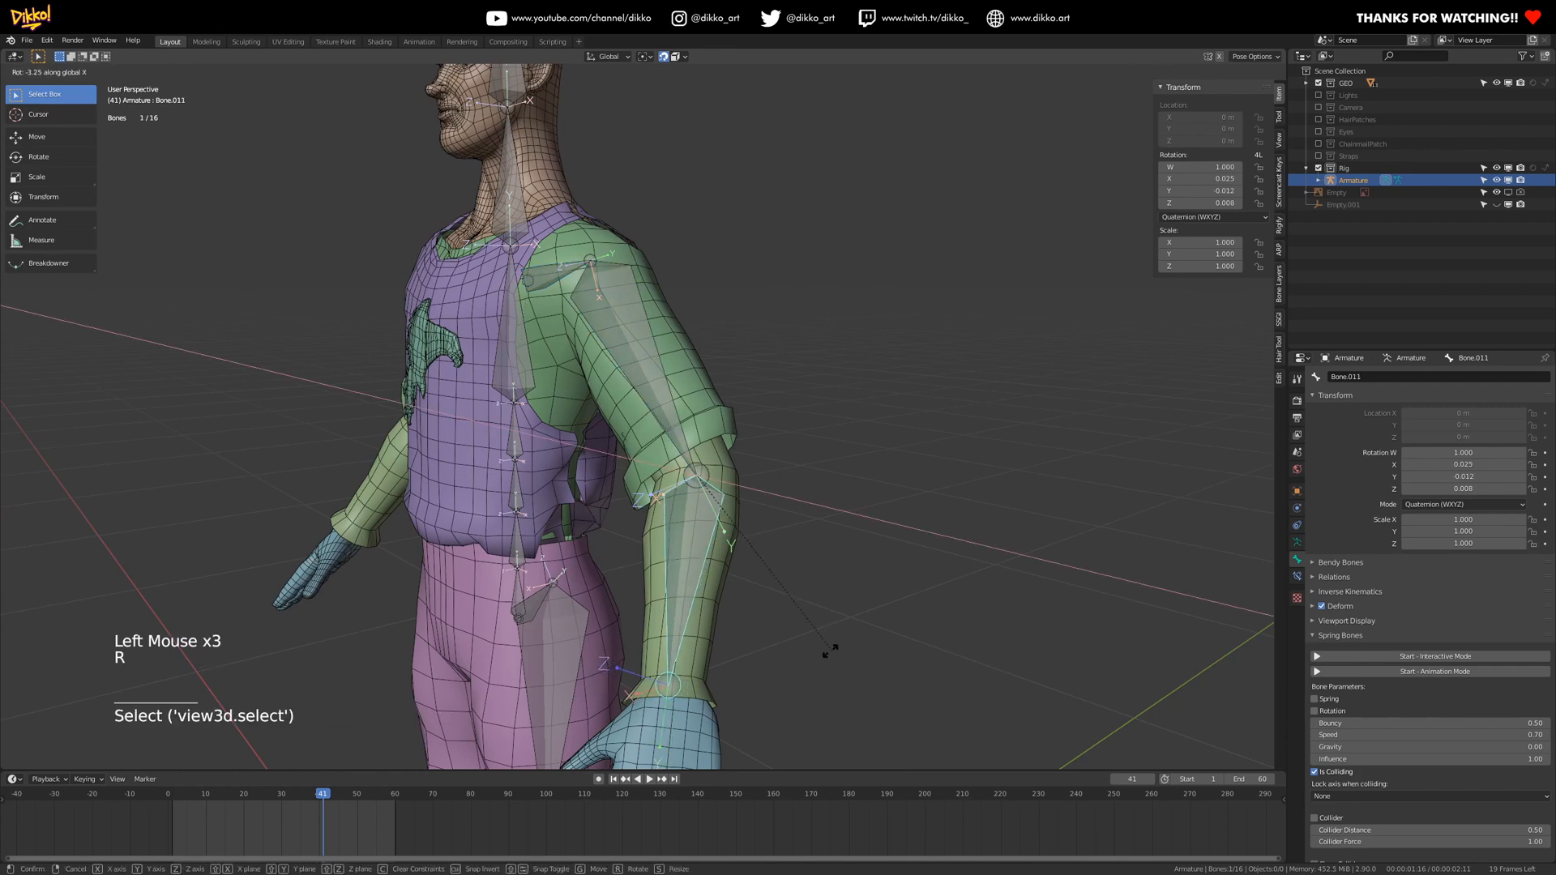
pyautogui.click(645, 626)
pyautogui.moveTo(645, 627); pyautogui.dragTo(810, 567, button='middle')
pyautogui.hotkey('ctrl', 'z')
# - Return to Edit Mode and adjust the left forearm bone's roll to 183°
pyautogui.scroll(2, 973, 607)
pyautogui.moveTo(810, 567); pyautogui.dragTo(713, 481, button='middle')
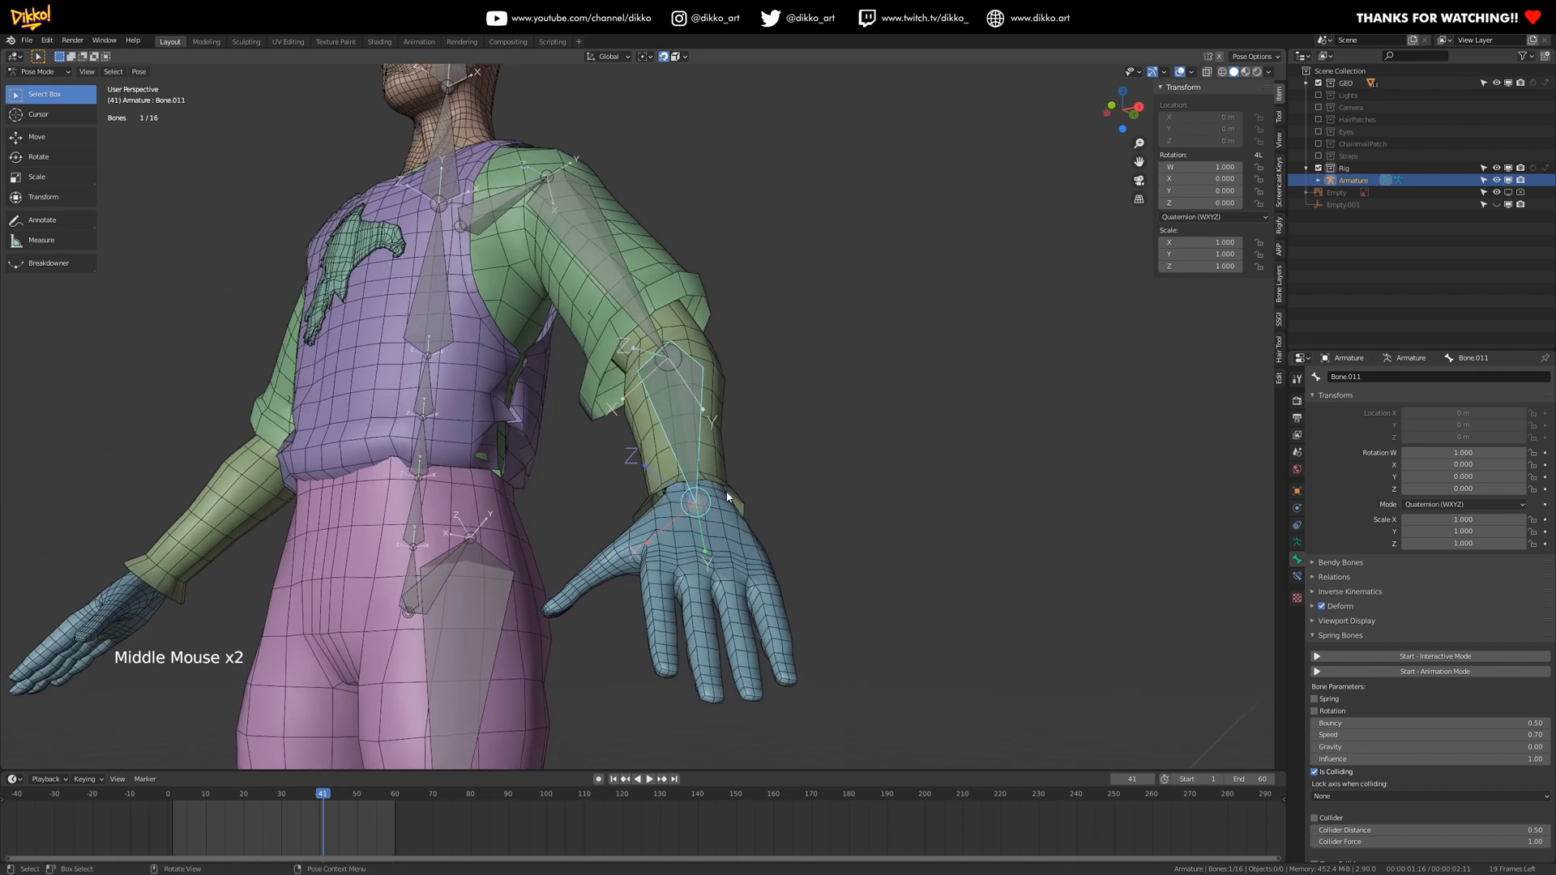
pyautogui.press('Tab')
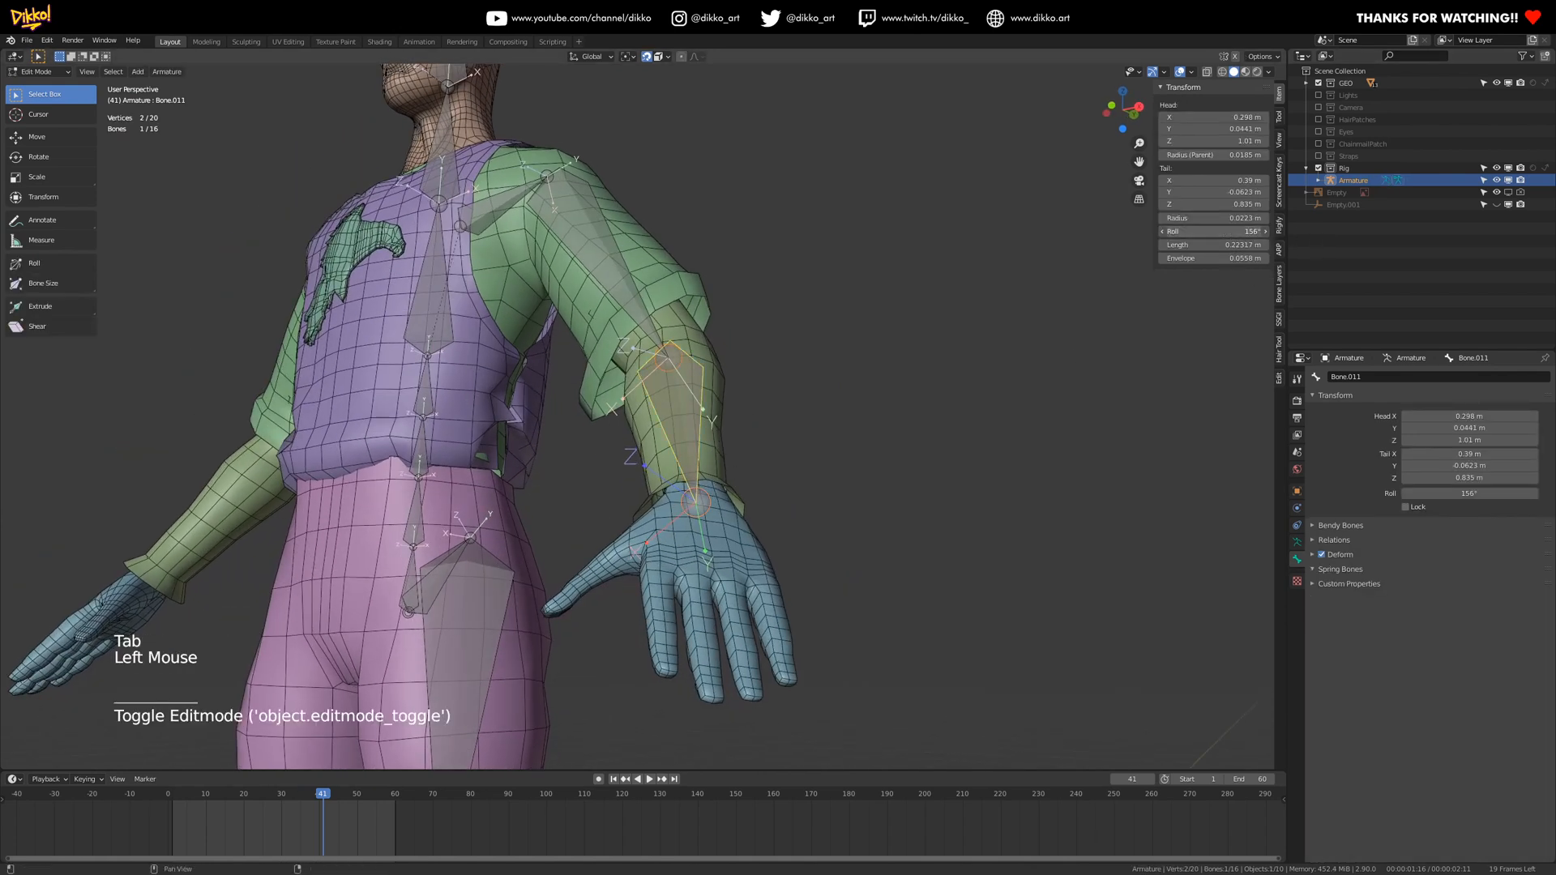
pyautogui.moveTo(1213, 230); pyautogui.dragTo(1224, 231)
pyautogui.moveTo(819, 356)
pyautogui.mouseDown(button='middle')
pyautogui.moveTo(810, 324)
pyautogui.moveTo(798, 381)
pyautogui.moveTo(808, 341)
pyautogui.mouseUp(button='middle')
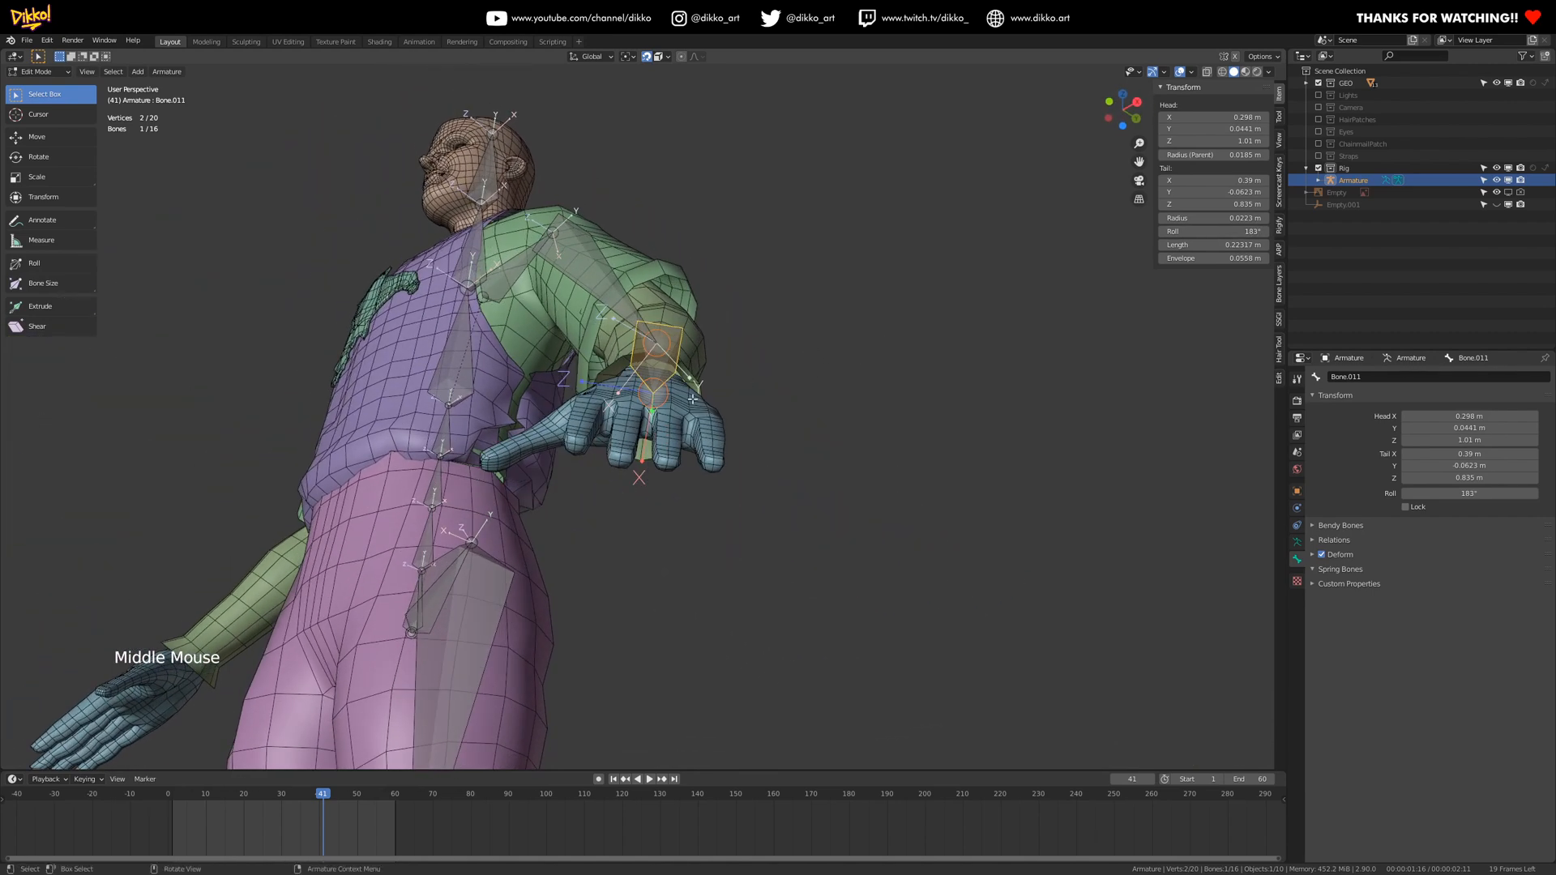
pyautogui.moveTo(618, 389); pyautogui.dragTo(773, 518, button='middle')
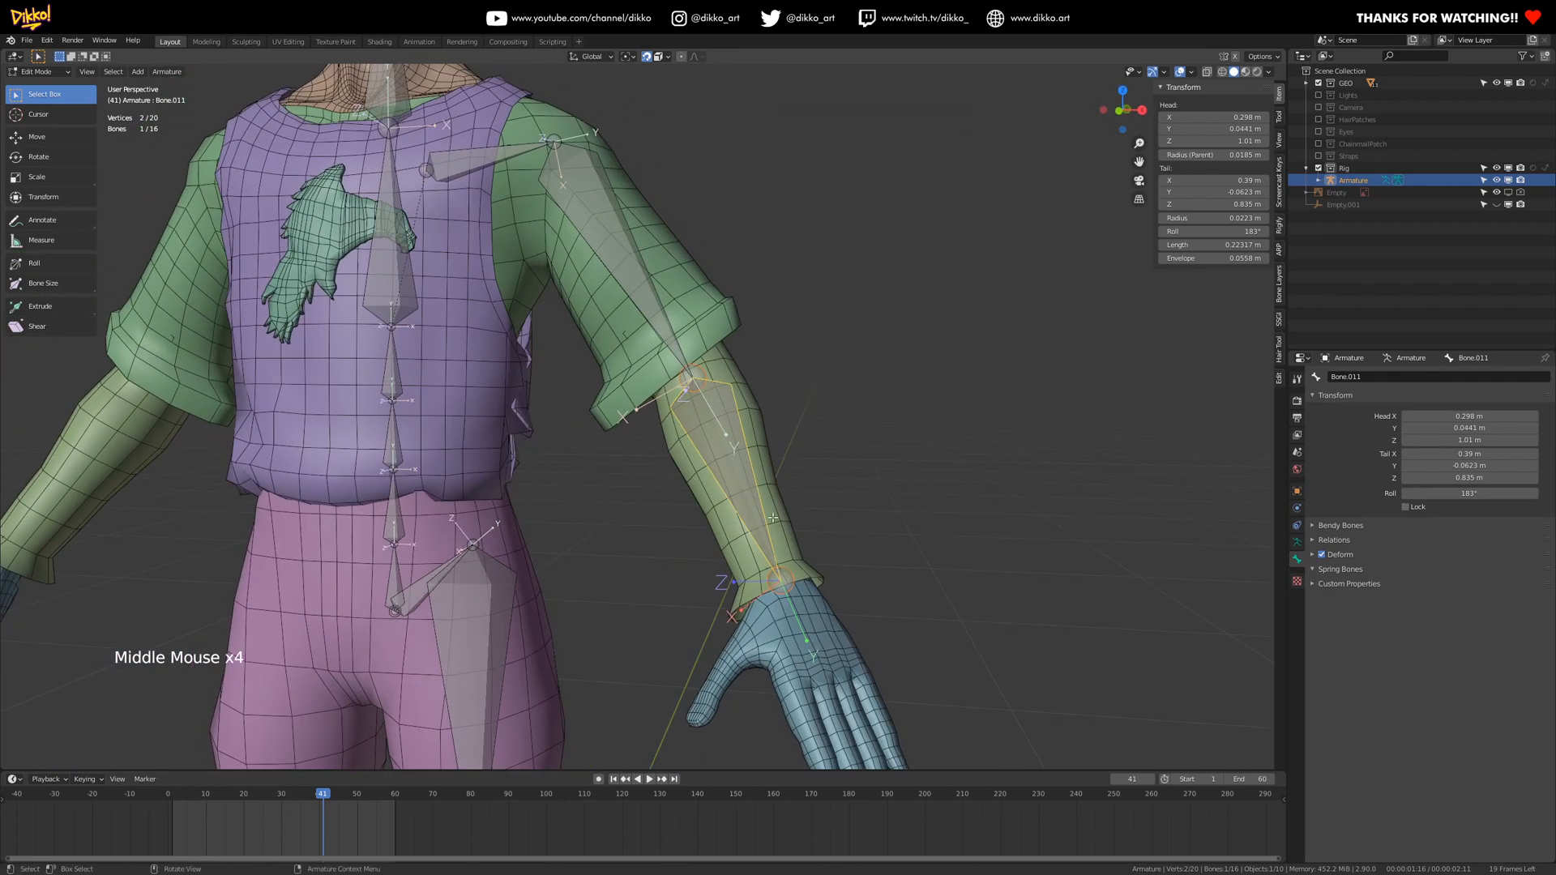
# - Try recalculating the roll of the left upper arm and forearm bones with the forearm active, and undo it
pyautogui.click(630, 261)
pyautogui.keyDown('shift'); pyautogui.click(753, 495); pyautogui.keyUp('shift')
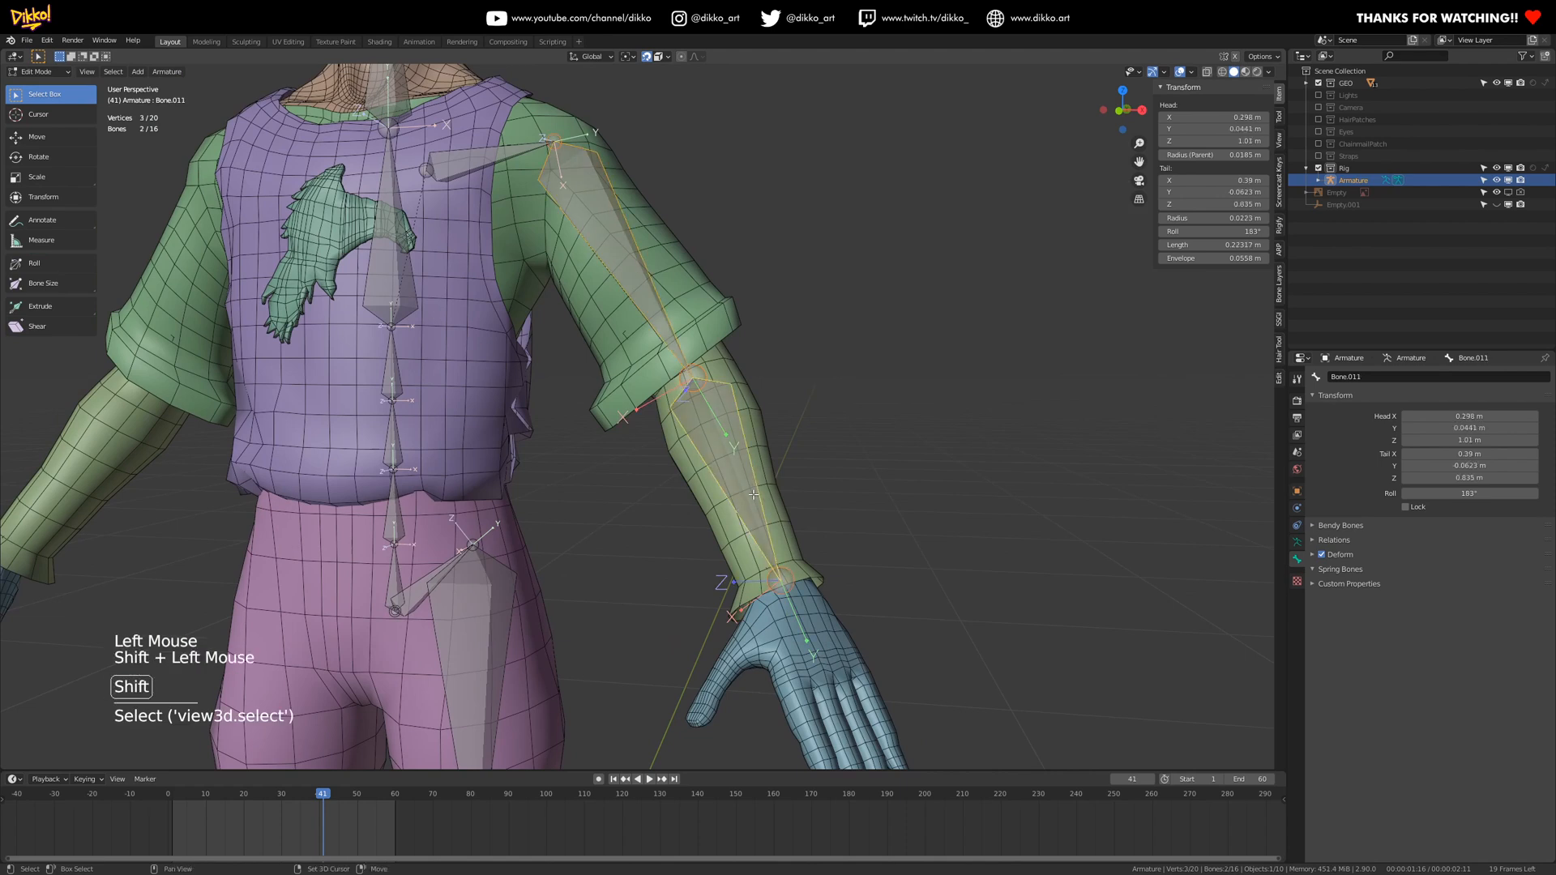
pyautogui.hotkey('shift', 'n')
pyautogui.click(754, 496)
pyautogui.moveTo(753, 495); pyautogui.dragTo(646, 394, button='middle')
pyautogui.hotkey('ctrl', 'z')
# - Select the left upper arm bone and increase its roll to about 166°
pyautogui.click(645, 306)
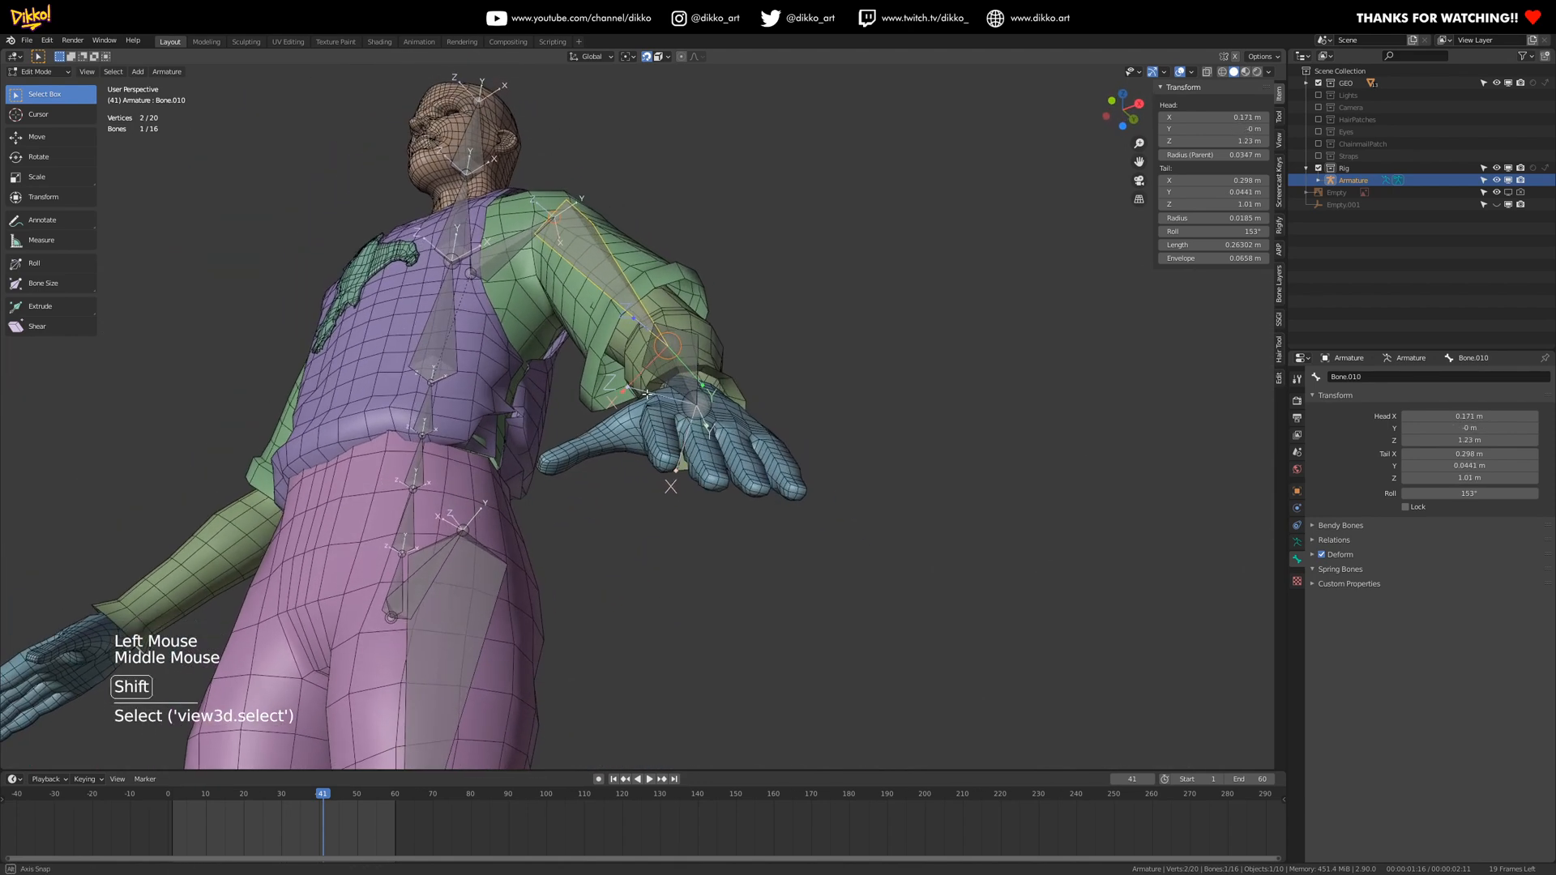
pyautogui.moveTo(1211, 231); pyautogui.dragTo(1223, 231)
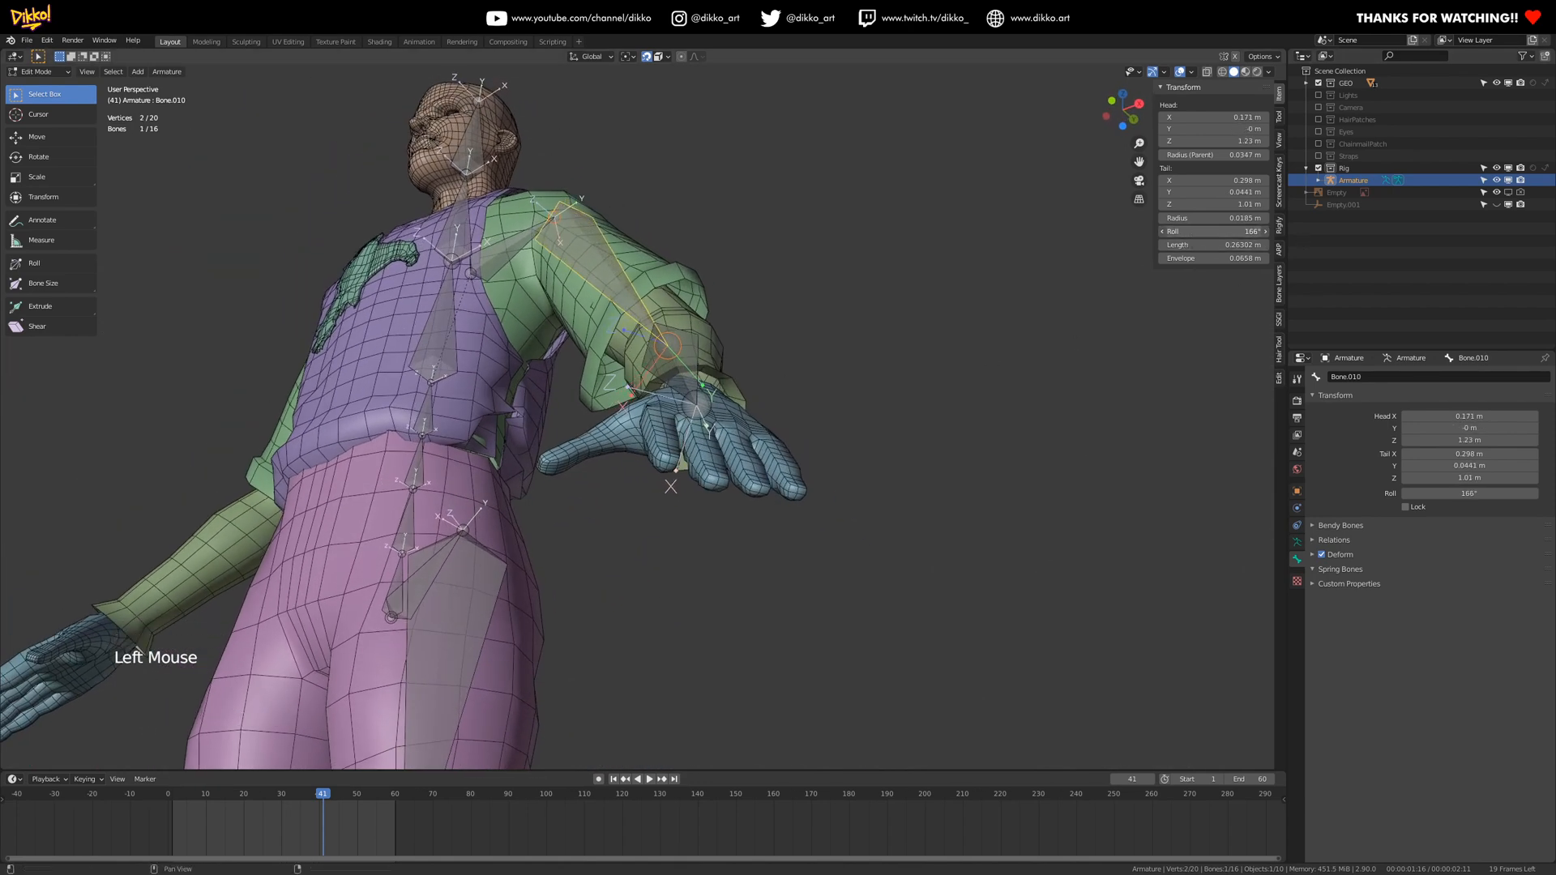
pyautogui.moveTo(734, 312); pyautogui.dragTo(744, 423, button='middle')
pyautogui.scroll(-1, 754, 405)
# - Switch to Pose Mode, test-rotate the left upper arm bone about the global X axis, and undo the rotation
pyautogui.moveTo(39, 71); pyautogui.dragTo(37, 114)
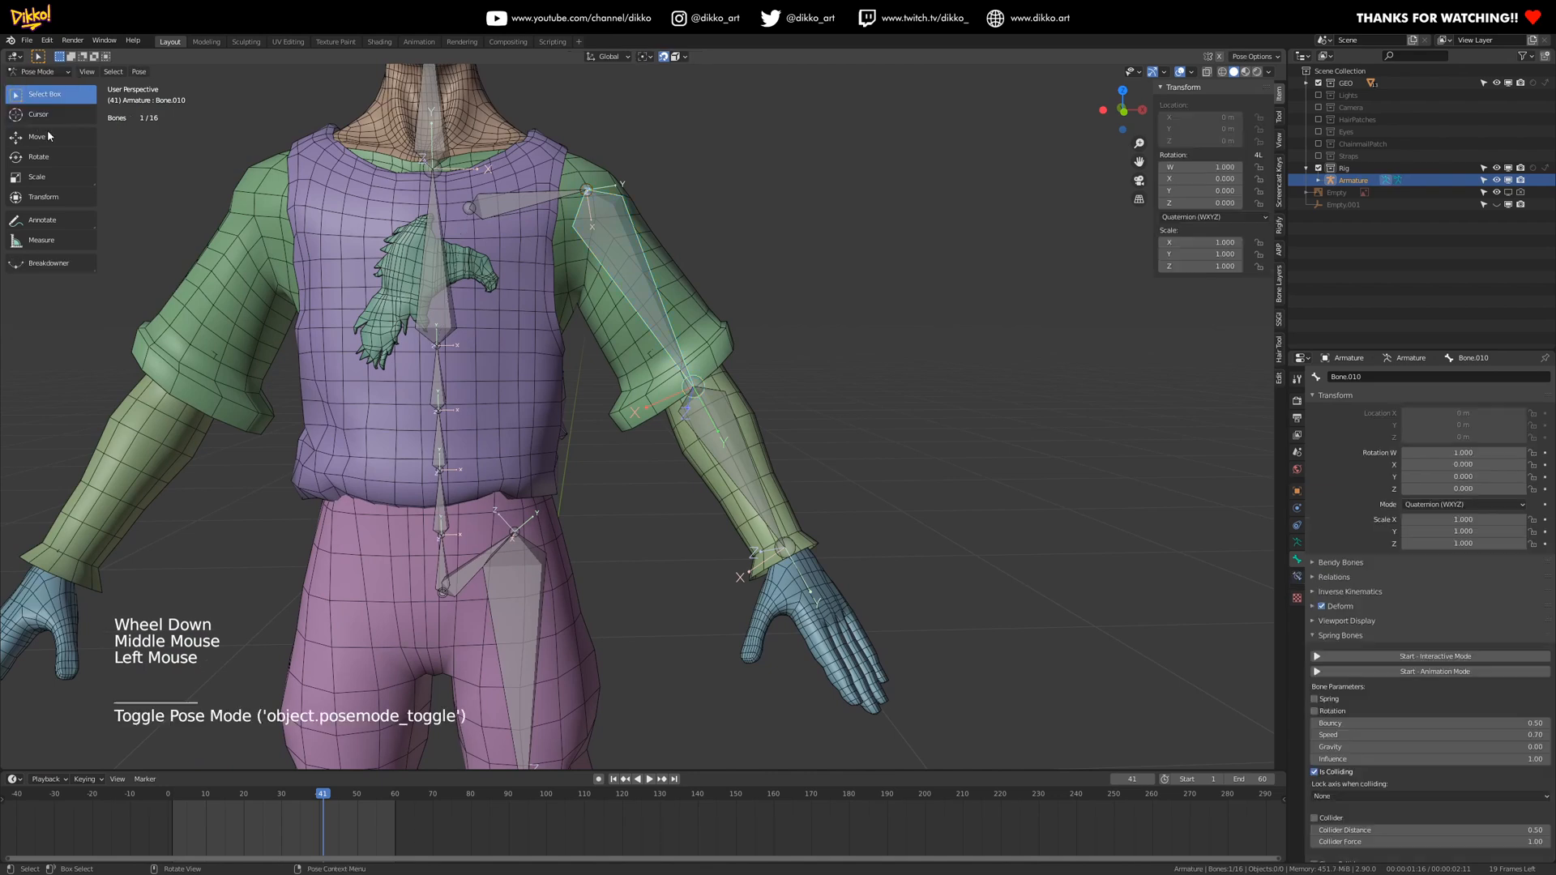
pyautogui.doubleClick(677, 338)
pyautogui.moveTo(677, 338); pyautogui.dragTo(795, 488, button='middle')
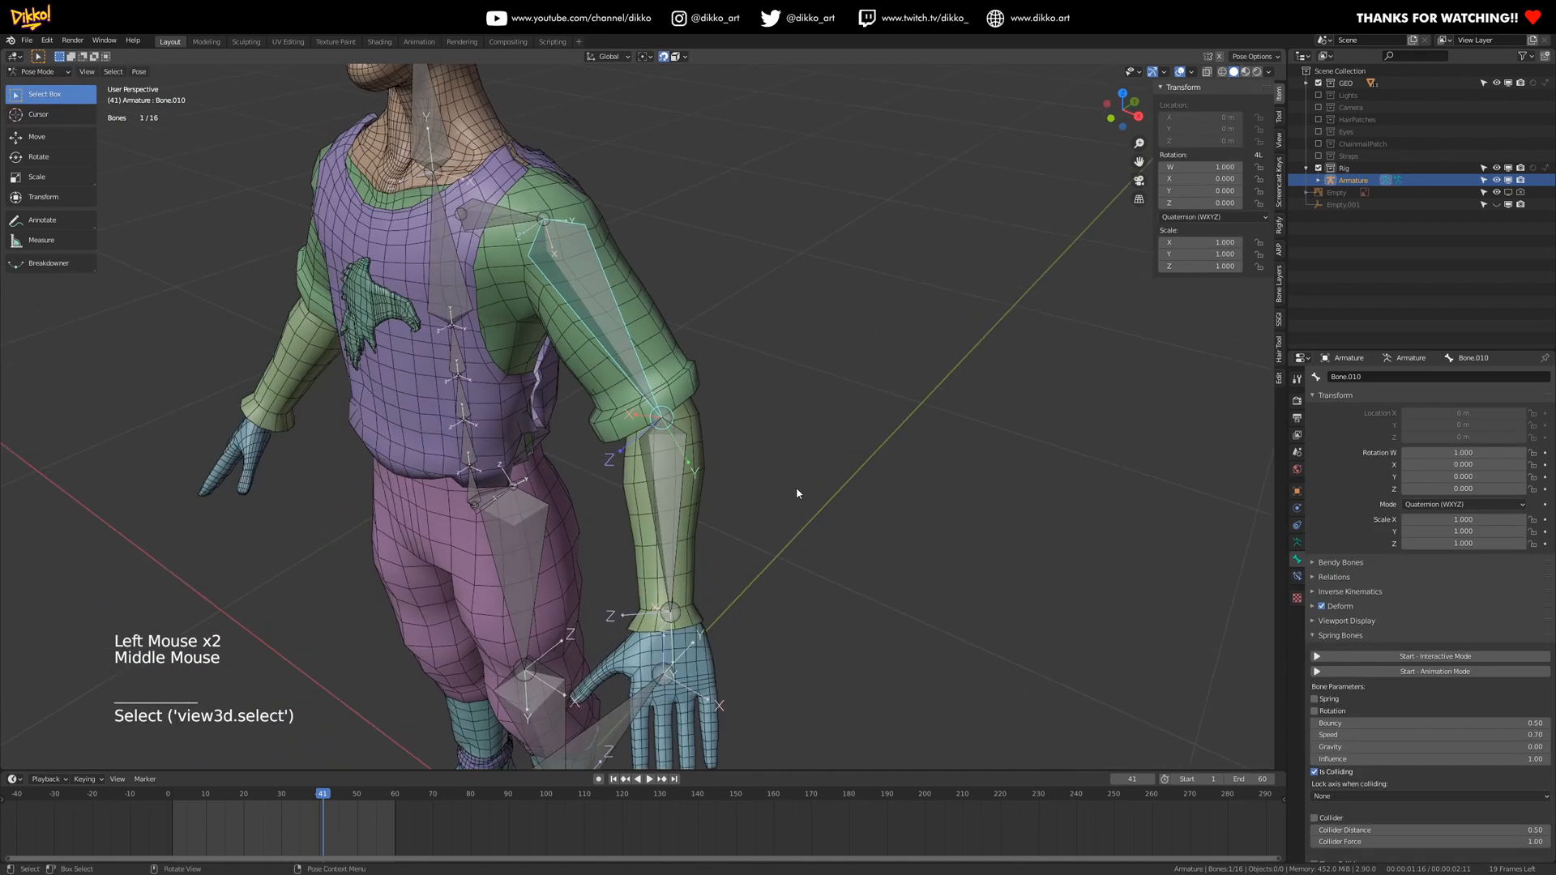
pyautogui.press('r')
pyautogui.press('x')
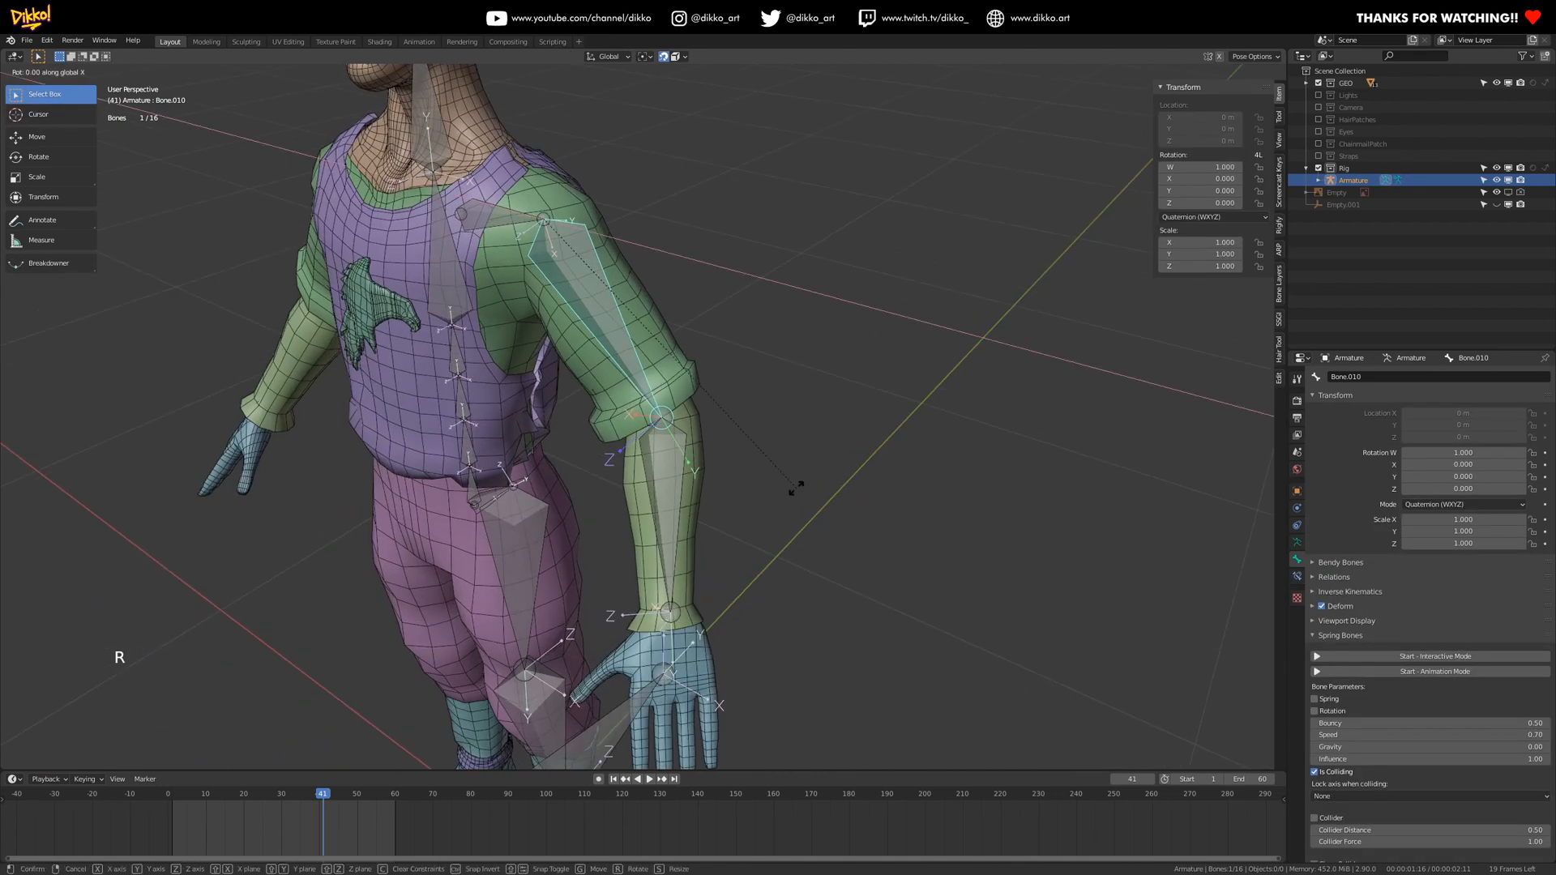
pyautogui.click(715, 533)
pyautogui.hotkey('ctrl', 'z')
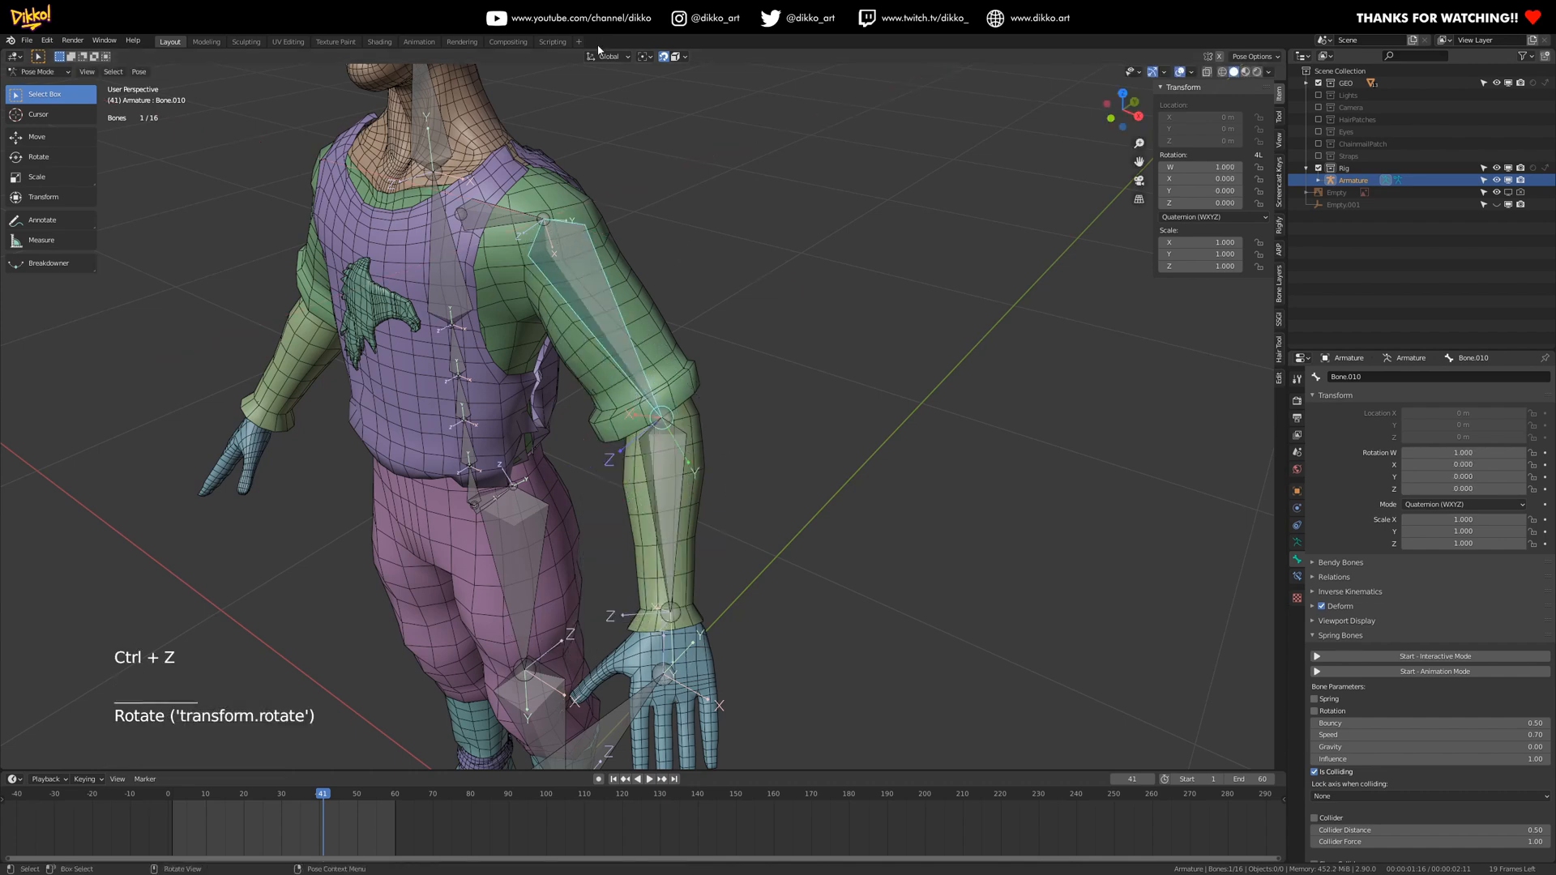
# - Set the transform orientation to Local, test-rotate the left upper arm bone about its local X axis, and undo the rotation
pyautogui.click(606, 57)
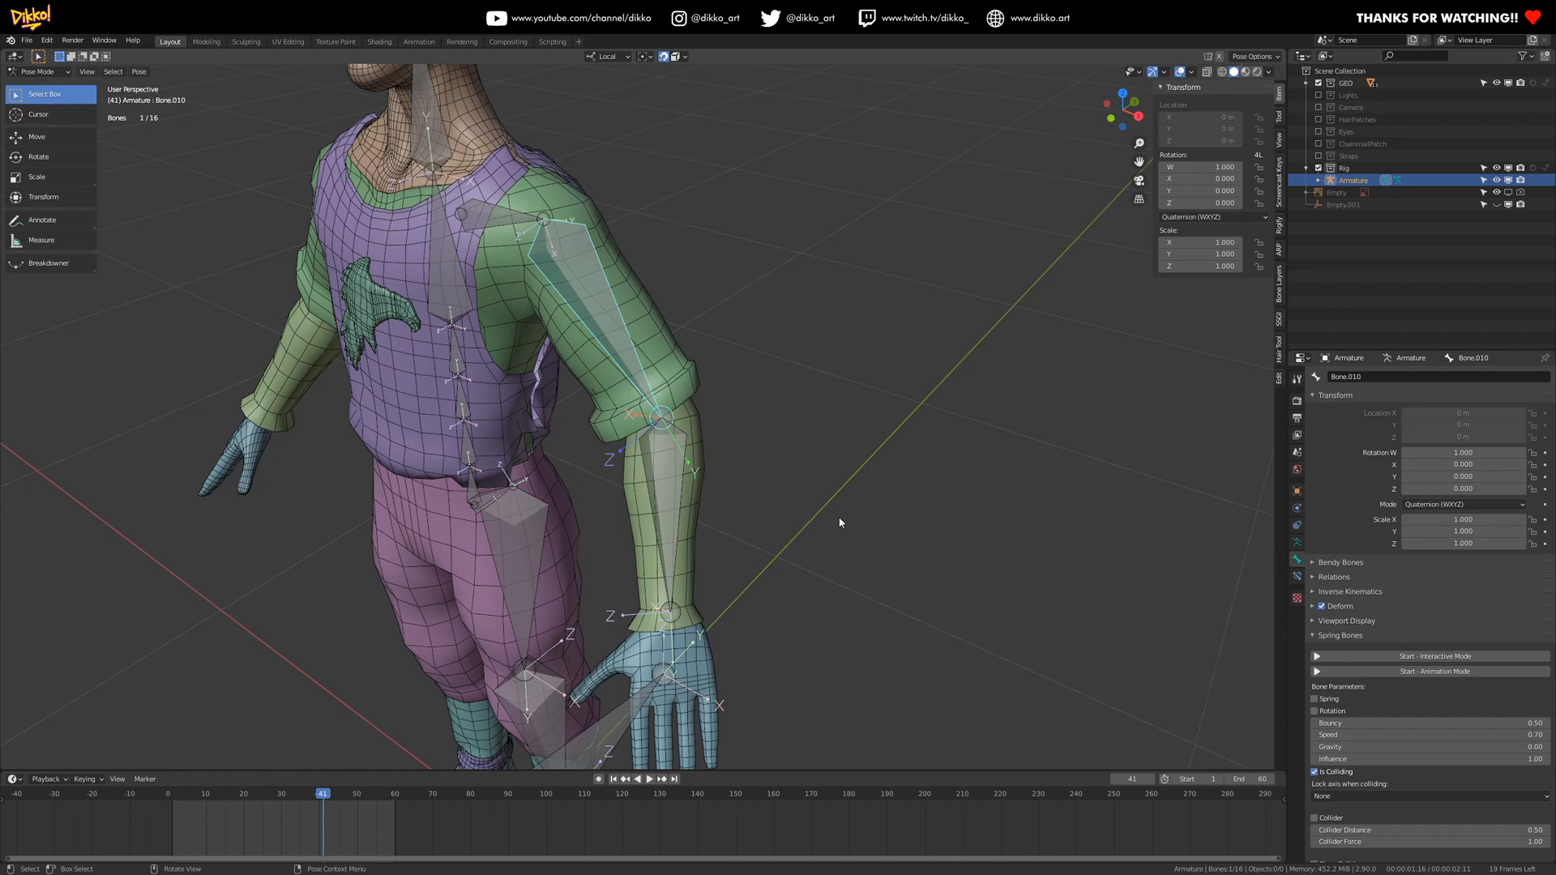
pyautogui.press('r')
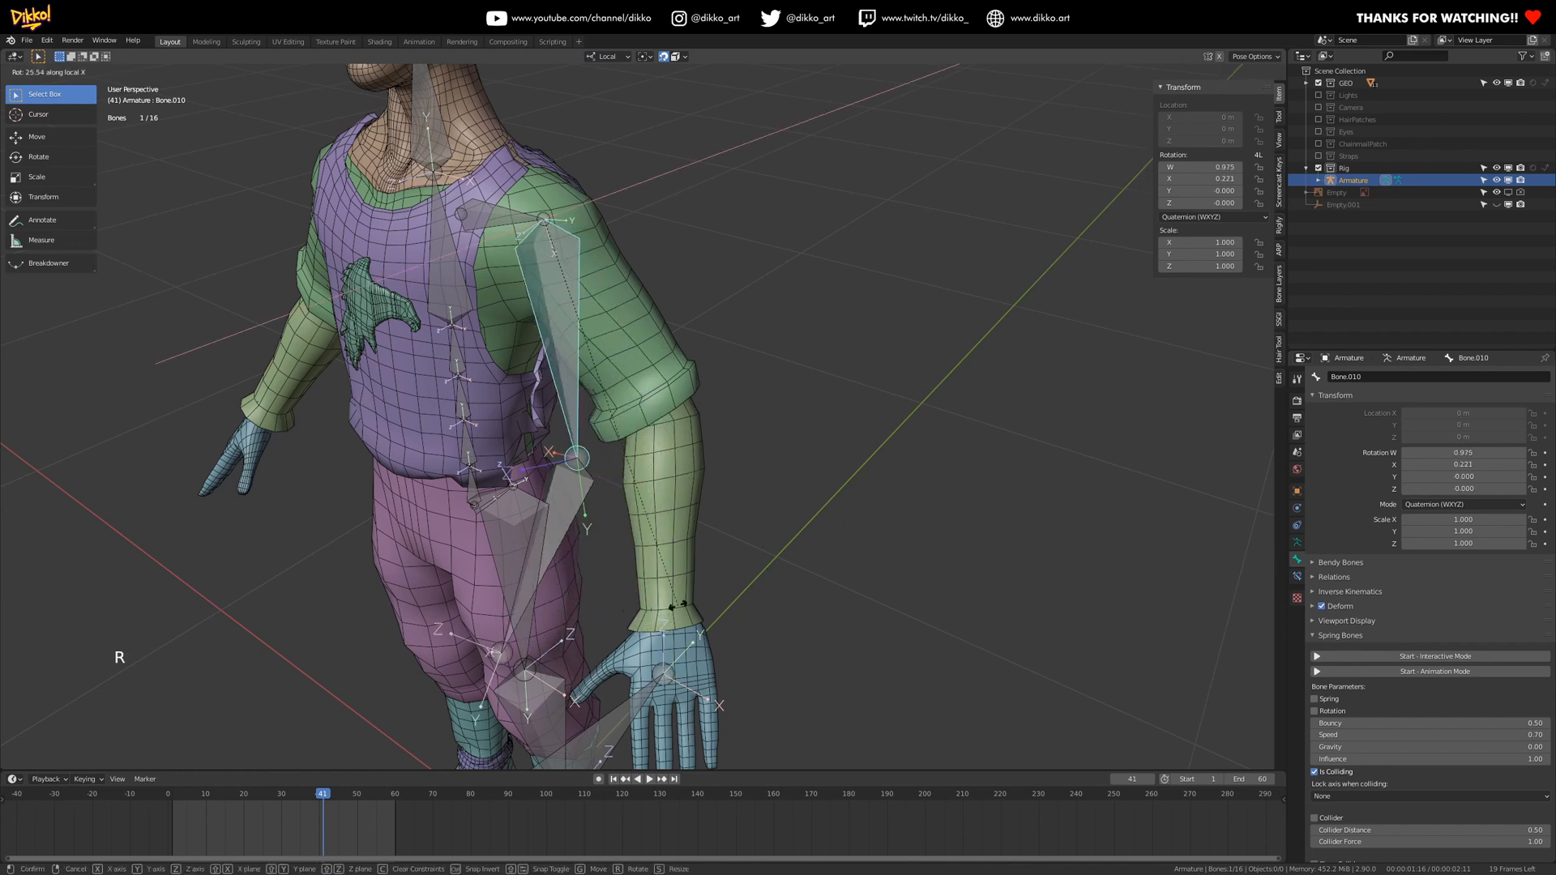
pyautogui.middleClick(542, 557)
pyautogui.click(541, 558)
pyautogui.moveTo(541, 558); pyautogui.dragTo(624, 577, button='middle')
pyautogui.hotkey('ctrl', 'z')
# - Return to Edit Mode and readjust the left upper arm bone's roll to about 163°
pyautogui.moveTo(794, 500); pyautogui.dragTo(523, 406, button='middle')
pyautogui.press('Tab')
pyautogui.scroll(2, 578, 335)
pyautogui.scroll(1, 578, 335)
pyautogui.moveTo(522, 405); pyautogui.dragTo(433, 312, button='middle')
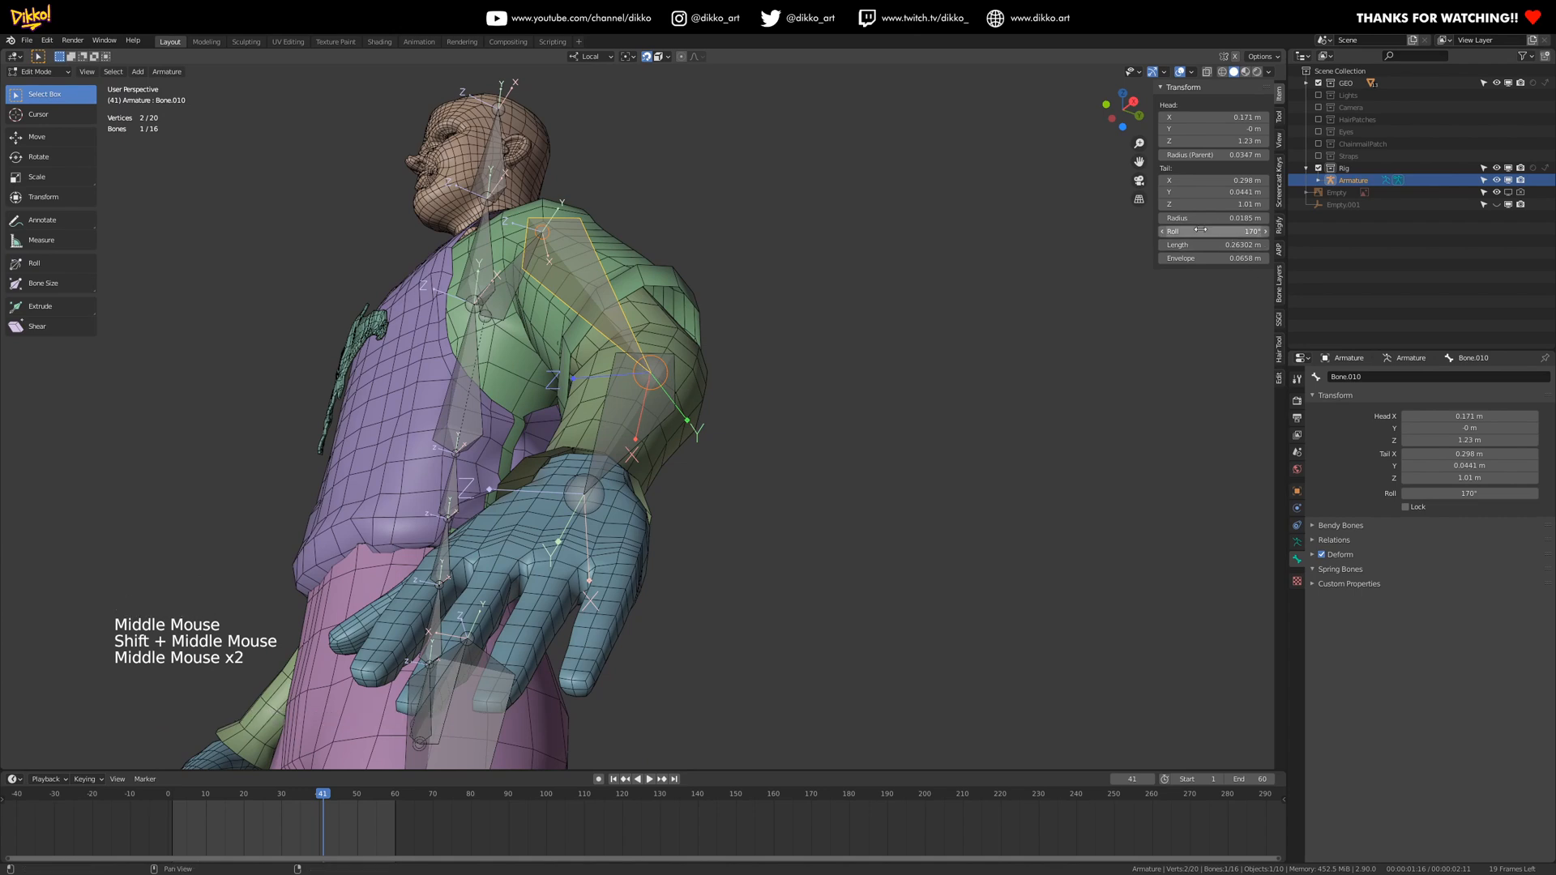
pyautogui.moveTo(1208, 231); pyautogui.dragTo(1213, 230)
pyautogui.moveTo(787, 342); pyautogui.dragTo(1187, 257, button='middle')
pyautogui.moveTo(1199, 230); pyautogui.dragTo(1193, 230)
pyautogui.moveTo(908, 316); pyautogui.dragTo(603, 509, button='middle')
# - Switch to Pose Mode and test-rotate the left upper arm bone about its local X axis
pyautogui.press('Tab')
pyautogui.scroll(-2, 705, 454)
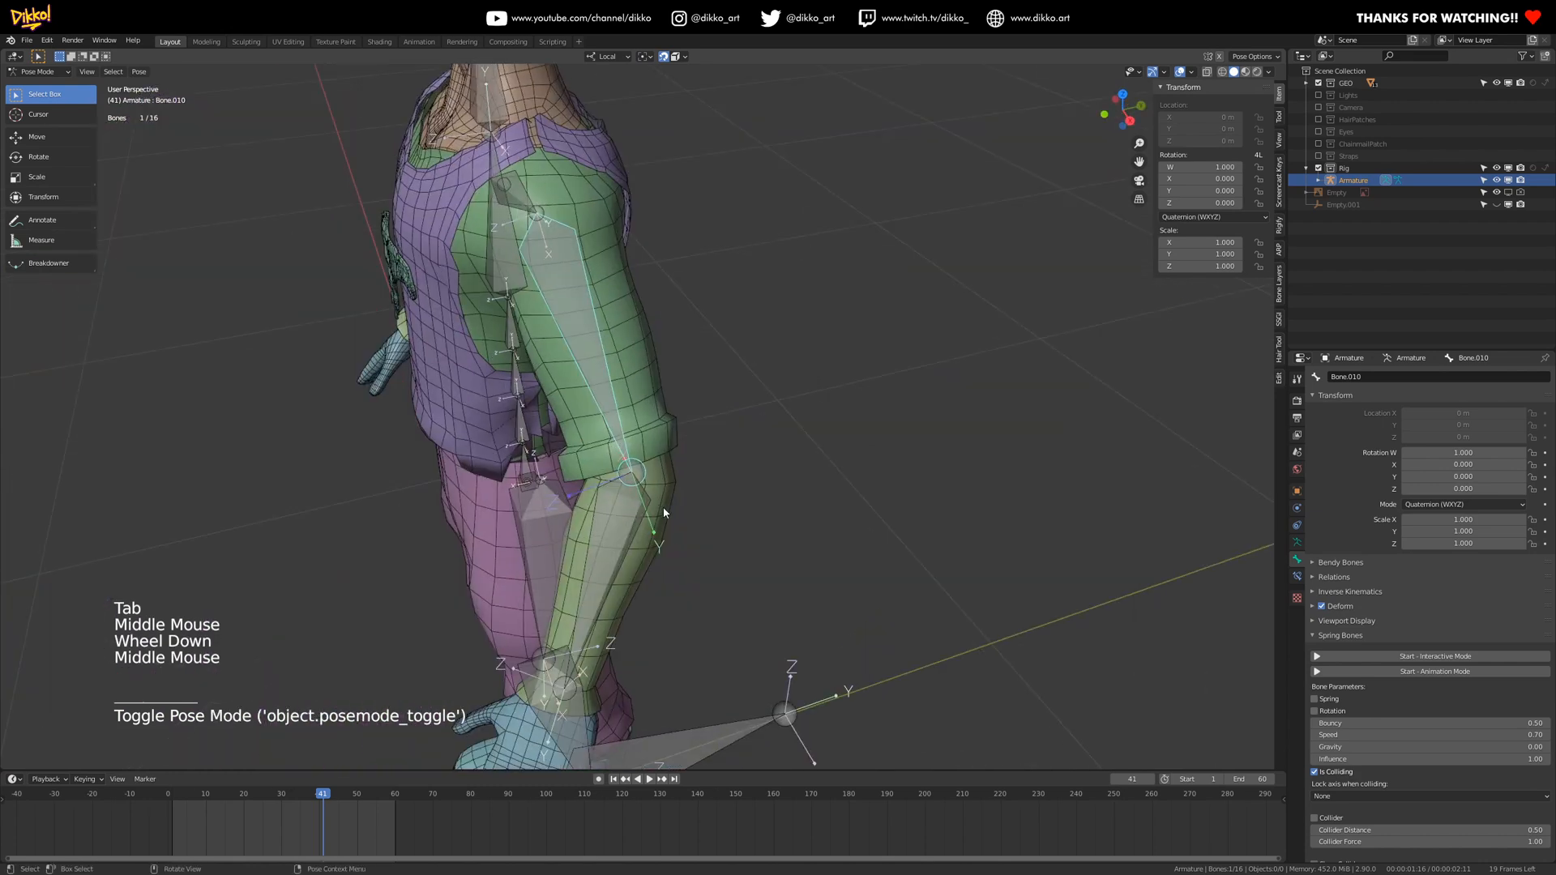
pyautogui.press('r')
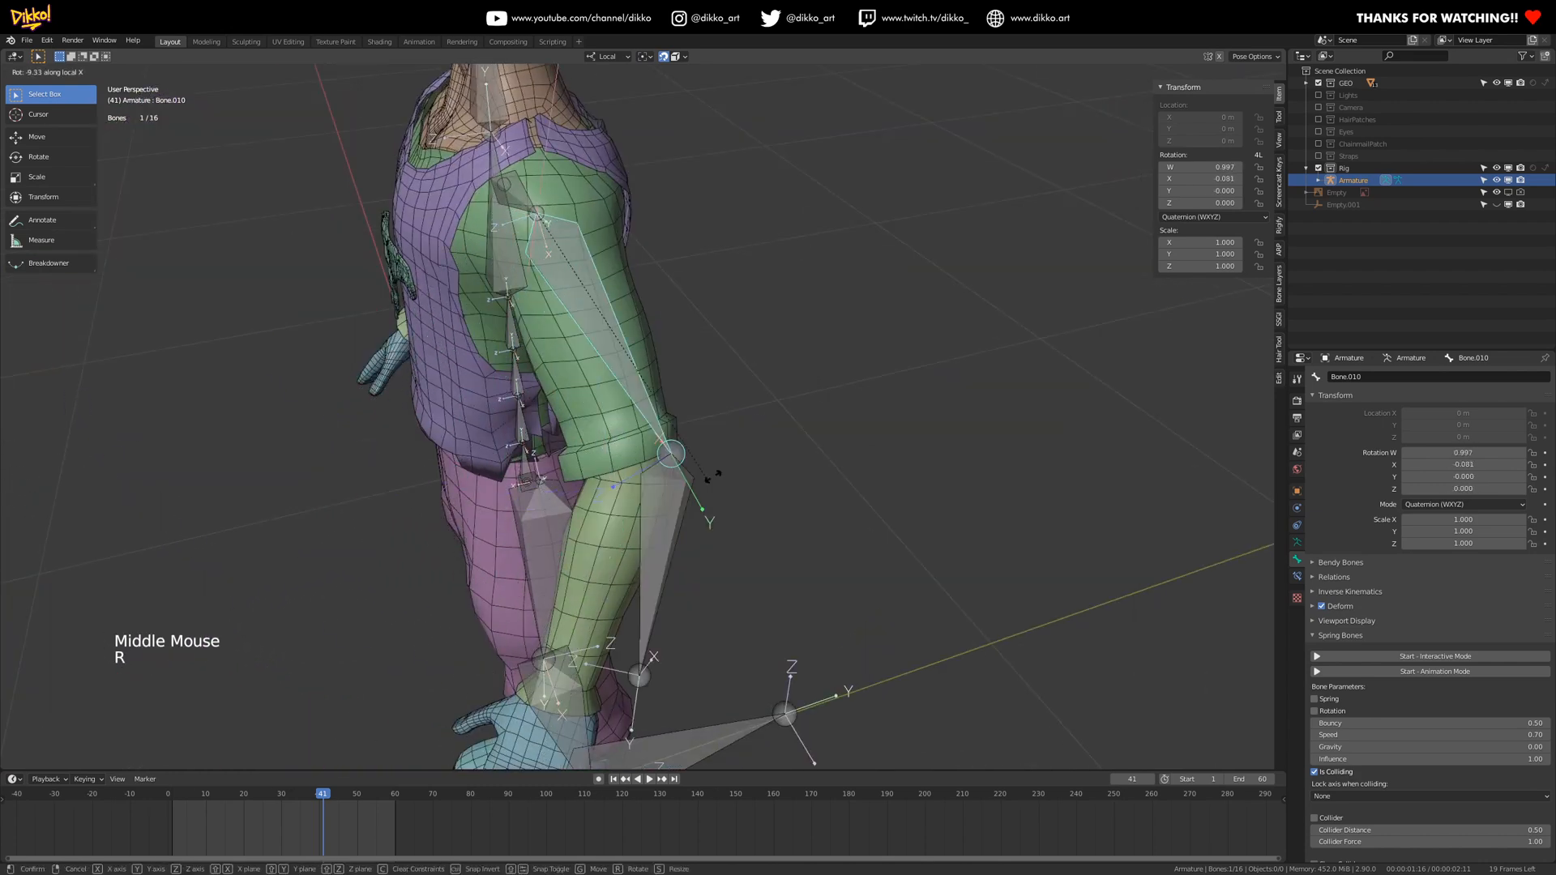
pyautogui.click(433, 479)
pyautogui.scroll(-3, 433, 480)
pyautogui.moveTo(433, 480); pyautogui.dragTo(733, 427, button='middle')
# - Test-rotate the left forearm bone about its local X axis, and undo the test rotations of both arm bones
pyautogui.click(715, 422)
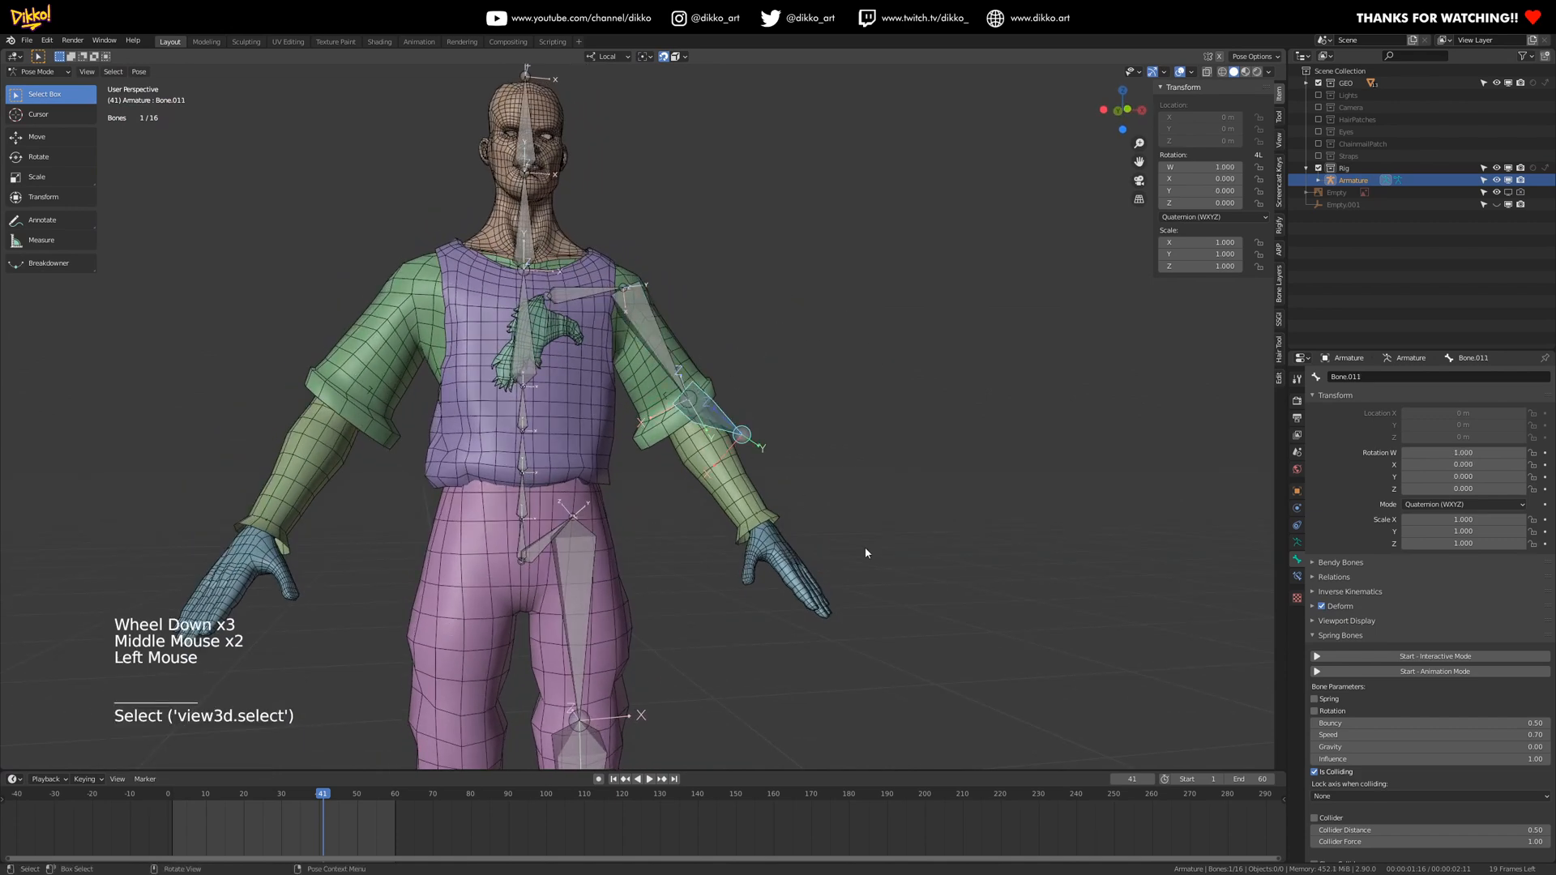
pyautogui.press('r')
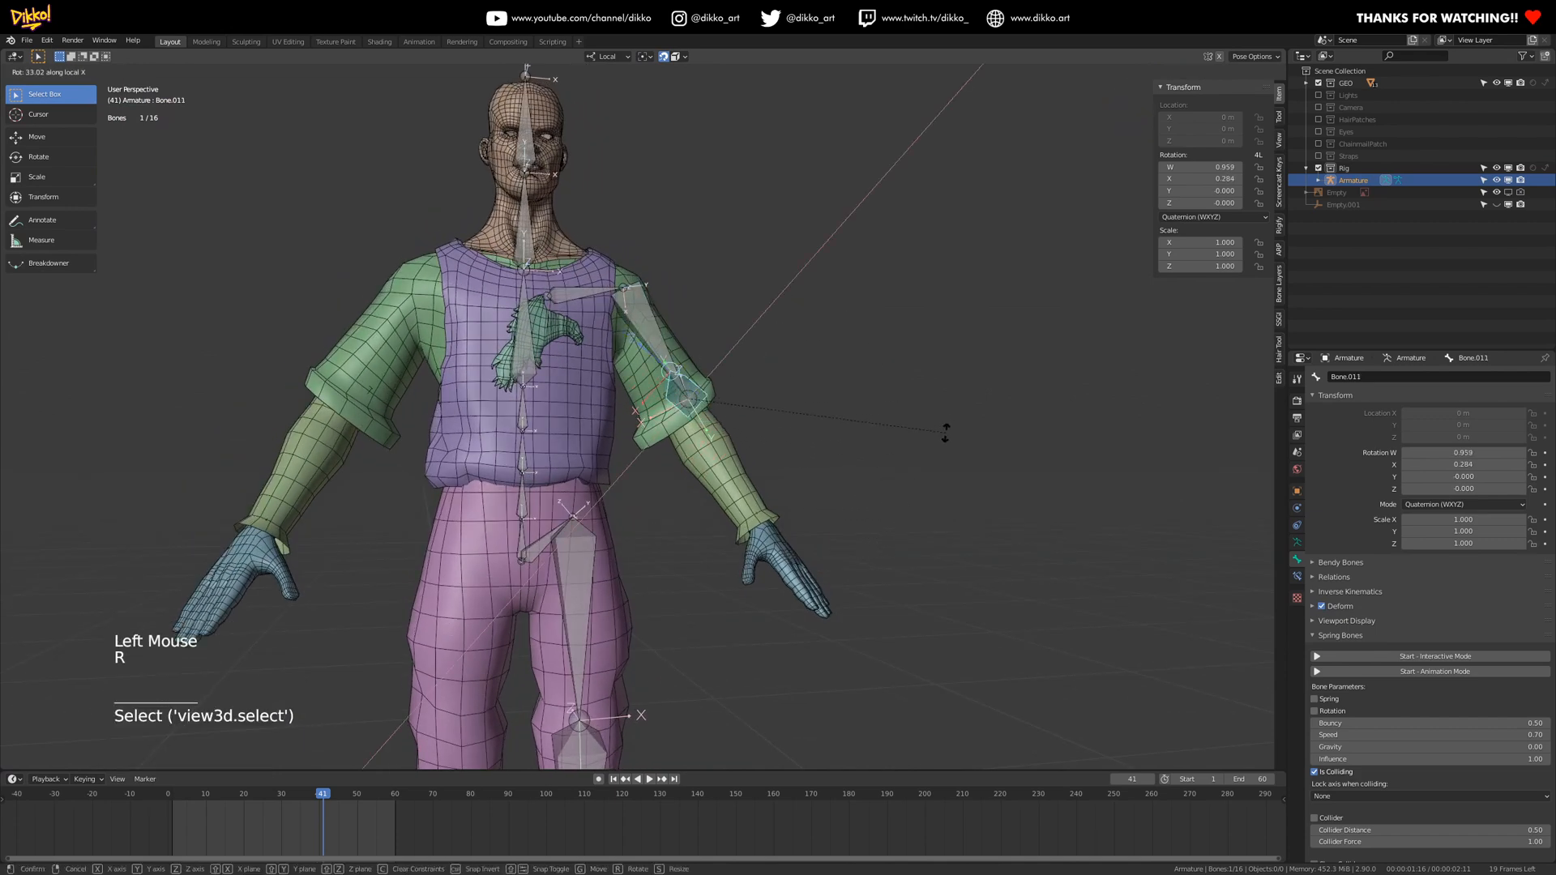
pyautogui.click(906, 367)
pyautogui.moveTo(905, 366); pyautogui.dragTo(630, 448, button='middle')
pyautogui.hotkey('ctrl', 'z')
pyautogui.hotkey('ctrl', 'z')
pyautogui.hotkey('ctrl', 'z')
# - Return to Edit Mode and adjust the left upper arm bone's roll to 181°
pyautogui.scroll(2, 631, 449)
pyautogui.scroll(3, 721, 372)
pyautogui.moveTo(721, 373); pyautogui.dragTo(767, 208, button='middle')
pyautogui.scroll(-1, 671, 391)
pyautogui.press('Tab')
pyautogui.scroll(1, 671, 391)
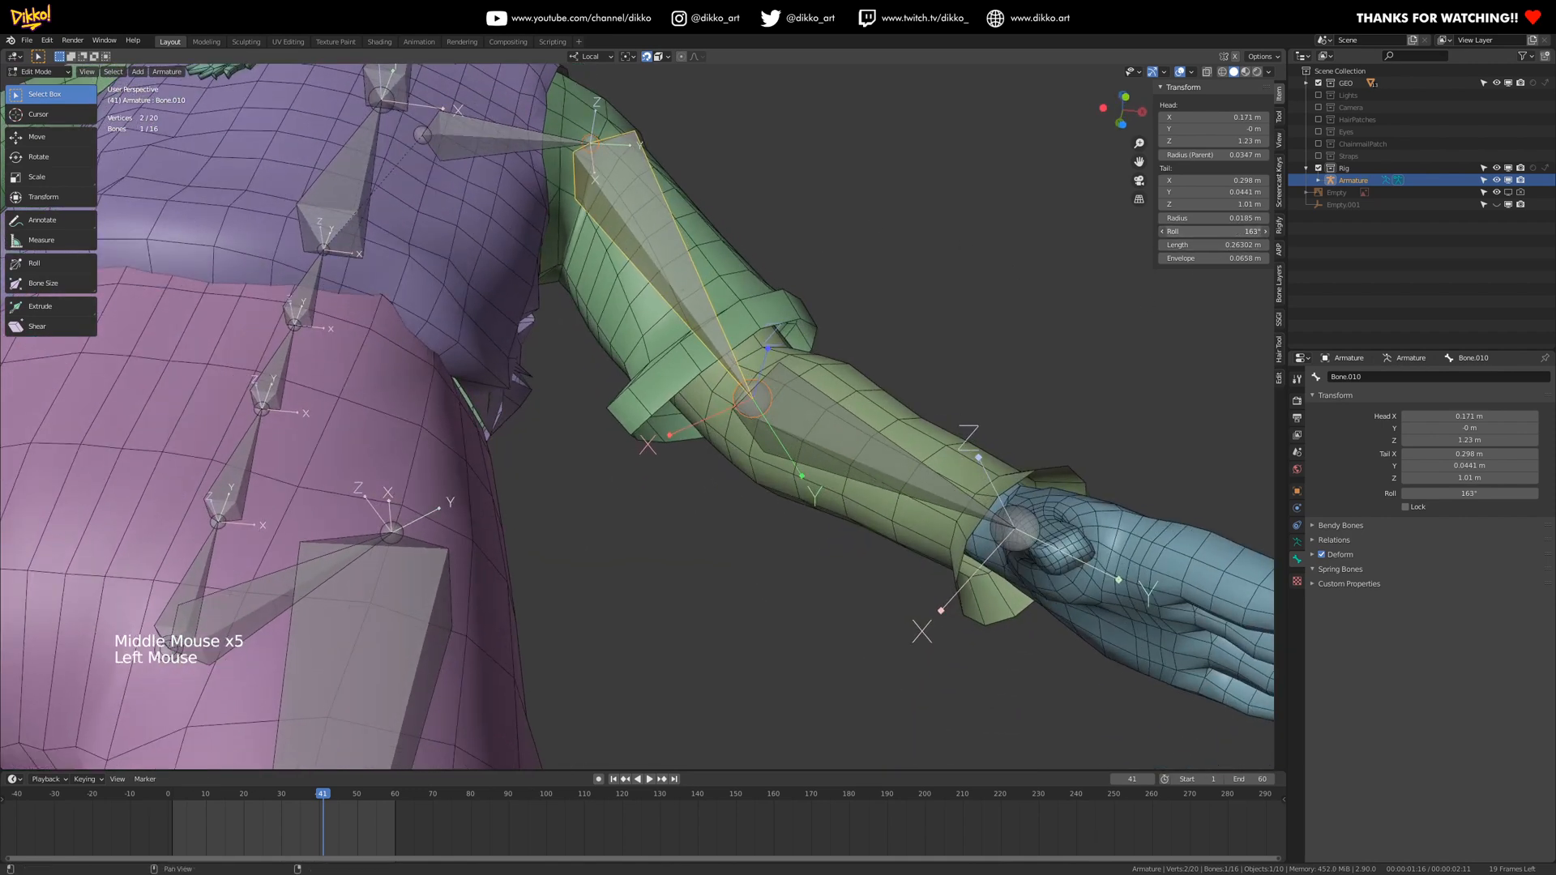
pyautogui.moveTo(1213, 231); pyautogui.dragTo(1231, 231)
pyautogui.moveTo(1095, 282); pyautogui.dragTo(844, 483, button='middle')
pyautogui.scroll(-2, 811, 487)
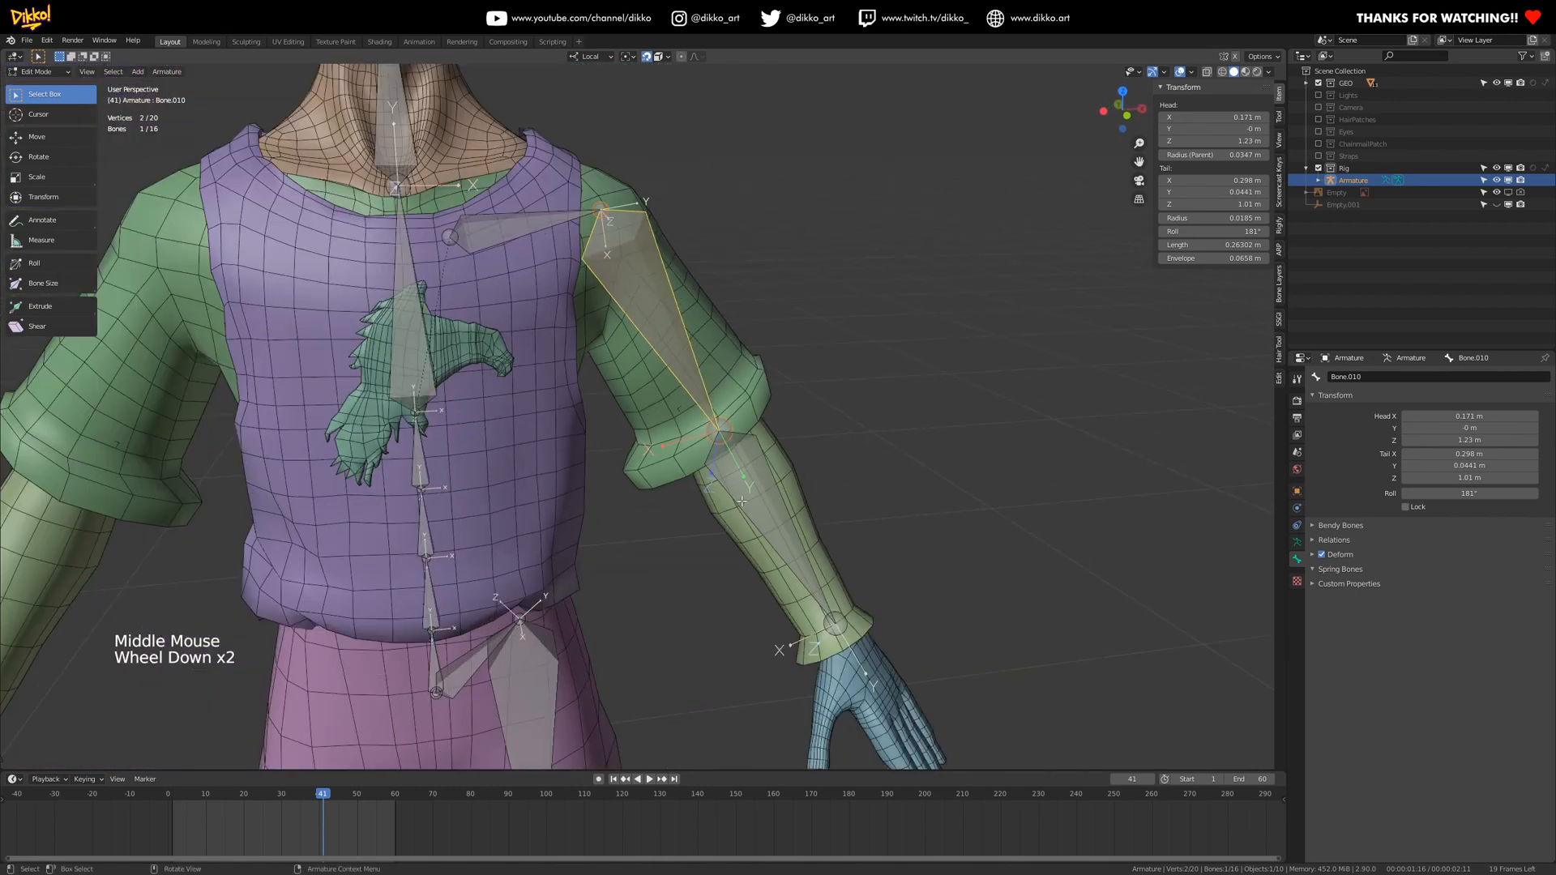
# - Switch to Pose Mode, test-rotate the left forearm and upper arm bones together about local X, and undo the rotation
pyautogui.press('Tab')
pyautogui.moveTo(727, 445); pyautogui.dragTo(615, 503, button='middle')
pyautogui.click(670, 499)
pyautogui.keyDown('shift'); pyautogui.click(669, 374); pyautogui.keyUp('shift')
pyautogui.press('r')
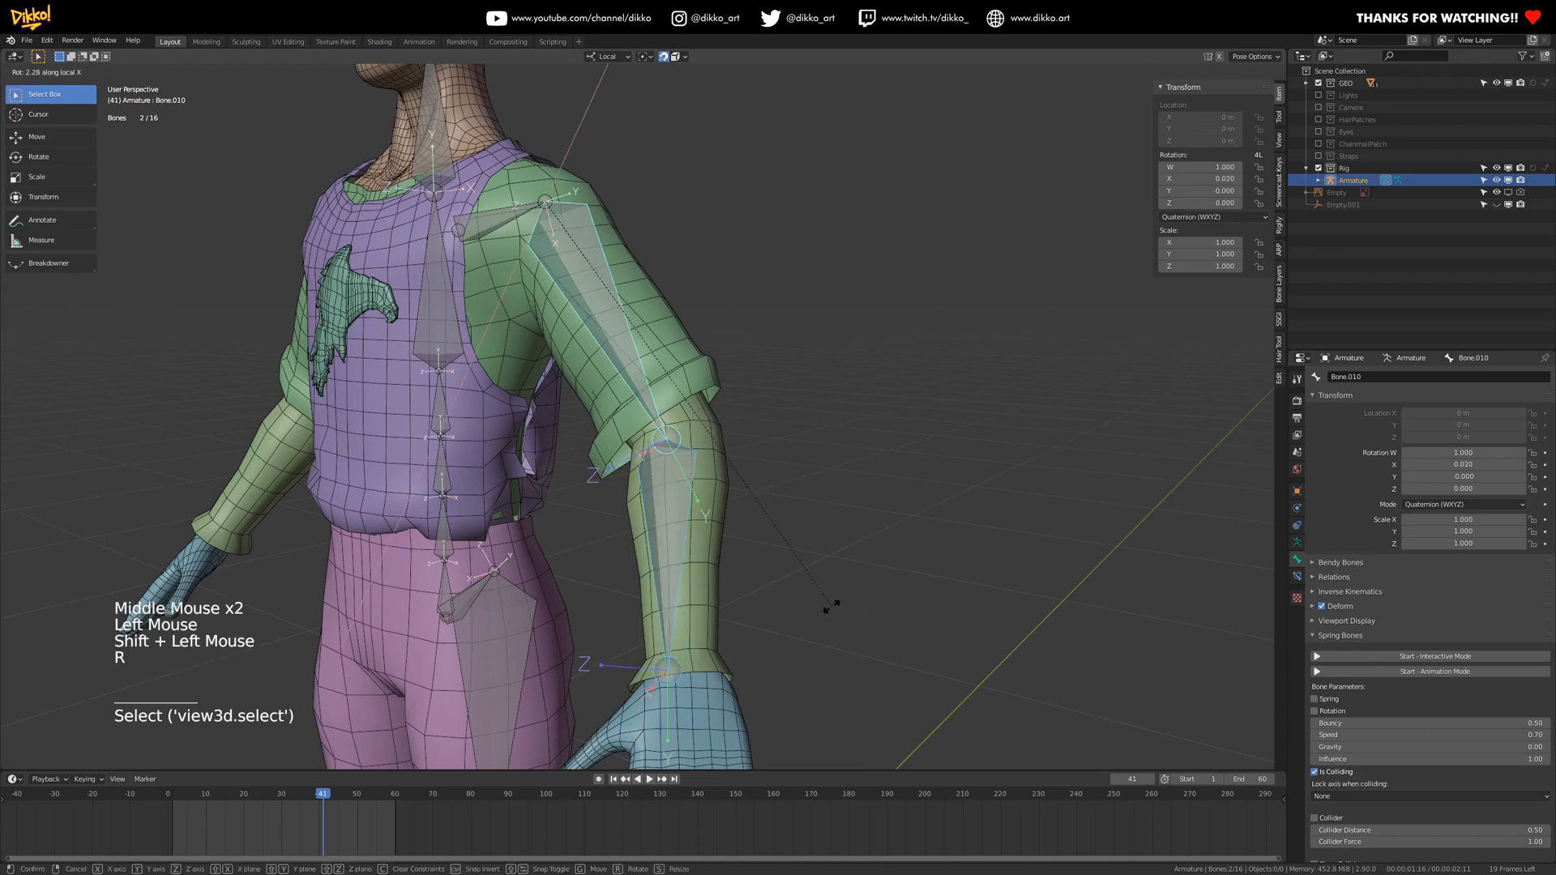
pyautogui.click(724, 409)
pyautogui.hotkey('ctrl', 'z')
# - With the left forearm active, set the pivot to individual origins and test-rotate the forearm and upper arm about local X
pyautogui.doubleClick(676, 485)
pyautogui.keyDown('shift'); pyautogui.click(616, 204); pyautogui.keyUp('shift')
pyautogui.click(612, 57)
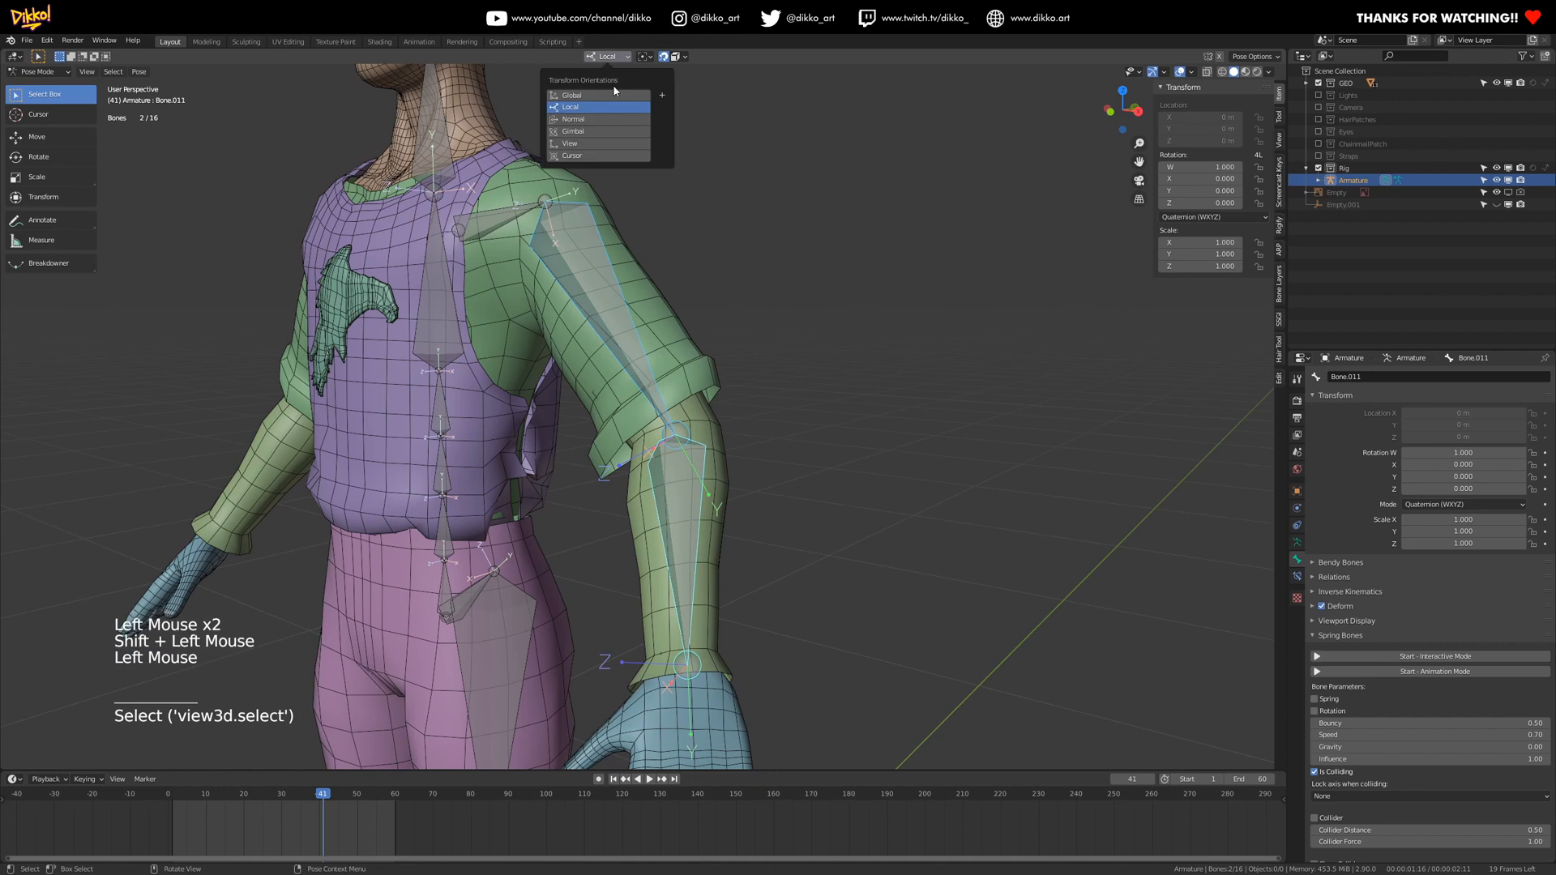
pyautogui.moveTo(648, 57)
pyautogui.click(672, 103)
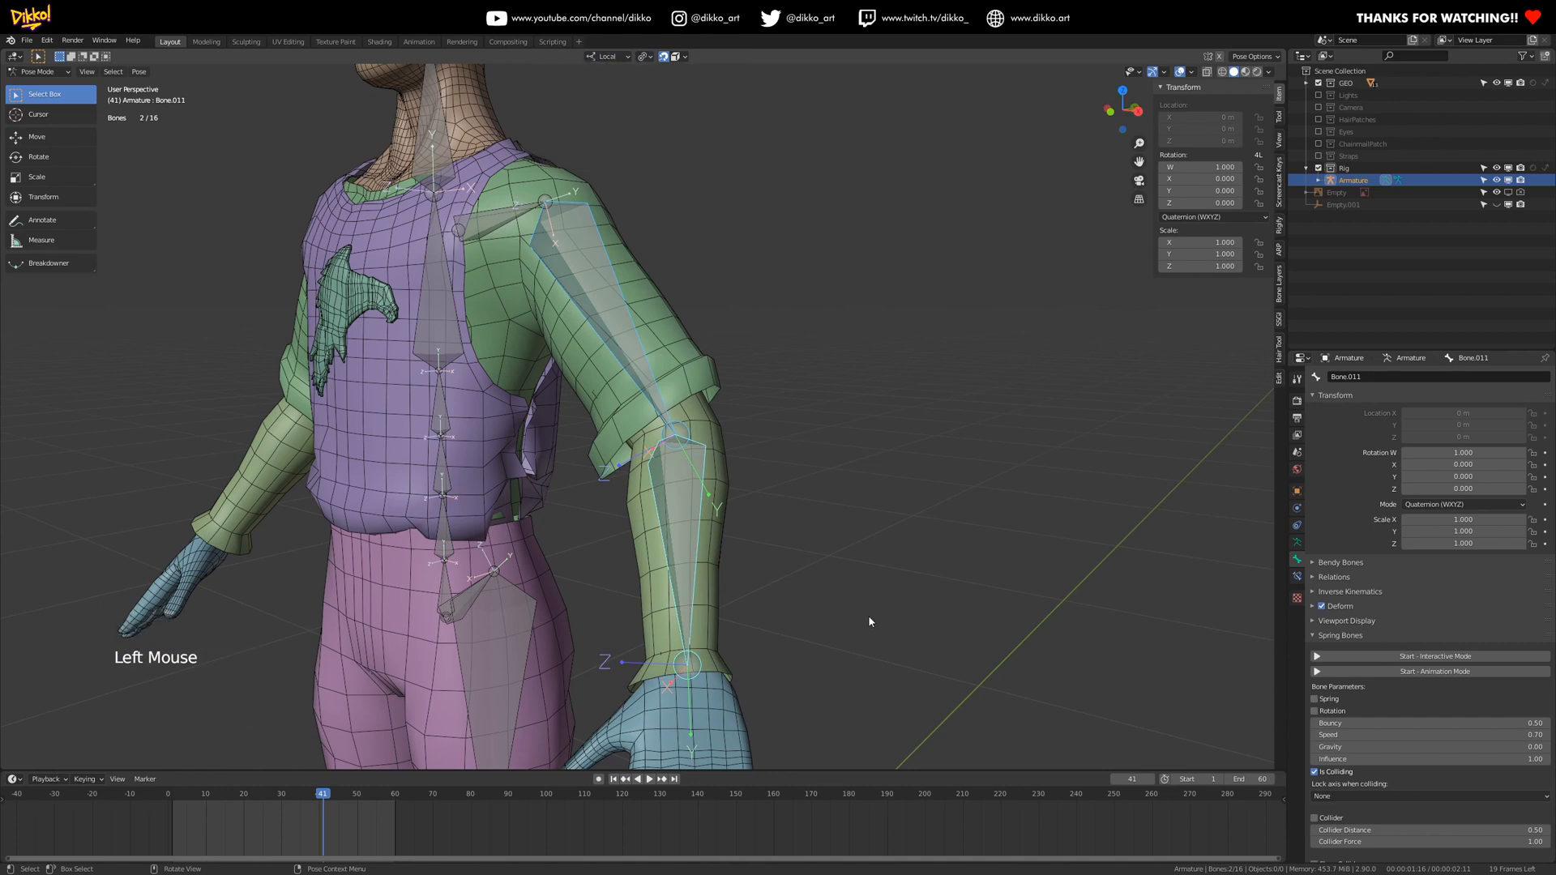
pyautogui.press('r')
pyautogui.press('x')
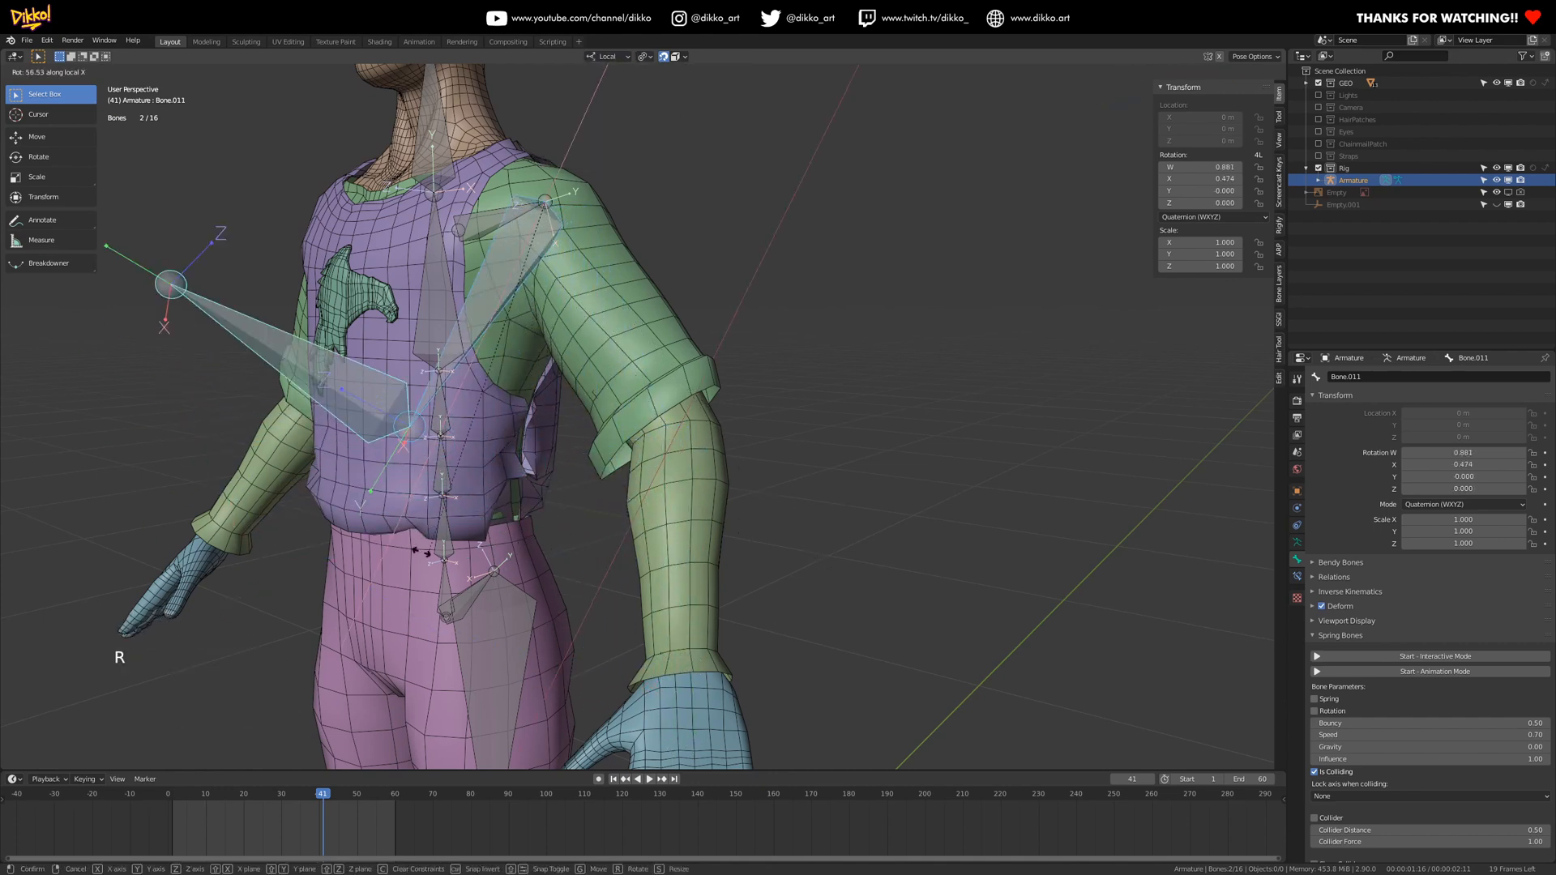
pyautogui.click(601, 518)
pyautogui.scroll(-1, 601, 515)
pyautogui.moveTo(596, 519); pyautogui.dragTo(743, 492, button='middle')
# - Return to Edit Mode and subdivide the left forearm bone with one cut
pyautogui.press('Tab')
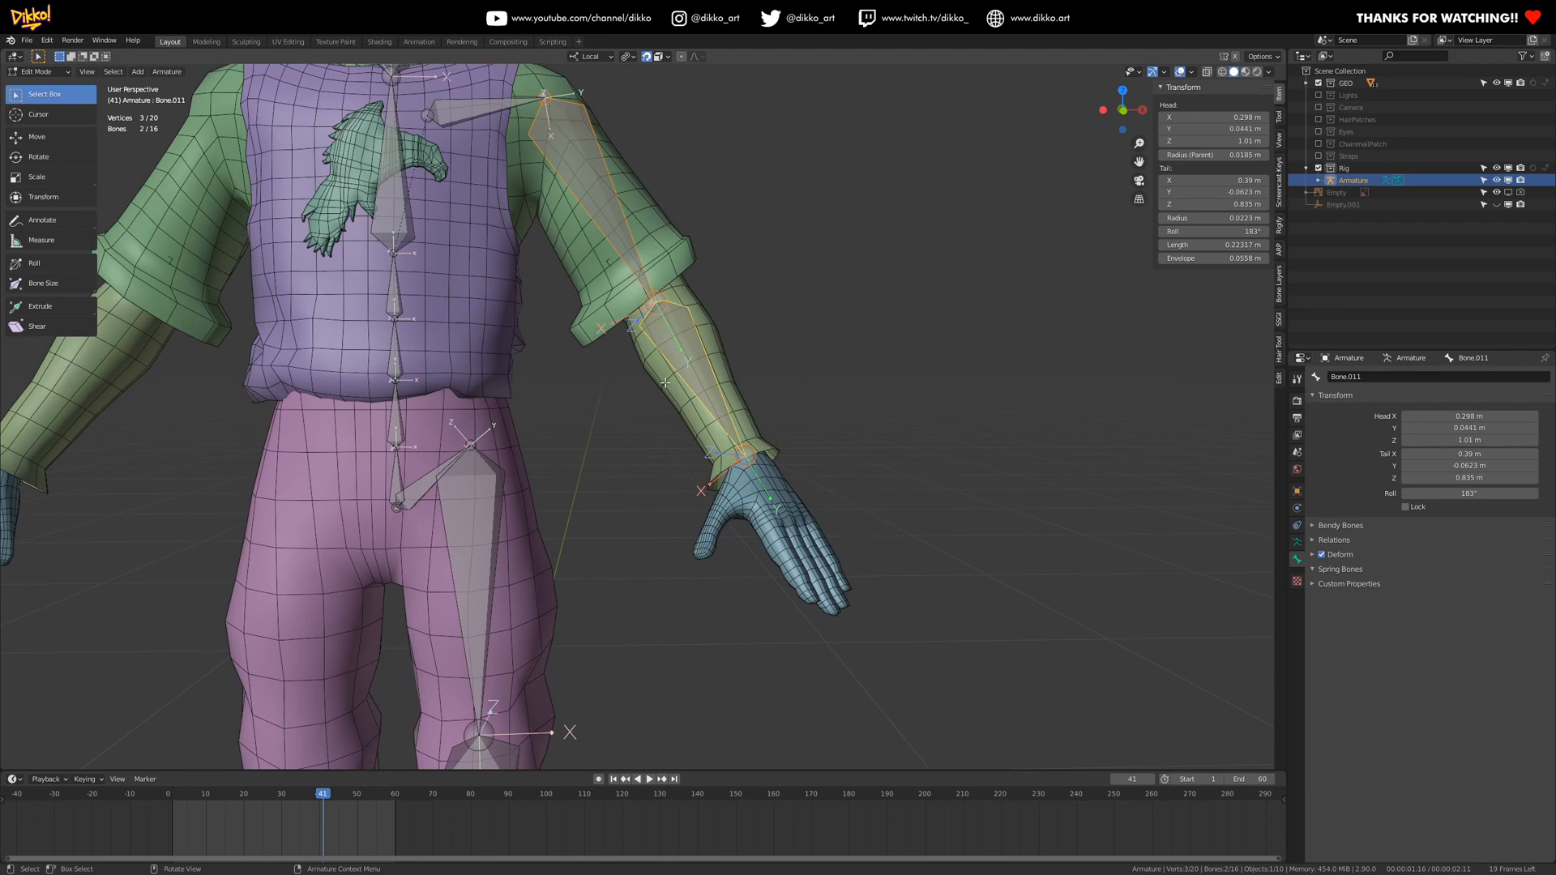
pyautogui.moveTo(707, 362); pyautogui.dragTo(661, 328, button='middle')
pyautogui.scroll(4, 778, 454)
pyautogui.scroll(-1, 794, 487)
pyautogui.scroll(1, 794, 454)
pyautogui.click(700, 372)
pyautogui.click(701, 235)
pyautogui.scroll(-3, 701, 229)
pyautogui.scroll(1, 660, 328)
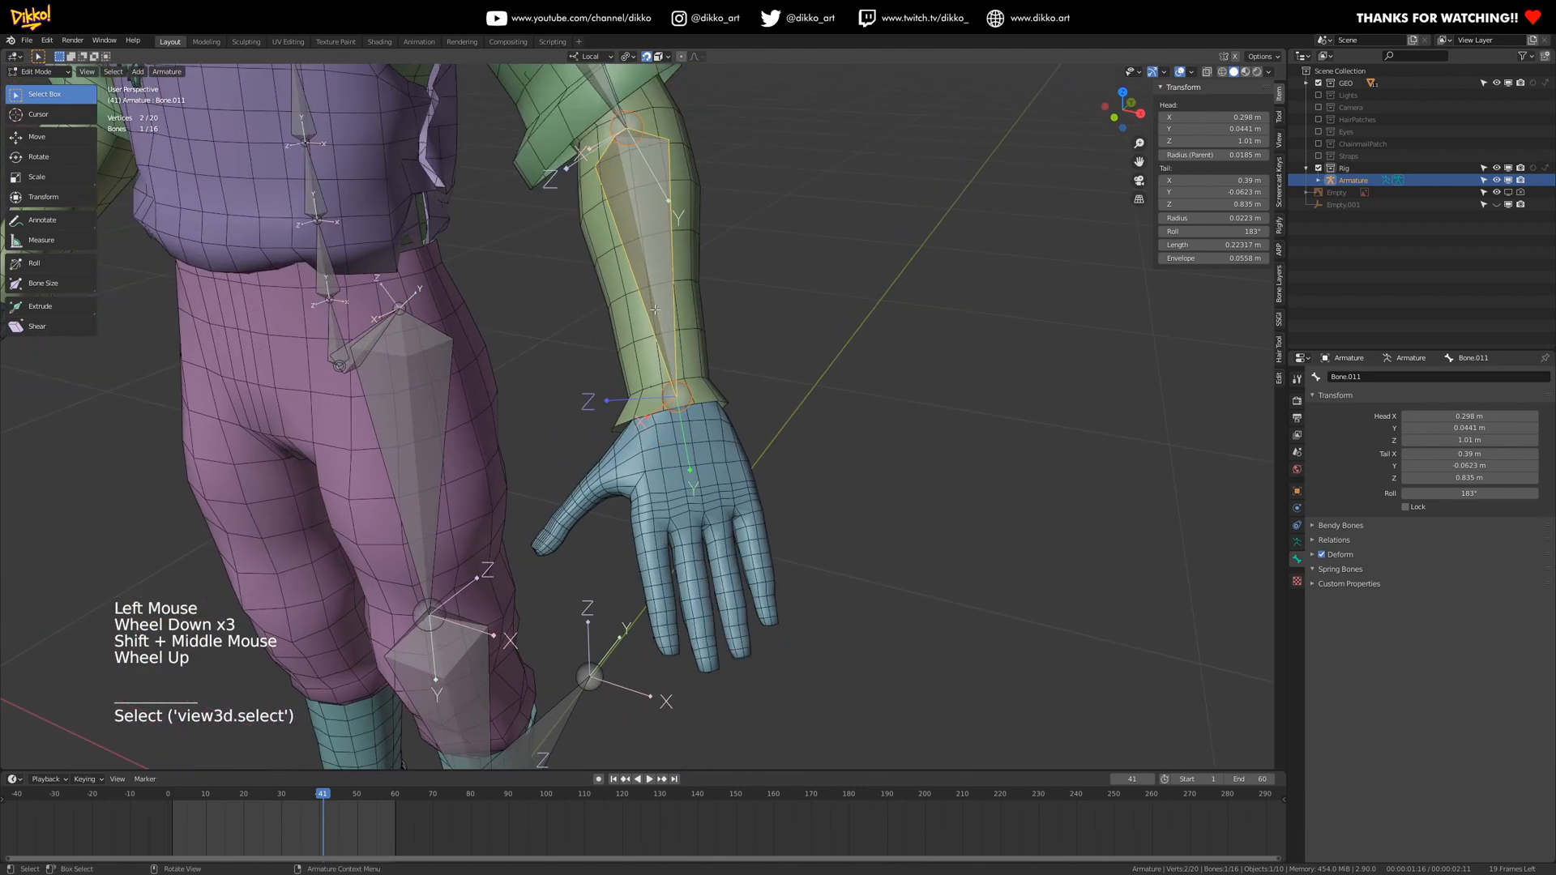
pyautogui.rightClick(655, 310)
pyautogui.click(639, 312)
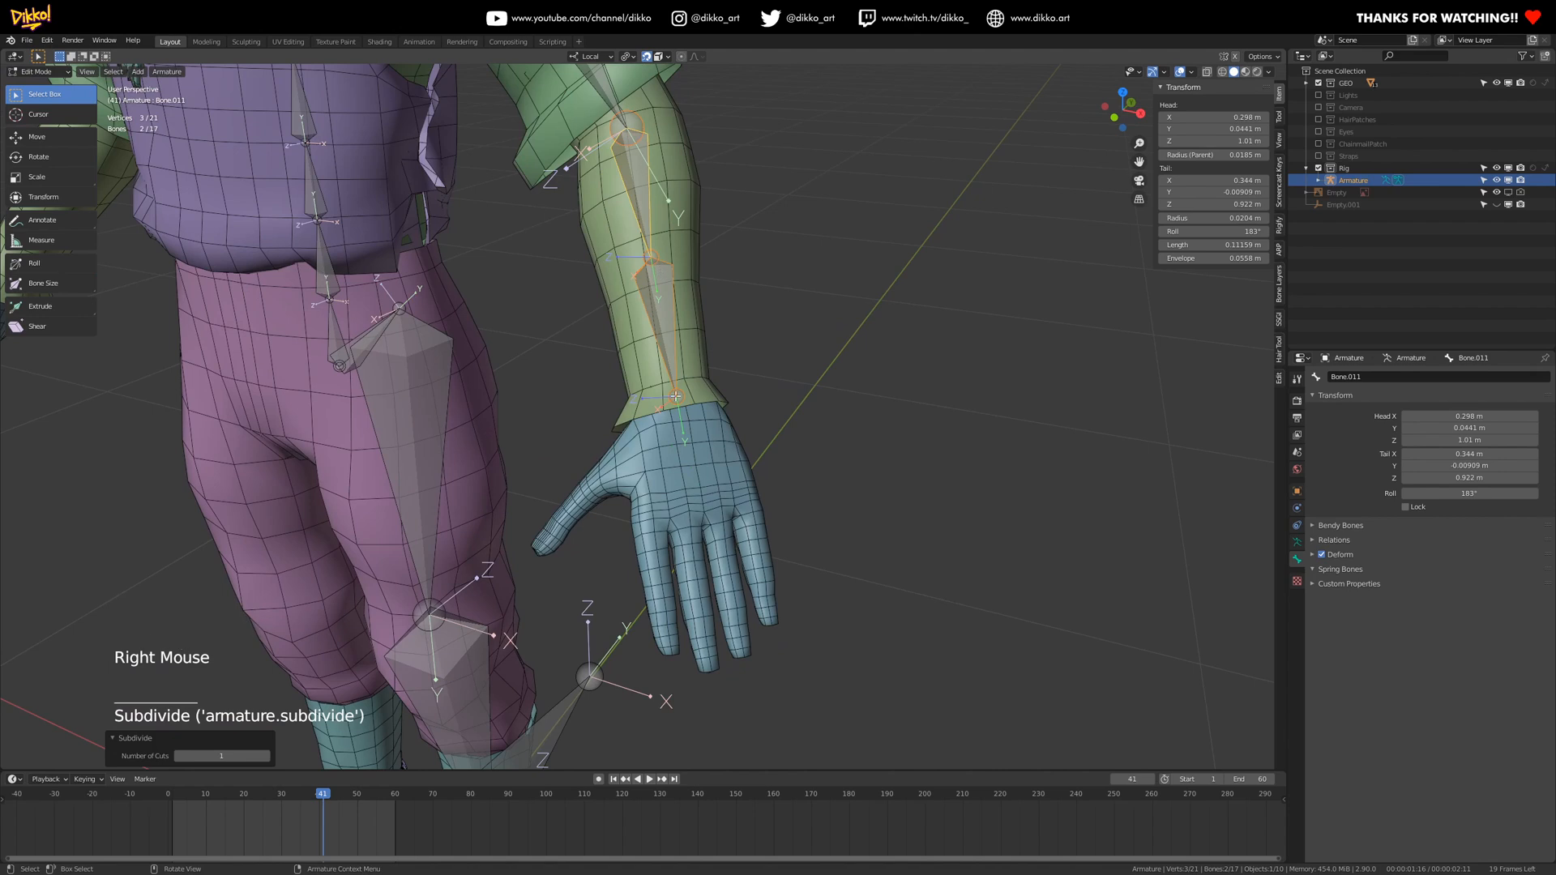
# - Using Normal orientation, move the lower forearm segment along its own axis so that its head sits at the wrist
pyautogui.click(674, 365)
pyautogui.click(593, 57)
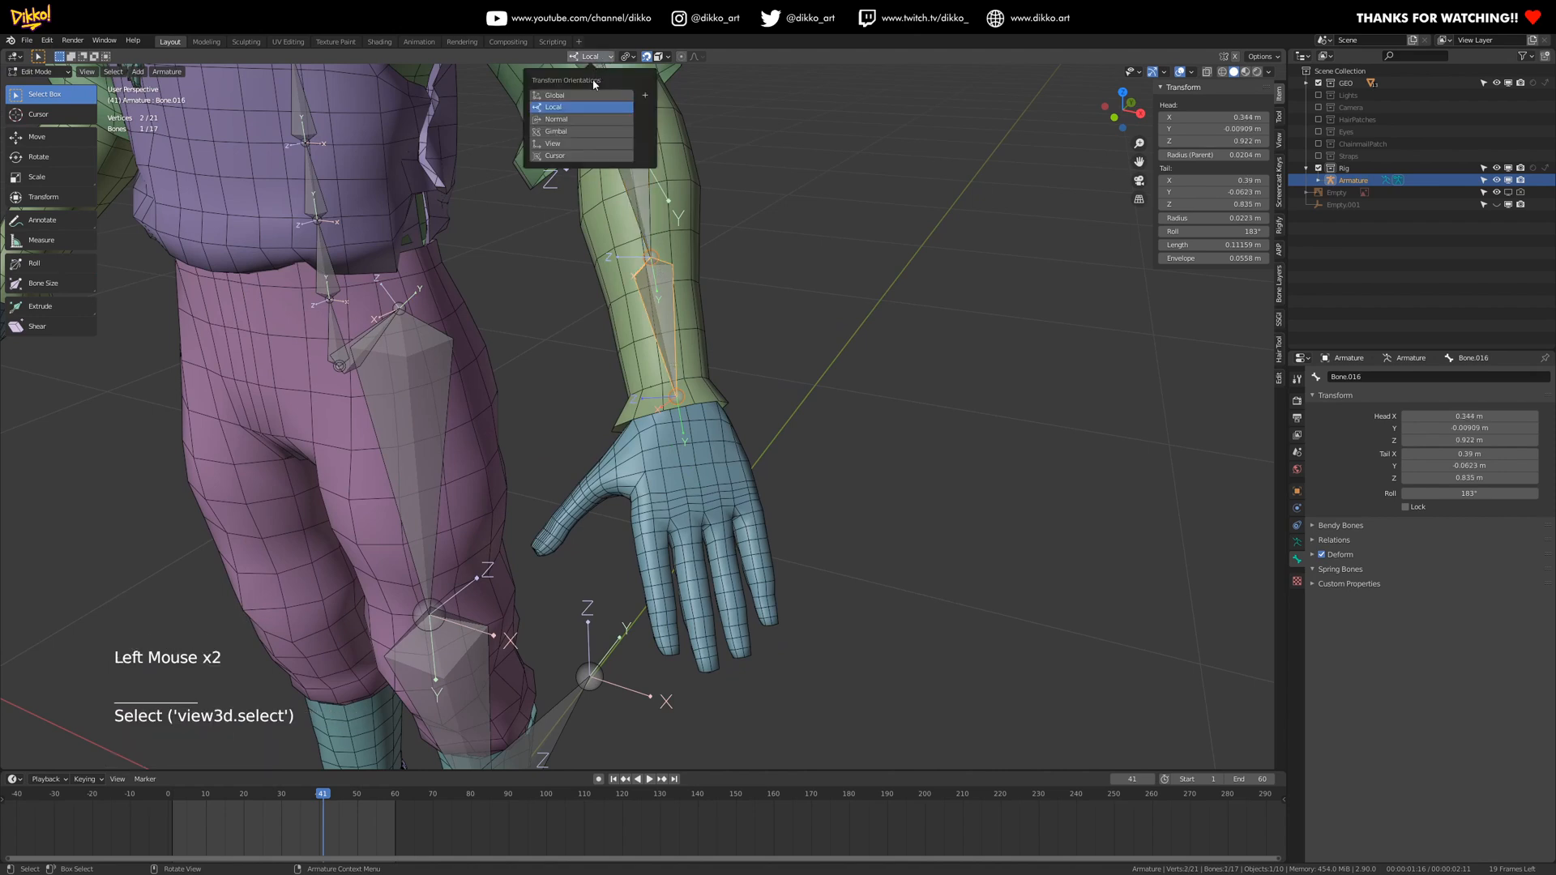
pyautogui.click(556, 118)
pyautogui.click(37, 136)
pyautogui.moveTo(665, 400); pyautogui.dragTo(661, 359, button='middle')
pyautogui.moveTo(660, 359); pyautogui.dragTo(653, 392)
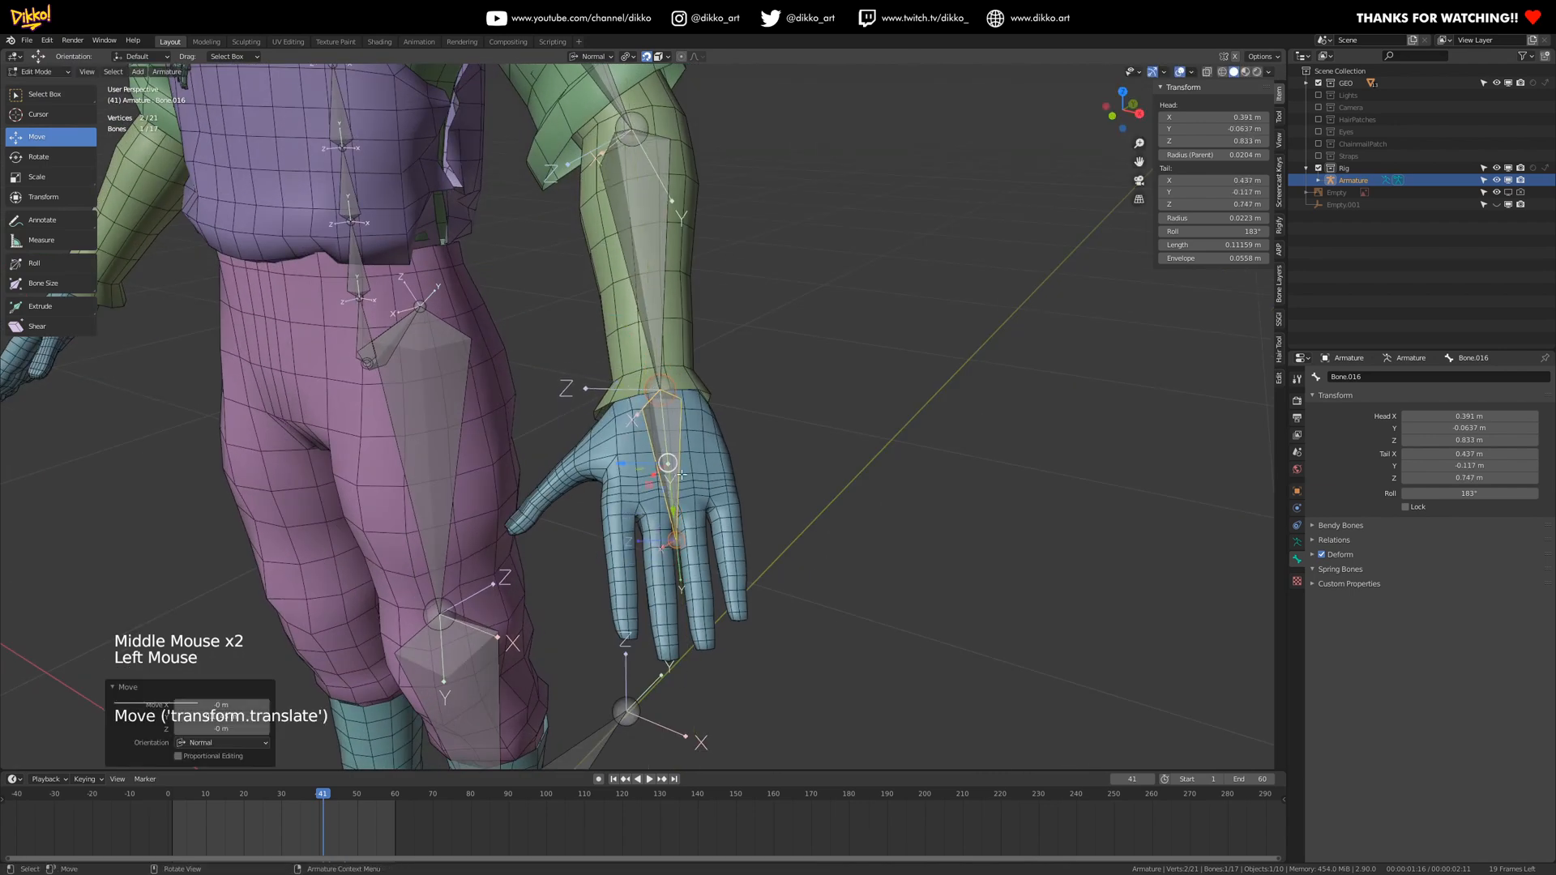
# - Shorten the left hand bone to about 0.043 m by moving its tail along the bone's axis toward the wrist
pyautogui.click(682, 436)
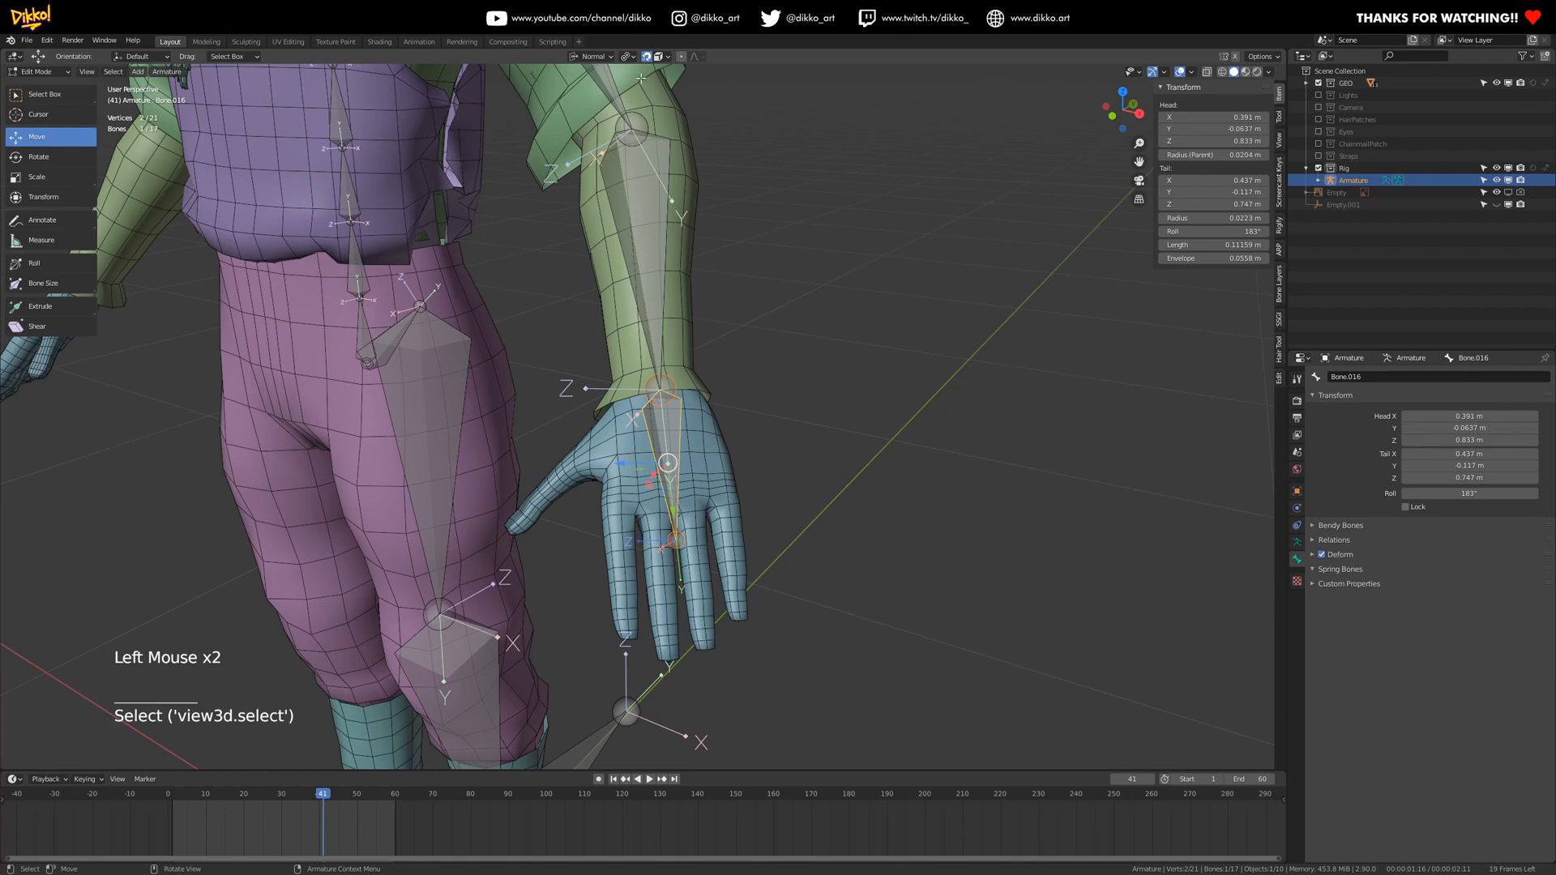
pyautogui.moveTo(676, 540); pyautogui.dragTo(671, 507)
pyautogui.moveTo(670, 506); pyautogui.dragTo(688, 572, button='middle')
pyautogui.scroll(2, 713, 389)
pyautogui.scroll(2, 725, 421)
pyautogui.moveTo(689, 577); pyautogui.dragTo(690, 590)
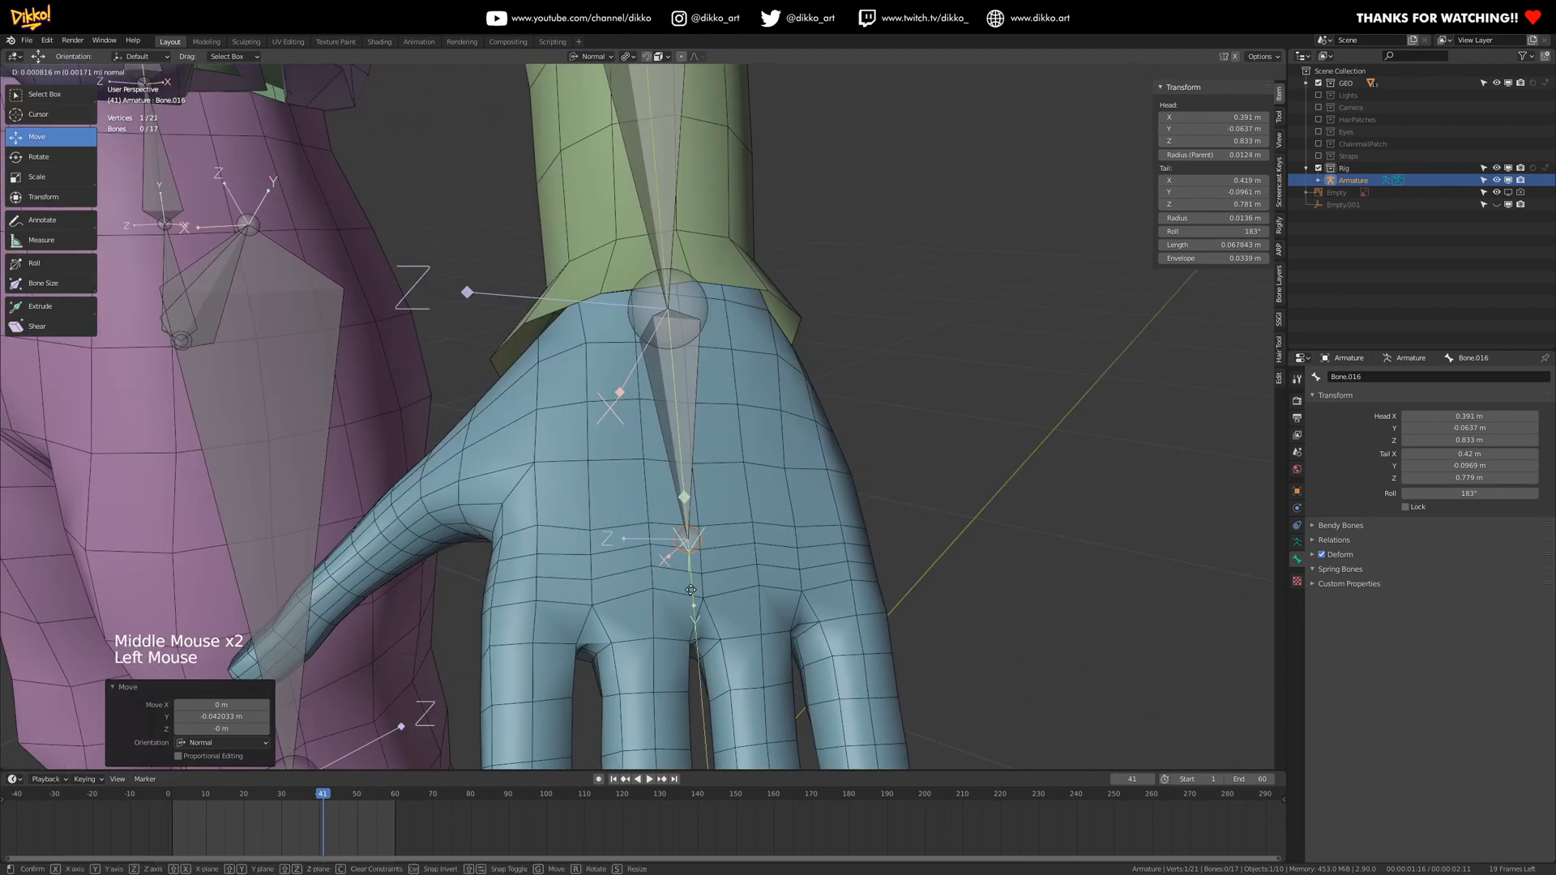
pyautogui.moveTo(685, 487); pyautogui.dragTo(684, 487)
pyautogui.scroll(-2, 684, 487)
pyautogui.moveTo(684, 487); pyautogui.dragTo(683, 507, button='middle')
pyautogui.moveTo(682, 508); pyautogui.dragTo(683, 508)
pyautogui.moveTo(683, 508)
pyautogui.mouseDown(button='middle')
pyautogui.moveTo(702, 550)
pyautogui.moveTo(700, 506)
pyautogui.mouseUp(button='middle')
pyautogui.scroll(-1, 701, 550)
pyautogui.scroll(1, 664, 504)
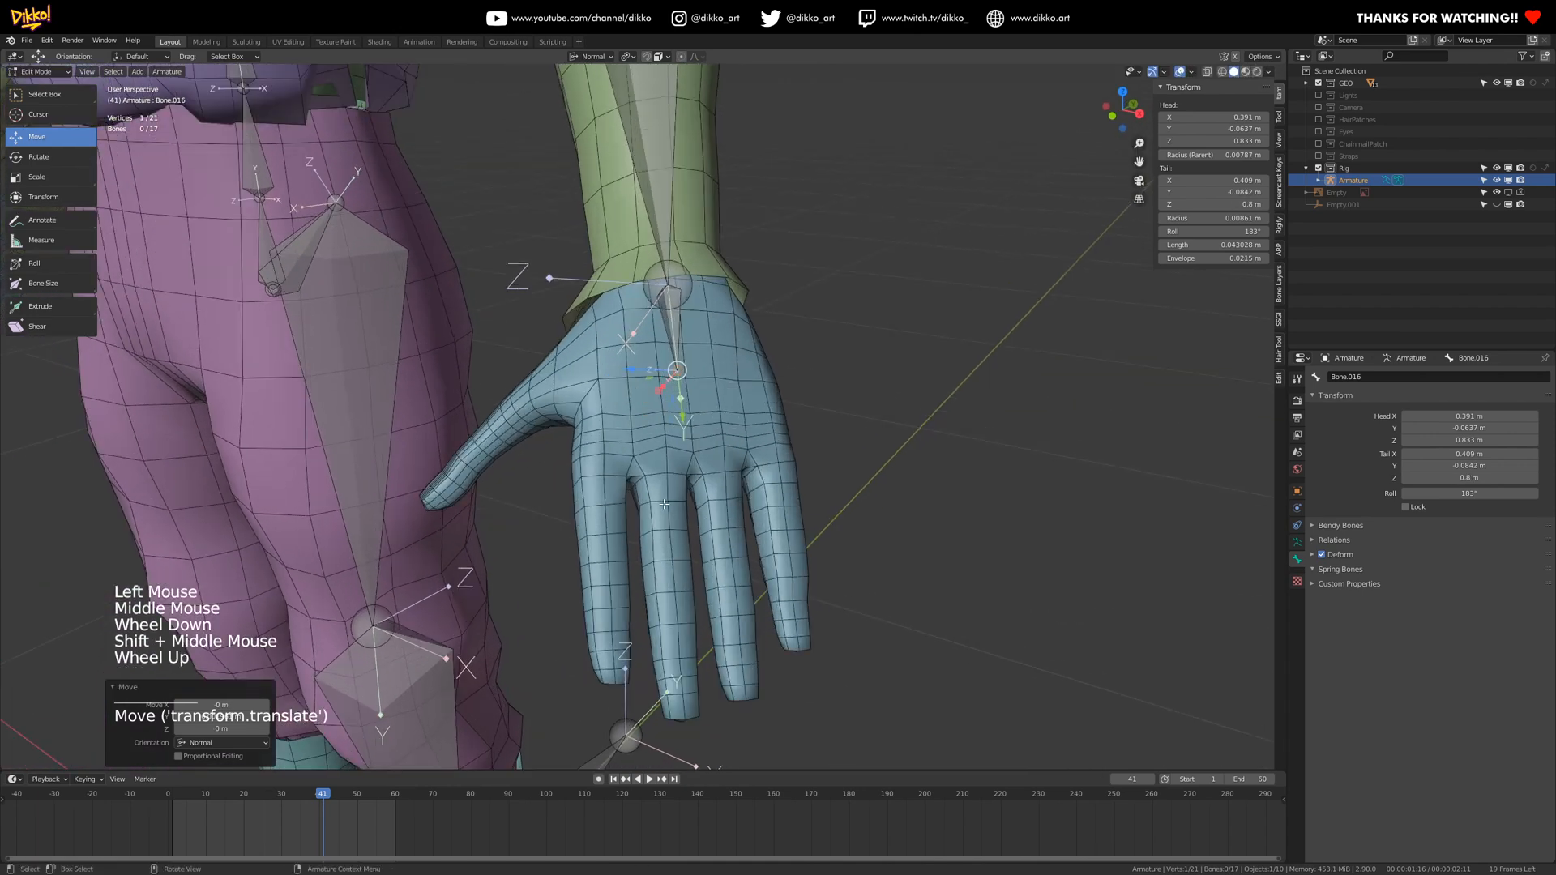
# - Duplicate the left hand bone and position the copy in the palm, with its tail at the index finger's knuckle
pyautogui.click(679, 345)
pyautogui.moveTo(679, 344); pyautogui.dragTo(790, 397, button='middle')
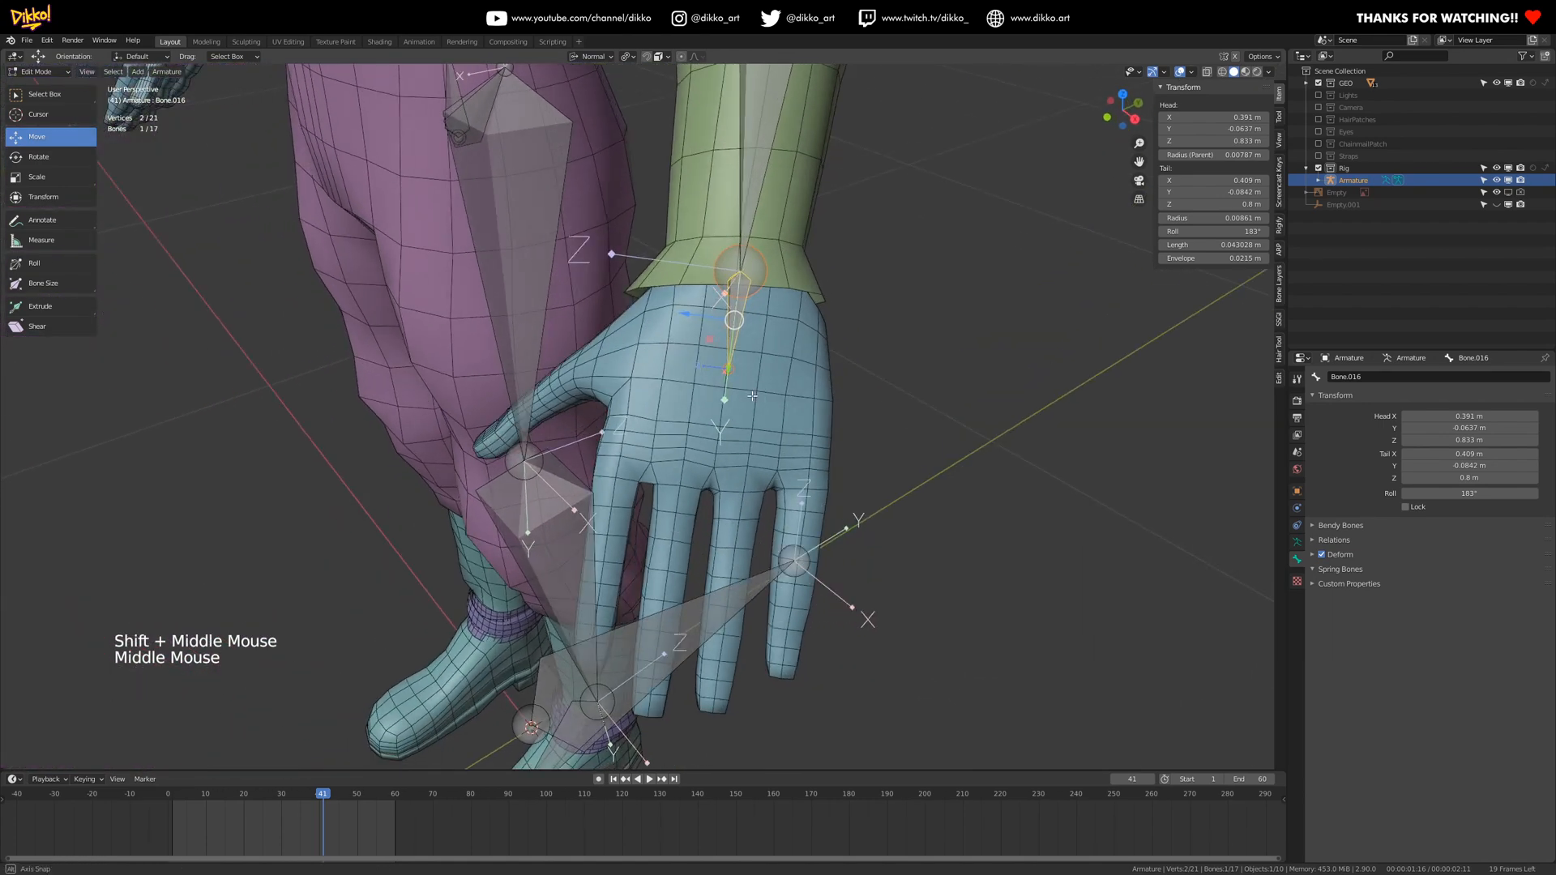
pyautogui.scroll(2, 792, 395)
pyautogui.moveTo(796, 343); pyautogui.dragTo(766, 341, button='middle')
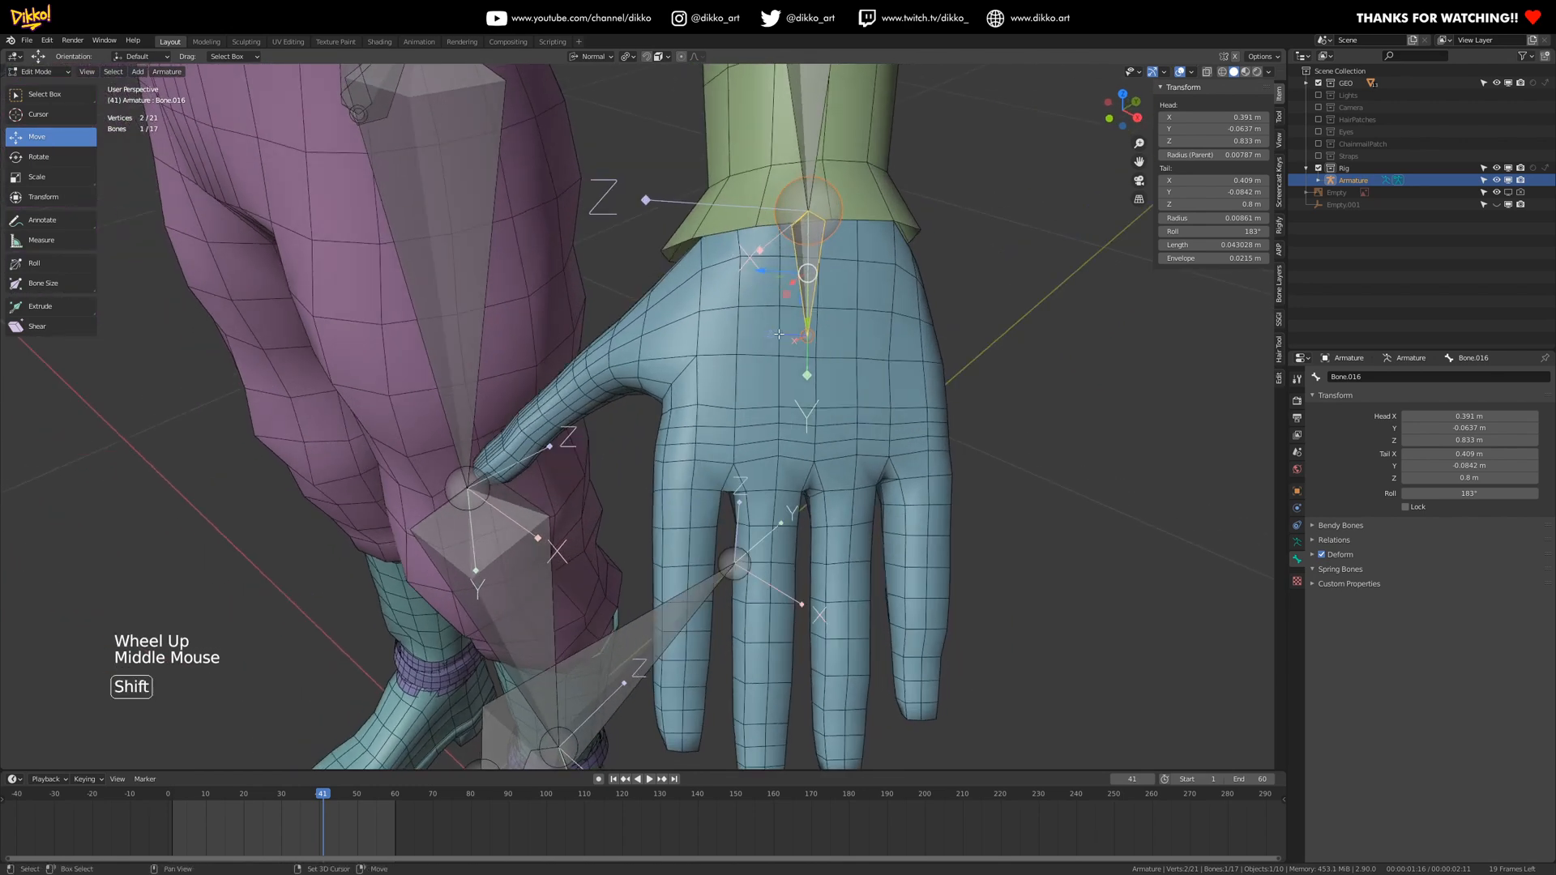
pyautogui.hotkey('shift', 'd')
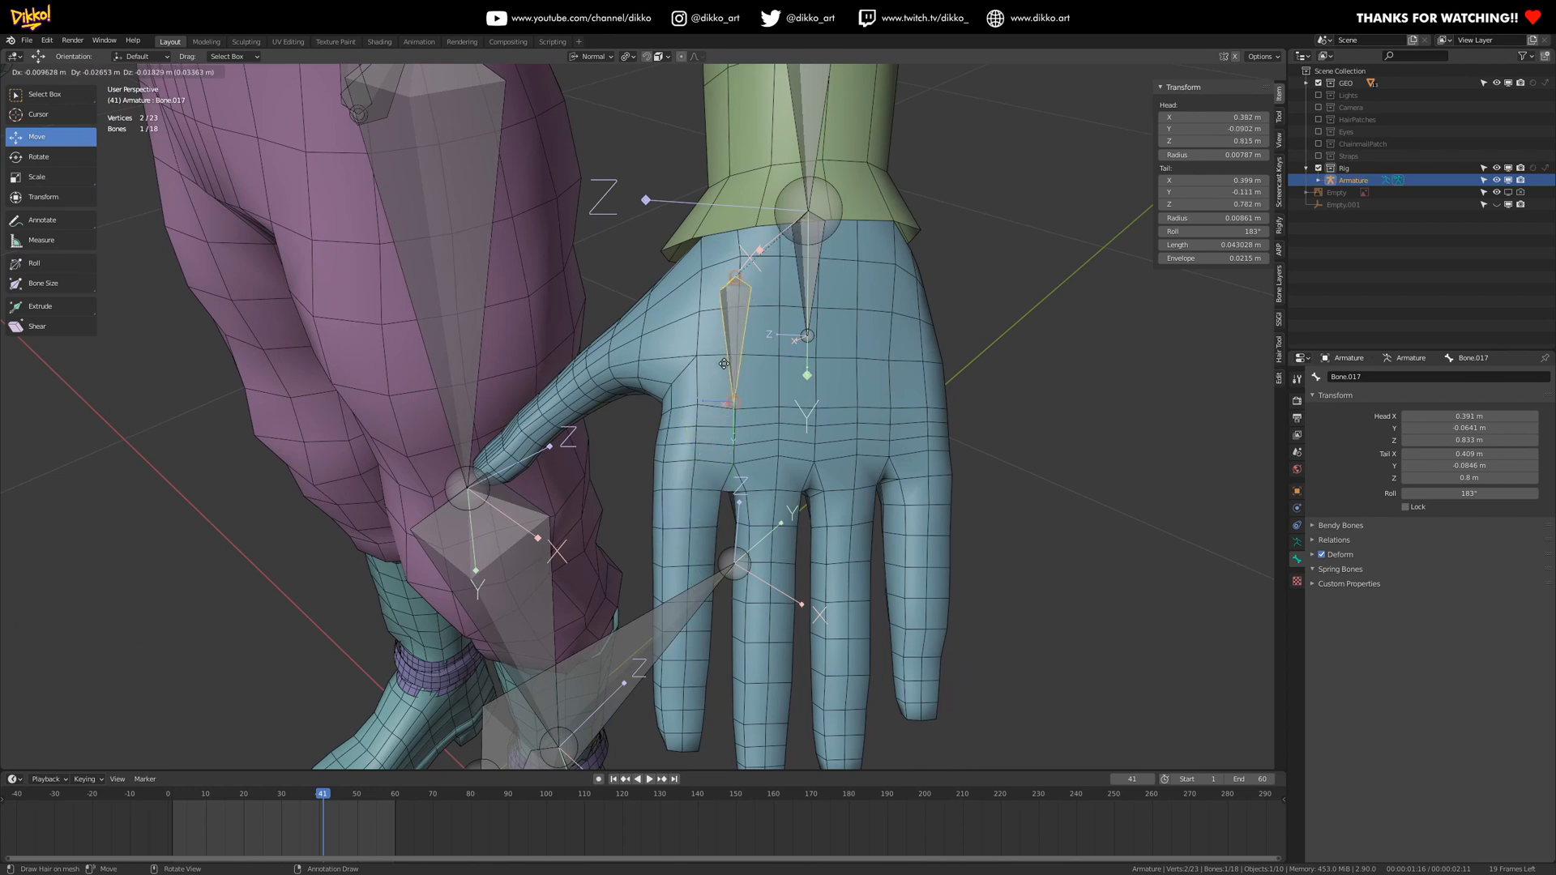
pyautogui.click(778, 341)
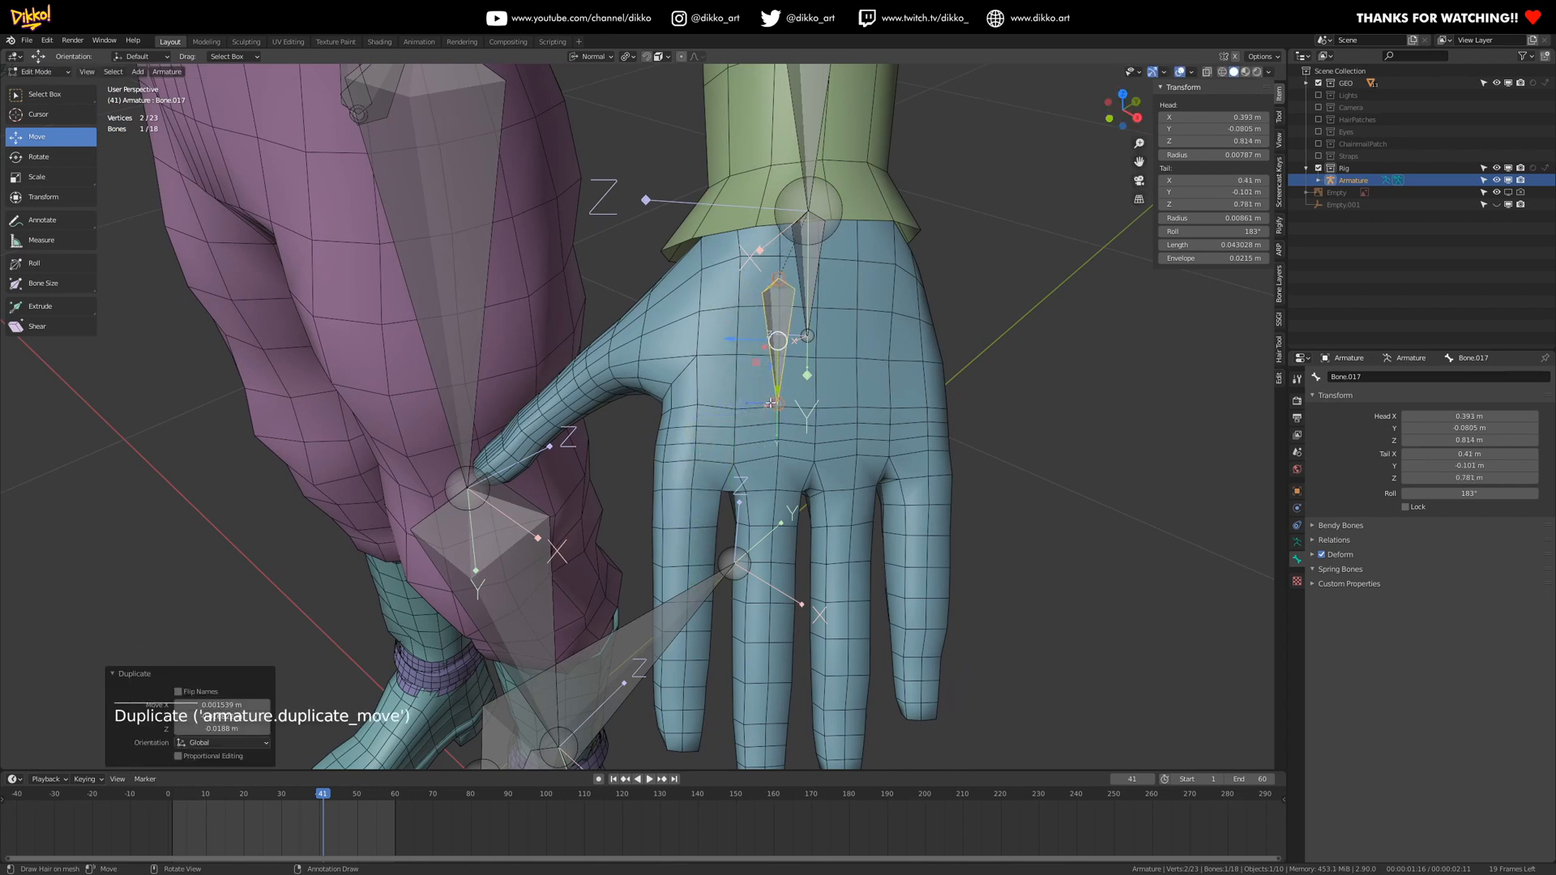
pyautogui.press('g')
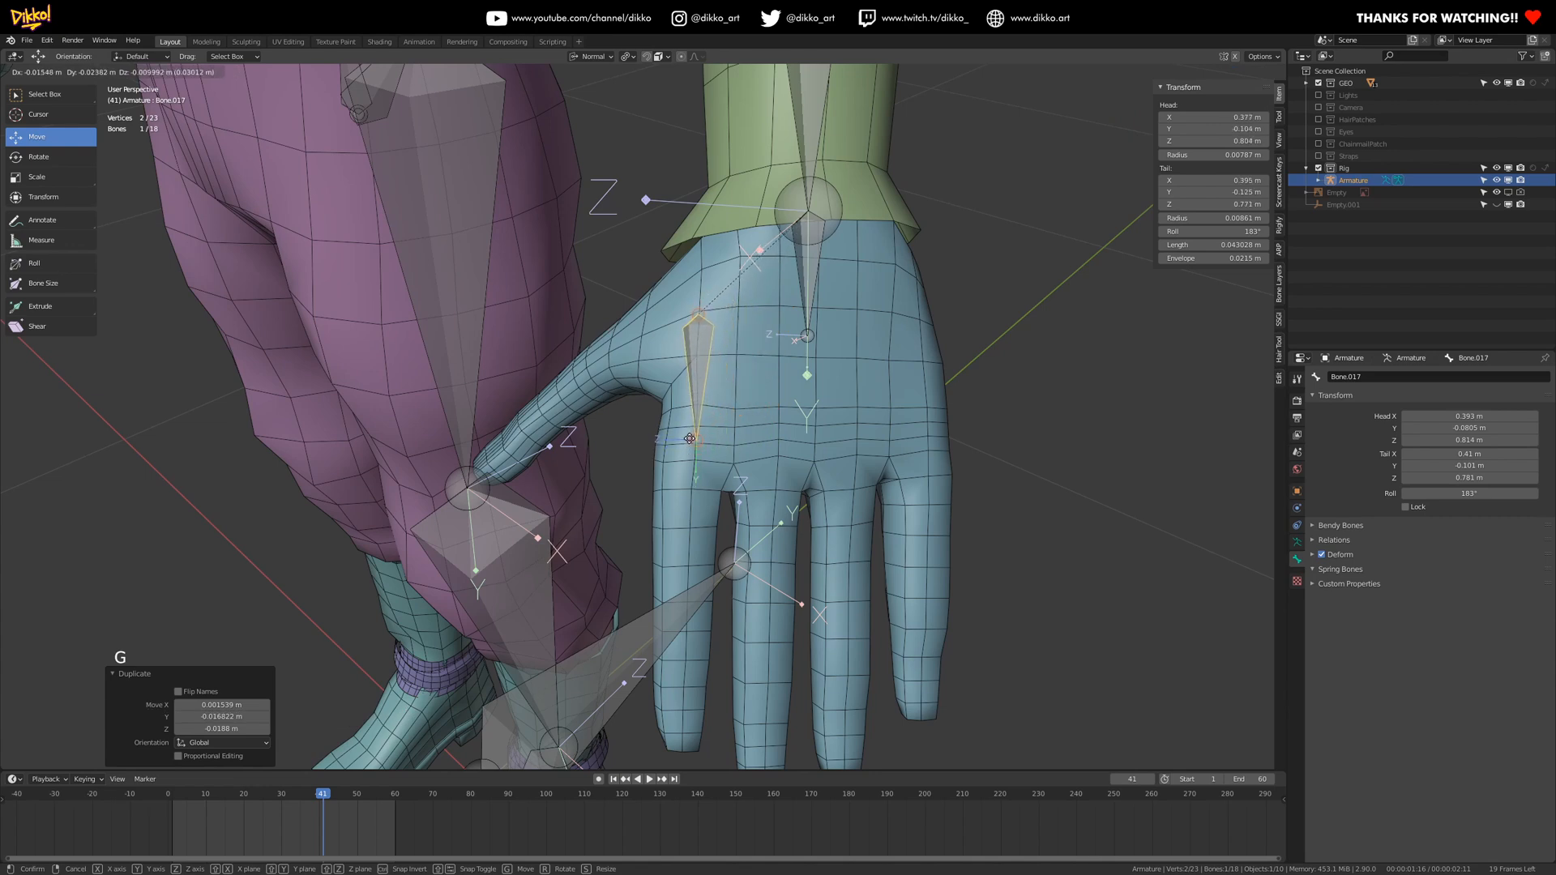
pyautogui.click(699, 437)
pyautogui.press('g')
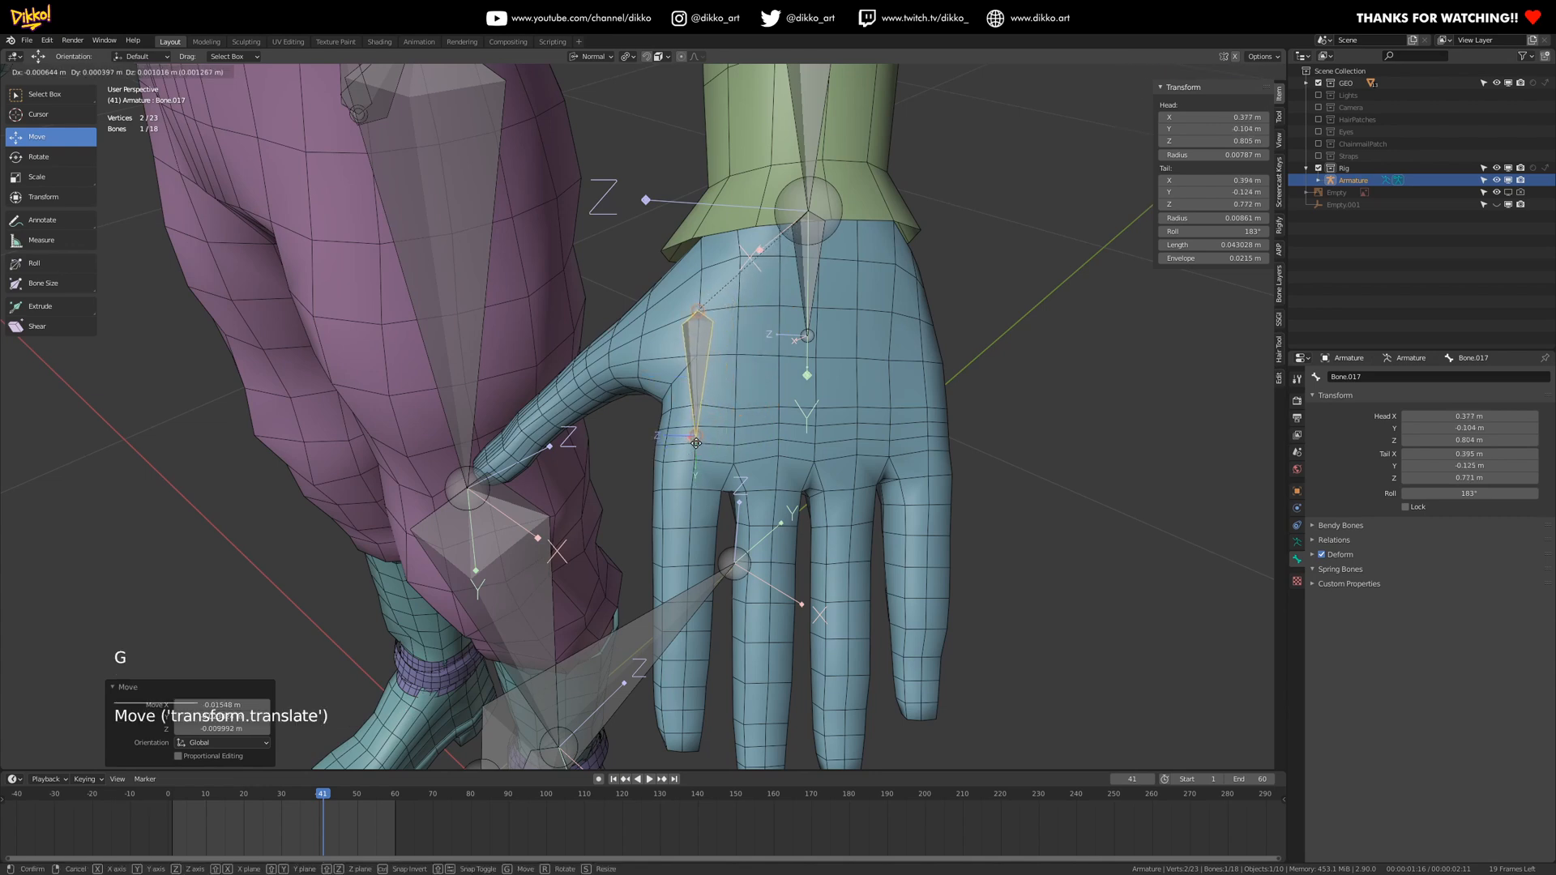
pyautogui.click(696, 443)
# - Move the head of the index finger's palm bone closer to the wrist so the bone slants toward the knuckle
pyautogui.click(700, 311)
pyautogui.press('g')
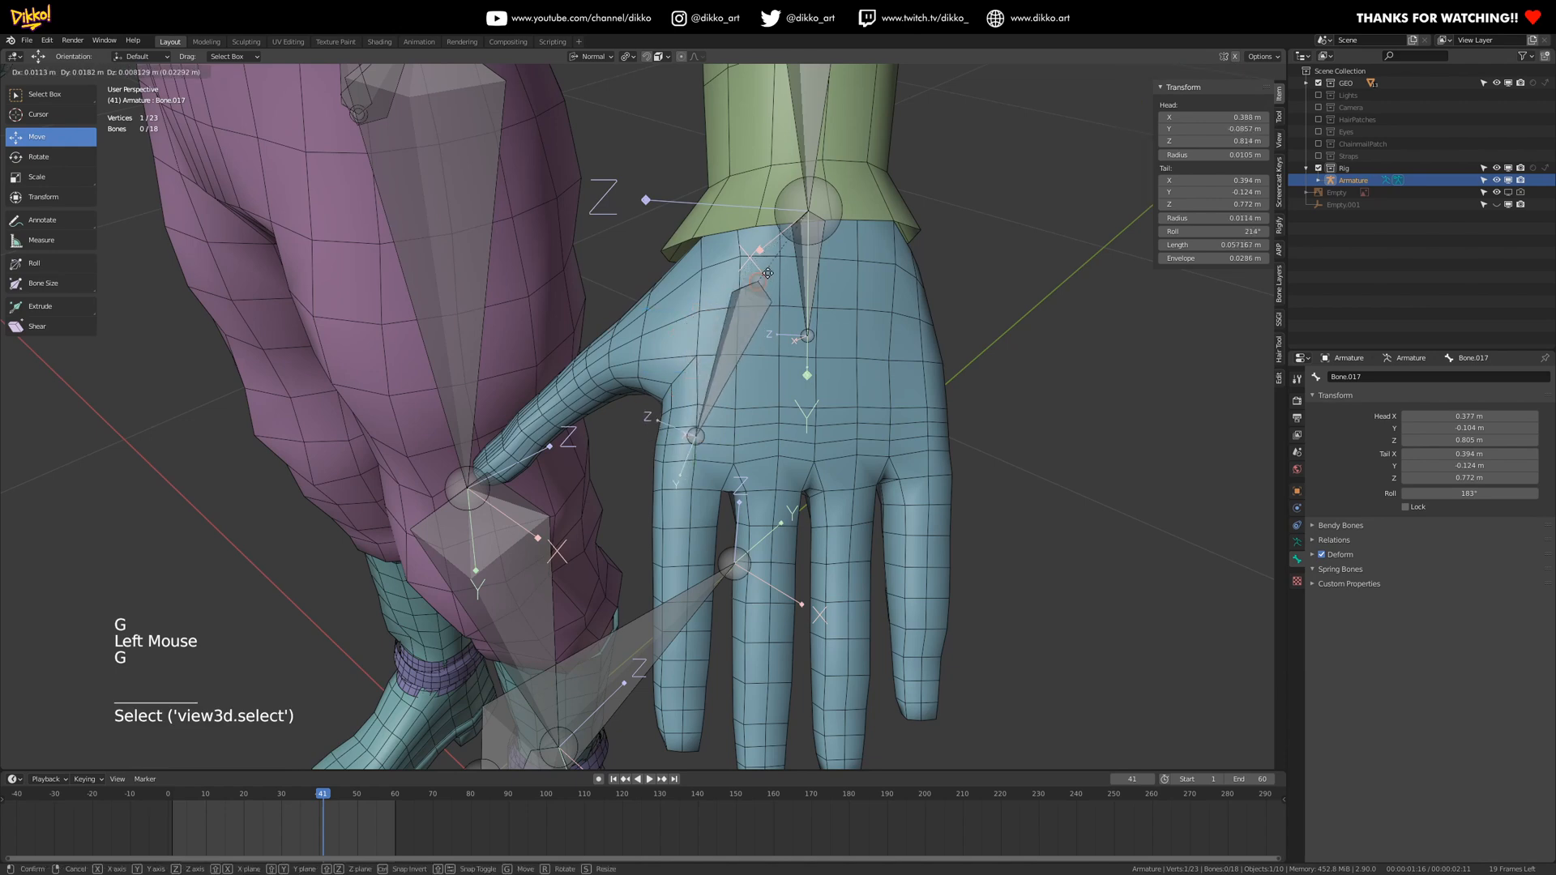
pyautogui.click(754, 284)
# - Enable snapping and reposition the head and tail of the index finger's palm bone inside the hand mesh
pyautogui.moveTo(754, 283); pyautogui.dragTo(638, 61, button='middle')
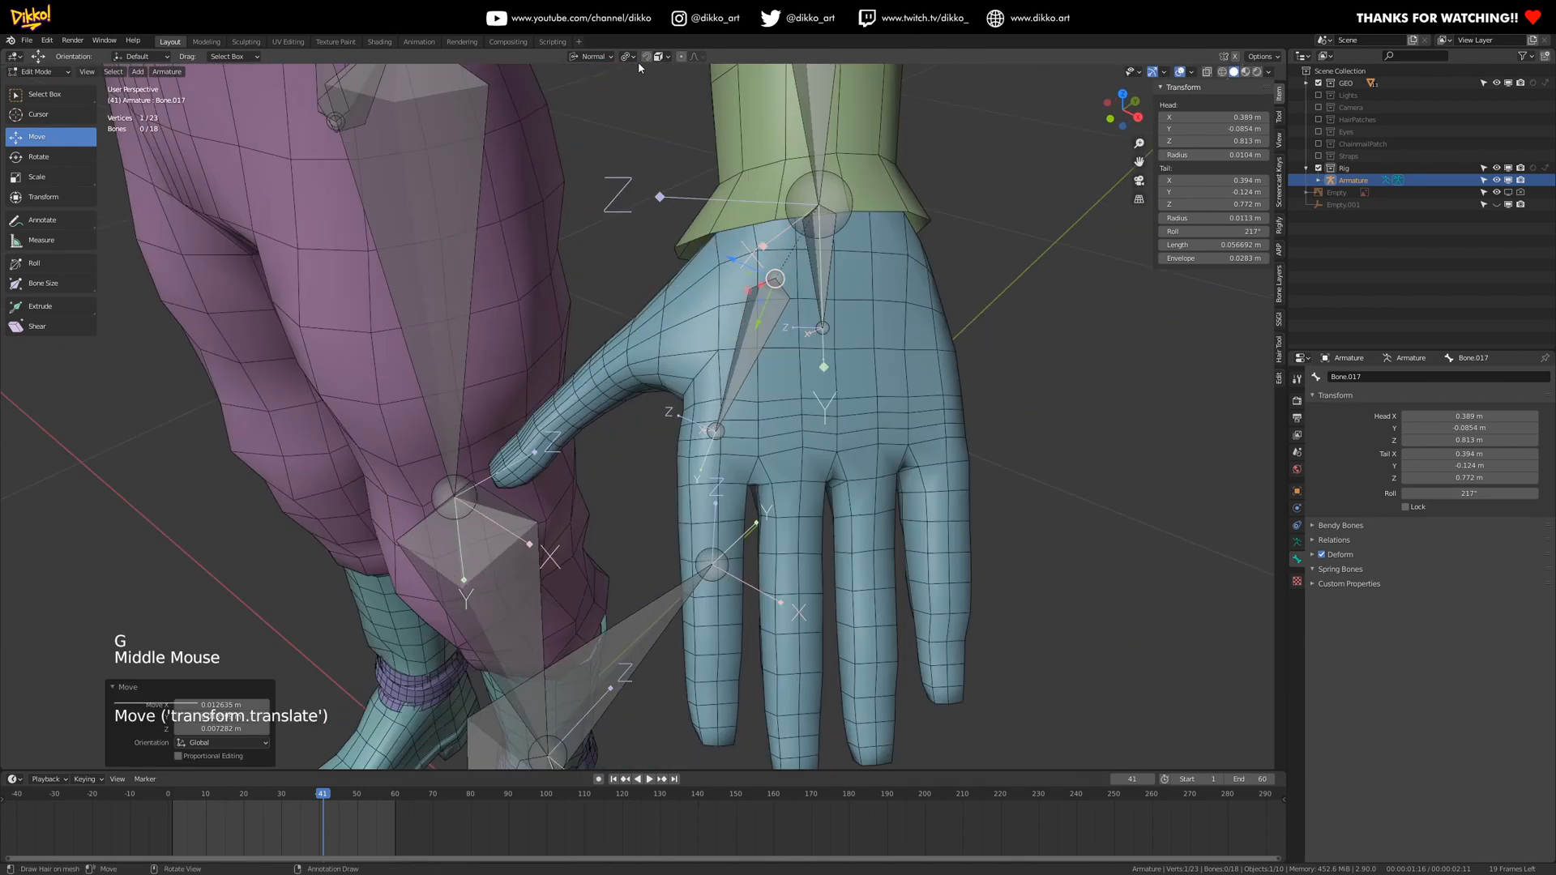
pyautogui.press('g')
pyautogui.click(775, 280)
pyautogui.moveTo(775, 280); pyautogui.dragTo(717, 287, button='middle')
pyautogui.press('g')
pyautogui.click(718, 289)
pyautogui.click(657, 426)
pyautogui.press('g')
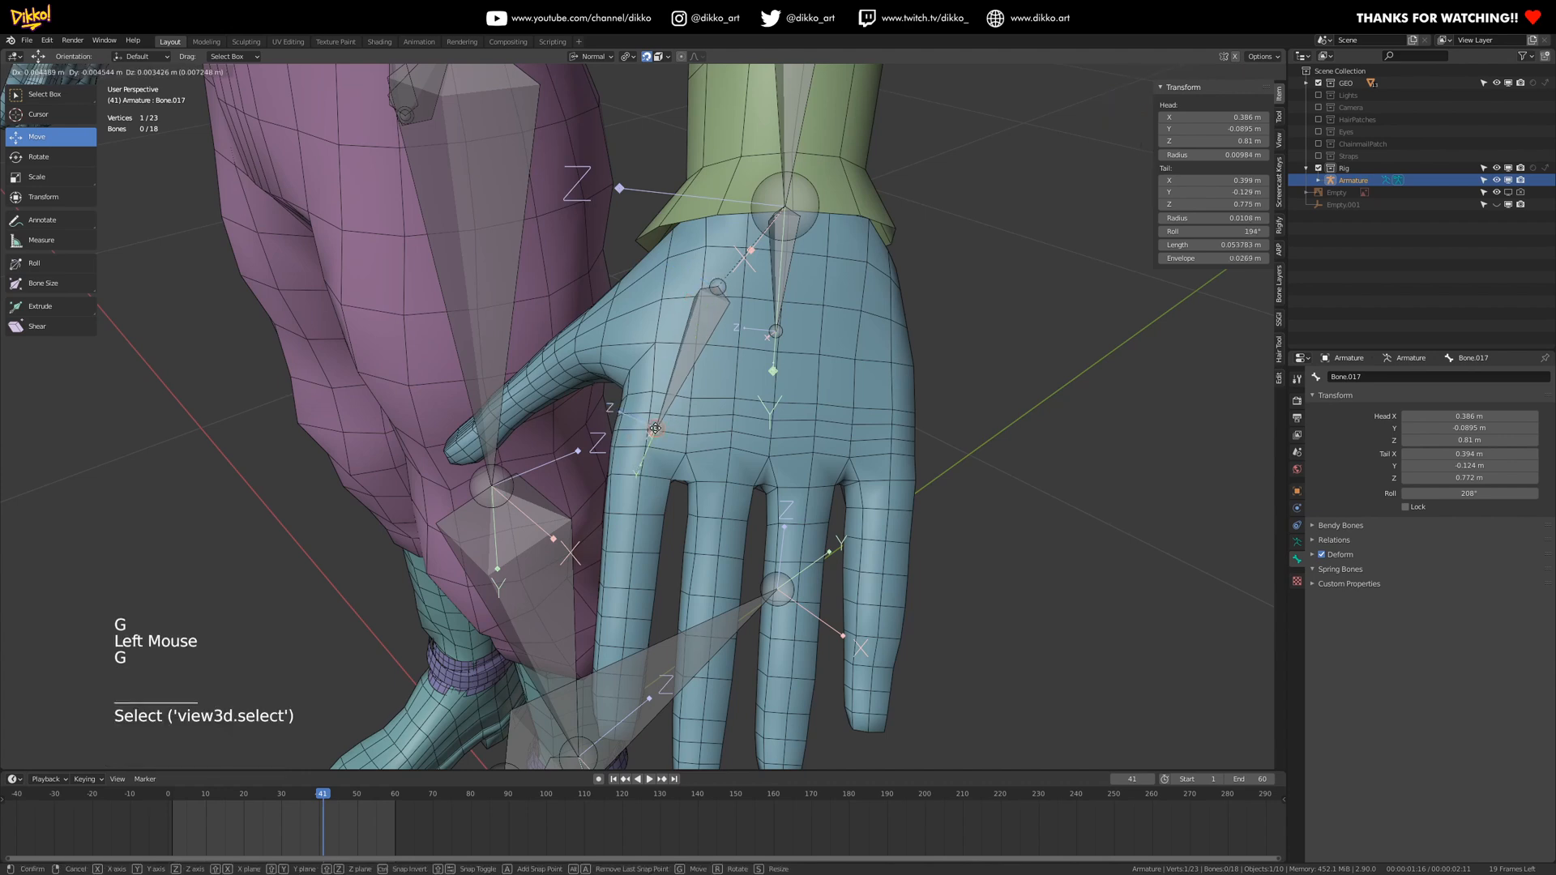
pyautogui.click(651, 428)
# - Duplicate the index finger's palm bone and adjust the copy's head and tail to run from near the wrist to the middle knuckle
pyautogui.click(689, 359)
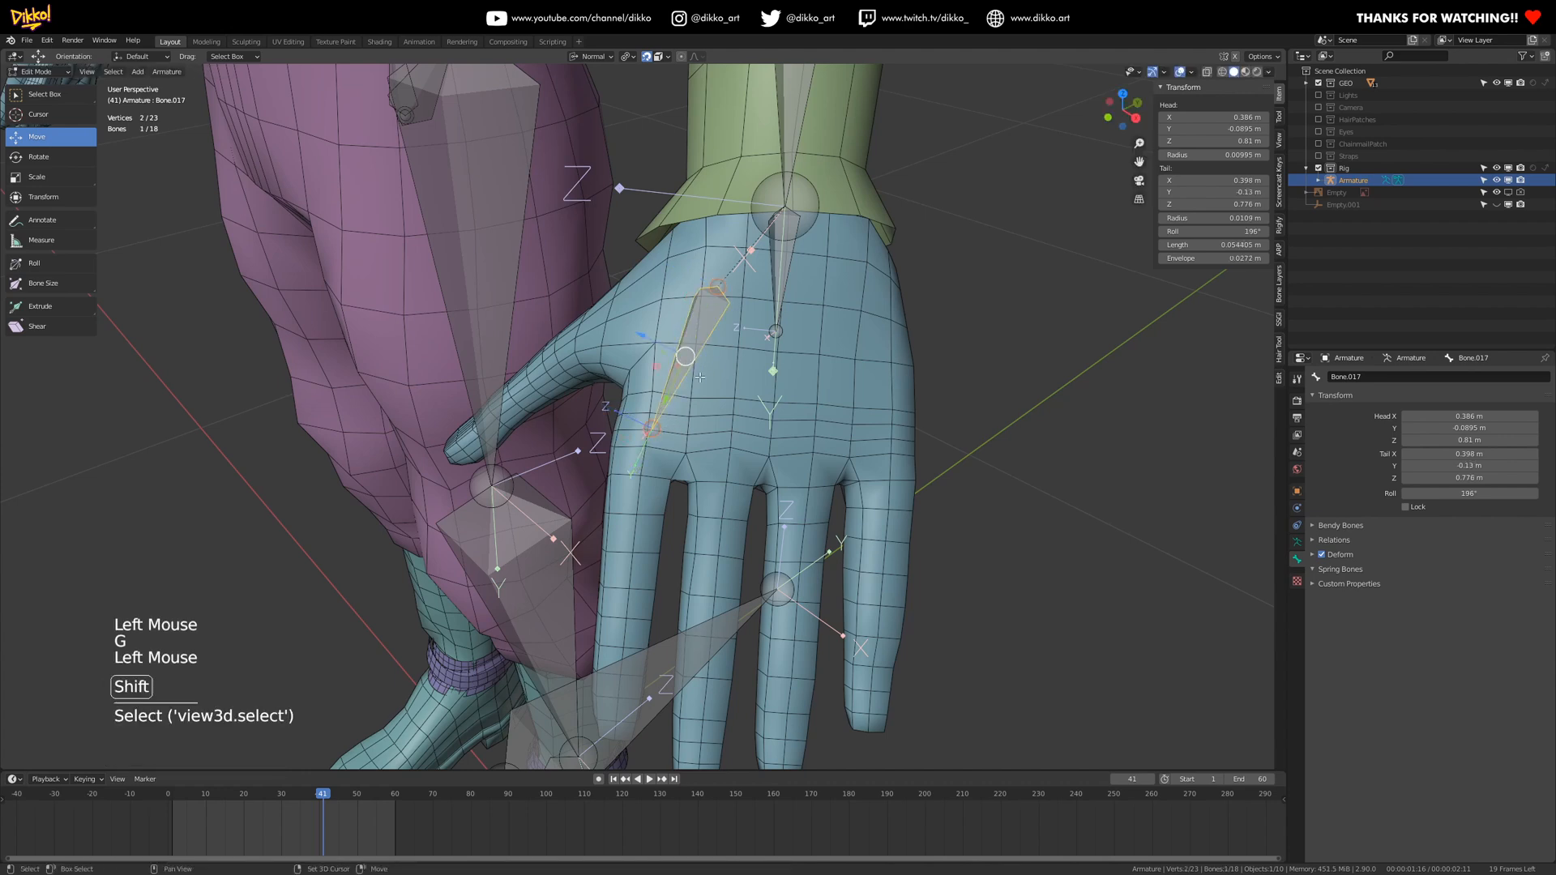
pyautogui.hotkey('shift', 'd')
pyautogui.click(755, 346)
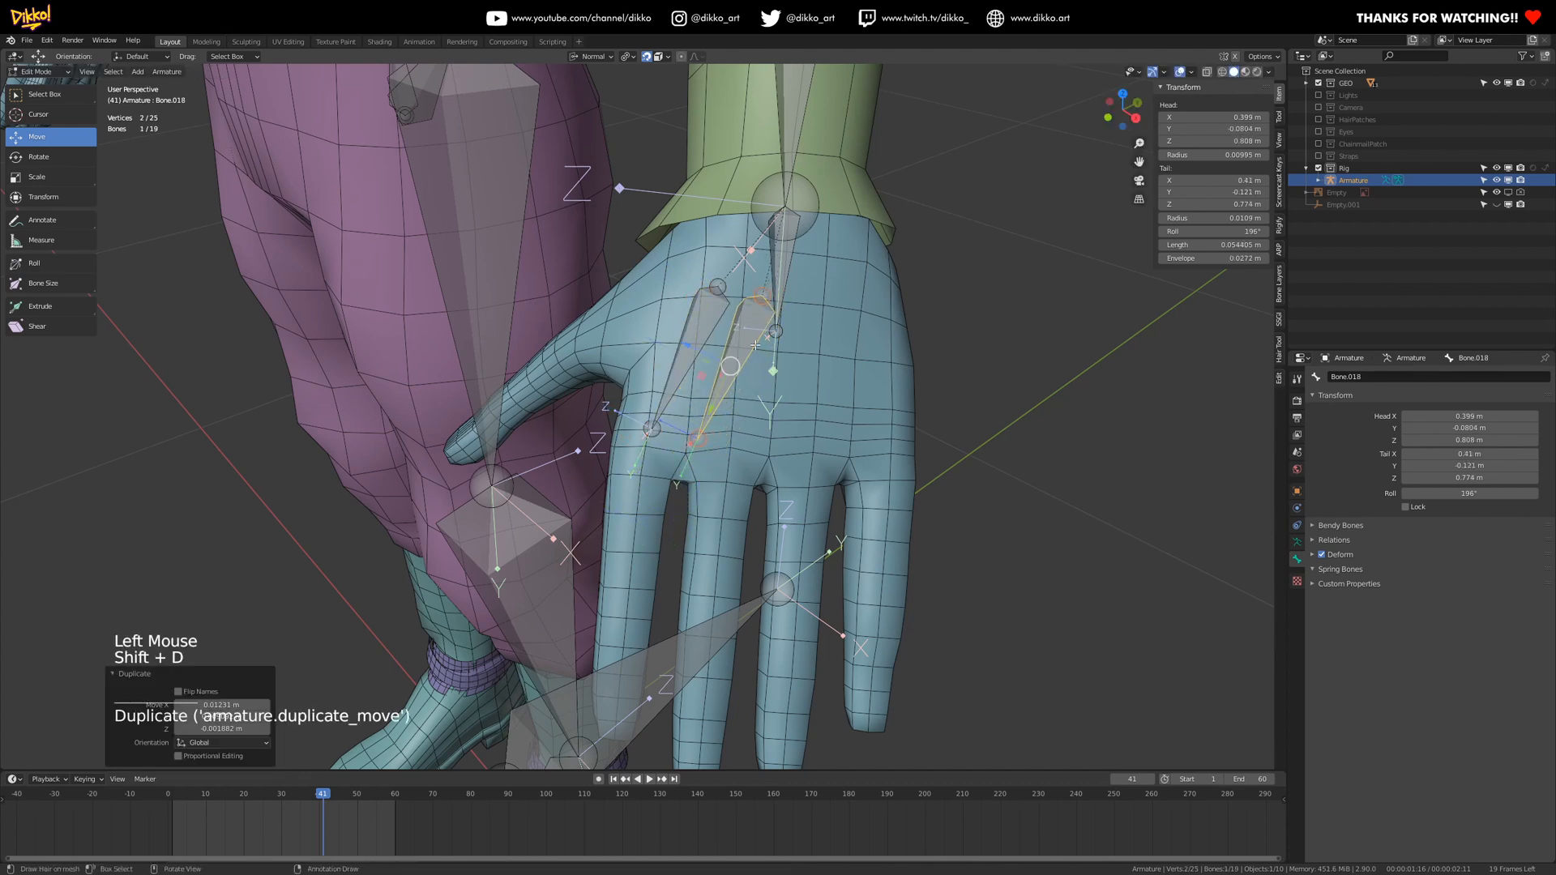
pyautogui.click(699, 440)
pyautogui.press('g')
pyautogui.click(729, 436)
pyautogui.click(762, 297)
pyautogui.press('g')
pyautogui.click(747, 287)
pyautogui.click(732, 437)
pyautogui.press('g')
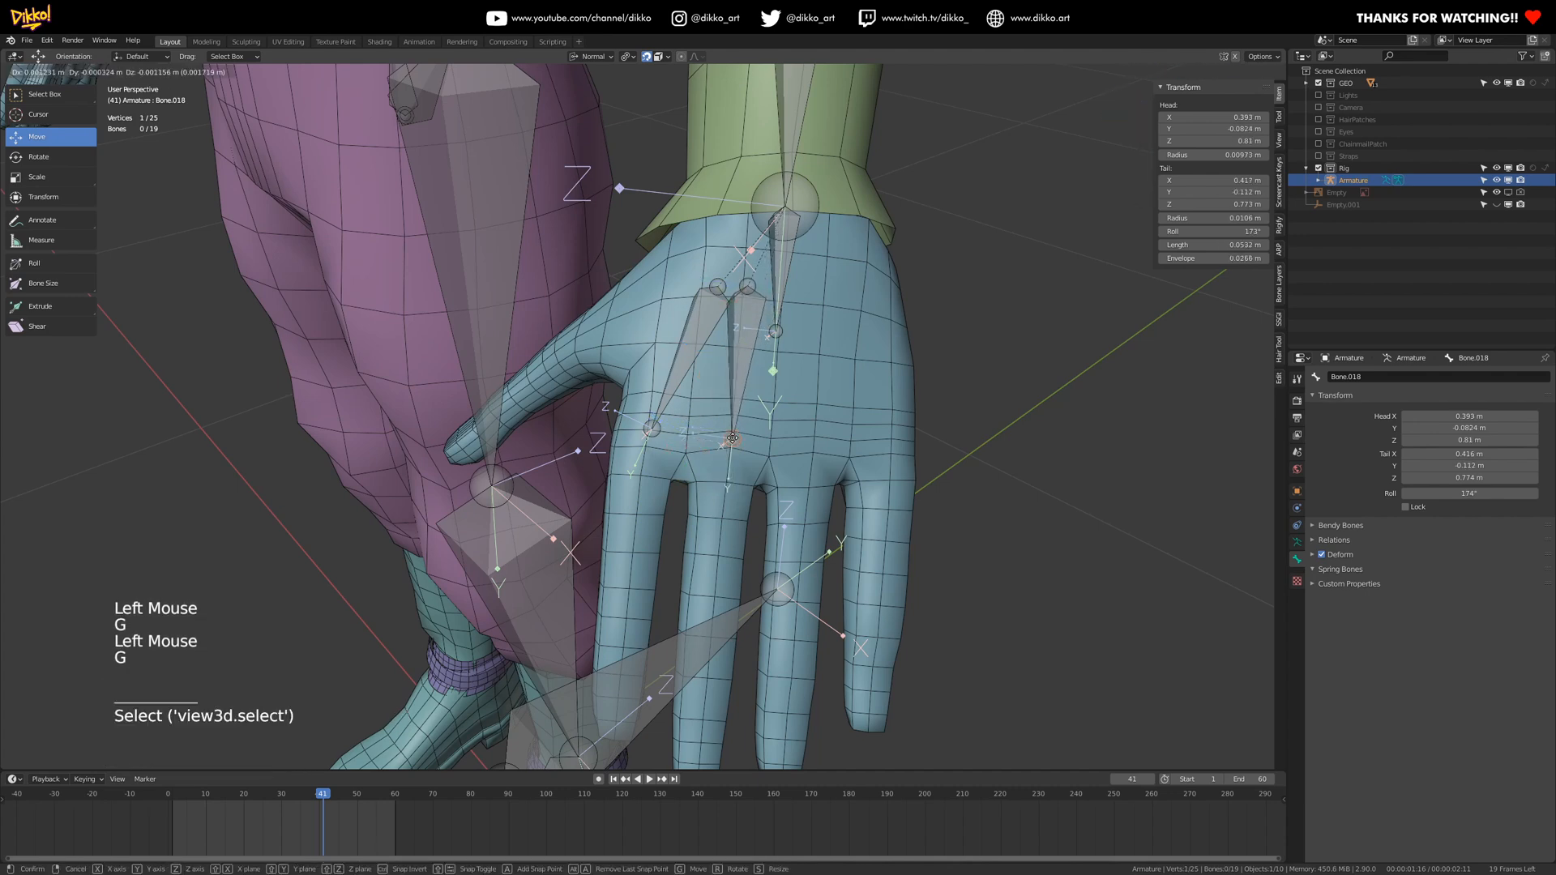
pyautogui.click(731, 434)
# - Duplicate the middle finger's palm bone and adjust the copy's head and tail to run from near the wrist to the ring knuckle
pyautogui.click(752, 382)
pyautogui.hotkey('shift', 'd')
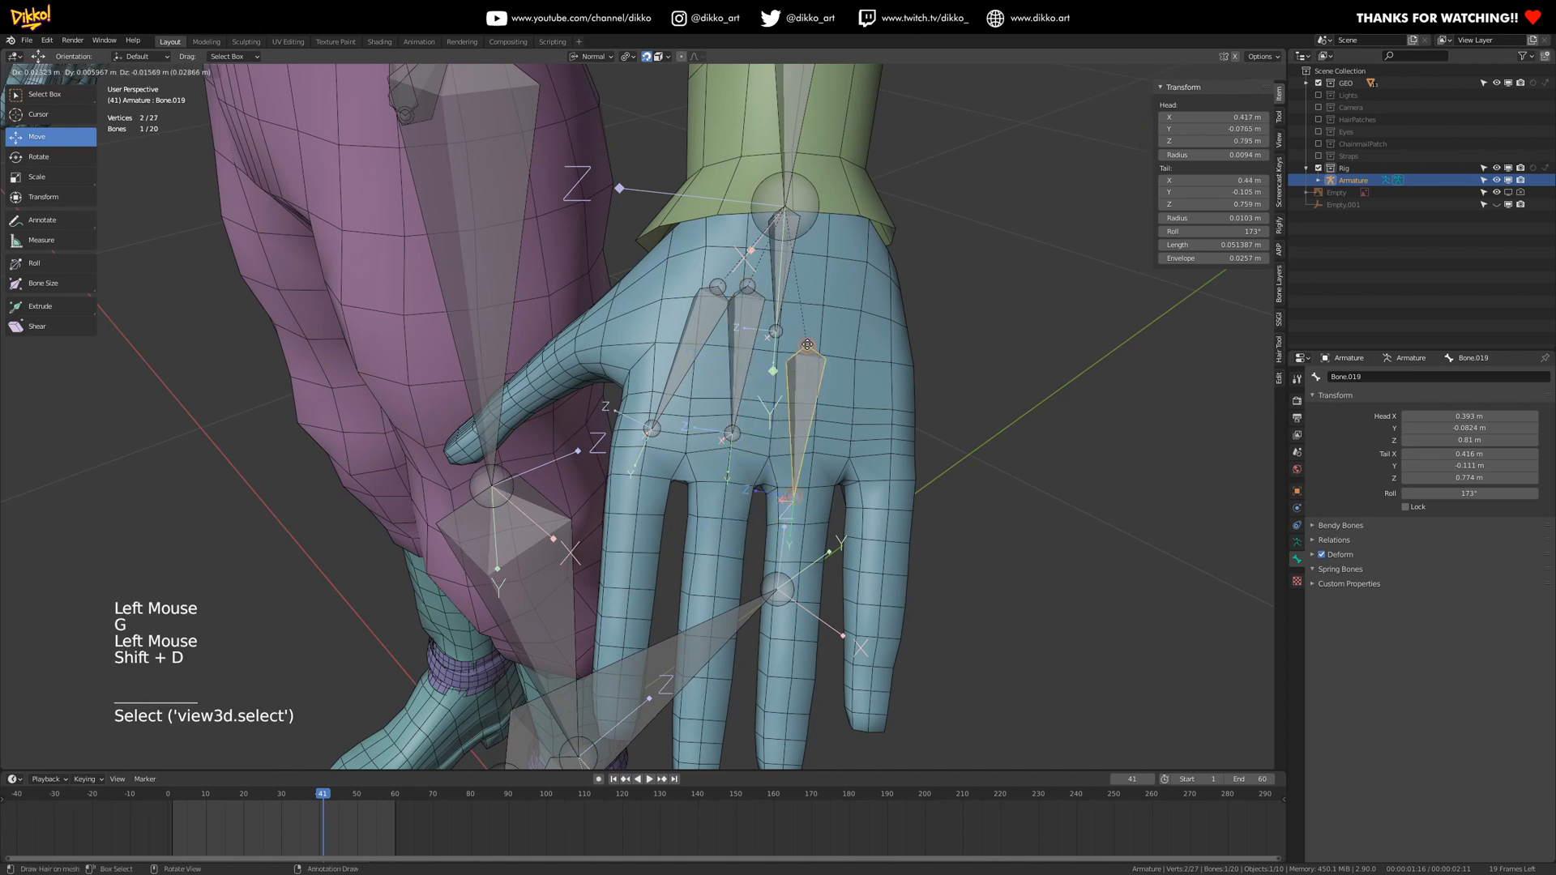
pyautogui.click(823, 280)
pyautogui.click(823, 290)
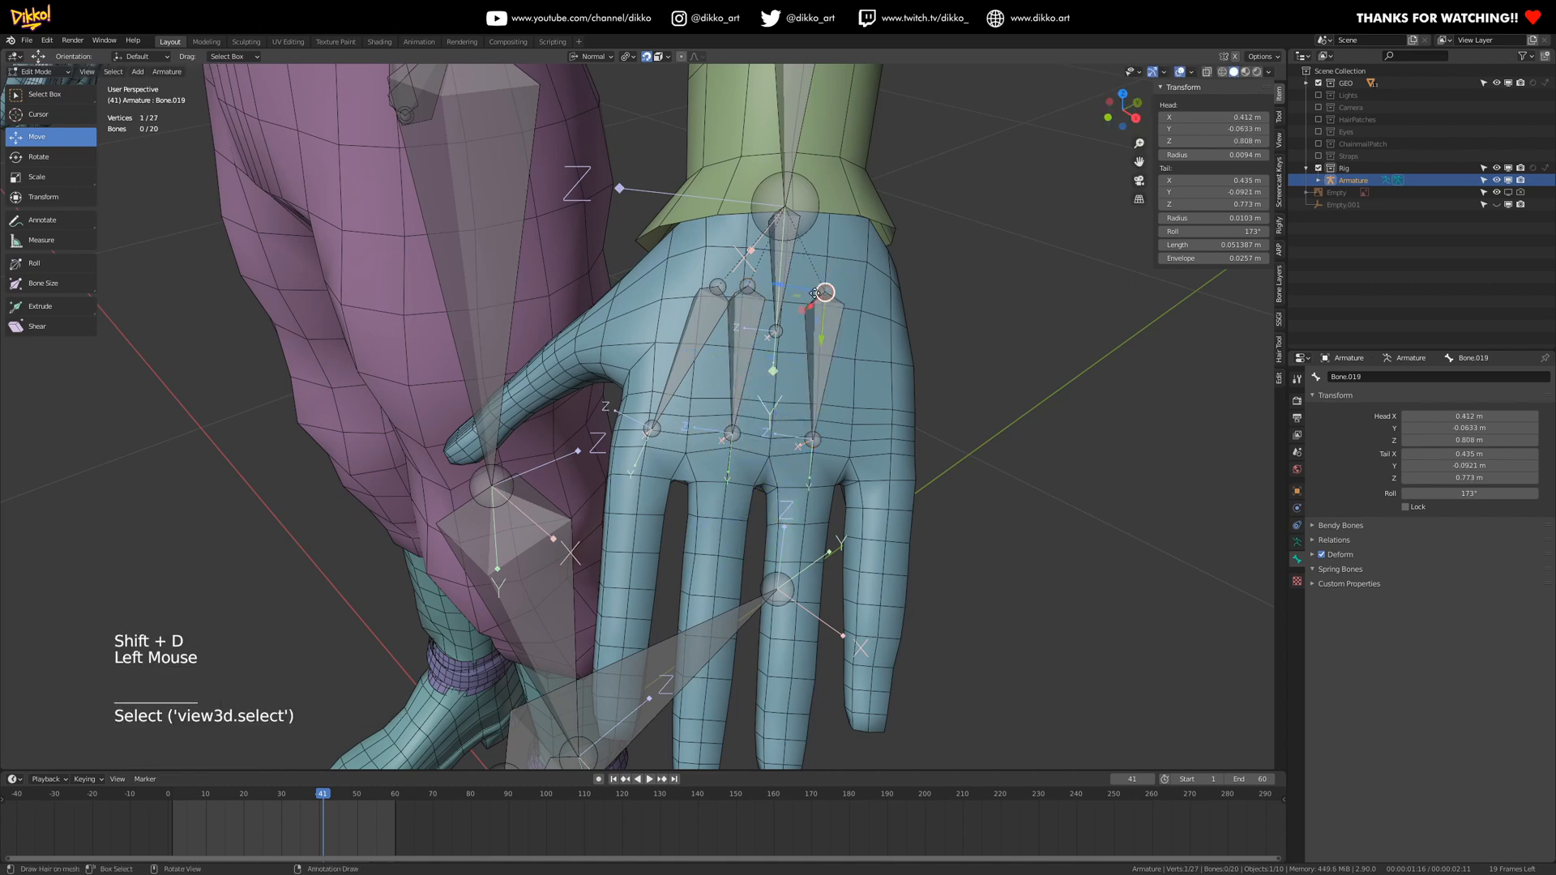
pyautogui.press('g')
pyautogui.click(797, 292)
pyautogui.click(818, 430)
pyautogui.press('g')
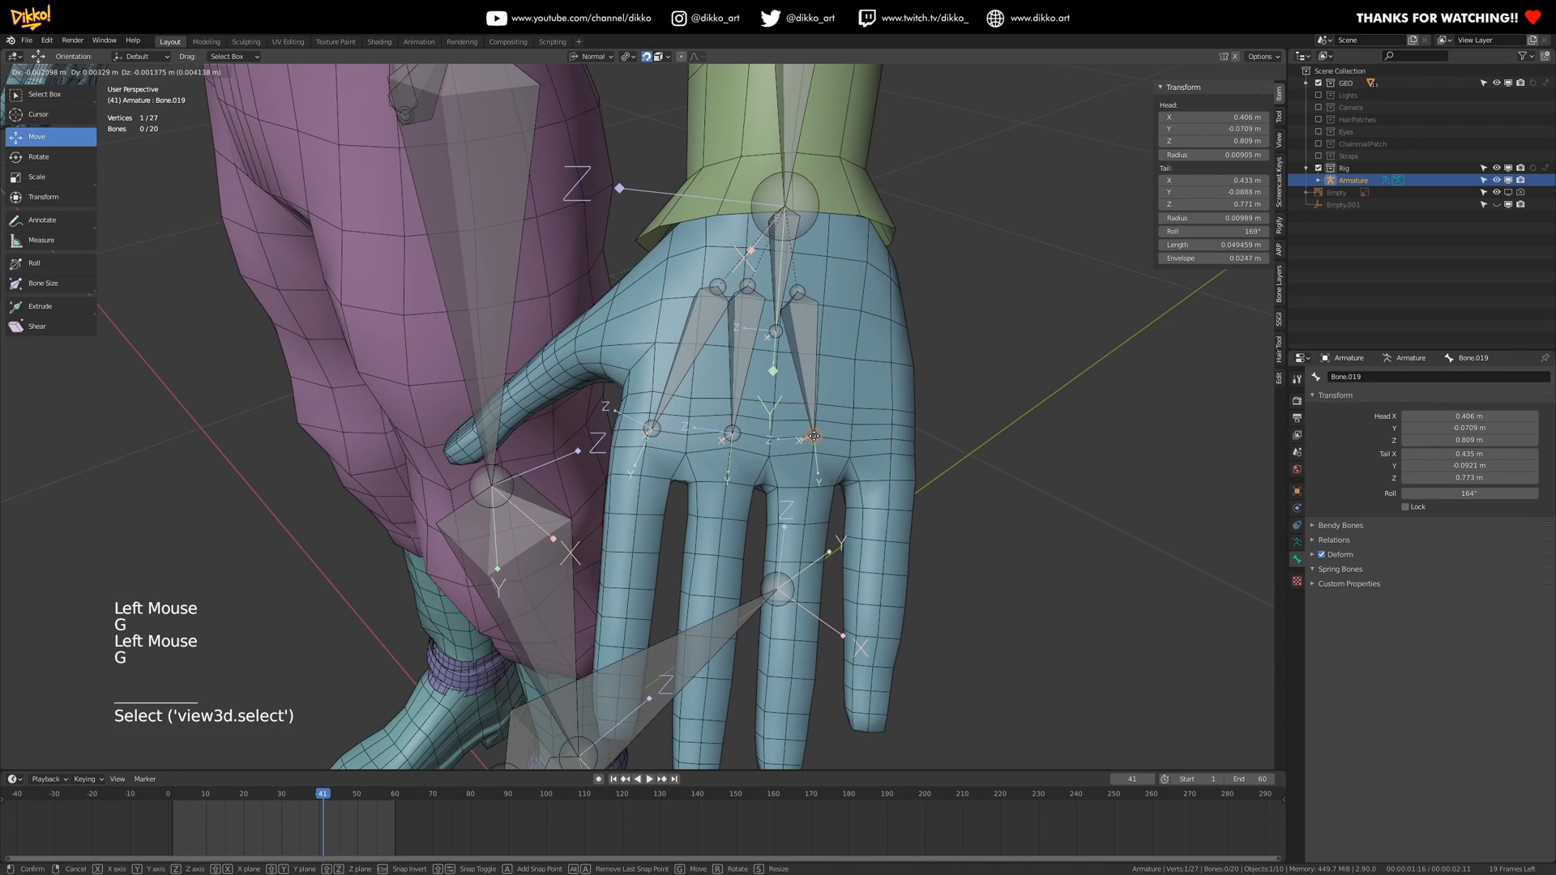
pyautogui.click(814, 435)
# - Duplicate the ring finger's palm bone and adjust the copy's tail and head to run from near the wrist to the little finger's knuckle
pyautogui.moveTo(813, 435); pyautogui.dragTo(733, 409, button='middle')
pyautogui.click(729, 406)
pyautogui.hotkey('shift', 'd')
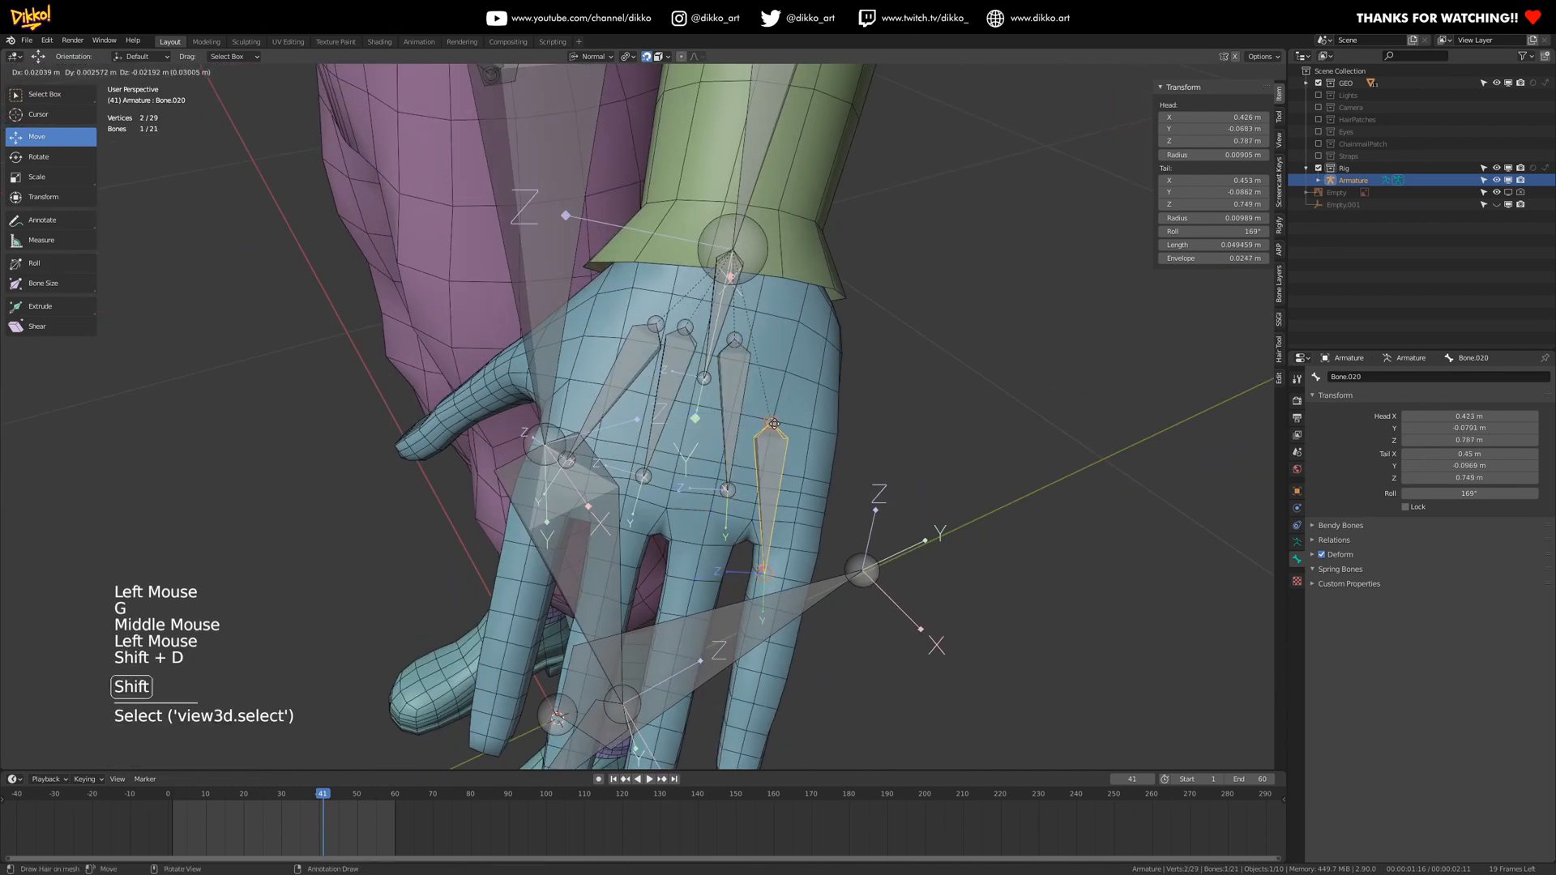
pyautogui.click(792, 350)
pyautogui.click(790, 502)
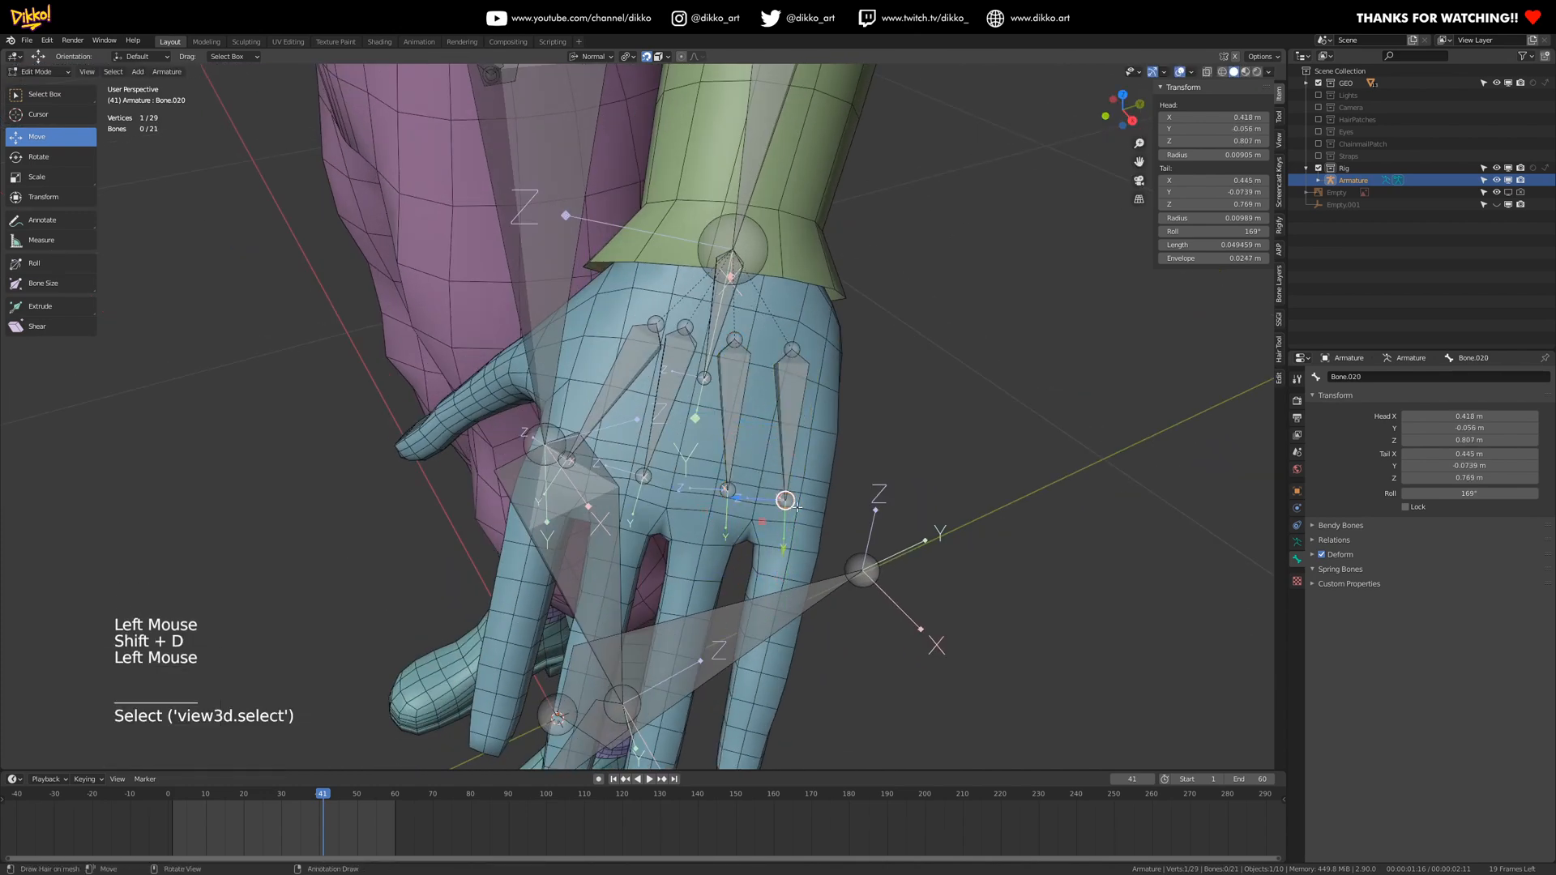
pyautogui.press('g')
pyautogui.click(798, 509)
pyautogui.click(793, 349)
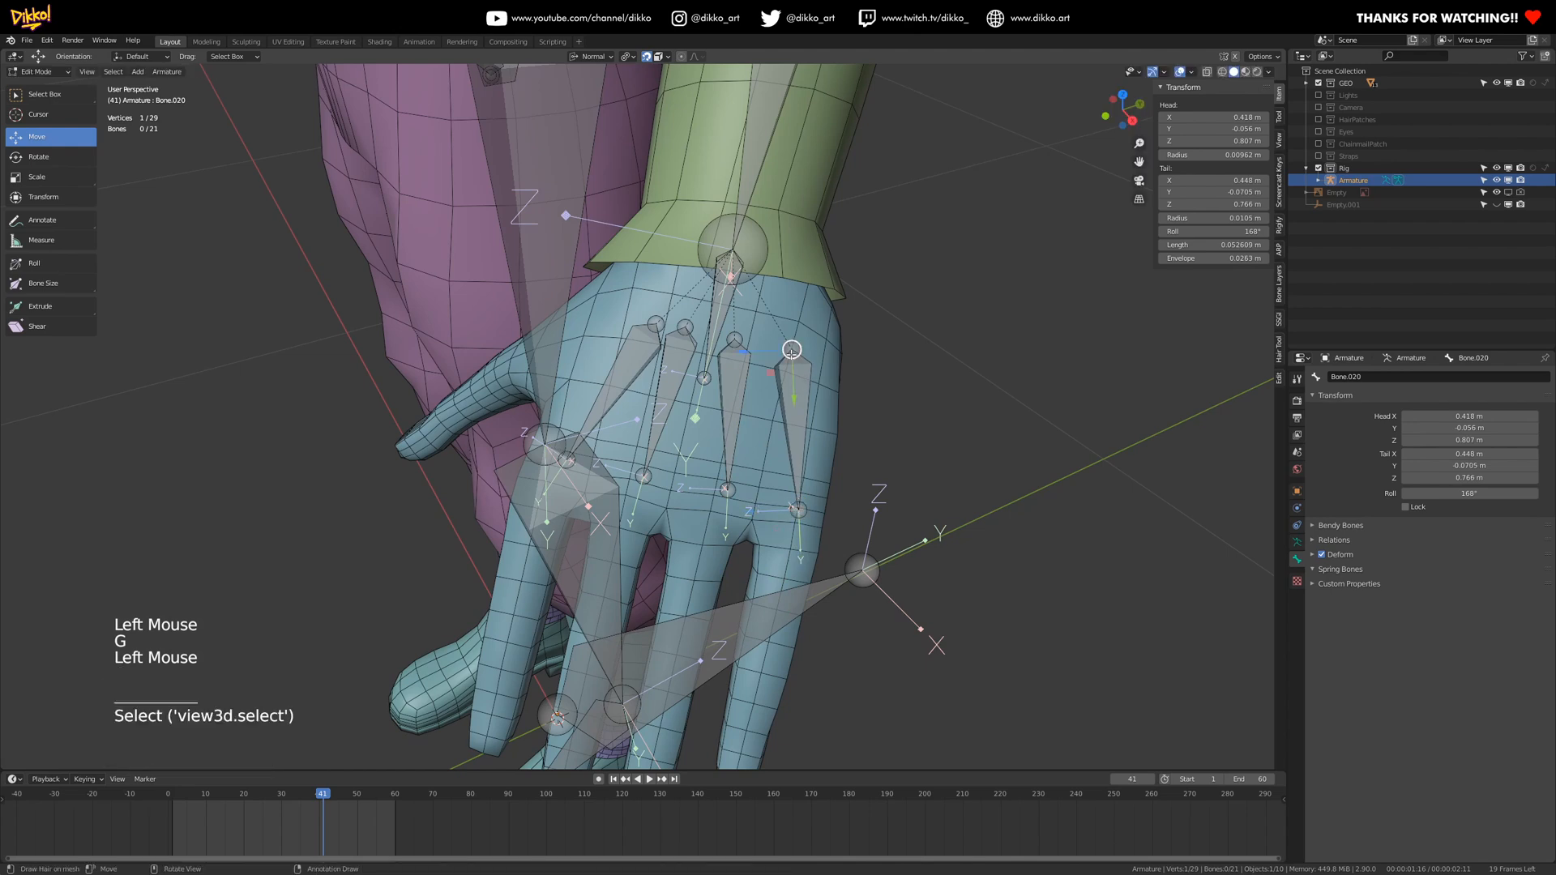
pyautogui.press('g')
pyautogui.click(780, 346)
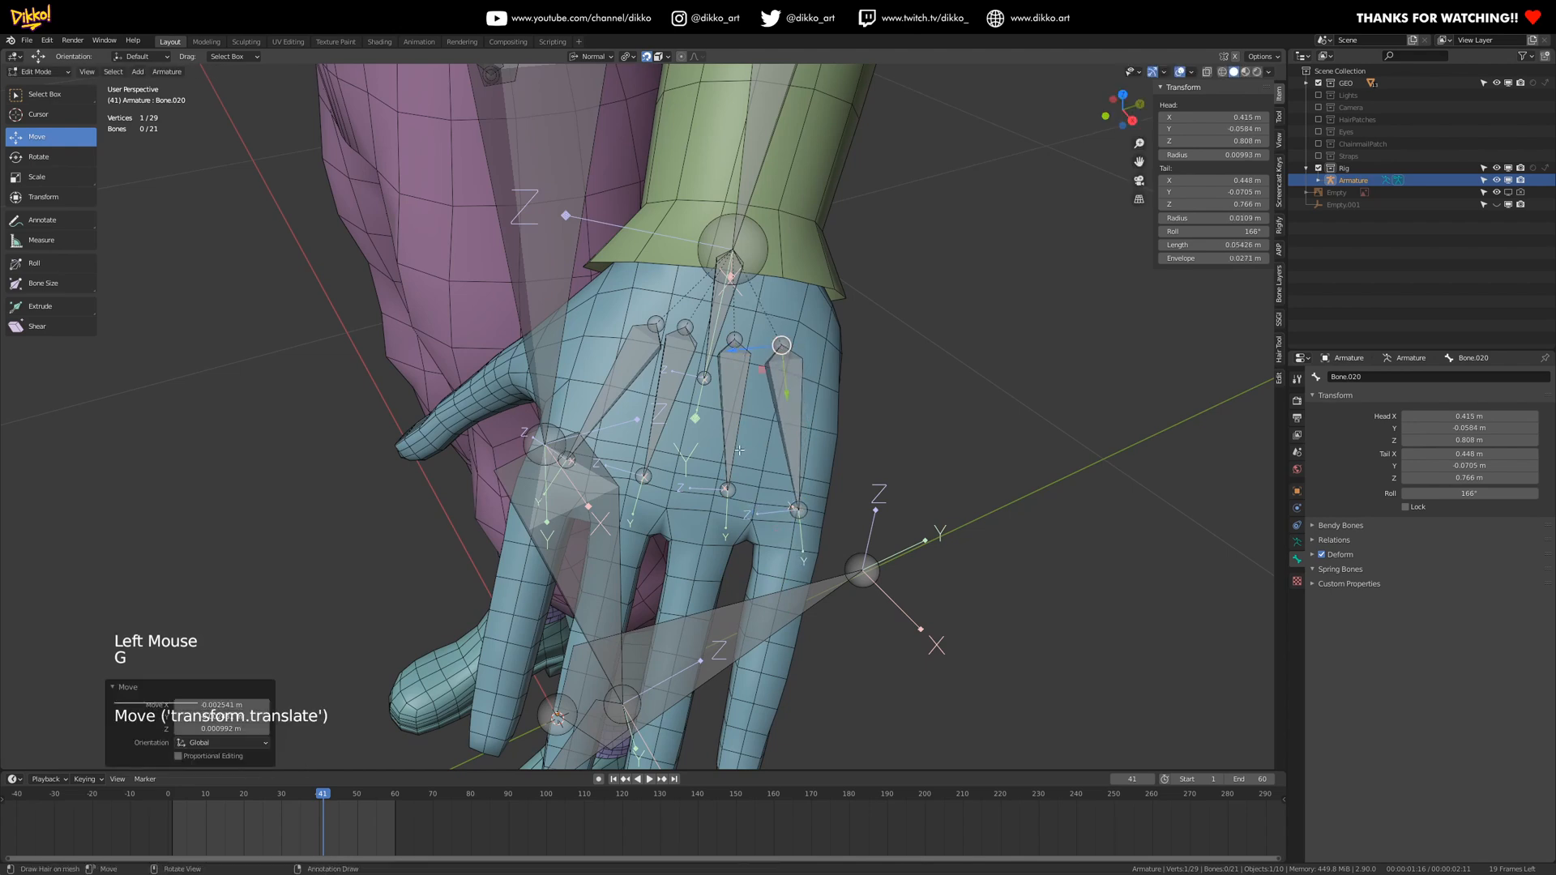
# - Shift the tails of the ring and middle fingers' palm bones slightly toward the thumb side to center them on their knuckles
pyautogui.click(729, 489)
pyautogui.press('g')
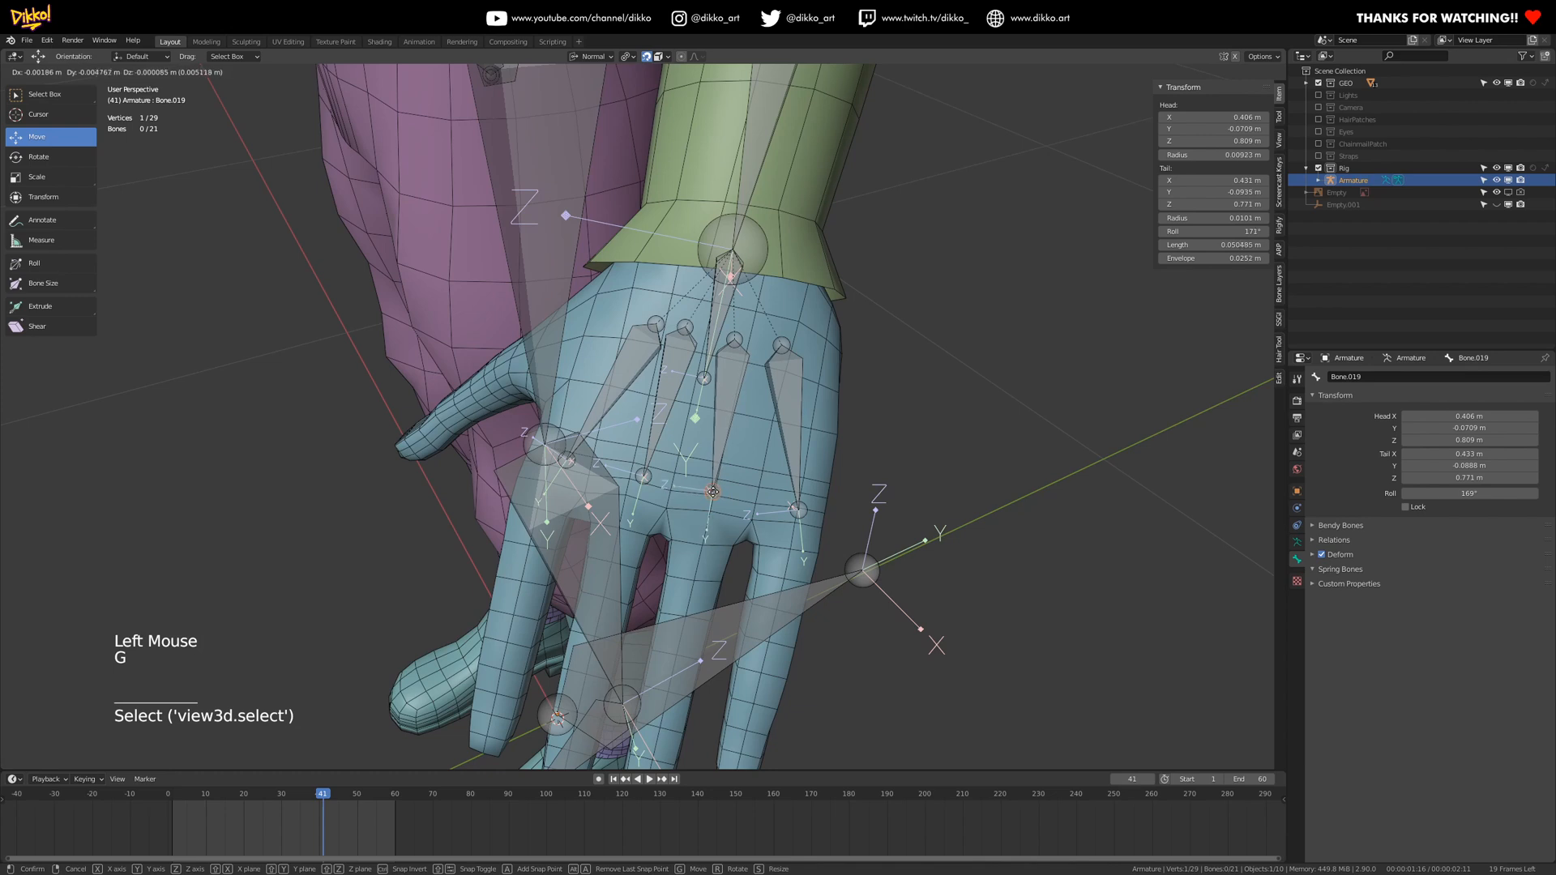
pyautogui.click(713, 491)
pyautogui.click(642, 476)
pyautogui.press('g')
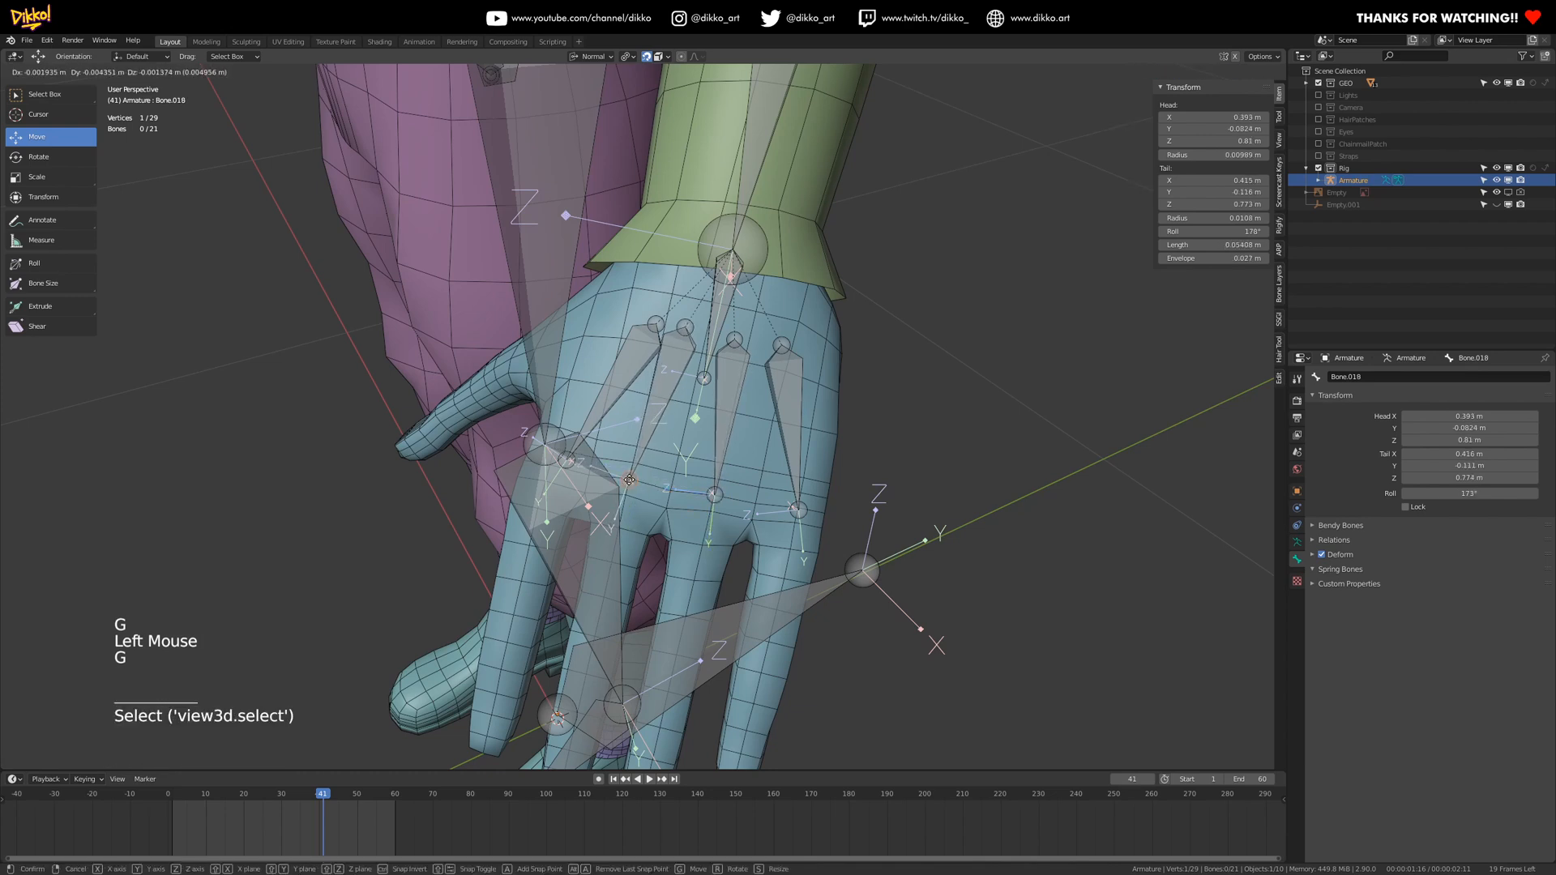
pyautogui.click(631, 479)
# - Reposition the heads of the index, middle and little fingers' palm bones to space them more evenly near the wrist
pyautogui.click(689, 326)
pyautogui.press('g')
pyautogui.click(658, 324)
pyautogui.click(655, 324)
pyautogui.press('g')
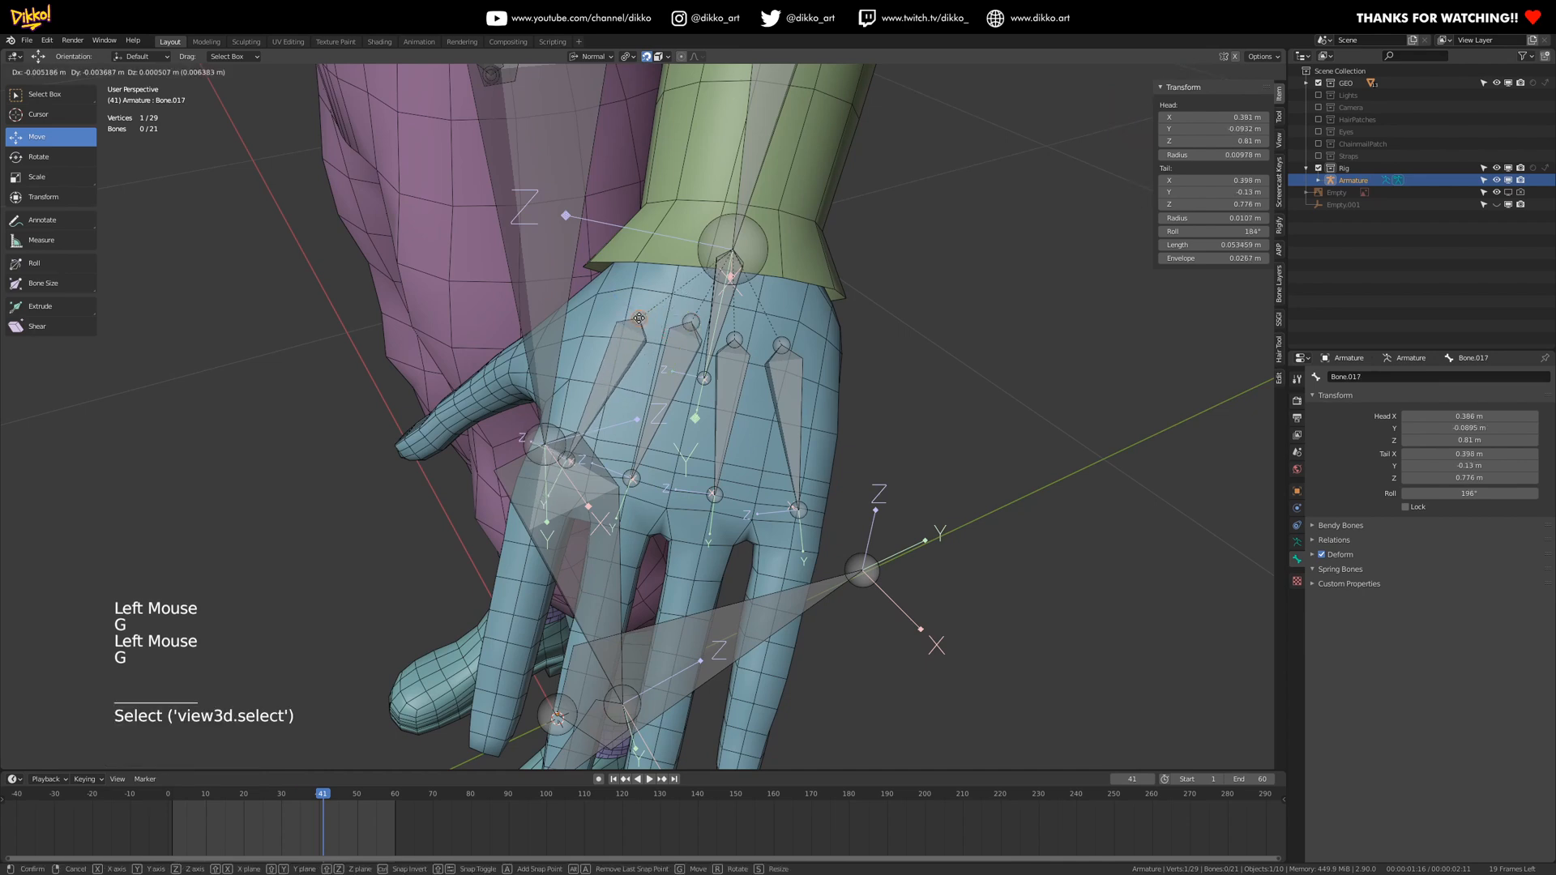
pyautogui.click(648, 318)
pyautogui.click(690, 322)
pyautogui.press('g')
pyautogui.click(683, 326)
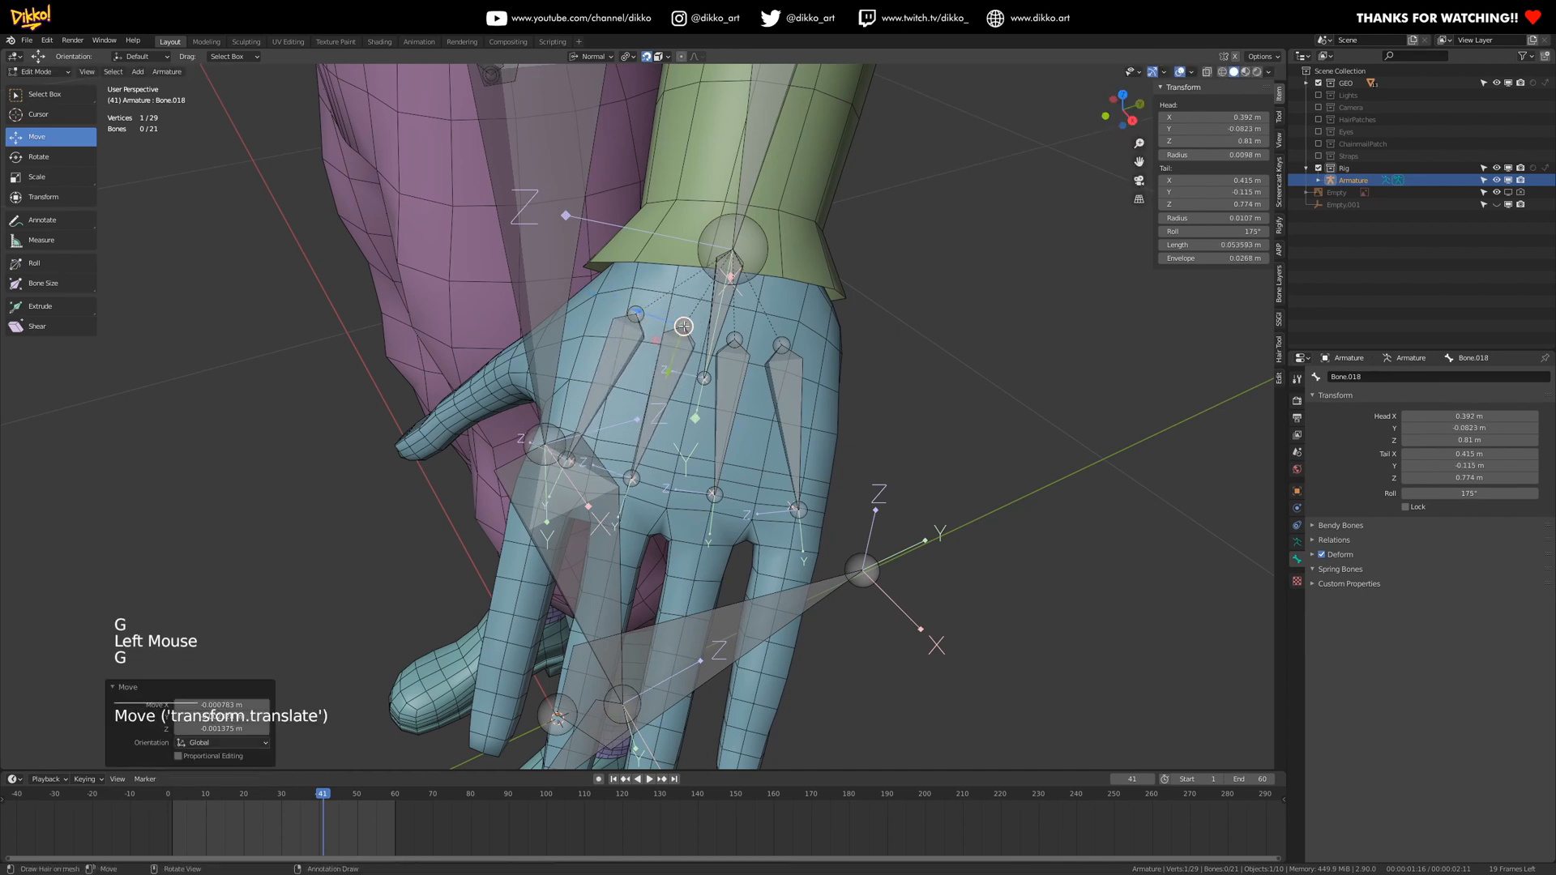
pyautogui.click(785, 341)
pyautogui.press('g')
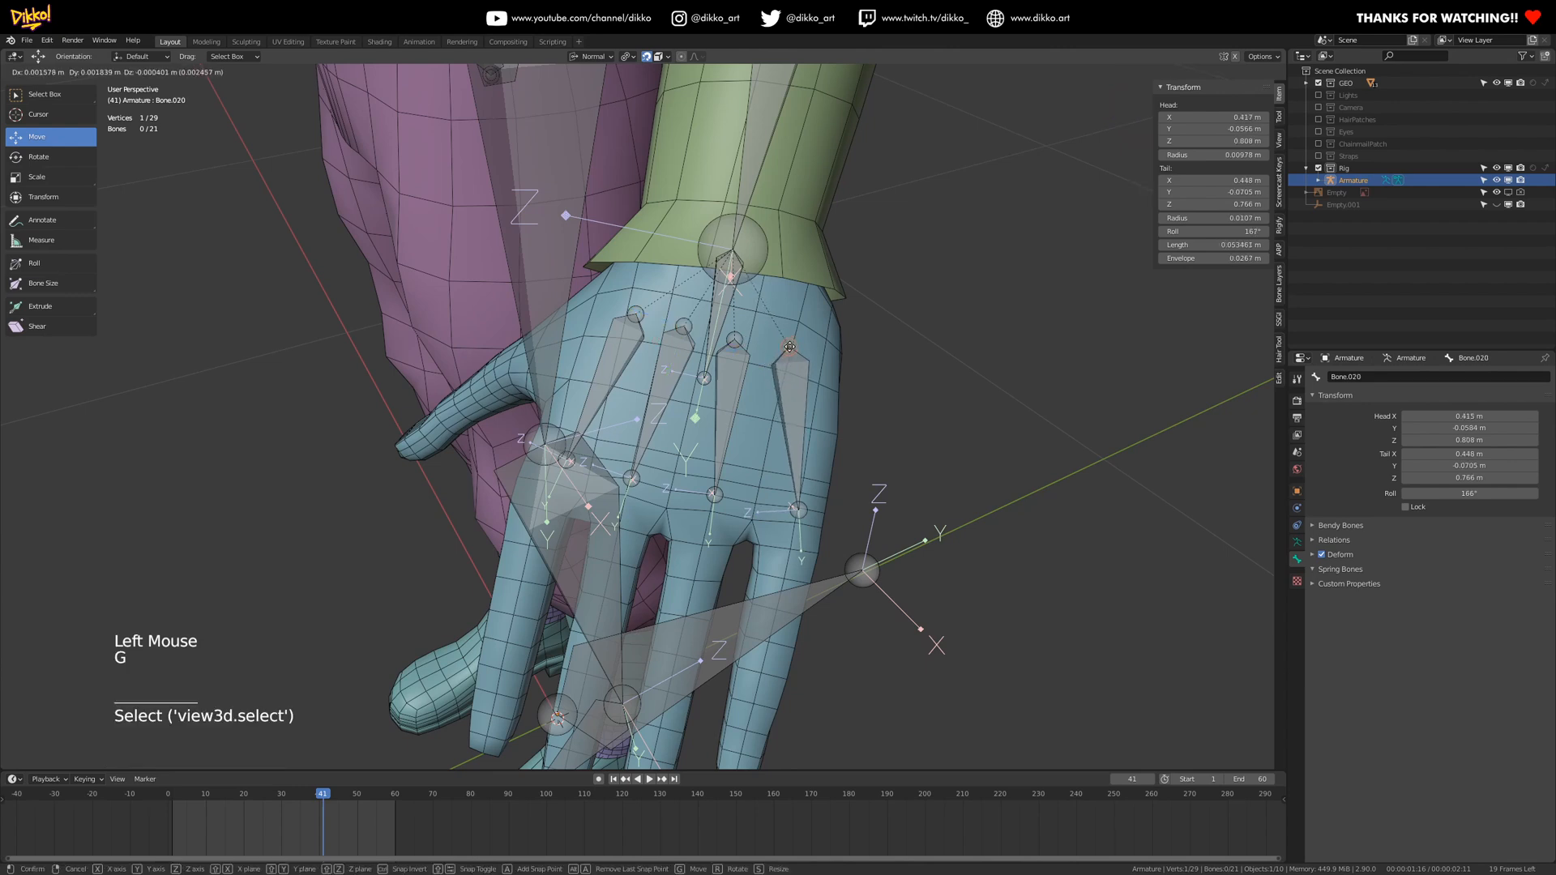
pyautogui.click(790, 347)
# - Set snapping to Vertex and extrude a bone from the tail of the index finger's palm bone to the fingertip
pyautogui.scroll(-2, 789, 346)
pyautogui.moveTo(789, 347); pyautogui.dragTo(768, 444, button='middle')
pyautogui.moveTo(717, 367); pyautogui.dragTo(742, 504, button='middle')
pyautogui.scroll(2, 746, 454)
pyautogui.scroll(-1, 745, 454)
pyautogui.moveTo(752, 431); pyautogui.dragTo(669, 296, button='middle')
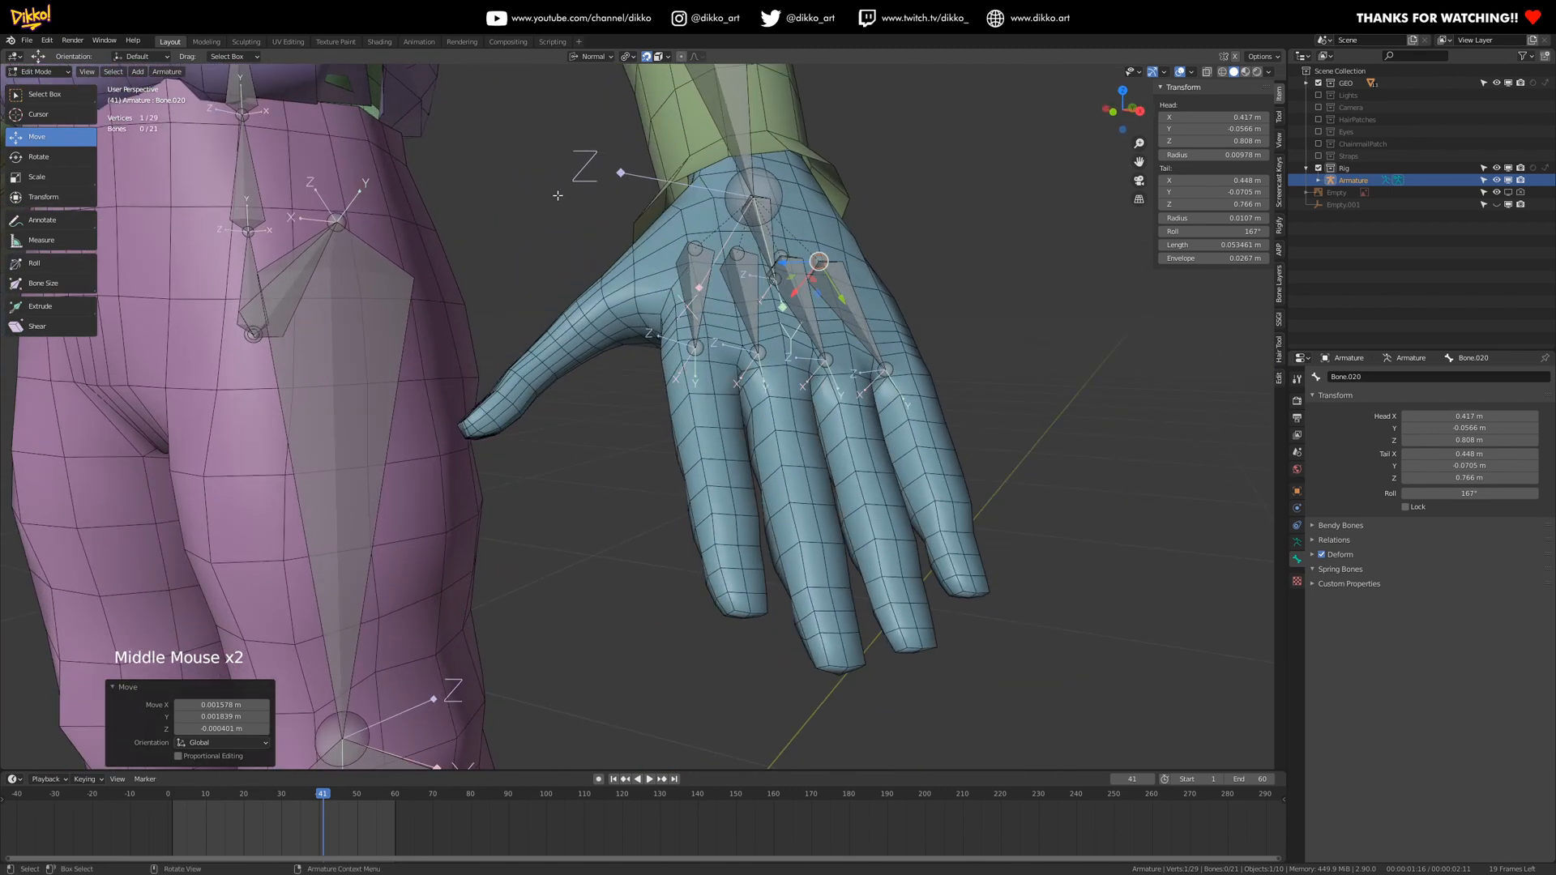
pyautogui.moveTo(626, 245); pyautogui.dragTo(526, 154, button='middle')
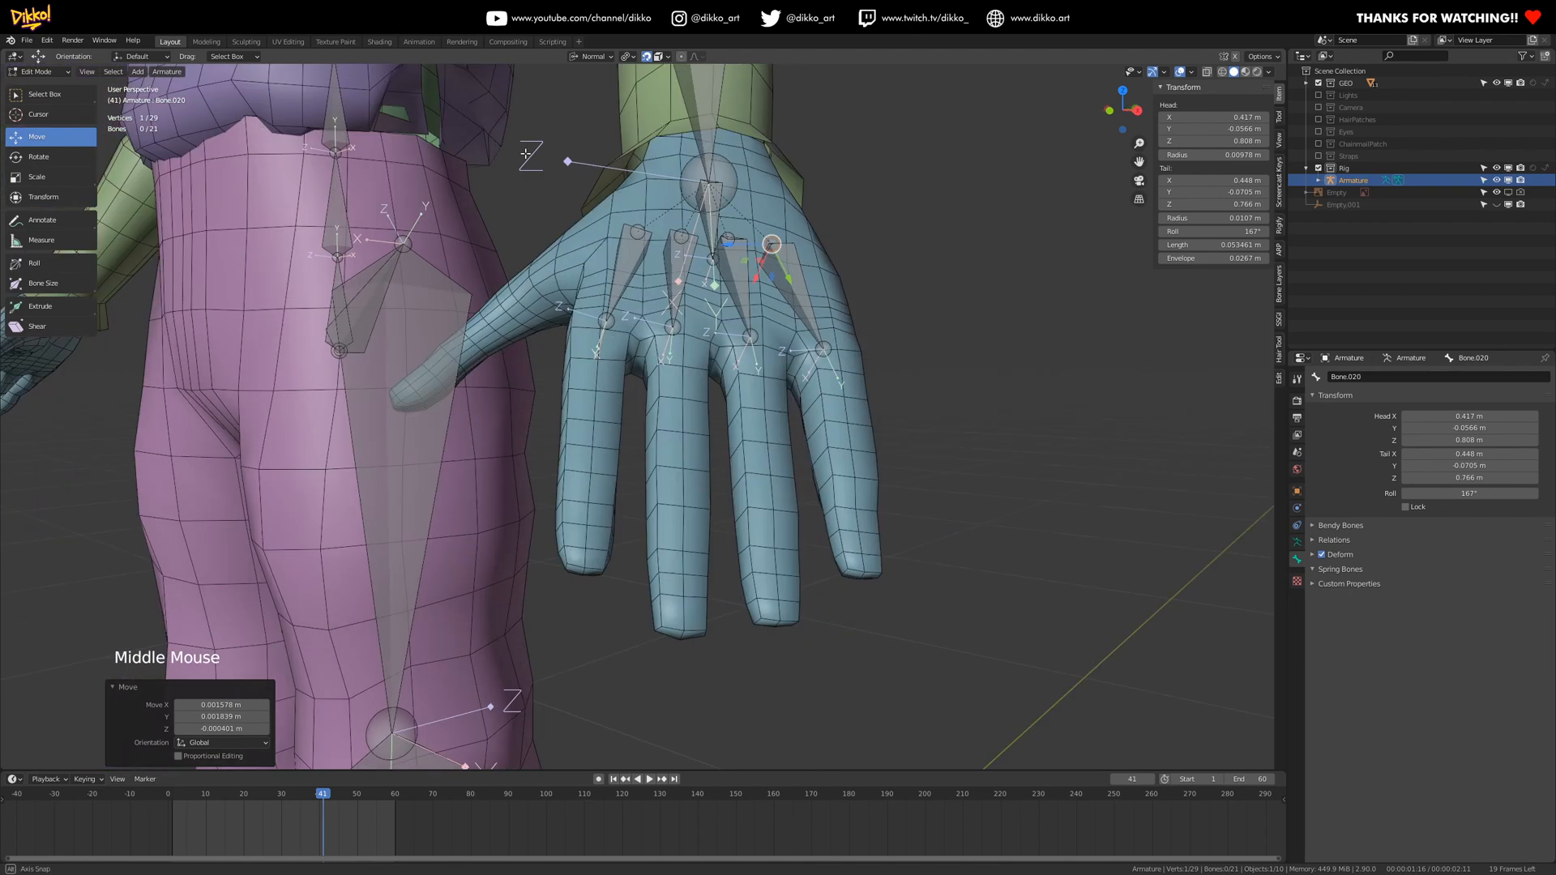
pyautogui.scroll(2, 610, 235)
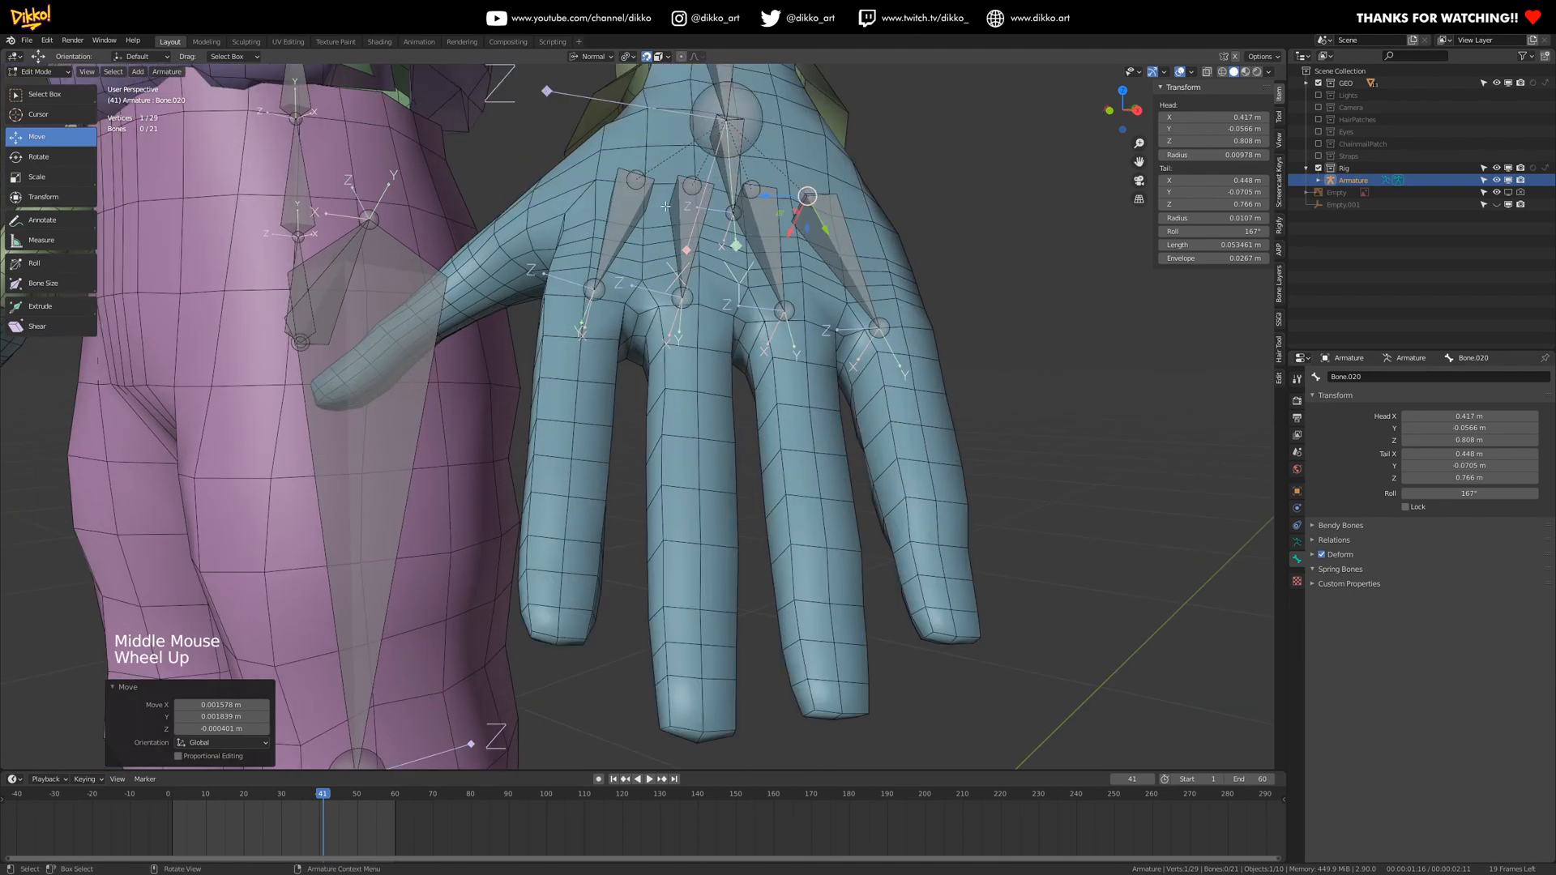
pyautogui.click(658, 57)
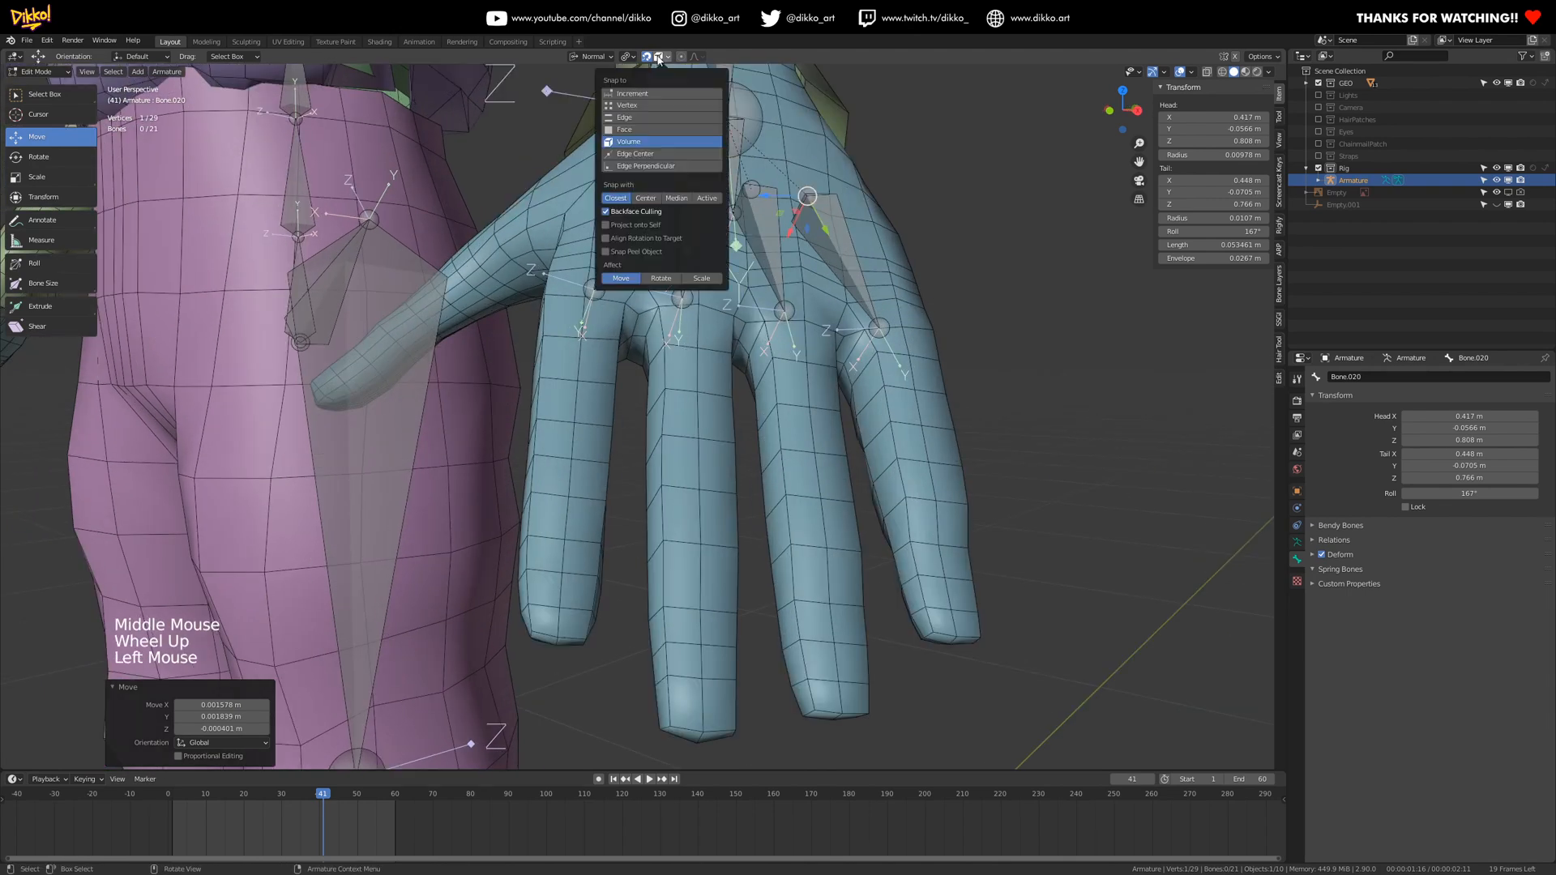
pyautogui.click(629, 106)
pyautogui.scroll(-2, 616, 316)
pyautogui.moveTo(607, 317); pyautogui.dragTo(626, 471, button='middle')
pyautogui.click(612, 320)
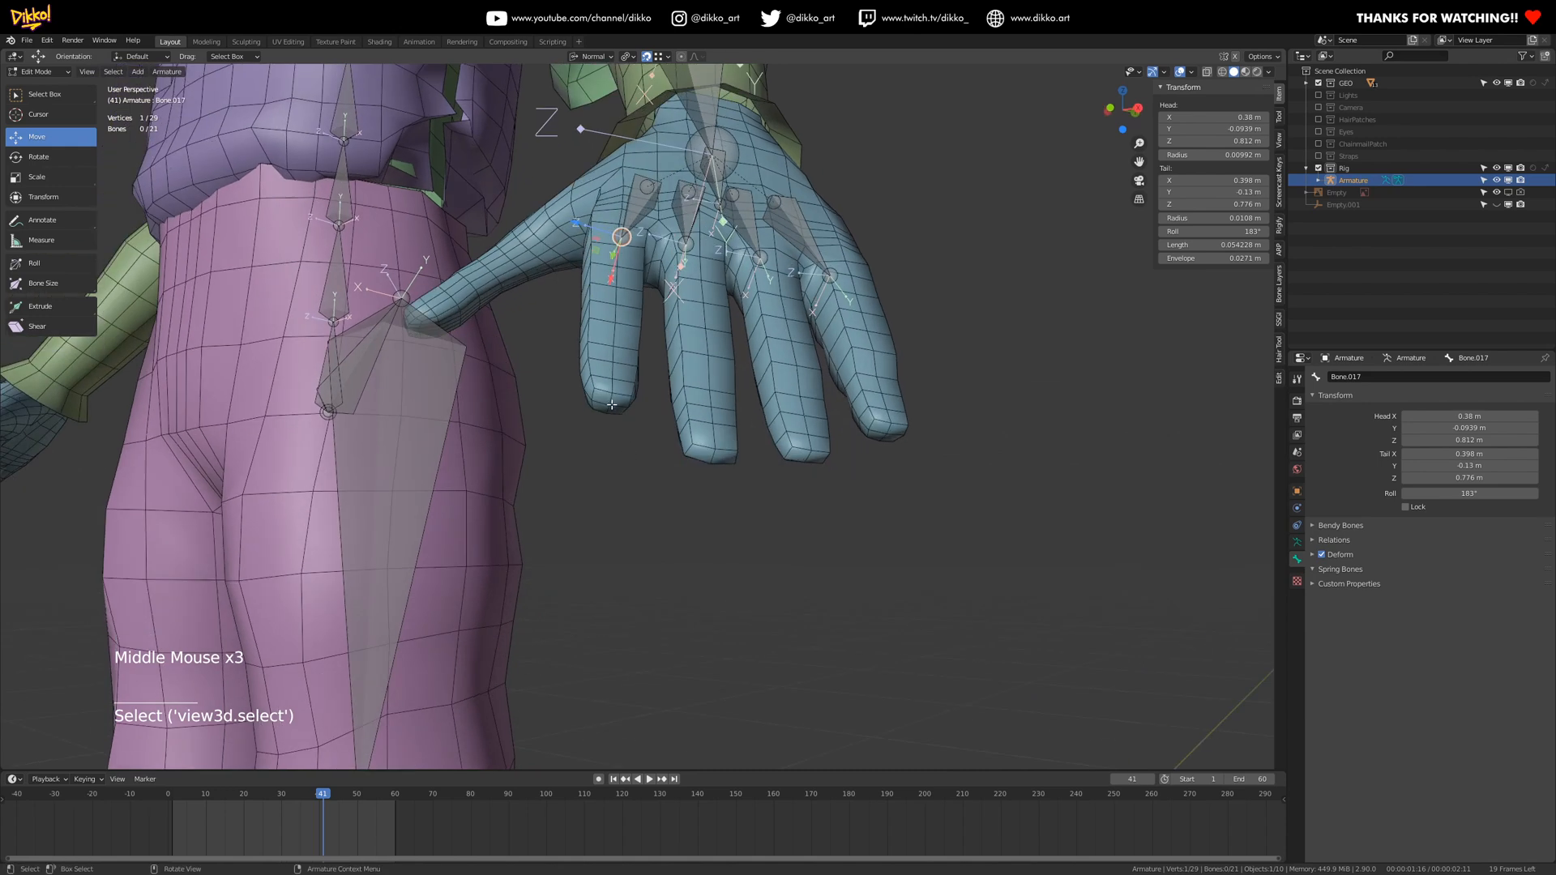
pyautogui.press('e')
pyautogui.click(671, 330)
# - Extrude a bone from the tail of the middle finger's palm bone to the tip of the middle finger
pyautogui.click(685, 245)
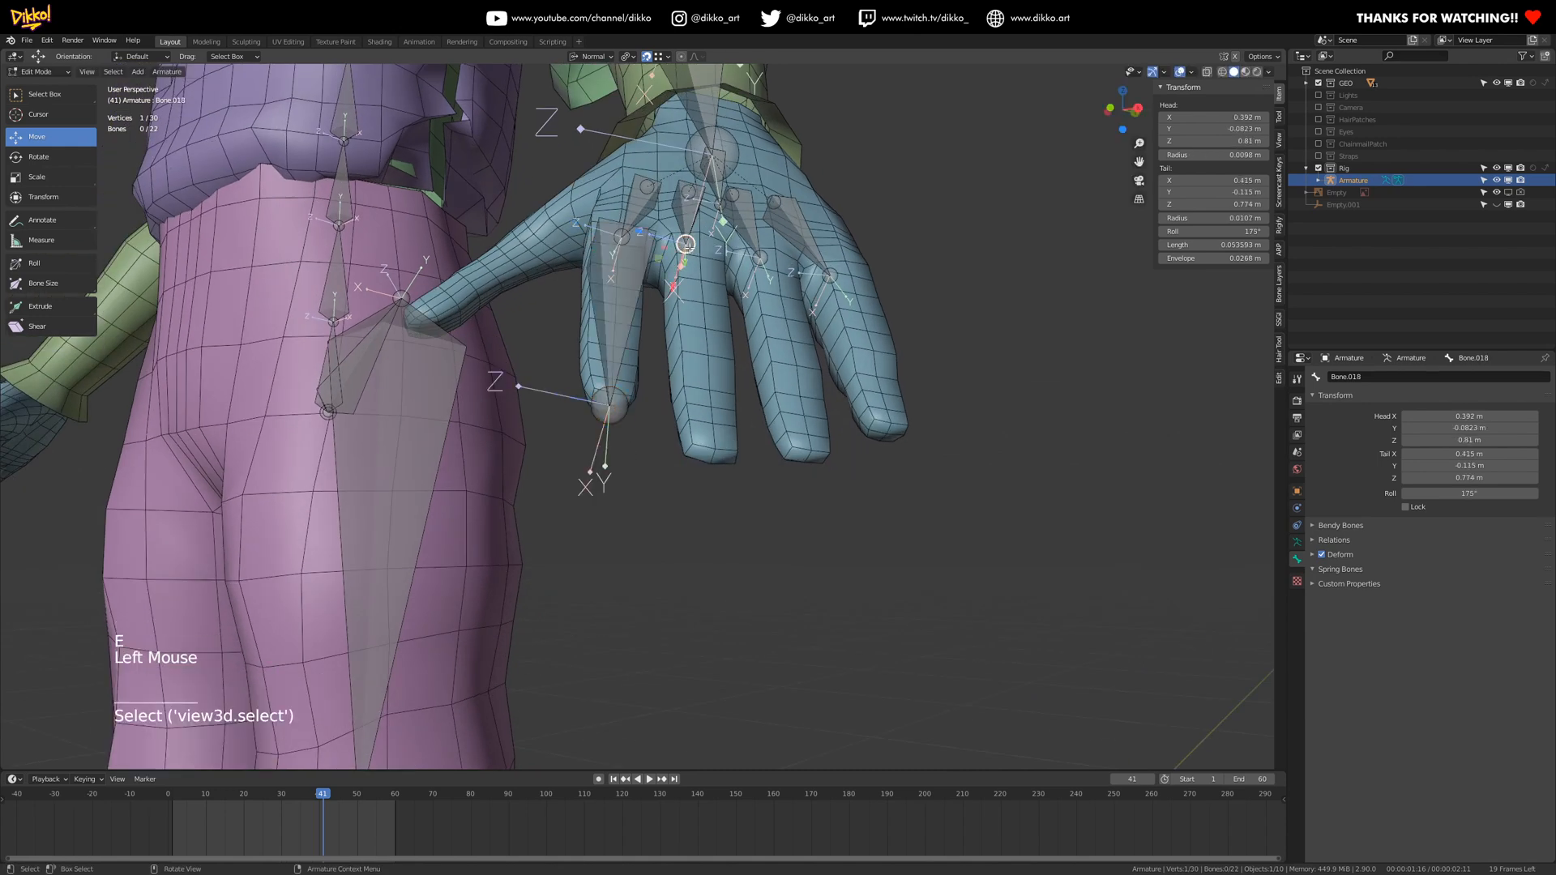
pyautogui.moveTo(682, 401); pyautogui.dragTo(752, 321, button='middle')
pyautogui.press('e')
pyautogui.moveTo(695, 240); pyautogui.dragTo(691, 276, button='middle')
# - Extrude bones from the tails of the ring and little fingers' palm bones to their fingertips
pyautogui.click(690, 275)
pyautogui.moveTo(647, 408); pyautogui.dragTo(630, 369, button='middle')
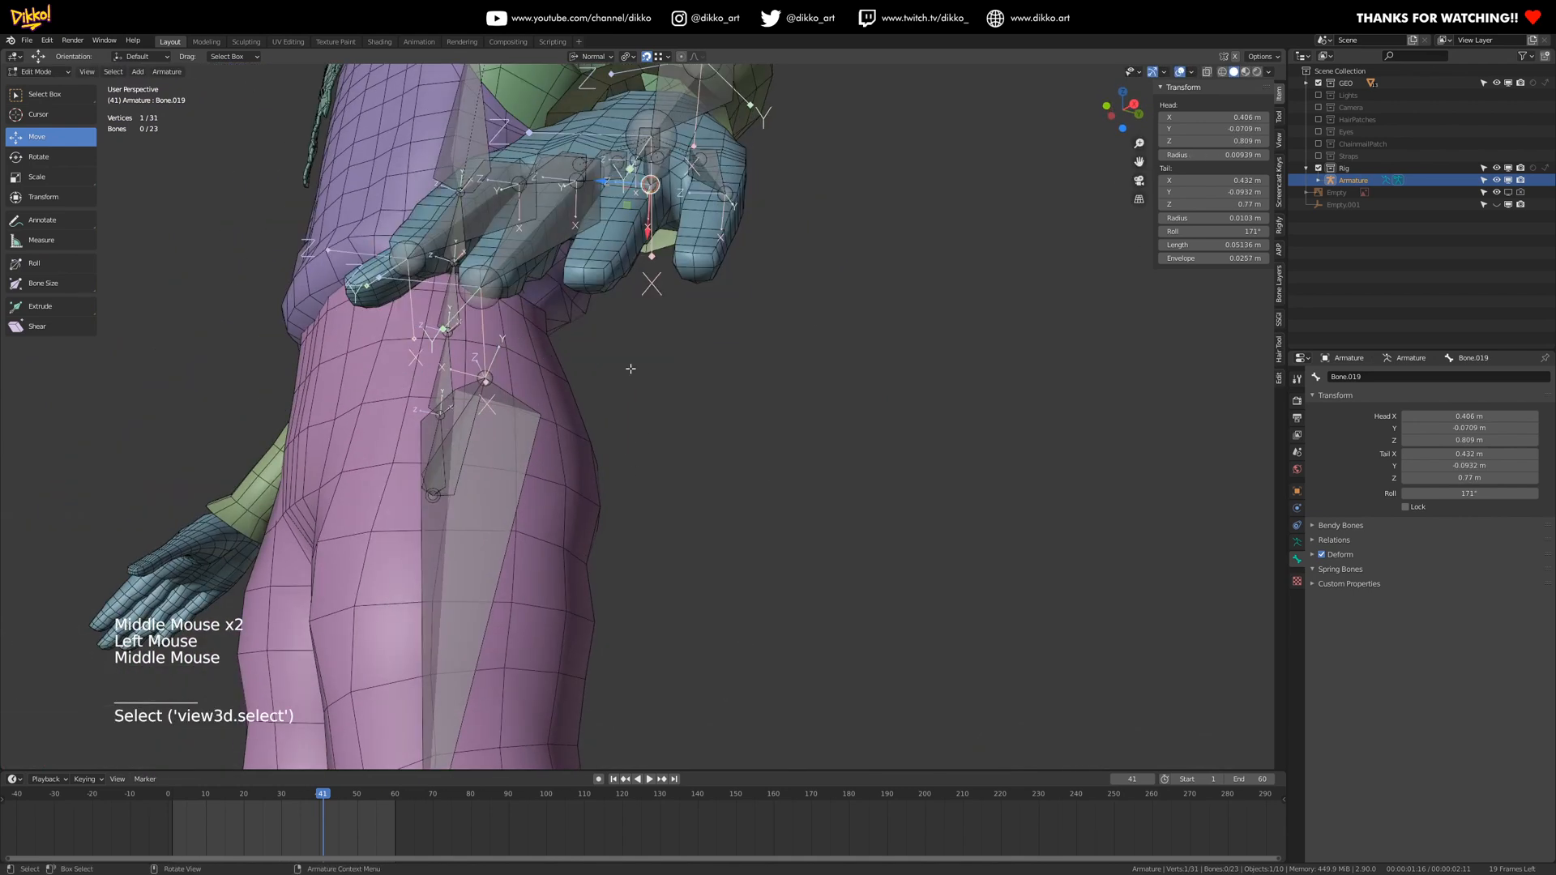
pyautogui.press('e')
pyautogui.click(585, 283)
pyautogui.moveTo(588, 286); pyautogui.dragTo(601, 350, button='middle')
pyautogui.click(741, 335)
pyautogui.moveTo(736, 361); pyautogui.dragTo(762, 486, button='middle')
pyautogui.press('e')
pyautogui.click(726, 293)
# - Select the four long finger bones and subdivide them into two bones each
pyautogui.scroll(-2, 726, 294)
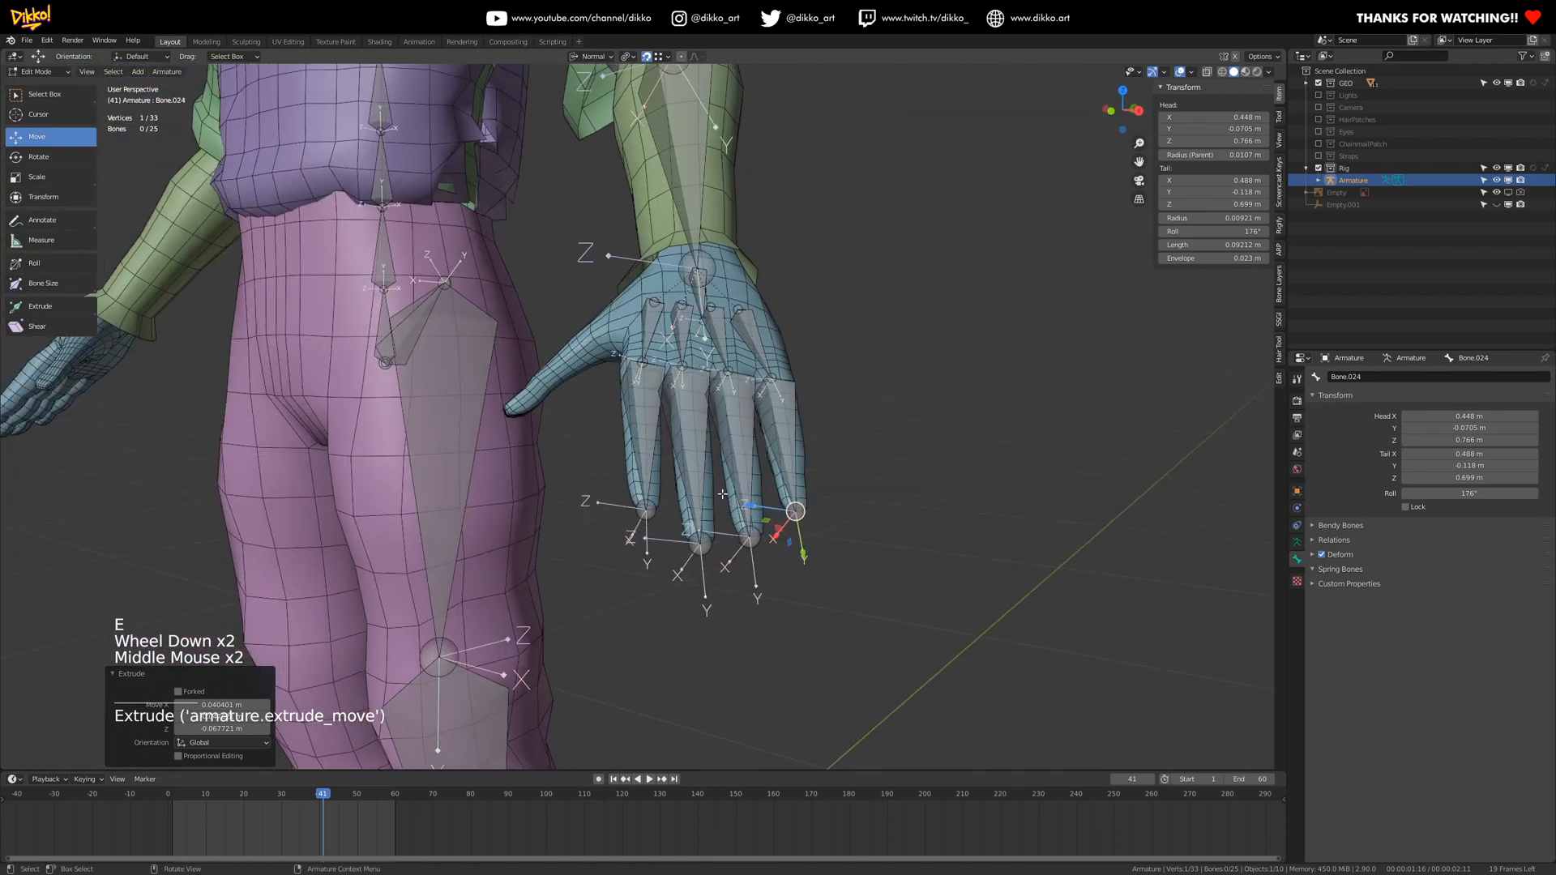
pyautogui.scroll(1, 757, 470)
pyautogui.click(648, 453)
pyautogui.keyDown('shift'); pyautogui.click(752, 452); pyautogui.keyUp('shift')
pyautogui.keyDown('shift'); pyautogui.click(756, 451); pyautogui.keyUp('shift')
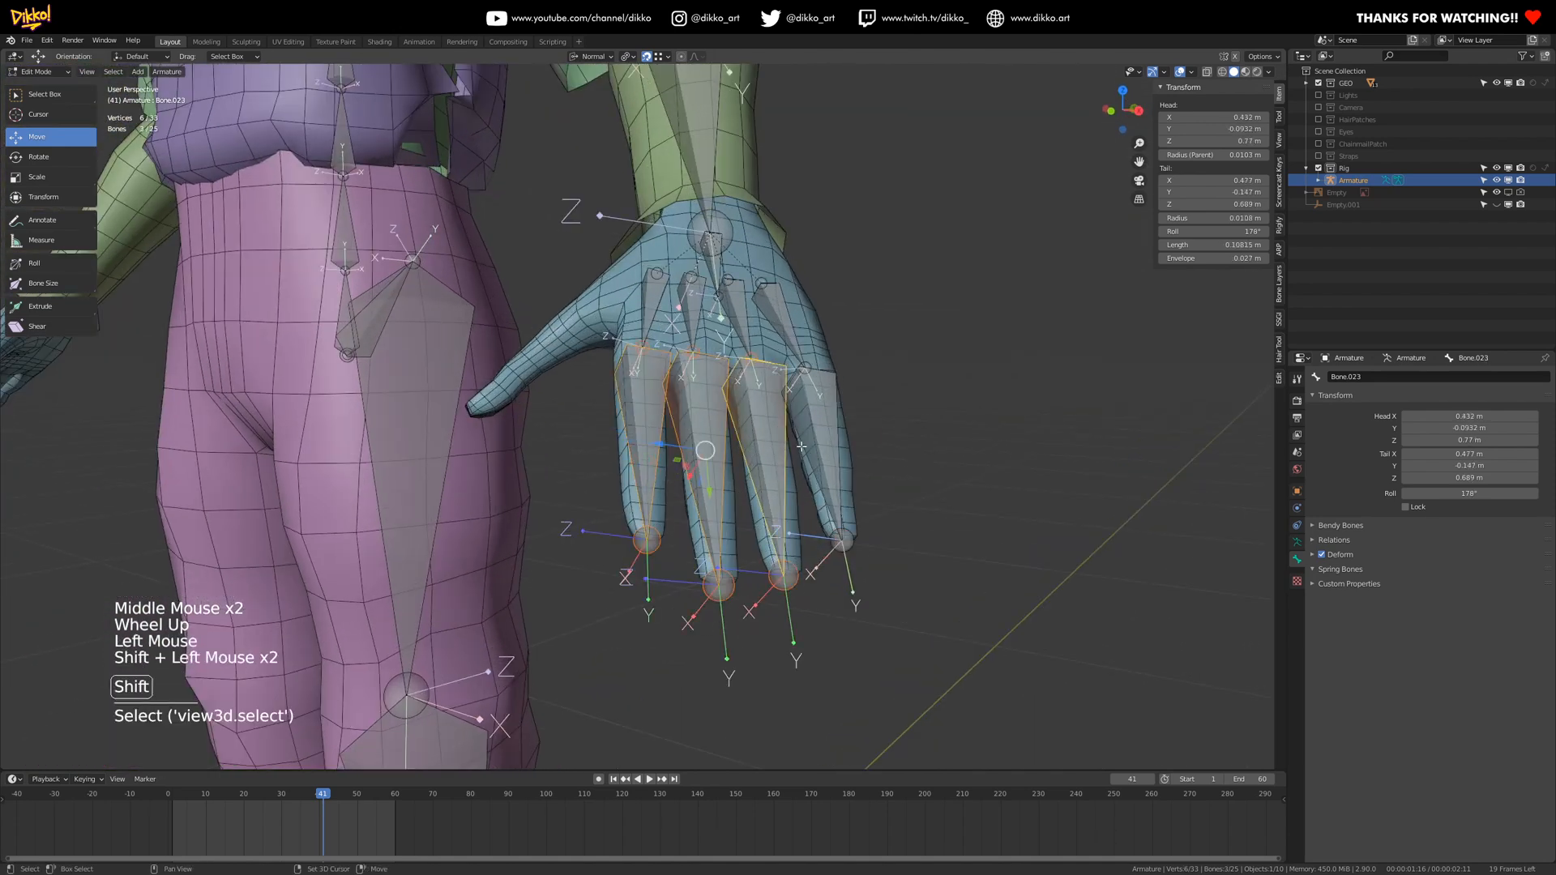
pyautogui.keyDown('shift'); pyautogui.click(828, 443); pyautogui.keyUp('shift')
pyautogui.rightClick(829, 445)
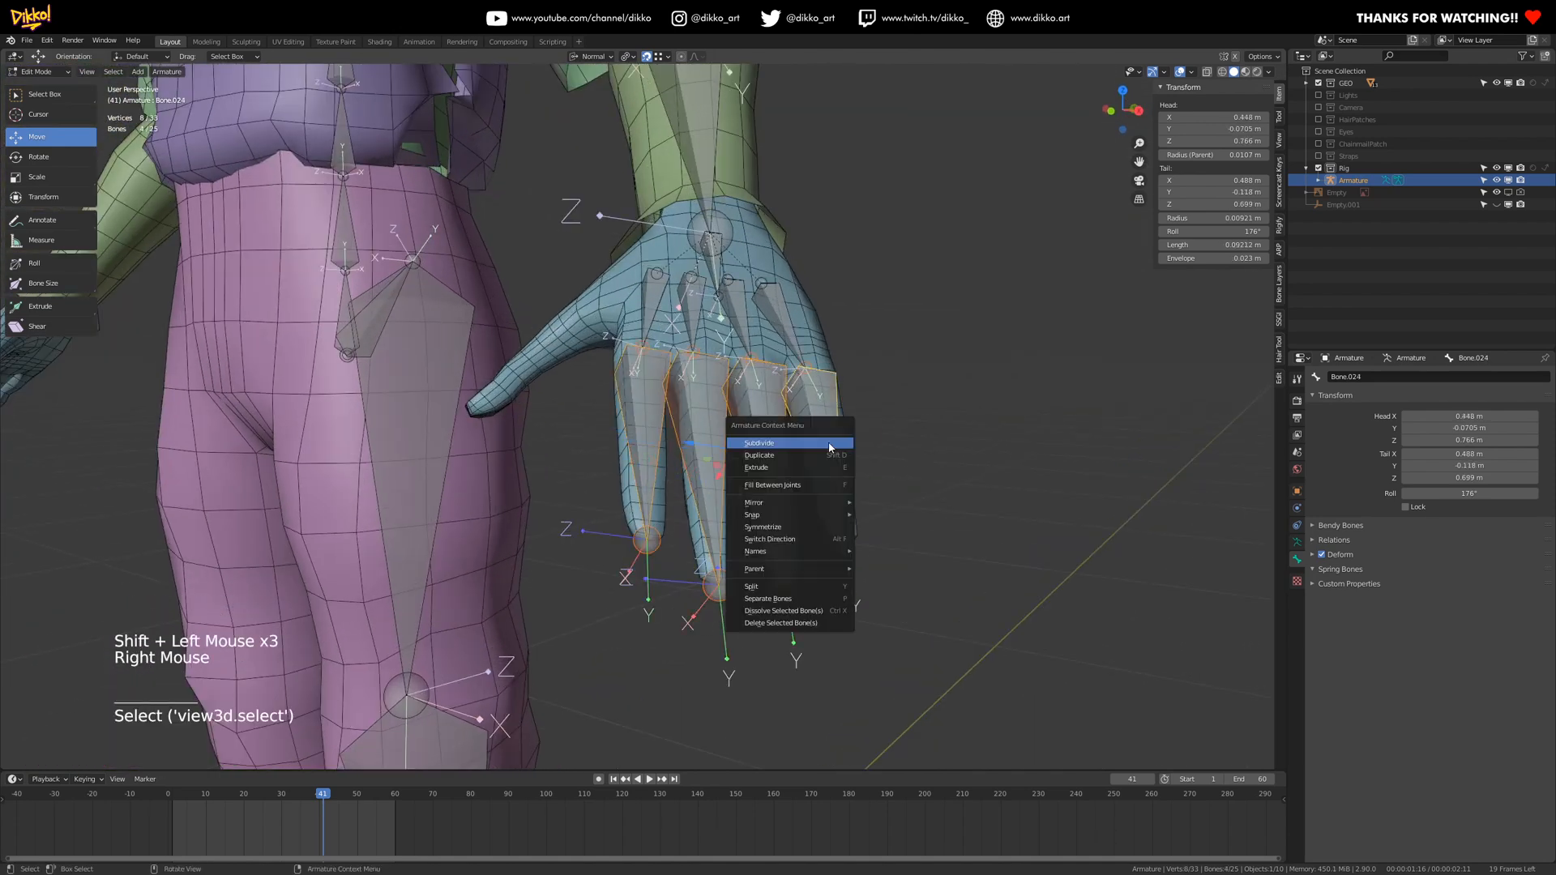
pyautogui.click(829, 445)
# - Subdivide the outer bone of all four fingers with one cut so each finger has three bones
pyautogui.click(646, 402)
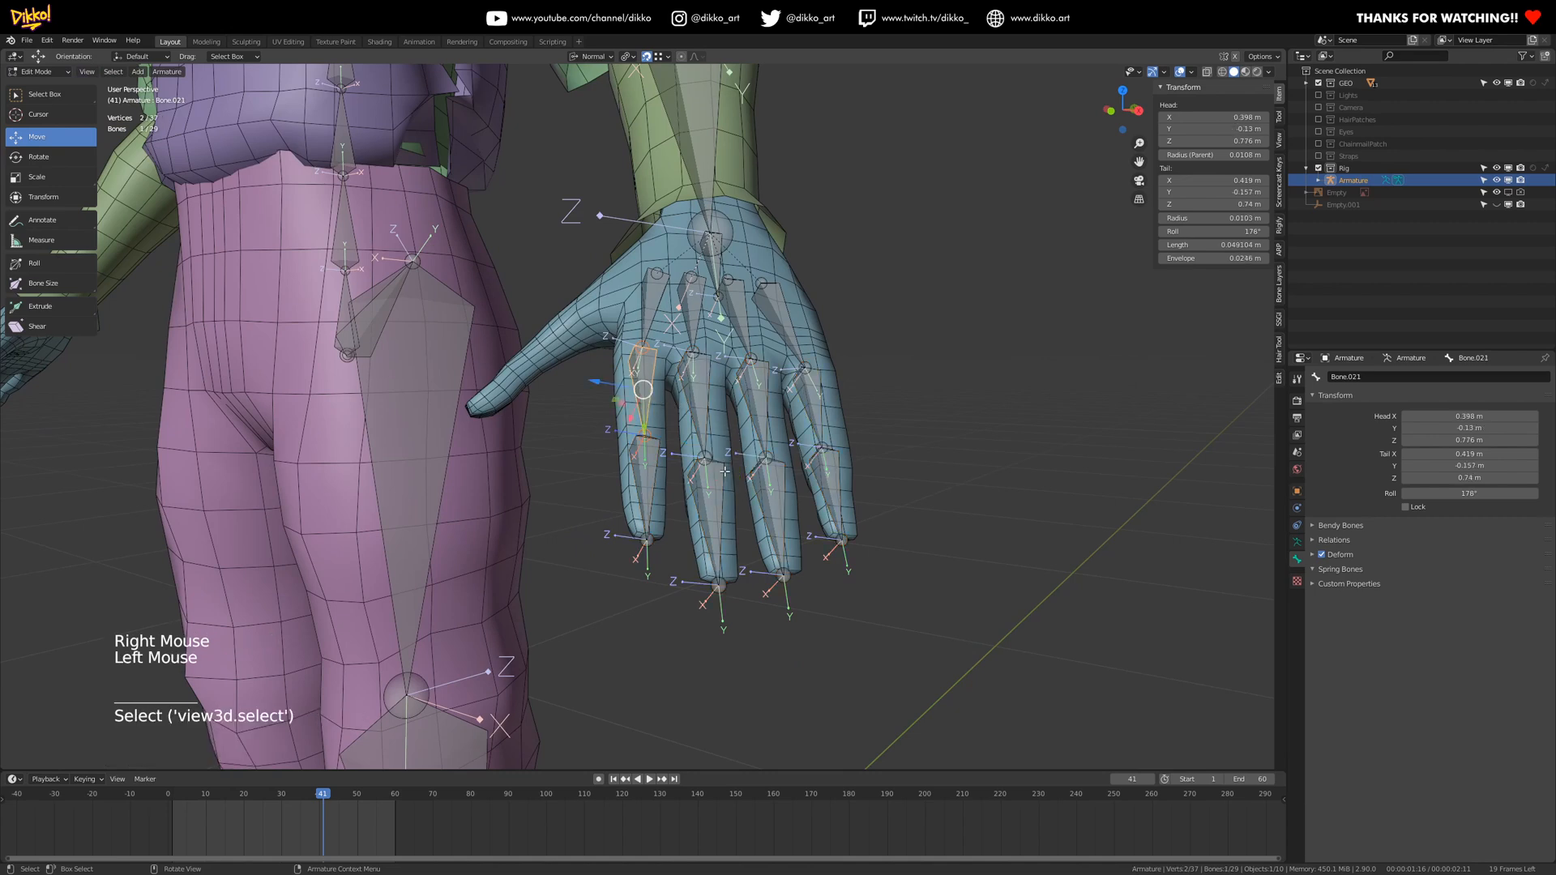
pyautogui.click(646, 486)
pyautogui.keyDown('shift'); pyautogui.click(707, 496); pyautogui.keyUp('shift')
pyautogui.keyDown('shift'); pyautogui.click(790, 503); pyautogui.keyUp('shift')
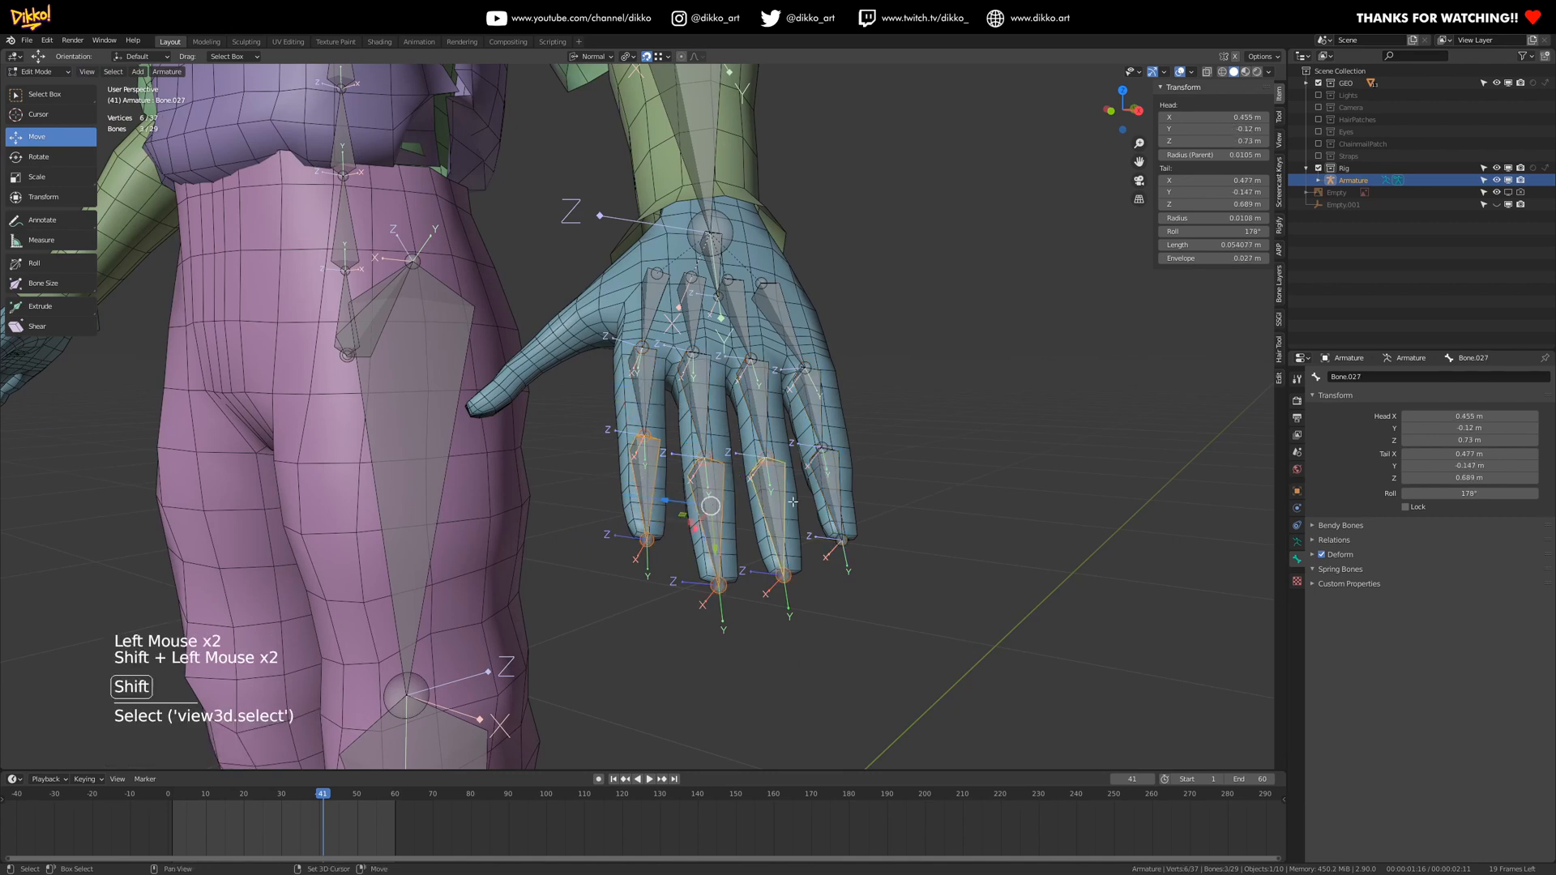
pyautogui.rightClick(825, 492)
pyautogui.click(826, 494)
# - Duplicate the index finger's first bone and place the copy over the palm as the start of the thumb chain
pyautogui.moveTo(826, 493); pyautogui.dragTo(818, 555, button='middle')
pyautogui.moveTo(890, 664); pyautogui.dragTo(763, 428, button='middle')
pyautogui.scroll(1, 763, 428)
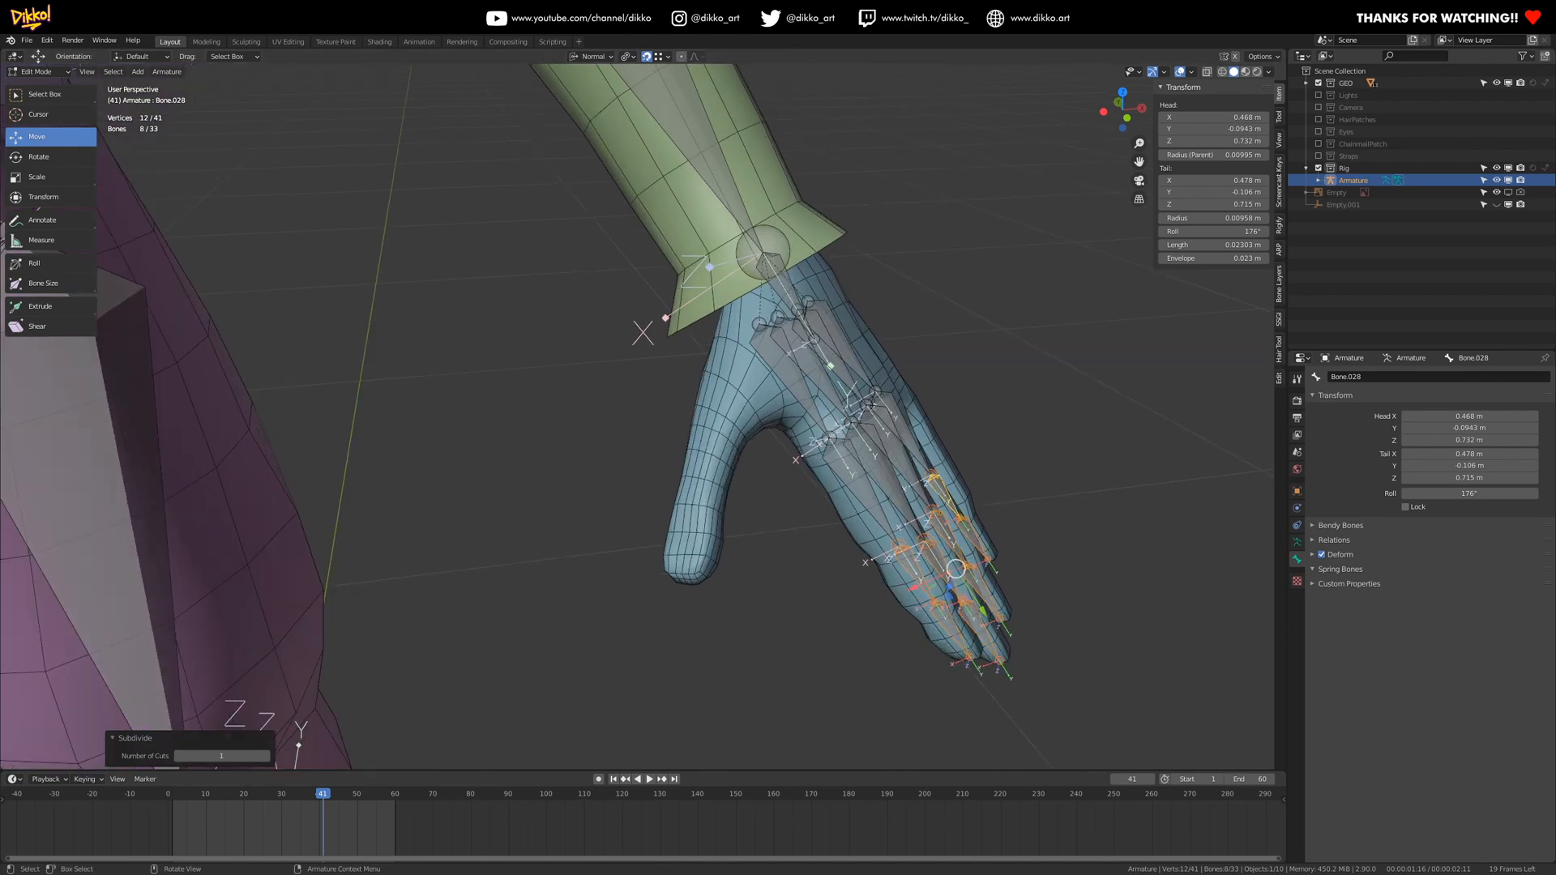
pyautogui.moveTo(769, 470); pyautogui.dragTo(796, 494, button='middle')
pyautogui.scroll(3, 796, 494)
pyautogui.moveTo(785, 590); pyautogui.dragTo(761, 518, button='middle')
pyautogui.moveTo(762, 519); pyautogui.dragTo(766, 486, button='middle')
pyautogui.click(768, 494)
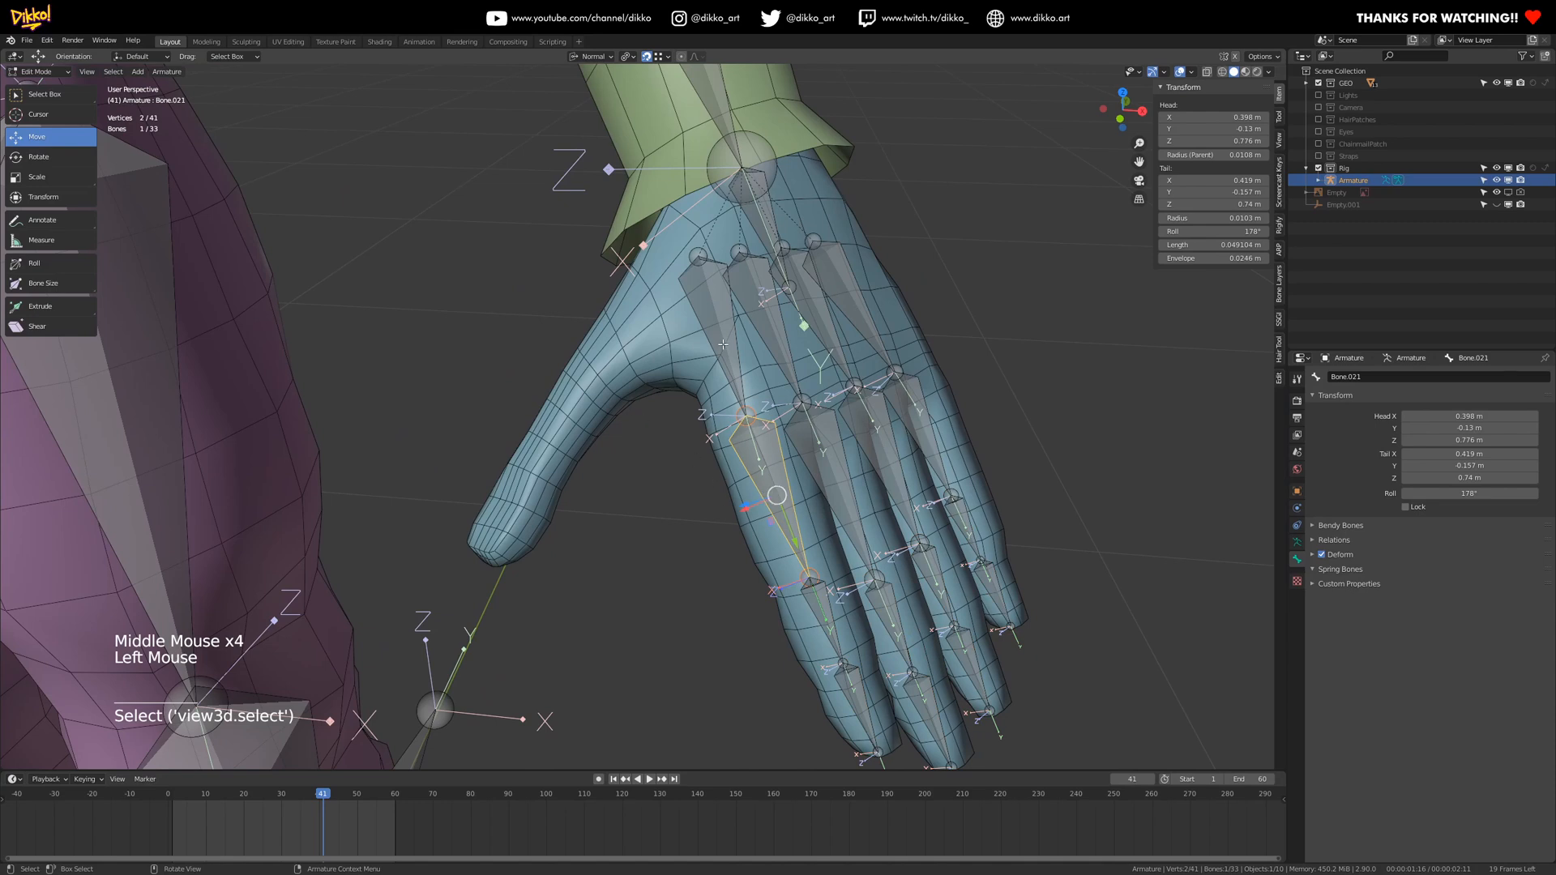
pyautogui.hotkey('shift', 'd')
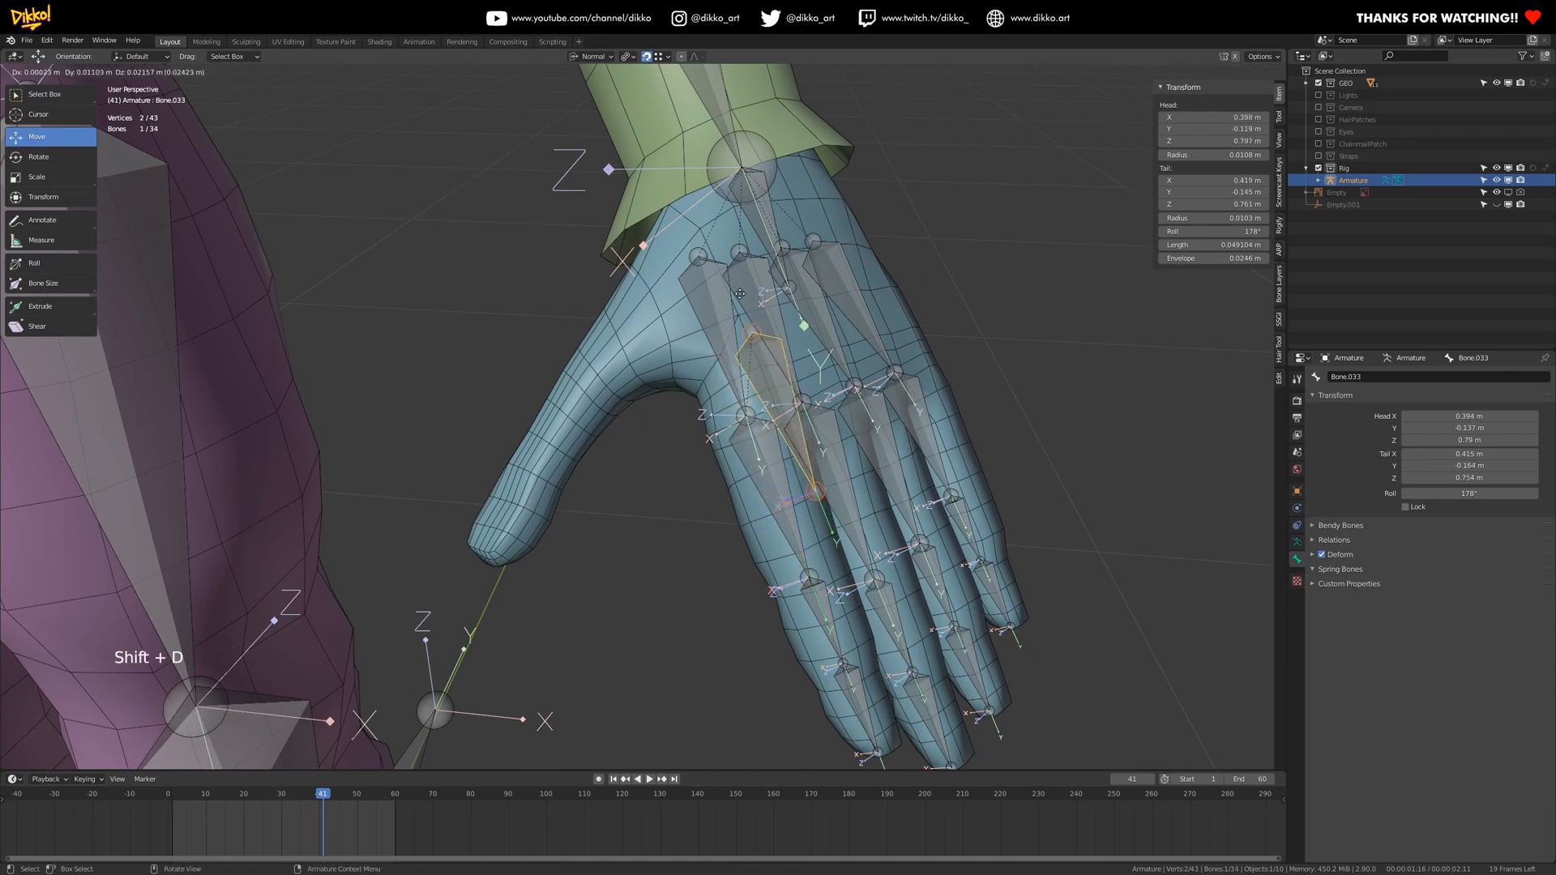
pyautogui.click(725, 245)
# - Set snapping to Volume and move the duplicated bone inside the palm, beside the index finger's palm bone
pyautogui.click(645, 59)
pyautogui.click(646, 56)
pyautogui.click(660, 57)
pyautogui.click(640, 142)
pyautogui.moveTo(744, 341); pyautogui.dragTo(681, 362, button='middle')
pyautogui.press('g')
pyautogui.click(608, 326)
pyautogui.press('g')
pyautogui.click(658, 279)
pyautogui.press('g')
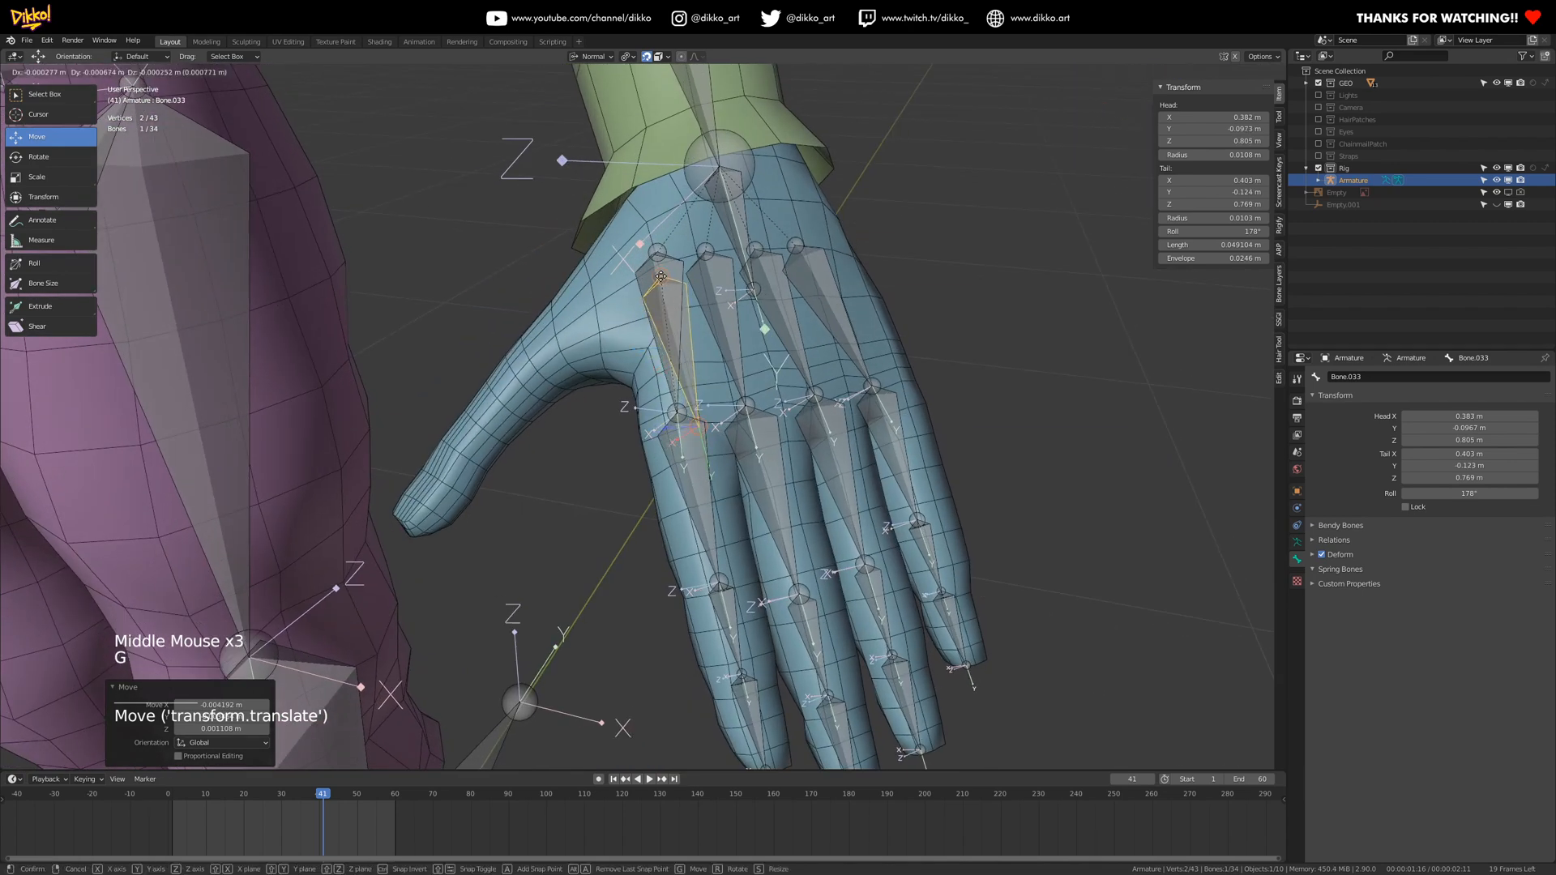
pyautogui.click(662, 283)
# - Slide the duplicated bone along its normal X axis out of the palm toward the base of the thumb
pyautogui.moveTo(663, 283); pyautogui.dragTo(618, 206, button='middle')
pyautogui.moveTo(598, 197); pyautogui.dragTo(596, 201)
pyautogui.moveTo(596, 201); pyautogui.dragTo(693, 308, button='middle')
pyautogui.scroll(2, 694, 308)
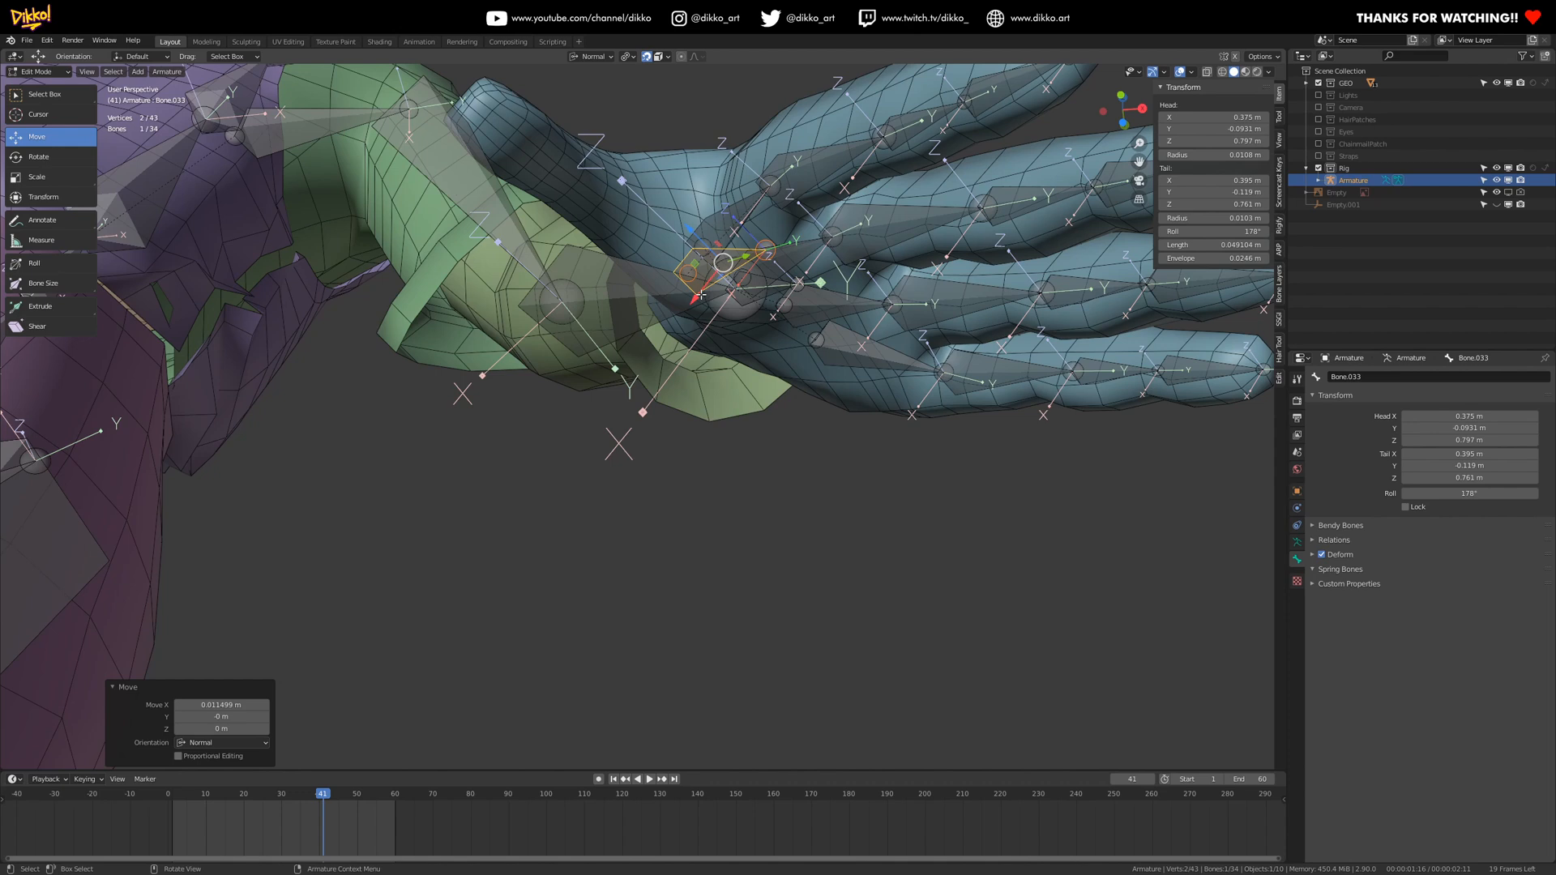
pyautogui.moveTo(744, 258); pyautogui.dragTo(821, 481, button='middle')
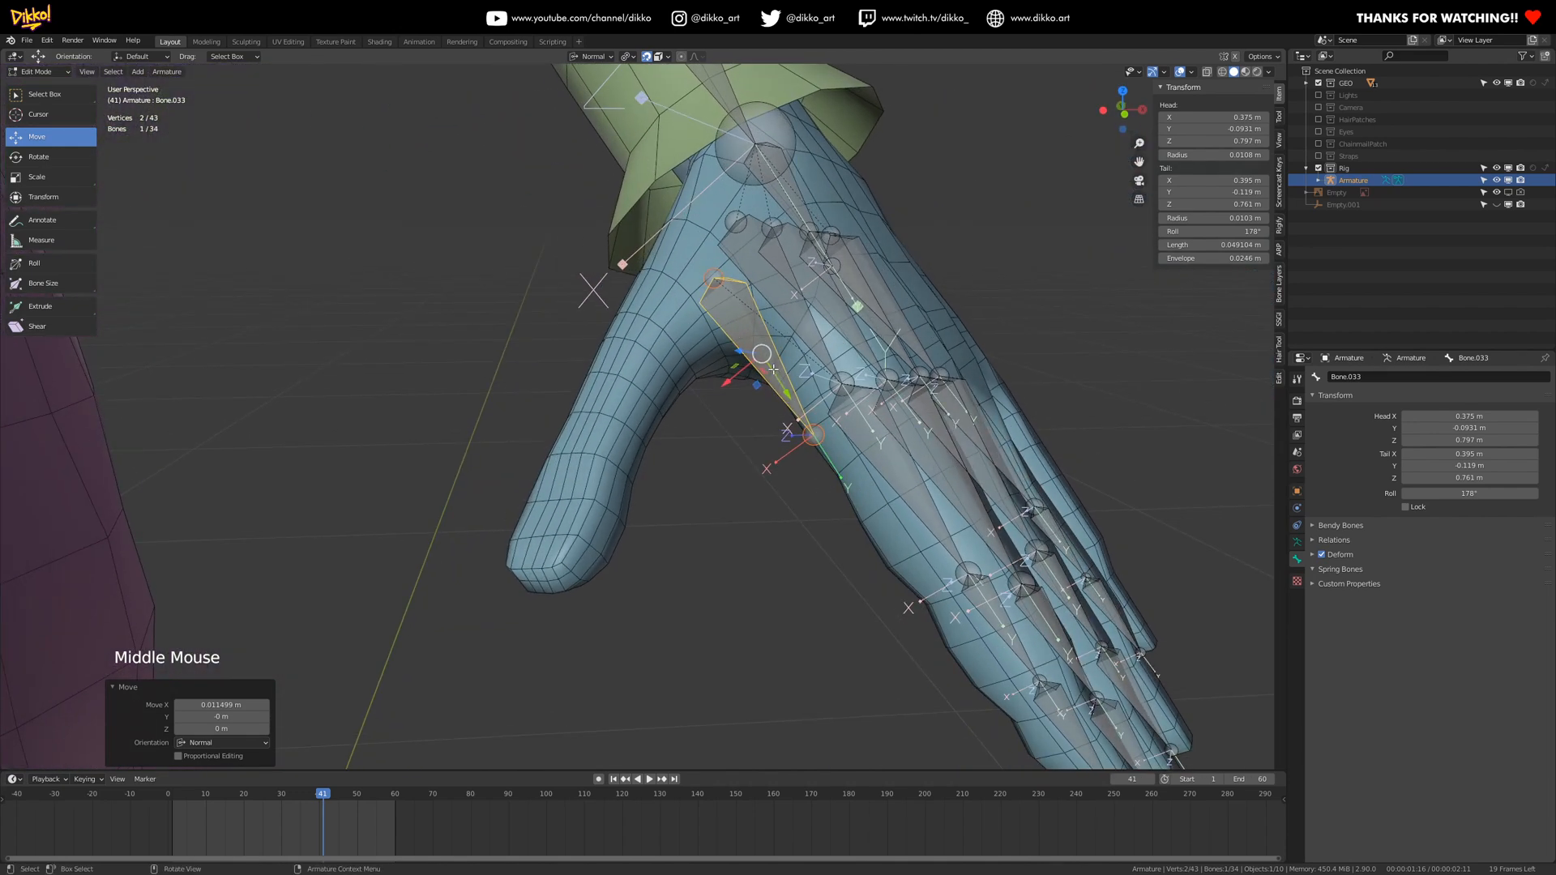
pyautogui.moveTo(735, 333); pyautogui.dragTo(736, 378)
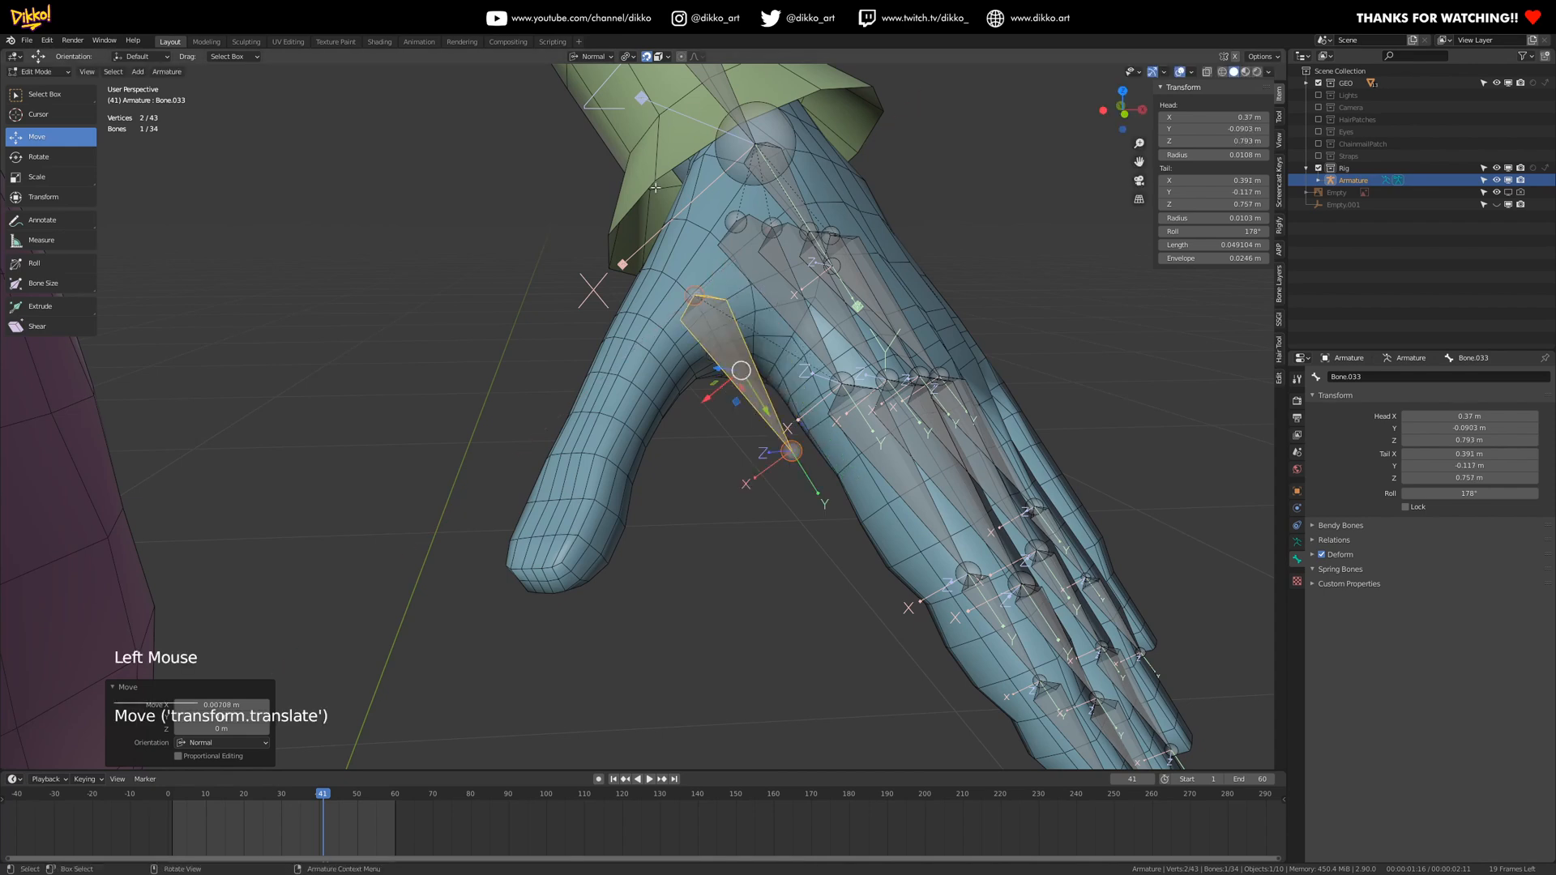
# - Move the detached bone beside the palm up toward the base of the thumb
pyautogui.moveTo(709, 400); pyautogui.dragTo(666, 251)
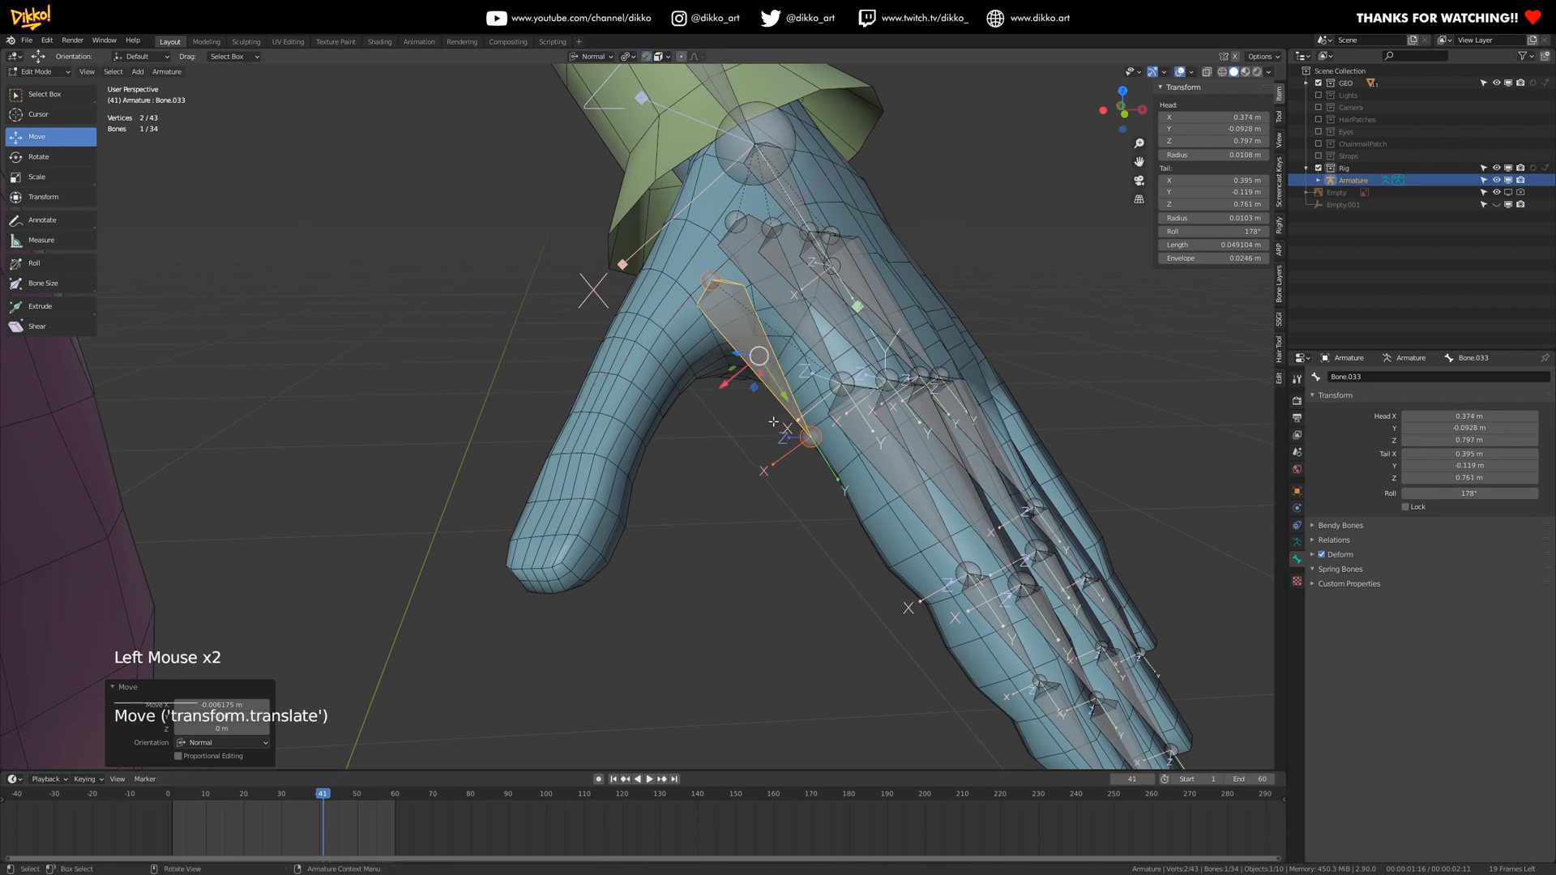
pyautogui.moveTo(727, 380); pyautogui.dragTo(732, 378)
pyautogui.moveTo(732, 378); pyautogui.dragTo(640, 162, button='middle')
# - Turn on snapping and move the bone's tail inside the thumb, down to its first joint
pyautogui.click(646, 56)
pyautogui.click(803, 430)
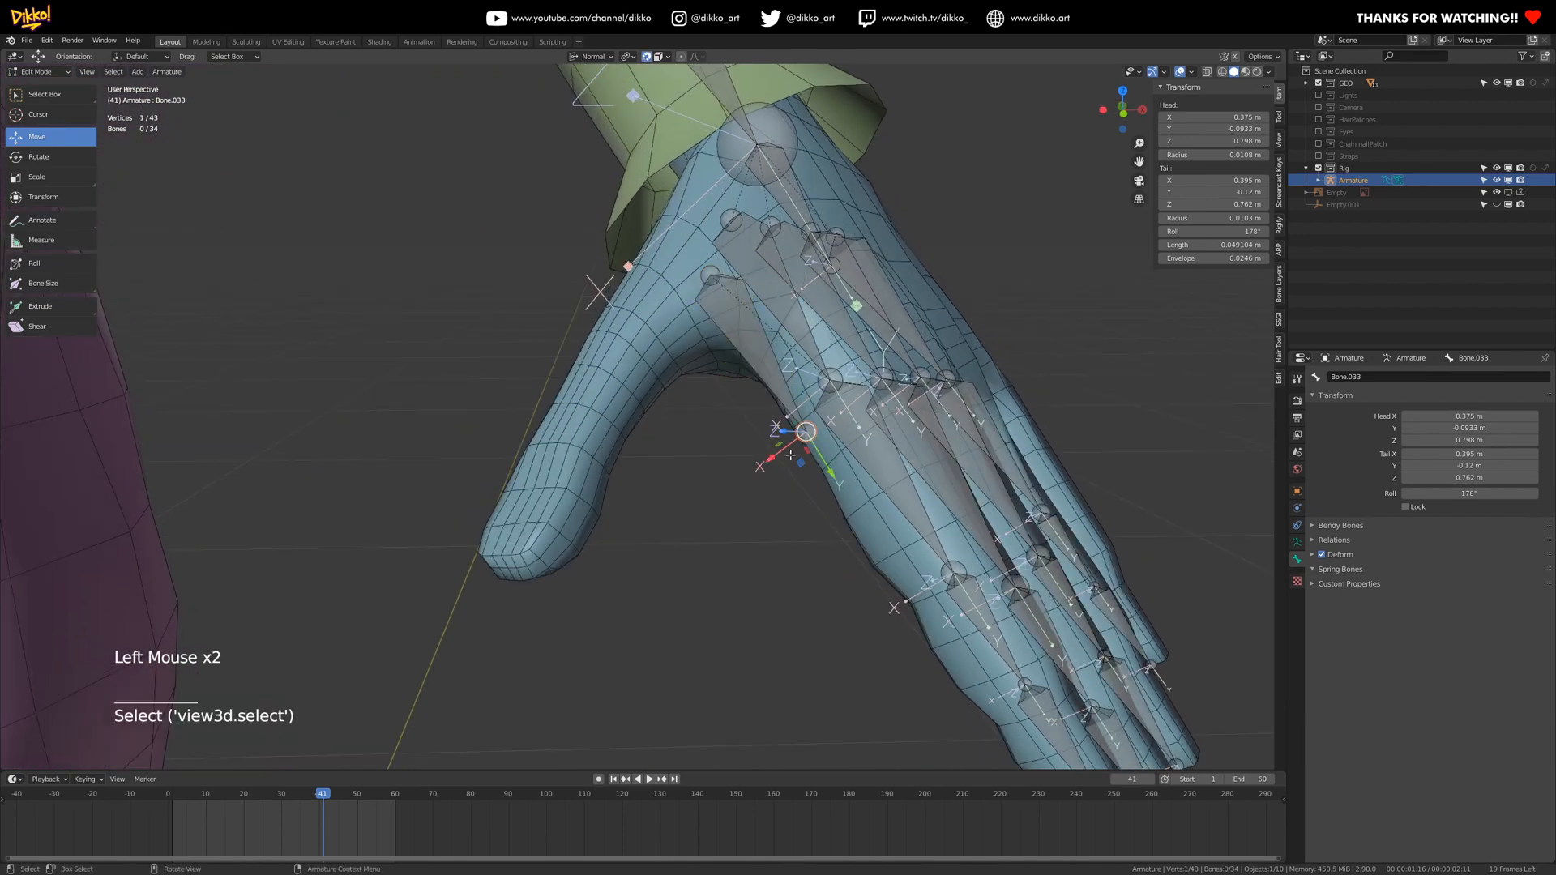
pyautogui.moveTo(708, 398); pyautogui.dragTo(714, 421, button='middle')
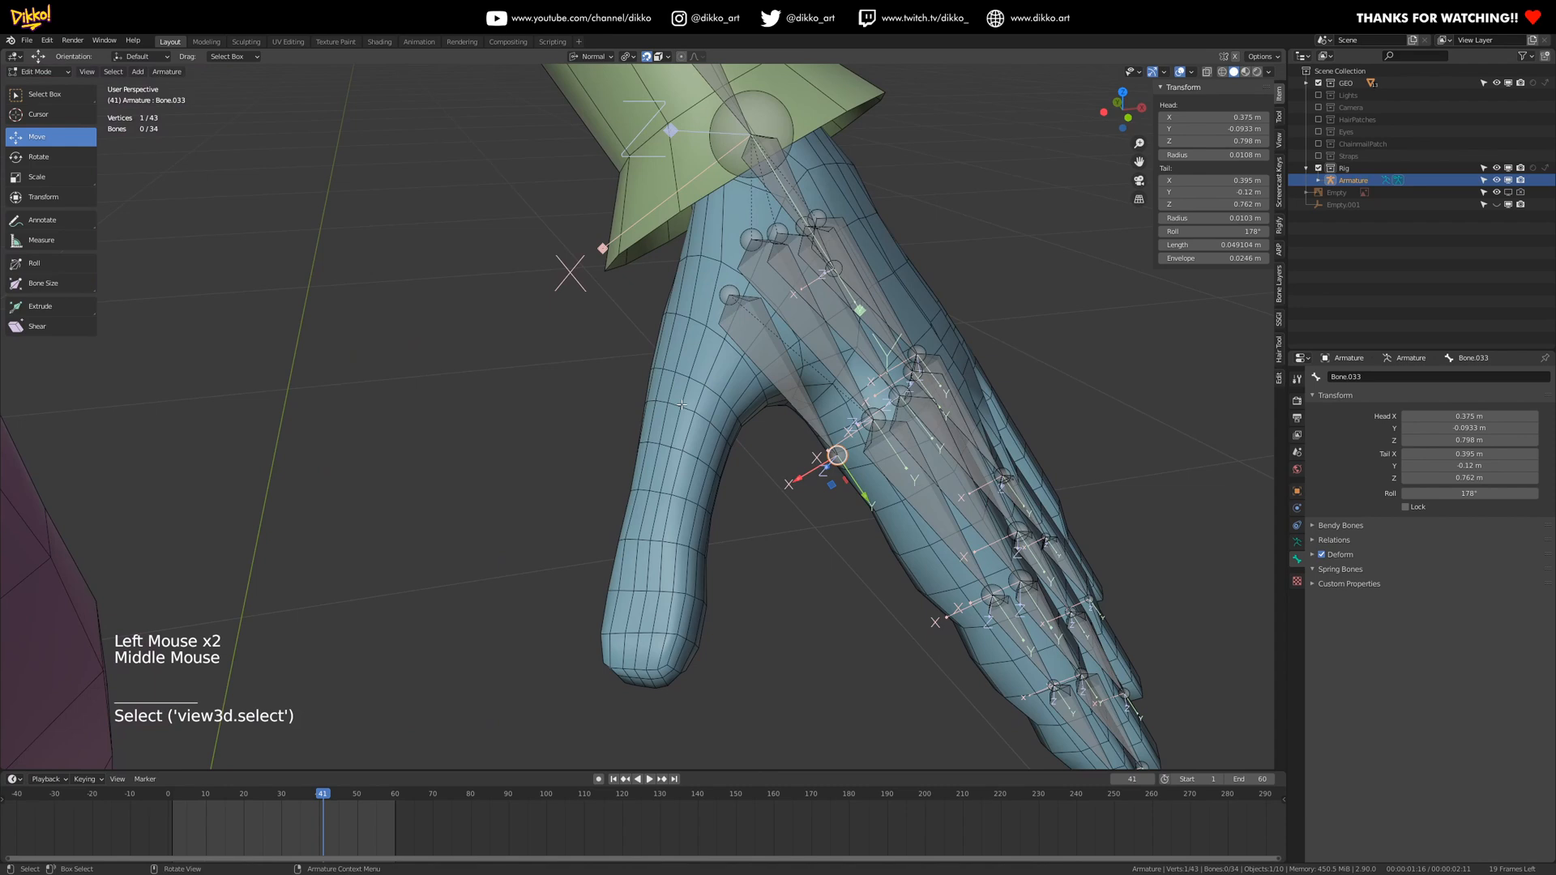
pyautogui.press('g')
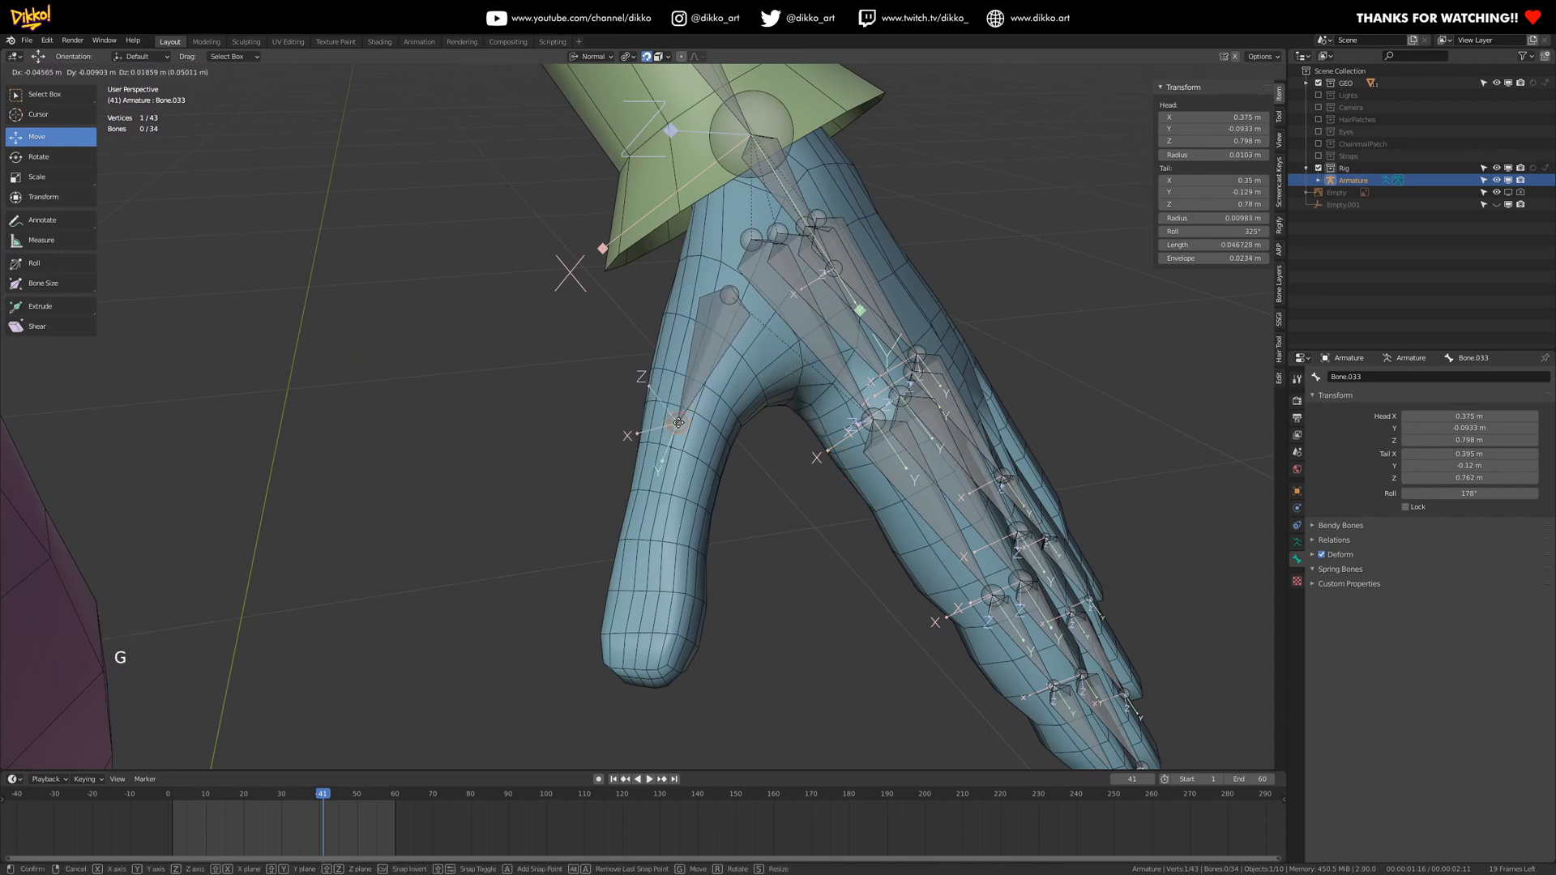
pyautogui.click(681, 421)
pyautogui.scroll(-2, 681, 420)
pyautogui.moveTo(681, 420); pyautogui.dragTo(732, 519, button='middle')
pyautogui.press('g')
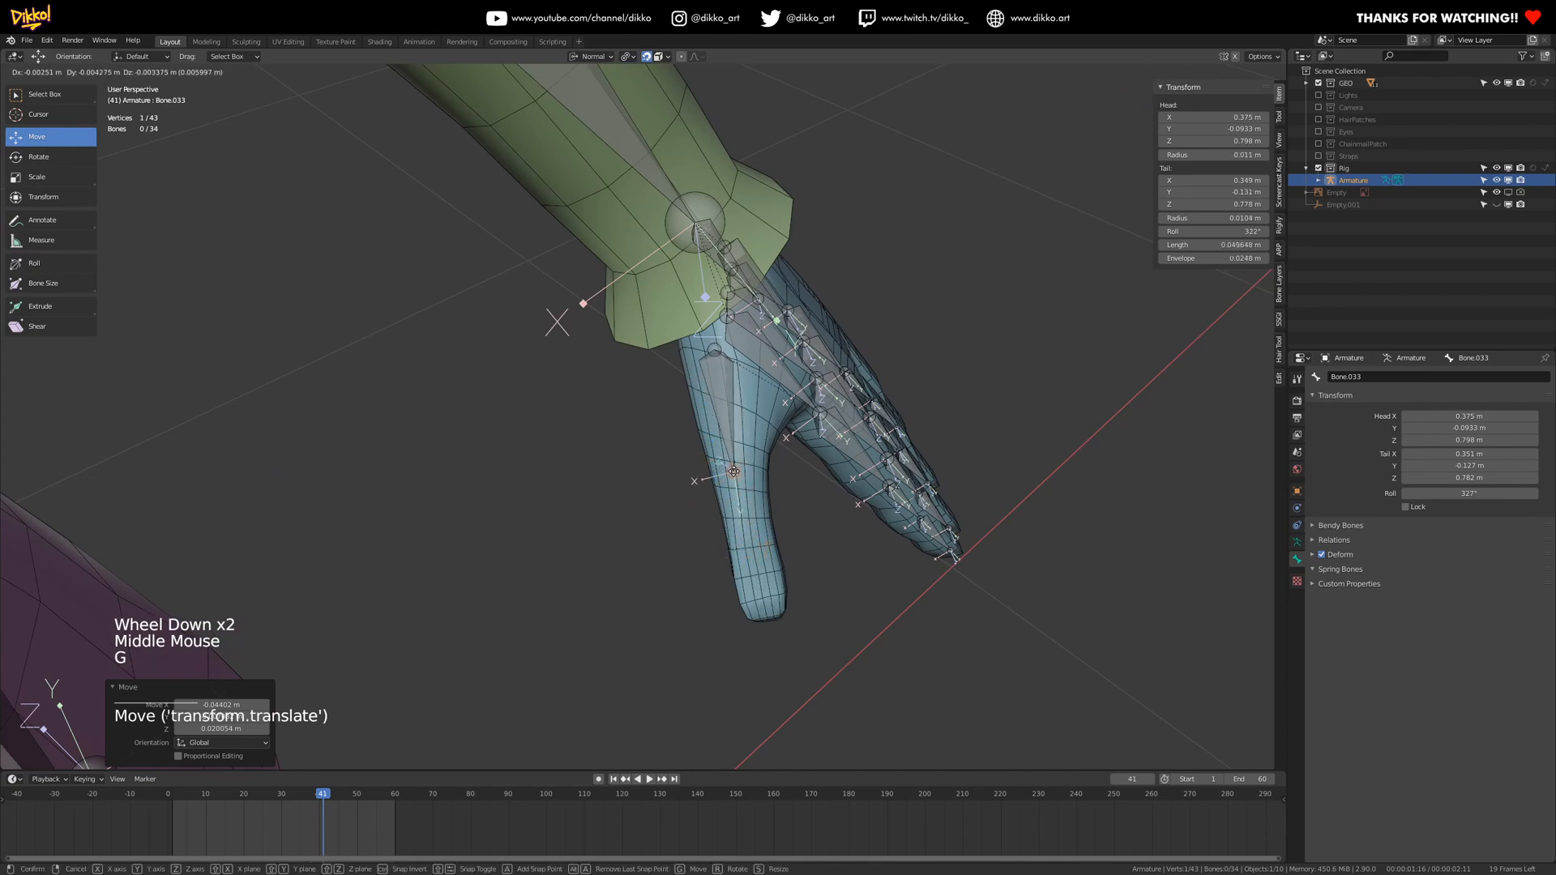
pyautogui.click(733, 471)
# - Extrude two more bones from the thumb bone's tail, one to the next joint and one to the thumb tip
pyautogui.press('e')
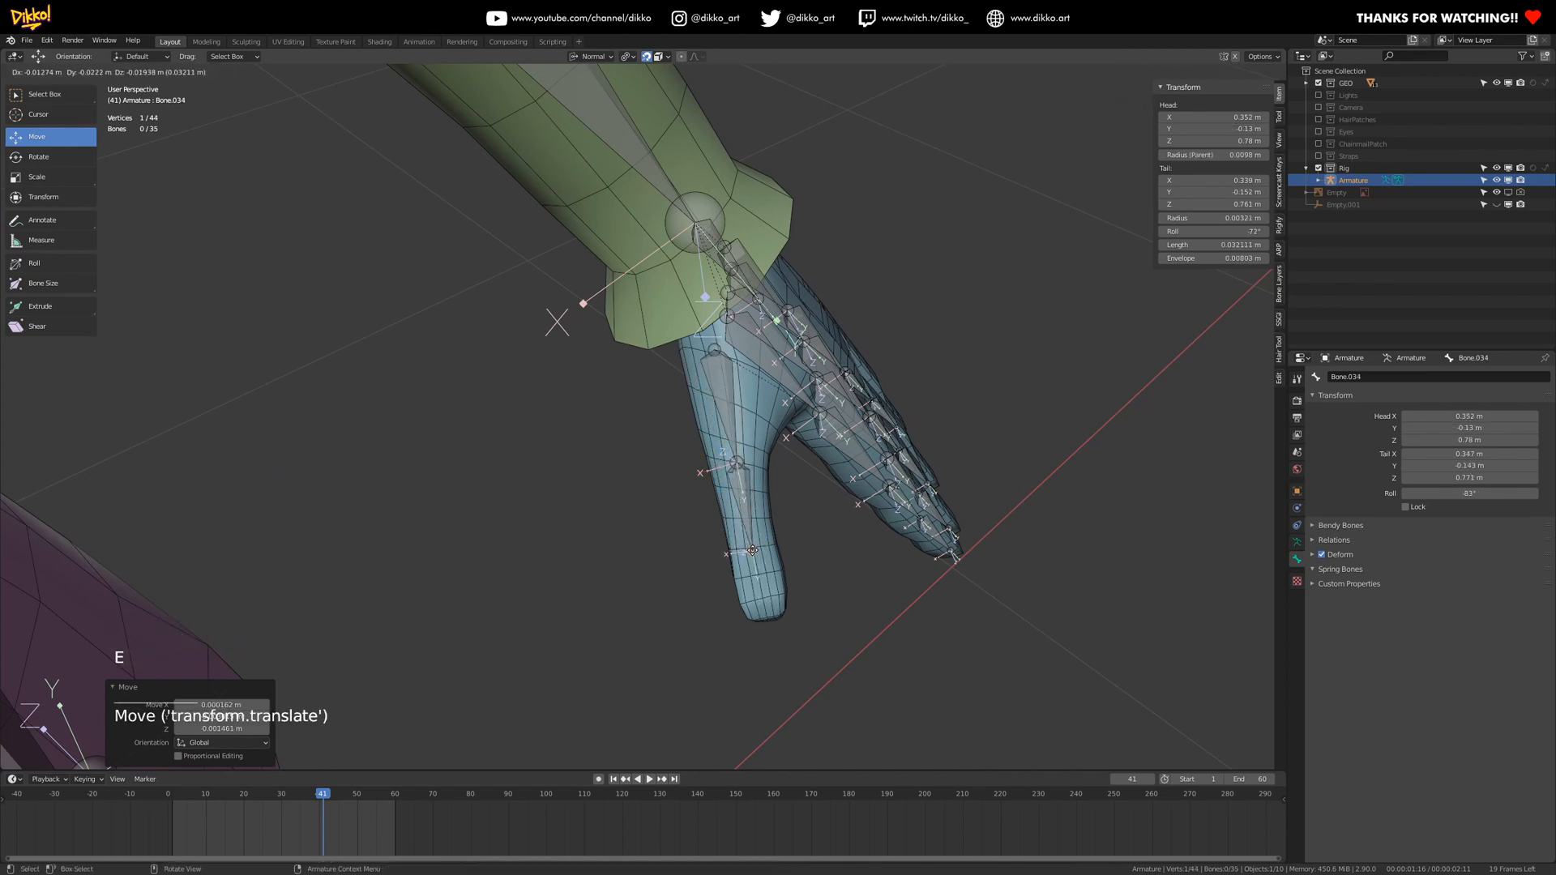
pyautogui.click(752, 551)
pyautogui.press('e')
pyautogui.click(771, 619)
pyautogui.moveTo(772, 620); pyautogui.dragTo(721, 567, button='middle')
# - Change the snap target to Vertex and move the last thumb bone's tail onto the middle of the thumb tip
pyautogui.scroll(3, 727, 539)
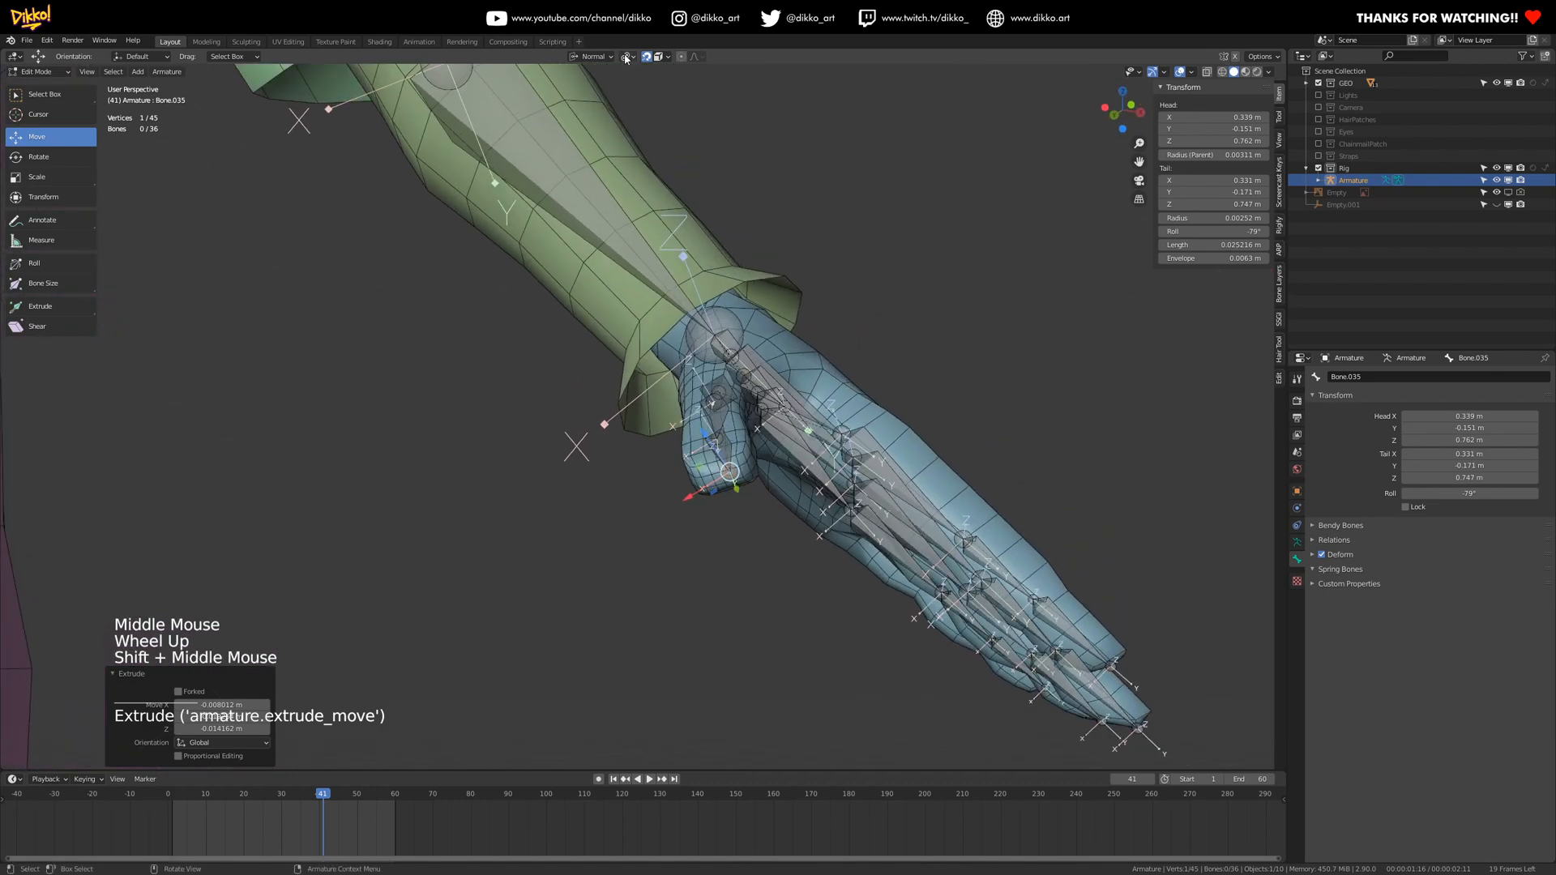
pyautogui.click(661, 56)
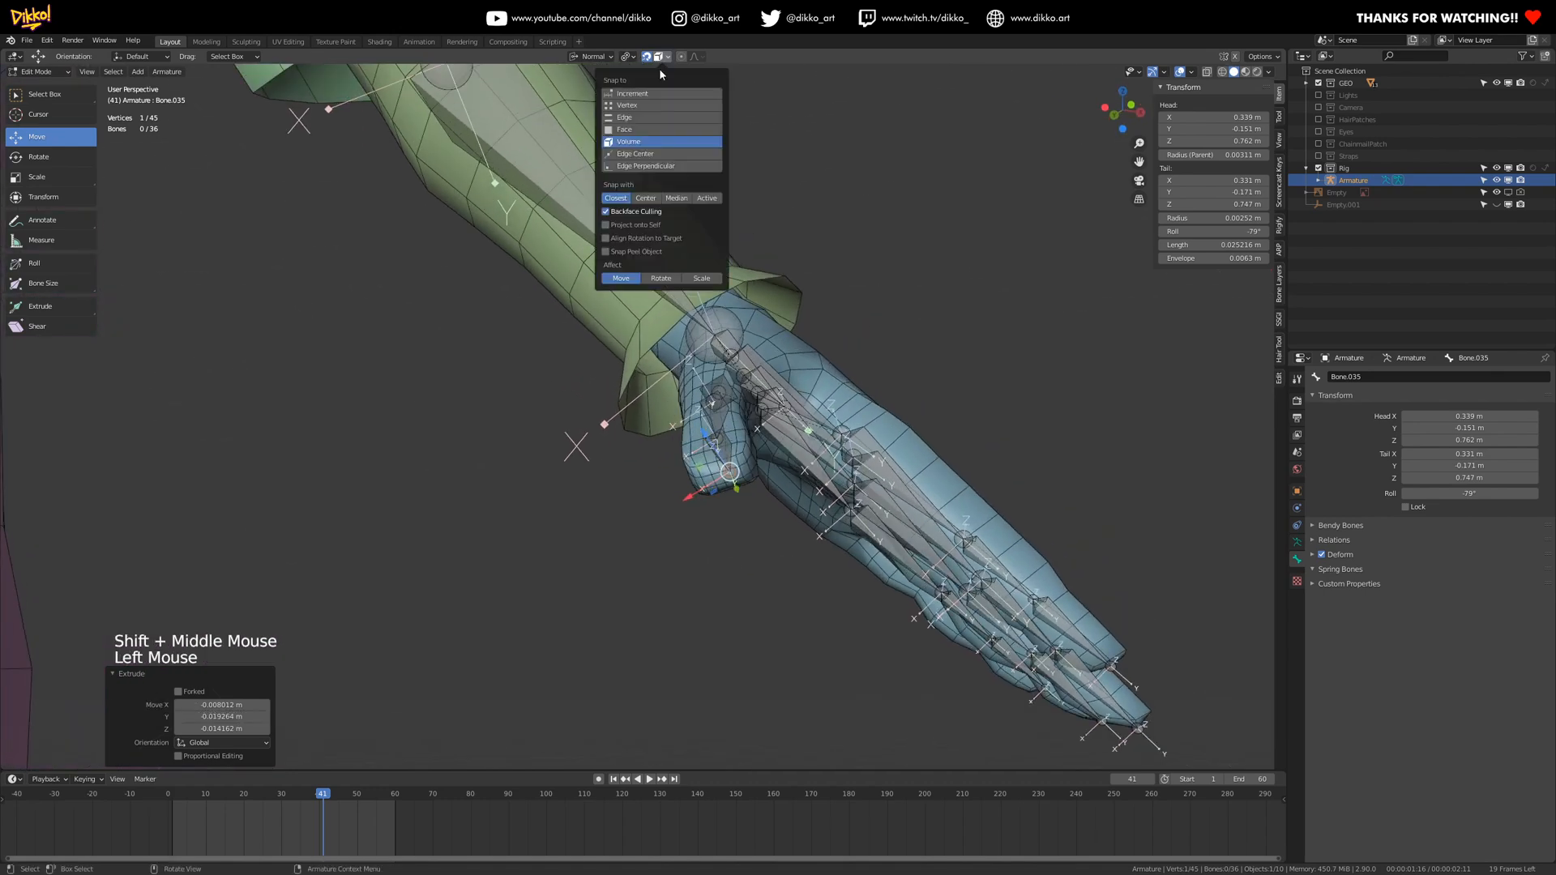
pyautogui.click(634, 109)
pyautogui.press('h')
pyautogui.press('g')
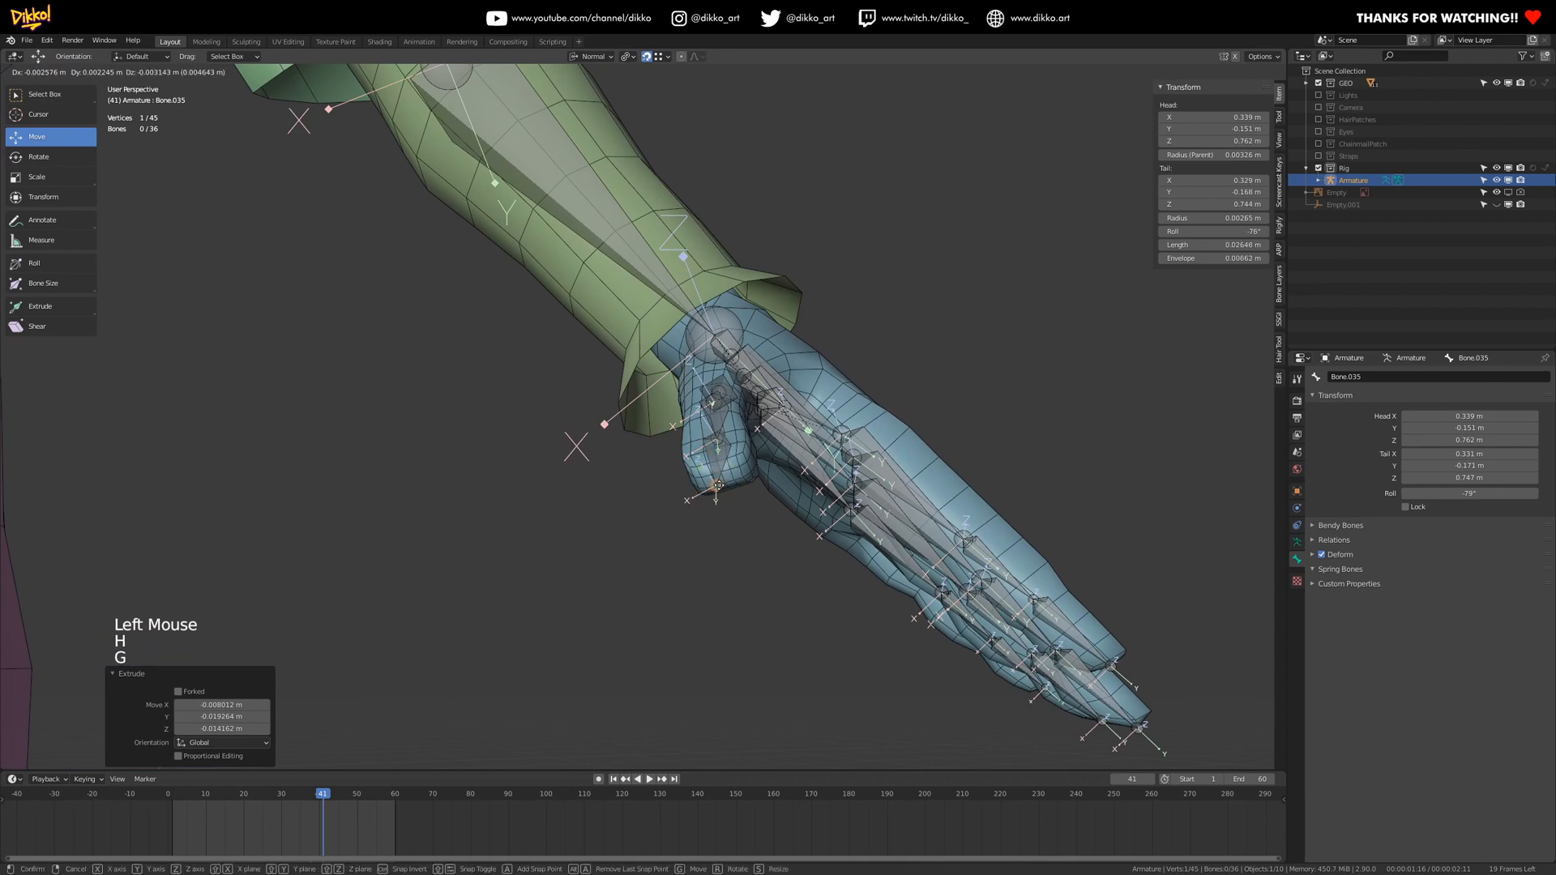
pyautogui.click(723, 482)
# - Try to reposition the joint between the thumb's first and second bones, and undo it
pyautogui.moveTo(763, 448); pyautogui.dragTo(827, 532, button='middle')
pyautogui.click(697, 524)
pyautogui.press('g')
pyautogui.click(697, 523)
pyautogui.hotkey('ctrl', 'z')
# - Show the whole character from the front and save the rig file
pyautogui.scroll(-6, 486, 406)
pyautogui.scroll(-2, 567, 437)
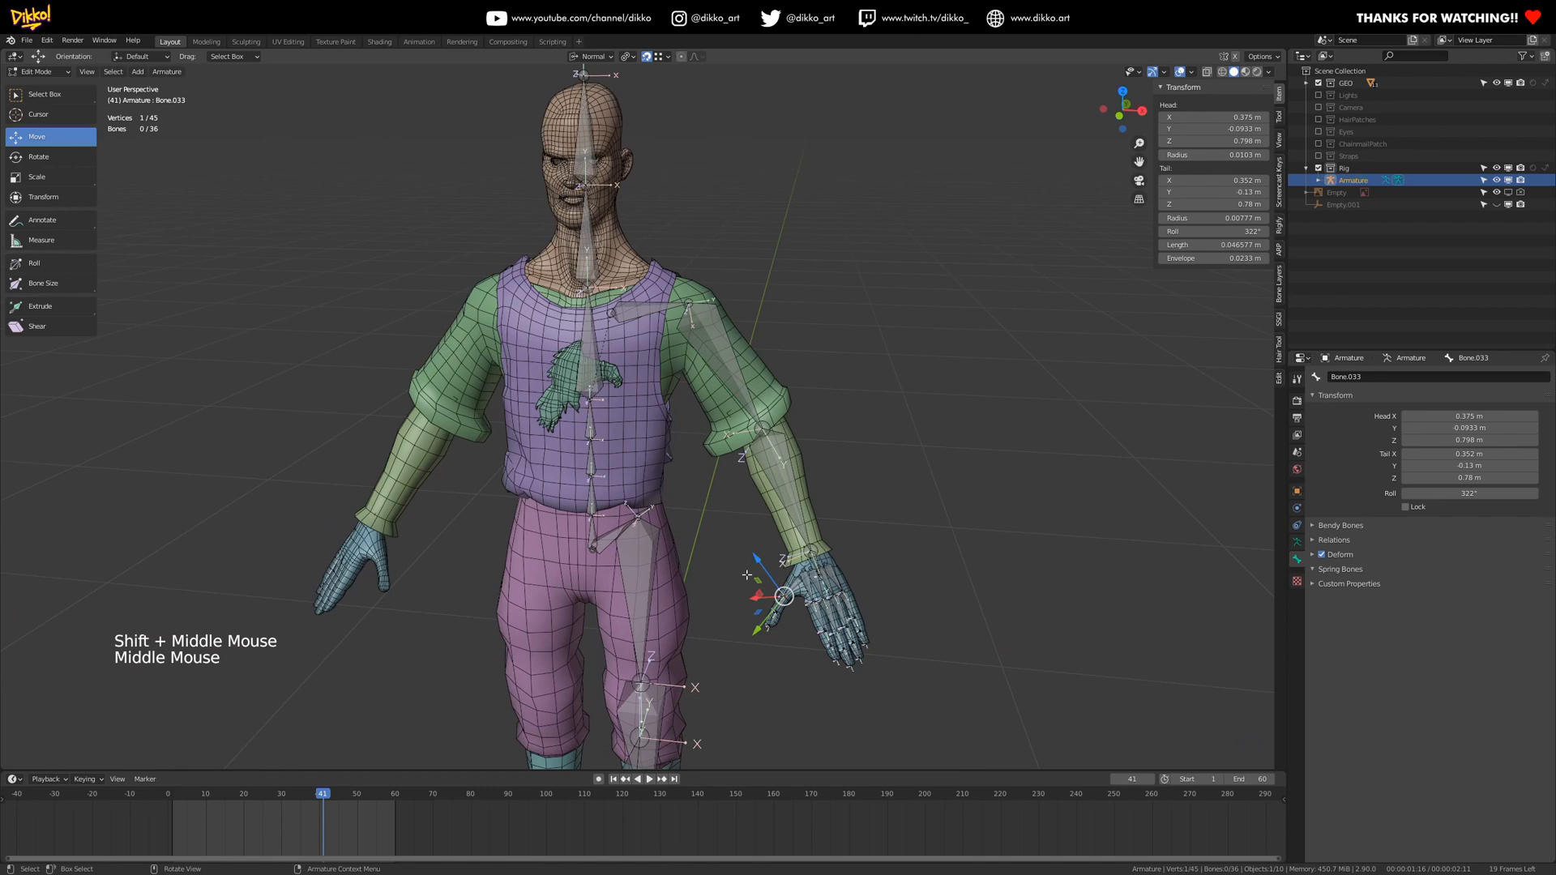
pyautogui.moveTo(707, 318); pyautogui.dragTo(684, 332, button='middle')
pyautogui.keyDown('shift'); pyautogui.moveTo(685, 332); pyautogui.dragTo(586, 539, button='middle'); pyautogui.keyUp('shift')
pyautogui.keyDown('shift'); pyautogui.moveTo(696, 136); pyautogui.dragTo(656, 538, button='middle'); pyautogui.keyUp('shift')
pyautogui.hotkey('ctrl', 's')
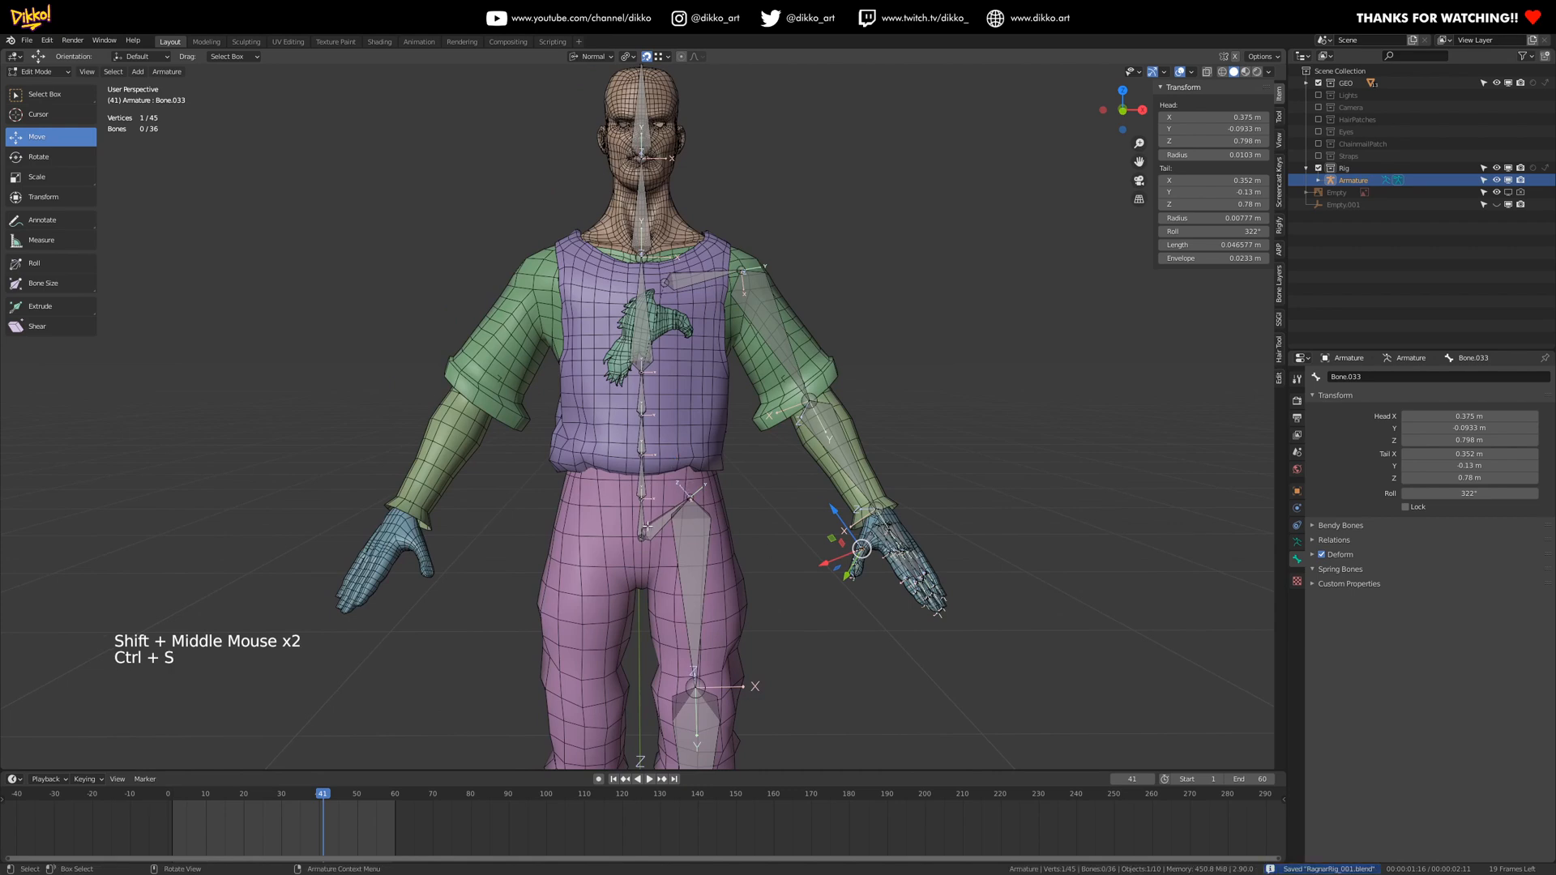
# - Rename the root bone on the ground between the feet to CTRL_global.001 and save the file
pyautogui.scroll(3, 681, 405)
pyautogui.keyDown('shift'); pyautogui.moveTo(681, 624); pyautogui.dragTo(681, 510, button='middle'); pyautogui.keyUp('shift')
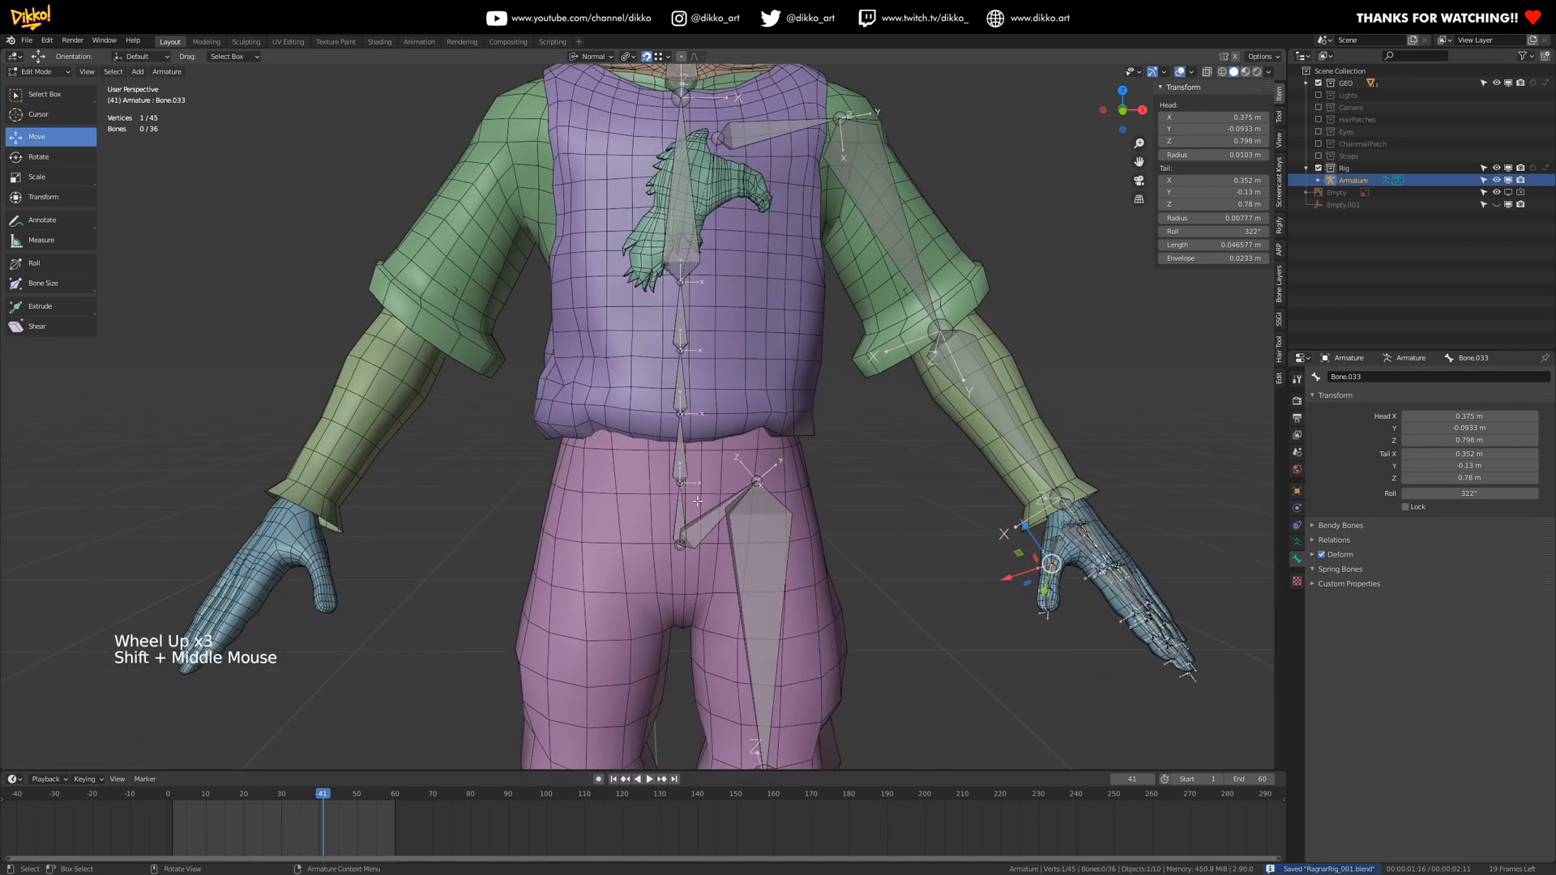
pyautogui.click(681, 510)
pyautogui.scroll(-4, 774, 536)
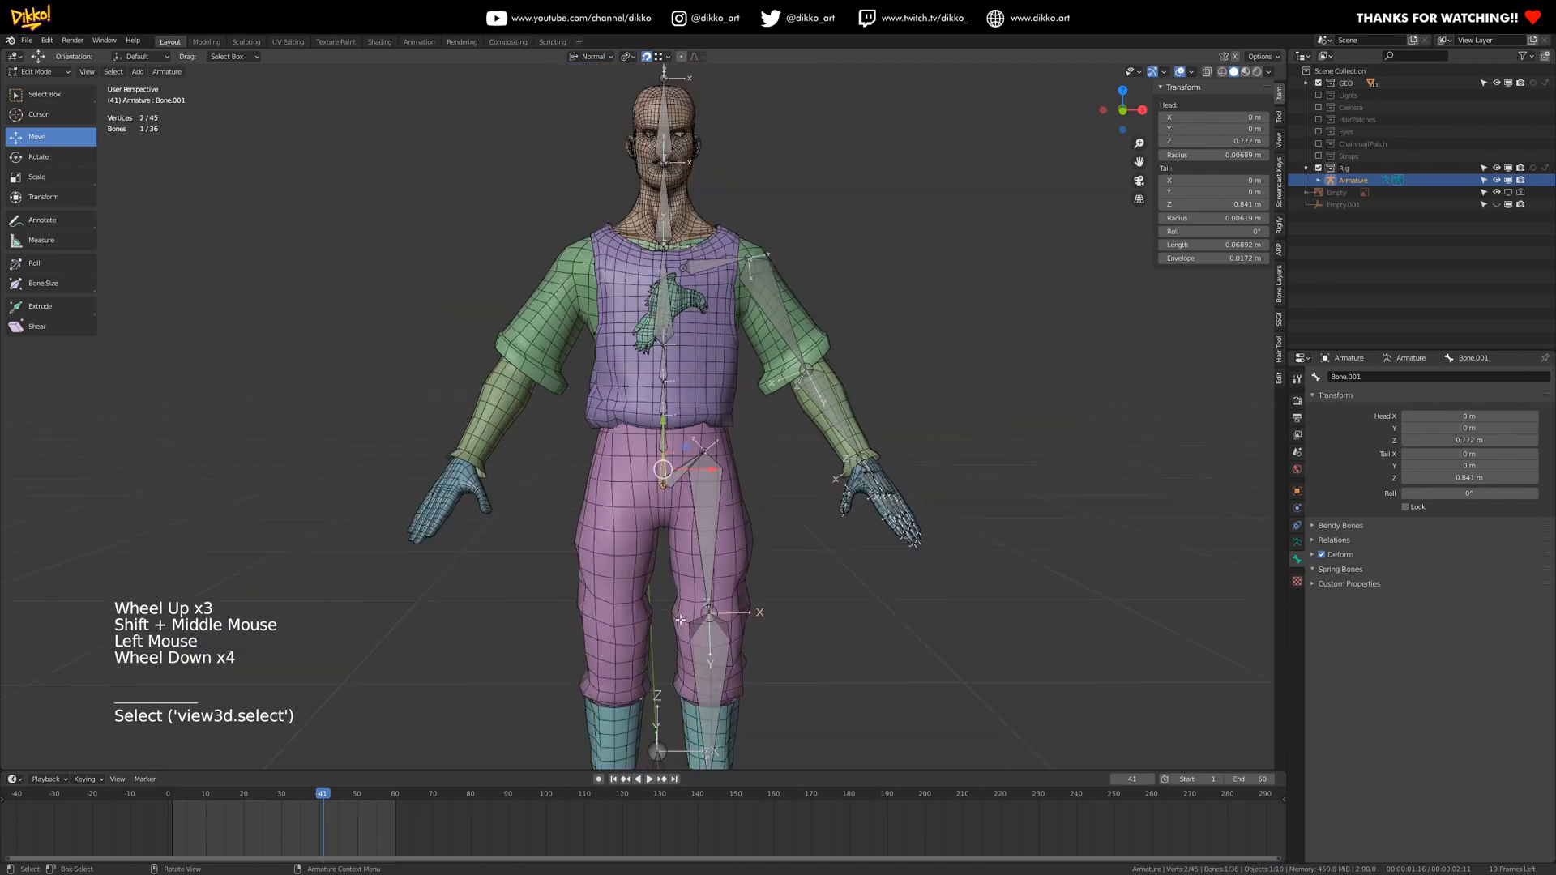
pyautogui.keyDown('shift'); pyautogui.moveTo(658, 737); pyautogui.dragTo(655, 692, button='middle'); pyautogui.keyUp('shift')
pyautogui.click(655, 691)
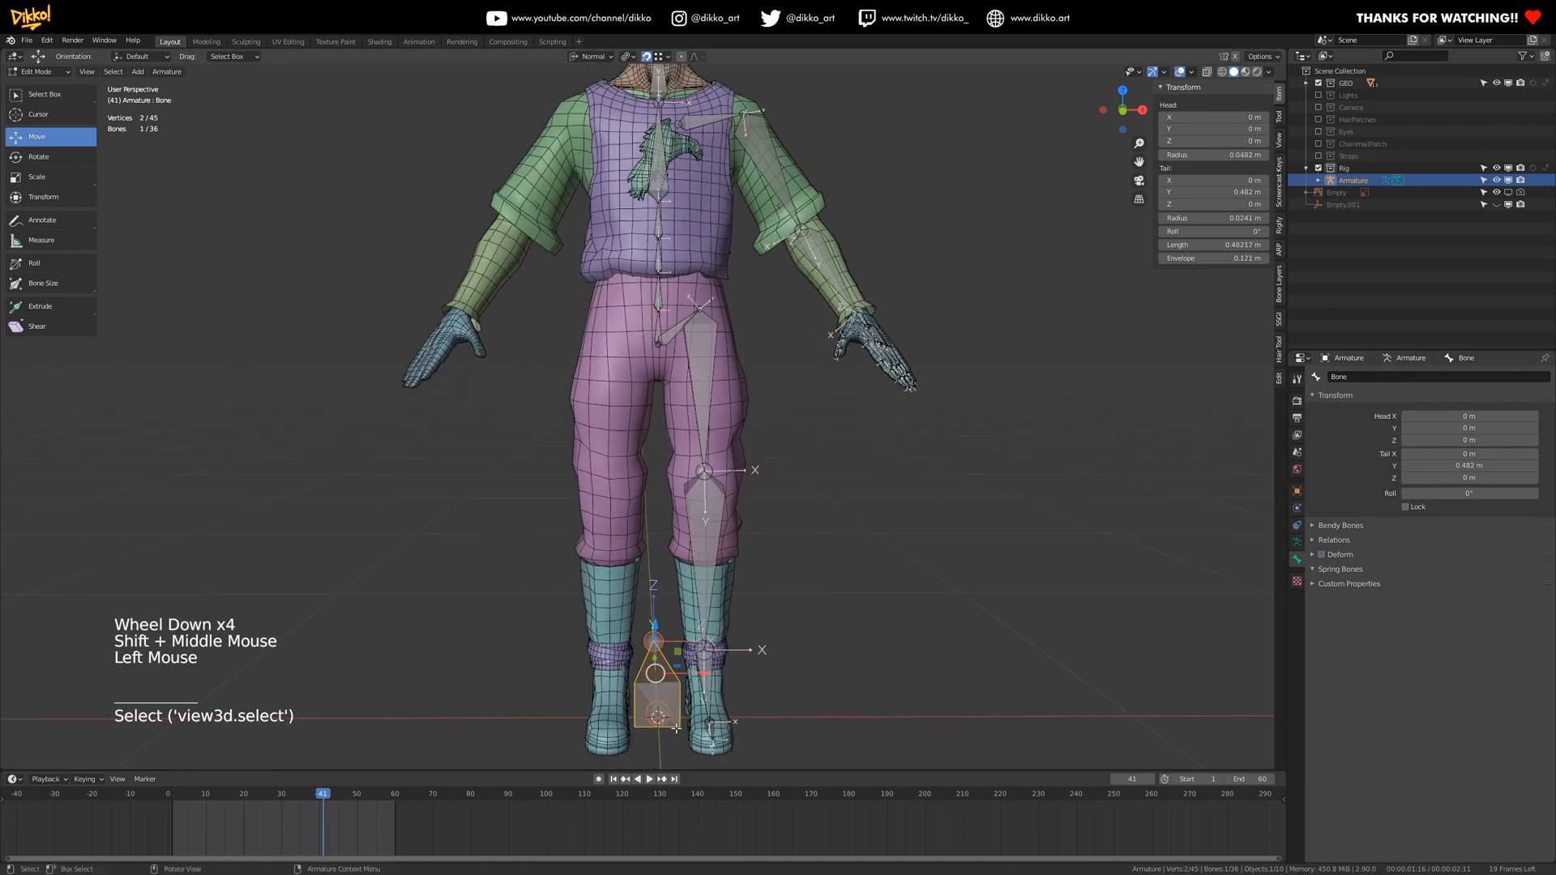
pyautogui.doubleClick(1364, 376)
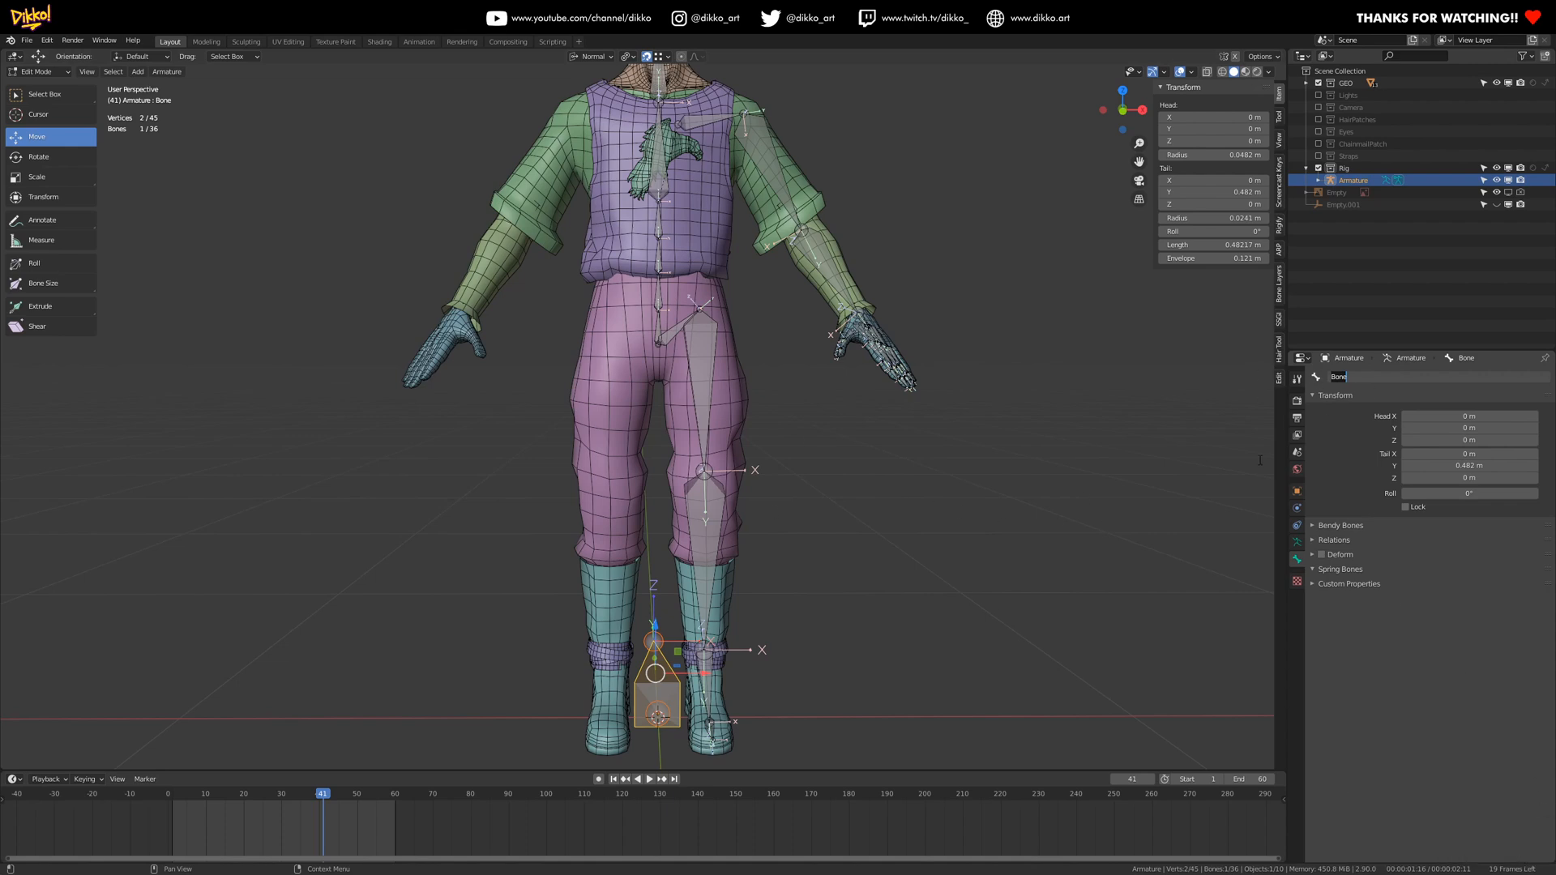
pyautogui.press('shift')
pyautogui.press('shift')
pyautogui.write('01')
pyautogui.press('Return')
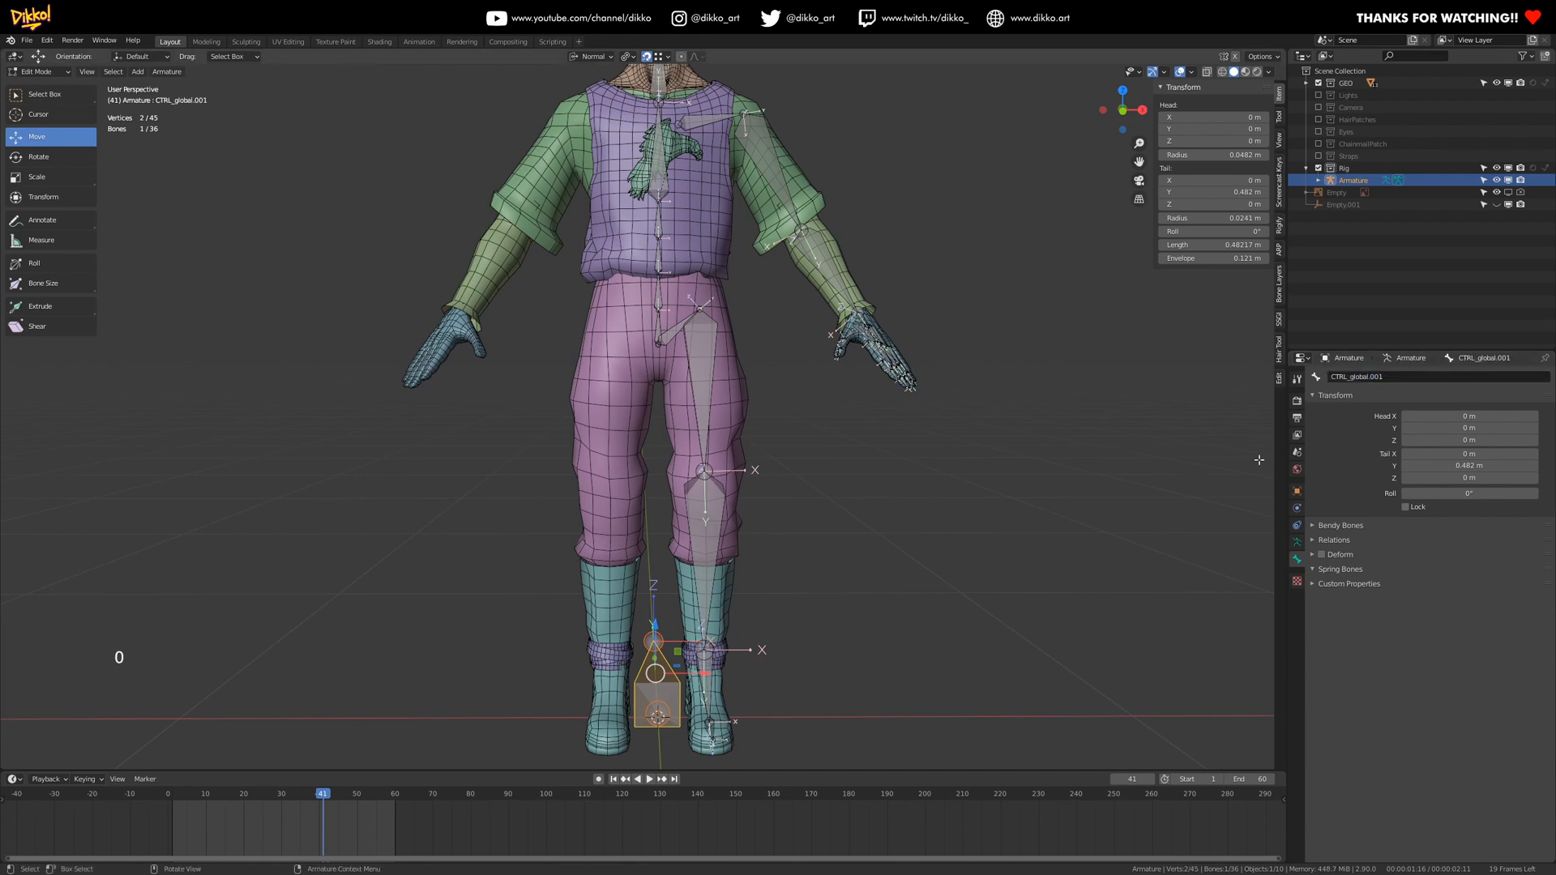
pyautogui.press('ctrl')
pyautogui.hotkey('ctrl', 's')
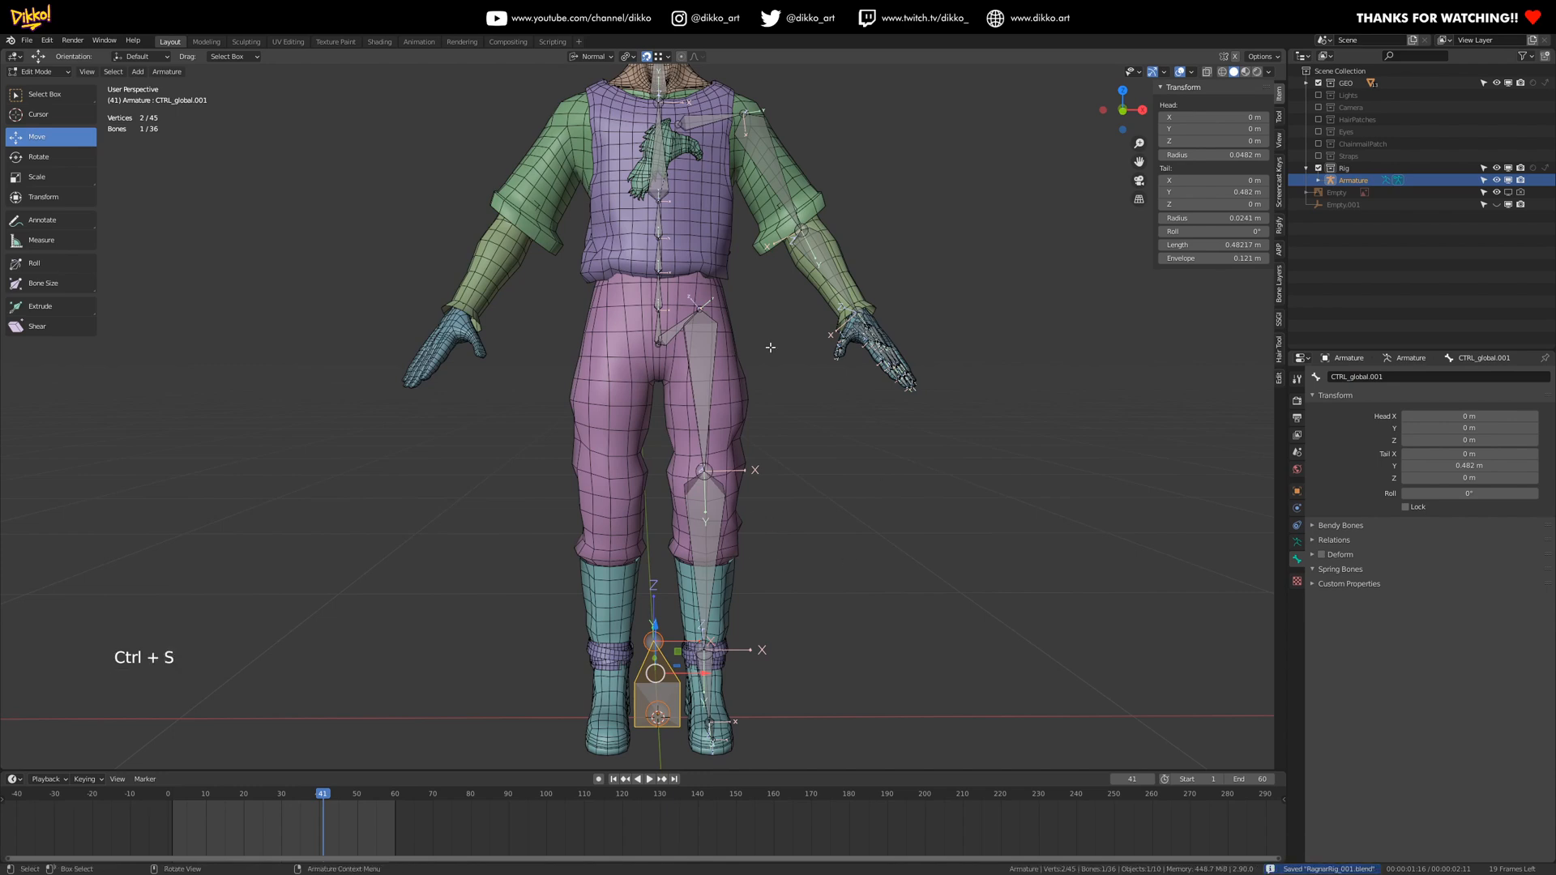
# - Rename the lowest bone of the spine chain, at the pelvis, to DEF_hips.001
pyautogui.keyDown('shift'); pyautogui.moveTo(770, 346); pyautogui.dragTo(863, 541, button='middle'); pyautogui.keyUp('shift')
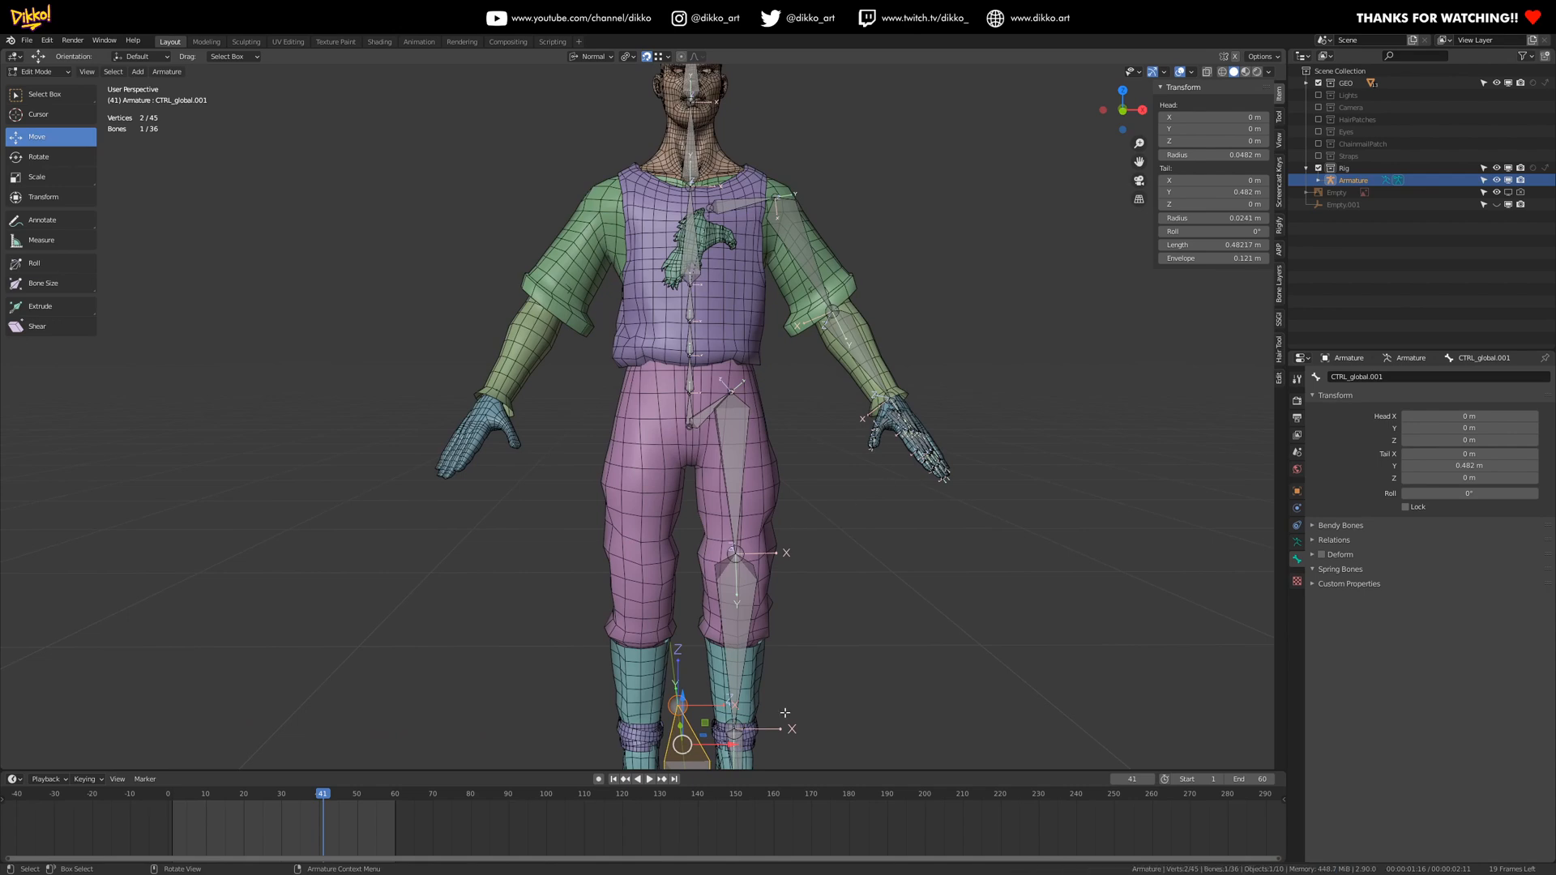
pyautogui.scroll(2, 747, 487)
pyautogui.keyDown('shift'); pyautogui.moveTo(792, 601); pyautogui.dragTo(697, 437, button='middle'); pyautogui.keyUp('shift')
pyautogui.scroll(2, 741, 395)
pyautogui.moveTo(697, 437); pyautogui.dragTo(647, 474, button='middle')
pyautogui.click(647, 474)
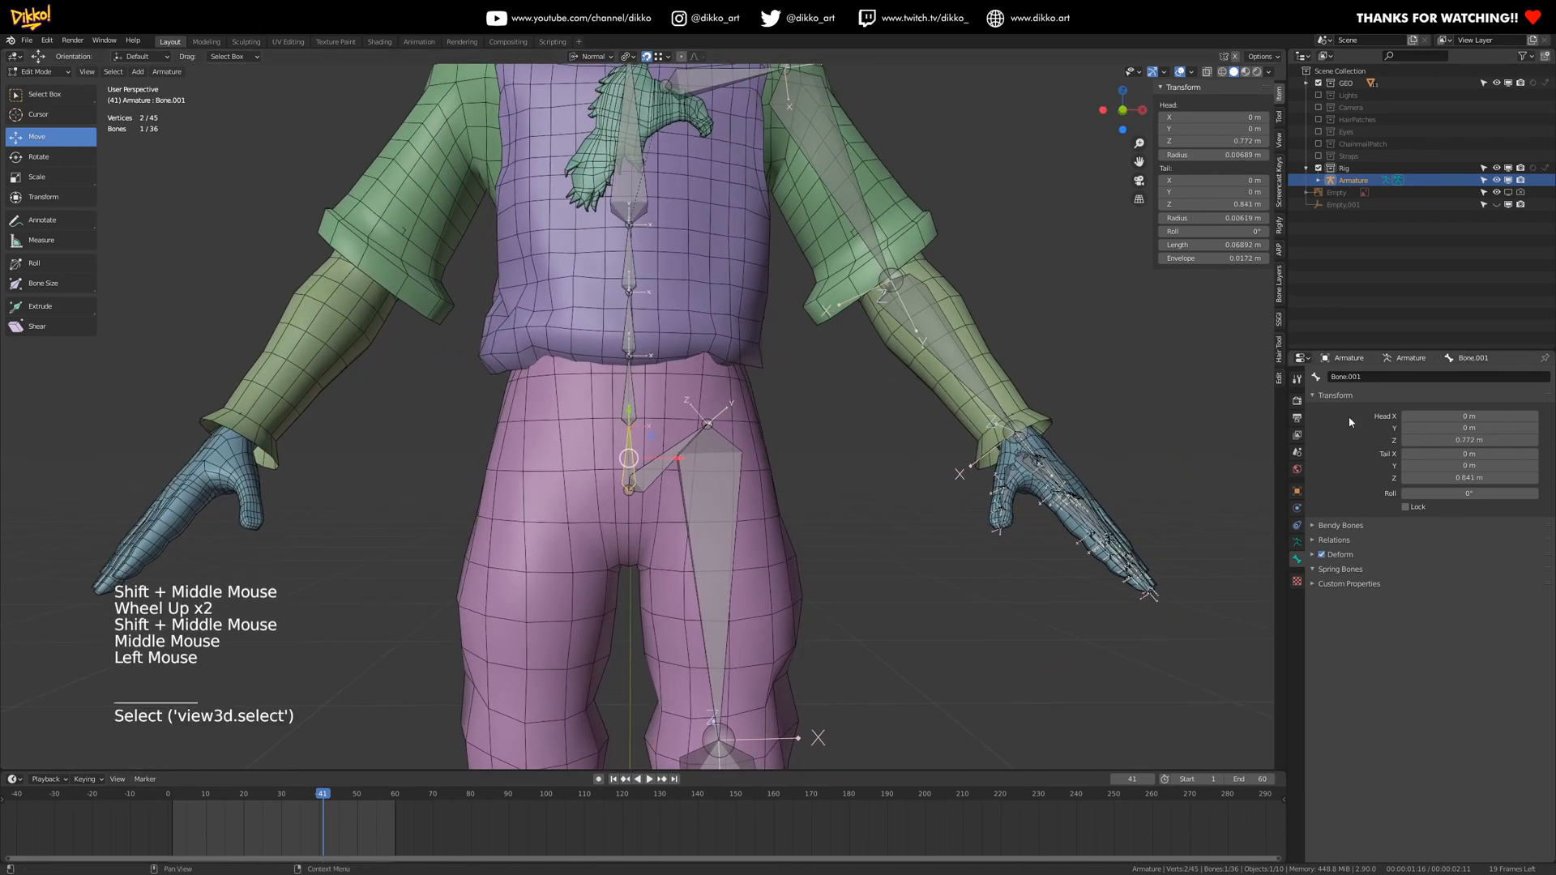
pyautogui.doubleClick(1347, 377)
pyautogui.write('DE')
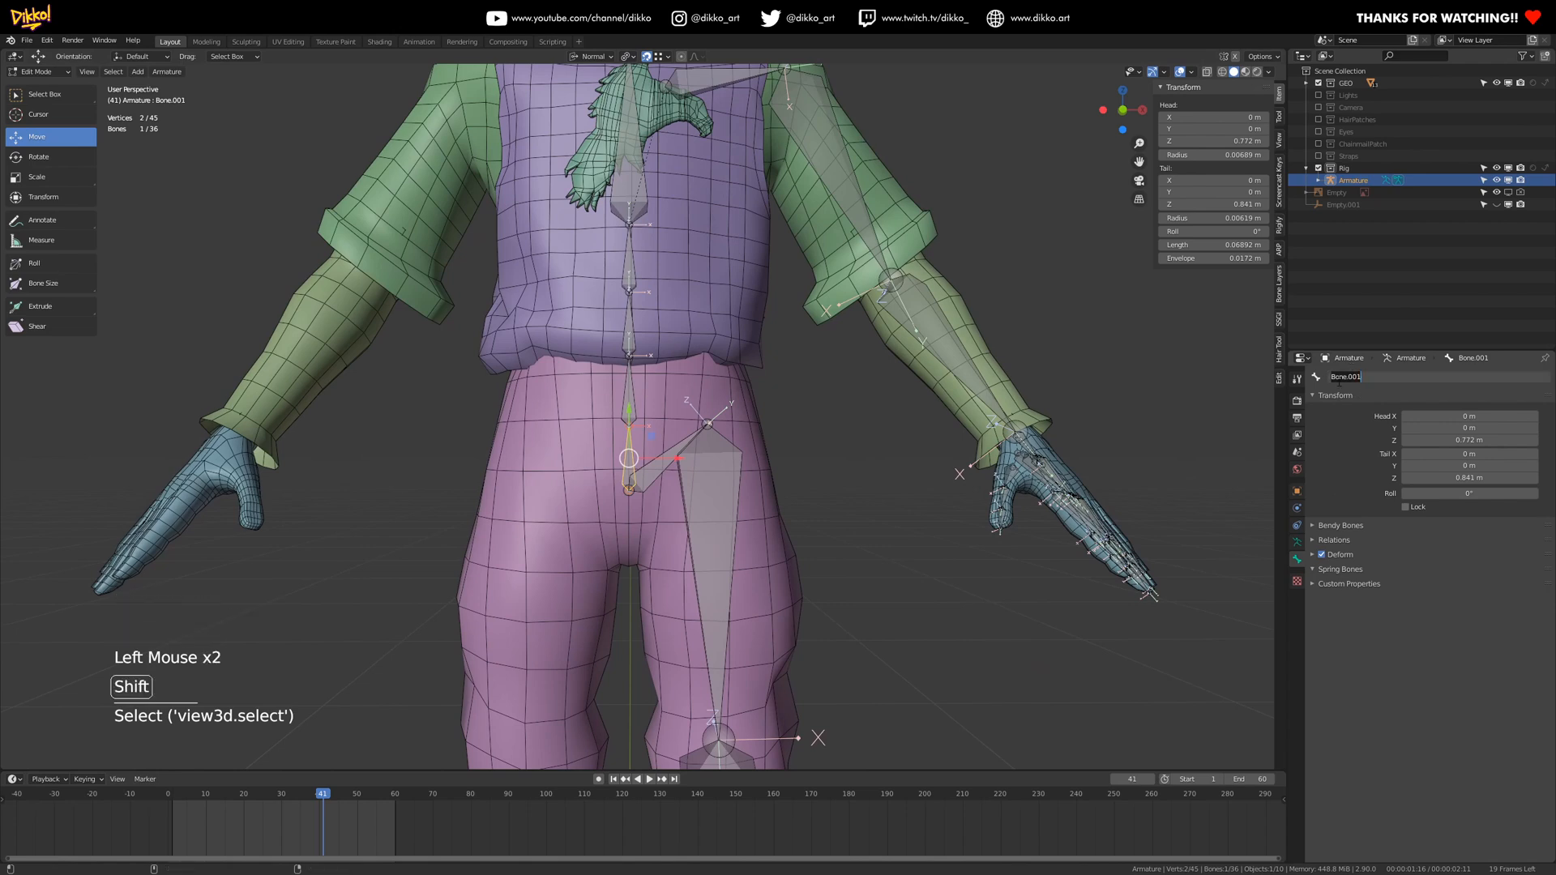
pyautogui.write('F_')
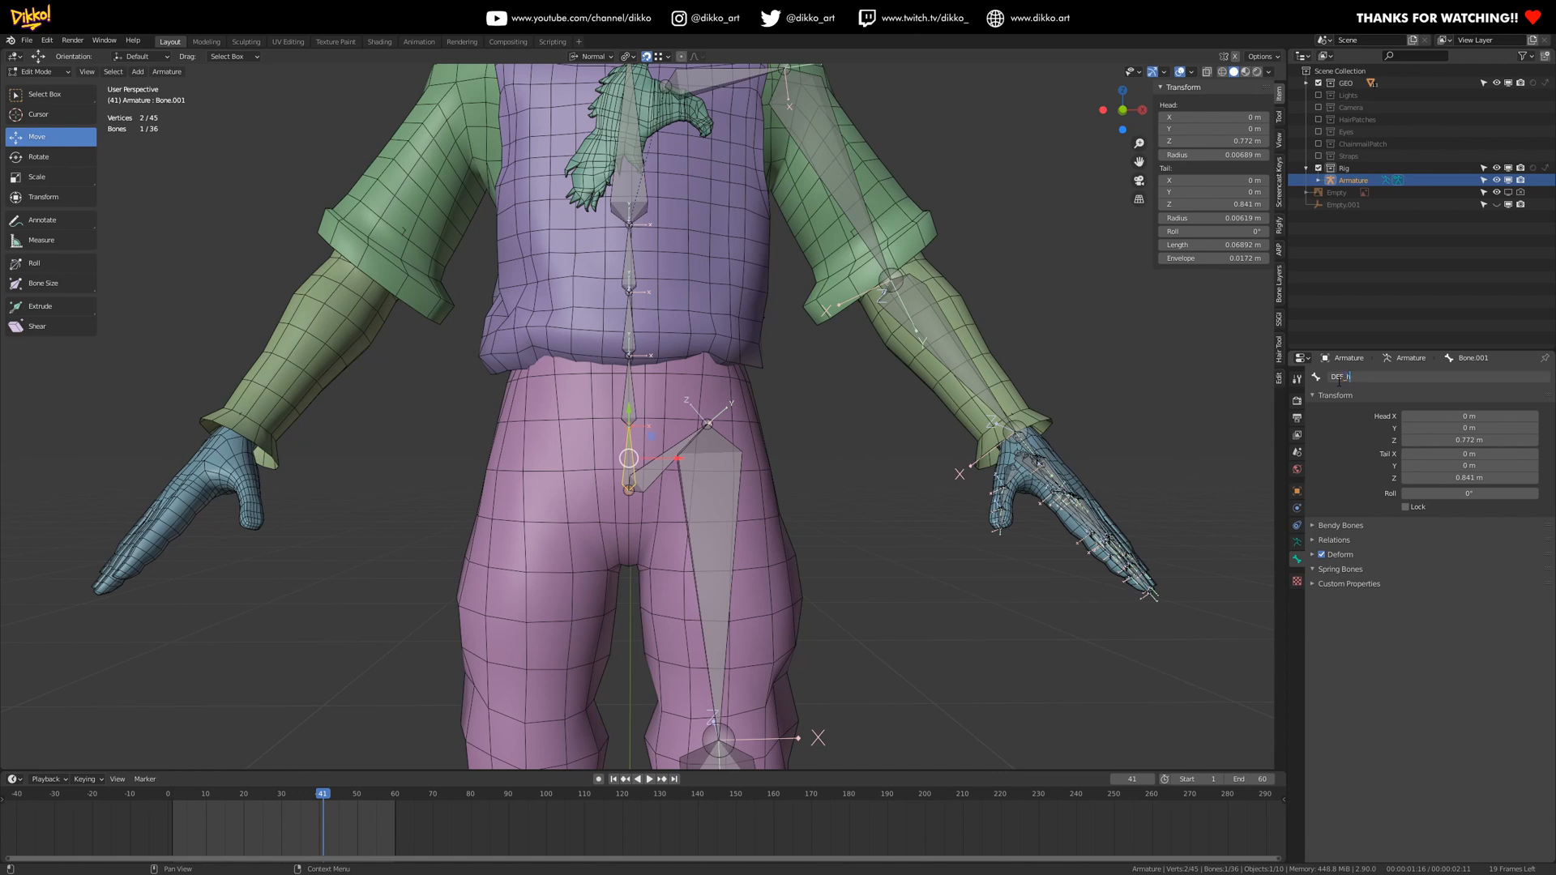
pyautogui.write('hop')
pyautogui.press('BackSpace')
pyautogui.press('BackSpace')
pyautogui.write('ips.001')
pyautogui.press('Return')
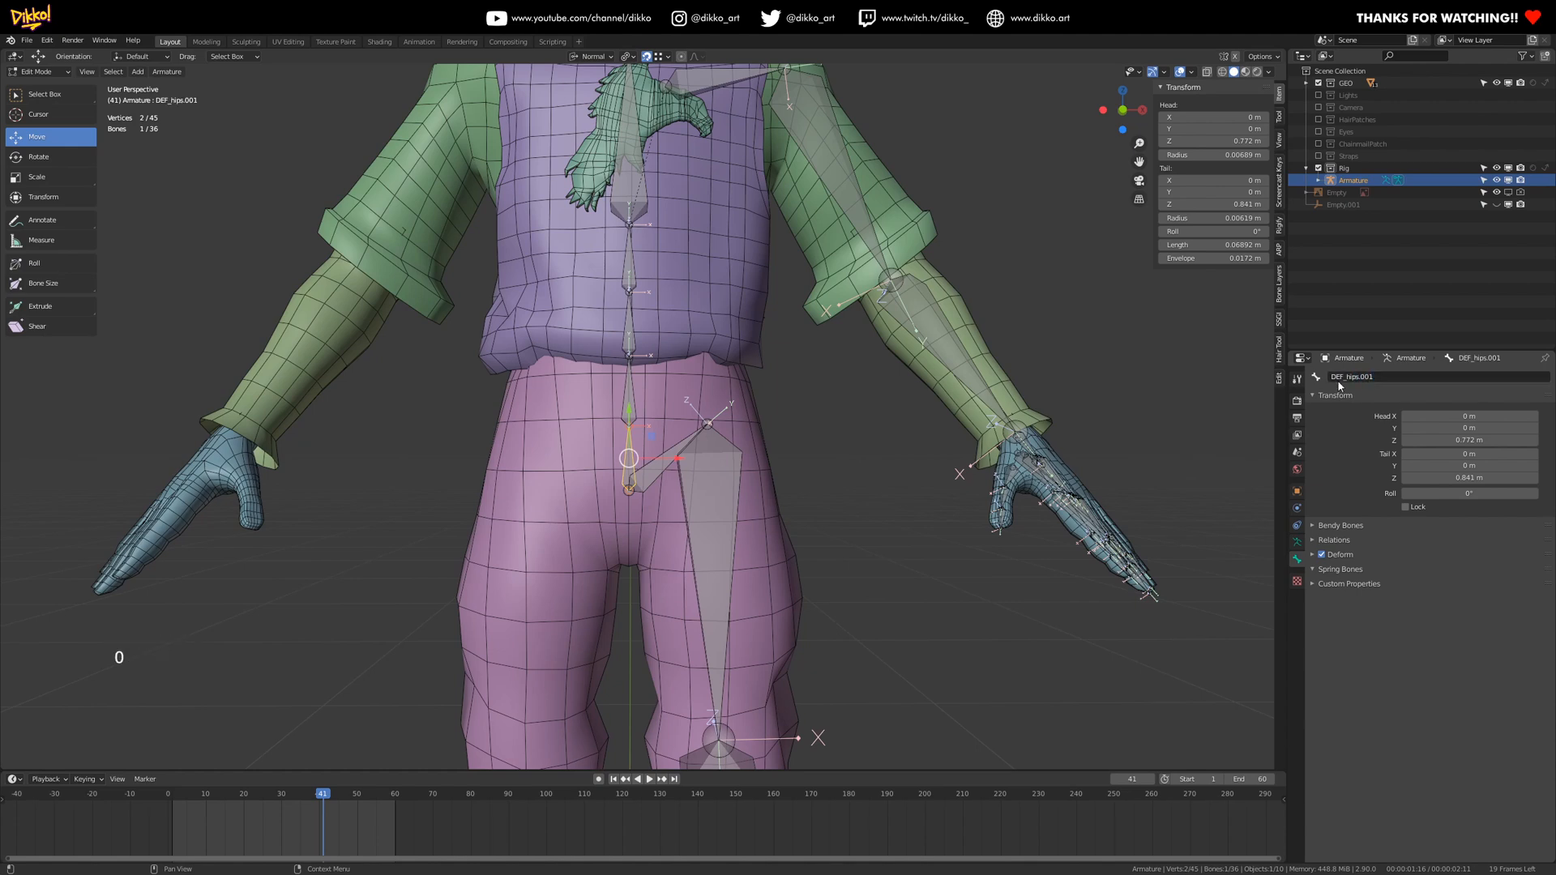
pyautogui.click(1355, 377)
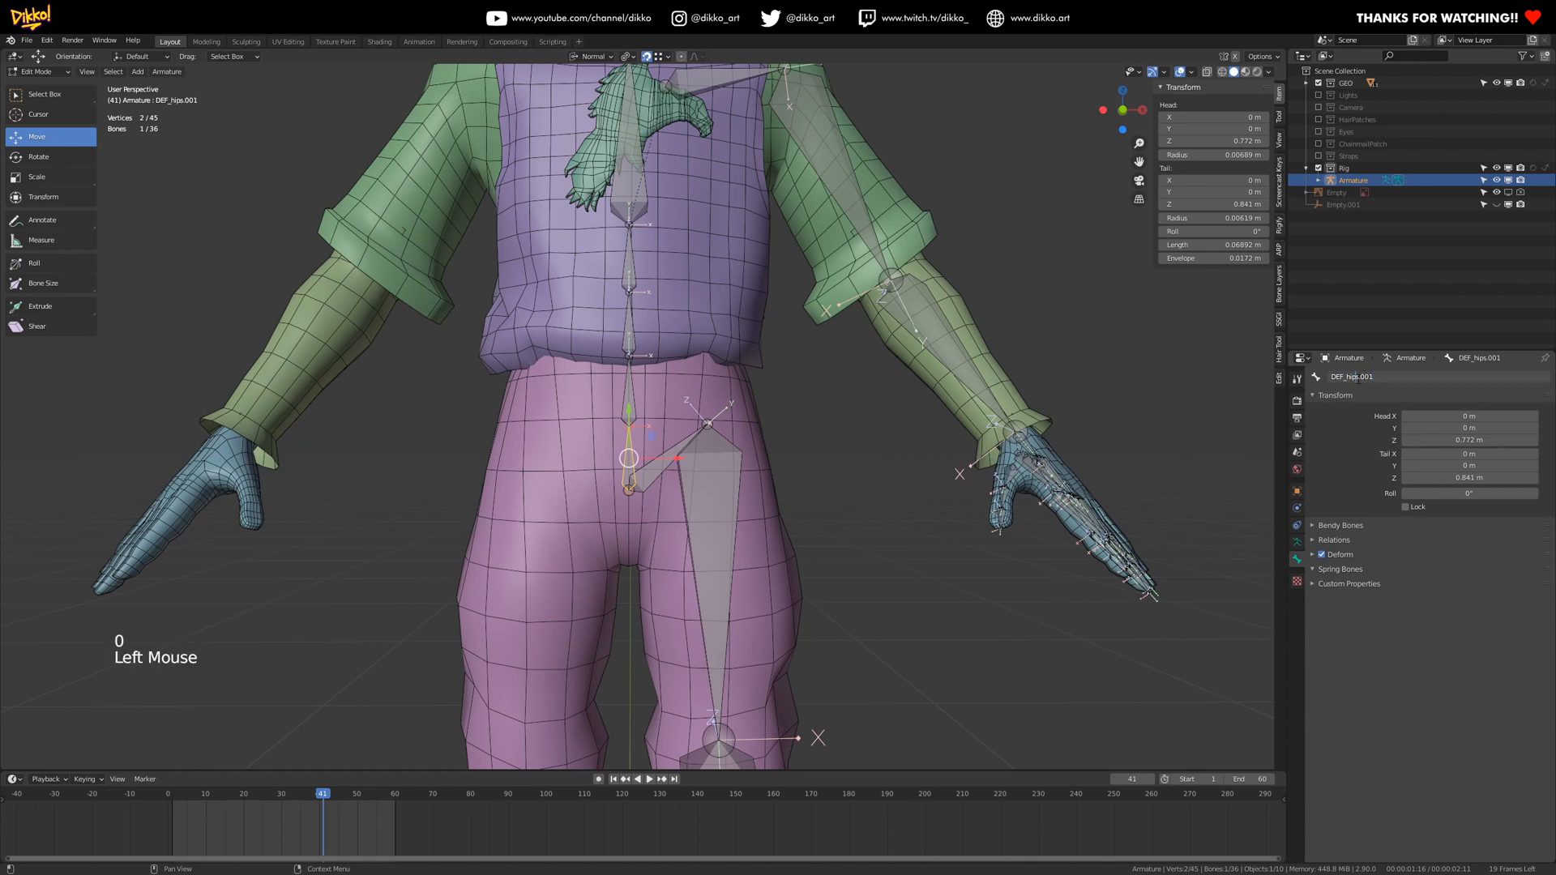
pyautogui.click(1360, 420)
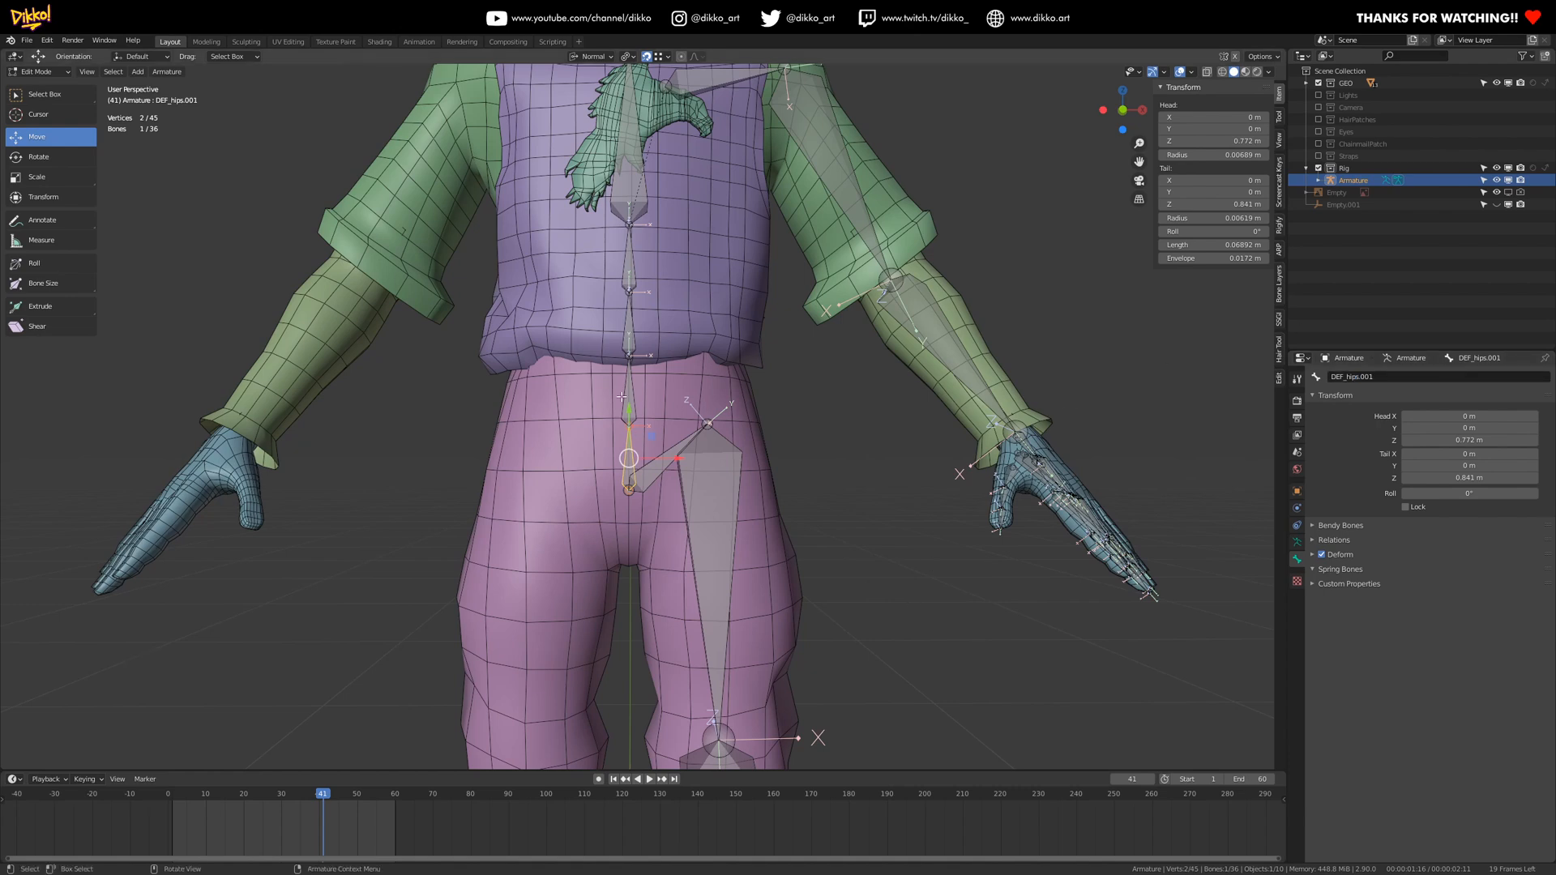
# - Rename the bone directly above the hips bone to DEF_spine.001
pyautogui.click(622, 396)
pyautogui.doubleClick(1345, 377)
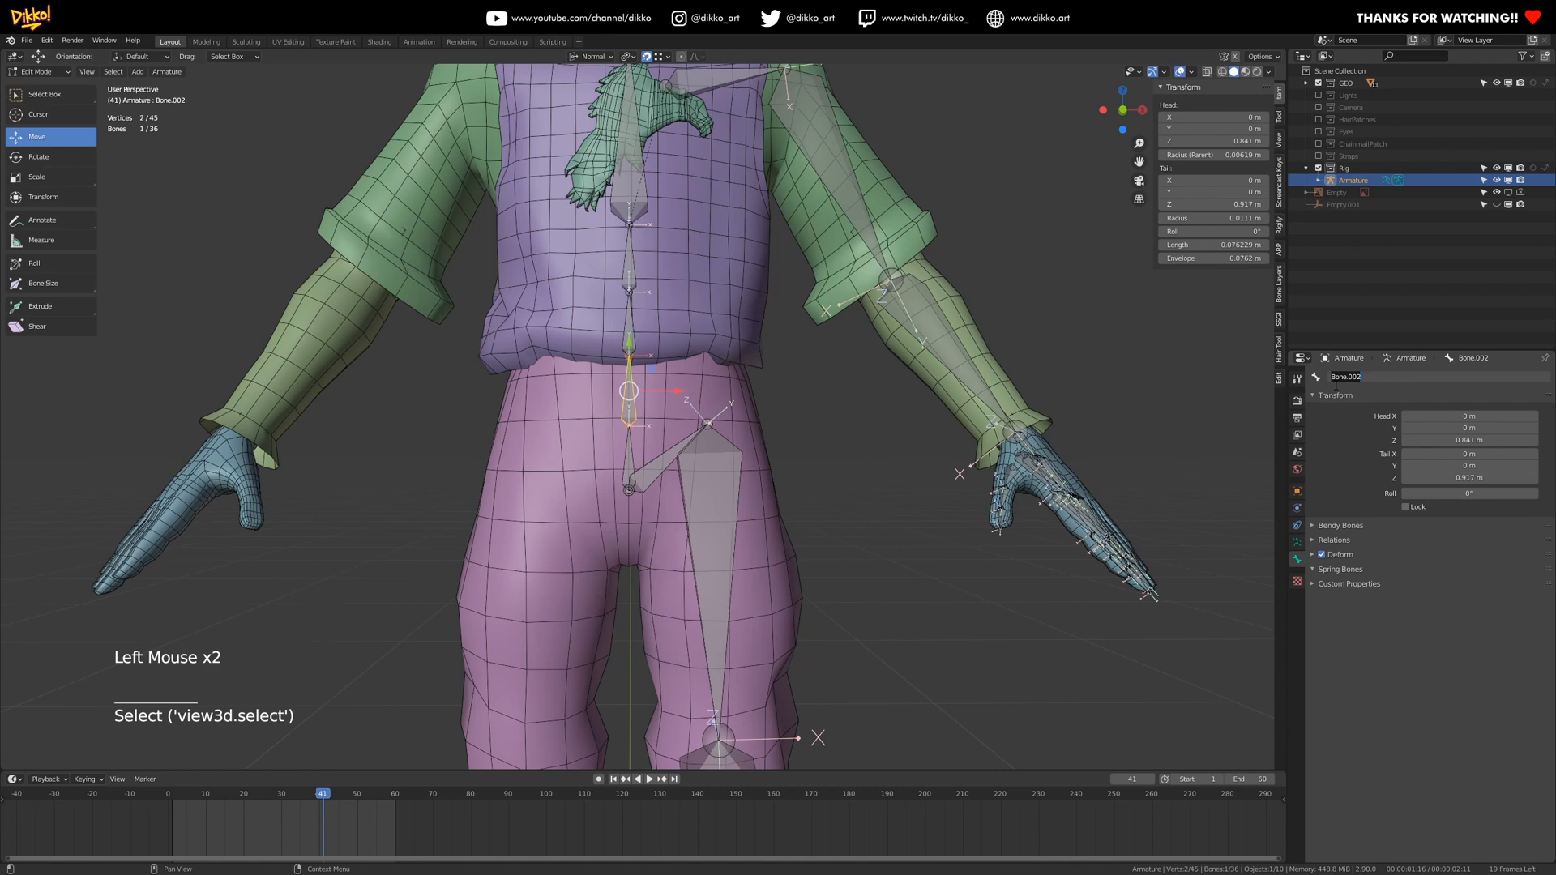
pyautogui.write('DEF')
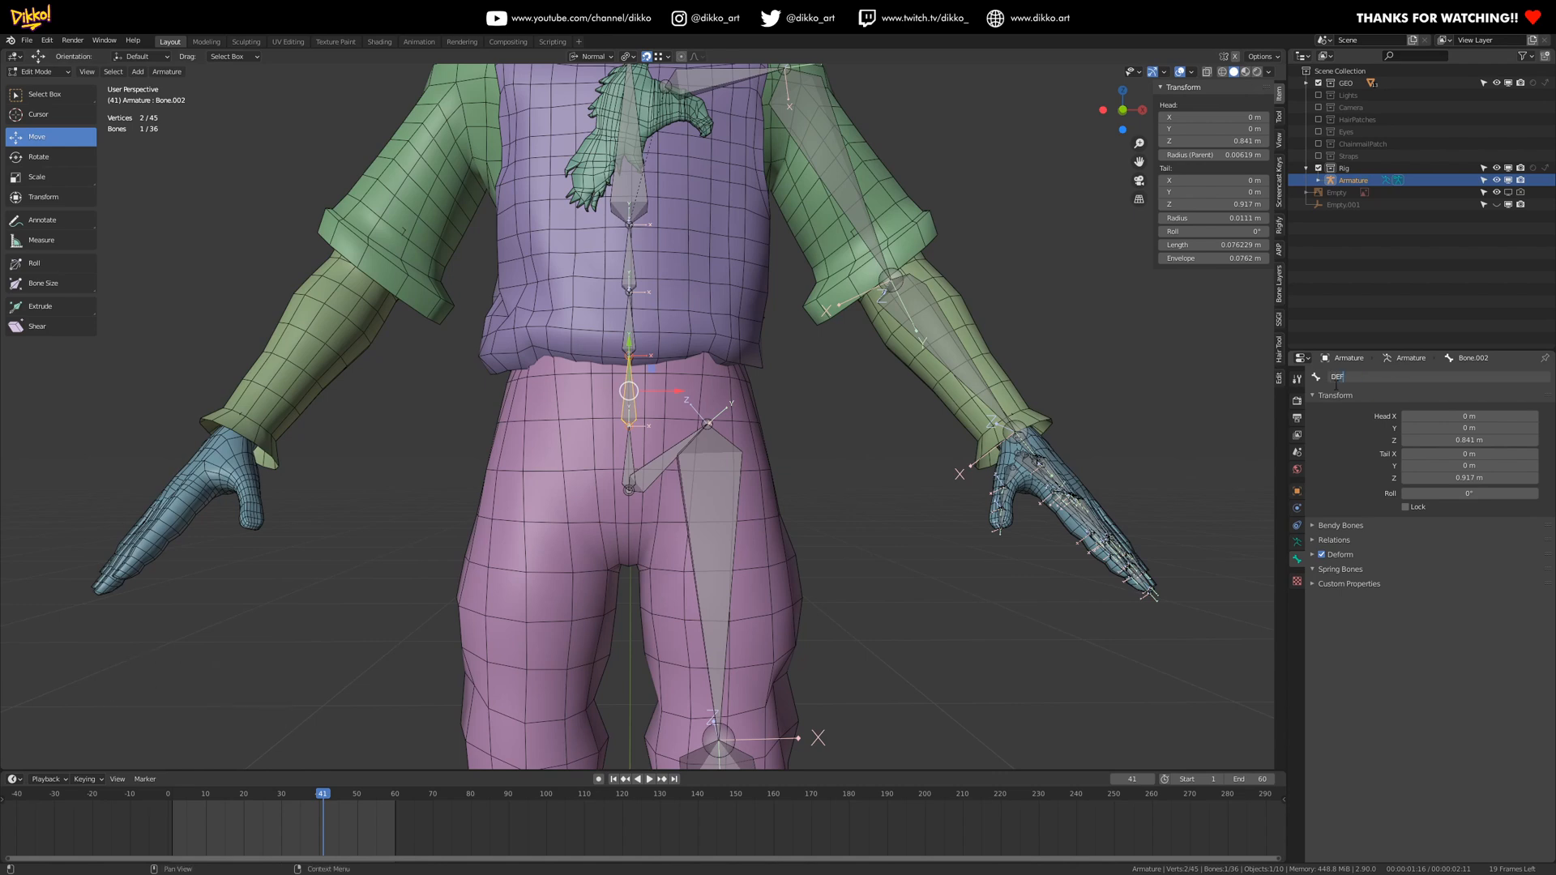
pyautogui.write('_spine.001')
pyautogui.press('Return')
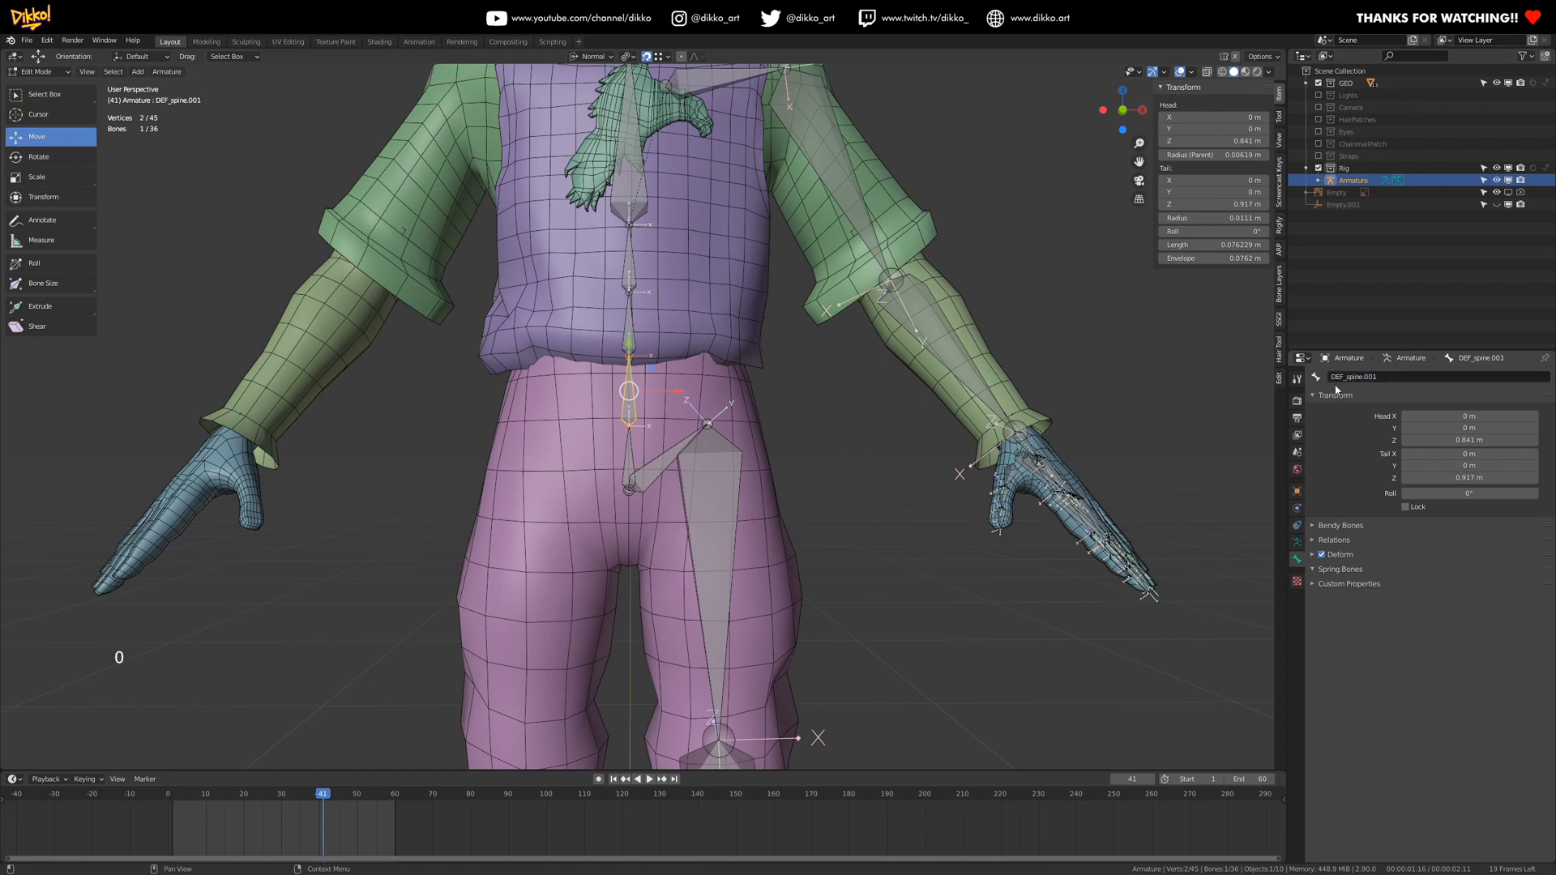
# - Copy the name DEF_spine.001 and paste it onto each of the next three bones up the spine, ending with the chest bone
pyautogui.hotkey('ctrl', 'c')
pyautogui.hotkey('ctrl', 'c')
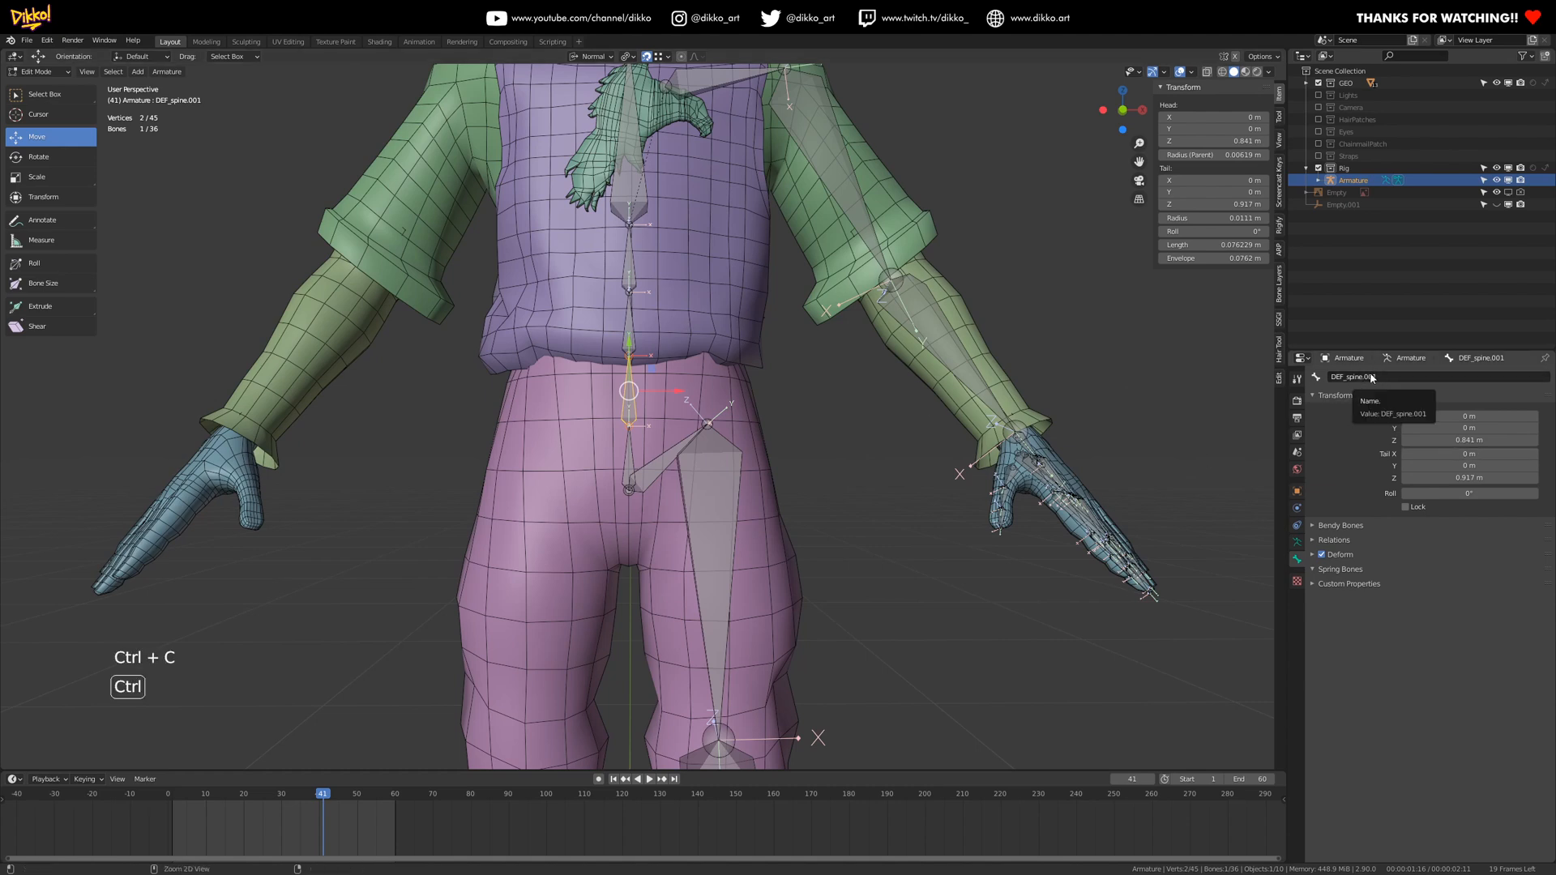
pyautogui.click(632, 323)
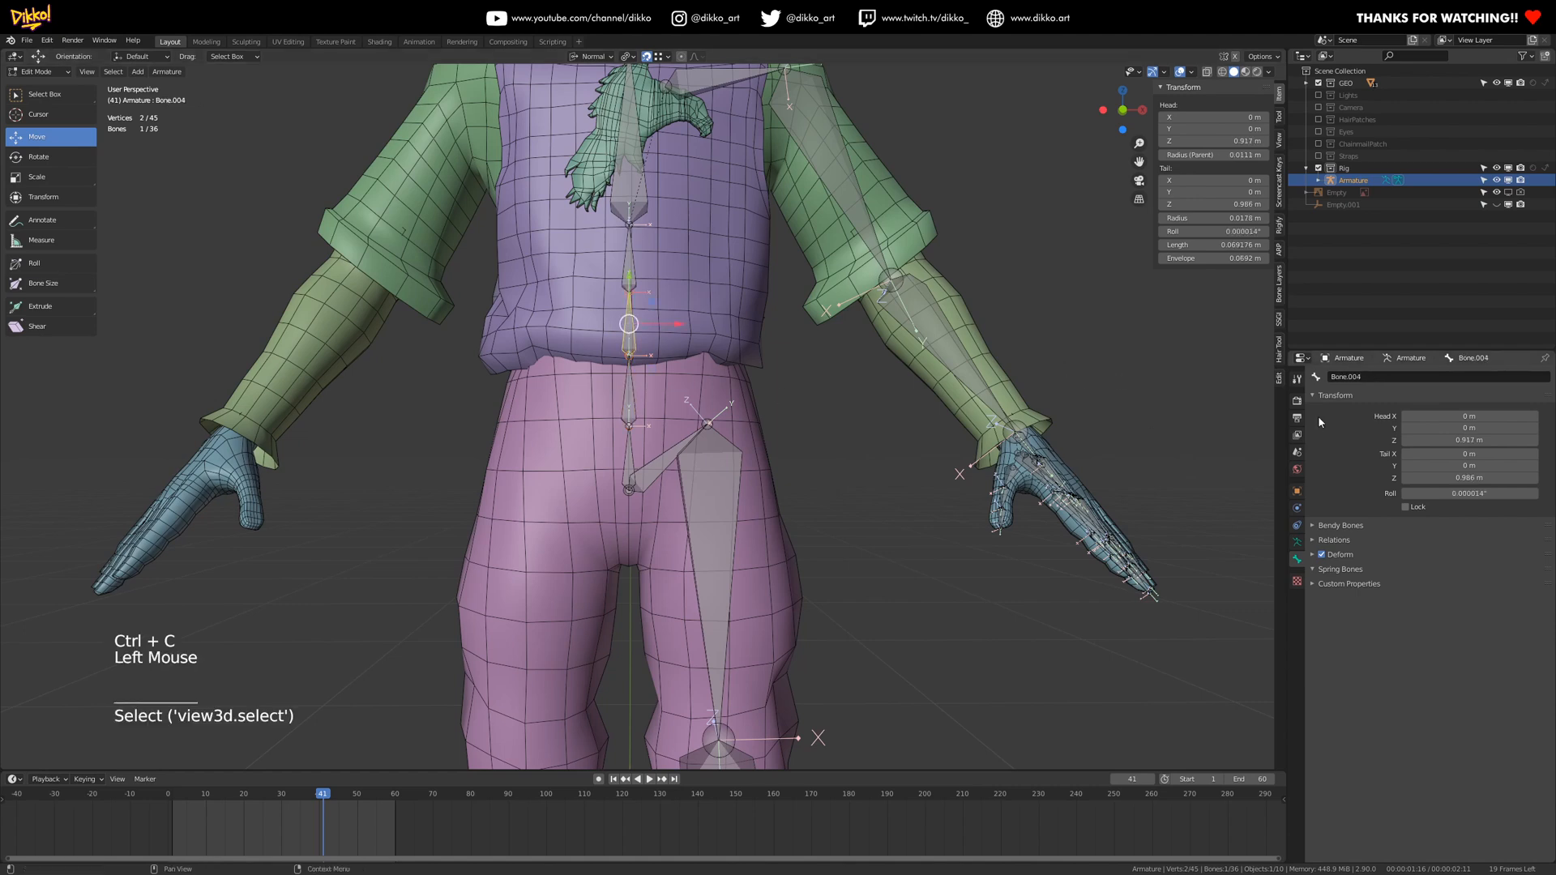
pyautogui.hotkey('ctrl', 'v')
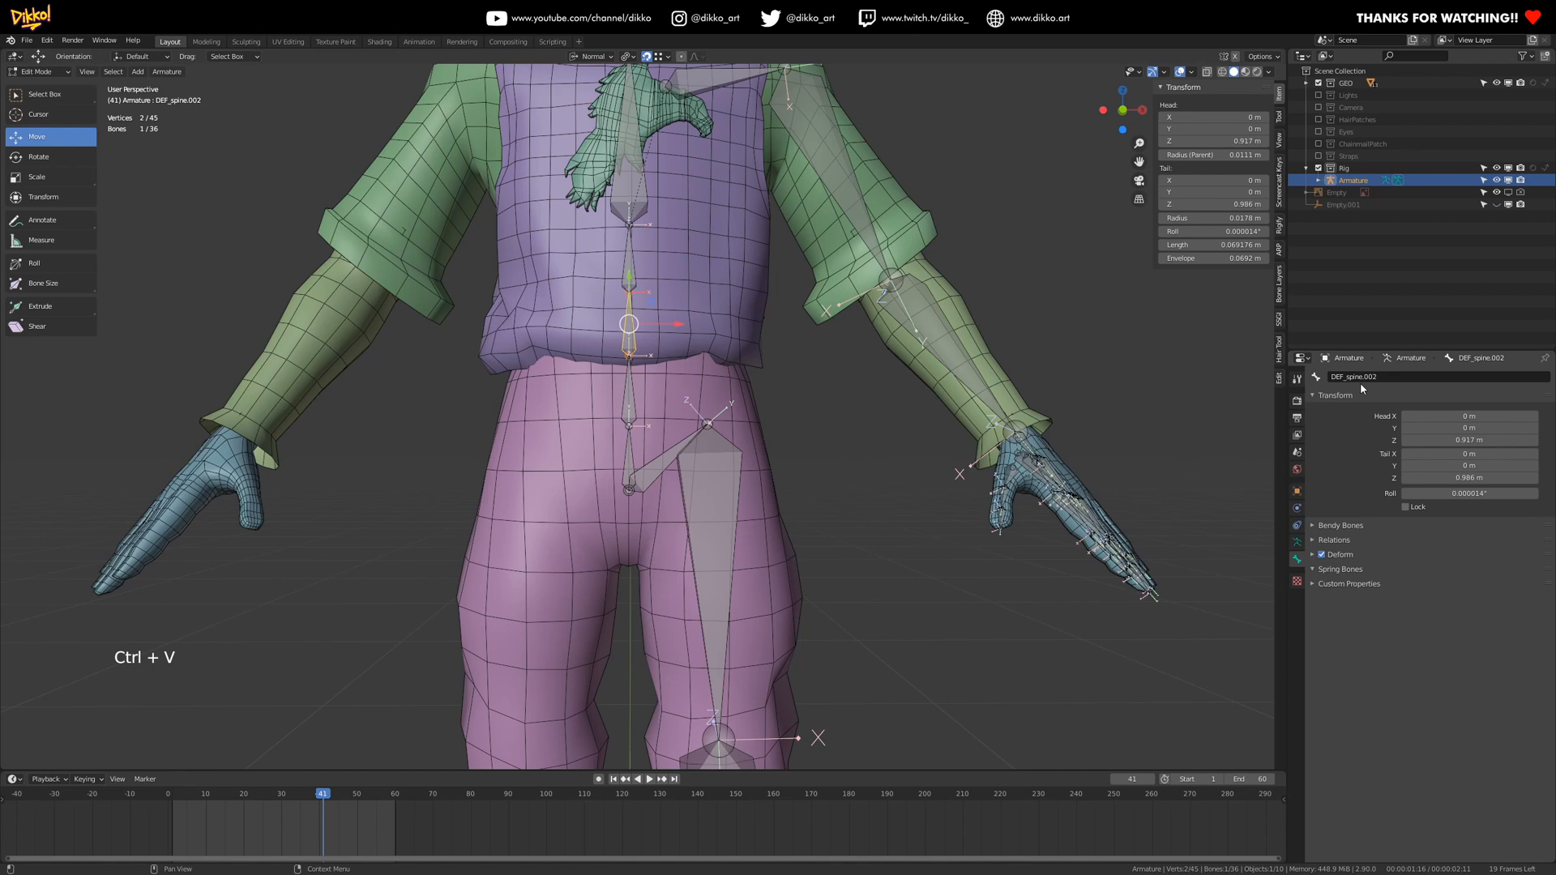
pyautogui.click(633, 260)
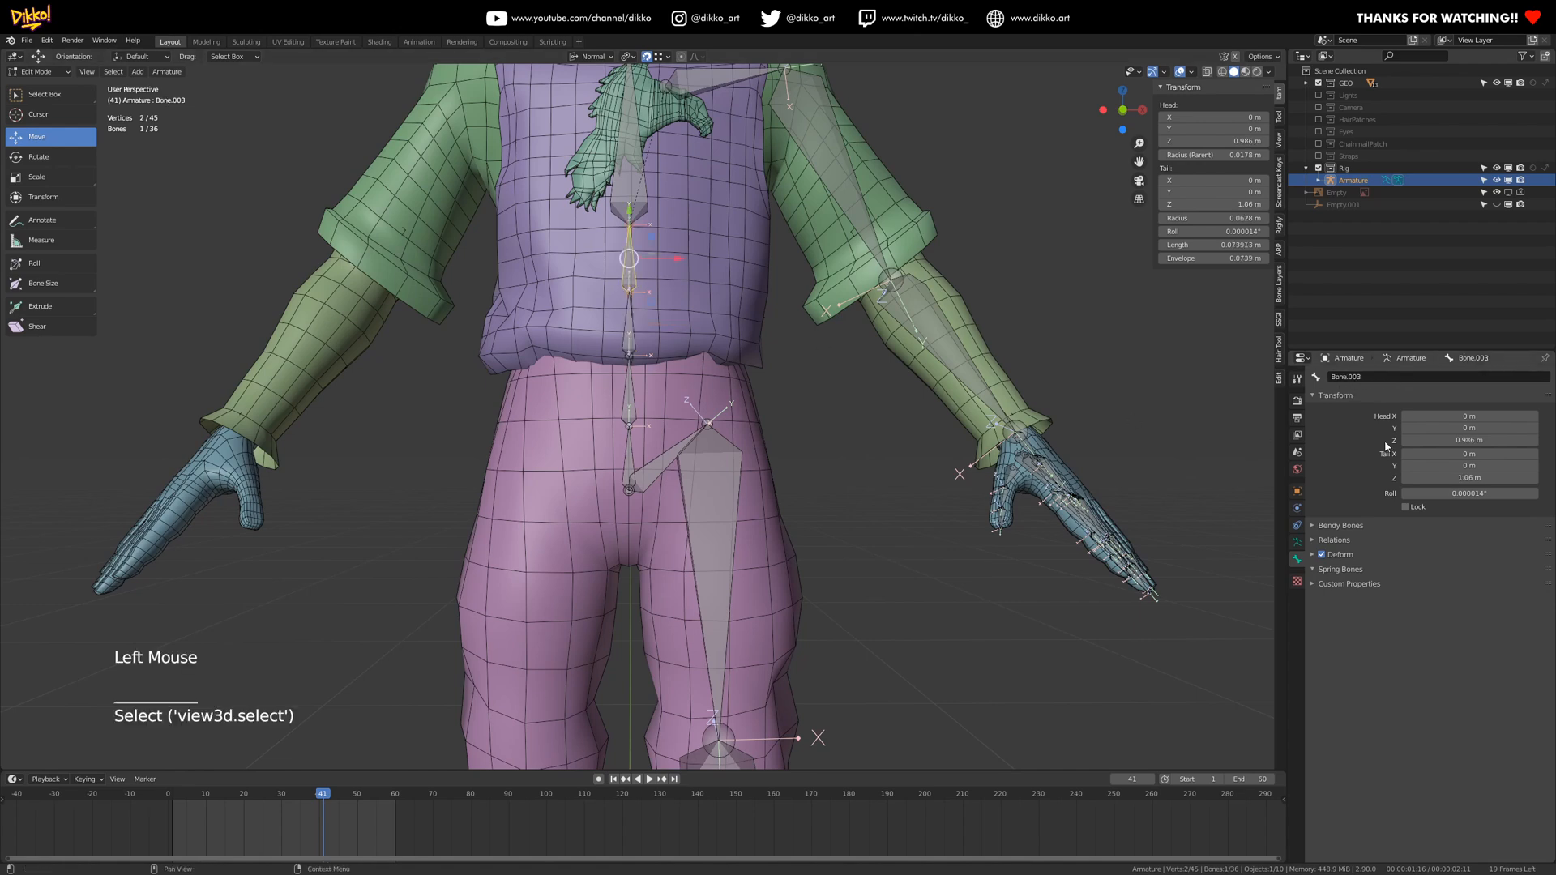
pyautogui.hotkey('ctrl', 'v')
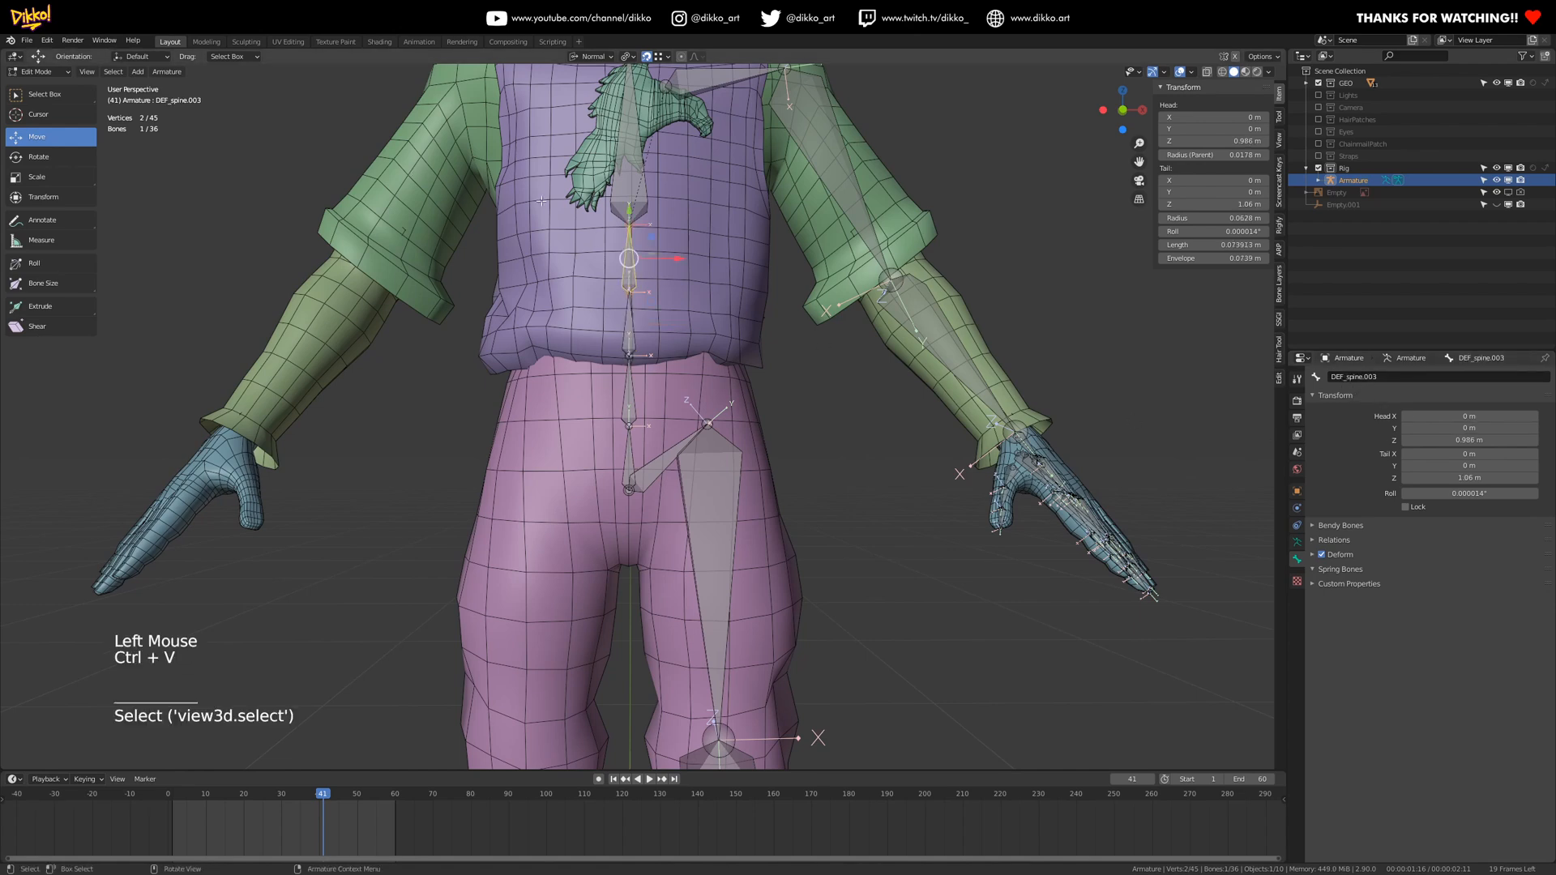
pyautogui.click(629, 174)
pyautogui.hotkey('ctrl', 'v')
# - Rename the neck bone above the chest bone to DEF_neck.001
pyautogui.keyDown('shift'); pyautogui.moveTo(723, 196); pyautogui.dragTo(715, 493, button='middle'); pyautogui.keyUp('shift')
pyautogui.keyDown('shift'); pyautogui.moveTo(714, 422); pyautogui.dragTo(711, 547, button='middle'); pyautogui.keyUp('shift')
pyautogui.click(704, 356)
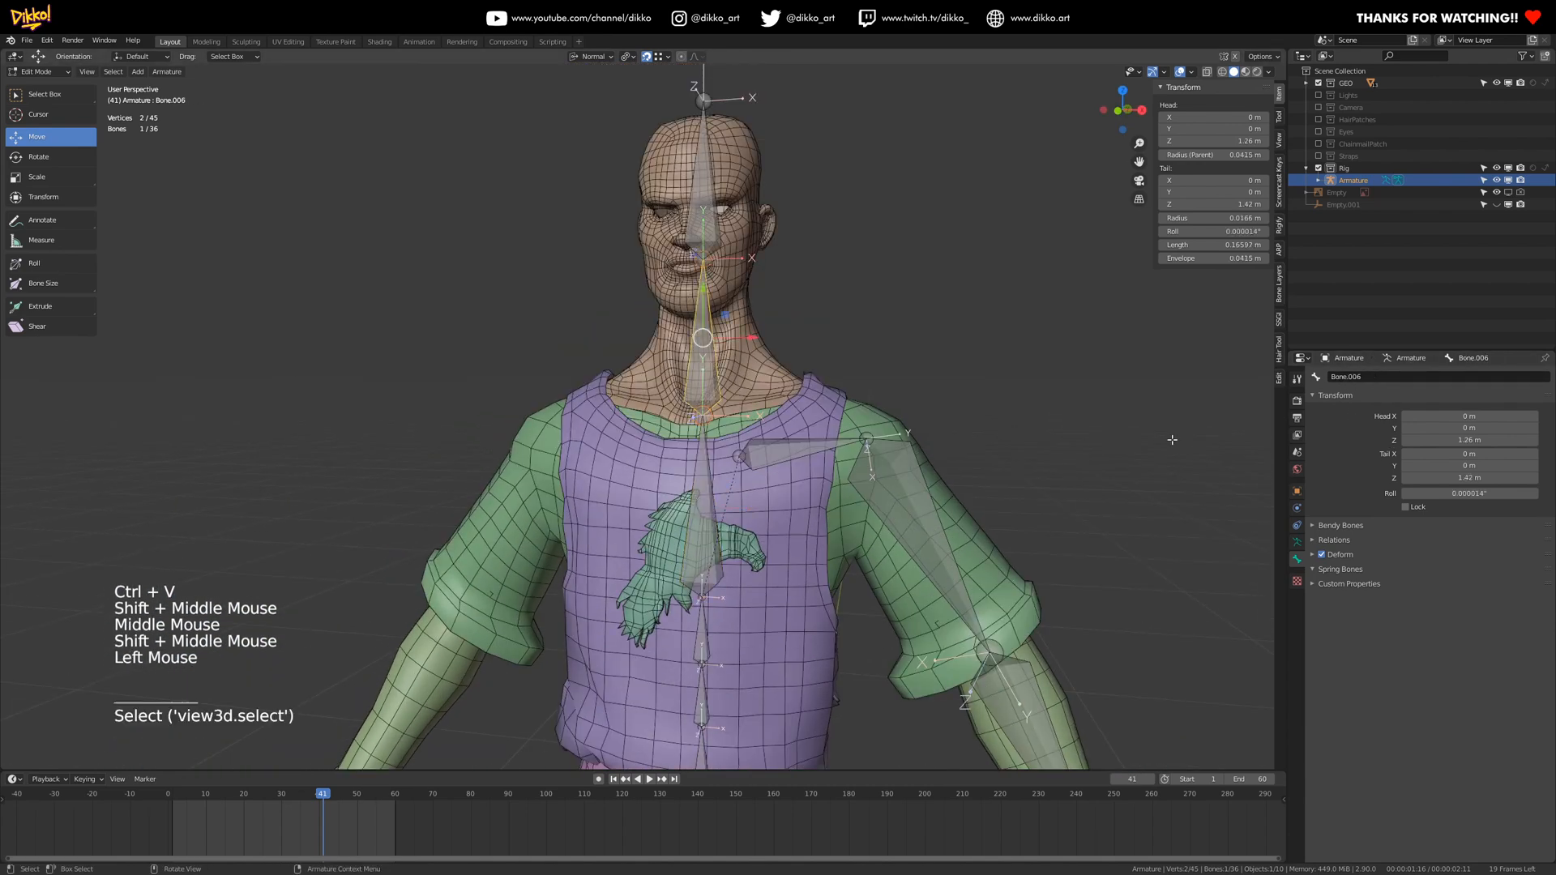
pyautogui.click(1357, 379)
pyautogui.hotkey('ctrl', 'v')
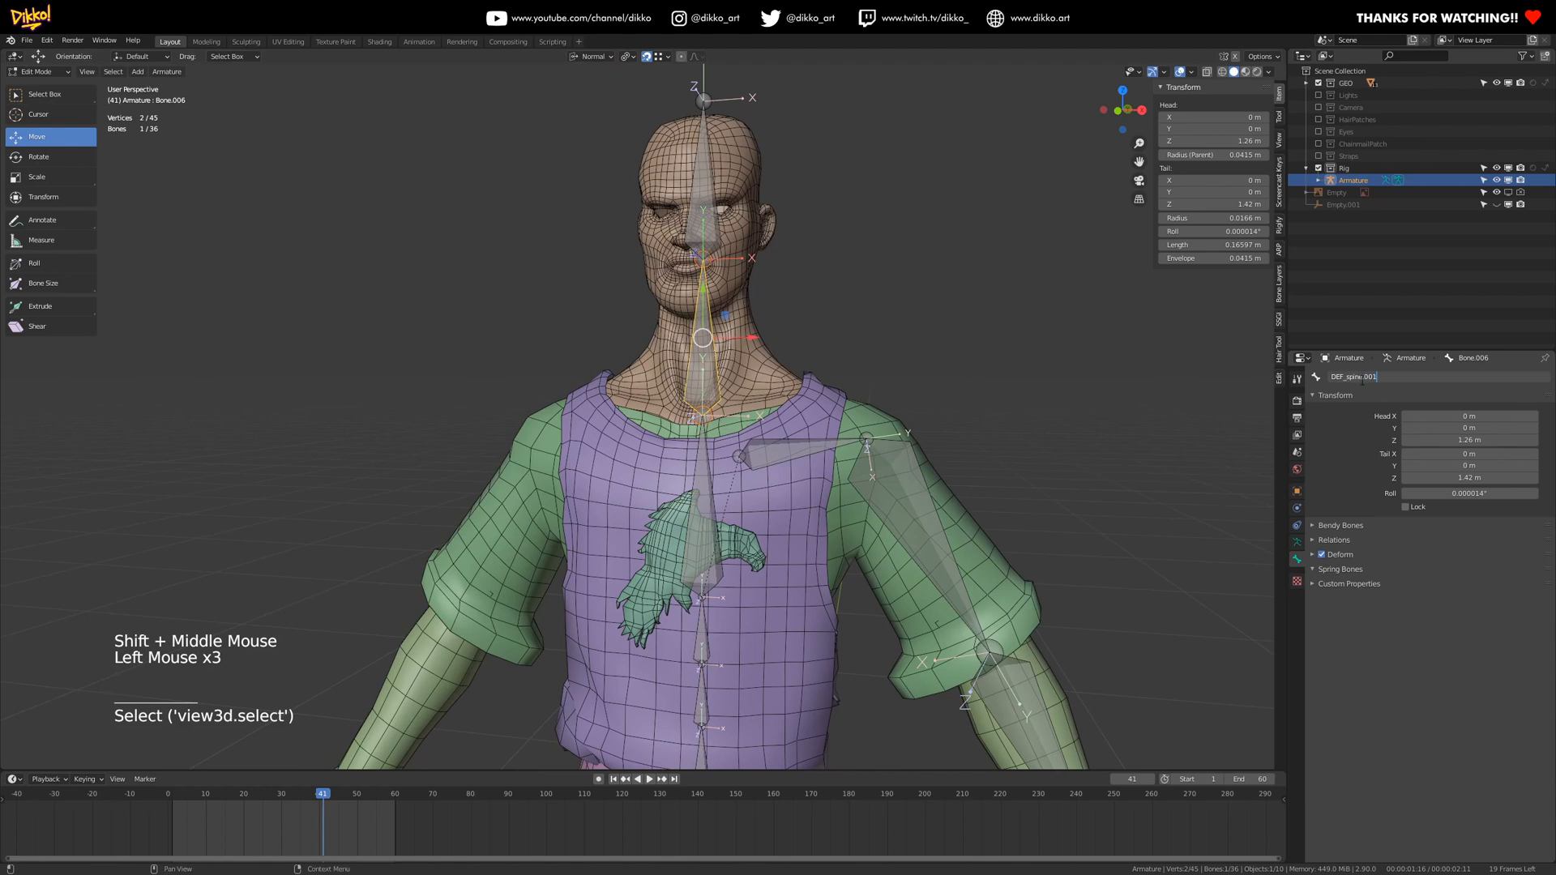
pyautogui.write('neck')
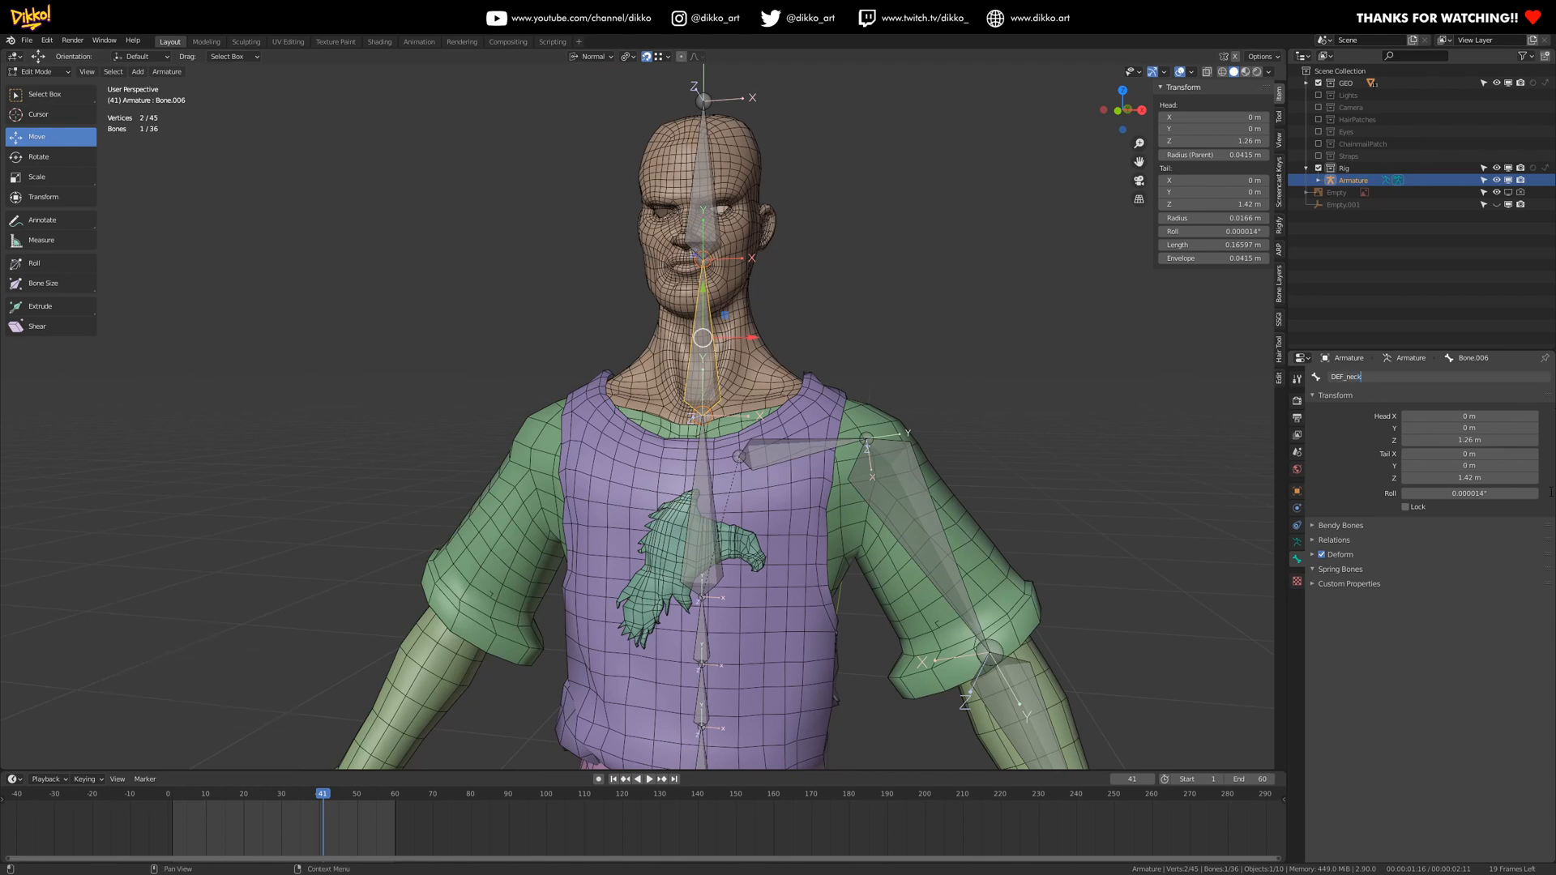
pyautogui.press('Return')
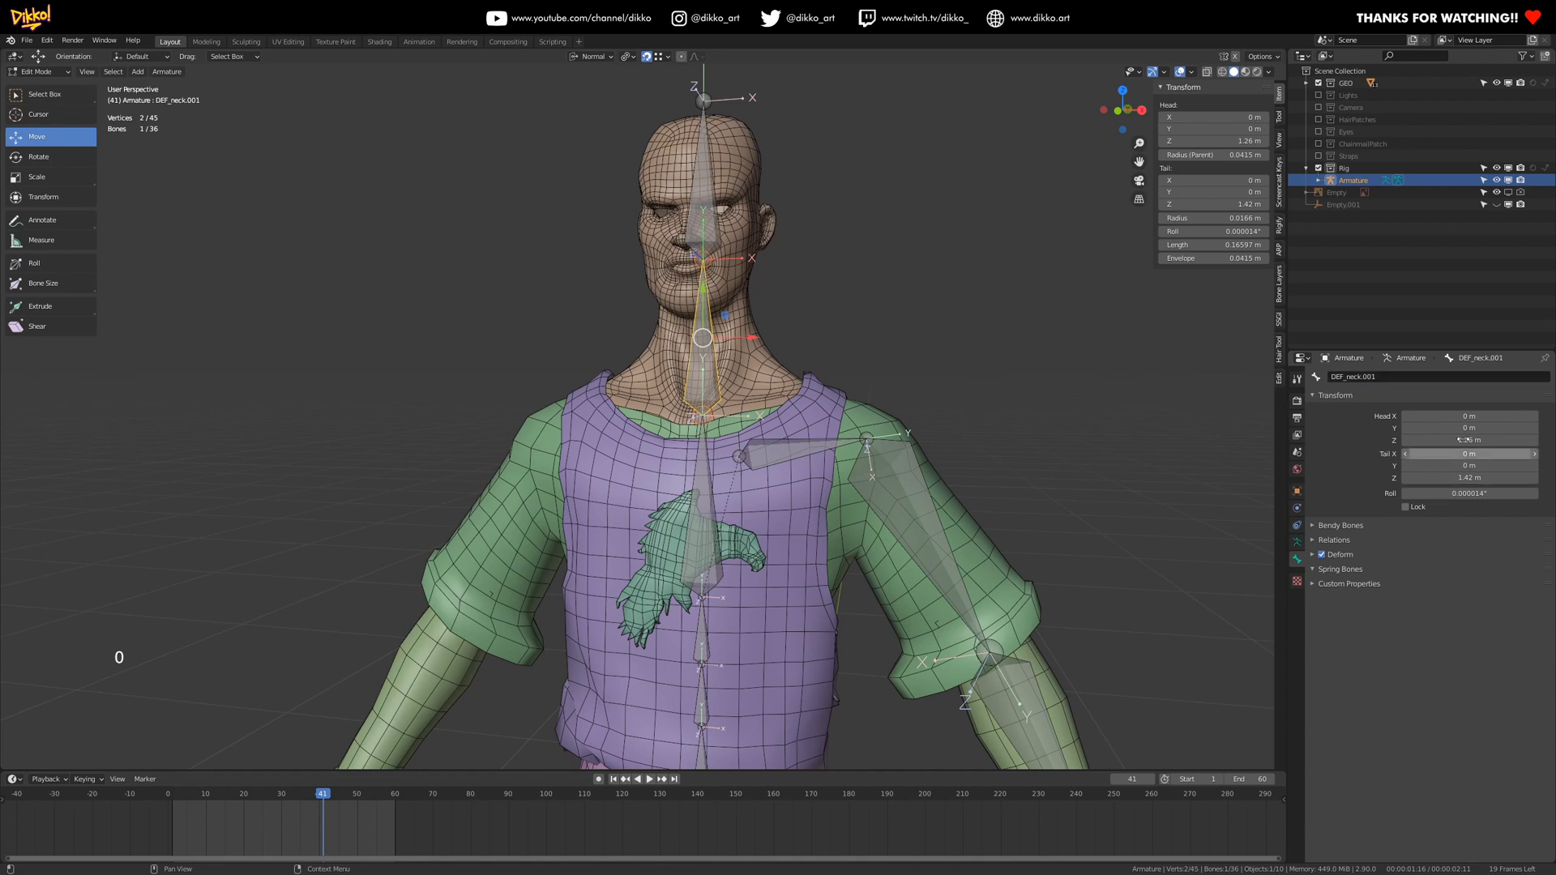
# - Rename the top bone inside the head to DEF_head.001, reusing the neck bone's copied name
pyautogui.hotkey('ctrl', 'c')
pyautogui.click(704, 174)
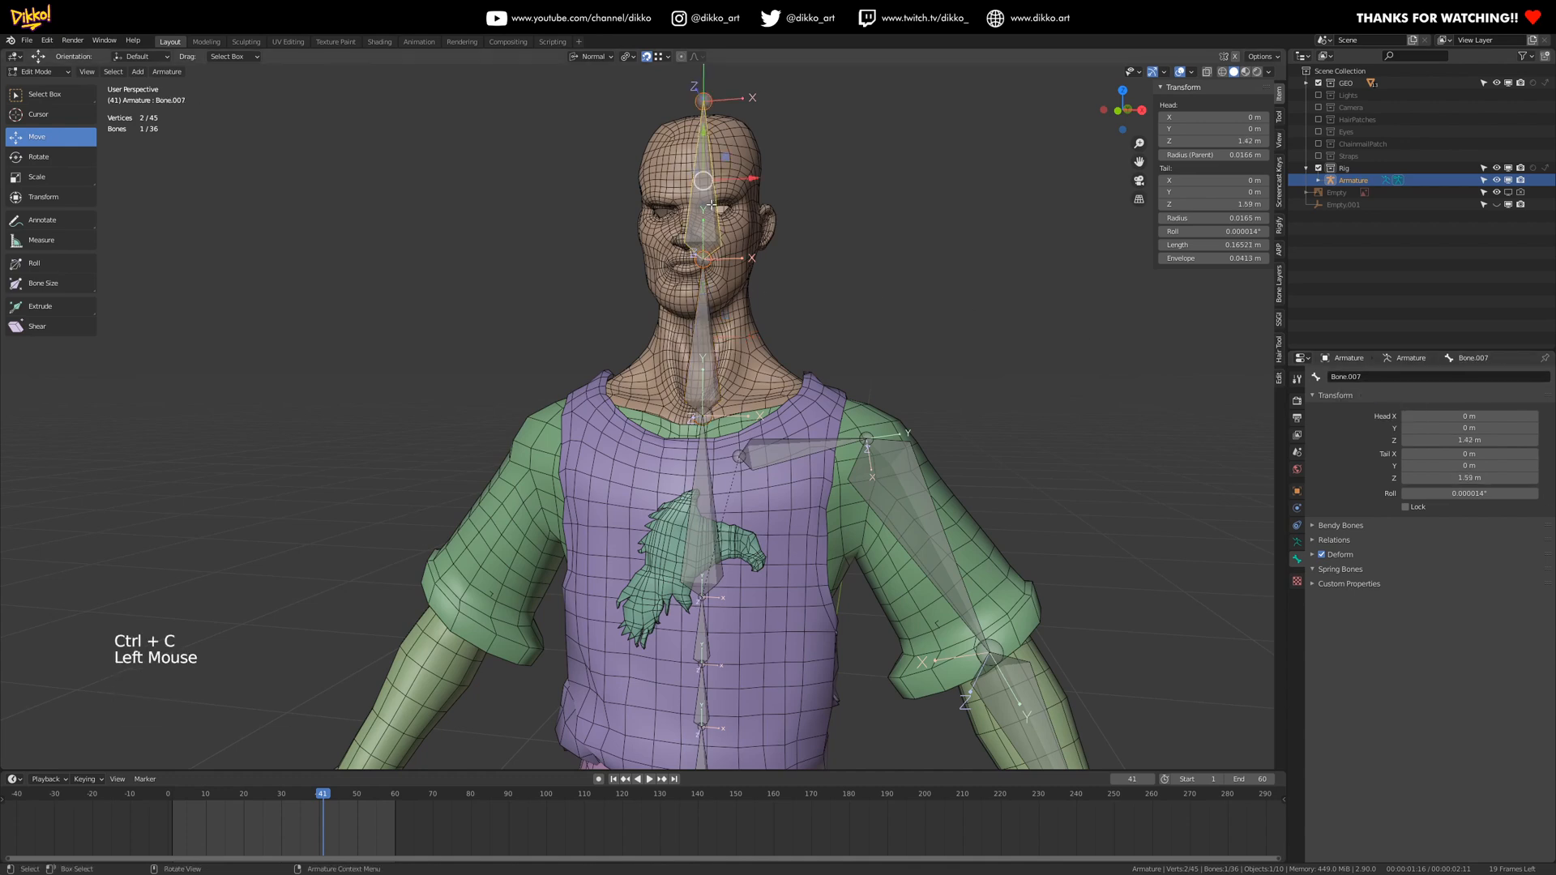
pyautogui.click(1359, 377)
pyautogui.hotkey('ctrl', 'v')
pyautogui.moveTo(1349, 377); pyautogui.dragTo(1526, 424)
pyautogui.press('BackSpace')
pyautogui.write('head.001')
pyautogui.press('Return')
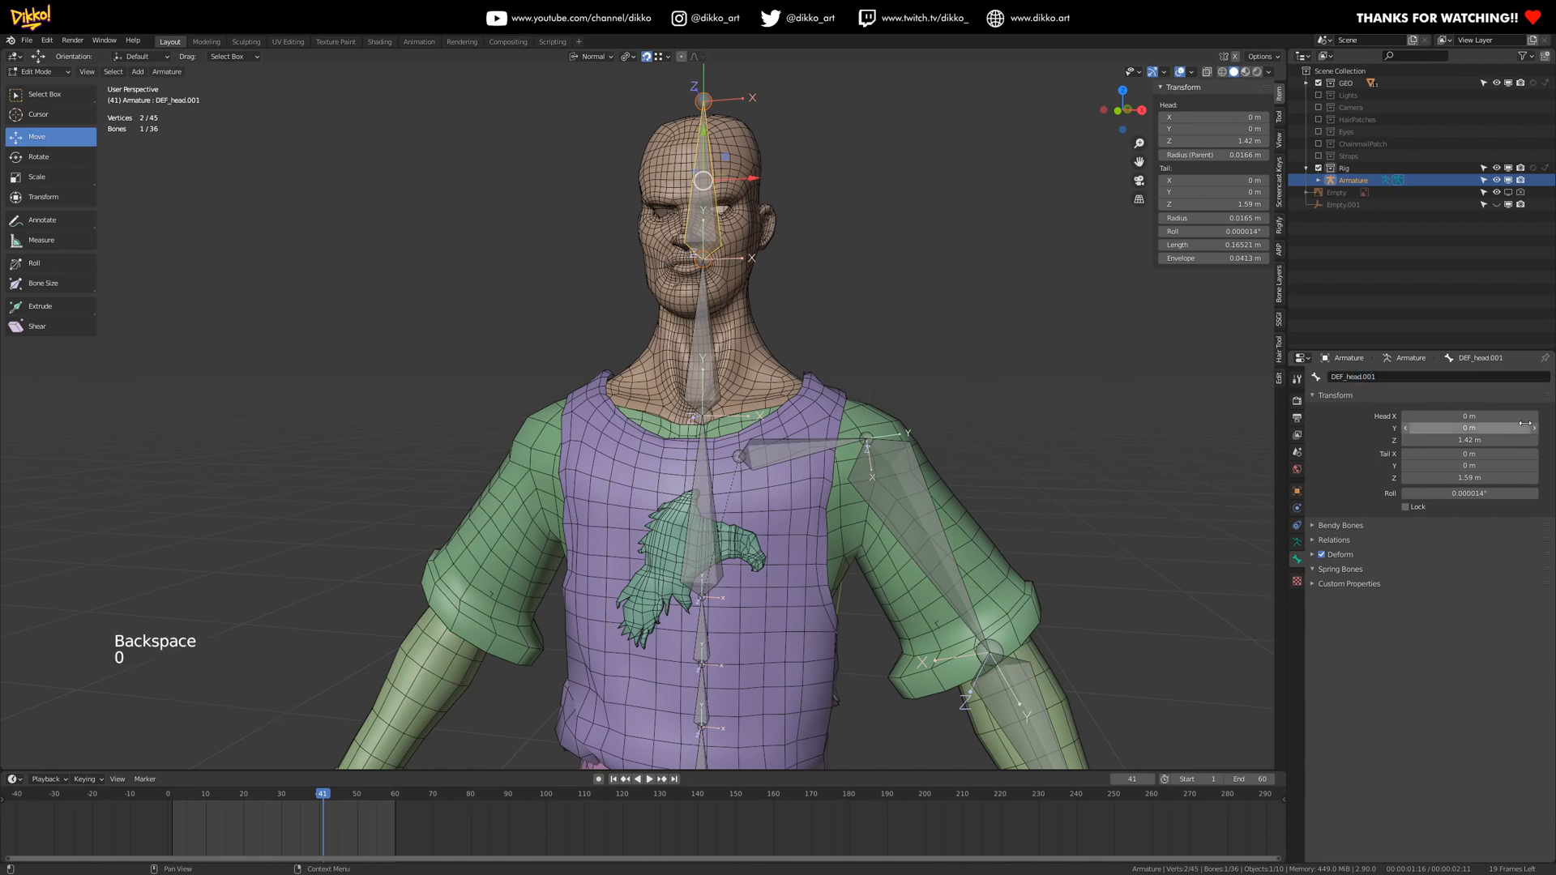
# - Rename the collarbone on the character's left side to DEF_shoulder.L.001
pyautogui.moveTo(734, 487); pyautogui.dragTo(980, 432, button='middle')
pyautogui.click(722, 505)
pyautogui.scroll(-4, 998, 329)
pyautogui.moveTo(997, 328); pyautogui.dragTo(774, 395, button='middle')
pyautogui.scroll(-2, 776, 533)
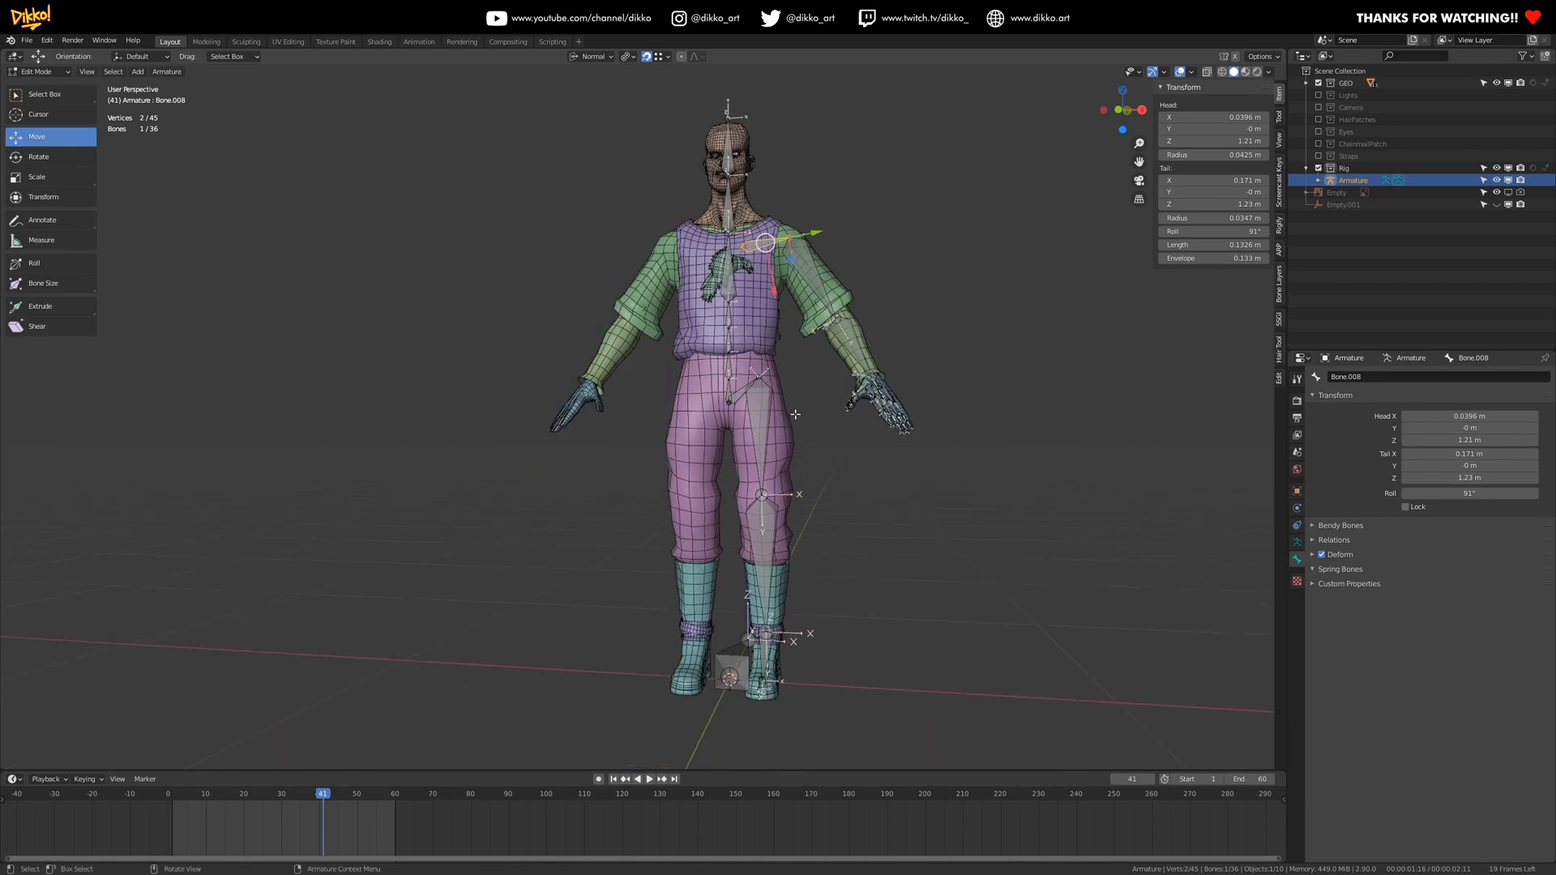
pyautogui.keyDown('shift'); pyautogui.moveTo(795, 414); pyautogui.dragTo(752, 461, button='middle'); pyautogui.keyUp('shift')
pyautogui.scroll(6, 778, 441)
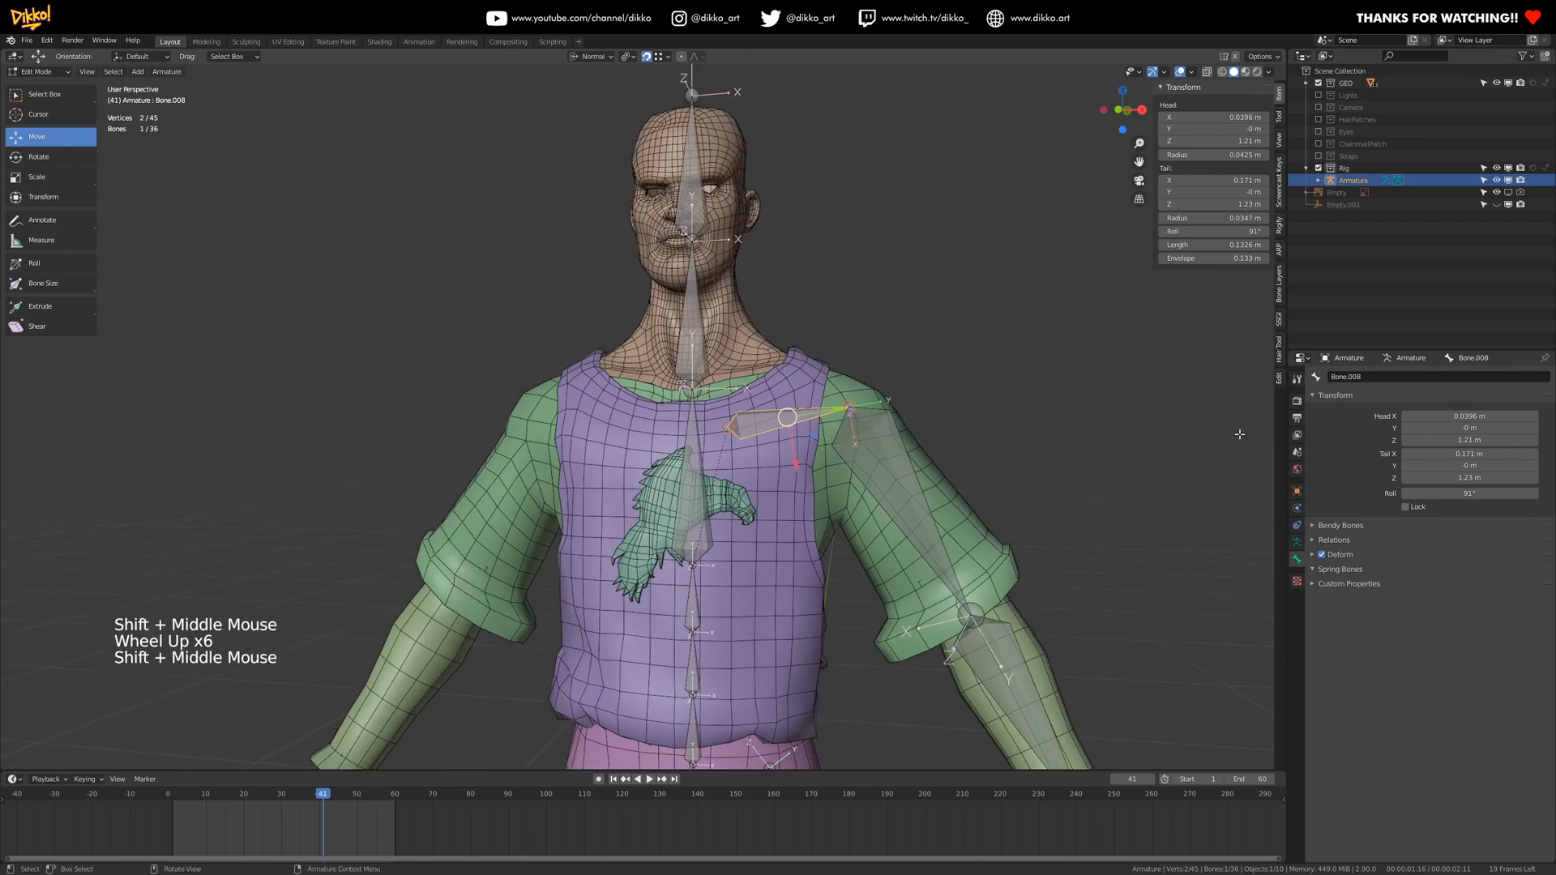
pyautogui.doubleClick(1363, 379)
pyautogui.write('DEF')
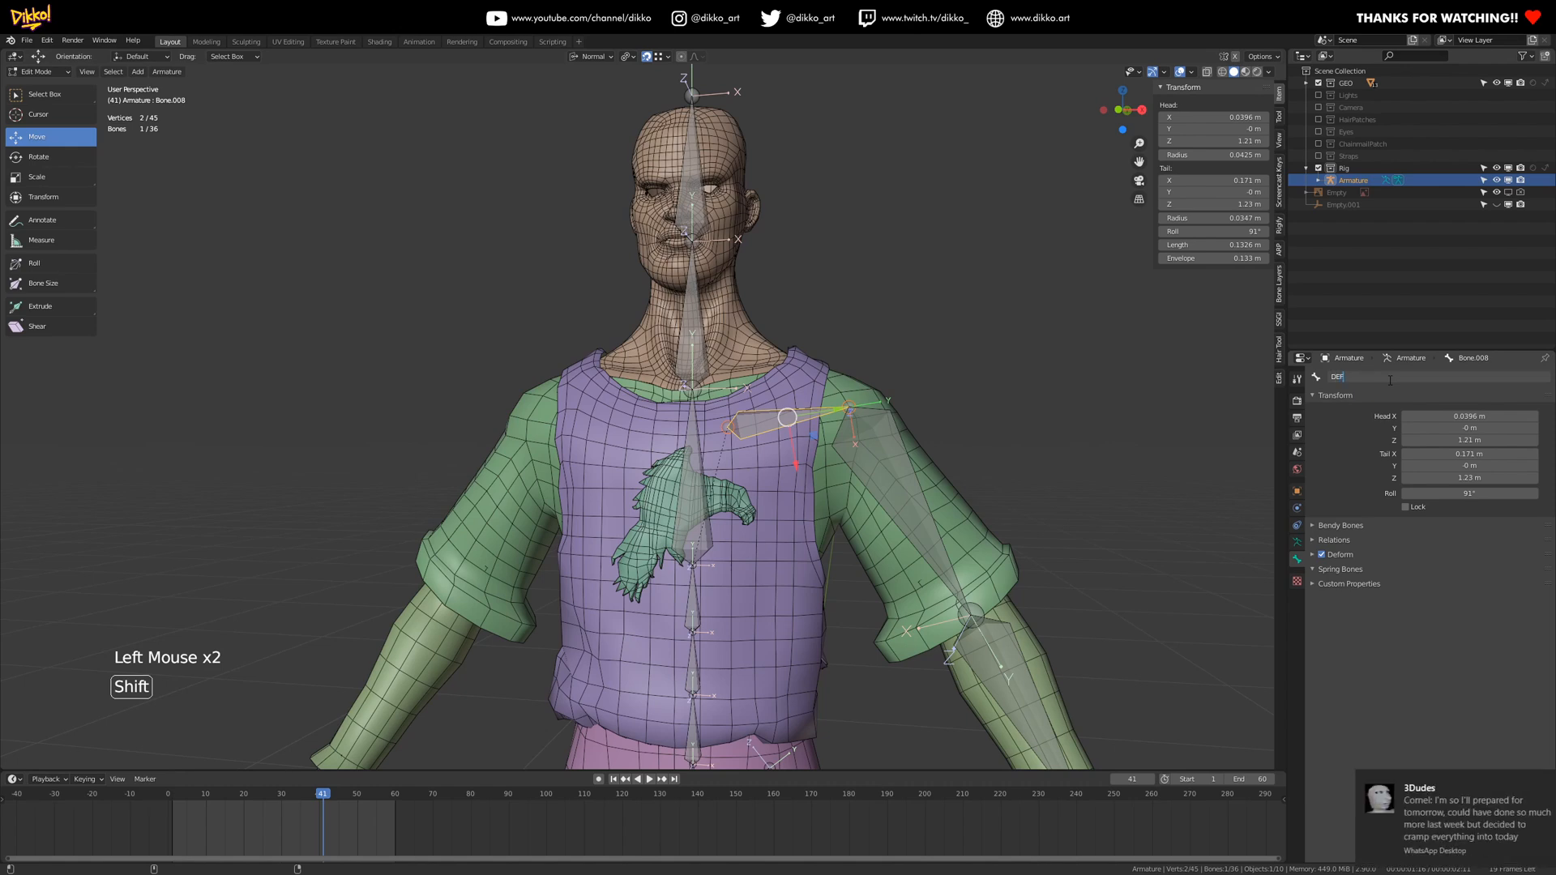
pyautogui.write('-')
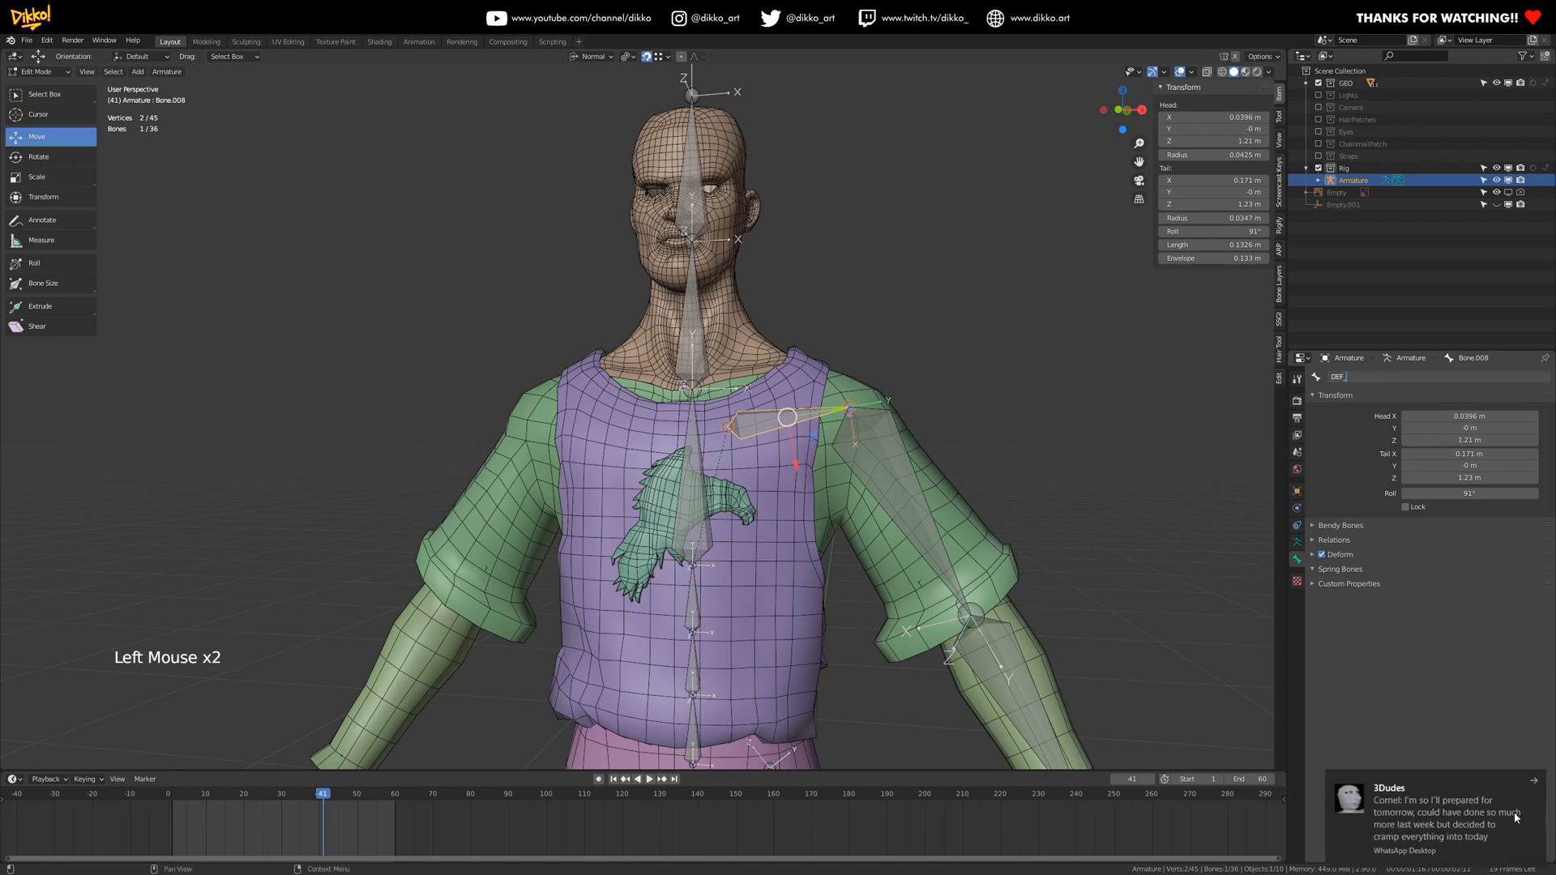
pyautogui.click(1532, 782)
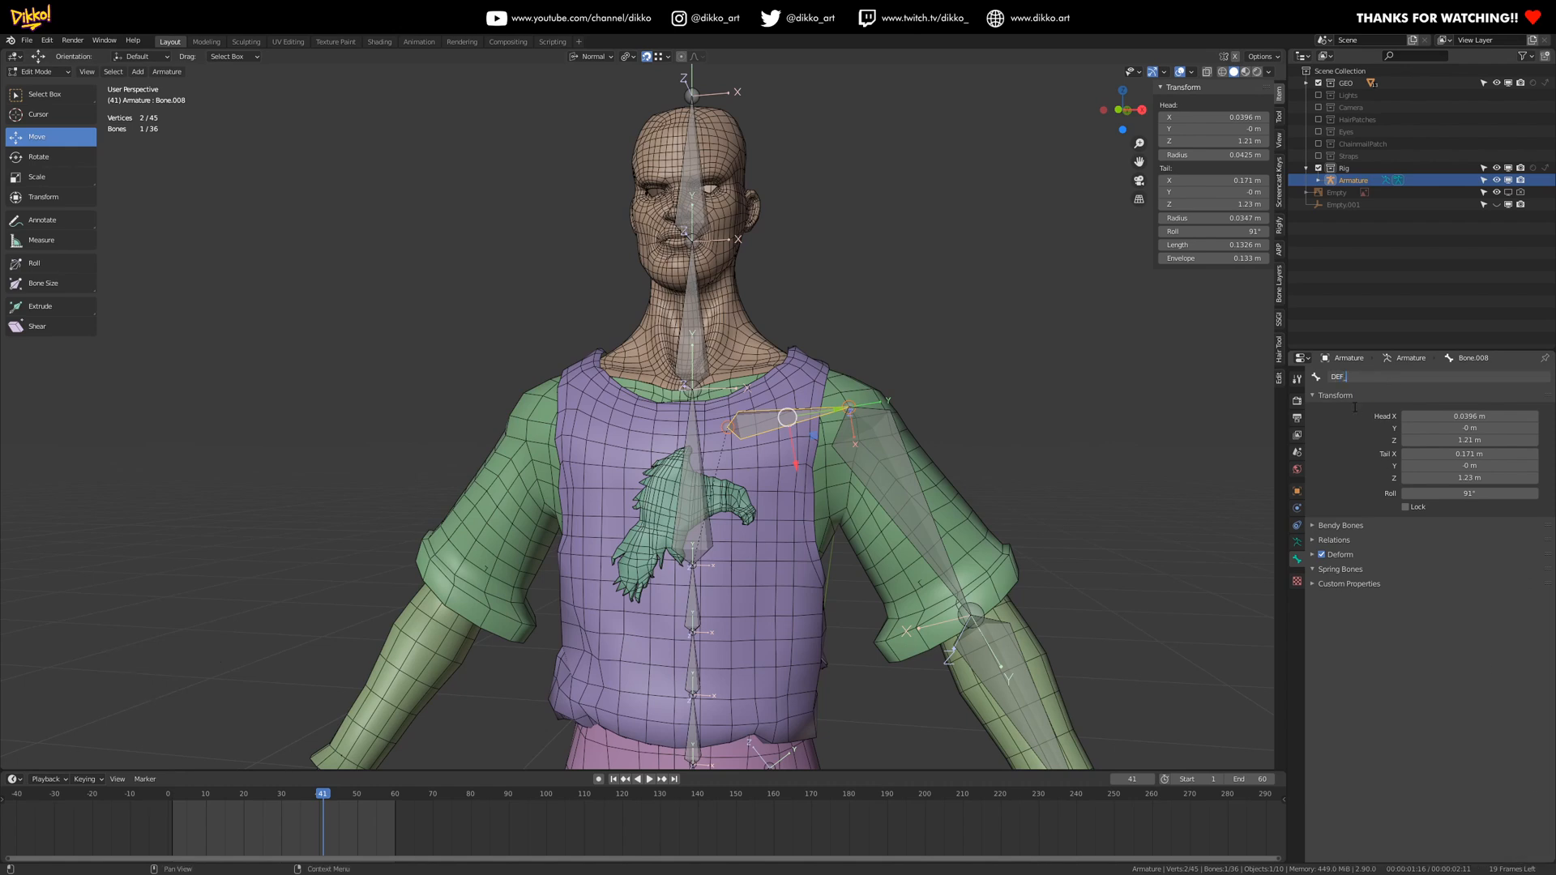
pyautogui.write('shoulder.L.001')
pyautogui.press('Return')
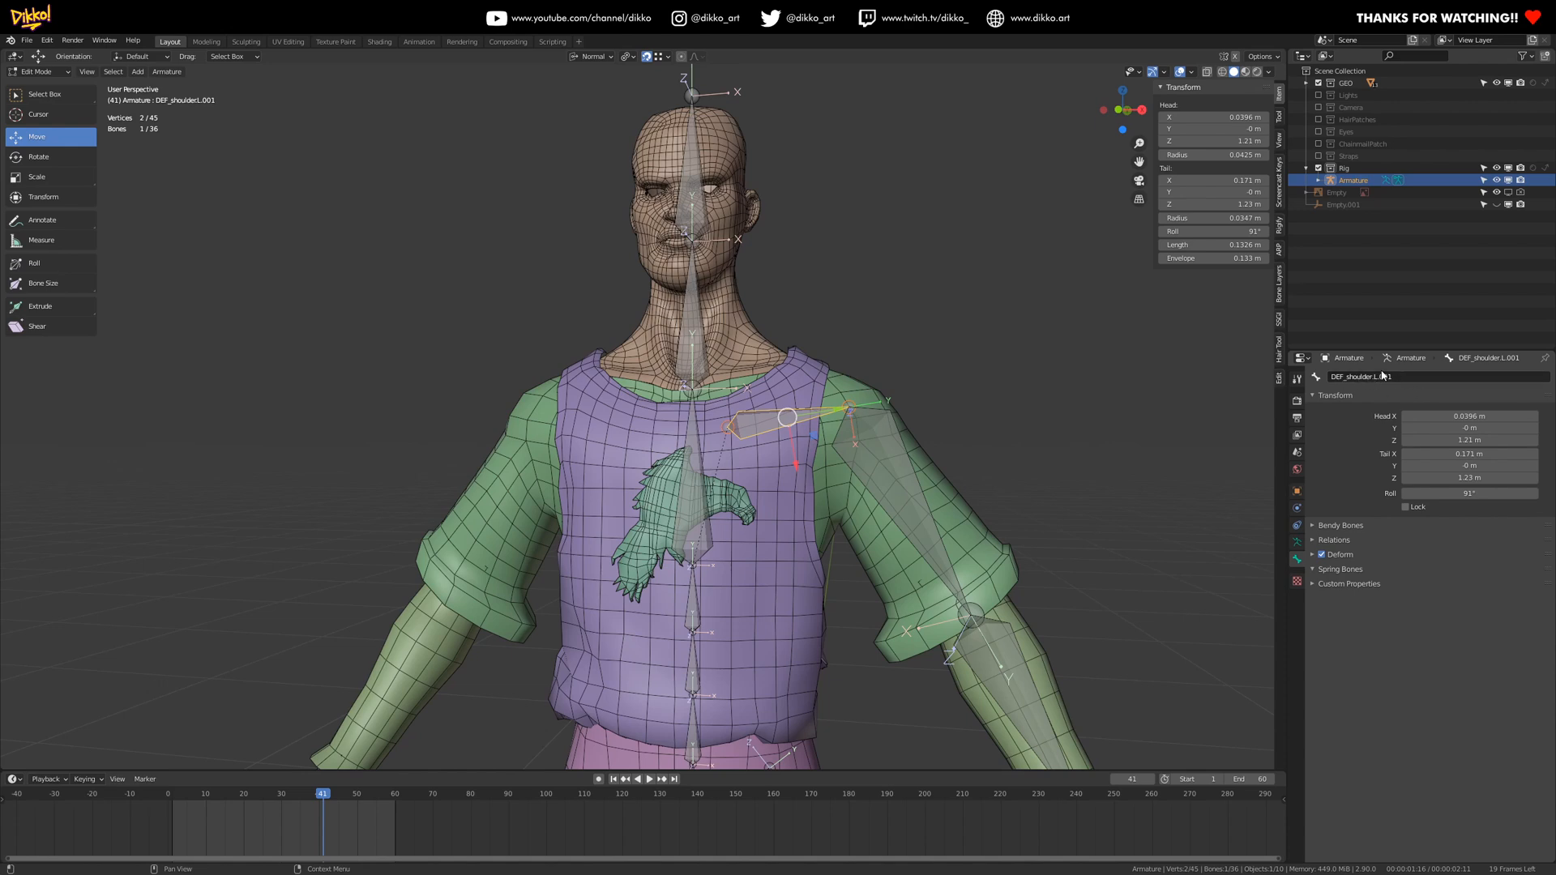
# - Copy the shoulder bone's name onto the upper arm bone and change it to DEF_bicep.L.001
pyautogui.click(1373, 379)
pyautogui.hotkey('ctrl', 'c')
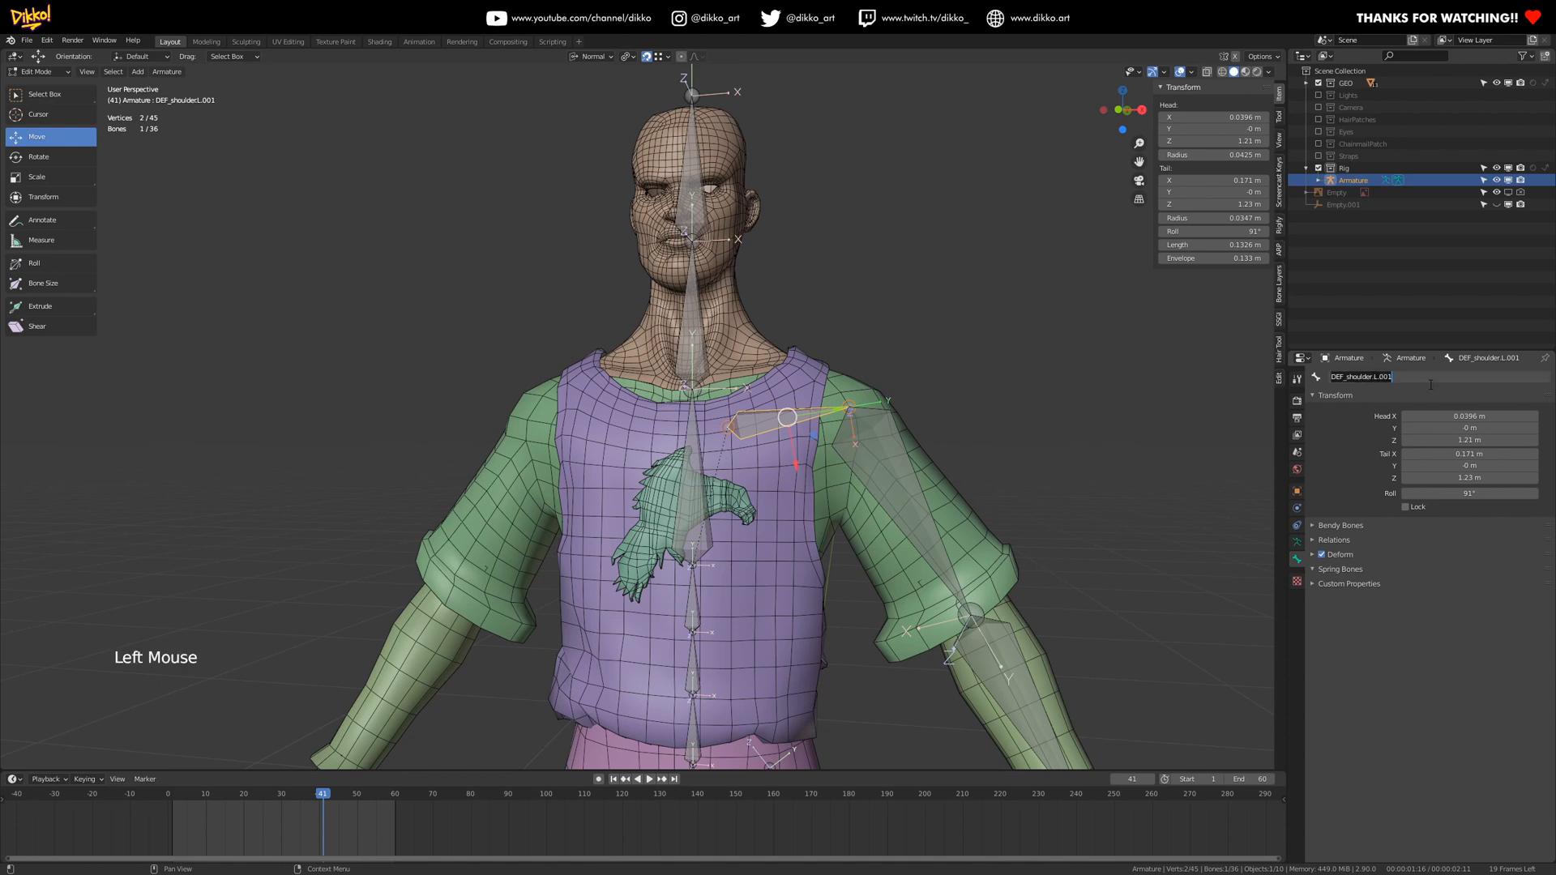
pyautogui.press('ctrl')
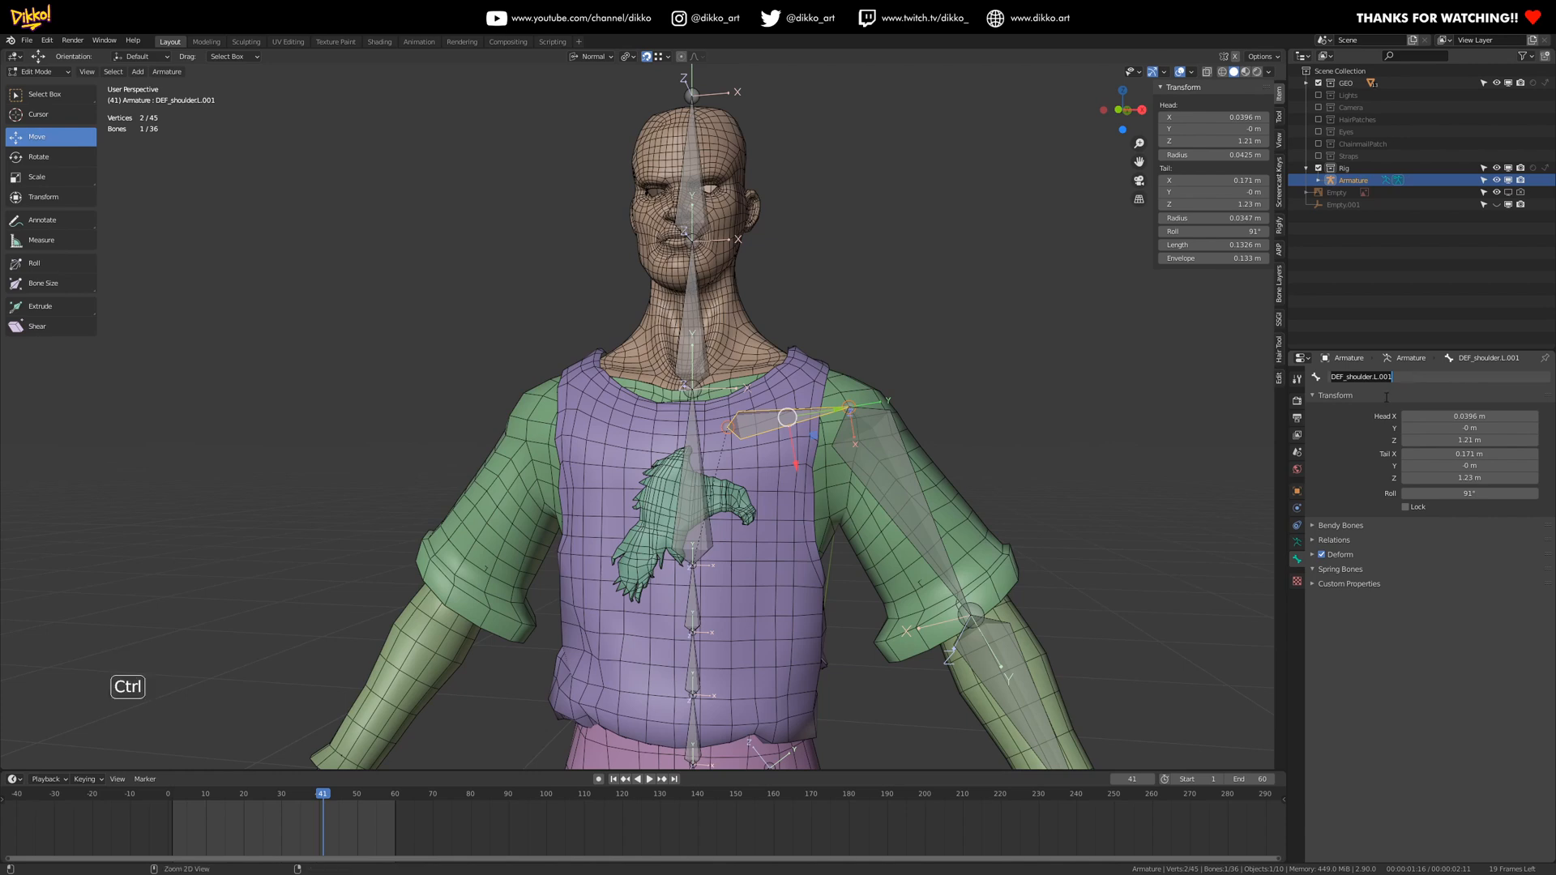
pyautogui.click(886, 511)
pyautogui.moveTo(885, 511); pyautogui.dragTo(1087, 475, button='middle')
pyautogui.scroll(-2, 1086, 475)
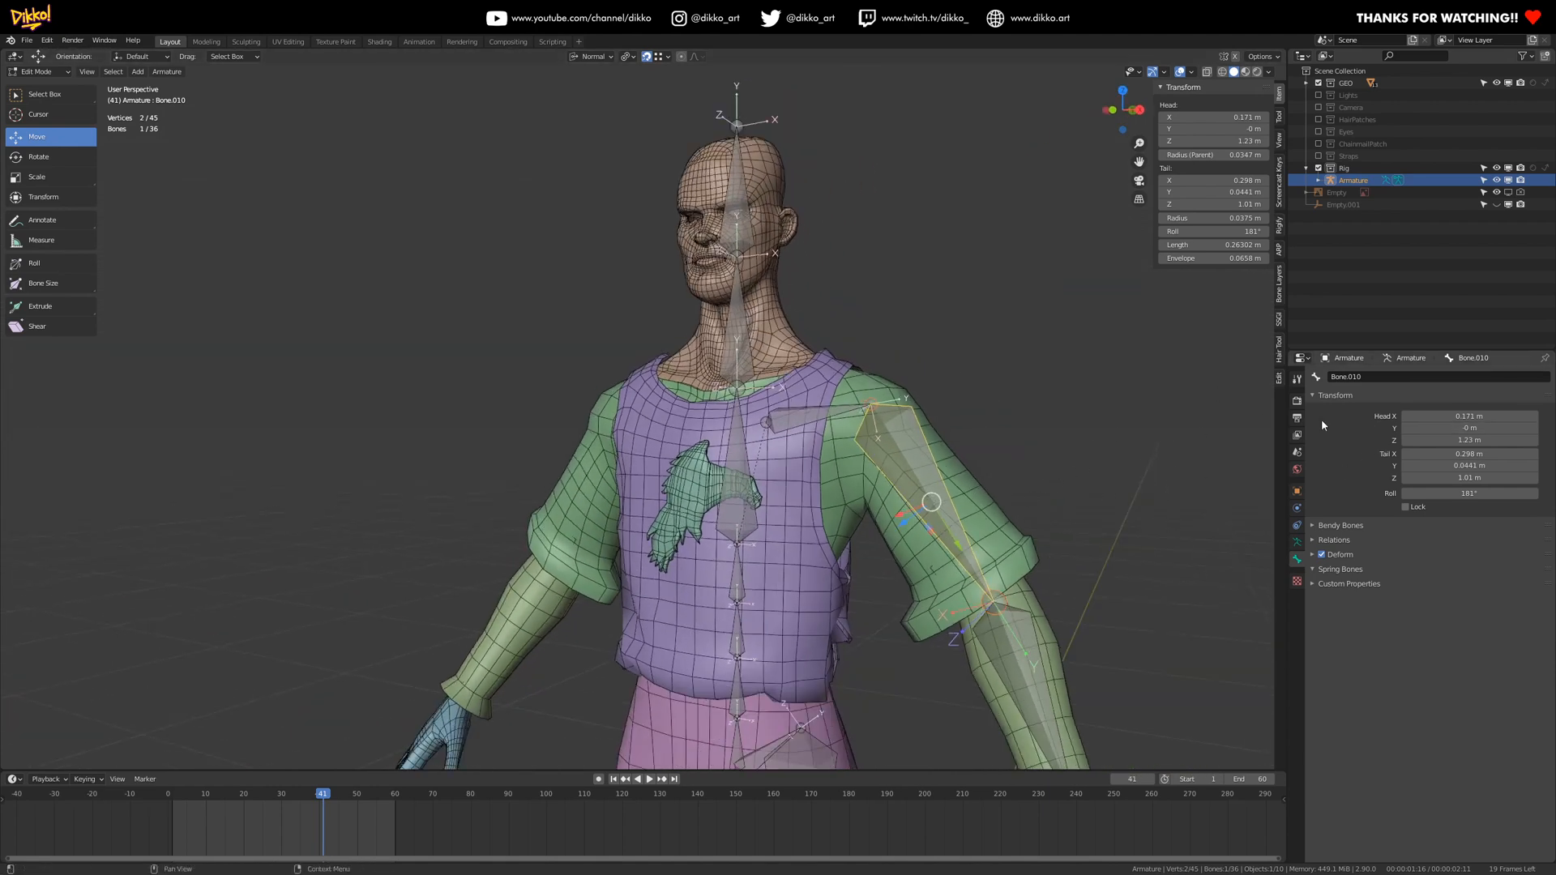
pyautogui.click(1353, 378)
pyautogui.hotkey('ctrl', 'v')
pyautogui.moveTo(1346, 377); pyautogui.dragTo(1417, 383)
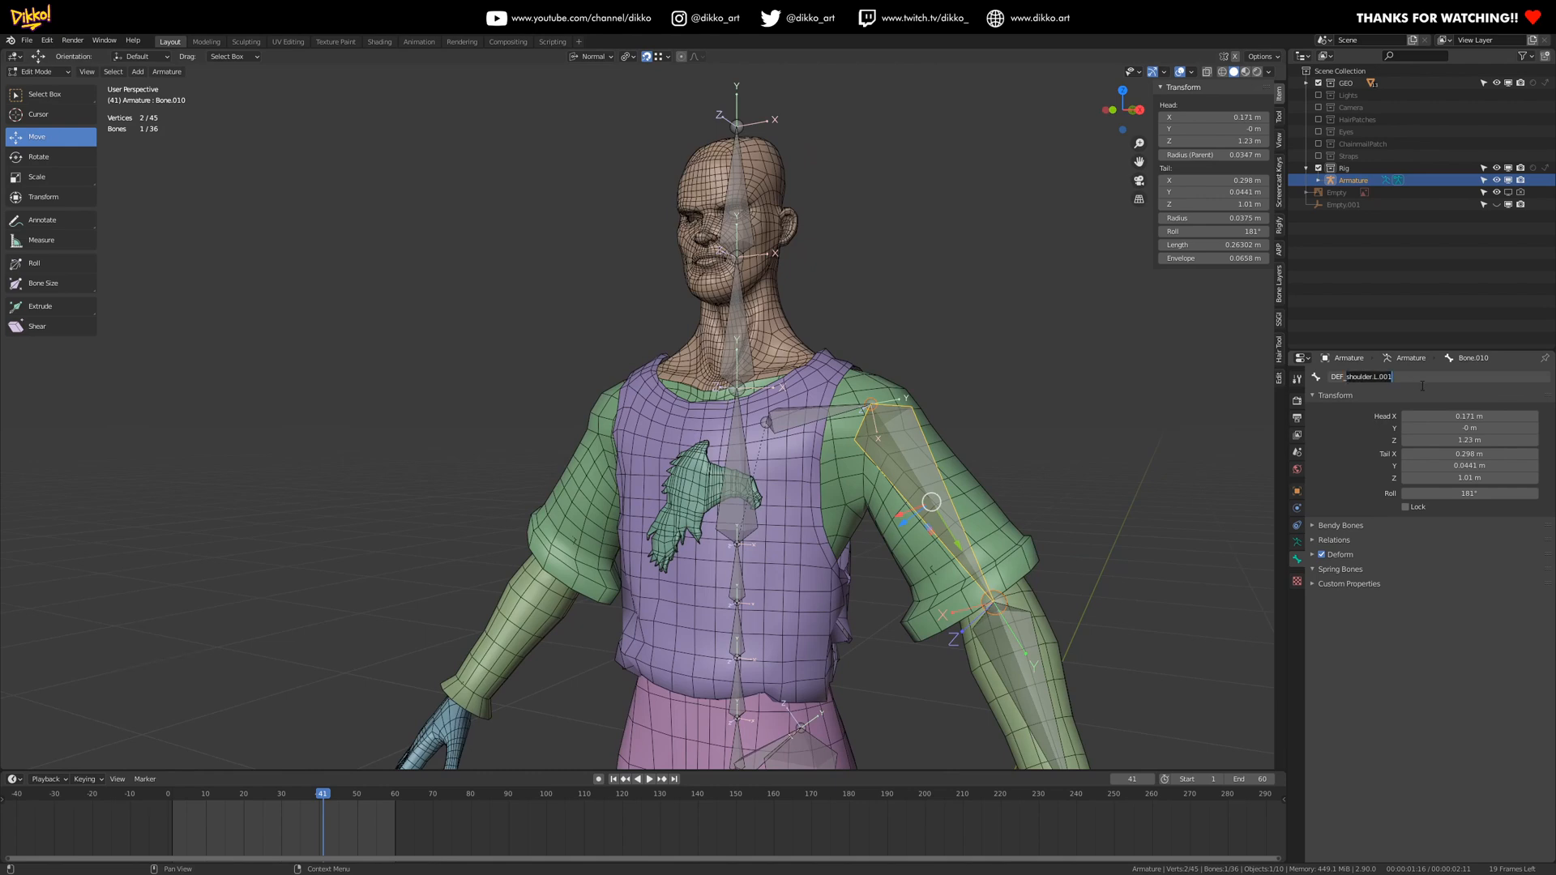
pyautogui.write('bicep.L.001')
pyautogui.press('Return')
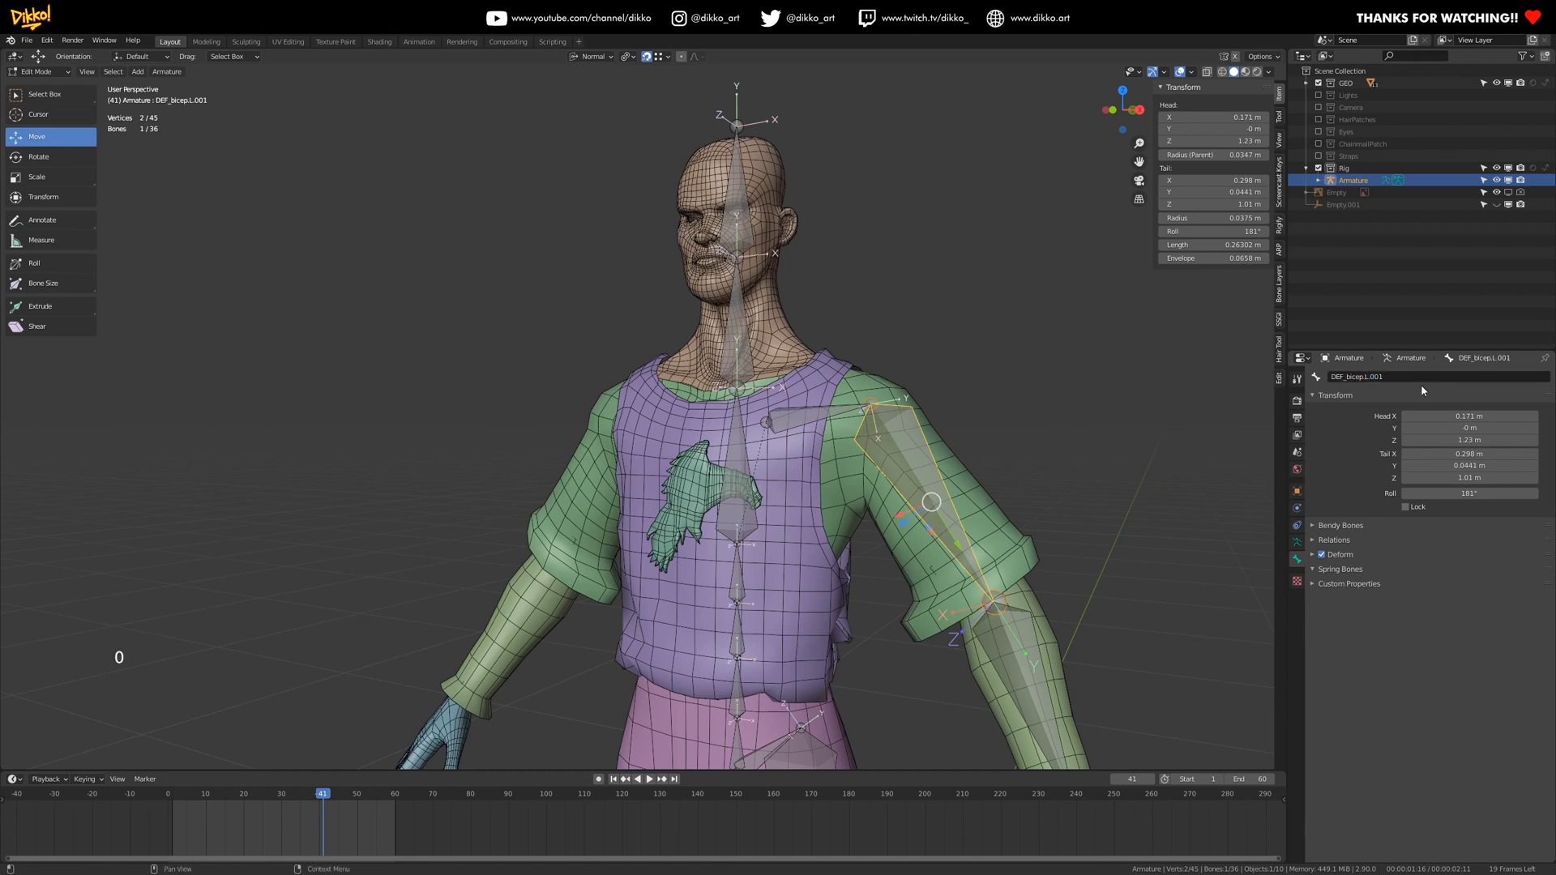
# - Copy the upper arm bone's name onto the forearm bone and change it to DEF_forearm.L.001
pyautogui.hotkey('ctrl', 'c')
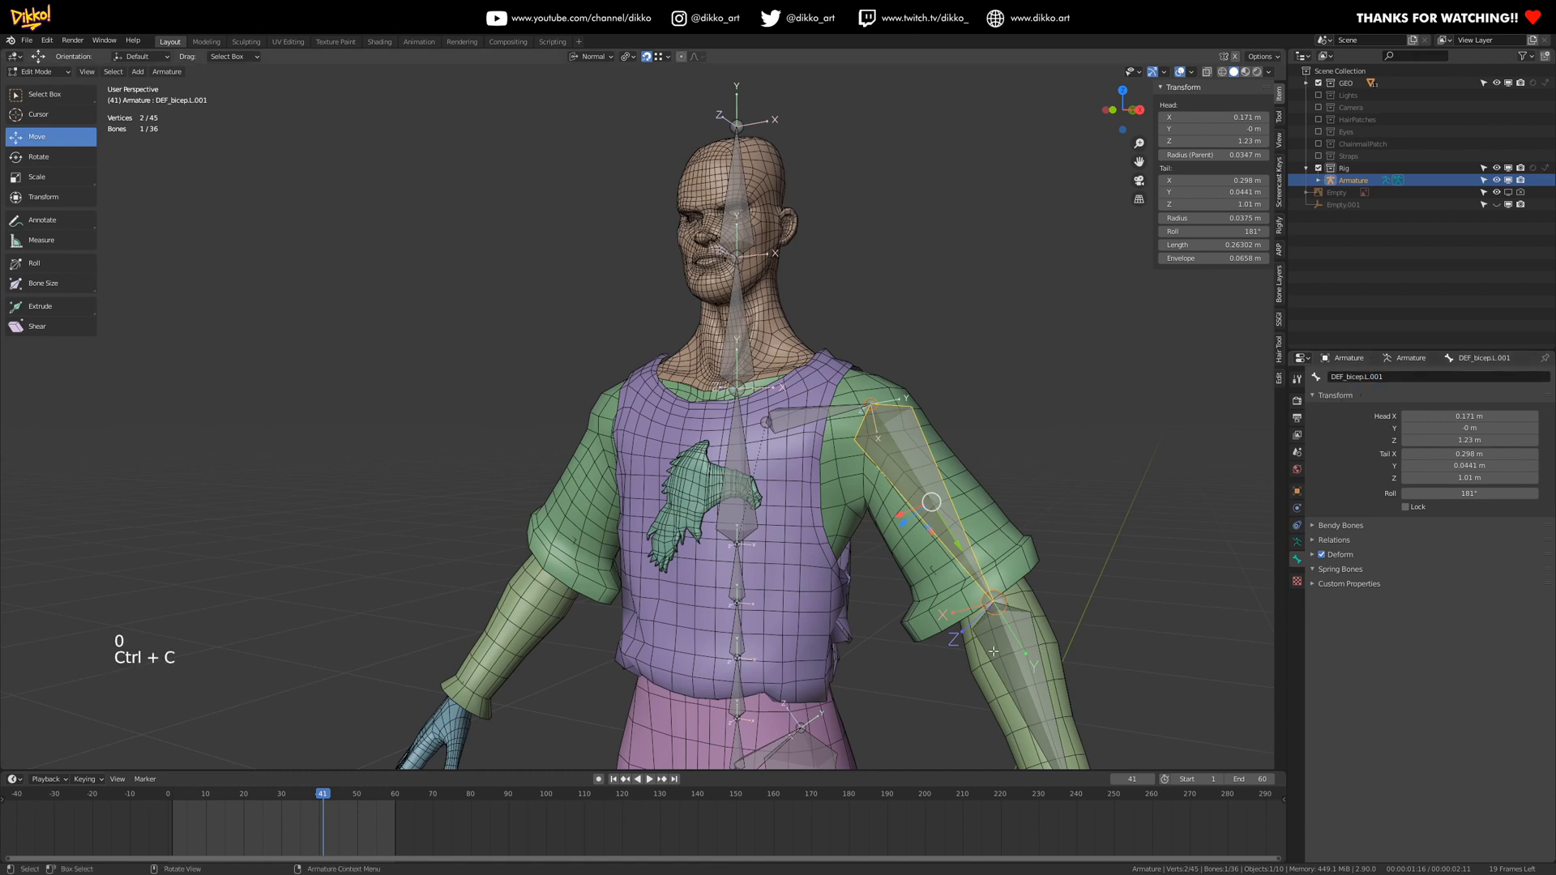
pyautogui.click(1019, 677)
pyautogui.click(1371, 376)
pyautogui.hotkey('ctrl', 'v')
pyautogui.moveTo(1344, 376); pyautogui.dragTo(1397, 378)
pyautogui.write('_')
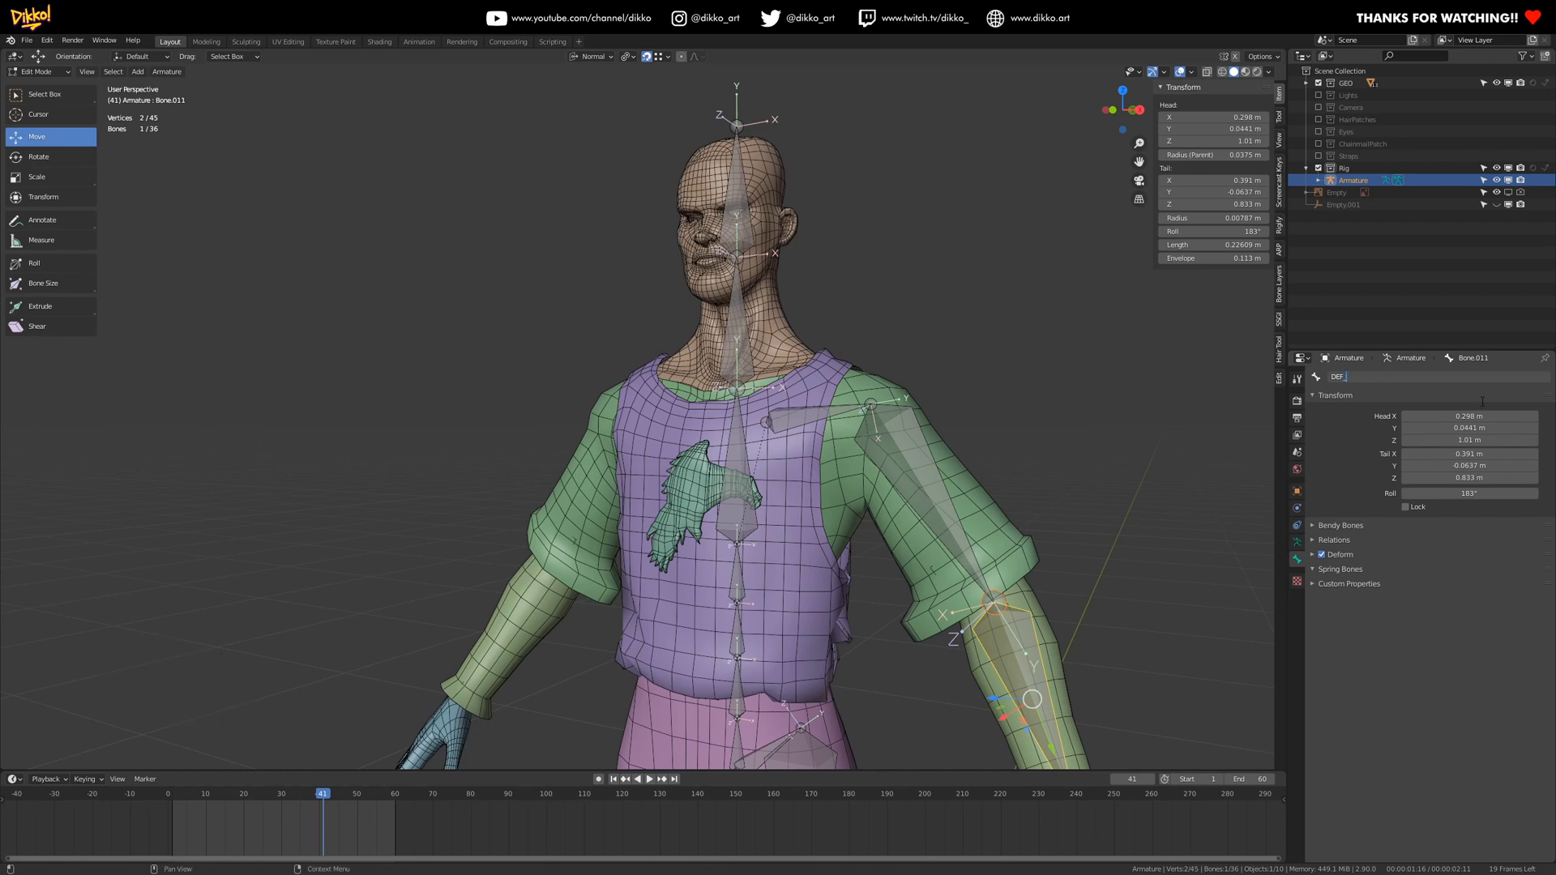
pyautogui.write('forearm.L.001')
pyautogui.press('Return')
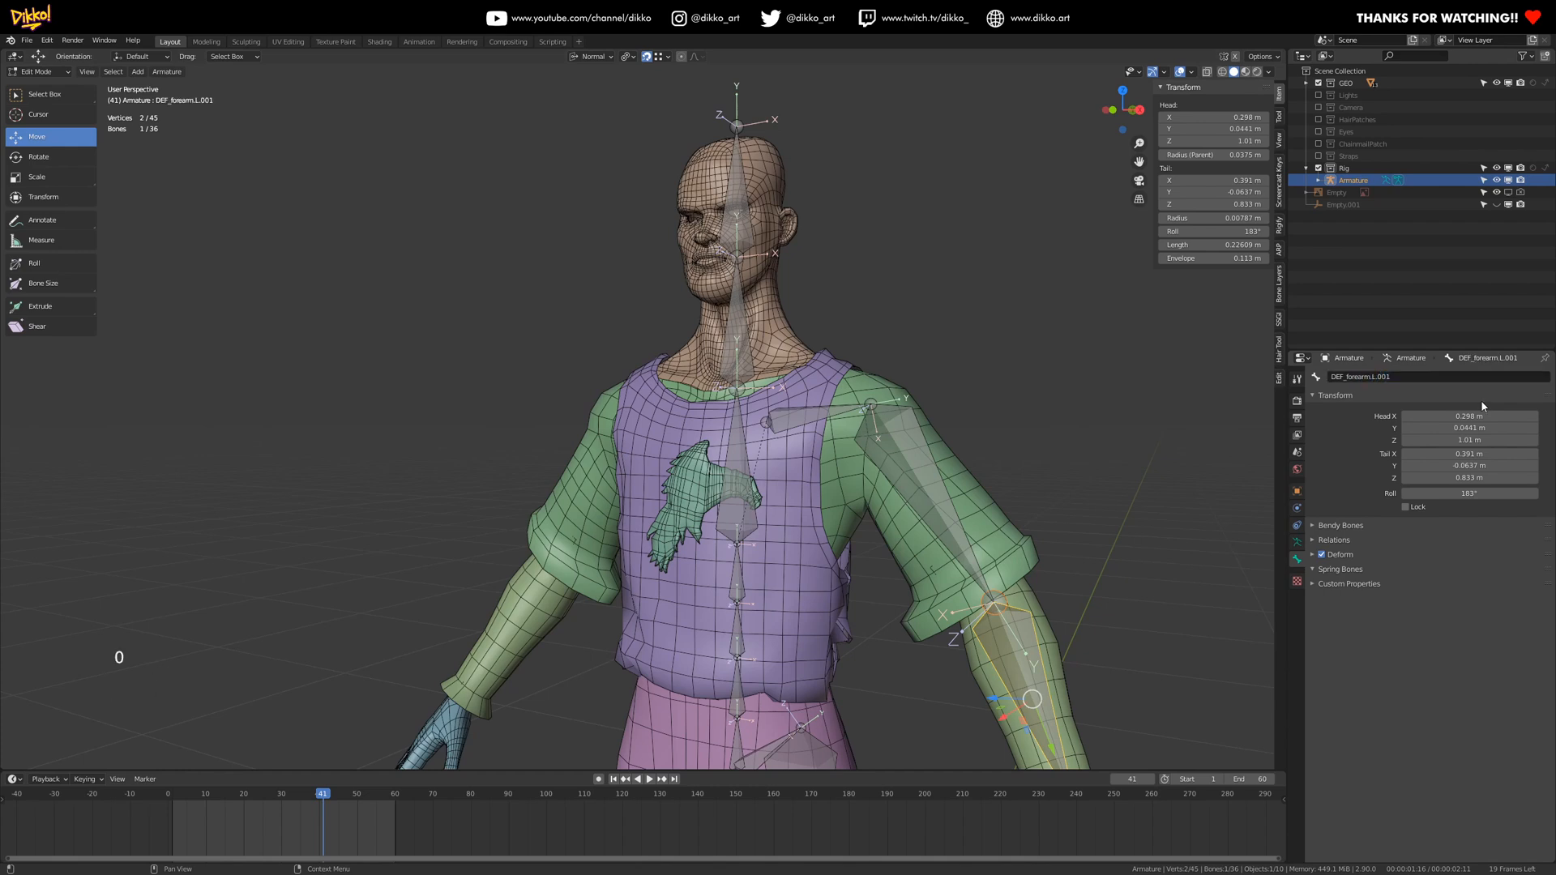
# - Copy the forearm bone's name onto the short hand bone at the wrist and change it to DEF_hand.001
pyautogui.hotkey('ctrl', 'c')
pyautogui.keyDown('shift'); pyautogui.moveTo(995, 762); pyautogui.dragTo(931, 502, button='middle'); pyautogui.keyUp('shift')
pyautogui.keyDown('shift'); pyautogui.moveTo(932, 502); pyautogui.dragTo(891, 389, button='middle'); pyautogui.keyUp('shift')
pyautogui.scroll(2, 891, 388)
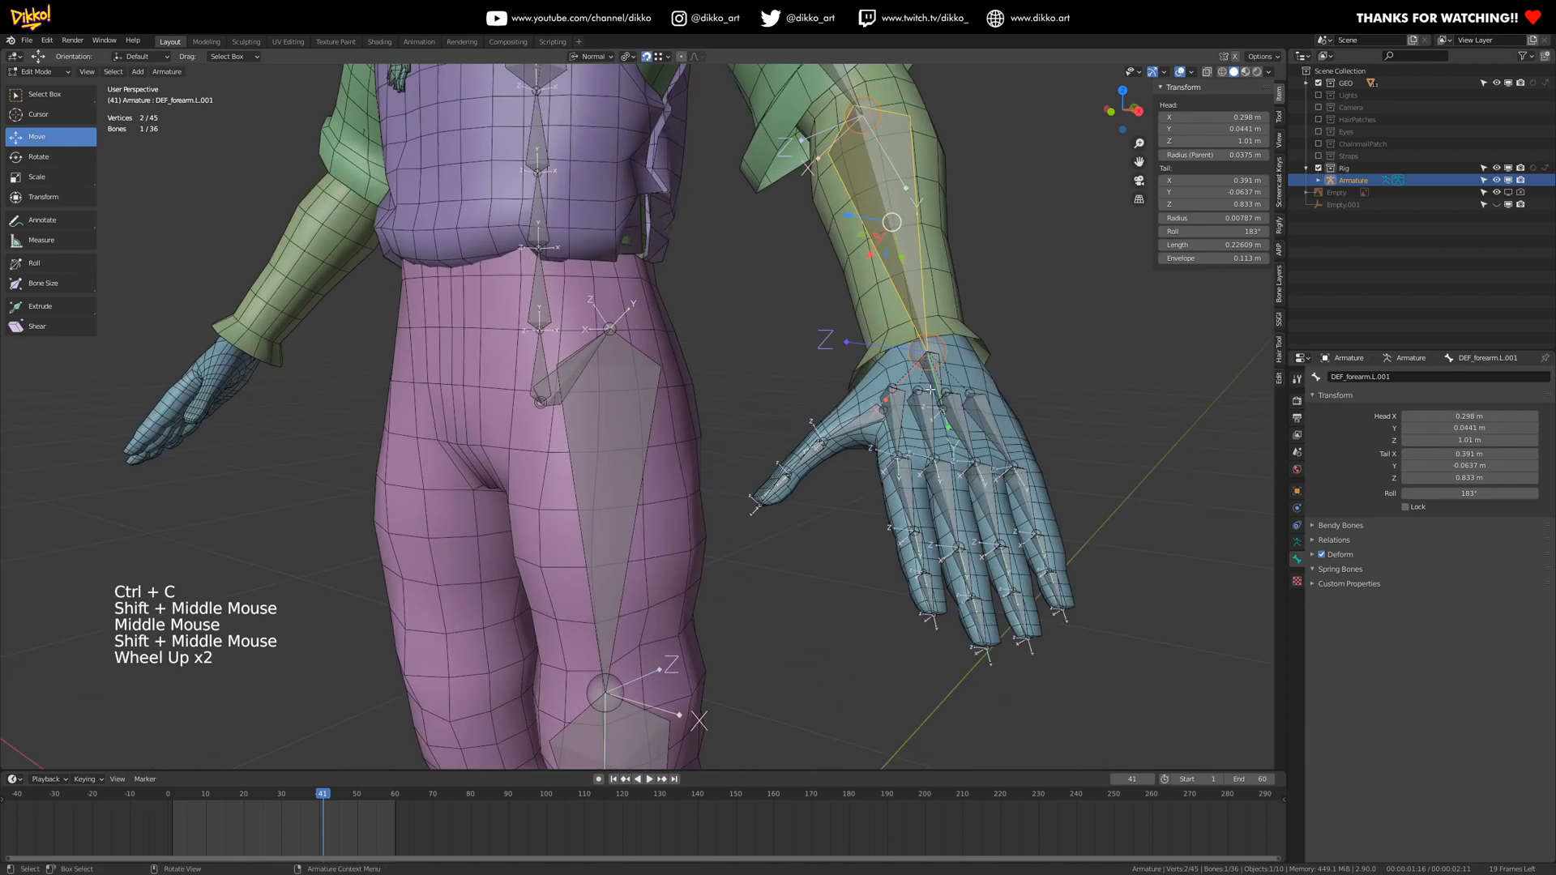
pyautogui.click(936, 401)
pyautogui.doubleClick(1351, 378)
pyautogui.hotkey('ctrl', 'v')
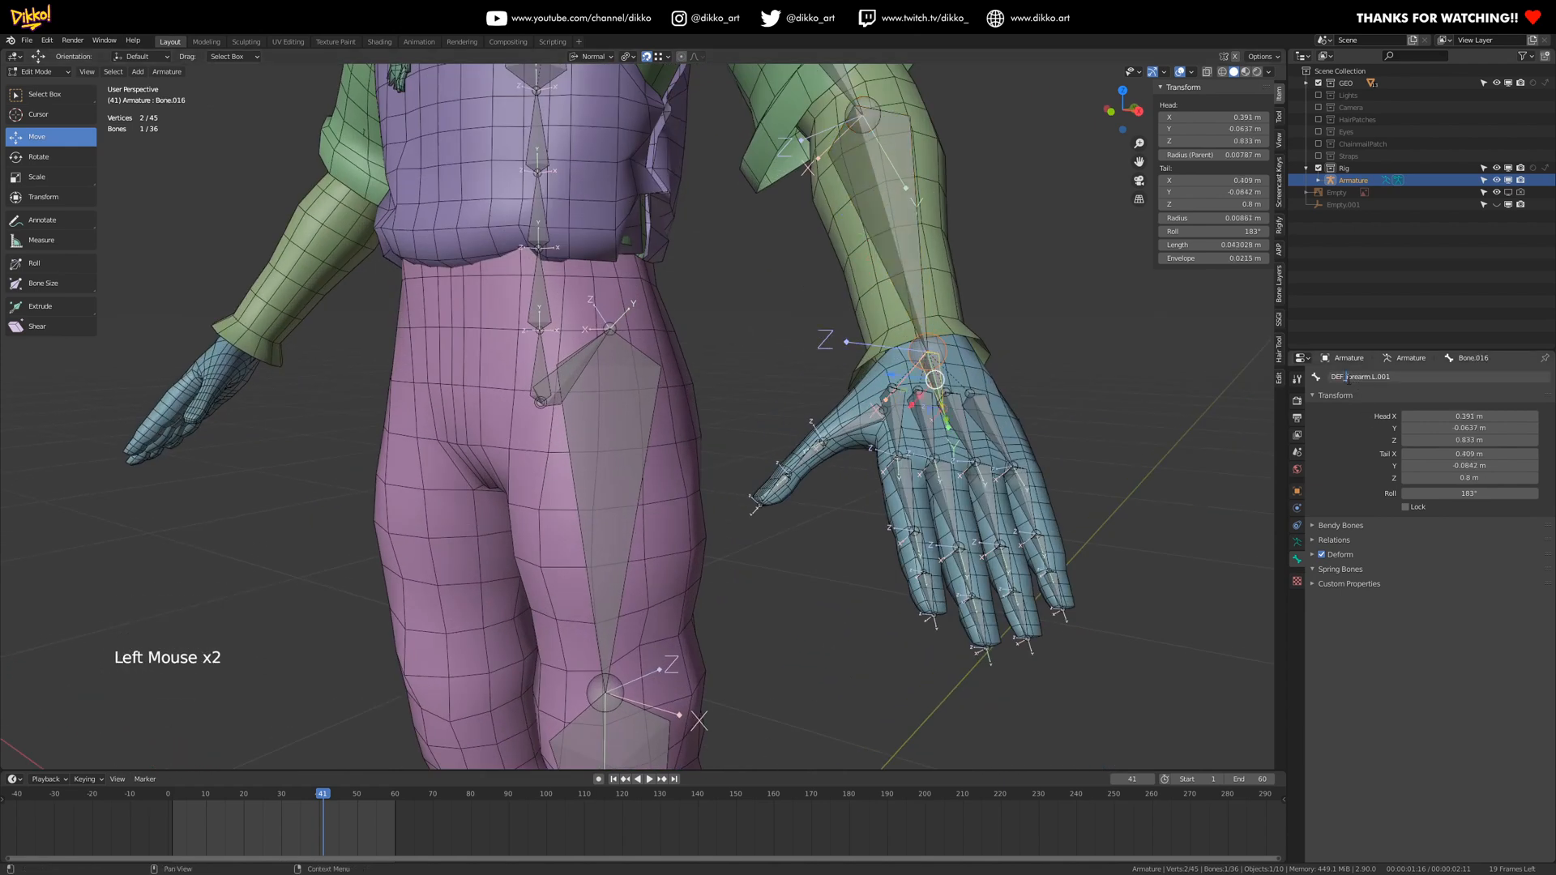
pyautogui.moveTo(1347, 378); pyautogui.dragTo(1522, 428)
pyautogui.write('hand.001')
pyautogui.press('Return')
# - Examine the palm bones of the hand one after another, from the index finger side to the little finger side
pyautogui.moveTo(842, 454); pyautogui.dragTo(859, 486, button='middle')
pyautogui.moveTo(859, 486); pyautogui.dragTo(850, 341, button='middle')
pyautogui.scroll(2, 864, 477)
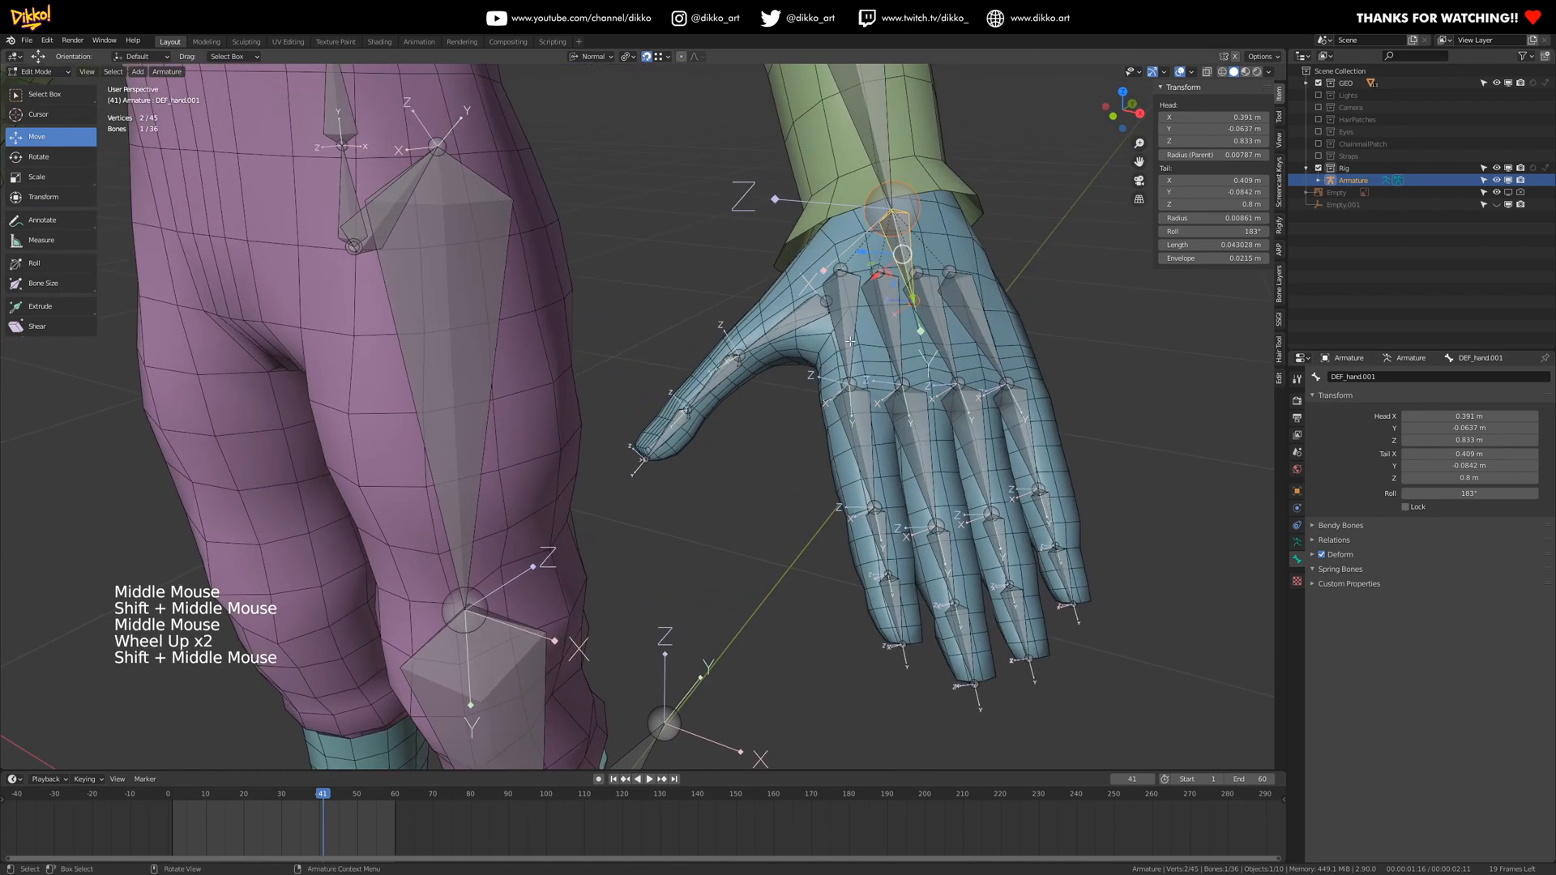
pyautogui.click(853, 389)
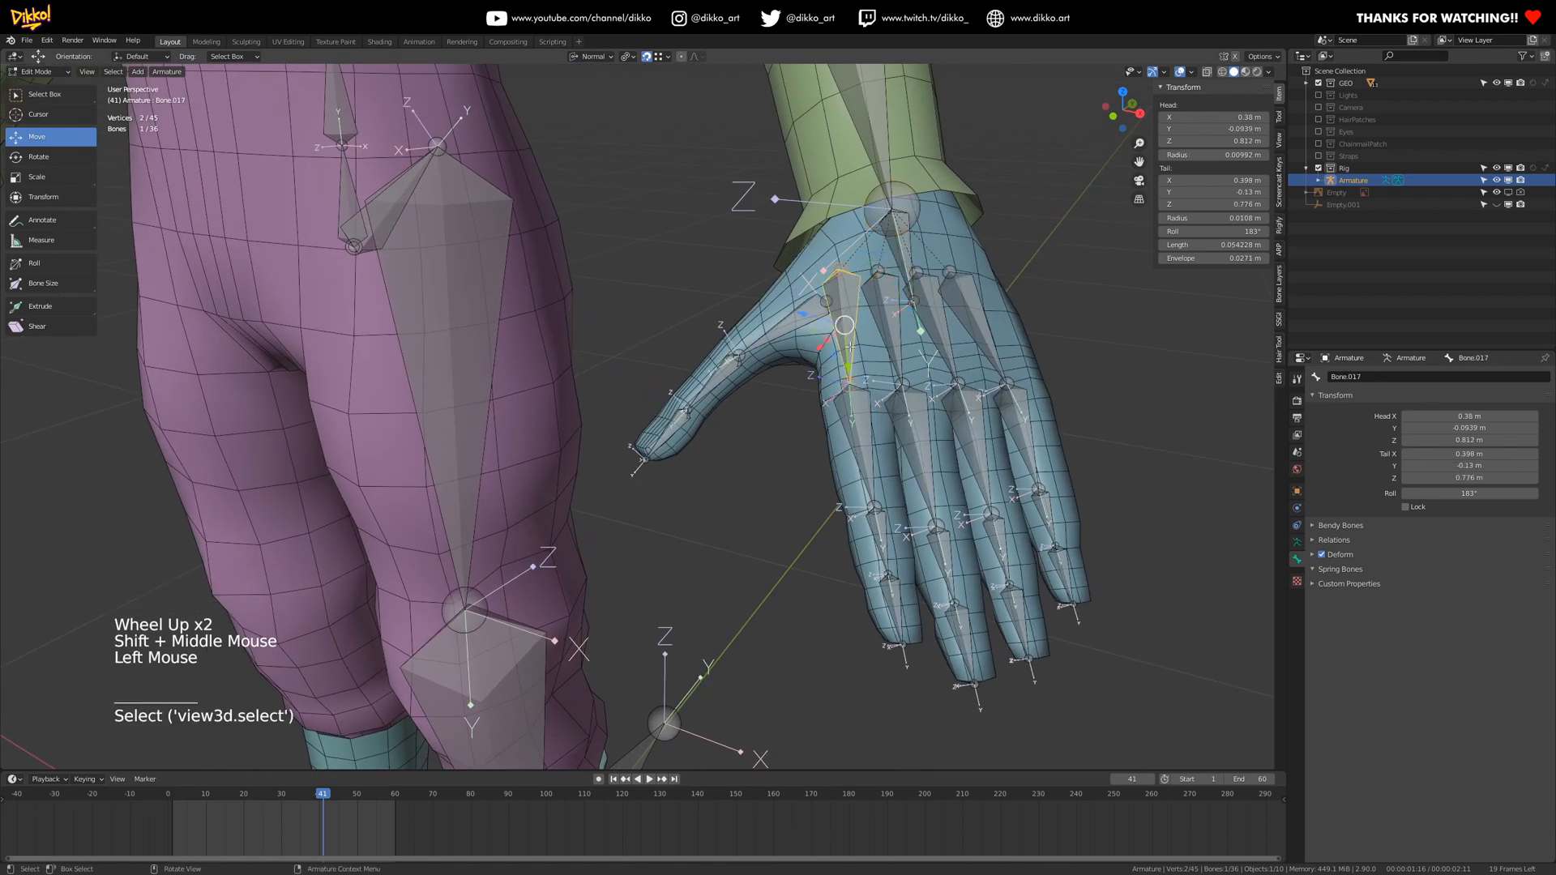
pyautogui.click(932, 326)
pyautogui.click(932, 326)
pyautogui.click(926, 324)
pyautogui.click(925, 324)
pyautogui.click(925, 324)
pyautogui.click(926, 324)
pyautogui.click(970, 331)
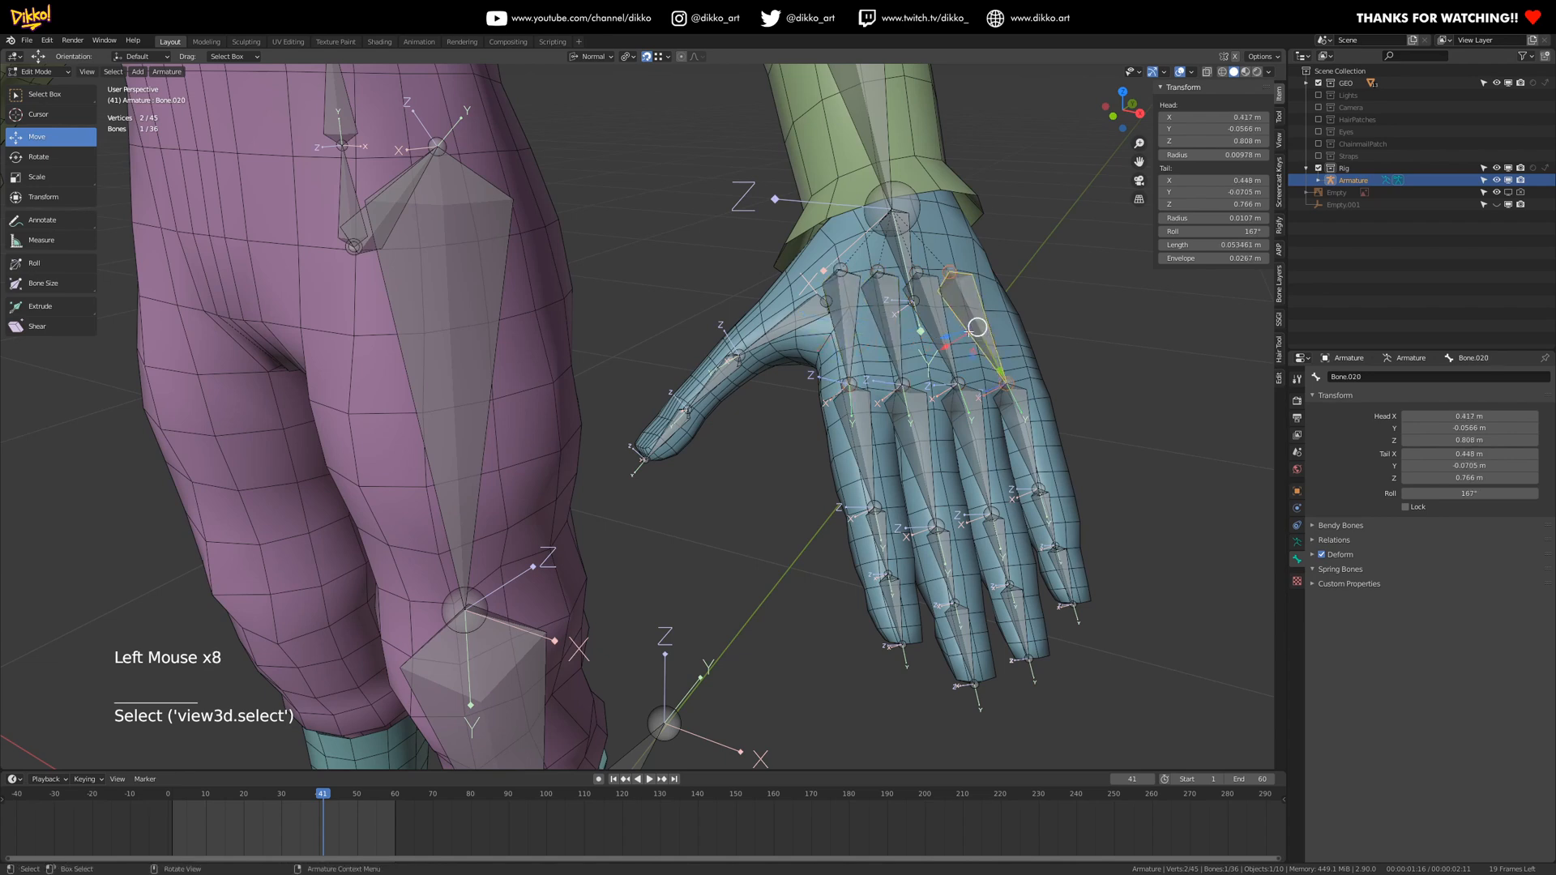
# - Rename the palm bone leading to the index finger to DEF_index.L.001
pyautogui.click(849, 326)
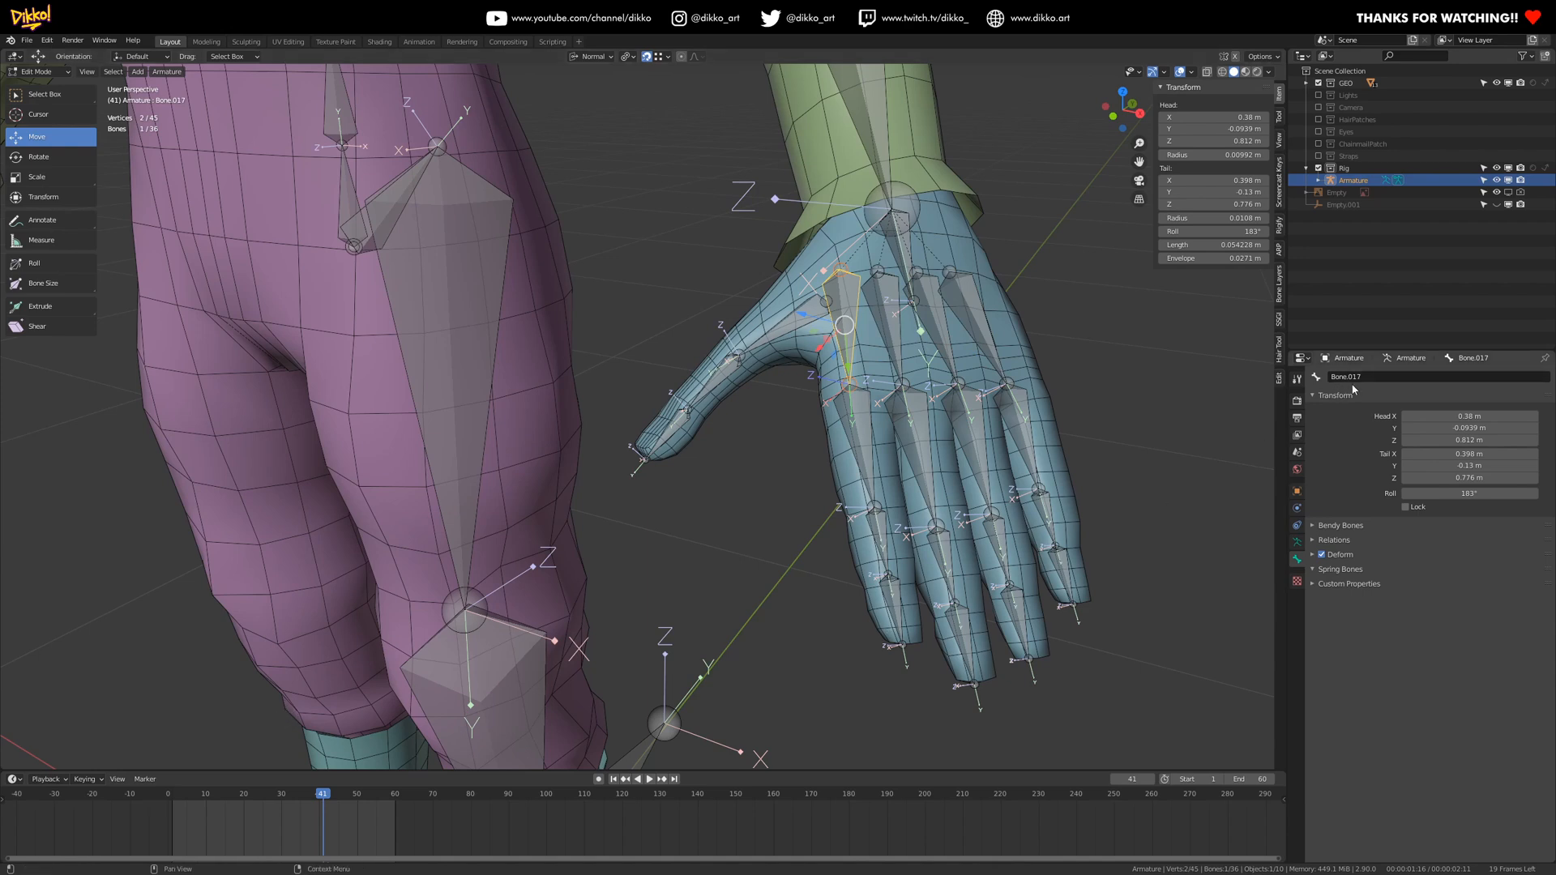
pyautogui.click(1350, 377)
pyautogui.write('DE')
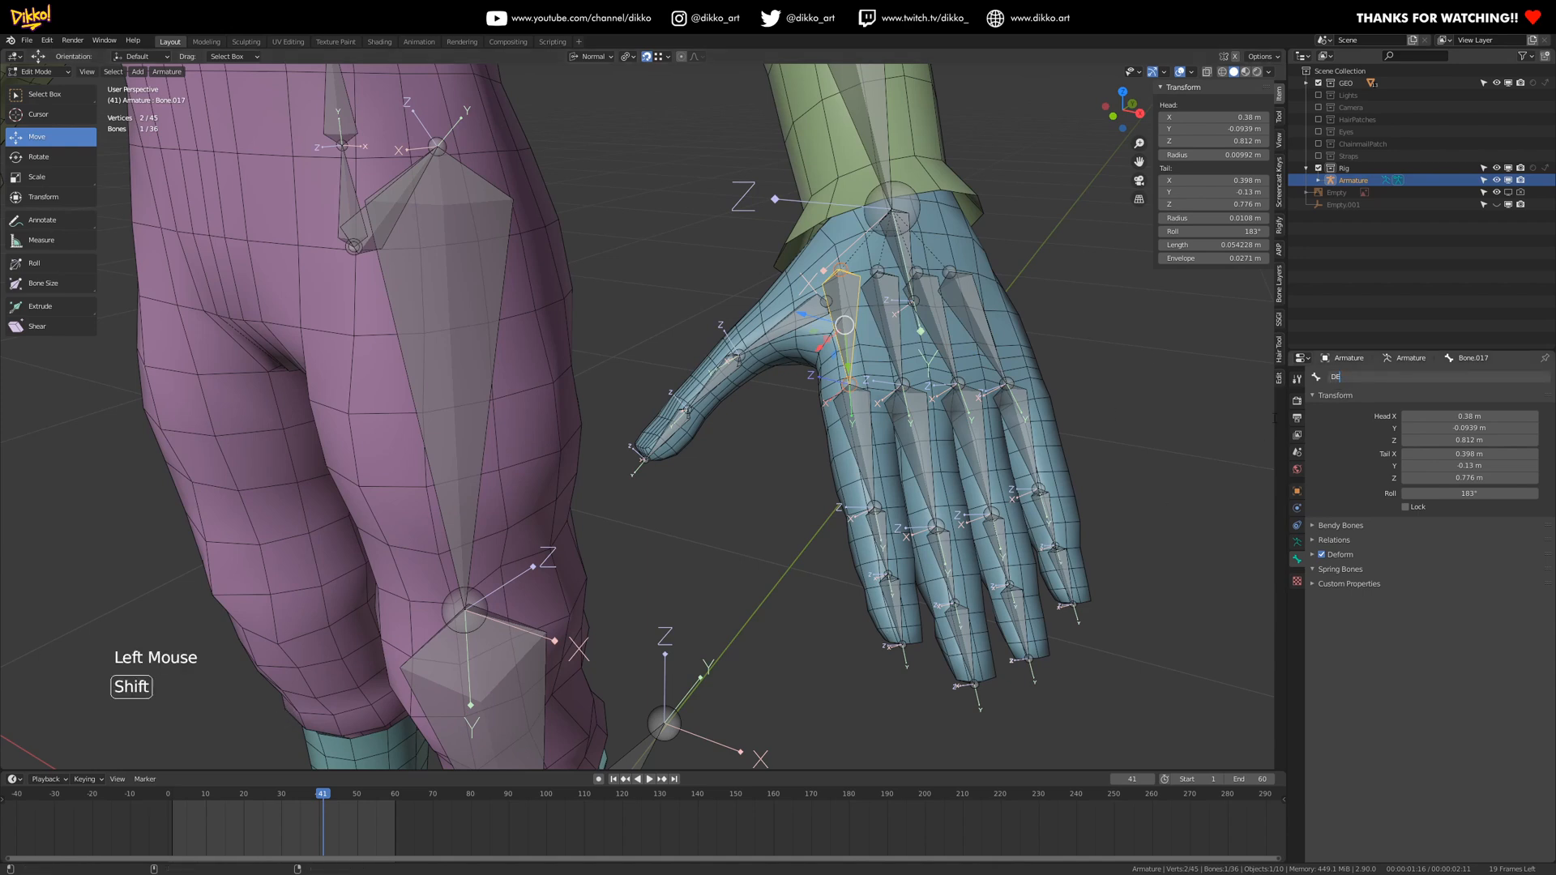
pyautogui.write('F.index')
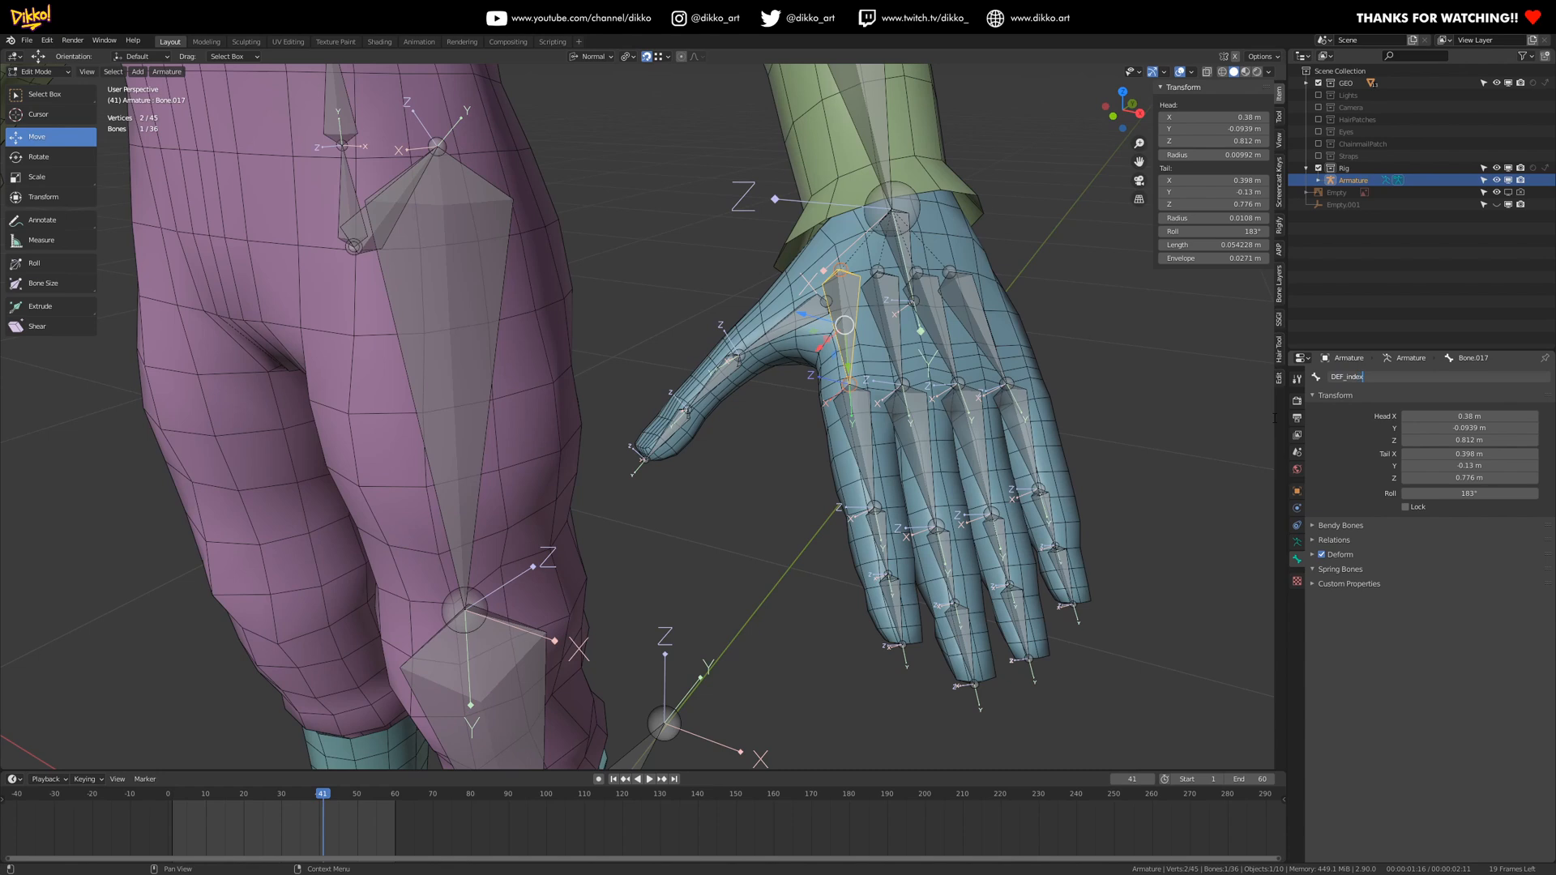
pyautogui.write('.L.001')
pyautogui.press('Return')
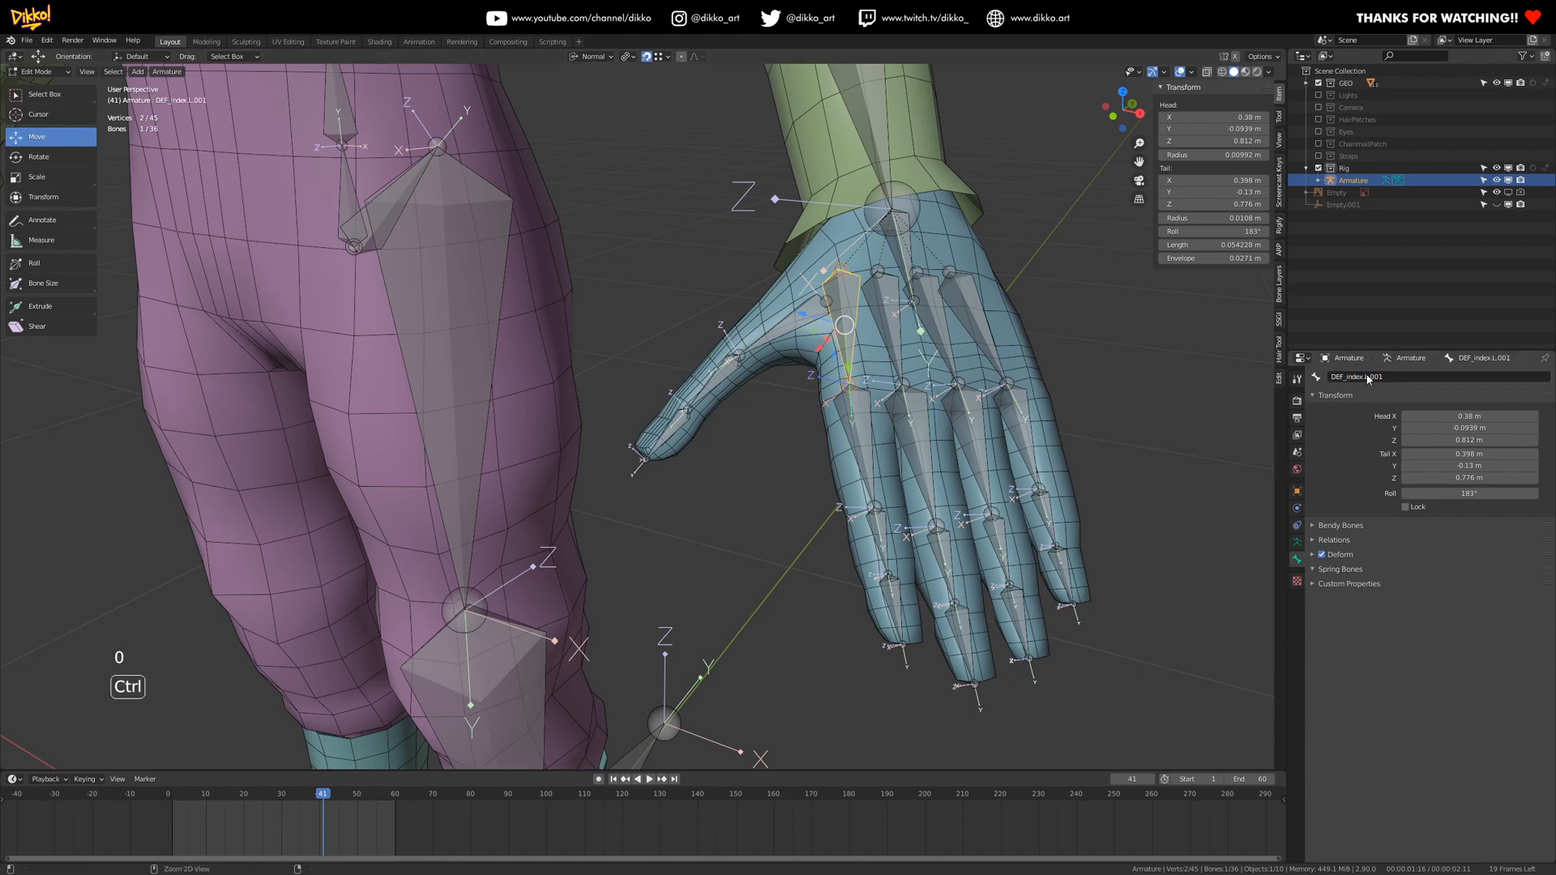
# - Copy the name DEF_index.L.001 and paste it onto each of the three index finger bones down to the fingertip
pyautogui.hotkey('ctrl', 'c')
pyautogui.click(861, 454)
pyautogui.hotkey('ctrl', 'v')
pyautogui.click(876, 539)
pyautogui.hotkey('ctrl', 'v')
pyautogui.click(889, 595)
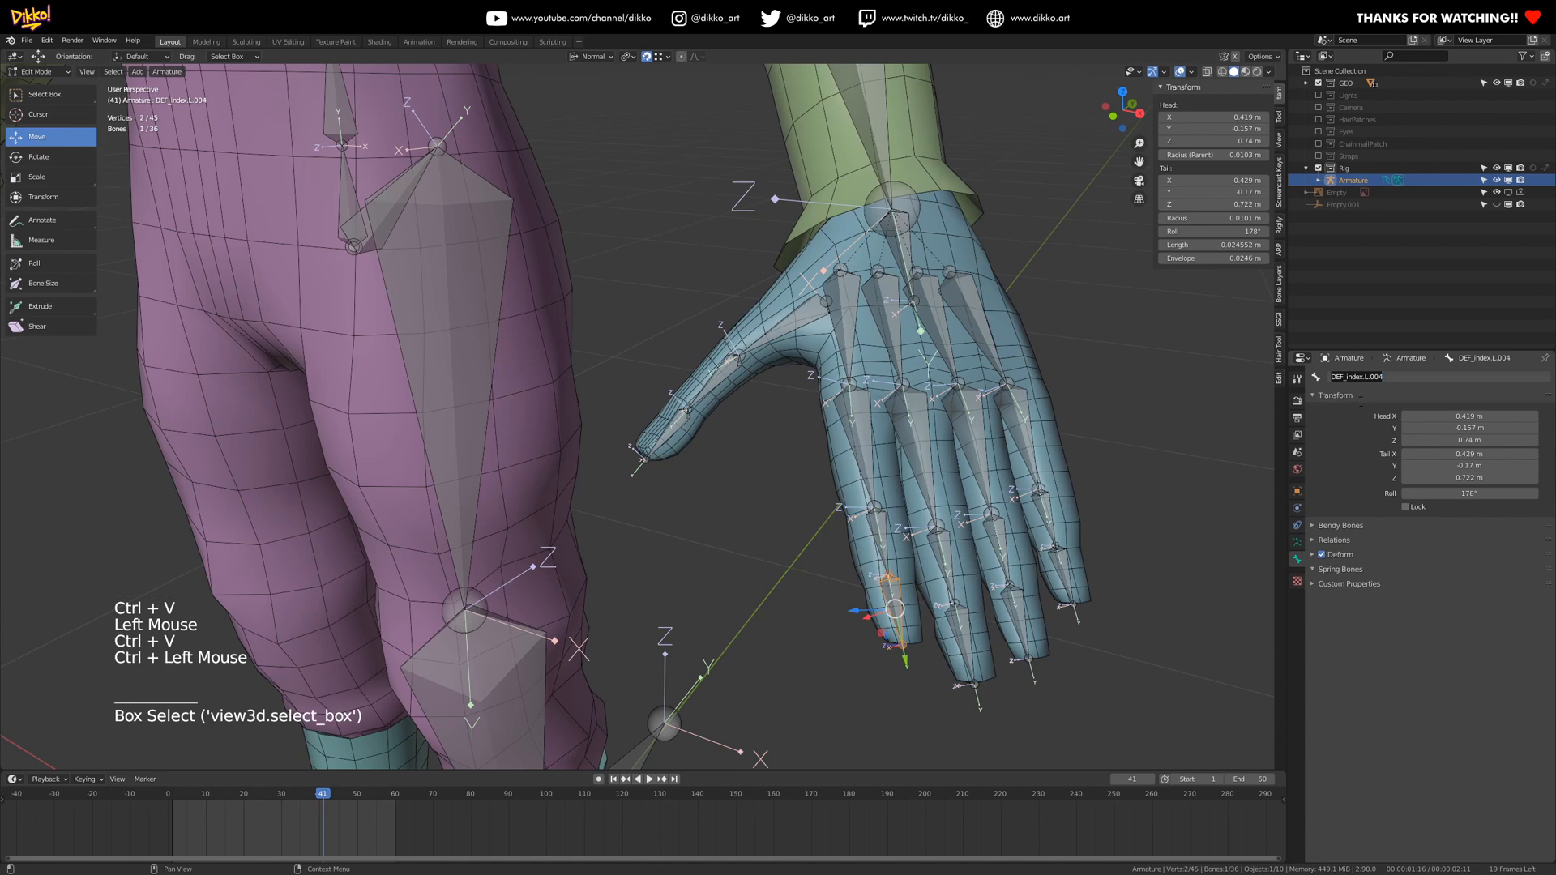
# - Rename the palm bone leading to the middle finger to DEF_mid.L.001
pyautogui.click(905, 343)
pyautogui.click(1378, 377)
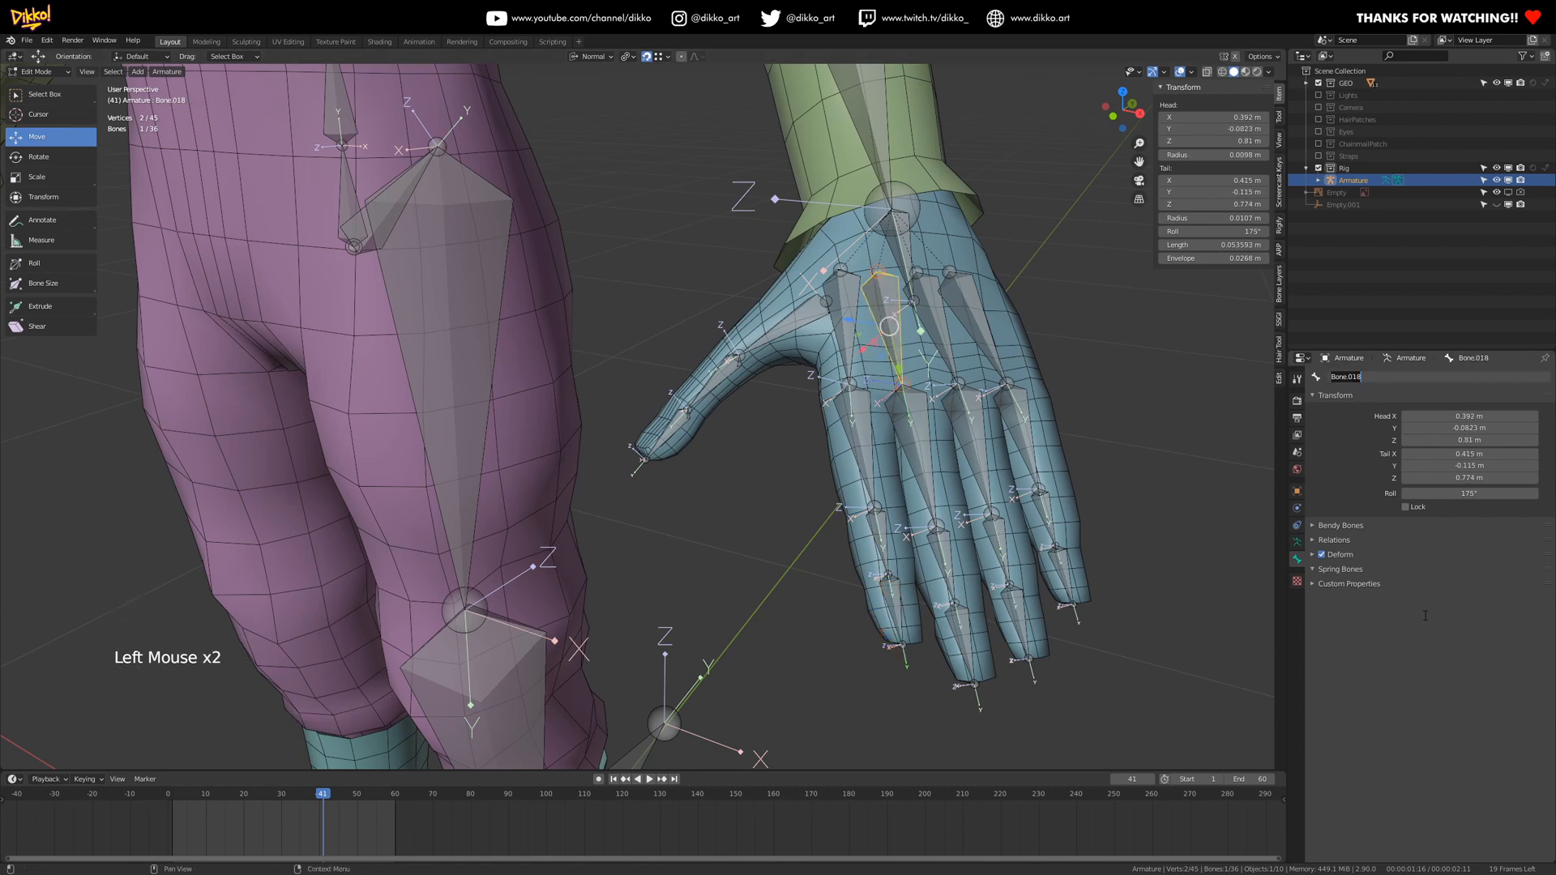
pyautogui.write('DEF_mid.L.001')
pyautogui.press('Return')
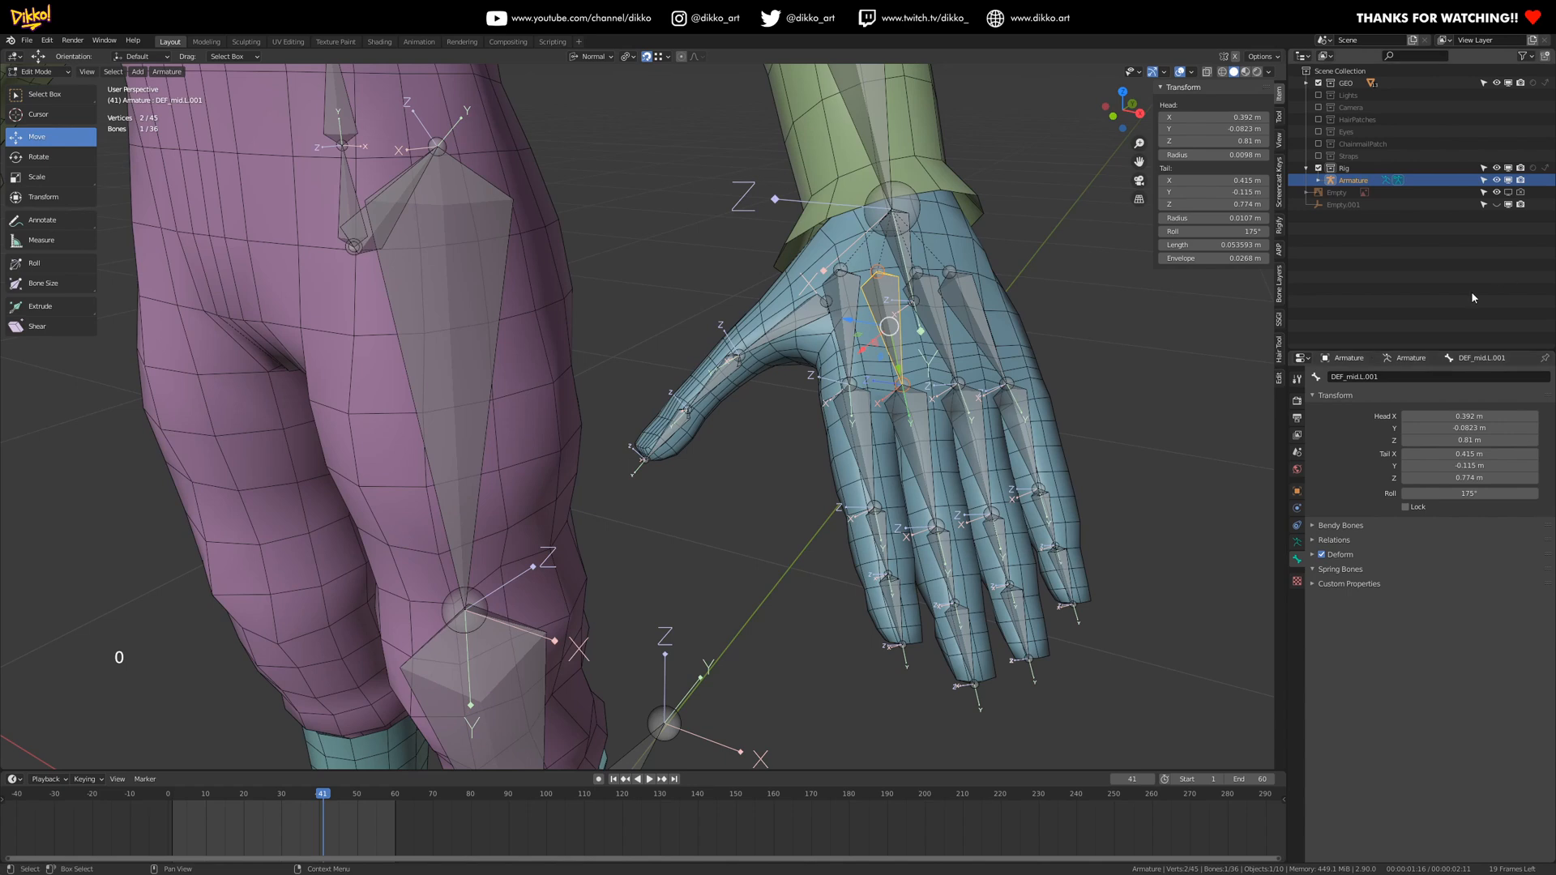
# - Copy the name DEF_mid.L.001 and paste it onto each of the three middle finger bones down to the fingertip
pyautogui.hotkey('ctrl', 'c')
pyautogui.click(914, 442)
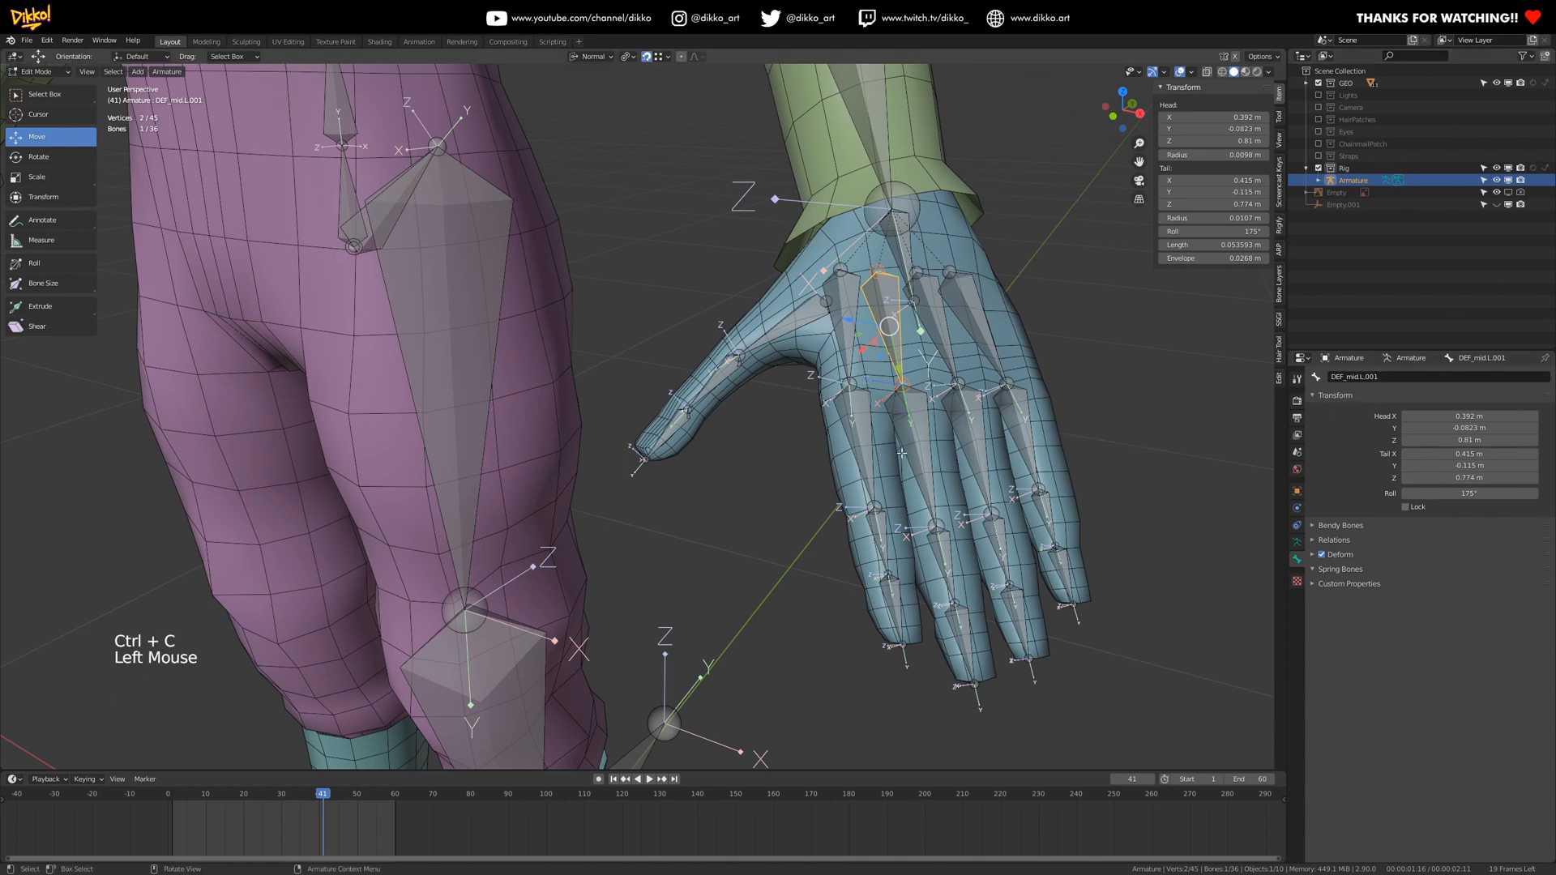
pyautogui.hotkey('ctrl', 'v')
pyautogui.click(944, 567)
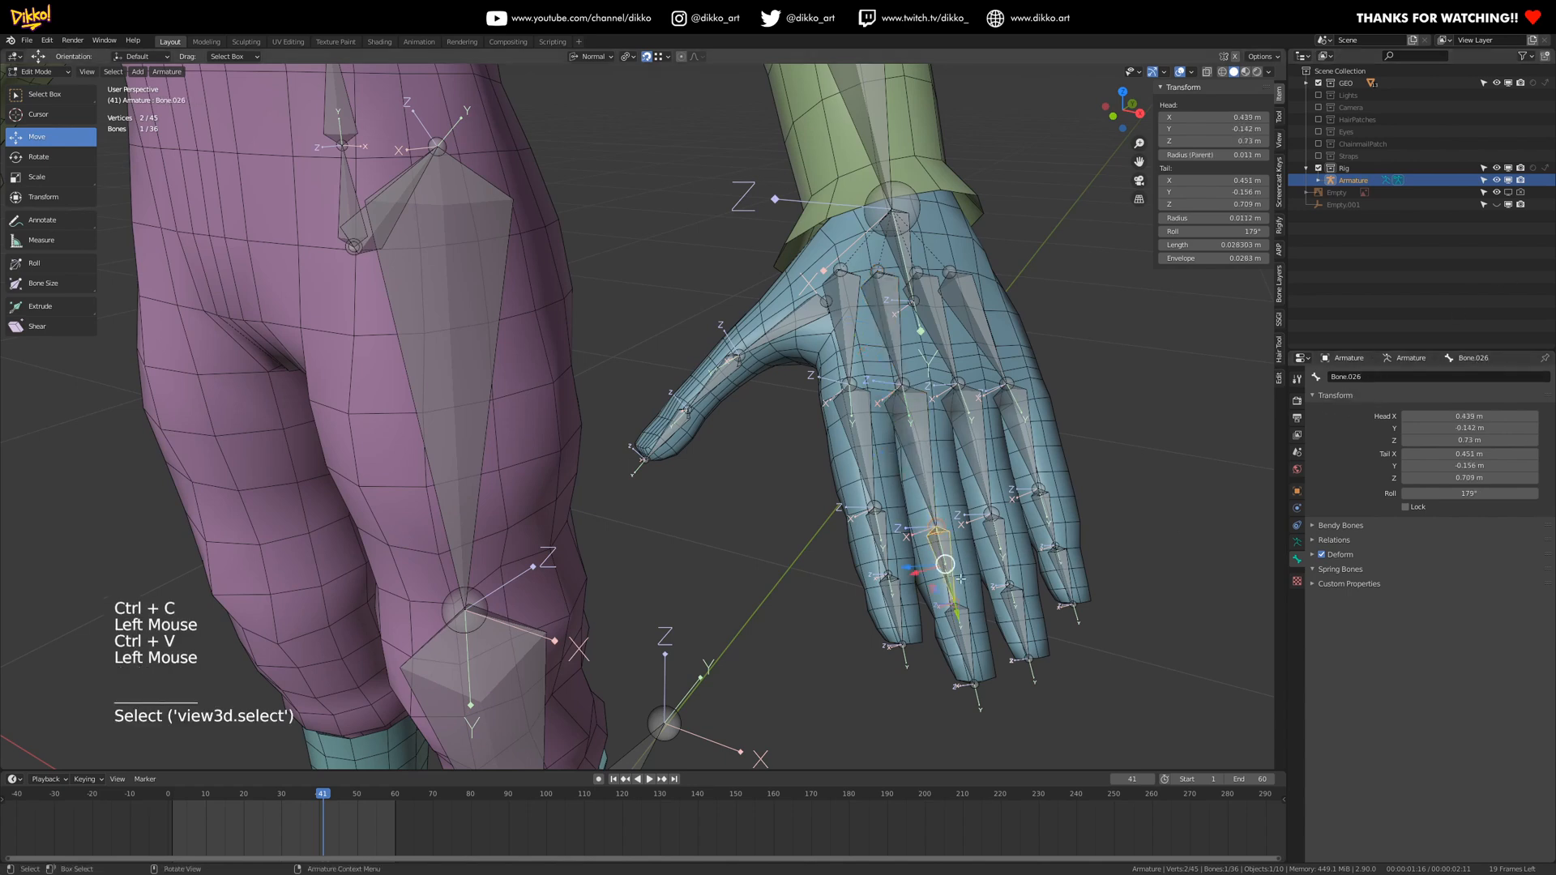
pyautogui.hotkey('ctrl', 'v')
pyautogui.click(964, 648)
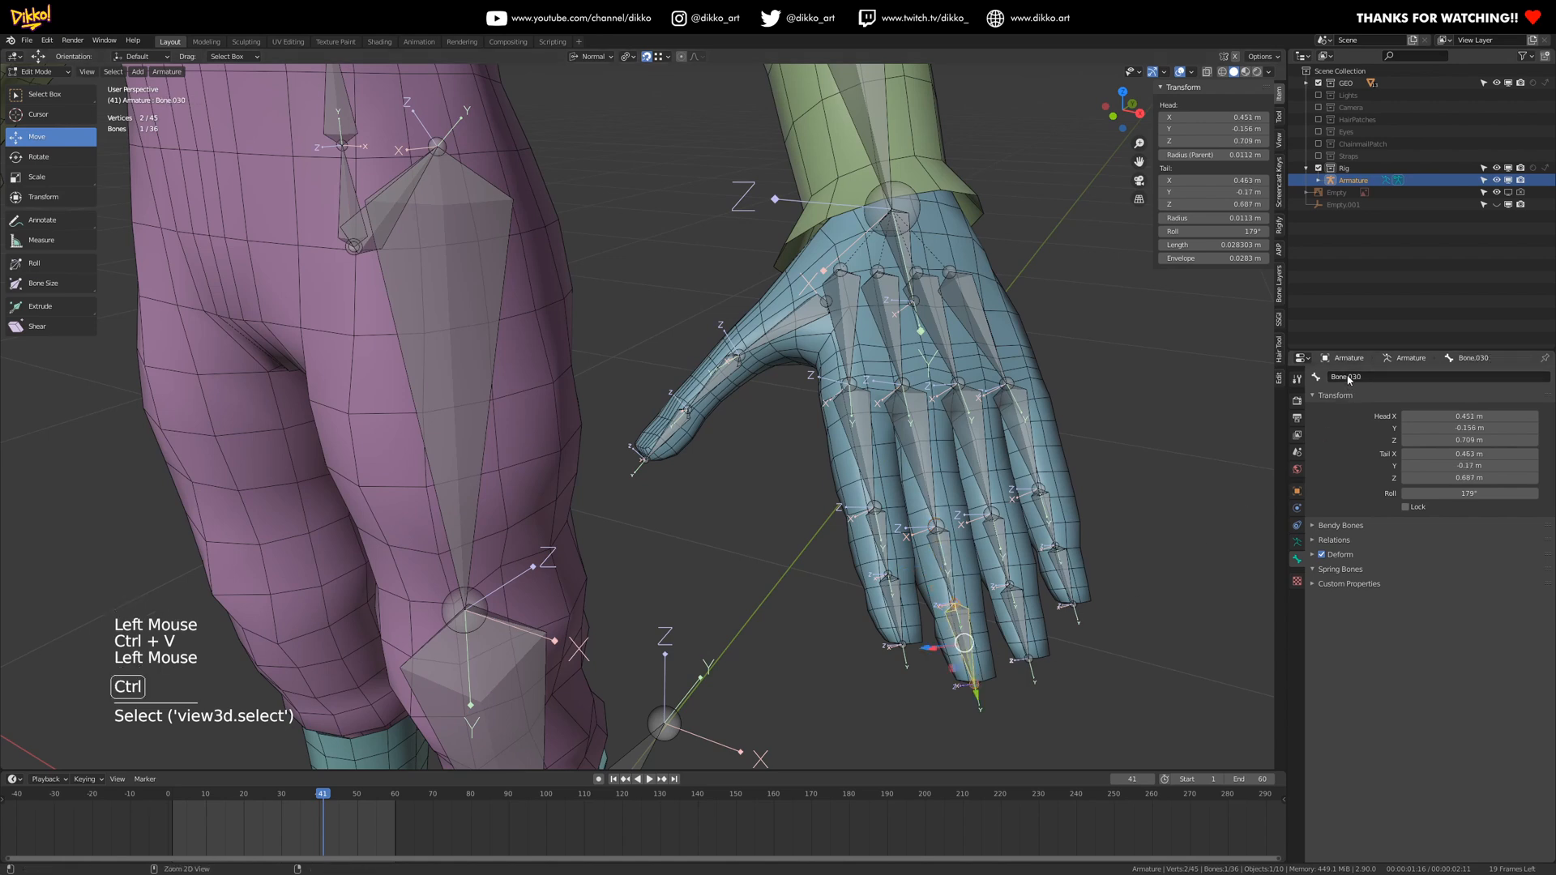
pyautogui.hotkey('ctrl', 'v')
# - Rename the palm bone leading to the ring finger to DEF_ring.L.001
pyautogui.click(937, 326)
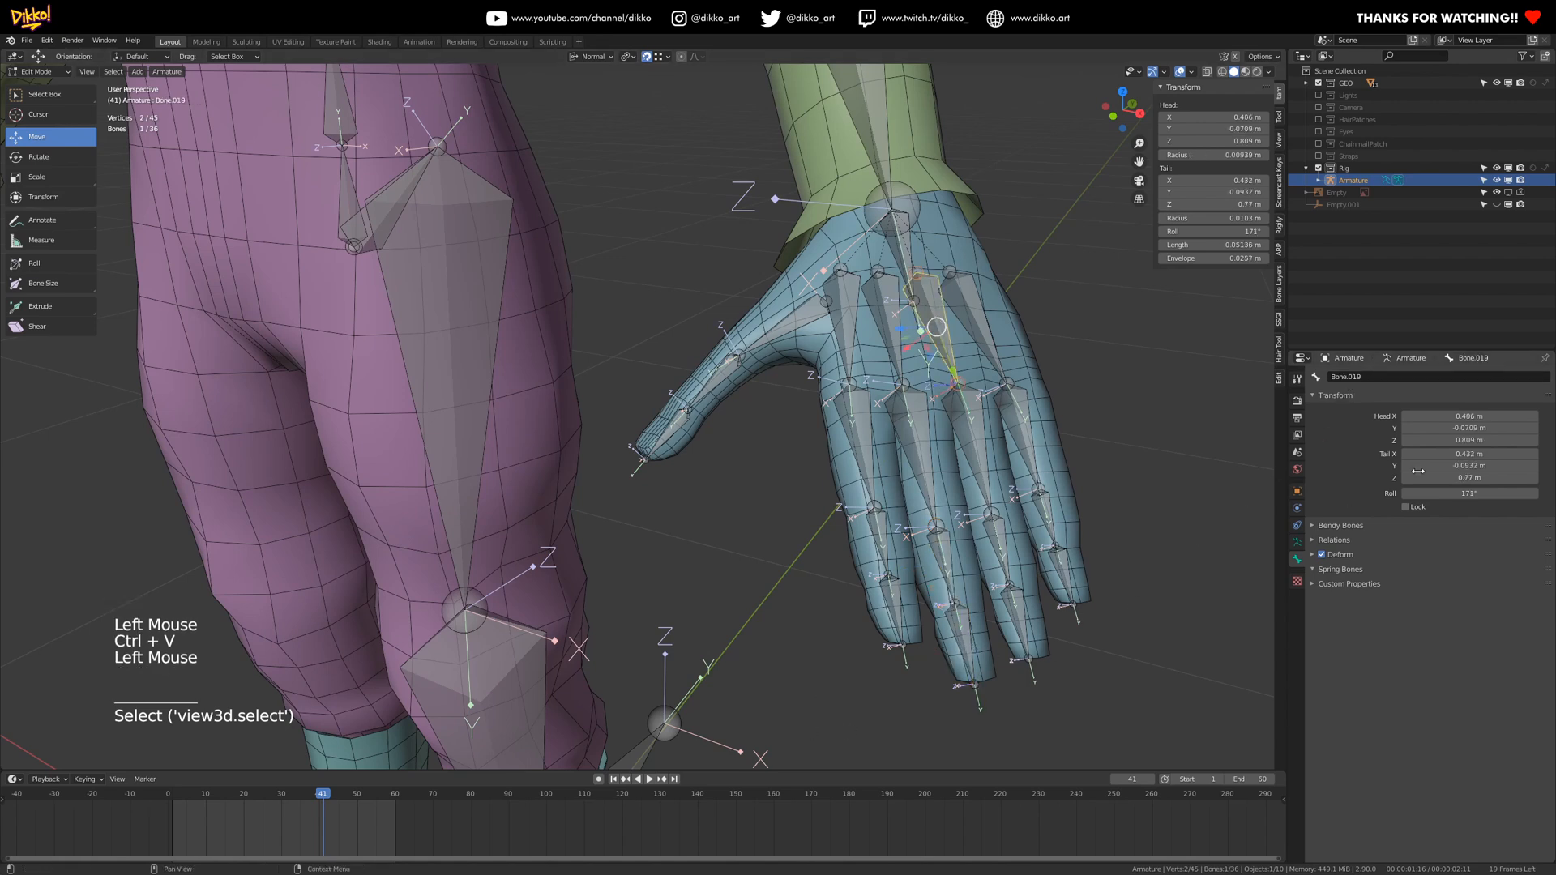
pyautogui.click(1426, 376)
pyautogui.write('DEF_')
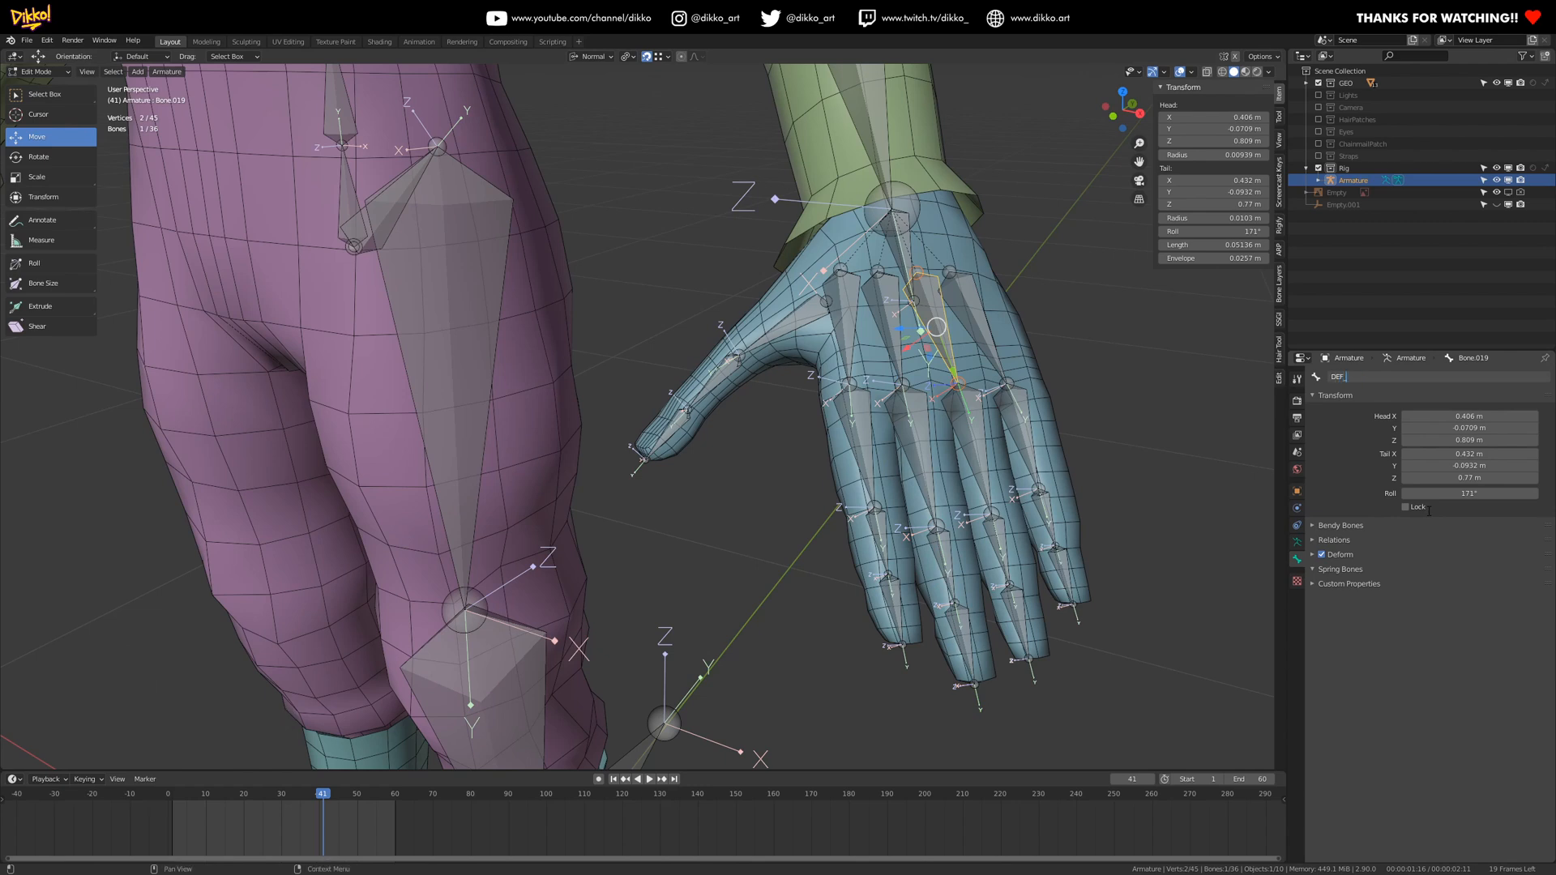
pyautogui.write('ring.L.001')
pyautogui.press('Return')
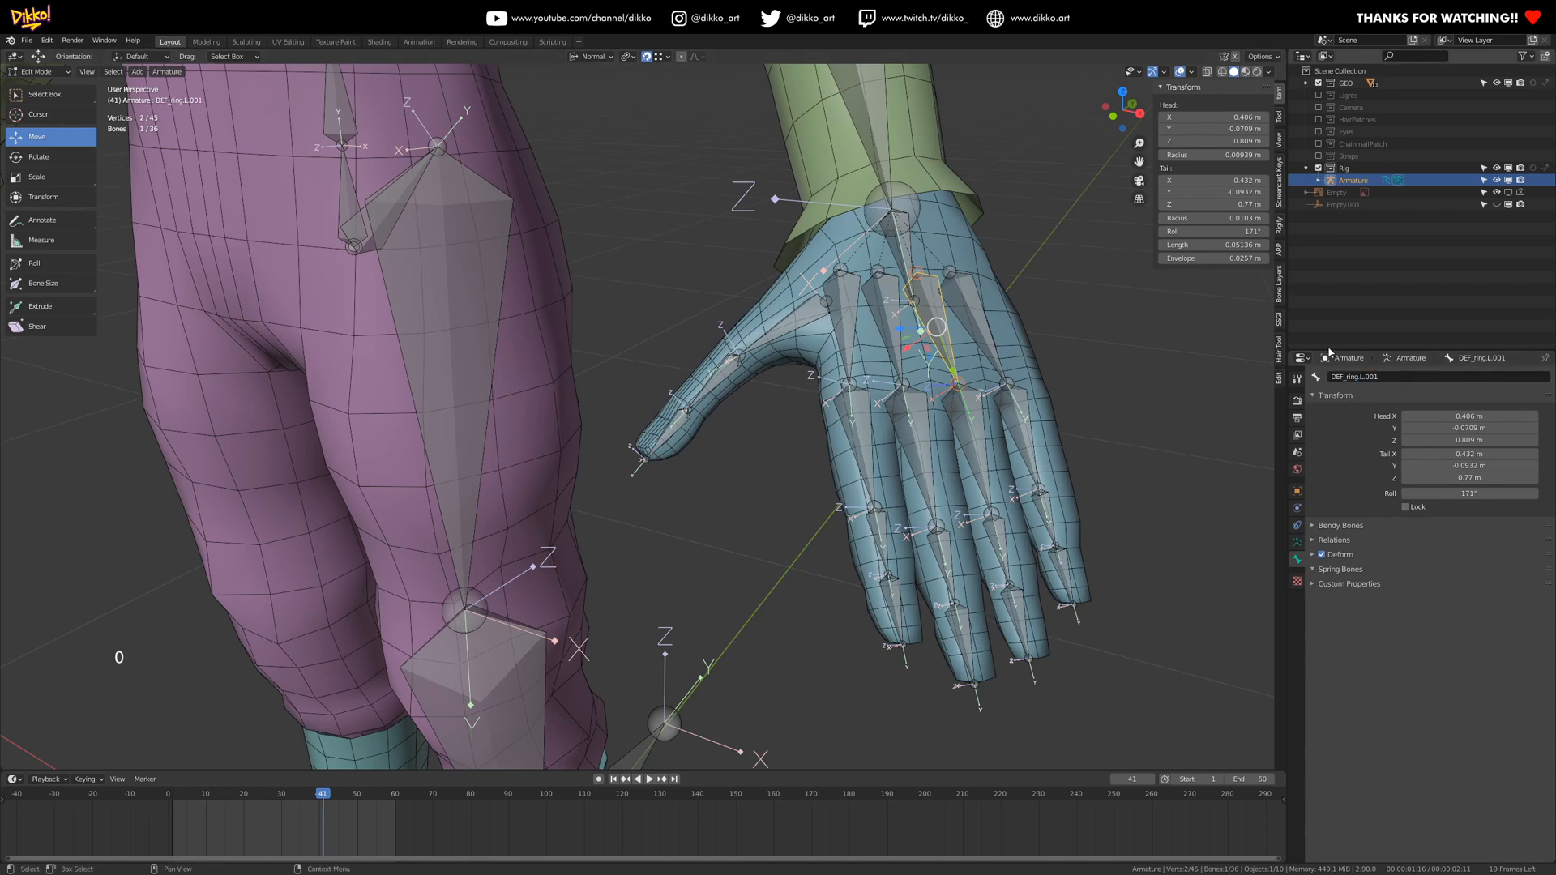
# - Copy the name DEF_ring.L.001 and paste it onto each of the three ring finger bones down to the fingertip
pyautogui.press('ctrl')
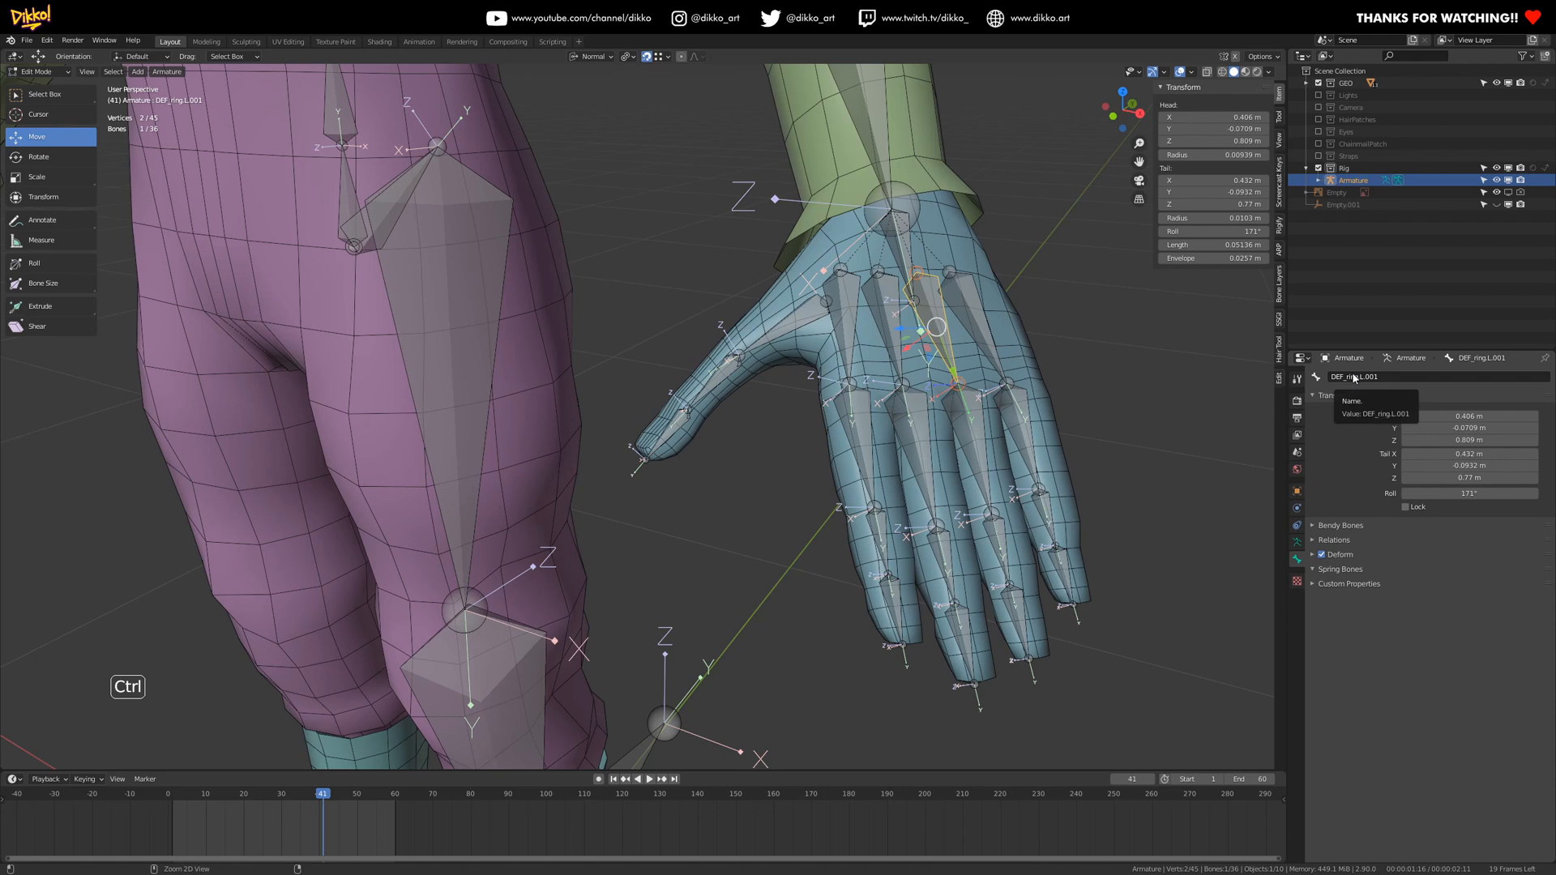
pyautogui.hotkey('ctrl', 'c')
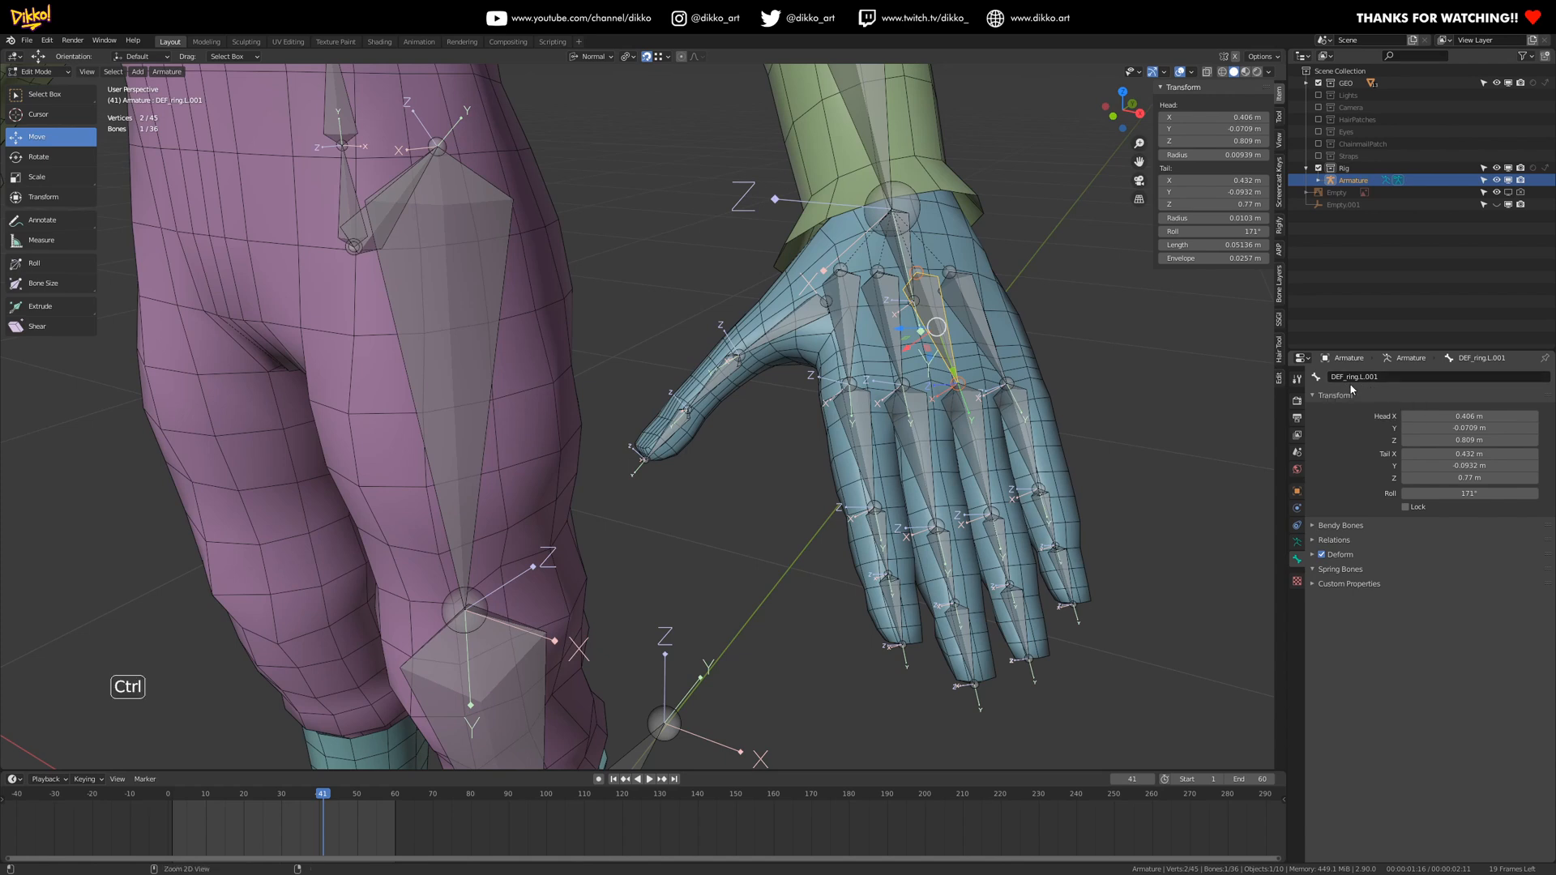
pyautogui.hotkey('ctrl', 'c')
pyautogui.hotkey('ctrl', 'c')
pyautogui.click(984, 461)
pyautogui.hotkey('ctrl', 'v')
pyautogui.click(999, 551)
pyautogui.hotkey('ctrl', 'v')
pyautogui.click(1018, 624)
pyautogui.hotkey('ctrl', 'v')
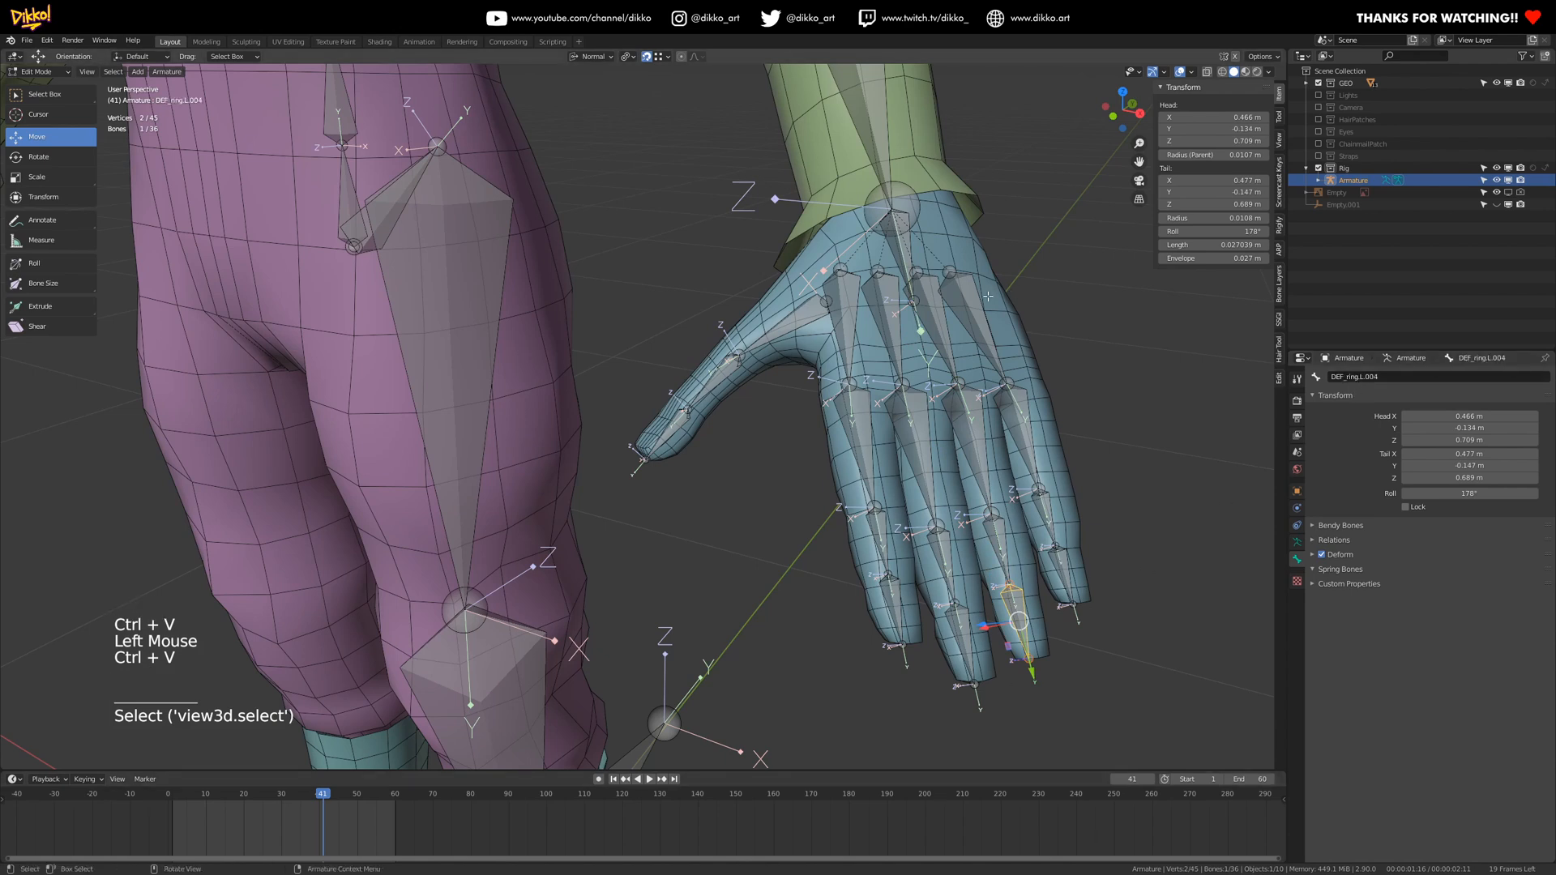
# - Rename the palm bone leading to the little finger to DEF_pinky.L.001
pyautogui.click(975, 319)
pyautogui.click(1359, 384)
pyautogui.click(1359, 384)
pyautogui.write('DEF_pin')
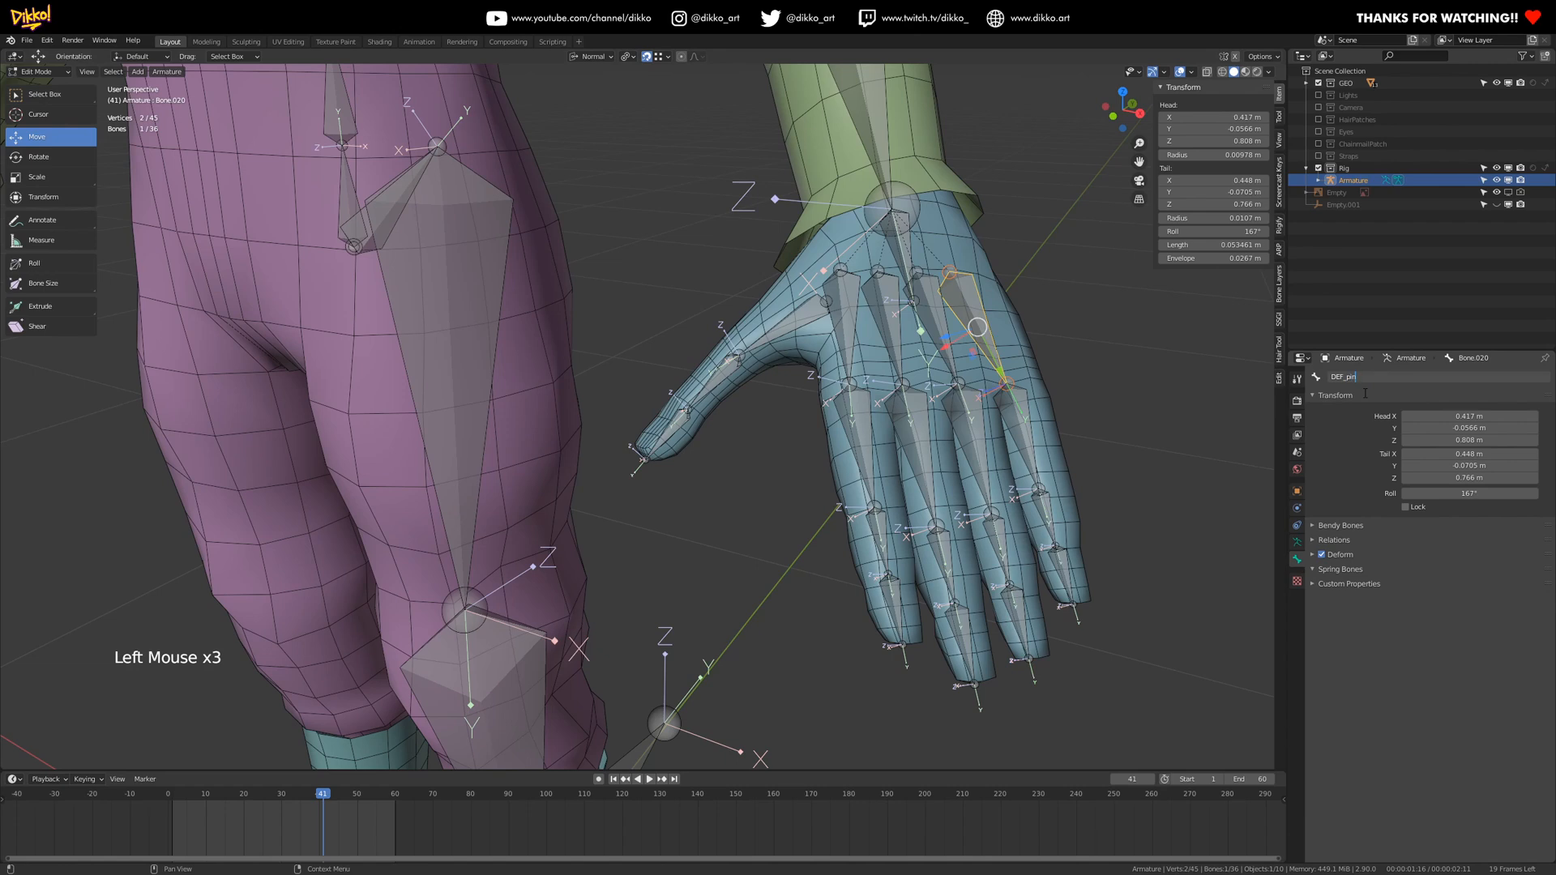
pyautogui.write('ky.L.001')
pyautogui.press('Return')
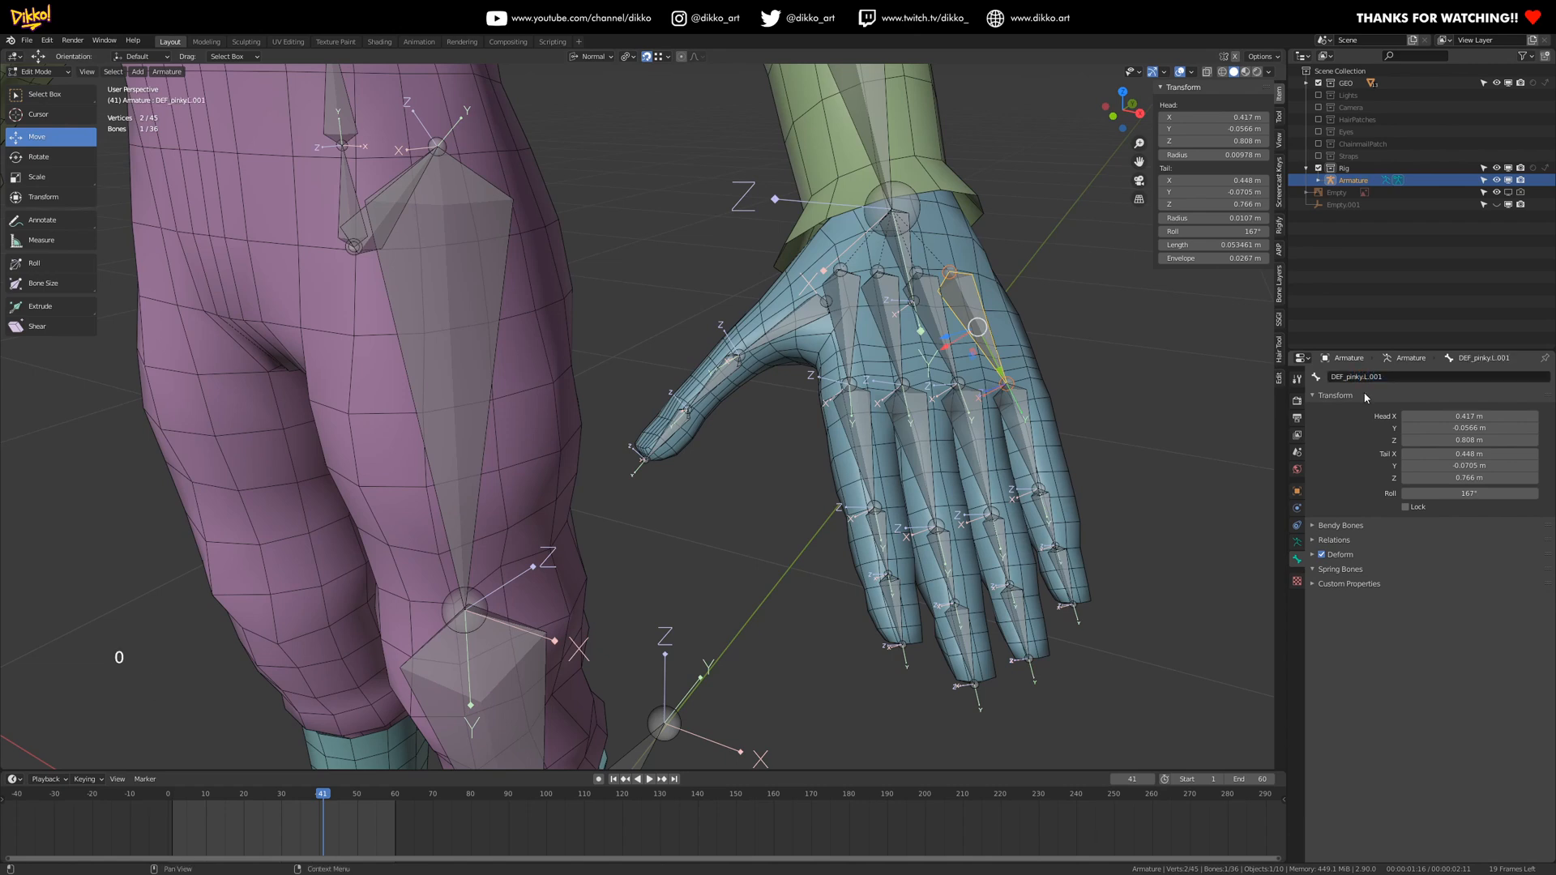
# - Copy the name DEF_pinky.L.001 and paste it onto each of the three little finger bones down to the fingertip
pyautogui.hotkey('ctrl', 'c')
pyautogui.keyDown('ctrl'); pyautogui.click(1020, 437); pyautogui.keyUp('ctrl')
pyautogui.hotkey('ctrl', 'v')
pyautogui.click(1048, 525)
pyautogui.hotkey('ctrl', 'v')
pyautogui.click(1063, 582)
pyautogui.hotkey('ctrl', 'v')
# - Rename the base bone of the thumb to DEF_thumb.L.001
pyautogui.moveTo(678, 511); pyautogui.dragTo(750, 555, button='middle')
pyautogui.click(838, 347)
pyautogui.moveTo(857, 392); pyautogui.dragTo(881, 369, button='middle')
pyautogui.click(1415, 377)
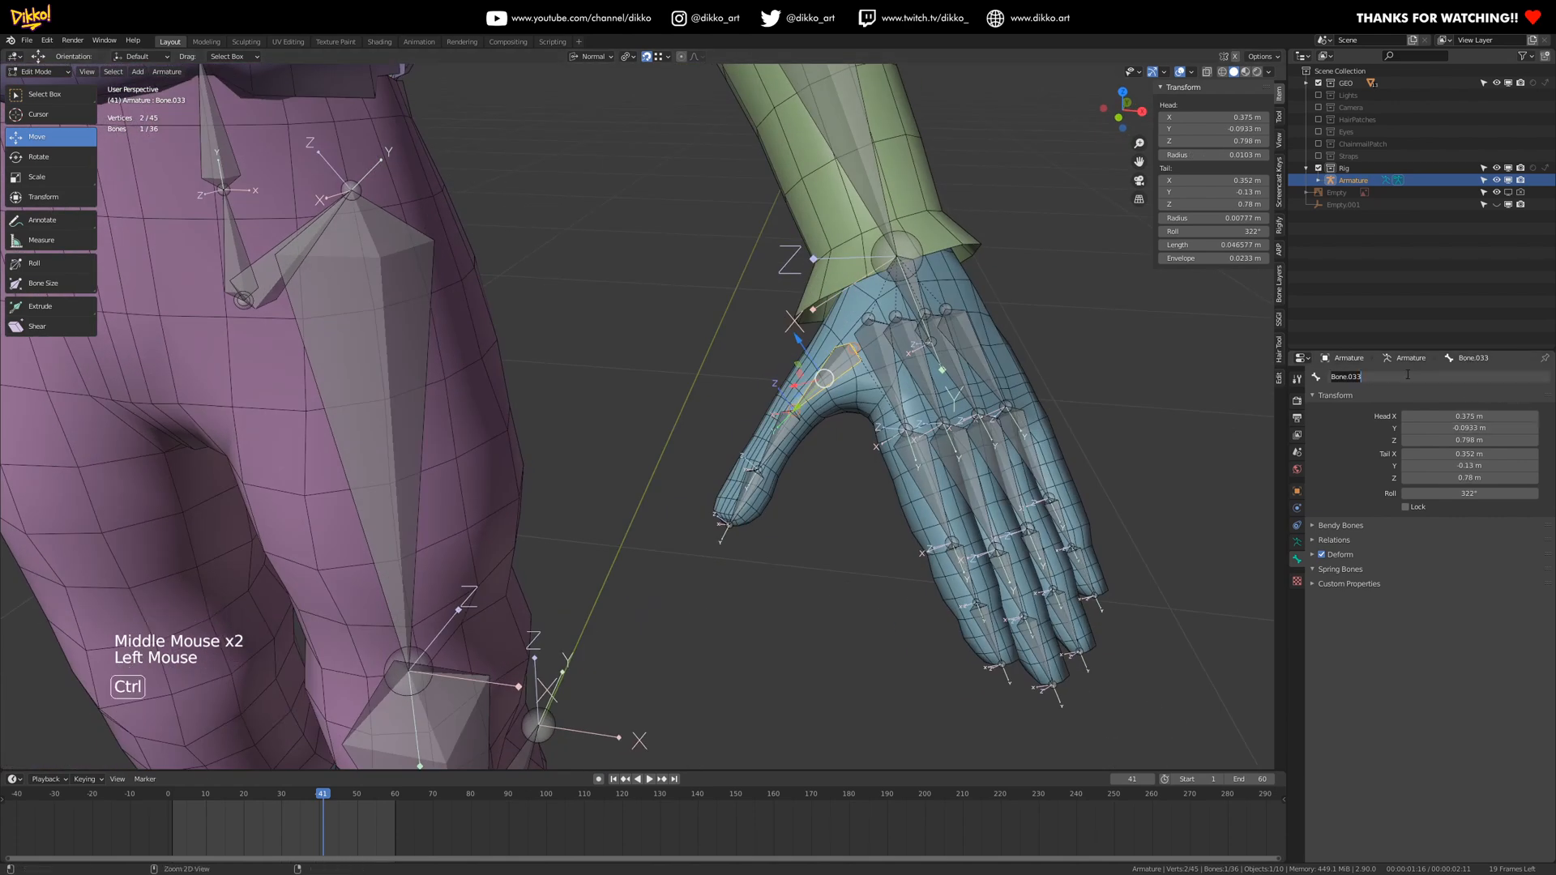
pyautogui.write('DEF_t')
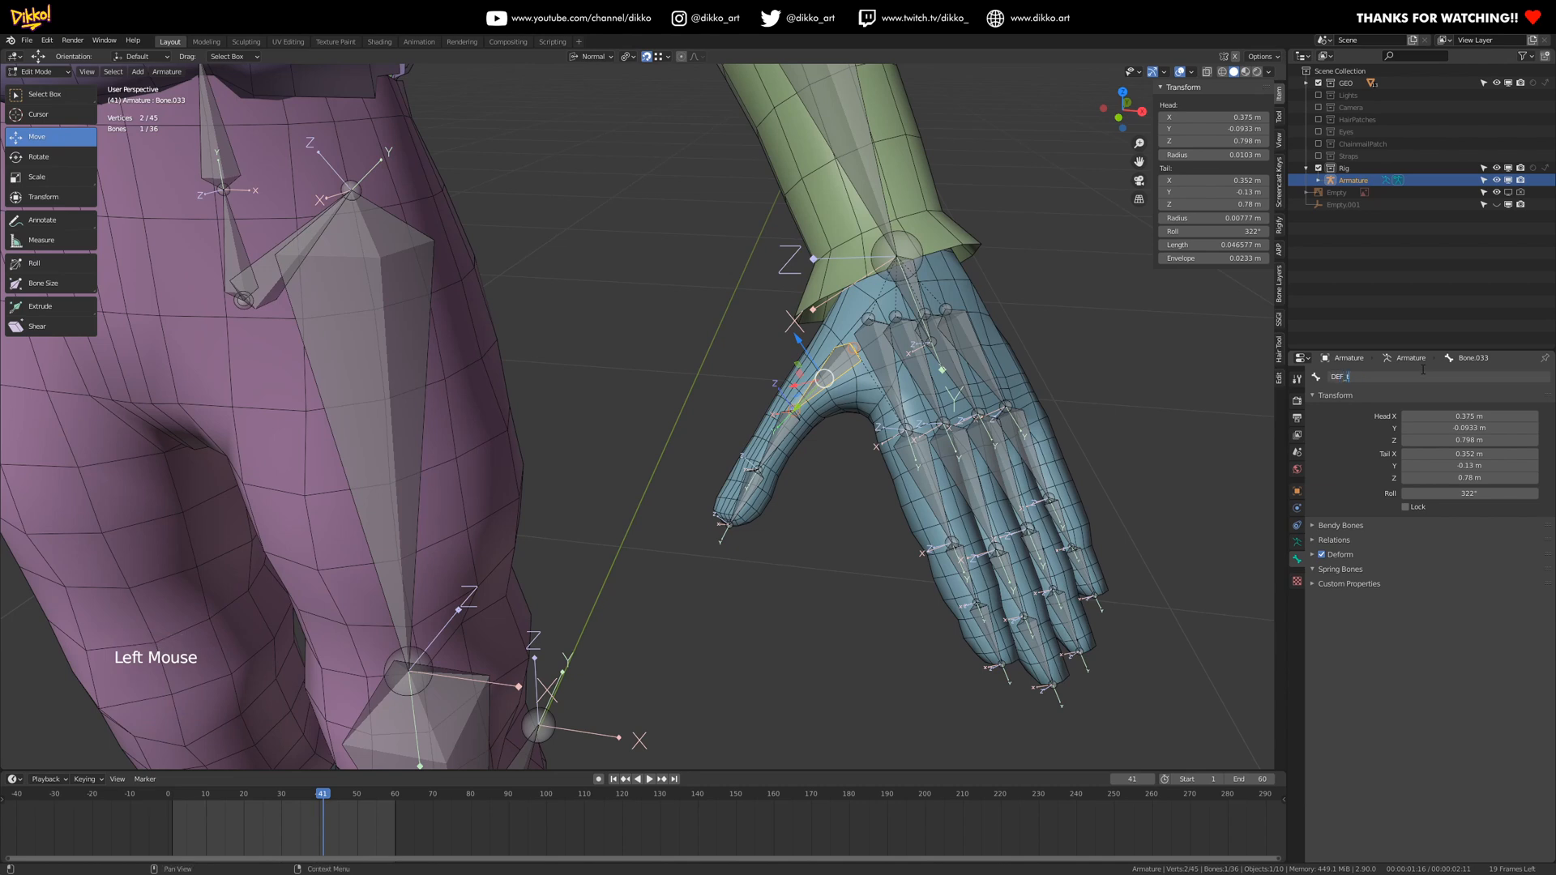
pyautogui.write('humb.L.001')
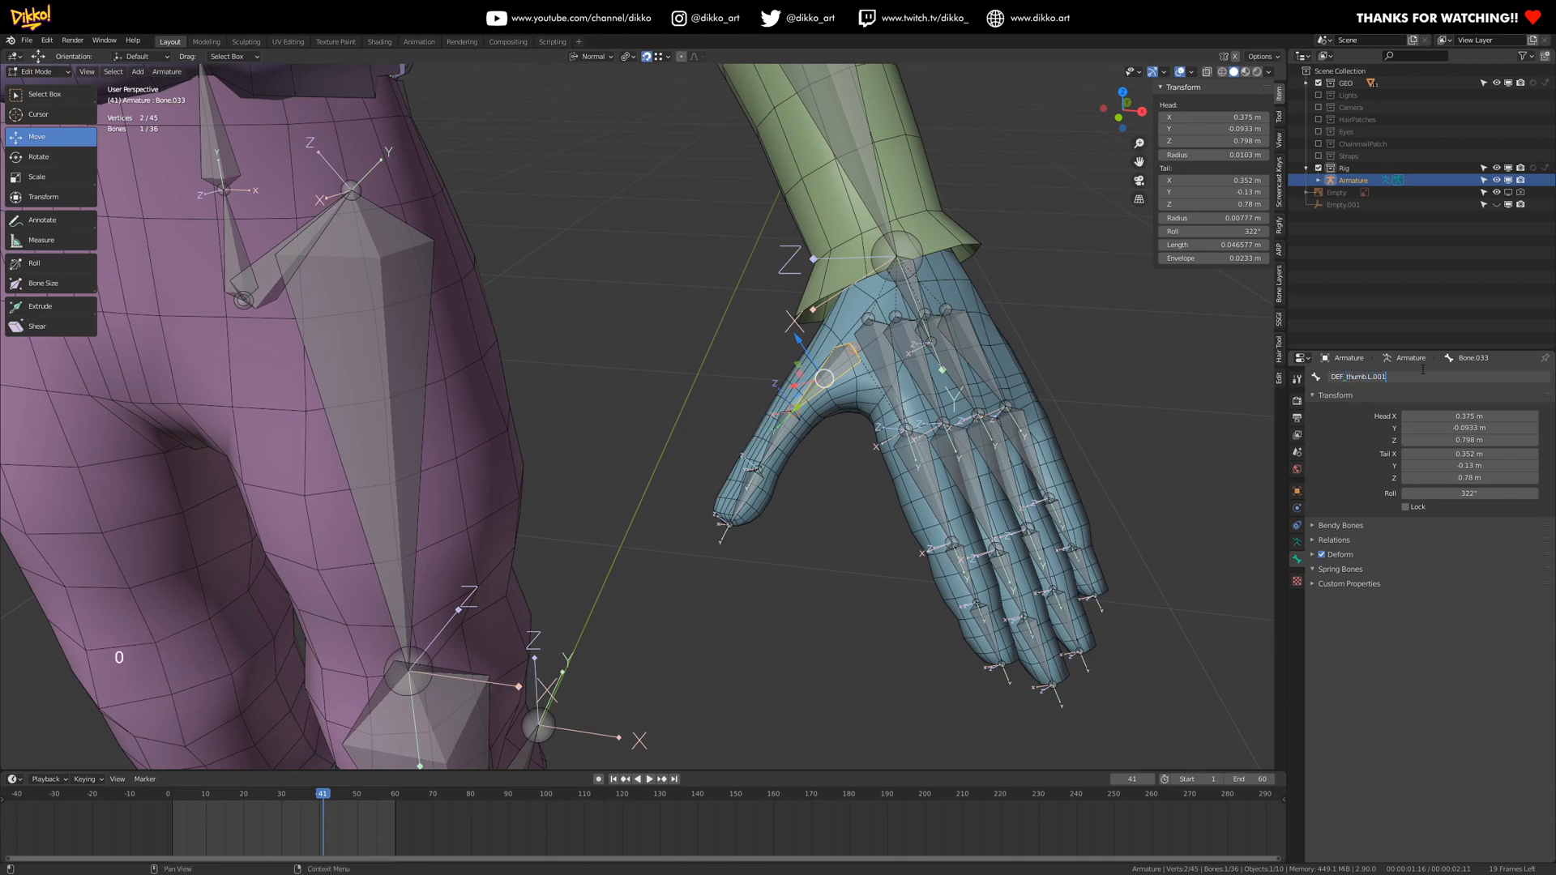
pyautogui.press('Return')
# - Try to copy the base thumb bone's name onto the two remaining thumb bones, and save the file
pyautogui.hotkey('ctrl', 'c')
pyautogui.click(777, 439)
pyautogui.hotkey('ctrl', 'v')
pyautogui.click(745, 493)
pyautogui.hotkey('ctrl', 'v')
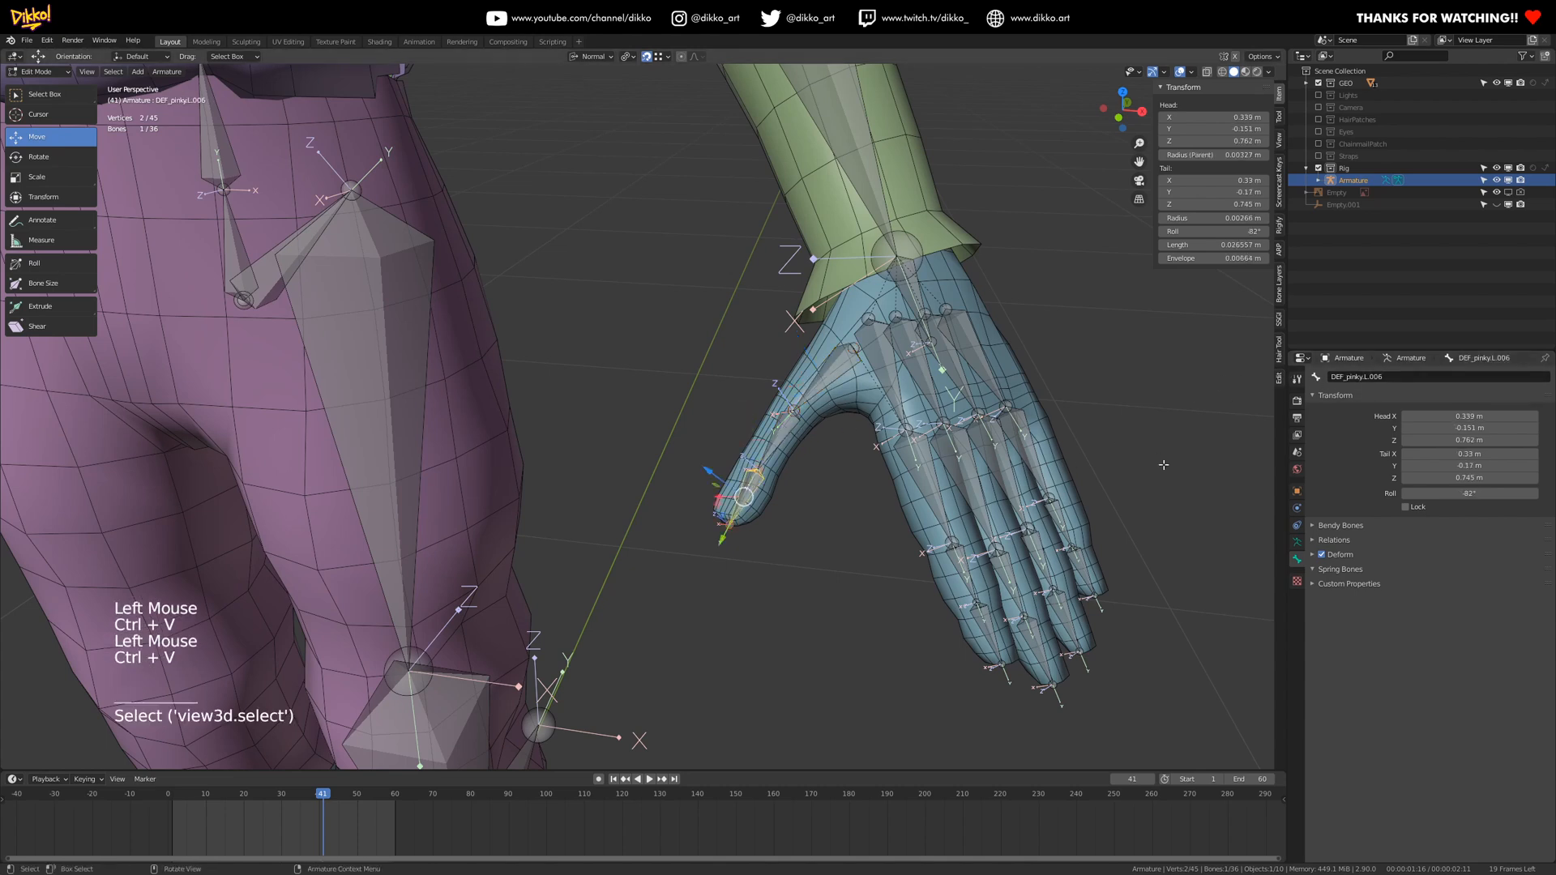
pyautogui.hotkey('ctrl', 's')
# - Try to symmetrize the arm, hand, leg and hip bones of the character's left side
pyautogui.scroll(-5, 773, 543)
pyautogui.scroll(-3, 754, 519)
pyautogui.moveTo(773, 543)
pyautogui.keyDown('shift'); pyautogui.mouseDown(button='middle')
pyautogui.moveTo(753, 519)
pyautogui.moveTo(747, 534)
pyautogui.mouseUp(button='middle'); pyautogui.keyUp('shift')
pyautogui.keyDown('shift'); pyautogui.moveTo(912, 150); pyautogui.dragTo(971, 171, button='middle'); pyautogui.keyUp('shift')
pyautogui.click(45, 94)
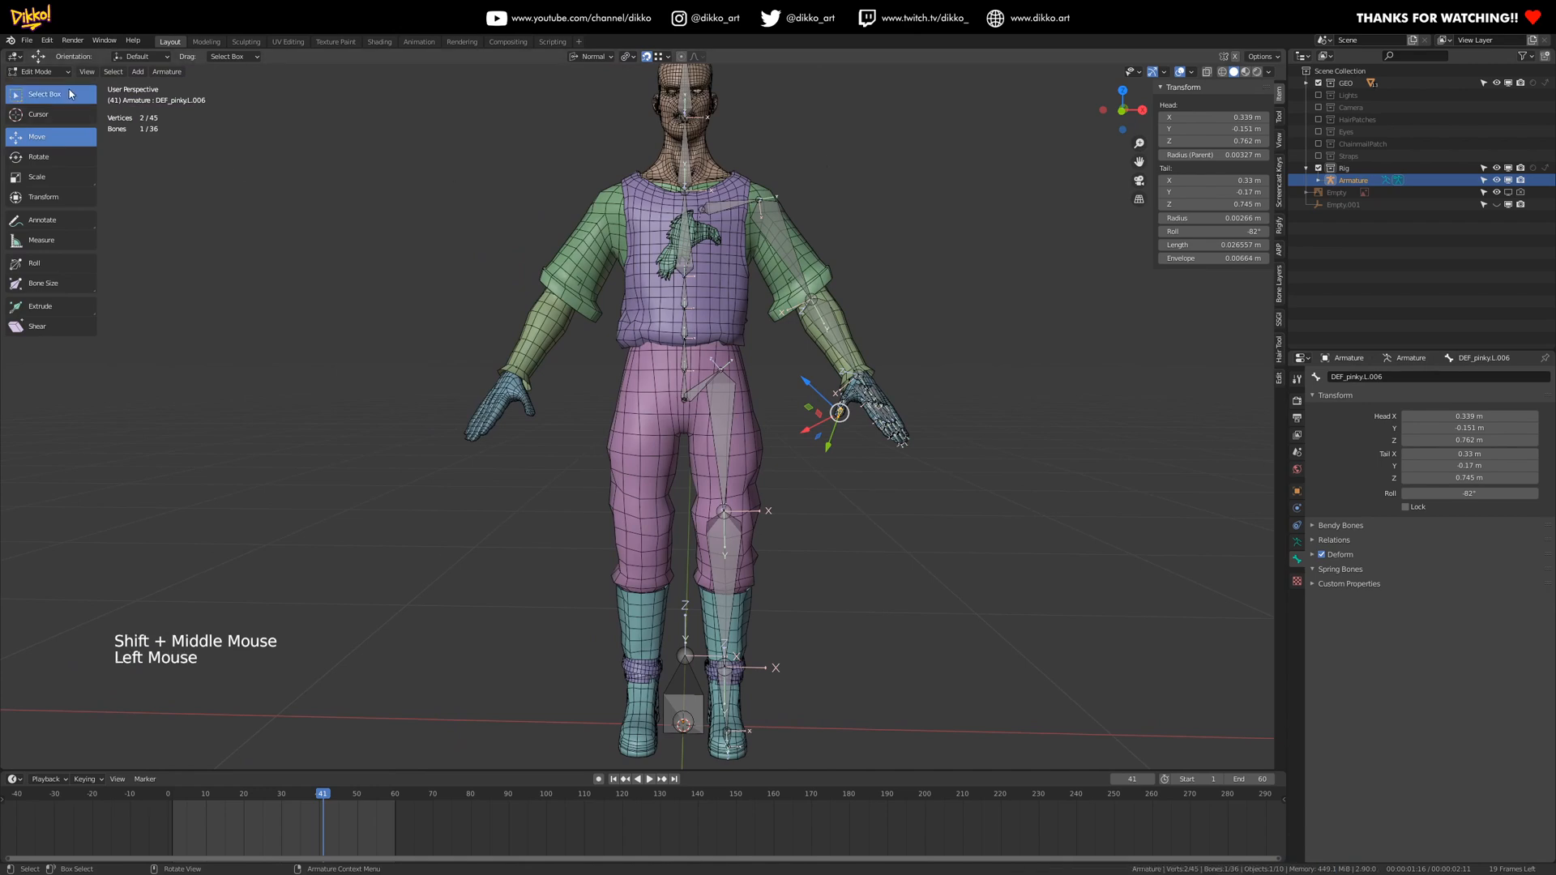
pyautogui.moveTo(1019, 119); pyautogui.dragTo(703, 819)
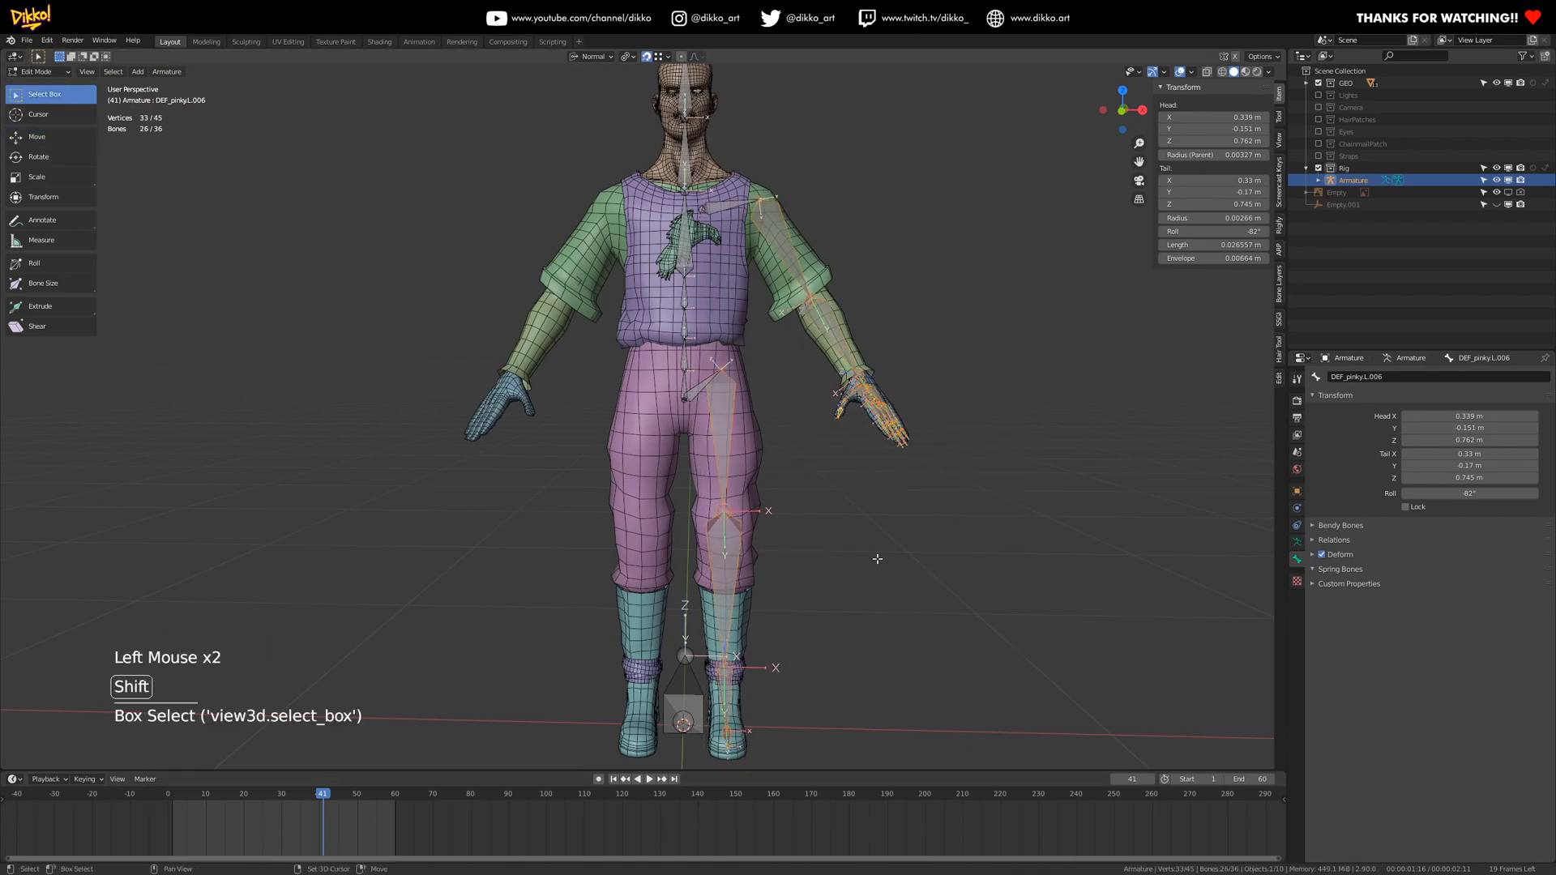
pyautogui.keyDown('shift'); pyautogui.click(701, 390); pyautogui.keyUp('shift')
pyautogui.moveTo(701, 390)
pyautogui.mouseDown(button='middle')
pyautogui.moveTo(624, 380)
pyautogui.moveTo(705, 373)
pyautogui.mouseUp(button='middle')
pyautogui.click(169, 71)
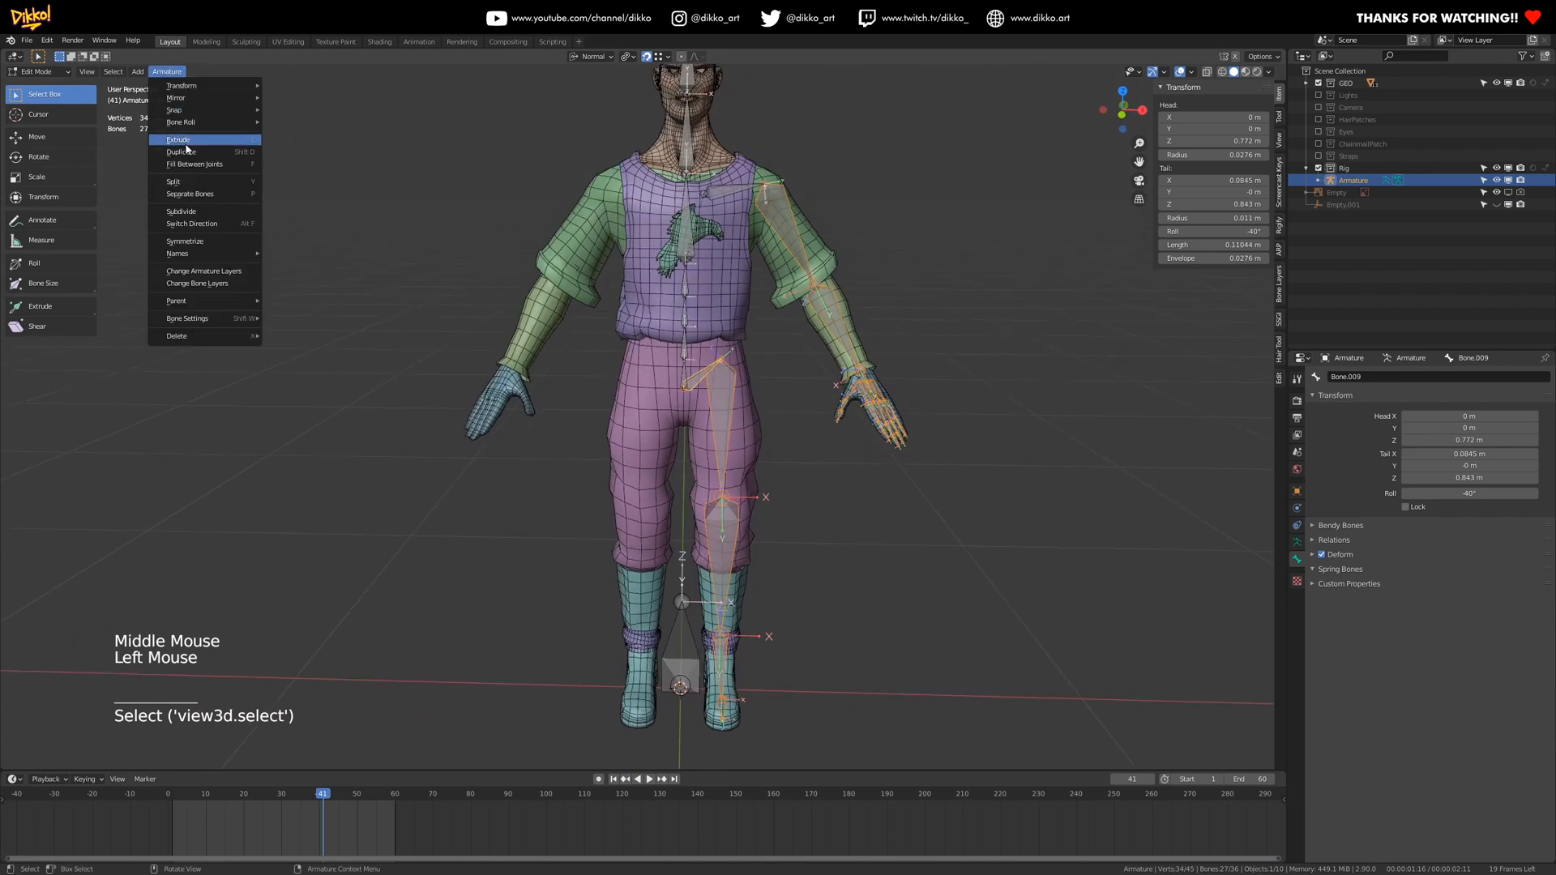
pyautogui.click(192, 242)
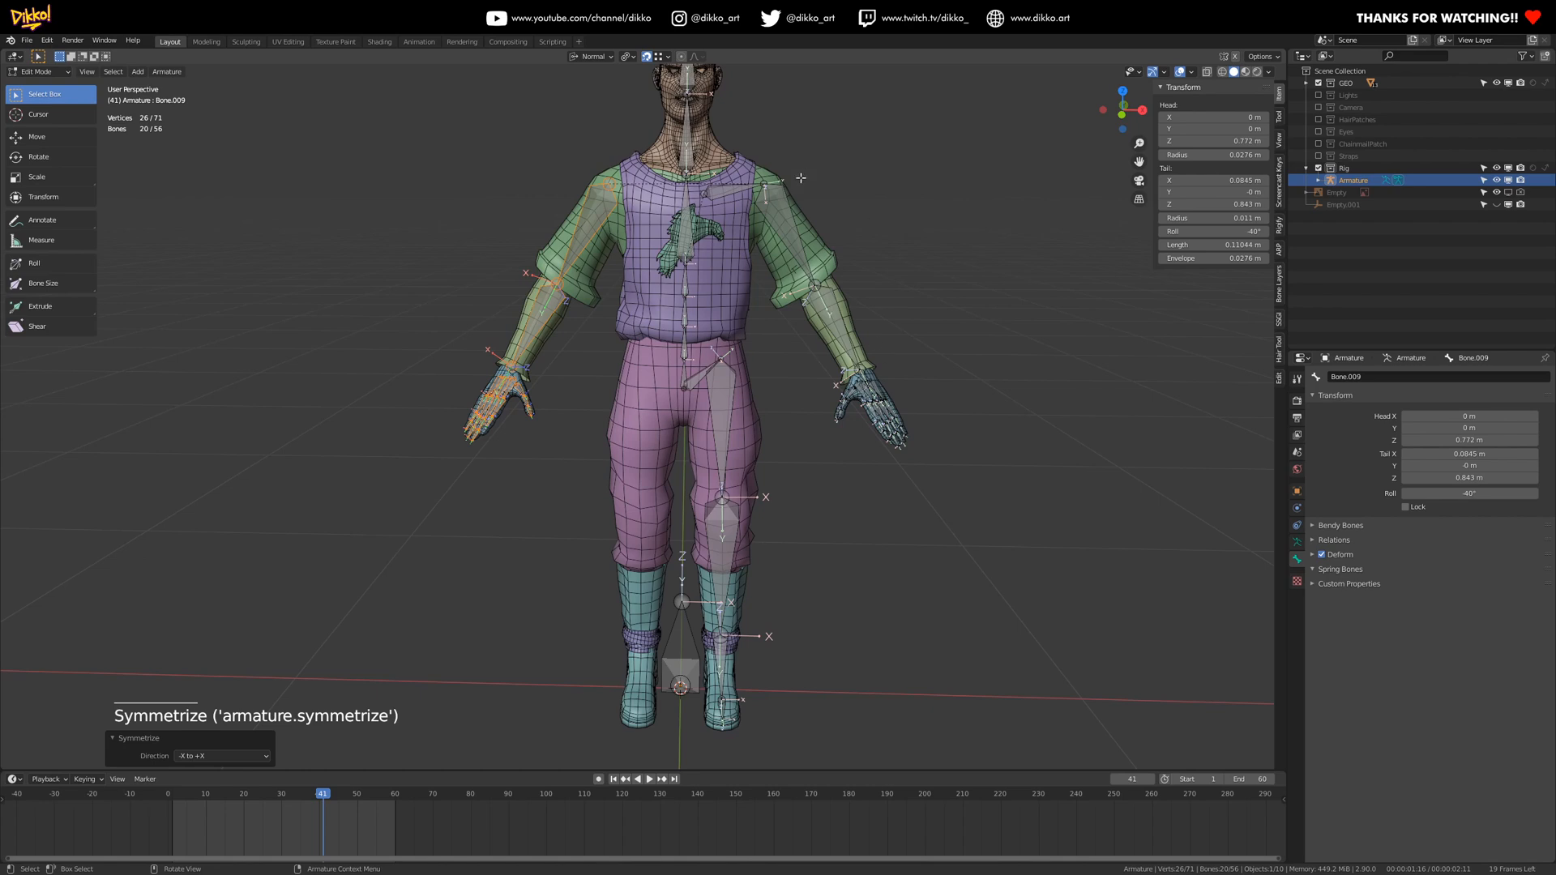
pyautogui.moveTo(723, 548); pyautogui.dragTo(685, 380, button='middle')
pyautogui.hotkey('ctrl', 'z')
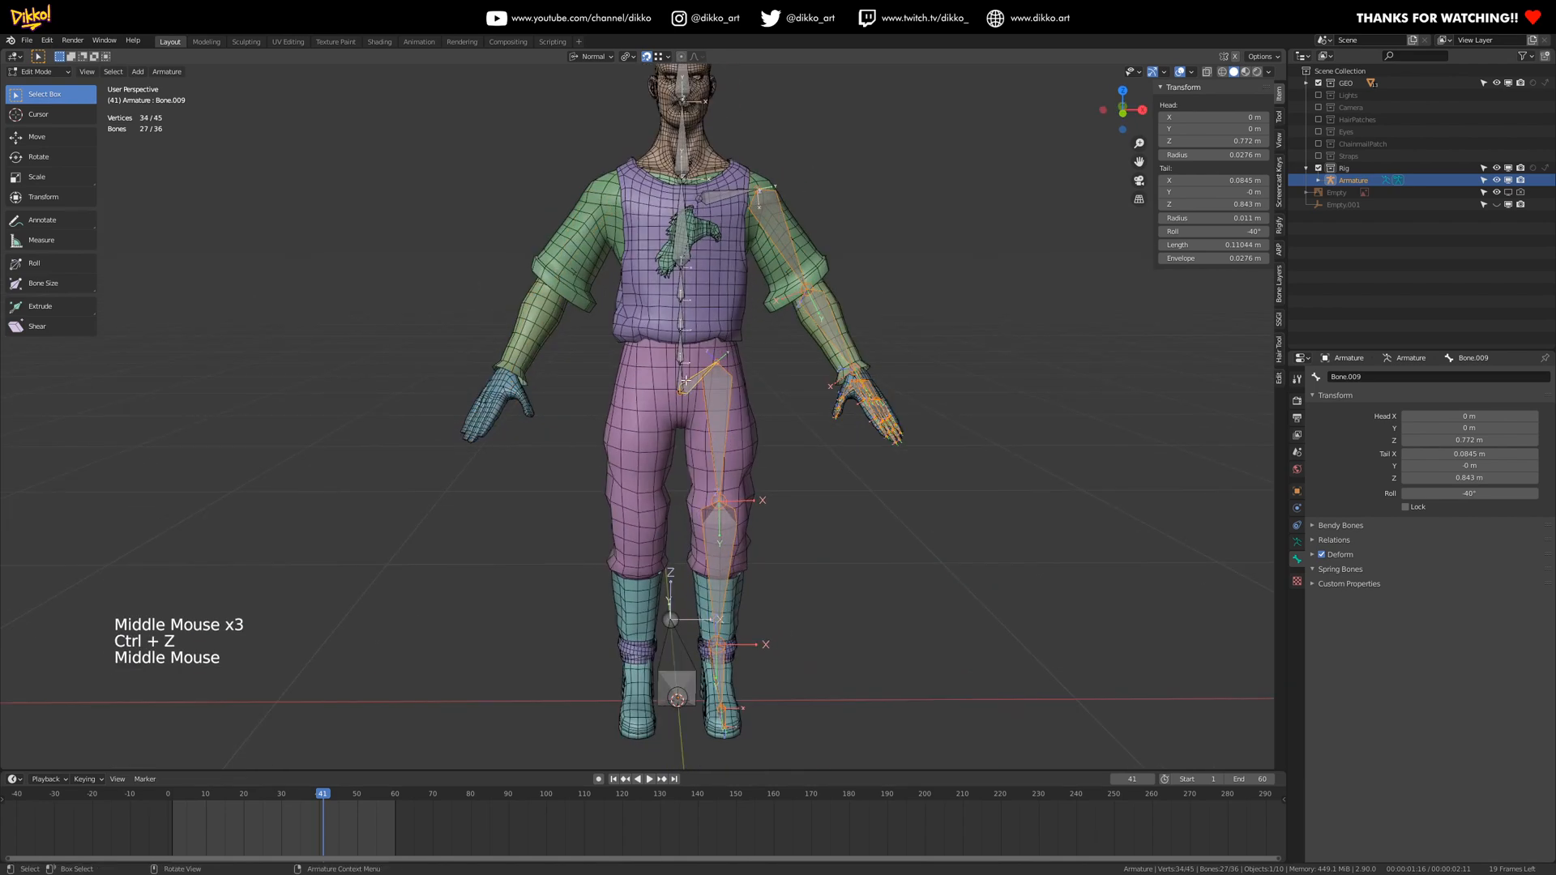
# - Rename the hip bone between the pelvis and the left thigh to DEF_hips.L.001
pyautogui.click(684, 380)
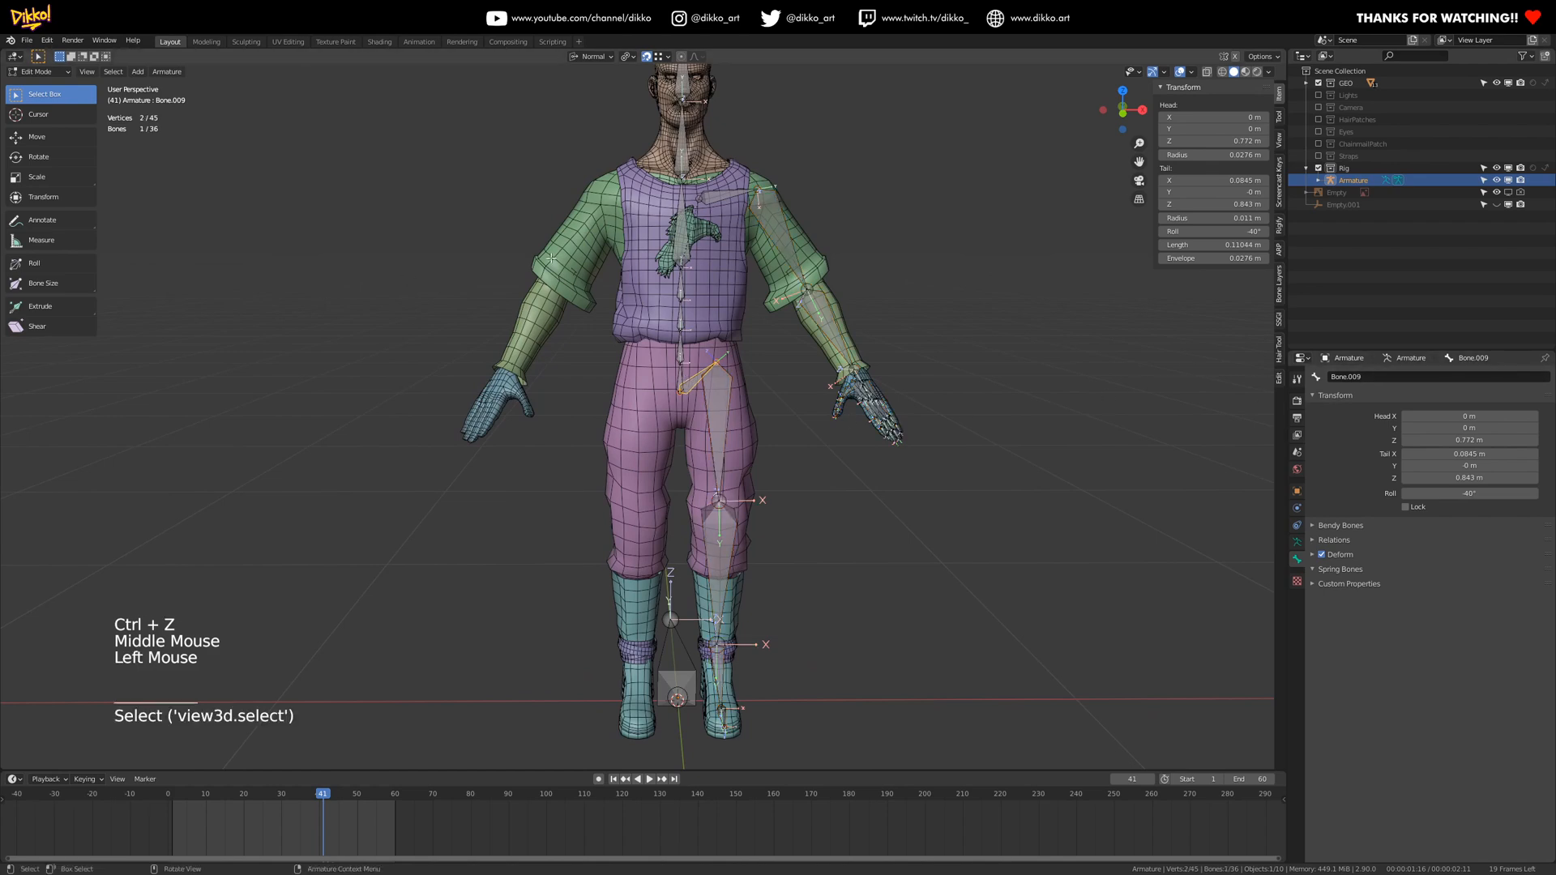
pyautogui.click(1360, 377)
pyautogui.write('DEF')
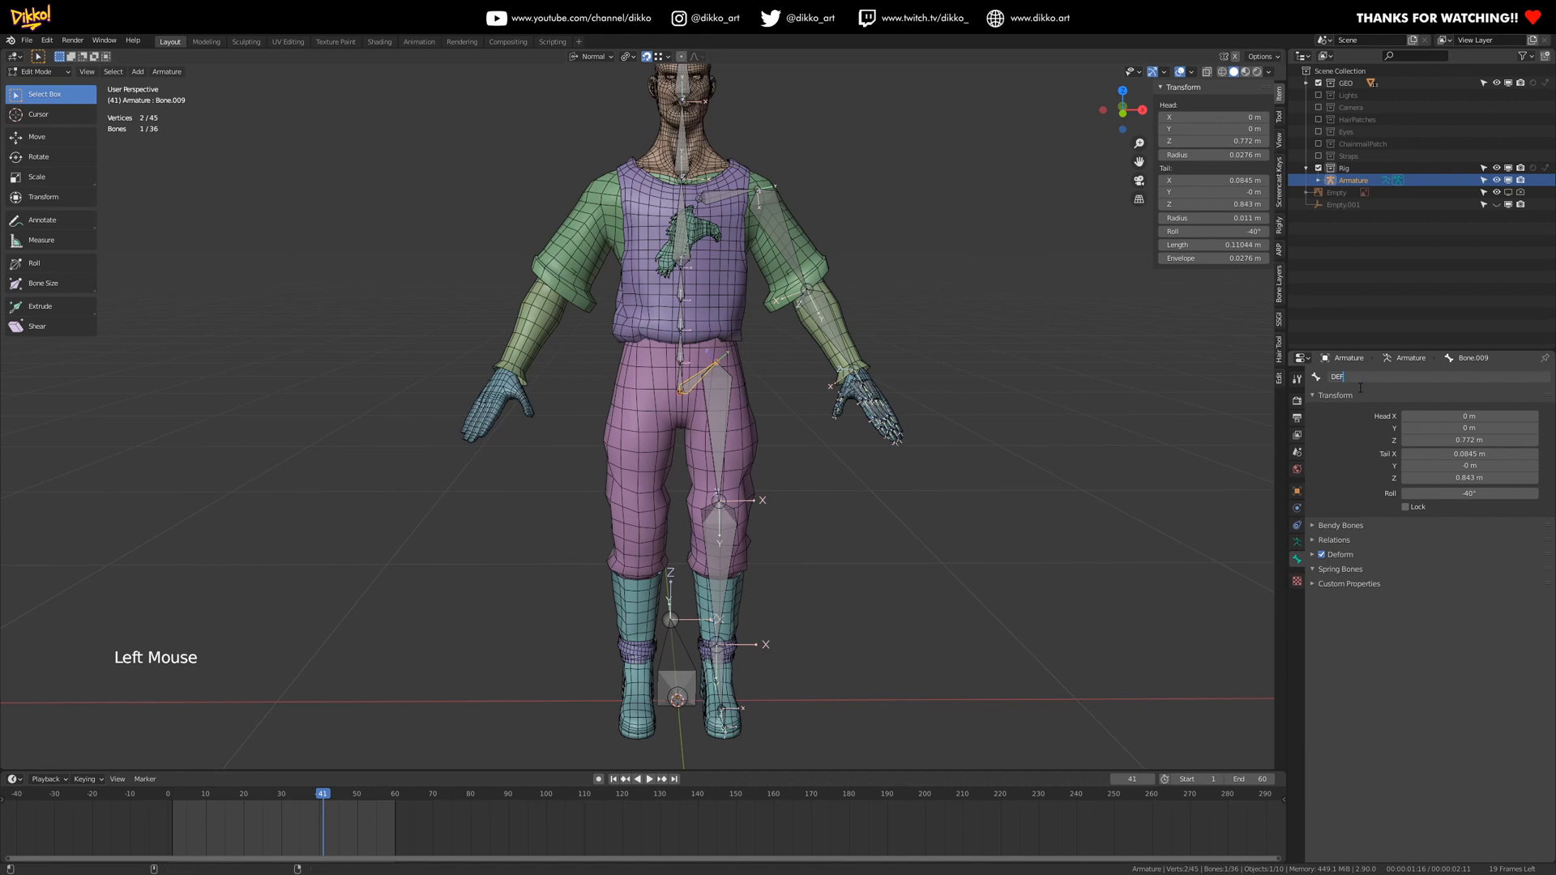
pyautogui.write('_hips.L.001')
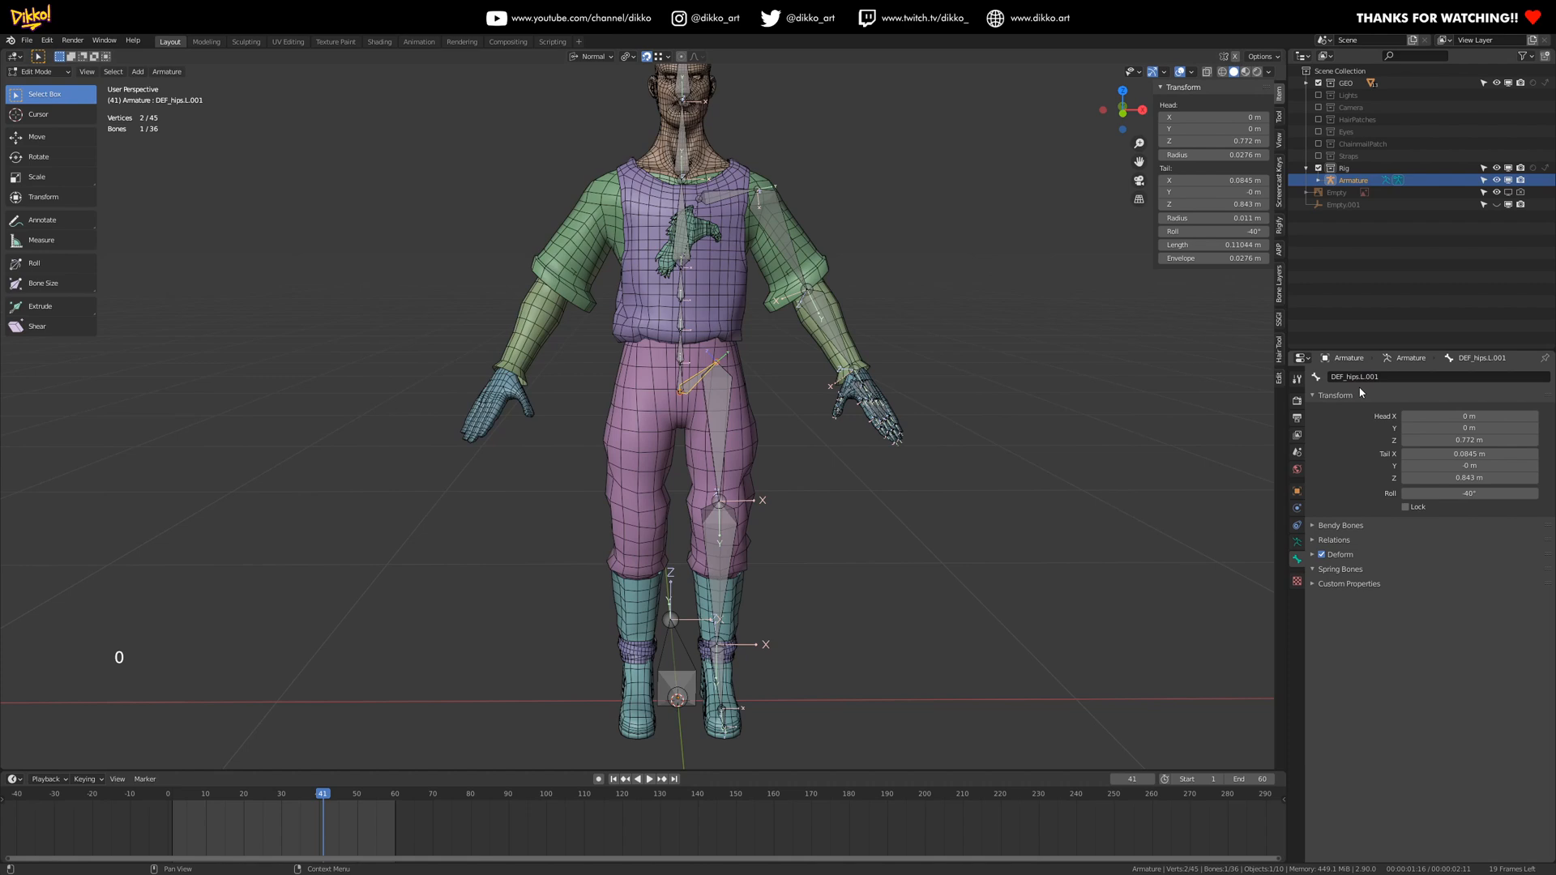
# - Rename the left upper leg bone to DEF_thigh.L.001
pyautogui.click(719, 429)
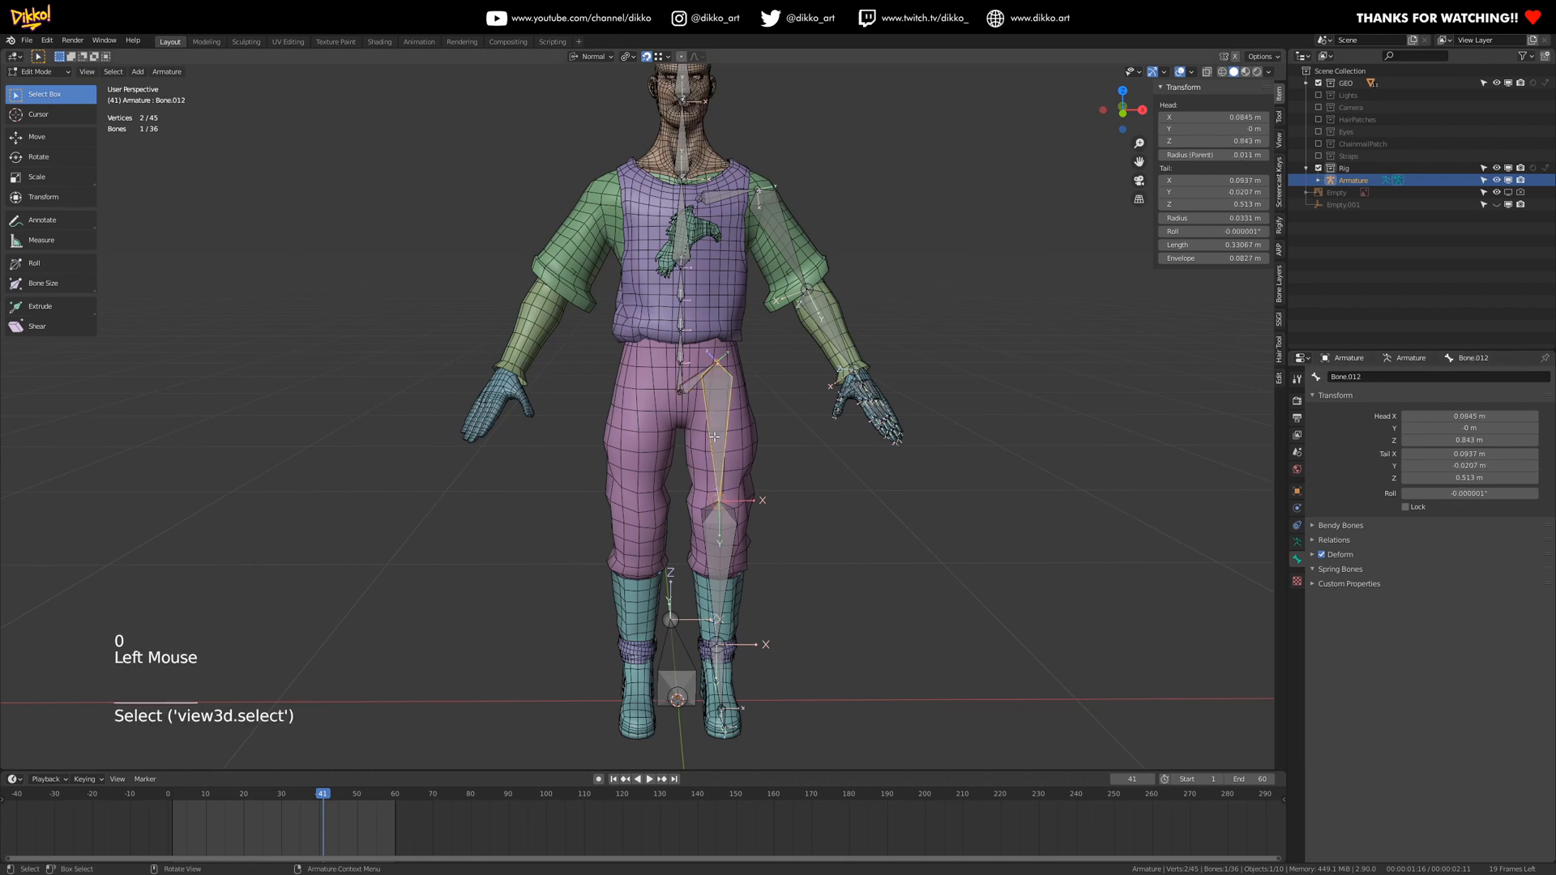
pyautogui.doubleClick(1385, 379)
pyautogui.write('DEF_')
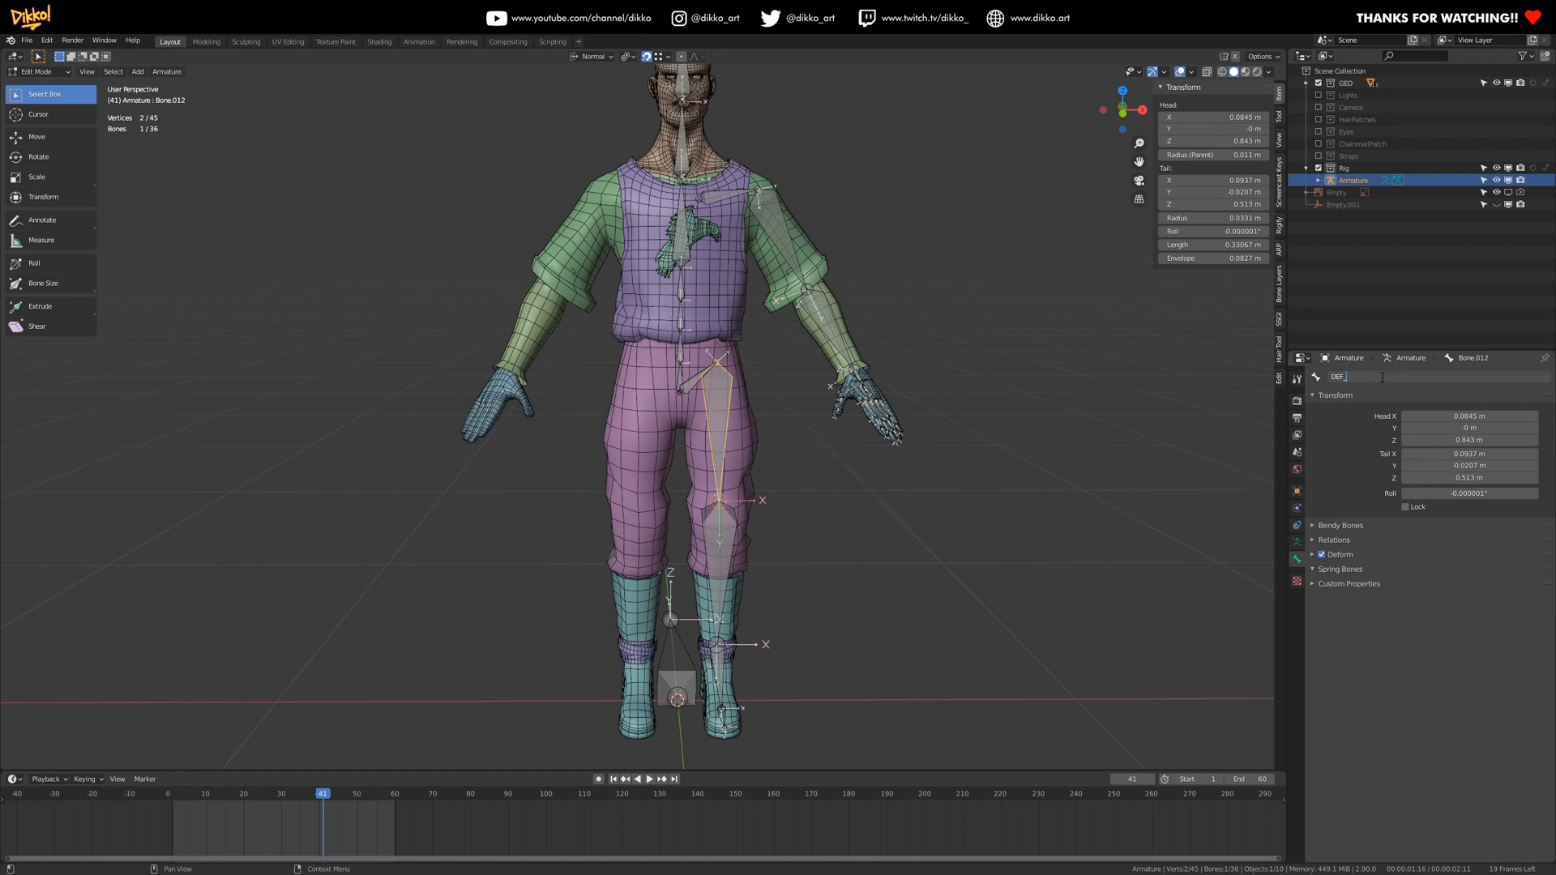
pyautogui.write('thigh.L.00')
pyautogui.press('Return')
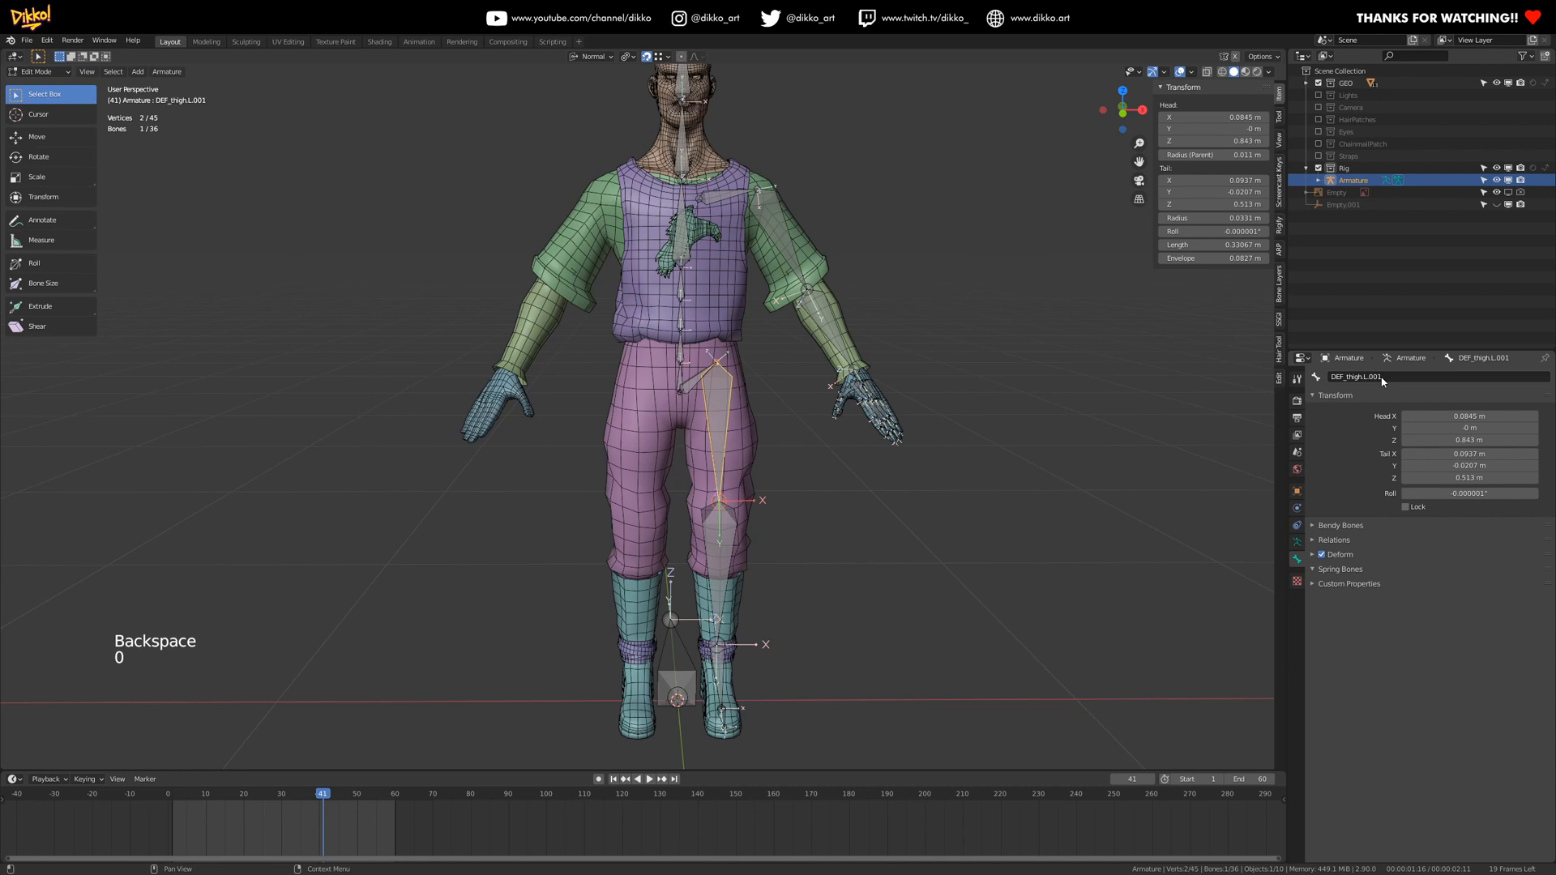
# - Rename the left lower leg bone to DEF_shin.L.001
pyautogui.click(705, 544)
pyautogui.click(1379, 374)
pyautogui.write('DEF_shin')
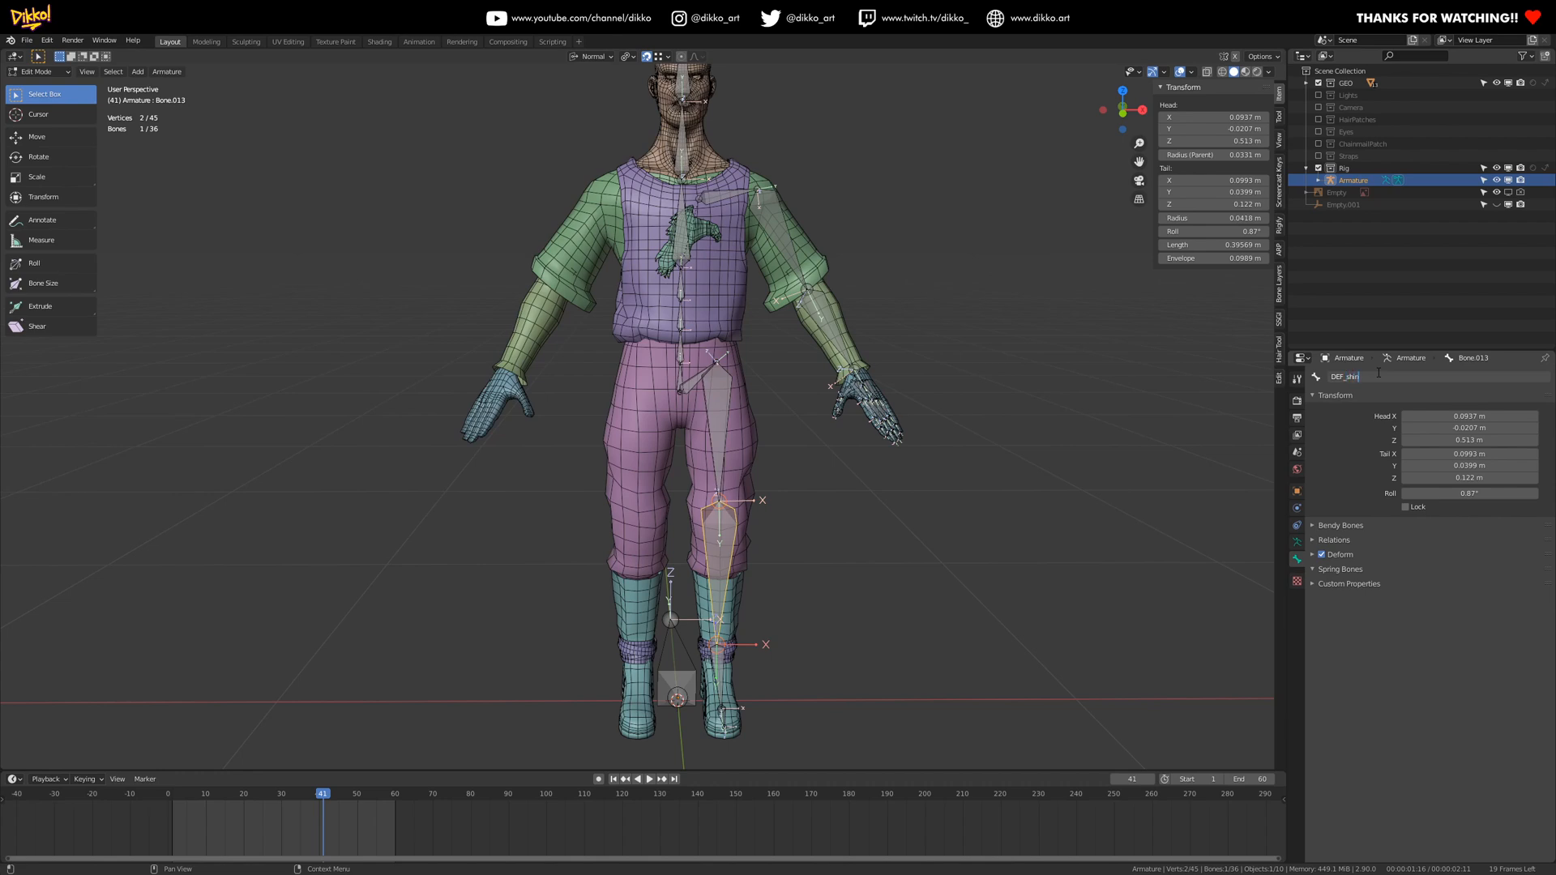
pyautogui.write('.L.001')
pyautogui.press('Return')
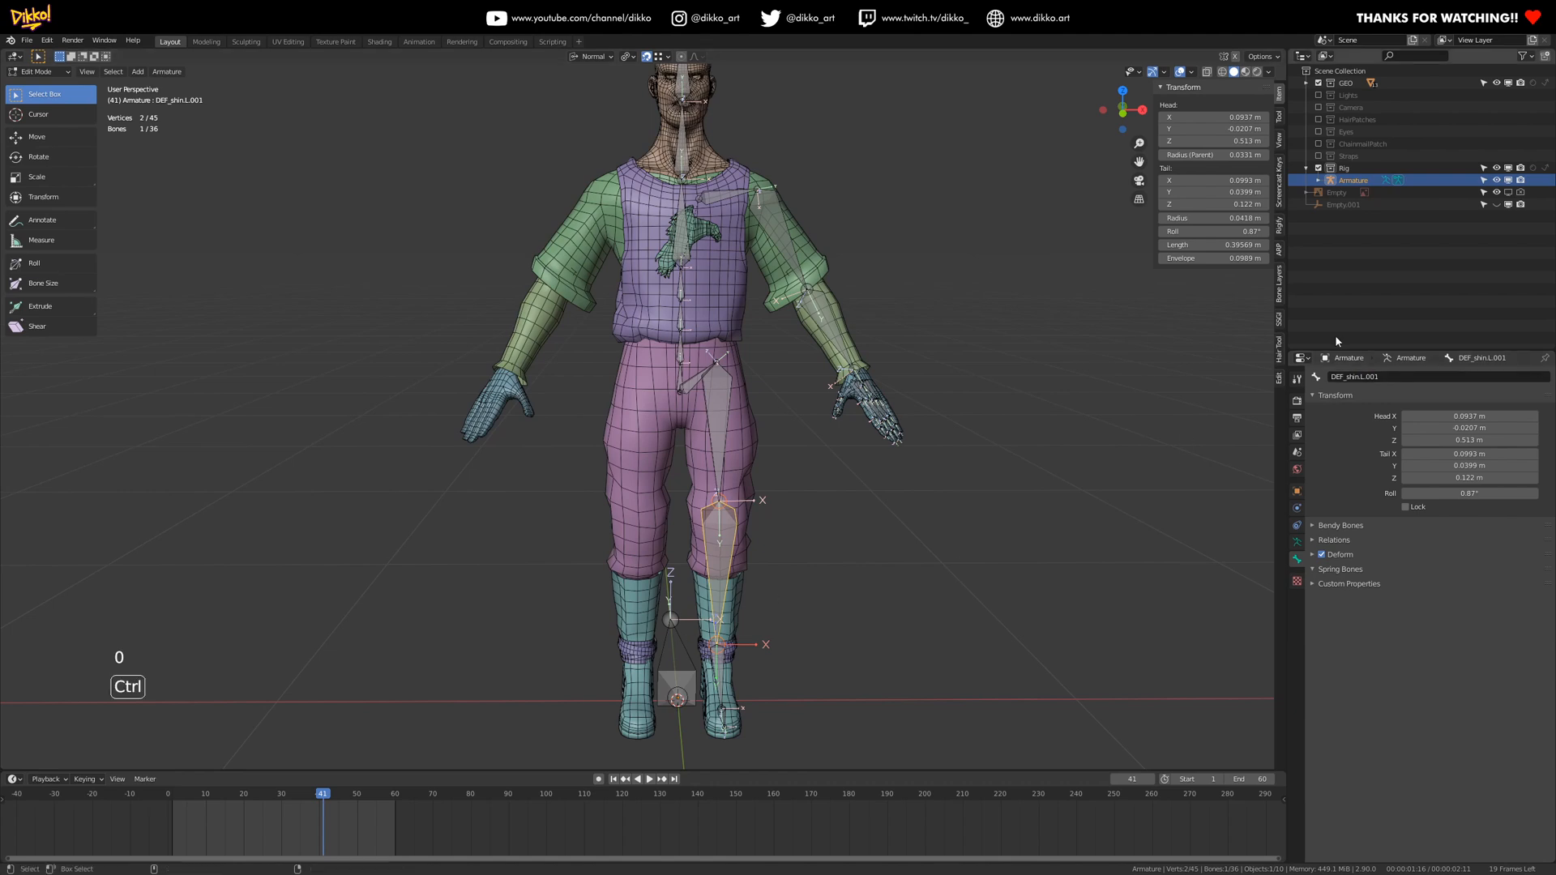
# - Reuse the copied shin bone name on the left foot bone, changing it to DEF_foot.L.001
pyautogui.hotkey('ctrl', 'c')
pyautogui.click(717, 660)
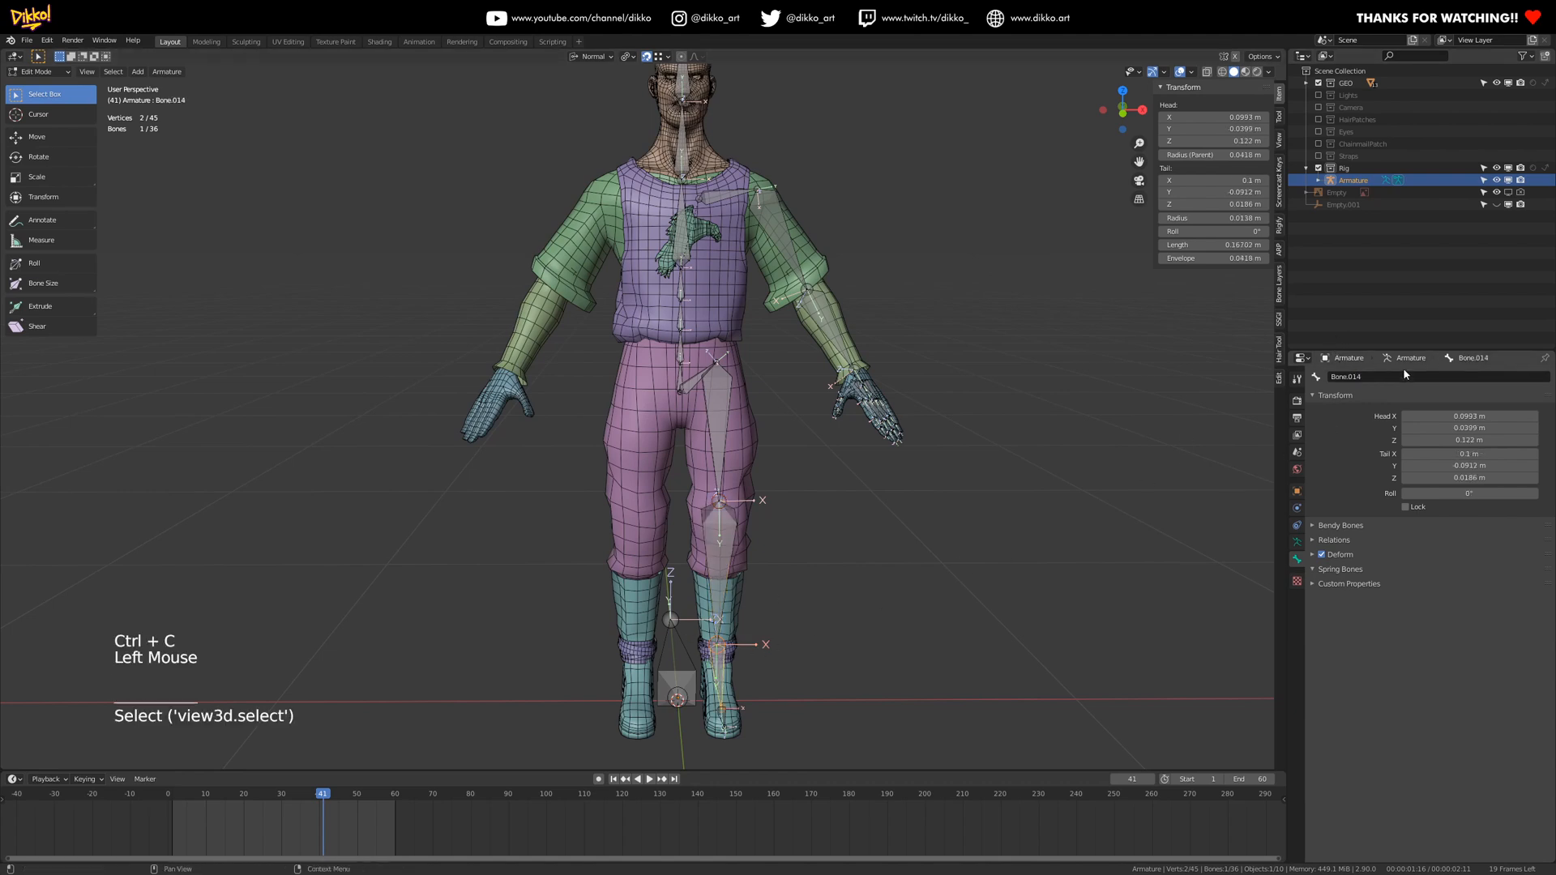
pyautogui.click(1350, 376)
pyautogui.hotkey('ctrl', 'v')
pyautogui.doubleClick(1350, 376)
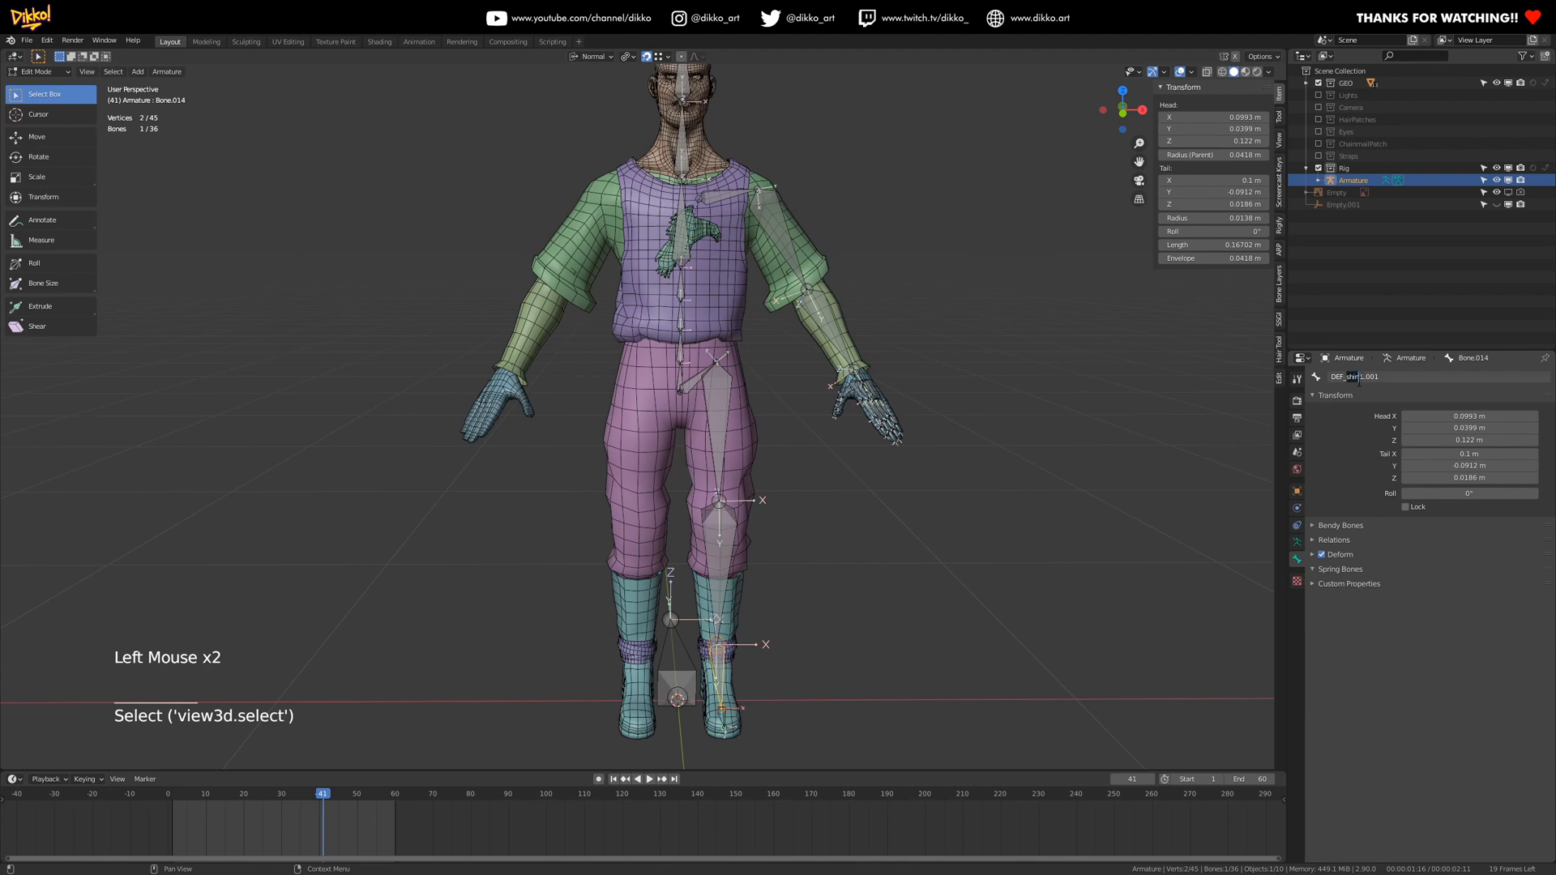
pyautogui.write('foot')
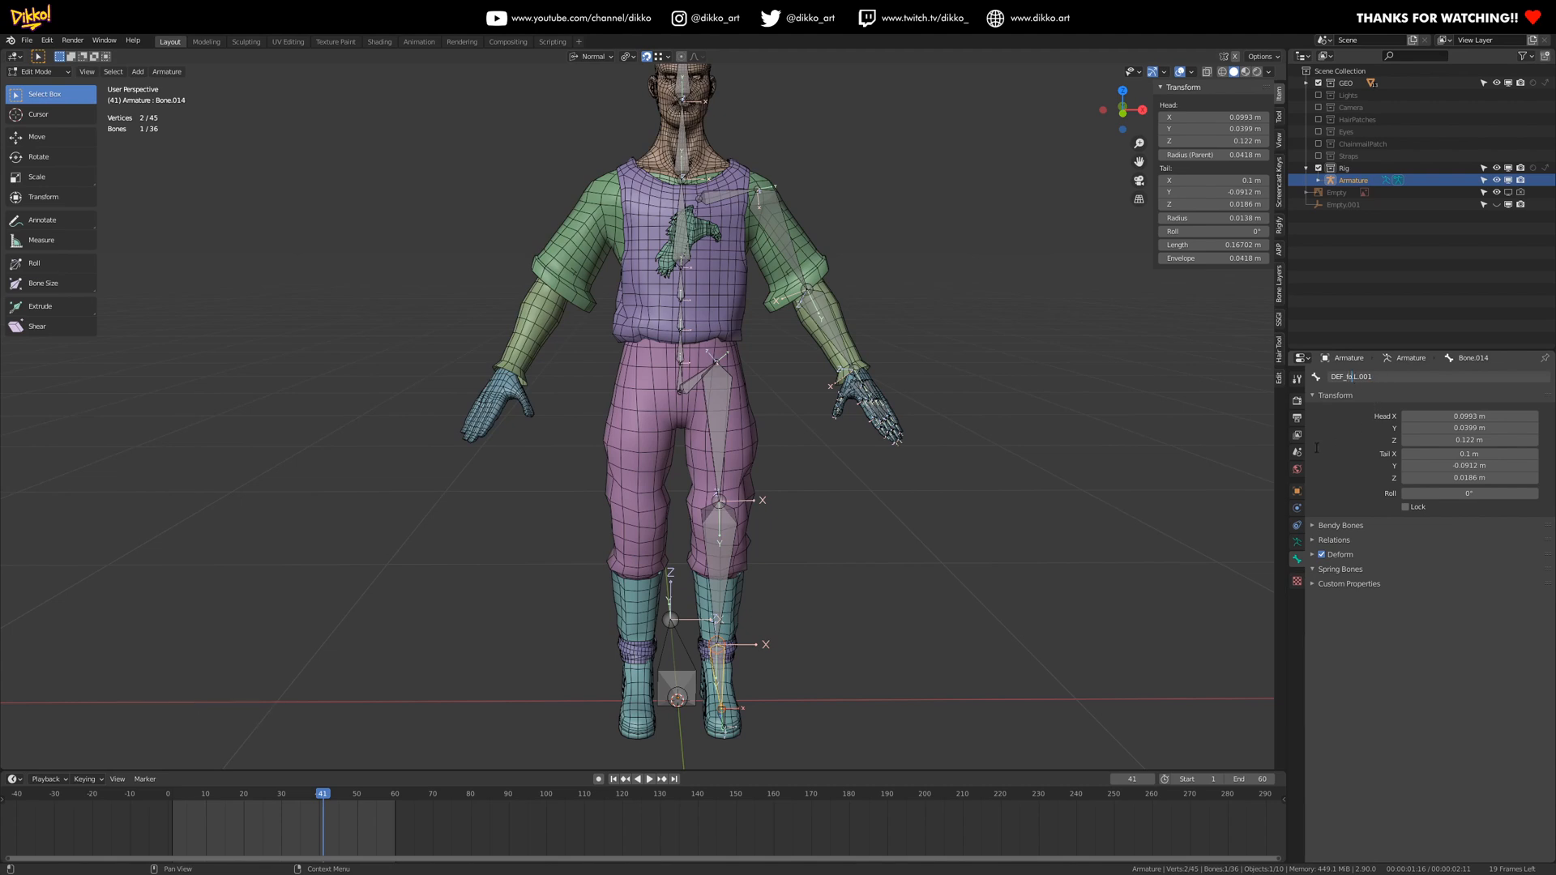
pyautogui.press('Return')
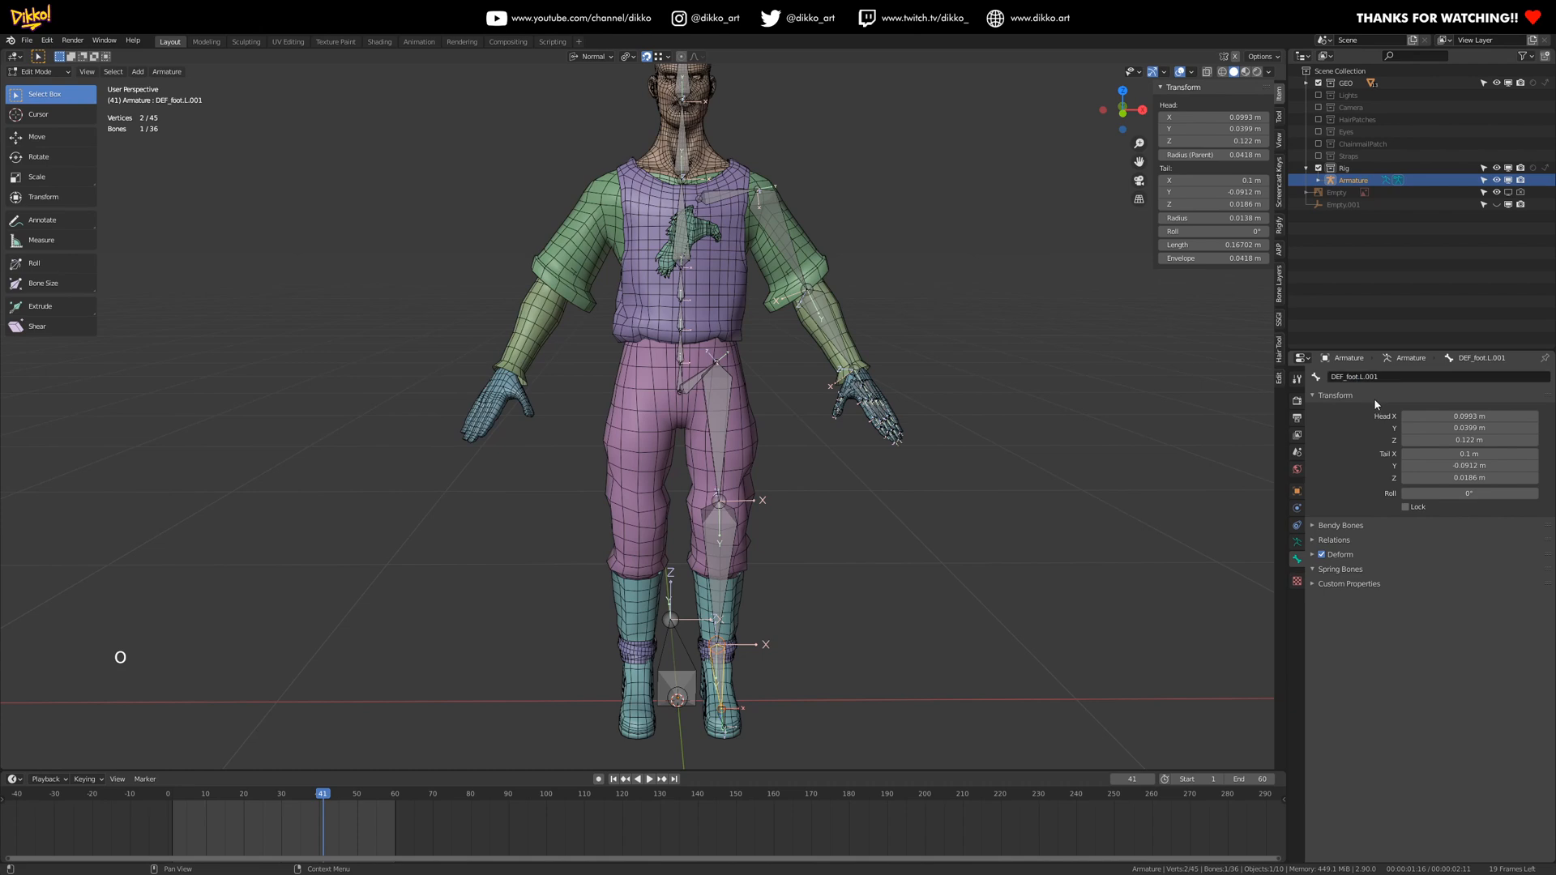
# - Paste the copied name onto the left toe bone and change it to DEF_toes.L.001
pyautogui.click(721, 716)
pyautogui.doubleClick(1351, 377)
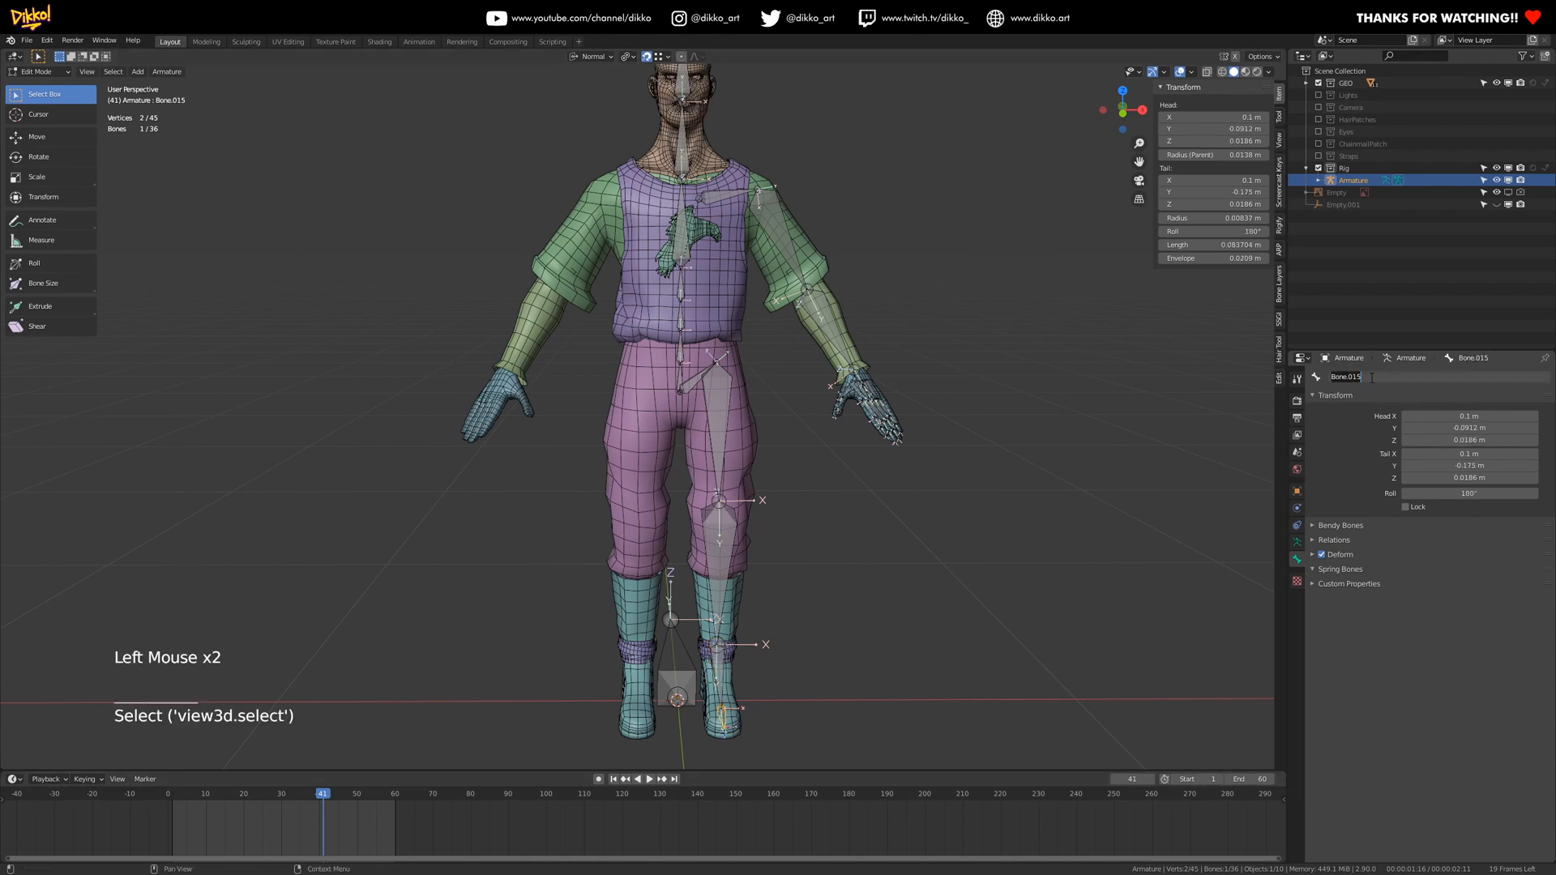
pyautogui.hotkey('ctrl', 'v')
pyautogui.moveTo(1363, 377); pyautogui.dragTo(1347, 377)
pyautogui.press('BackSpace')
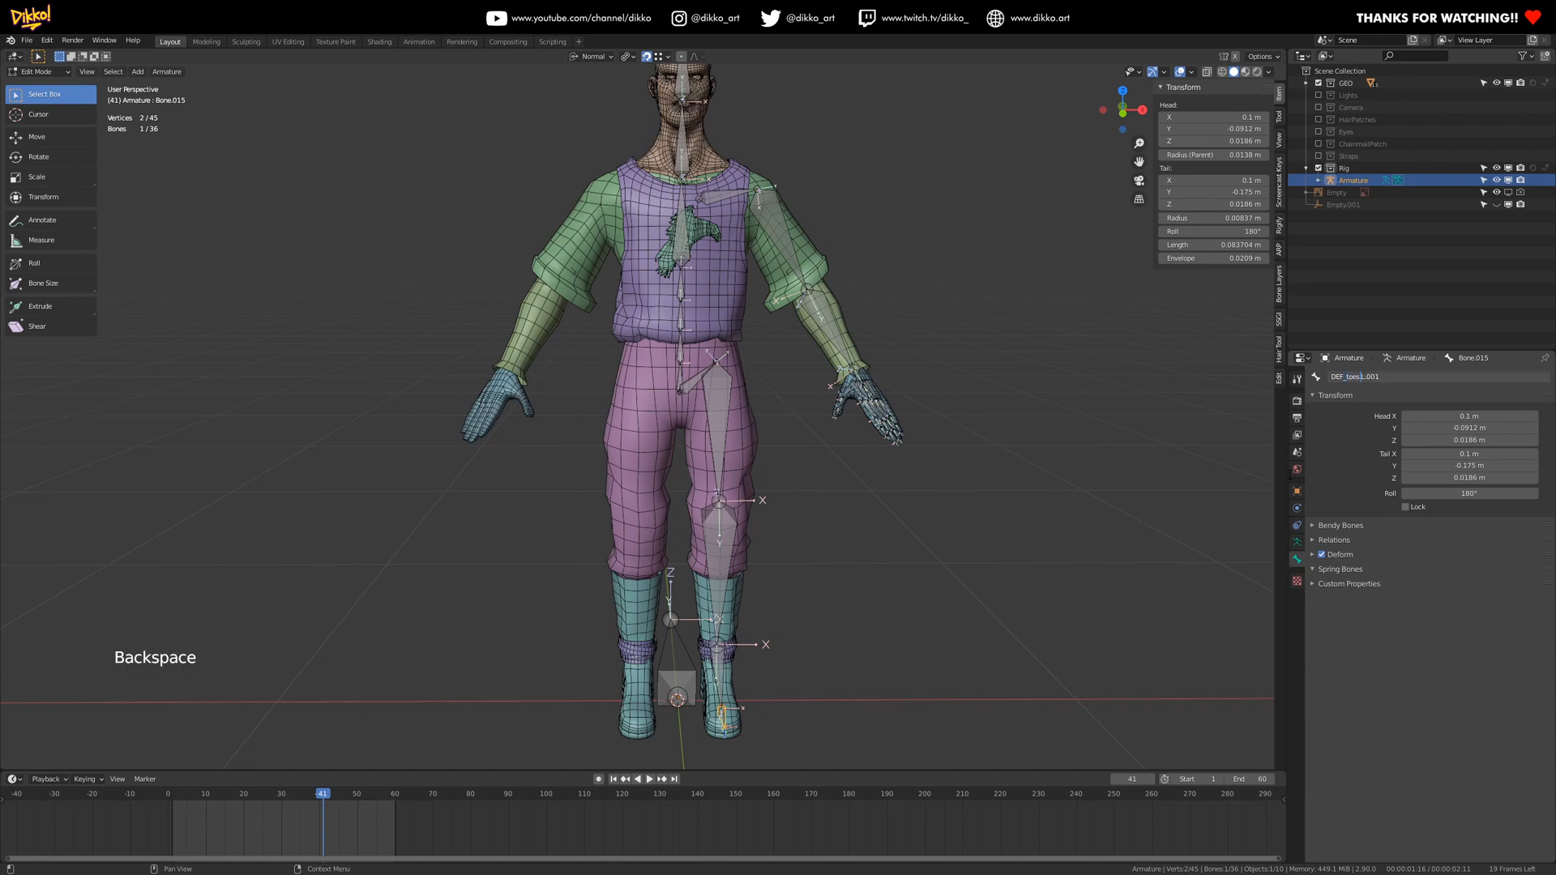
pyautogui.press('Return')
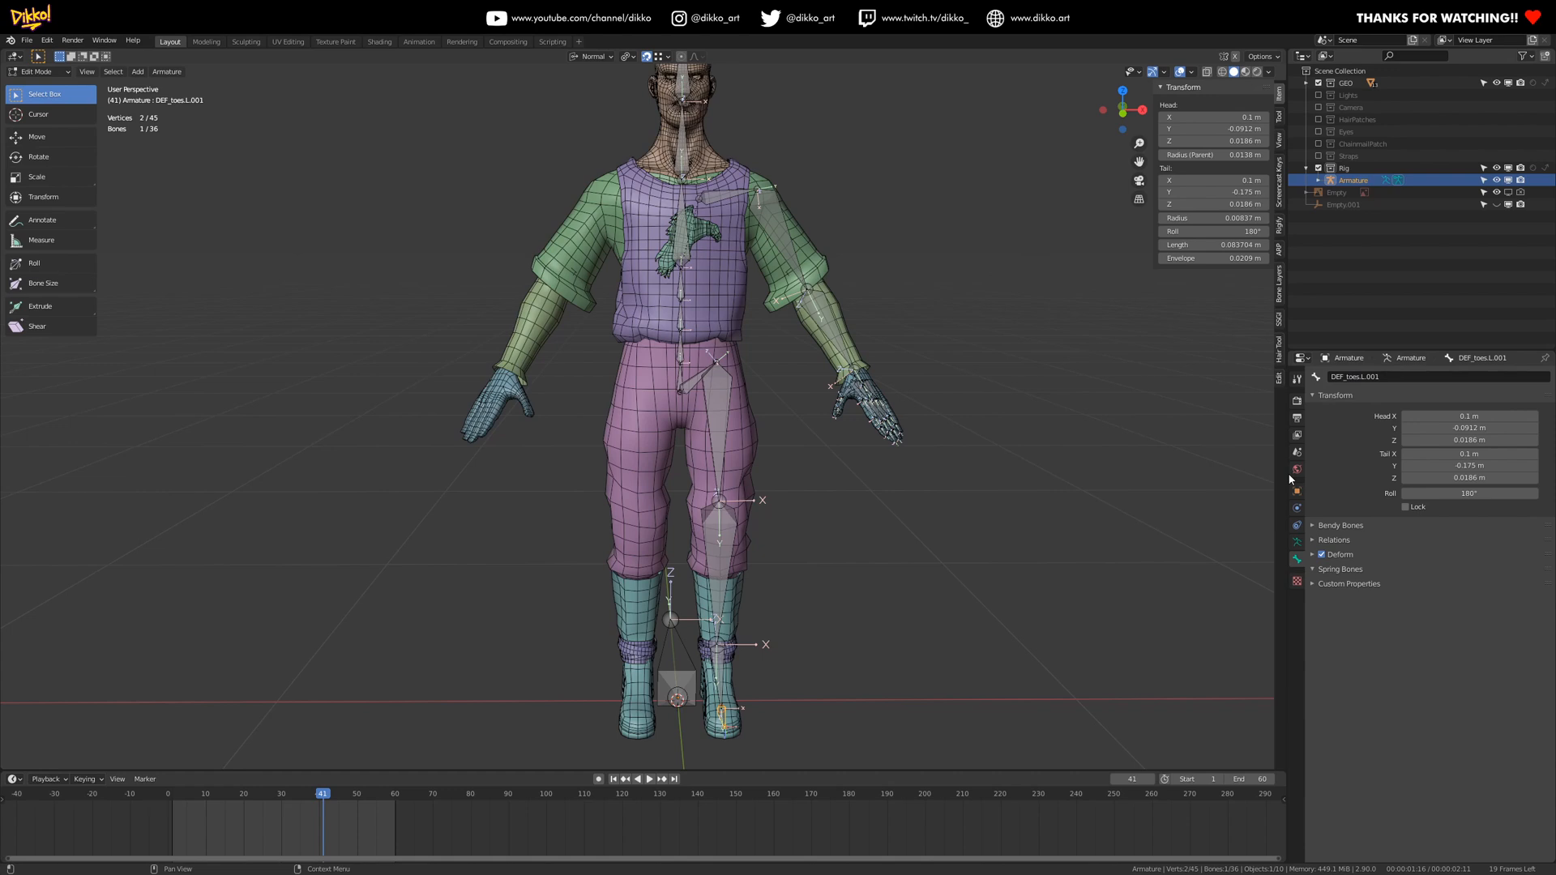
# - Symmetrize all left-side arm, hand, leg, hips and shoulder bones to the other side of the armature and save the file
pyautogui.hotkey('ctrl', 's')
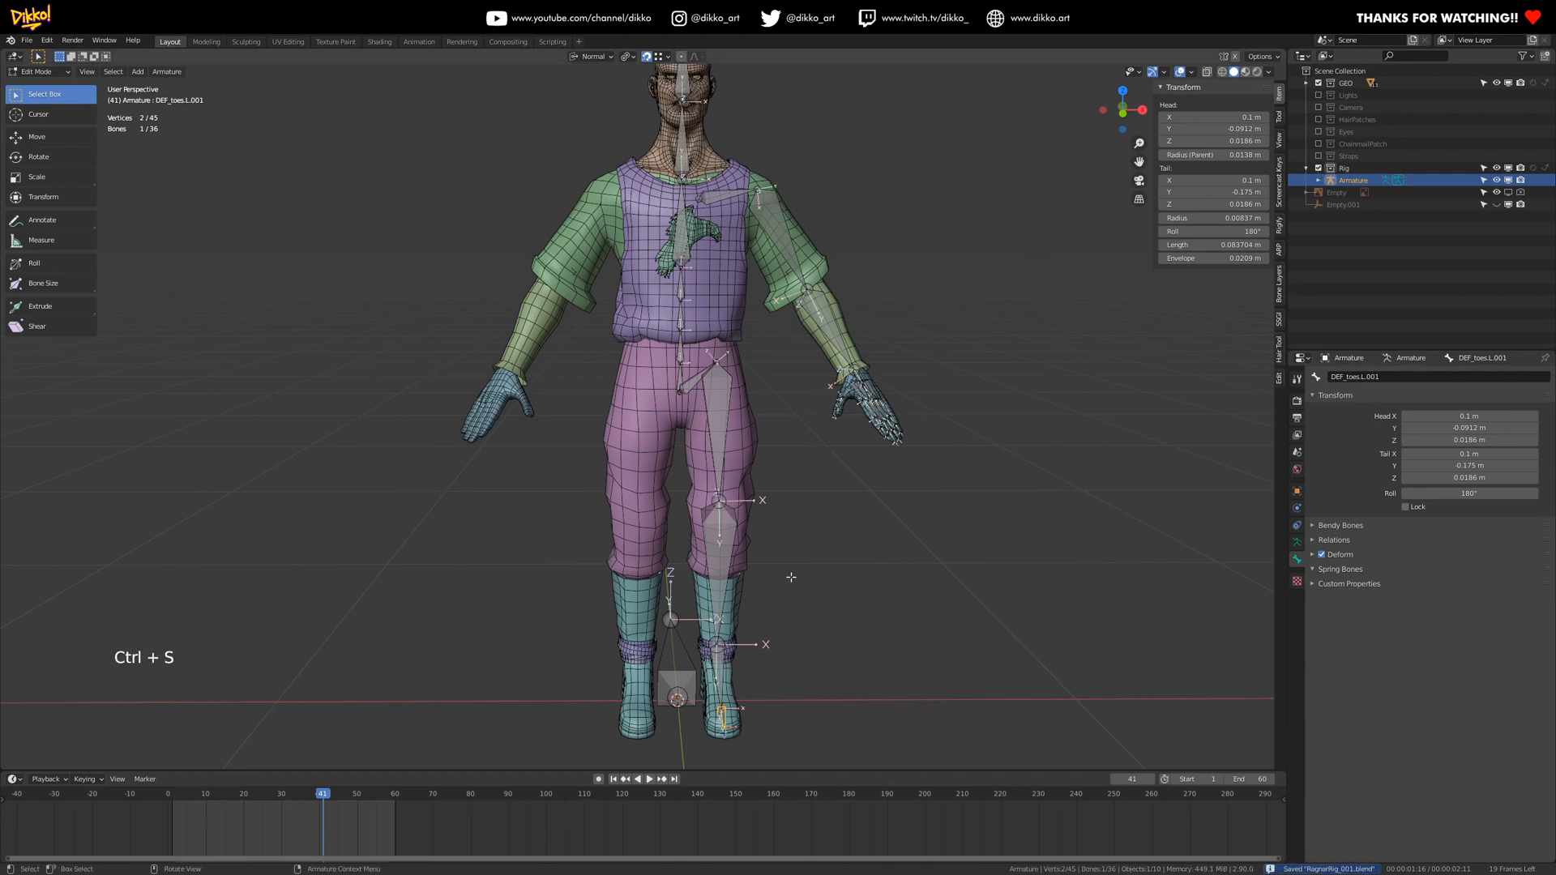
pyautogui.moveTo(924, 146); pyautogui.dragTo(705, 764)
pyautogui.keyDown('shift'); pyautogui.click(698, 375); pyautogui.keyUp('shift')
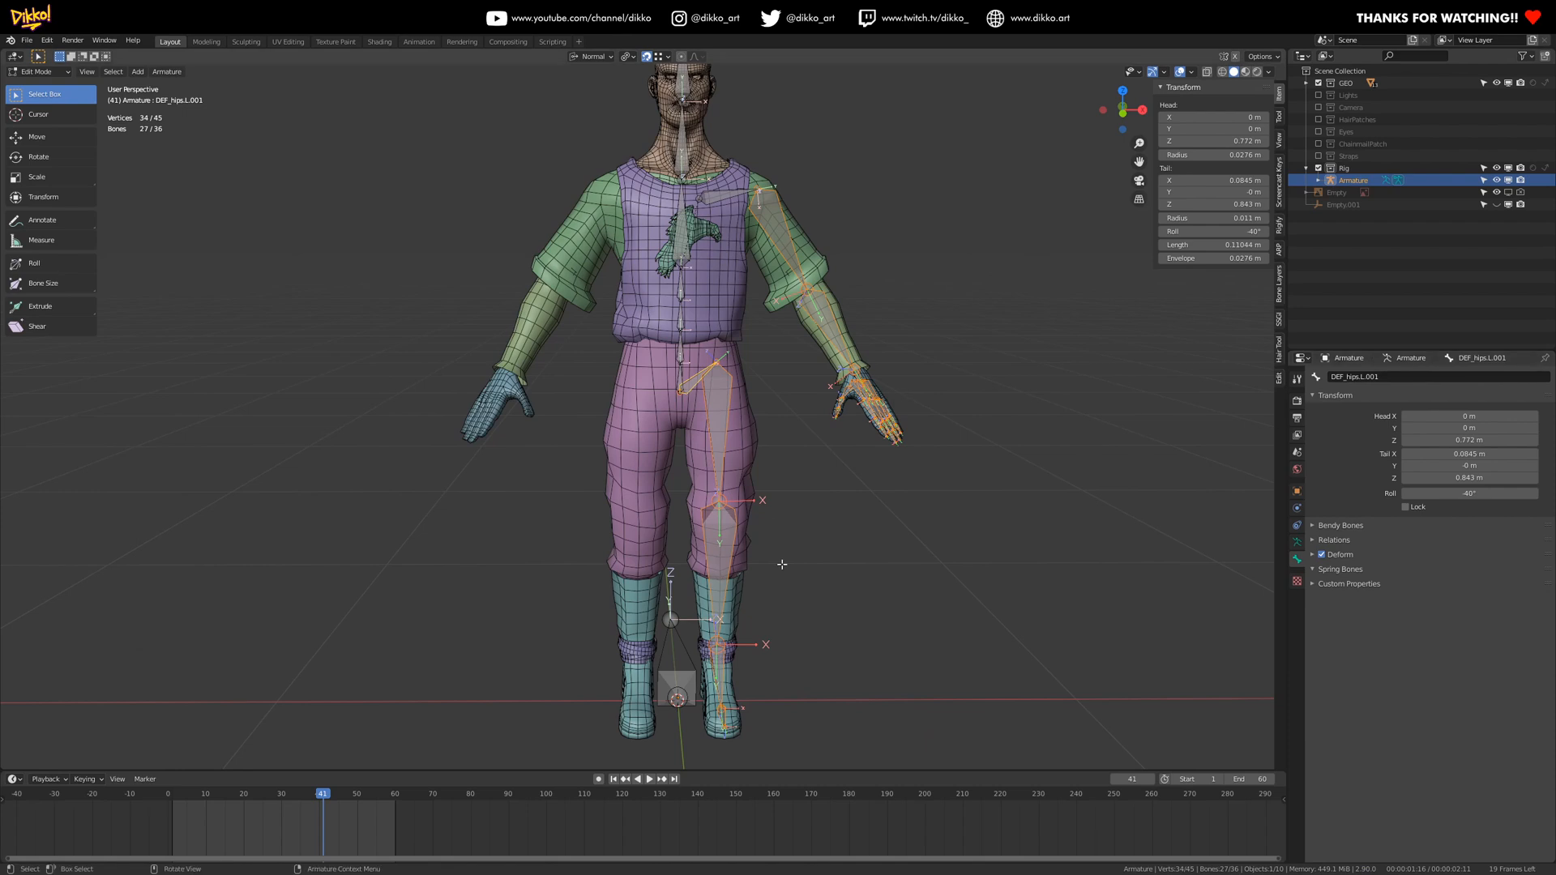
pyautogui.keyDown('shift'); pyautogui.click(730, 195); pyautogui.keyUp('shift')
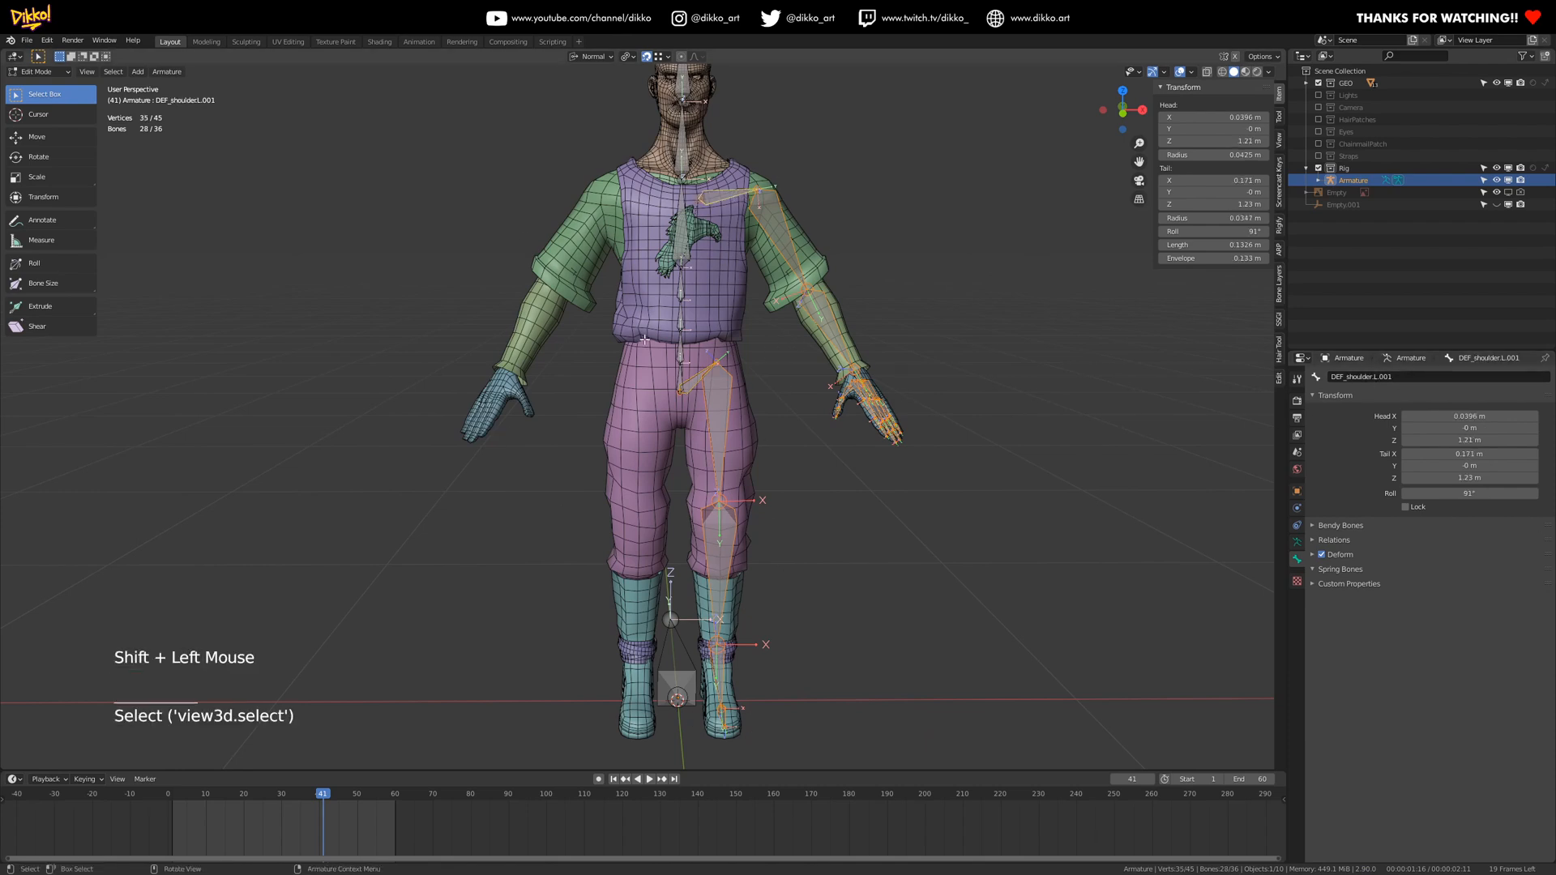
pyautogui.click(167, 71)
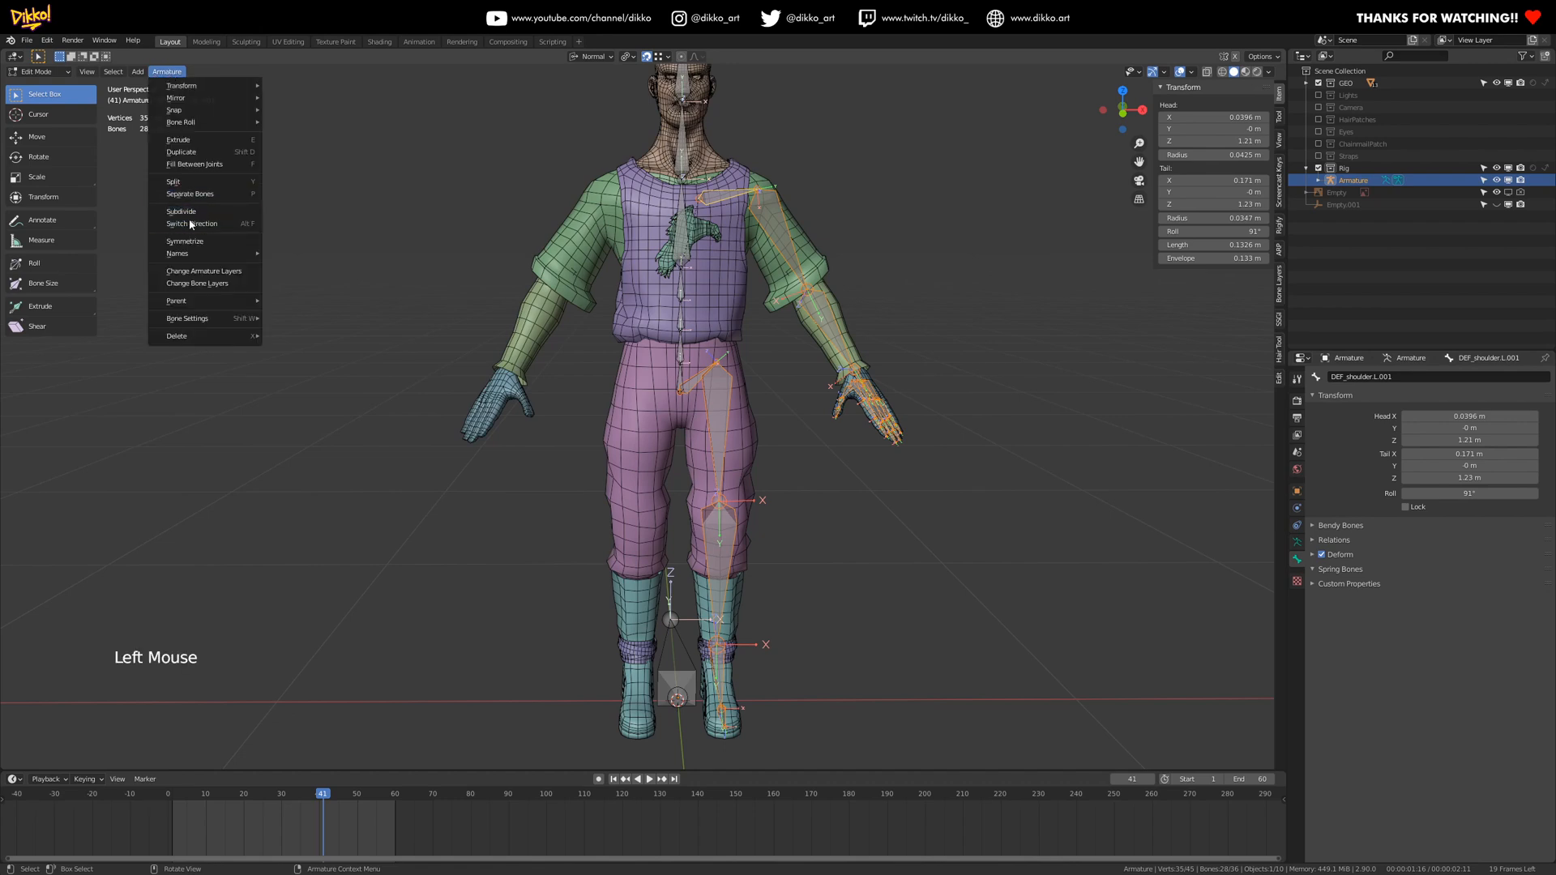
pyautogui.click(185, 241)
pyautogui.moveTo(568, 491); pyautogui.dragTo(733, 485, button='middle')
pyautogui.keyDown('shift'); pyautogui.moveTo(733, 421); pyautogui.dragTo(575, 415, button='middle'); pyautogui.keyUp('shift')
pyautogui.scroll(3, 574, 414)
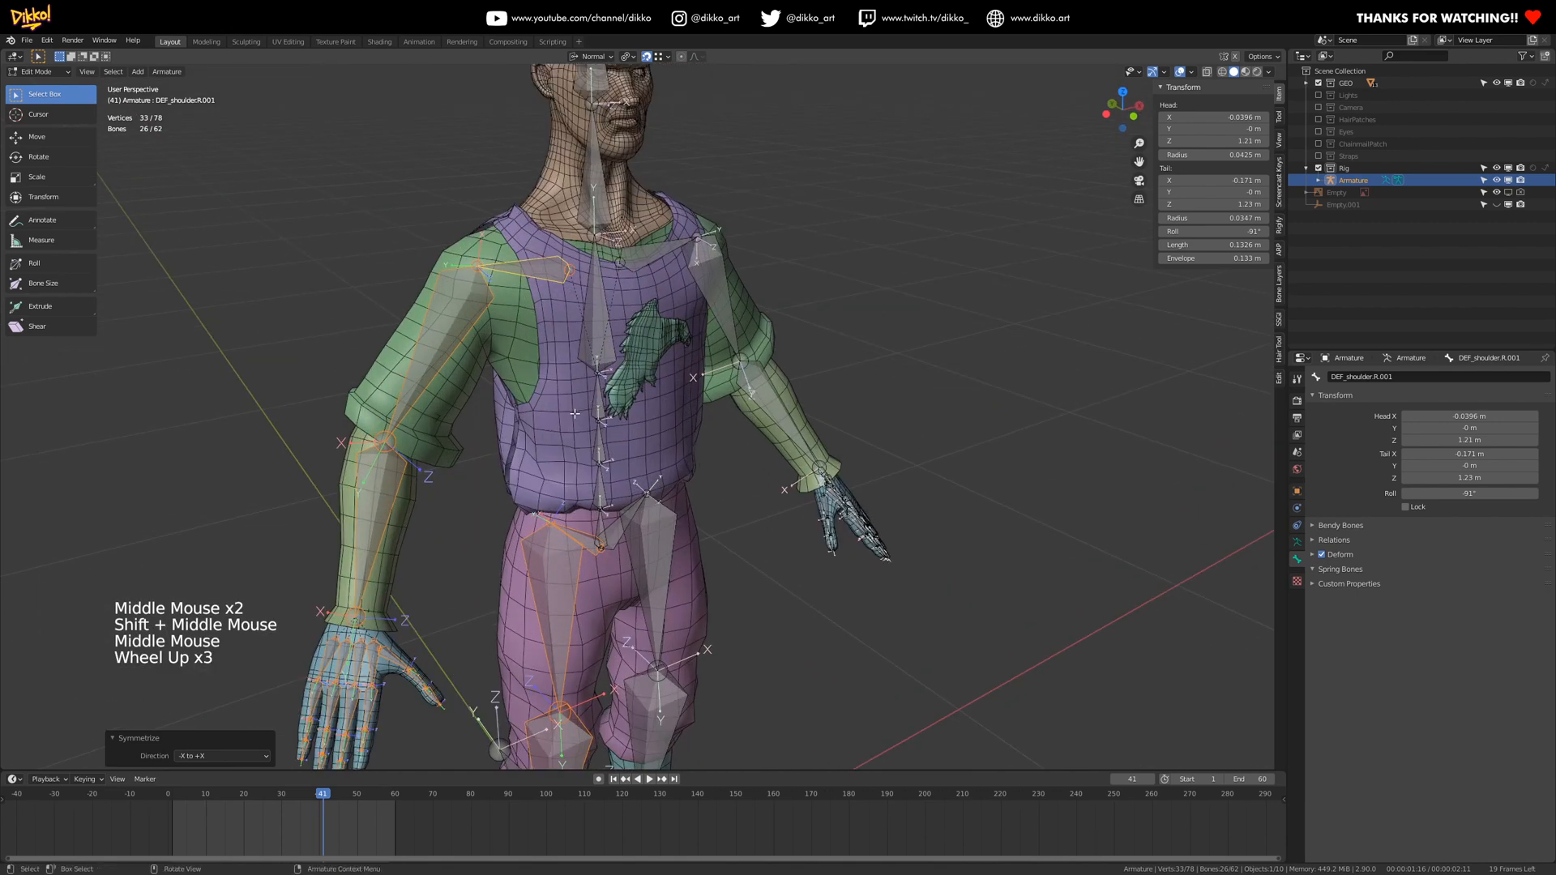
pyautogui.press('ctrl')
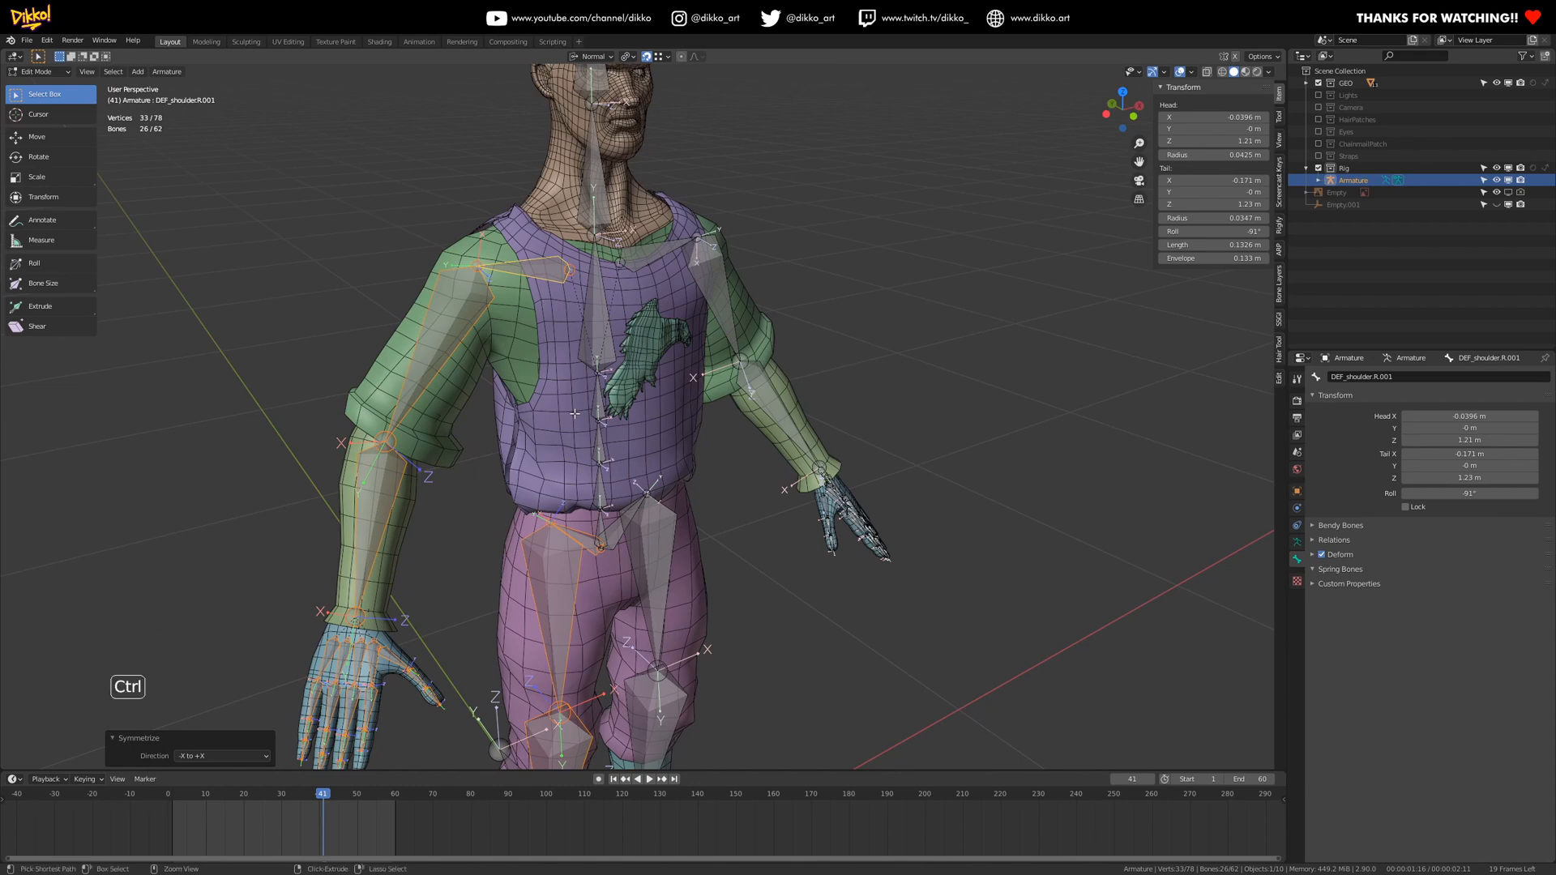
pyautogui.hotkey('ctrl', 's')
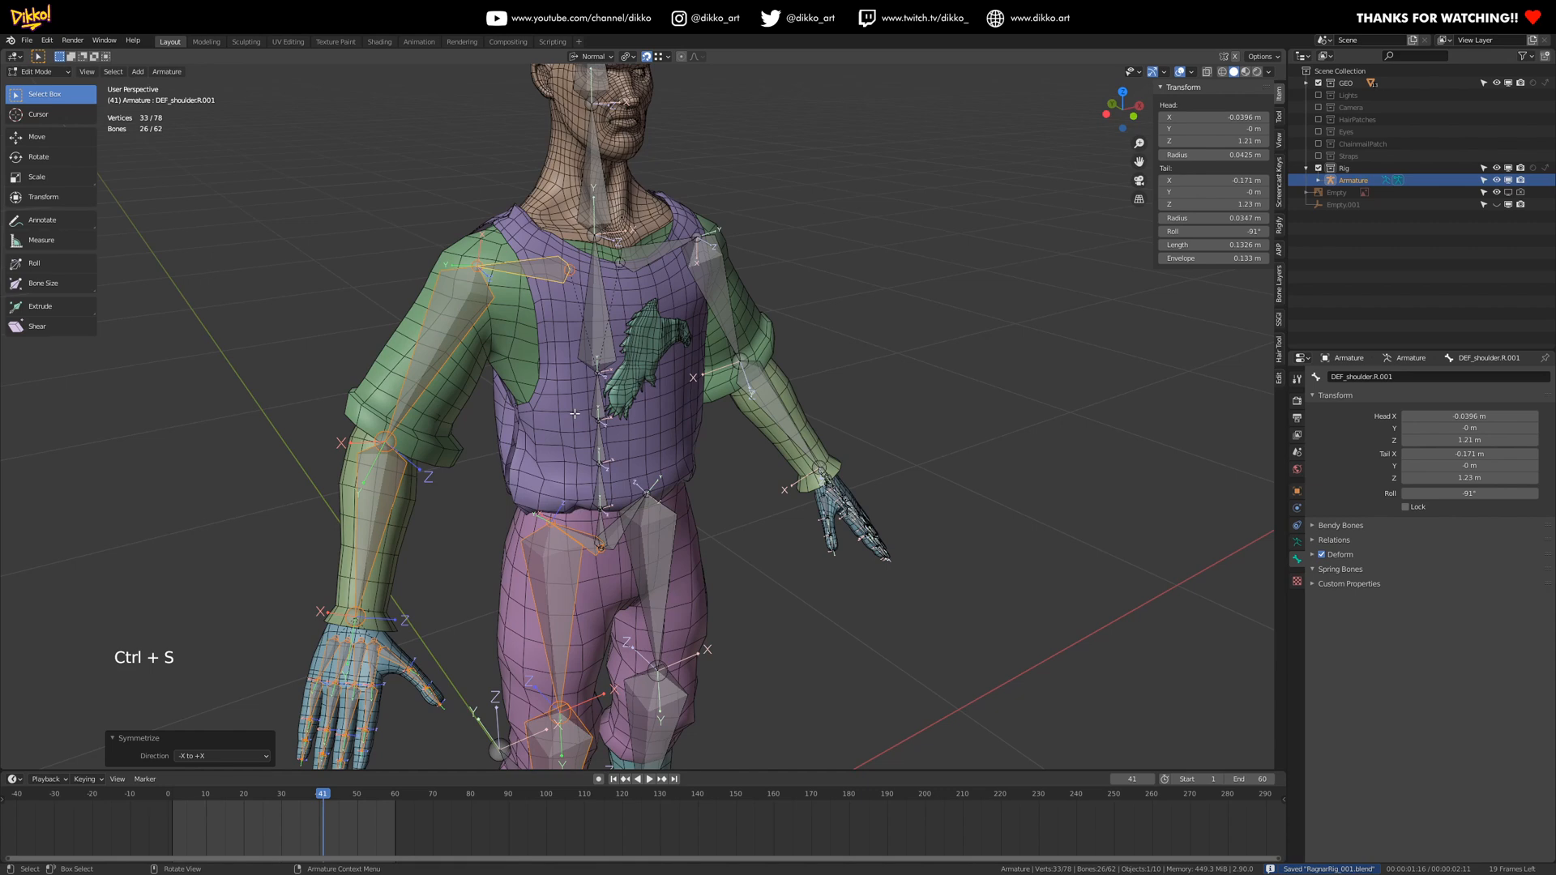
# - Examine the mirrored shoulder, arm, hip and leg bones from several angles and save the file
pyautogui.moveTo(559, 424); pyautogui.dragTo(709, 488, button='middle')
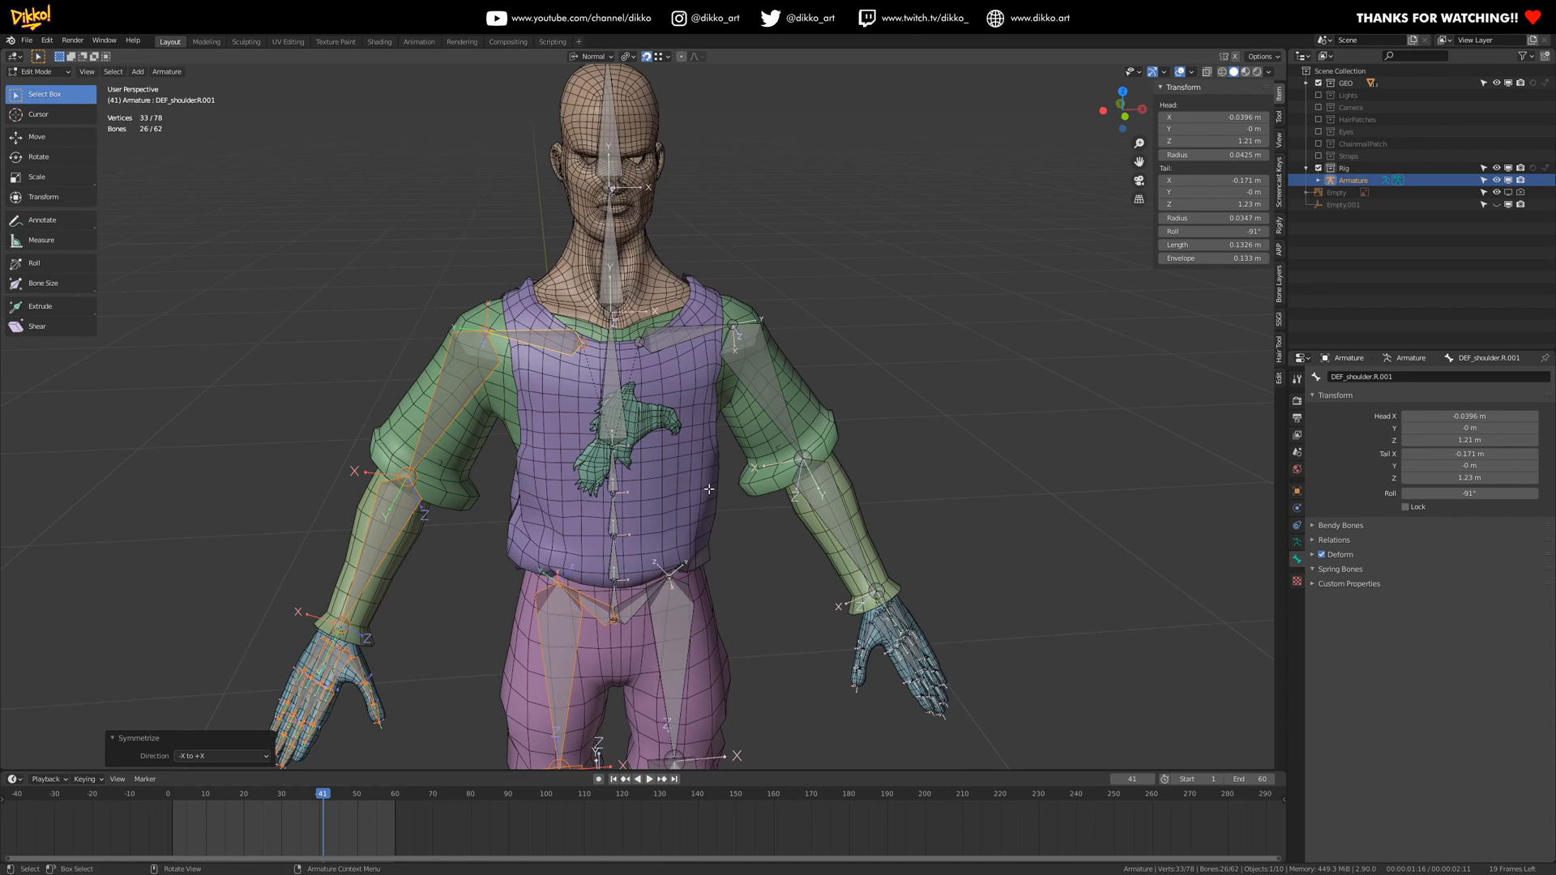
pyautogui.moveTo(716, 411); pyautogui.dragTo(688, 478, button='middle')
pyautogui.moveTo(689, 478)
pyautogui.mouseDown(button='middle')
pyautogui.moveTo(658, 545)
pyautogui.moveTo(682, 464)
pyautogui.mouseUp(button='middle')
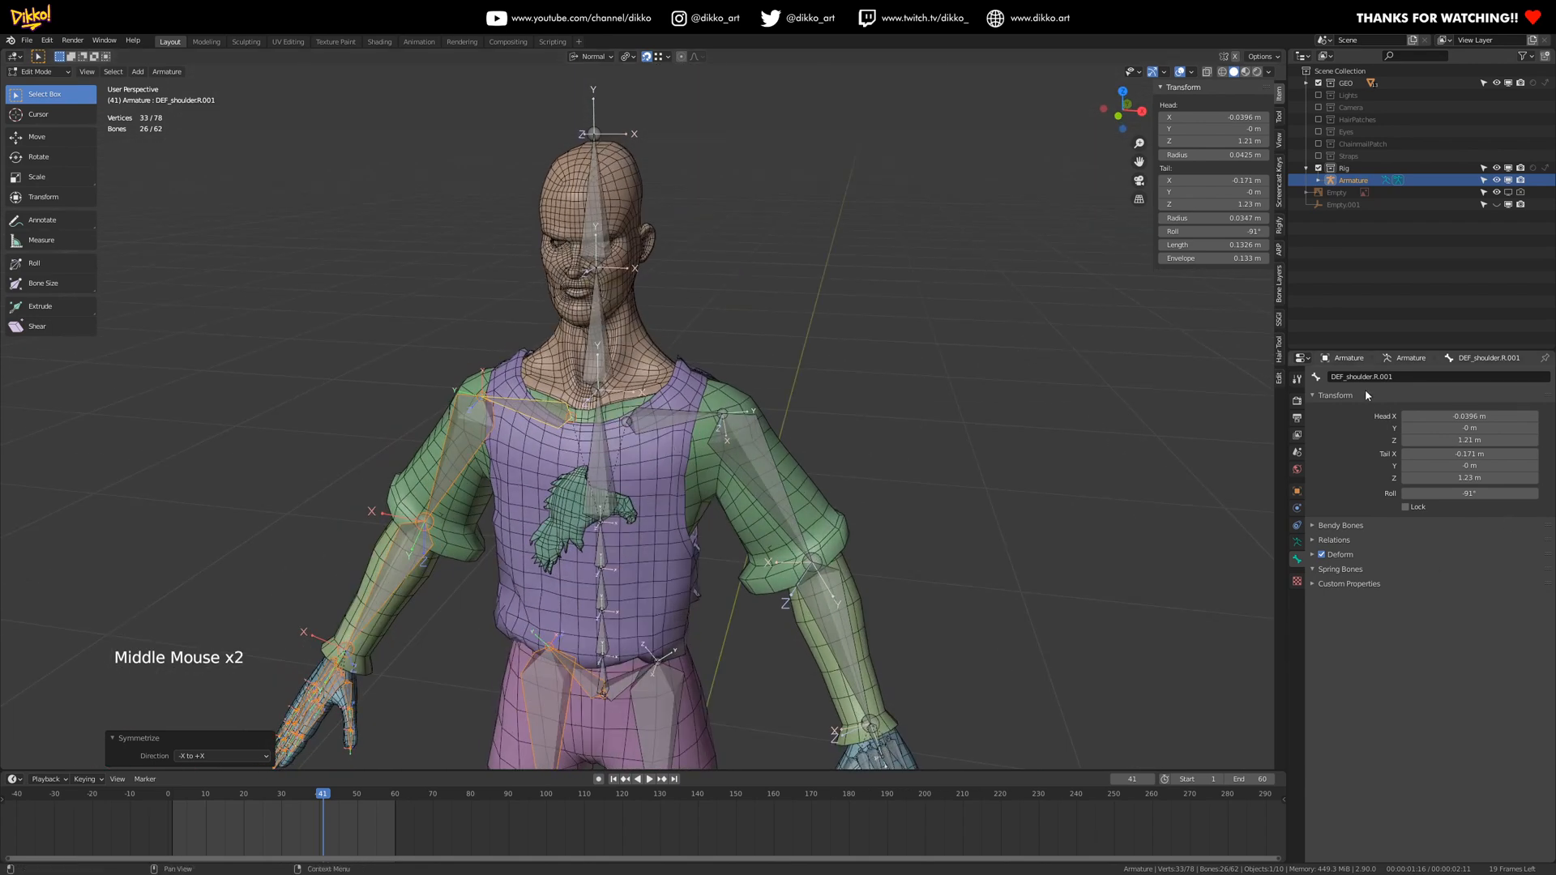
pyautogui.moveTo(937, 367); pyautogui.dragTo(980, 347, button='middle')
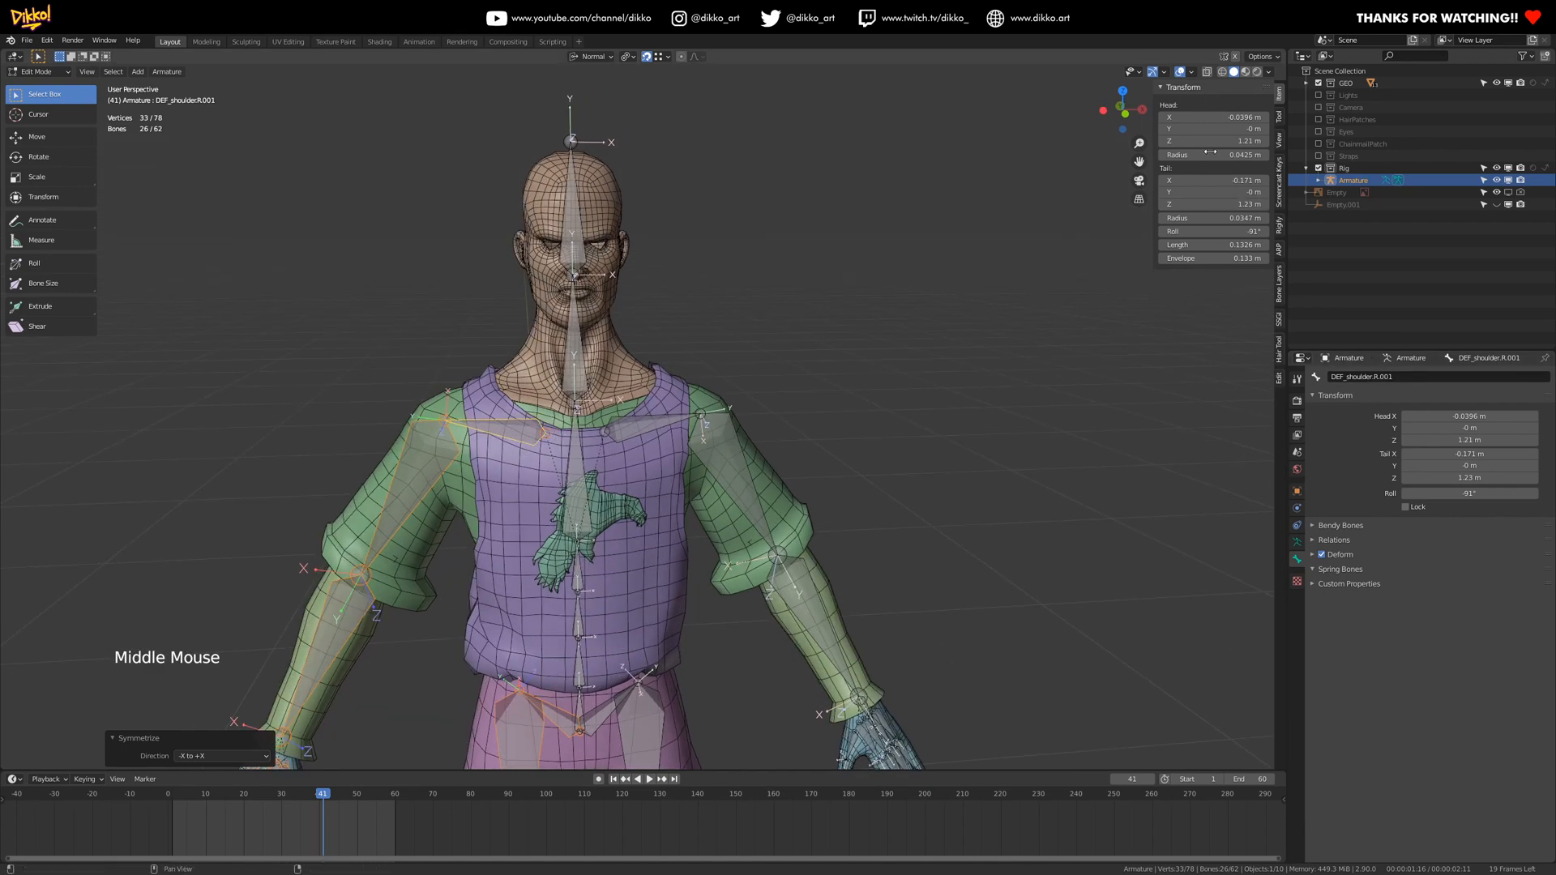
pyautogui.keyDown('shift'); pyautogui.moveTo(769, 394); pyautogui.dragTo(687, 337, button='middle'); pyautogui.keyUp('shift')
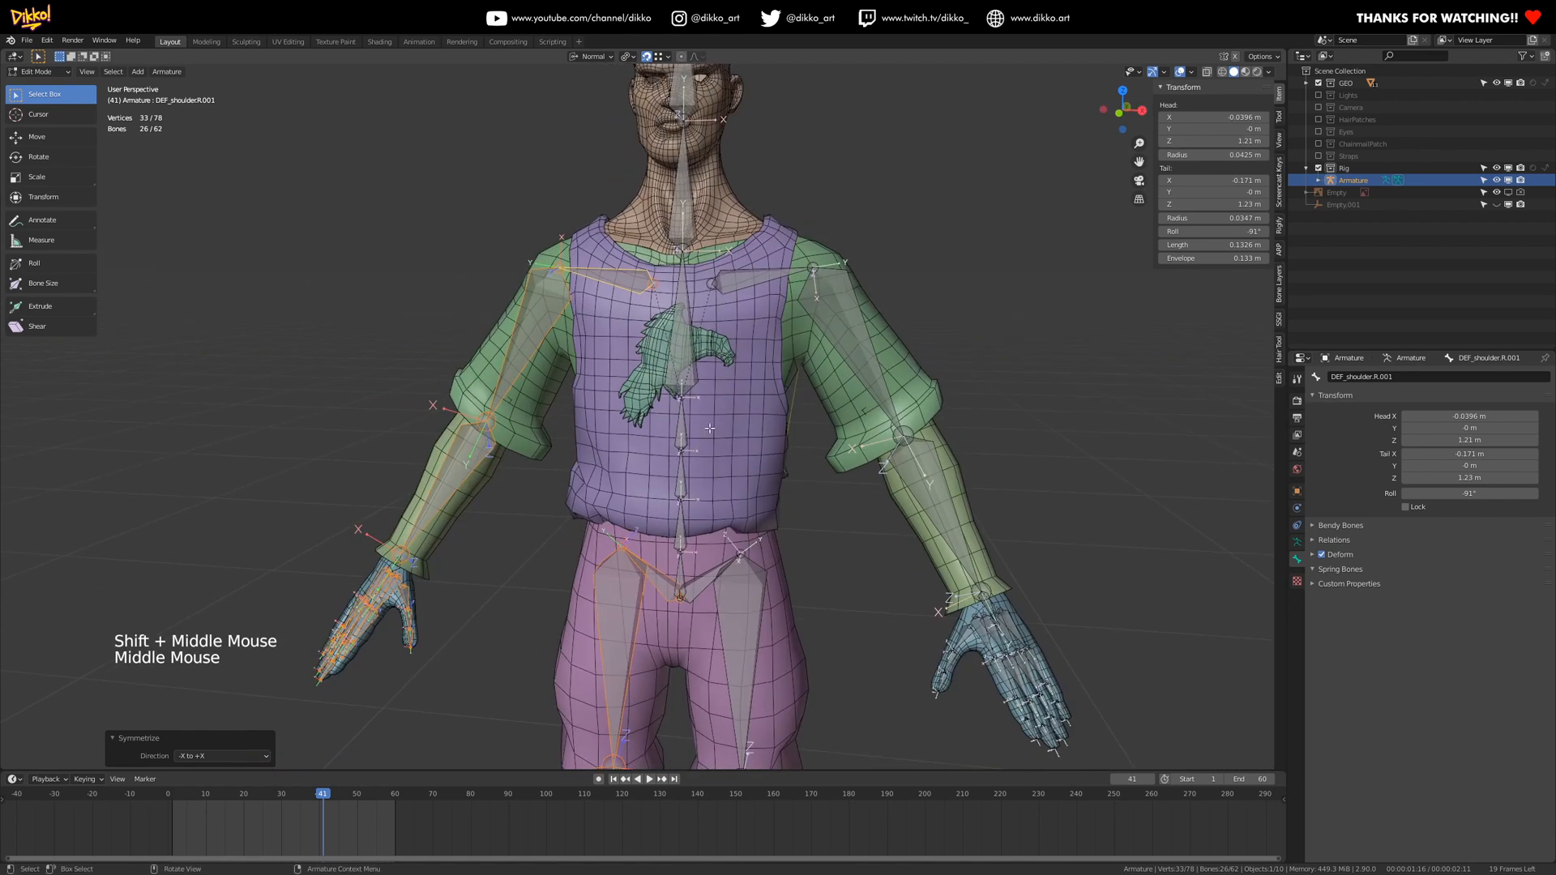
pyautogui.moveTo(783, 466); pyautogui.dragTo(519, 405, button='middle')
pyautogui.scroll(-3, 716, 536)
pyautogui.scroll(3, 665, 518)
pyautogui.moveTo(518, 405); pyautogui.dragTo(551, 429, button='middle')
pyautogui.scroll(-2, 840, 512)
pyautogui.hotkey('ctrl', 's')
# - Select the first bones of the left index finger in turn and turn on X-axis mirror editing for the armature
pyautogui.scroll(3, 713, 422)
pyautogui.scroll(4, 624, 527)
pyautogui.scroll(-4, 740, 503)
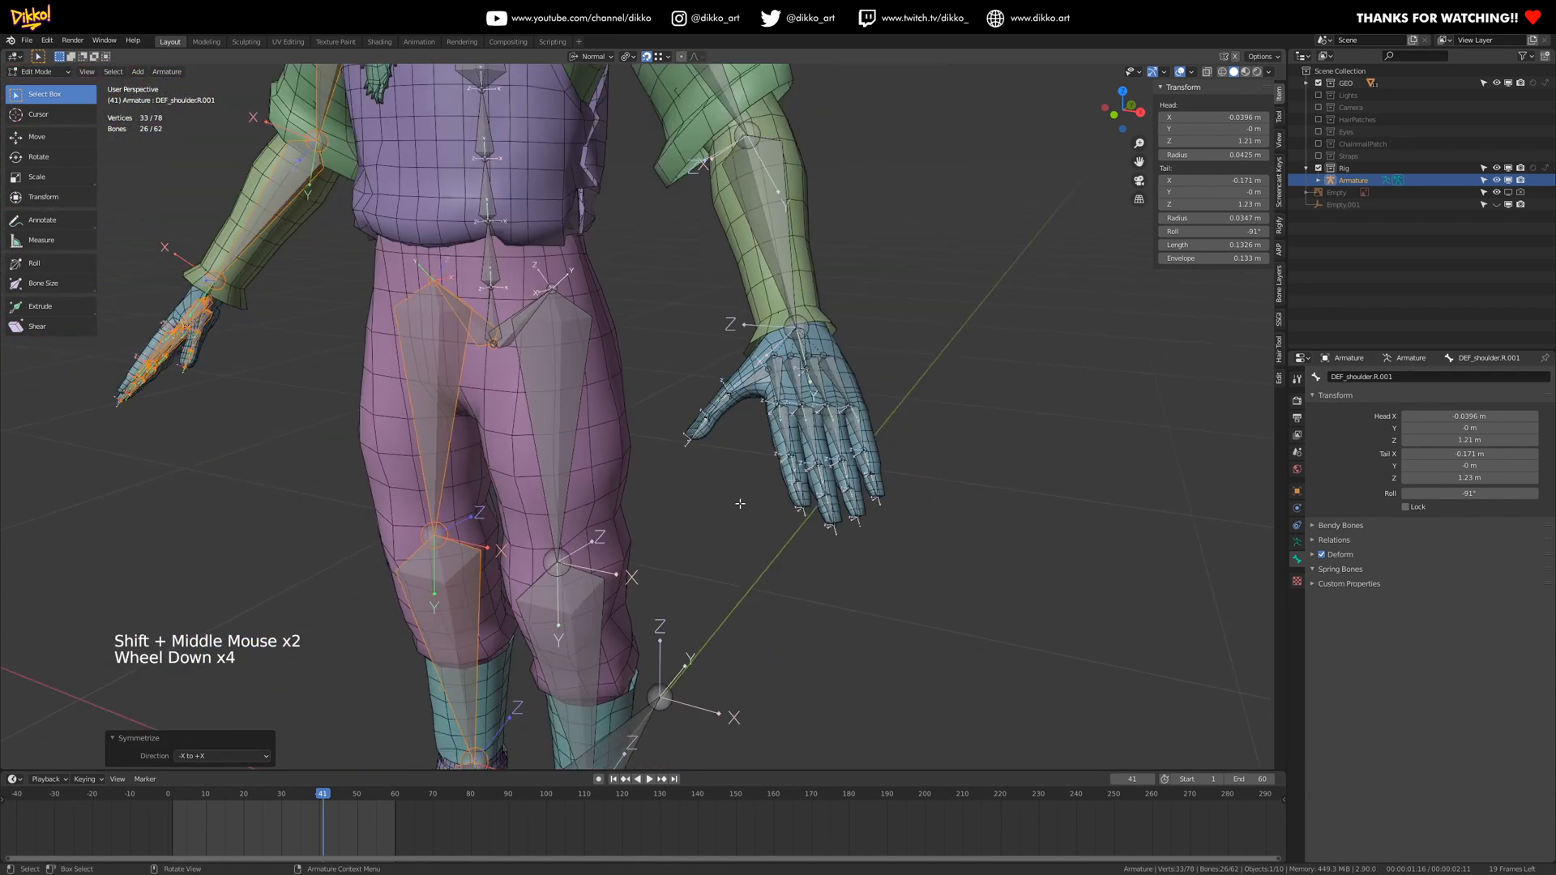
pyautogui.keyDown('shift'); pyautogui.moveTo(691, 456); pyautogui.dragTo(837, 551, button='middle'); pyautogui.keyUp('shift')
pyautogui.click(863, 484)
pyautogui.click(863, 484)
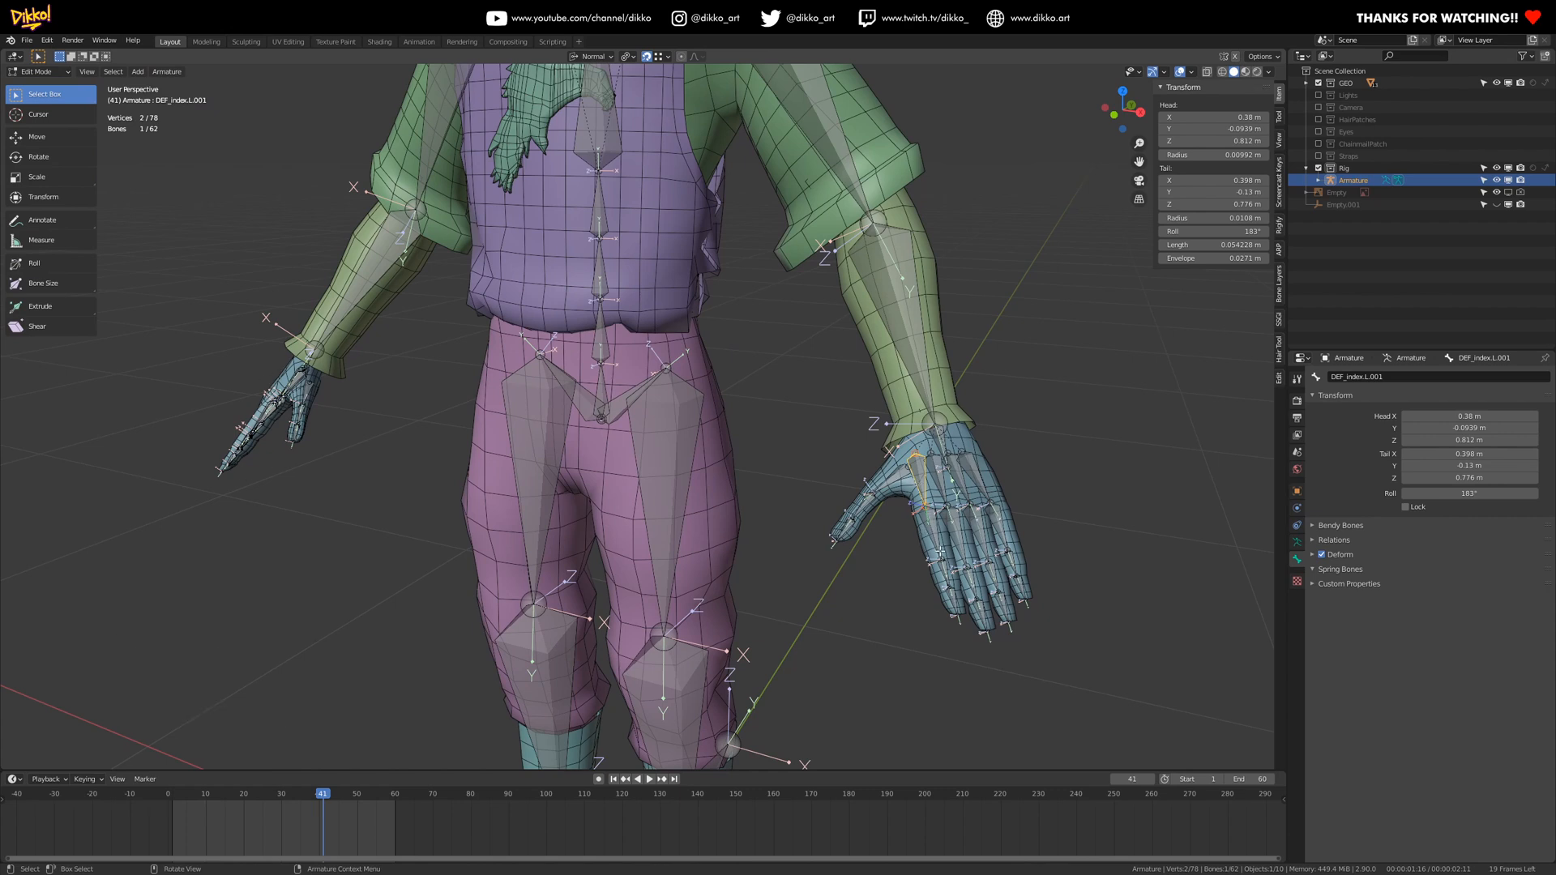
pyautogui.click(924, 509)
pyautogui.click(919, 486)
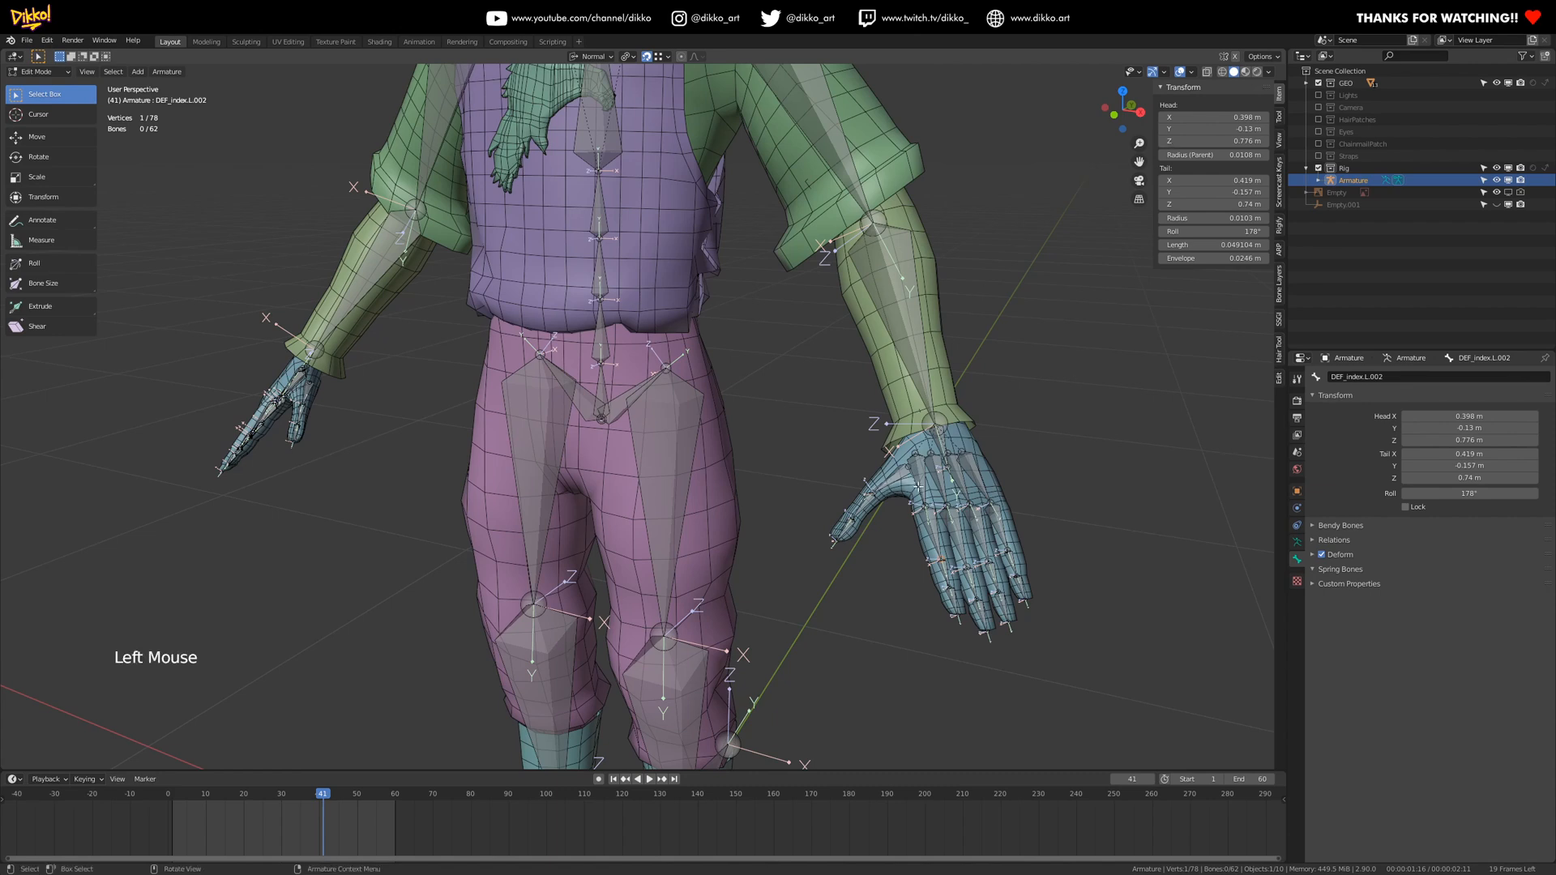
pyautogui.click(1238, 57)
# - Try moving the left index finger's first bone to test mirrored editing, and undo the move
pyautogui.moveTo(817, 522); pyautogui.dragTo(915, 462, button='middle')
pyautogui.press('g')
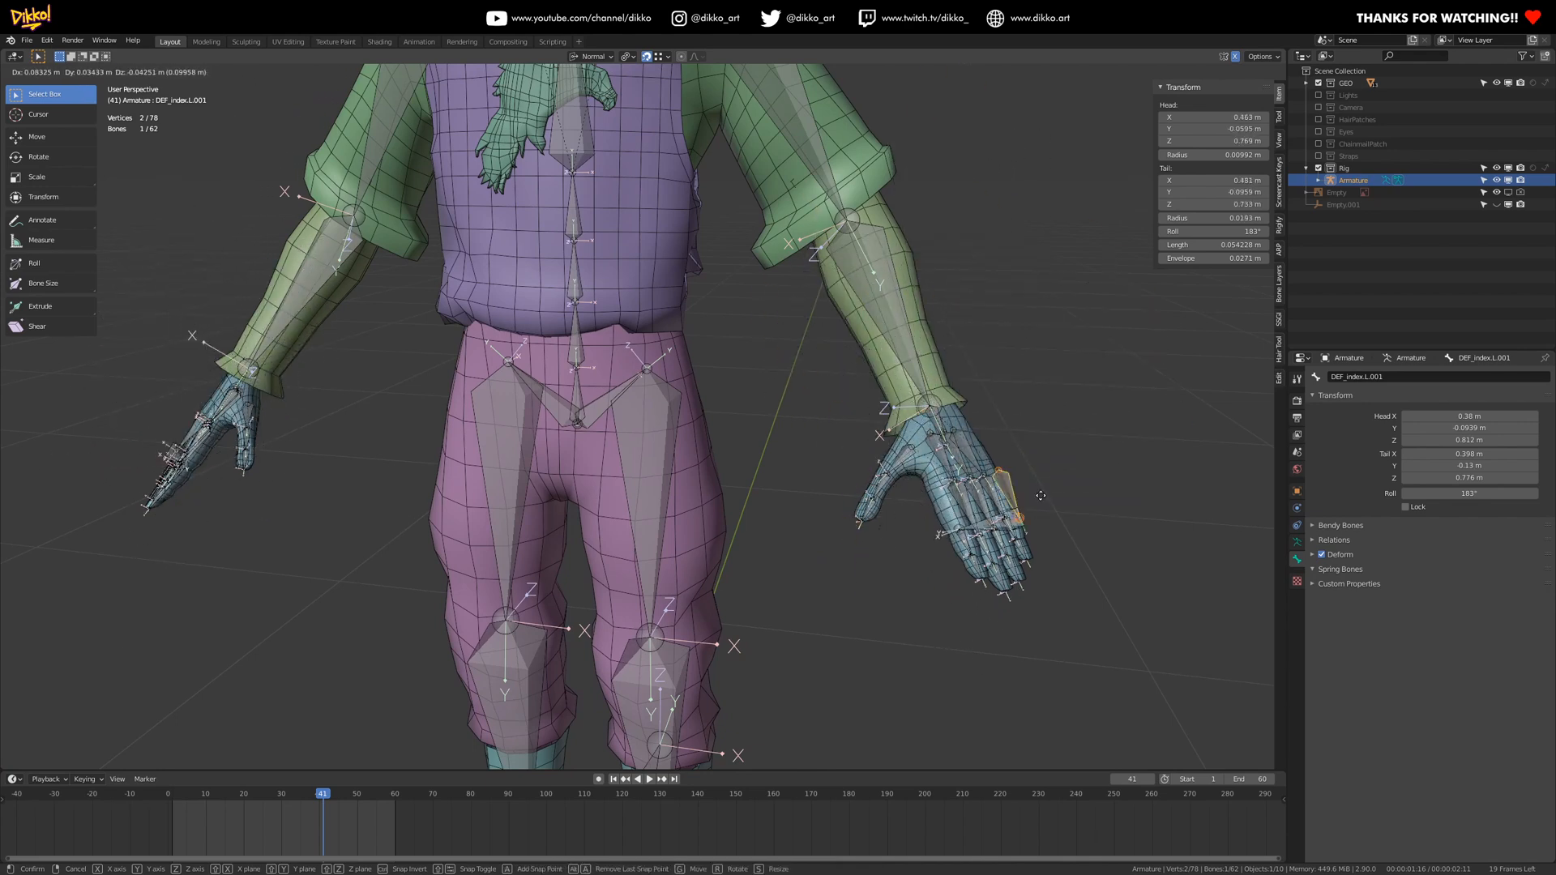
pyautogui.hotkey('ctrl', 'z')
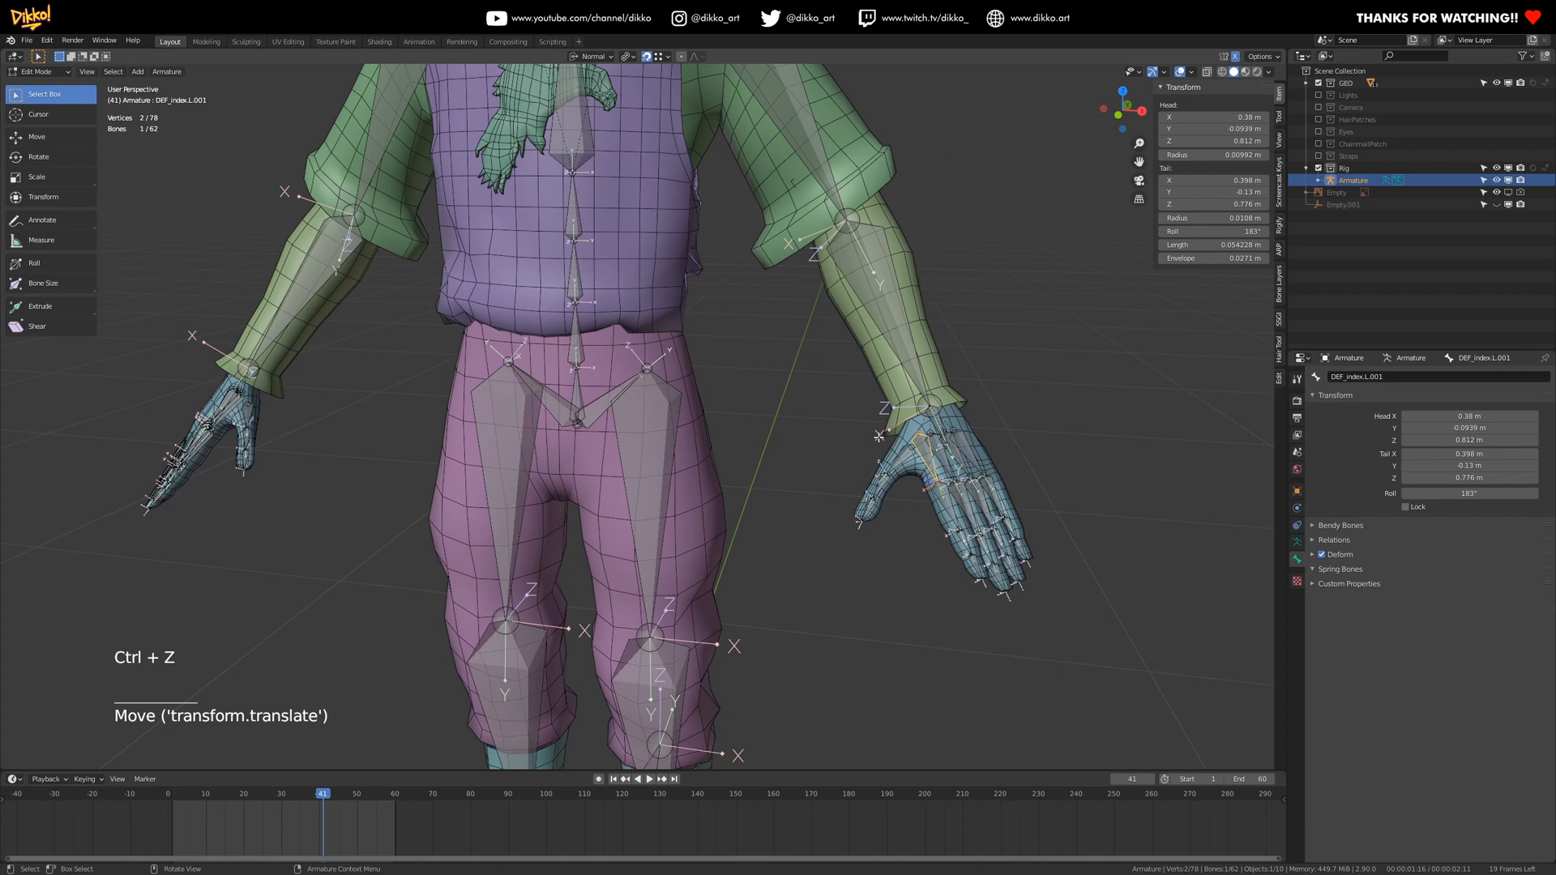
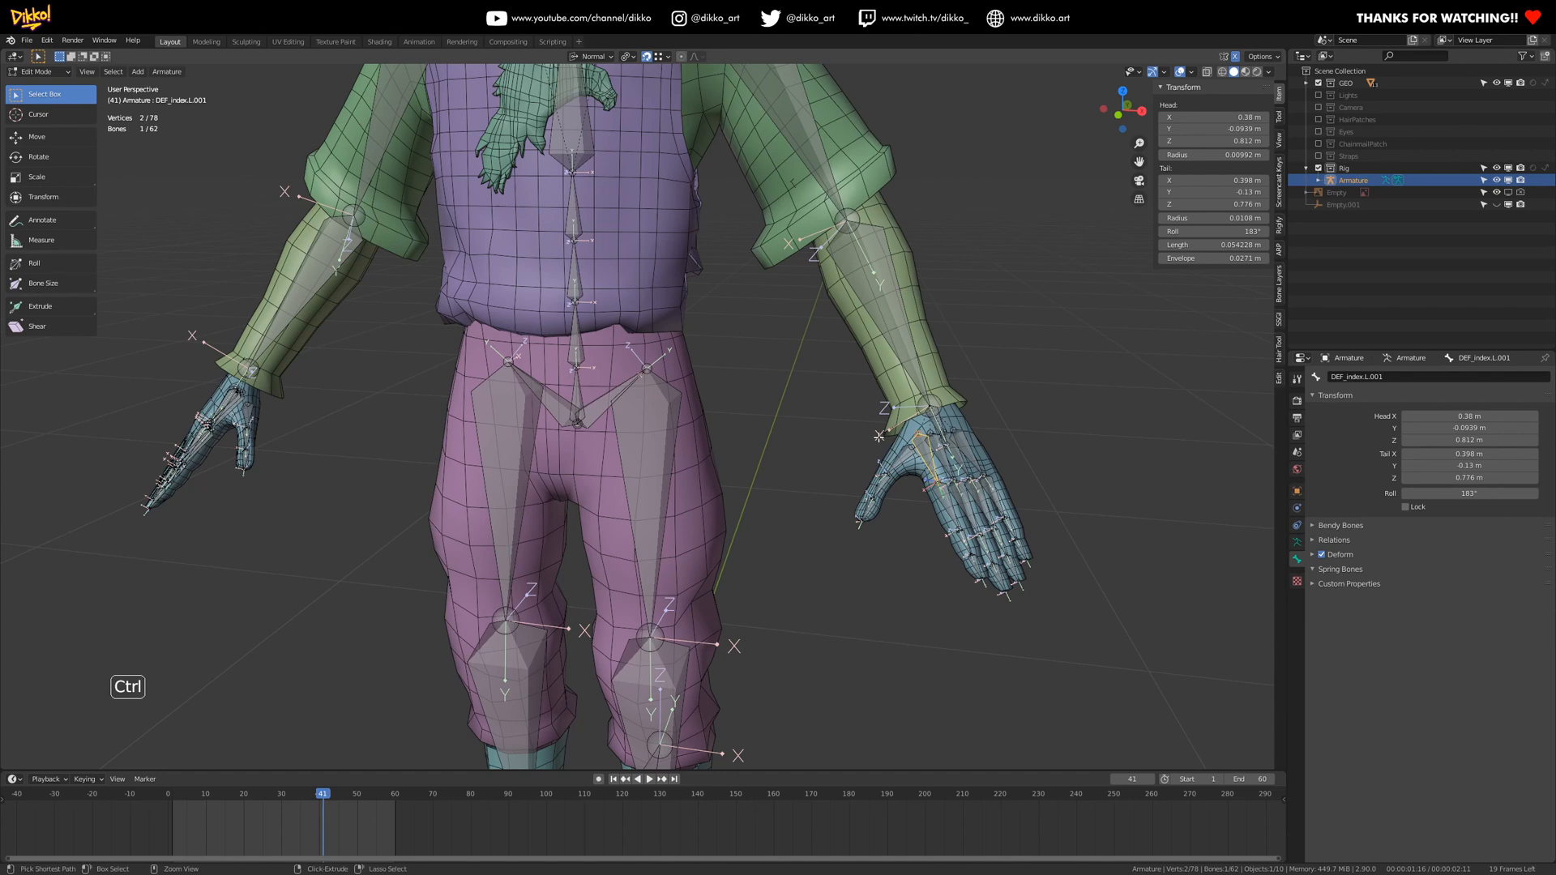
# - Save the rig file
pyautogui.hotkey('ctrl', 's')
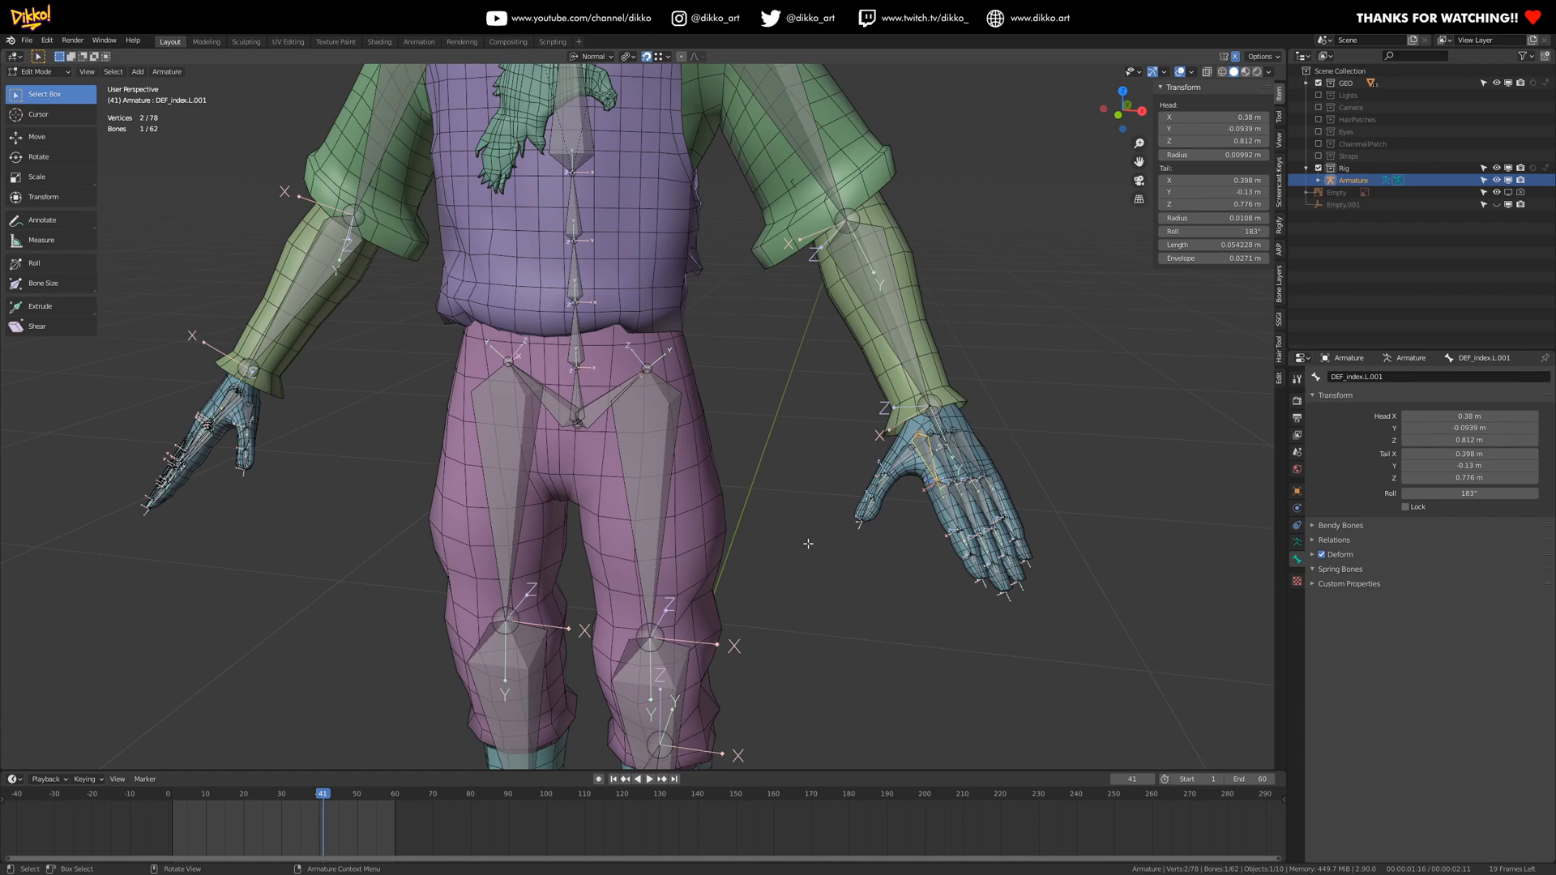
pyautogui.moveTo(776, 564); pyautogui.dragTo(681, 461, button='middle')
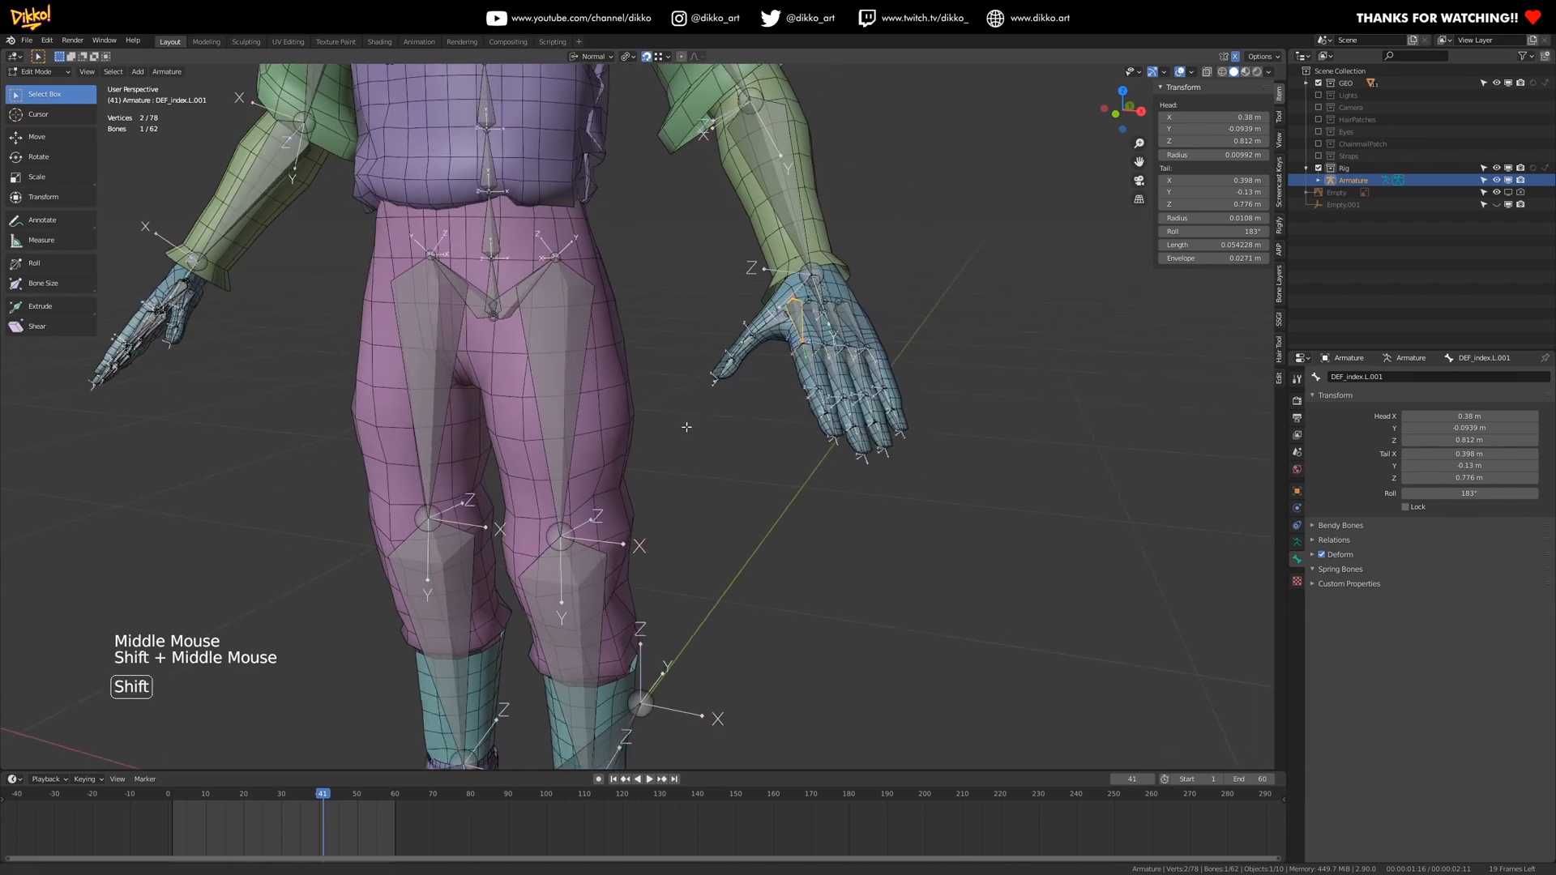
pyautogui.press('ctrl')
pyautogui.hotkey('ctrl', 's')
# - Set the roll of the left index finger's first bone, DEF_index.L.001, to 286°
pyautogui.scroll(3, 790, 328)
pyautogui.keyDown('shift'); pyautogui.moveTo(791, 328); pyautogui.dragTo(787, 486, button='middle'); pyautogui.keyUp('shift')
pyautogui.scroll(2, 790, 478)
pyautogui.keyDown('shift'); pyautogui.moveTo(788, 486); pyautogui.dragTo(754, 328, button='middle'); pyautogui.keyUp('shift')
pyautogui.moveTo(775, 394); pyautogui.dragTo(693, 400, button='middle')
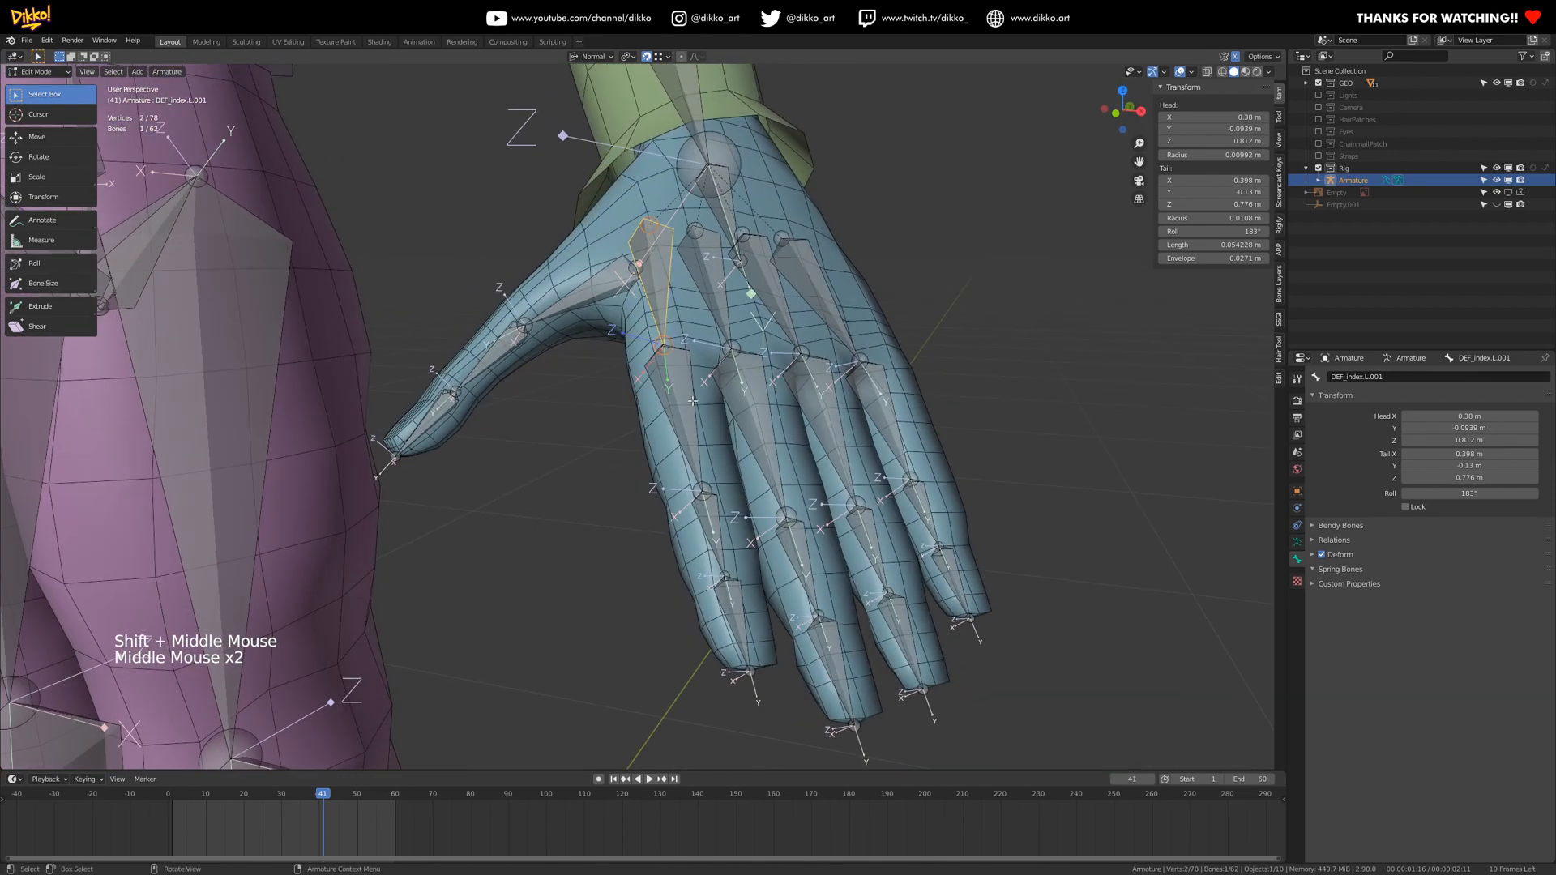
pyautogui.moveTo(739, 713); pyautogui.dragTo(770, 454, button='middle')
pyautogui.scroll(2, 760, 395)
pyautogui.scroll(1, 735, 299)
pyautogui.keyDown('shift'); pyautogui.moveTo(734, 299); pyautogui.dragTo(679, 415, button='middle'); pyautogui.keyUp('shift')
pyautogui.scroll(-1, 660, 385)
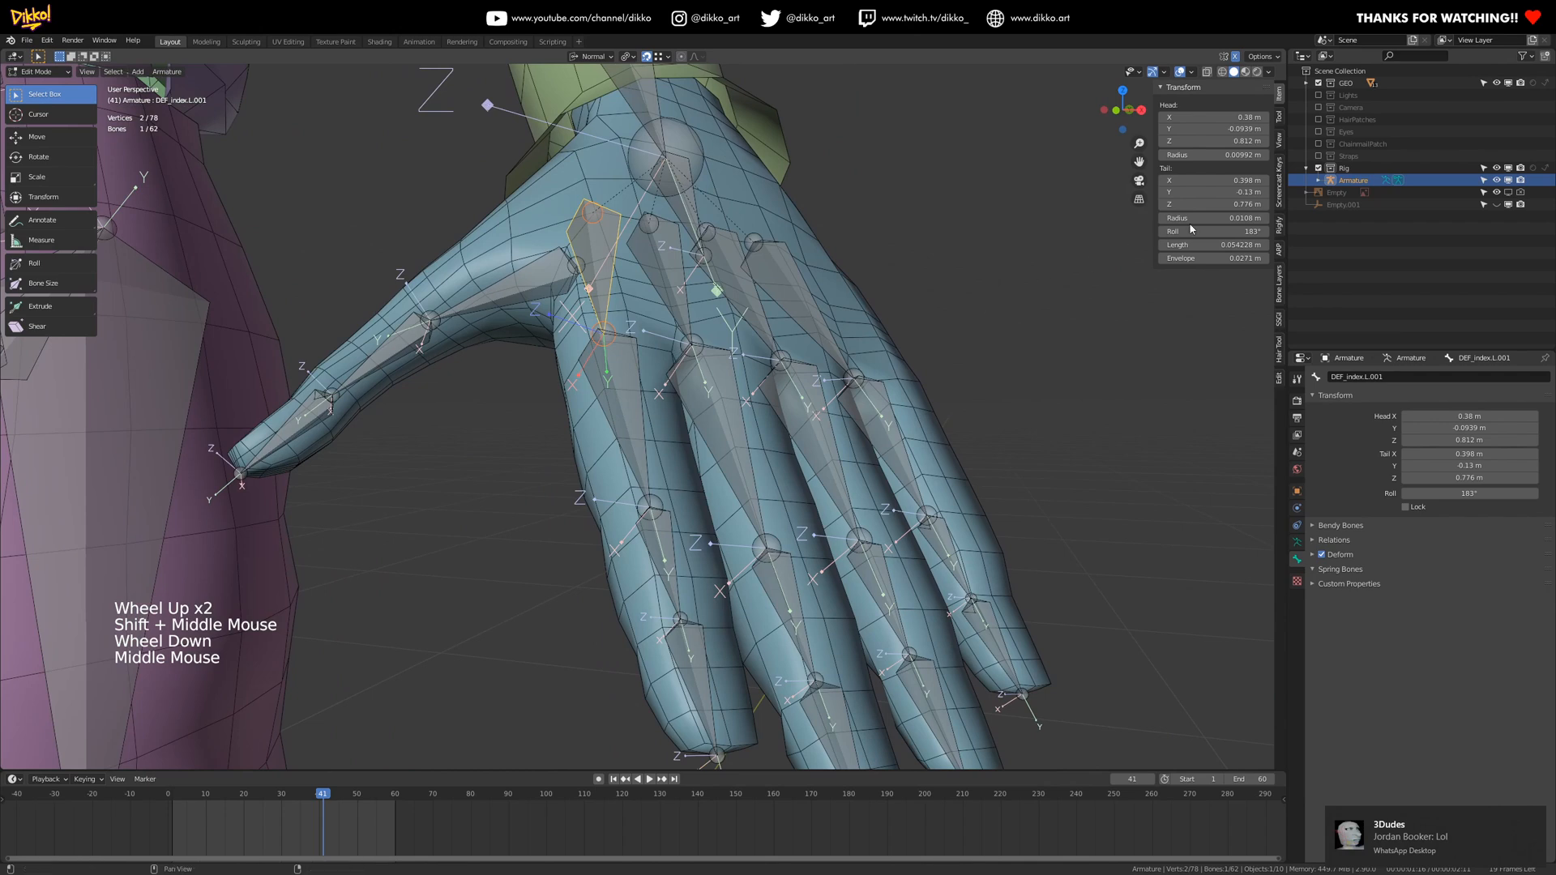
pyautogui.moveTo(1190, 230); pyautogui.dragTo(1256, 230)
pyautogui.scroll(-1, 584, 312)
pyautogui.moveTo(584, 312); pyautogui.dragTo(654, 310, button='middle')
pyautogui.moveTo(1213, 232); pyautogui.dragTo(1217, 231)
pyautogui.moveTo(658, 589); pyautogui.dragTo(622, 614, button='middle')
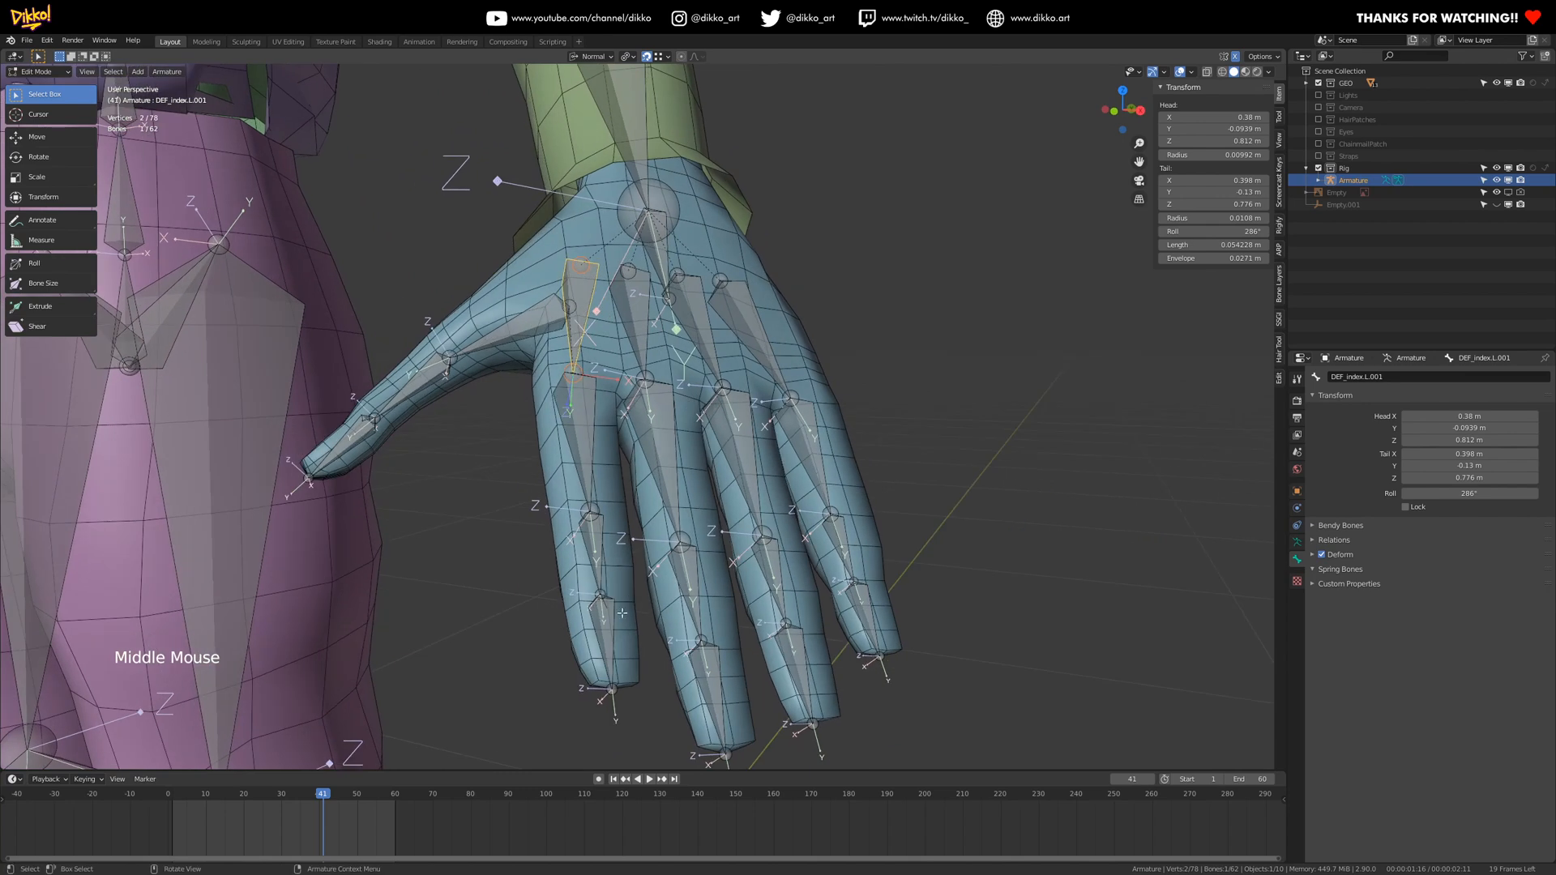
# - Recalculate the roll of all four left index finger bones to match DEF_index.L.001 as the active bone
pyautogui.click(609, 640)
pyautogui.keyDown('shift'); pyautogui.click(600, 559); pyautogui.keyUp('shift')
pyautogui.keyDown('shift'); pyautogui.click(582, 441); pyautogui.keyUp('shift')
pyautogui.keyDown('shift'); pyautogui.click(582, 316); pyautogui.keyUp('shift')
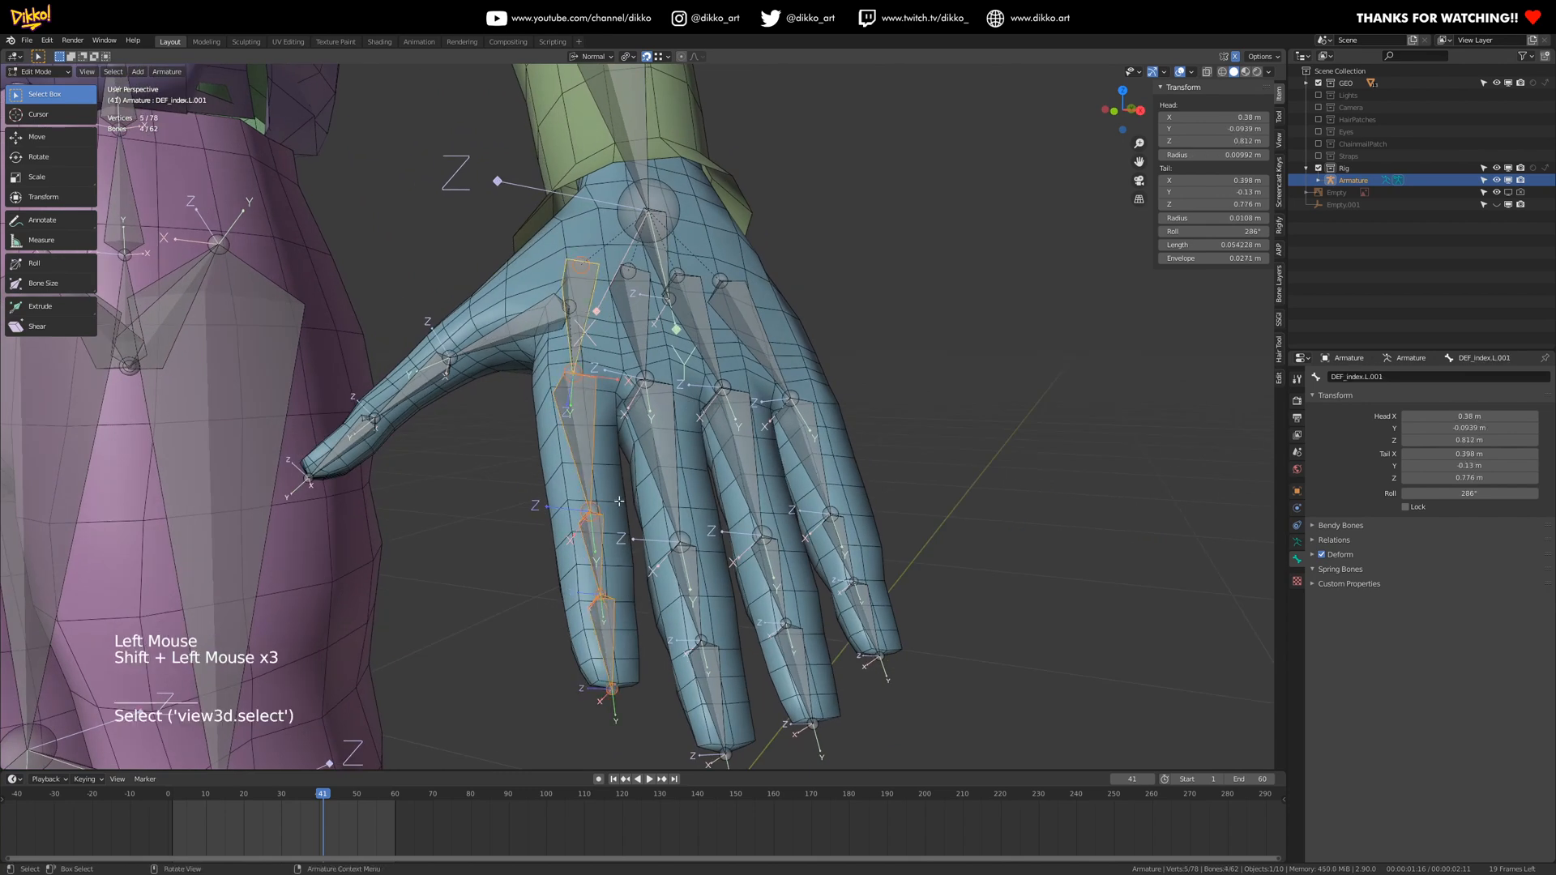
pyautogui.hotkey('shift', 'n')
pyautogui.click(618, 374)
# - Adjust the roll of all four selected index finger bones together, bringing DEF_index.L.001 to -79°
pyautogui.moveTo(618, 375); pyautogui.dragTo(556, 224, button='middle')
pyautogui.moveTo(467, 431); pyautogui.dragTo(483, 560, button='middle')
pyautogui.moveTo(701, 394); pyautogui.dragTo(571, 256, button='middle')
pyautogui.scroll(1, 640, 324)
pyautogui.keyDown('shift'); pyautogui.moveTo(597, 469); pyautogui.dragTo(1037, 381, button='middle'); pyautogui.keyUp('shift')
pyautogui.keyDown('alt'); pyautogui.moveTo(1215, 232); pyautogui.dragTo(1199, 232); pyautogui.keyUp('alt')
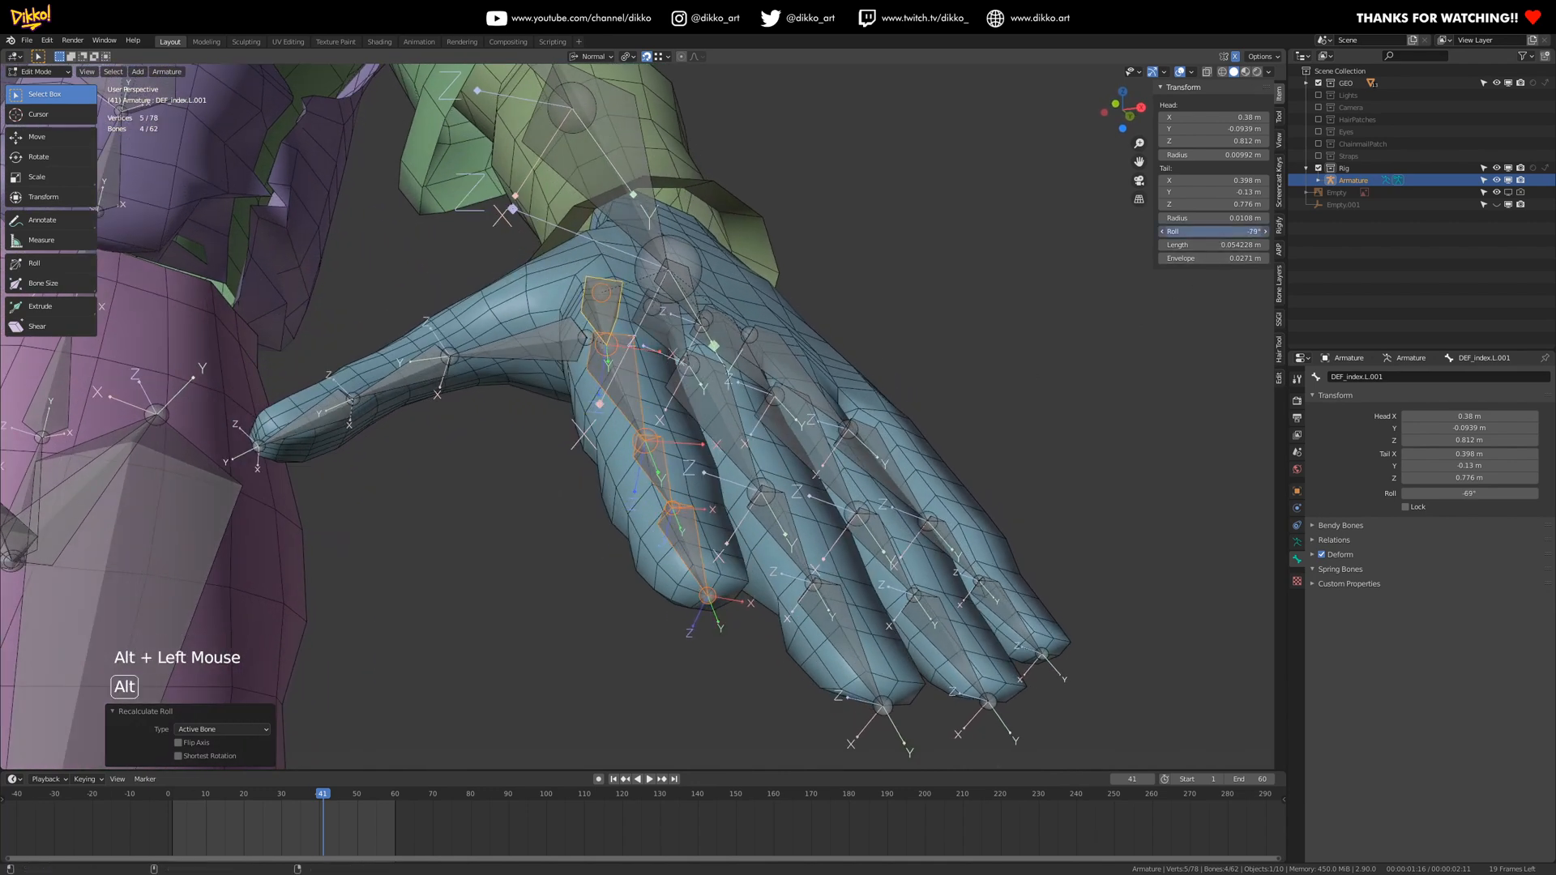
pyautogui.hotkey('ctrl', 'z')
pyautogui.moveTo(664, 567); pyautogui.dragTo(601, 641, button='middle')
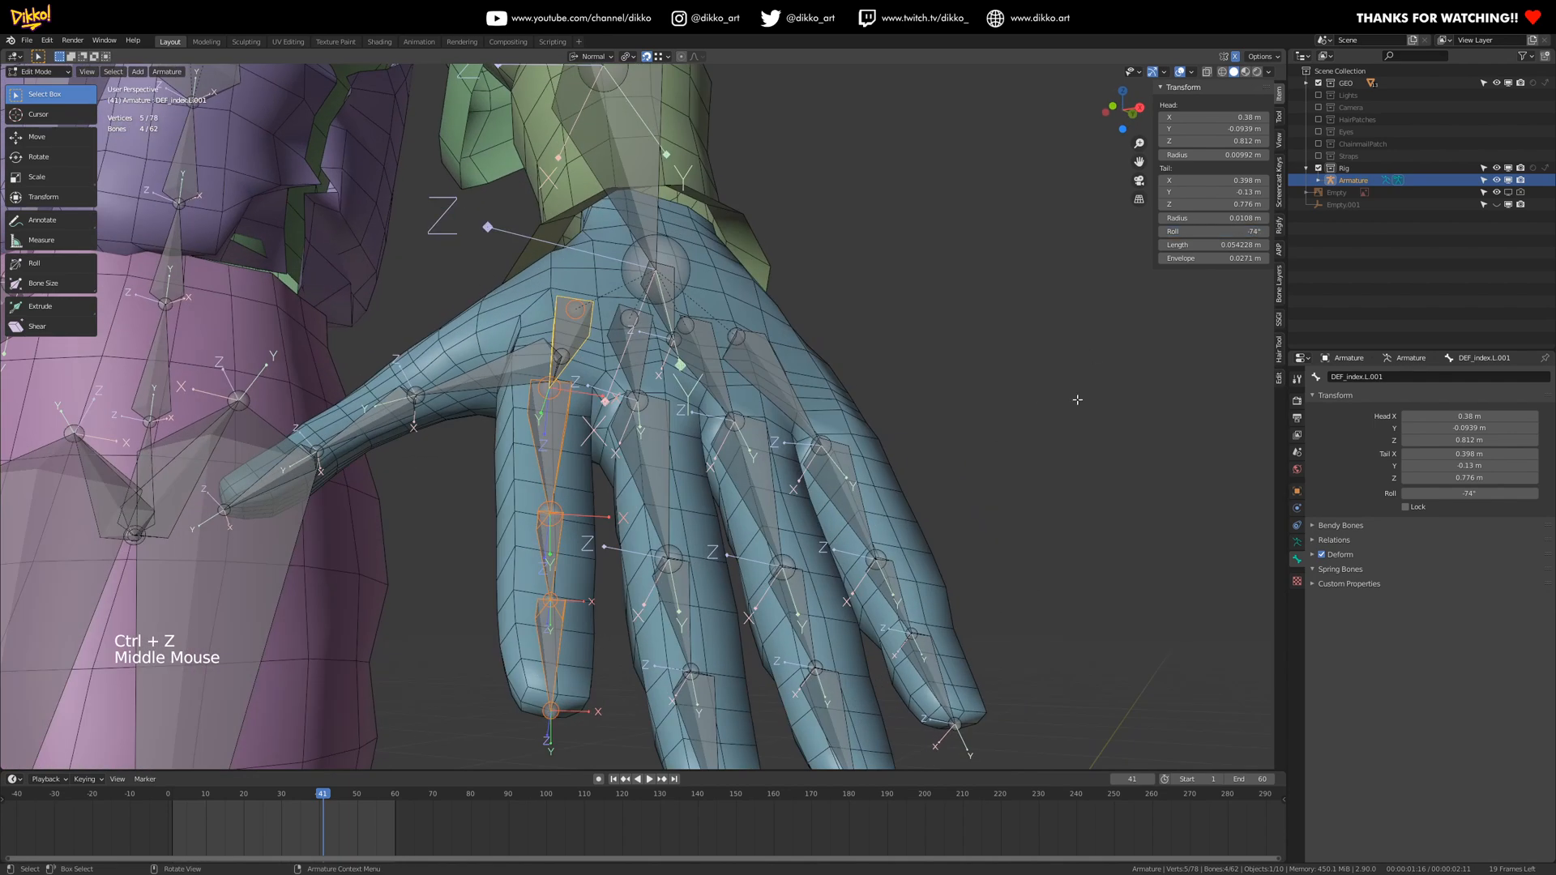
pyautogui.keyDown('alt'); pyautogui.moveTo(1216, 232); pyautogui.dragTo(1203, 232); pyautogui.keyUp('alt')
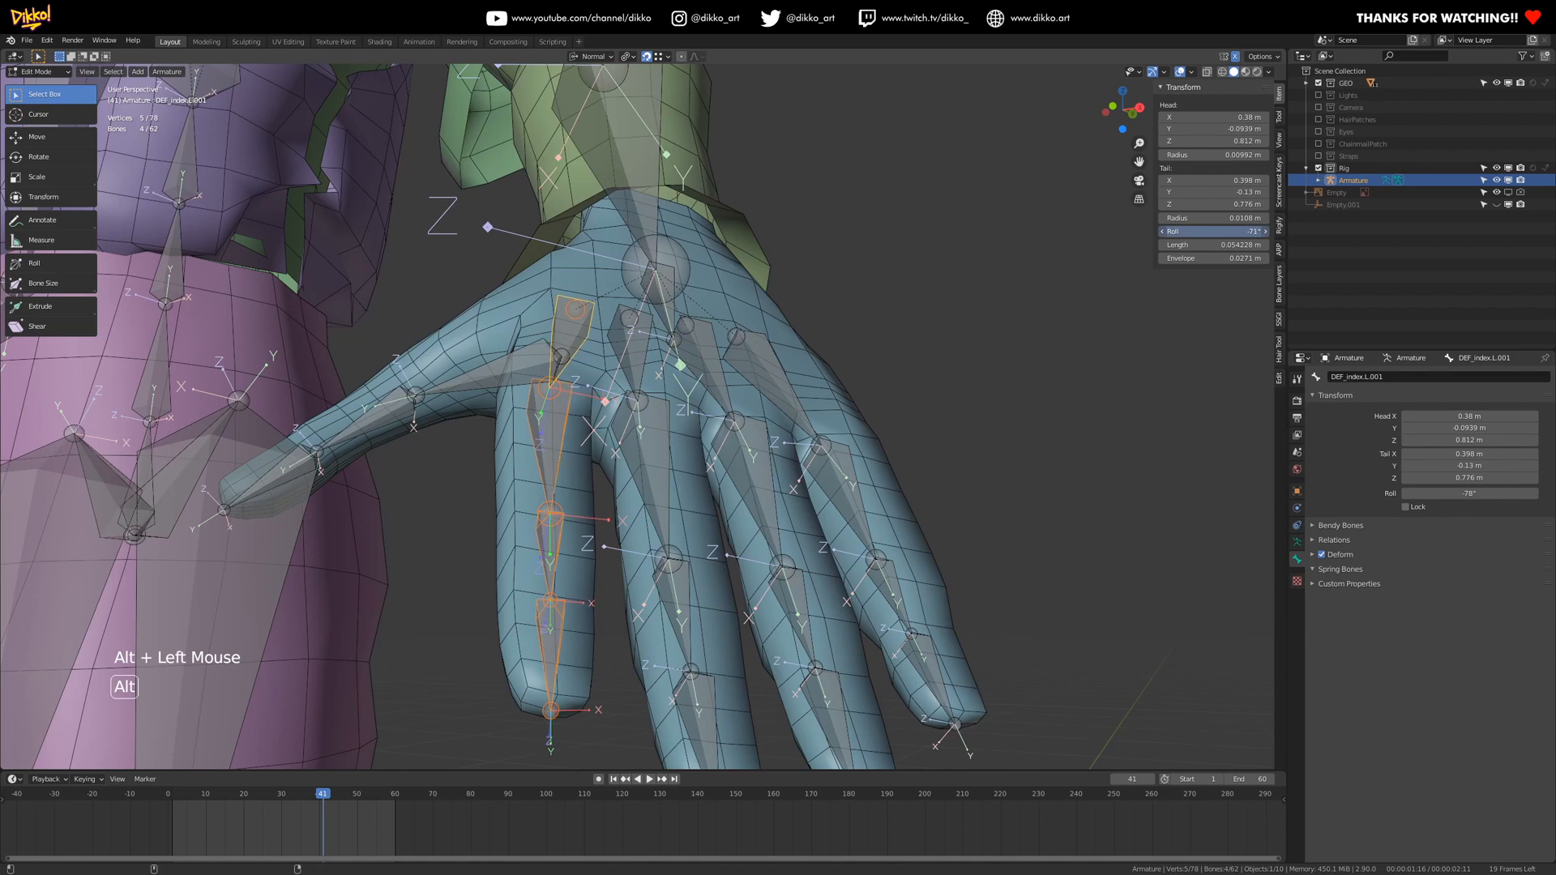
pyautogui.moveTo(616, 454); pyautogui.dragTo(573, 438, button='middle')
# - Recalculate the roll of the left index fingertip bone to match the active bone just above it
pyautogui.click(580, 507)
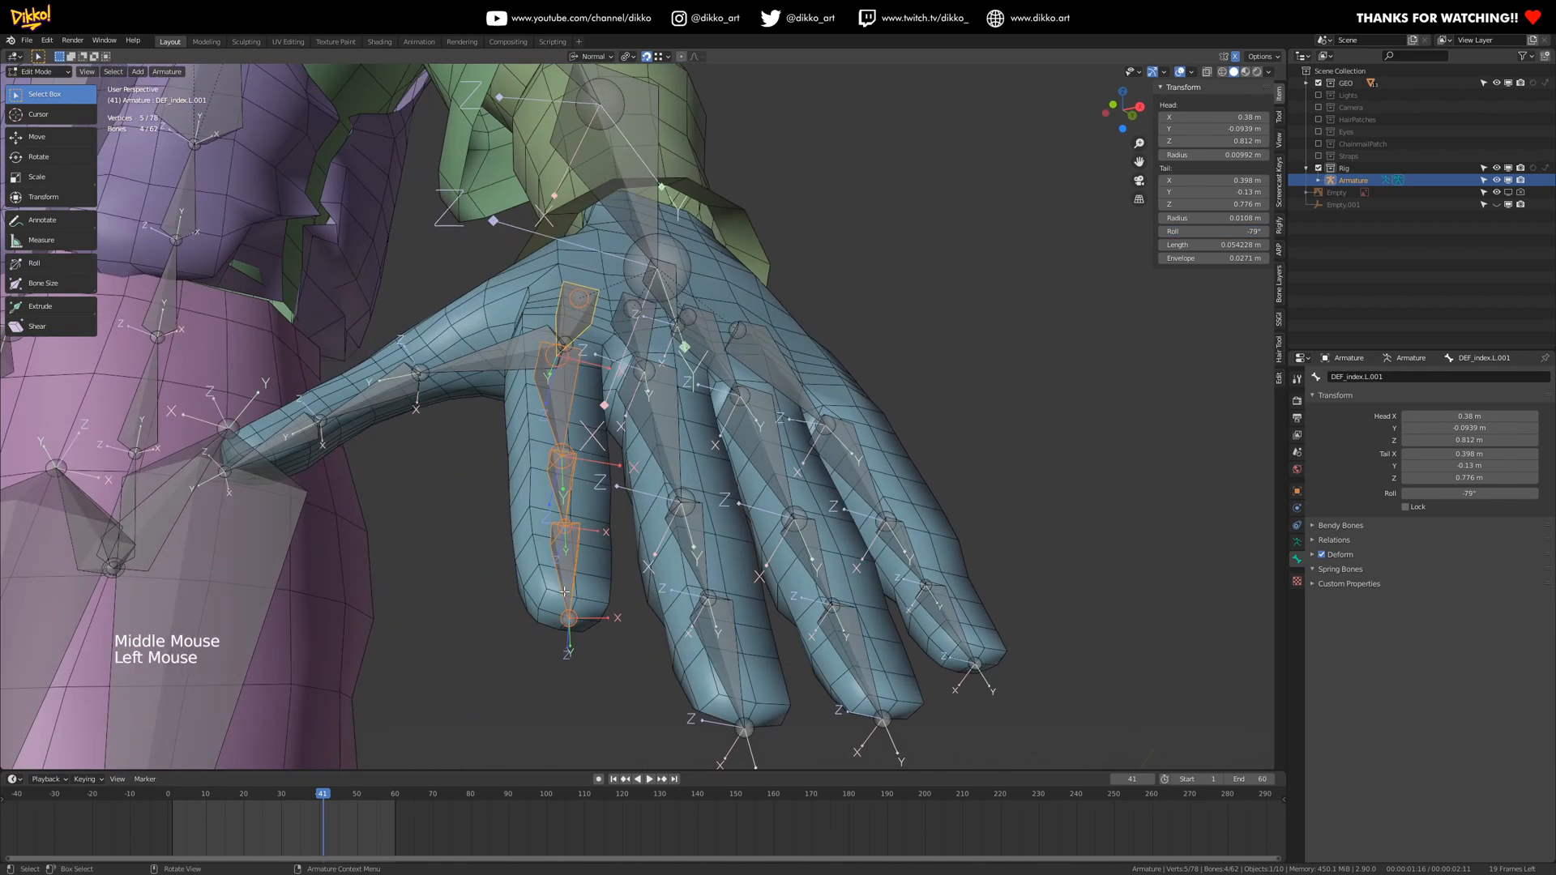
pyautogui.keyDown('shift'); pyautogui.click(565, 498); pyautogui.keyUp('shift')
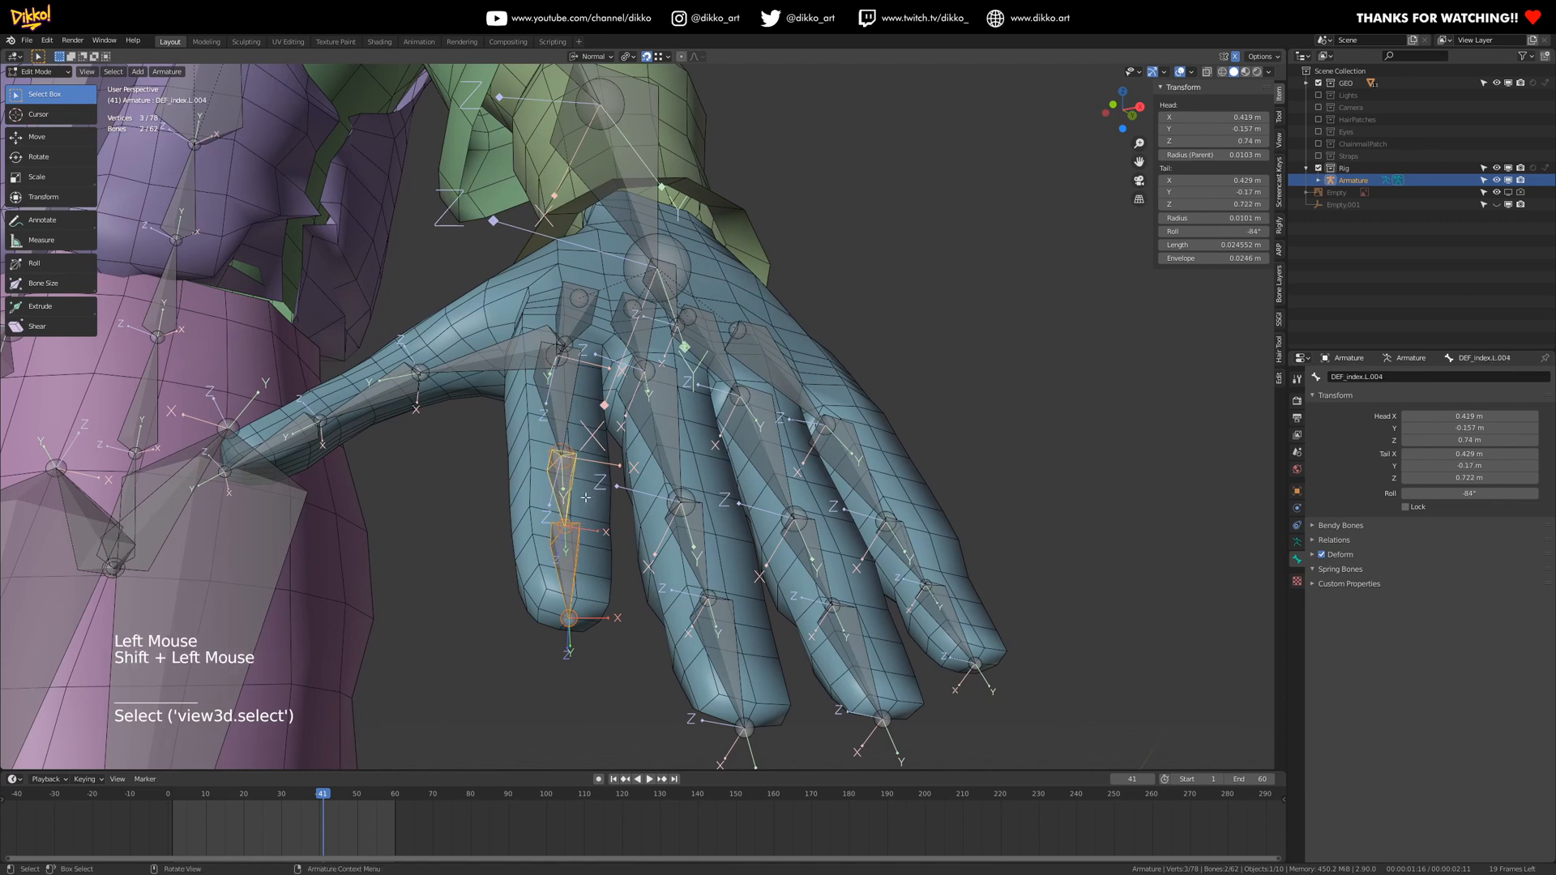
pyautogui.hotkey('shift', 'n')
pyautogui.click(539, 462)
# - Set the roll of the left middle finger's first bone, DEF_mid.L.001, to -89°
pyautogui.moveTo(539, 462); pyautogui.dragTo(649, 361, button='middle')
pyautogui.keyDown('shift'); pyautogui.moveTo(650, 360); pyautogui.dragTo(648, 243, button='middle'); pyautogui.keyUp('shift')
pyautogui.click(632, 308)
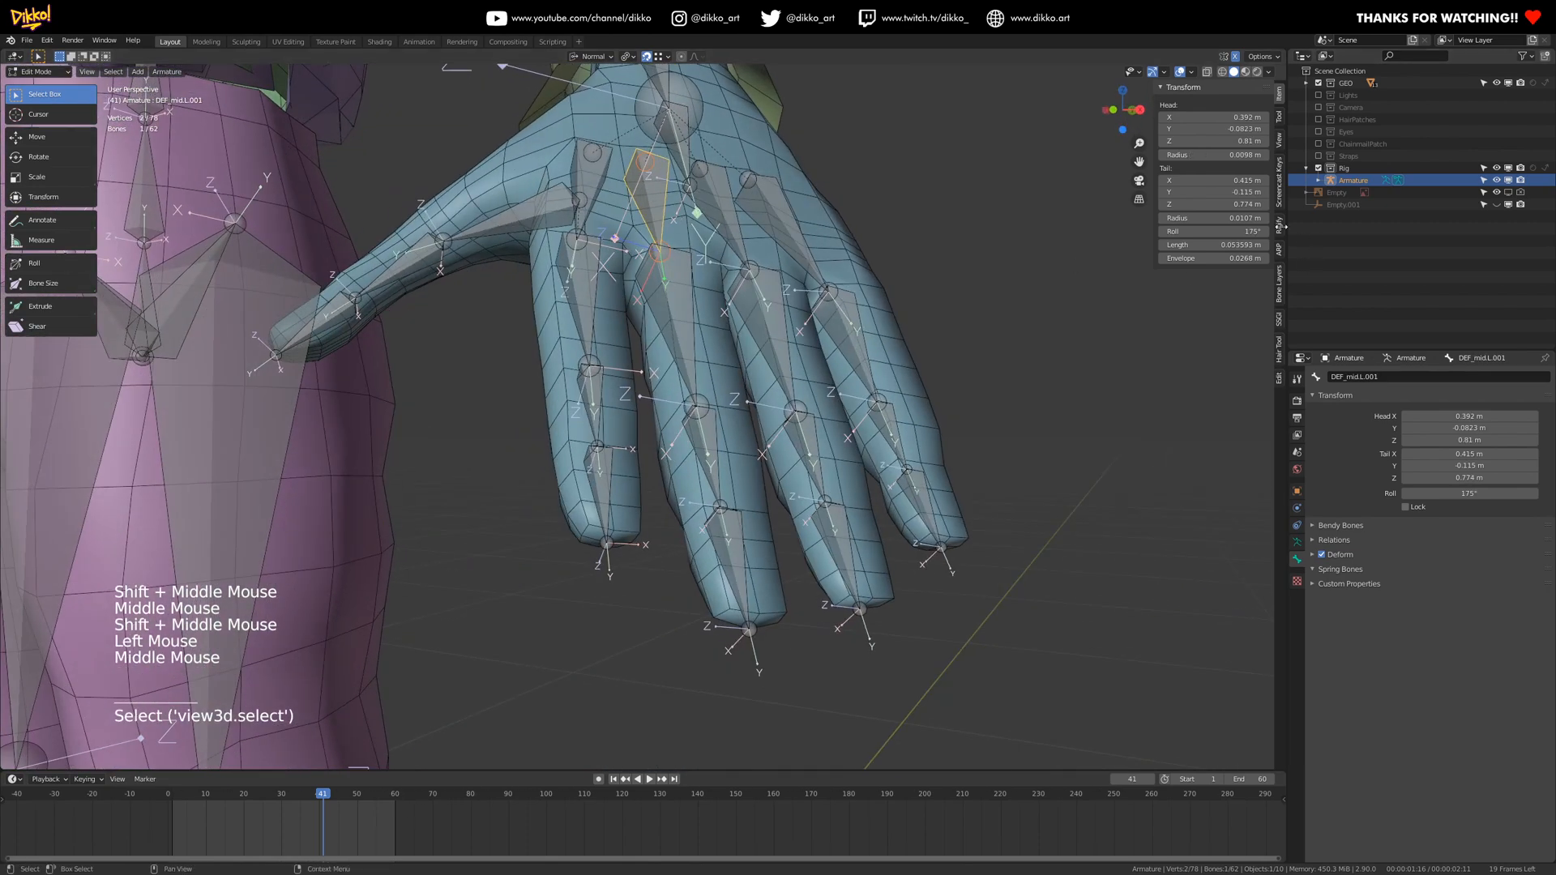
pyautogui.moveTo(1215, 231); pyautogui.dragTo(1264, 232)
pyautogui.moveTo(811, 348); pyautogui.dragTo(703, 340, button='middle')
# - Recalculate the roll of all four left middle finger bones to match DEF_mid.L.001 as the active bone
pyautogui.click(618, 454)
pyautogui.keyDown('shift'); pyautogui.click(618, 371); pyautogui.keyUp('shift')
pyautogui.keyDown('shift'); pyautogui.click(616, 276); pyautogui.keyUp('shift')
pyautogui.keyDown('shift'); pyautogui.click(625, 185); pyautogui.keyUp('shift')
pyautogui.hotkey('shift', 'n')
pyautogui.click(620, 198)
# - Set the roll of the left ring finger's first bone, DEF_ring.L.001, to 262°
pyautogui.moveTo(633, 435); pyautogui.dragTo(613, 642, button='middle')
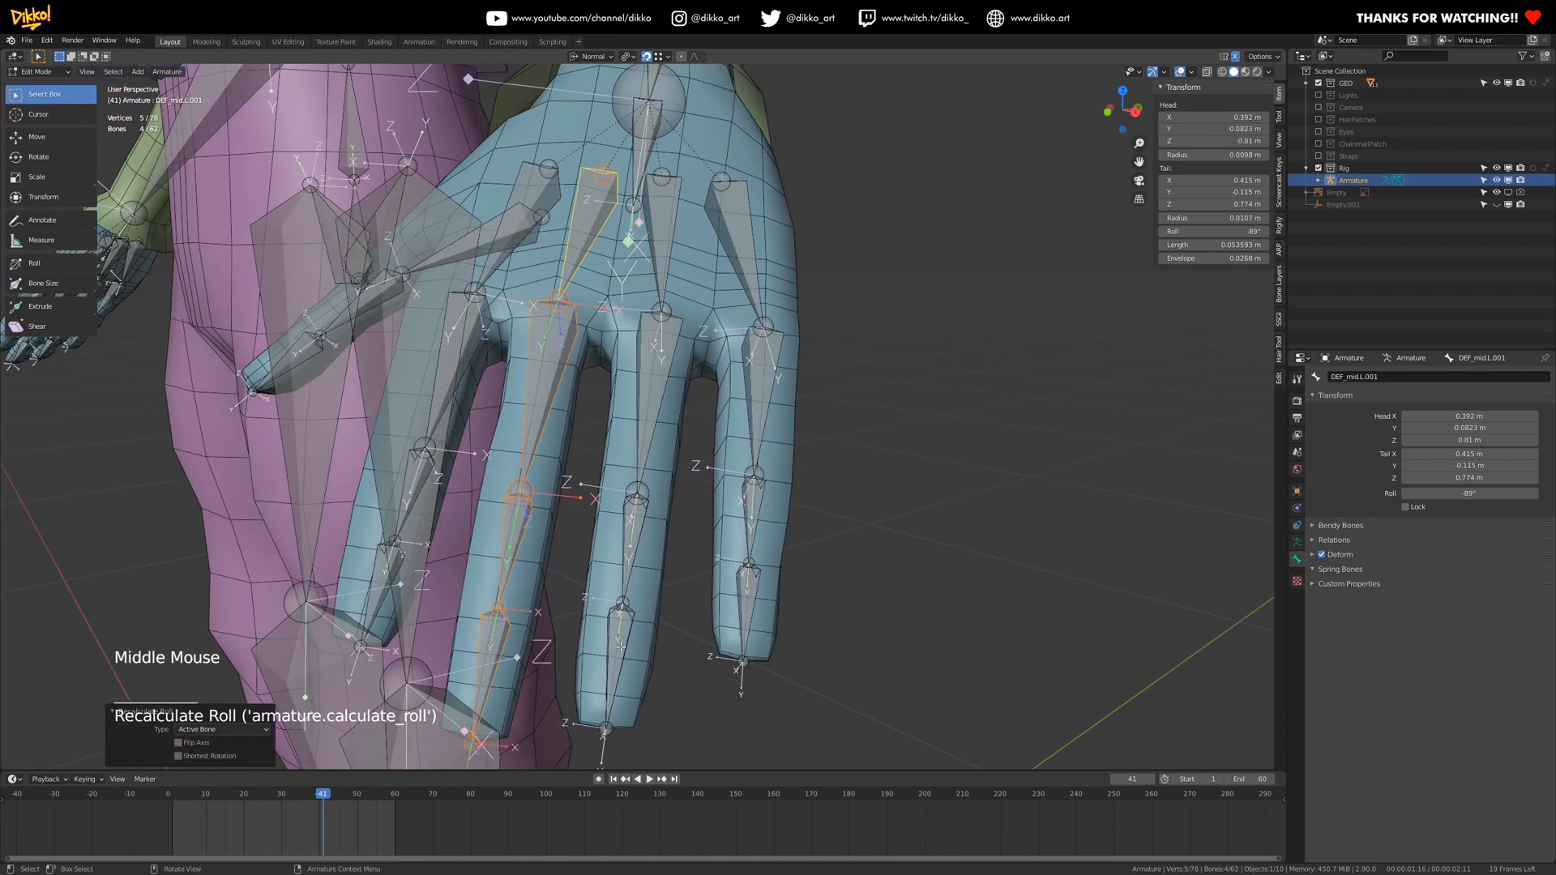
pyautogui.click(663, 217)
pyautogui.moveTo(670, 215); pyautogui.dragTo(679, 167, button='middle')
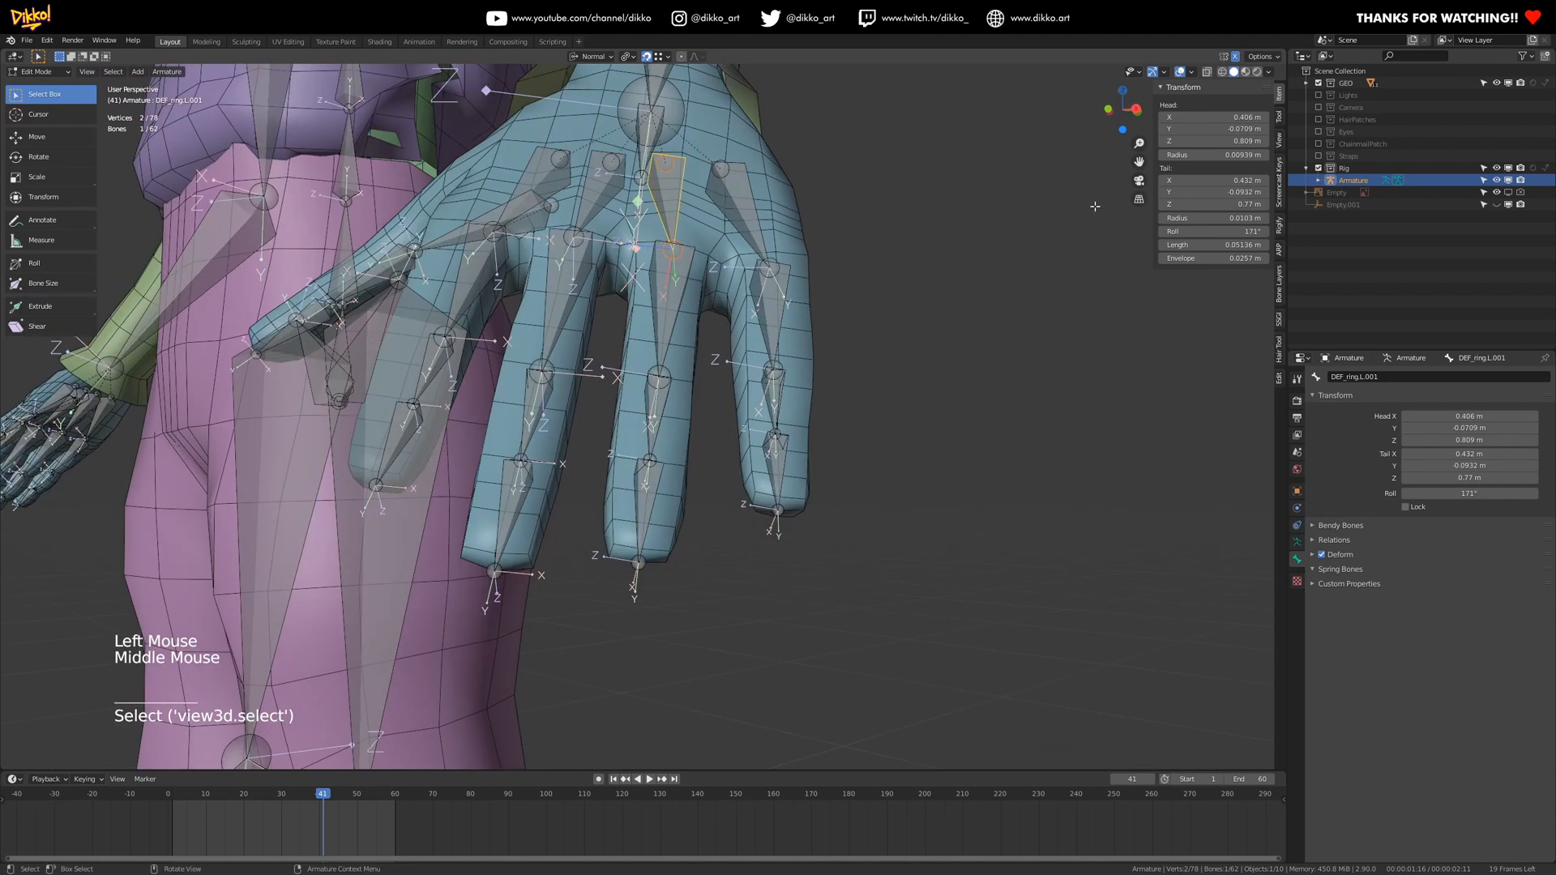
pyautogui.click(1212, 232)
pyautogui.moveTo(1212, 232); pyautogui.dragTo(1247, 232)
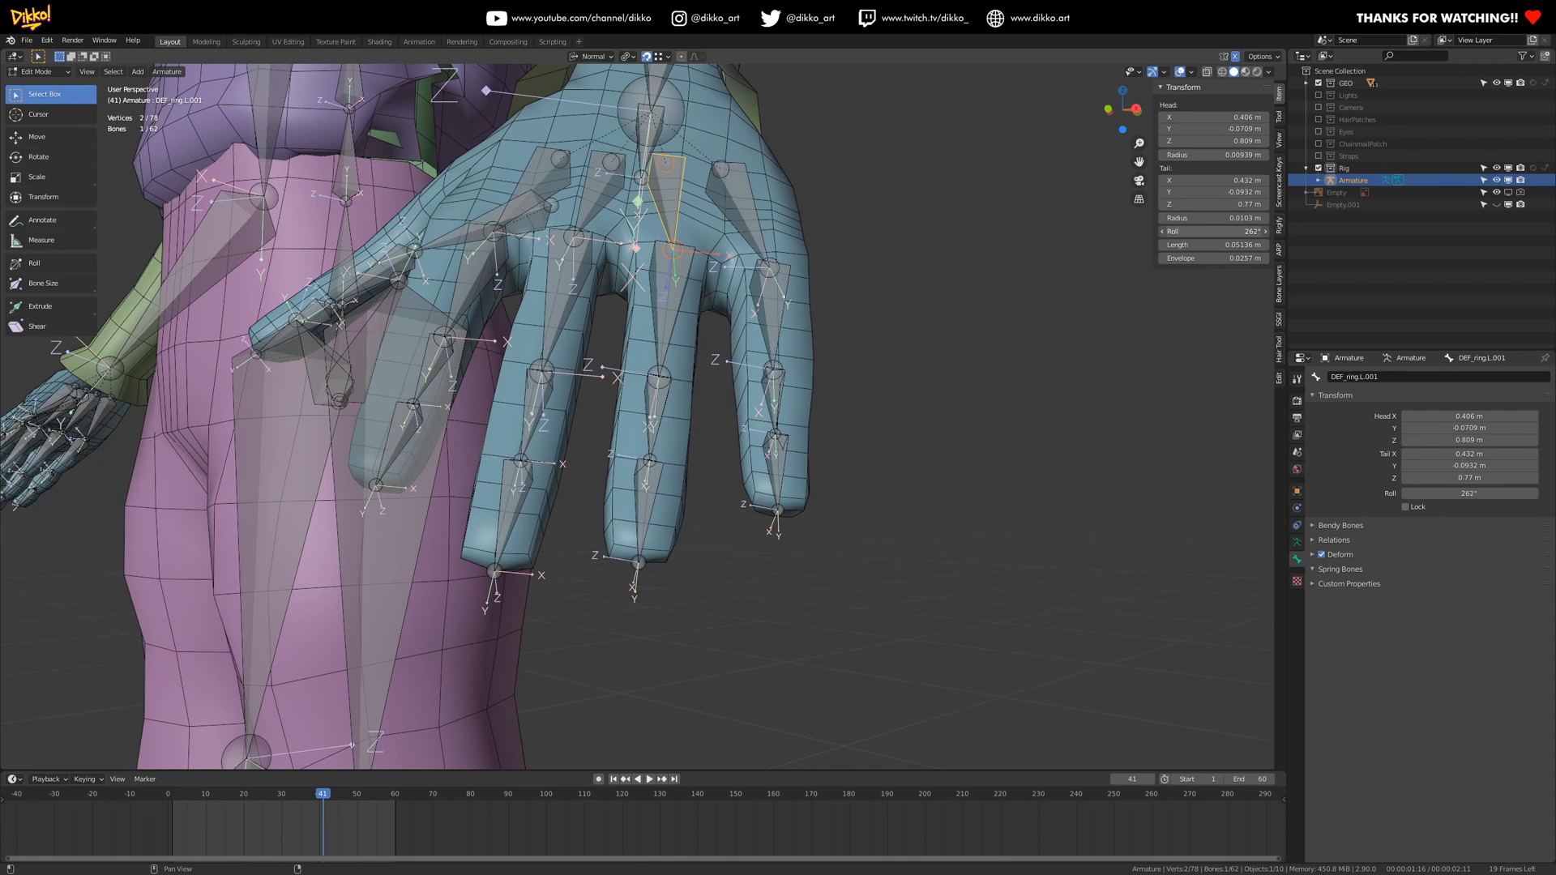
# - Recalculate the roll of all four left ring finger bones to match DEF_ring.L.001 as the active bone
pyautogui.click(638, 489)
pyautogui.keyDown('shift'); pyautogui.click(653, 418); pyautogui.keyUp('shift')
pyautogui.keyDown('shift'); pyautogui.click(666, 316); pyautogui.keyUp('shift')
pyautogui.keyDown('shift'); pyautogui.click(685, 269); pyautogui.keyUp('shift')
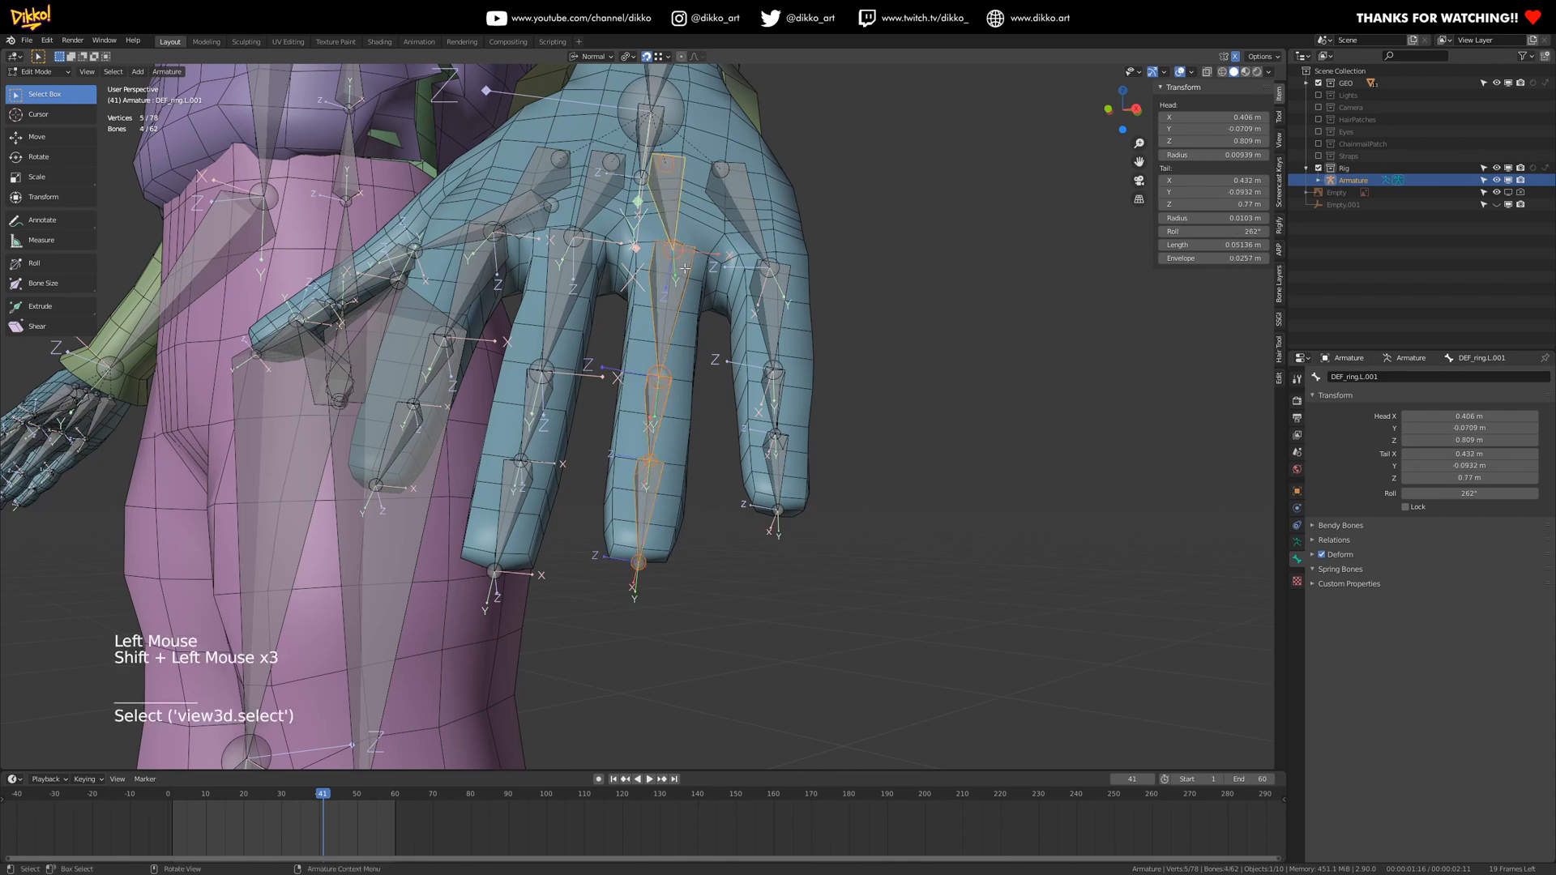
pyautogui.hotkey('shift', 'n')
pyautogui.click(686, 254)
# - Set the roll of the left pinky's fingertip bone, DEF_pinky.L.004, to 272°
pyautogui.moveTo(686, 253); pyautogui.dragTo(725, 503, button='middle')
pyautogui.keyDown('shift'); pyautogui.moveTo(726, 502); pyautogui.dragTo(1086, 267, button='middle'); pyautogui.keyUp('shift')
pyautogui.click(738, 524)
pyautogui.moveTo(1212, 231); pyautogui.dragTo(1248, 231)
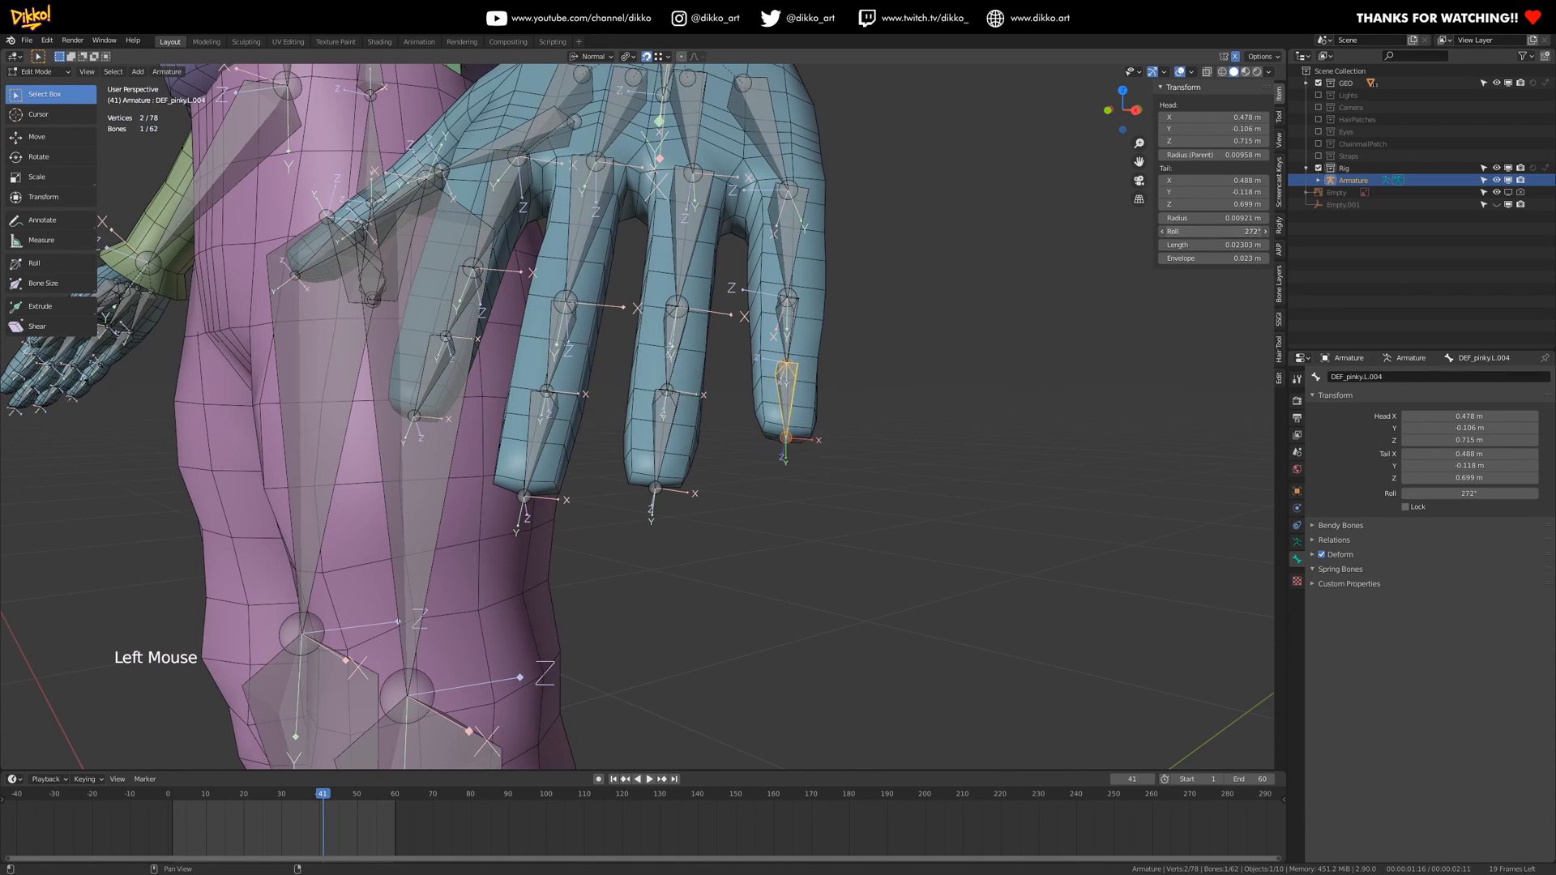
# - Recalculate the roll of all four left pinky bones to match DEF_pinky.L.004 as the active bone
pyautogui.click(763, 123)
pyautogui.keyDown('shift'); pyautogui.click(794, 268); pyautogui.keyUp('shift')
pyautogui.keyDown('shift'); pyautogui.click(790, 412); pyautogui.keyUp('shift')
pyautogui.hotkey('shift', 'n')
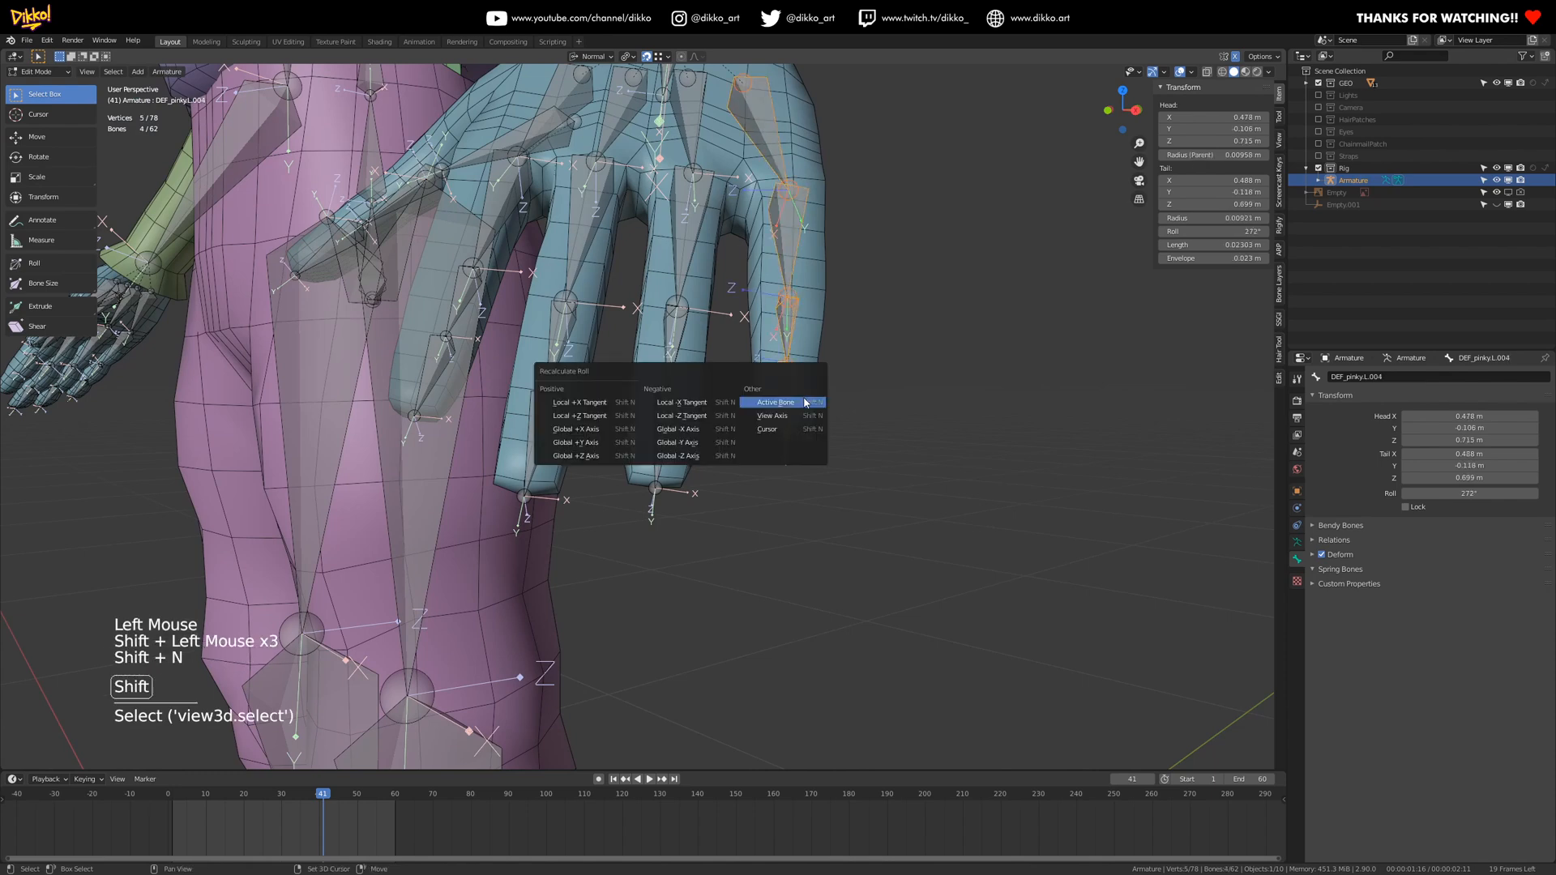
pyautogui.click(790, 412)
# - Fine-tune the roll of all four selected left pinky bones together and save the file
pyautogui.moveTo(790, 411); pyautogui.dragTo(883, 186, button='middle')
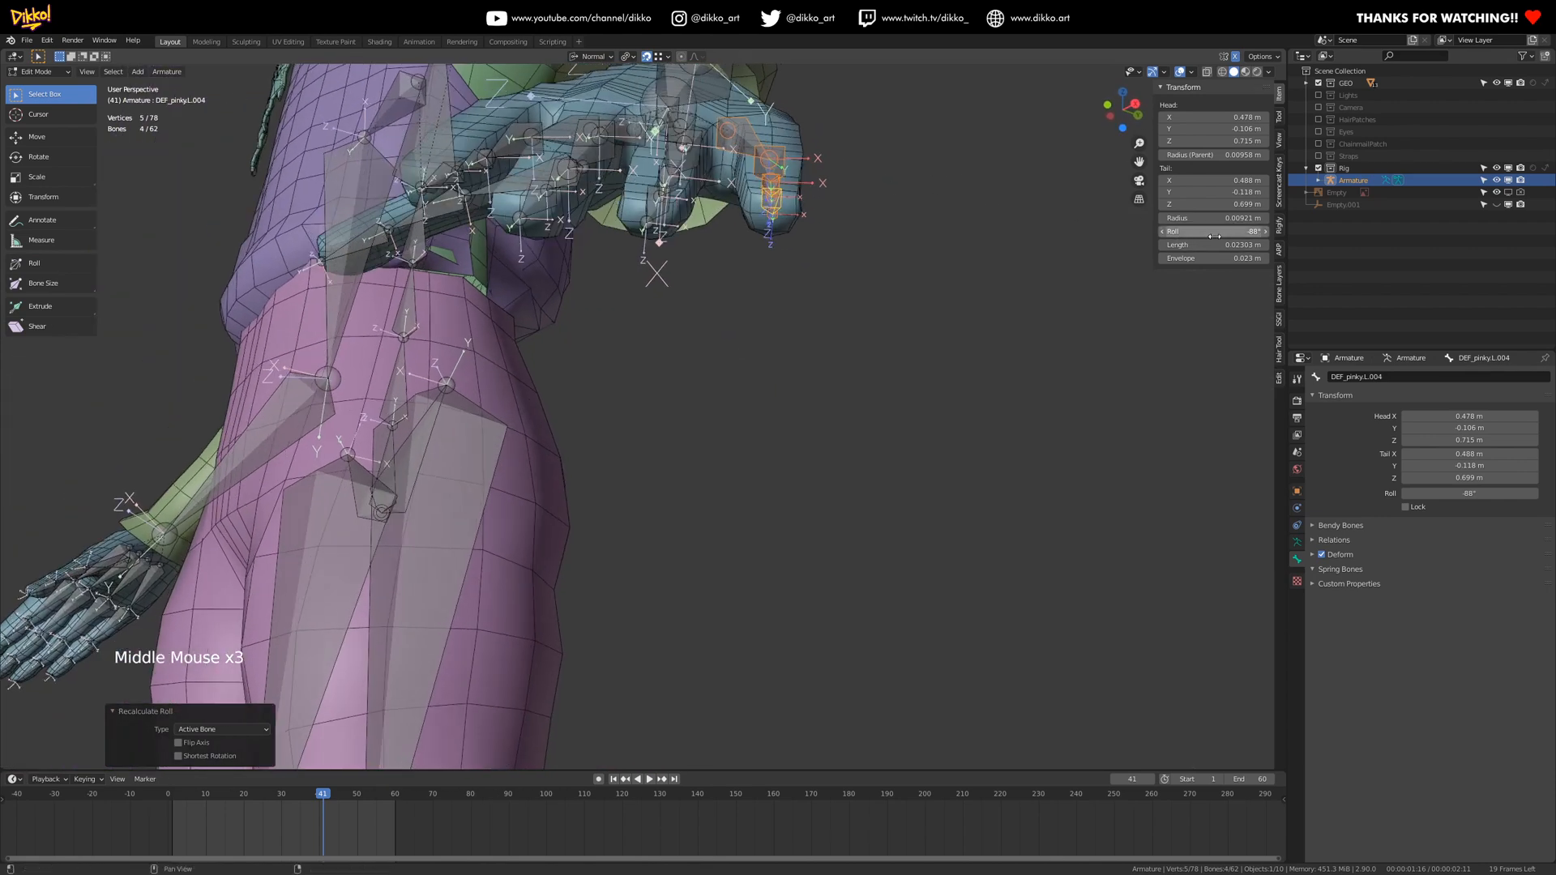
pyautogui.keyDown('alt'); pyautogui.moveTo(1216, 236); pyautogui.dragTo(1211, 236); pyautogui.keyUp('alt')
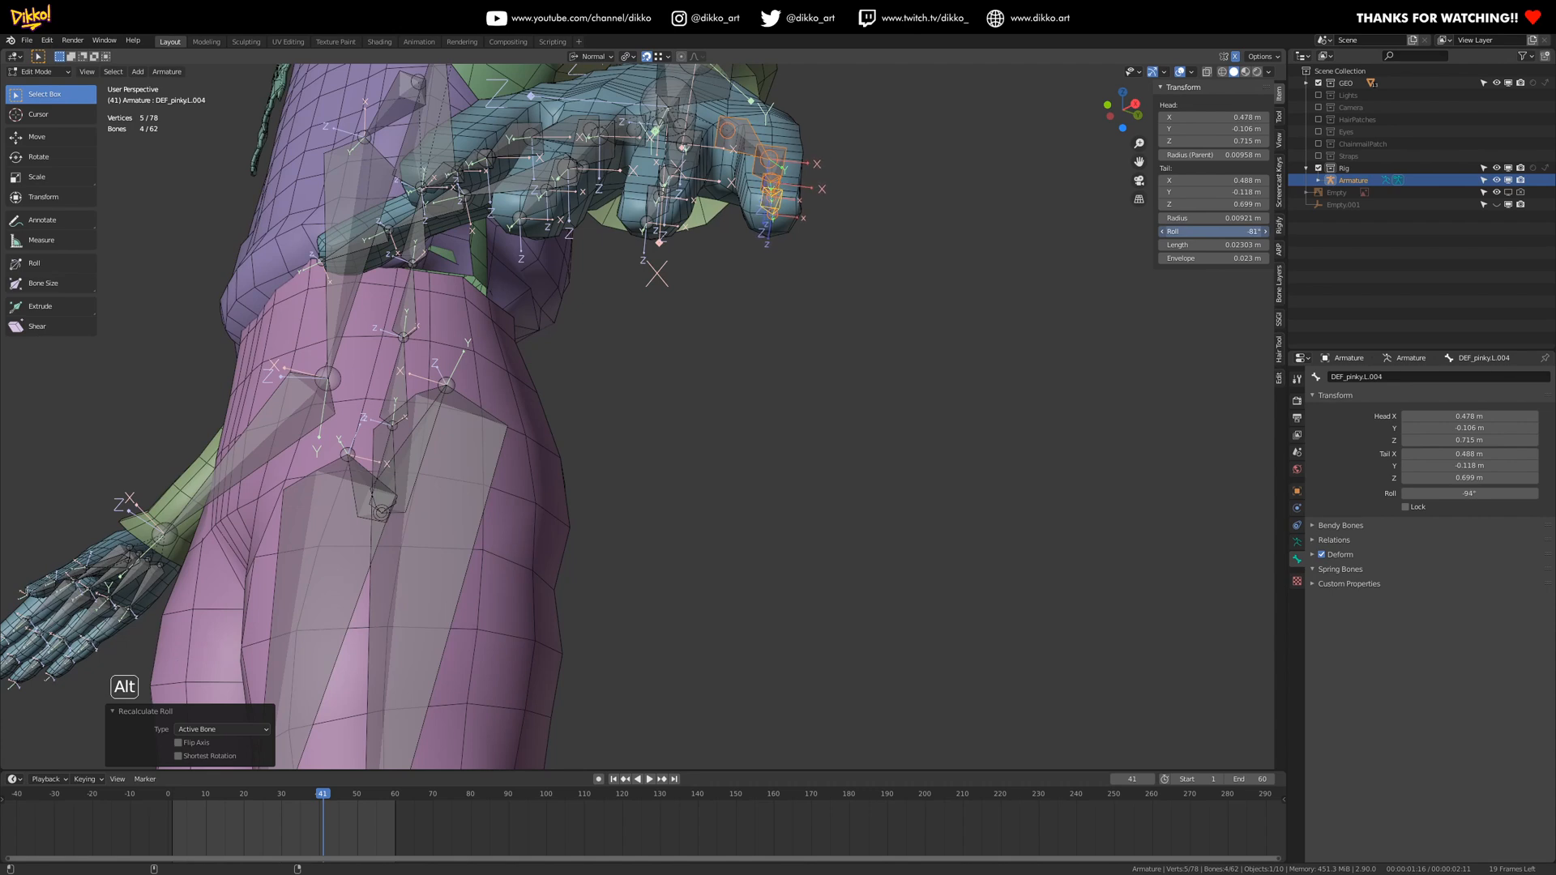
pyautogui.scroll(-2, 740, 361)
pyautogui.moveTo(740, 362); pyautogui.dragTo(726, 545, button='middle')
pyautogui.hotkey('ctrl', 's')
# - Set the roll of the left thumb's tip bone, DEF_pinky.L.006, to 90°
pyautogui.scroll(2, 597, 284)
pyautogui.moveTo(597, 285); pyautogui.dragTo(811, 308, button='middle')
pyautogui.keyDown('shift'); pyautogui.moveTo(810, 307); pyautogui.dragTo(651, 373, button='middle'); pyautogui.keyUp('shift')
pyautogui.click(666, 369)
pyautogui.moveTo(1213, 232)
pyautogui.mouseDown()
pyautogui.moveTo(1134, 232)
pyautogui.moveTo(1243, 232)
pyautogui.mouseUp()
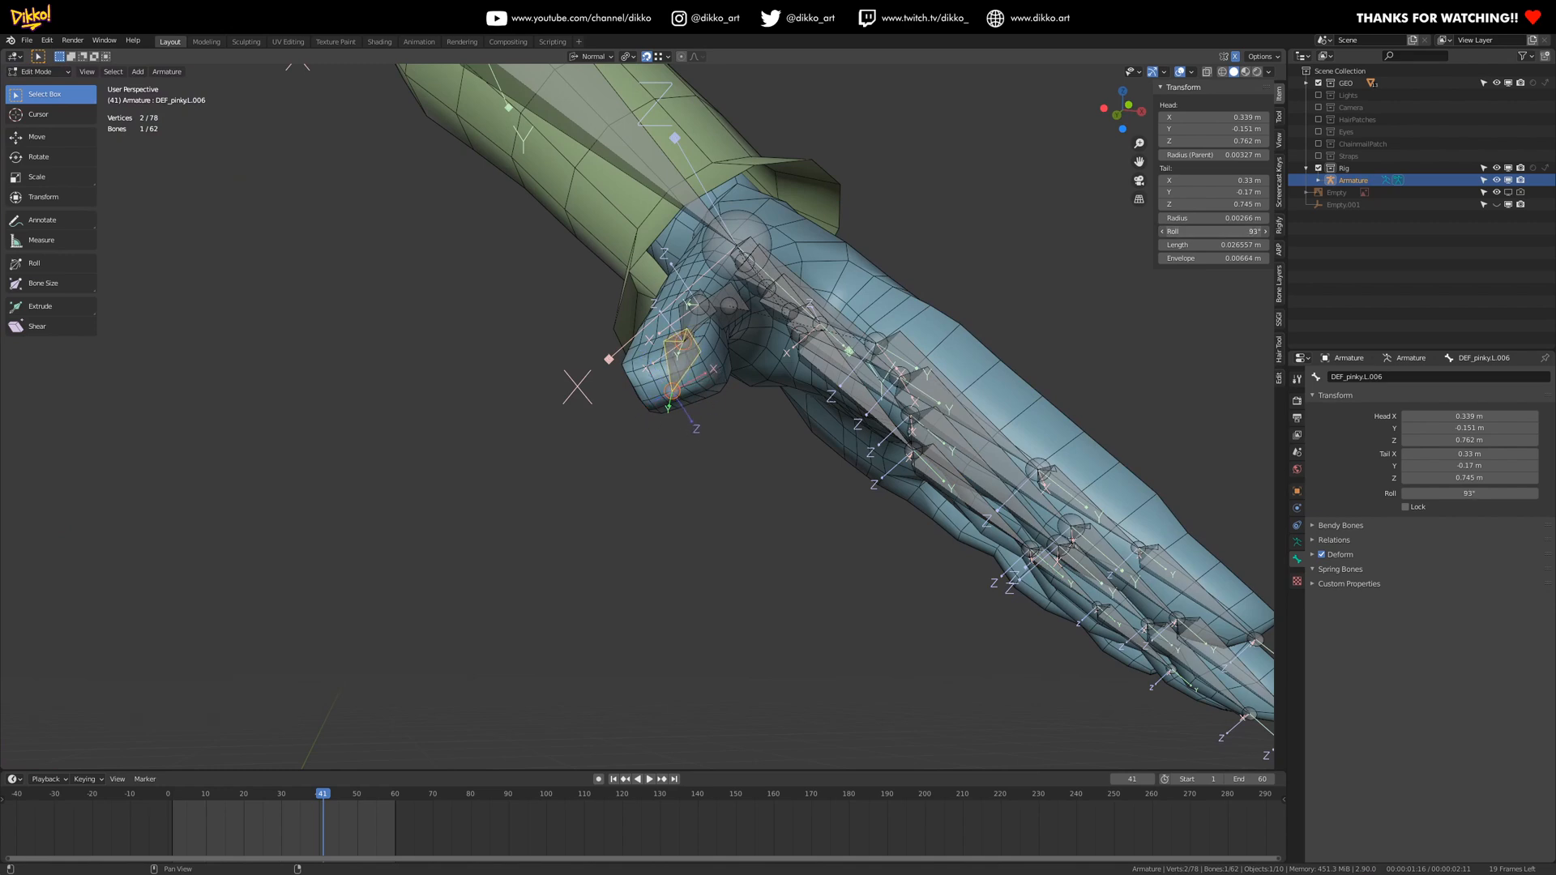
pyautogui.moveTo(1160, 277); pyautogui.dragTo(648, 274, button='middle')
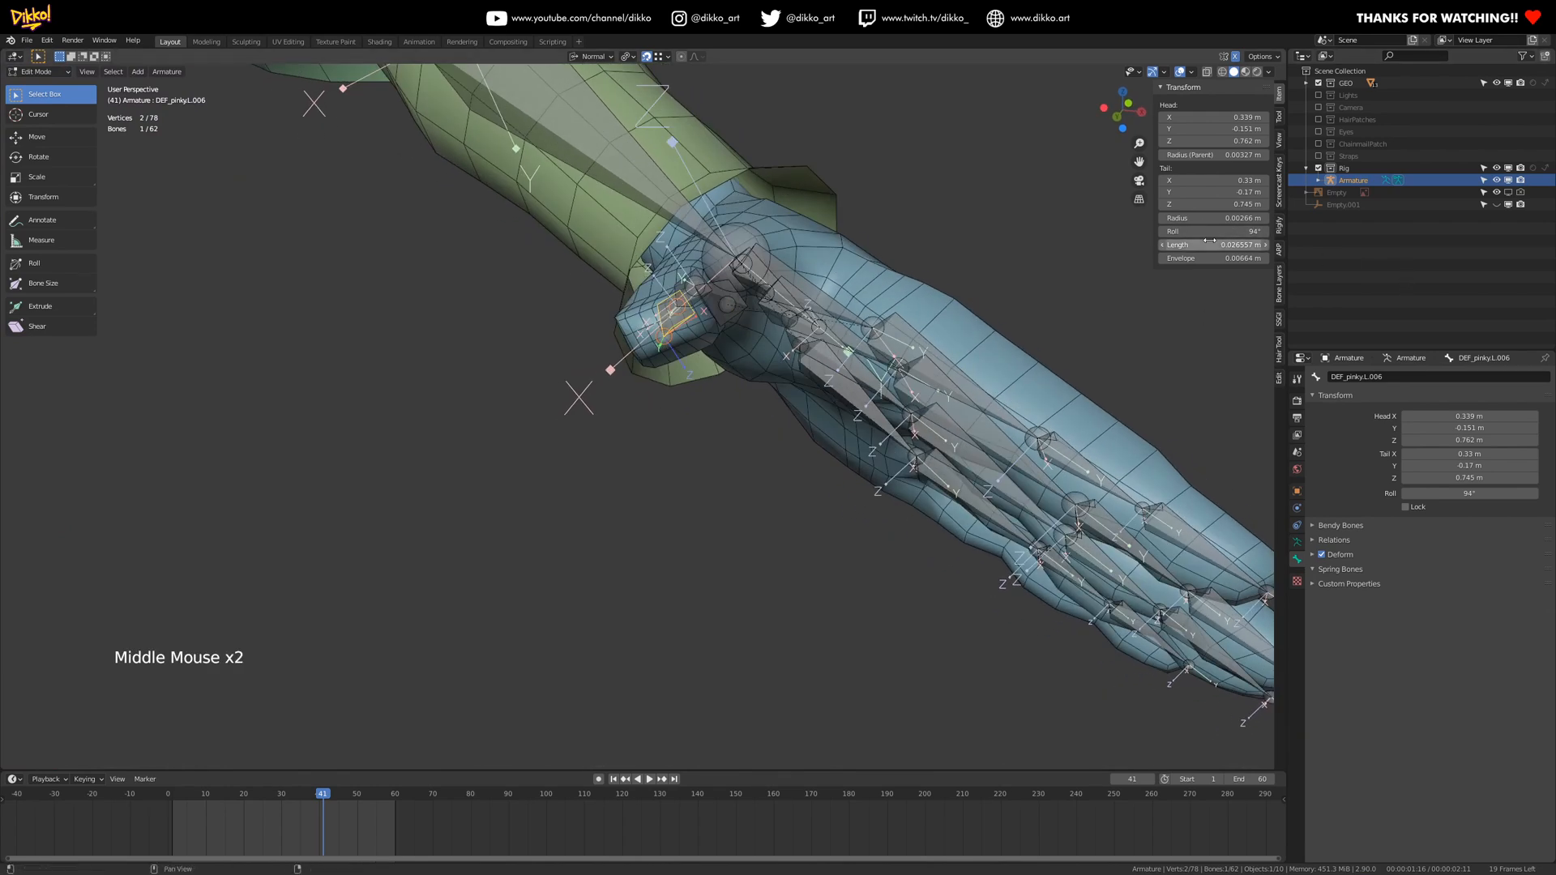
pyautogui.moveTo(1211, 232); pyautogui.dragTo(1206, 231)
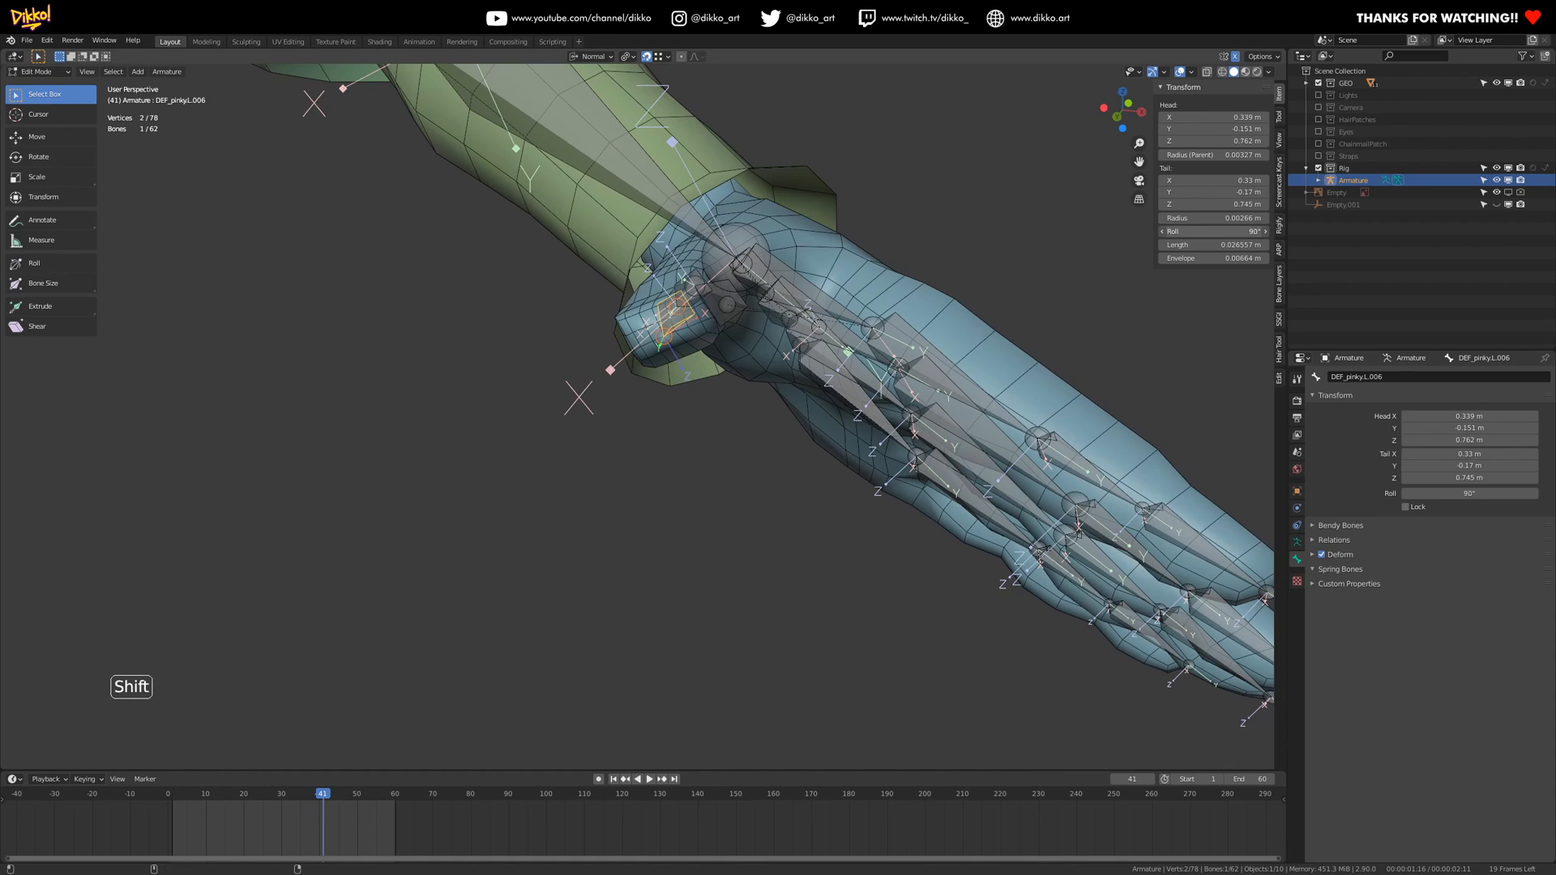
# - Recalculate the roll of the three left thumb bones to match DEF_pinky.L.006 as the active bone
pyautogui.moveTo(811, 381); pyautogui.dragTo(640, 486, button='middle')
pyautogui.click(628, 559)
pyautogui.keyDown('shift'); pyautogui.click(689, 413); pyautogui.keyUp('shift')
pyautogui.keyDown('shift'); pyautogui.click(597, 663); pyautogui.keyUp('shift')
pyautogui.hotkey('shift', 'n')
pyautogui.click(584, 648)
# - Examine the axis orientation of the left thumb and finger bones from several angles
pyautogui.scroll(-2, 583, 649)
pyautogui.moveTo(584, 649); pyautogui.dragTo(810, 502, button='middle')
pyautogui.scroll(1, 764, 526)
pyautogui.scroll(-1, 708, 539)
pyautogui.scroll(-1, 672, 502)
pyautogui.scroll(-4, 737, 397)
pyautogui.scroll(3, 960, 525)
pyautogui.moveTo(810, 503); pyautogui.dragTo(613, 548, button='middle')
pyautogui.scroll(3, 730, 486)
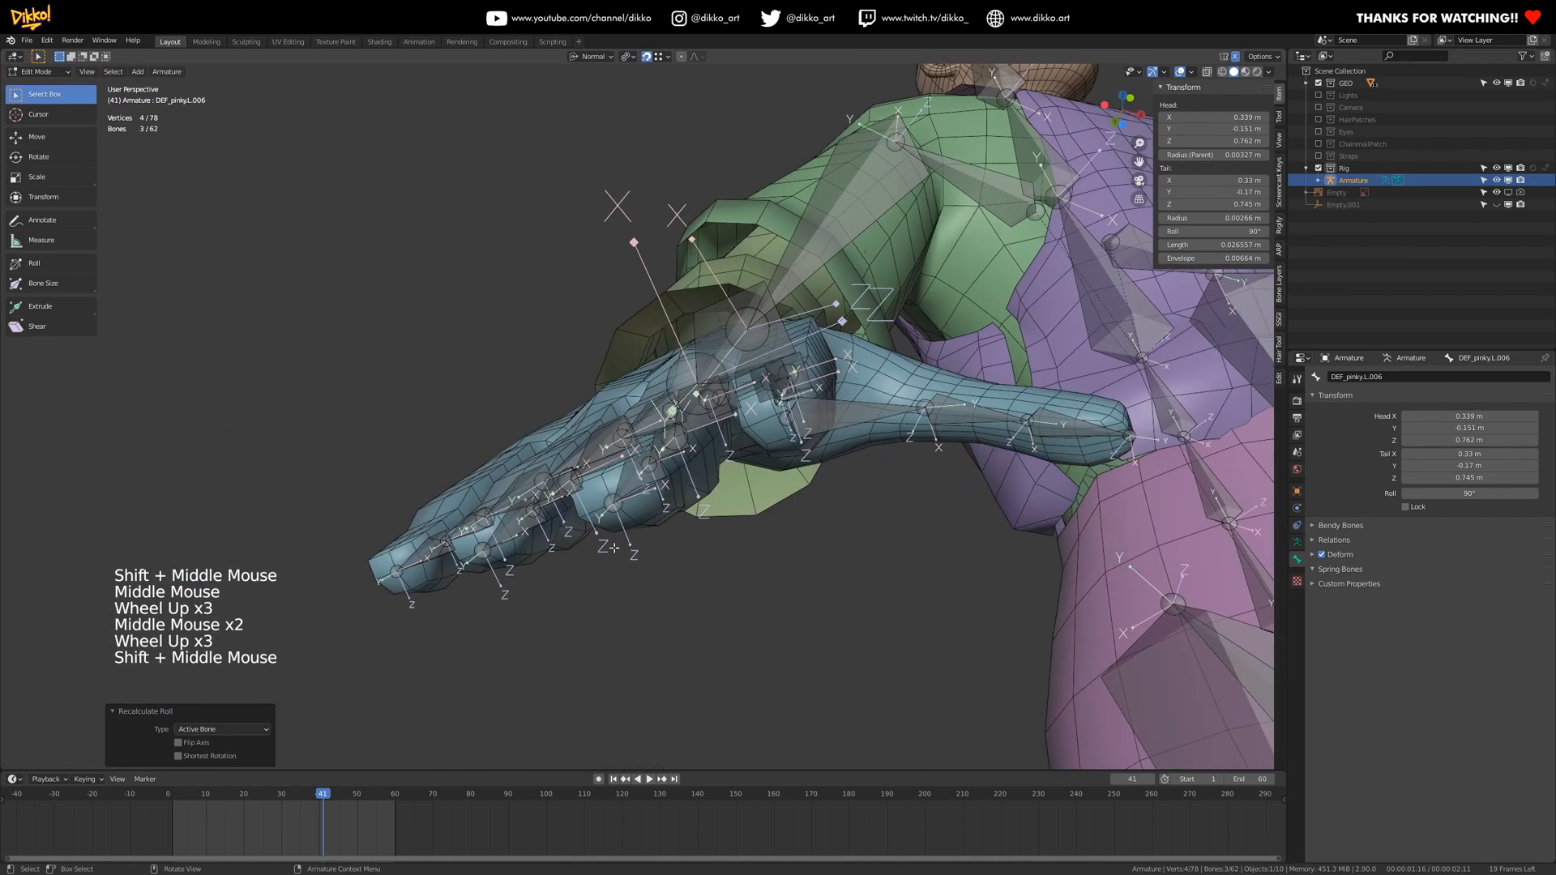
# - Switch the armature back to Object Mode and save the rig file
pyautogui.scroll(-3, 762, 445)
pyautogui.moveTo(763, 445); pyautogui.dragTo(746, 513, button='middle')
pyautogui.hotkey('ctrl', 's')
pyautogui.scroll(-8, 778, 462)
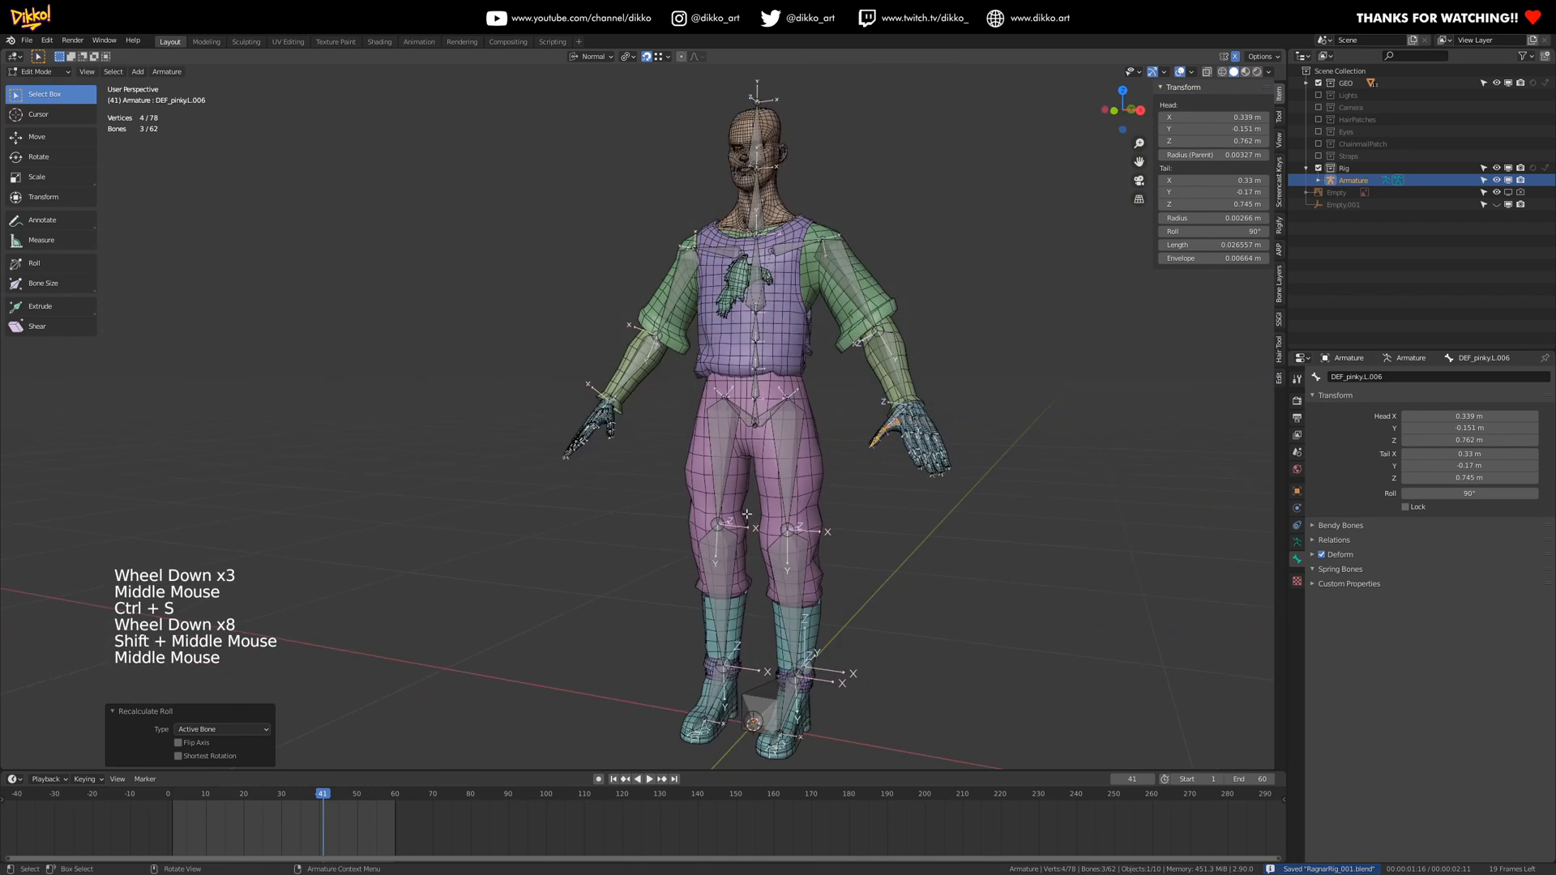
pyautogui.click(34, 136)
pyautogui.press('Tab')
pyautogui.hotkey('ctrl', 's')
# - Put the armature in Pose Mode and clear the rotation of the left bicep and forearm bones
pyautogui.moveTo(769, 379); pyautogui.dragTo(836, 376, button='middle')
pyautogui.keyDown('shift'); pyautogui.moveTo(836, 376); pyautogui.dragTo(783, 468, button='middle'); pyautogui.keyUp('shift')
pyautogui.click(742, 375)
pyautogui.click(742, 375)
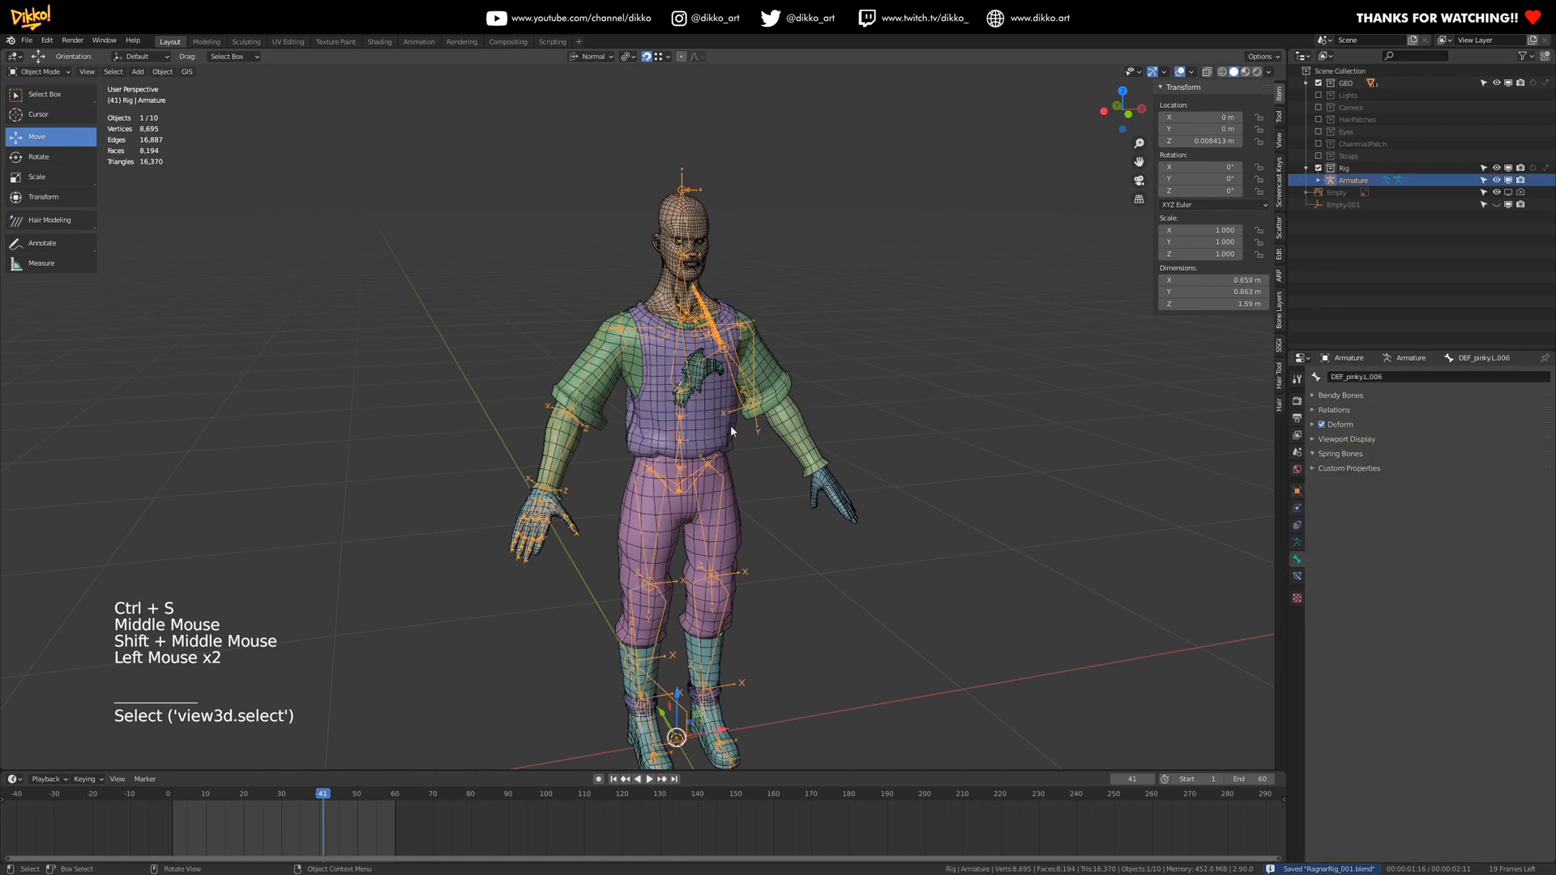
pyautogui.click(27, 72)
pyautogui.click(38, 112)
pyautogui.moveTo(846, 405); pyautogui.dragTo(766, 369, button='middle')
pyautogui.click(731, 438)
pyautogui.keyDown('shift'); pyautogui.click(757, 397); pyautogui.keyUp('shift')
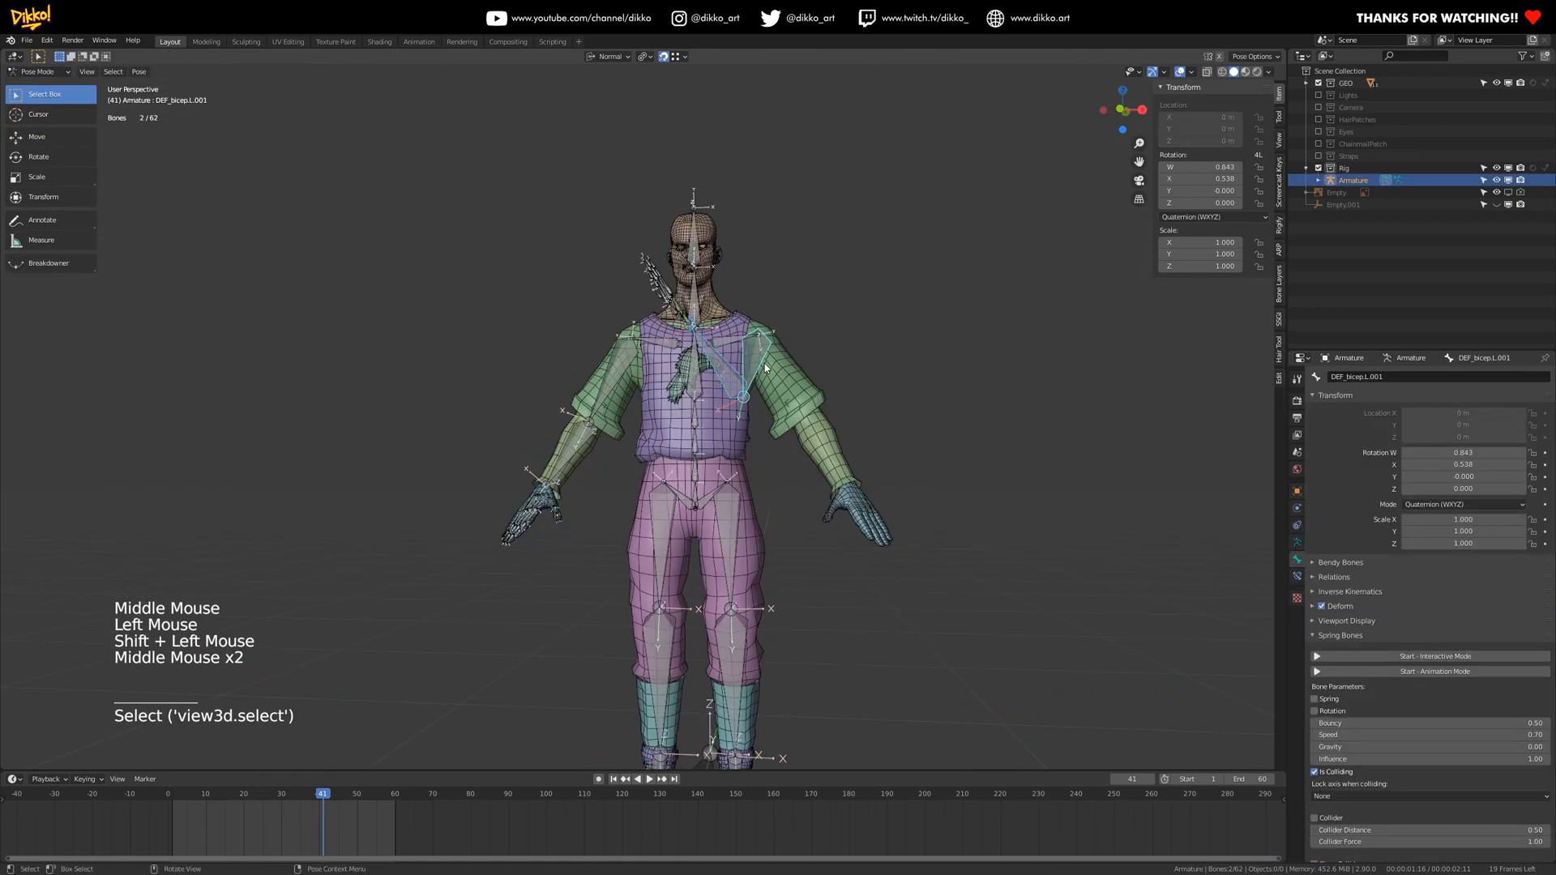
pyautogui.hotkey('alt', 'r')
# - Clear the pose rotation and location of all the armature's bones
pyautogui.moveTo(665, 496); pyautogui.dragTo(662, 508, button='middle')
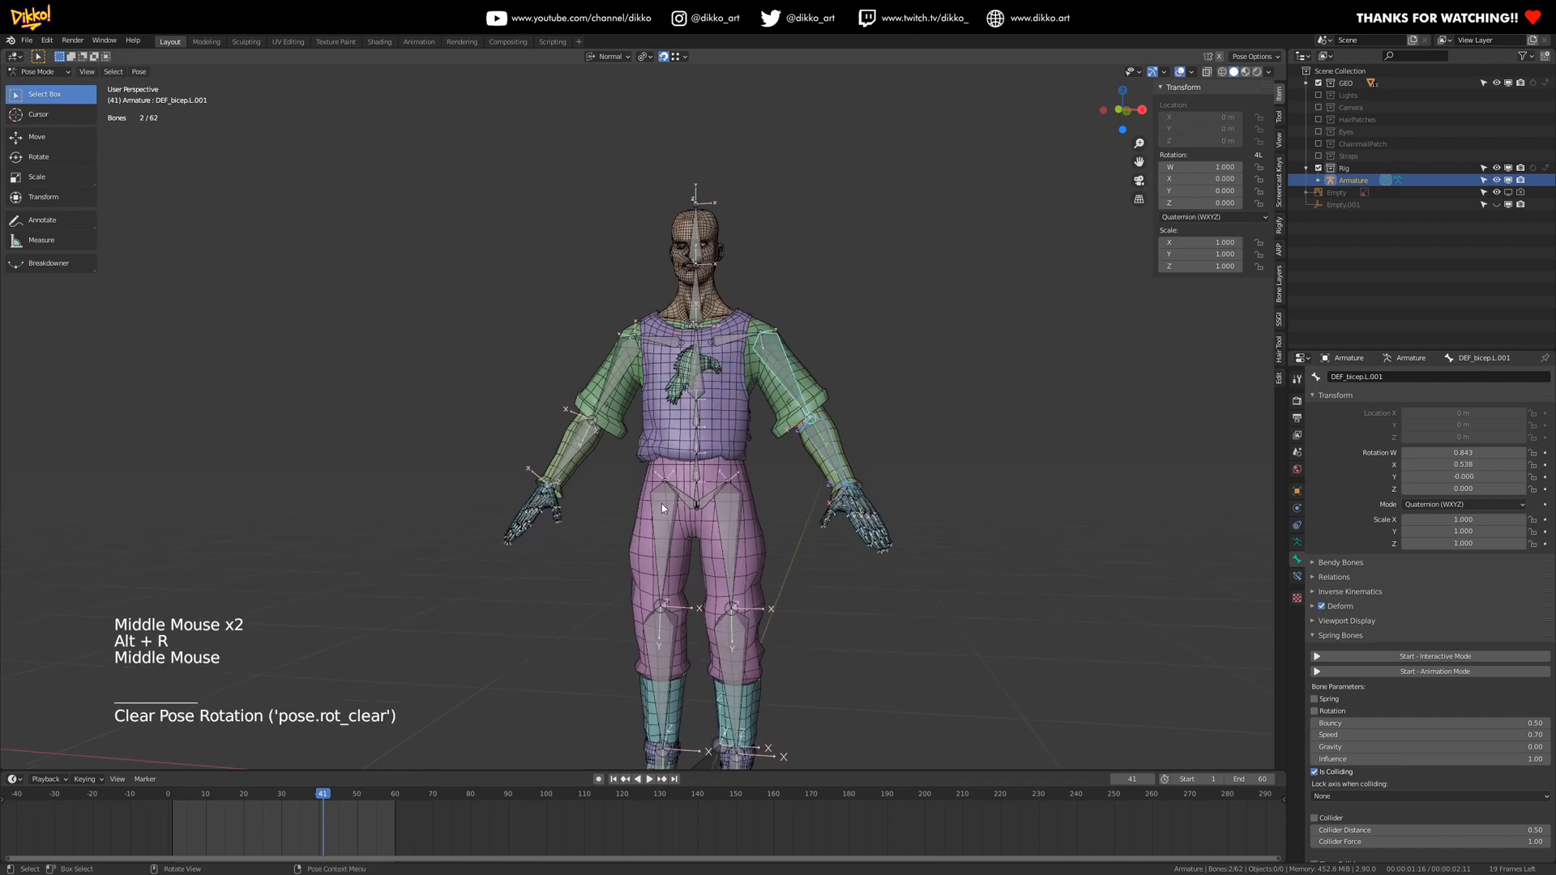
pyautogui.press('a')
pyautogui.hotkey('alt', 'r')
pyautogui.hotkey('alt', 'g')
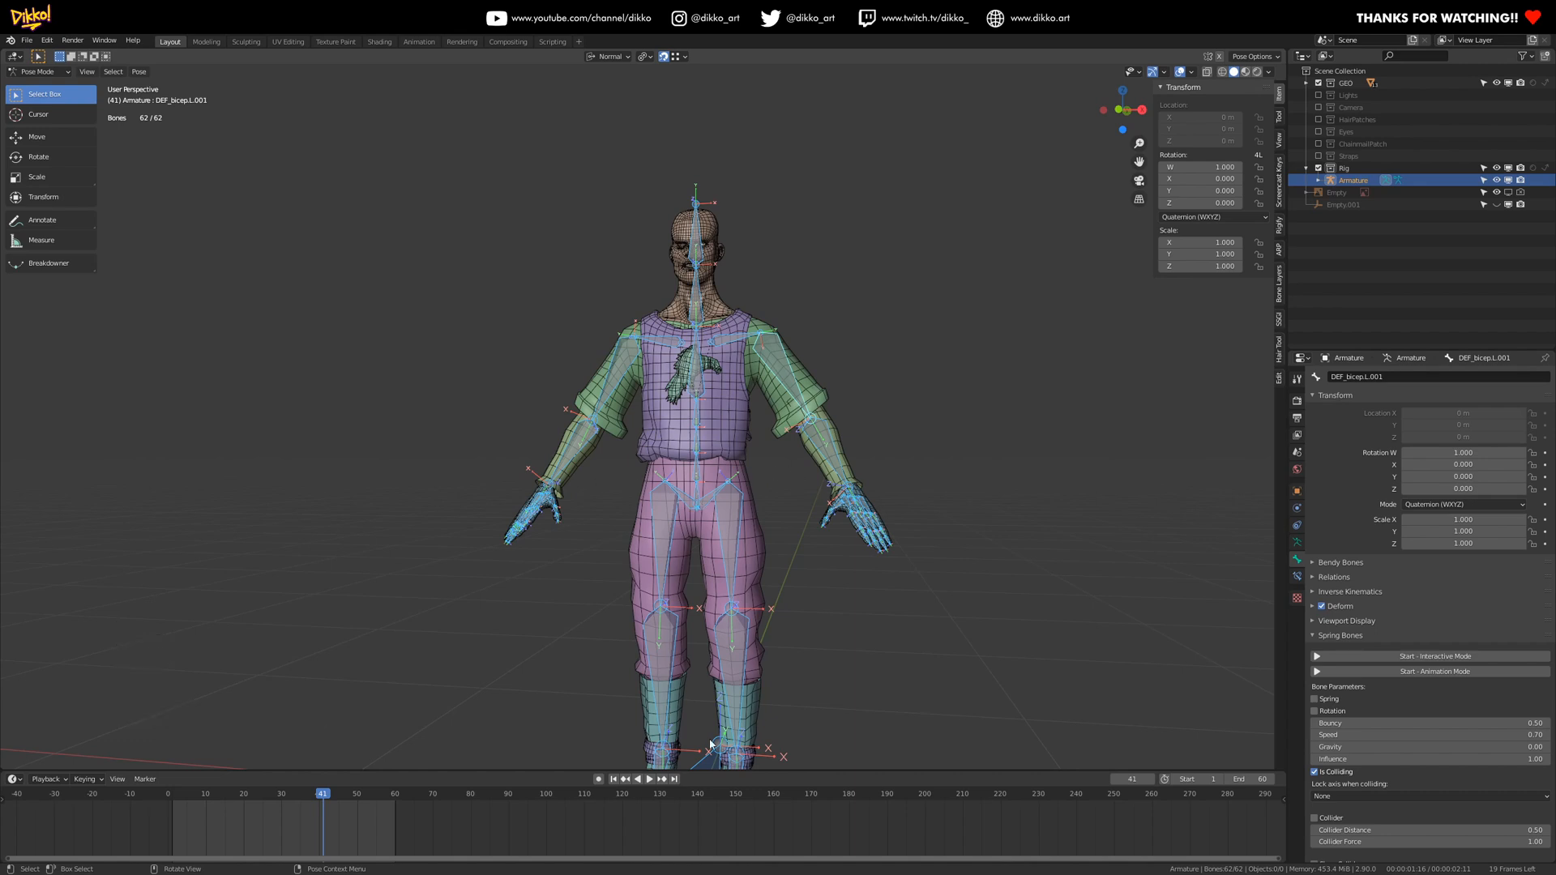
# - Return the armature from Pose Mode to Object Mode and save the file
pyautogui.moveTo(724, 566); pyautogui.dragTo(711, 495, button='middle')
pyautogui.scroll(3, 710, 504)
pyautogui.keyDown('shift'); pyautogui.scroll(-1, 711, 494); pyautogui.keyUp('shift')
pyautogui.keyDown('shift'); pyautogui.moveTo(711, 494); pyautogui.dragTo(682, 543, button='middle'); pyautogui.keyUp('shift')
pyautogui.scroll(-2, 688, 500)
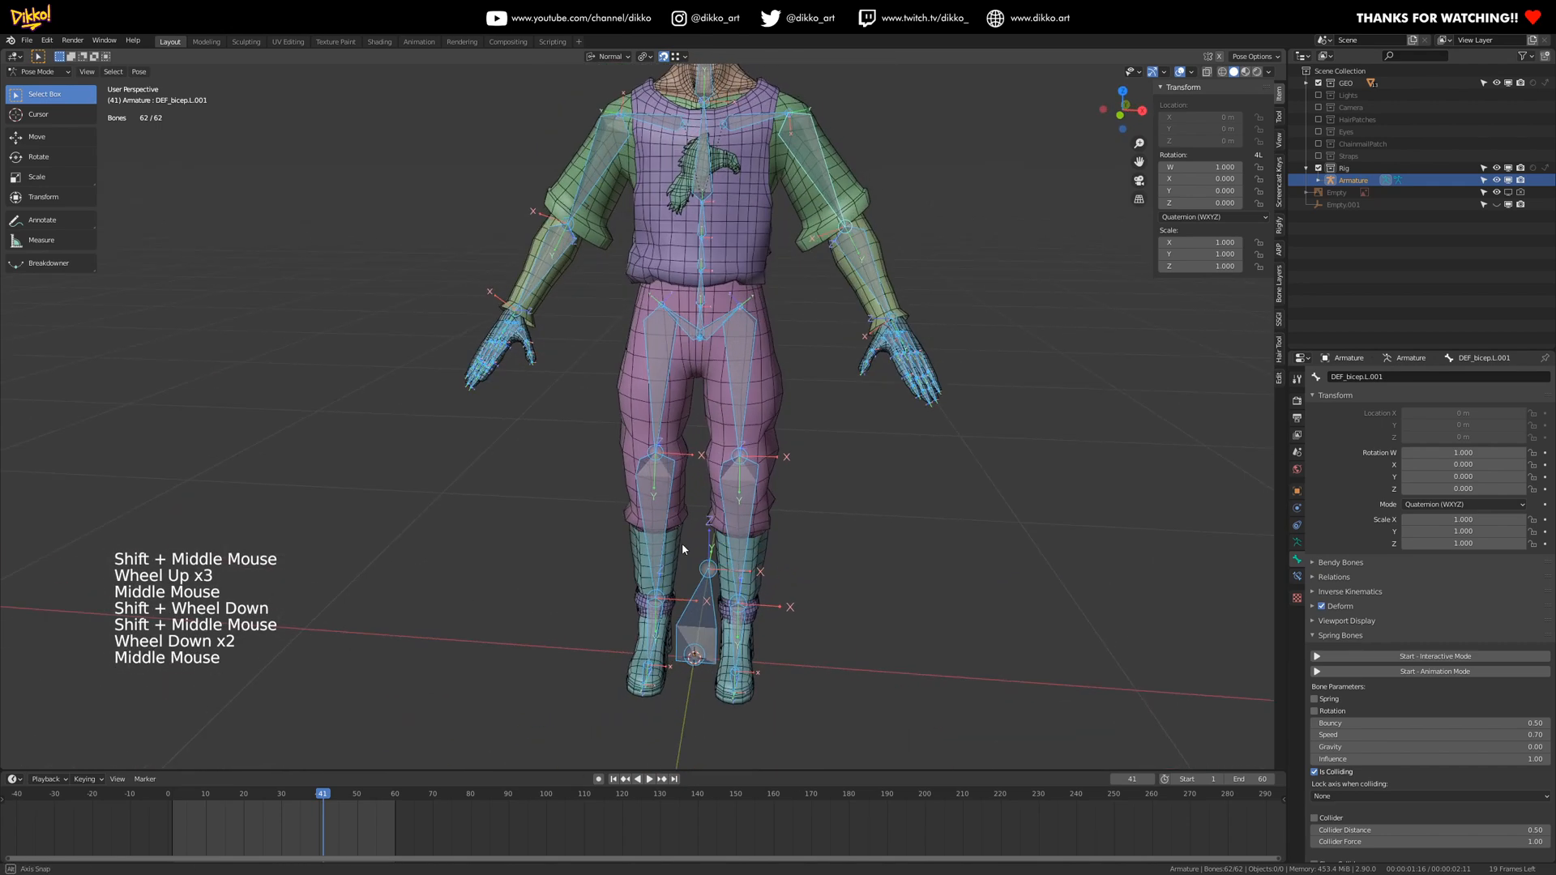
pyautogui.keyDown('shift'); pyautogui.moveTo(690, 463); pyautogui.dragTo(788, 369, button='middle'); pyautogui.keyUp('shift')
pyautogui.scroll(-1, 783, 333)
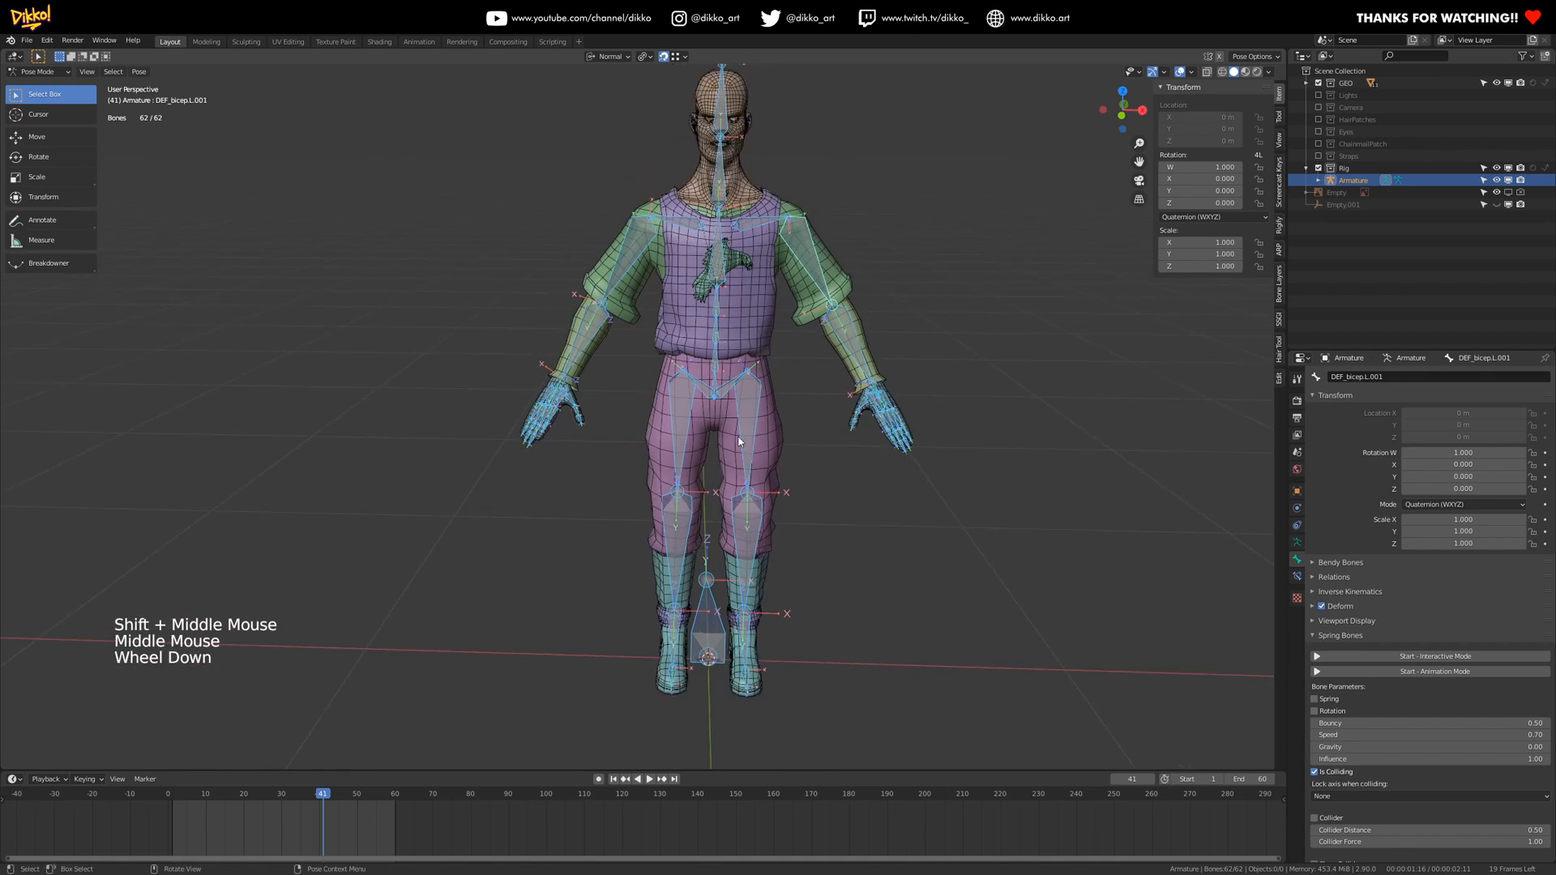
pyautogui.click(37, 72)
pyautogui.click(23, 88)
pyautogui.hotkey('ctrl', 's')
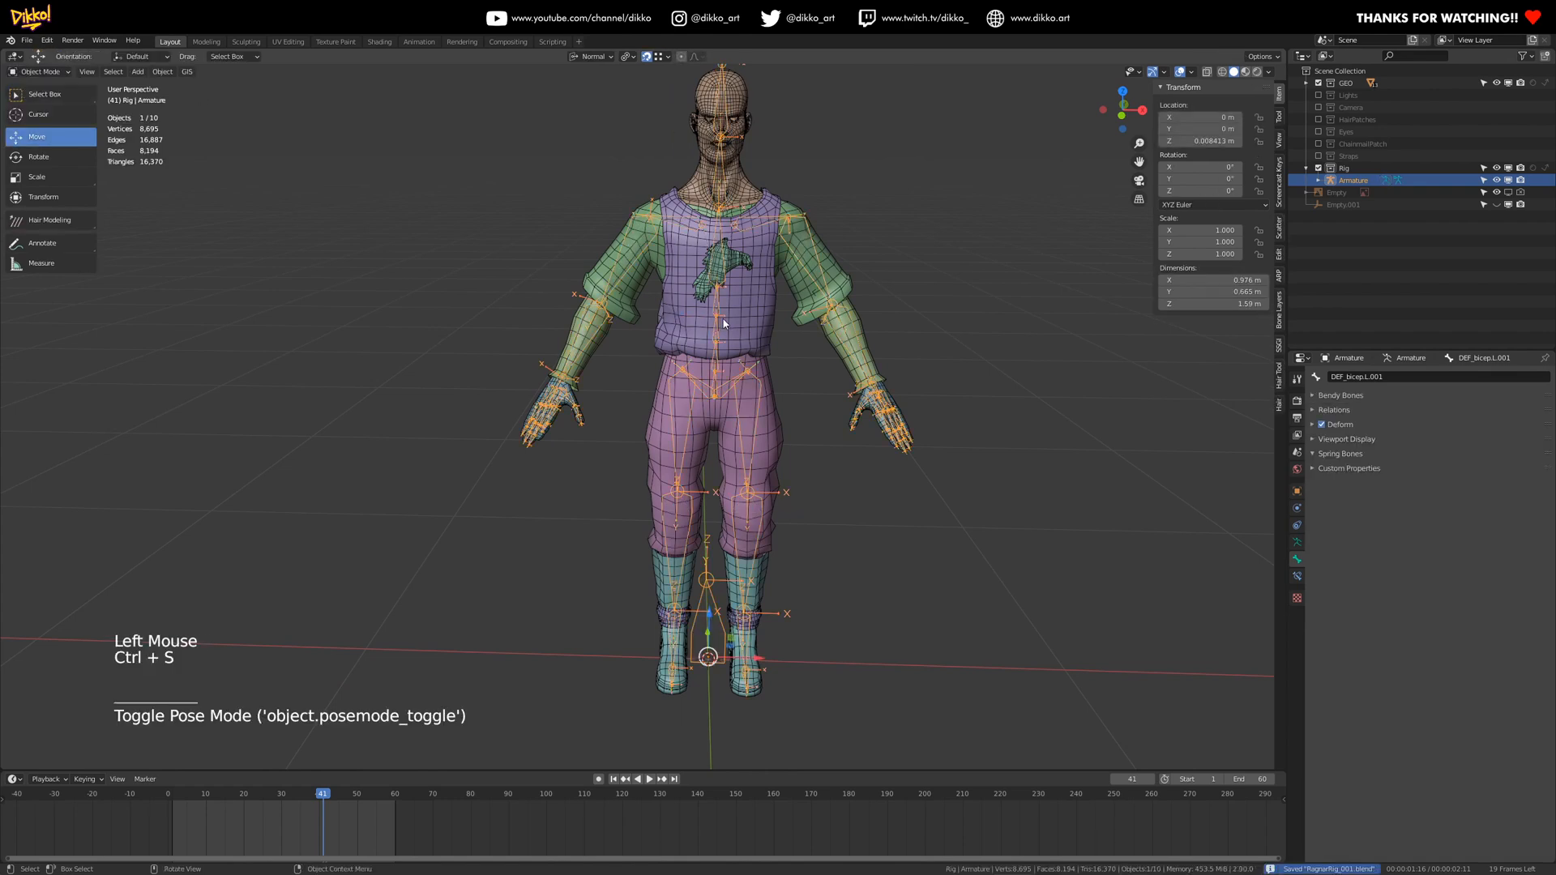
# - Parent all the character meshes to the armature with automatic weights and save the file
pyautogui.moveTo(446, 87); pyautogui.dragTo(1021, 752)
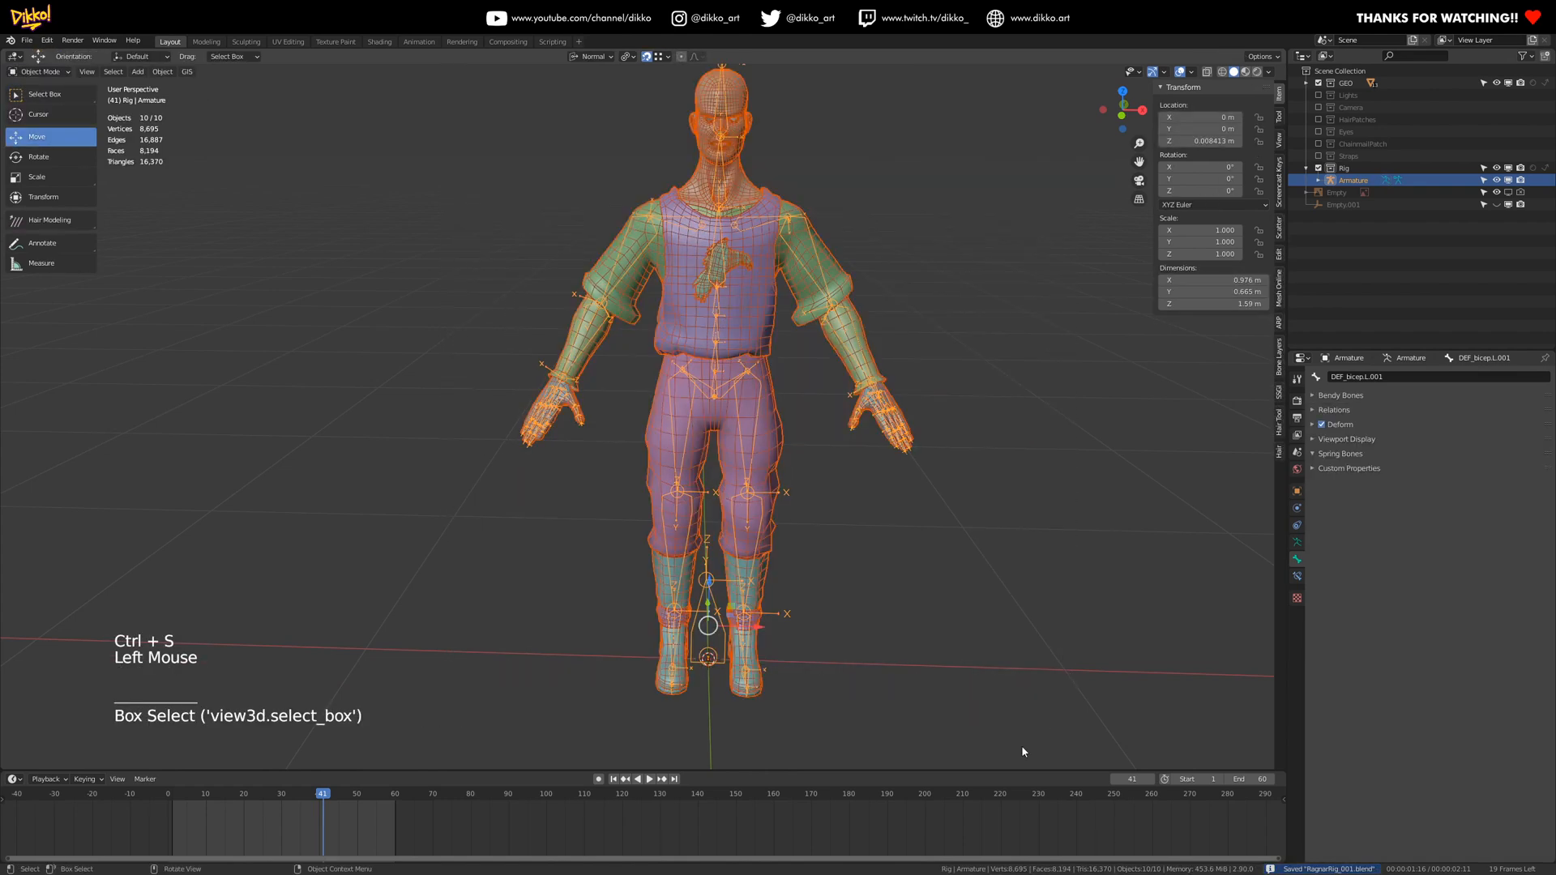
pyautogui.keyDown('shift'); pyautogui.click(755, 379); pyautogui.keyUp('shift')
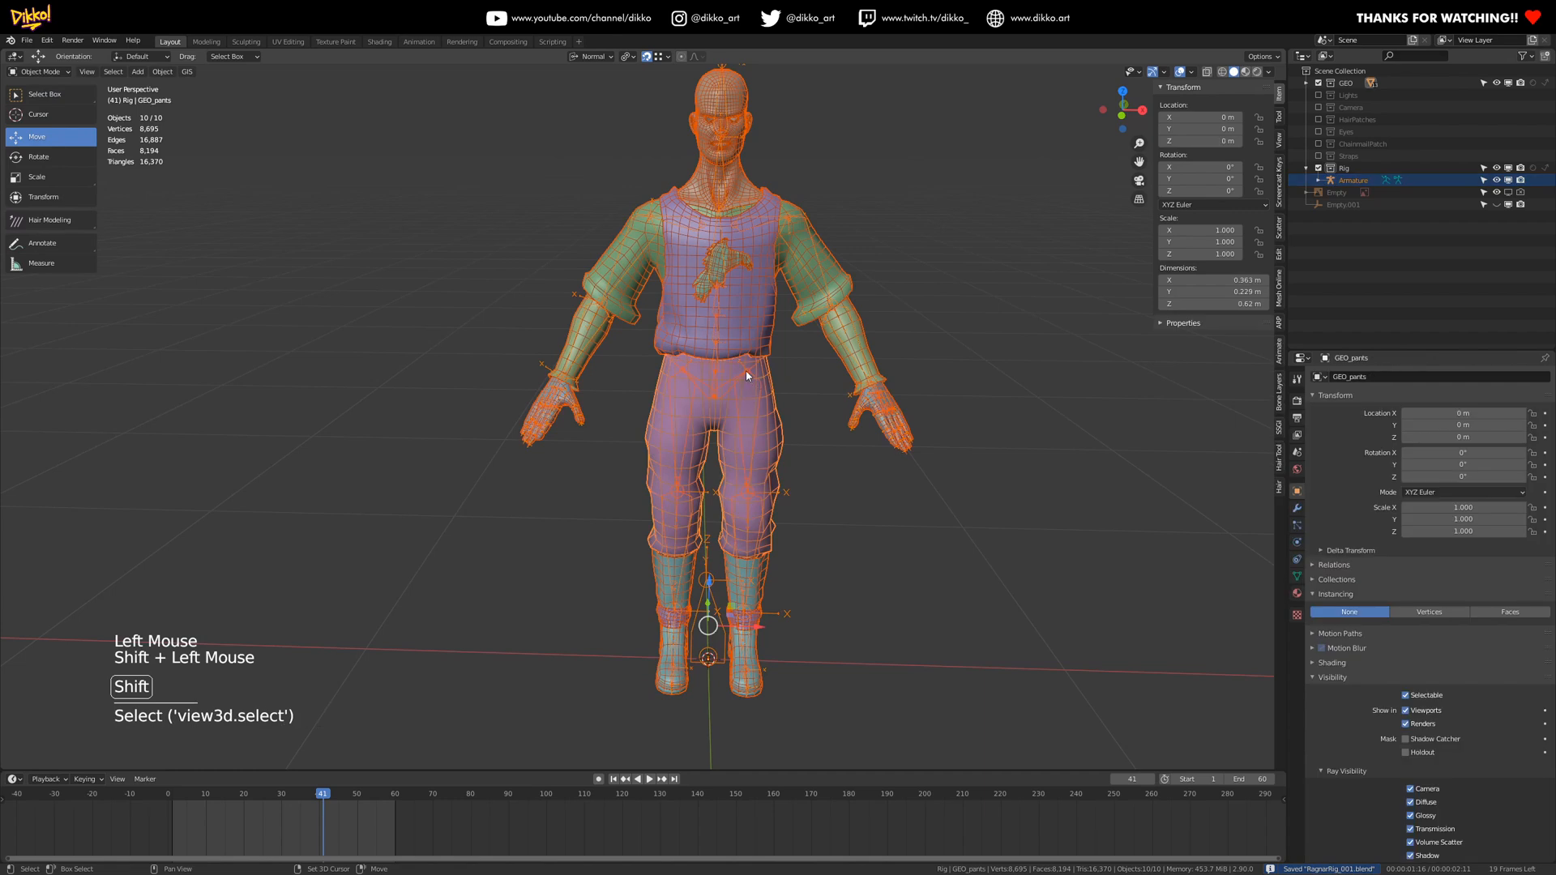
pyautogui.keyDown('shift'); pyautogui.click(746, 373); pyautogui.keyUp('shift')
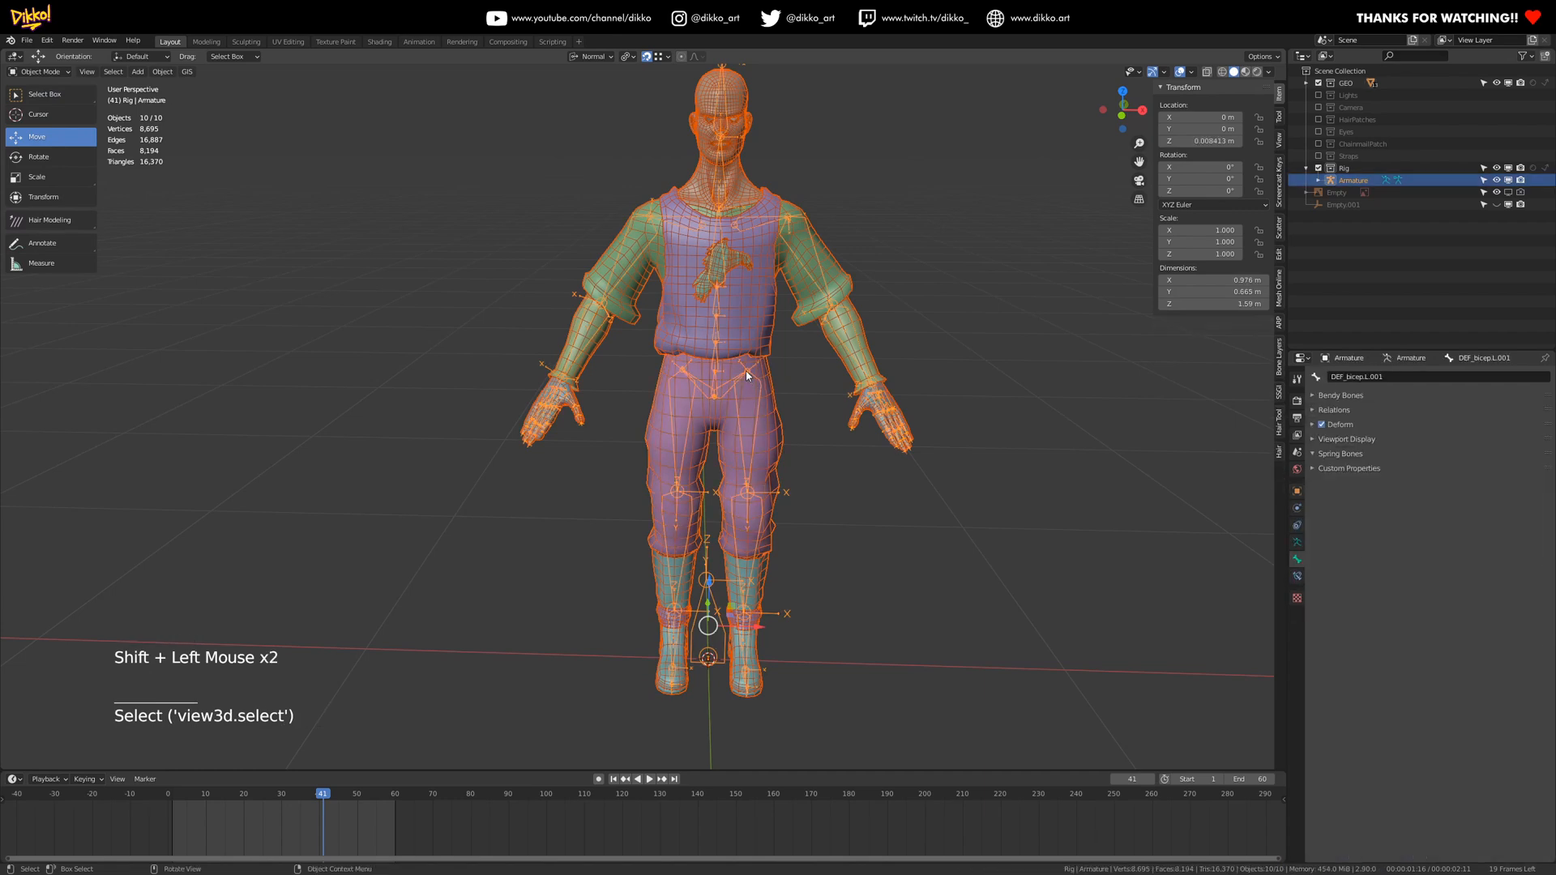
pyautogui.hotkey('ctrl', 'p')
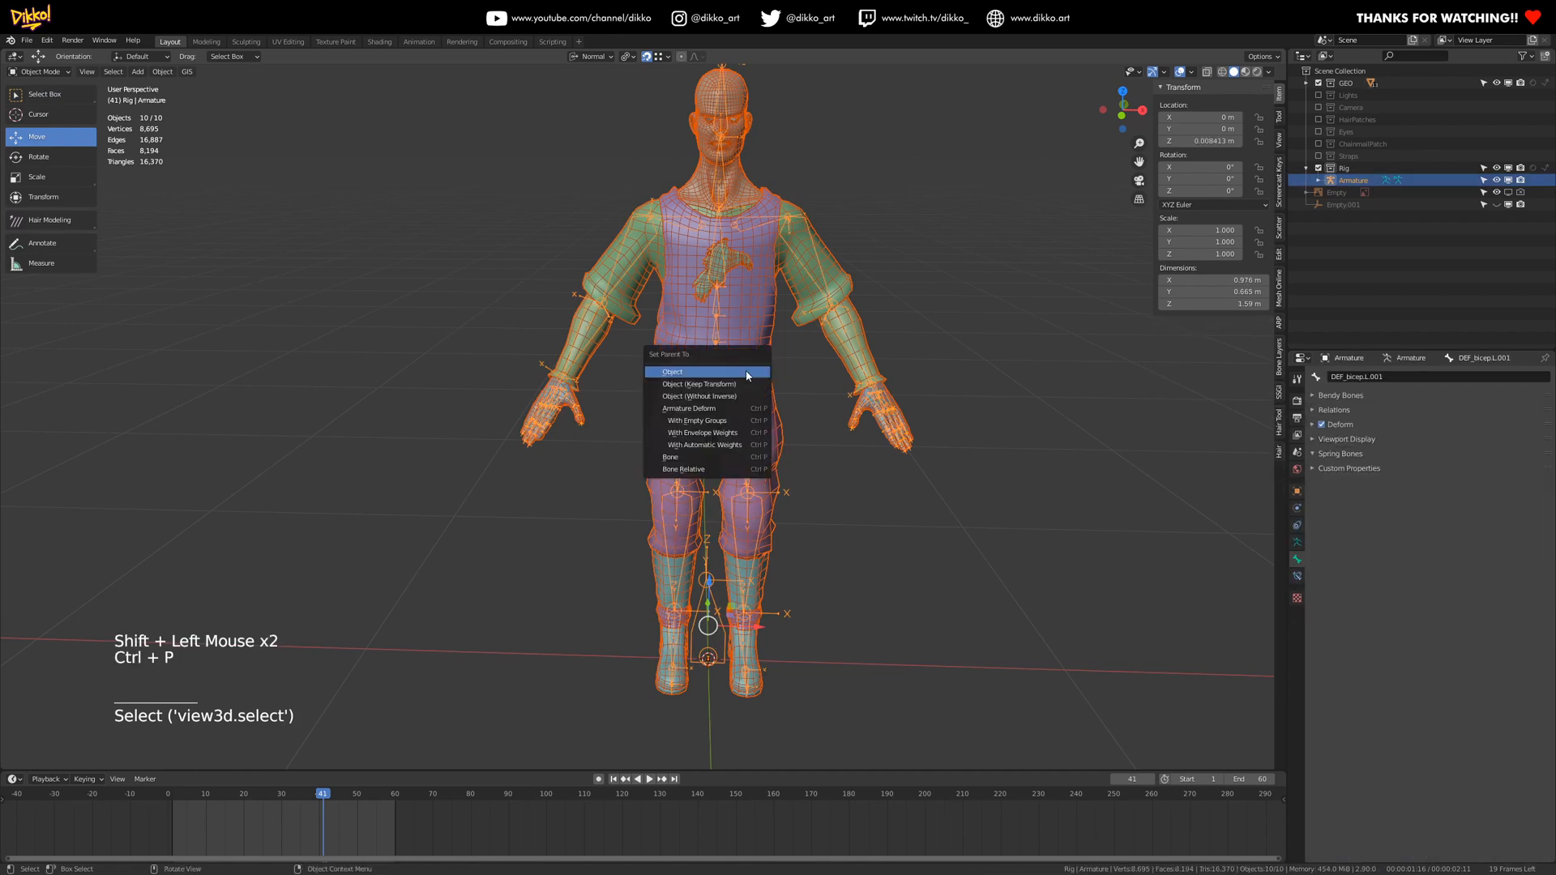
pyautogui.click(712, 445)
pyautogui.hotkey('ctrl', 's')
# - Enlarge the vertex group list of GEO_pants and highlight the misnamed Bone.029 group
pyautogui.click(780, 414)
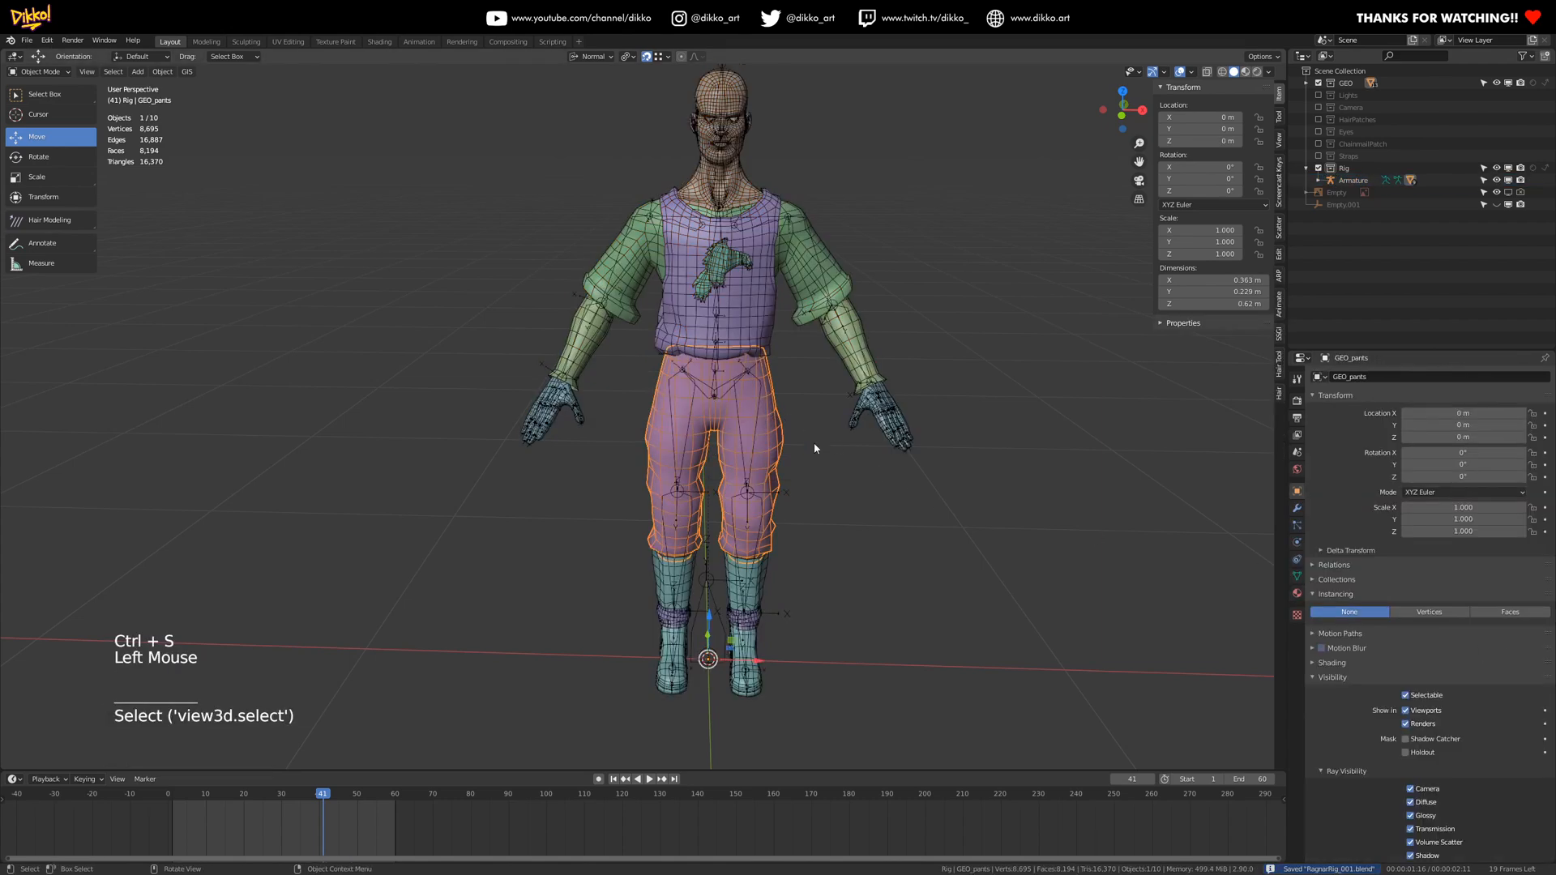
pyautogui.click(1296, 577)
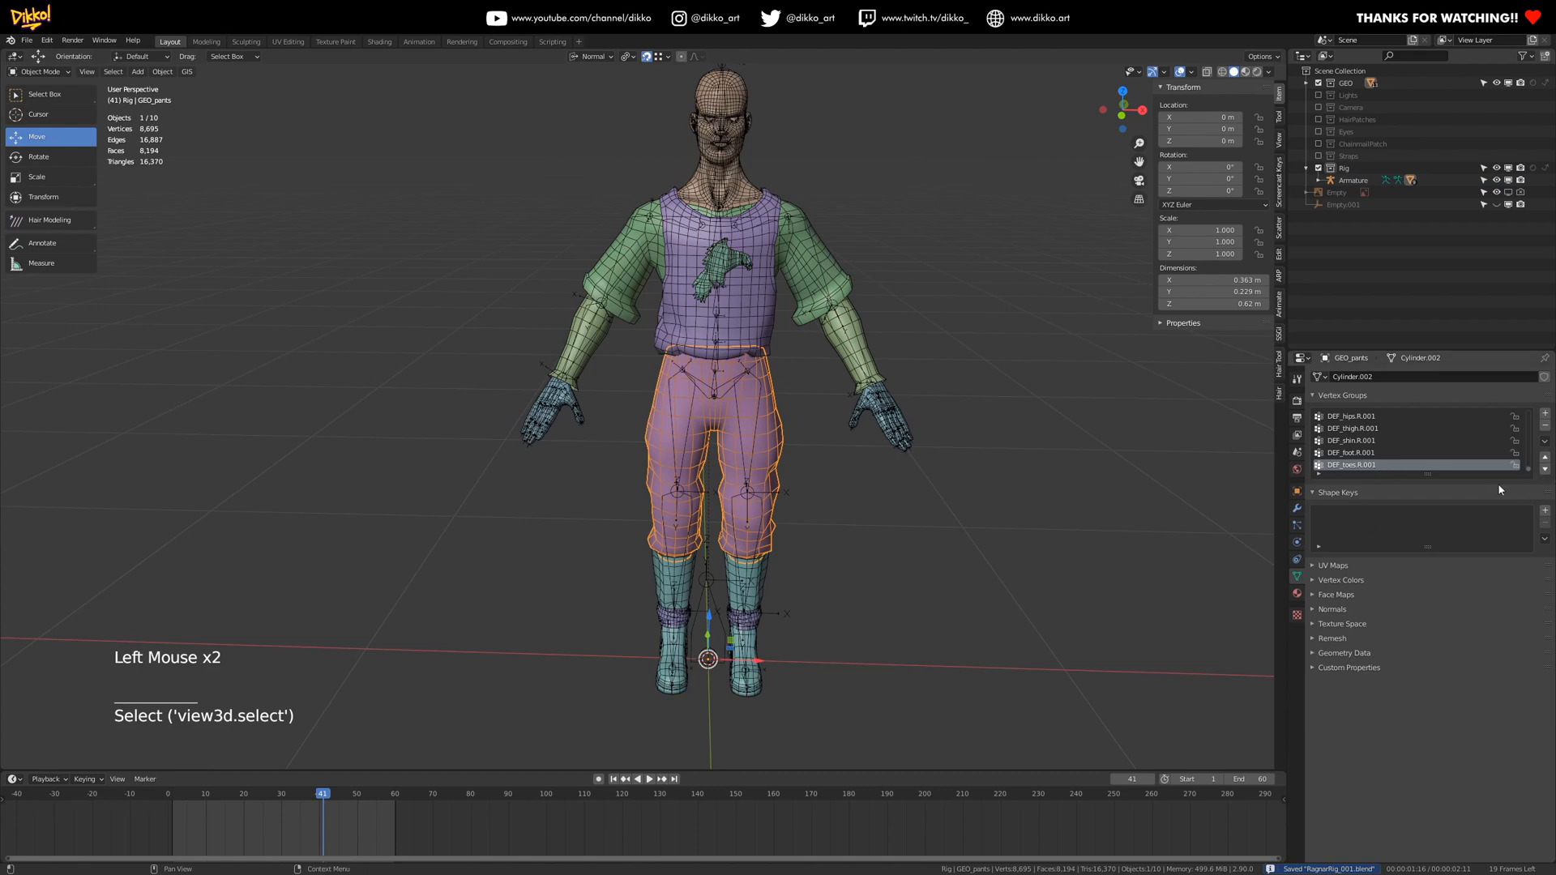
pyautogui.moveTo(1430, 476); pyautogui.dragTo(1528, 465)
pyautogui.click(1342, 587)
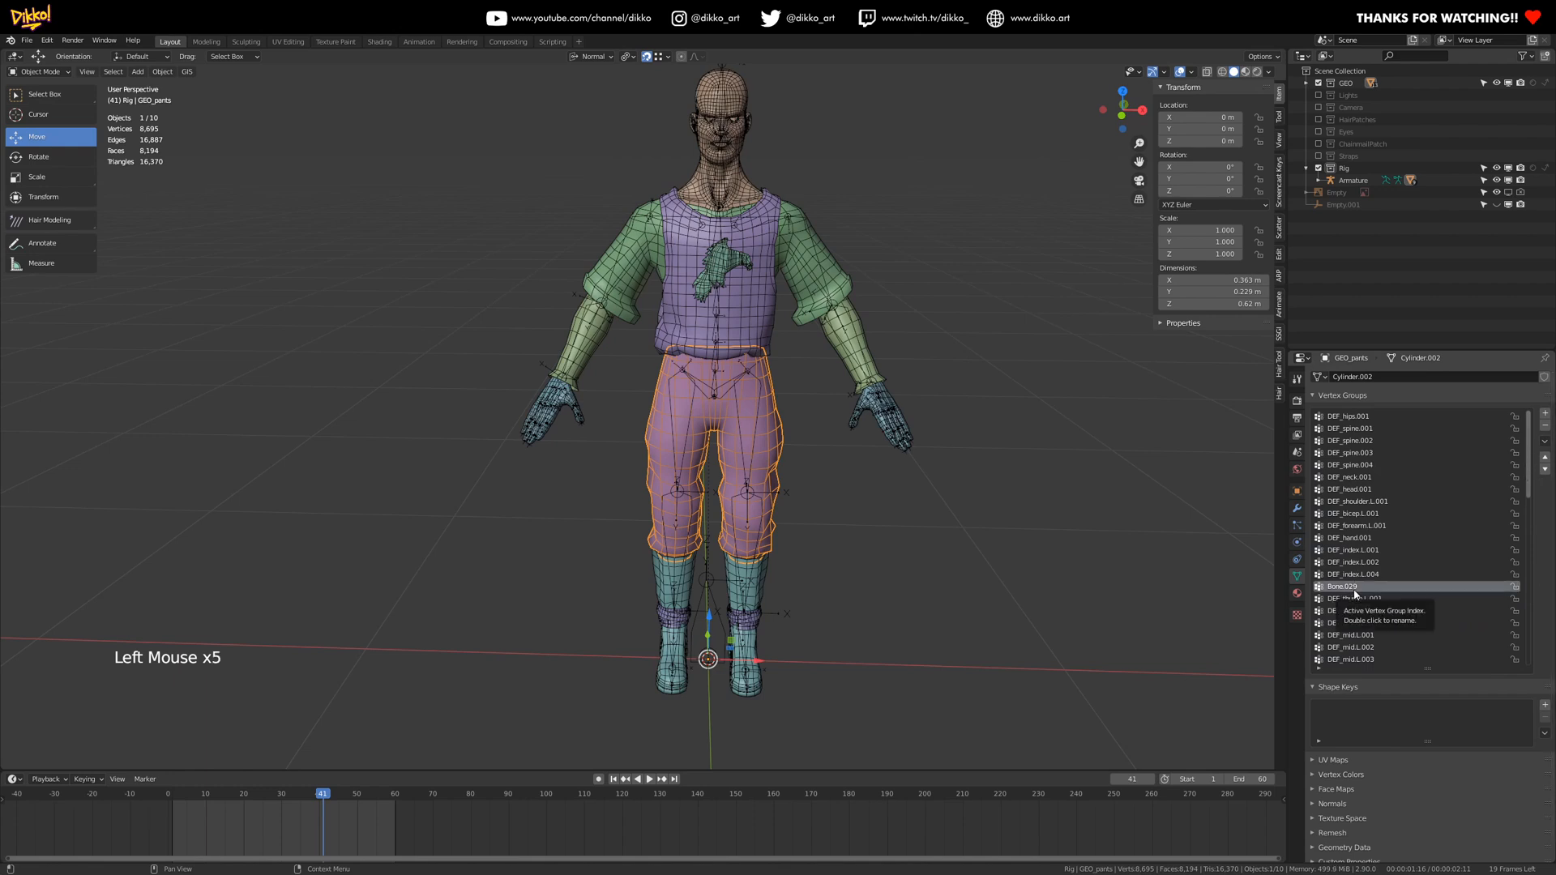
pyautogui.moveTo(761, 486)
pyautogui.mouseDown(button='middle')
pyautogui.moveTo(669, 458)
pyautogui.moveTo(641, 472)
pyautogui.moveTo(803, 478)
pyautogui.moveTo(791, 488)
pyautogui.mouseUp(button='middle')
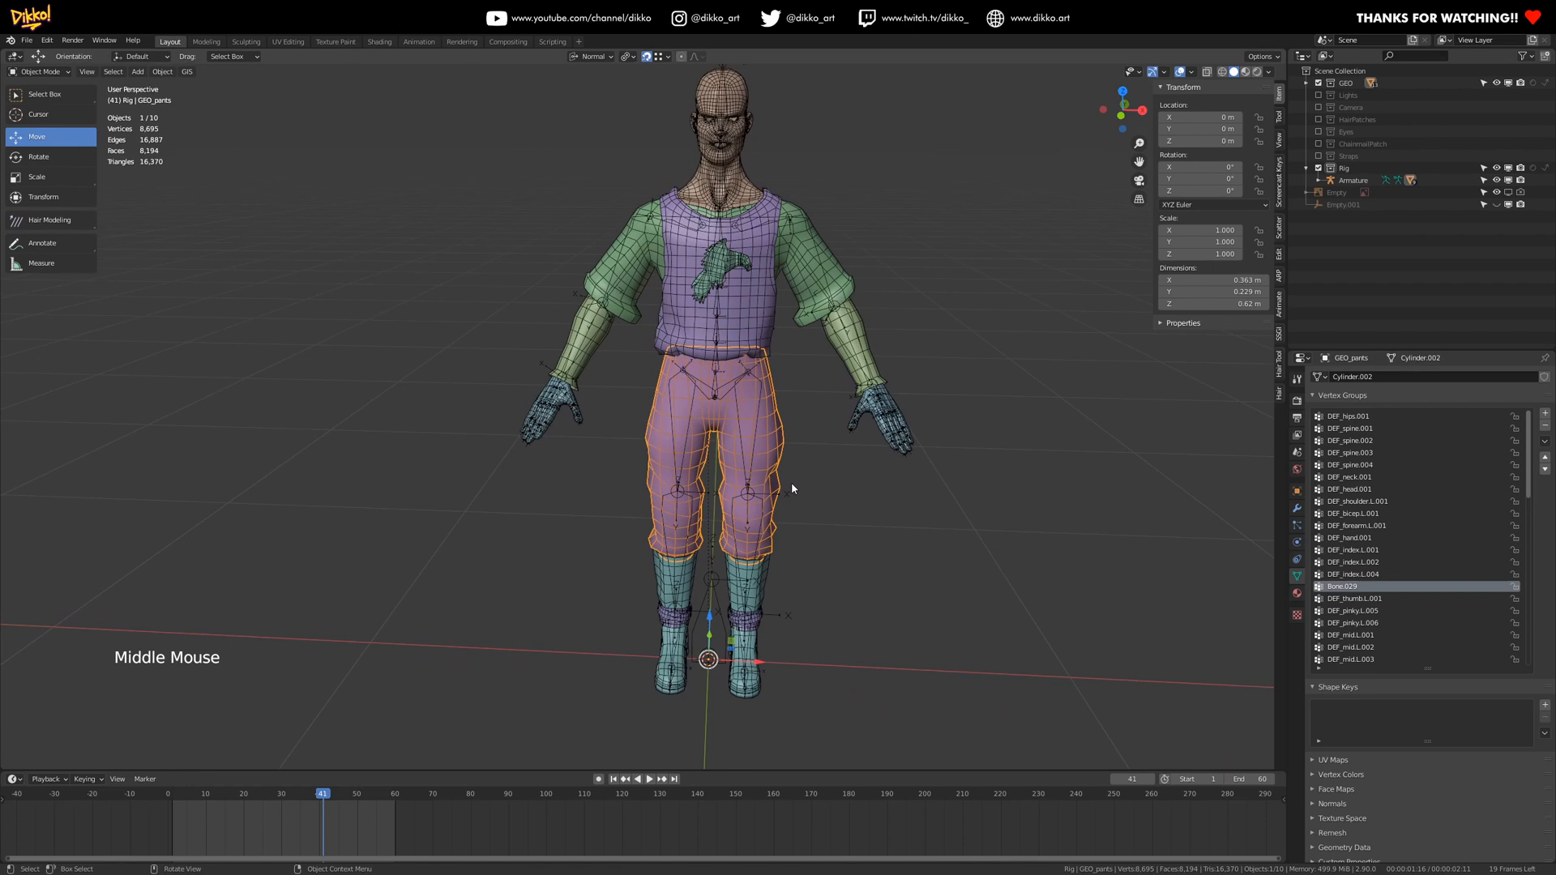
# - Expand the armature's full hierarchy in the outliner and examine the bone names and the right hand's finger bones
pyautogui.click(753, 497)
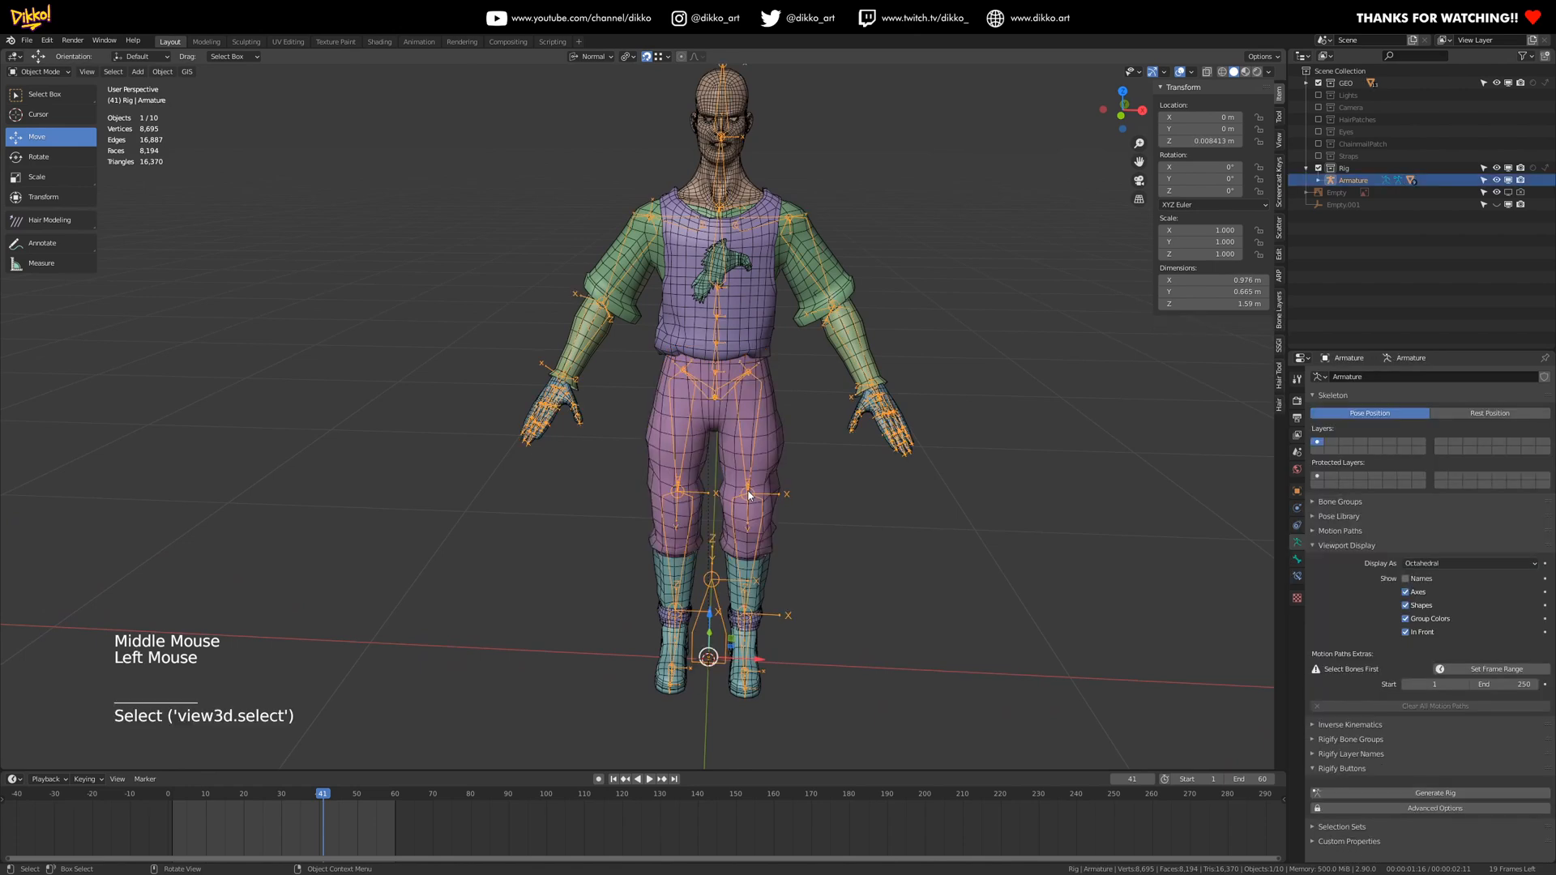
pyautogui.keyDown('shift'); pyautogui.click(1318, 179); pyautogui.keyUp('shift')
pyautogui.scroll(-14, 1475, 249)
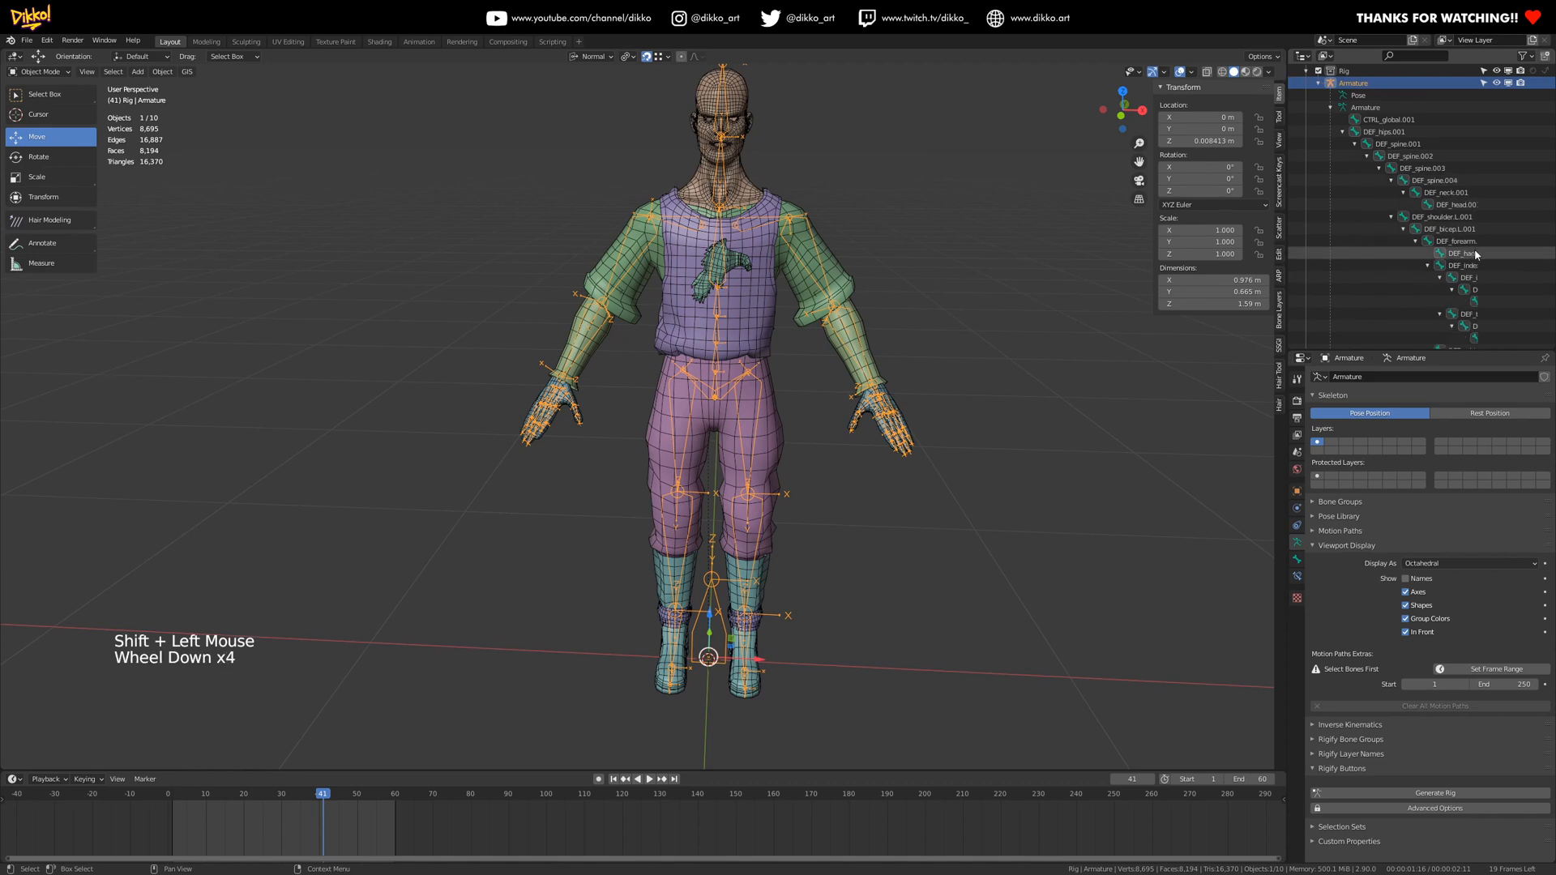
pyautogui.scroll(-14, 1485, 322)
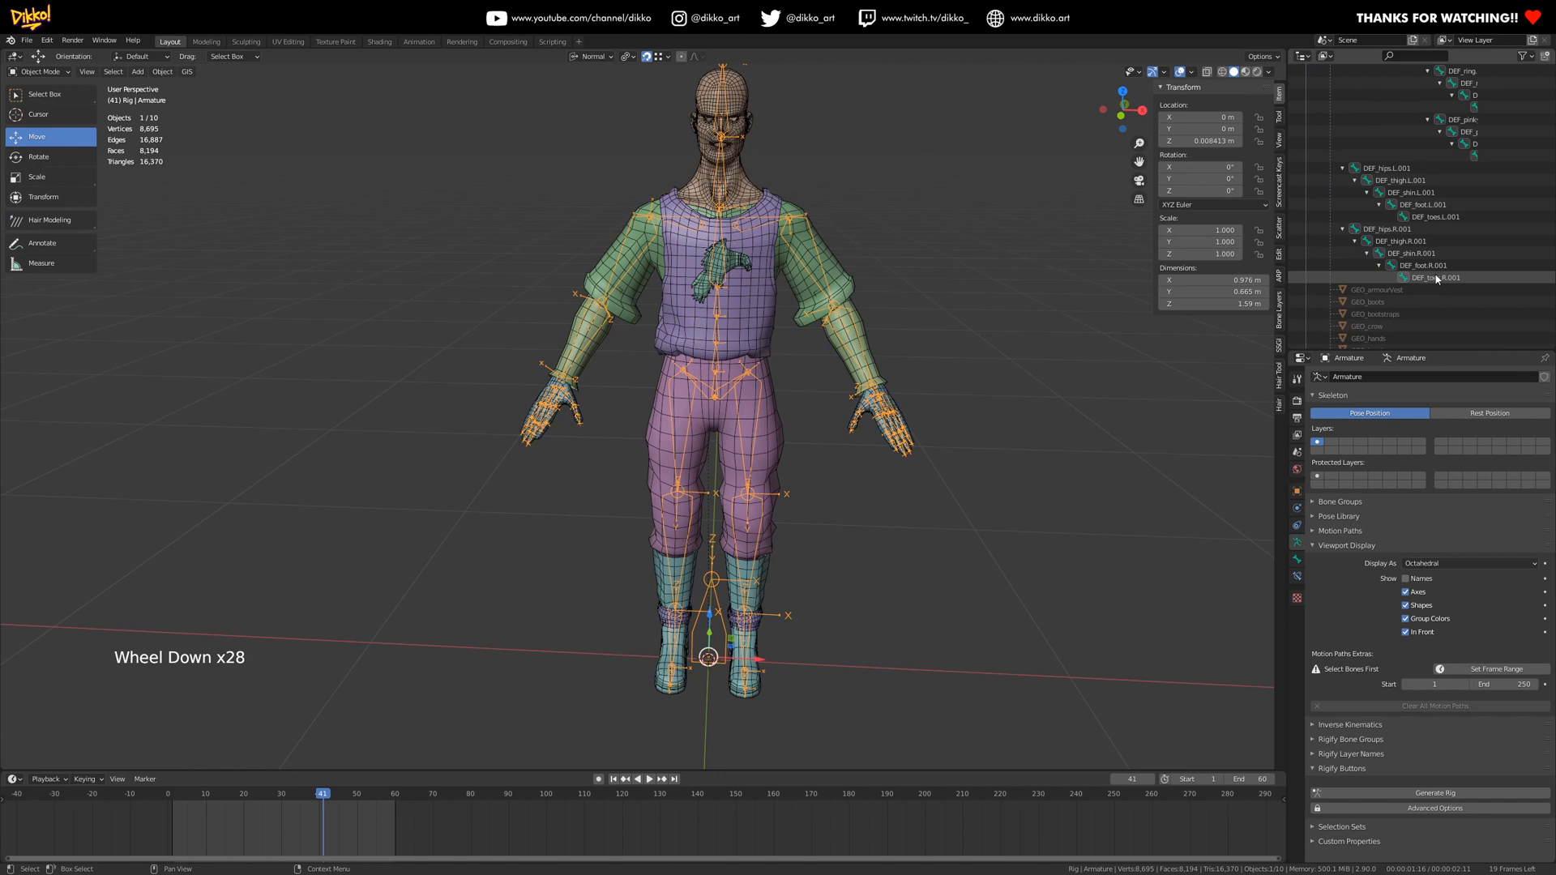
pyautogui.scroll(3, 1440, 280)
pyautogui.moveTo(1286, 279); pyautogui.dragTo(1195, 280)
pyautogui.moveTo(584, 478); pyautogui.dragTo(496, 468, button='middle')
pyautogui.scroll(4, 667, 478)
pyautogui.scroll(3, 549, 556)
pyautogui.keyDown('shift'); pyautogui.moveTo(496, 468); pyautogui.dragTo(469, 460, button='middle'); pyautogui.keyUp('shift')
pyautogui.scroll(2, 469, 460)
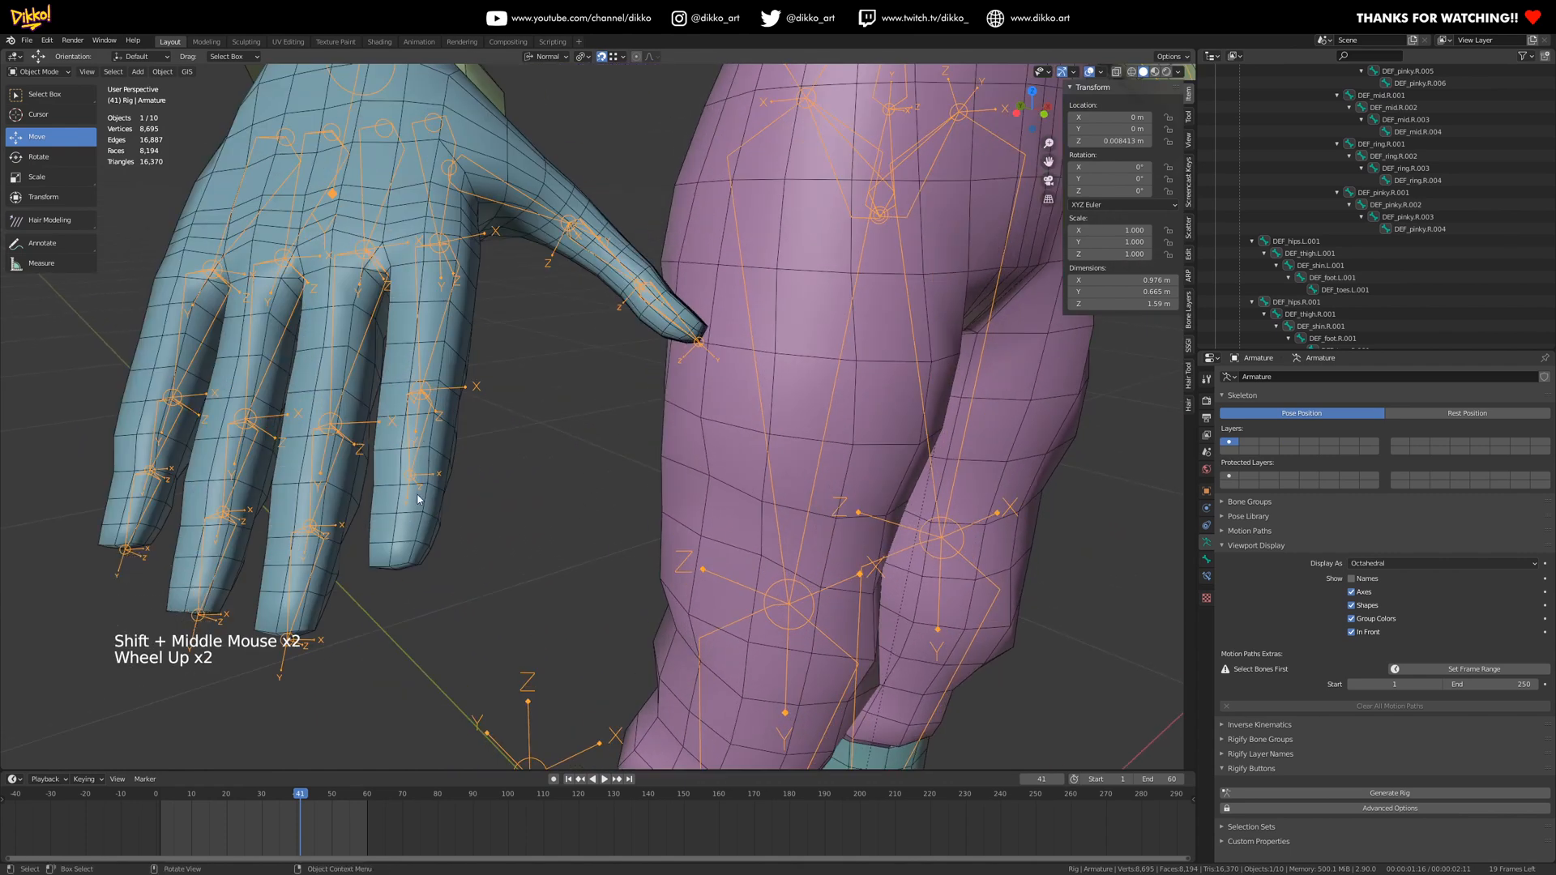
# - In Edit Mode, rename the left index finger's last two bones to DEF_index.L.003 and DEF_index.L.004
pyautogui.scroll(-4, 418, 499)
pyautogui.moveTo(418, 499); pyautogui.dragTo(730, 446, button='middle')
pyautogui.scroll(-2, 567, 470)
pyautogui.keyDown('shift'); pyautogui.moveTo(729, 446); pyautogui.dragTo(656, 341, button='middle'); pyautogui.keyUp('shift')
pyautogui.scroll(2, 835, 461)
pyautogui.click(743, 513)
pyautogui.click(743, 513)
pyautogui.press('Tab')
pyautogui.click(742, 510)
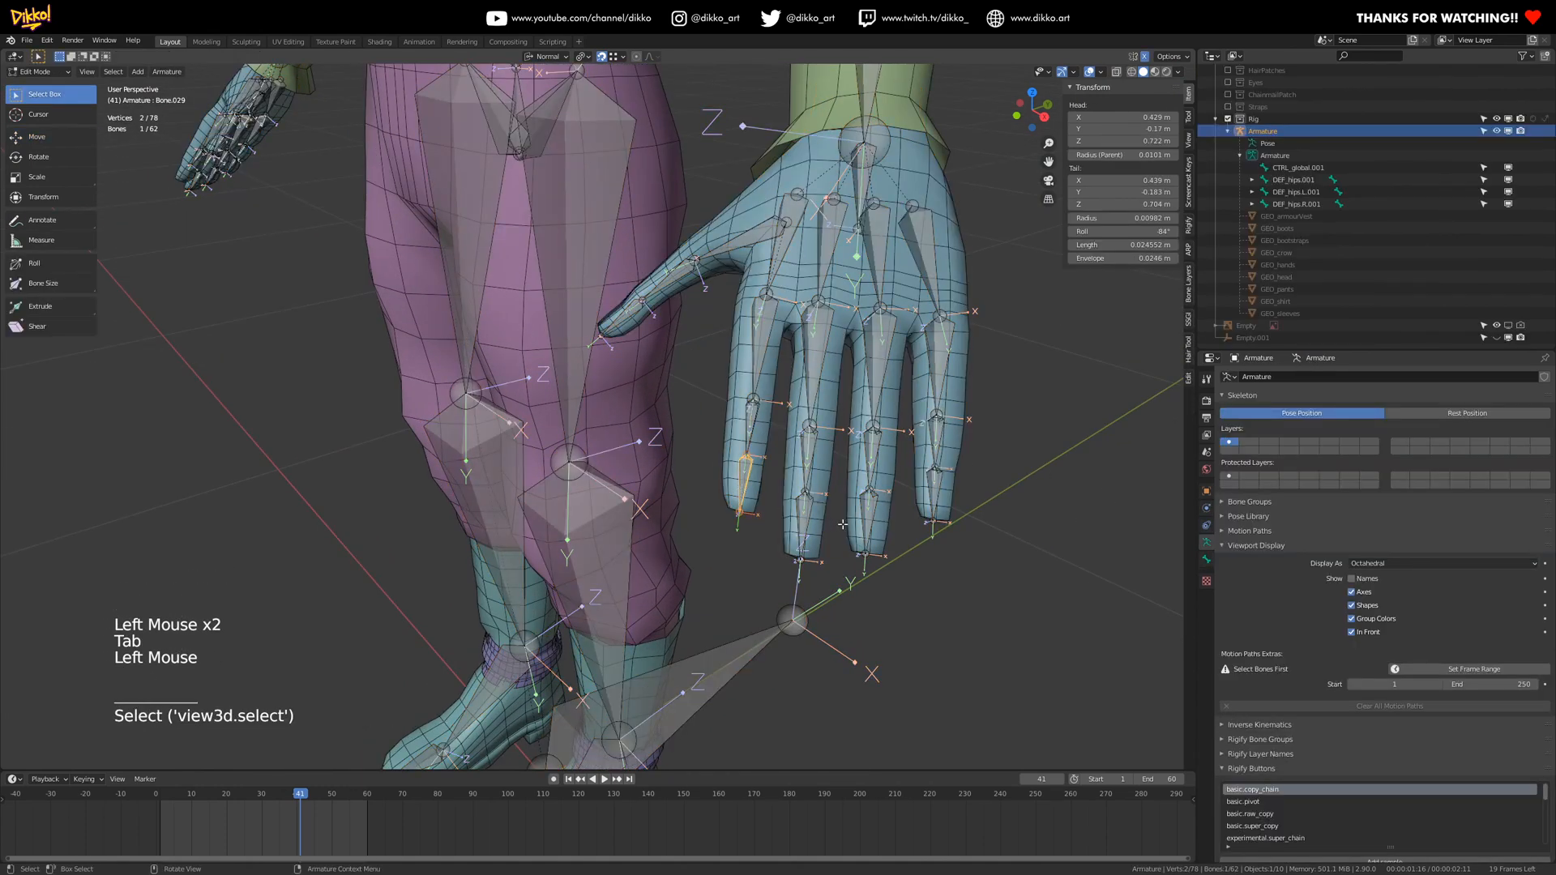
pyautogui.click(1206, 560)
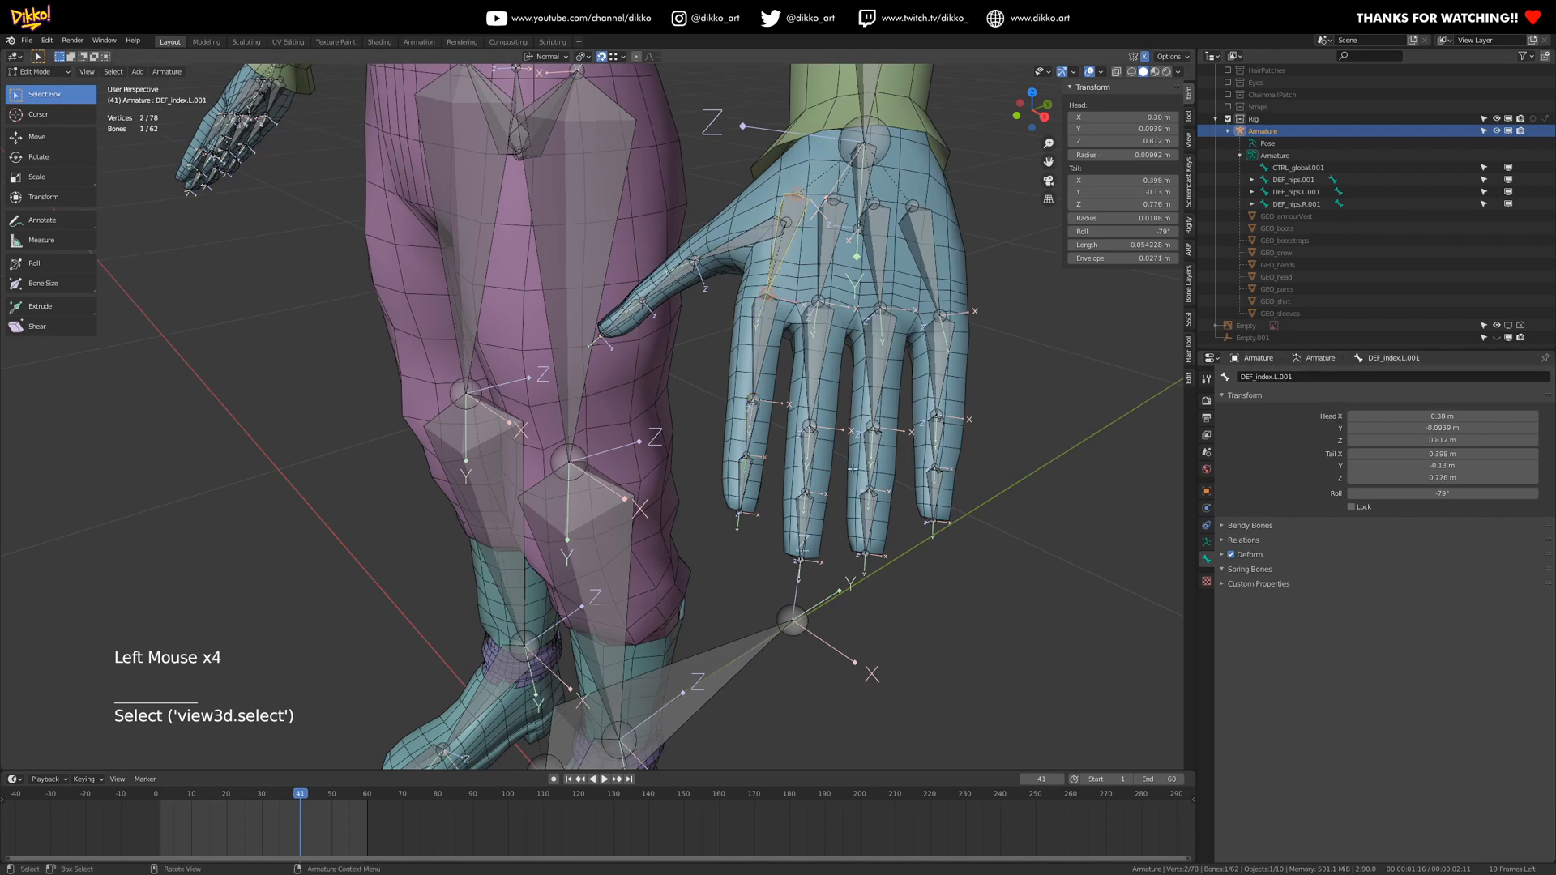
pyautogui.hotkey('ctrl', 'c')
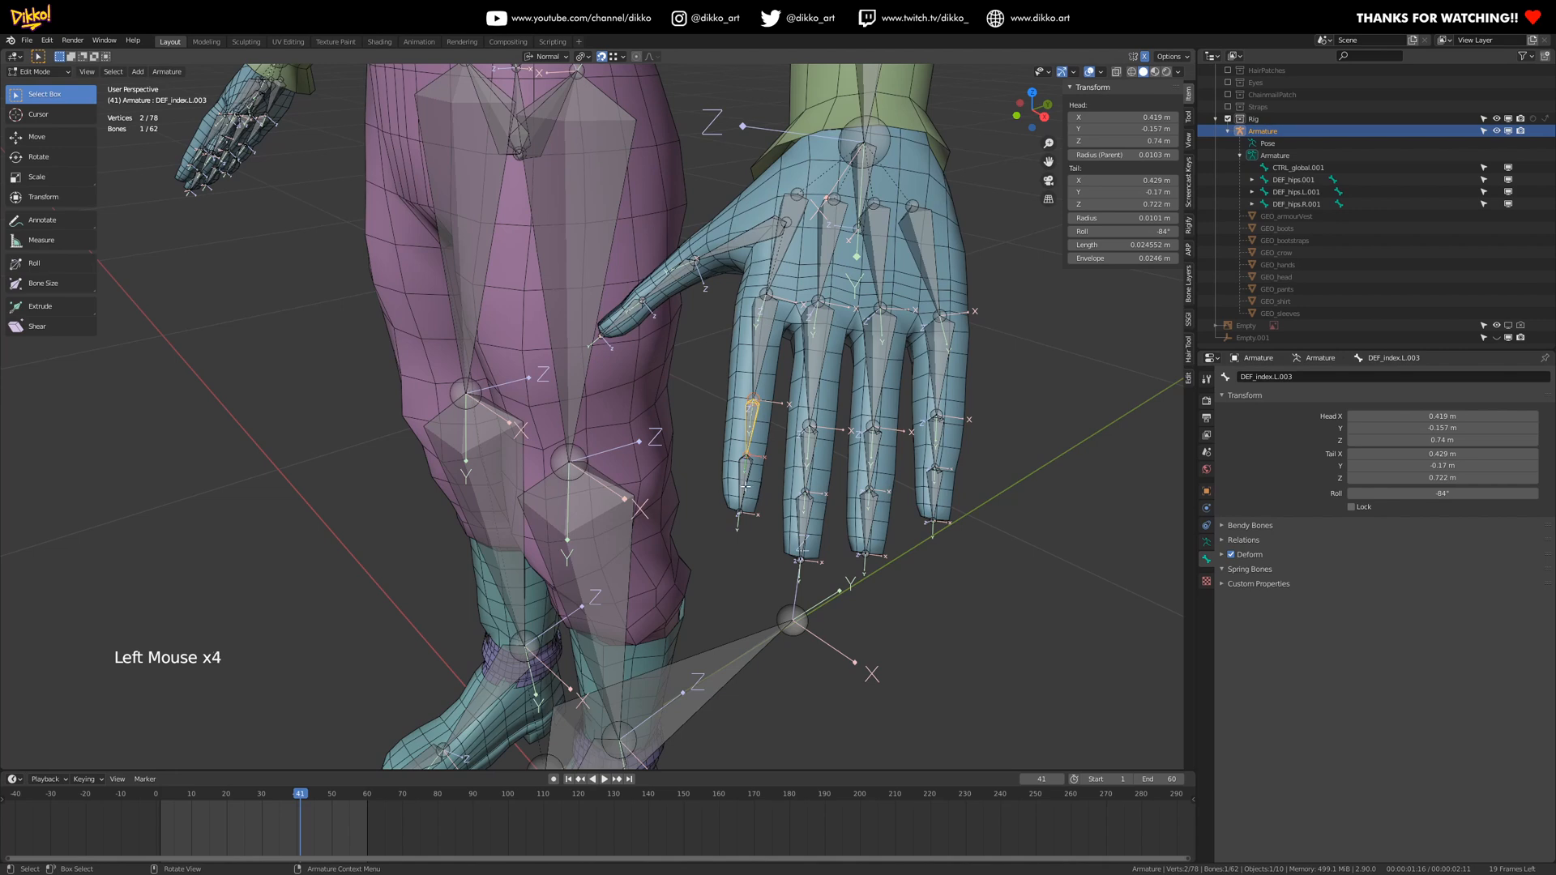
pyautogui.click(746, 487)
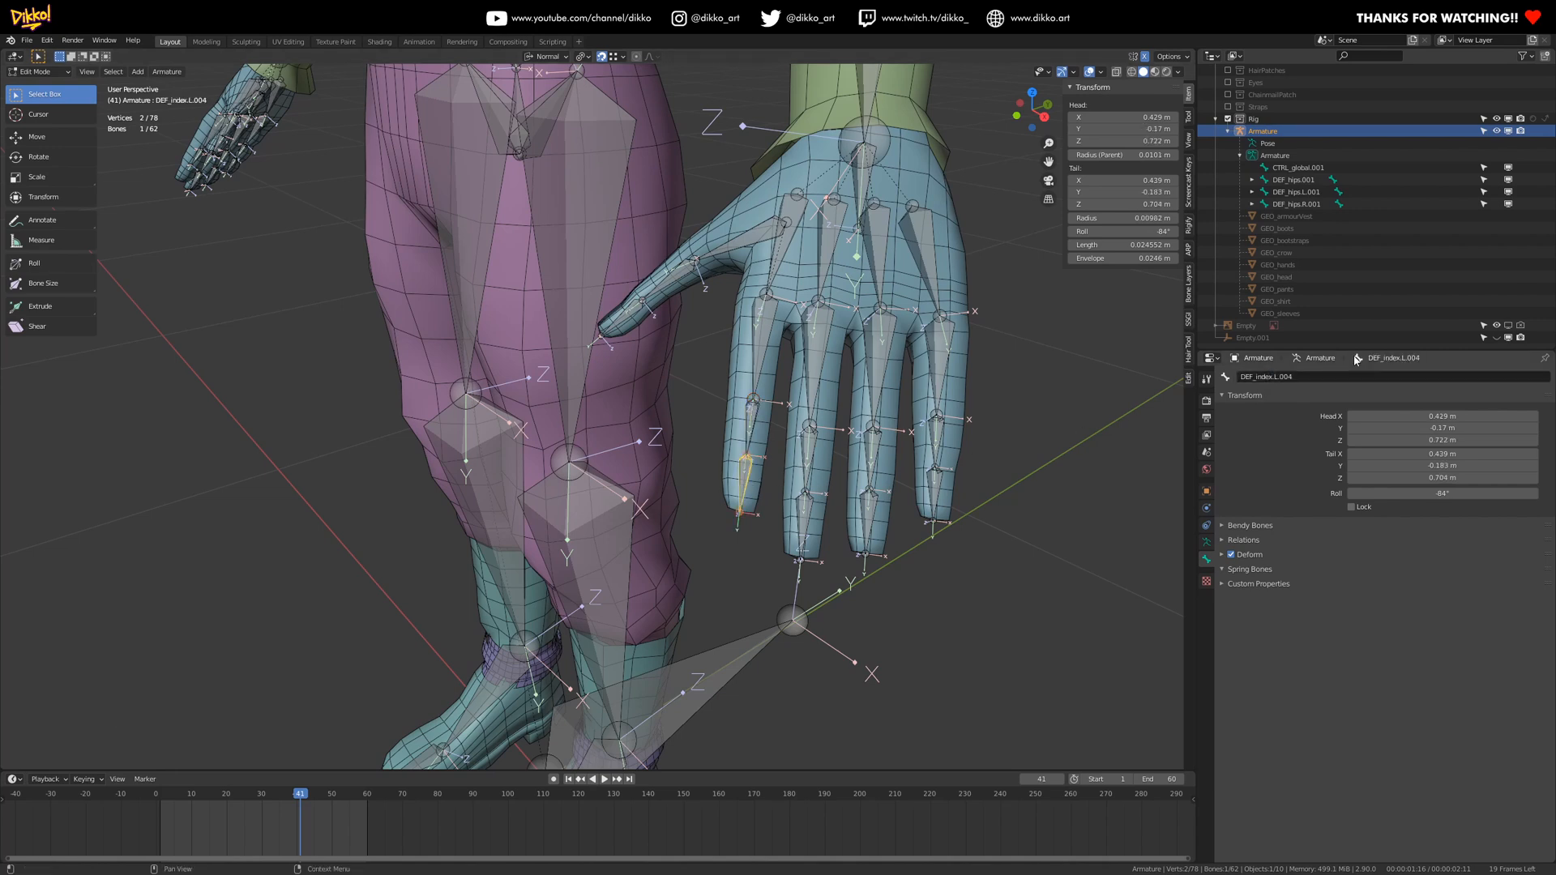
# - Delete the right hand's index finger bones
pyautogui.scroll(-3, 810, 454)
pyautogui.moveTo(810, 454); pyautogui.dragTo(833, 450, button='middle')
pyautogui.scroll(2, 833, 449)
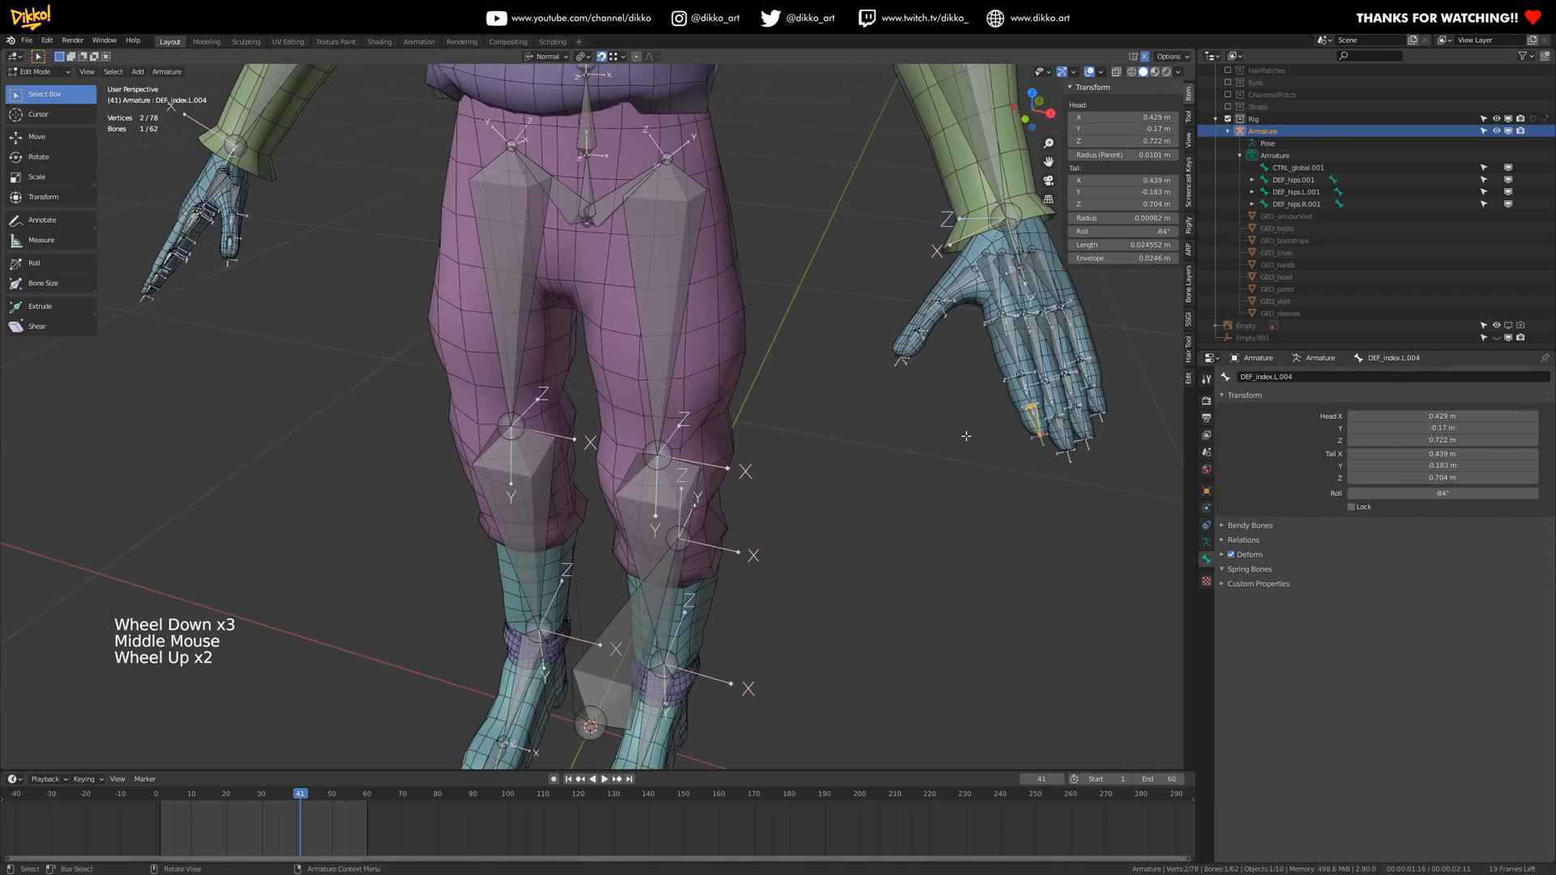
pyautogui.keyDown('shift'); pyautogui.moveTo(507, 420); pyautogui.dragTo(523, 413, button='middle'); pyautogui.keyUp('shift')
pyautogui.moveTo(523, 414); pyautogui.dragTo(577, 384, button='middle')
pyautogui.scroll(1, 559, 397)
pyautogui.scroll(1, 581, 381)
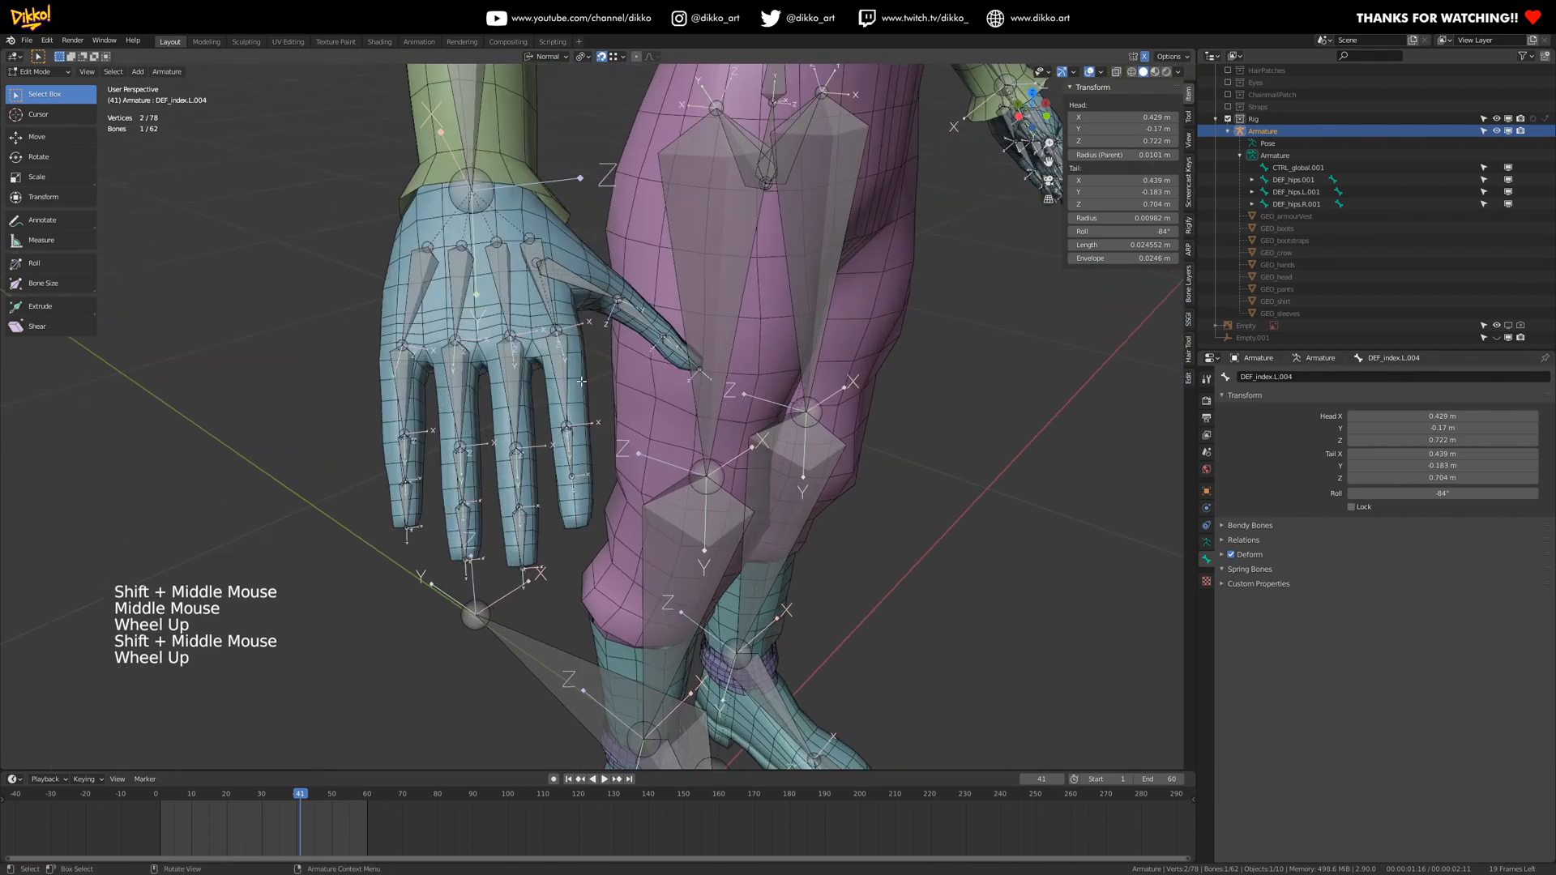
pyautogui.click(1148, 58)
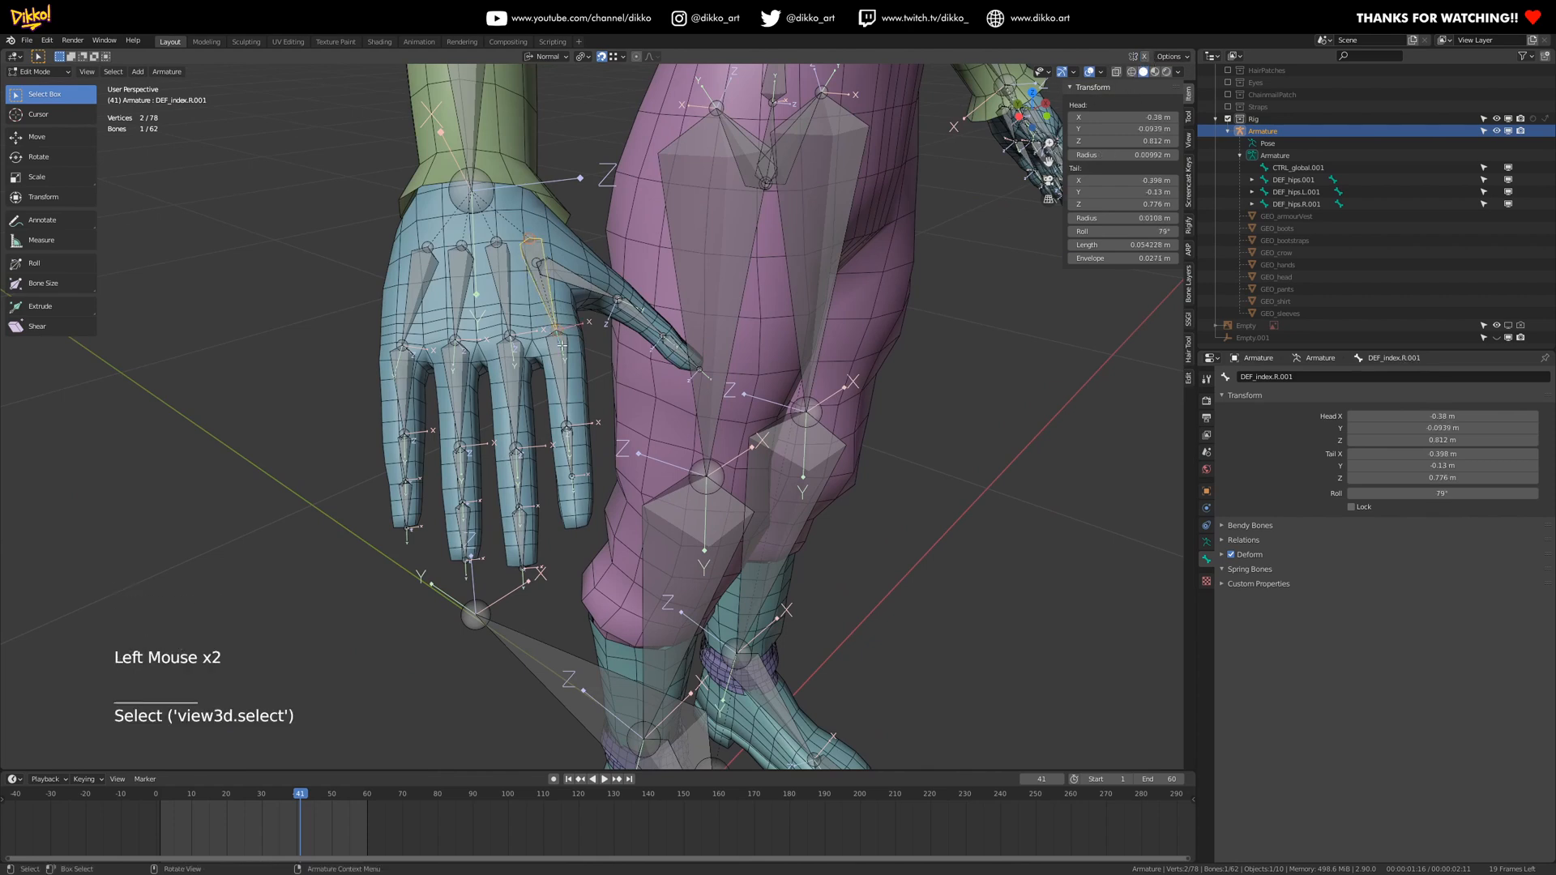
pyautogui.press('Delete')
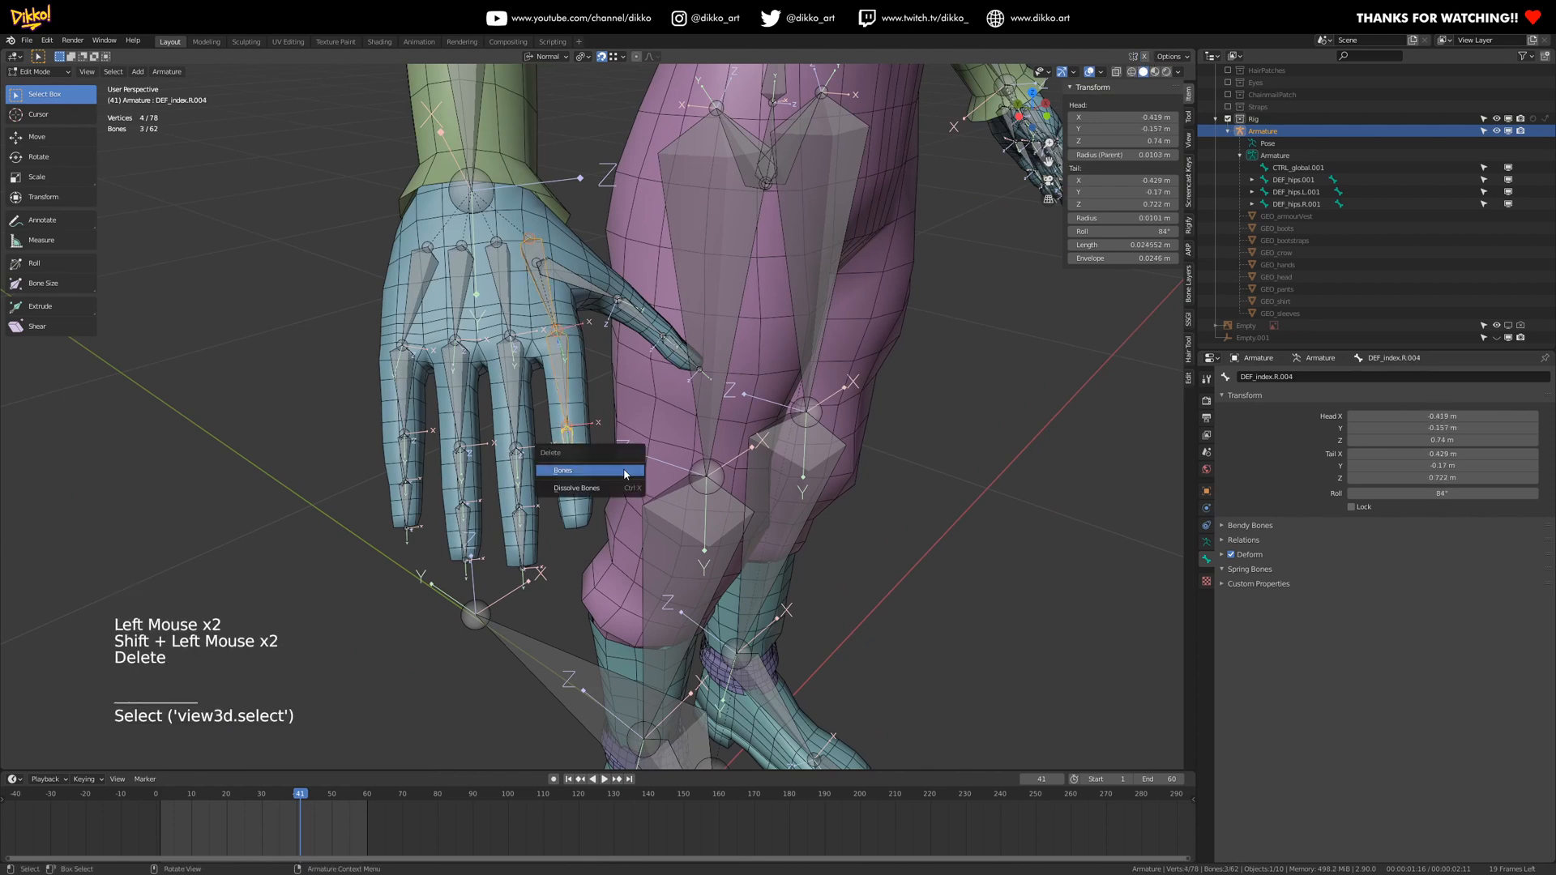
# - Symmetrize the left hand's four index finger bones over to the right hand
pyautogui.scroll(-3, 608, 466)
pyautogui.moveTo(607, 466); pyautogui.dragTo(720, 402, button='middle')
pyautogui.scroll(2, 720, 402)
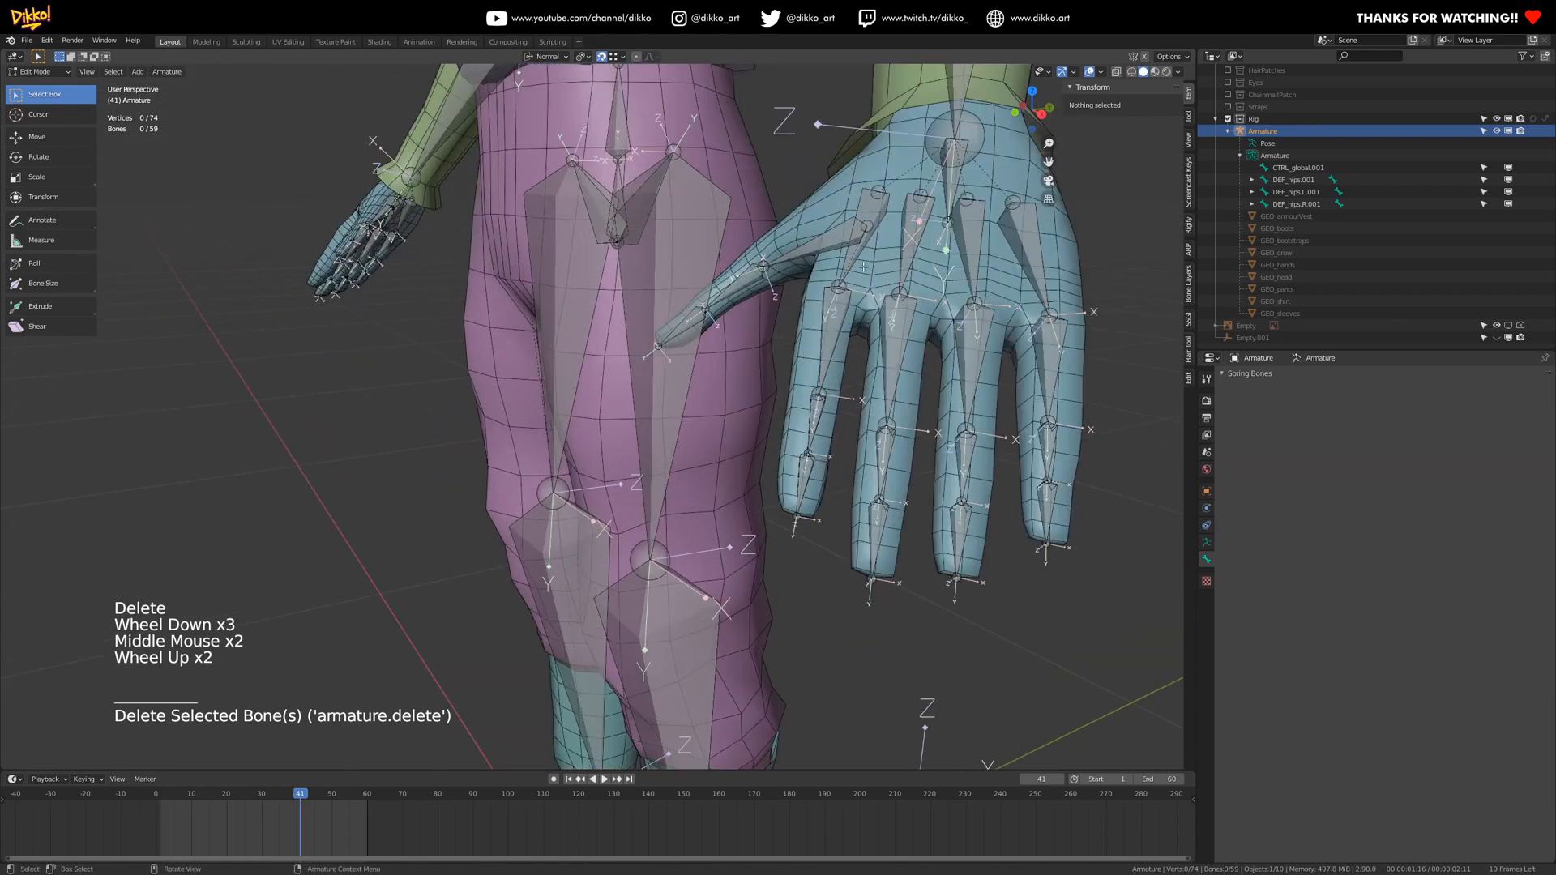
pyautogui.click(864, 267)
pyautogui.keyDown('shift'); pyautogui.click(815, 407); pyautogui.keyUp('shift')
pyautogui.moveTo(550, 500); pyautogui.dragTo(486, 437, button='middle')
pyautogui.click(171, 73)
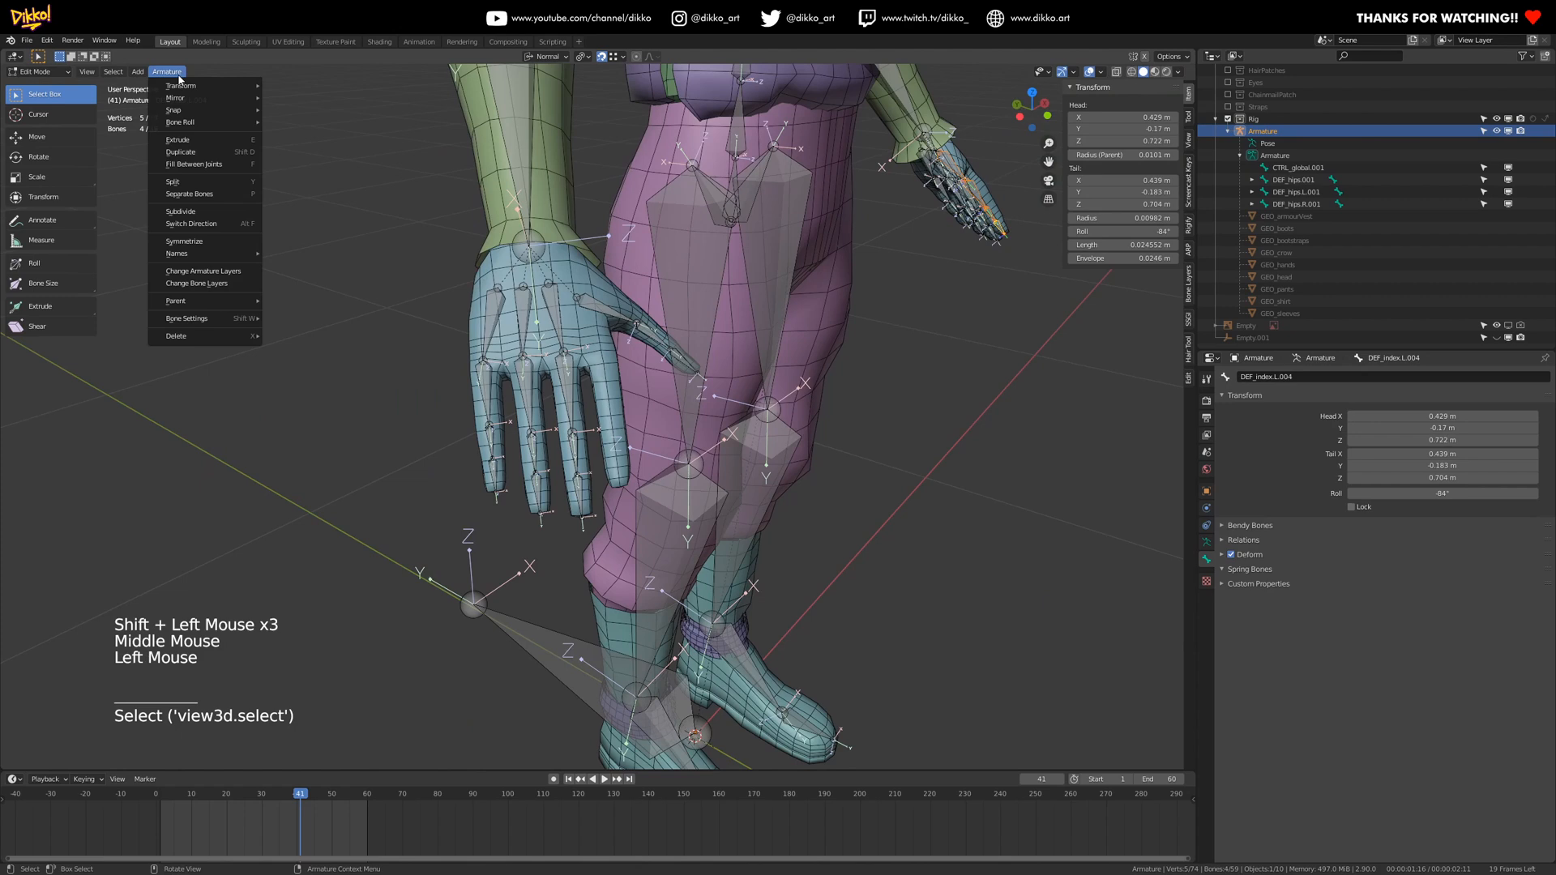
pyautogui.click(200, 246)
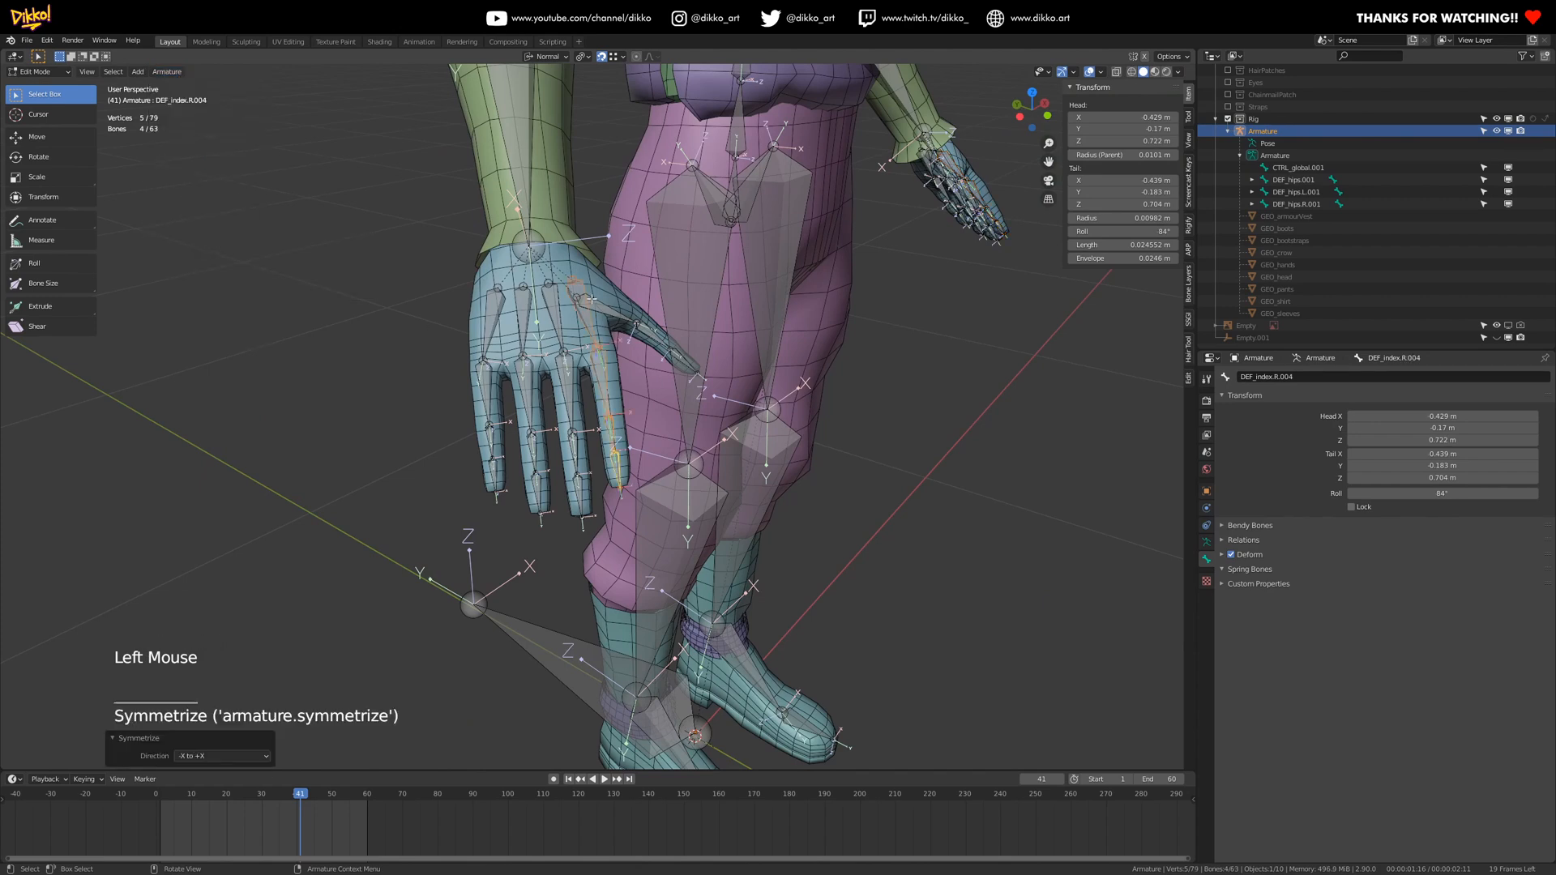
# - Return to Object Mode and parent all the character meshes to the armature with automatic weights
pyautogui.scroll(1, 591, 299)
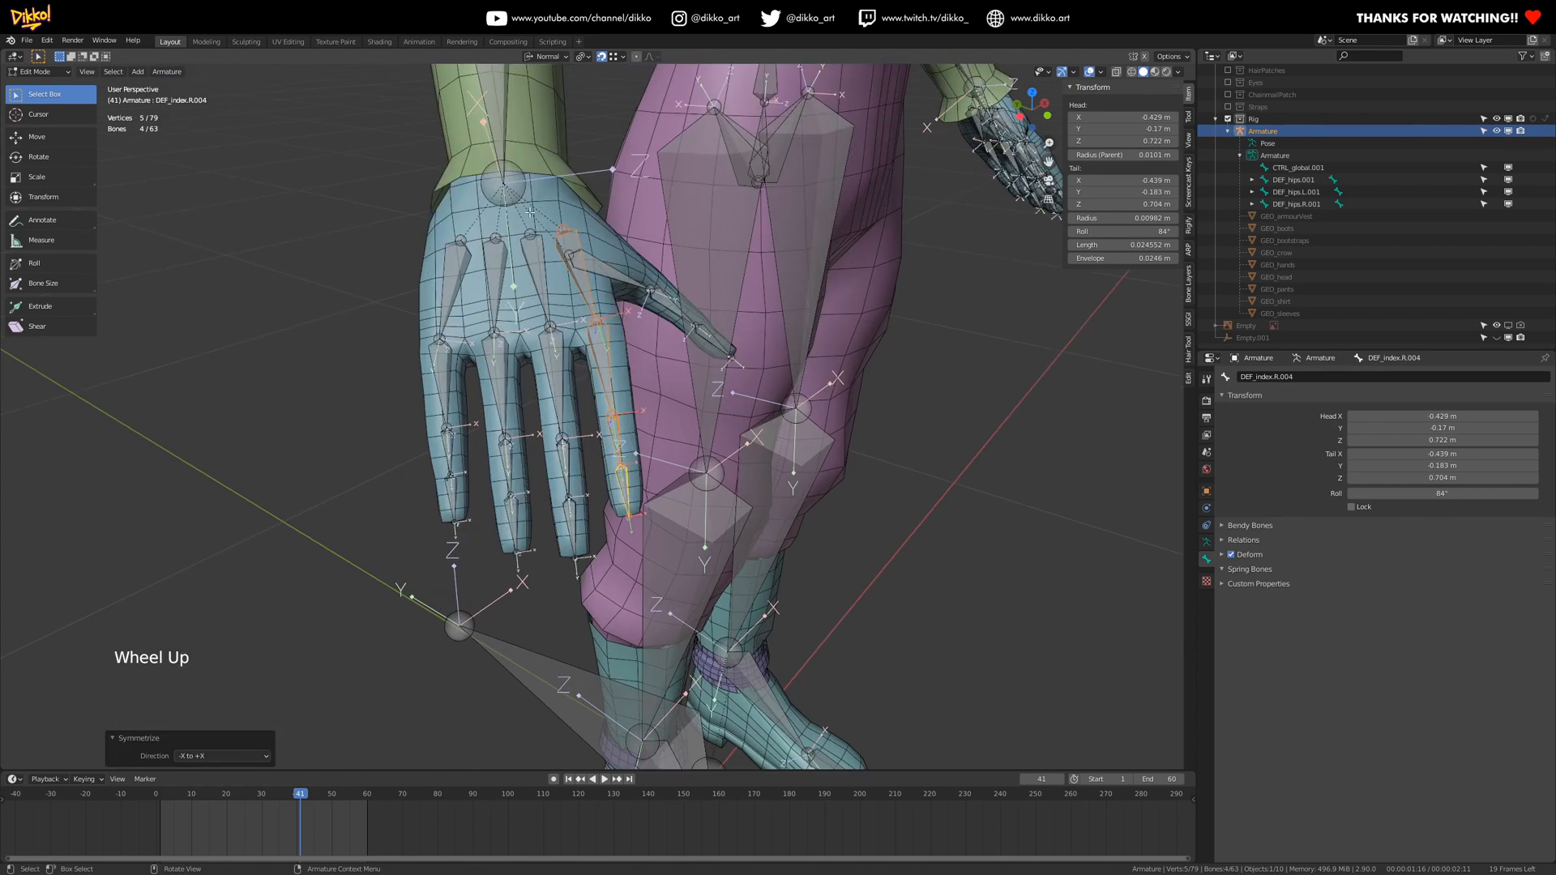
pyautogui.scroll(-3, 552, 224)
pyautogui.moveTo(552, 224); pyautogui.dragTo(639, 391, button='middle')
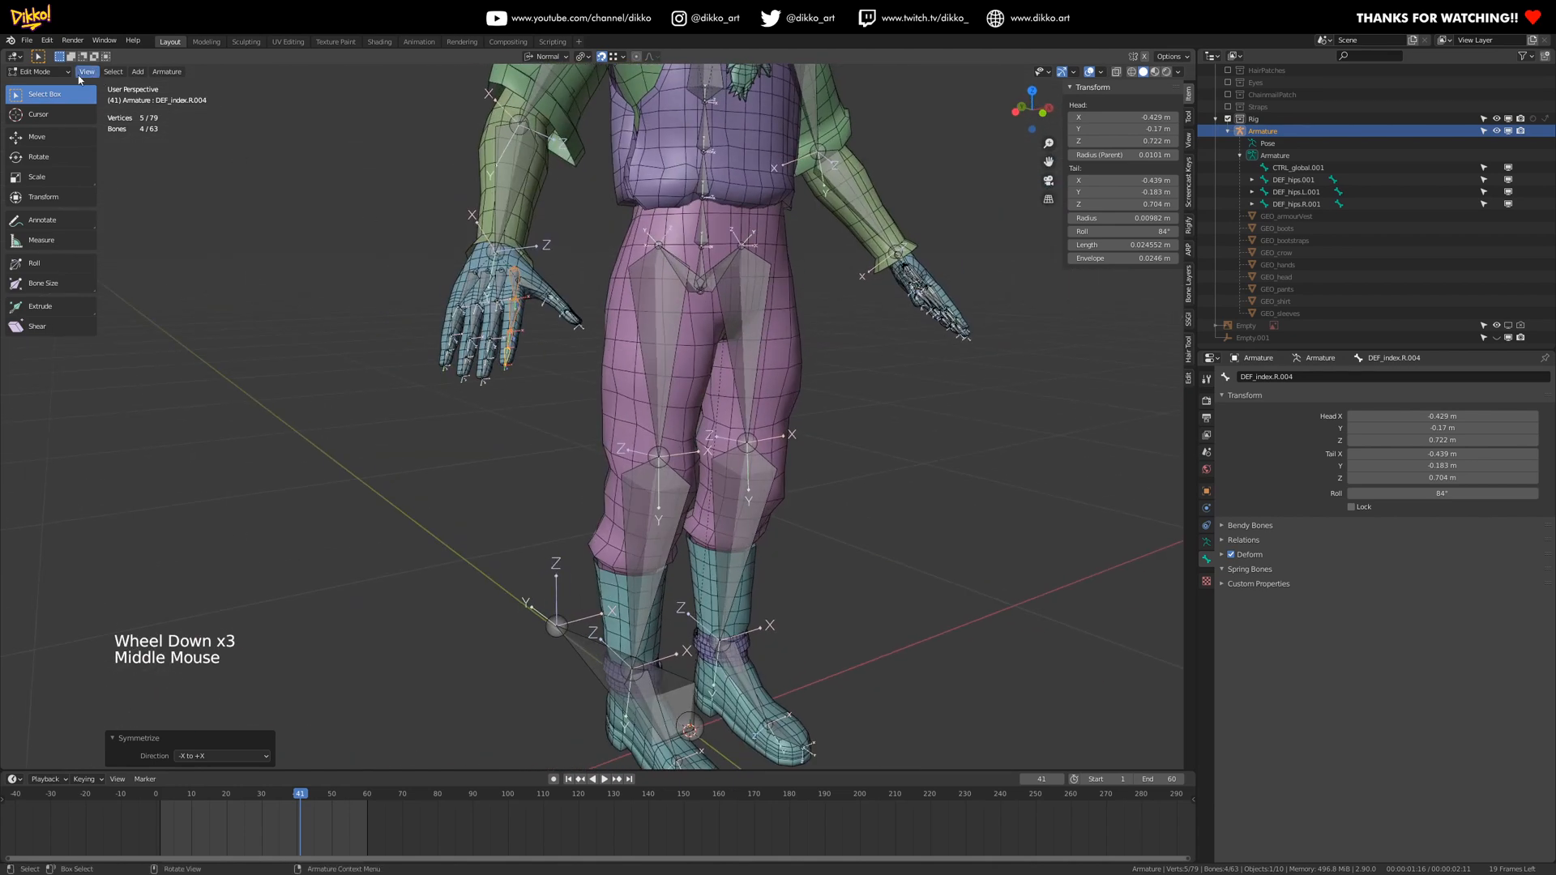
pyautogui.click(38, 72)
pyautogui.click(39, 86)
pyautogui.moveTo(147, 165); pyautogui.dragTo(632, 375, button='middle')
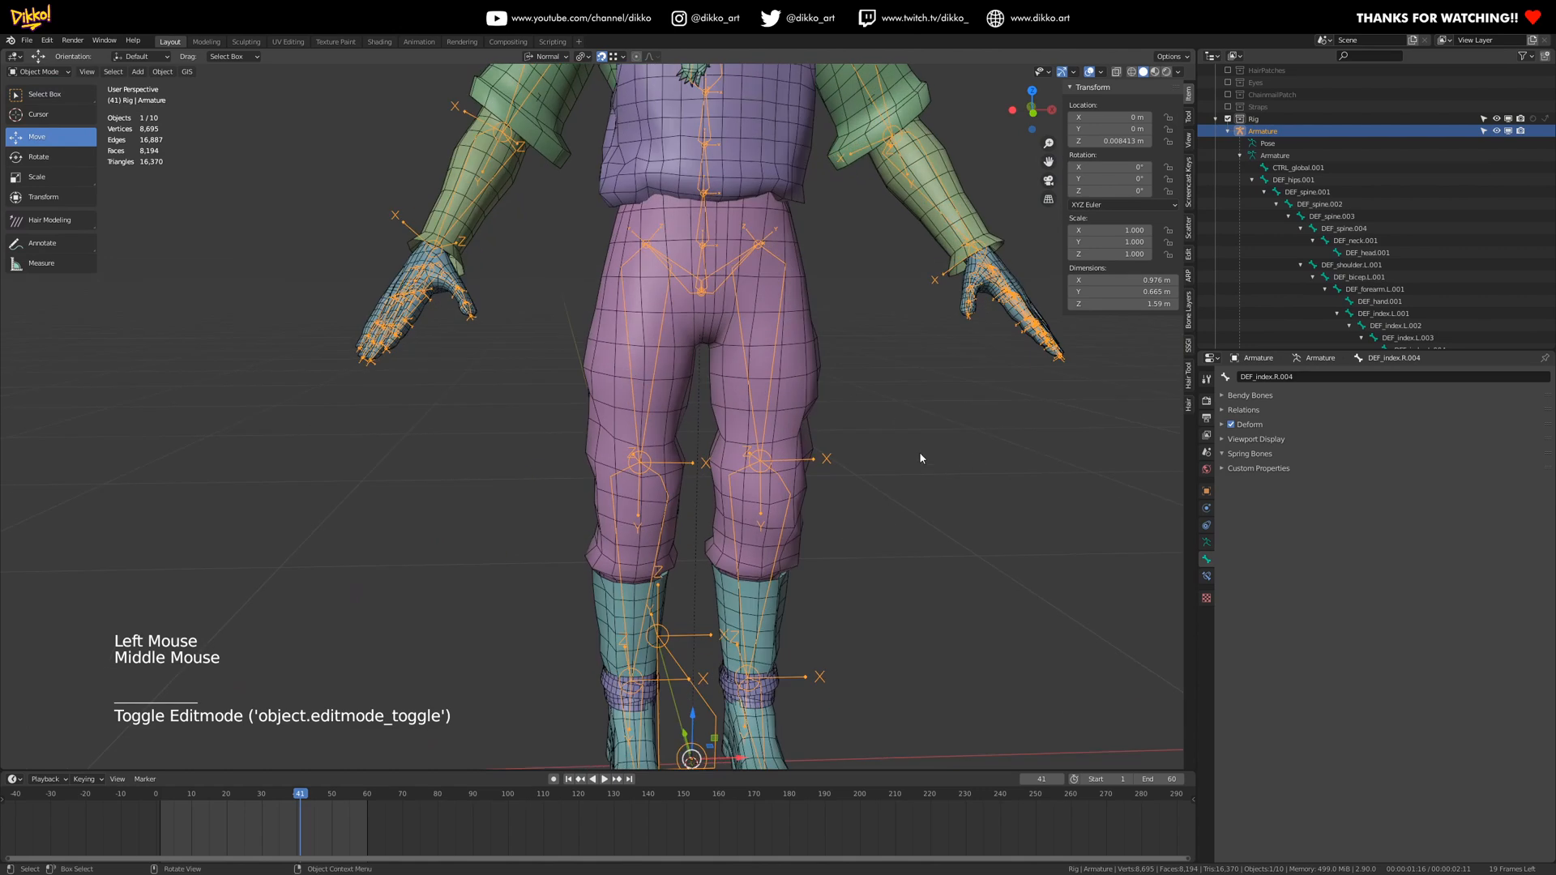
pyautogui.click(797, 356)
pyautogui.scroll(-4, 785, 375)
pyautogui.moveTo(433, 102); pyautogui.dragTo(933, 644)
pyautogui.keyDown('shift'); pyautogui.click(684, 388); pyautogui.keyUp('shift')
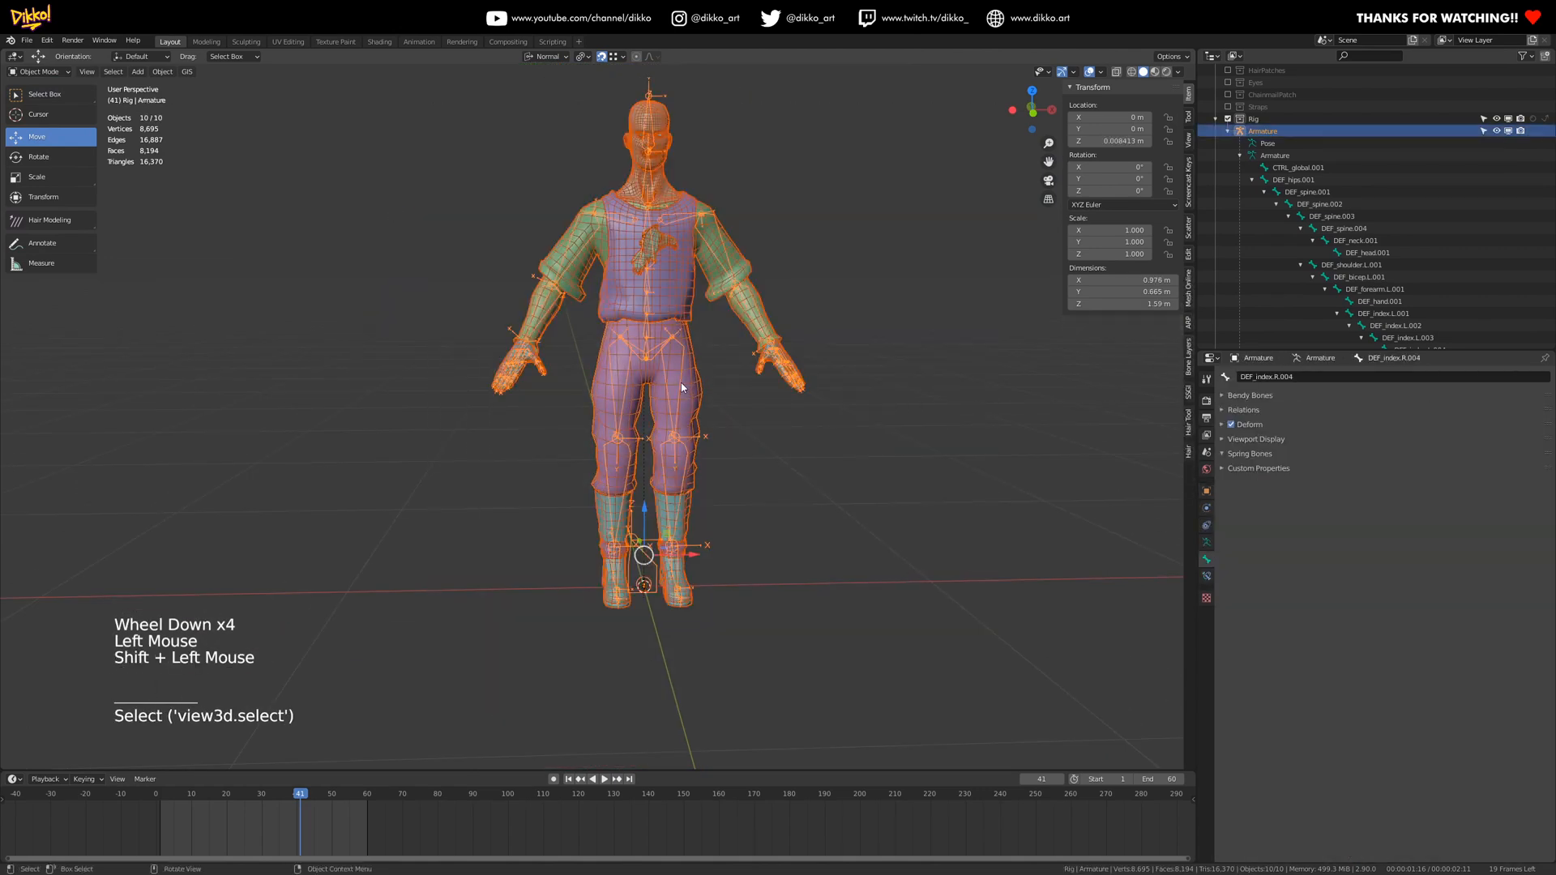
pyautogui.hotkey('ctrl', 'p')
pyautogui.click(681, 382)
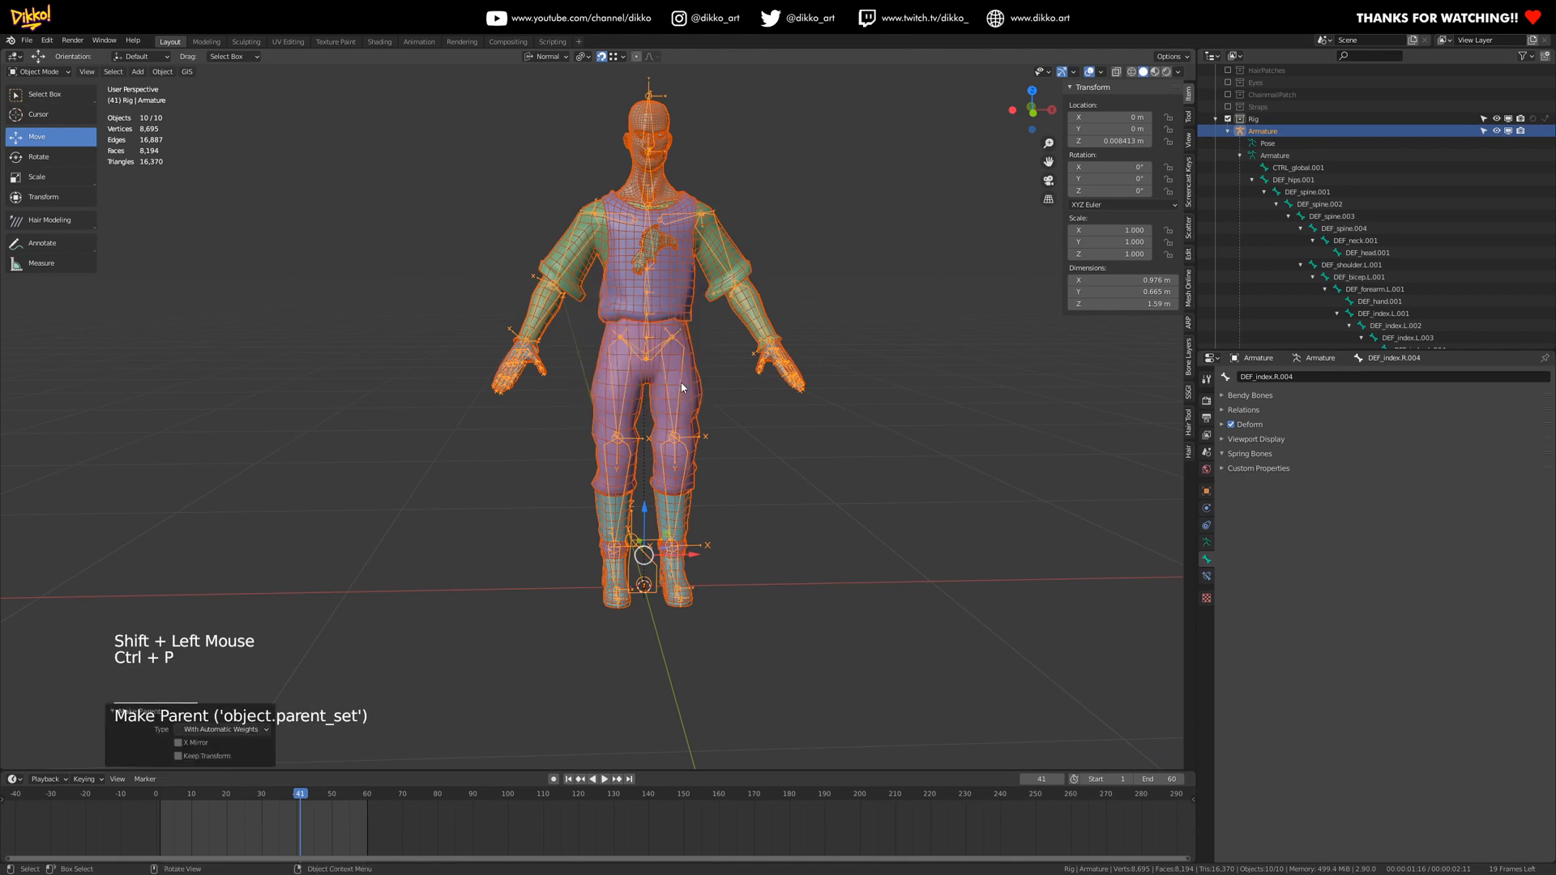
# - Switch the armature to Pose Mode and select the left shin bone
pyautogui.moveTo(681, 387); pyautogui.dragTo(461, 260, button='middle')
pyautogui.scroll(3, 689, 525)
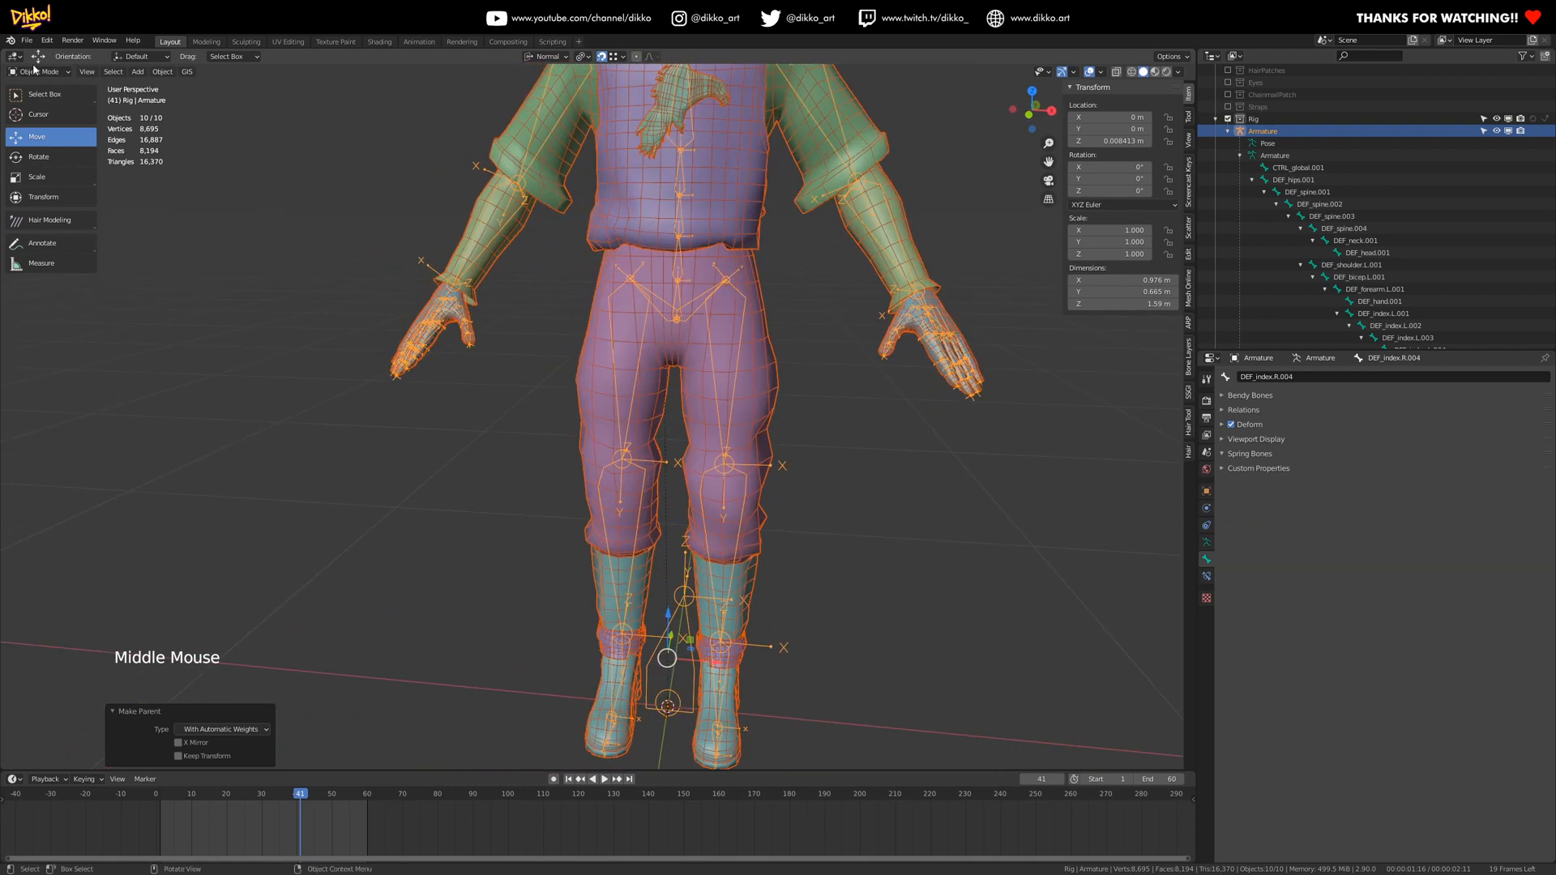
pyautogui.click(31, 115)
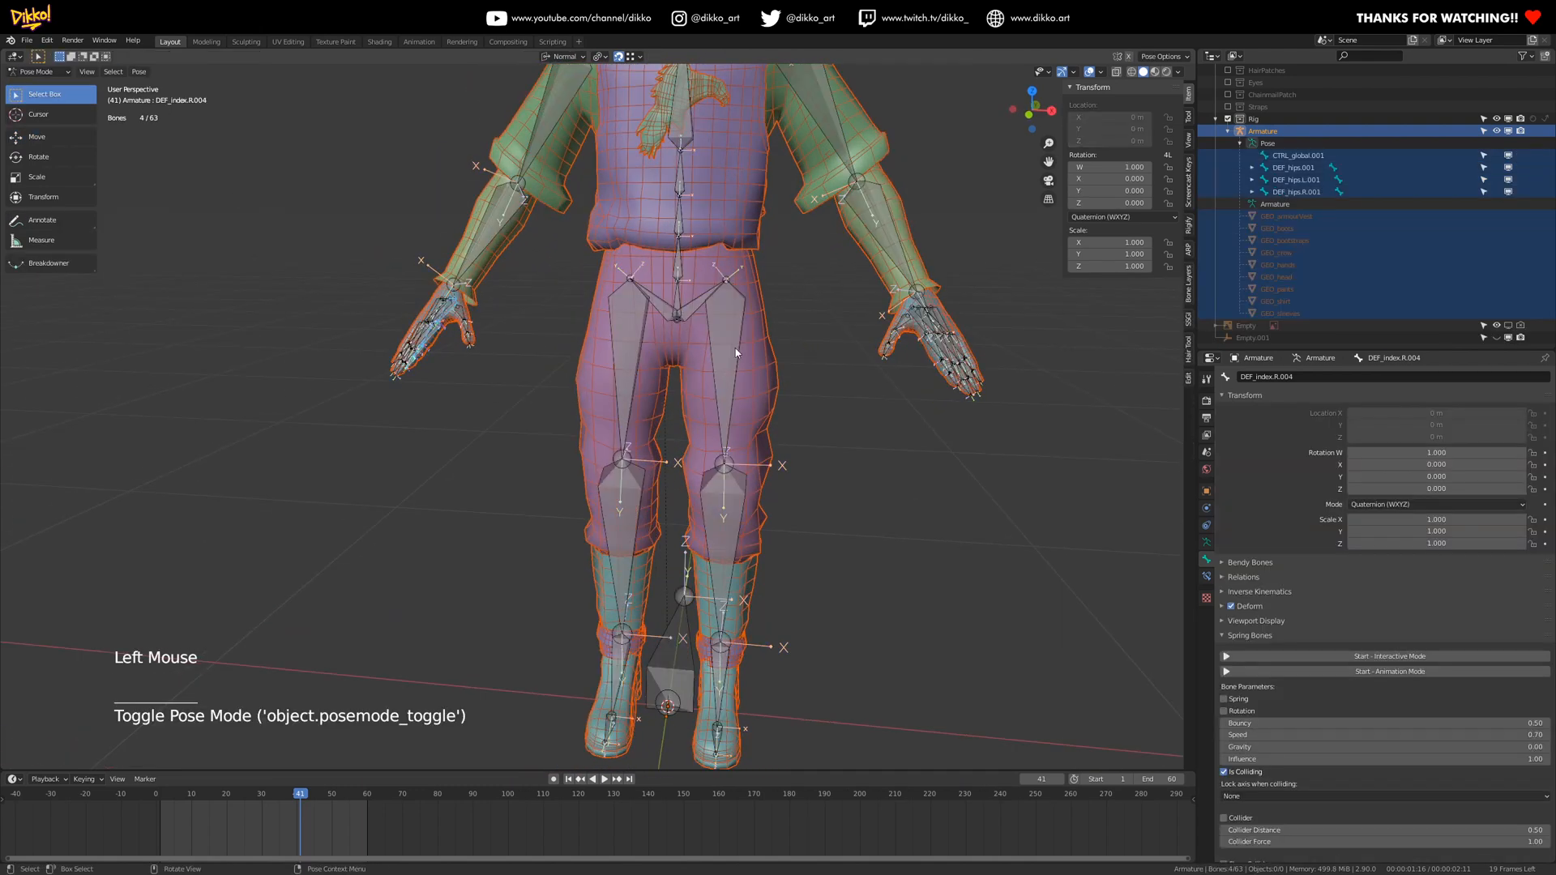
pyautogui.doubleClick(718, 519)
pyautogui.moveTo(768, 557); pyautogui.dragTo(800, 498, button='middle')
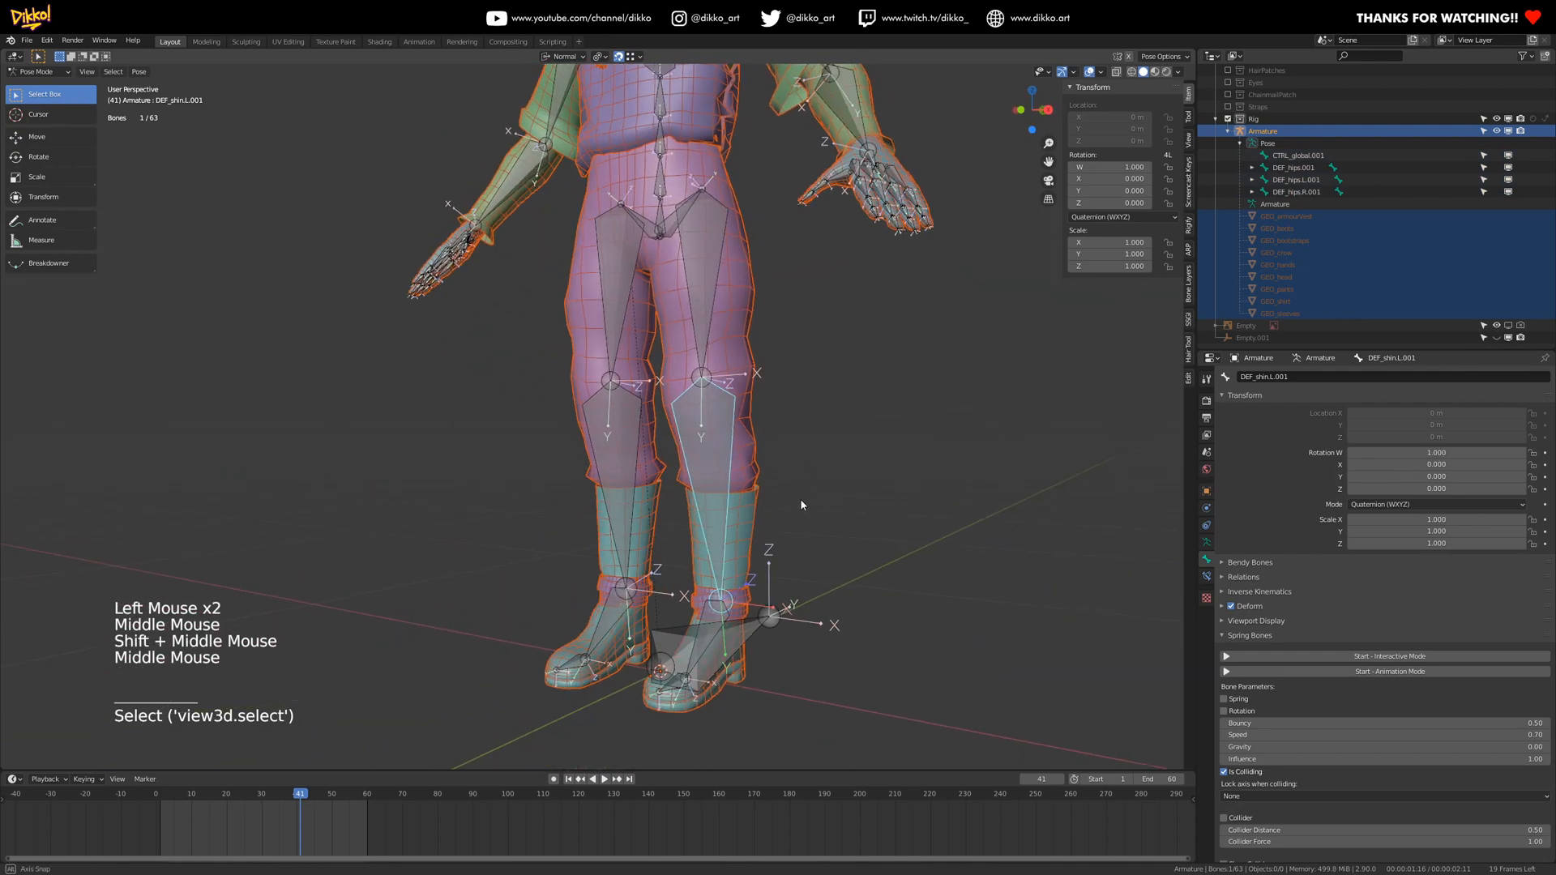
# - Test the left knee's deformation by rotating the shin bone backward, and clear its rotation
pyautogui.press('r')
pyautogui.click(910, 240)
pyautogui.moveTo(910, 239); pyautogui.dragTo(707, 330, button='middle')
pyautogui.press('r')
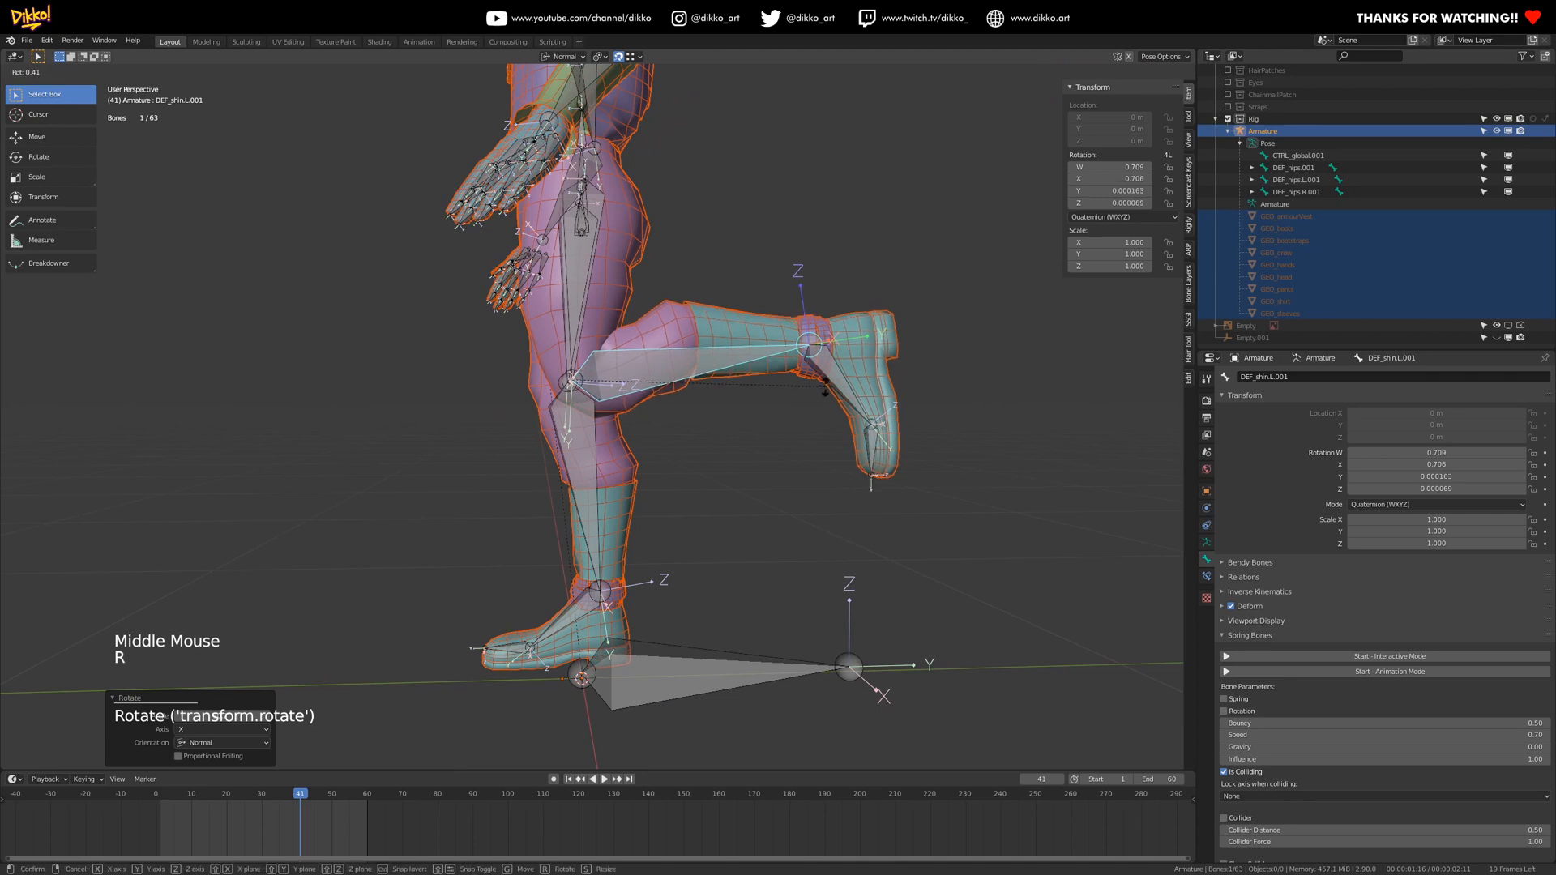
pyautogui.click(756, 375)
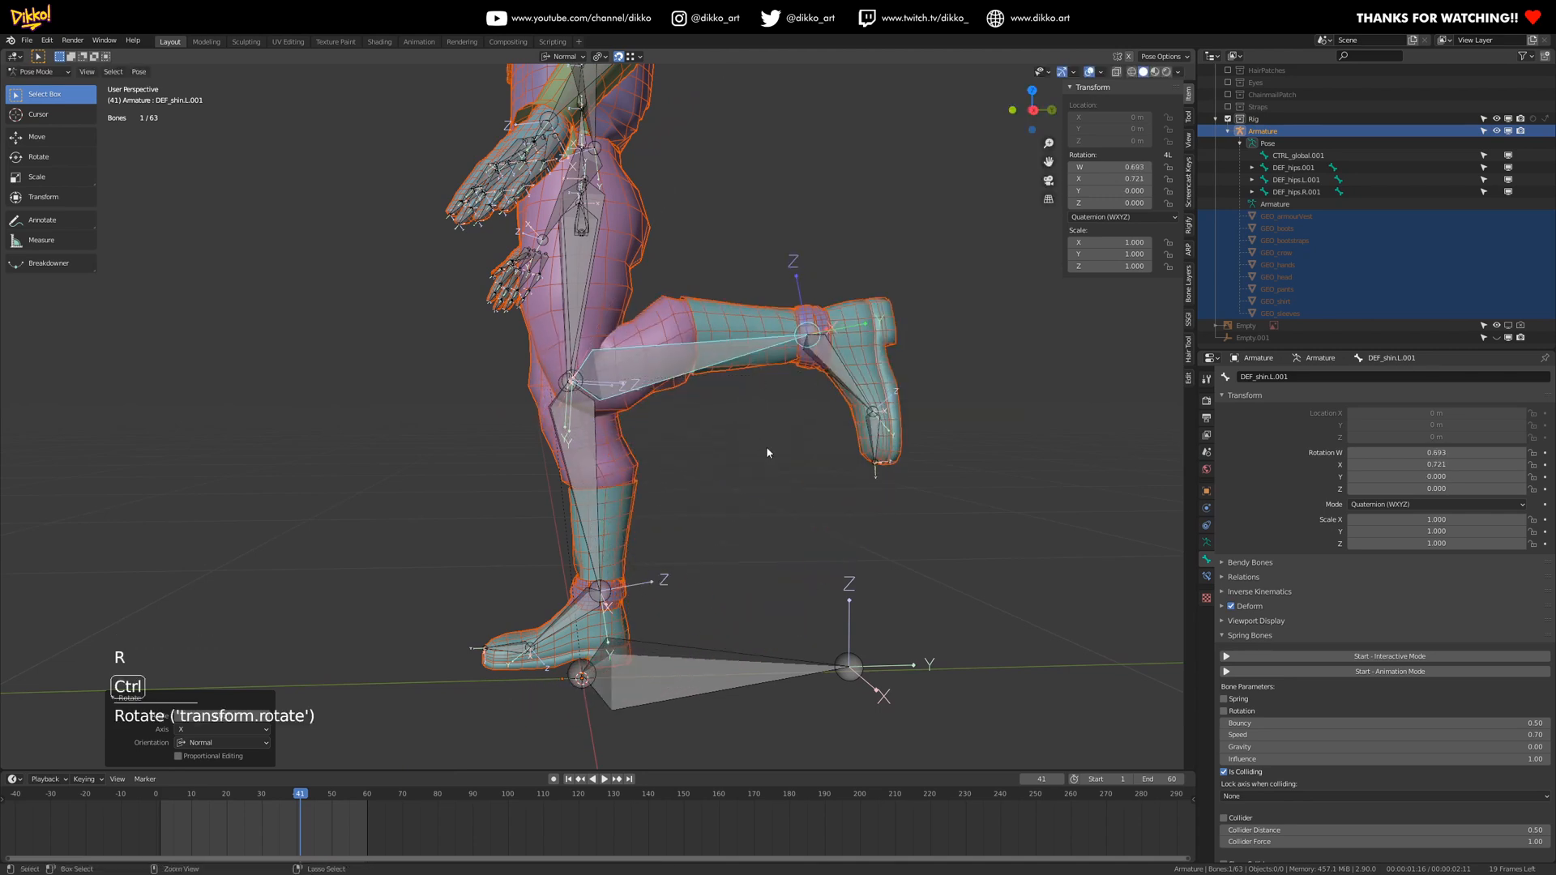
pyautogui.hotkey('ctrl', 'z')
pyautogui.hotkey('alt', 'r')
# - Test-rotate the left foot bone about its X axis and undo the rotation
pyautogui.moveTo(688, 664); pyautogui.dragTo(817, 664, button='middle')
pyautogui.click(685, 648)
pyautogui.press('r')
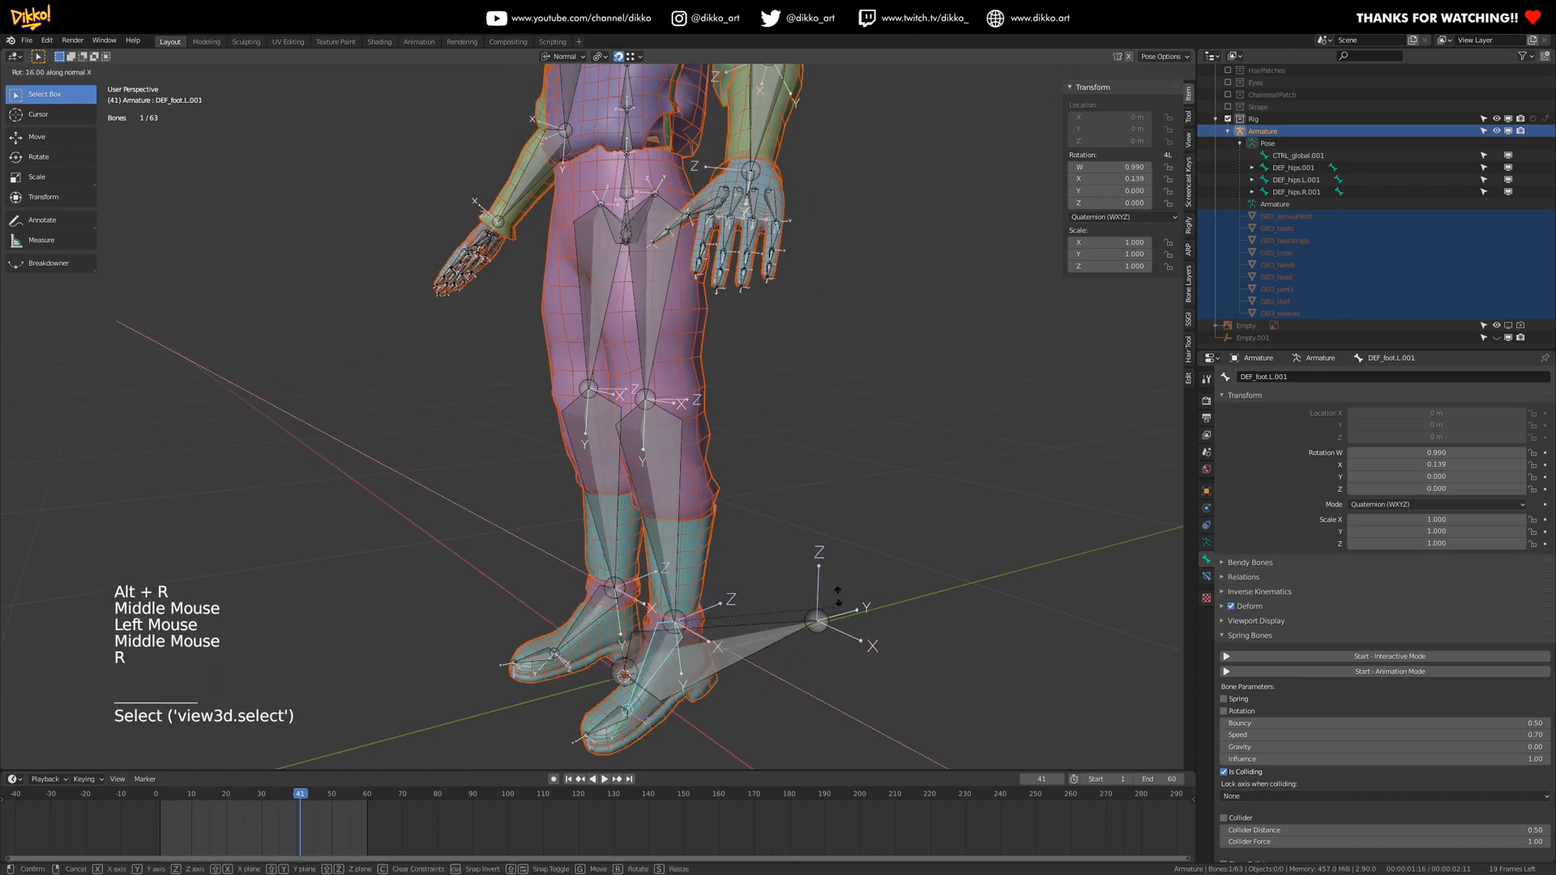
pyautogui.click(681, 675)
pyautogui.hotkey('ctrl', 'z')
# - Test-rotate the left toe bone to check the boot's deformation, and undo the rotation
pyautogui.click(584, 698)
pyautogui.moveTo(584, 698); pyautogui.dragTo(615, 592, button='middle')
pyautogui.press('r')
pyautogui.click(602, 694)
pyautogui.hotkey('ctrl', 'z')
# - Test-rotate the right foot bone about its local X axis and undo the rotation
pyautogui.scroll(2, 649, 648)
pyautogui.moveTo(616, 591); pyautogui.dragTo(663, 603, button='middle')
pyautogui.click(640, 620)
pyautogui.press('r')
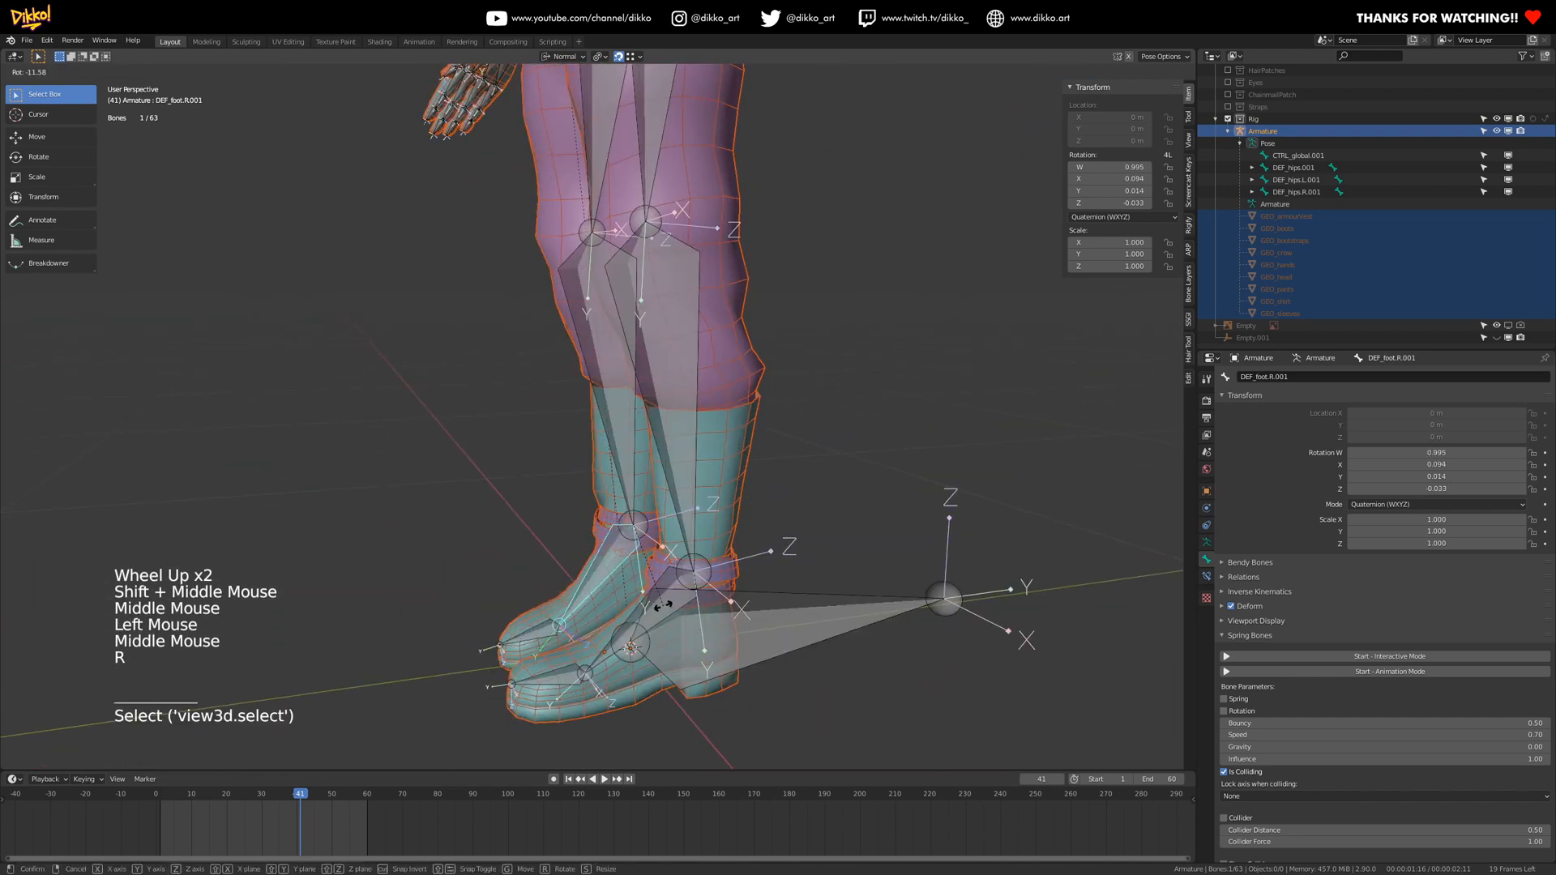
pyautogui.press('x')
pyautogui.press('x')
pyautogui.moveTo(672, 546); pyautogui.dragTo(595, 626, button='middle')
pyautogui.hotkey('ctrl', 'z')
# - Bend the right toe bone about its local X axis as a test and undo the rotation
pyautogui.click(592, 631)
pyautogui.click(534, 627)
pyautogui.press('r')
pyautogui.press('x')
pyautogui.press('x')
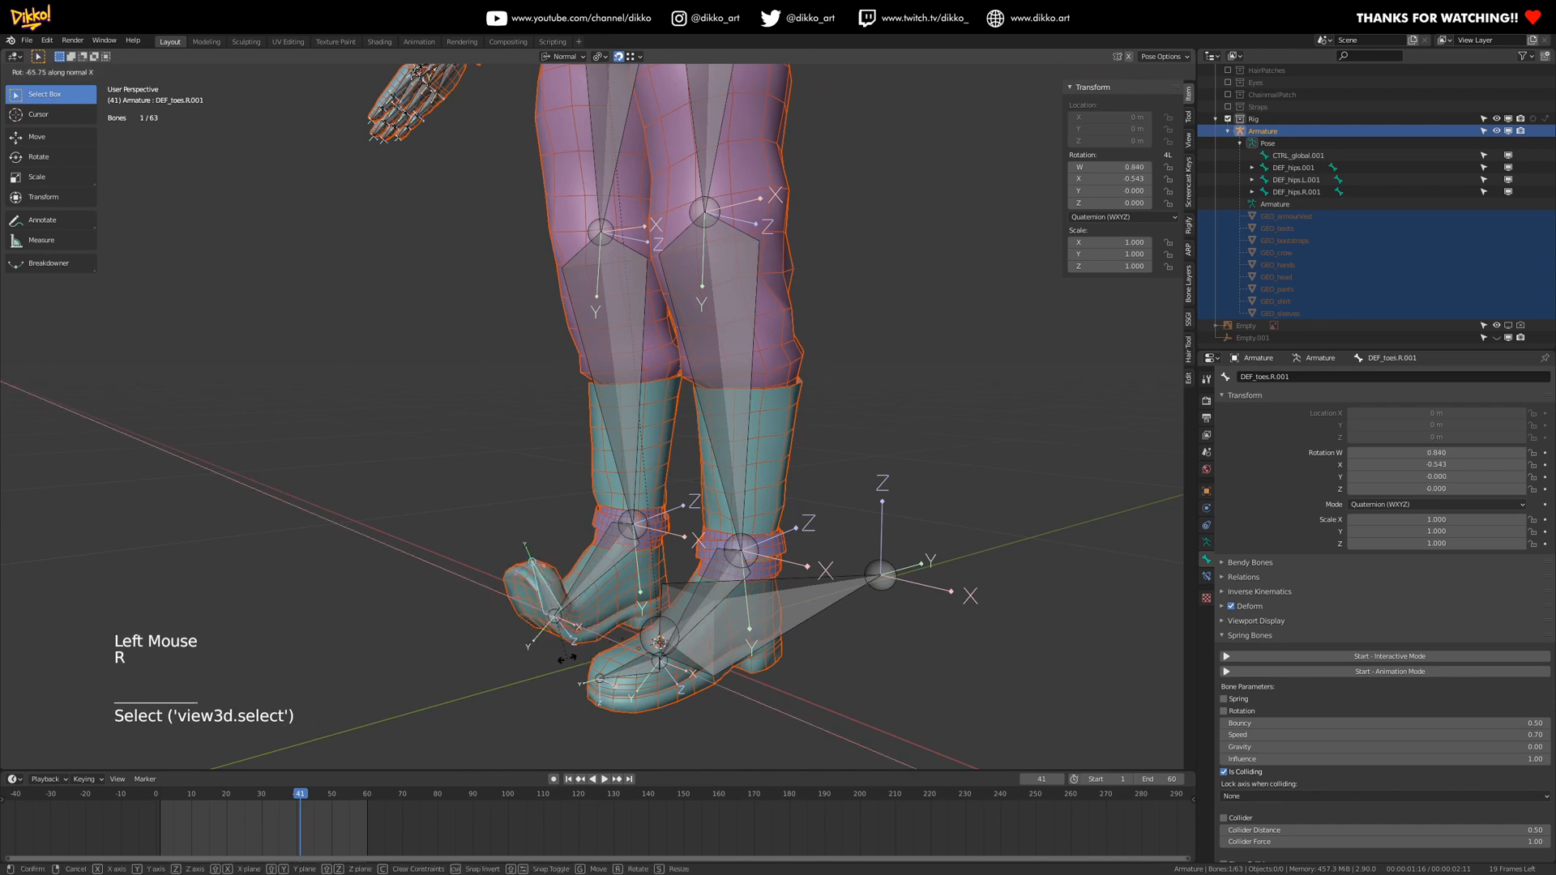
pyautogui.hotkey('ctrl', 'z')
# - Twist the lowest spine bone about its Y axis to test the torso, and undo the rotation
pyautogui.moveTo(533, 522); pyautogui.dragTo(571, 466, button='middle')
pyautogui.keyDown('shift'); pyautogui.moveTo(572, 466); pyautogui.dragTo(615, 407, button='middle'); pyautogui.keyUp('shift')
pyautogui.scroll(-2, 696, 325)
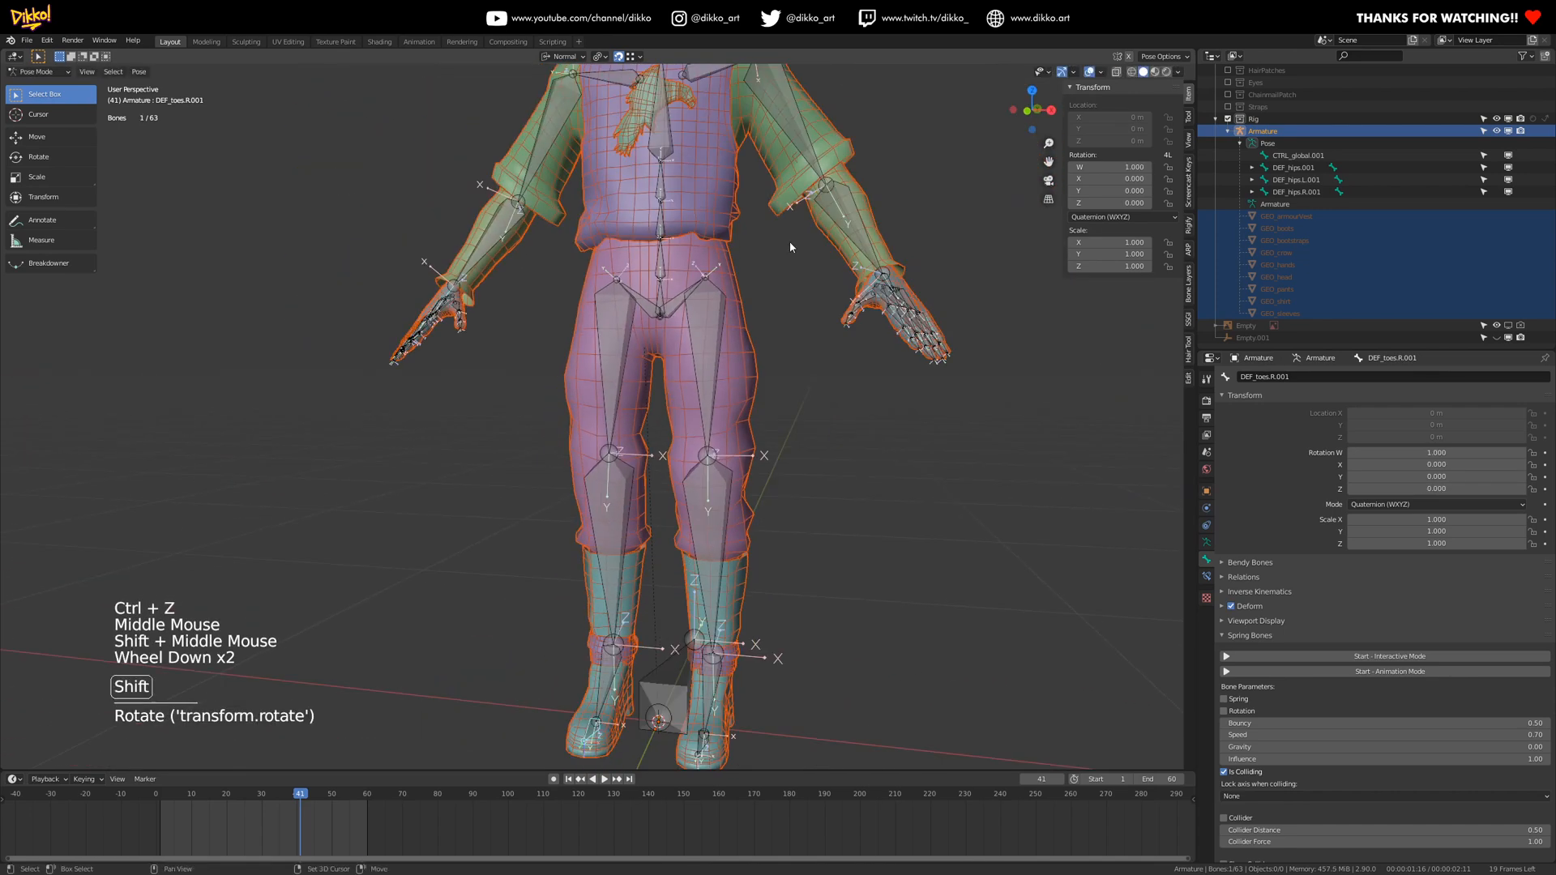
pyautogui.keyDown('shift'); pyautogui.moveTo(789, 240); pyautogui.dragTo(730, 316, button='middle'); pyautogui.keyUp('shift')
pyautogui.moveTo(729, 316); pyautogui.dragTo(683, 381, button='middle')
pyautogui.scroll(2, 604, 343)
pyautogui.keyDown('shift'); pyautogui.moveTo(604, 344); pyautogui.dragTo(612, 381, button='middle'); pyautogui.keyUp('shift')
pyautogui.moveTo(612, 380)
pyautogui.mouseDown(button='middle')
pyautogui.moveTo(619, 420)
pyautogui.moveTo(640, 421)
pyautogui.moveTo(623, 405)
pyautogui.mouseUp(button='middle')
pyautogui.click(648, 430)
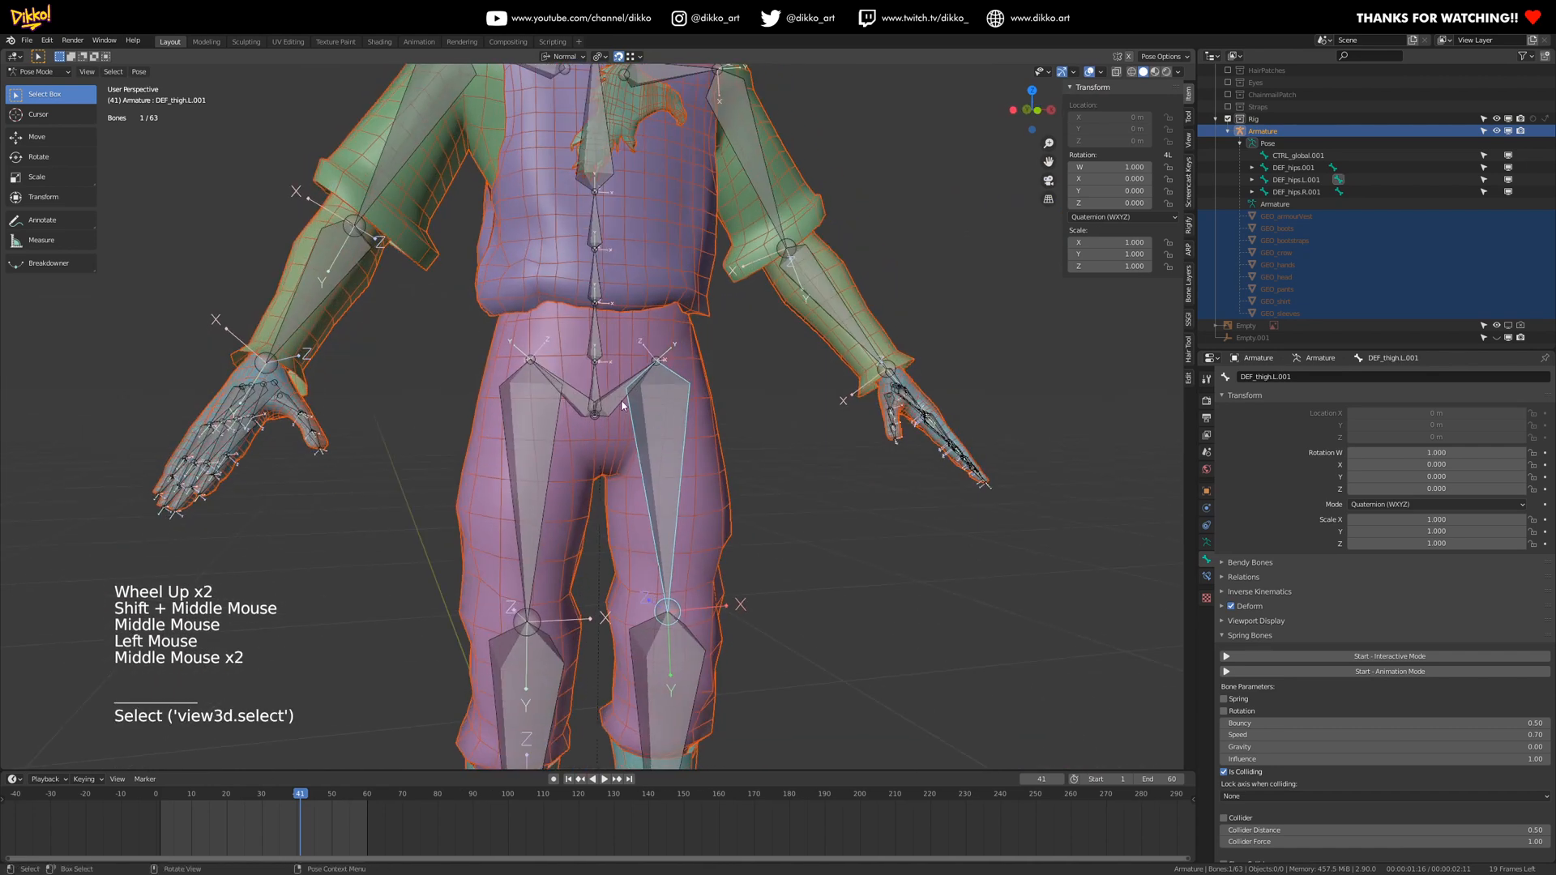
pyautogui.click(602, 347)
pyautogui.press('r')
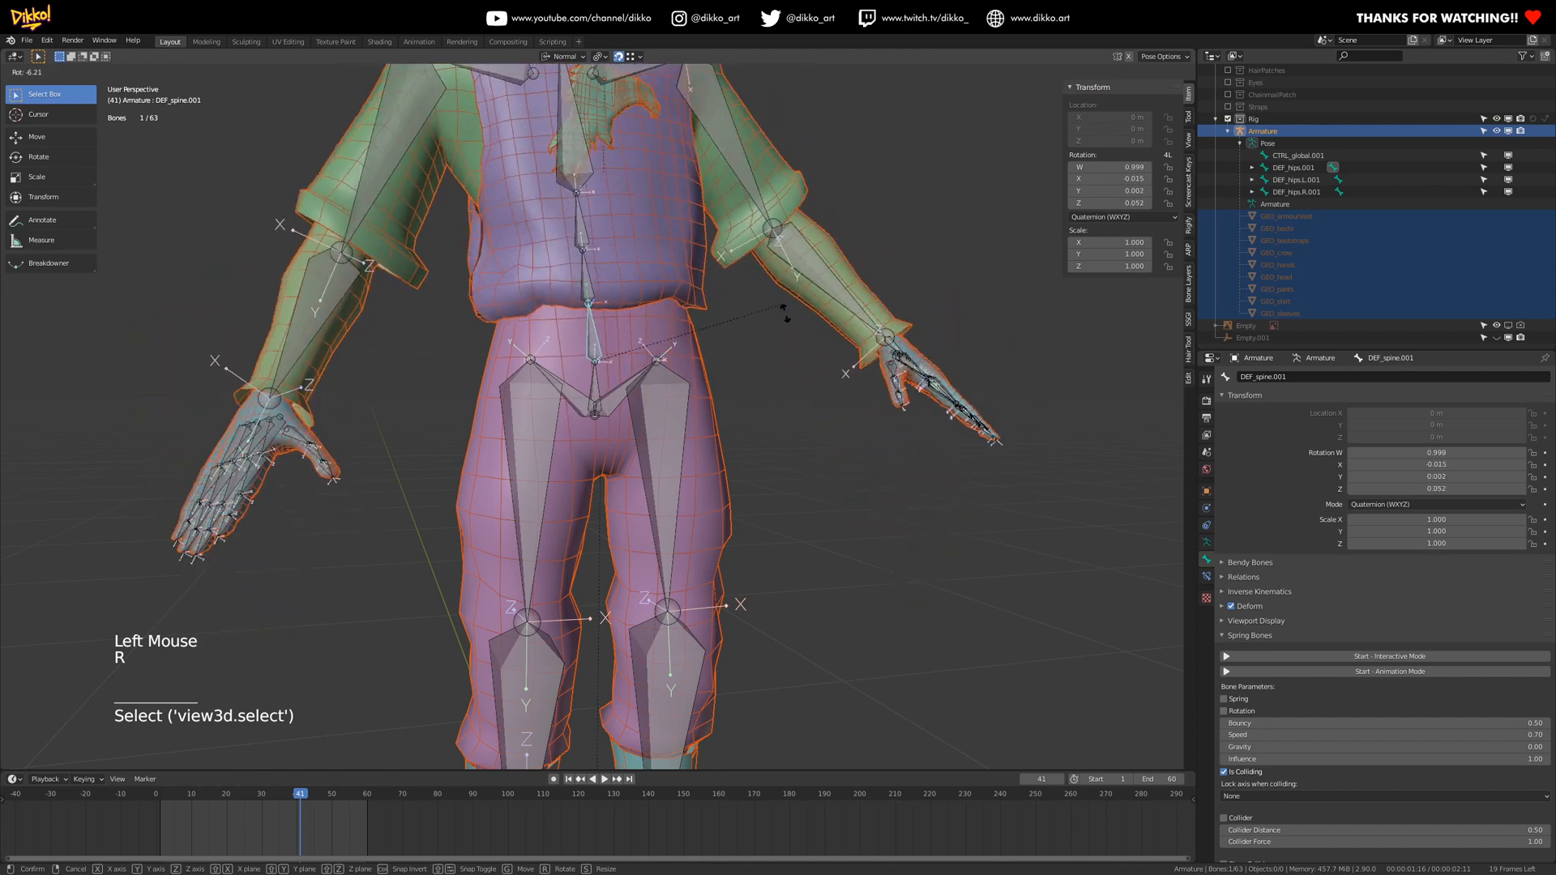
pyautogui.press('y')
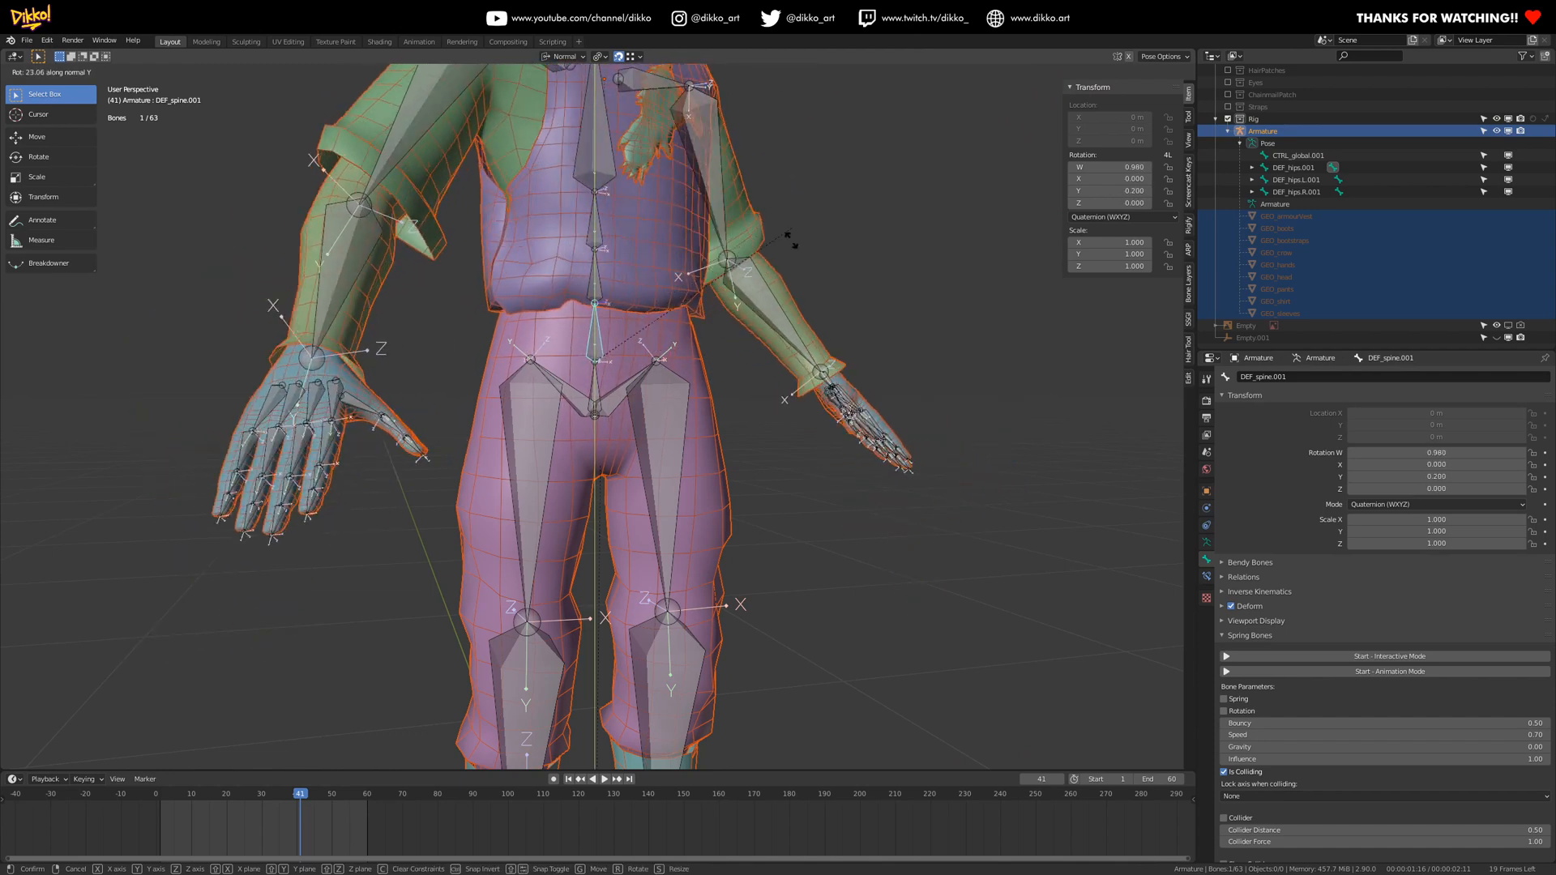
pyautogui.click(788, 235)
pyautogui.hotkey('ctrl', 'z')
# - Select the four spine bones, bend the torso forward about their X axes as a test, and undo it
pyautogui.moveTo(788, 235); pyautogui.dragTo(575, 279, button='middle')
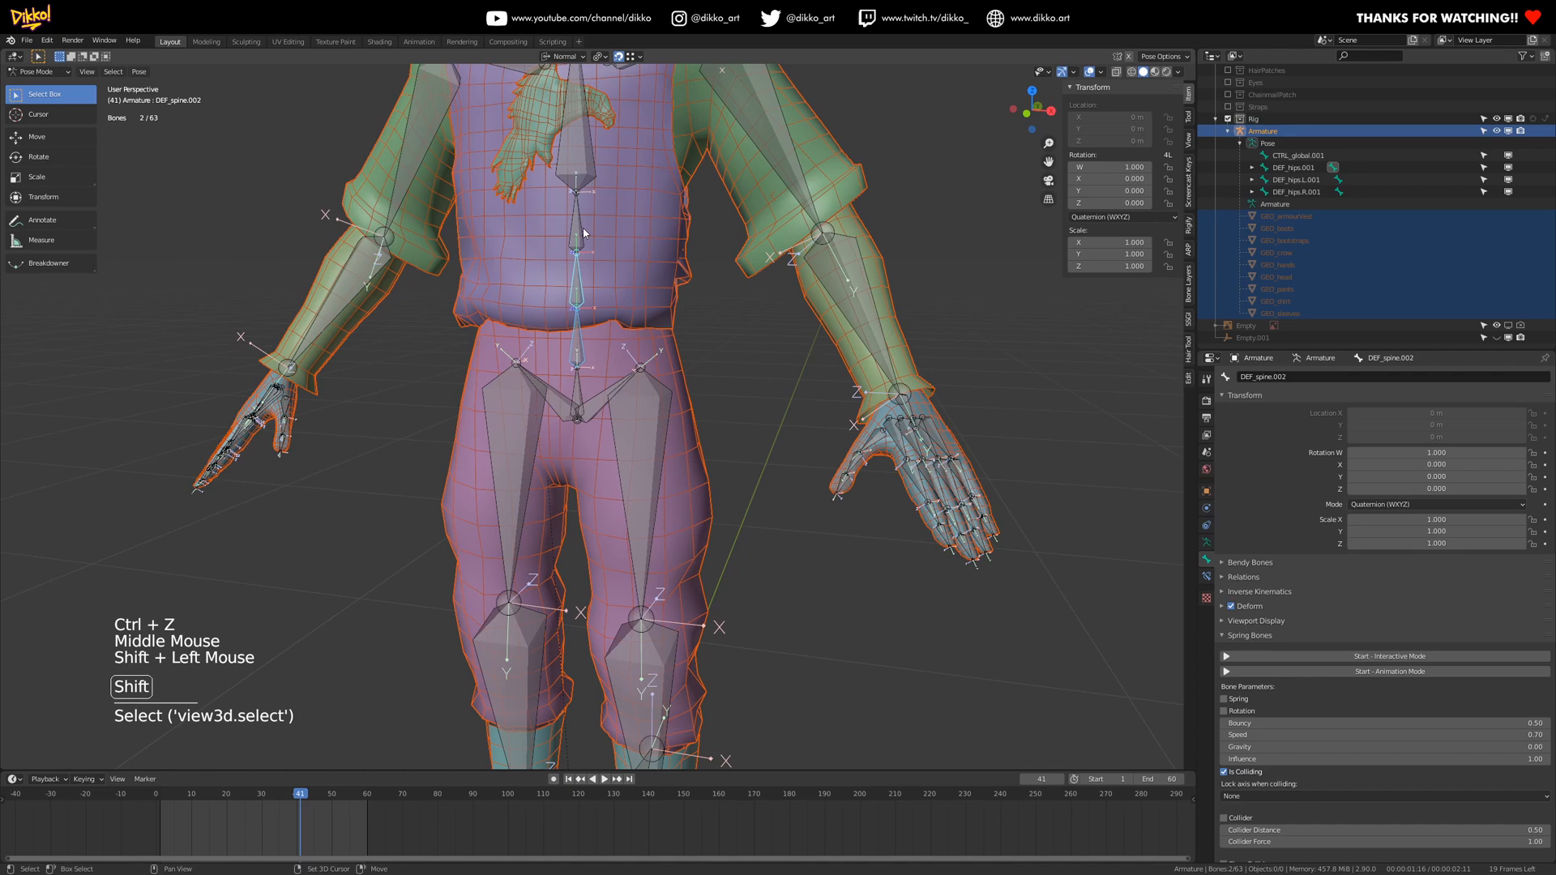
pyautogui.keyDown('shift'); pyautogui.click(581, 180); pyautogui.keyUp('shift')
pyautogui.moveTo(580, 180); pyautogui.dragTo(604, 123, button='middle')
pyautogui.press('r')
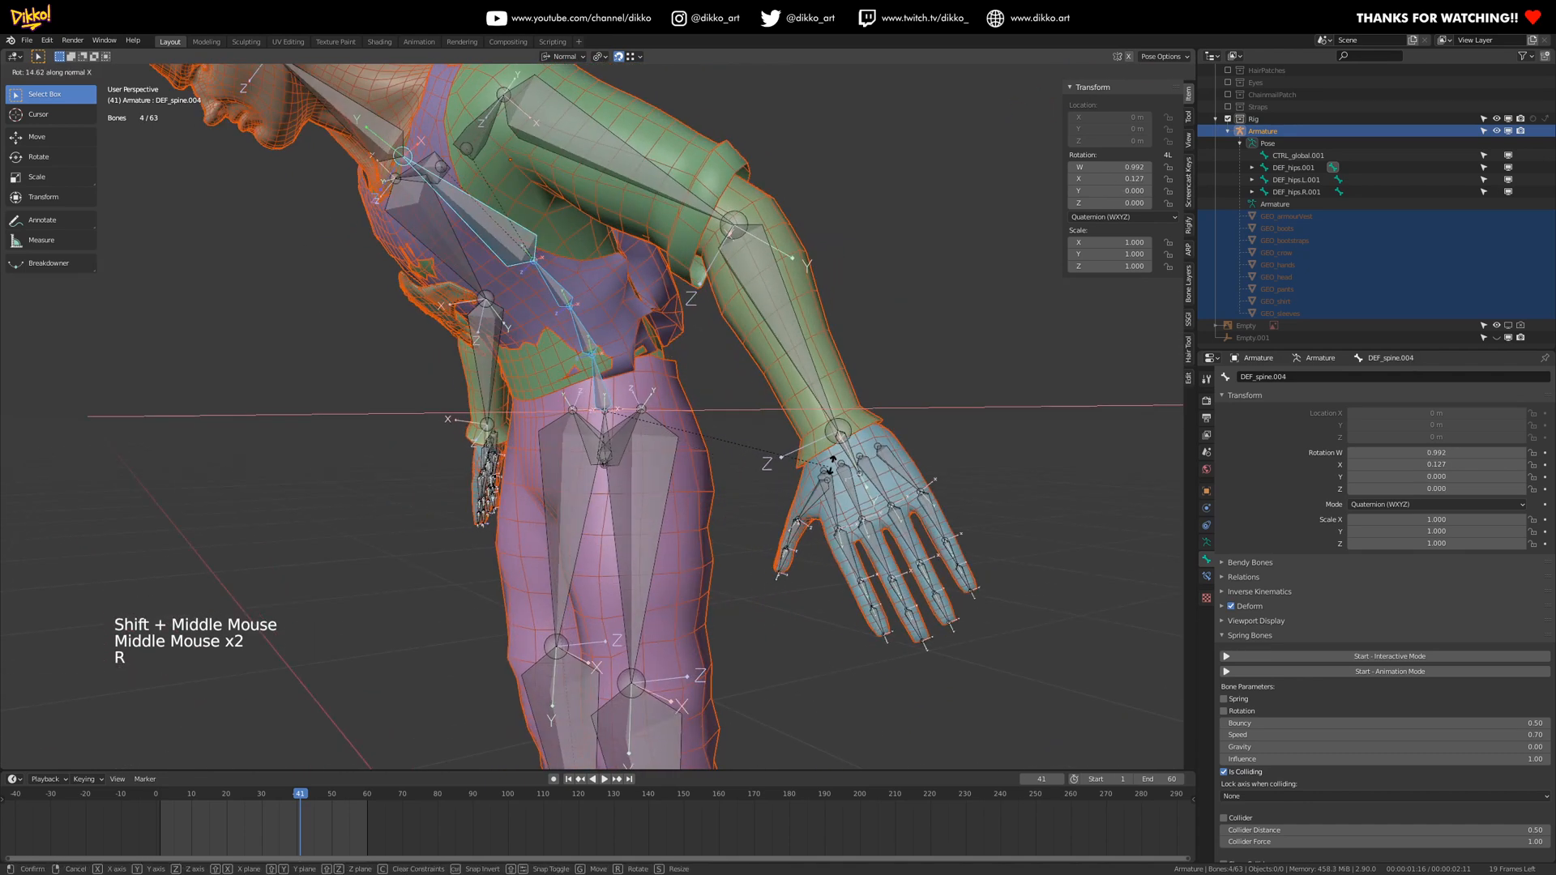
pyautogui.press('x')
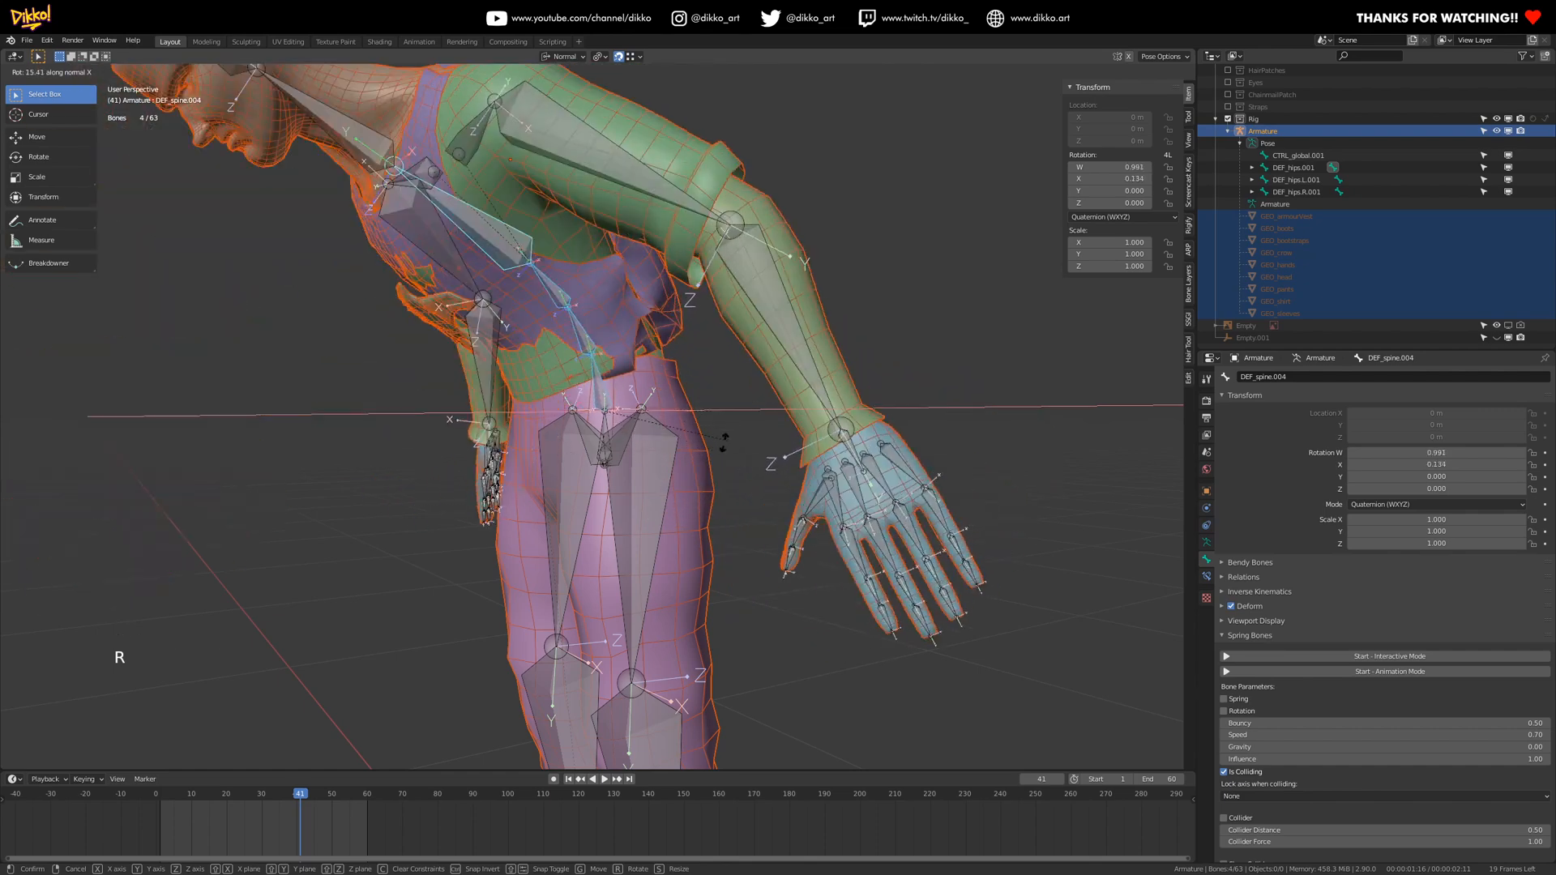
pyautogui.click(641, 474)
pyautogui.moveTo(640, 474)
pyautogui.mouseDown(button='middle')
pyautogui.moveTo(683, 364)
pyautogui.moveTo(629, 434)
pyautogui.moveTo(645, 450)
pyautogui.mouseUp(button='middle')
pyautogui.hotkey('ctrl', 'z')
# - Raise the left shoulder bone by rotating it as a test, and undo the rotation
pyautogui.moveTo(645, 450); pyautogui.dragTo(710, 402, button='middle')
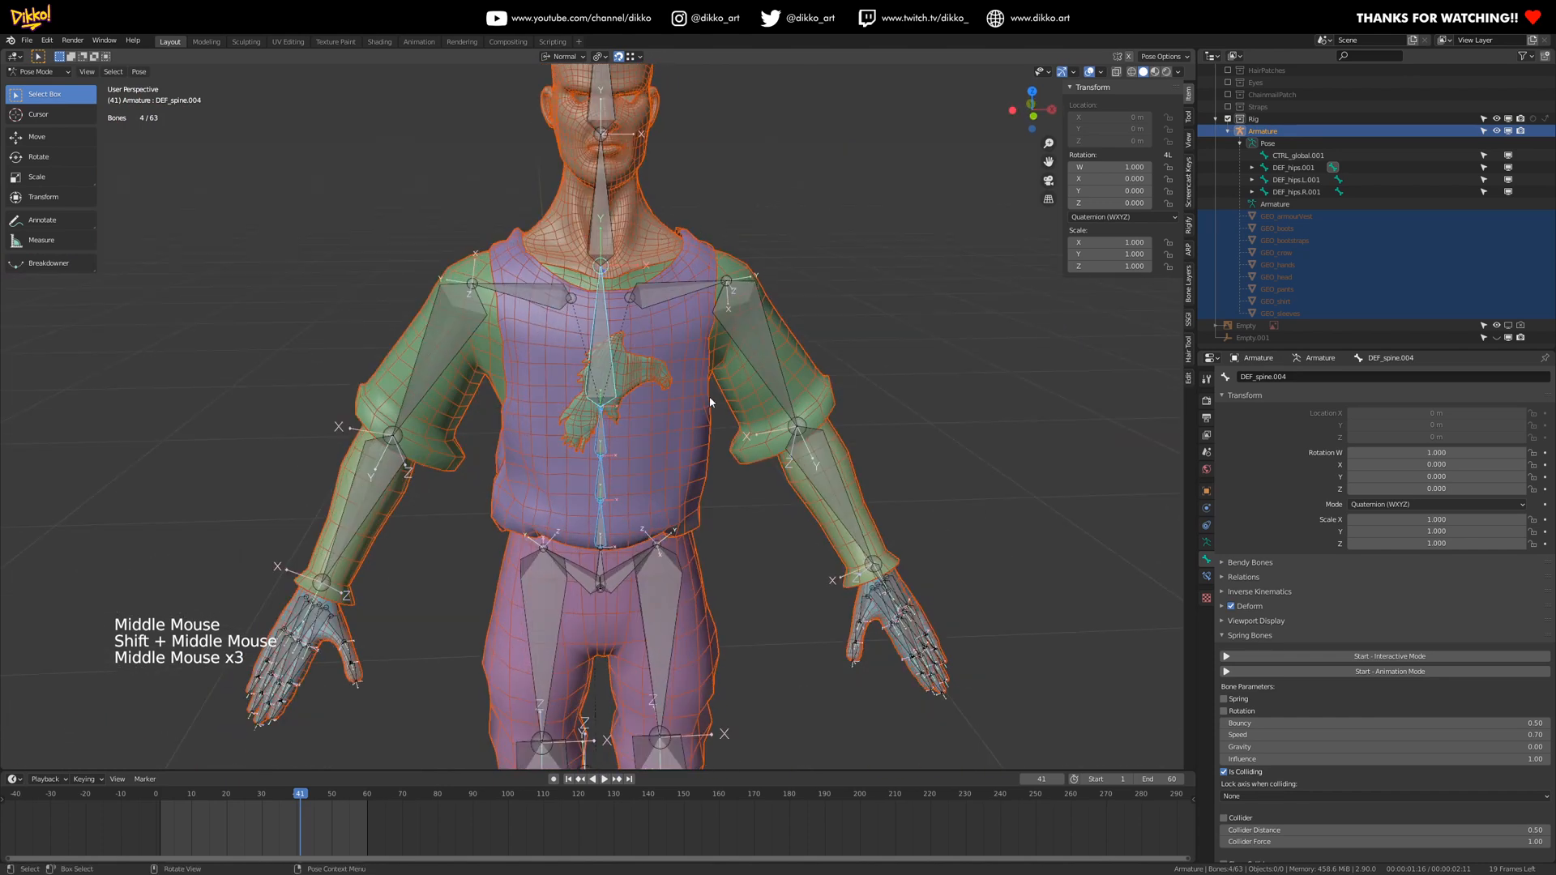
pyautogui.click(663, 288)
pyautogui.moveTo(663, 288); pyautogui.dragTo(762, 333, button='middle')
pyautogui.press('r')
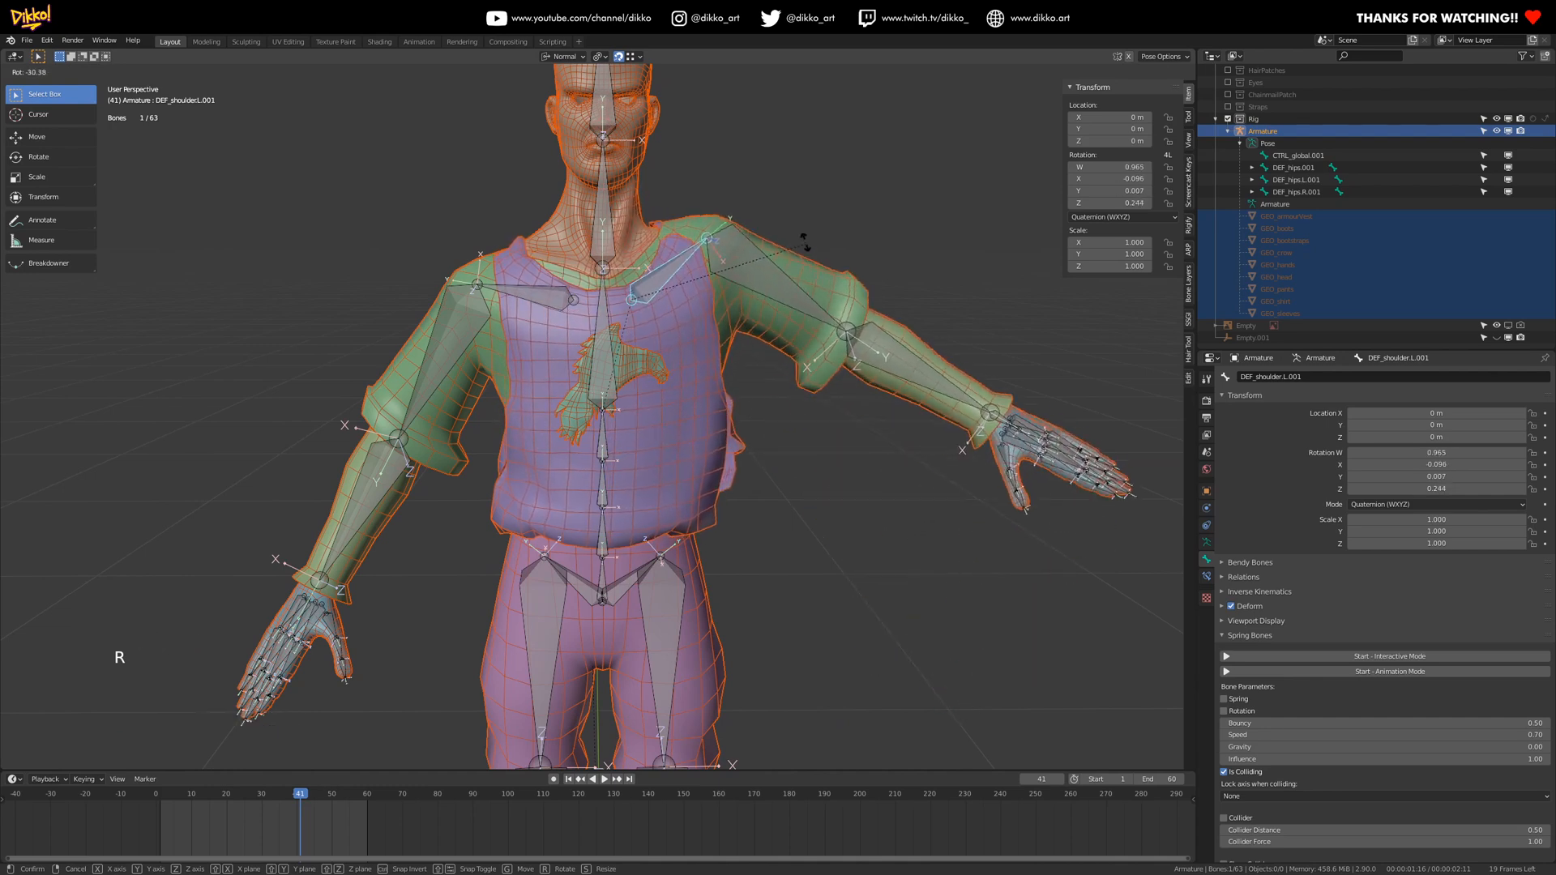
pyautogui.click(800, 263)
pyautogui.hotkey('ctrl', 'z')
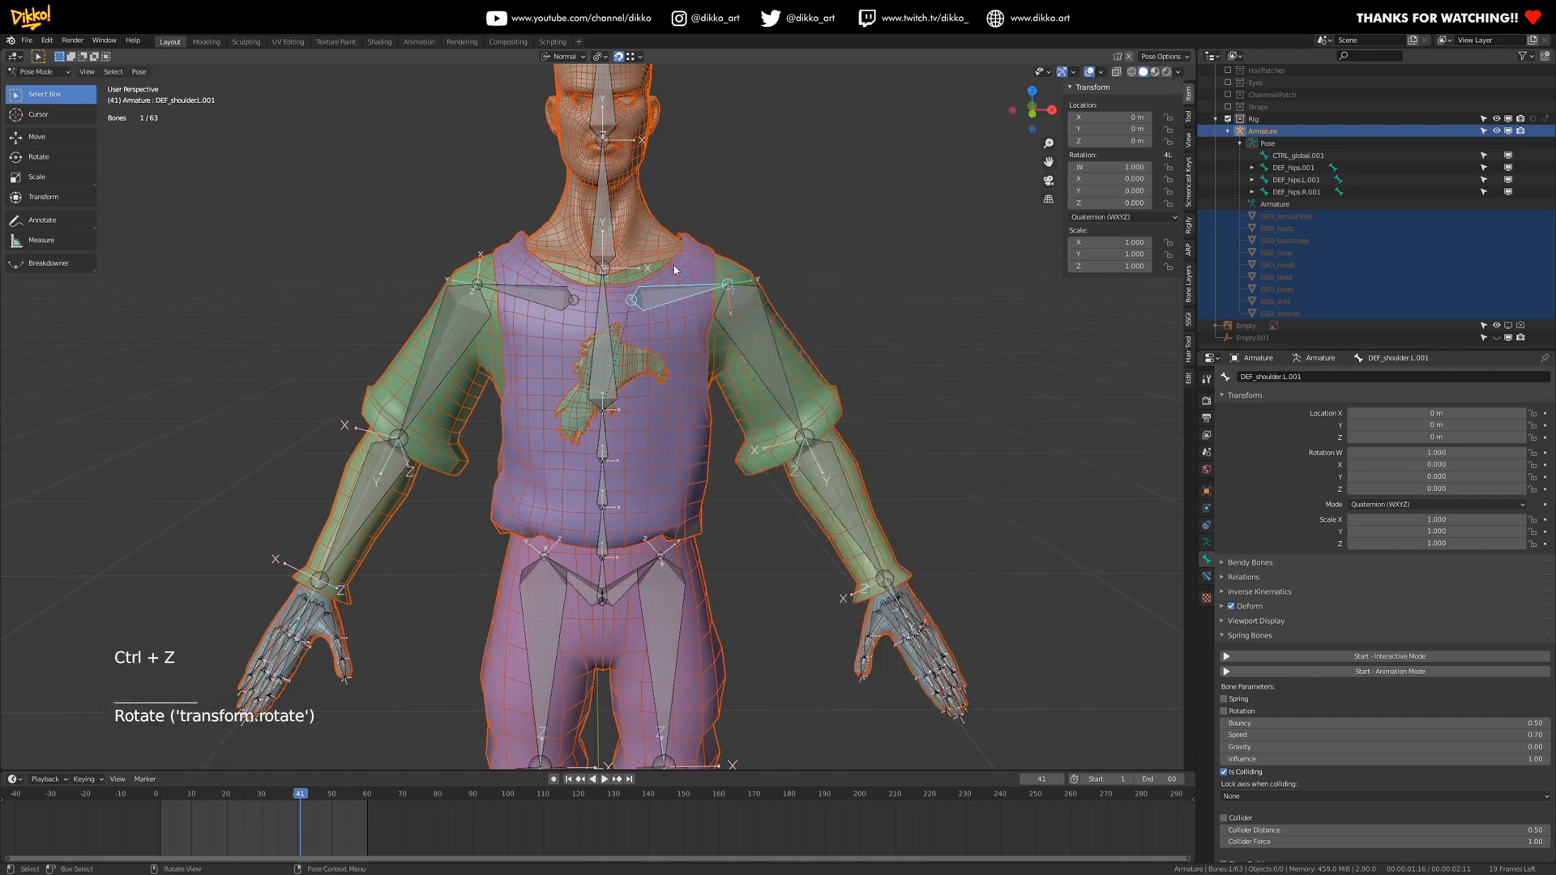
# - Test-rotate the left bicep bone about its X axis and undo the rotation
pyautogui.moveTo(744, 305); pyautogui.dragTo(755, 339, button='middle')
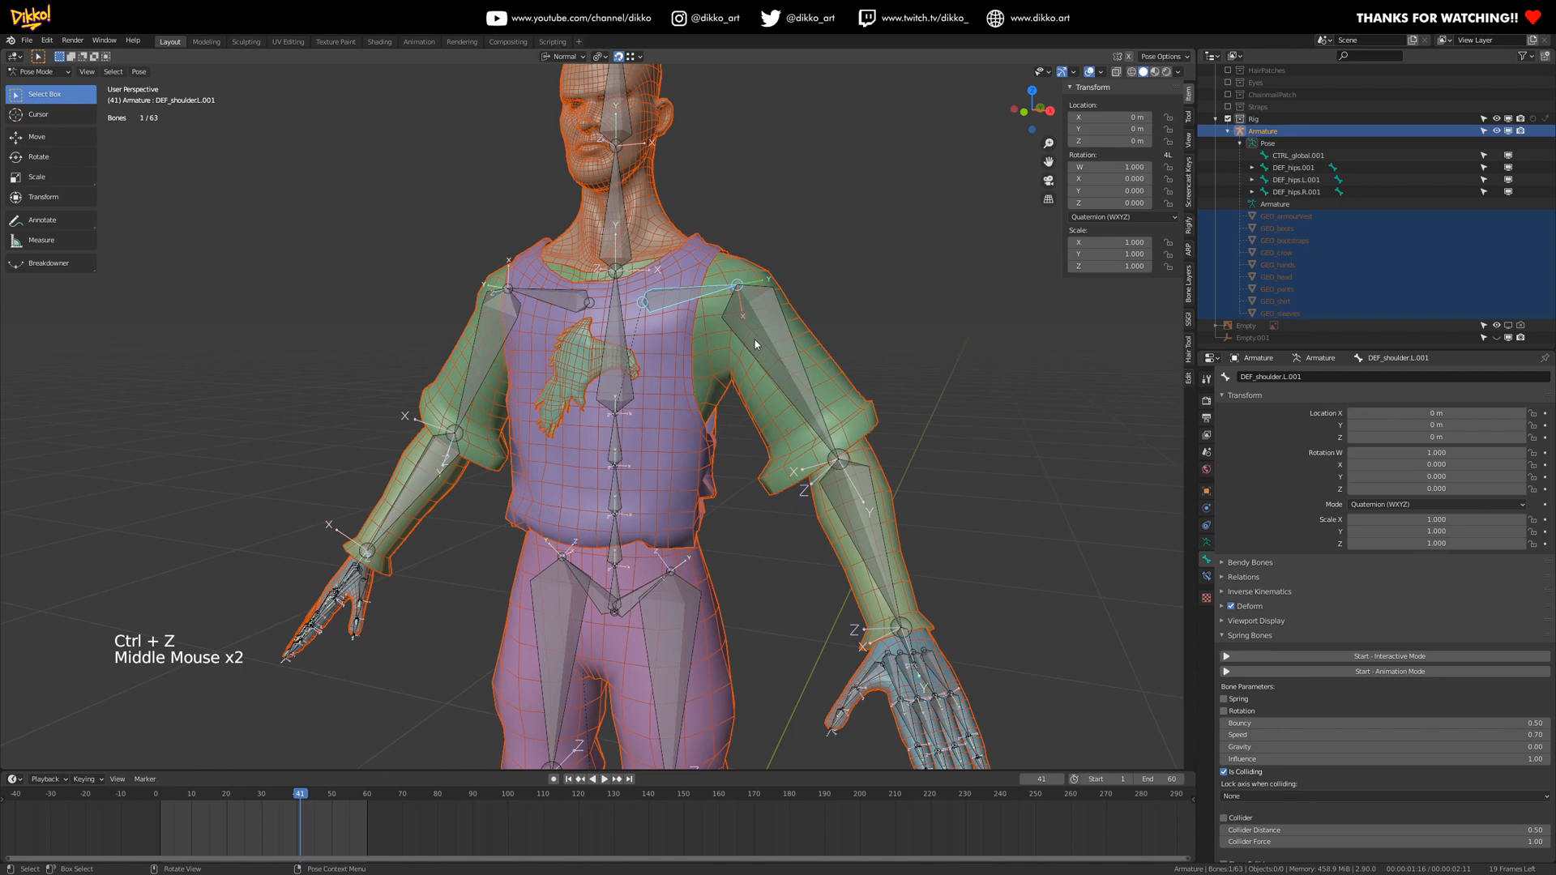
pyautogui.click(815, 441)
pyautogui.middleClick(815, 441)
pyautogui.moveTo(815, 441); pyautogui.dragTo(802, 454, button='middle')
pyautogui.press('r')
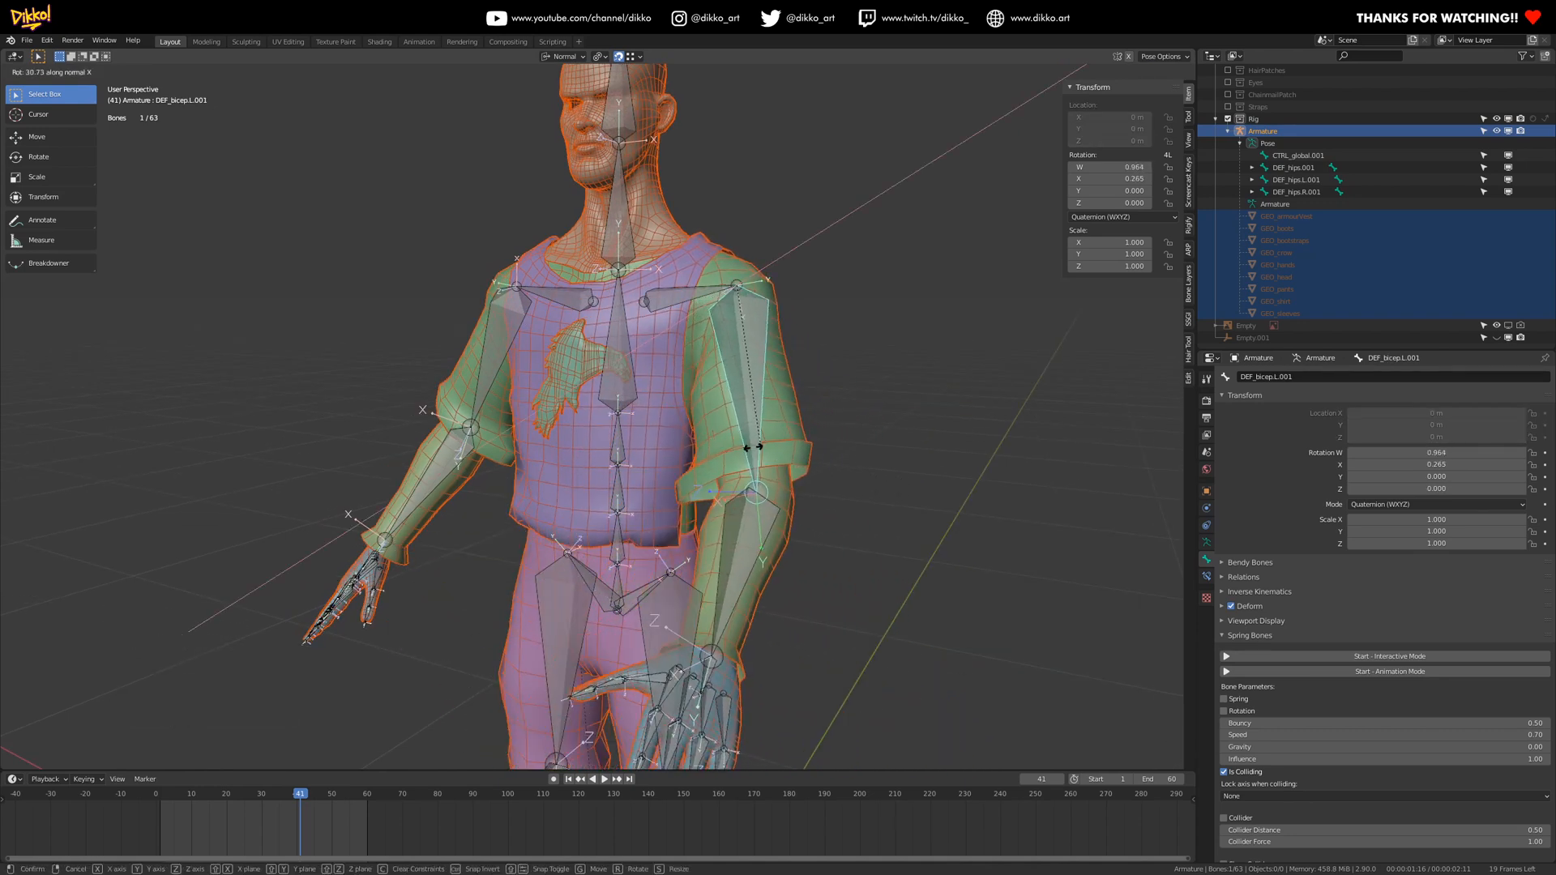
pyautogui.click(721, 449)
pyautogui.moveTo(721, 449)
pyautogui.mouseDown(button='middle')
pyautogui.moveTo(800, 468)
pyautogui.moveTo(747, 450)
pyautogui.mouseUp(button='middle')
pyautogui.hotkey('ctrl', 'z')
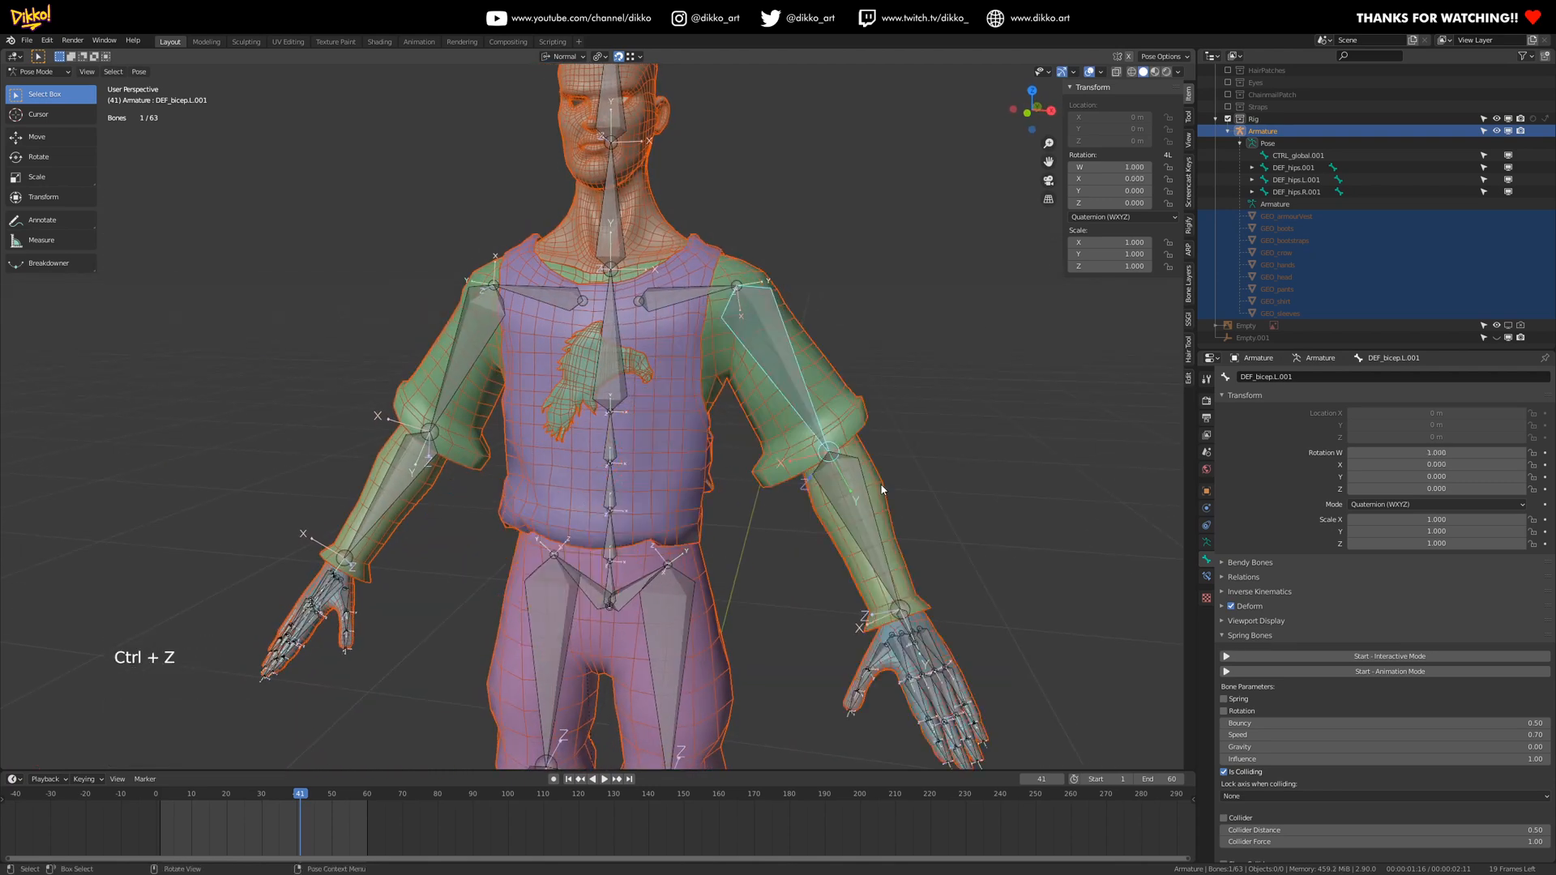
# - Rotate the left bicep bone 70.5° about its X axis to swing the arm forward
pyautogui.press('r')
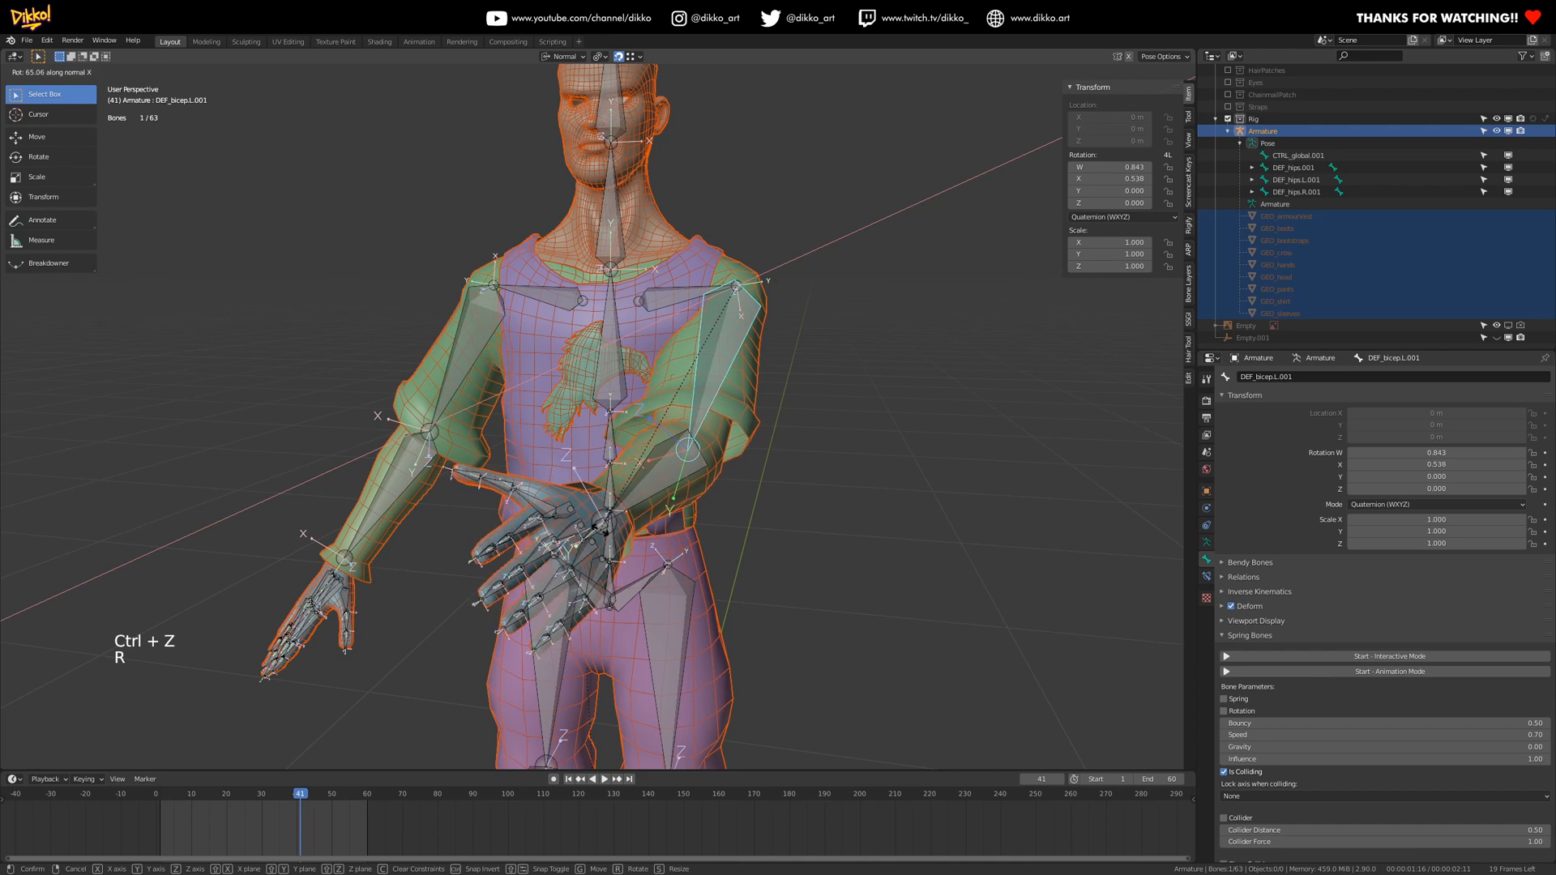
pyautogui.click(607, 527)
pyautogui.moveTo(608, 527); pyautogui.dragTo(685, 487, button='middle')
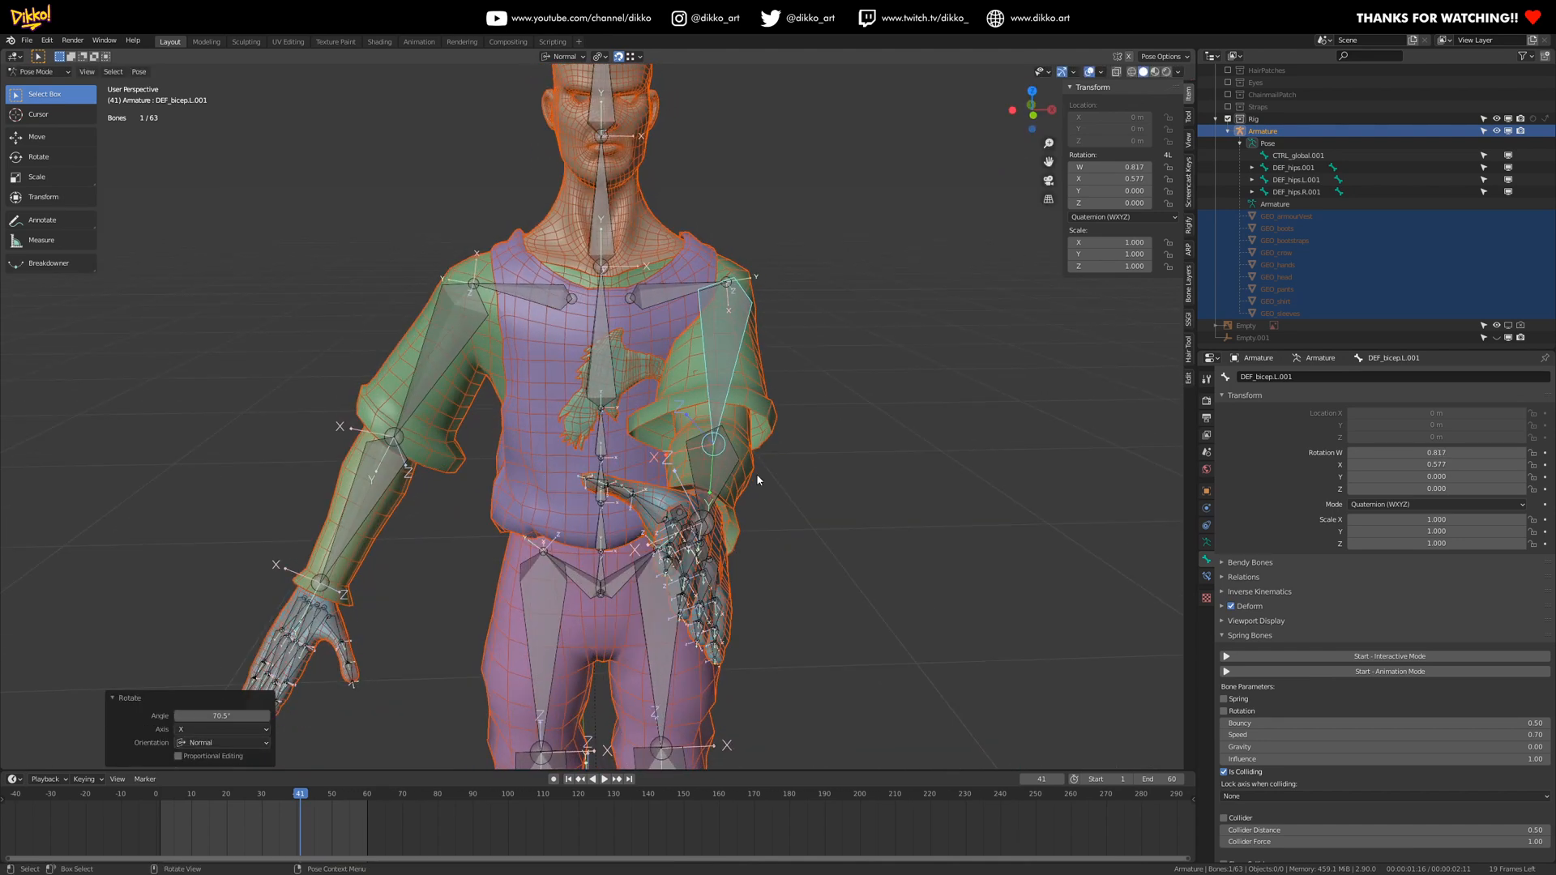
# - Undo the left bicep rotation, then test-bend the left forearm bone 69.4° about its X axis and clear its rotation
pyautogui.hotkey('ctrl', 'z')
pyautogui.press('t')
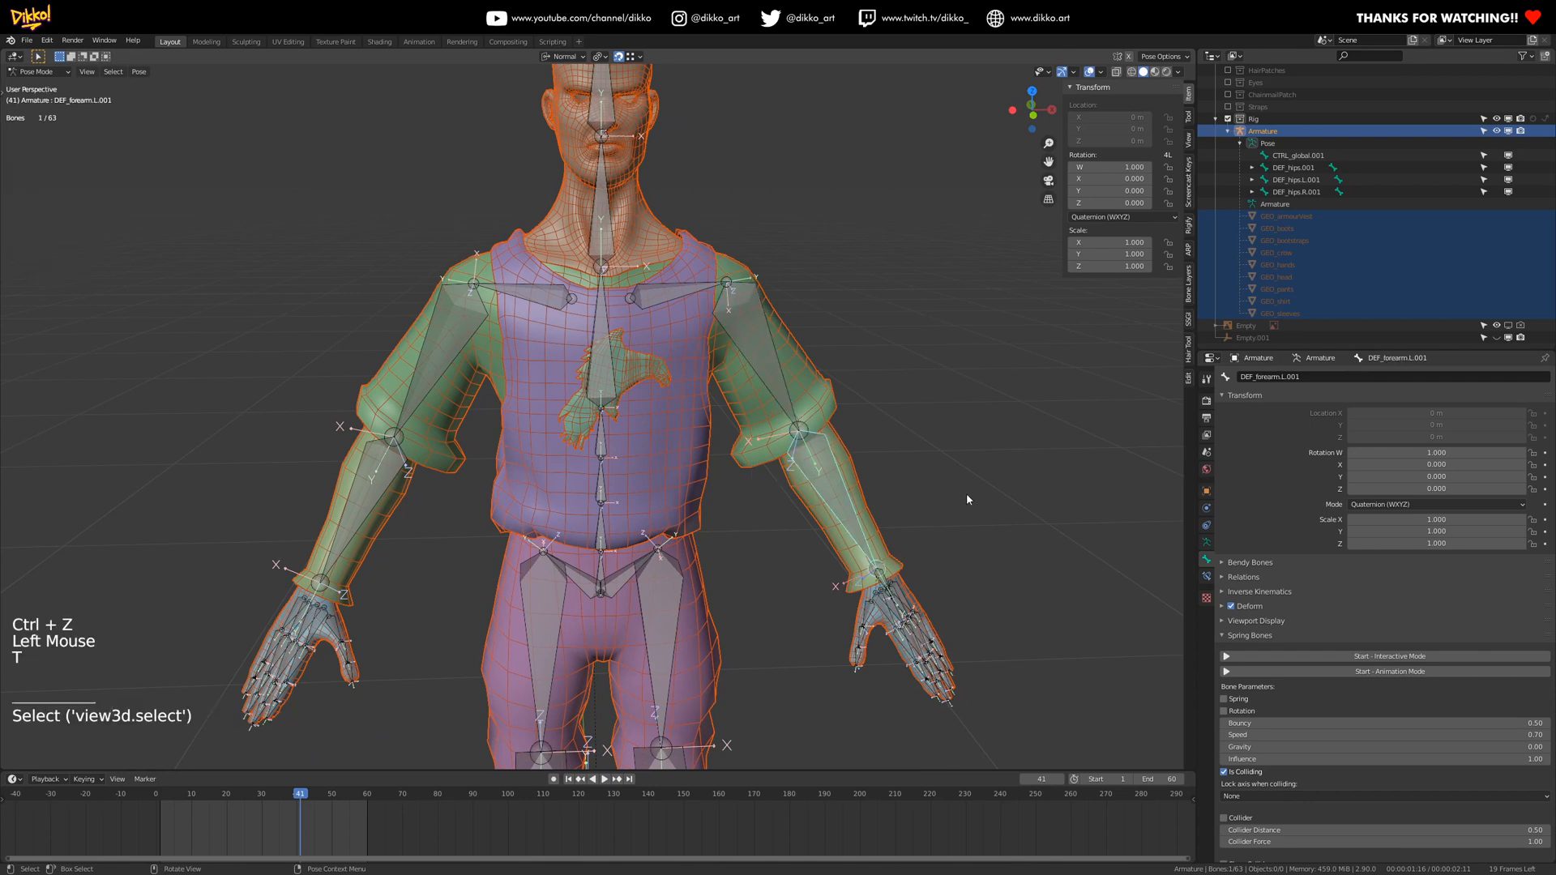
pyautogui.press('r')
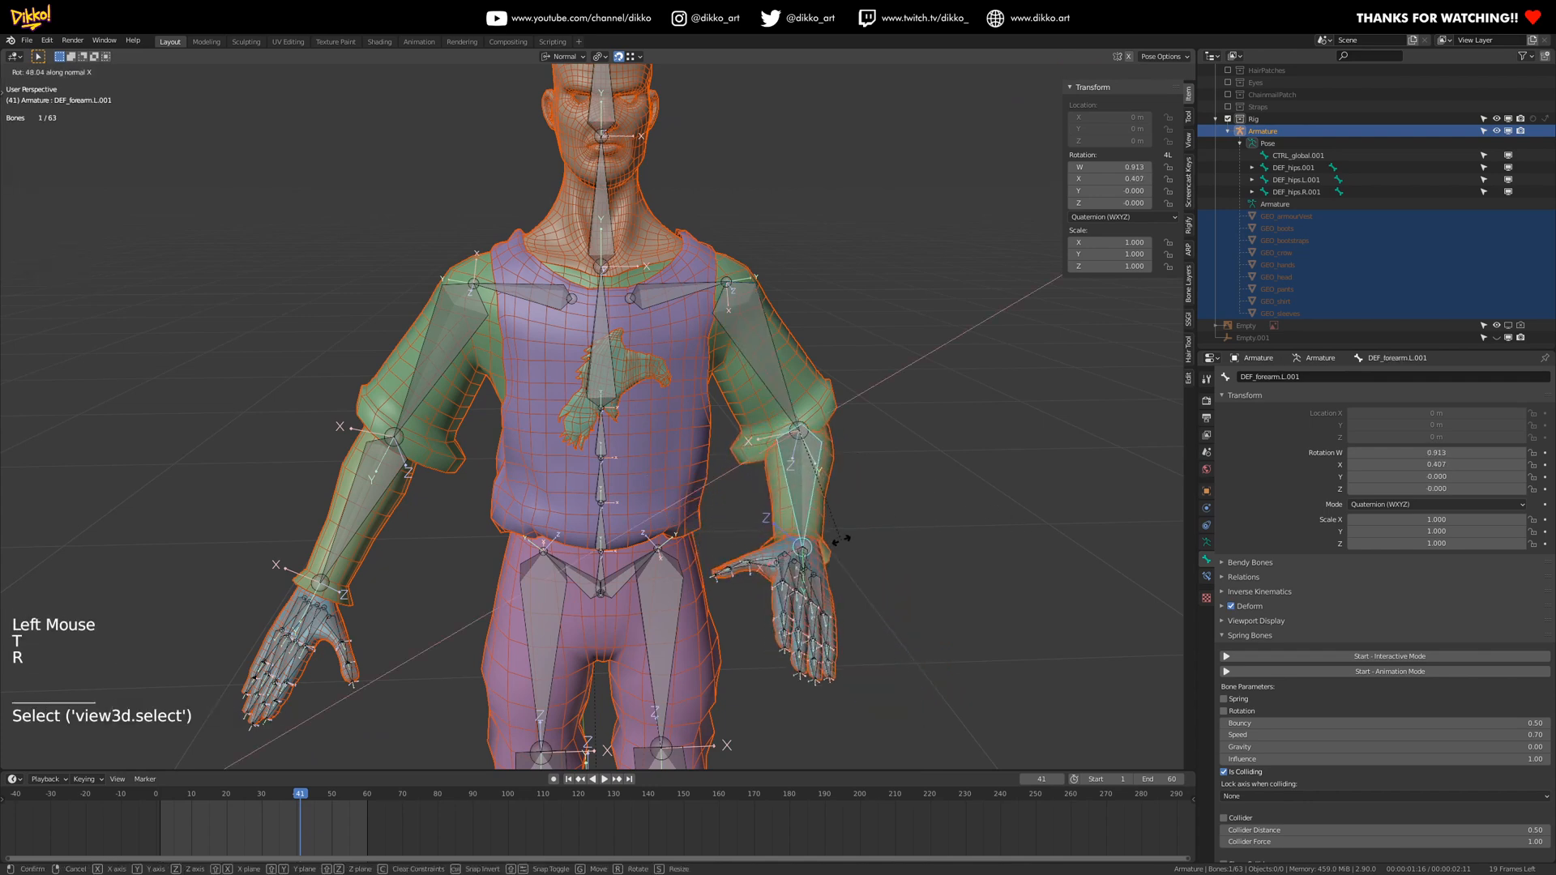
pyautogui.click(786, 540)
pyautogui.moveTo(786, 541); pyautogui.dragTo(817, 489, button='middle')
pyautogui.moveTo(735, 519); pyautogui.dragTo(807, 442, button='middle')
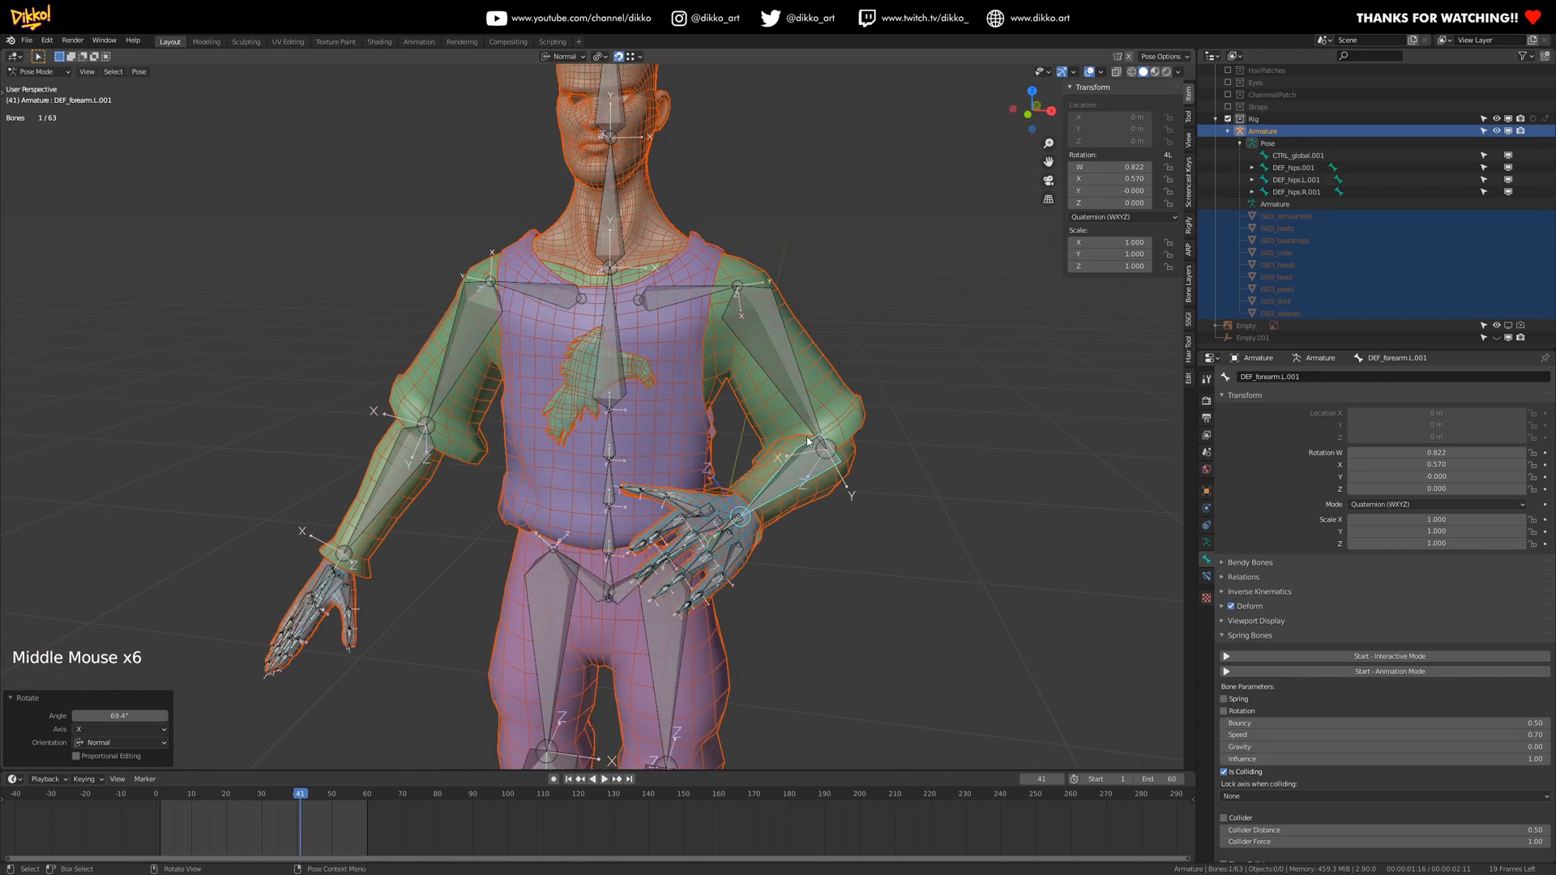
pyautogui.hotkey('alt', 'r')
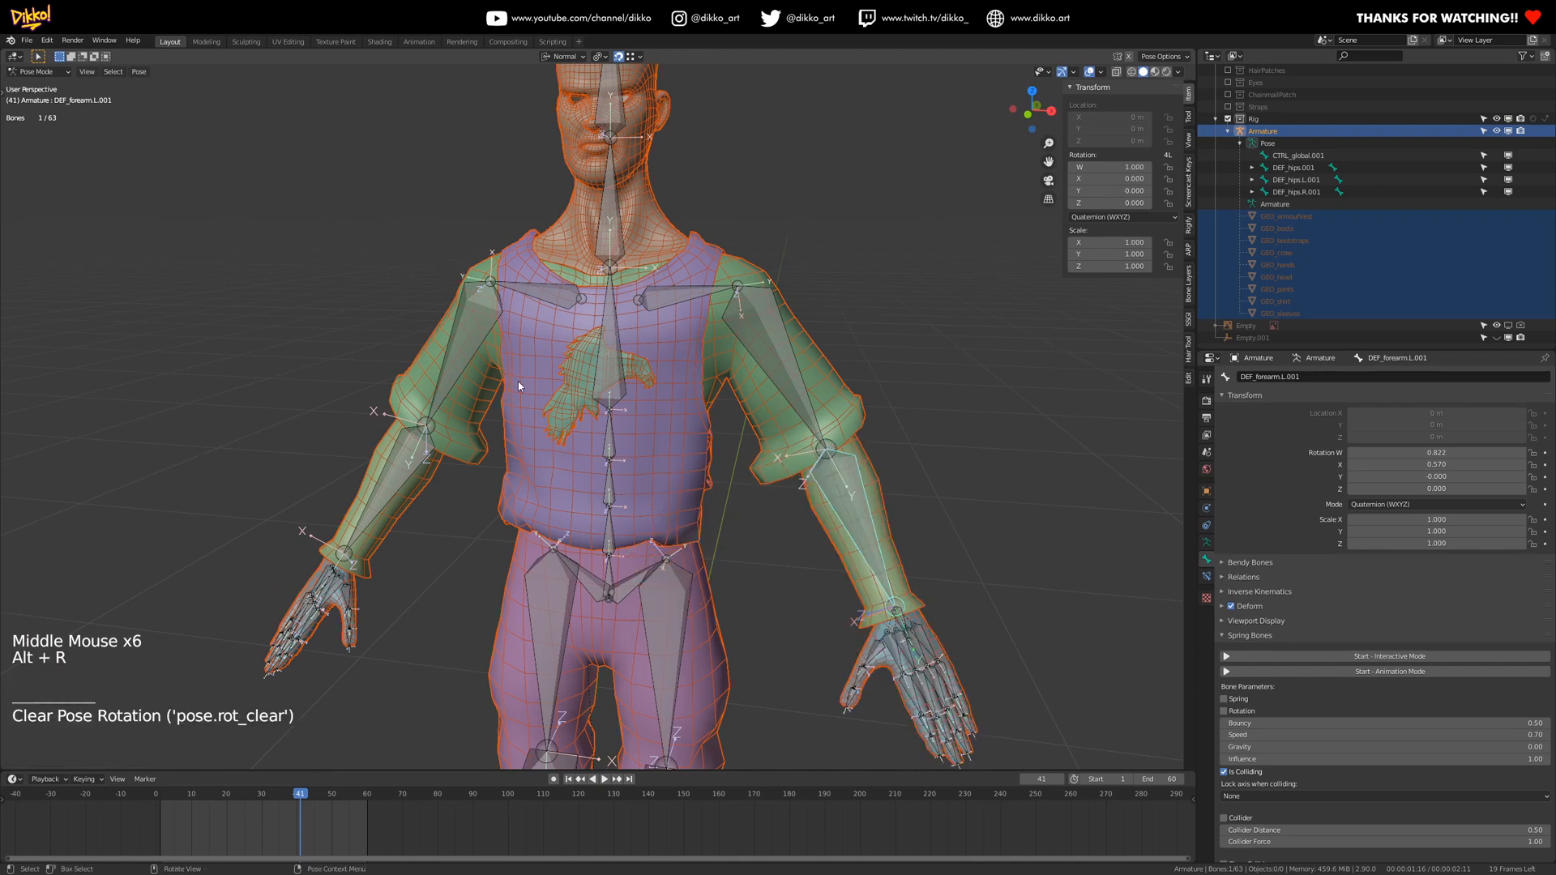
# - Test-rotate the neck bone about its Z axis and about its X axis, undoing each rotation
pyautogui.keyDown('shift'); pyautogui.moveTo(518, 380); pyautogui.dragTo(607, 488, button='middle'); pyautogui.keyUp('shift')
pyautogui.click(626, 367)
pyautogui.moveTo(626, 367); pyautogui.dragTo(777, 339, button='middle')
pyautogui.press('r')
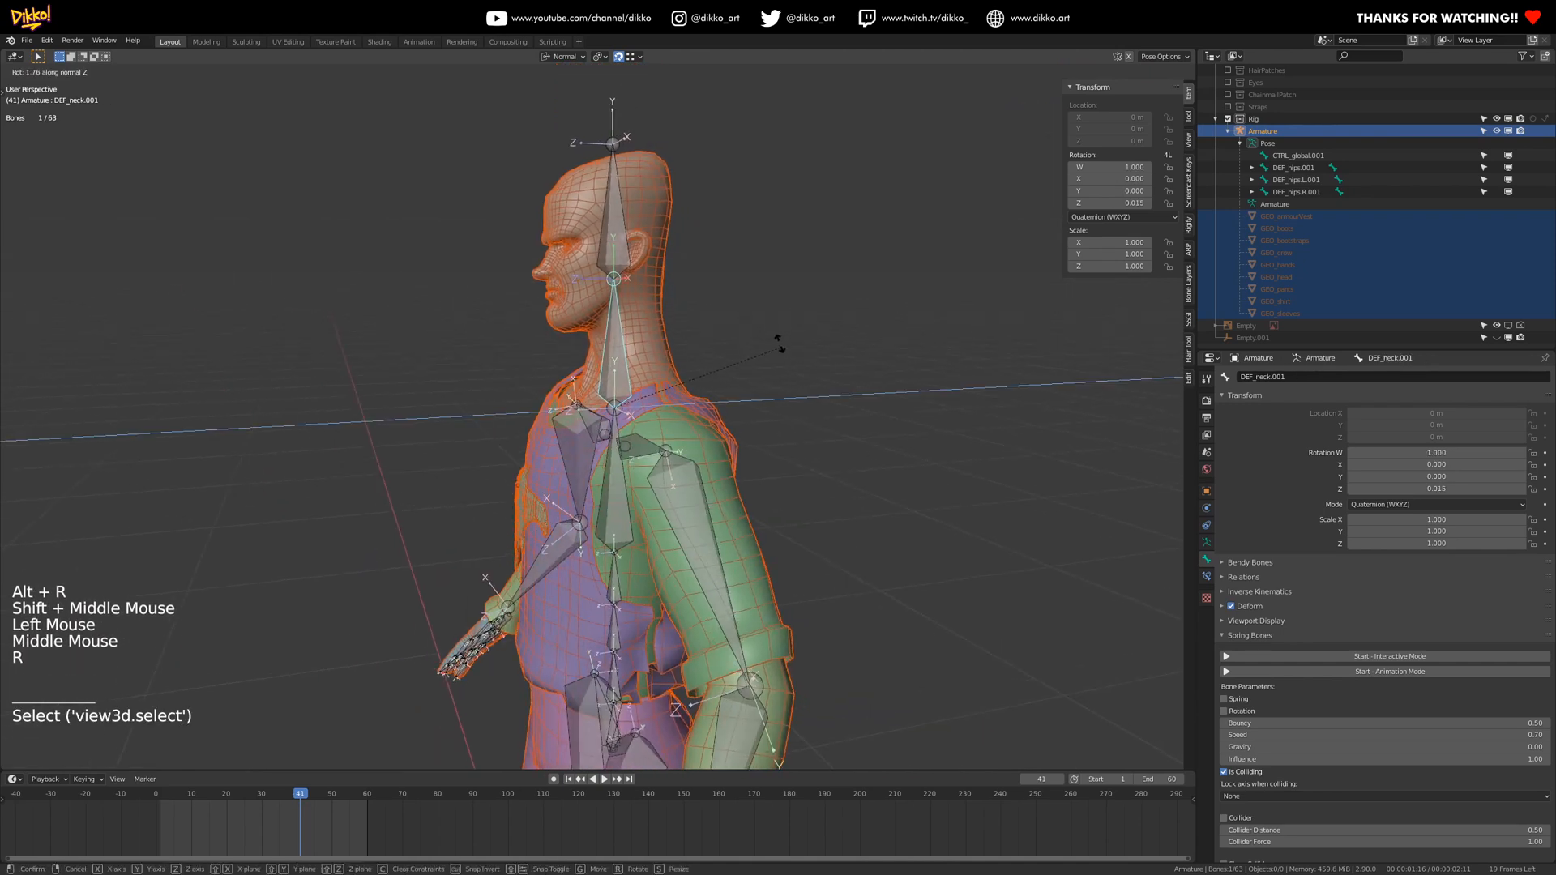
pyautogui.click(774, 342)
pyautogui.hotkey('ctrl', 'z')
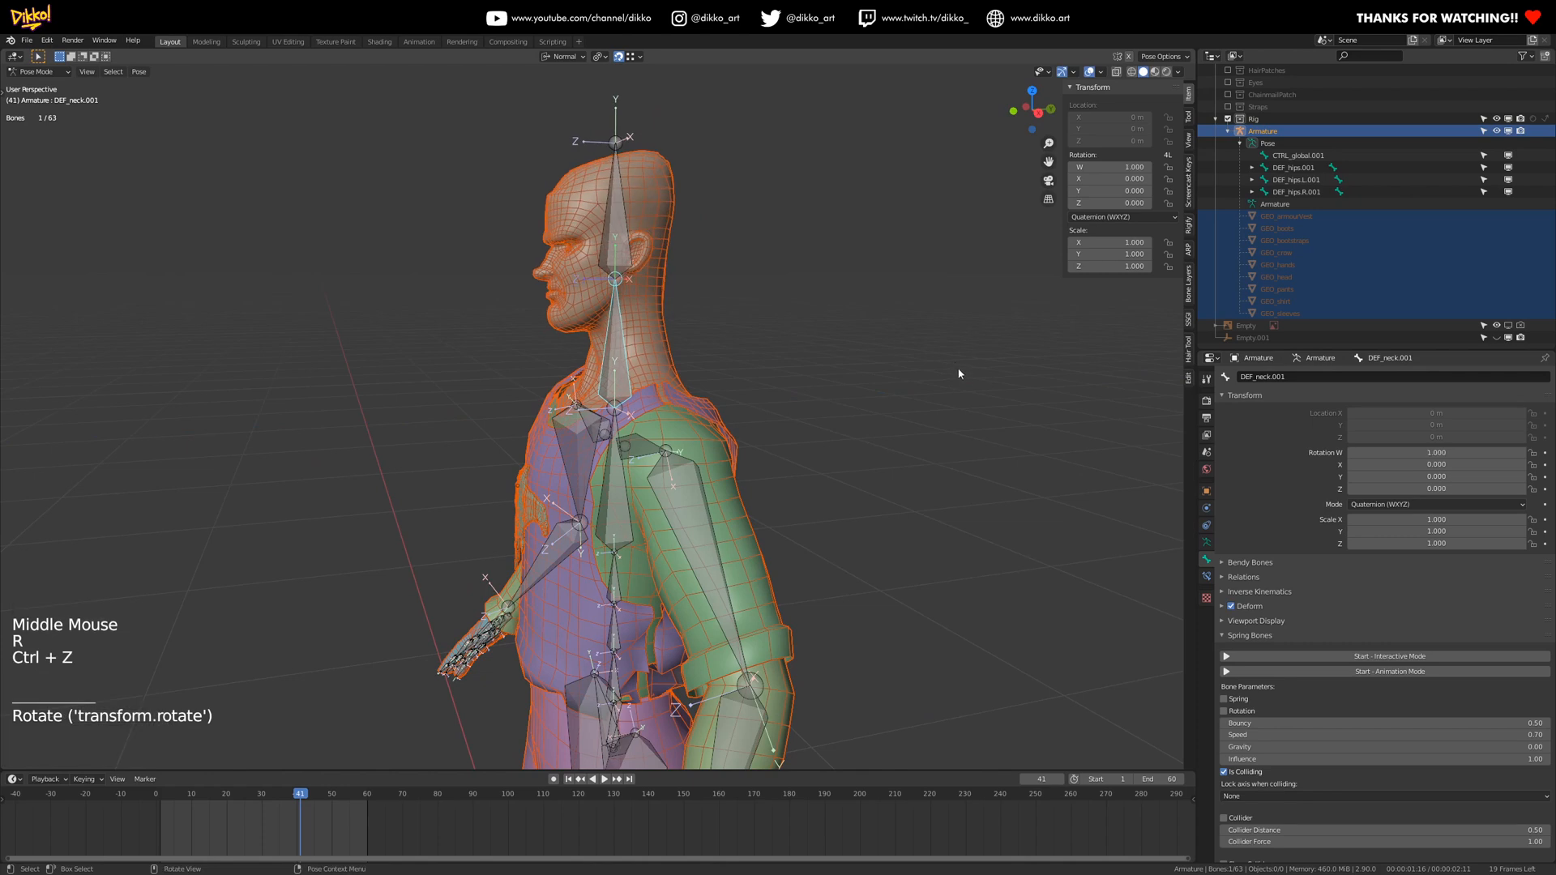
pyautogui.press('r')
pyautogui.press('x')
pyautogui.click(877, 308)
pyautogui.hotkey('ctrl', 'z')
# - Tilt the head bone freely with a trackball rotation as a test, and undo it
pyautogui.moveTo(664, 354); pyautogui.dragTo(761, 323, button='middle')
pyautogui.press('r')
pyautogui.press('r')
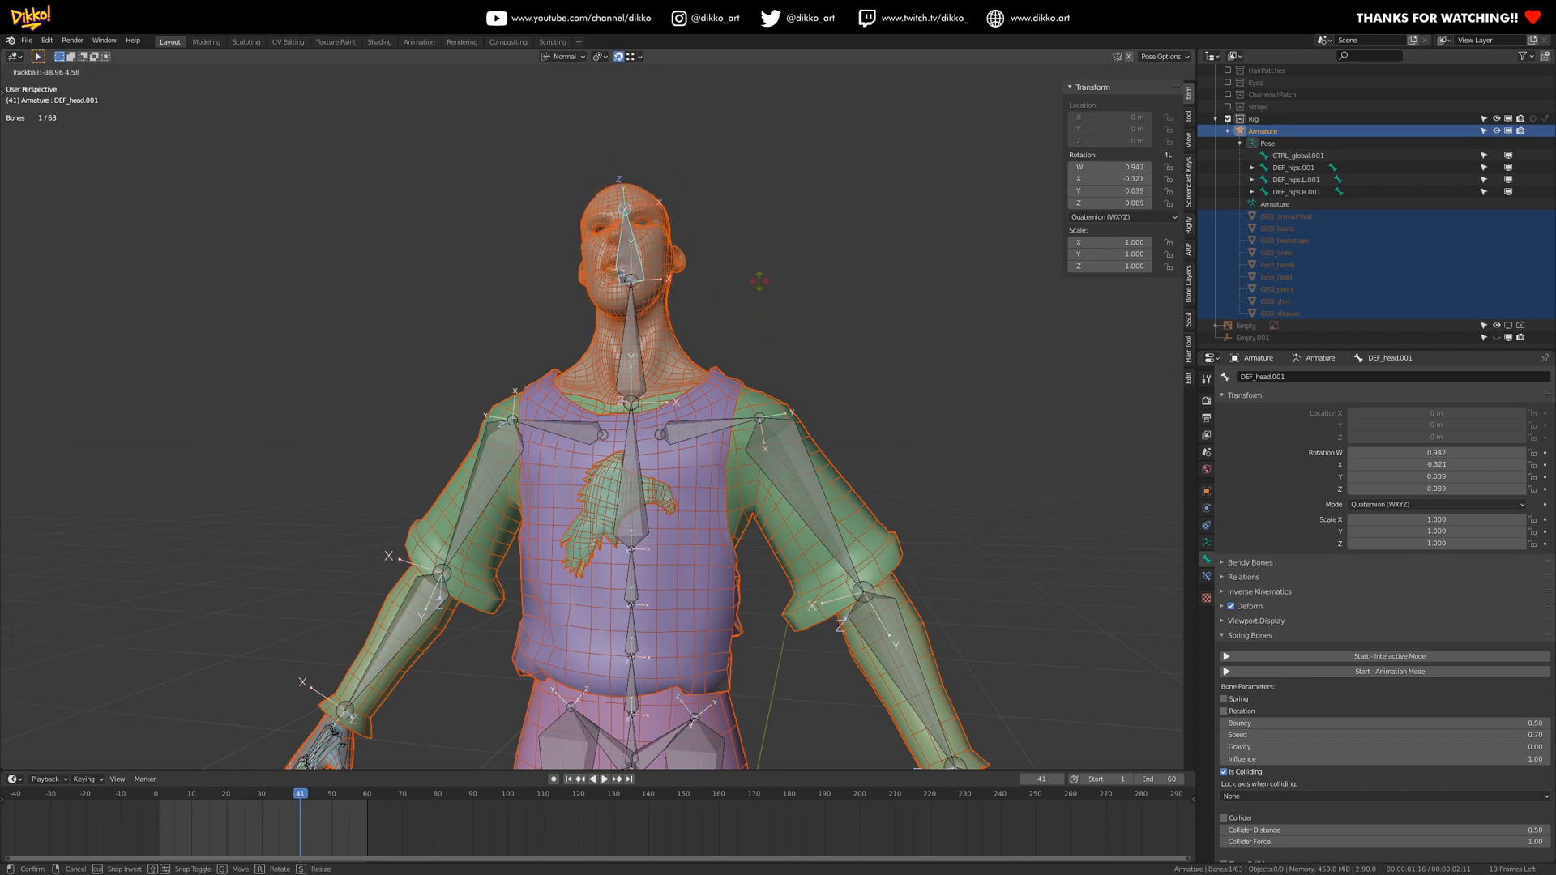
pyautogui.click(753, 305)
pyautogui.hotkey('ctrl', 'z')
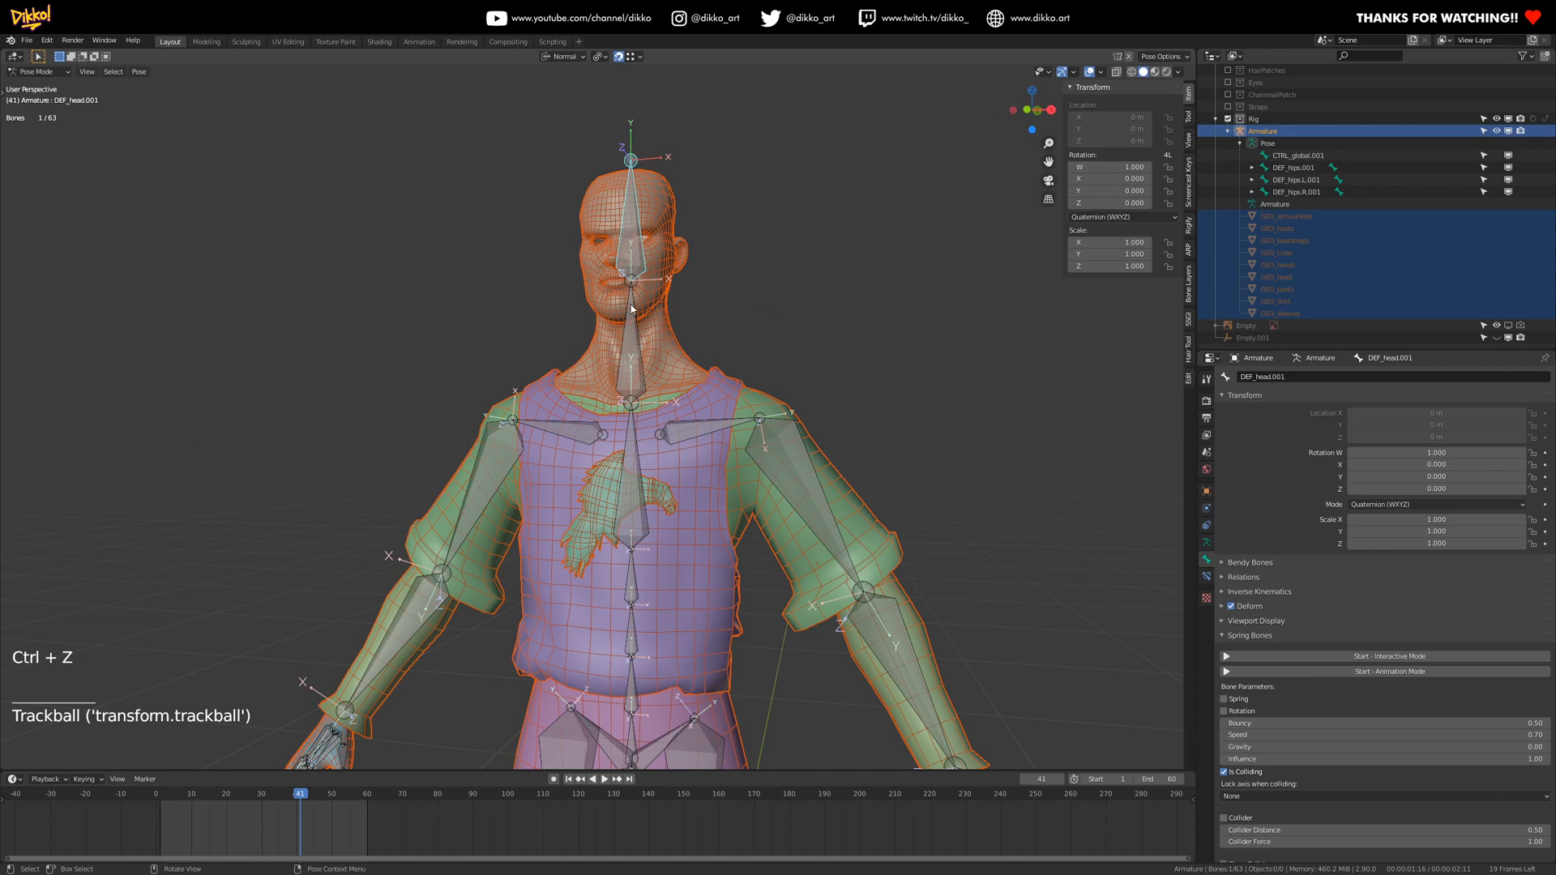
# - Inspect the leg bones down to the feet and select the left foot bone
pyautogui.scroll(-3, 632, 309)
pyautogui.moveTo(632, 309); pyautogui.dragTo(580, 299, button='middle')
pyautogui.moveTo(643, 551); pyautogui.dragTo(567, 555, button='middle')
pyautogui.moveTo(568, 555); pyautogui.dragTo(579, 507, button='middle')
pyautogui.scroll(3, 656, 584)
pyautogui.scroll(-3, 671, 588)
pyautogui.scroll(2, 580, 507)
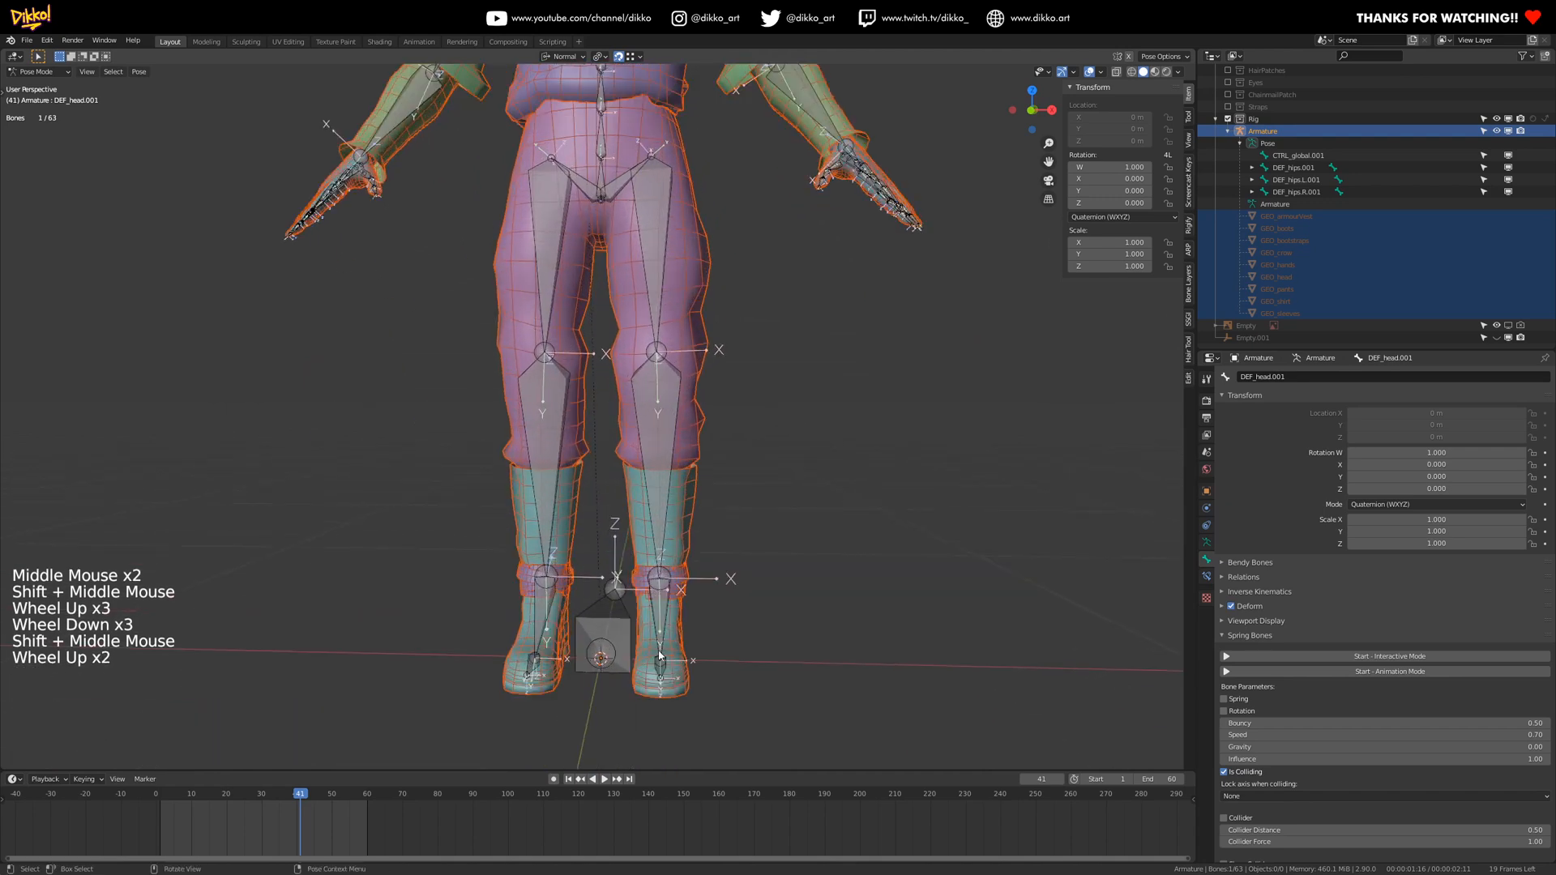
pyautogui.click(681, 616)
pyautogui.keyDown('shift'); pyautogui.moveTo(674, 502); pyautogui.dragTo(671, 567, button='middle'); pyautogui.keyUp('shift')
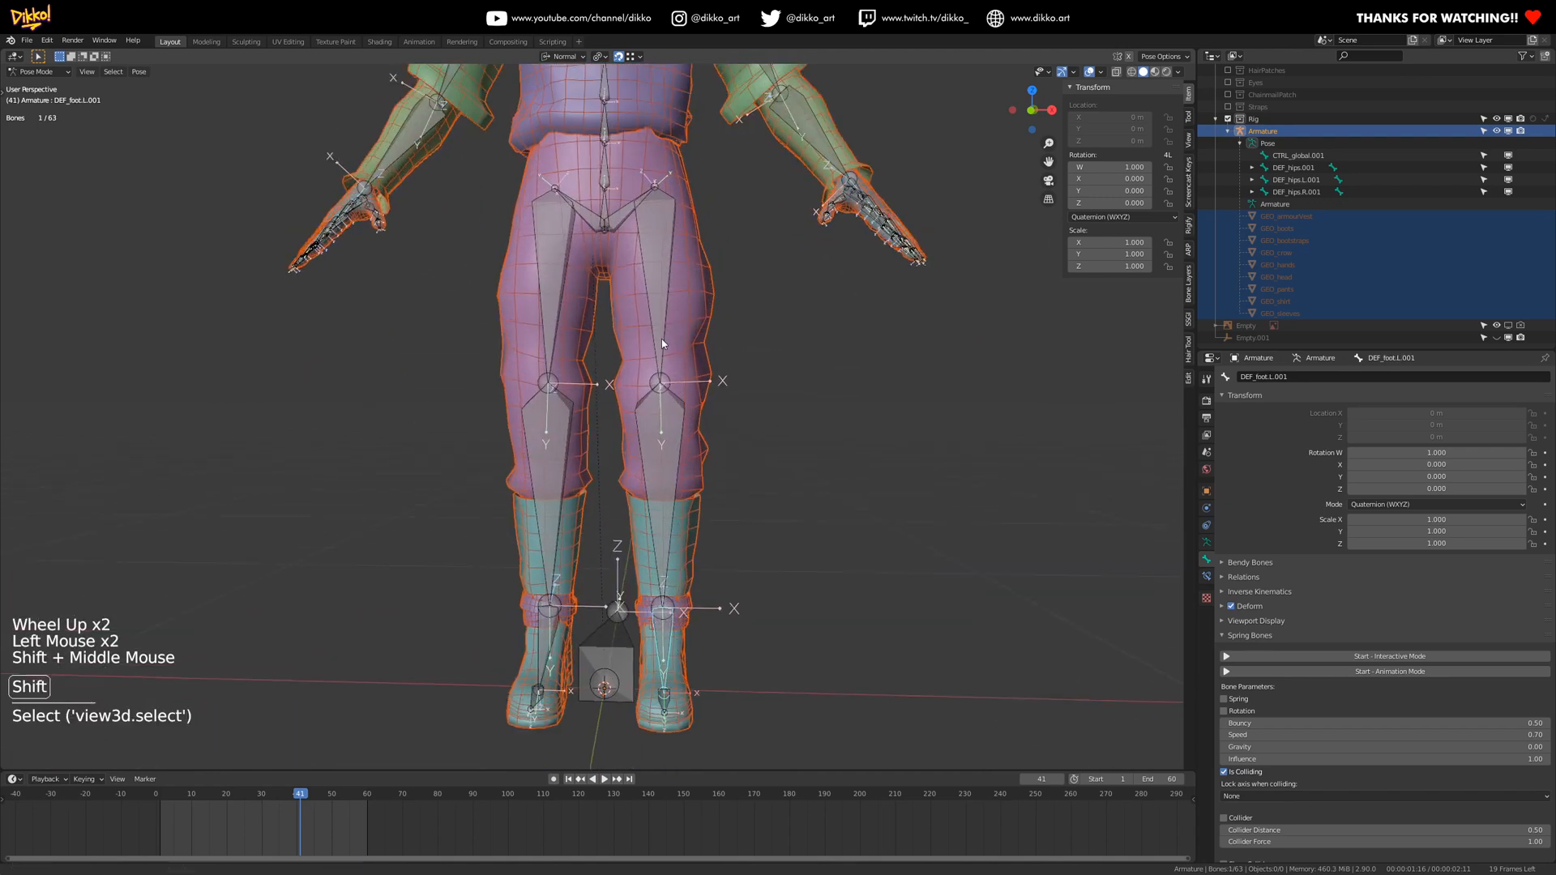
# - Select the left thigh bone, swing the leg sideways as a test, and undo the rotation
pyautogui.click(661, 338)
pyautogui.moveTo(661, 338); pyautogui.dragTo(752, 347, button='middle')
pyautogui.press('t')
pyautogui.press('t')
pyautogui.press('r')
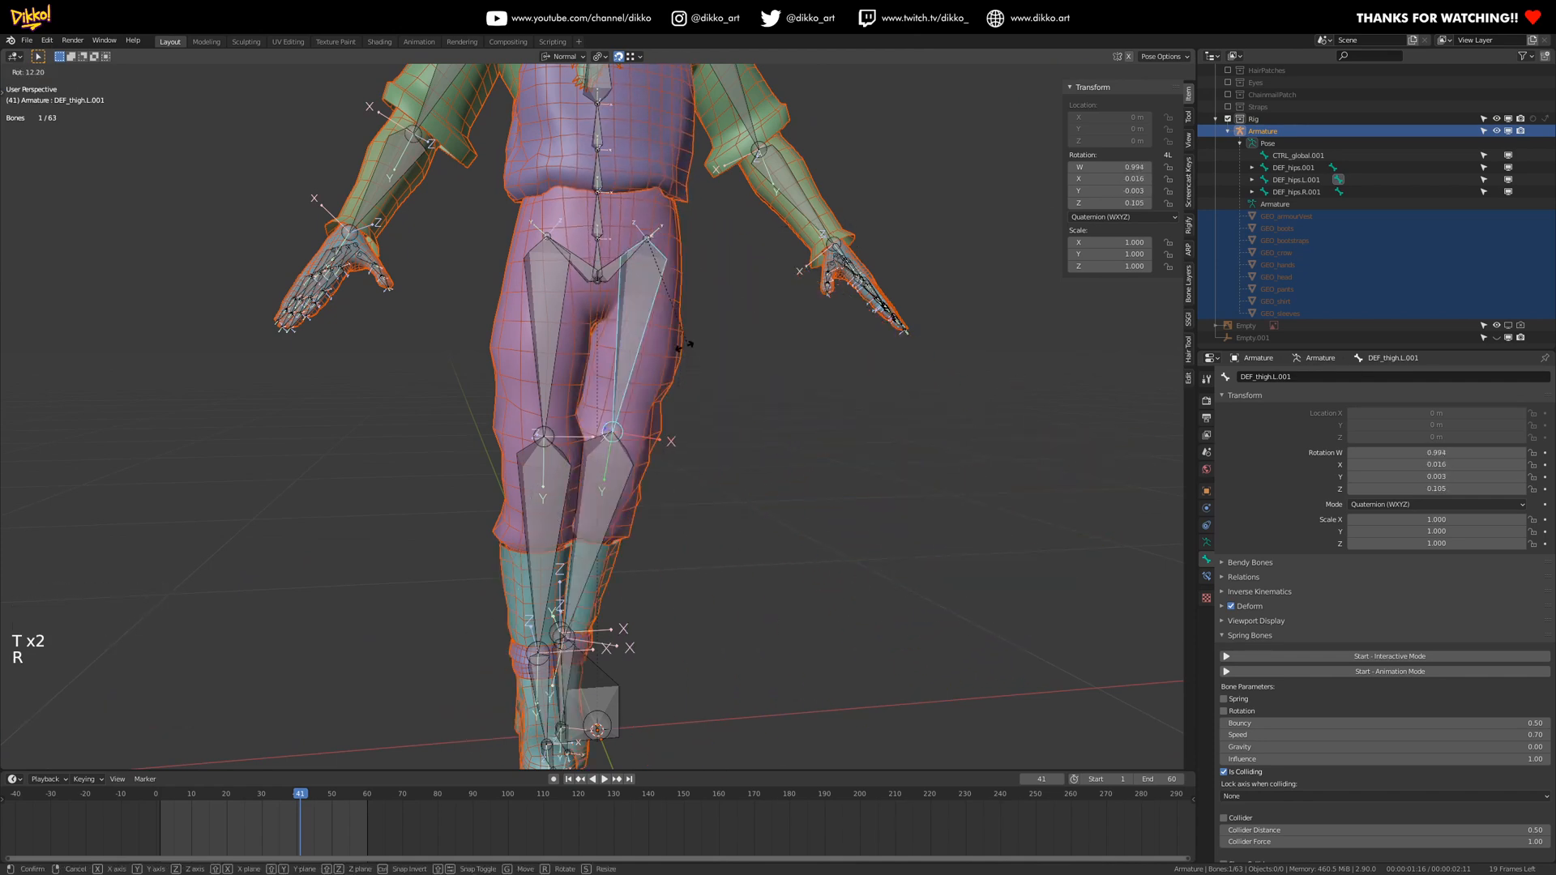
pyautogui.click(777, 292)
pyautogui.hotkey('ctrl', 'z')
# - In Edit Mode, try moving the joint between the left hip and thigh bones along its normal Z axis, and undo the moves
pyautogui.moveTo(777, 291); pyautogui.dragTo(721, 348, button='middle')
pyautogui.keyDown('shift'); pyautogui.moveTo(721, 348); pyautogui.dragTo(676, 364, button='middle'); pyautogui.keyUp('shift')
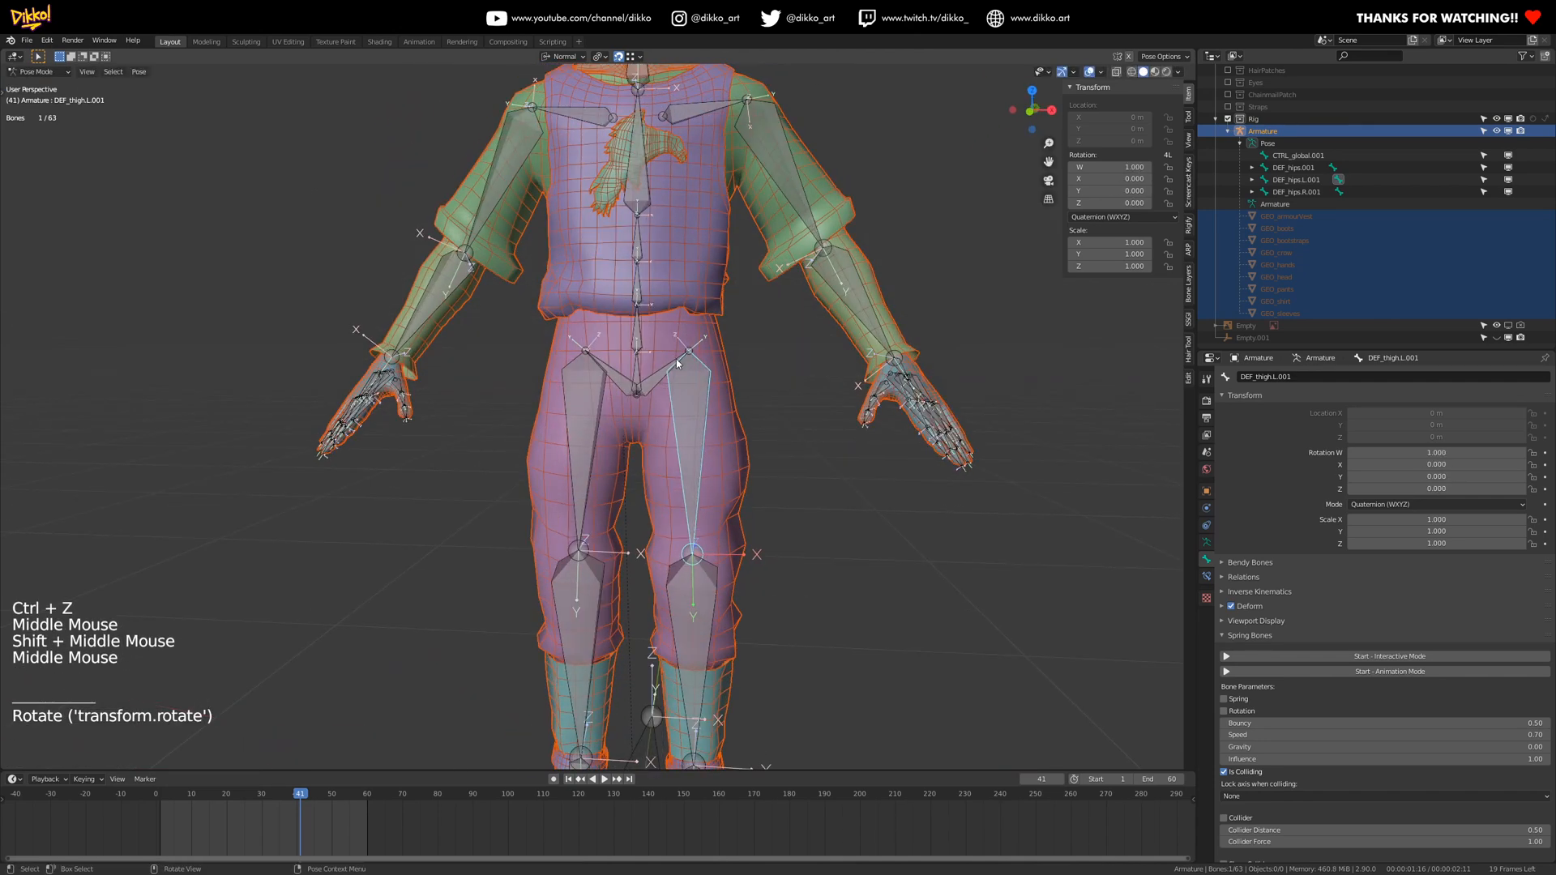
pyautogui.press('Tab')
pyautogui.scroll(3, 759, 325)
pyautogui.click(762, 307)
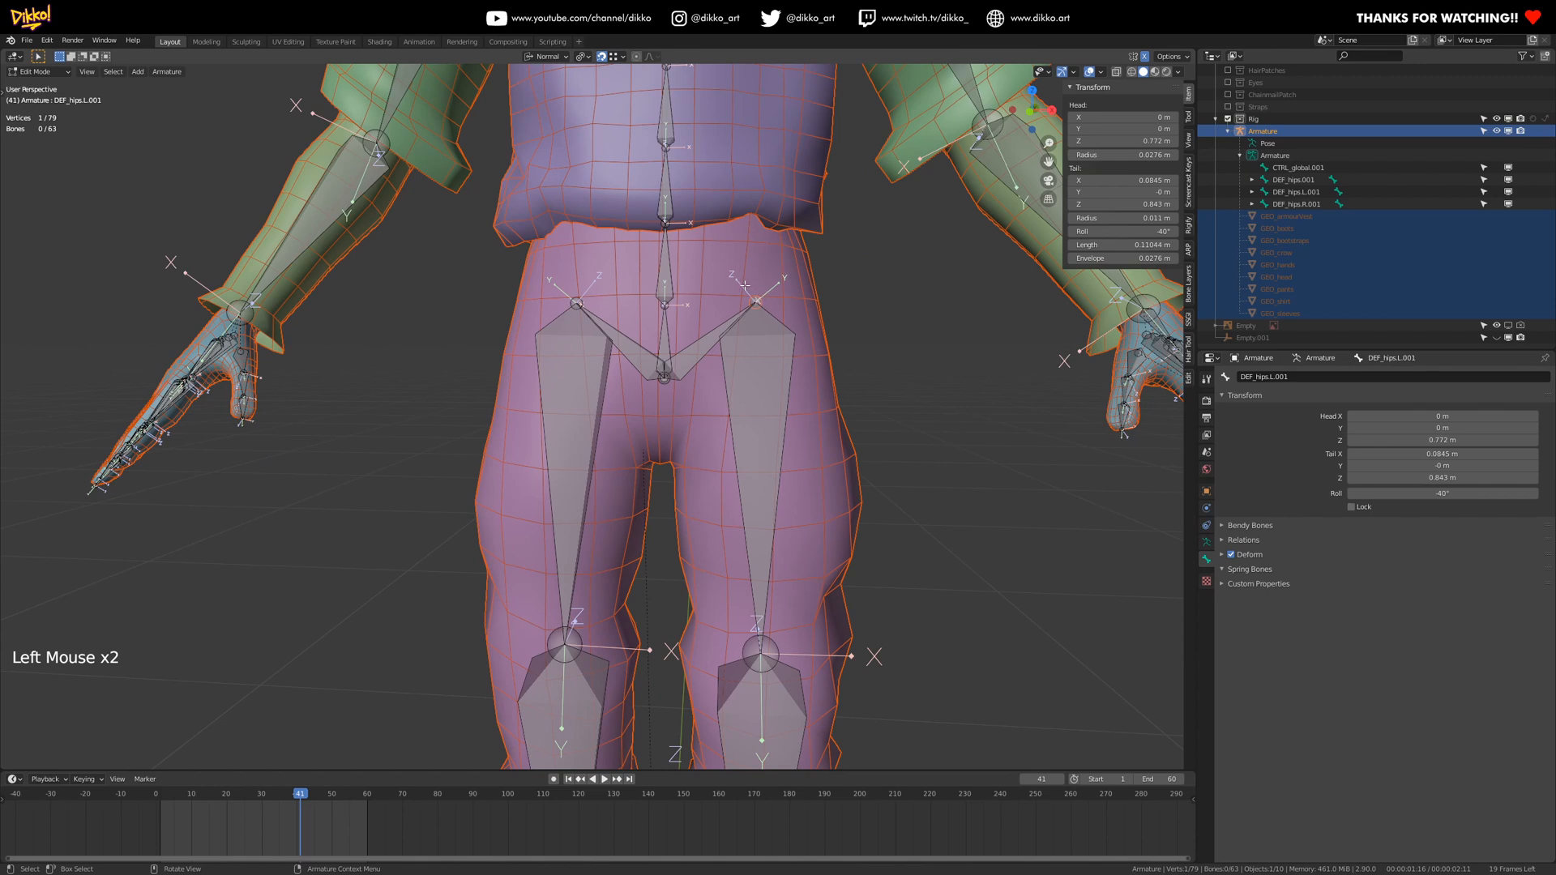
pyautogui.press('g')
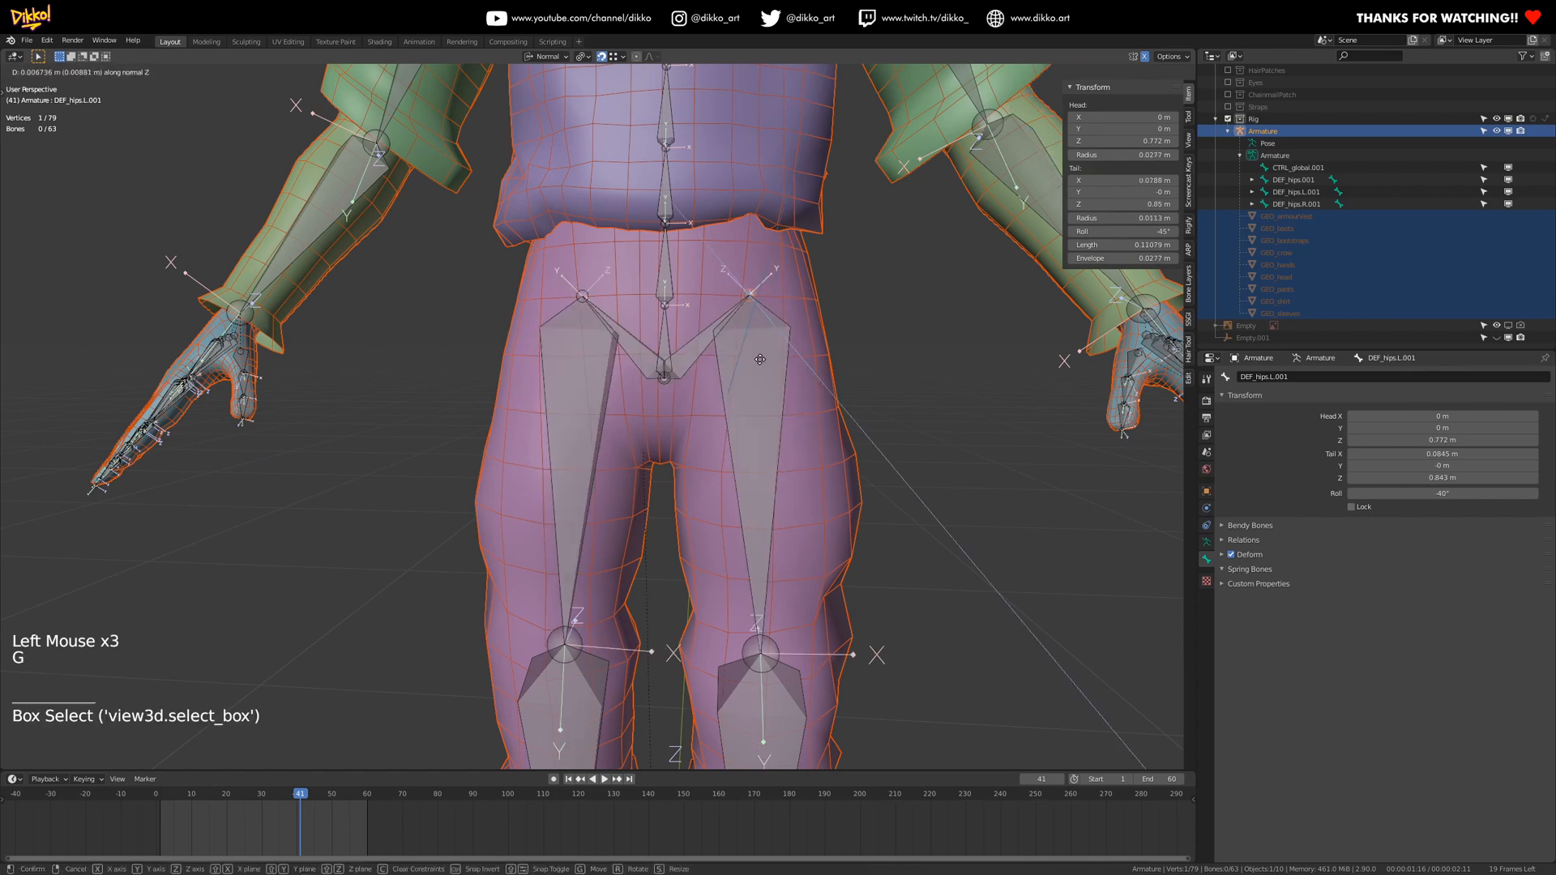
pyautogui.hotkey('ctrl', 'z')
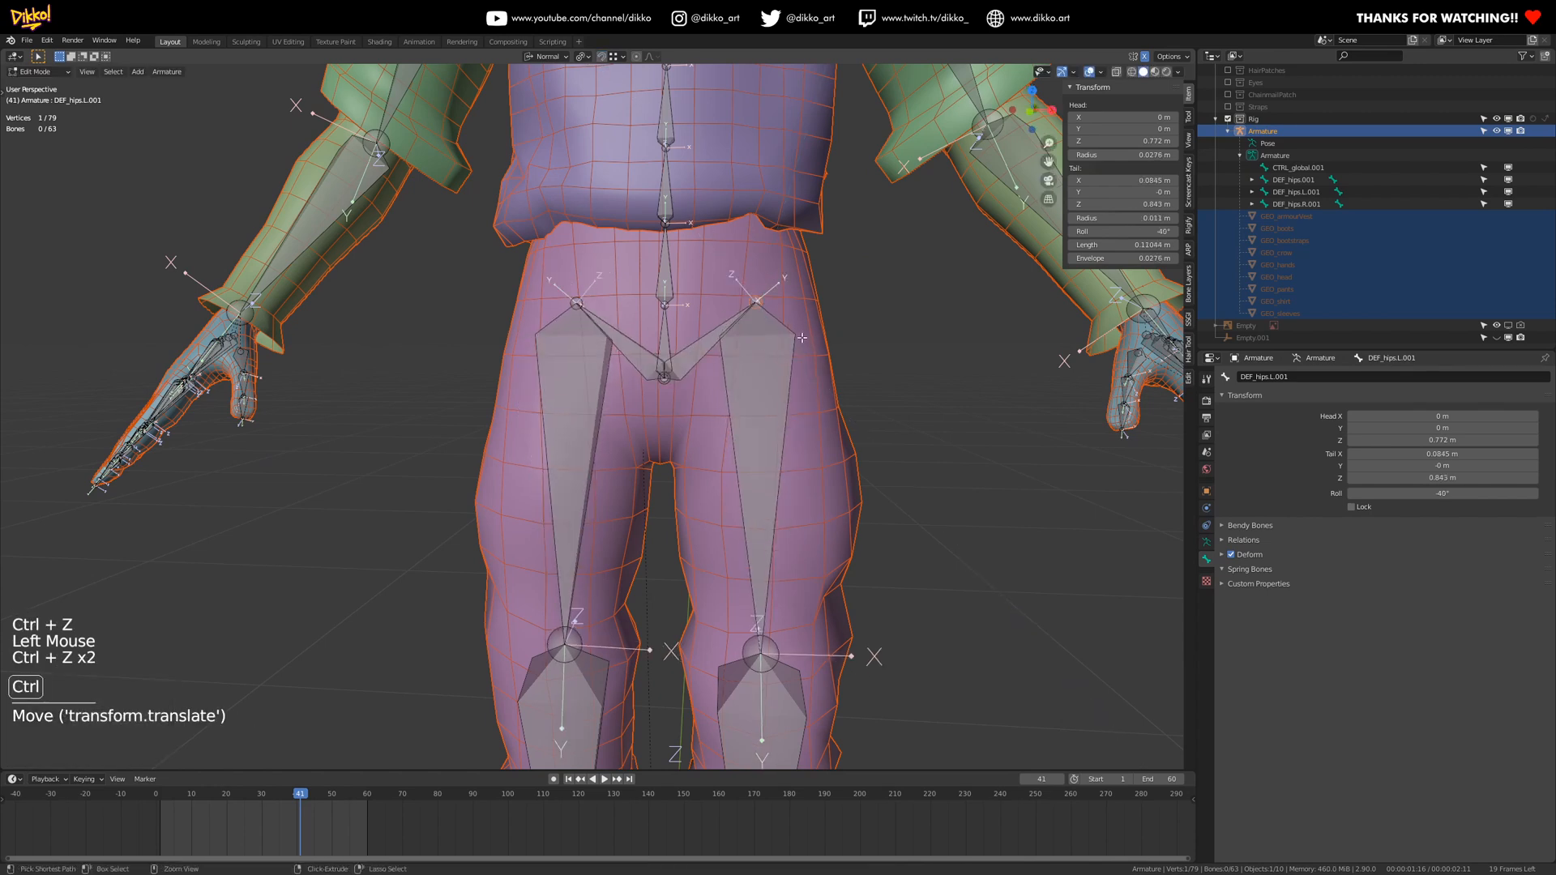
pyautogui.press('g')
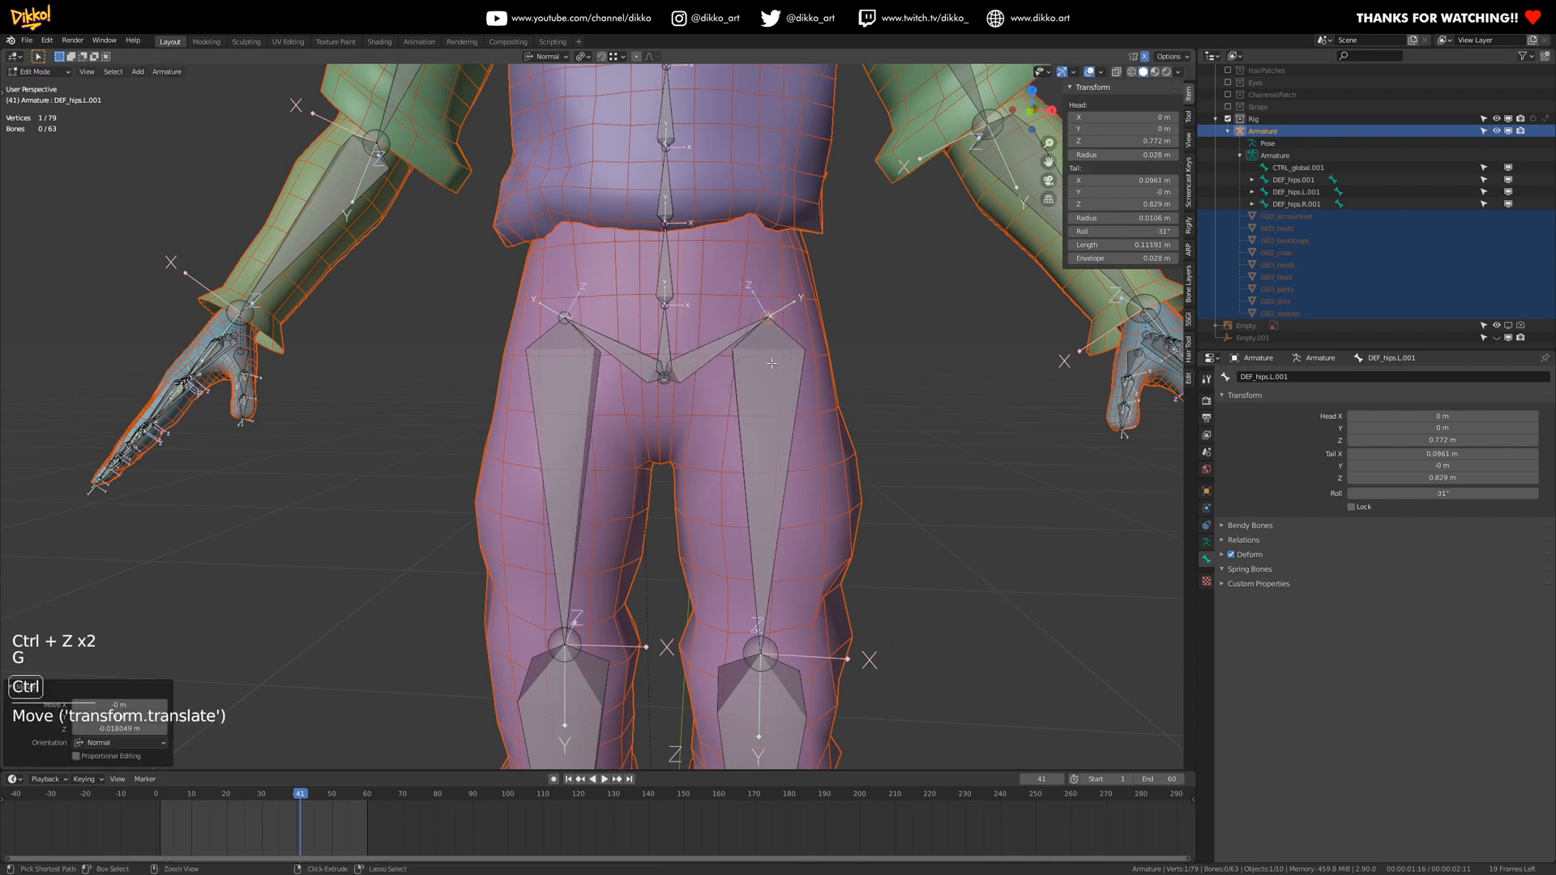
pyautogui.hotkey('ctrl', 'z')
# - Set the transform orientation to Global
pyautogui.click(547, 57)
pyautogui.click(583, 56)
pyautogui.click(599, 71)
# - Try extruding a mirrored pair of bones from the hip joints, and undo the extrusion
pyautogui.press('e')
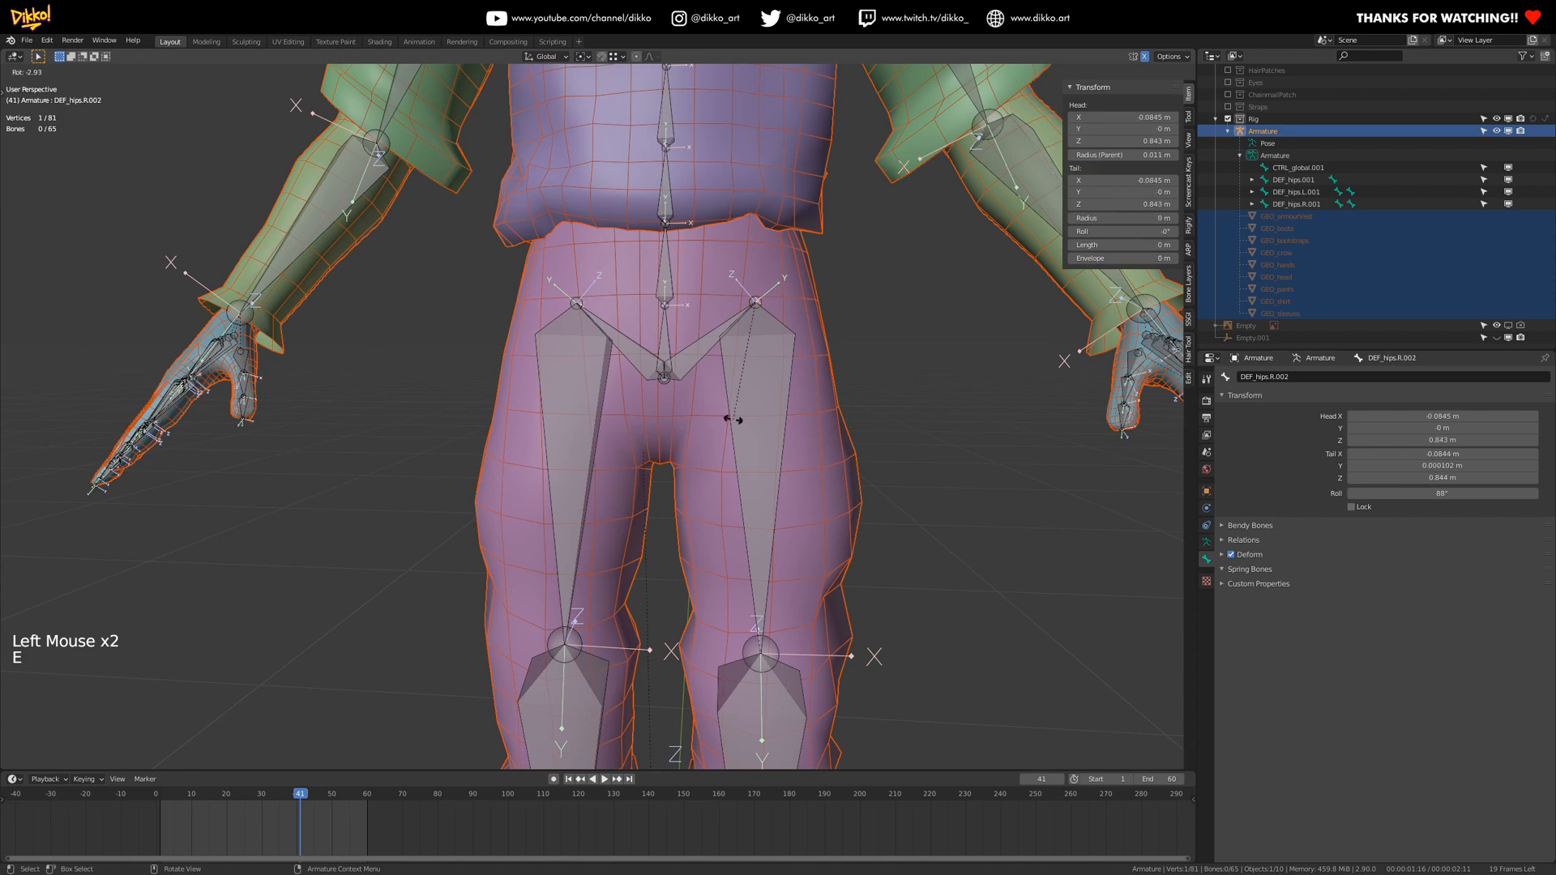
pyautogui.click(733, 419)
pyautogui.moveTo(792, 308); pyautogui.dragTo(793, 309)
pyautogui.press('g')
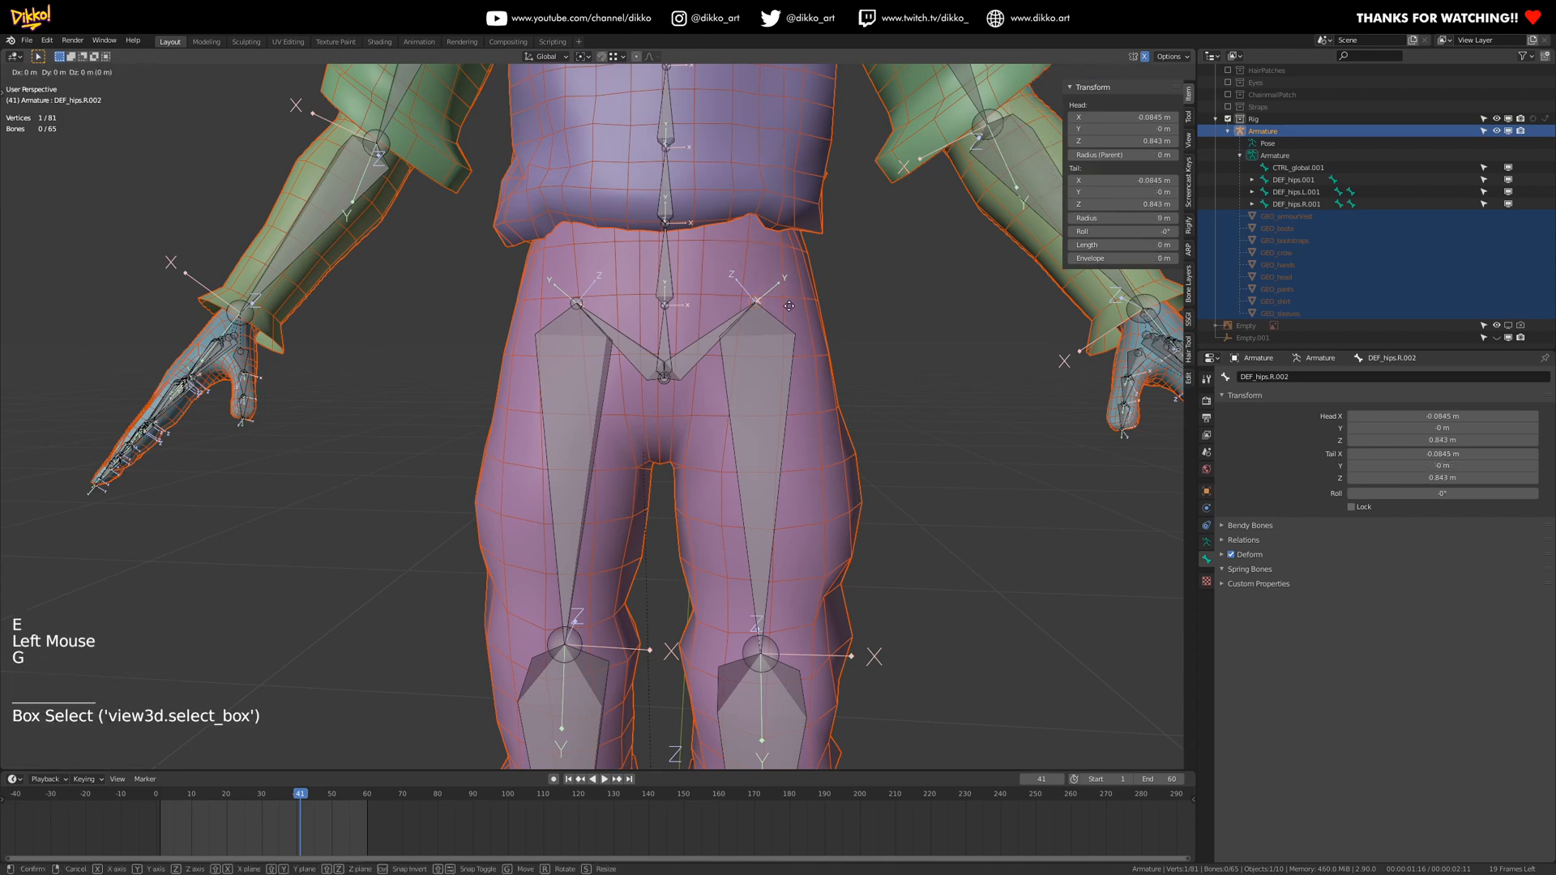
pyautogui.hotkey('ctrl', 'z')
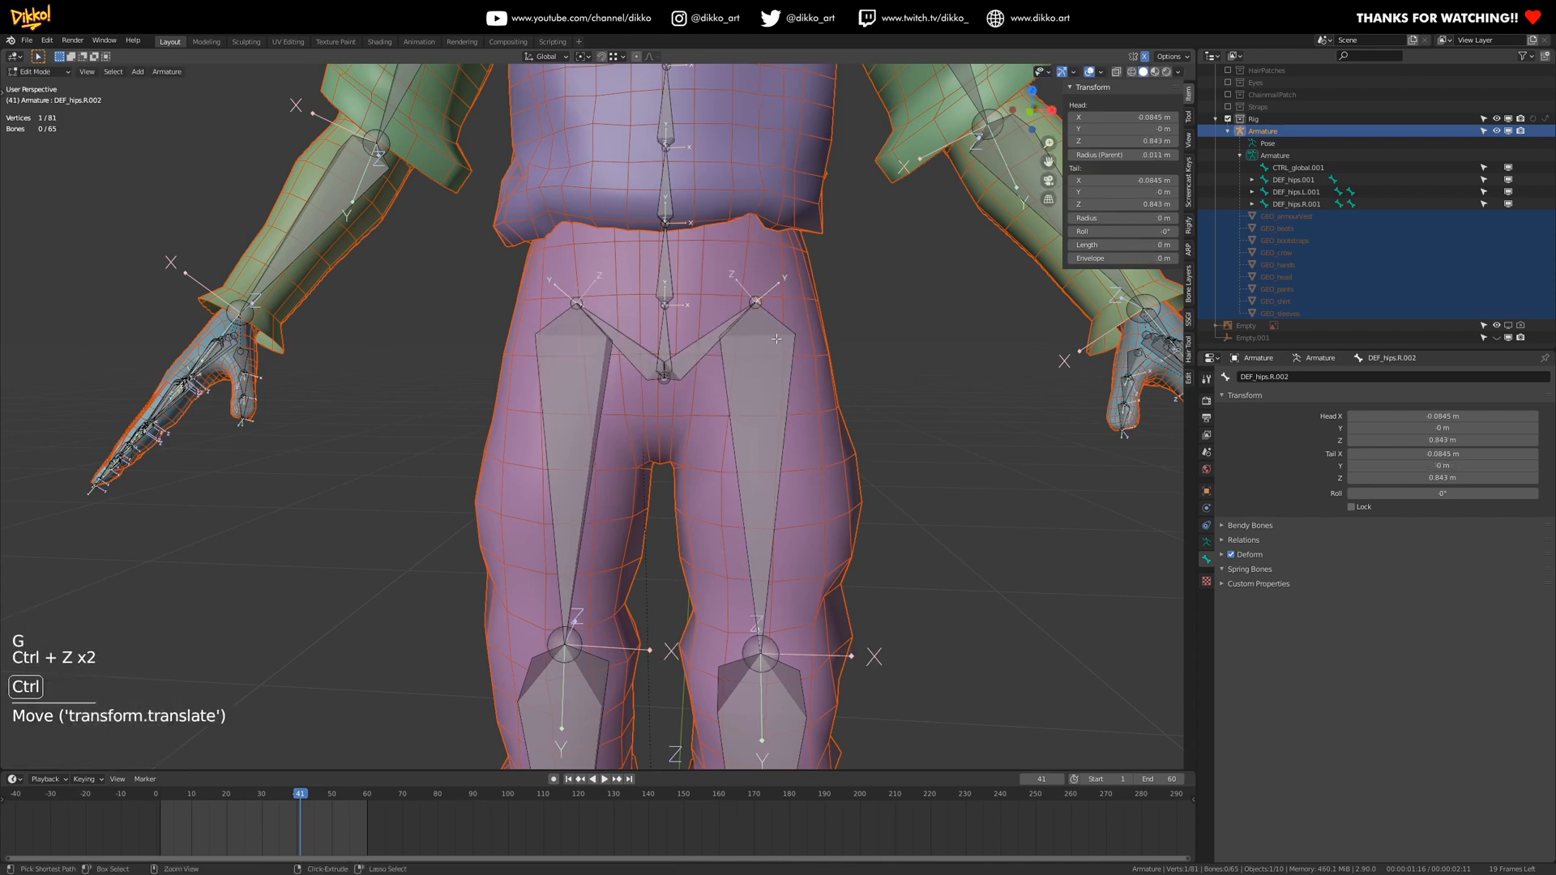
# - Lower the left hip joint about 0.06 m along the global Z axis as a trial, and undo the move
pyautogui.press('g')
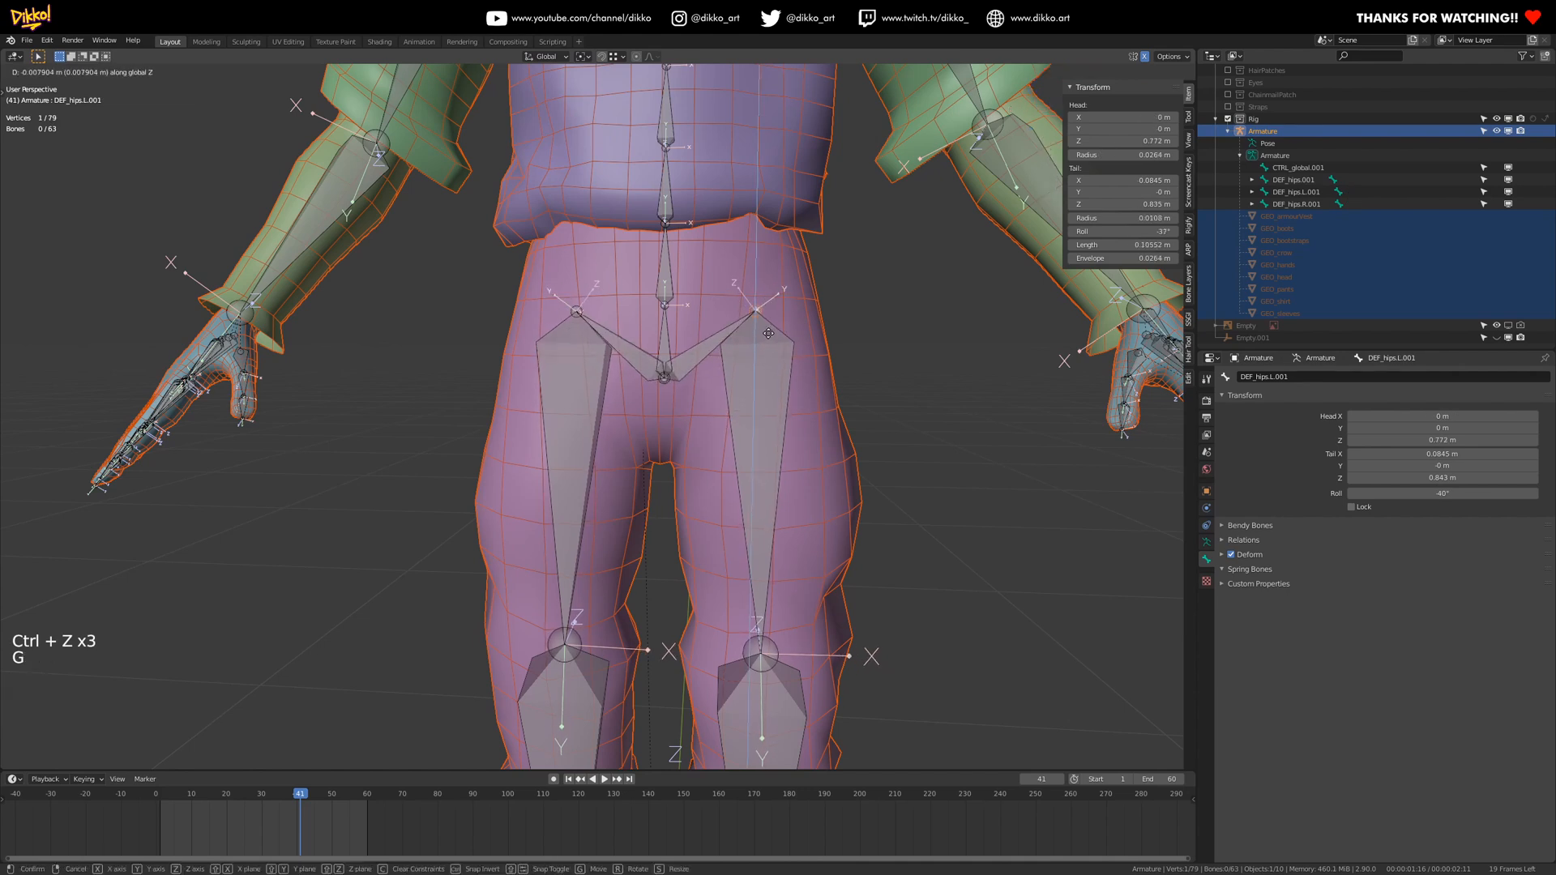
pyautogui.click(755, 389)
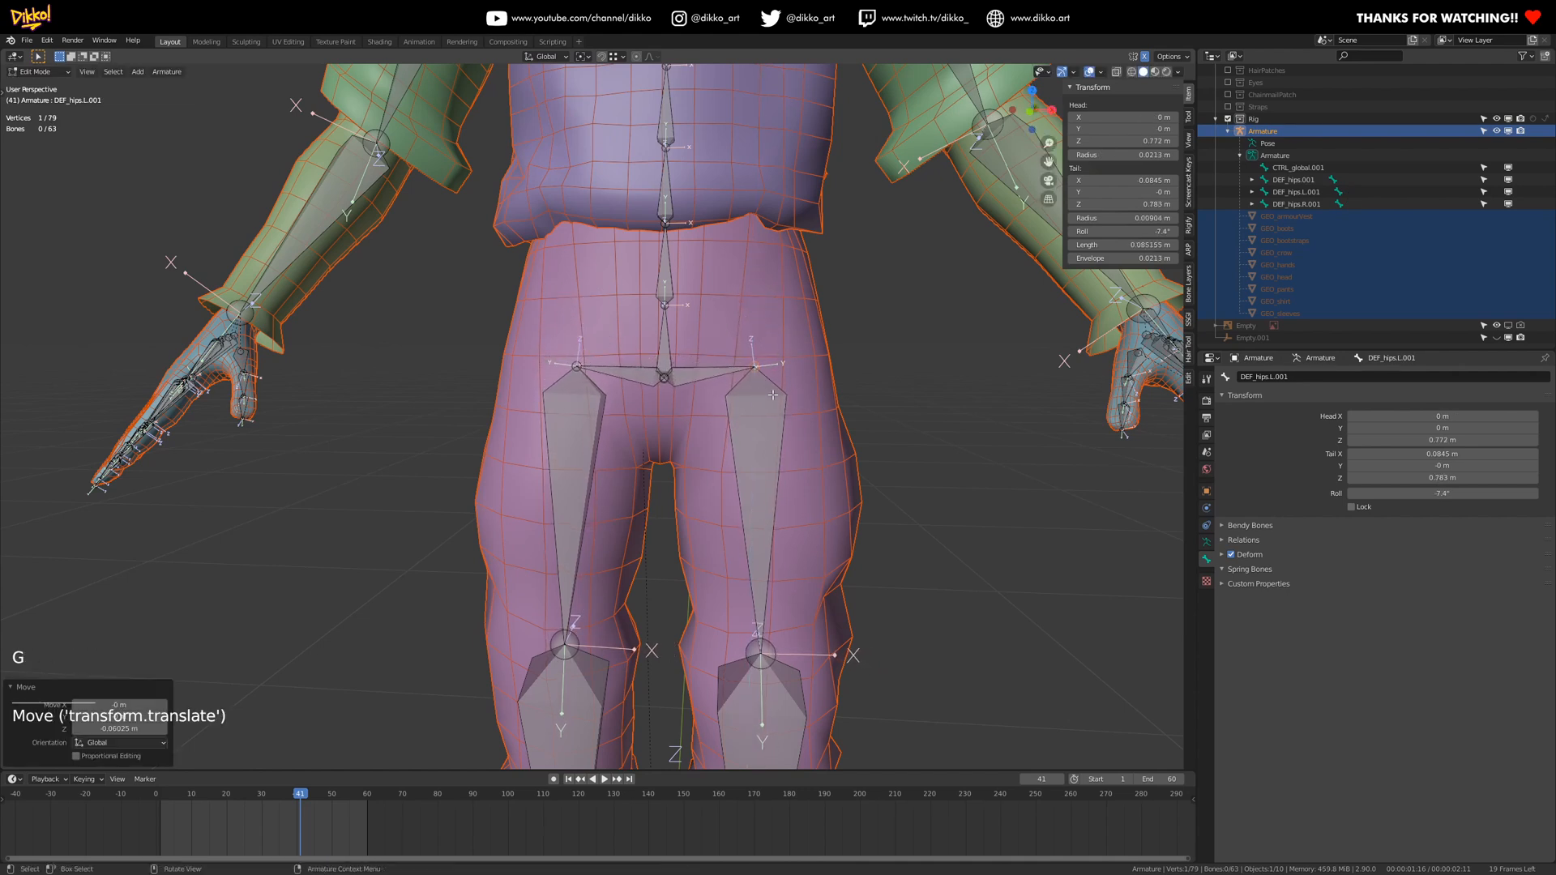
pyautogui.hotkey('ctrl', 'z')
# - Examine the placement of the leg, torso and arm bones inside the meshes from several angles
pyautogui.scroll(-3, 701, 407)
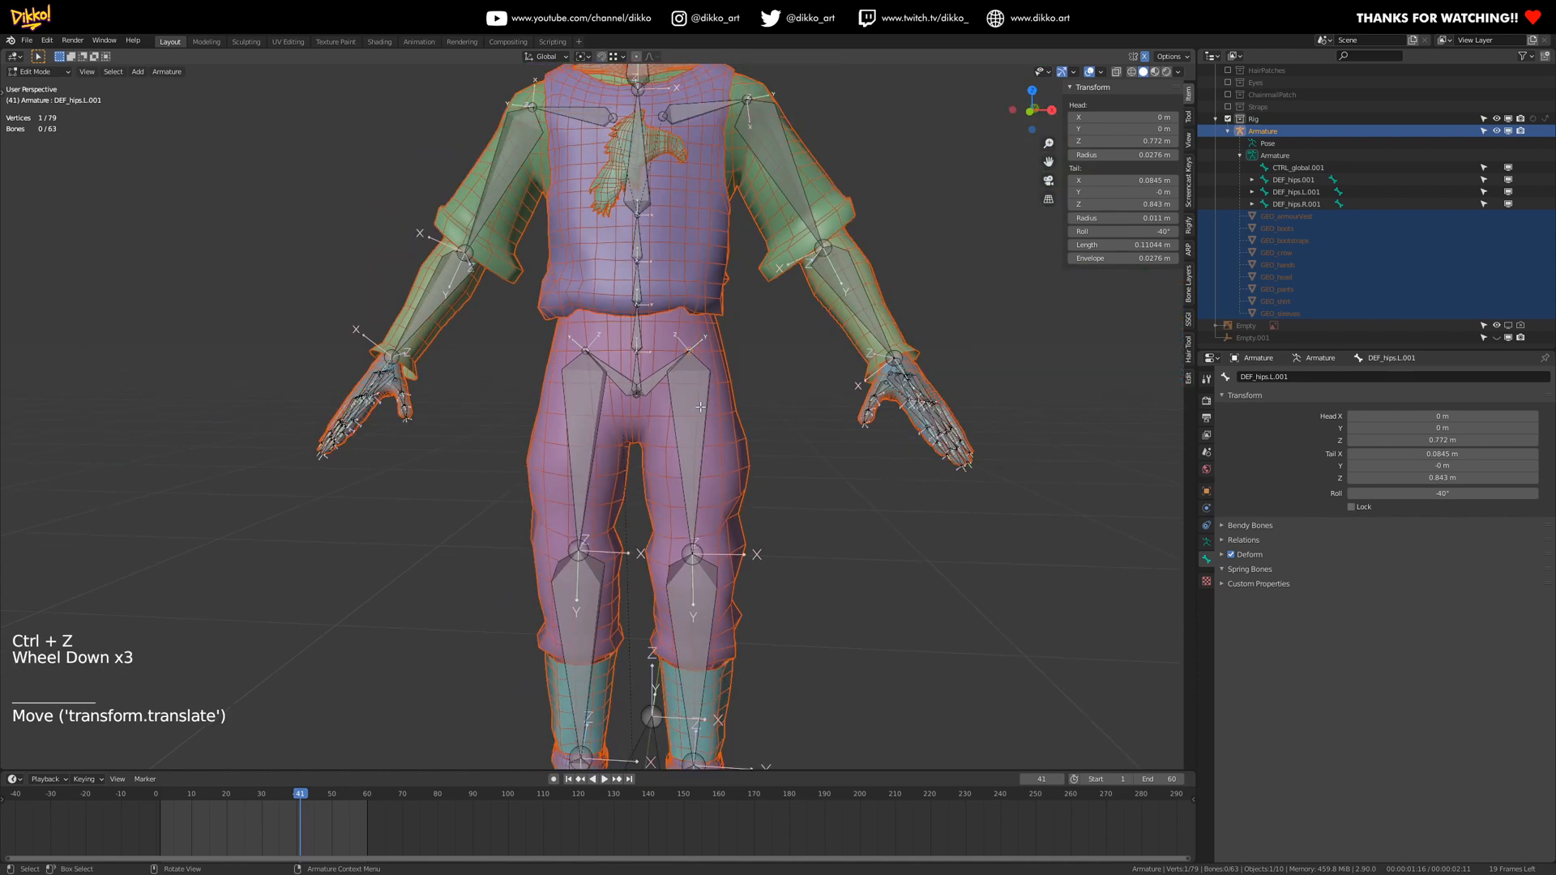
pyautogui.moveTo(663, 376); pyautogui.dragTo(676, 450, button='middle')
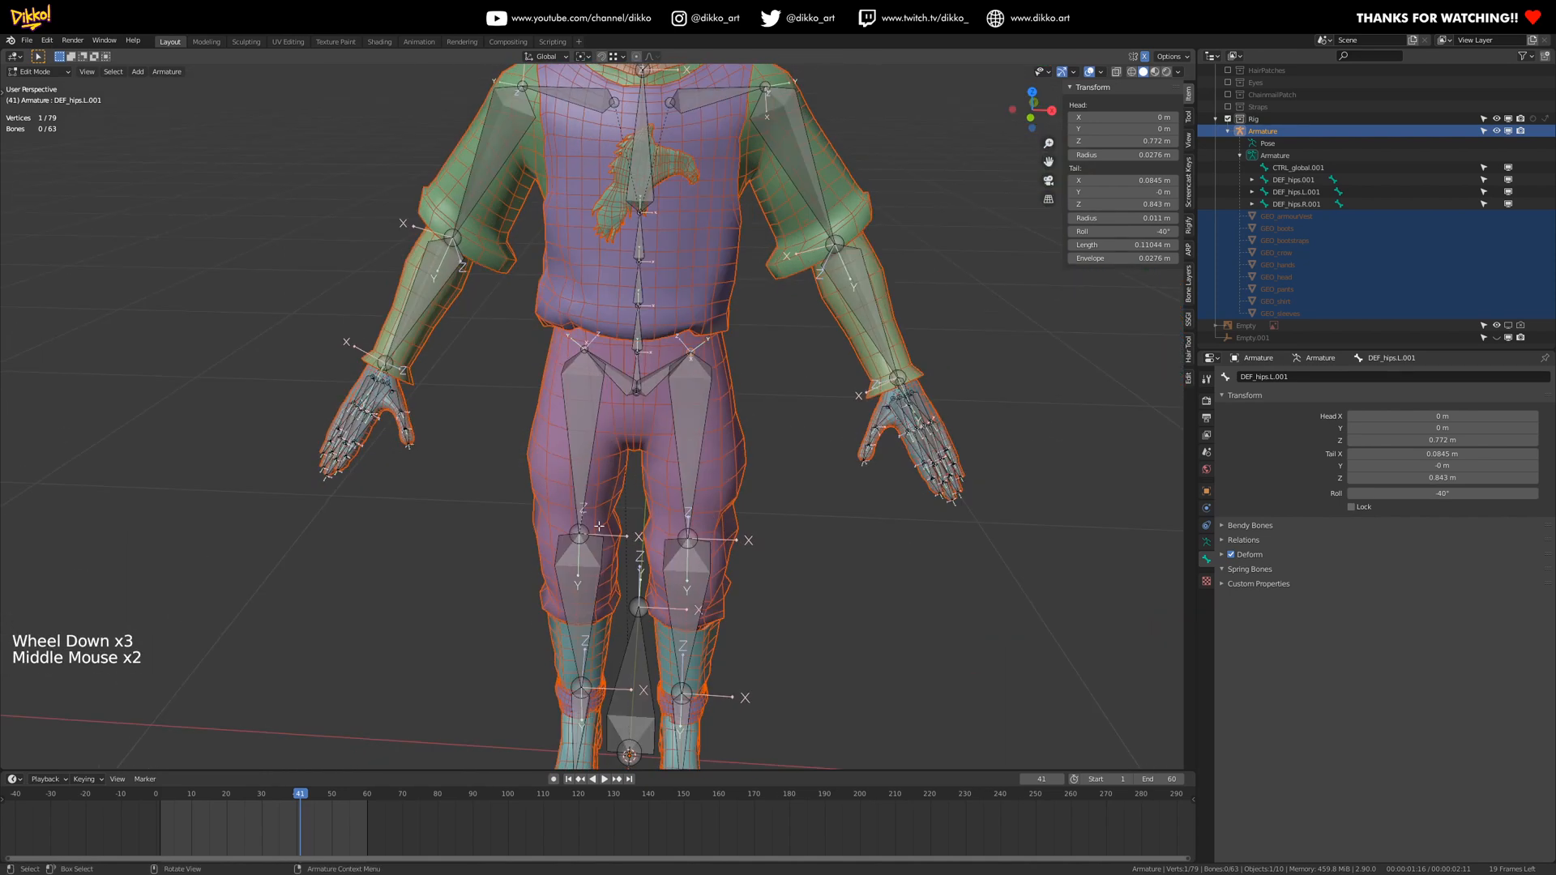
pyautogui.moveTo(694, 581); pyautogui.dragTo(696, 543, button='middle')
pyautogui.moveTo(554, 586); pyautogui.dragTo(699, 519, button='middle')
pyautogui.keyDown('shift'); pyautogui.moveTo(698, 518); pyautogui.dragTo(652, 547, button='middle'); pyautogui.keyUp('shift')
pyautogui.moveTo(653, 547); pyautogui.dragTo(670, 527, button='middle')
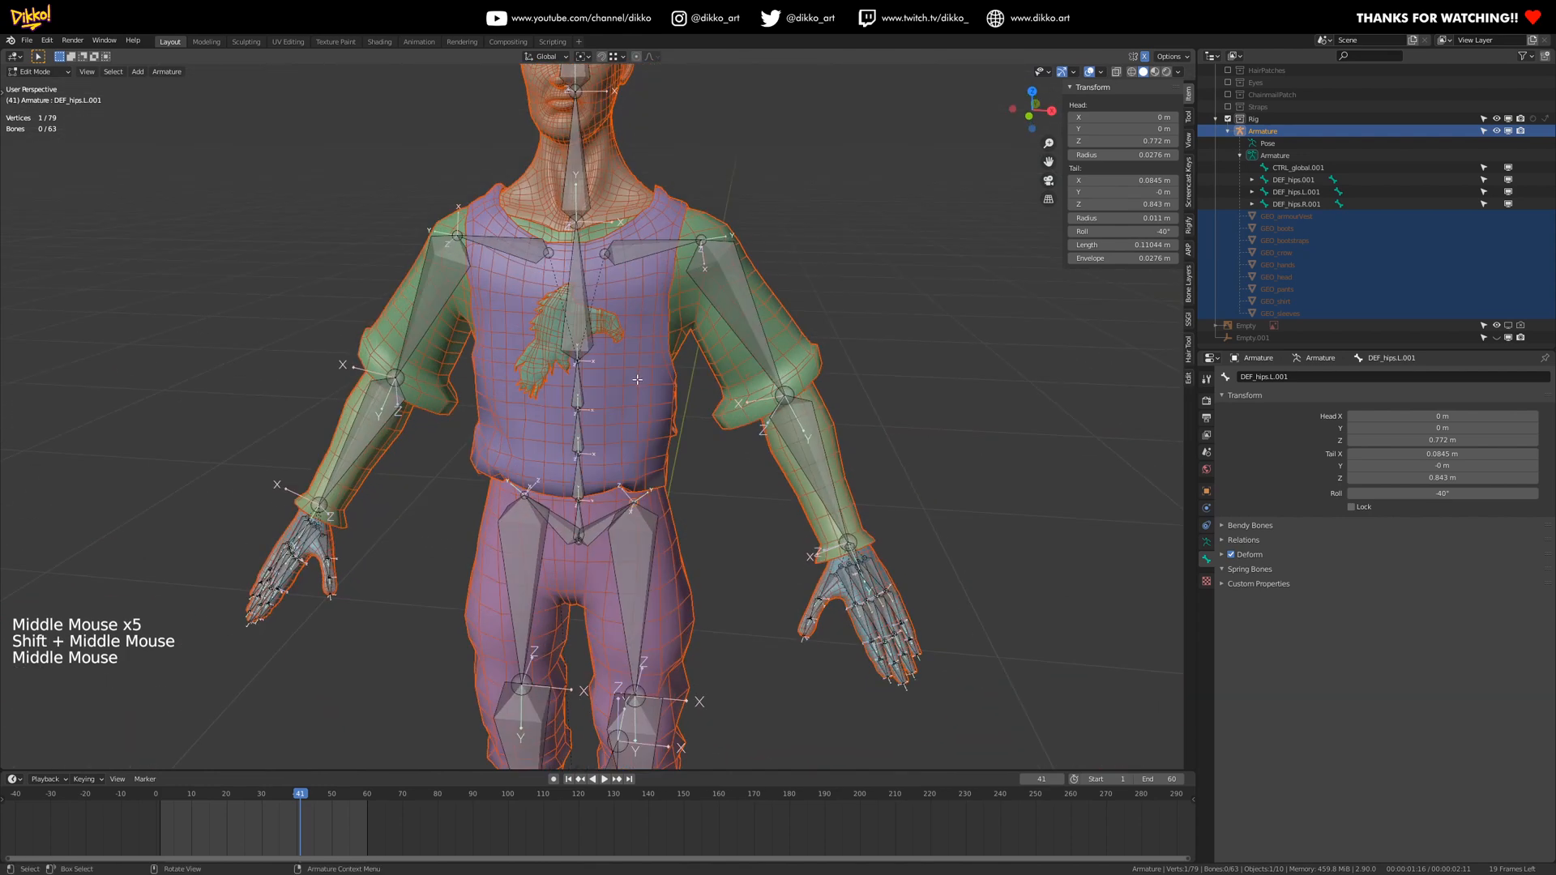
pyautogui.scroll(2, 708, 334)
pyautogui.keyDown('shift'); pyautogui.moveTo(707, 335); pyautogui.dragTo(758, 391, button='middle'); pyautogui.keyUp('shift')
pyautogui.moveTo(851, 588); pyautogui.dragTo(826, 528, button='middle')
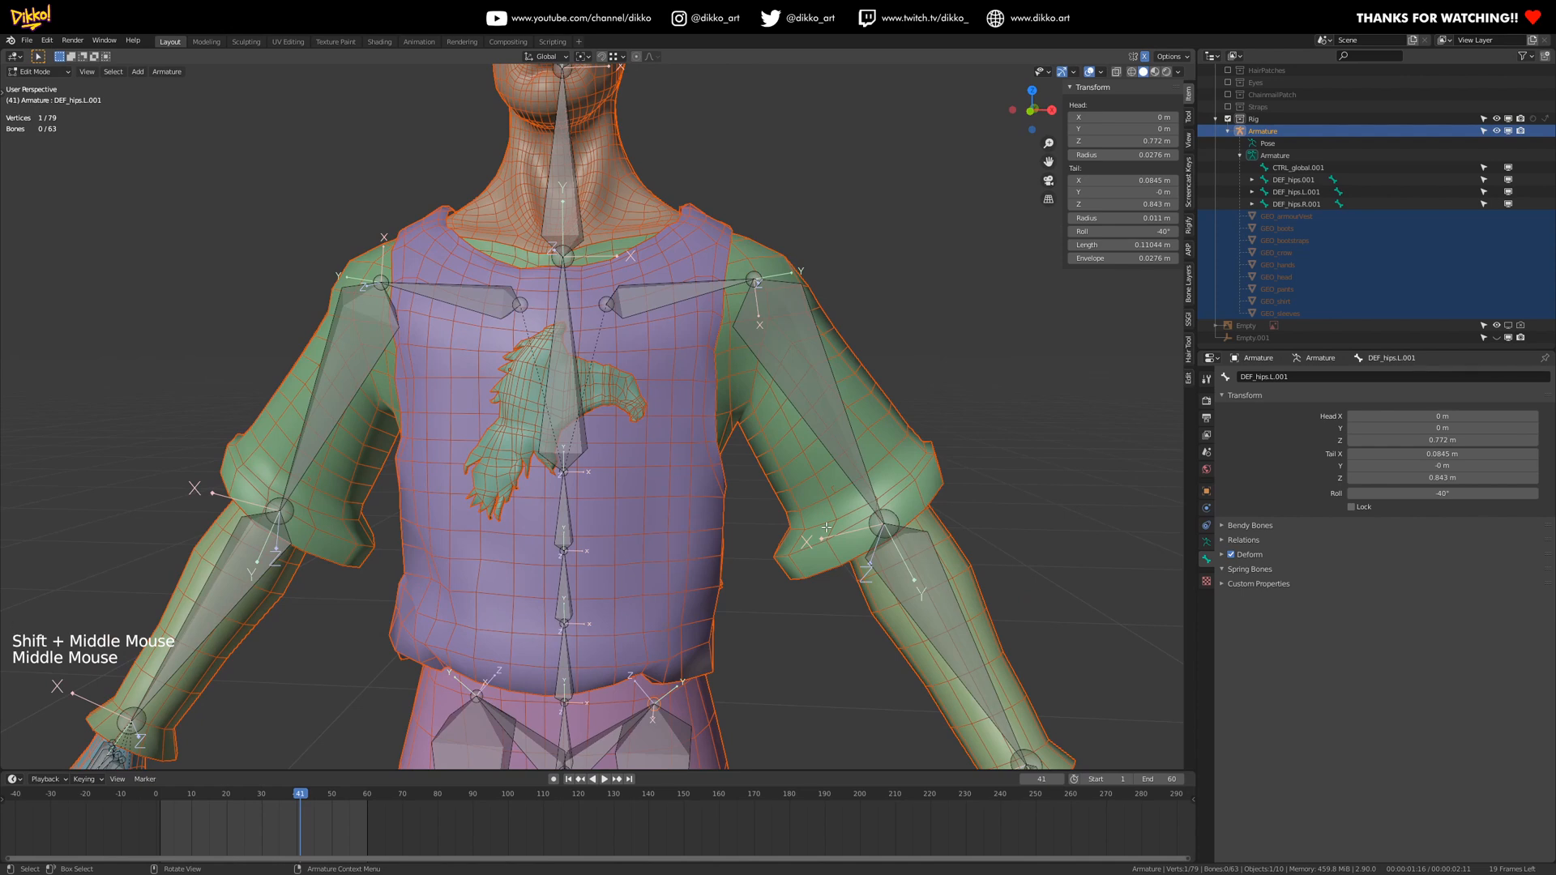
# - Set the roll of the left bicep bone to 162°
pyautogui.moveTo(822, 468); pyautogui.dragTo(806, 378, button='middle')
pyautogui.click(809, 376)
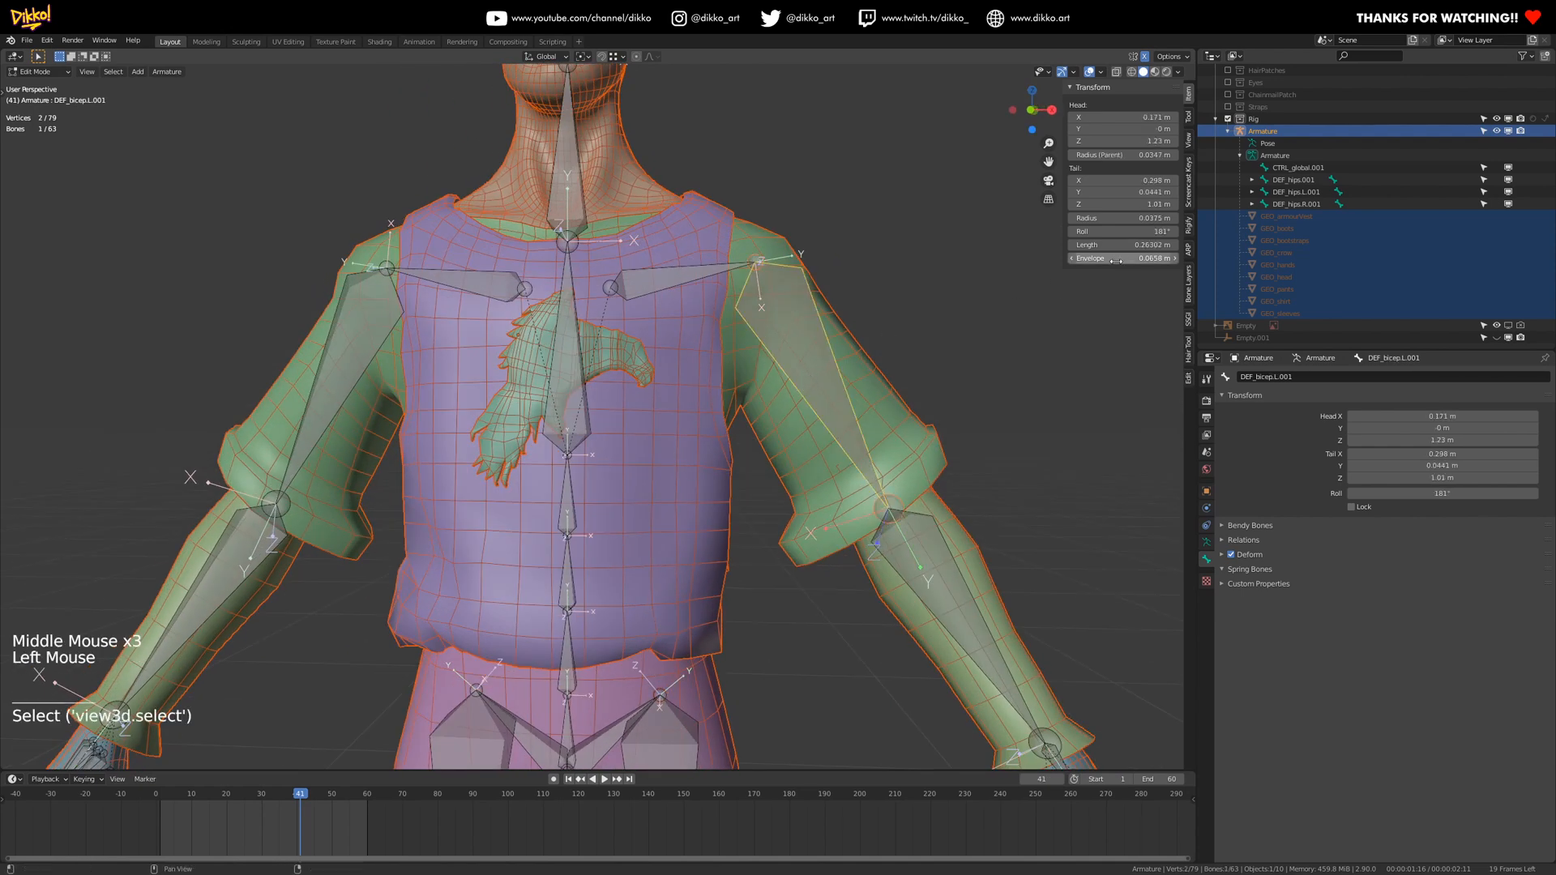
pyautogui.moveTo(1126, 232); pyautogui.dragTo(1124, 231)
pyautogui.moveTo(859, 478); pyautogui.dragTo(924, 446, button='middle')
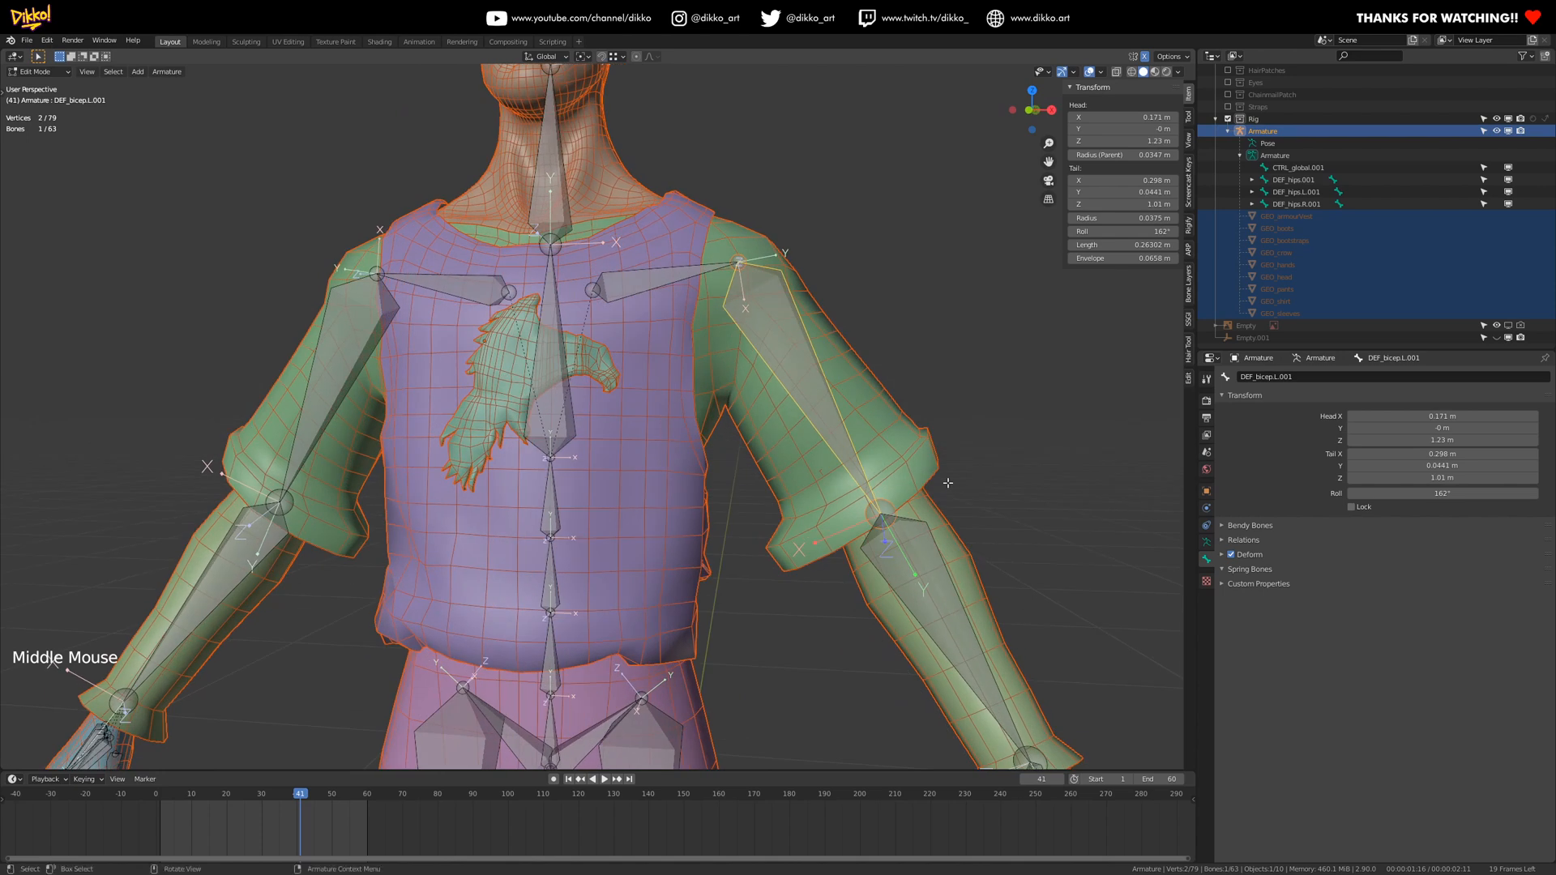
# - In Pose Mode, test-rotate the left bicep bone about the global X axis and undo the rotation
pyautogui.scroll(-2, 948, 482)
pyautogui.click(11, 72)
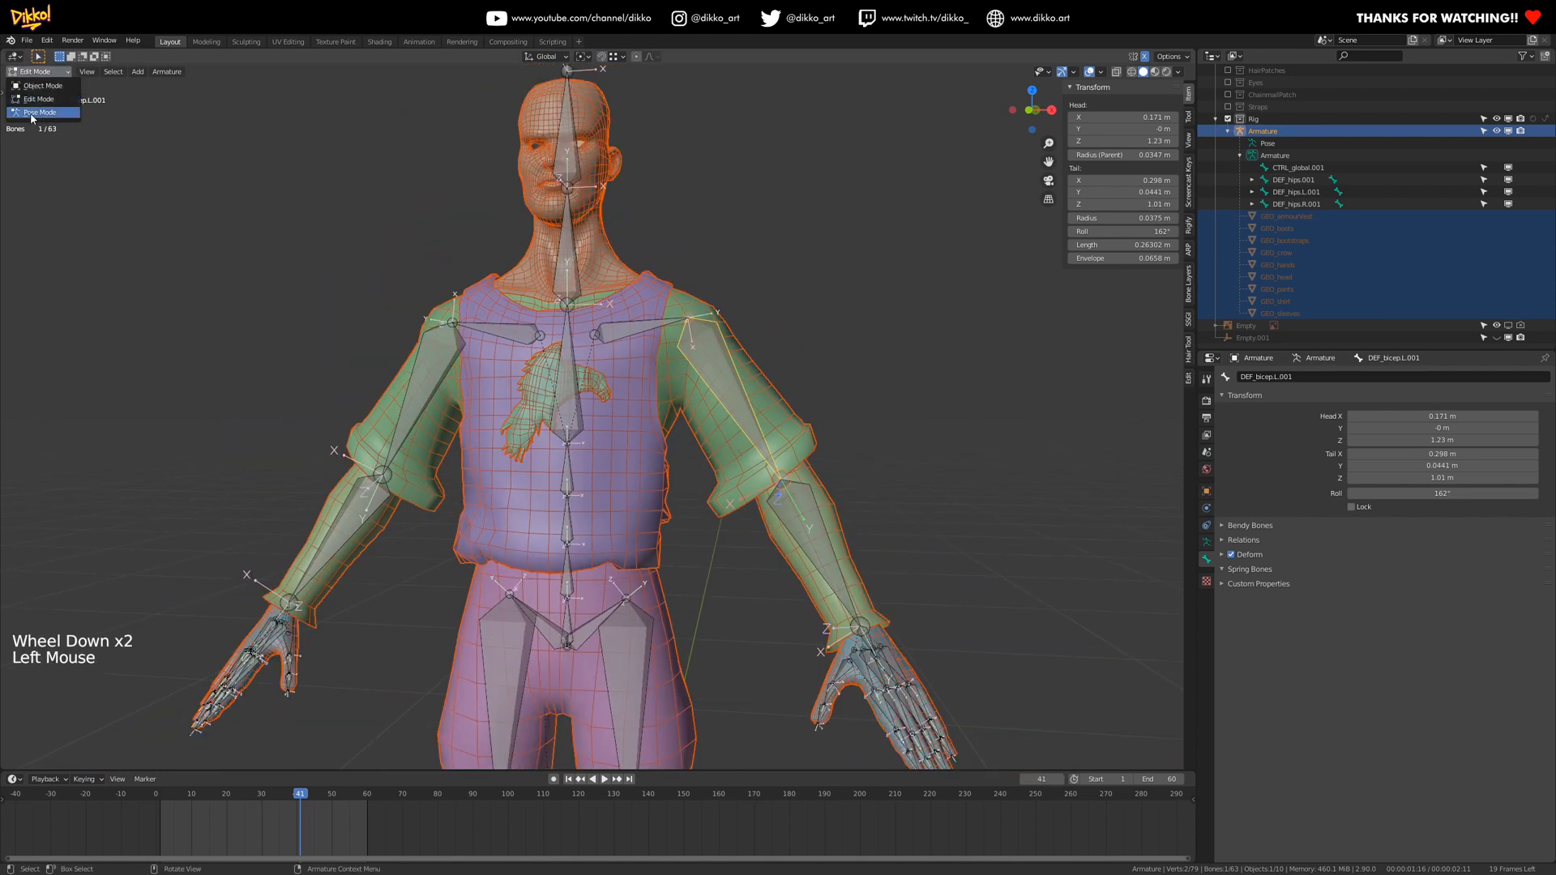
pyautogui.click(33, 114)
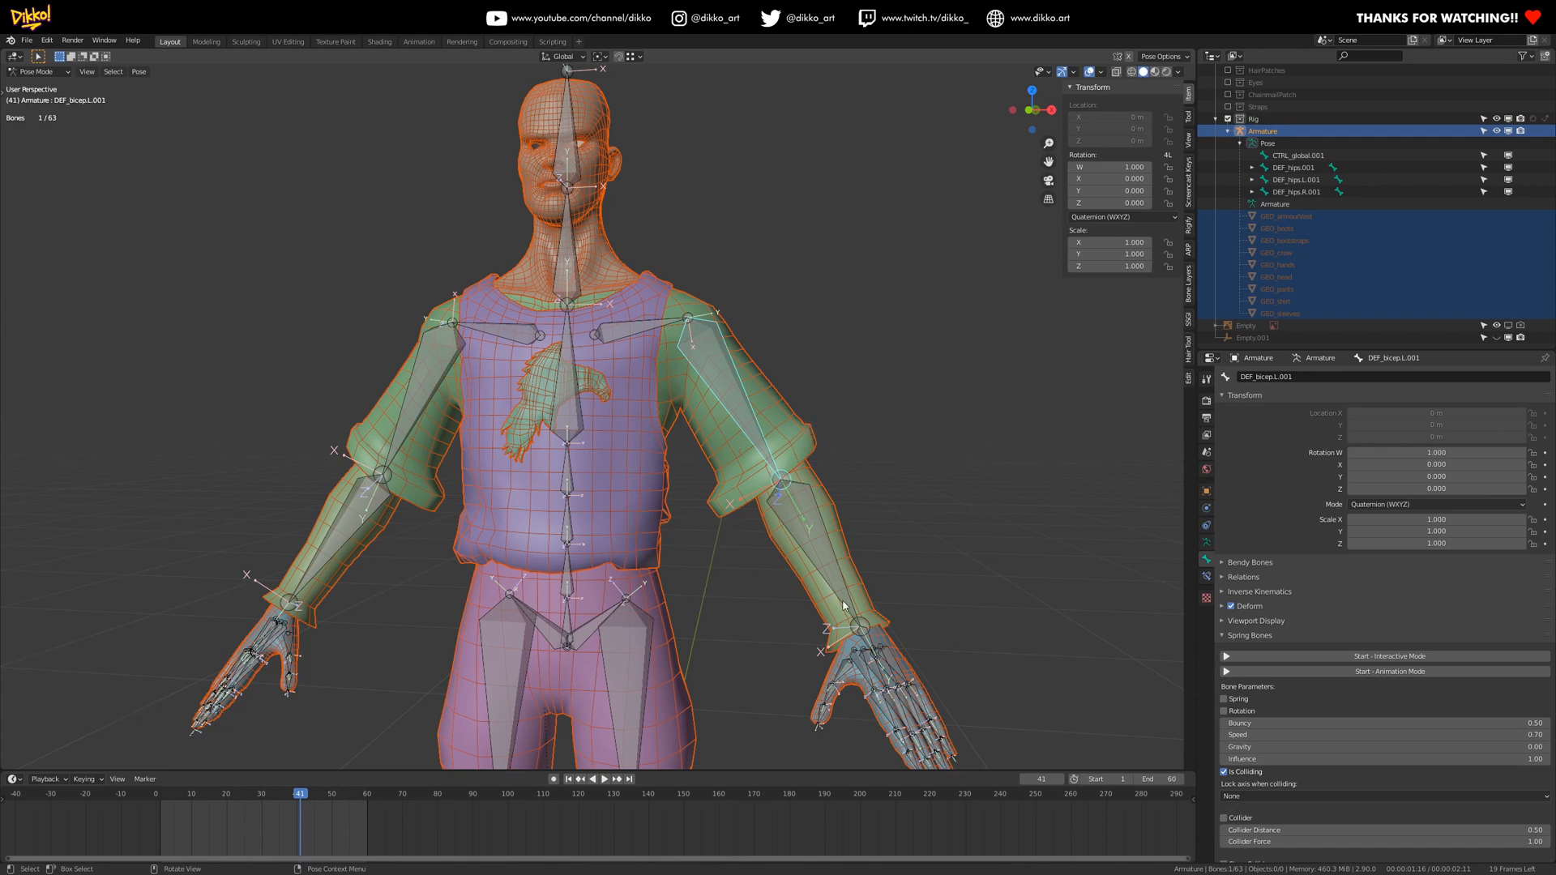
pyautogui.press('r')
pyautogui.press('x')
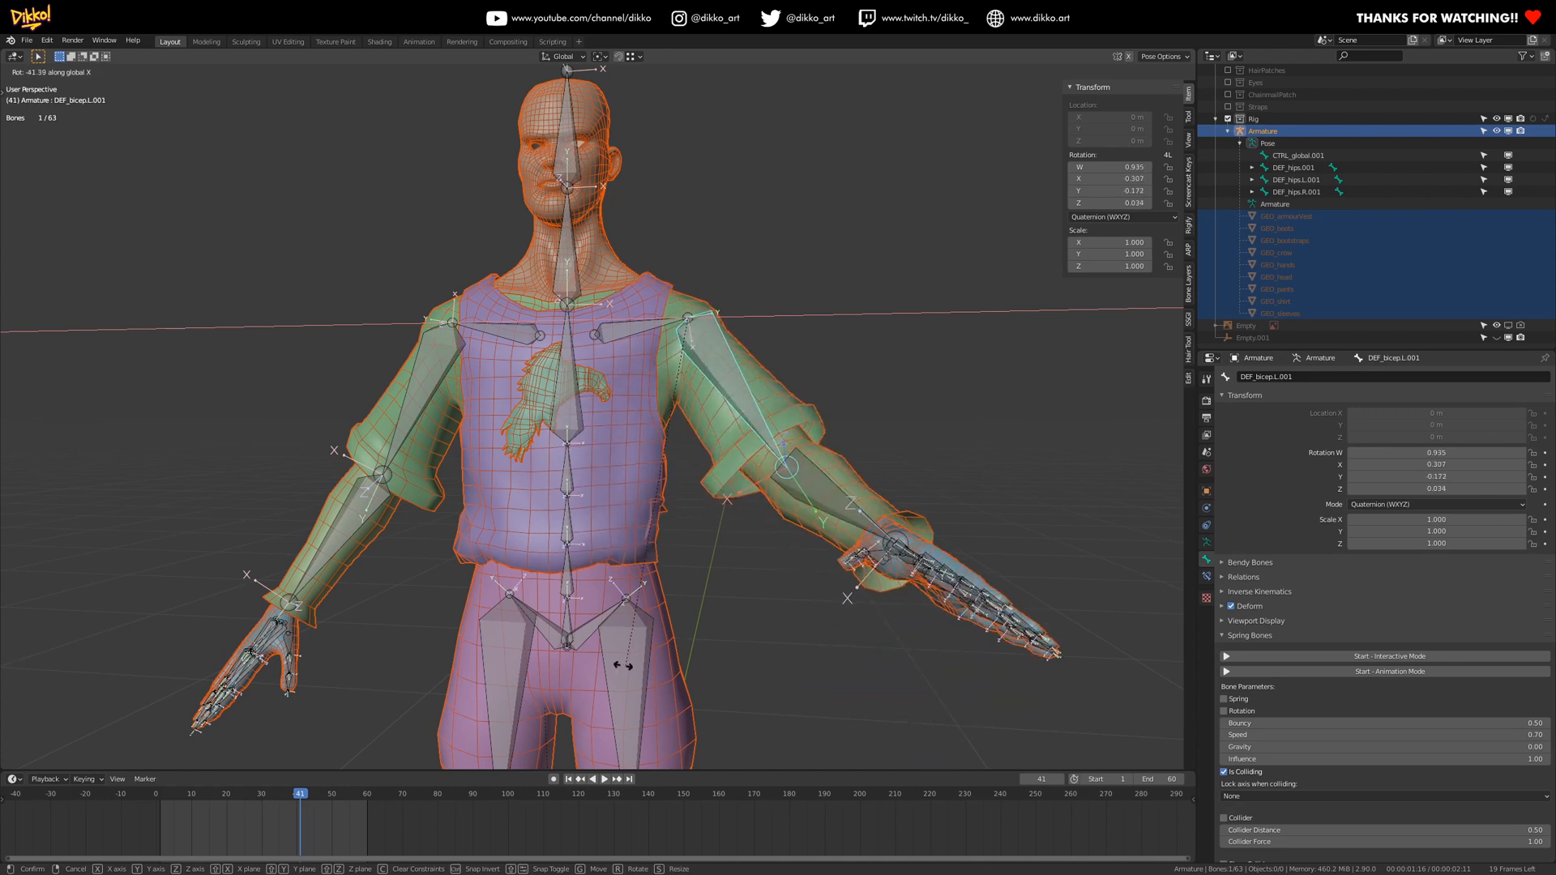
pyautogui.click(770, 493)
pyautogui.moveTo(770, 493); pyautogui.dragTo(786, 430, button='middle')
pyautogui.hotkey('ctrl', 'z')
# - Set the left bicep bone's roll to 171° in Edit Mode and return to Pose Mode
pyautogui.press('Tab')
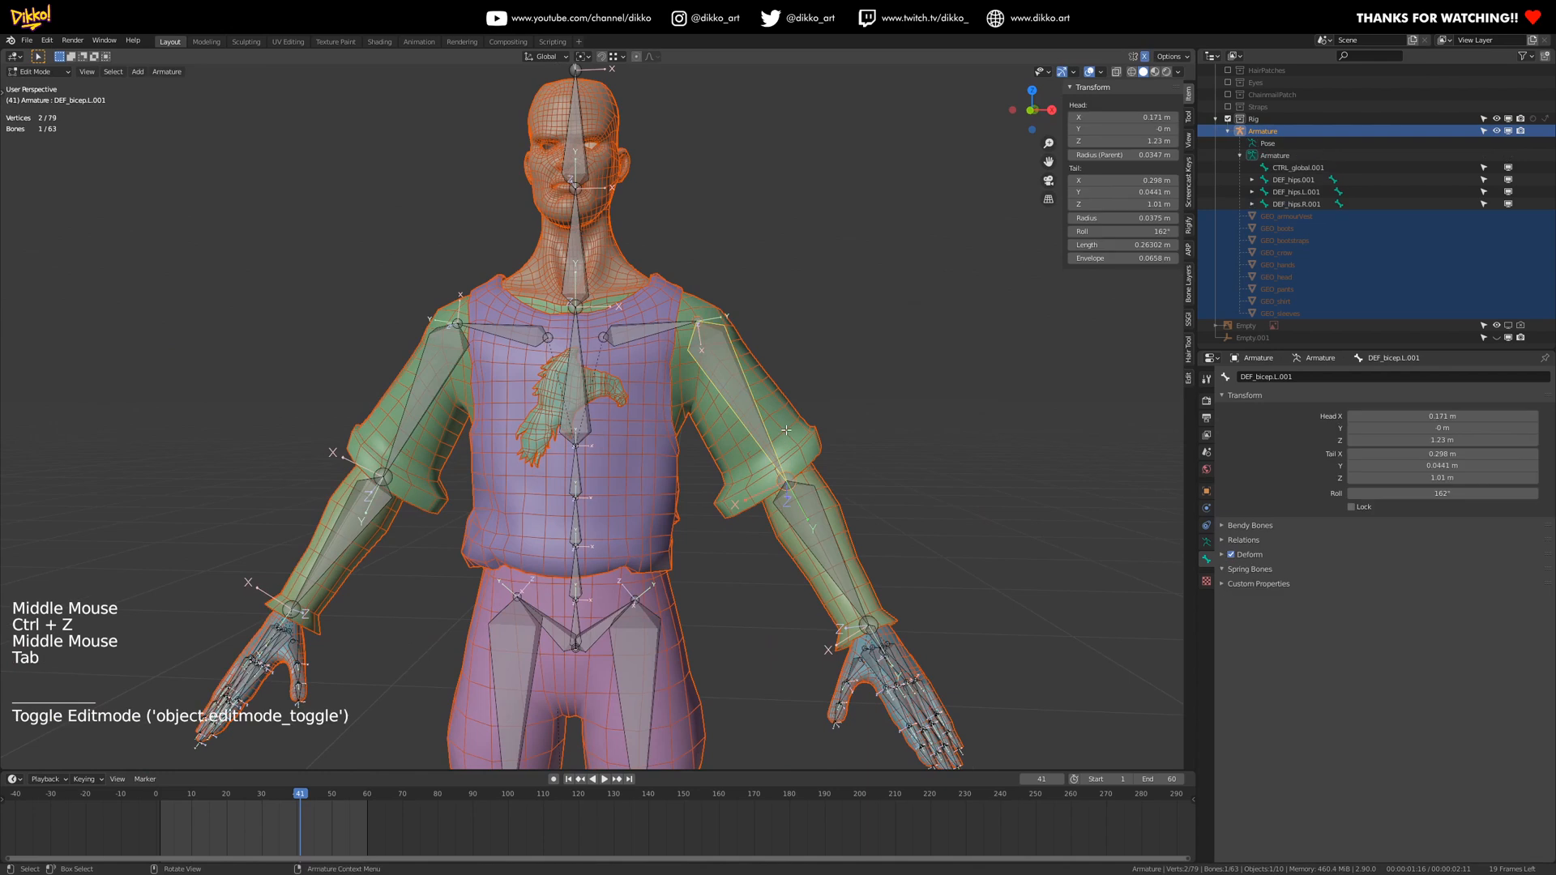
pyautogui.scroll(2, 1029, 361)
pyautogui.moveTo(1030, 361); pyautogui.dragTo(949, 432, button='middle')
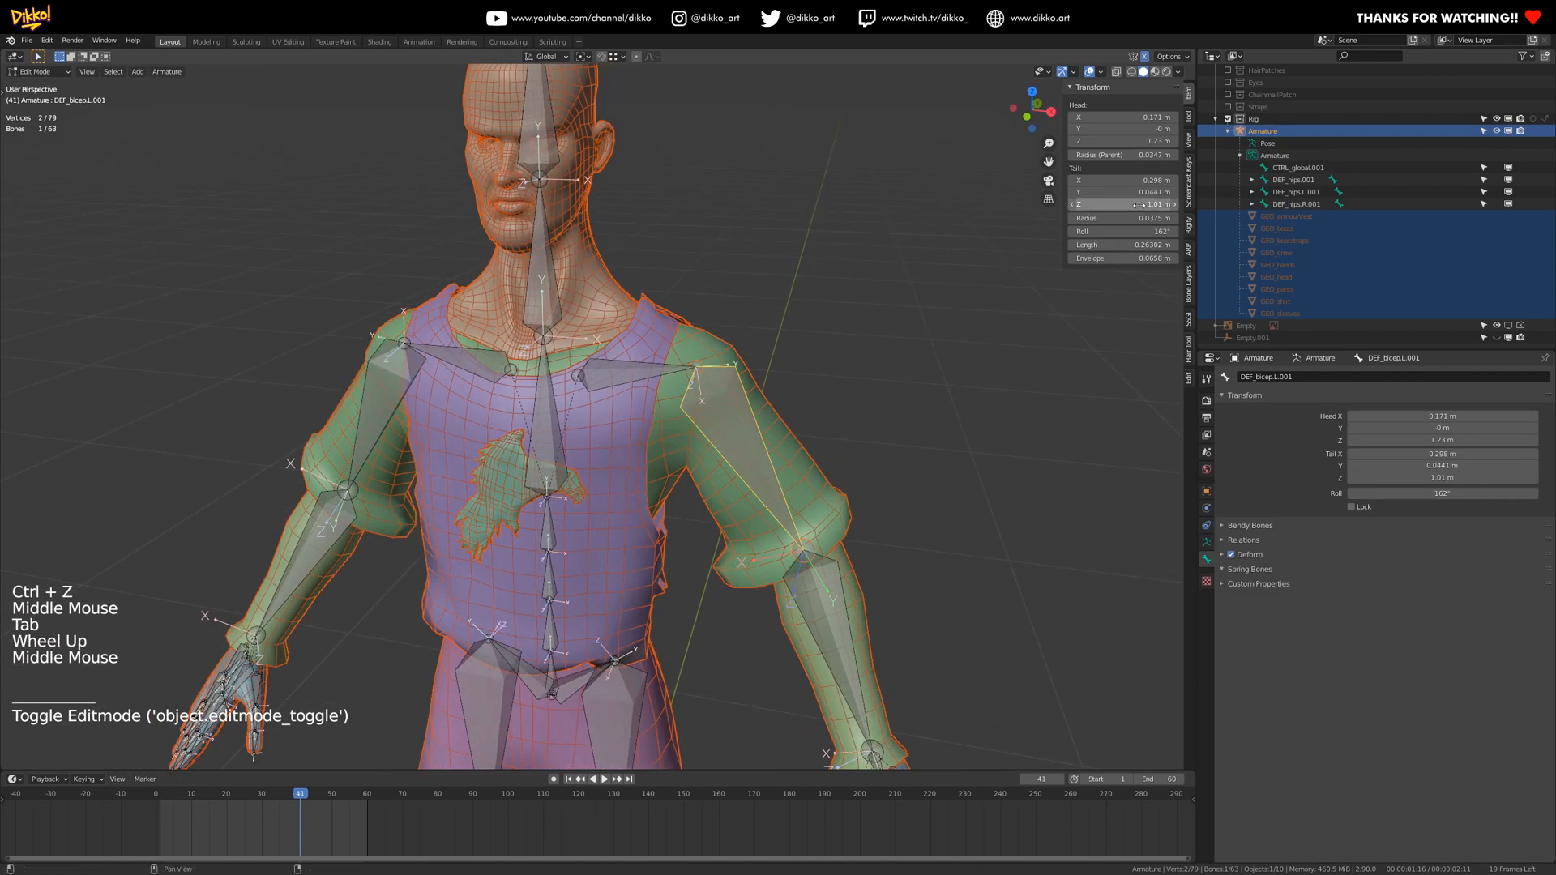
pyautogui.click(1174, 231)
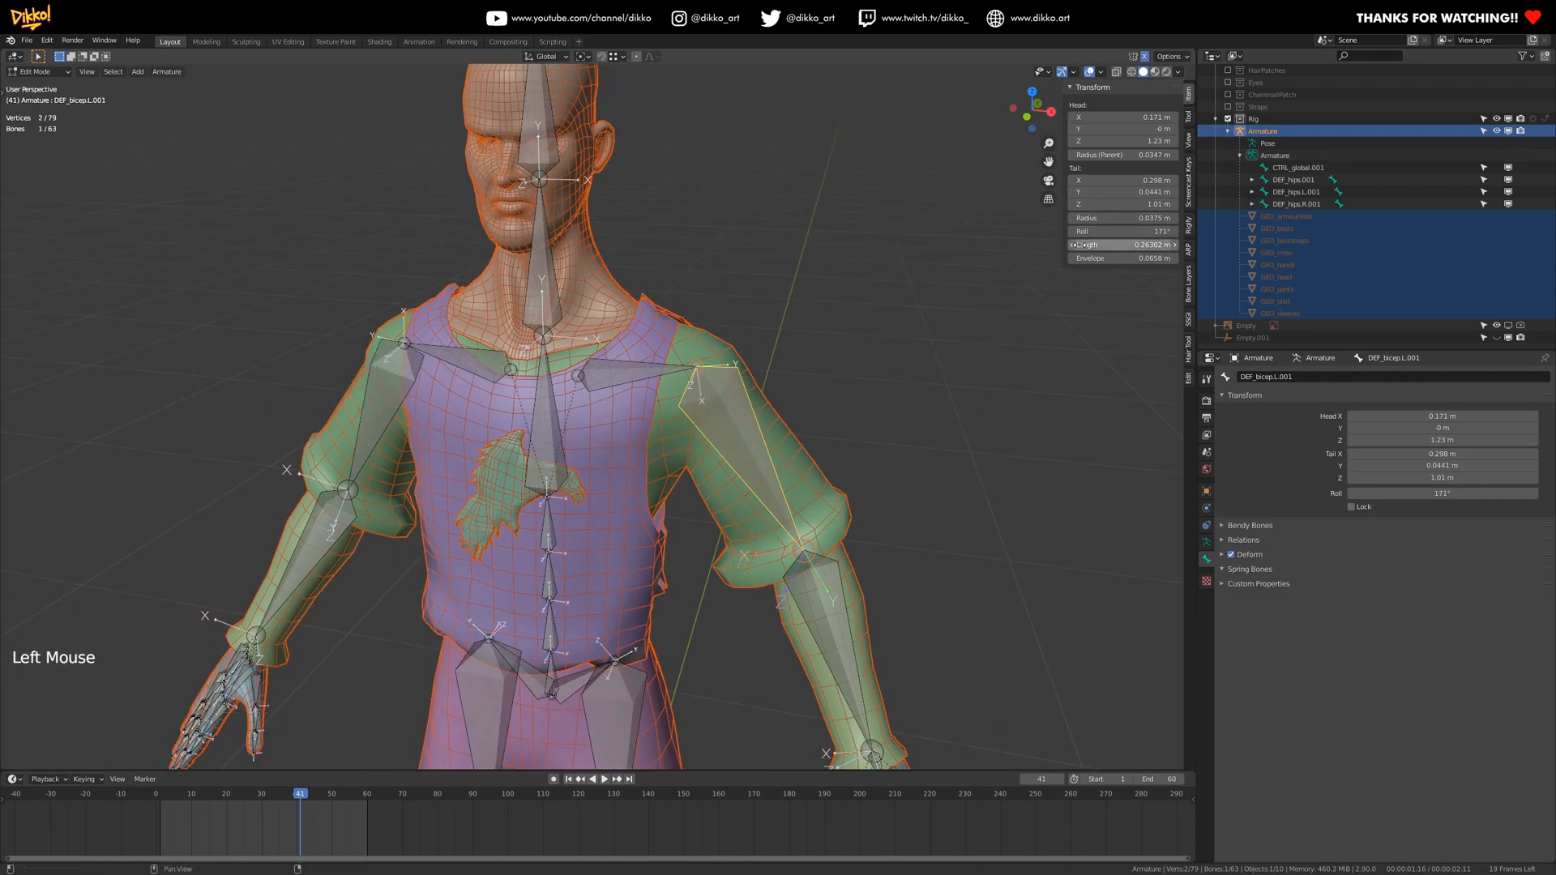
pyautogui.press('Tab')
pyautogui.scroll(-2, 818, 441)
# - Try another roll adjustment on the left bicep bone in Edit Mode, undo it, and return to Pose Mode
pyautogui.press('Tab')
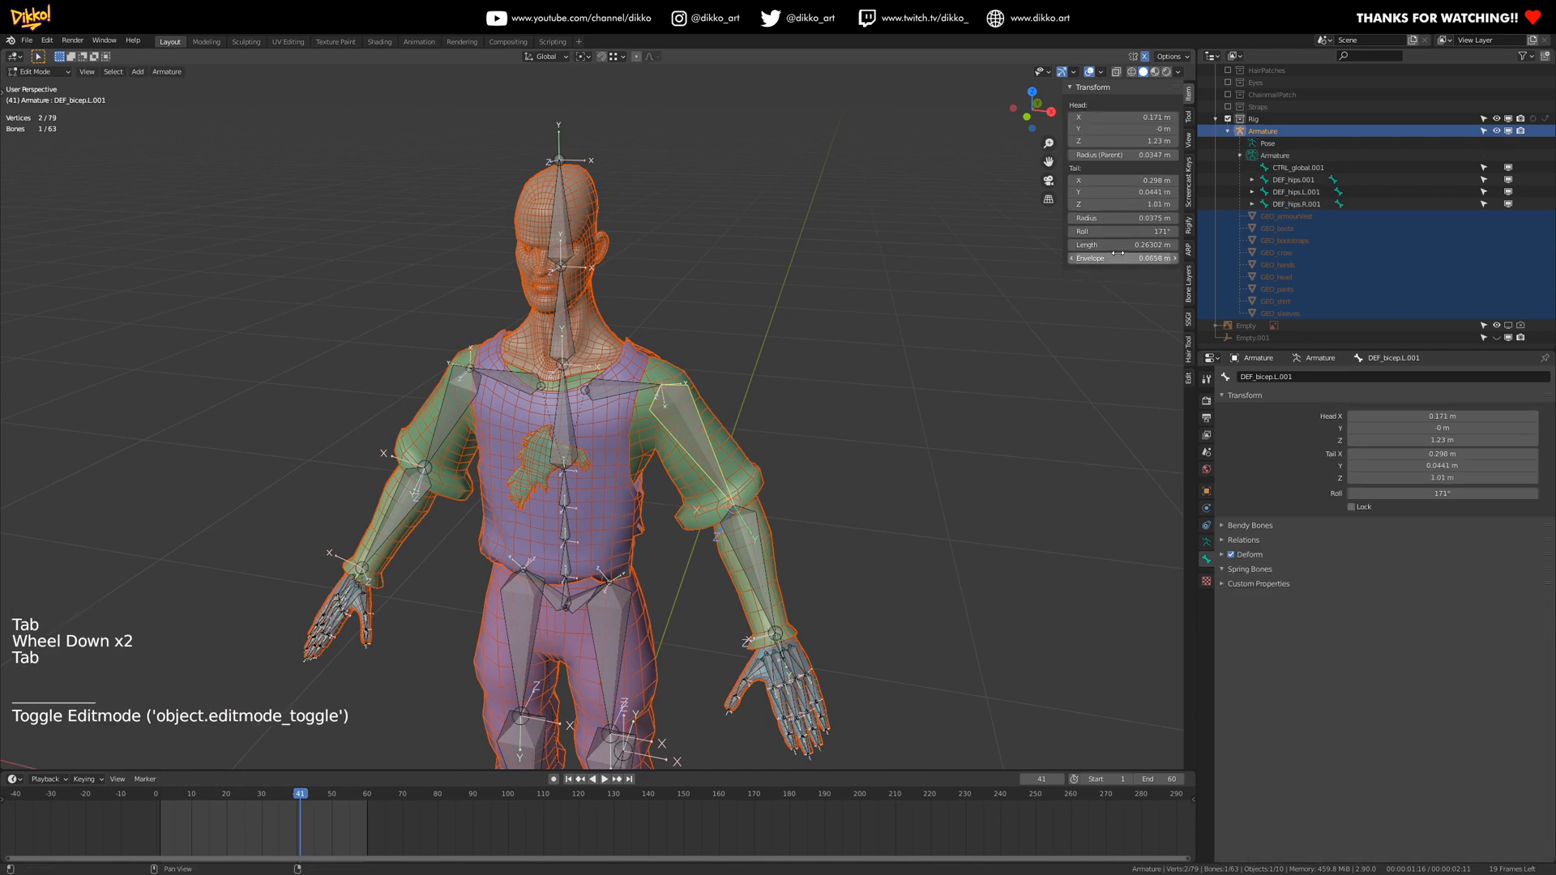
pyautogui.click(1174, 231)
pyautogui.hotkey('ctrl', 'z')
pyautogui.moveTo(859, 470); pyautogui.dragTo(818, 489, button='middle')
pyautogui.press('Tab')
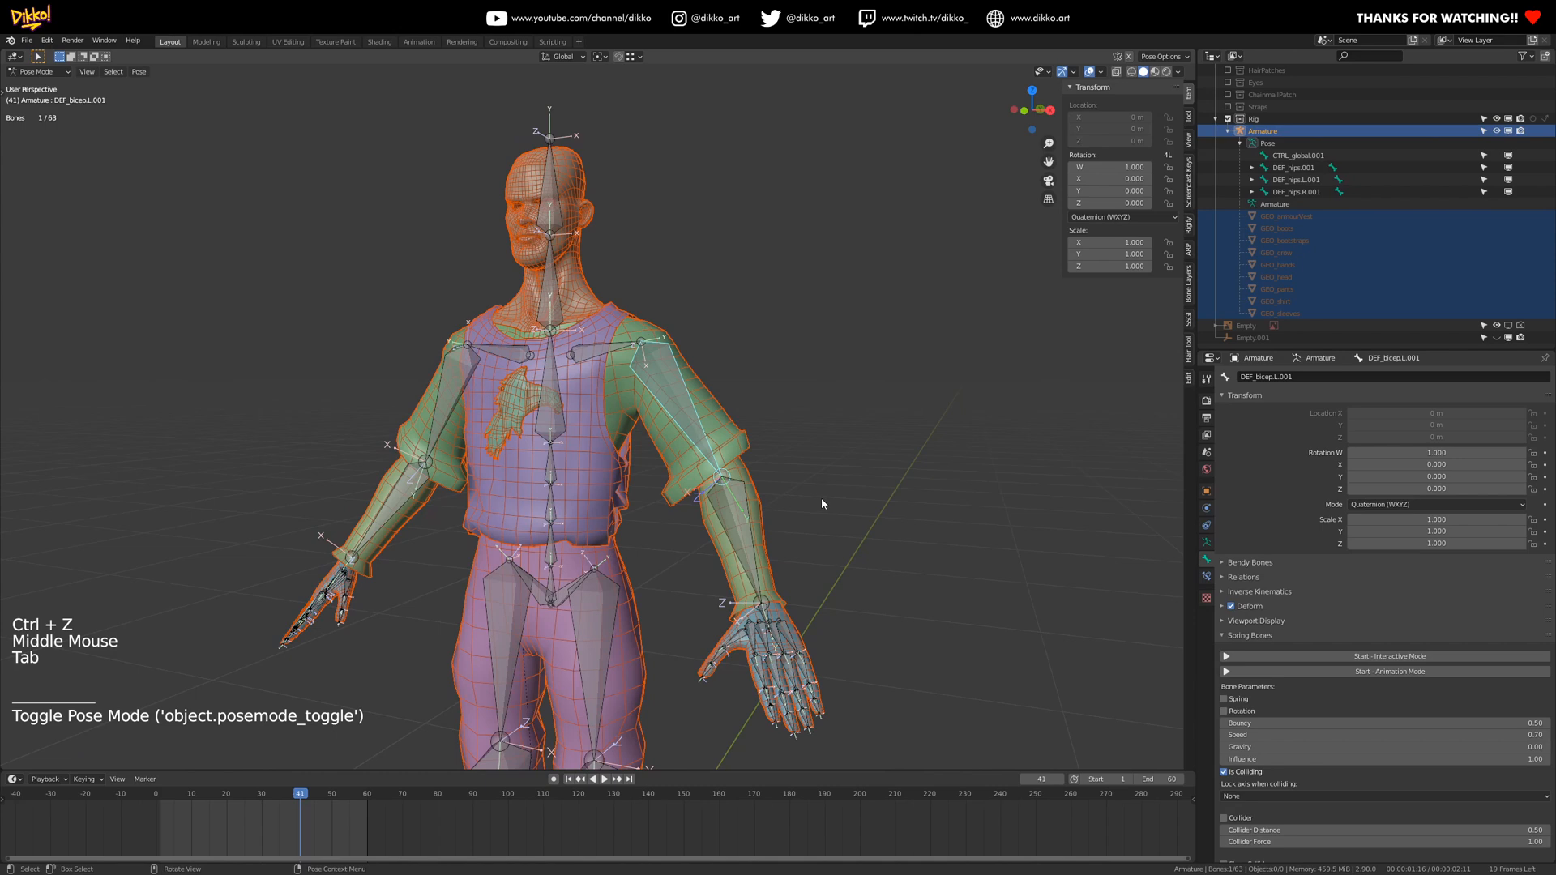
# - Test-rotate the left bicep bone freely in Pose Mode and undo the rotation
pyautogui.press('r')
pyautogui.click(658, 539)
pyautogui.moveTo(658, 539); pyautogui.dragTo(780, 531, button='middle')
pyautogui.hotkey('ctrl', 'z')
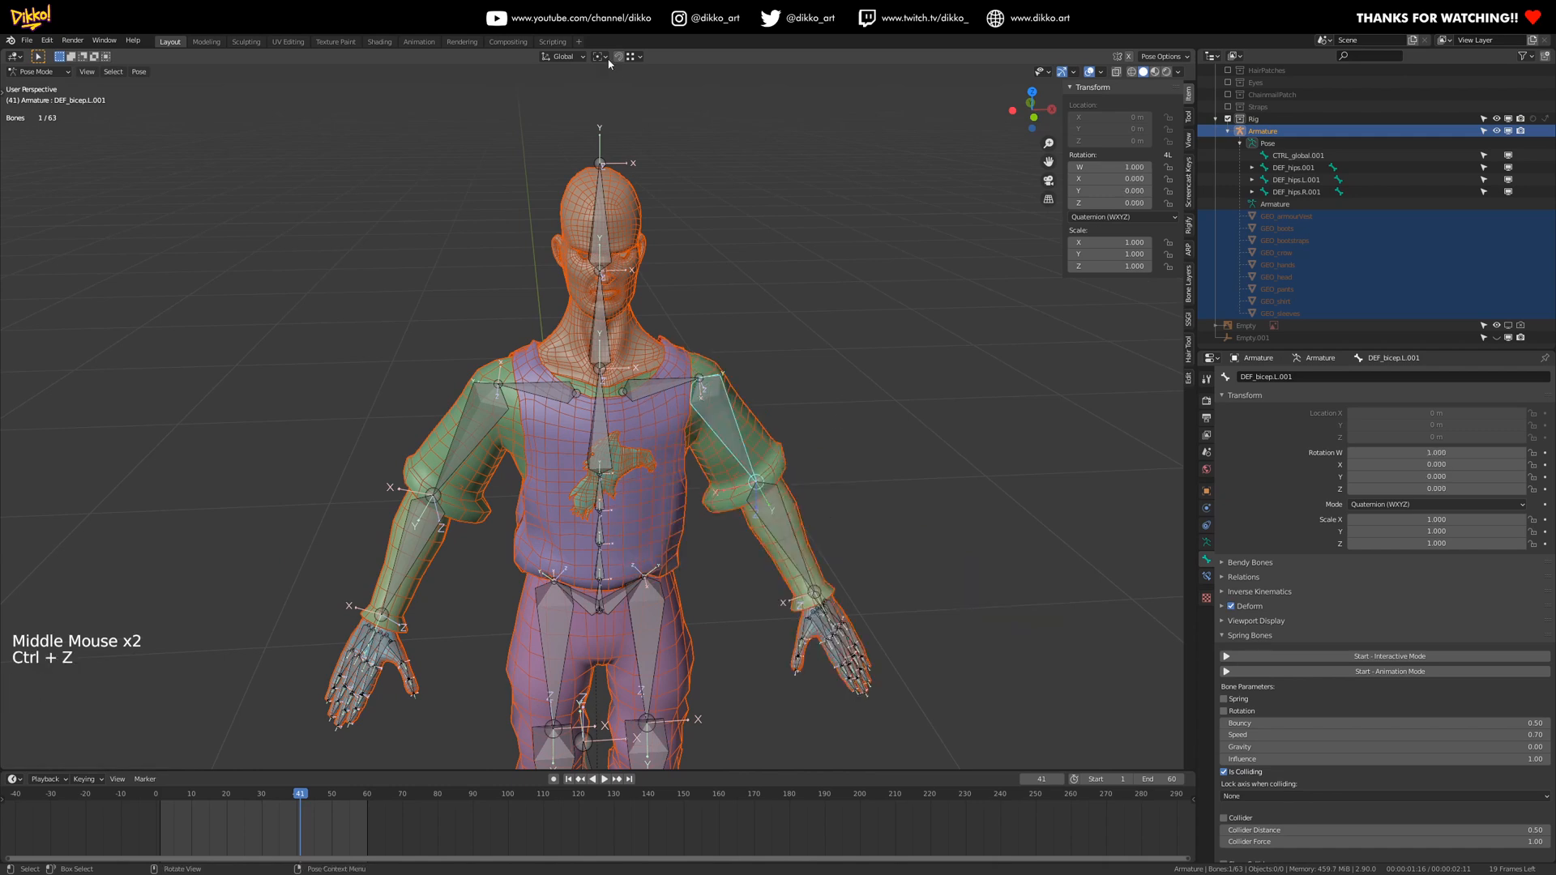
# - Set the transform pivot point to Individual Origins and the transform orientation to Local
pyautogui.click(563, 56)
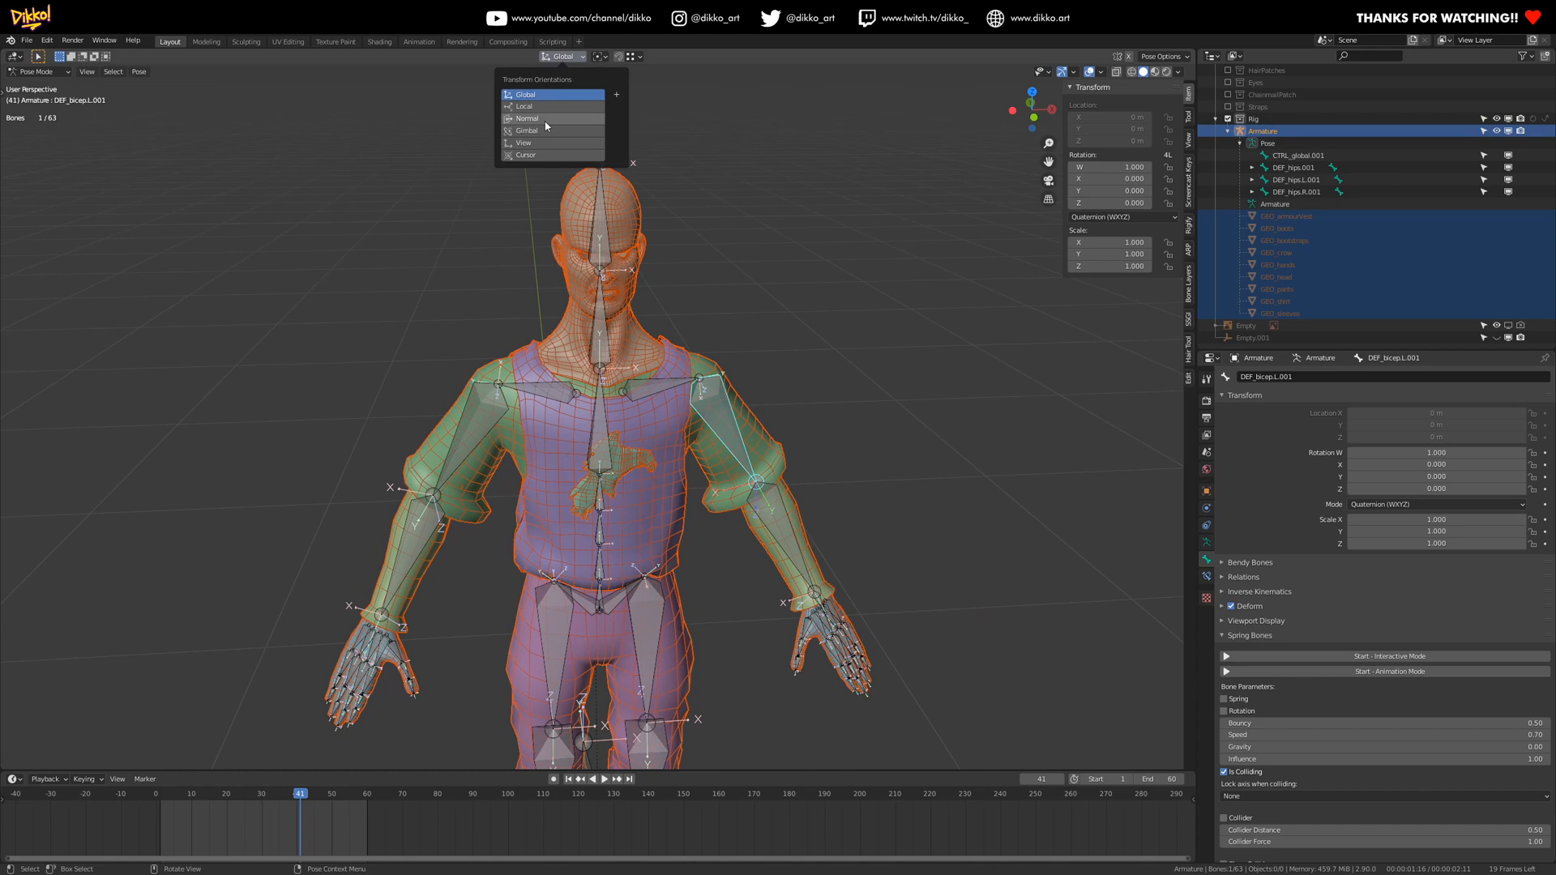
pyautogui.click(562, 58)
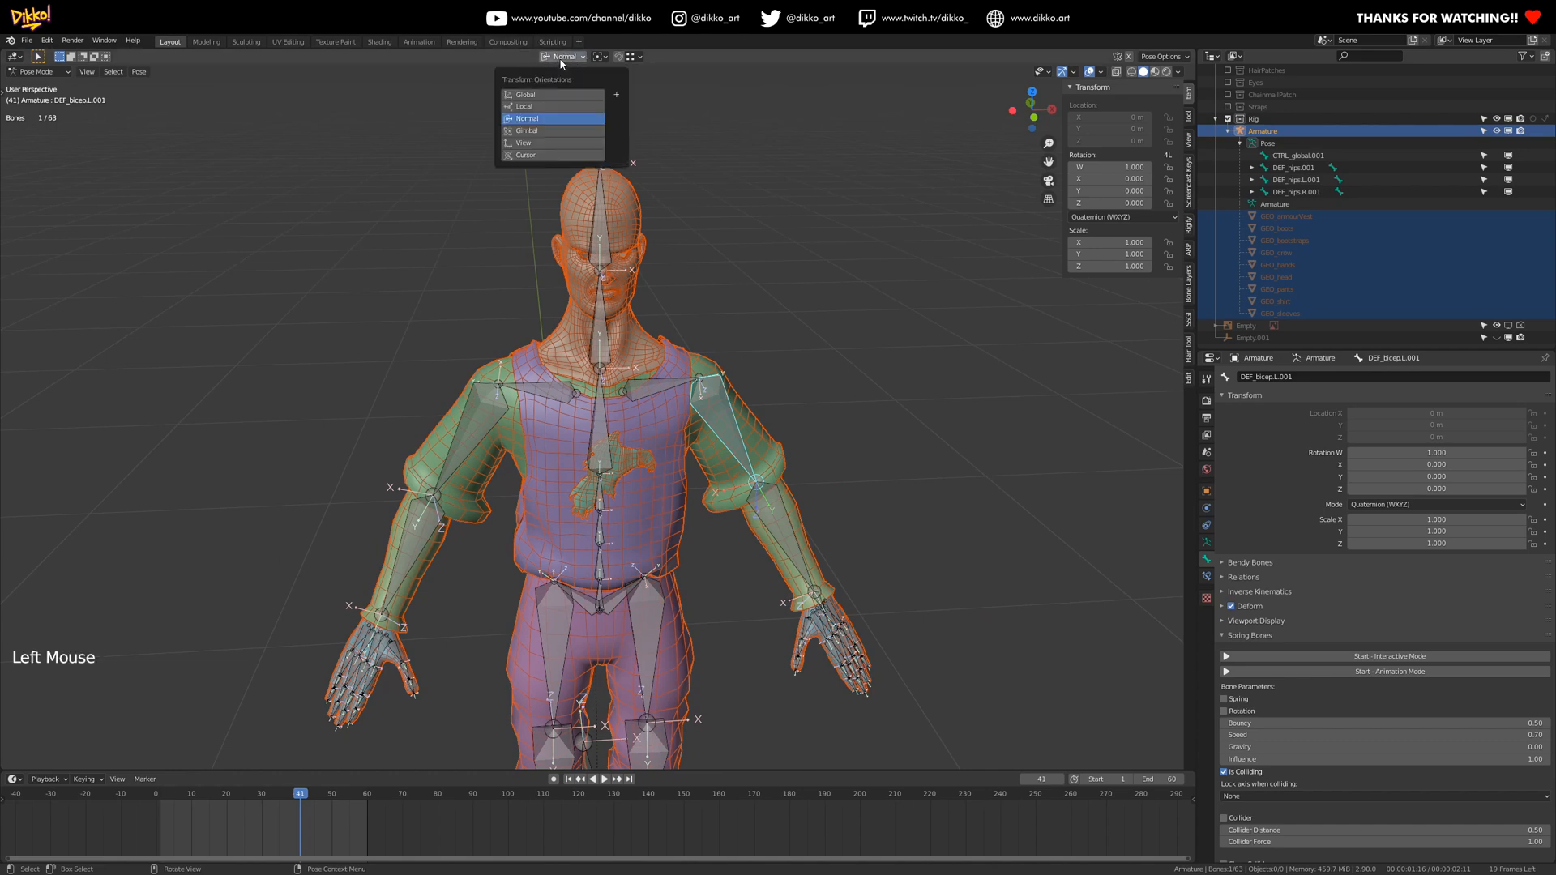
pyautogui.click(600, 56)
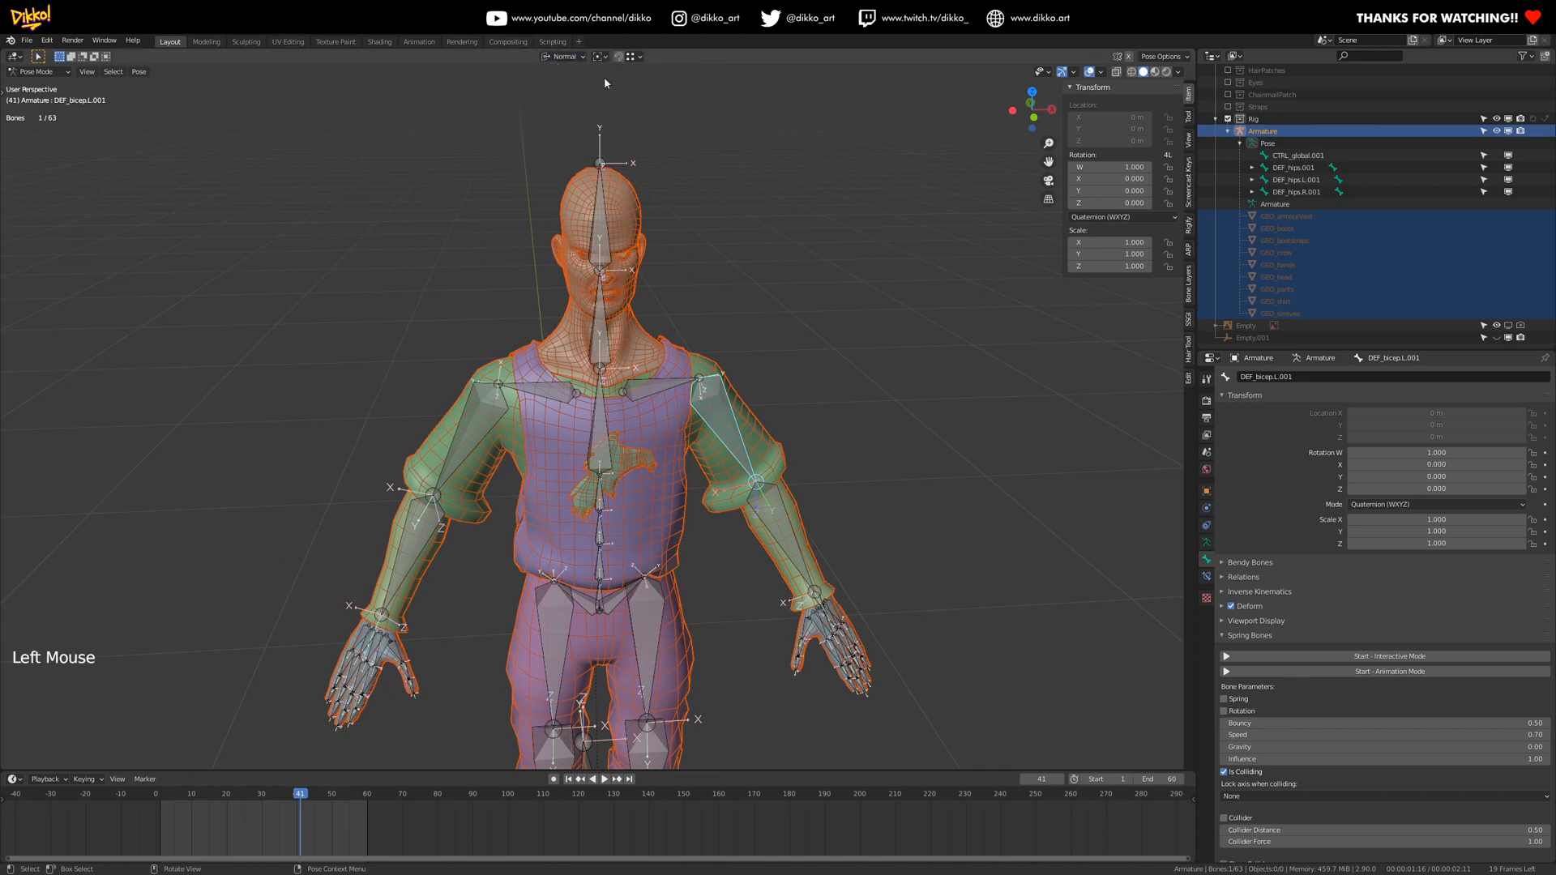
pyautogui.click(601, 56)
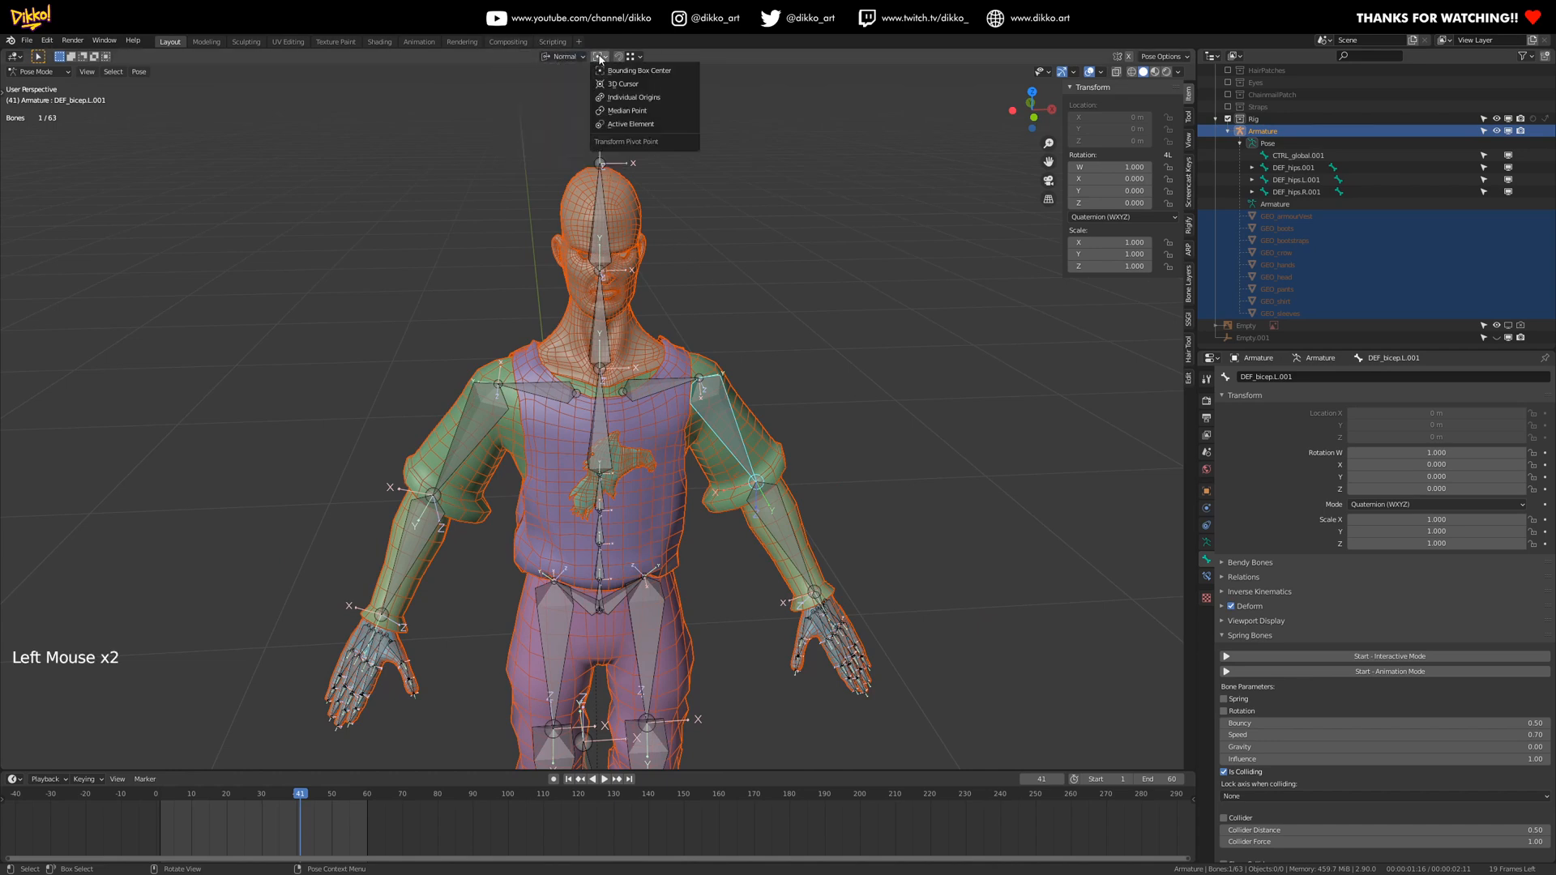
pyautogui.click(624, 98)
pyautogui.click(571, 57)
pyautogui.click(557, 104)
# - Test-rotate the left bicep bone about its local X axis and undo the rotation
pyautogui.moveTo(915, 453); pyautogui.dragTo(870, 460, button='middle')
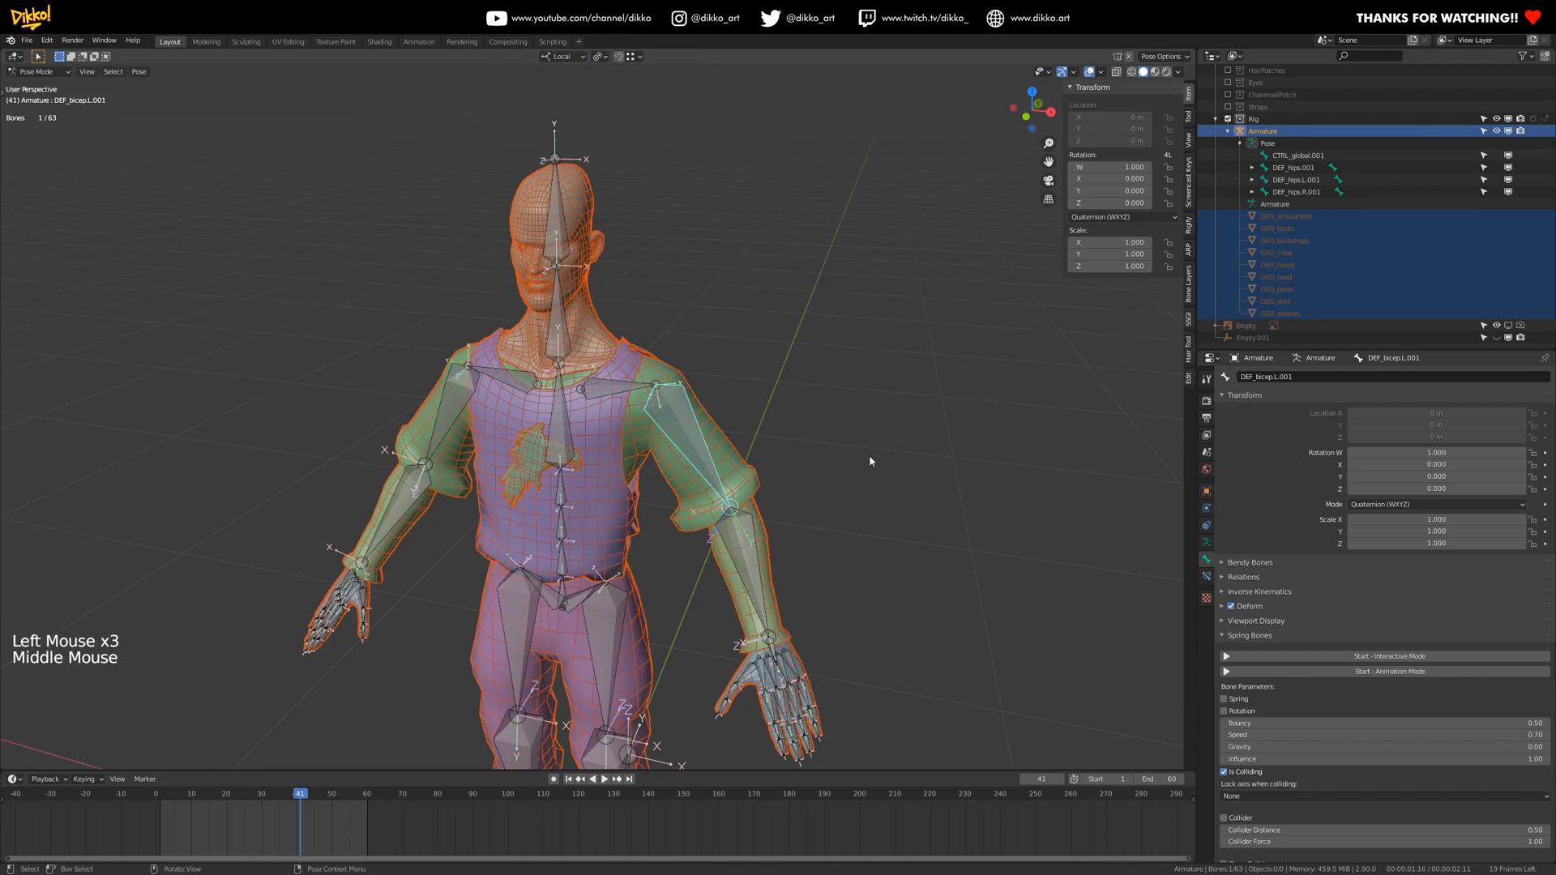
pyautogui.press('r')
pyautogui.press('x')
pyautogui.click(640, 594)
pyautogui.moveTo(640, 594); pyautogui.dragTo(730, 478, button='middle')
pyautogui.scroll(2, 729, 478)
pyautogui.hotkey('ctrl', 'z')
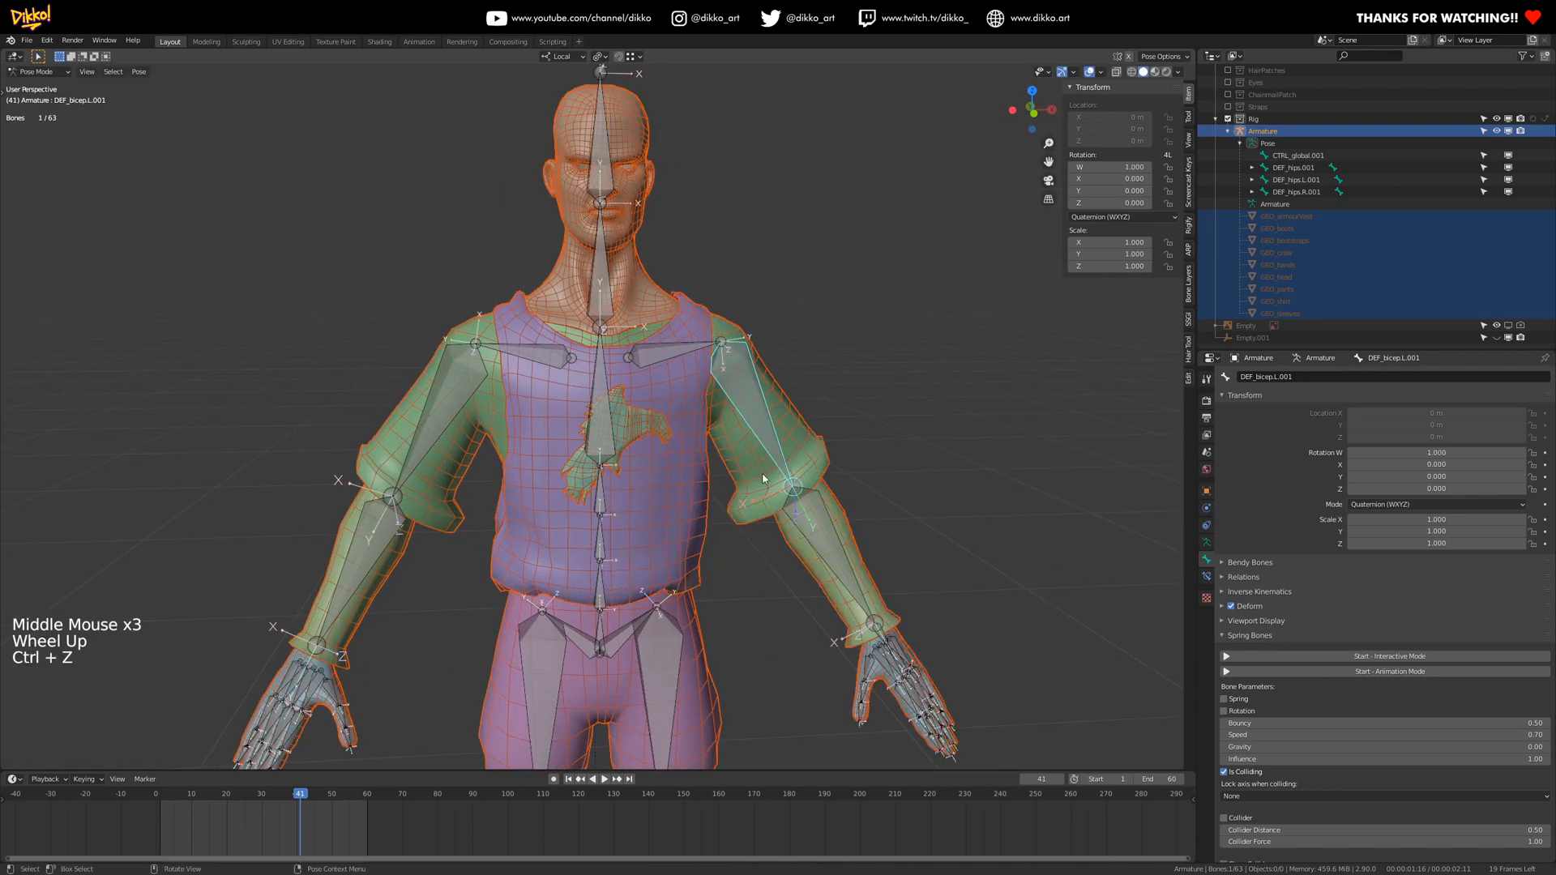
# - Add the left forearm bone to the selection, test-rotate both arm bones 67.3° about local X, and undo the rotation
pyautogui.keyDown('shift'); pyautogui.click(835, 536); pyautogui.keyUp('shift')
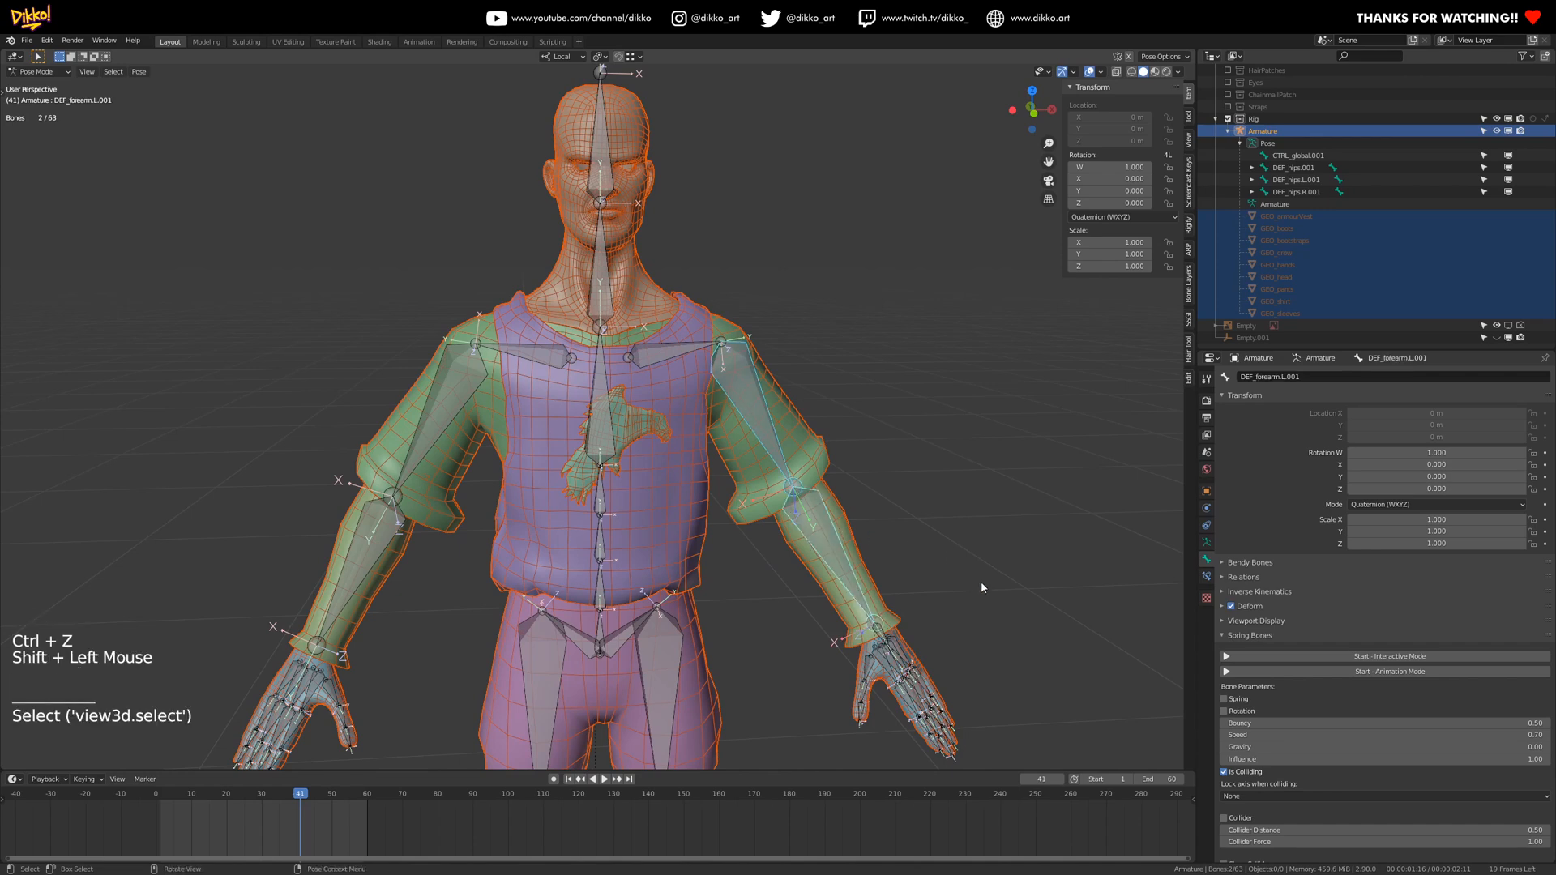
pyautogui.press('r')
pyautogui.press('x')
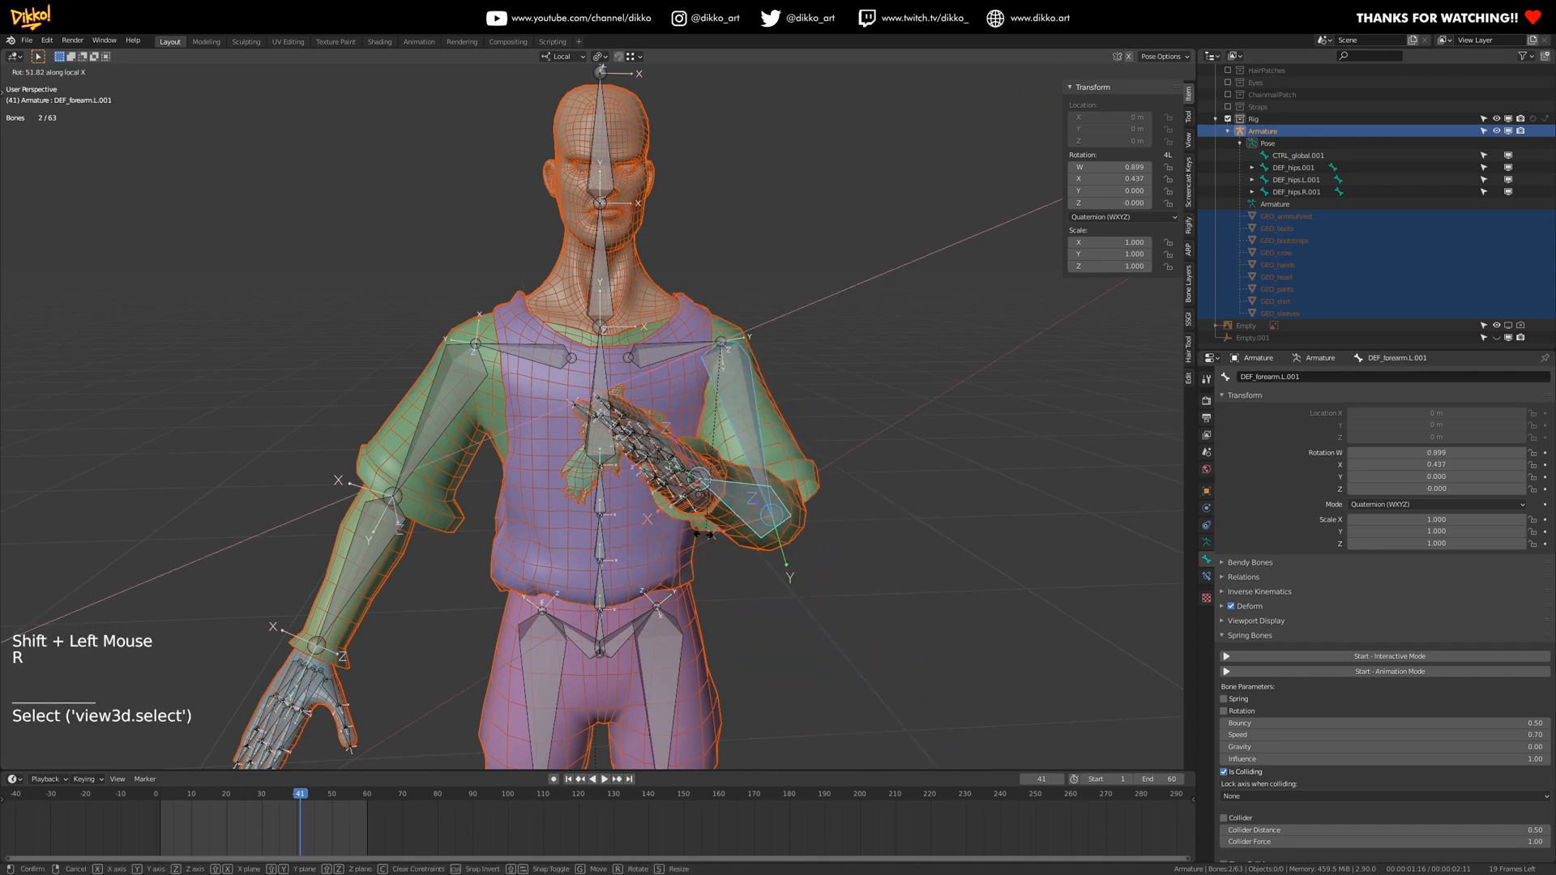
pyautogui.click(713, 389)
pyautogui.moveTo(713, 389); pyautogui.dragTo(655, 484, button='middle')
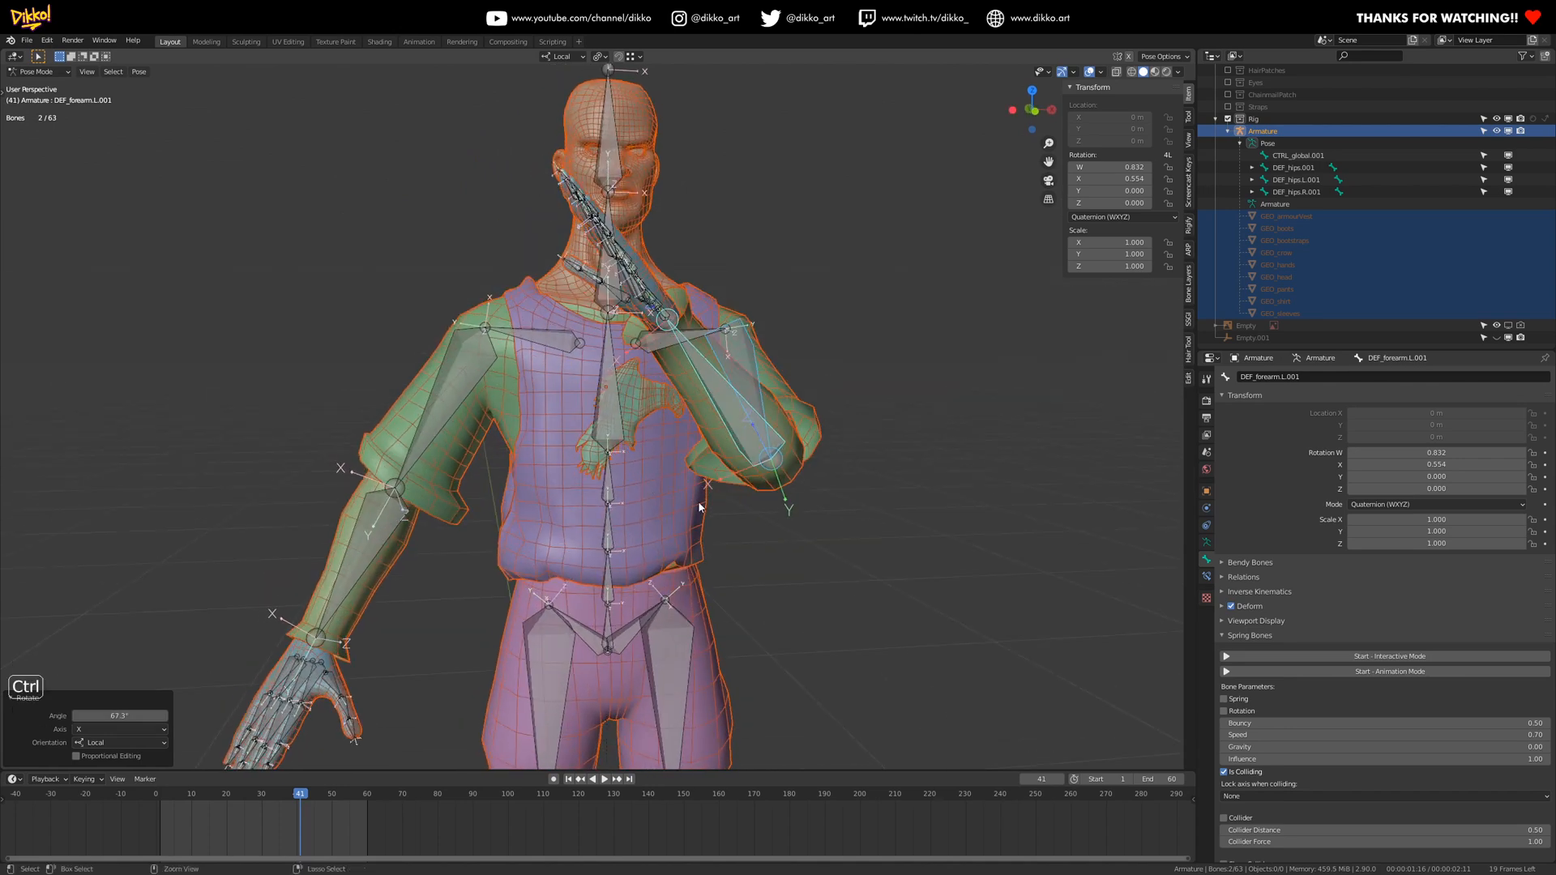
pyautogui.moveTo(699, 507); pyautogui.dragTo(632, 454, button='middle')
pyautogui.hotkey('ctrl', 'z')
# - Select the three outer bones of each of the four fingers on the left hand, leaving out the thumb
pyautogui.scroll(-6, 697, 555)
pyautogui.keyDown('shift'); pyautogui.moveTo(632, 454); pyautogui.dragTo(587, 410, button='middle'); pyautogui.keyUp('shift')
pyautogui.moveTo(707, 426); pyautogui.dragTo(770, 446, button='middle')
pyautogui.keyDown('shift'); pyautogui.moveTo(770, 446); pyautogui.dragTo(786, 448, button='middle'); pyautogui.keyUp('shift')
pyautogui.moveTo(786, 447); pyautogui.dragTo(803, 451, button='middle')
pyautogui.scroll(1, 804, 450)
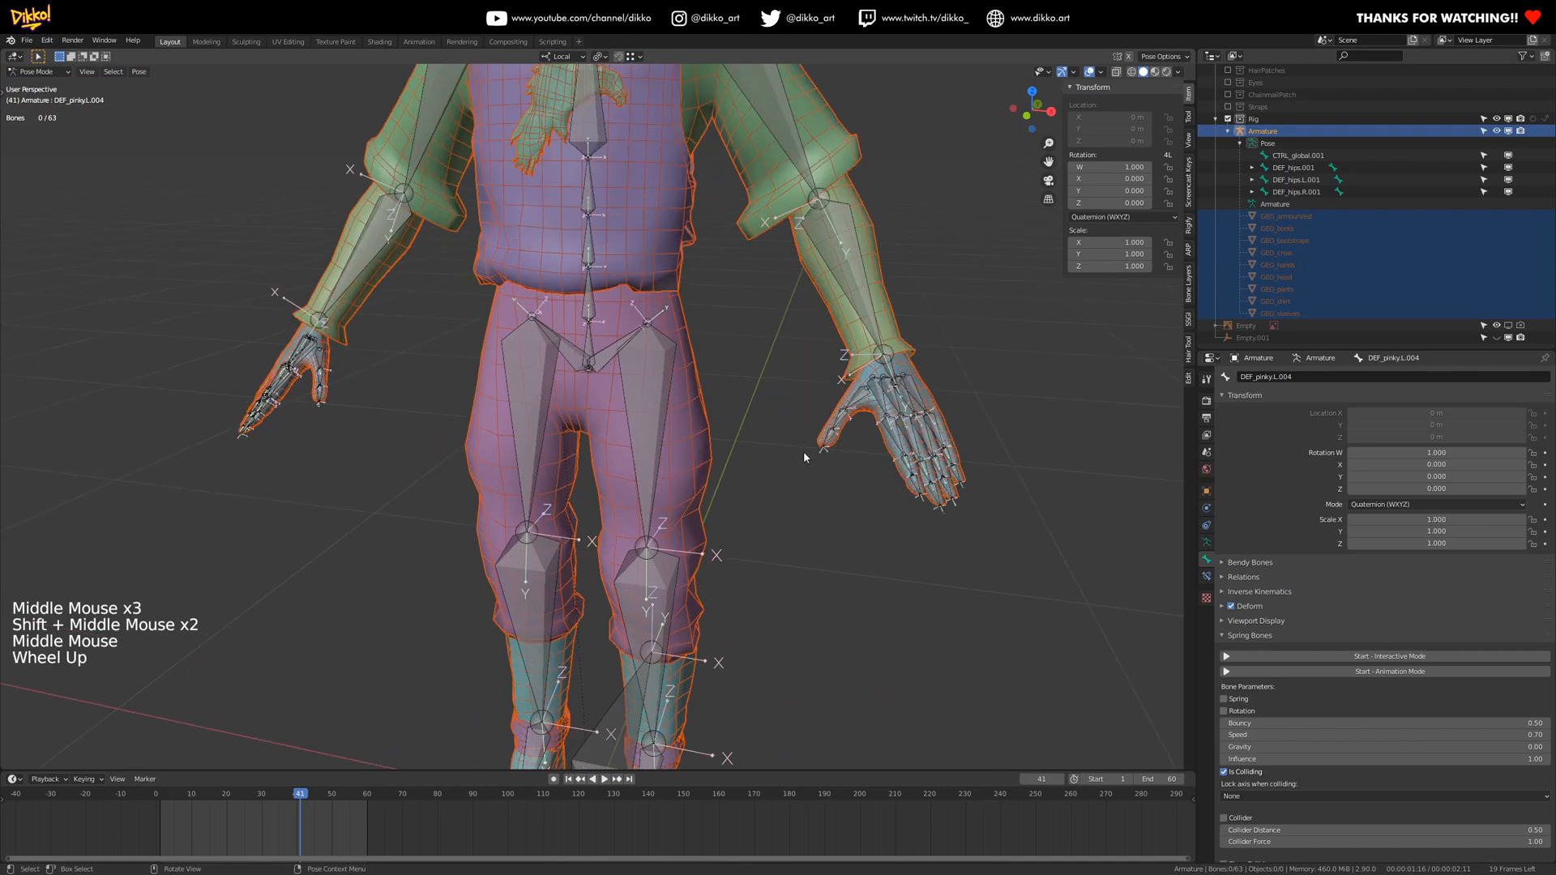
pyautogui.keyDown('shift'); pyautogui.moveTo(895, 382); pyautogui.dragTo(715, 440, button='middle'); pyautogui.keyUp('shift')
pyautogui.scroll(3, 1004, 468)
pyautogui.click(921, 431)
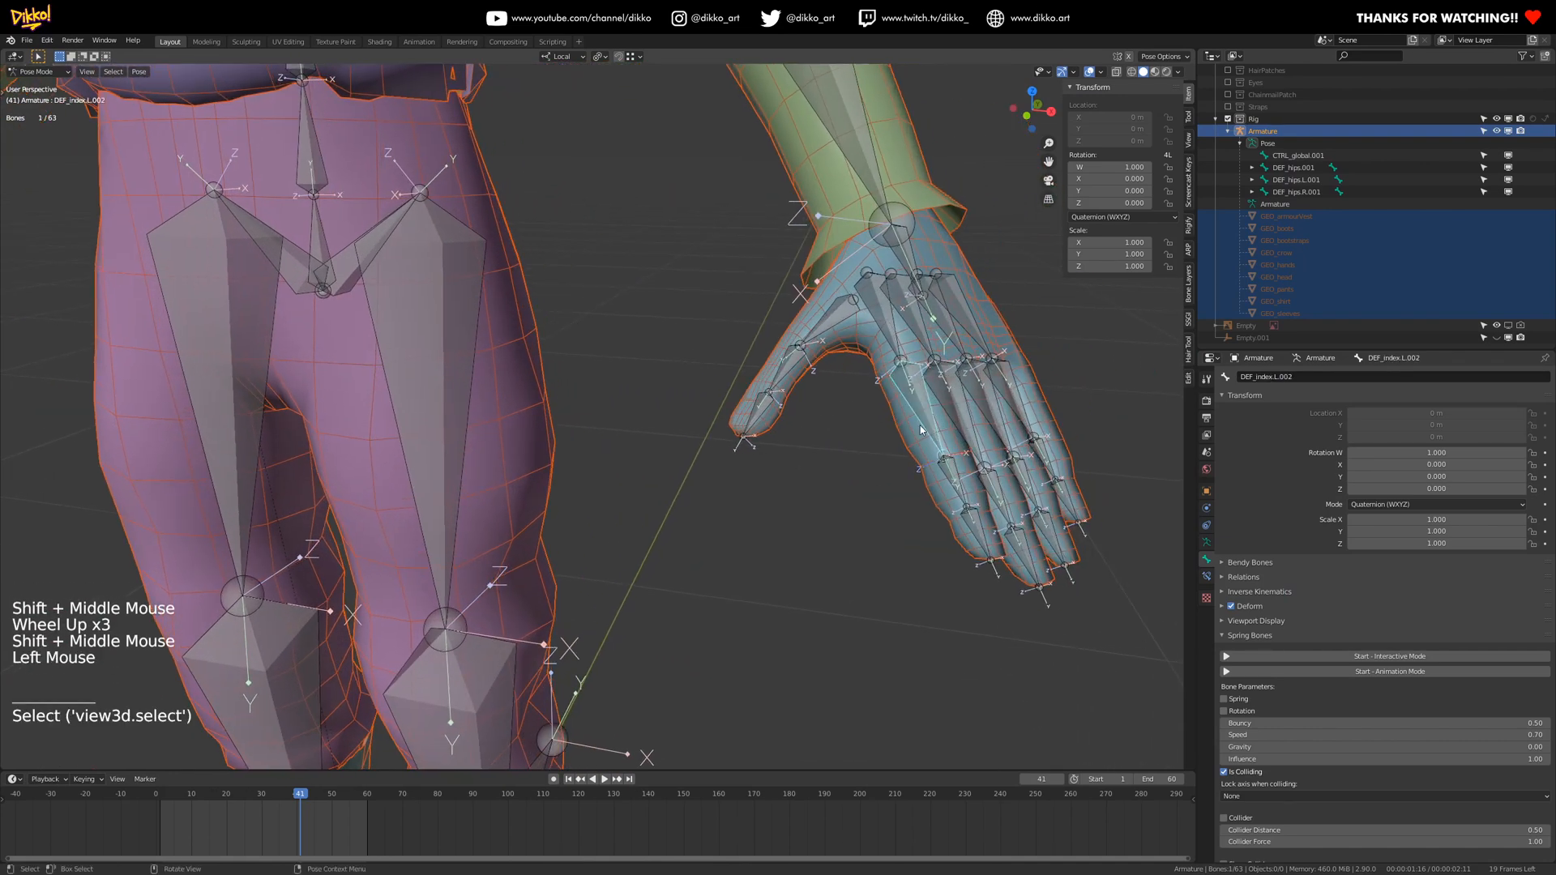
pyautogui.scroll(-3, 970, 483)
pyautogui.keyDown('shift'); pyautogui.moveTo(593, 470); pyautogui.dragTo(749, 435, button='middle'); pyautogui.keyUp('shift')
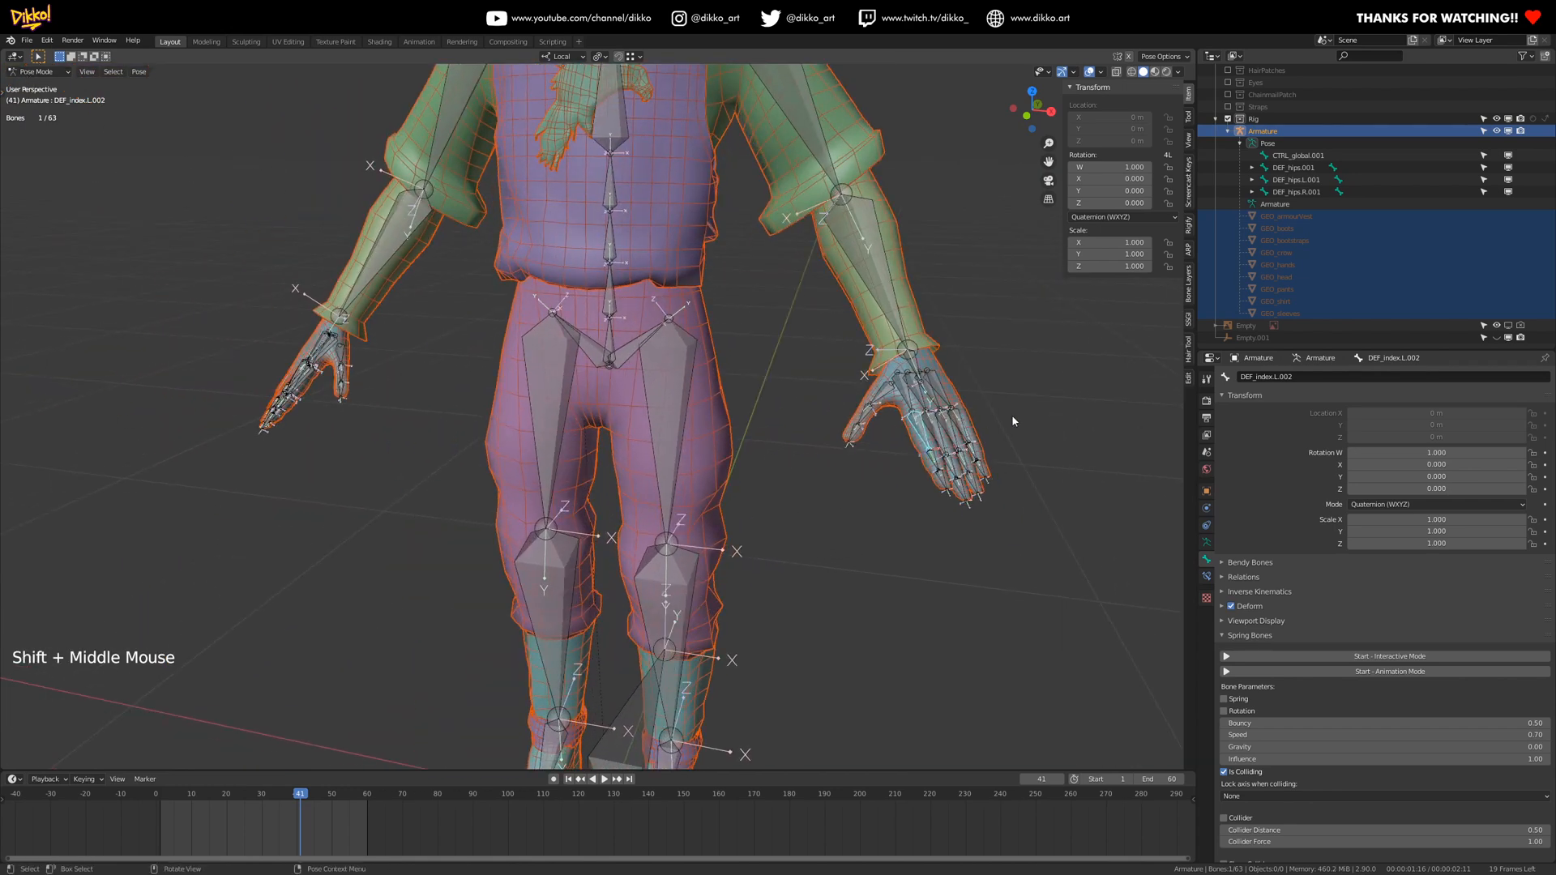
pyautogui.scroll(3, 654, 402)
pyautogui.keyDown('shift'); pyautogui.moveTo(762, 369); pyautogui.dragTo(697, 401, button='middle'); pyautogui.keyUp('shift')
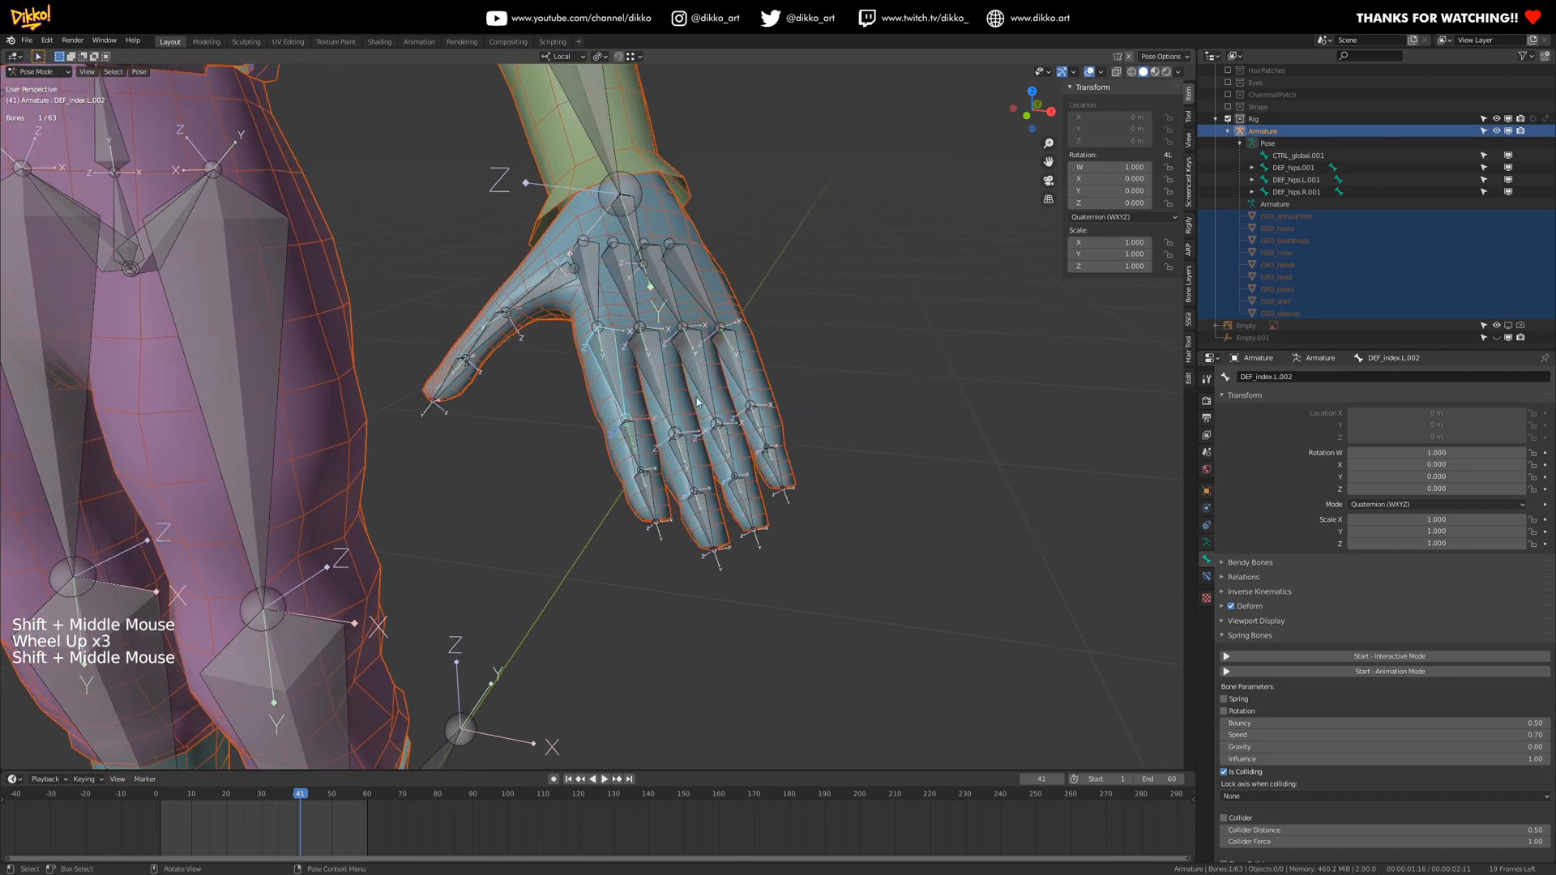
pyautogui.moveTo(602, 367); pyautogui.dragTo(839, 555)
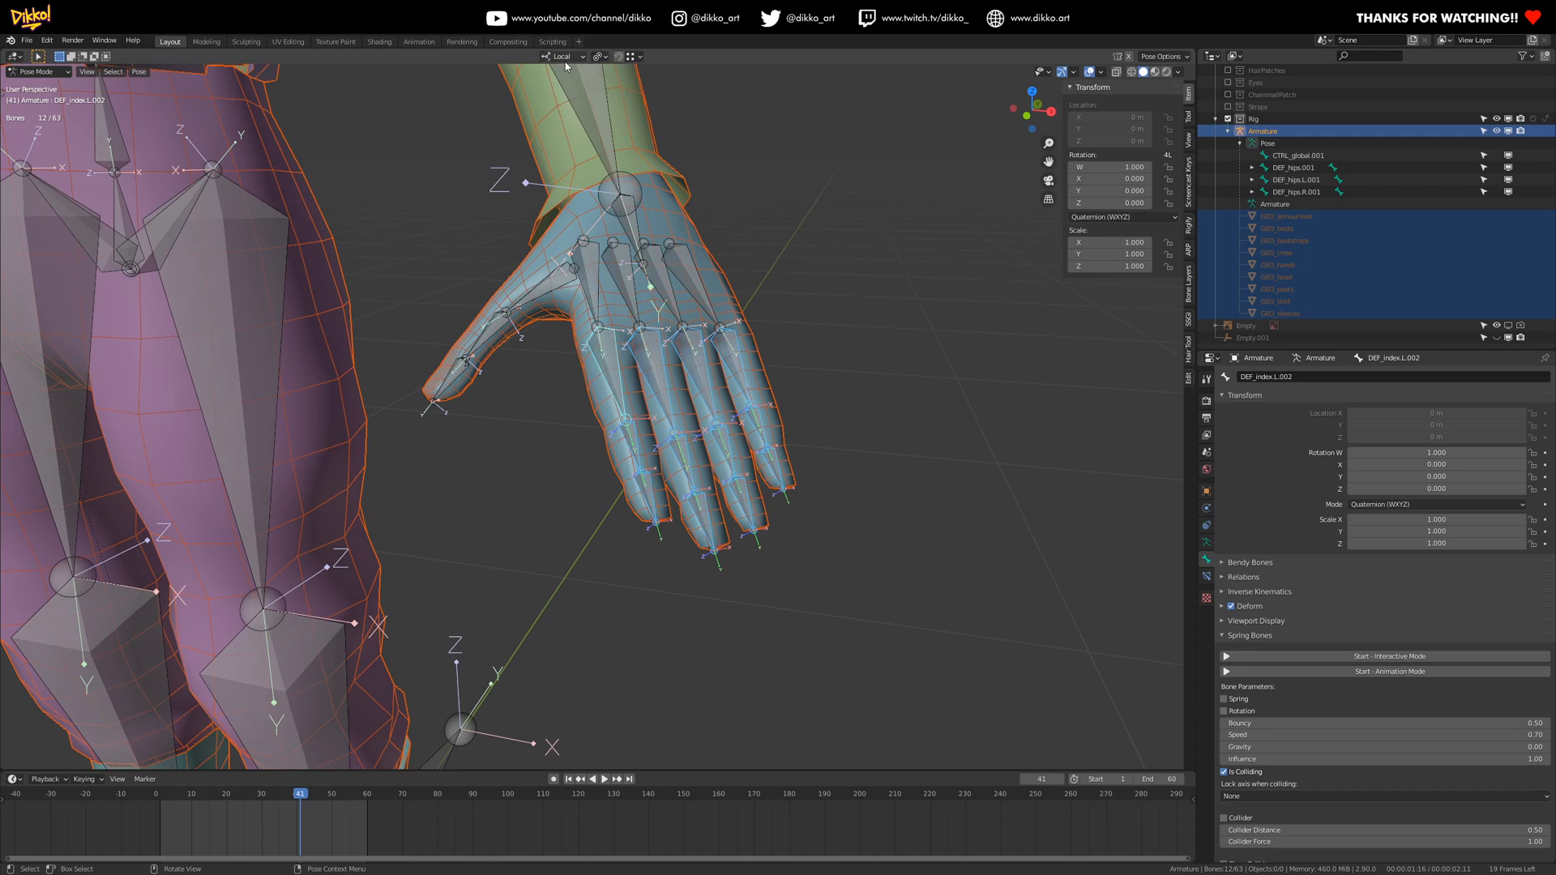
# - Curl the selected finger bones about their local X axes as a test and undo the rotation
pyautogui.scroll(2, 713, 410)
pyautogui.press('r')
pyautogui.press('x')
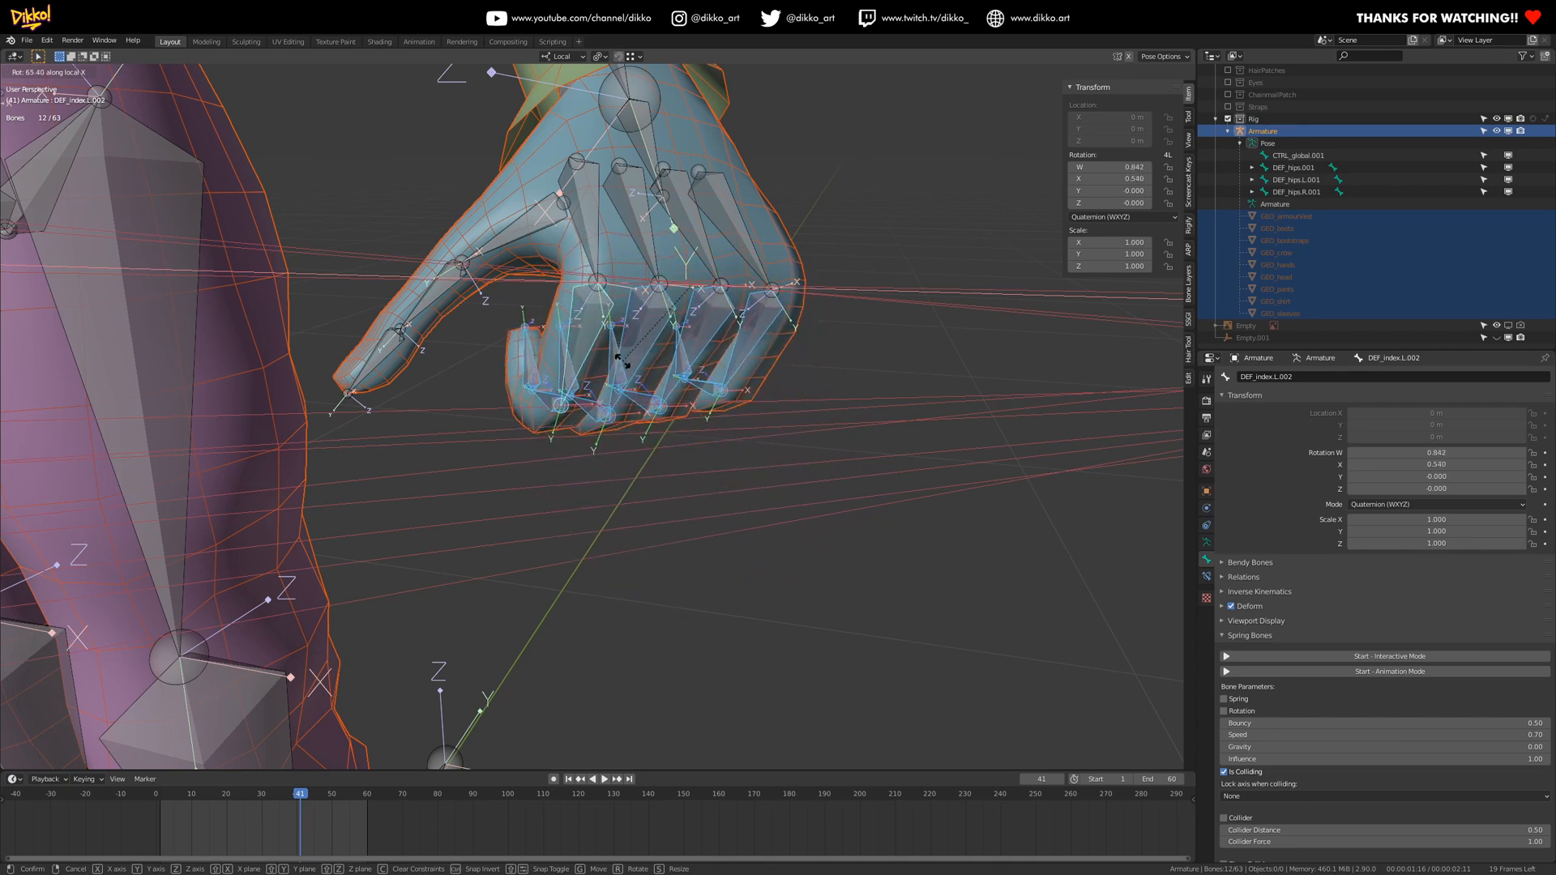
pyautogui.click(531, 306)
pyautogui.moveTo(531, 306); pyautogui.dragTo(462, 470, button='middle')
pyautogui.scroll(2, 445, 424)
pyautogui.keyDown('shift'); pyautogui.moveTo(461, 470); pyautogui.dragTo(623, 541, button='middle'); pyautogui.keyUp('shift')
pyautogui.scroll(1, 607, 519)
pyautogui.hotkey('ctrl', 'z')
pyautogui.moveTo(623, 542); pyautogui.dragTo(624, 547, button='middle')
pyautogui.scroll(-1, 641, 575)
pyautogui.scroll(2, 650, 605)
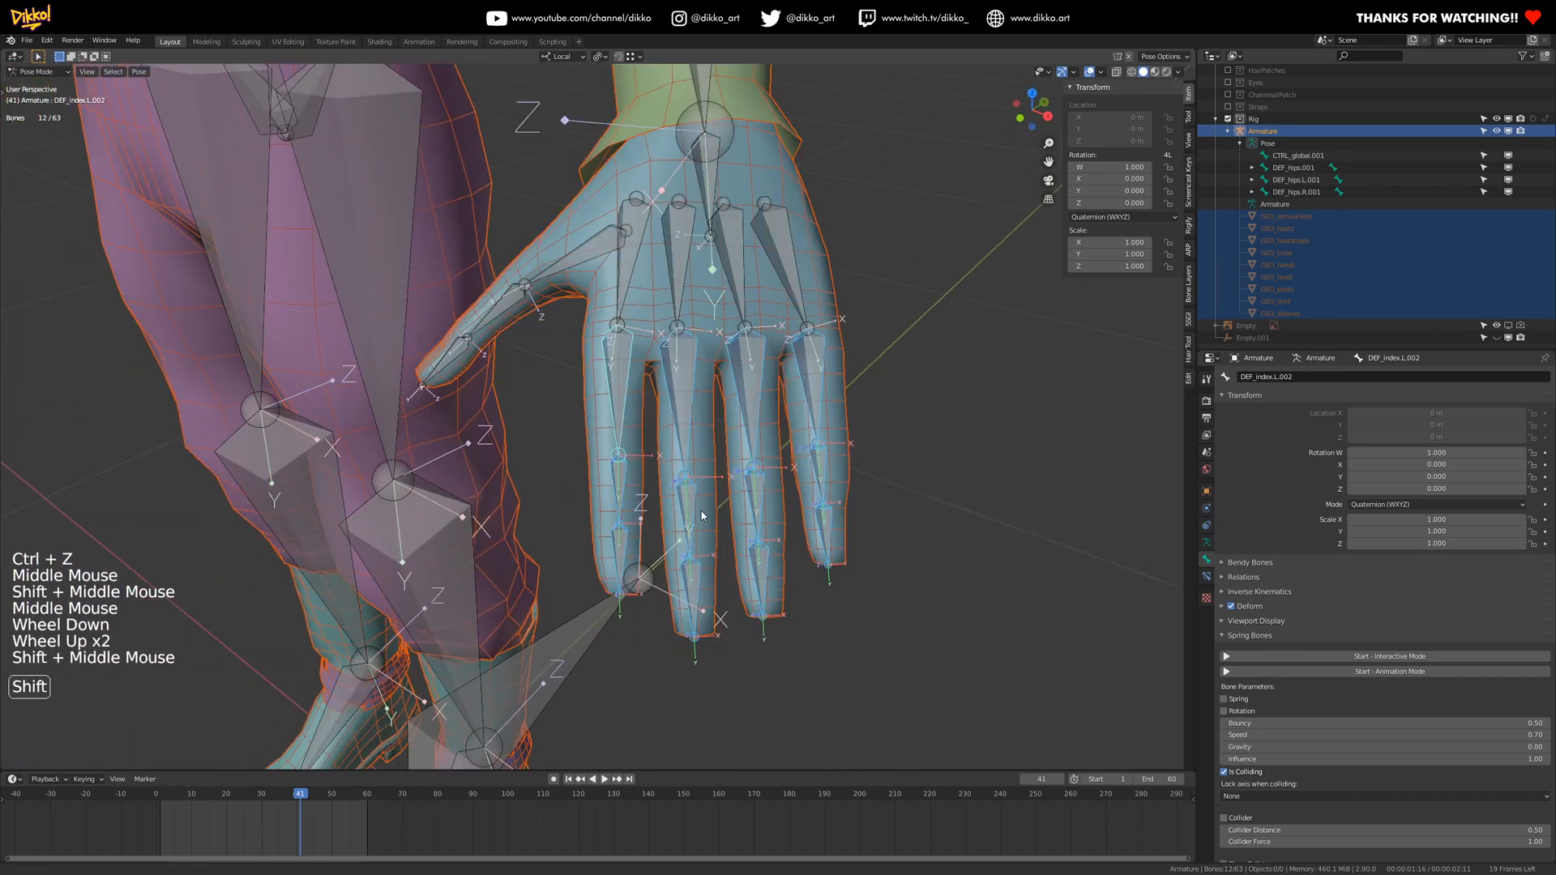
# - Select individual bones in the left fingers to examine their placement and axis orientation
pyautogui.keyDown('shift'); pyautogui.moveTo(702, 510); pyautogui.dragTo(628, 492, button='middle'); pyautogui.keyUp('shift')
pyautogui.scroll(2, 628, 491)
pyautogui.click(607, 476)
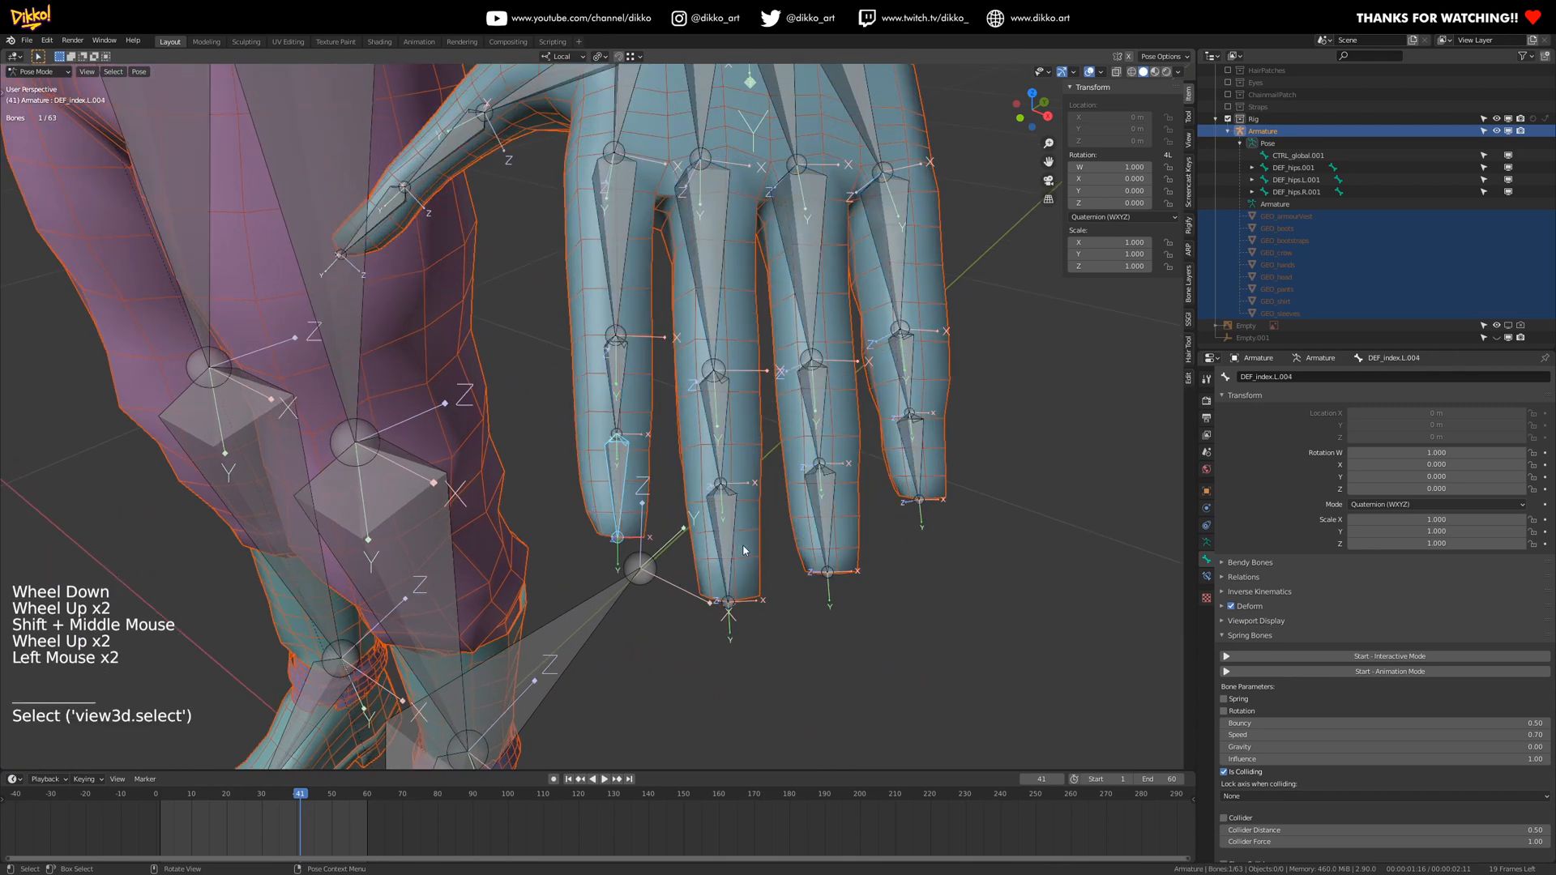
pyautogui.click(826, 528)
pyautogui.click(916, 458)
pyautogui.keyDown('shift'); pyautogui.moveTo(584, 421); pyautogui.dragTo(587, 474, button='middle'); pyautogui.keyUp('shift')
pyautogui.click(601, 456)
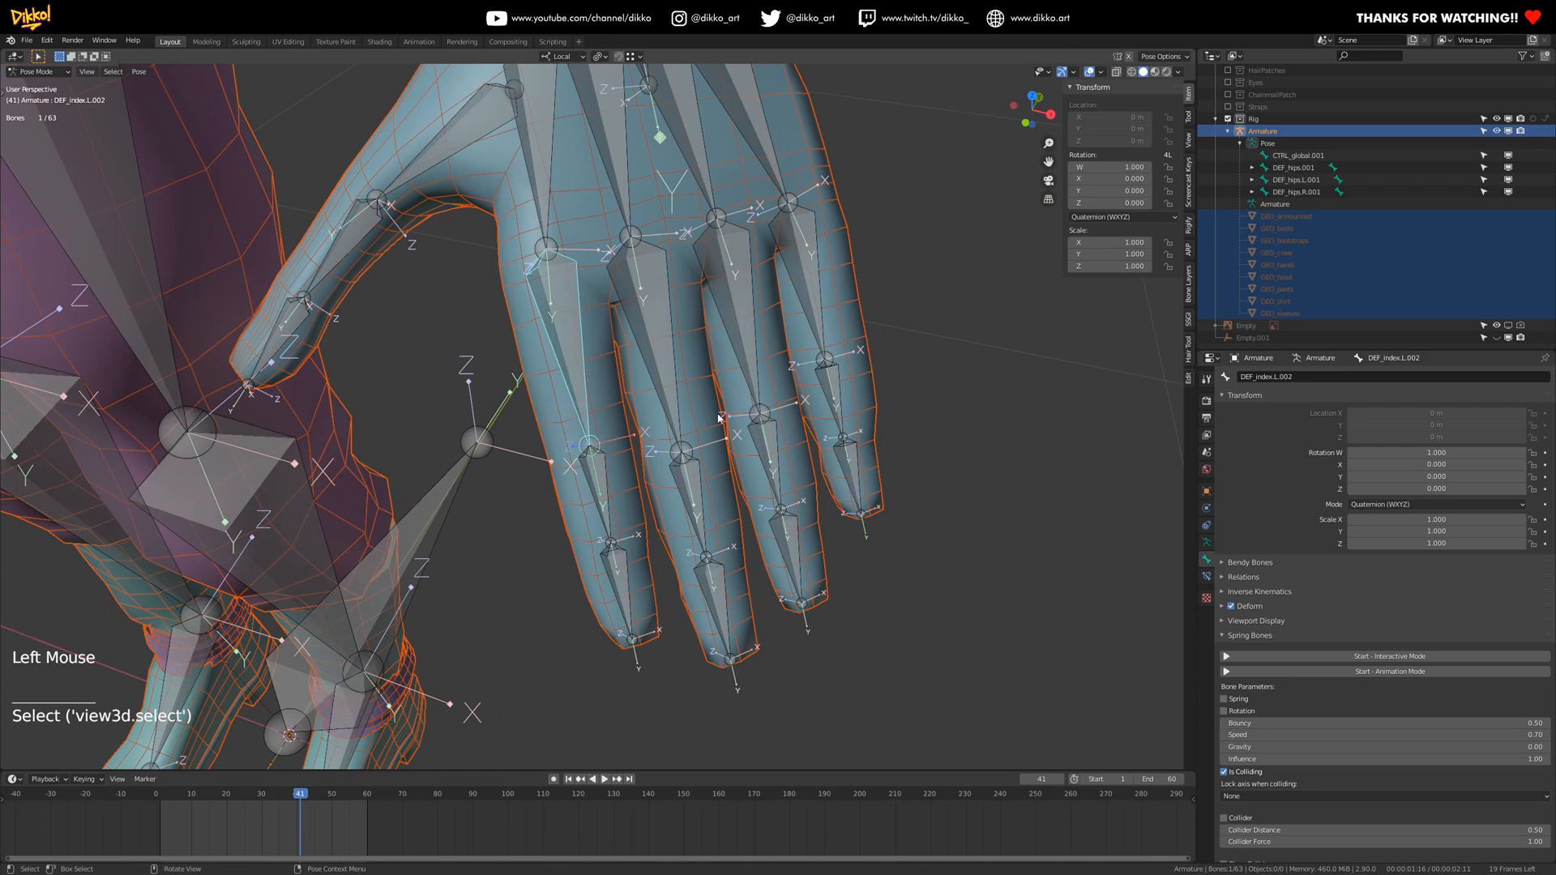
# - In Edit Mode, select the bones running from knuckle to middle joint in the left index, middle, ring and pinky fingers
pyautogui.scroll(-1, 718, 419)
pyautogui.moveTo(718, 419); pyautogui.dragTo(637, 421, button='middle')
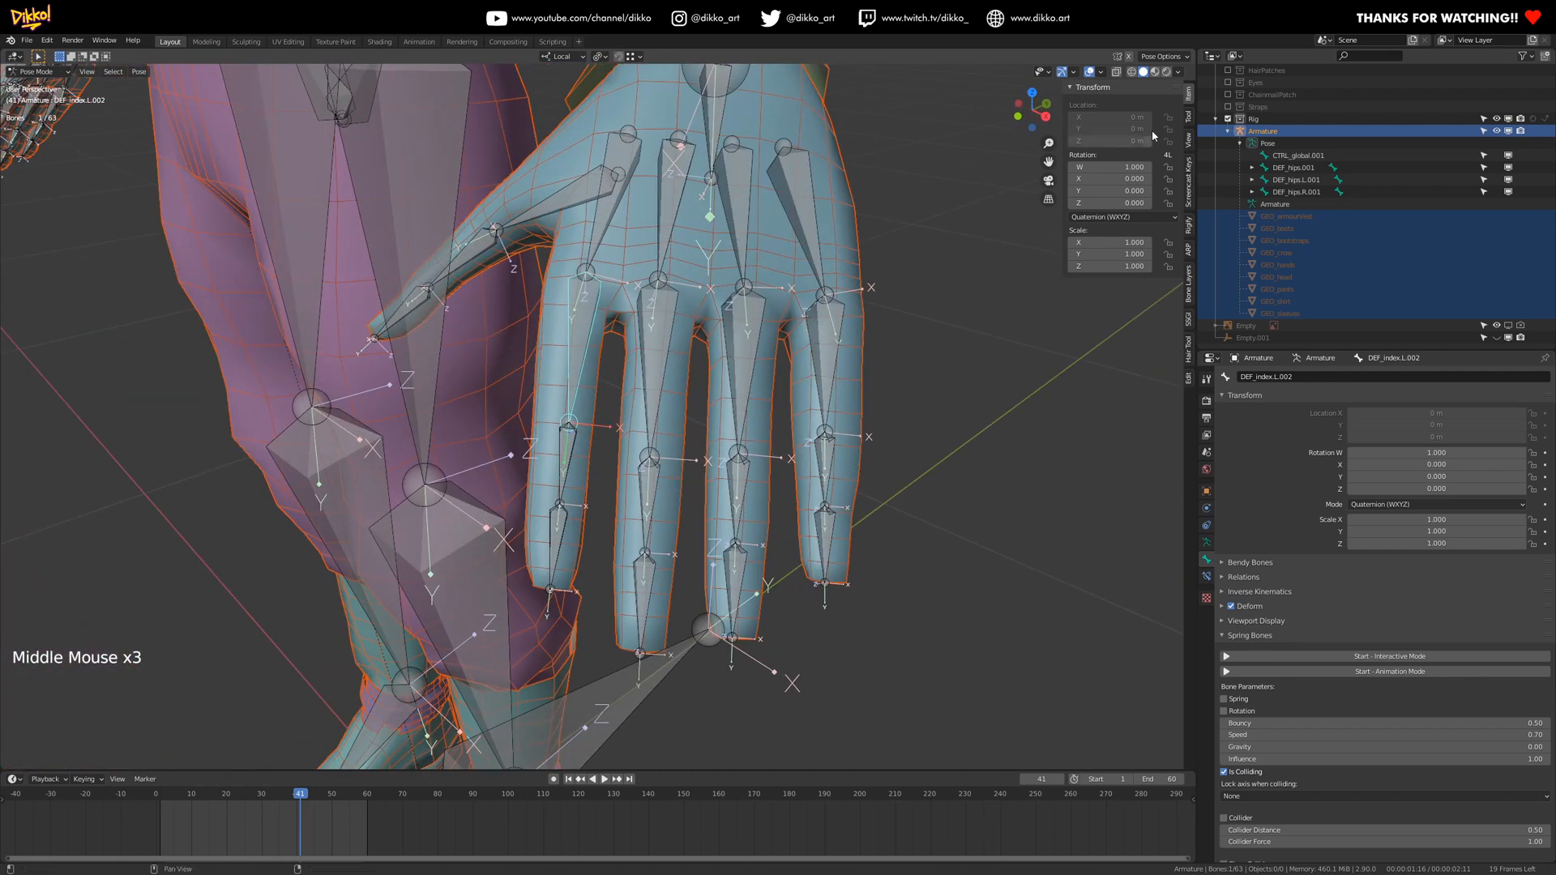
pyautogui.press('Tab')
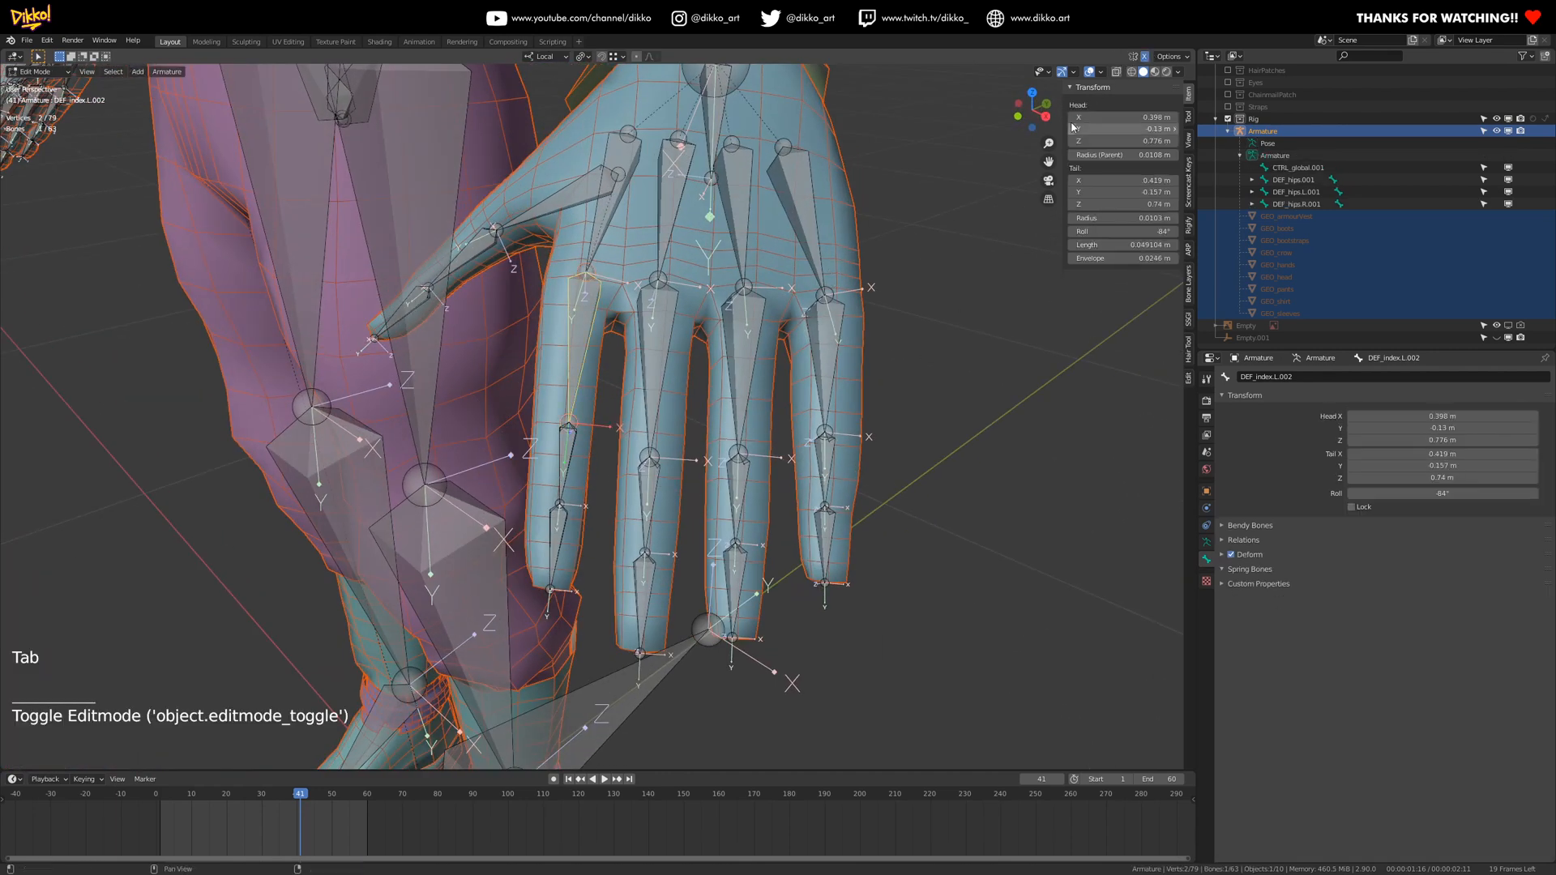
pyautogui.scroll(-3, 106, 251)
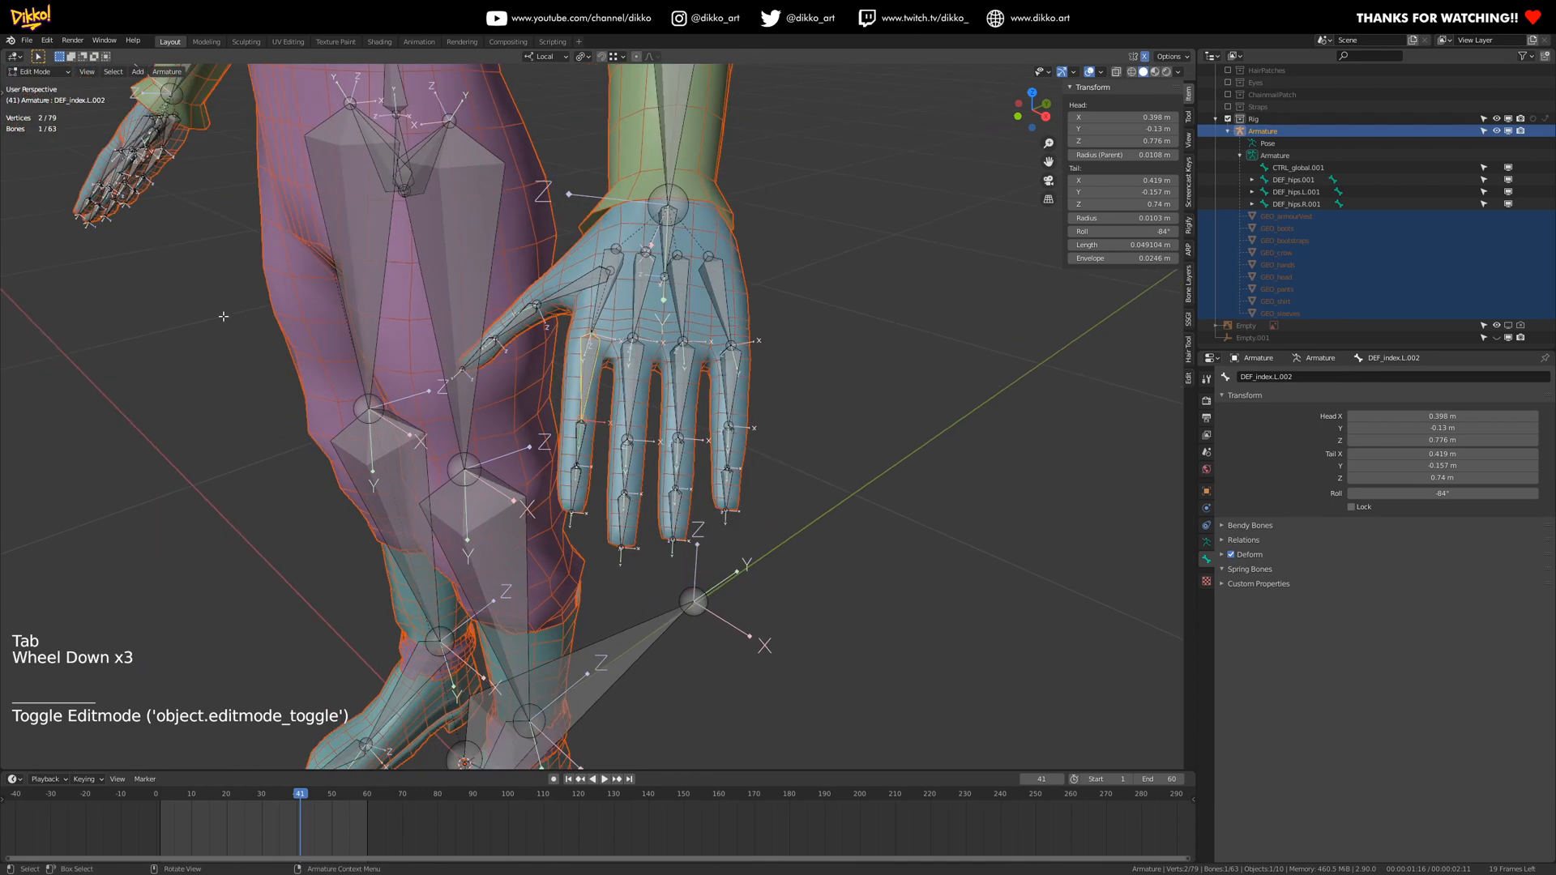
pyautogui.scroll(3, 119, 180)
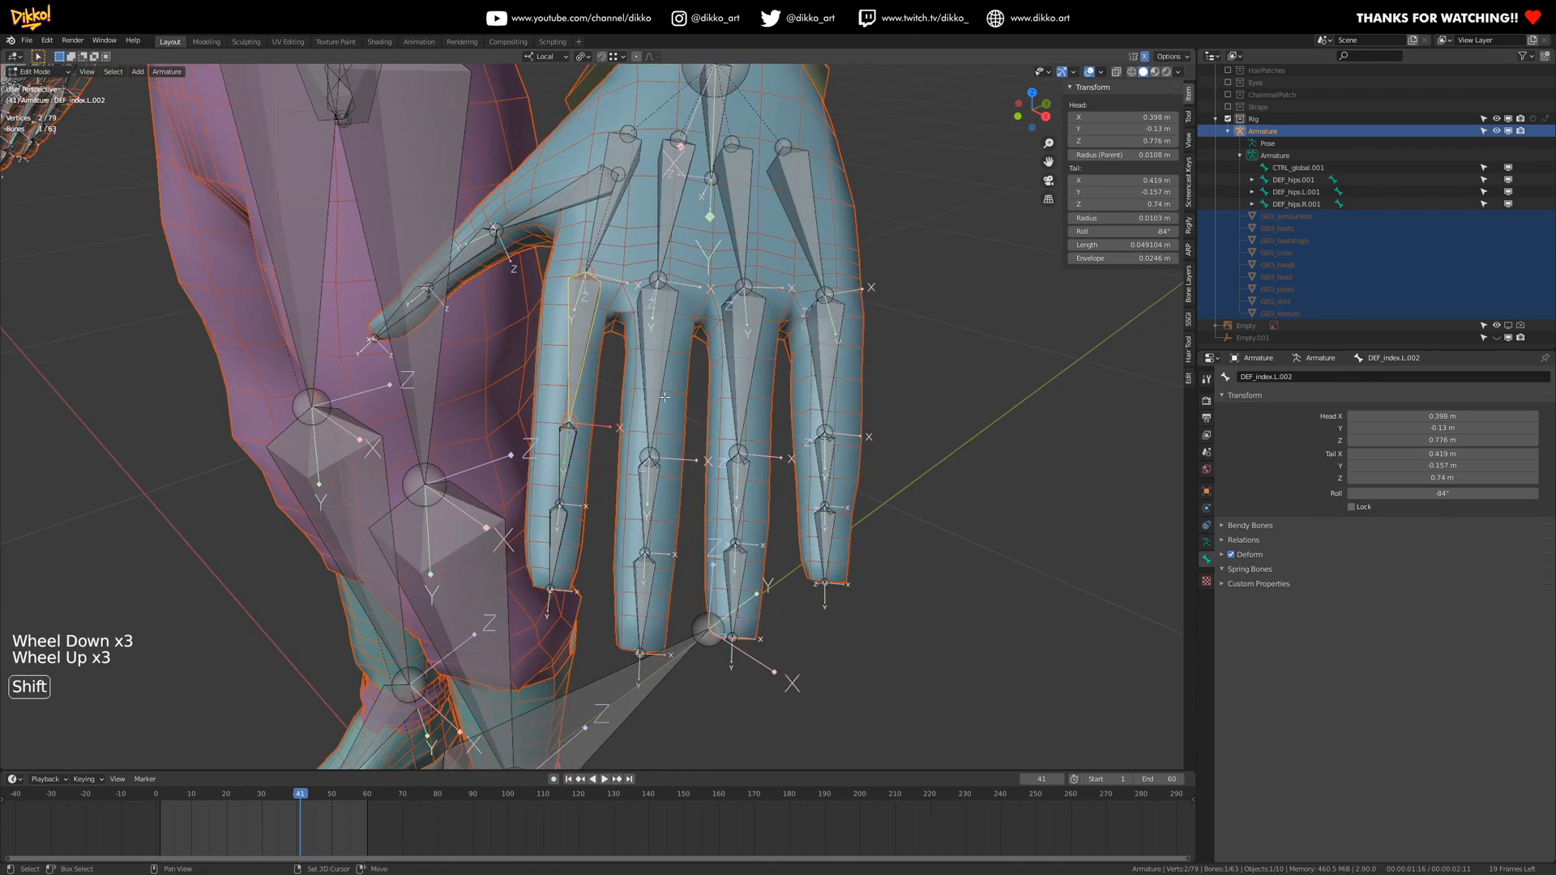
pyautogui.keyDown('shift'); pyautogui.click(656, 396); pyautogui.keyUp('shift')
pyautogui.keyDown('shift'); pyautogui.click(739, 394); pyautogui.keyUp('shift')
pyautogui.keyDown('shift'); pyautogui.moveTo(806, 394); pyautogui.dragTo(821, 387); pyautogui.keyUp('shift')
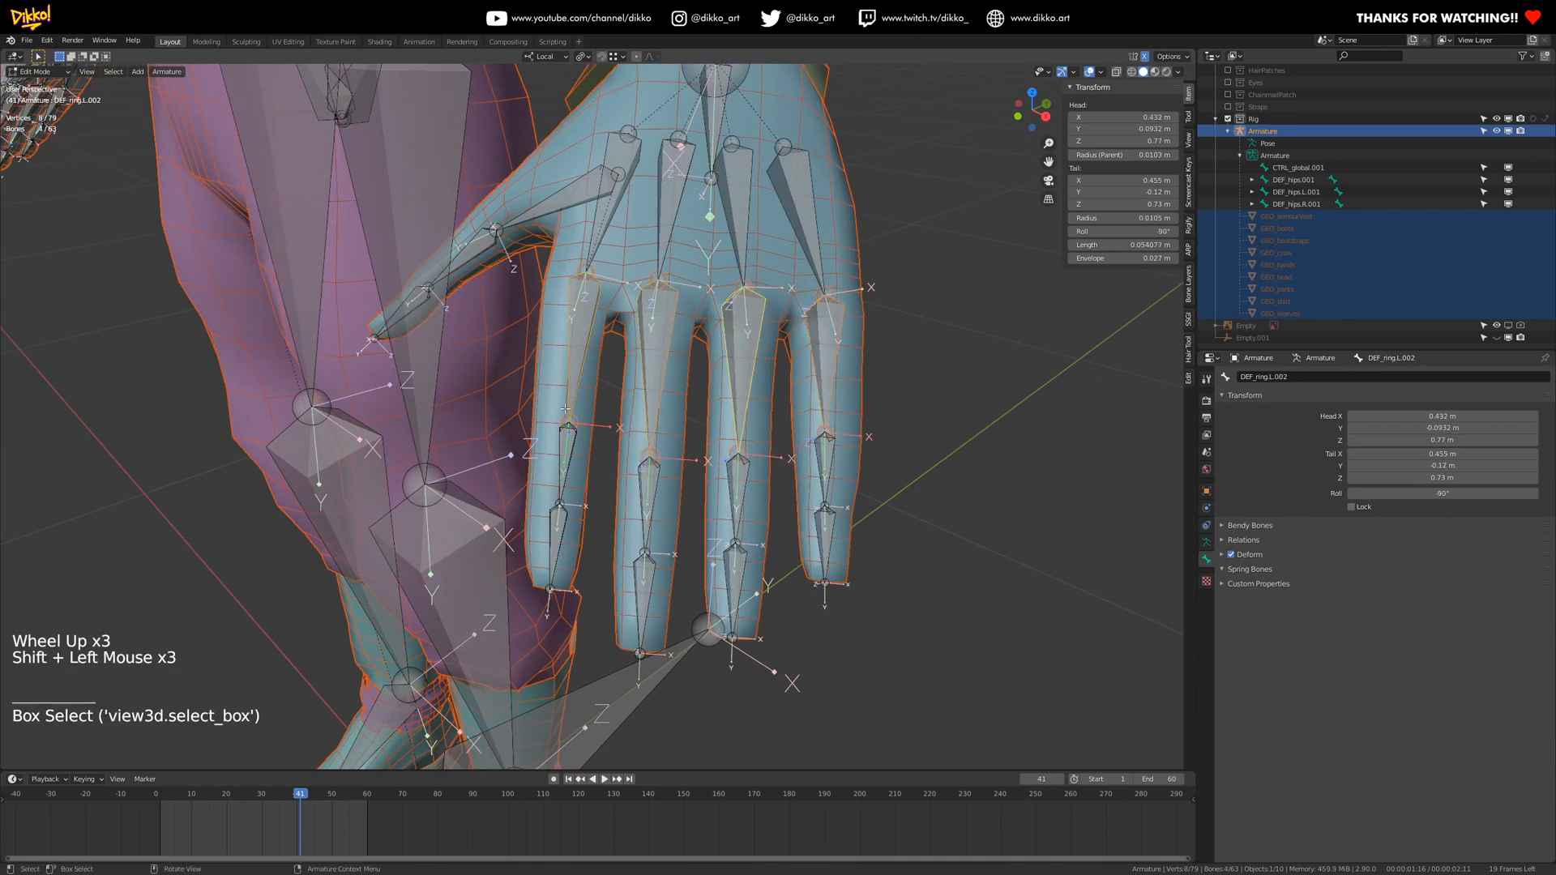
pyautogui.moveTo(565, 448); pyautogui.dragTo(626, 302, button='middle')
pyautogui.scroll(2, 612, 428)
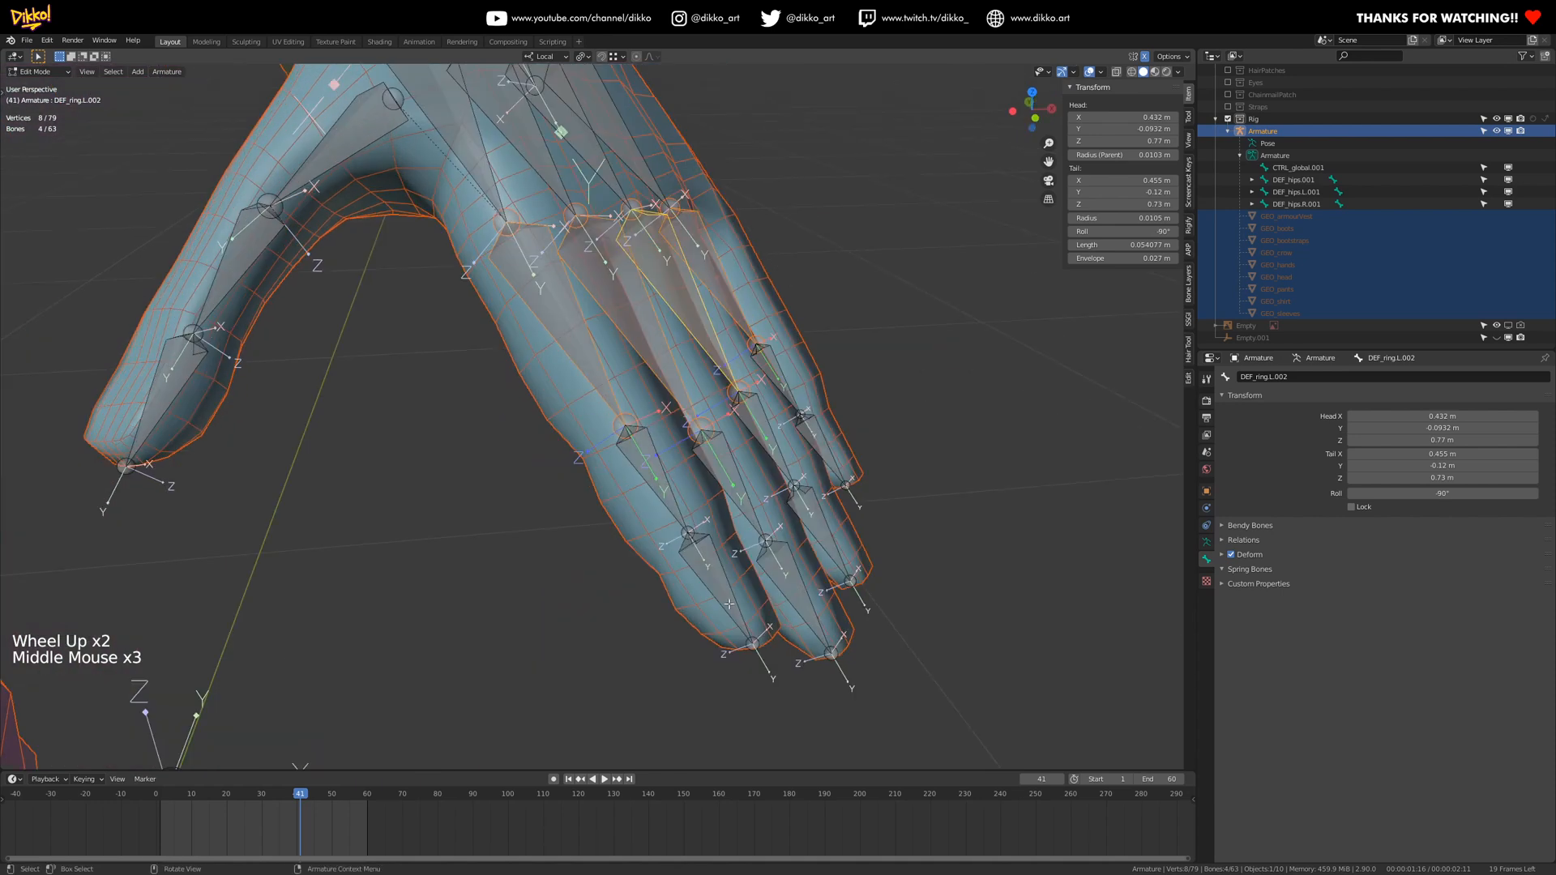
pyautogui.moveTo(659, 481); pyautogui.dragTo(635, 442, button='middle')
pyautogui.moveTo(722, 415); pyautogui.dragTo(820, 422, button='middle')
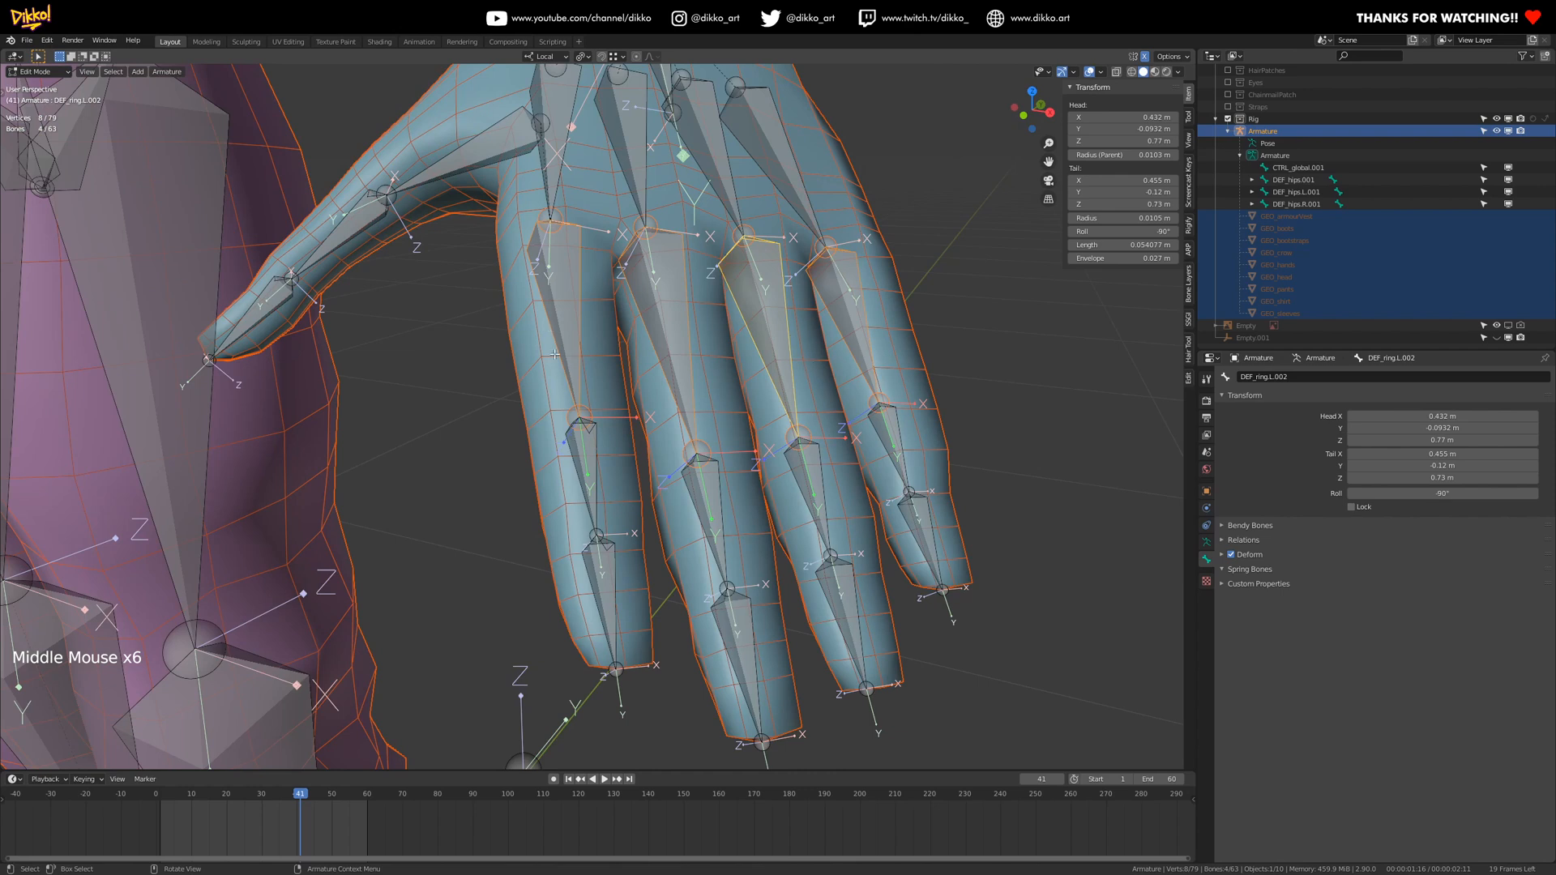
pyautogui.moveTo(562, 354); pyautogui.dragTo(585, 409, button='middle')
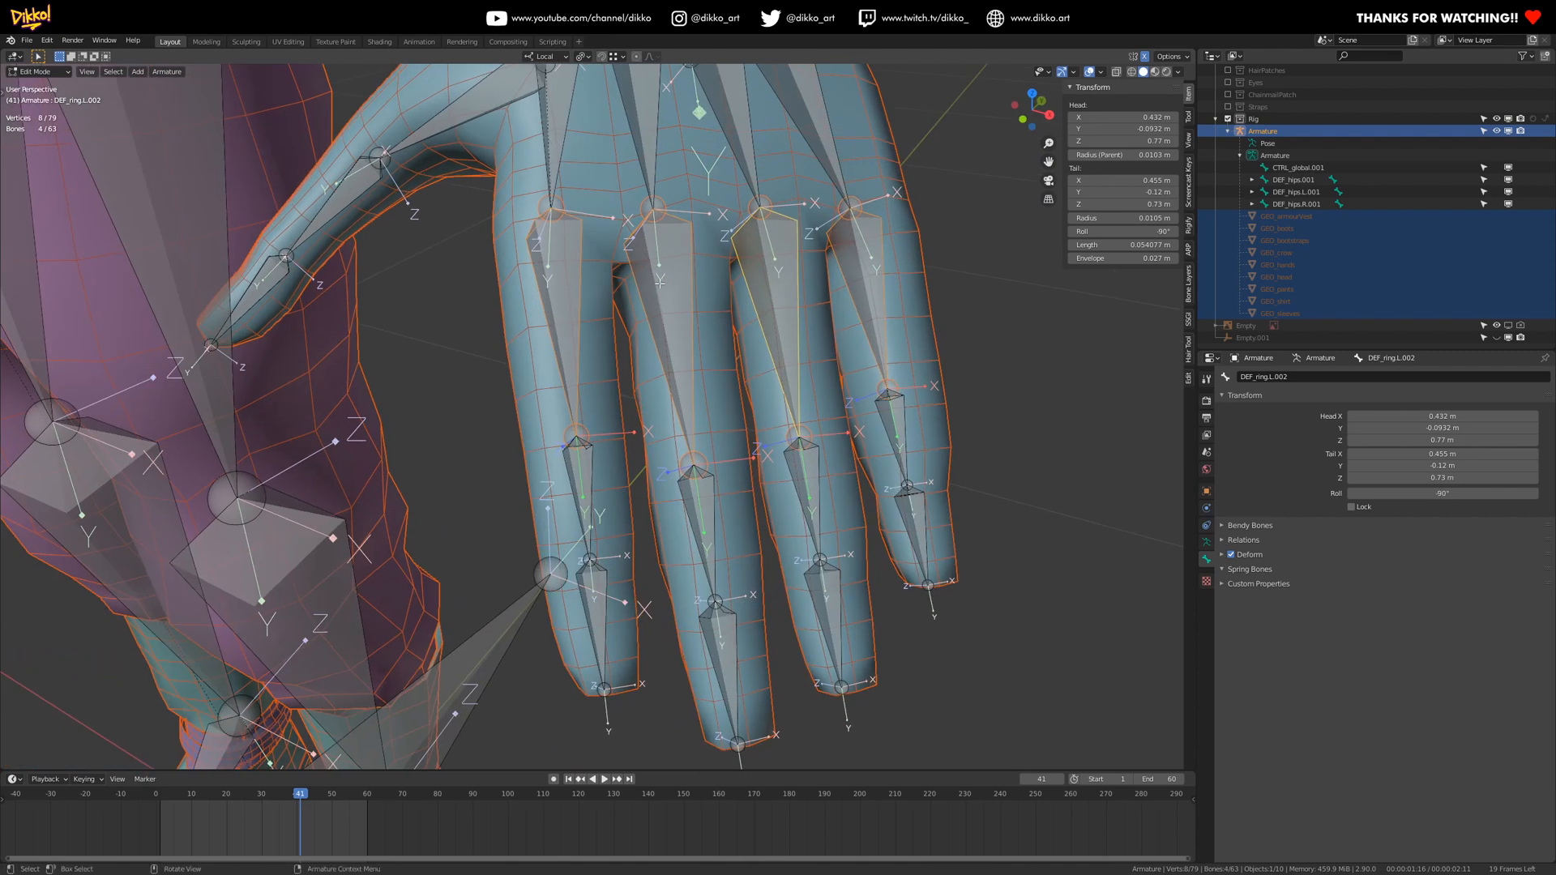
# - Scale the four selected finger bones to about 0.91 in Edit Mode and return to Pose Mode
pyautogui.press('Tab')
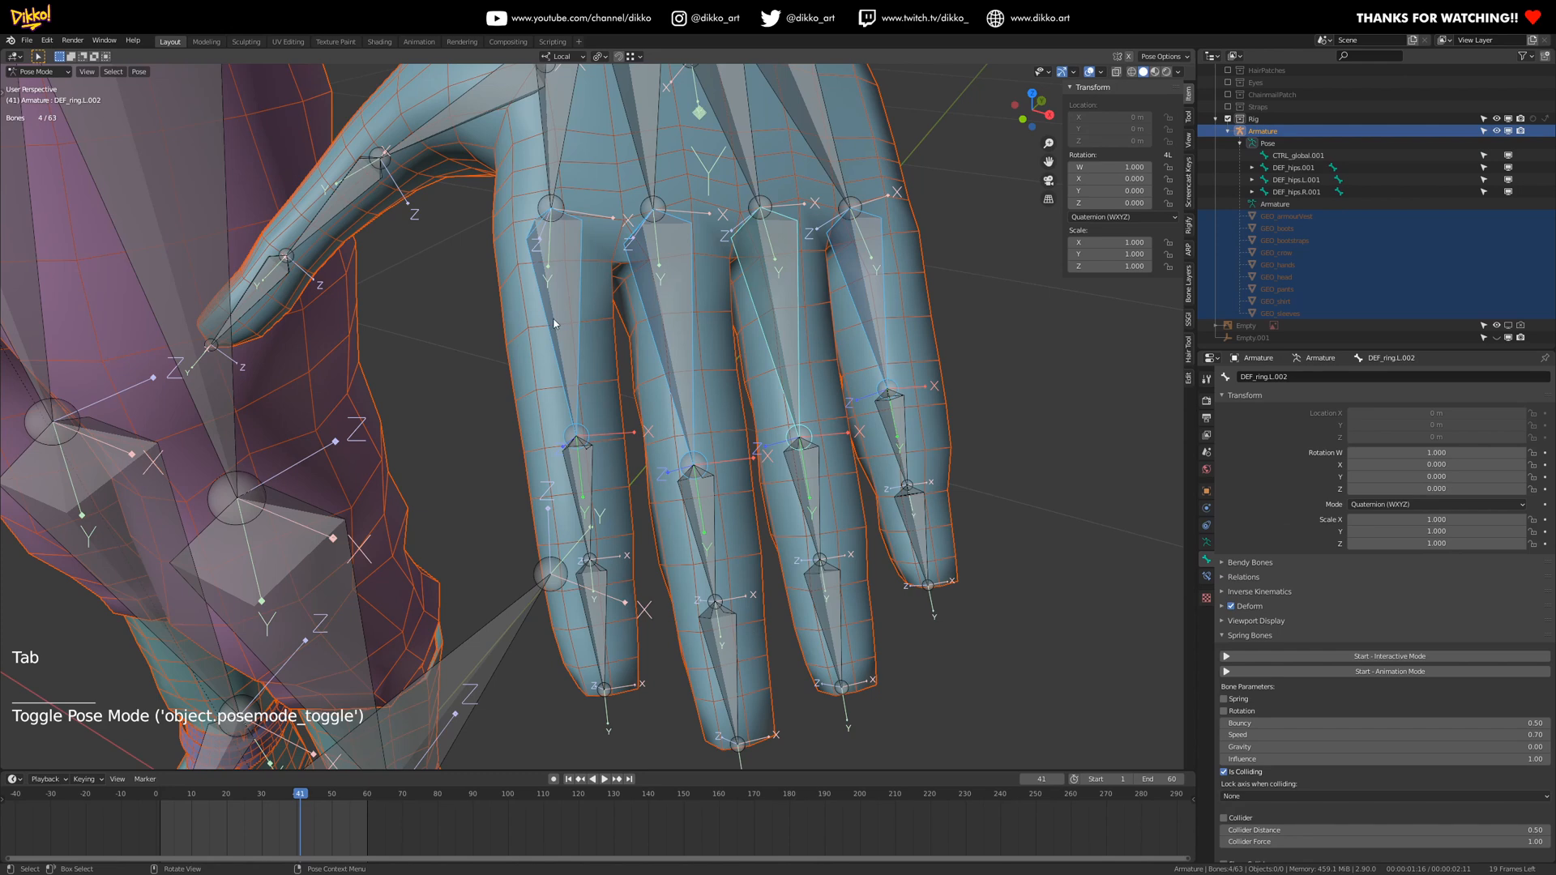
pyautogui.click(598, 59)
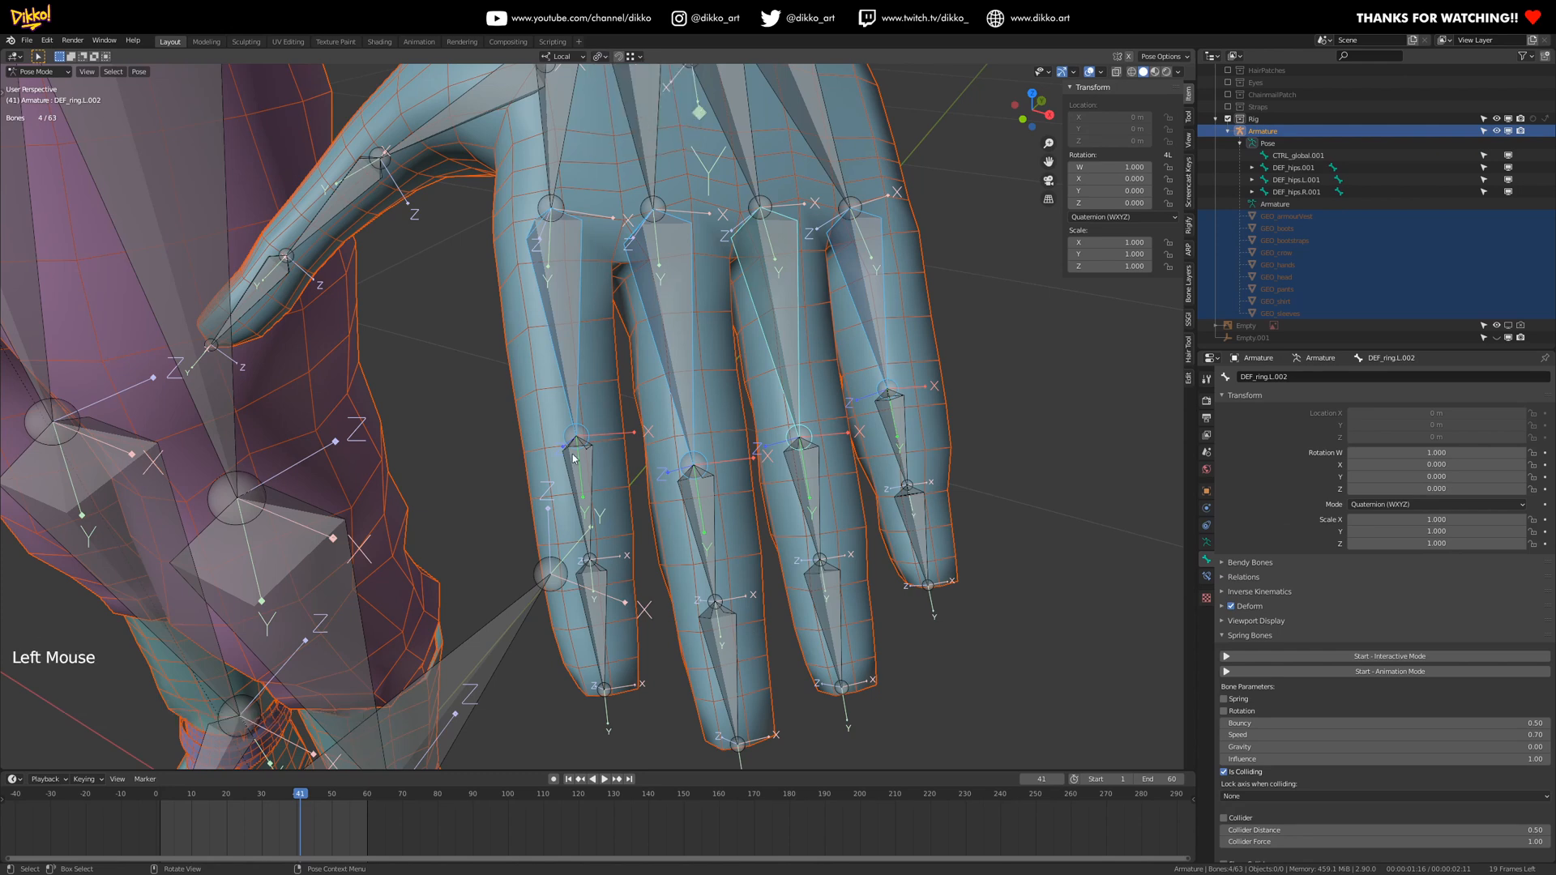
pyautogui.press('Tab')
pyautogui.press('s')
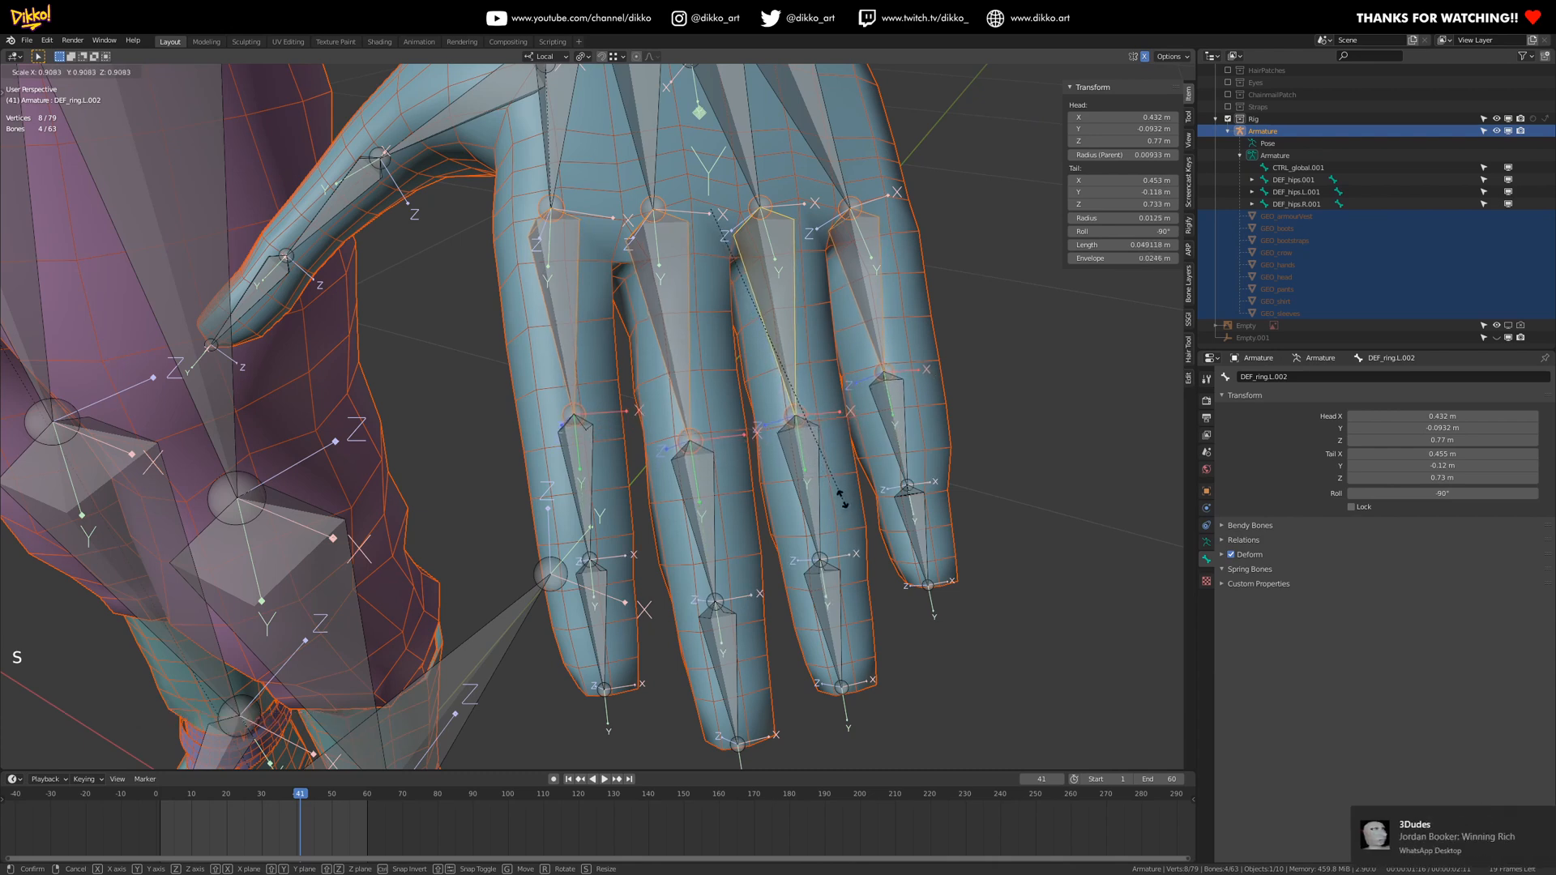
pyautogui.click(843, 500)
pyautogui.press('Tab')
pyautogui.scroll(-2, 687, 514)
pyautogui.moveTo(687, 514); pyautogui.dragTo(767, 509, button='middle')
pyautogui.scroll(1, 762, 508)
pyautogui.moveTo(567, 484); pyautogui.dragTo(426, 453, button='middle')
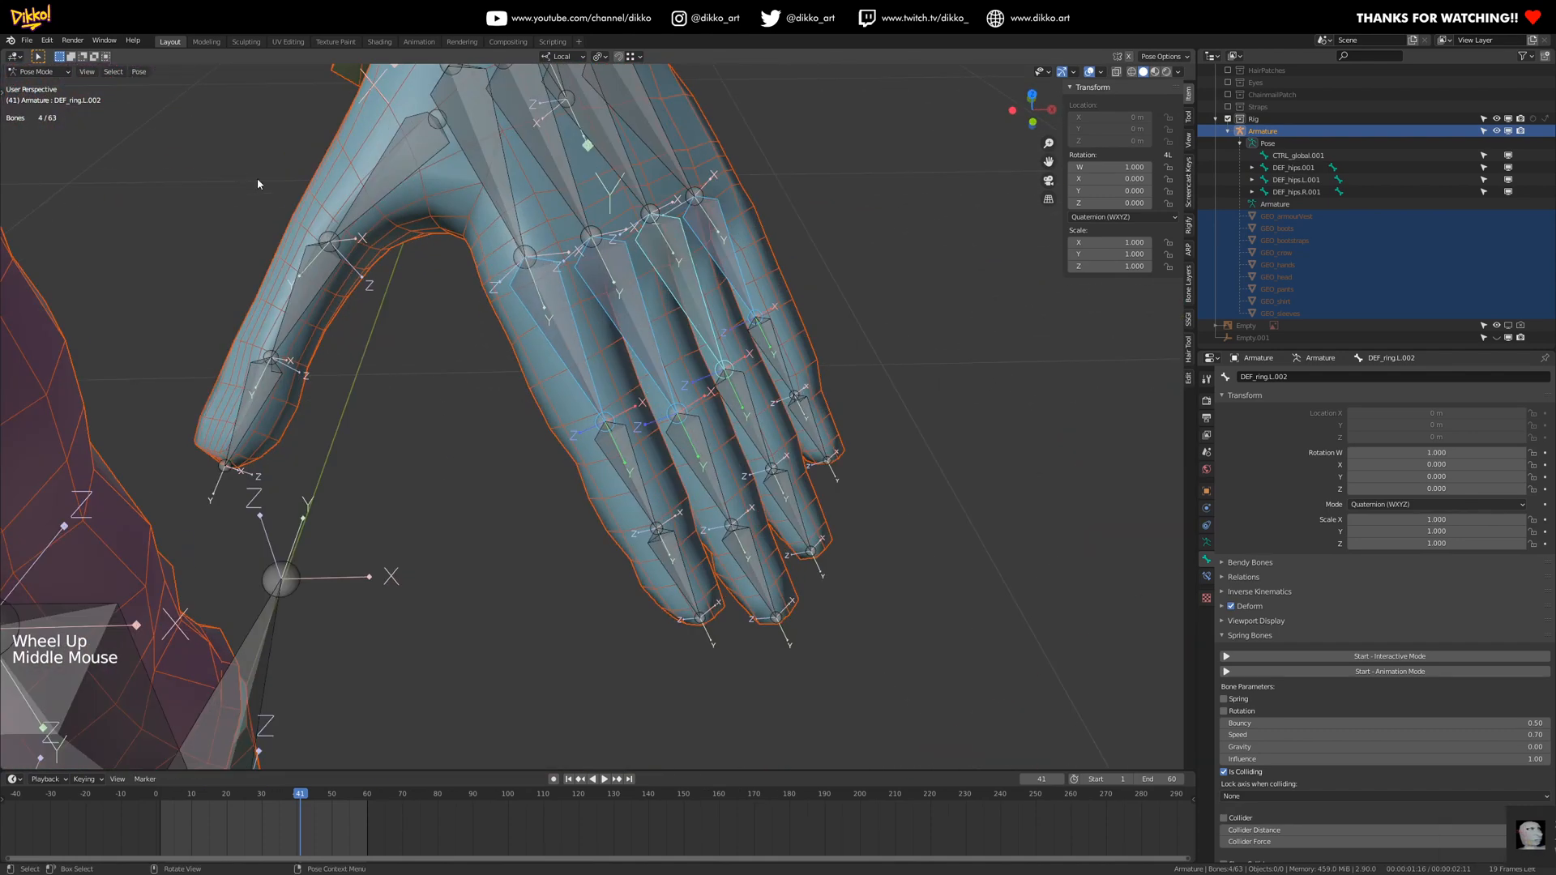
# - In Object Mode, select the hands mesh and the armature, and parent the mesh to the armature with automatic weights
pyautogui.click(36, 71)
pyautogui.click(36, 86)
pyautogui.scroll(-3, 502, 325)
pyautogui.moveTo(502, 324); pyautogui.dragTo(553, 431, button='middle')
pyautogui.click(523, 310)
pyautogui.scroll(-4, 523, 309)
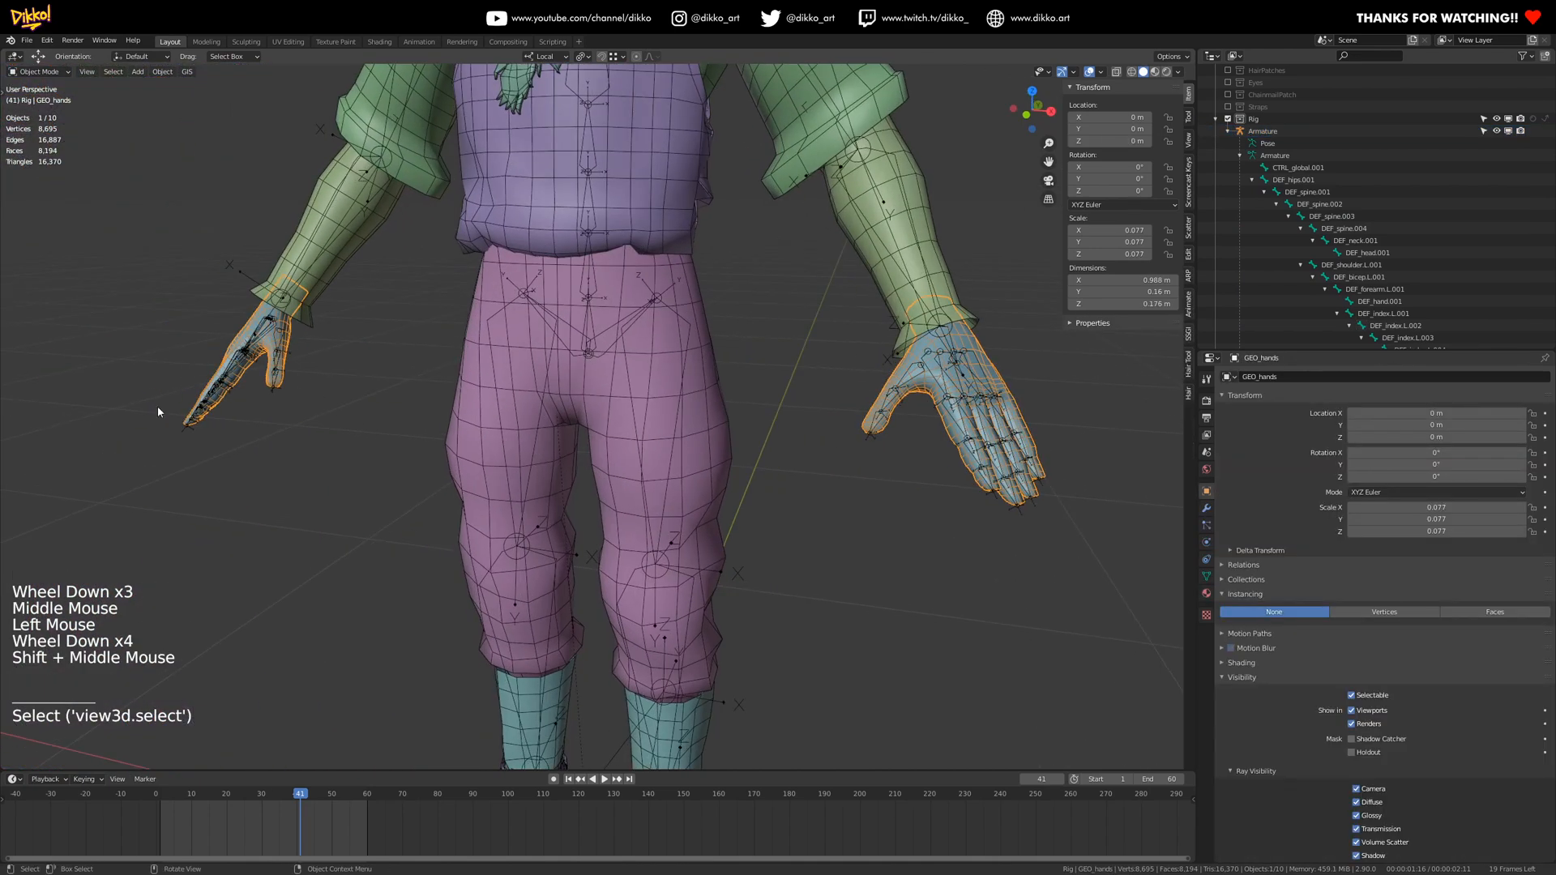
pyautogui.keyDown('shift'); pyautogui.moveTo(932, 428); pyautogui.dragTo(661, 429, button='middle'); pyautogui.keyUp('shift')
pyautogui.scroll(3, 661, 429)
pyautogui.keyDown('shift'); pyautogui.click(612, 445); pyautogui.keyUp('shift')
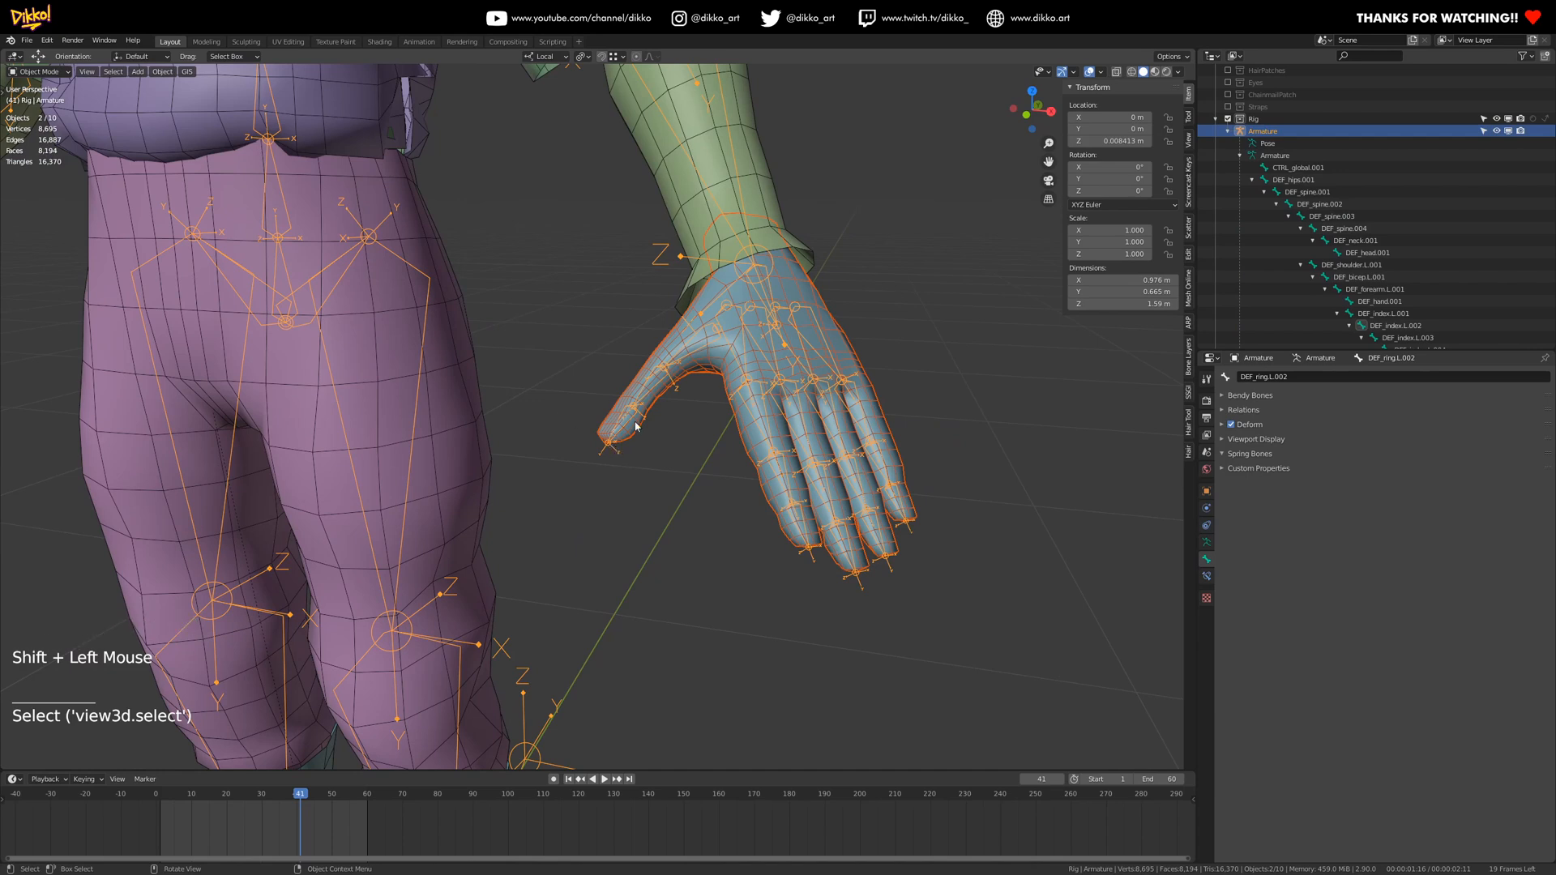
pyautogui.hotkey('ctrl', 'p')
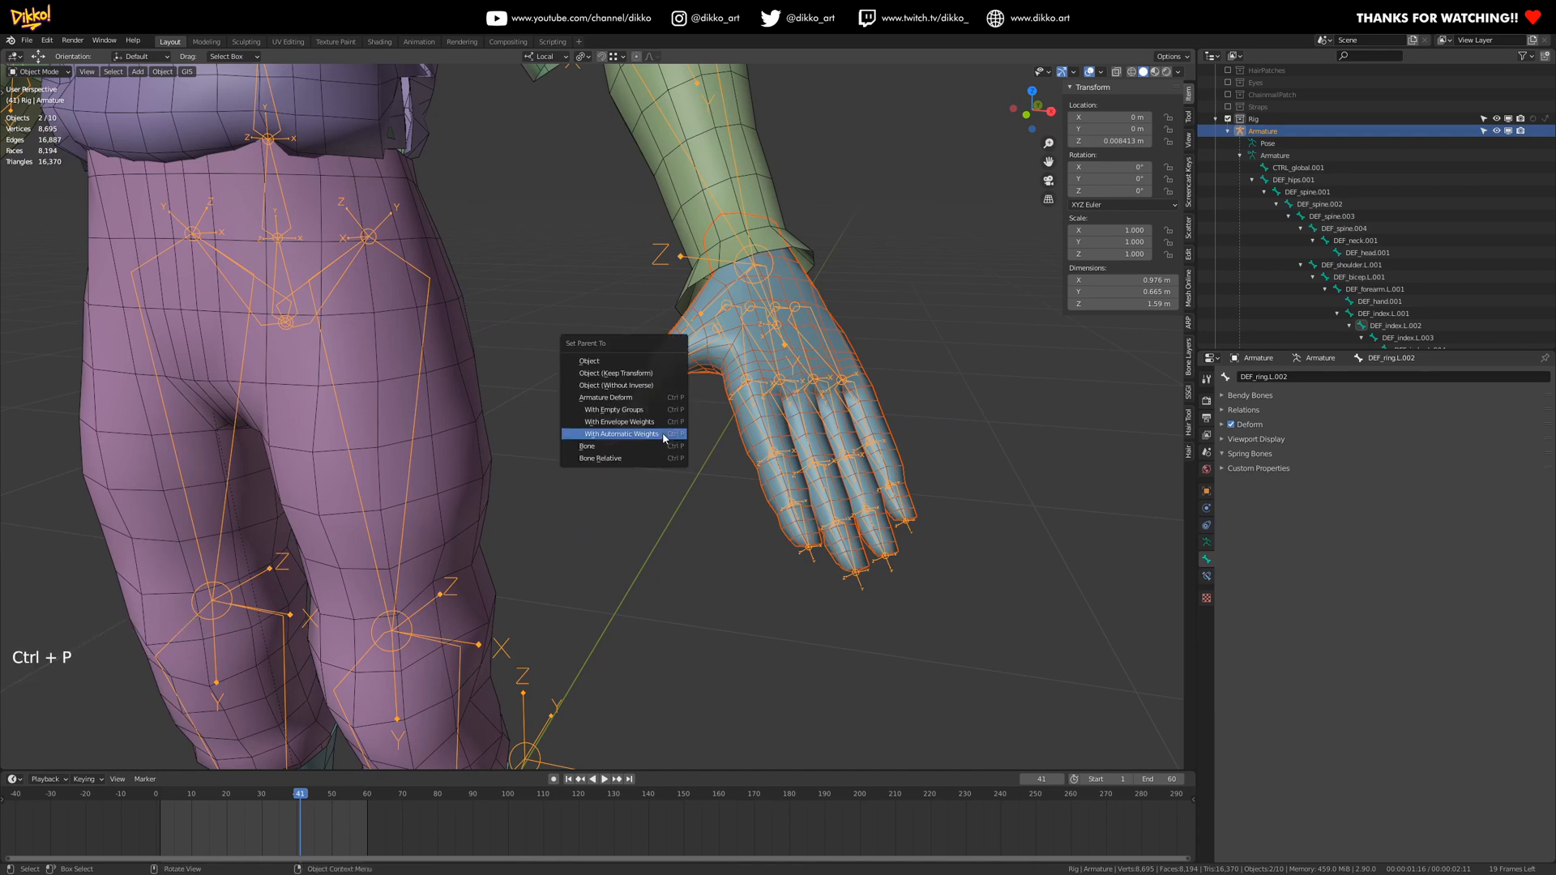
pyautogui.click(663, 431)
# - Switch the armature to Pose Mode and select the bones of the left index, middle, ring and pinky fingers beyond the knuckles
pyautogui.scroll(4, 742, 421)
pyautogui.scroll(1, 742, 421)
pyautogui.keyDown('shift'); pyautogui.moveTo(742, 422); pyautogui.dragTo(642, 361, button='middle'); pyautogui.keyUp('shift')
pyautogui.scroll(-2, 643, 362)
pyautogui.click(704, 438)
pyautogui.click(703, 437)
pyautogui.press('Tab')
pyautogui.click(700, 434)
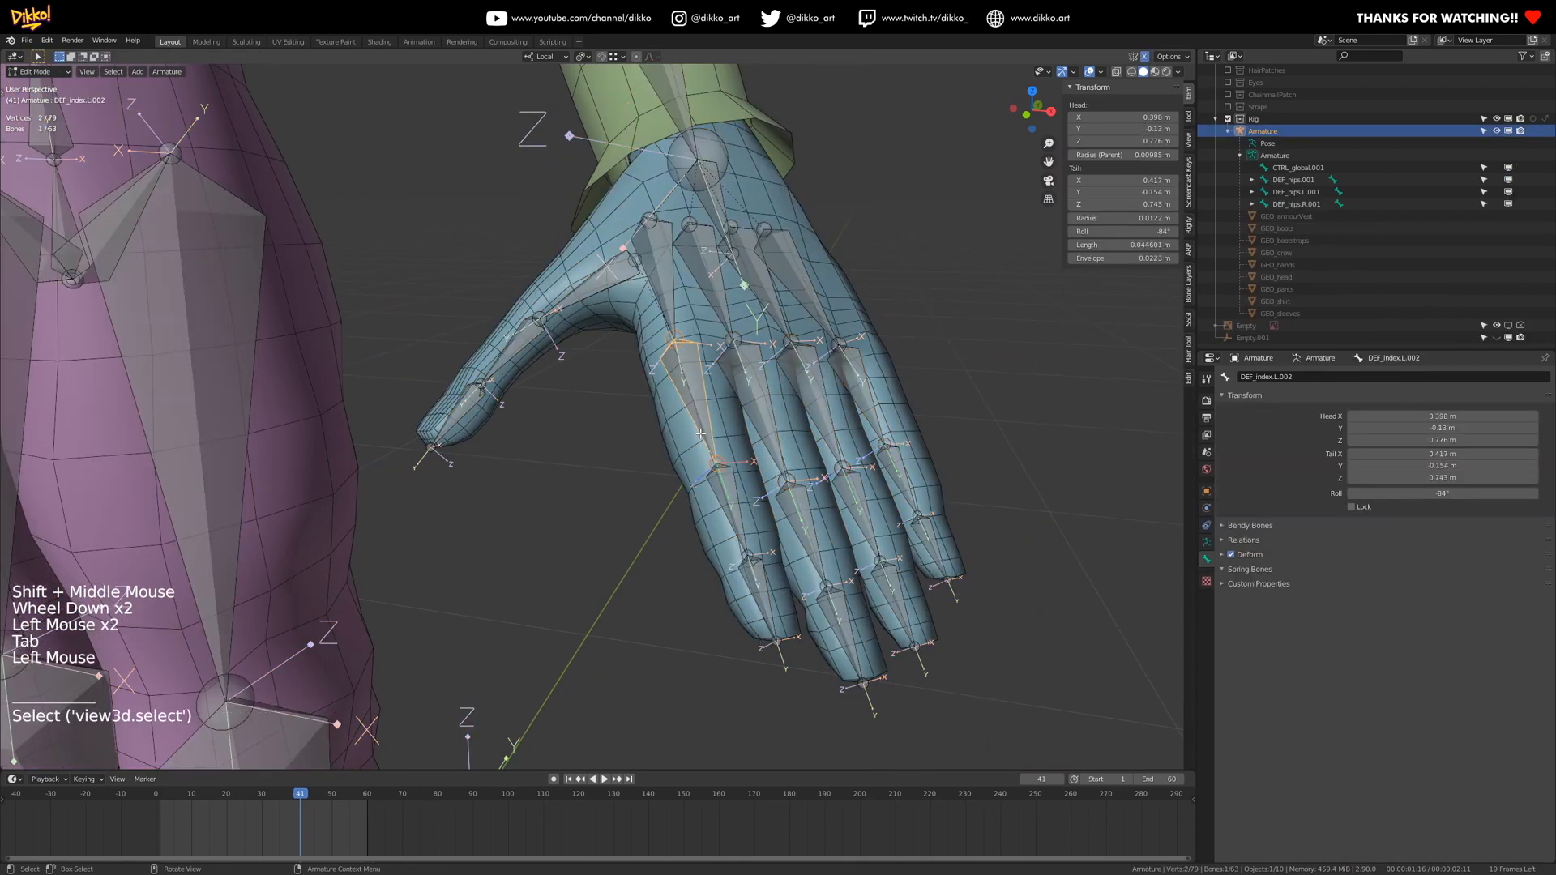
pyautogui.click(39, 71)
pyautogui.click(38, 114)
pyautogui.moveTo(631, 387); pyautogui.dragTo(1004, 669)
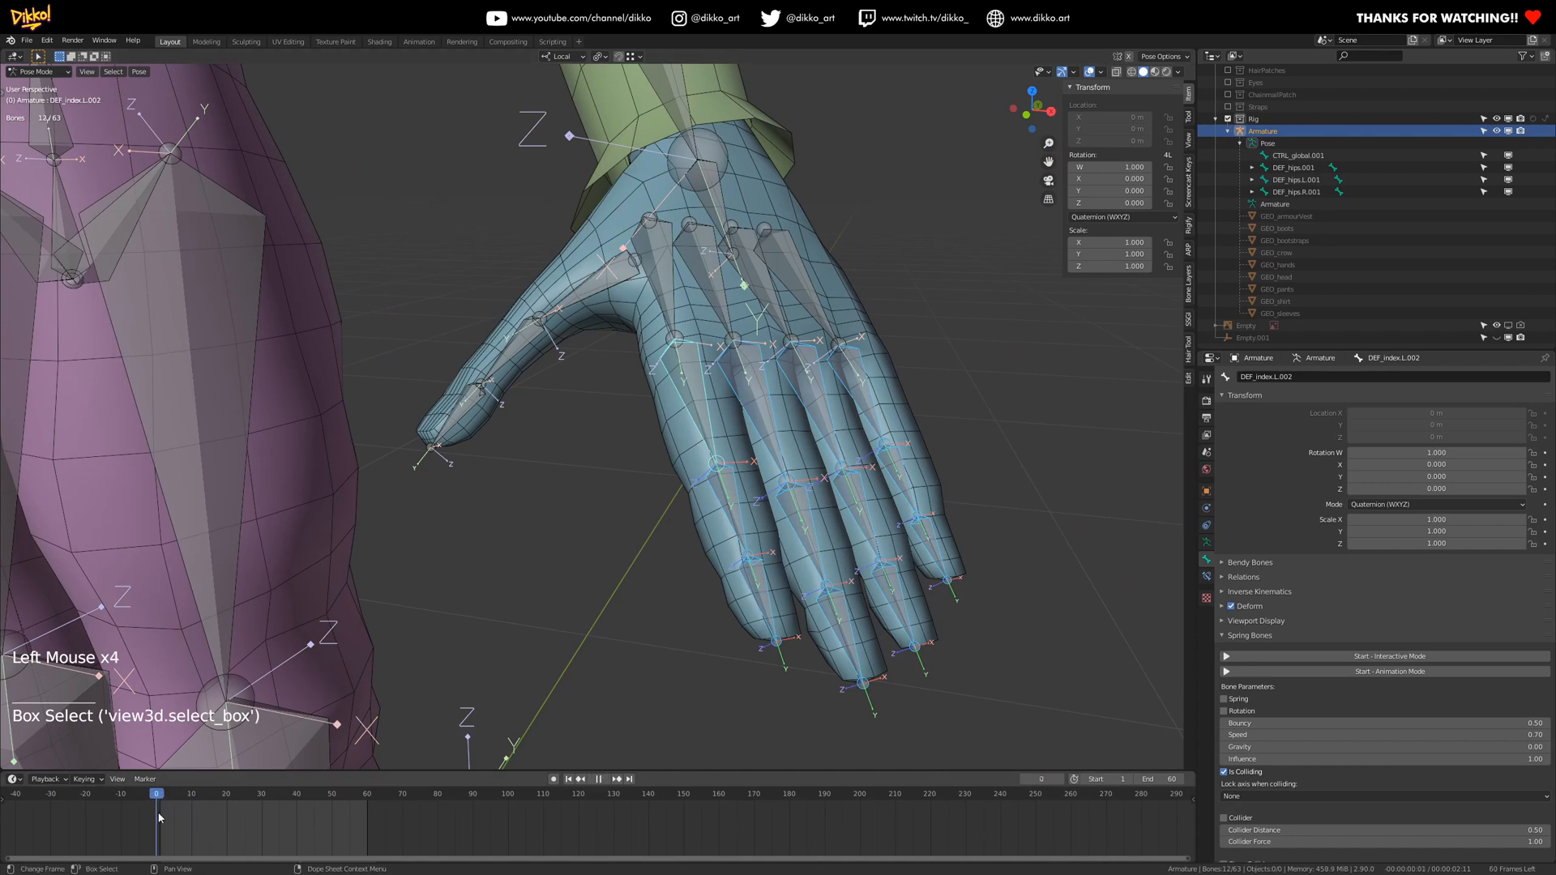
# - Curl the selected finger bones around their local X axis by about 83°, plus about 9.4° more, to form a fist
pyautogui.press('r')
pyautogui.press('x')
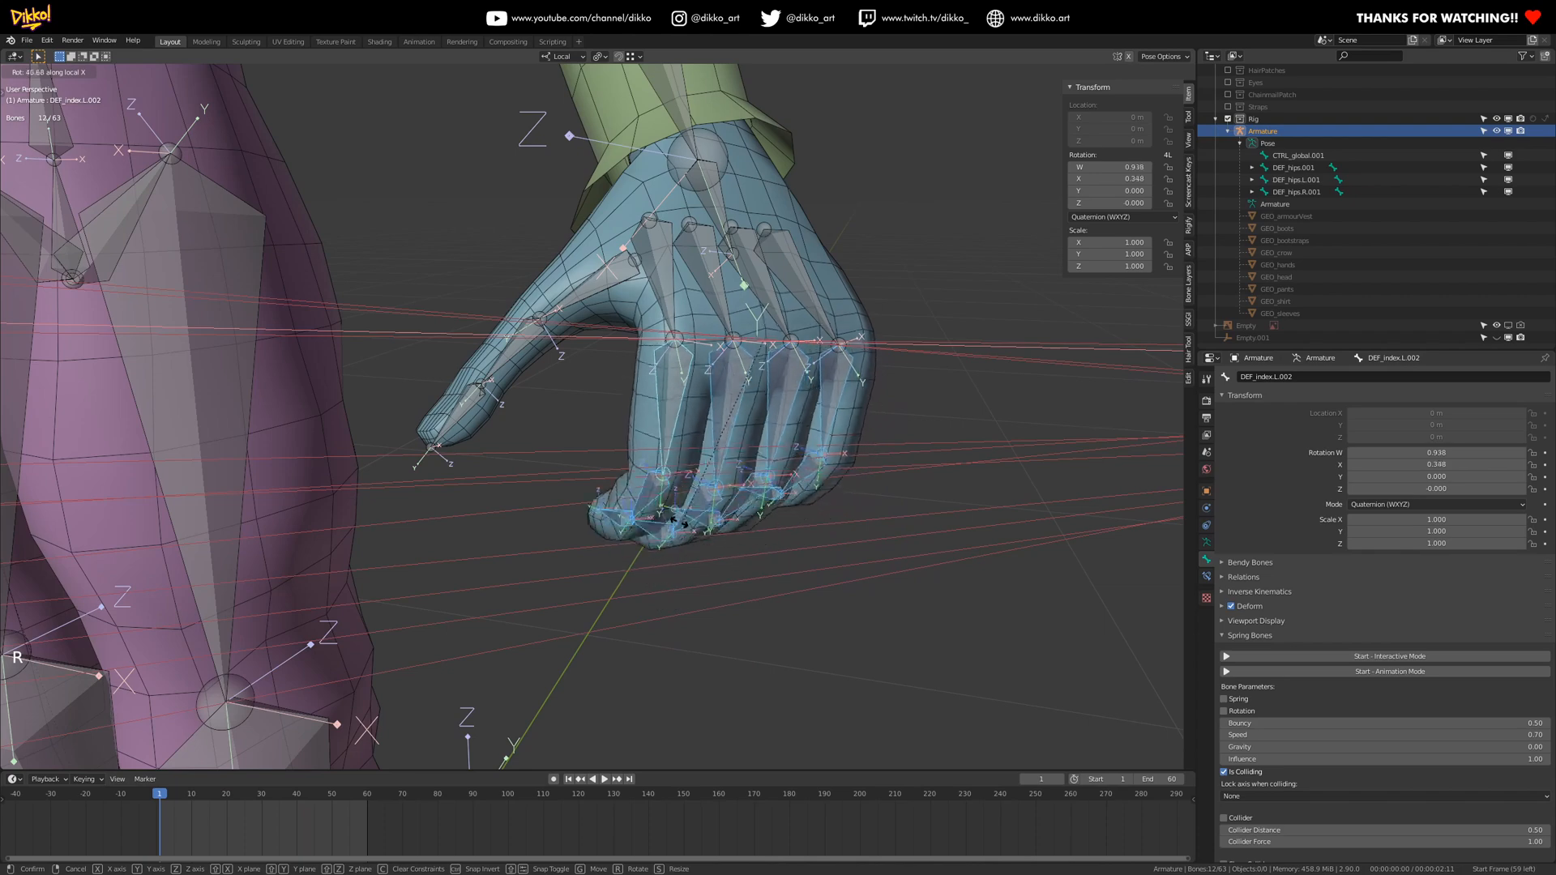
pyautogui.click(640, 405)
pyautogui.moveTo(640, 406); pyautogui.dragTo(499, 289, button='middle')
pyautogui.press('KP_Decimal')
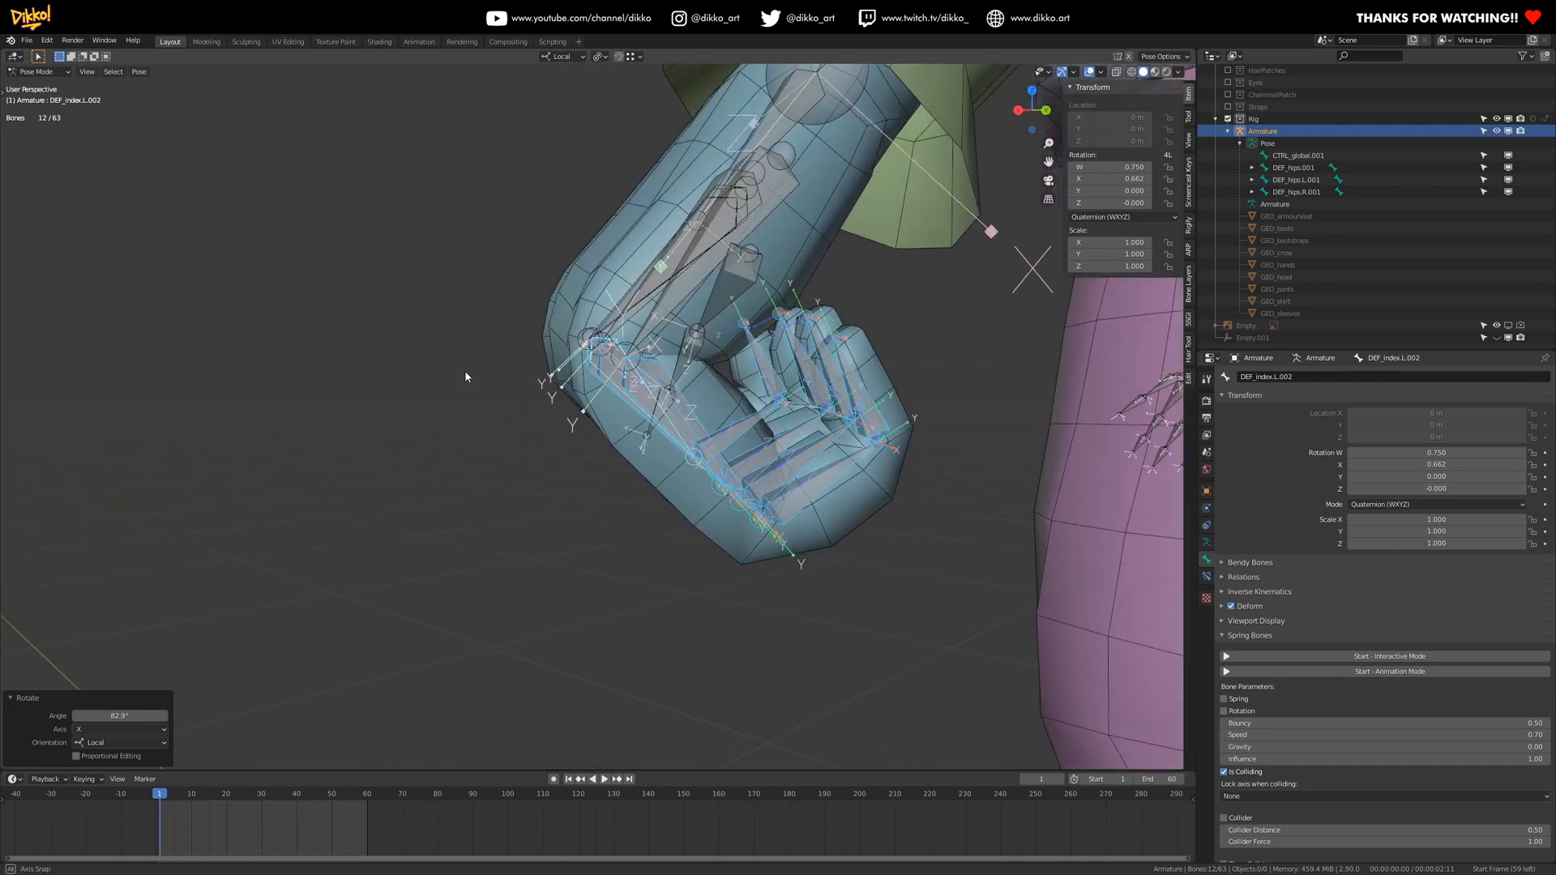
pyautogui.press('r')
pyautogui.press('x')
pyautogui.click(776, 527)
pyautogui.scroll(-2, 523, 467)
pyautogui.moveTo(524, 467); pyautogui.dragTo(660, 335, button='middle')
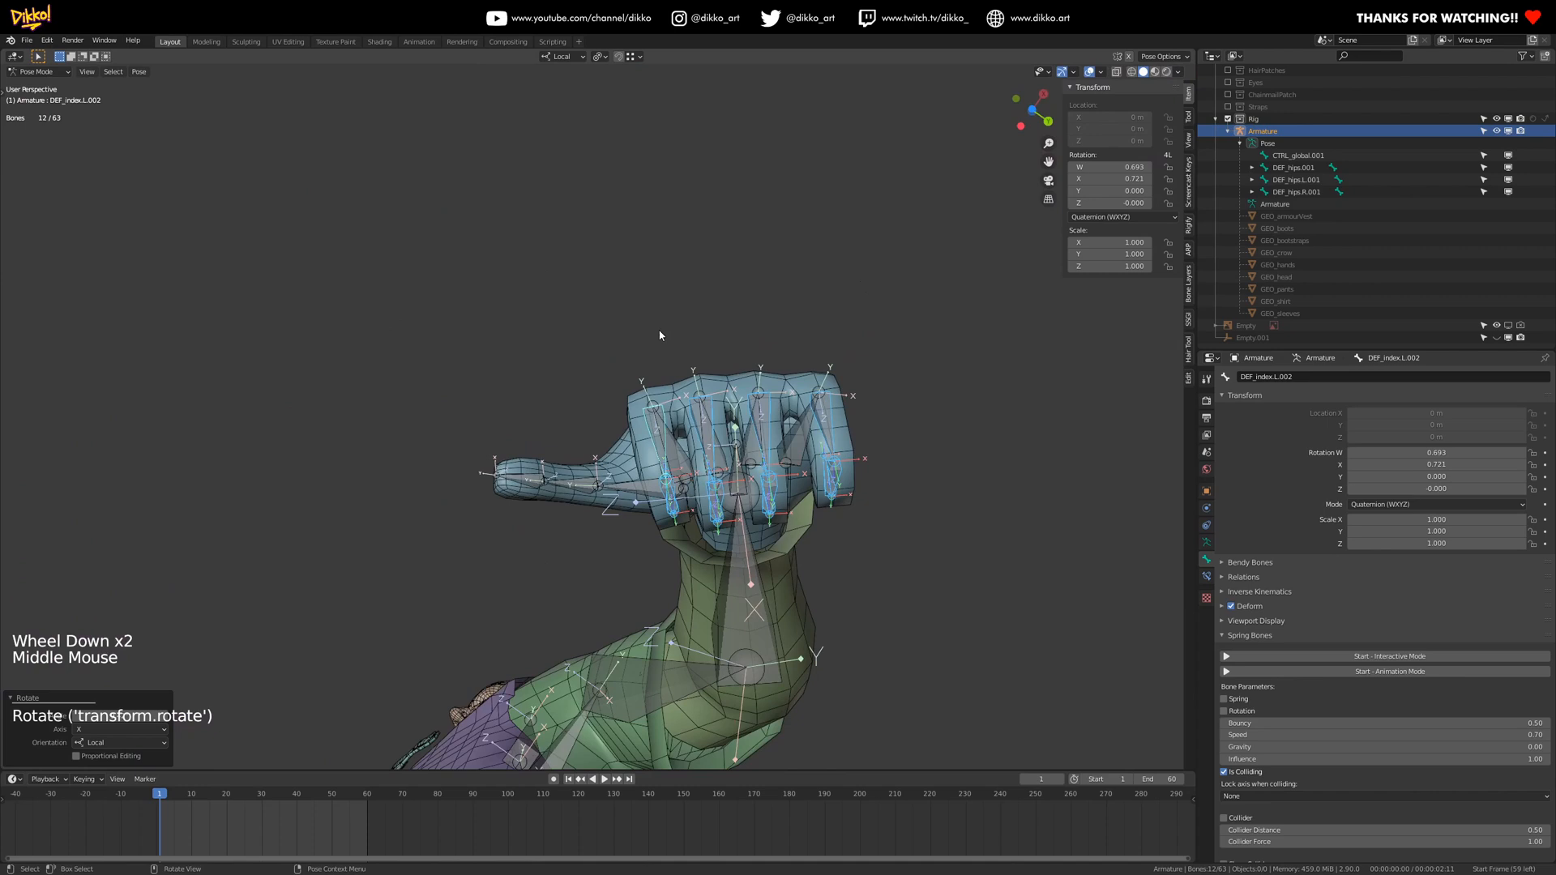
# - Hide the viewport overlays, examine the clenched left hand's deformation from several sides, and show the overlays again
pyautogui.click(1088, 72)
pyautogui.moveTo(632, 454); pyautogui.dragTo(666, 445, button='middle')
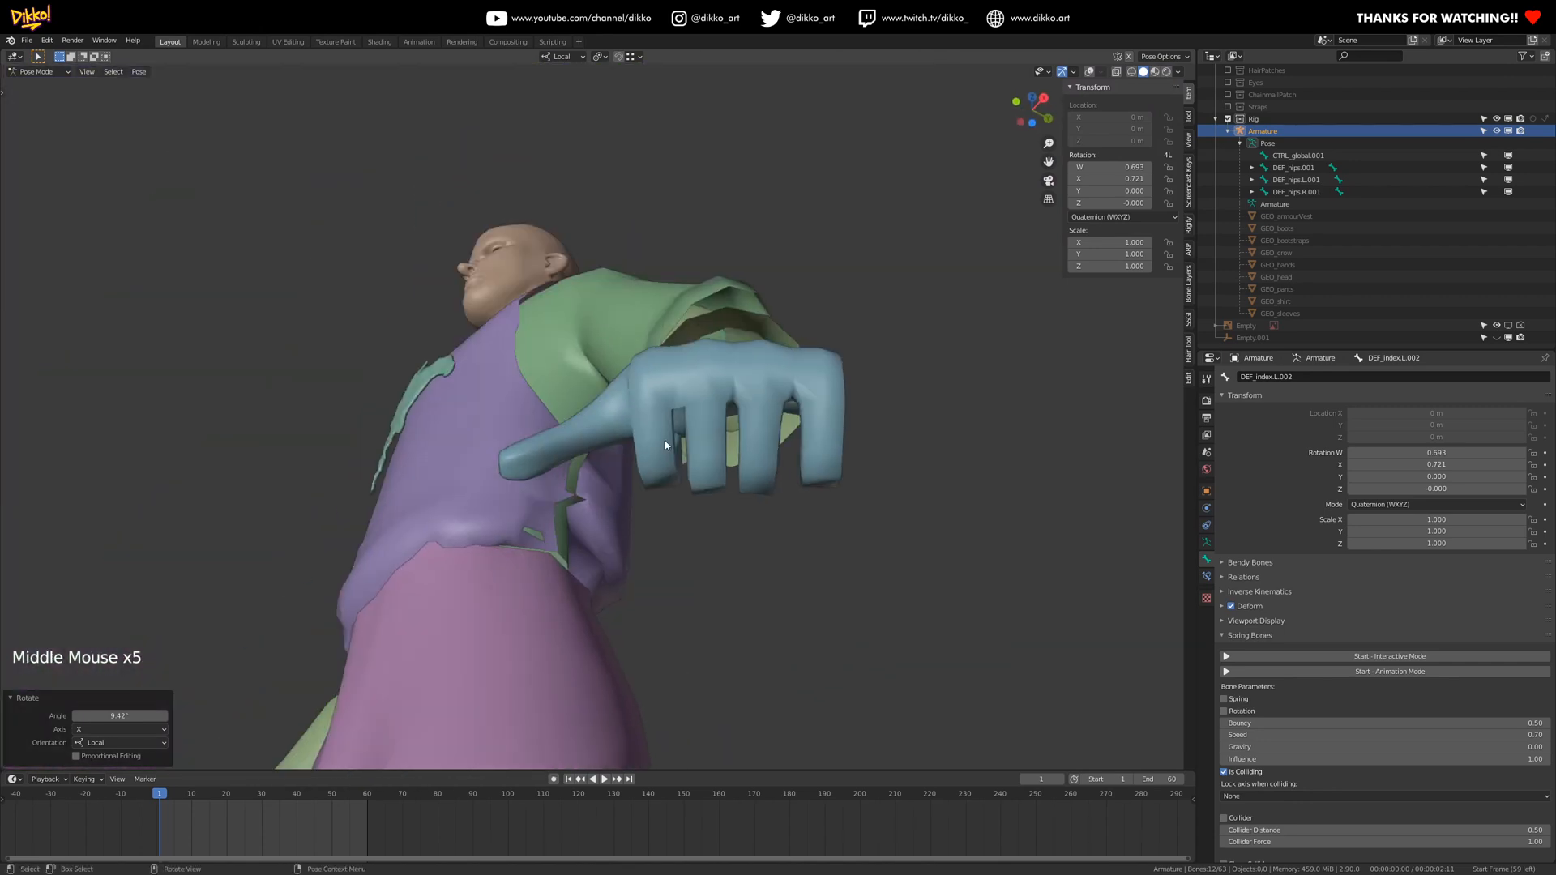
pyautogui.moveTo(979, 152); pyautogui.dragTo(1070, 259, button='middle')
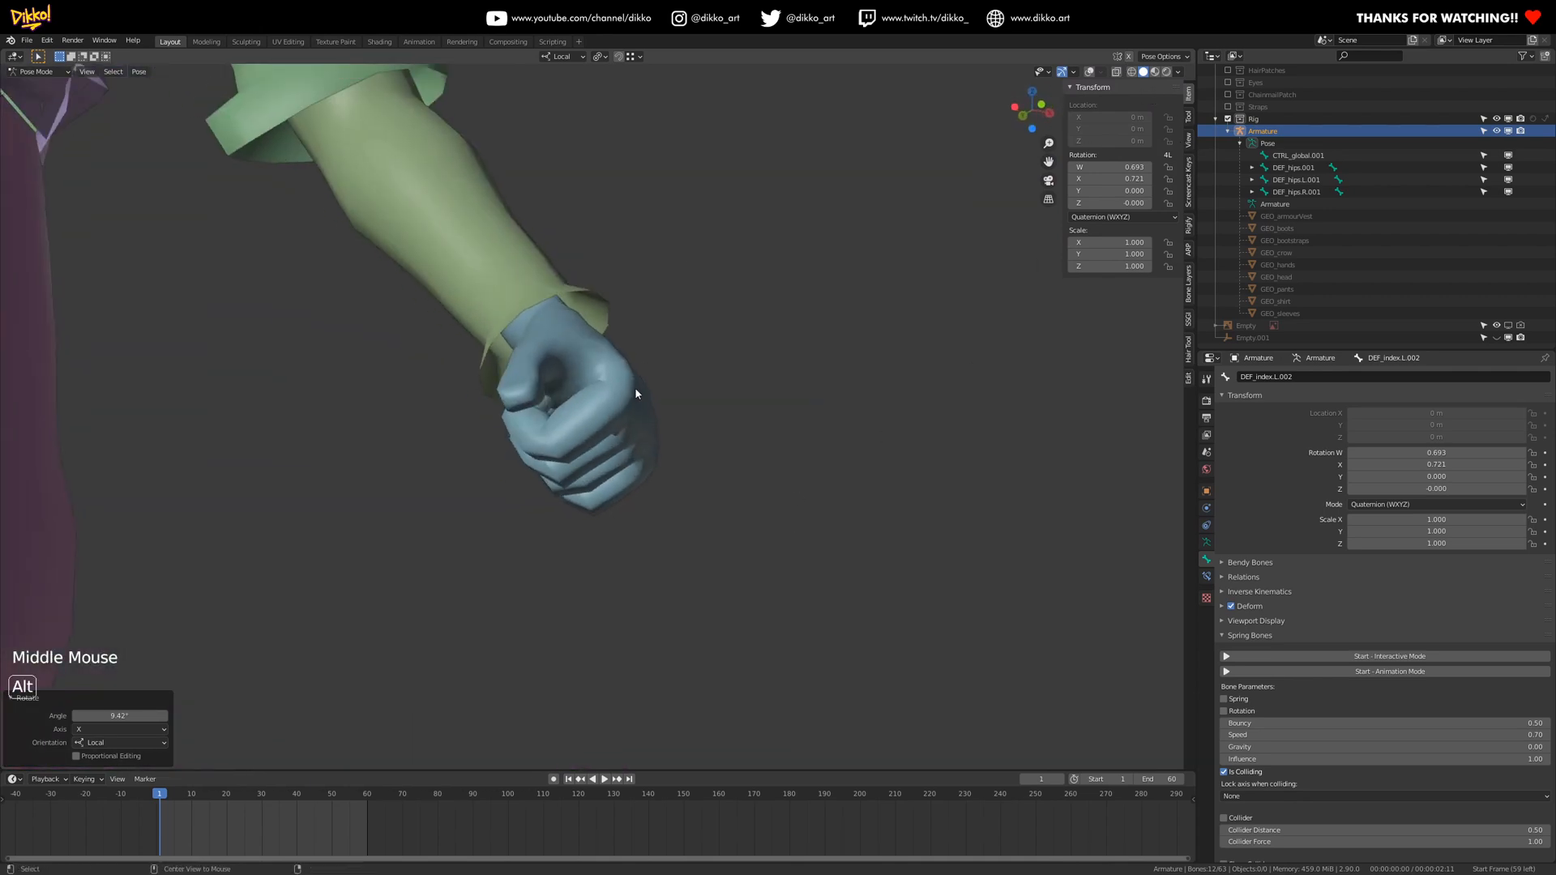
pyautogui.click(1089, 73)
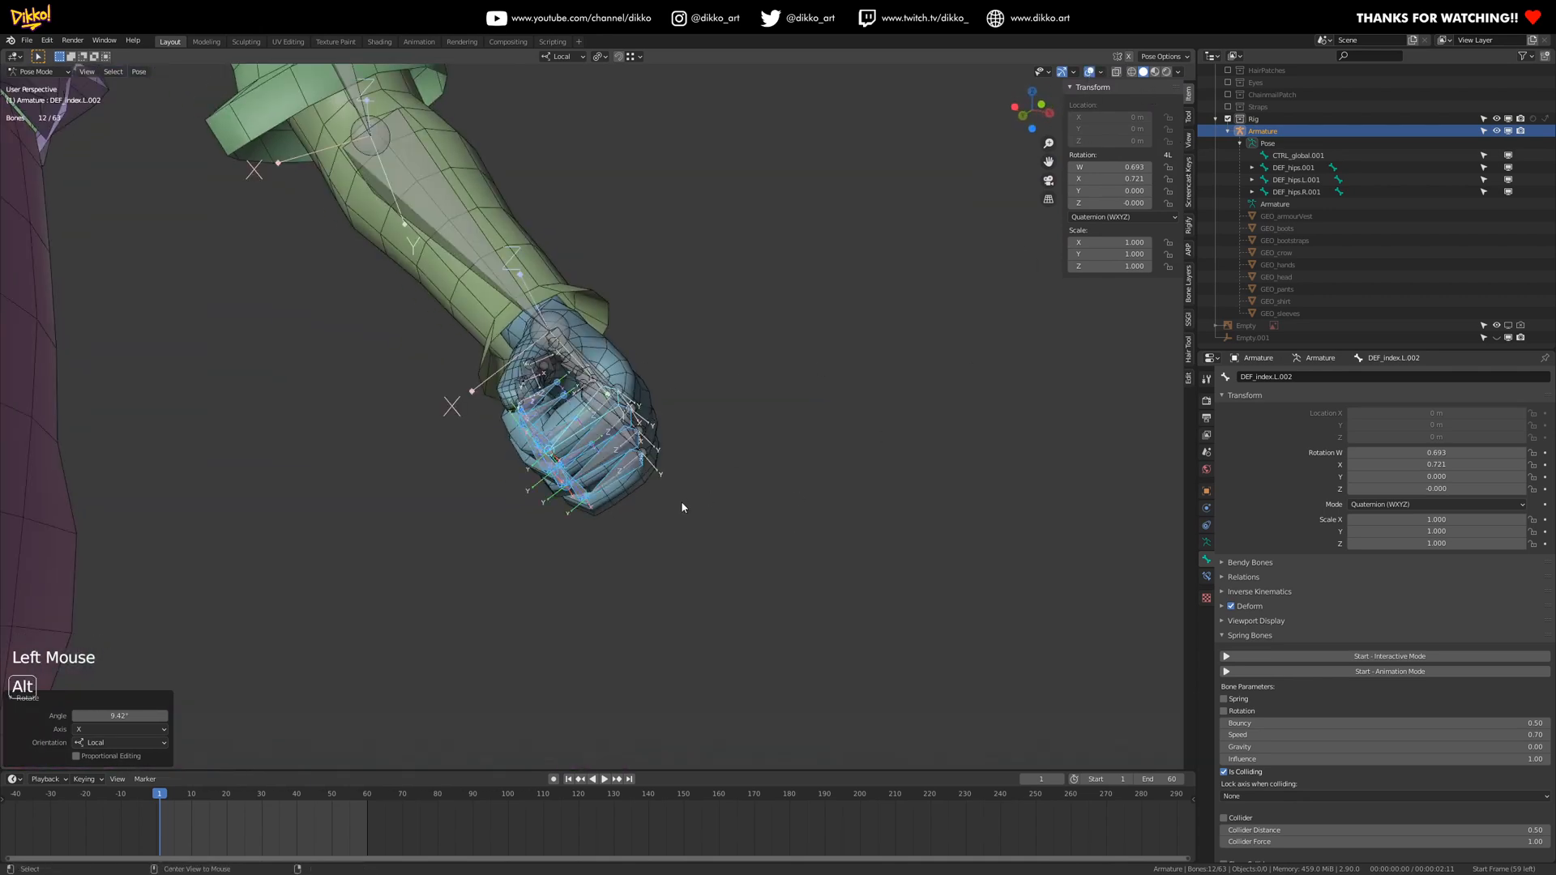
# - Clear the rotation of the selected left finger bones and curl them again around their local X axis
pyautogui.hotkey('alt', 'r')
pyautogui.moveTo(586, 489); pyautogui.dragTo(554, 424, button='middle')
pyautogui.moveTo(554, 424); pyautogui.dragTo(632, 454, button='middle')
pyautogui.moveTo(761, 519); pyautogui.dragTo(697, 551, button='middle')
pyautogui.moveTo(754, 624); pyautogui.dragTo(854, 619, button='middle')
pyautogui.press('r')
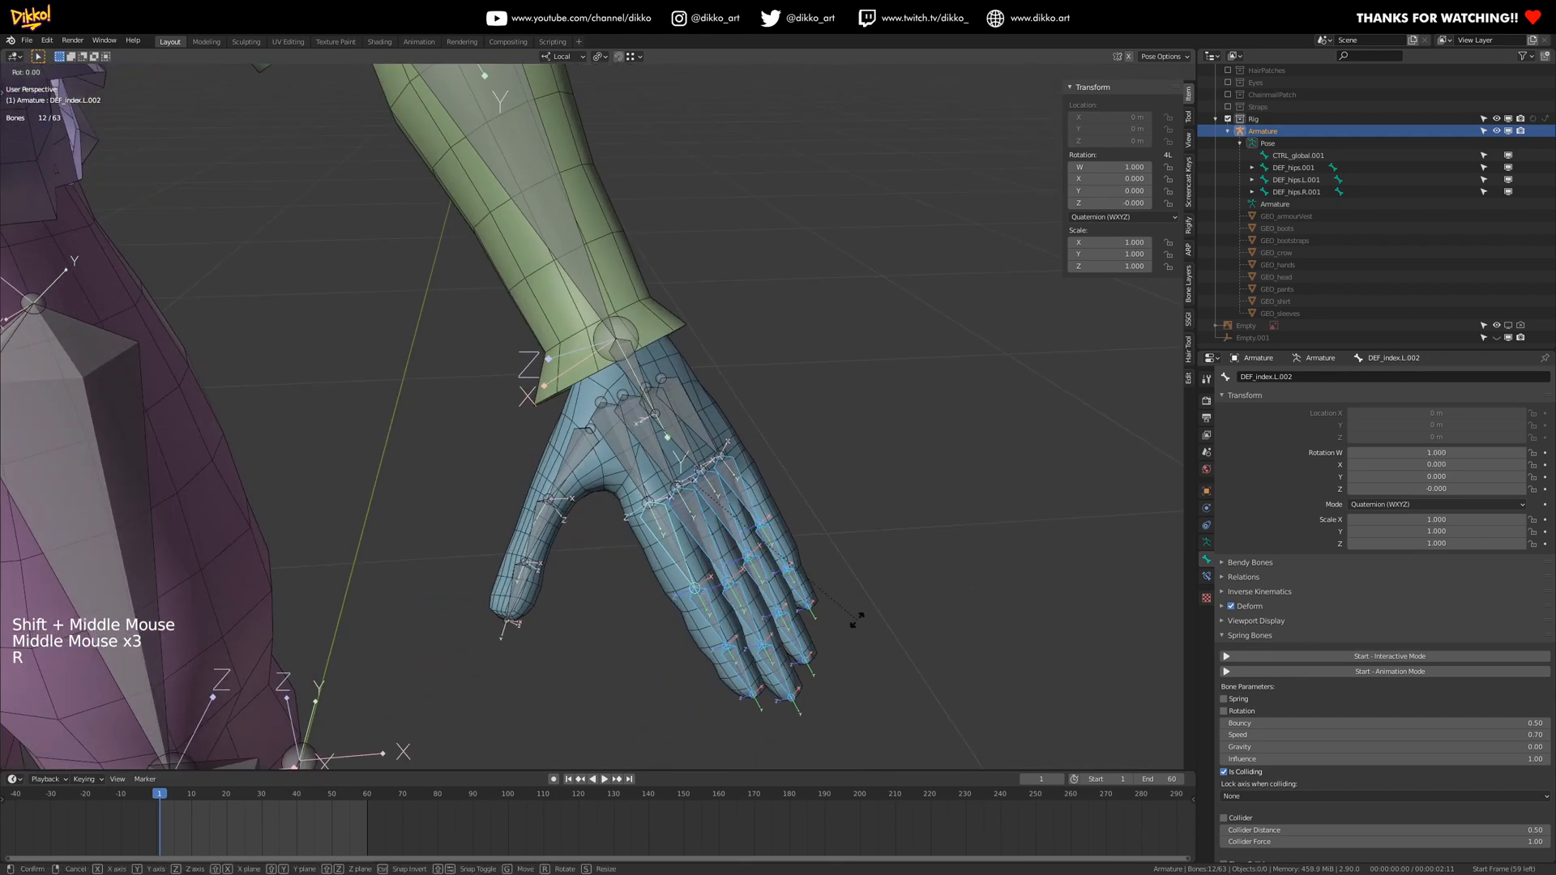
pyautogui.press('x')
pyautogui.click(633, 531)
pyautogui.moveTo(634, 532)
pyautogui.mouseDown(button='middle')
pyautogui.moveTo(571, 518)
pyautogui.moveTo(528, 431)
pyautogui.moveTo(595, 496)
pyautogui.moveTo(625, 486)
pyautogui.moveTo(630, 528)
pyautogui.mouseUp(button='middle')
# - Rotate the palm bones of the left index, middle and ring fingers to draw the curled fingers together
pyautogui.click(625, 486)
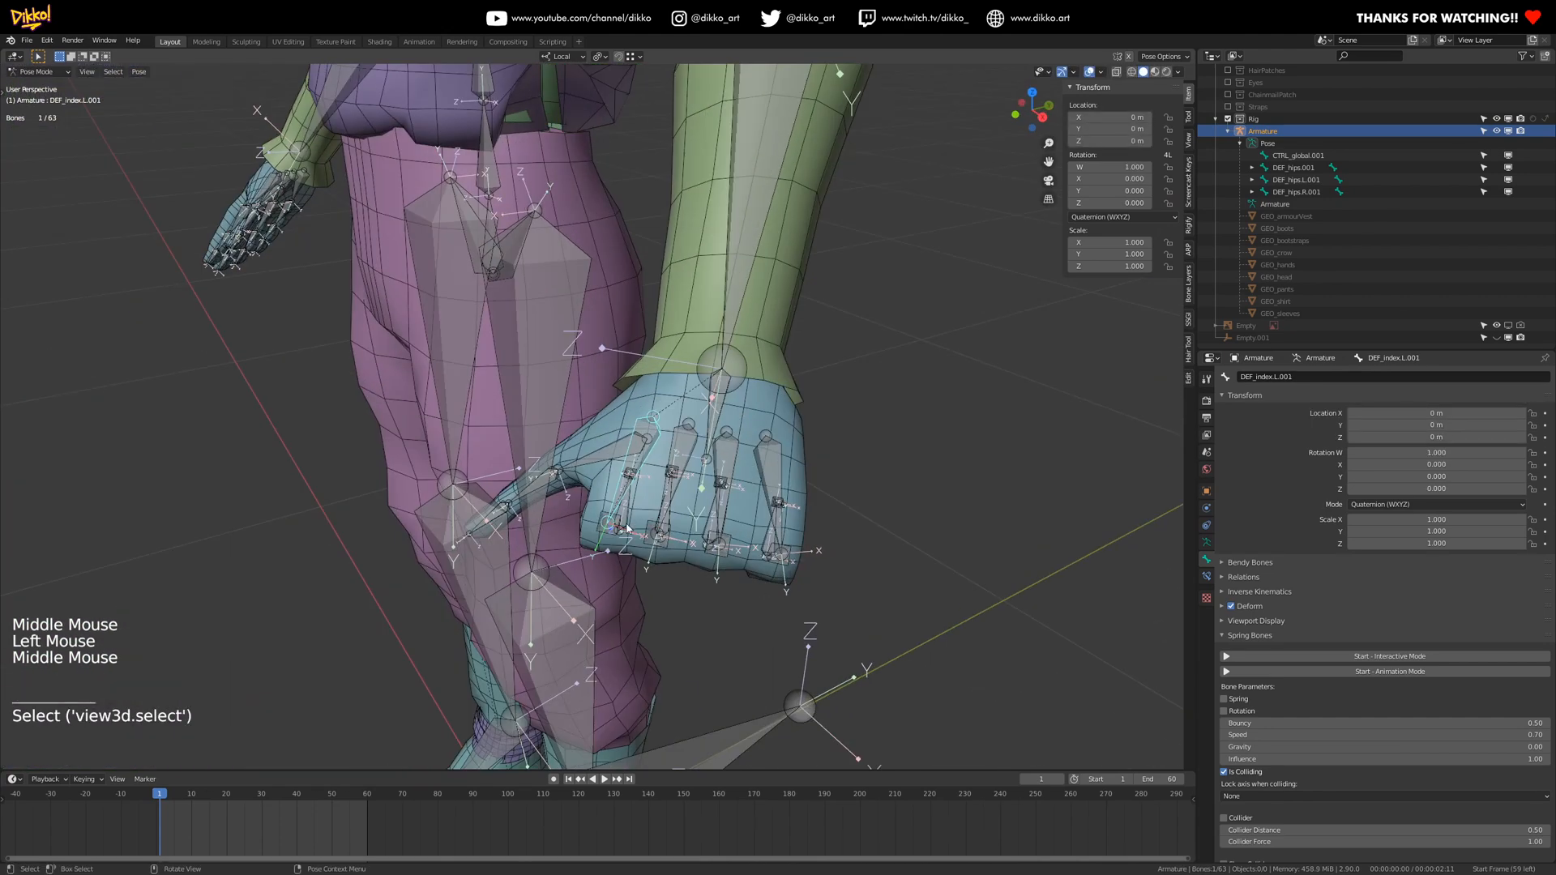
pyautogui.press('r')
pyautogui.click(671, 485)
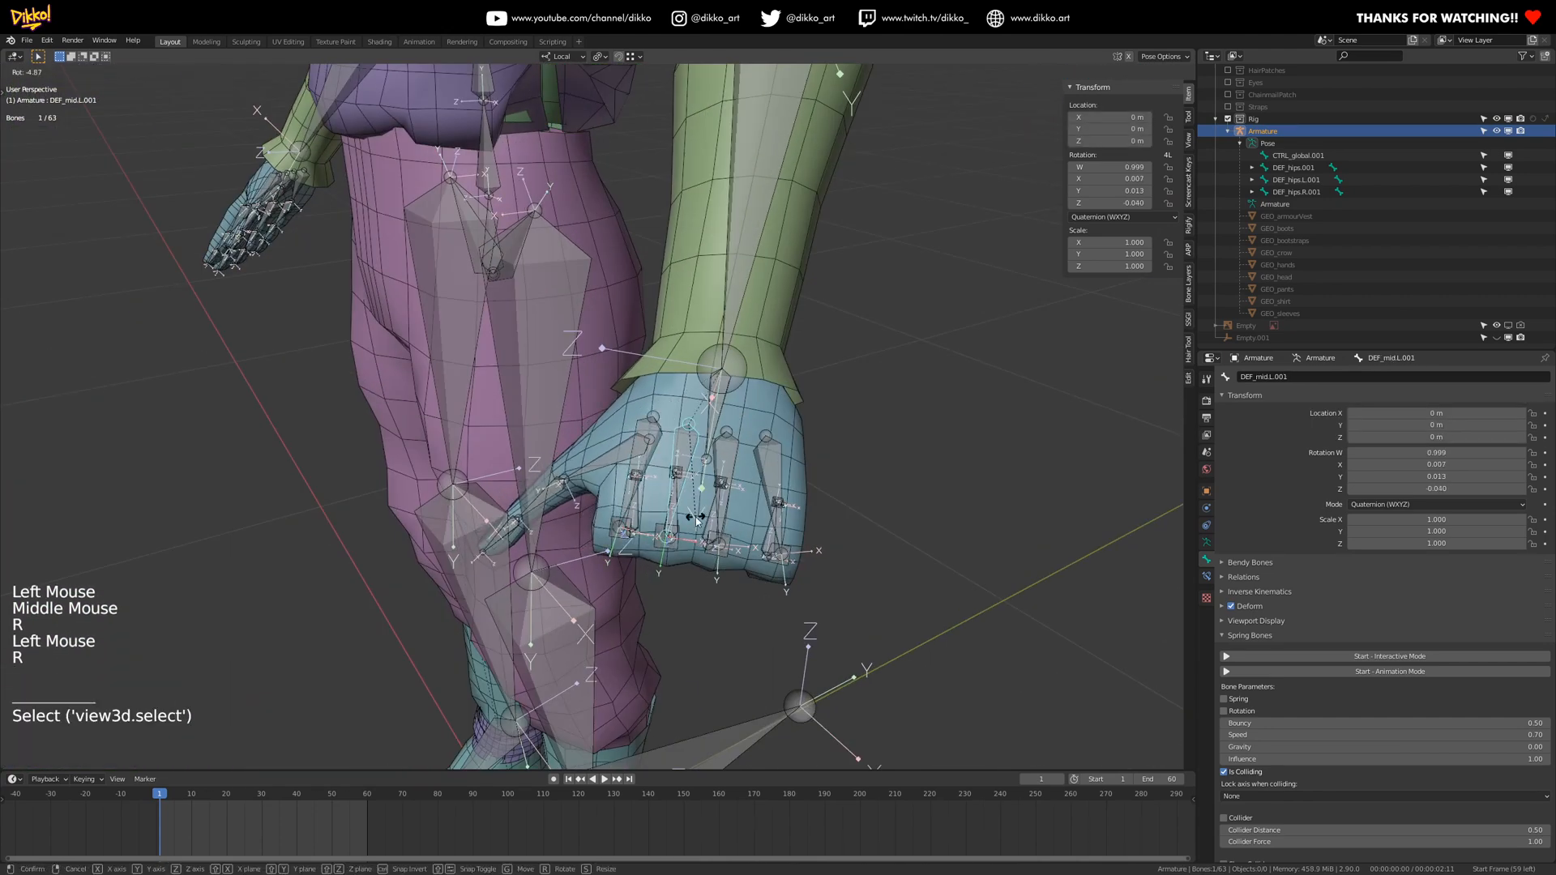
pyautogui.moveTo(656, 512)
pyautogui.mouseDown(button='middle')
pyautogui.moveTo(648, 560)
pyautogui.moveTo(662, 507)
pyautogui.mouseUp(button='middle')
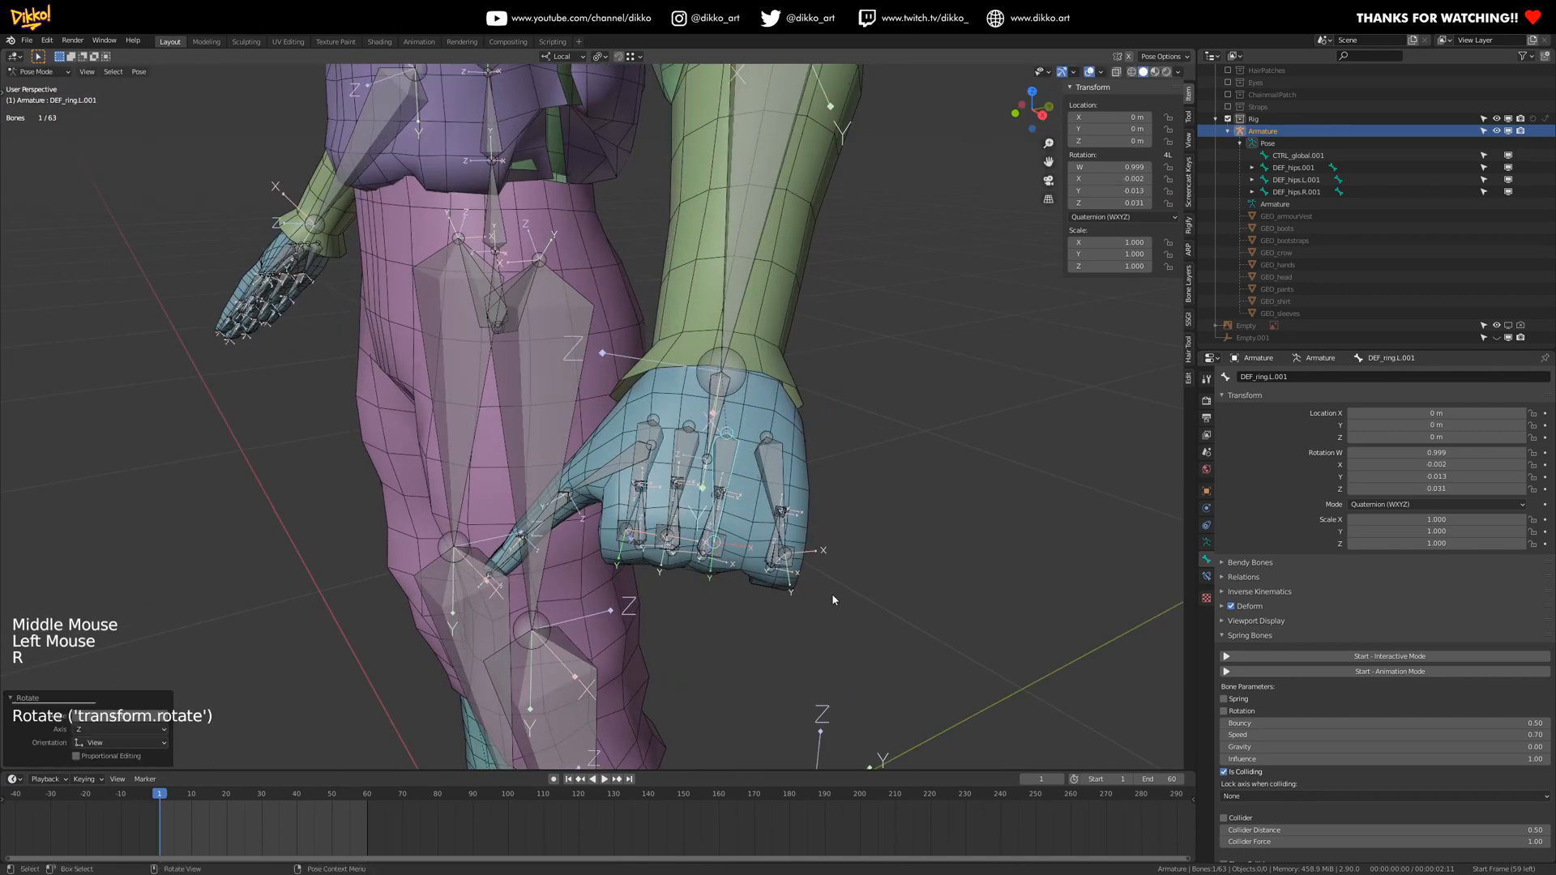
# - Rotate the left pinky's palm bone and first finger bone to bring the pinky in line with the fist
pyautogui.moveTo(807, 591); pyautogui.dragTo(803, 347, button='middle')
pyautogui.press('r')
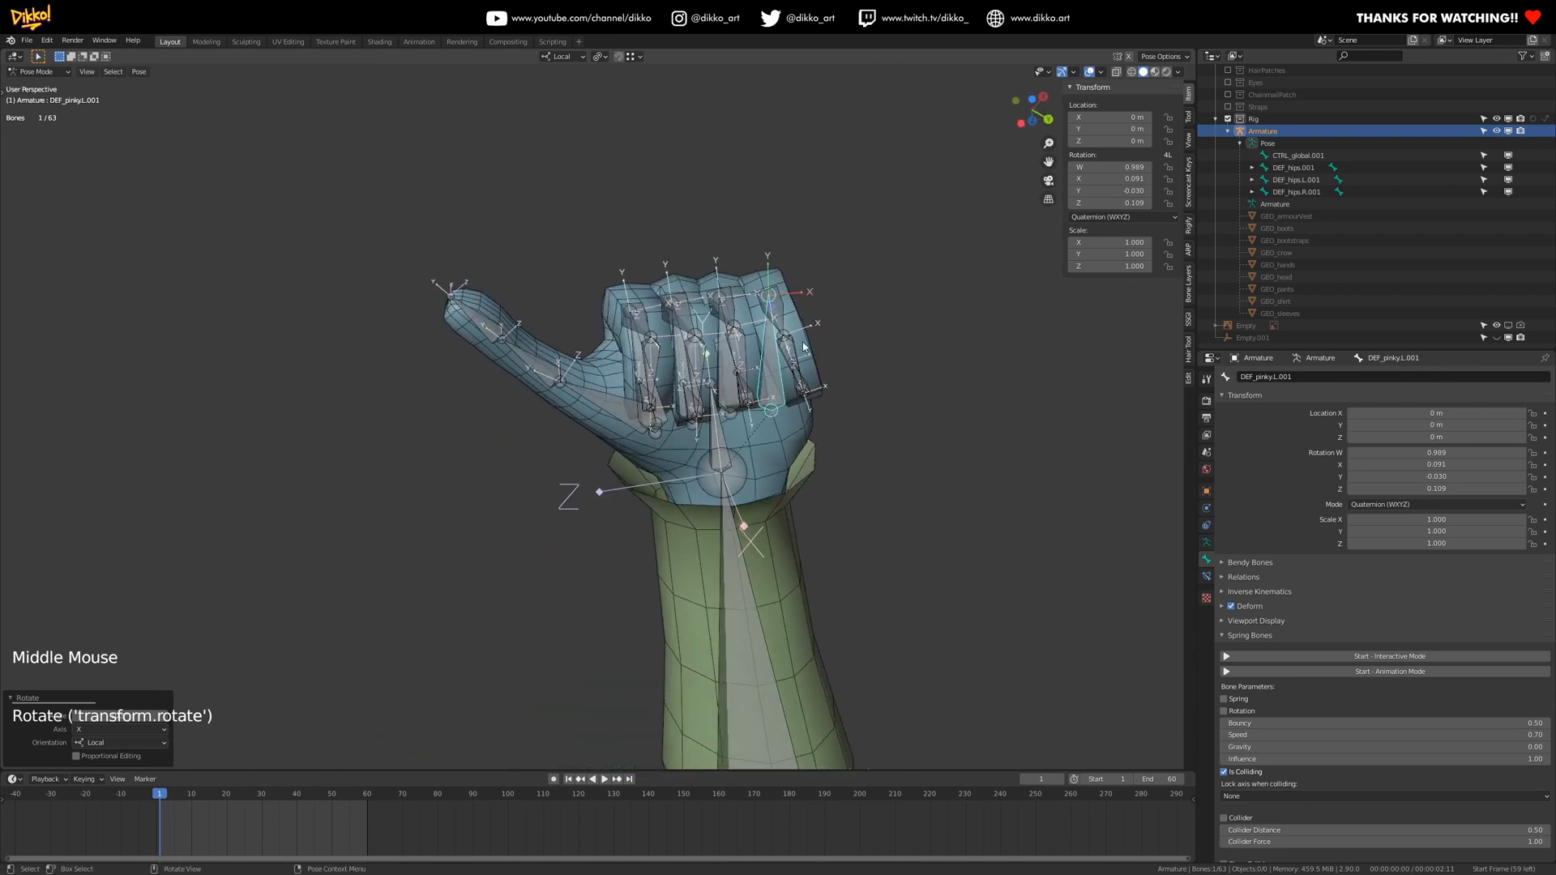
pyautogui.click(778, 300)
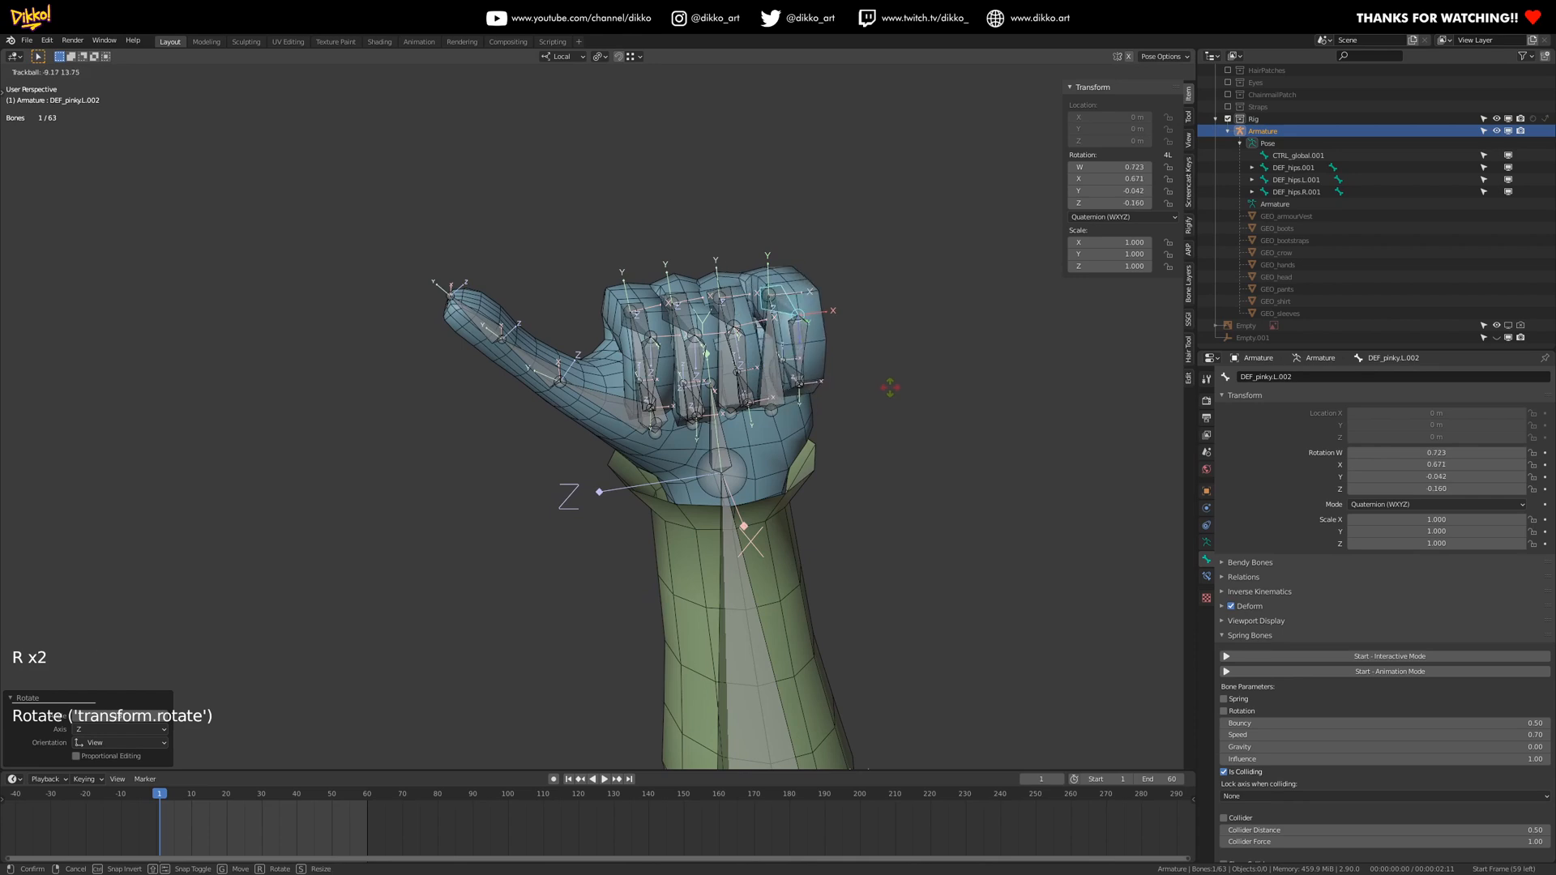
pyautogui.moveTo(906, 401); pyautogui.dragTo(610, 517, button='middle')
# - Select the three left thumb bones and bend them together around their local X axis
pyautogui.moveTo(750, 521); pyautogui.dragTo(583, 551, button='middle')
pyautogui.scroll(3, 576, 553)
pyautogui.click(536, 571)
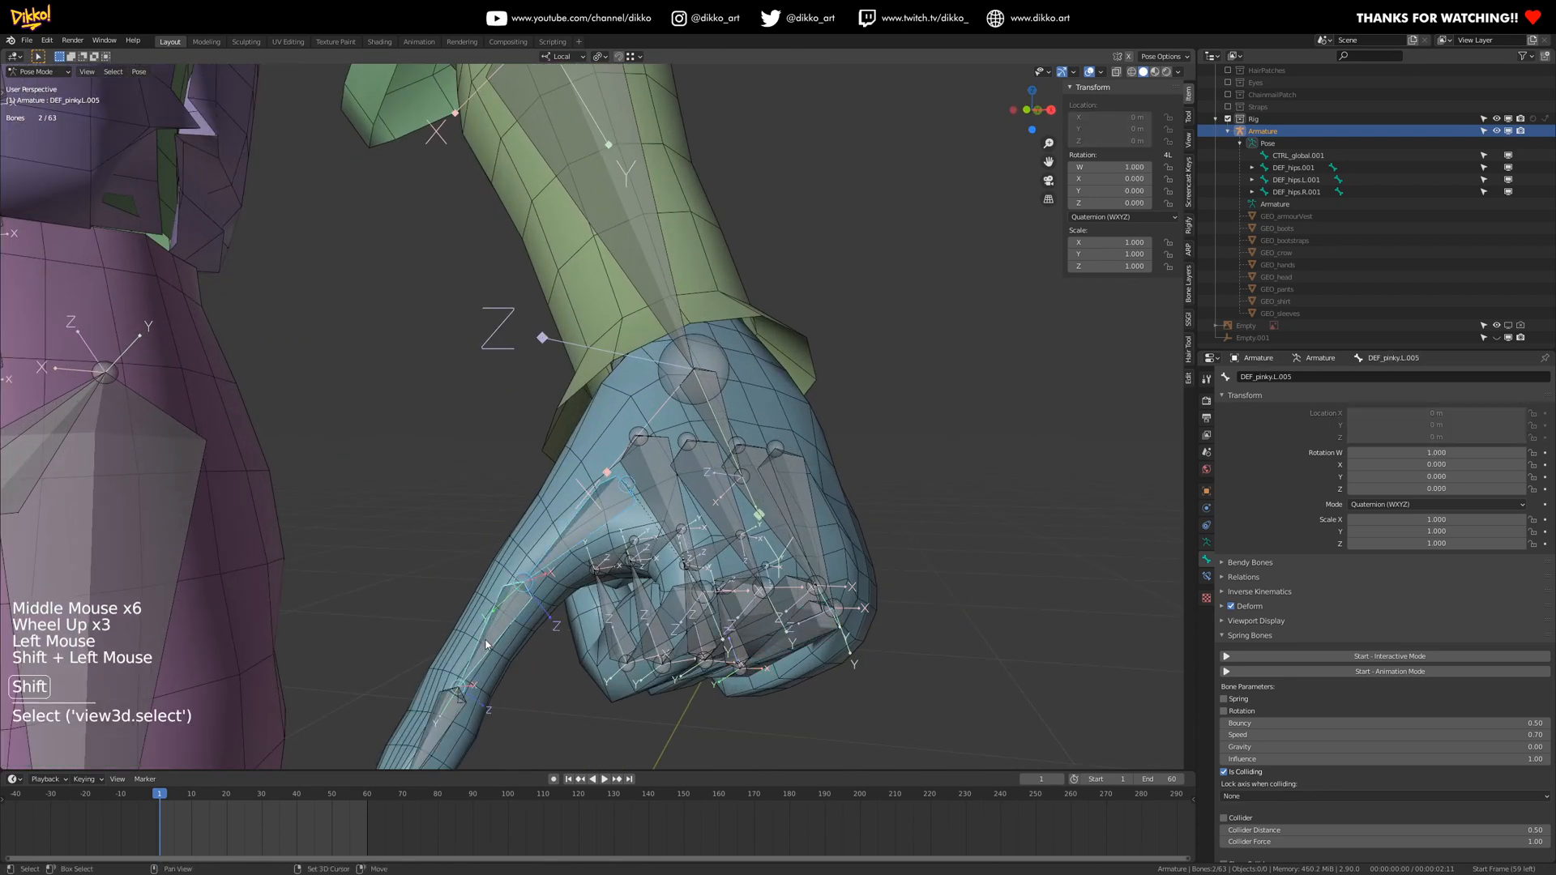
pyautogui.keyDown('shift'); pyautogui.moveTo(486, 693); pyautogui.dragTo(679, 650, button='middle'); pyautogui.keyUp('shift')
pyautogui.press('x')
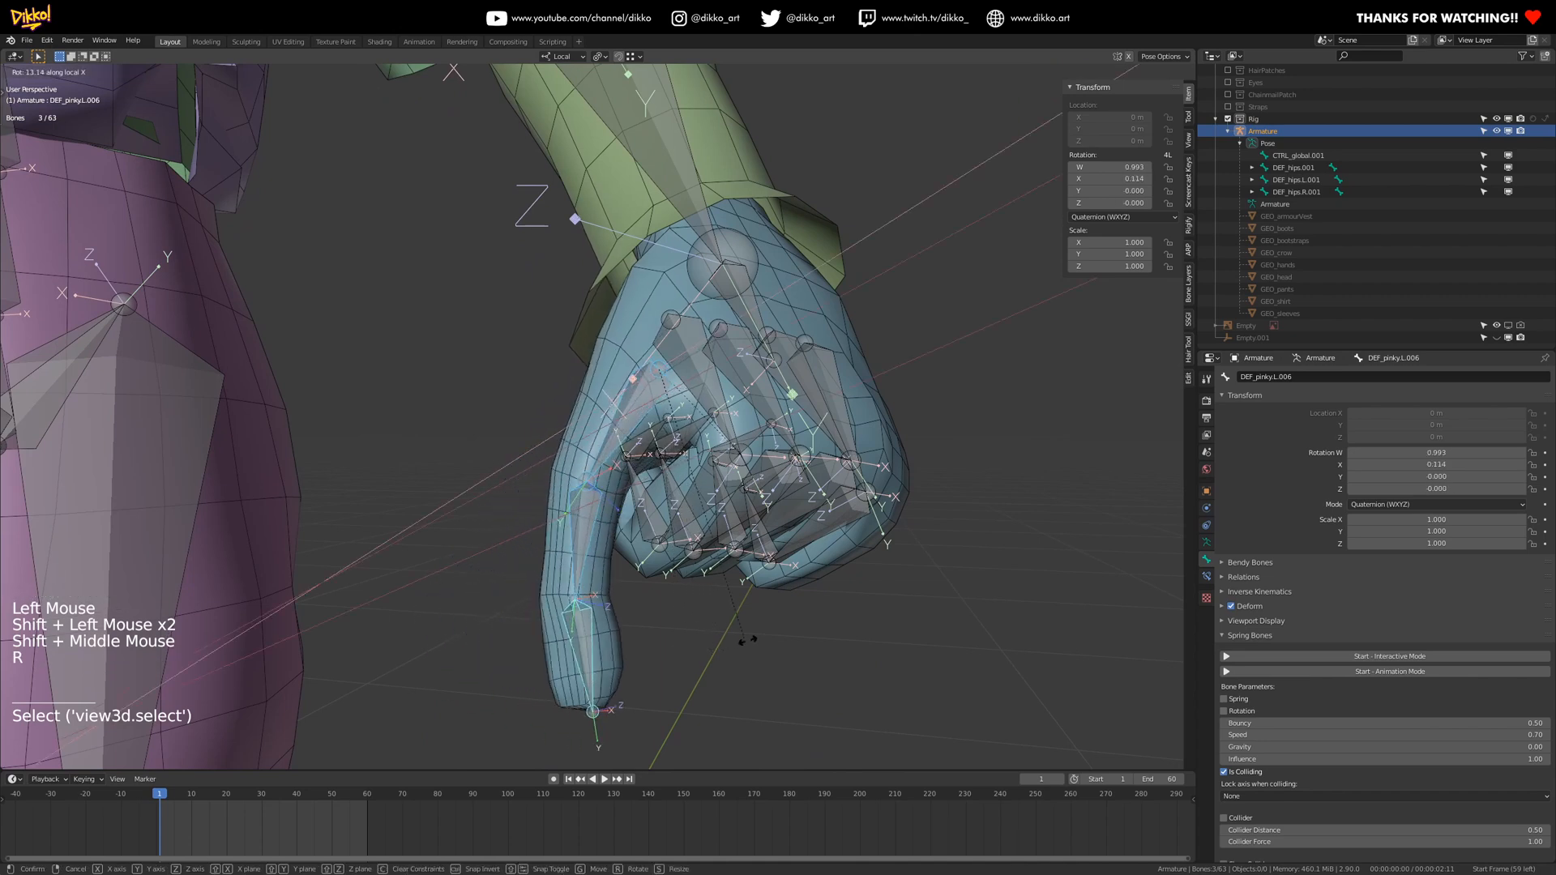
pyautogui.click(808, 590)
pyautogui.scroll(-1, 809, 590)
pyautogui.moveTo(809, 590)
pyautogui.mouseDown(button='middle')
pyautogui.moveTo(761, 500)
pyautogui.moveTo(832, 573)
pyautogui.mouseUp(button='middle')
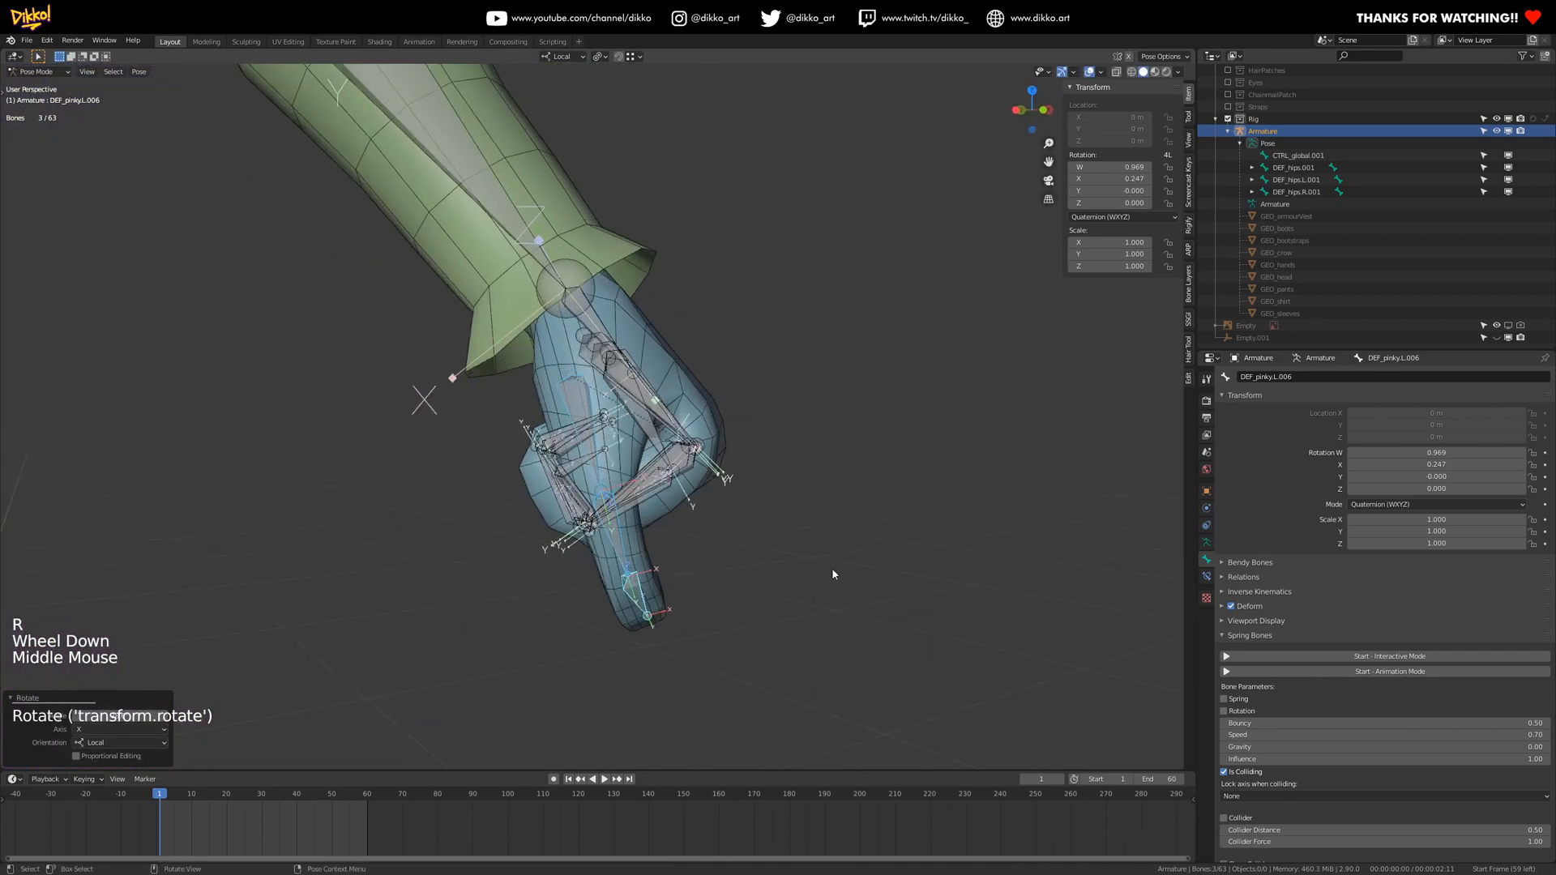
# - Rotate the left thumb's base, middle and tip bones individually to fold the thumb over the curled fingers
pyautogui.click(576, 400)
pyautogui.press('r')
pyautogui.click(681, 591)
pyautogui.moveTo(681, 590); pyautogui.dragTo(636, 674, button='middle')
pyautogui.click(643, 584)
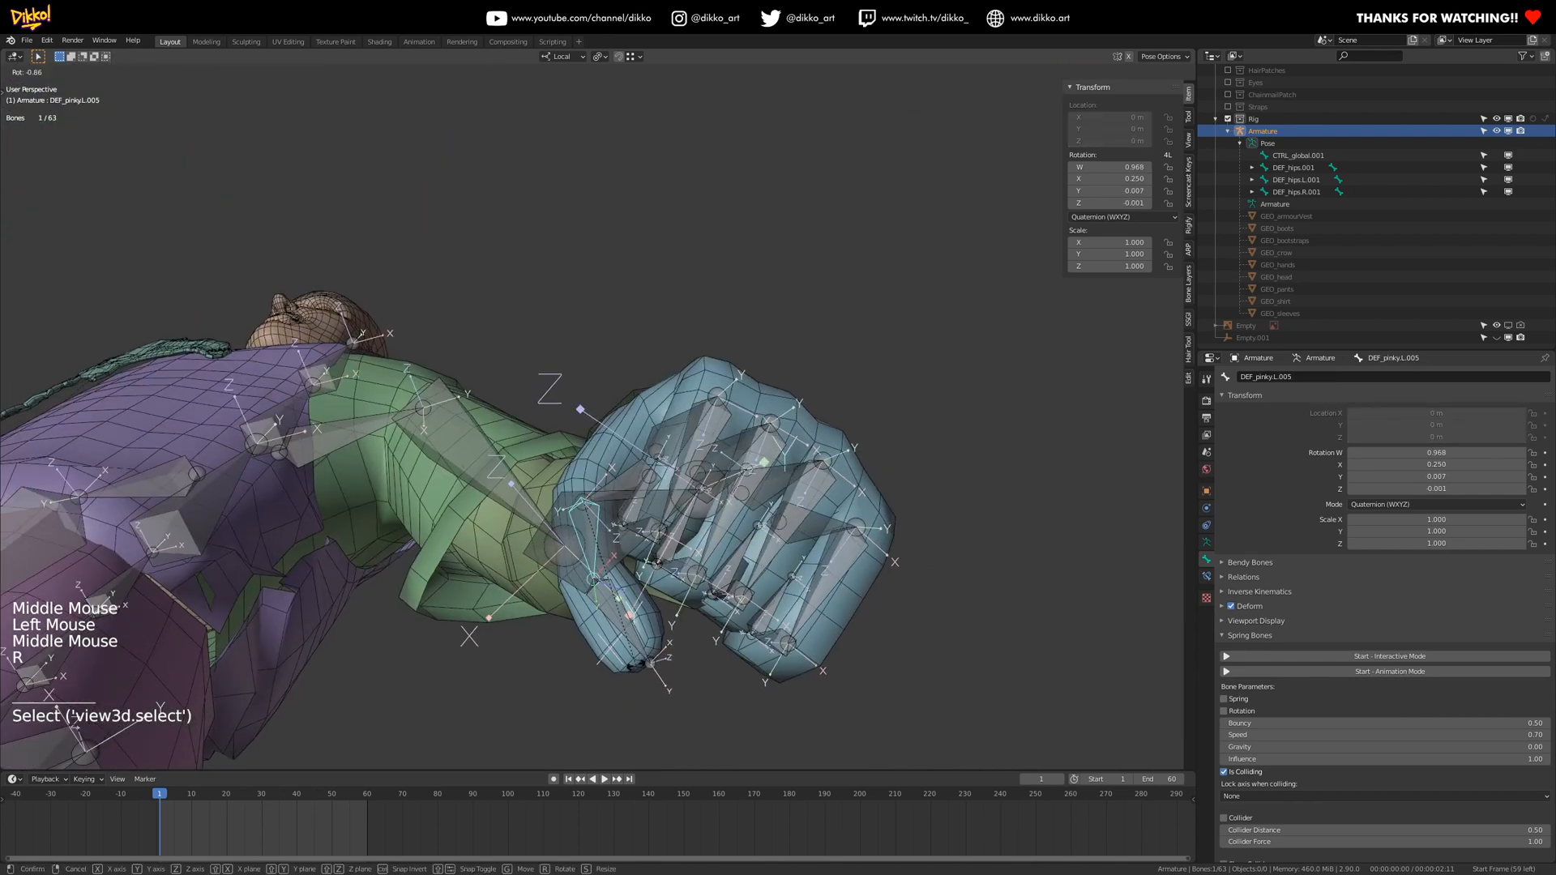
pyautogui.click(742, 655)
pyautogui.moveTo(743, 655); pyautogui.dragTo(618, 397, button='middle')
pyautogui.click(638, 379)
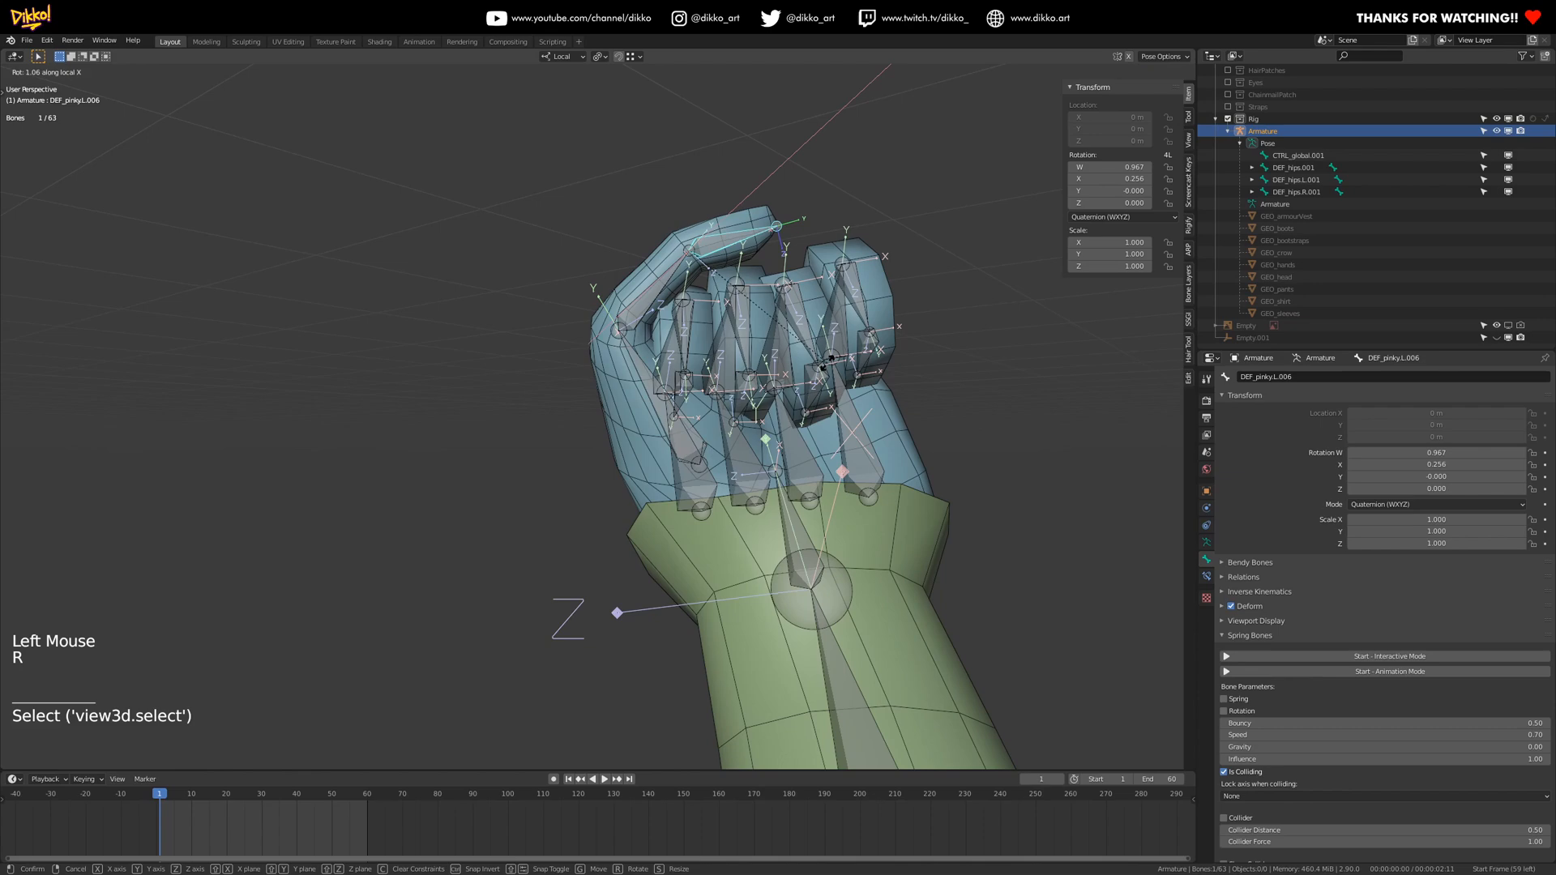
pyautogui.click(770, 395)
pyautogui.moveTo(770, 396); pyautogui.dragTo(637, 575, button='middle')
# - In Edit Mode, scale the left thumb's base bone to about 0.844, resize its middle bone, and leave Edit Mode
pyautogui.doubleClick(646, 420)
pyautogui.press('Tab')
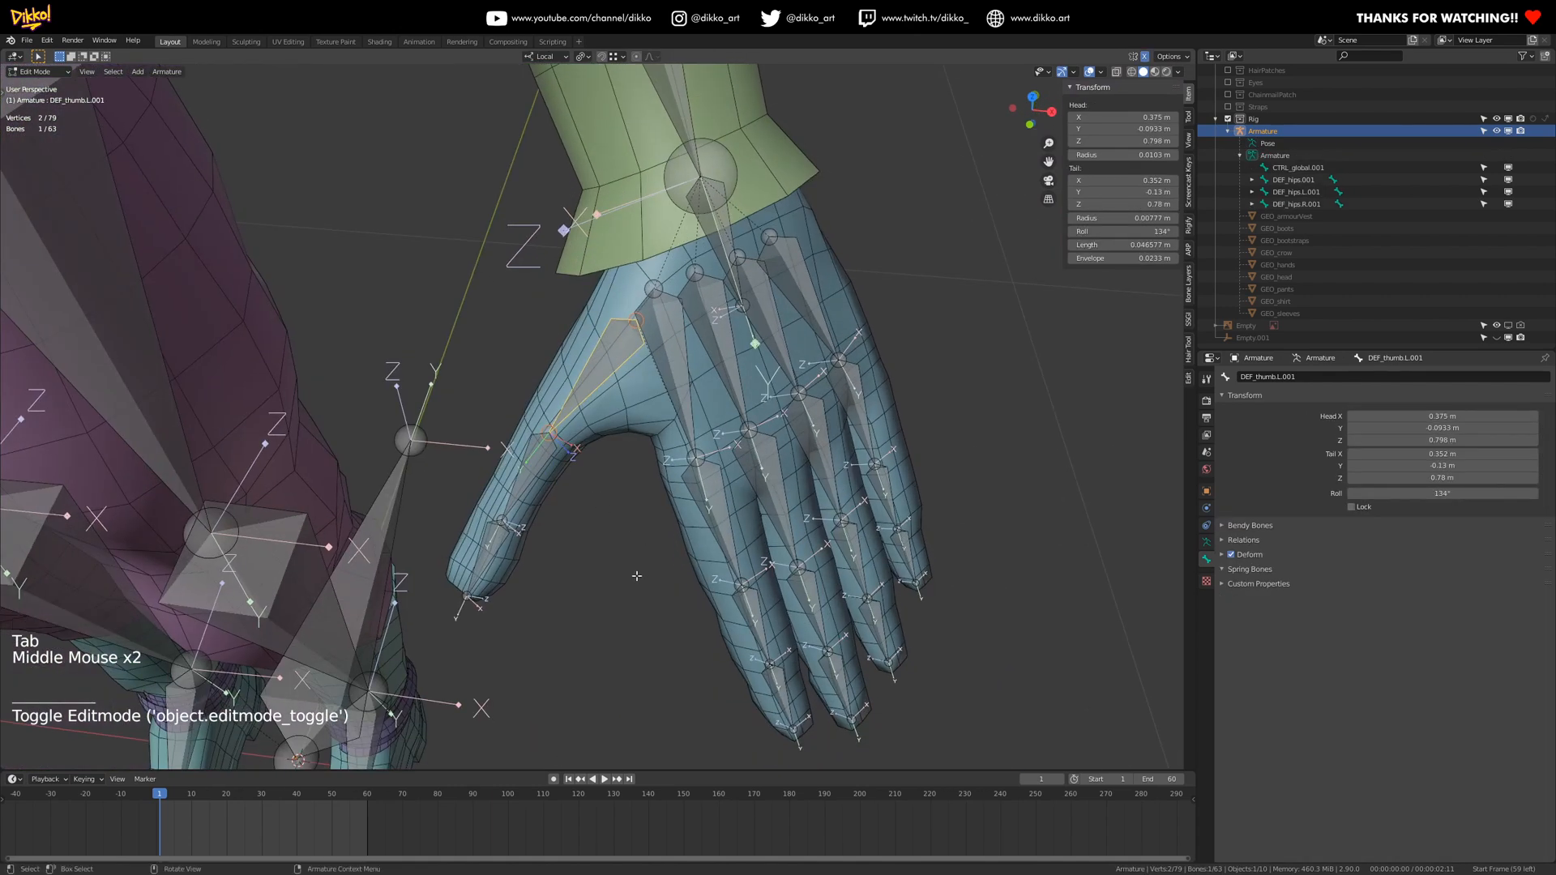
pyautogui.click(698, 525)
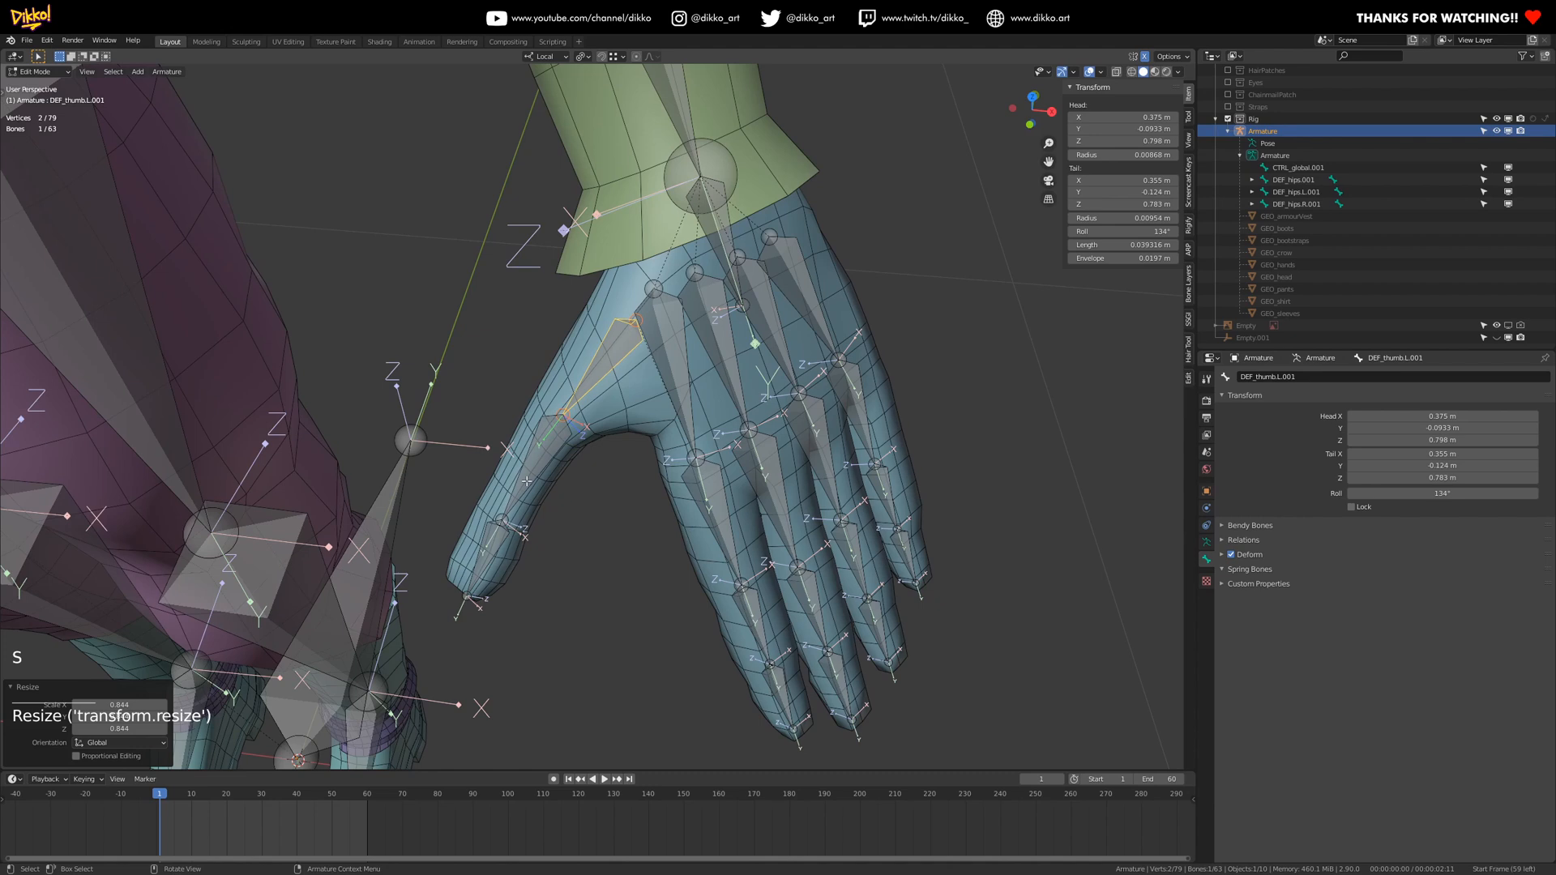
pyautogui.click(591, 591)
pyautogui.scroll(-2, 591, 591)
pyautogui.moveTo(591, 590); pyautogui.dragTo(625, 513, button='middle')
pyautogui.press('Tab')
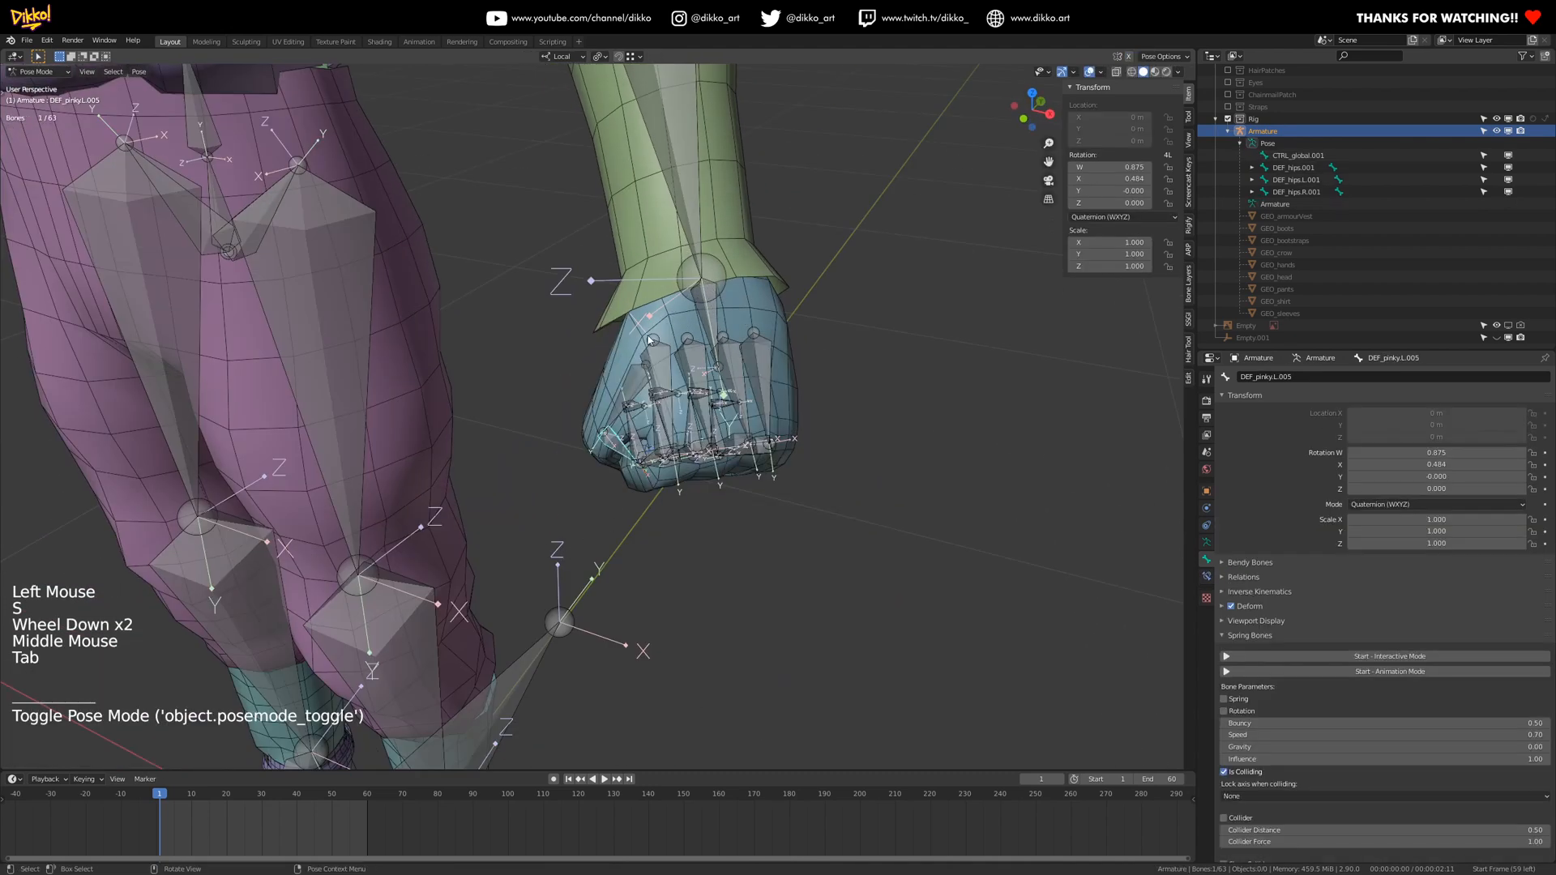
# - In Object Mode, select the hands mesh and the armature, and parent the mesh to the armature with automatic weights again
pyautogui.click(33, 82)
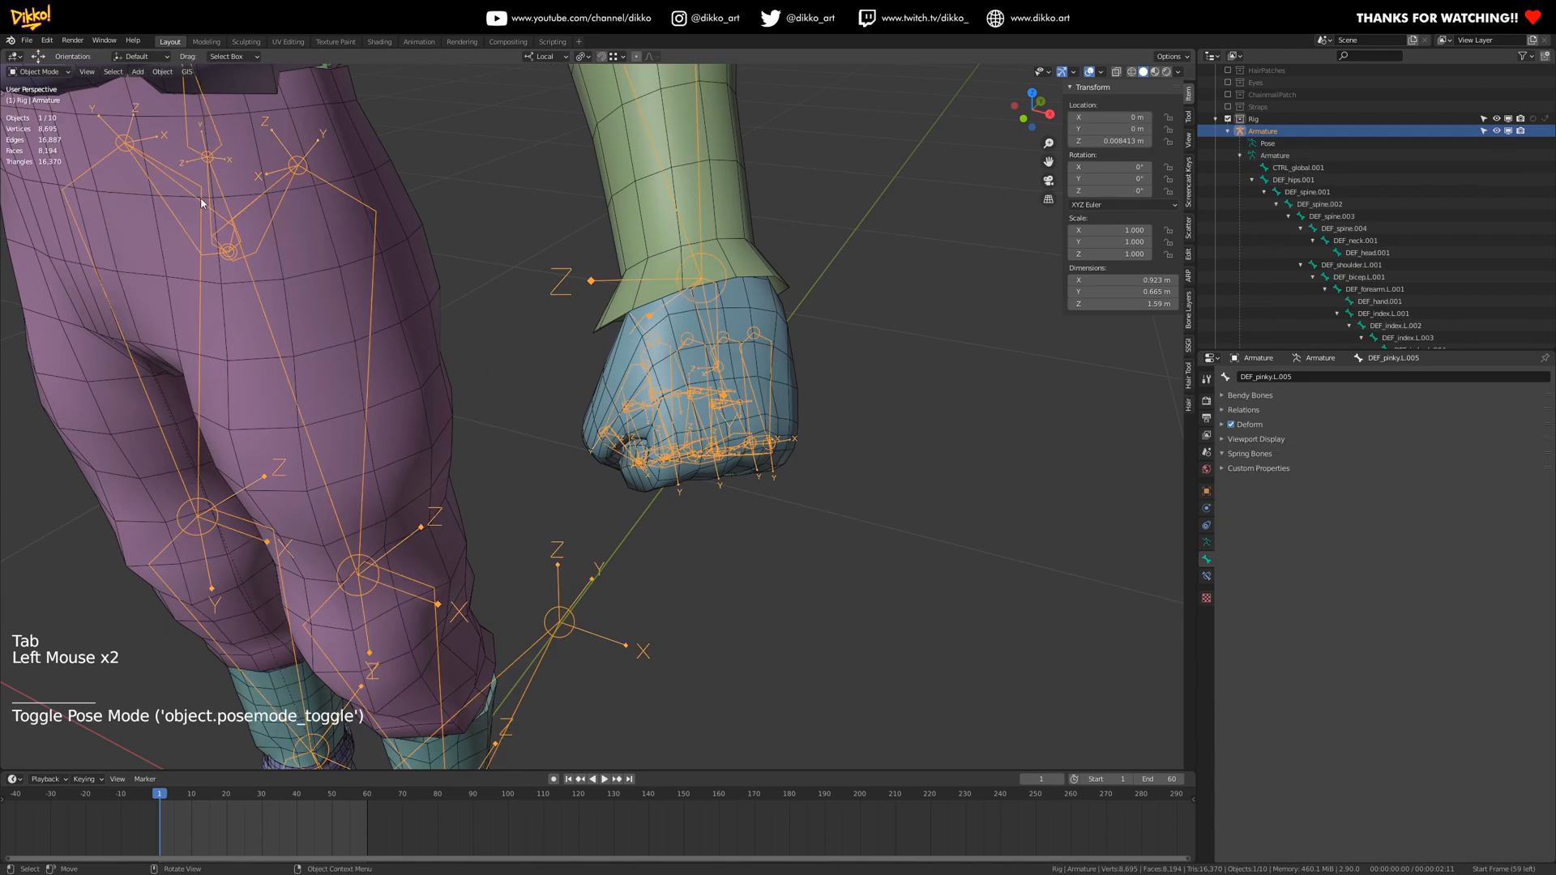
pyautogui.keyDown('shift'); pyautogui.click(657, 349); pyautogui.keyUp('shift')
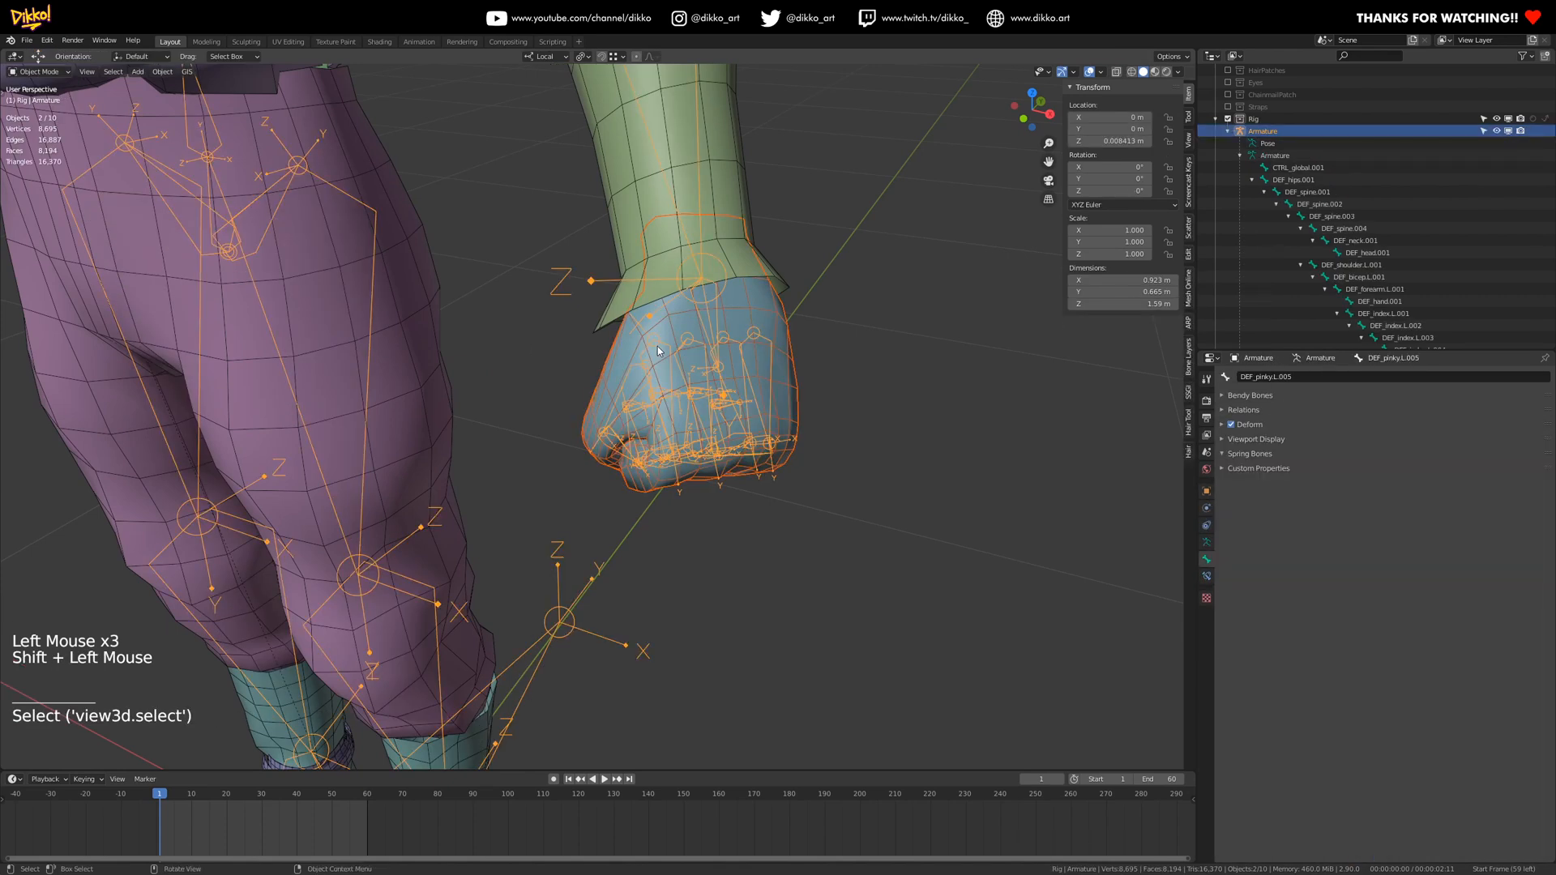
pyautogui.click(658, 350)
pyautogui.moveTo(615, 454); pyautogui.dragTo(630, 416, button='middle')
pyautogui.scroll(2, 695, 243)
pyautogui.scroll(1, 704, 474)
pyautogui.moveTo(704, 474)
pyautogui.mouseDown(button='middle')
pyautogui.moveTo(826, 444)
pyautogui.moveTo(692, 475)
pyautogui.moveTo(737, 389)
pyautogui.moveTo(708, 459)
pyautogui.mouseUp(button='middle')
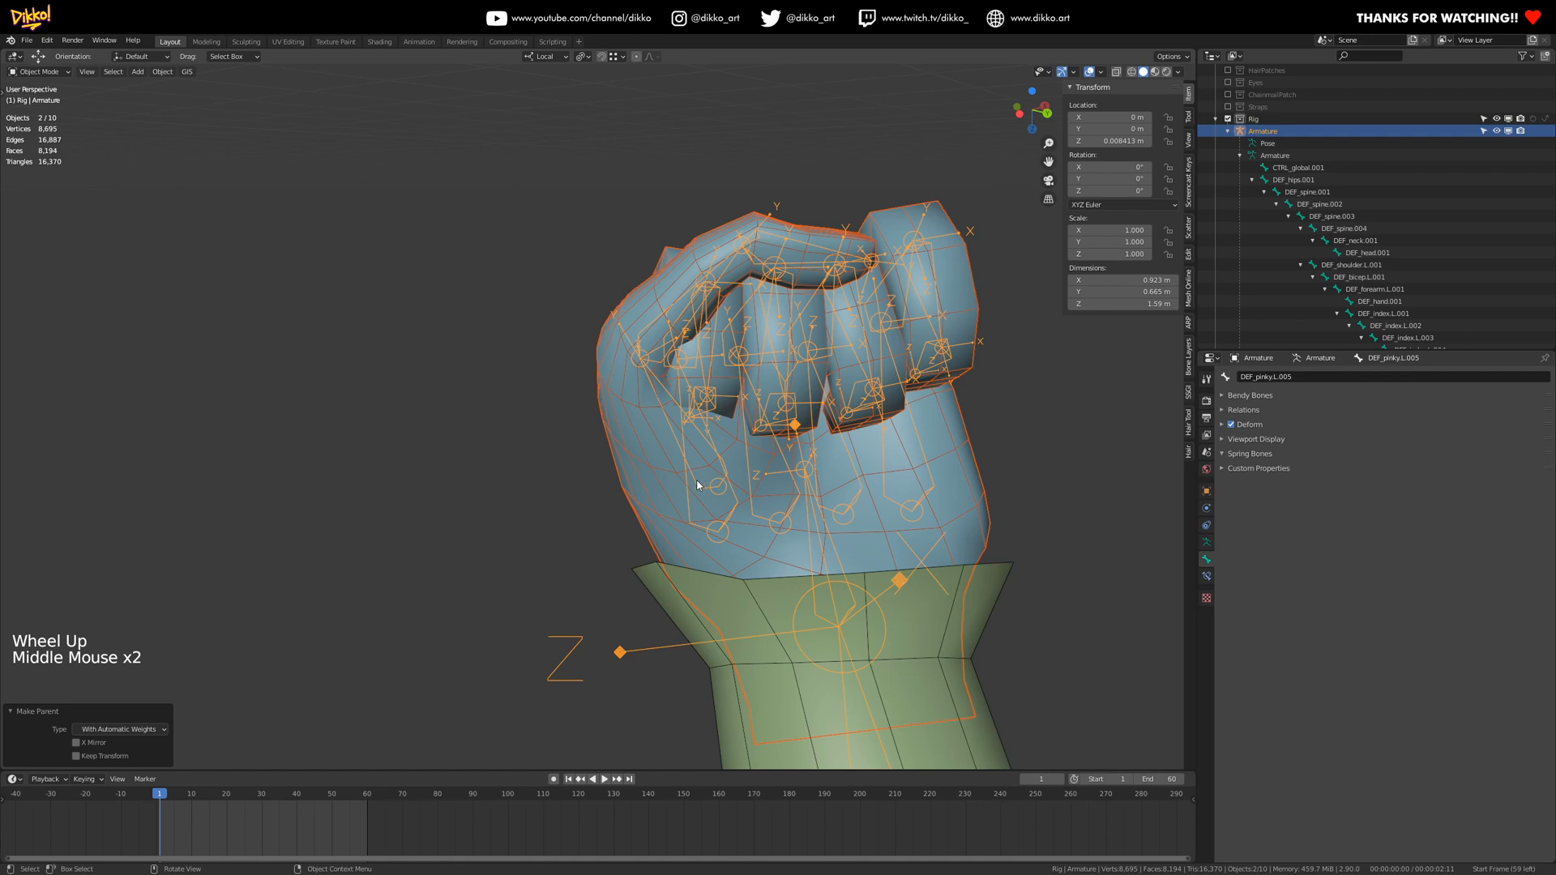
# - Return the armature to Pose Mode and rotate the left thumb's base bone to position the thumb against the fist
pyautogui.click(697, 484)
pyautogui.click(695, 479)
pyautogui.press('Tab')
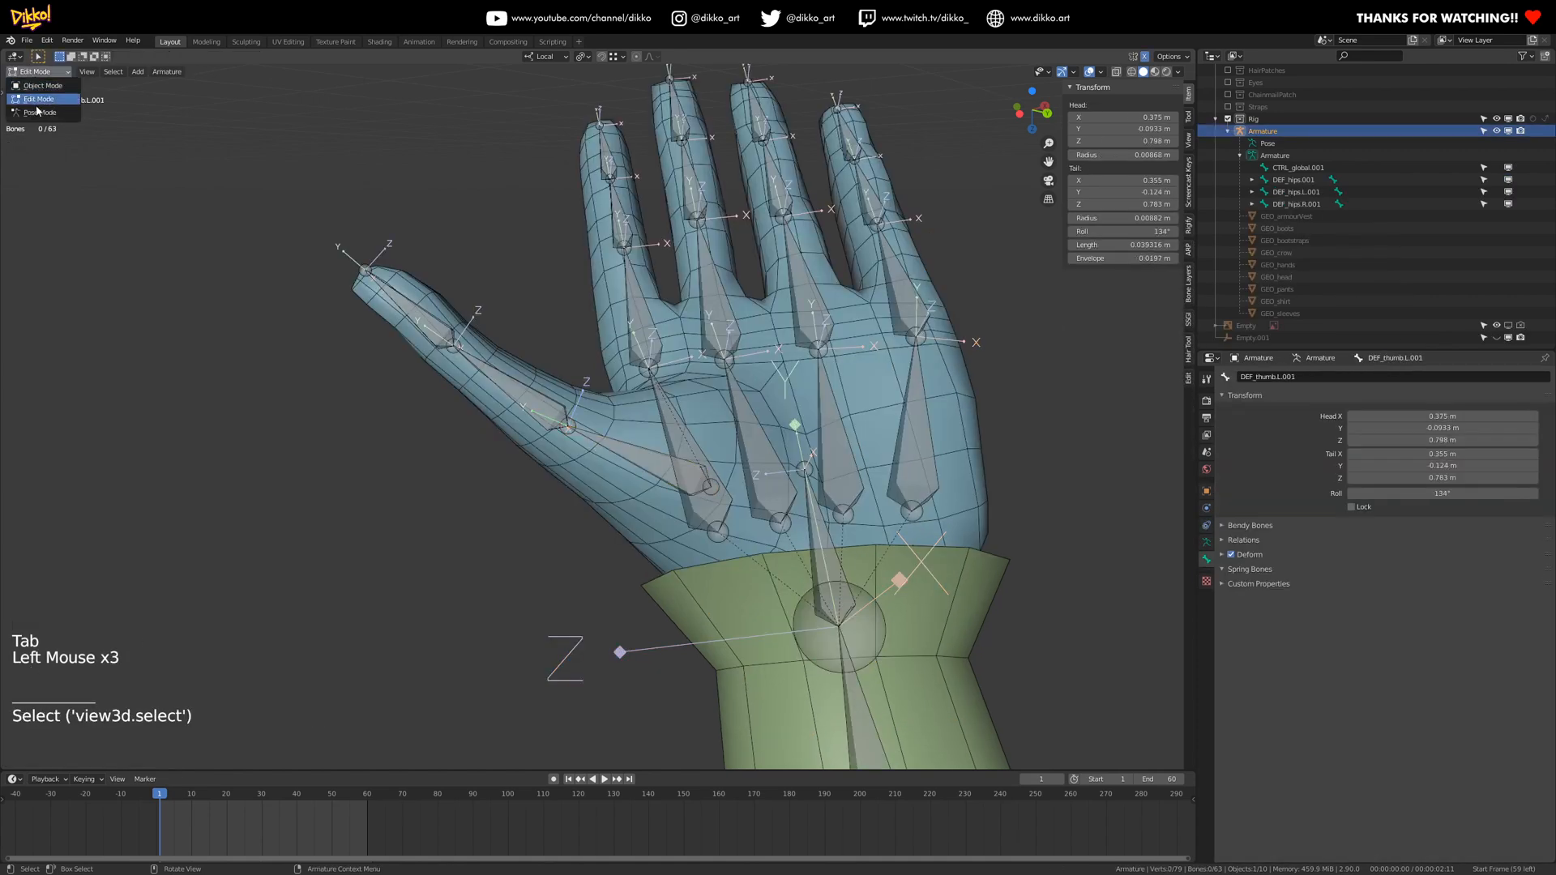
pyautogui.click(37, 112)
pyautogui.click(653, 397)
pyautogui.moveTo(653, 397)
pyautogui.mouseDown(button='middle')
pyautogui.moveTo(936, 399)
pyautogui.moveTo(781, 459)
pyautogui.moveTo(815, 391)
pyautogui.moveTo(665, 377)
pyautogui.mouseUp(button='middle')
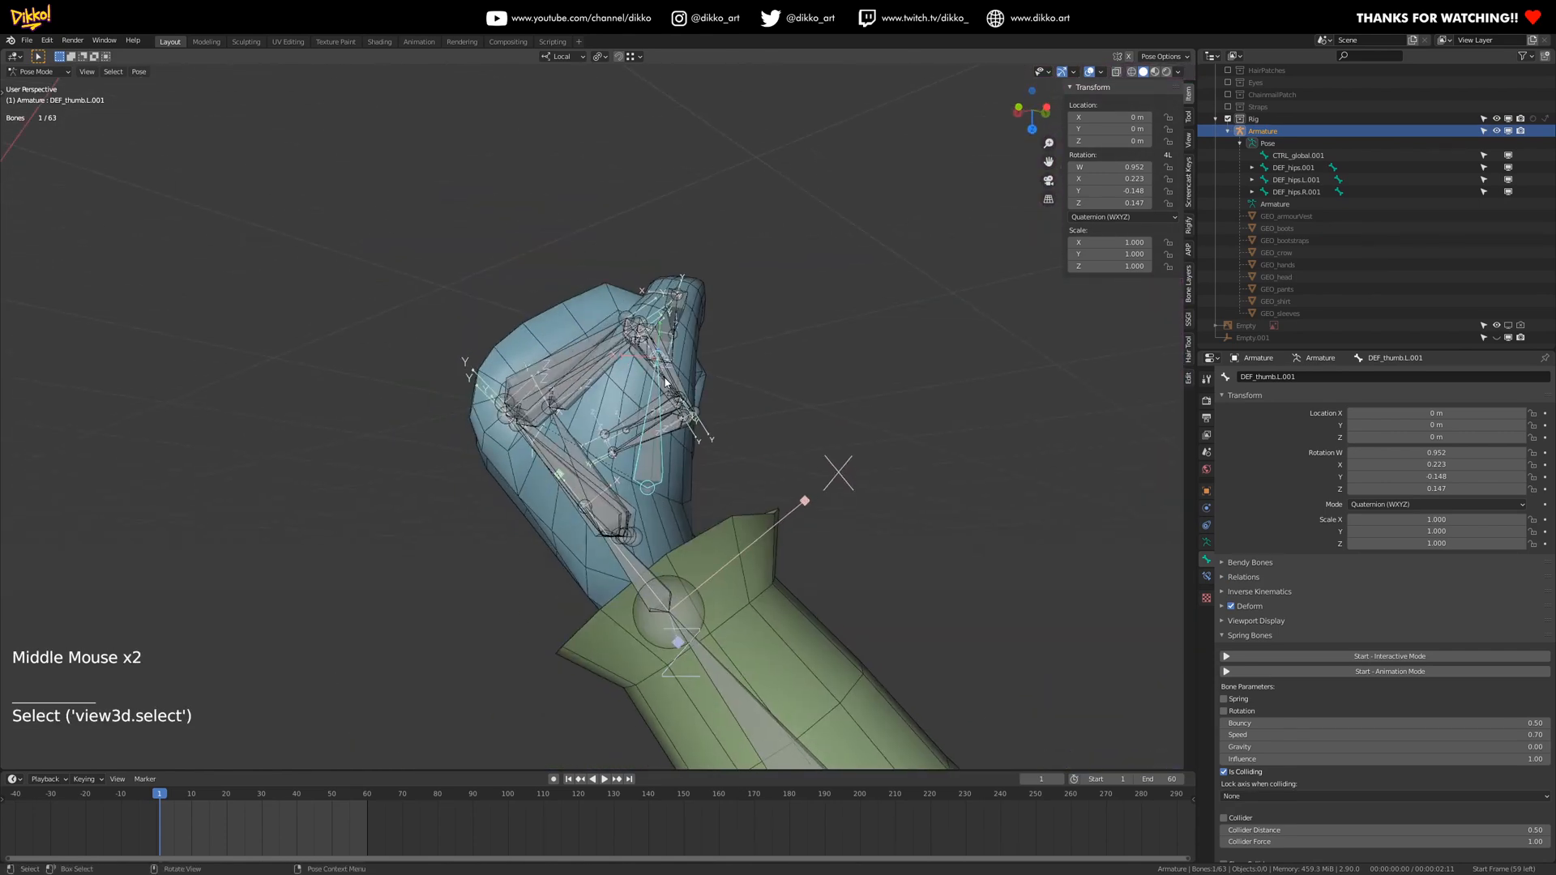
pyautogui.click(687, 484)
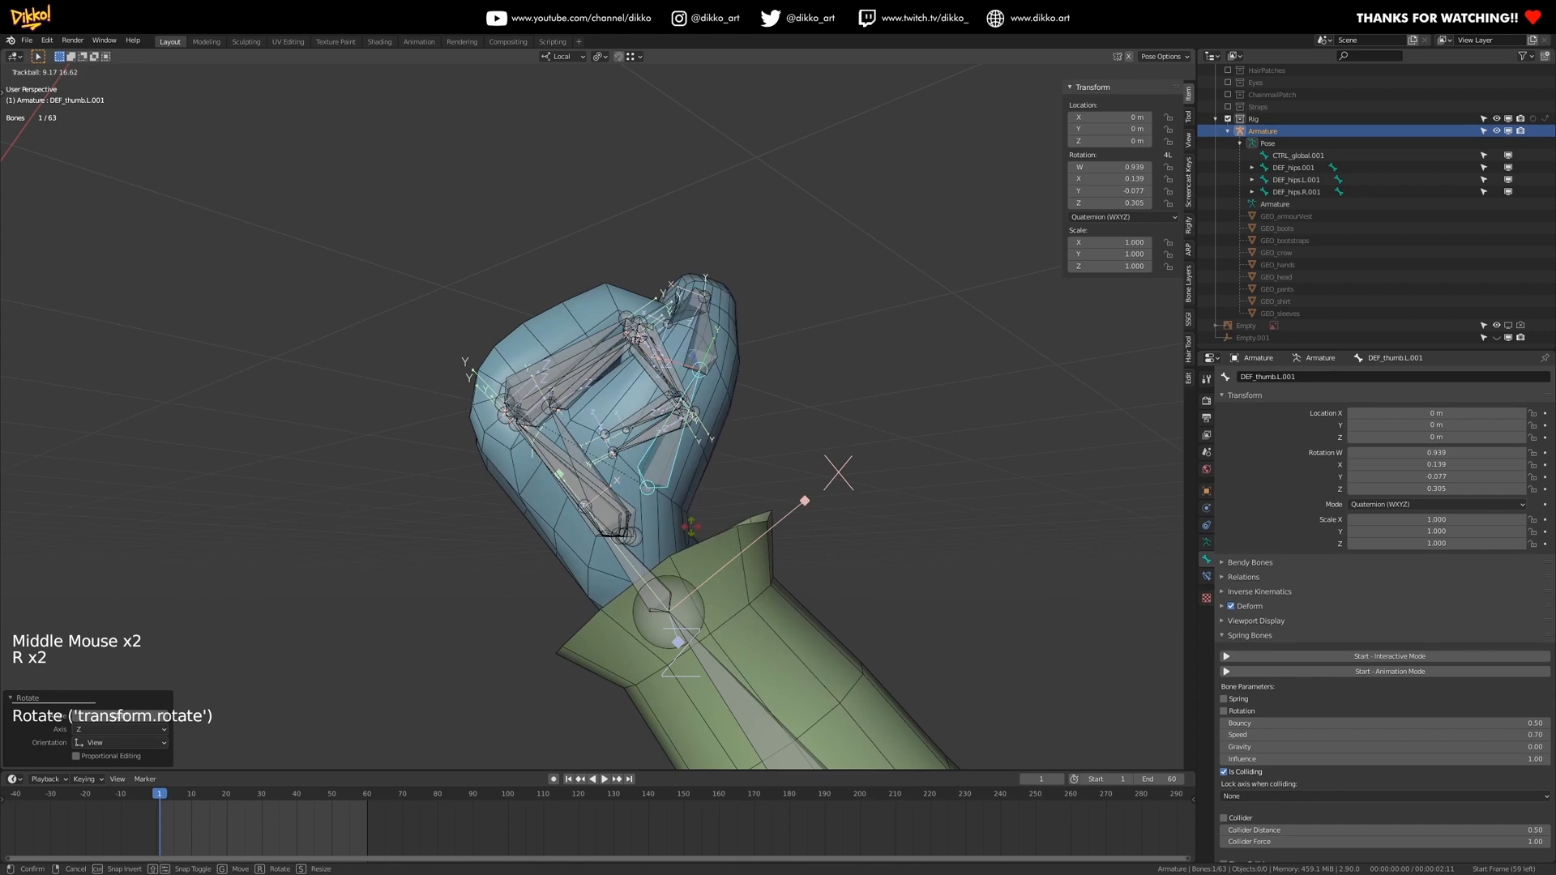
pyautogui.click(677, 515)
pyautogui.moveTo(677, 515); pyautogui.dragTo(564, 485, button='middle')
pyautogui.press('r')
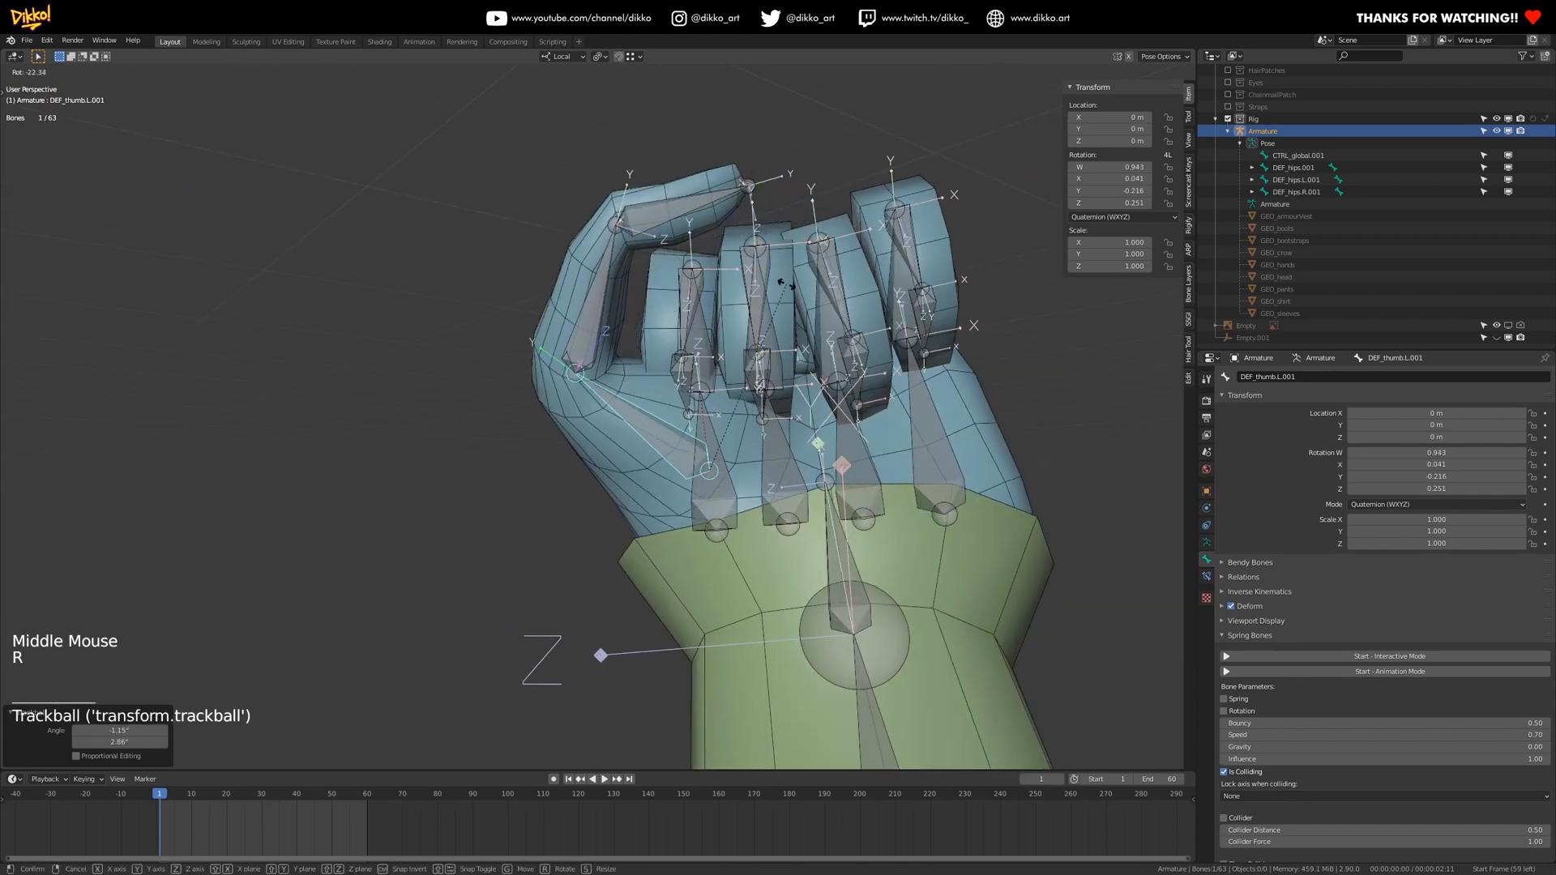
pyautogui.click(694, 430)
# - In Edit Mode, scale the left pinky, ring and middle palm bones to about 0.92, 1.018 and 1.017 respectively
pyautogui.moveTo(668, 430); pyautogui.dragTo(620, 502, button='middle')
pyautogui.scroll(-1, 660, 405)
pyautogui.press('Tab')
pyautogui.moveTo(270, 731); pyautogui.dragTo(405, 486, button='middle')
pyautogui.keyDown('shift'); pyautogui.moveTo(405, 486); pyautogui.dragTo(422, 454, button='middle'); pyautogui.keyUp('shift')
pyautogui.moveTo(421, 454); pyautogui.dragTo(434, 421, button='middle')
pyautogui.press('KP_1')
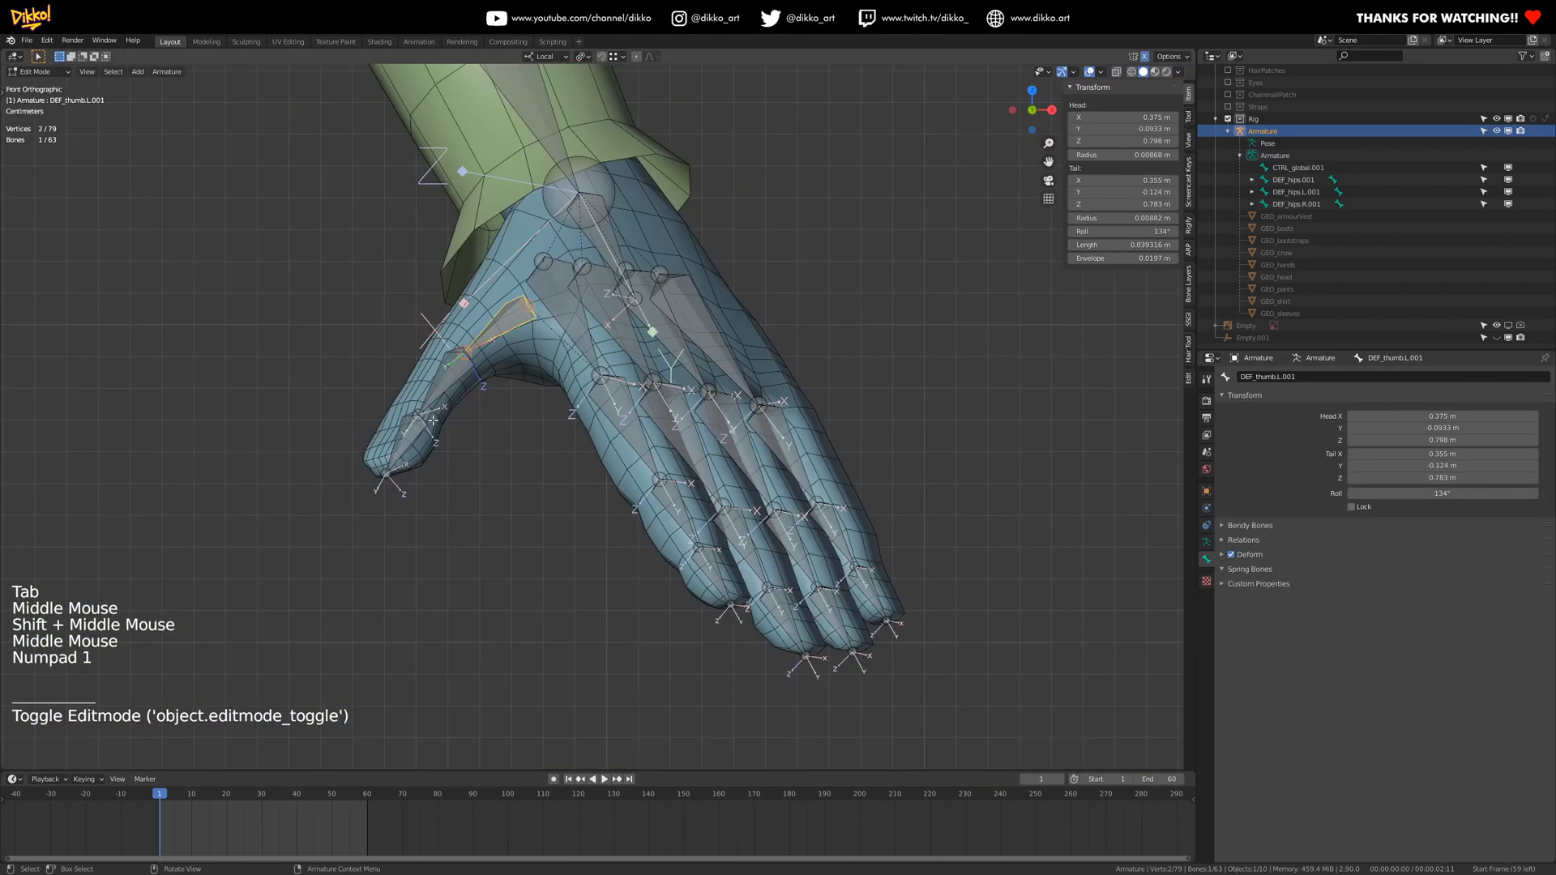
pyautogui.moveTo(755, 320); pyautogui.dragTo(738, 422, button='middle')
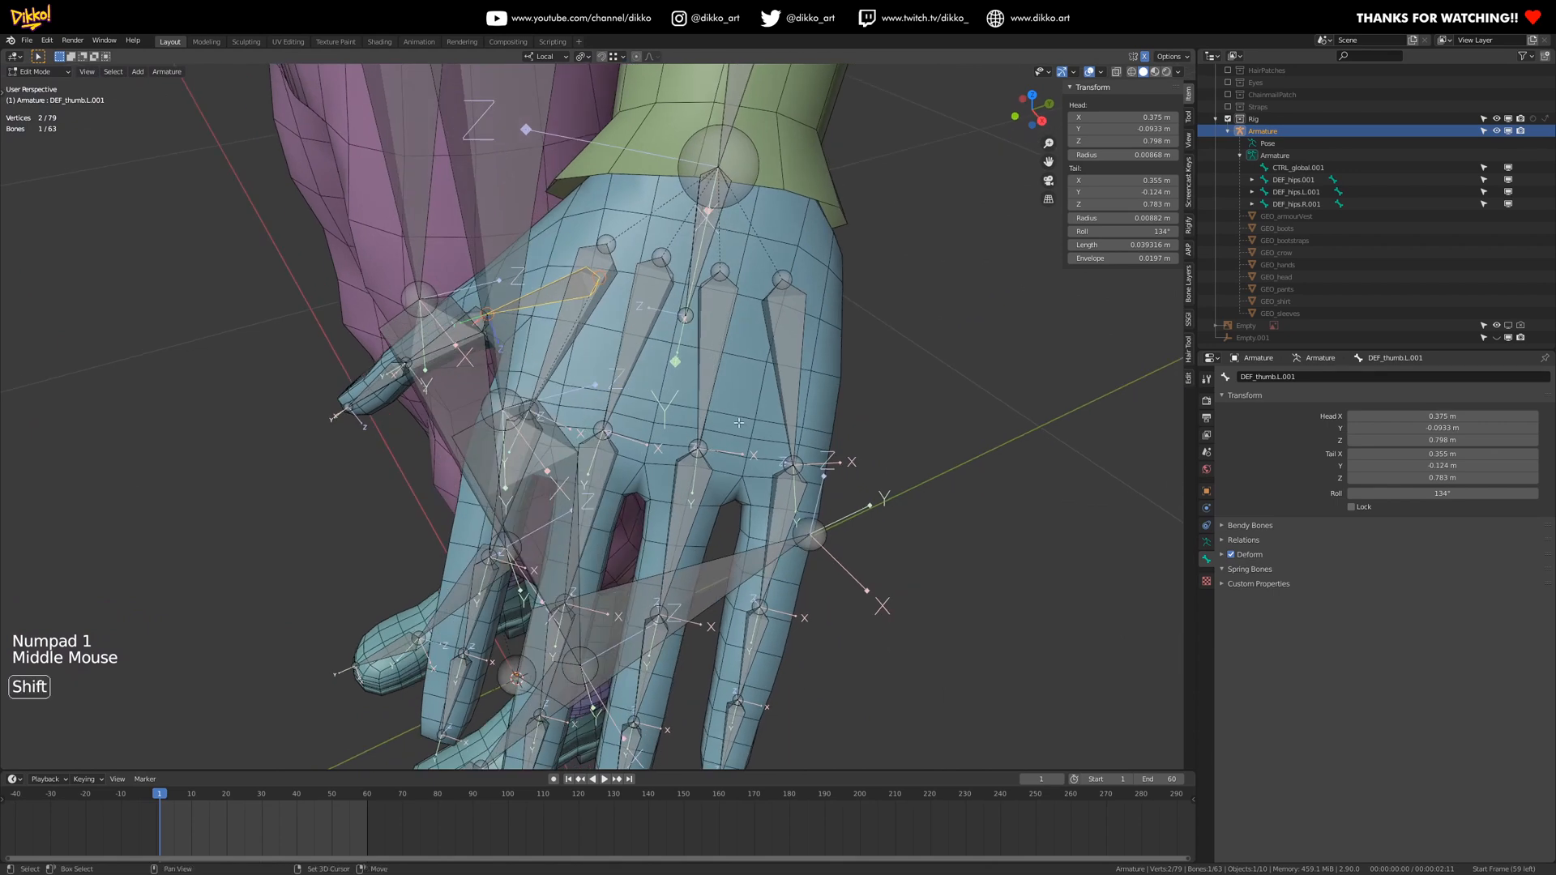
pyautogui.click(864, 502)
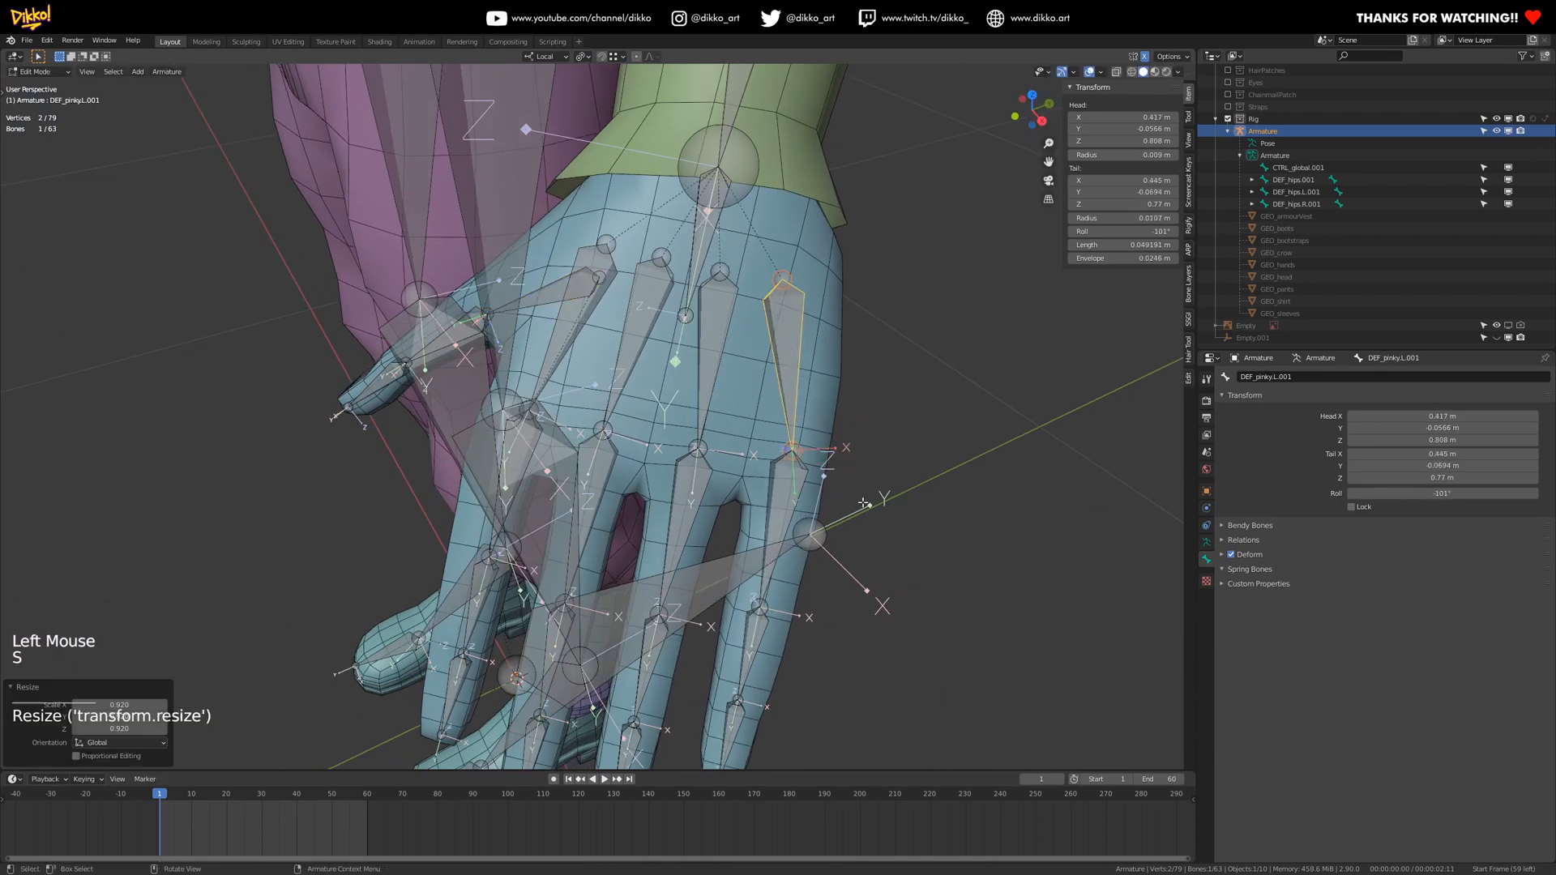
pyautogui.click(750, 483)
pyautogui.click(746, 483)
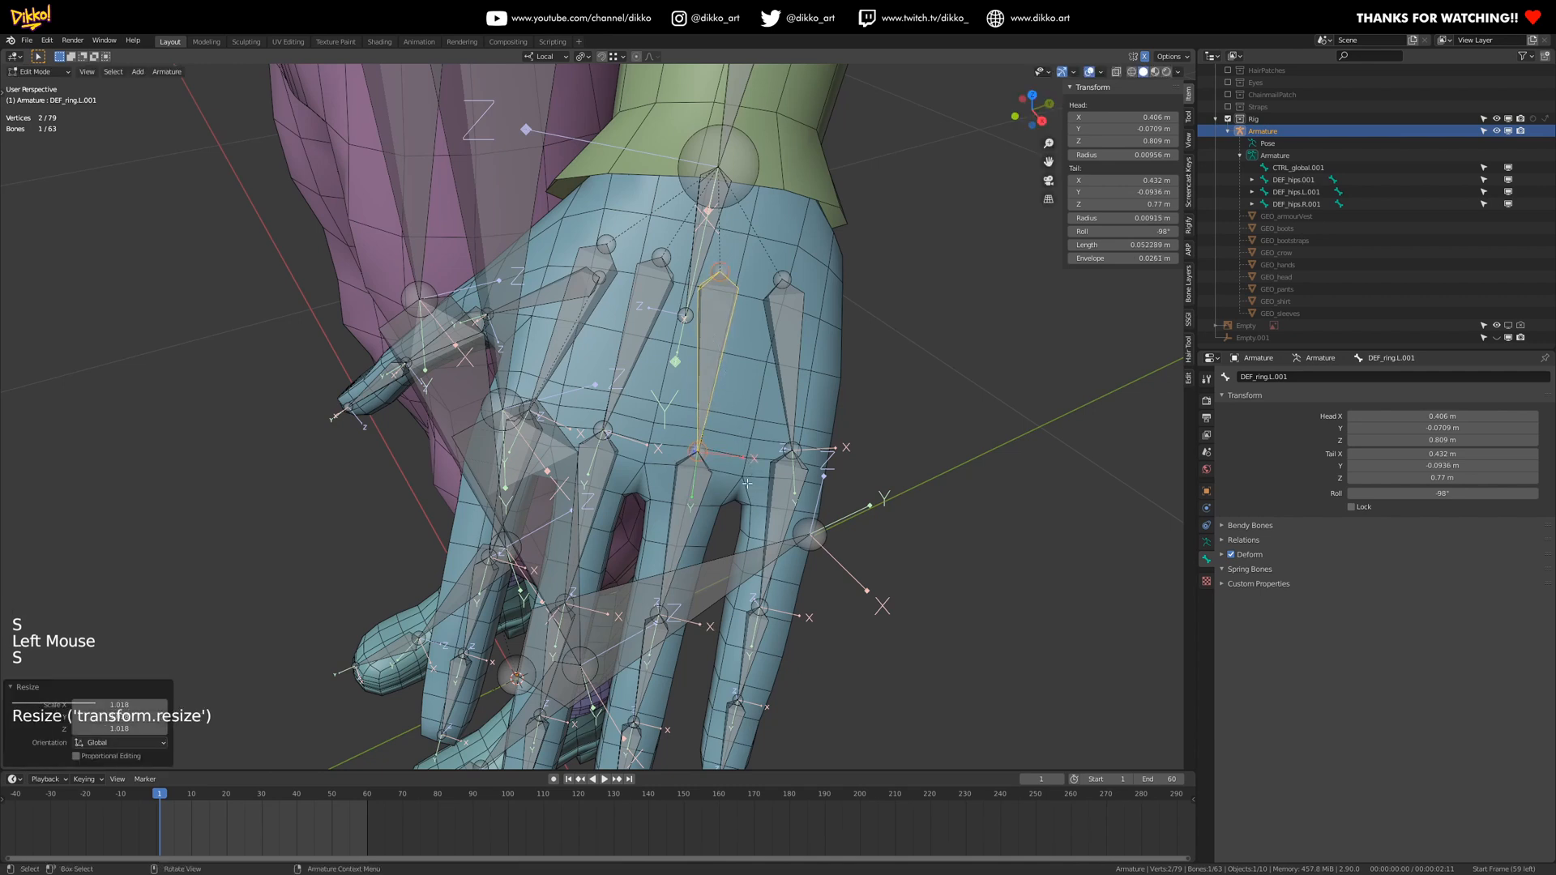
pyautogui.click(701, 517)
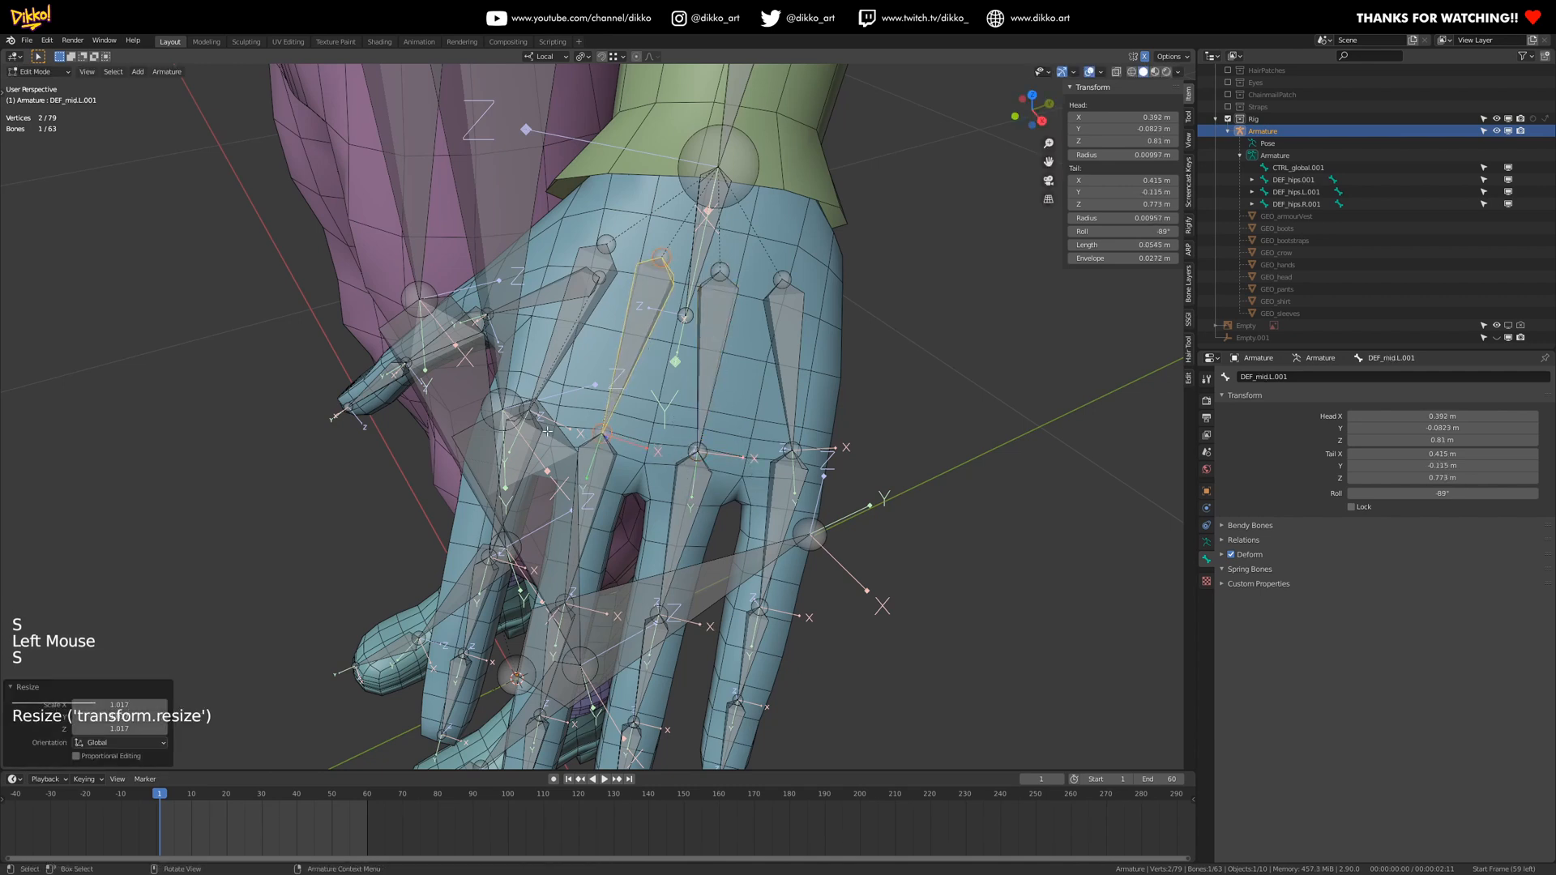
# - Scale the left pinky's second and third bones slightly to fit the finger joints, and leave Edit Mode
pyautogui.keyDown('shift'); pyautogui.moveTo(832, 421); pyautogui.dragTo(785, 502, button='middle'); pyautogui.keyUp('shift')
pyautogui.click(785, 502)
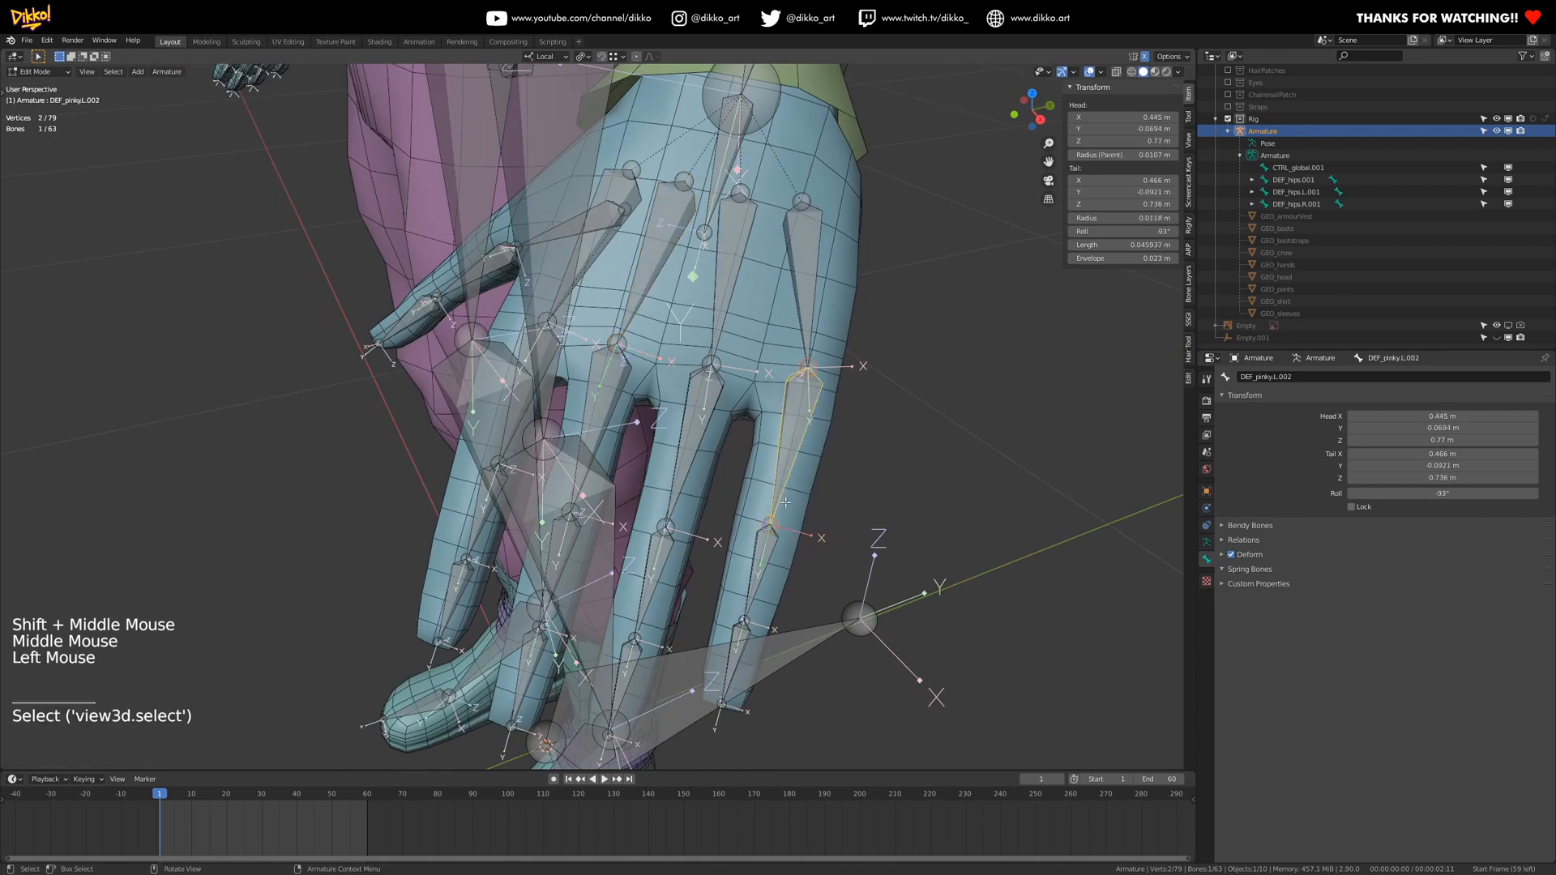
pyautogui.click(806, 555)
pyautogui.click(768, 581)
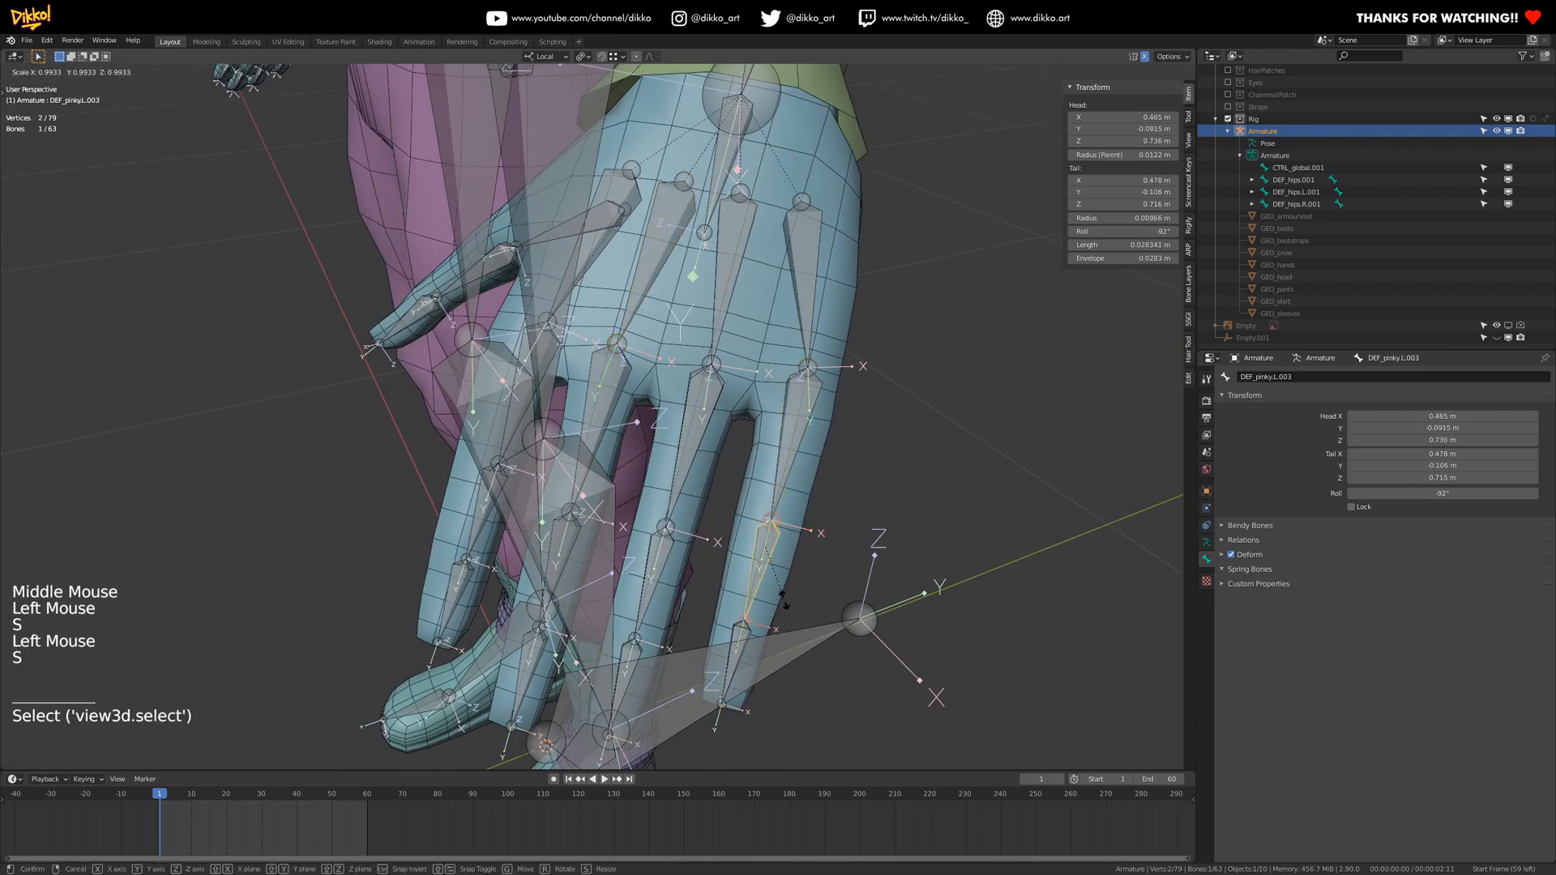
pyautogui.click(784, 601)
pyautogui.scroll(-2, 783, 601)
pyautogui.moveTo(784, 601); pyautogui.dragTo(668, 356, button='middle')
pyautogui.press('Tab')
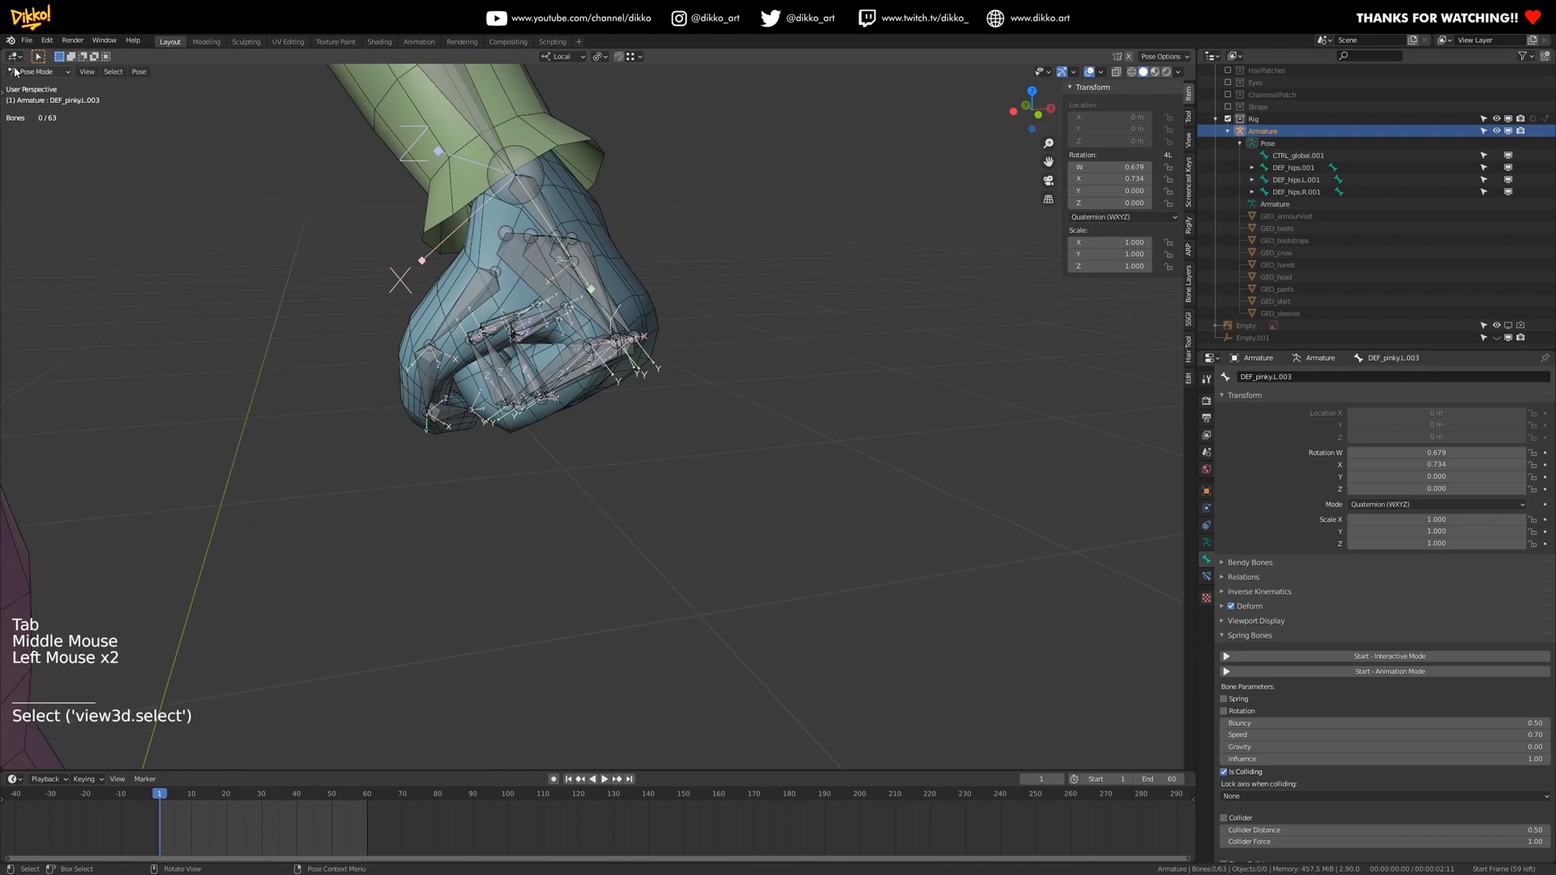
# - In Object Mode, select the hands mesh and the armature, and parent the mesh with automatic weights
pyautogui.moveTo(15, 71); pyautogui.dragTo(36, 86)
pyautogui.click(476, 218)
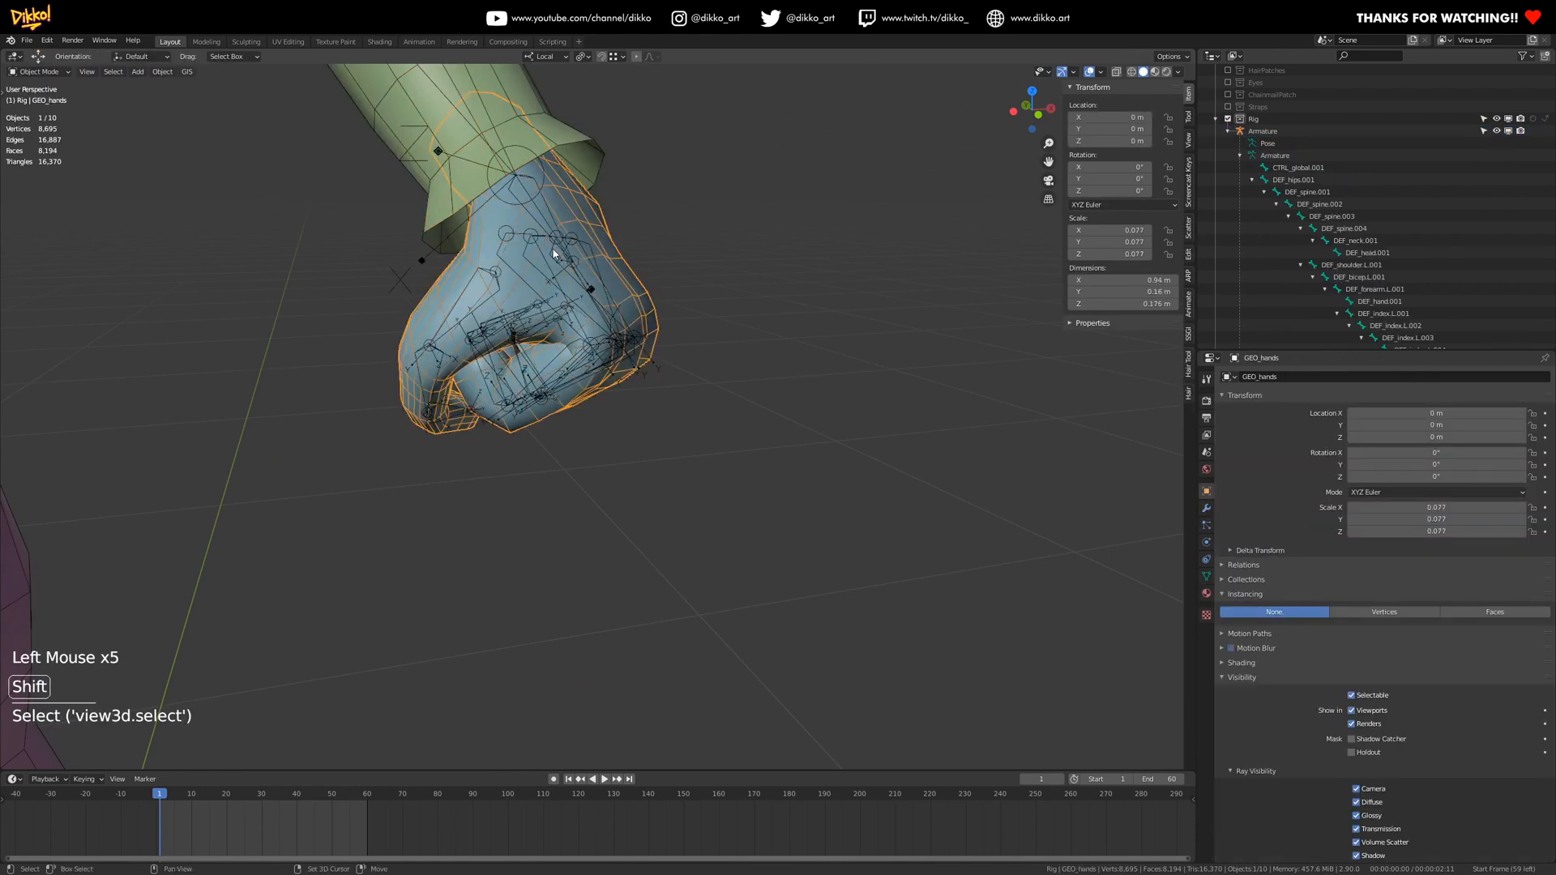
pyautogui.keyDown('shift'); pyautogui.click(553, 252); pyautogui.keyUp('shift')
pyautogui.hotkey('ctrl', 'p')
pyautogui.click(554, 248)
pyautogui.moveTo(592, 443); pyautogui.dragTo(397, 438, button='middle')
pyautogui.moveTo(437, 442); pyautogui.dragTo(576, 539, button='middle')
pyautogui.scroll(2, 632, 481)
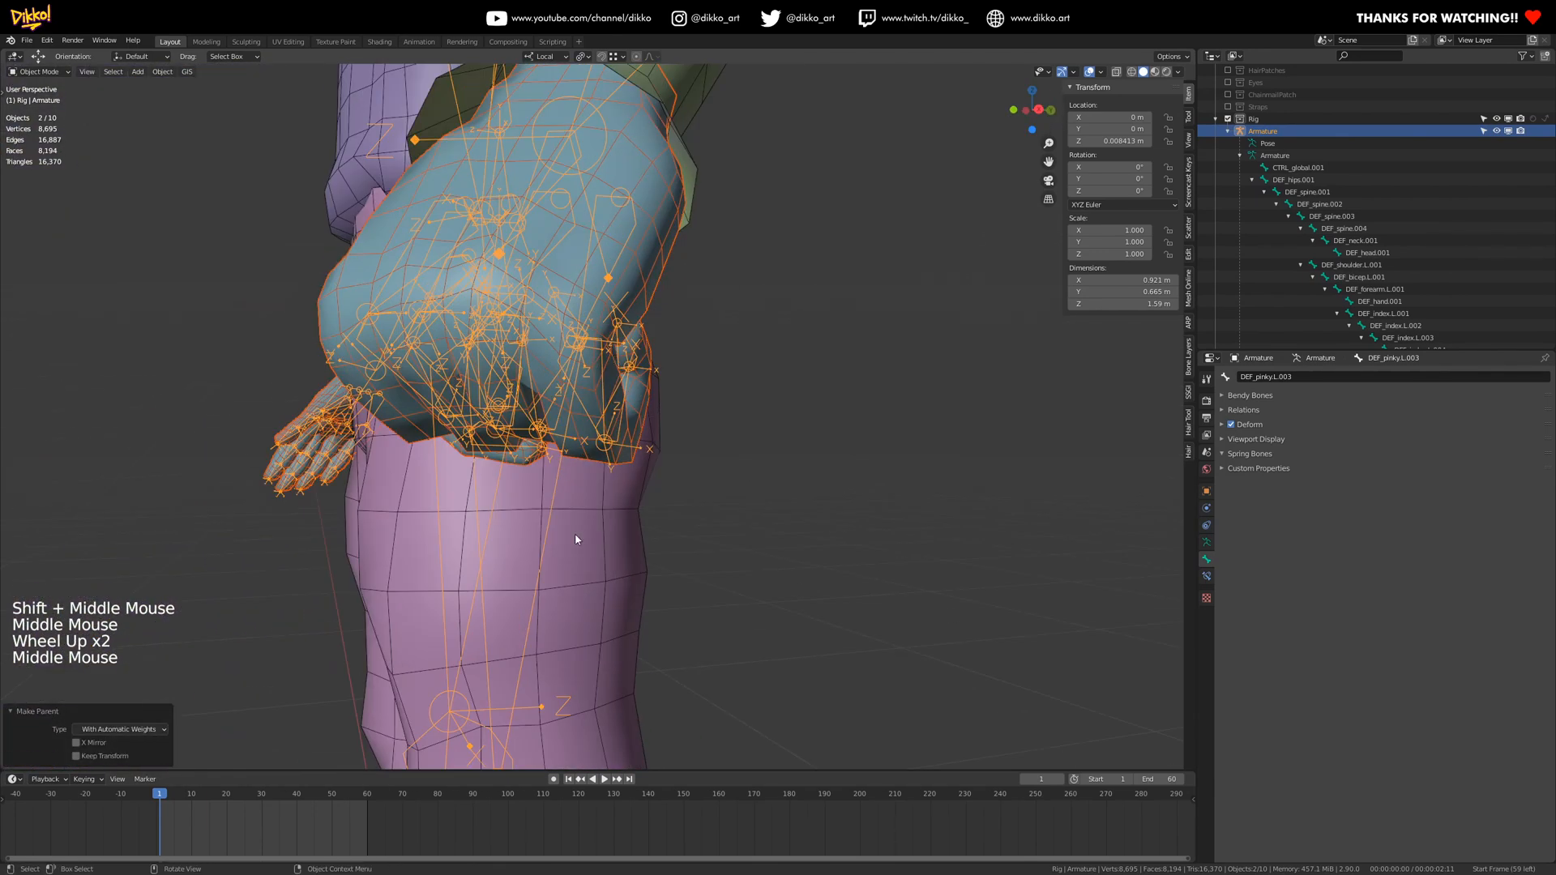
# - Return the armature to Pose Mode, clear the rotation of the left pinky's palm bone, and rotate it again
pyautogui.click(597, 209)
pyautogui.click(595, 206)
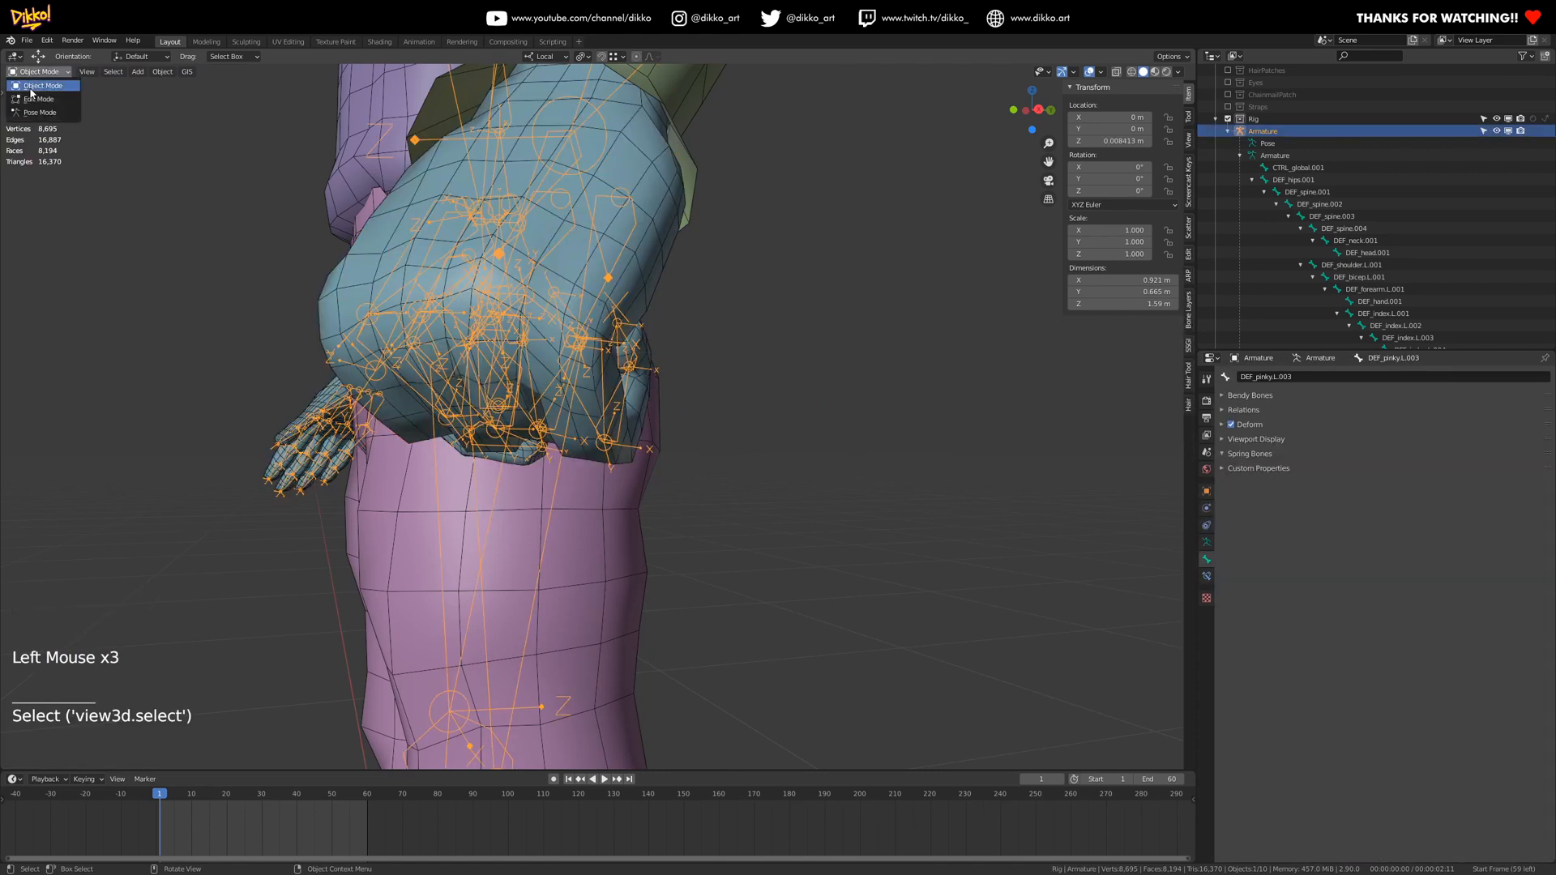
pyautogui.click(32, 111)
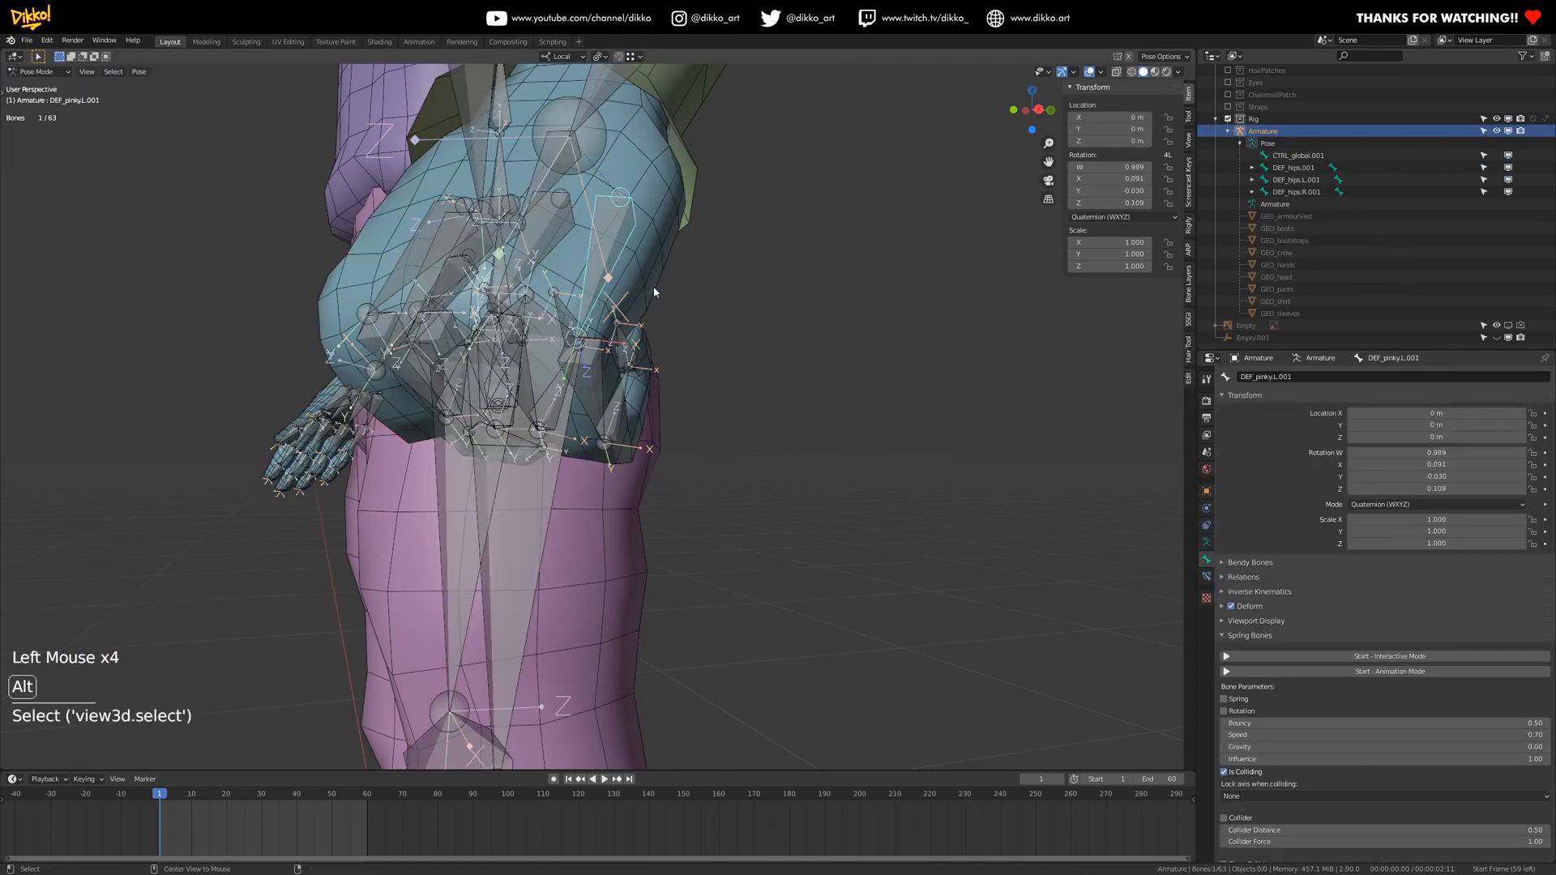
pyautogui.hotkey('alt', 'r')
pyautogui.moveTo(620, 348); pyautogui.dragTo(735, 408, button='middle')
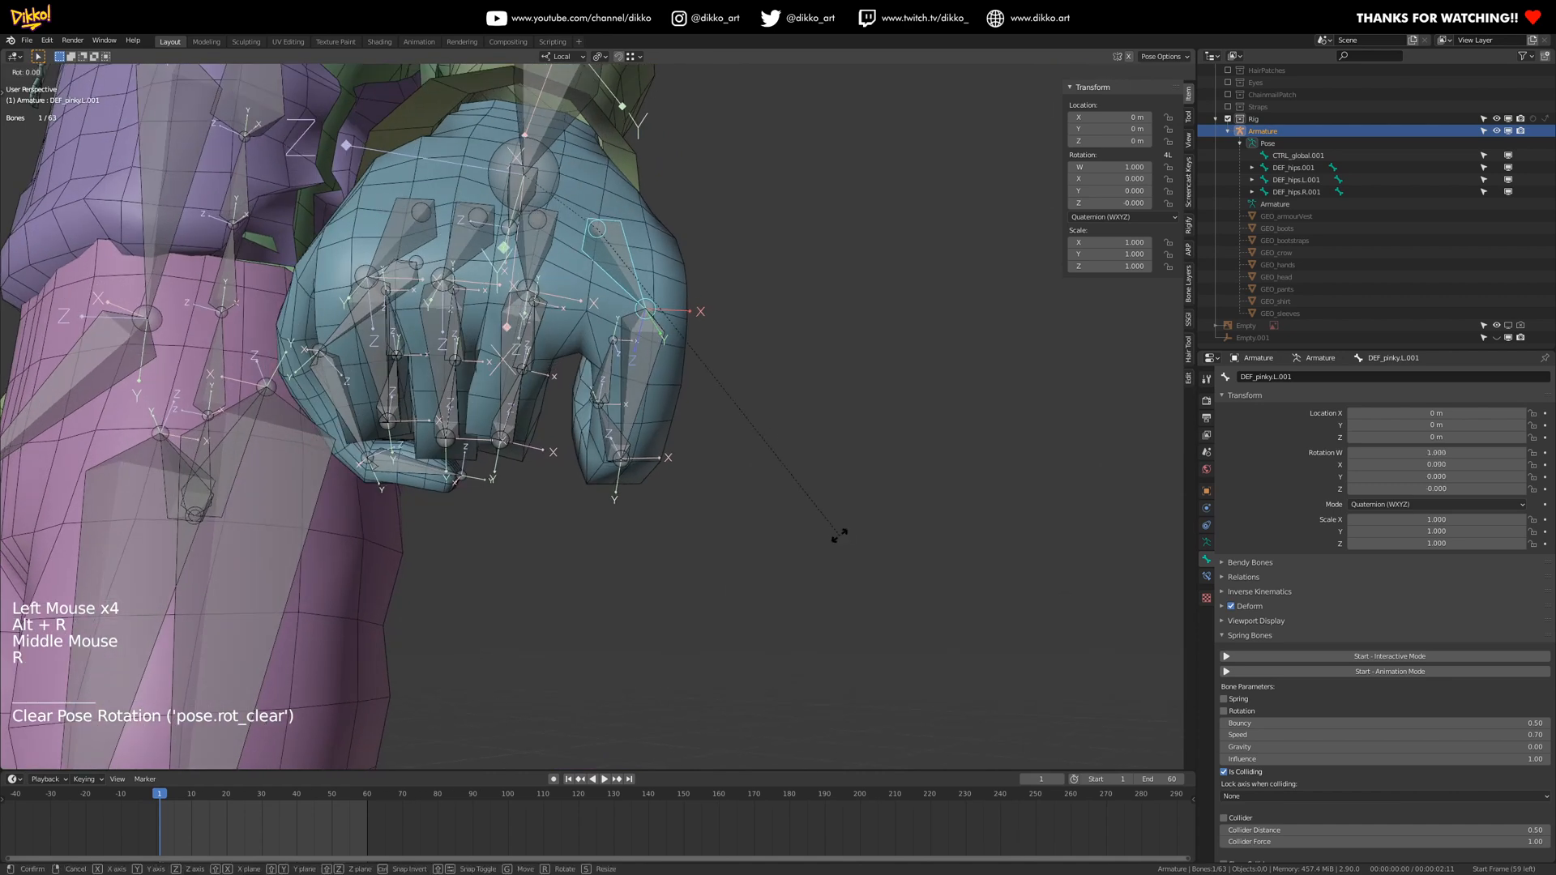
pyautogui.click(702, 483)
# - Rotate the left pinky's second bone by 18° around its local X axis to close the finger into the fist
pyautogui.moveTo(582, 491); pyautogui.dragTo(545, 380, button='middle')
pyautogui.click(600, 431)
pyautogui.moveTo(600, 432); pyautogui.dragTo(444, 365, button='middle')
pyautogui.click(793, 522)
pyautogui.scroll(-3, 445, 365)
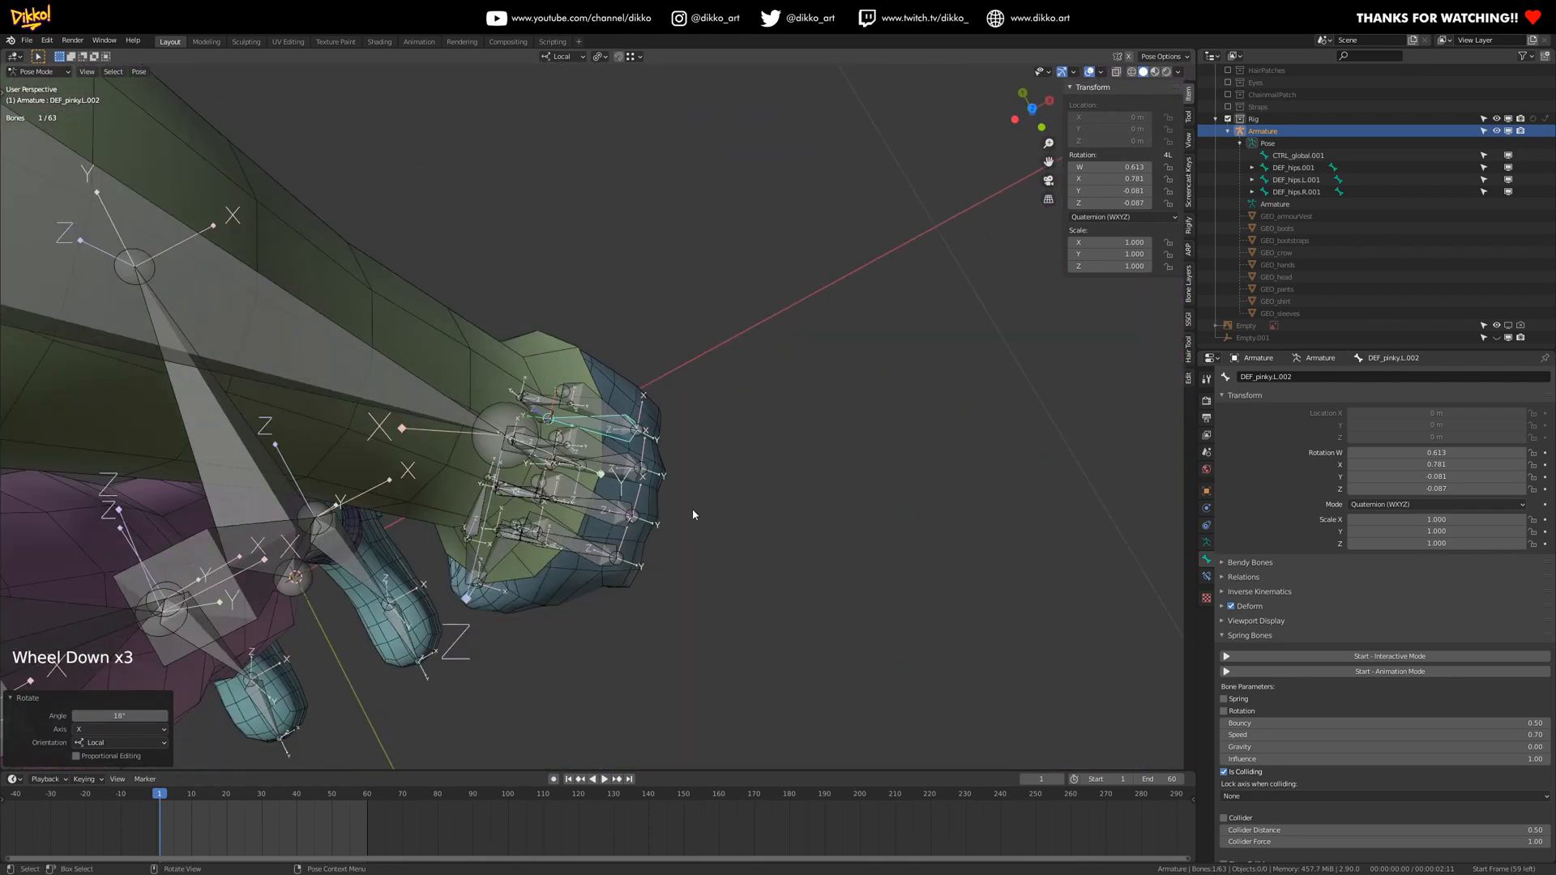
pyautogui.moveTo(695, 513); pyautogui.dragTo(646, 520, button='middle')
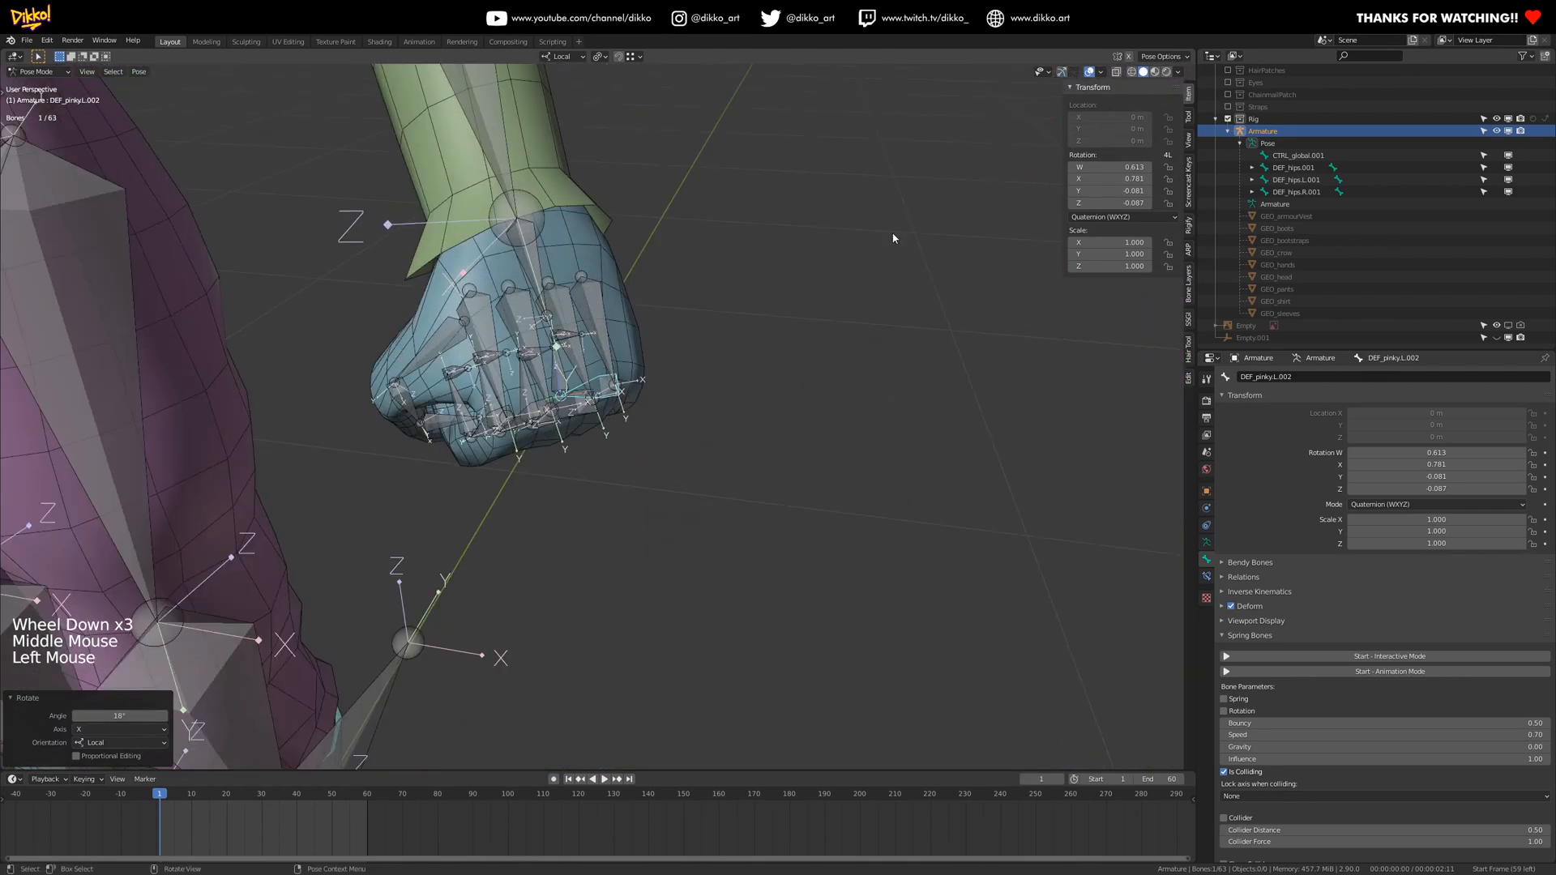
# - Hide the viewport overlays to inspect the fist's deformation, and show them again
pyautogui.click(1088, 71)
pyautogui.moveTo(567, 292); pyautogui.dragTo(715, 335, button='middle')
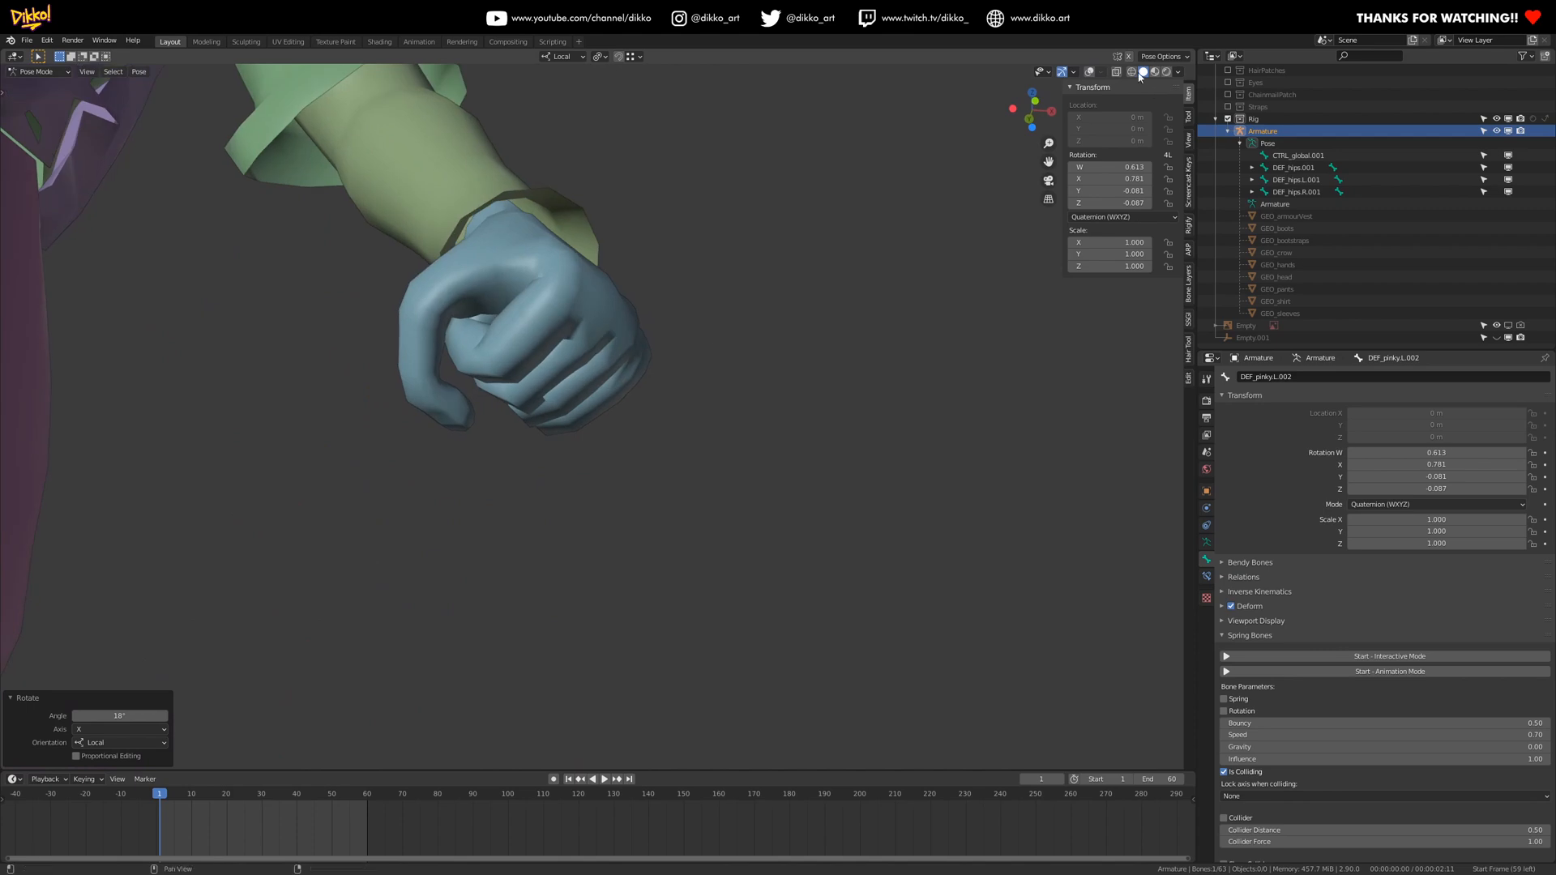
pyautogui.click(1090, 71)
pyautogui.moveTo(521, 285); pyautogui.dragTo(502, 296, button='middle')
# - In Edit Mode, move the base joint of the left thumb's first bone up into the palm toward the wrist
pyautogui.keyDown('shift'); pyautogui.moveTo(502, 296); pyautogui.dragTo(543, 438, button='middle'); pyautogui.keyUp('shift')
pyautogui.scroll(2, 453, 397)
pyautogui.click(440, 395)
pyautogui.press('Tab')
pyautogui.moveTo(543, 437); pyautogui.dragTo(545, 489, button='middle')
pyautogui.scroll(-3, 539, 404)
pyautogui.scroll(2, 551, 465)
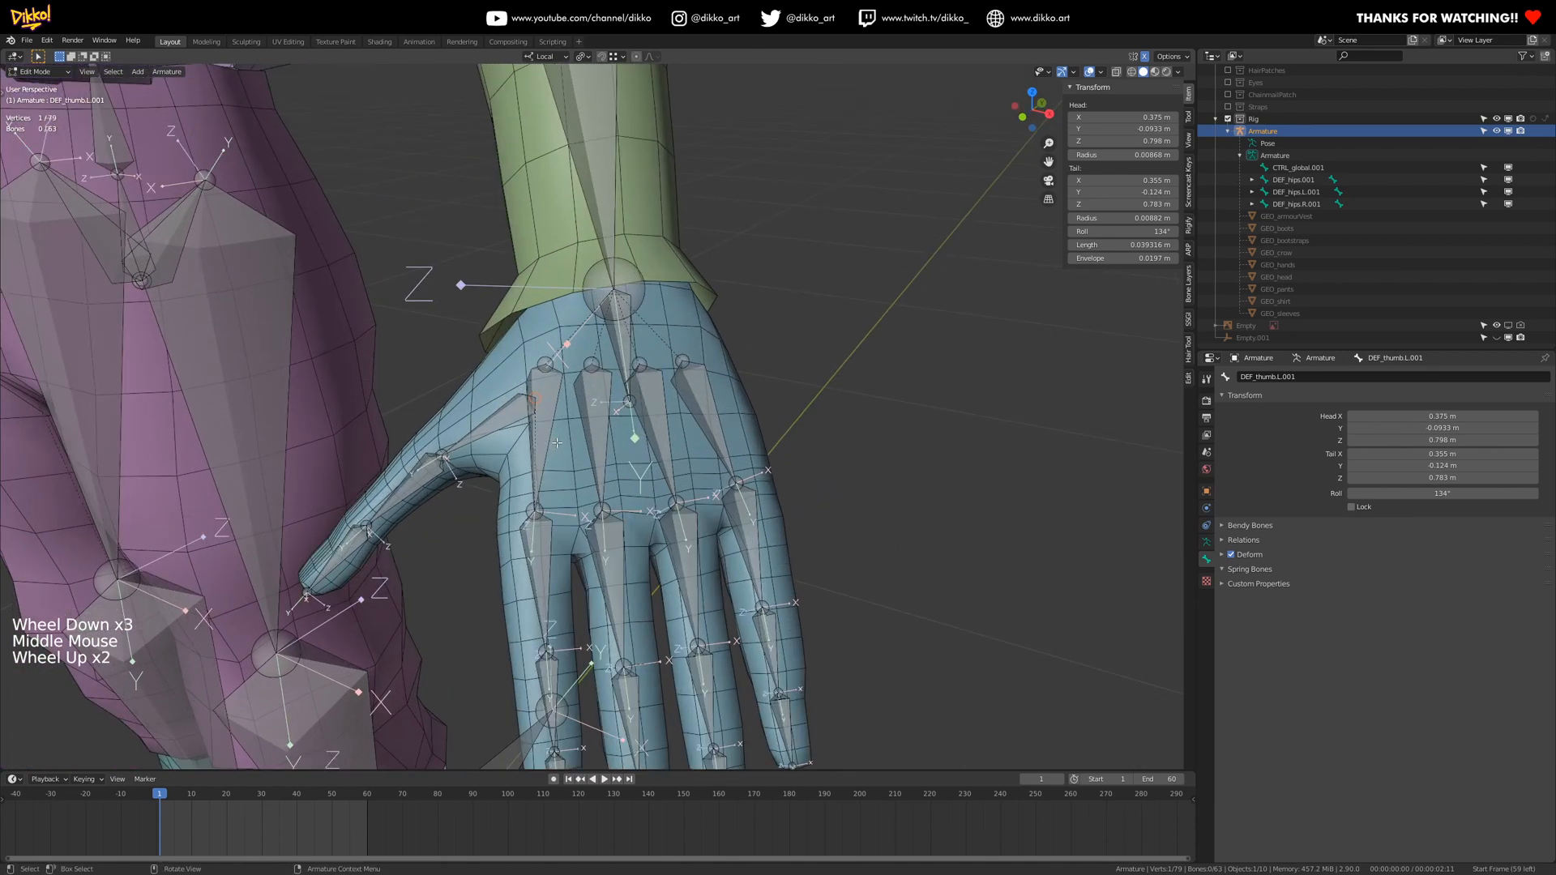
pyautogui.scroll(-3, 448, 396)
pyautogui.moveTo(448, 397); pyautogui.dragTo(609, 522, button='middle')
pyautogui.scroll(-4, 567, 454)
pyautogui.moveTo(808, 490); pyautogui.dragTo(774, 494, button='middle')
pyautogui.moveTo(773, 495); pyautogui.dragTo(585, 543, button='middle')
pyautogui.scroll(3, 753, 490)
pyautogui.scroll(3, 618, 489)
pyautogui.scroll(1, 600, 518)
pyautogui.scroll(-2, 600, 518)
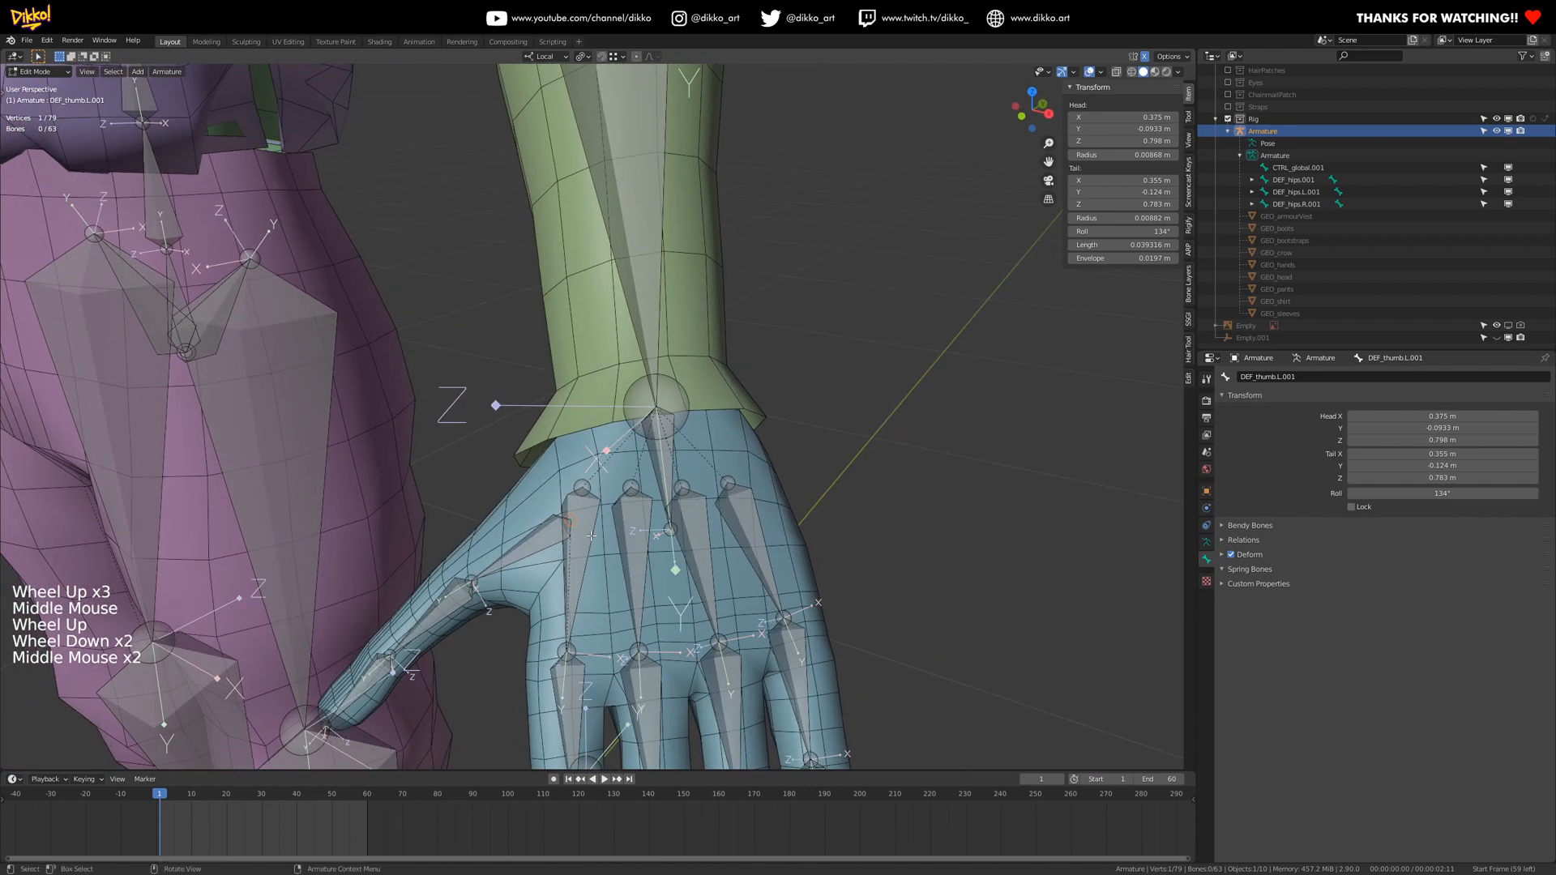
pyautogui.press('g')
pyautogui.click(607, 493)
# - Fine-tune the joint between the left thumb's base and middle bones from several angles, and leave Edit Mode
pyautogui.moveTo(608, 492); pyautogui.dragTo(631, 450, button='middle')
pyautogui.click(532, 552)
pyautogui.press('g')
pyautogui.click(521, 575)
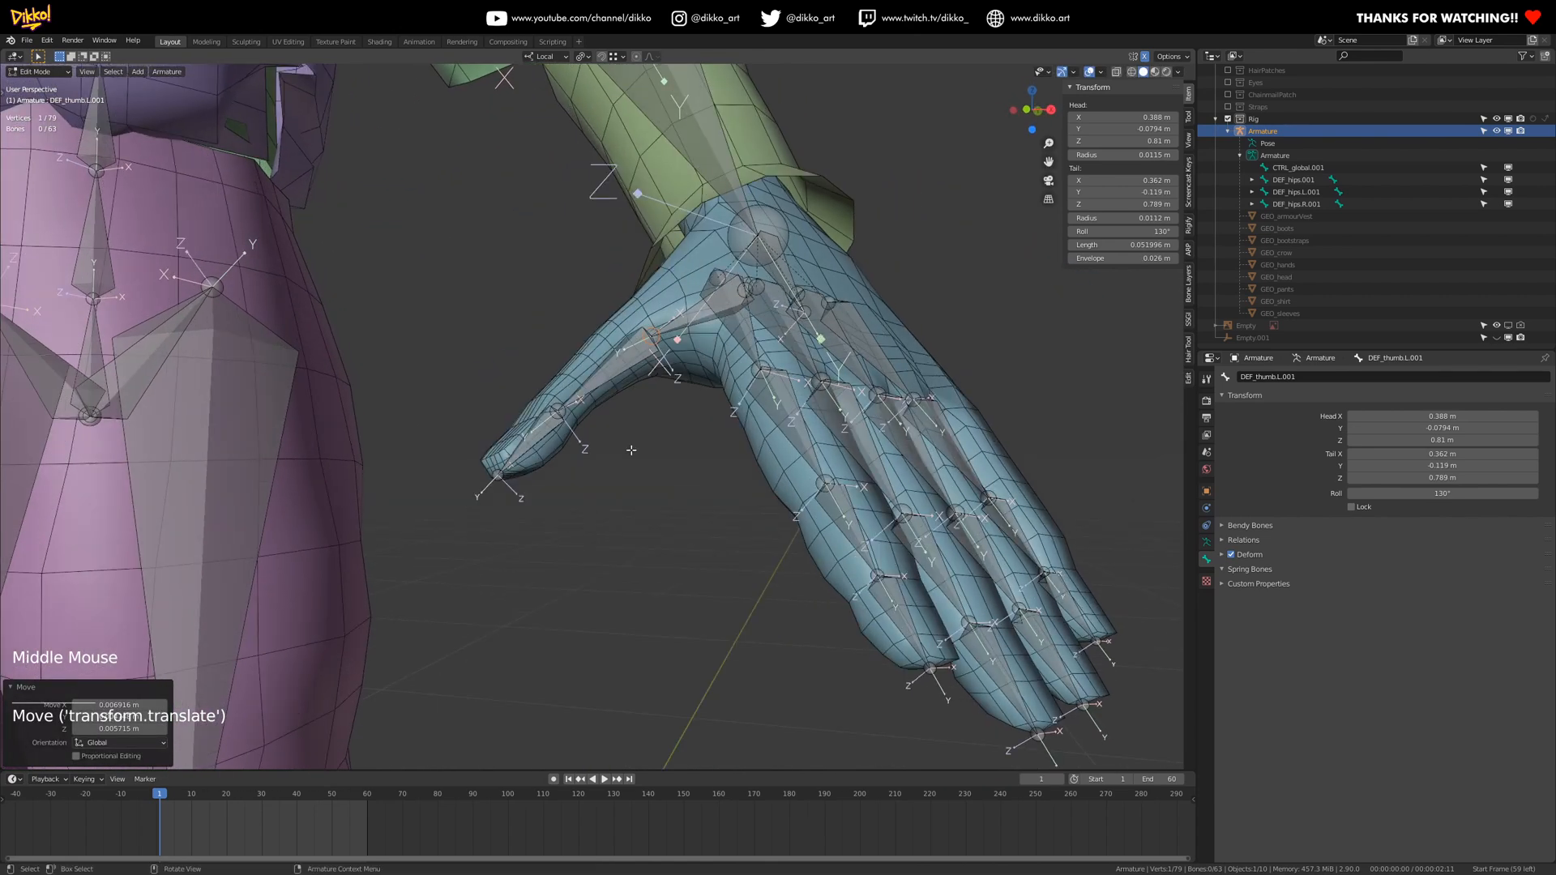
pyautogui.click(660, 341)
pyautogui.press('g')
pyautogui.click(658, 344)
pyautogui.moveTo(658, 343); pyautogui.dragTo(516, 489, button='middle')
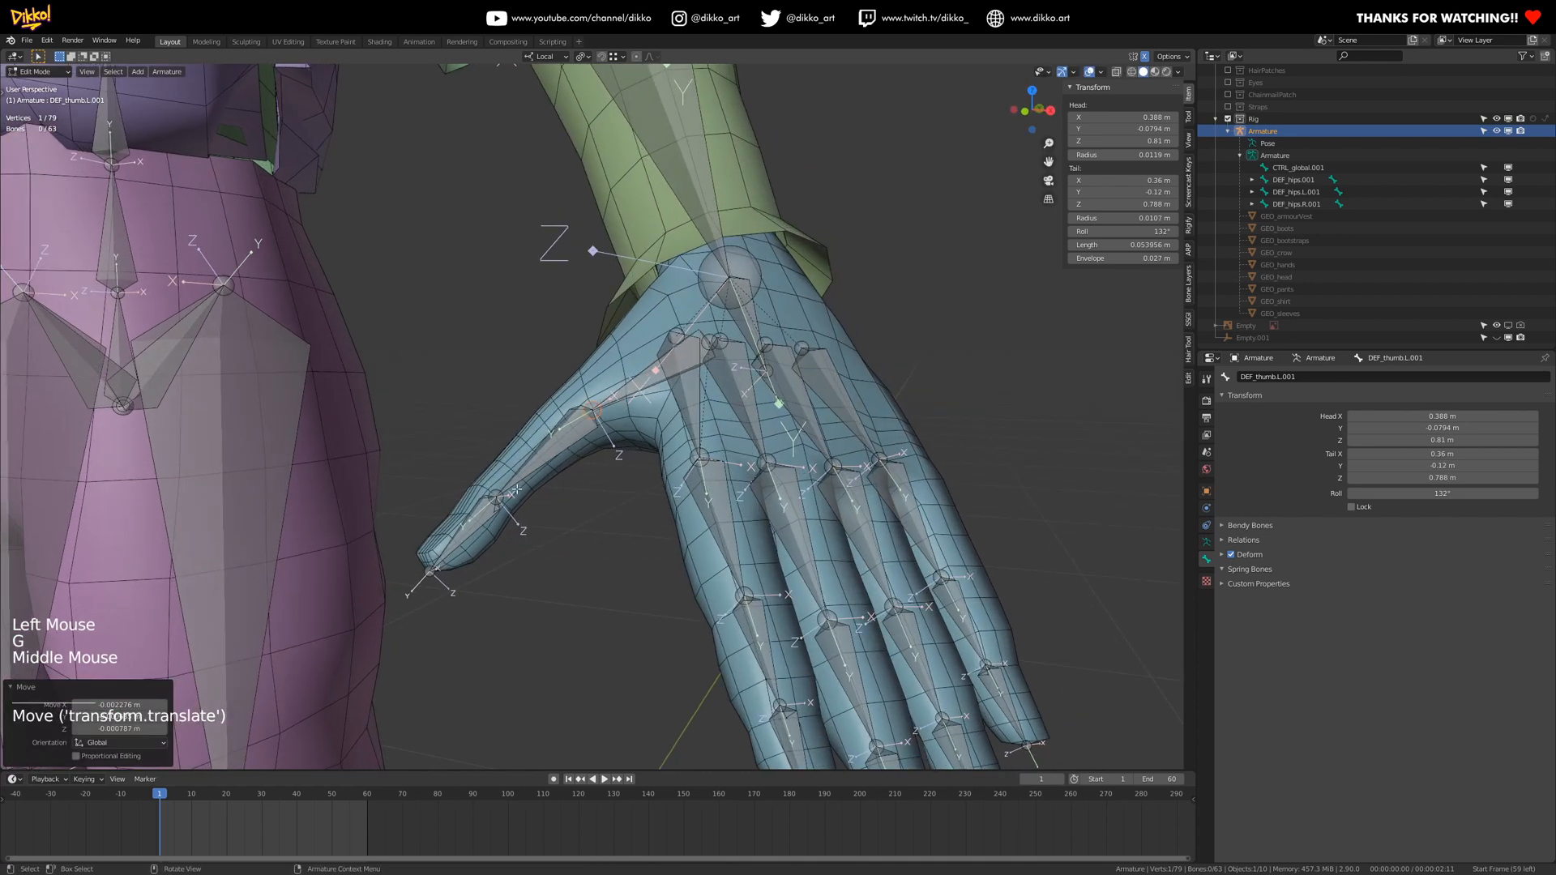
pyautogui.press('g')
pyautogui.scroll(-2, 578, 474)
pyautogui.press('Tab')
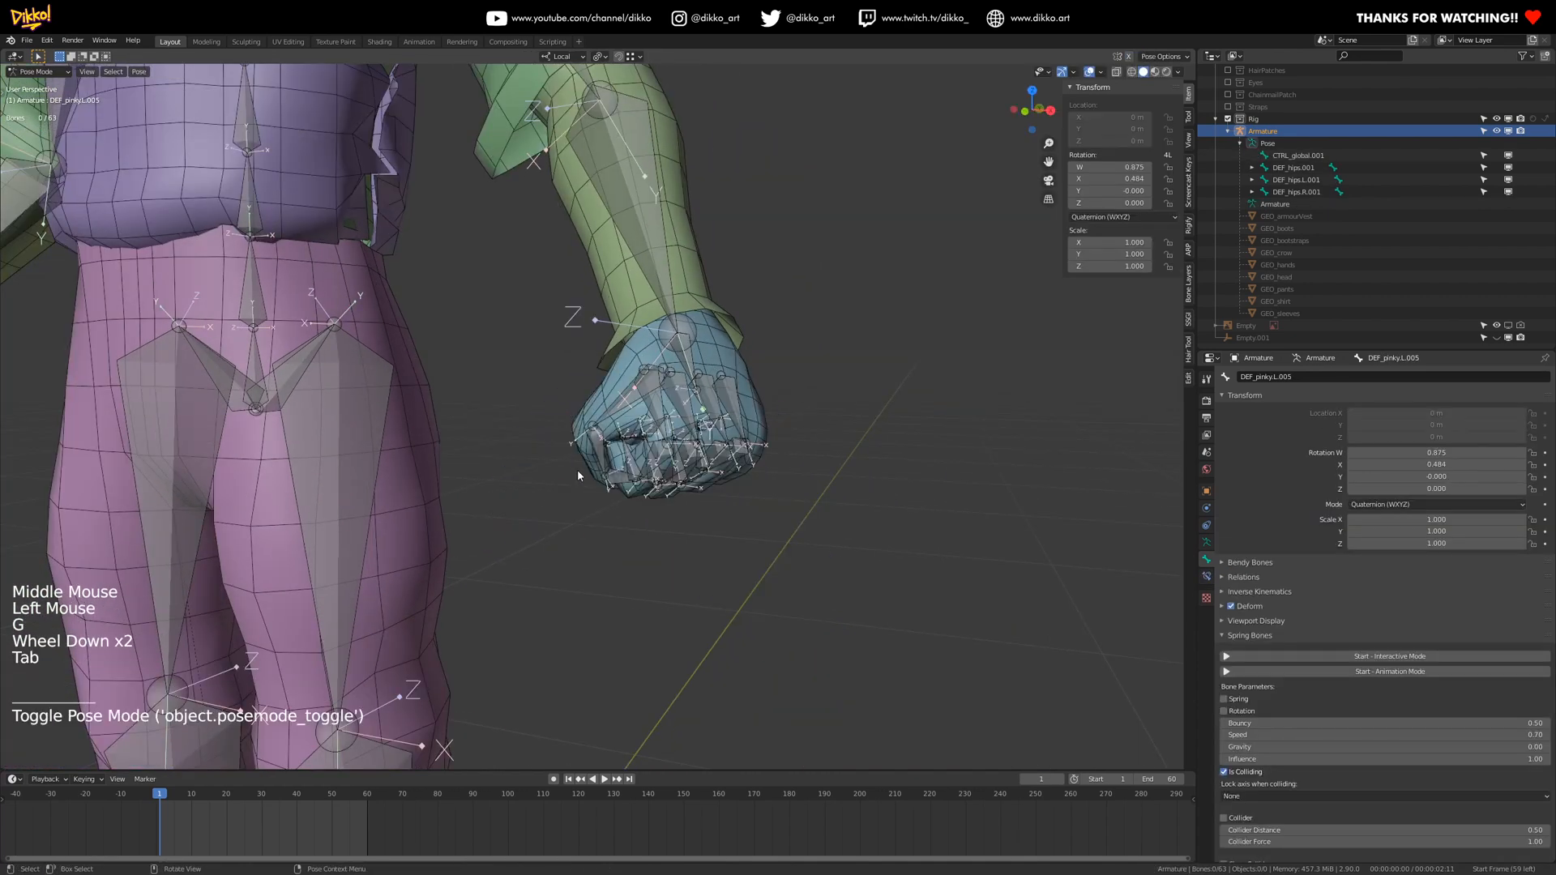
# - Switch to Object Mode and re-parent the hands mesh to the armature with automatic weights to test the longer thumb bone
pyautogui.moveTo(618, 376)
pyautogui.mouseDown(button='middle')
pyautogui.moveTo(711, 272)
pyautogui.moveTo(617, 395)
pyautogui.mouseUp(button='middle')
pyautogui.click(36, 71)
pyautogui.click(36, 88)
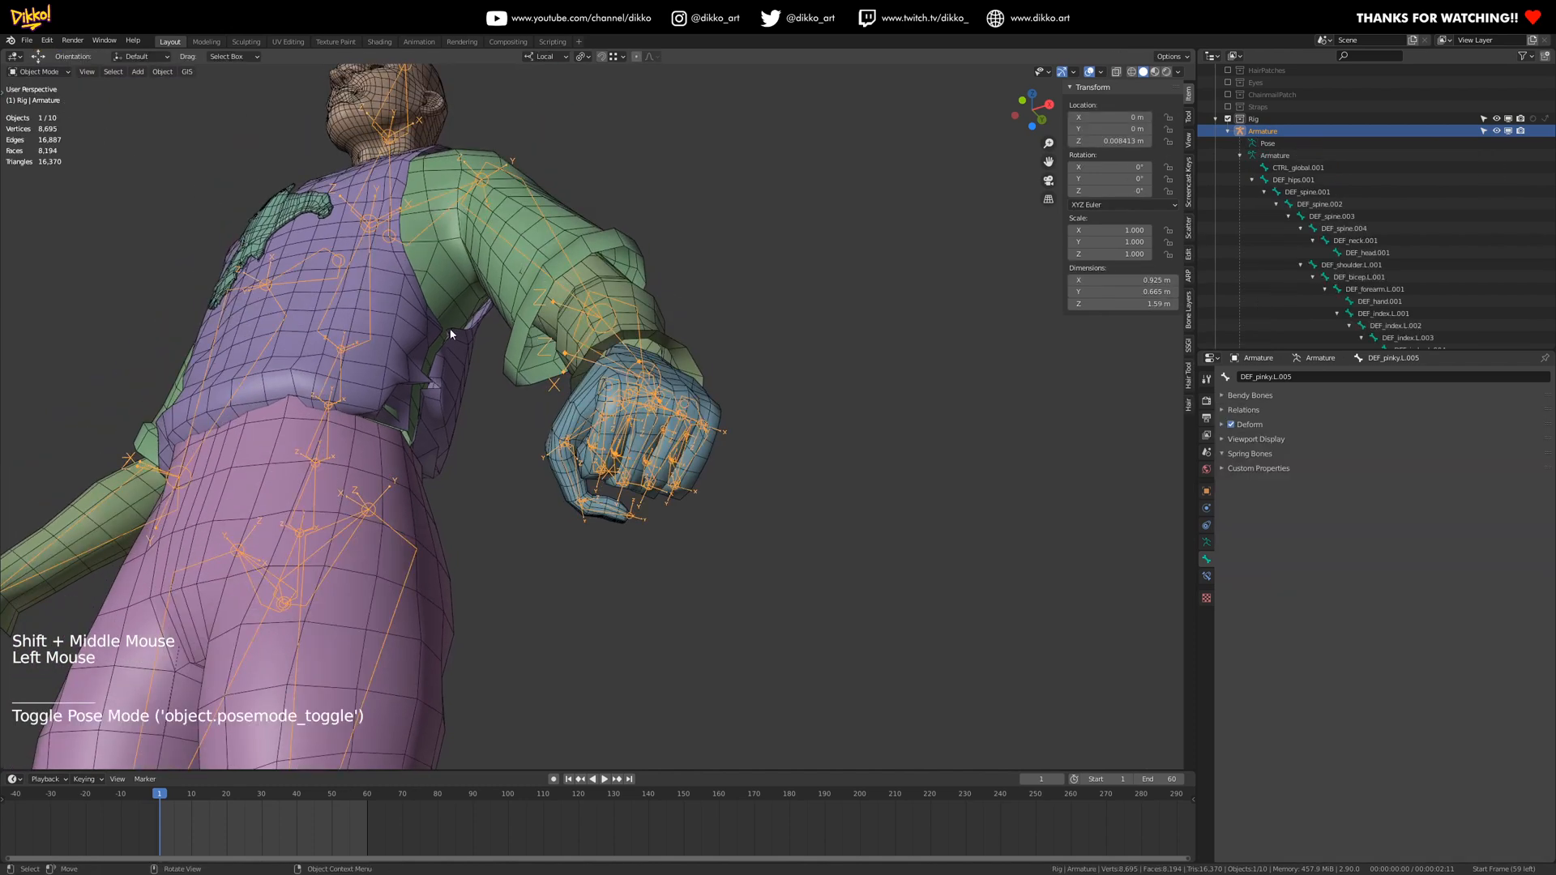
pyautogui.scroll(2, 572, 494)
pyautogui.click(572, 509)
pyautogui.keyDown('shift'); pyautogui.click(571, 547); pyautogui.keyUp('shift')
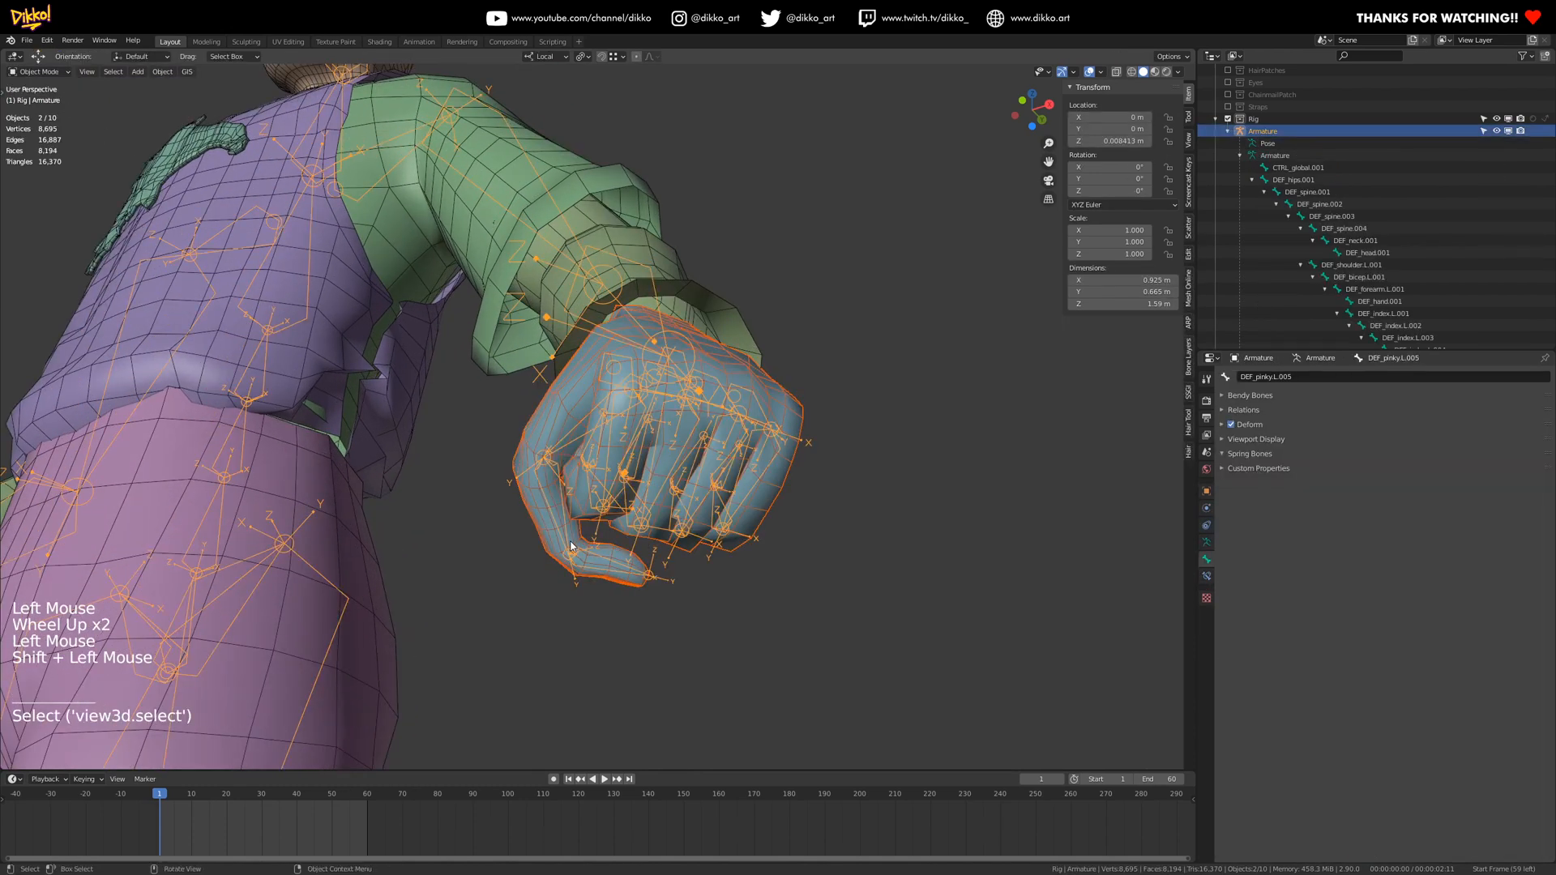
pyautogui.hotkey('ctrl', 'p')
pyautogui.click(565, 535)
pyautogui.moveTo(566, 540); pyautogui.dragTo(630, 501, button='middle')
# - In Edit Mode, move the left thumb's base joint back down toward the thumb, adjust its position, and leave Edit Mode
pyautogui.press('Tab')
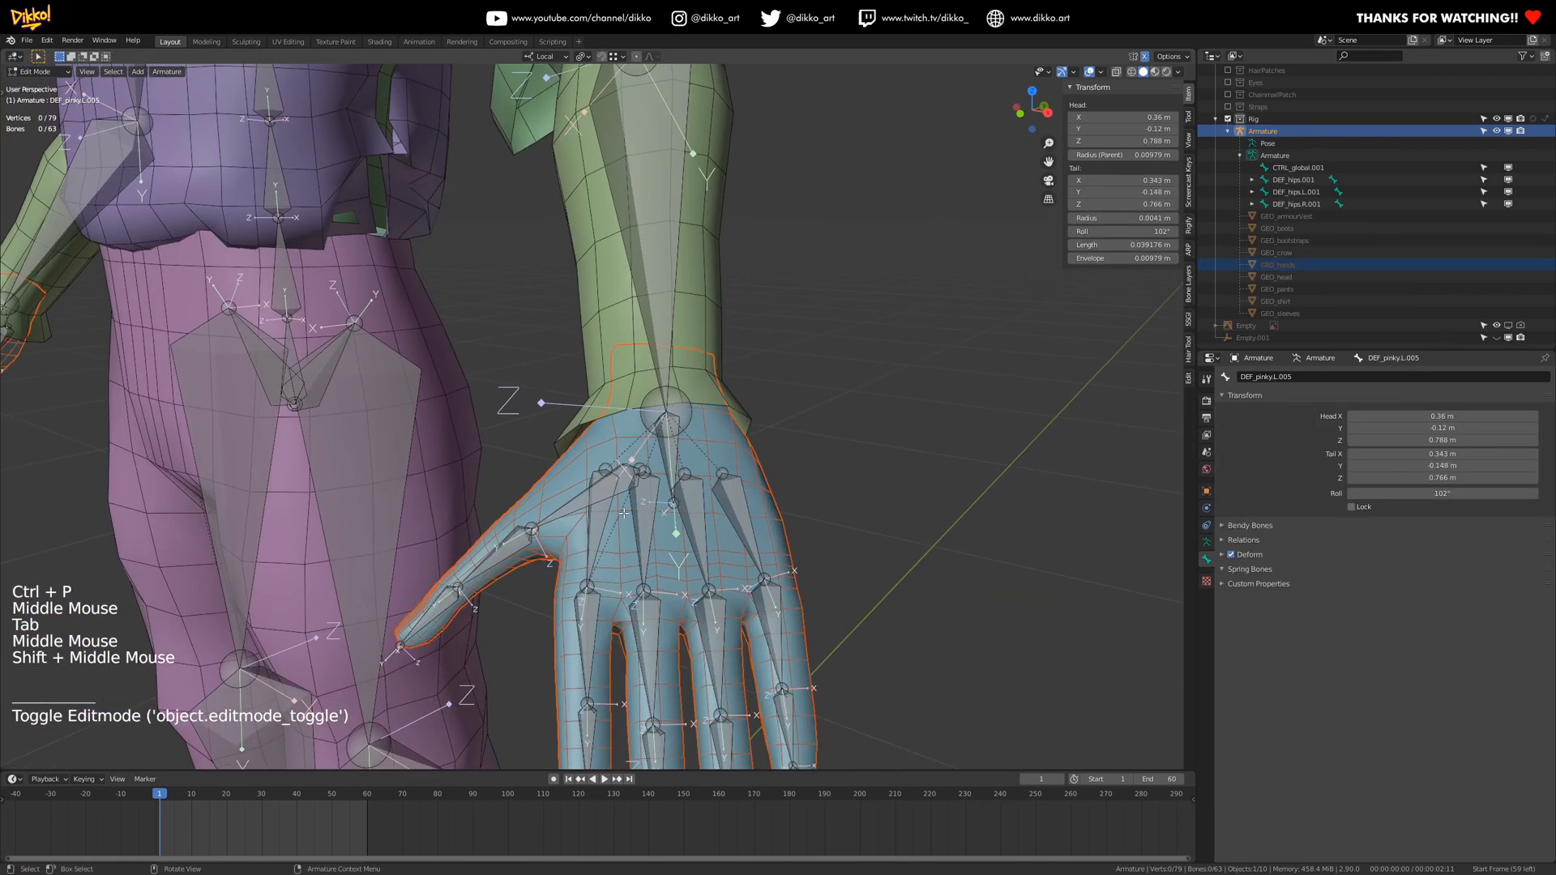
pyautogui.scroll(2, 630, 501)
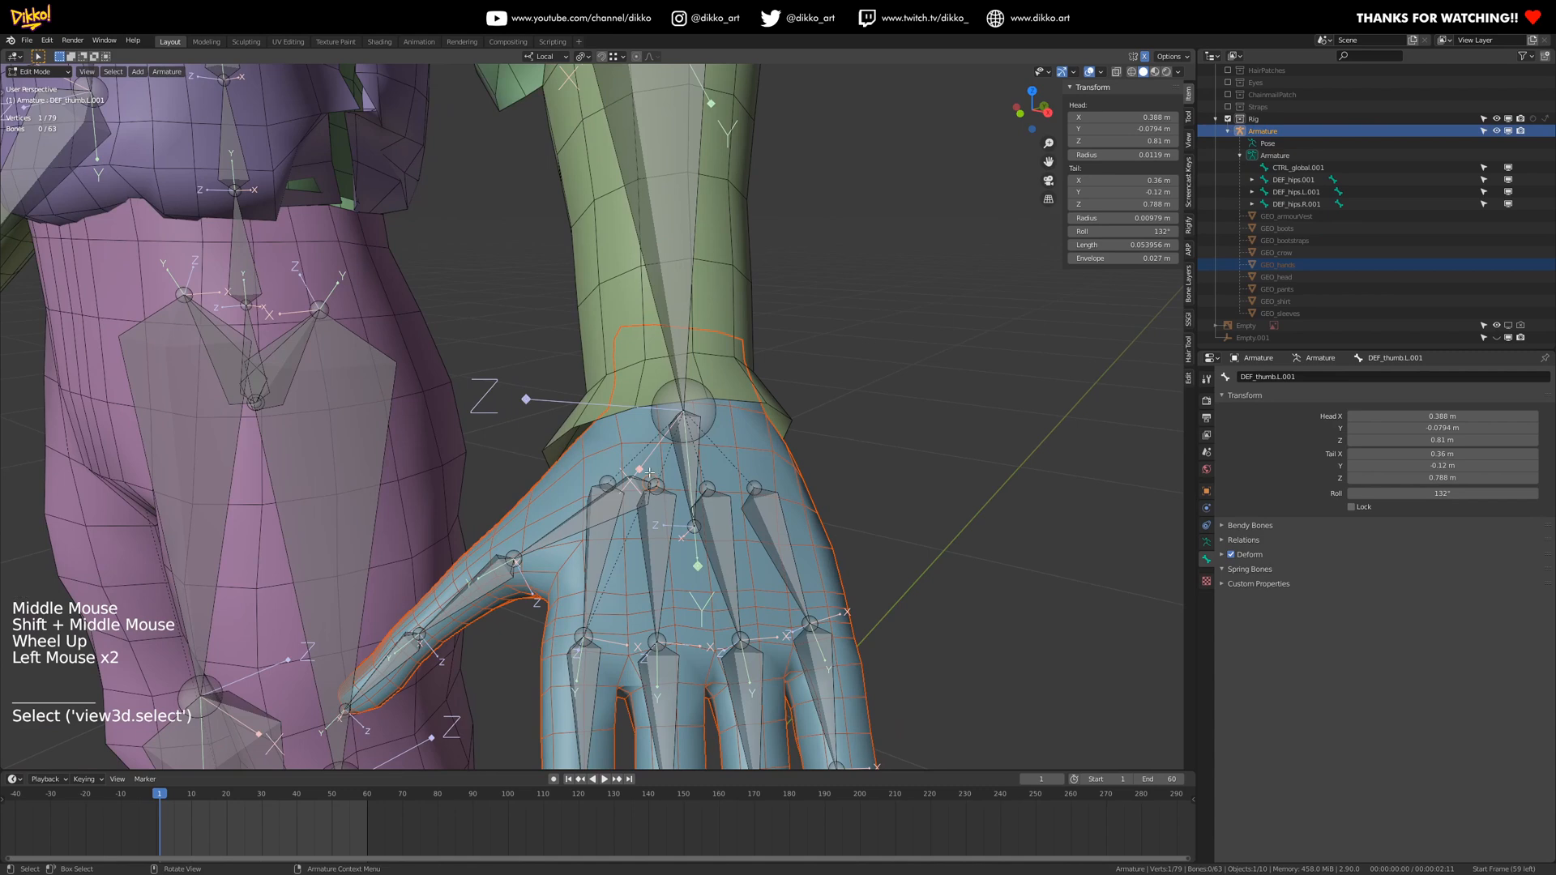
pyautogui.press('g')
pyautogui.click(566, 512)
pyautogui.moveTo(567, 511); pyautogui.dragTo(656, 450, button='middle')
pyautogui.press('g')
pyautogui.click(718, 549)
pyautogui.press('g')
pyautogui.click(577, 523)
pyautogui.press('Tab')
# - Select the hands mesh and the armature, and apply automatic weights again for the shortened thumb bone
pyautogui.click(607, 438)
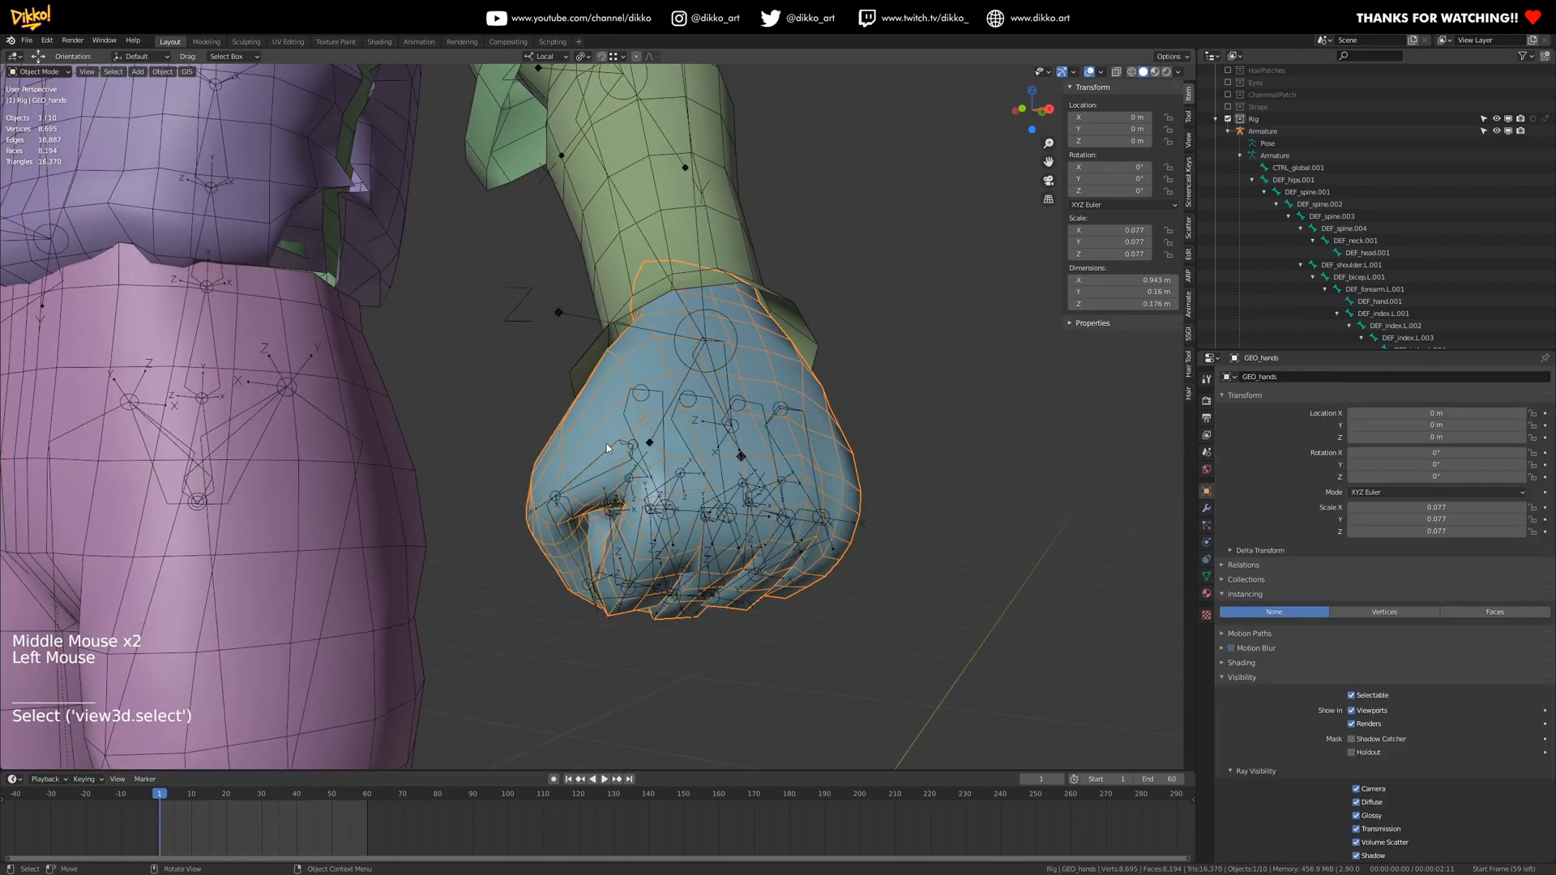
pyautogui.keyDown('shift'); pyautogui.click(571, 489); pyautogui.keyUp('shift')
pyautogui.hotkey('ctrl', 'p')
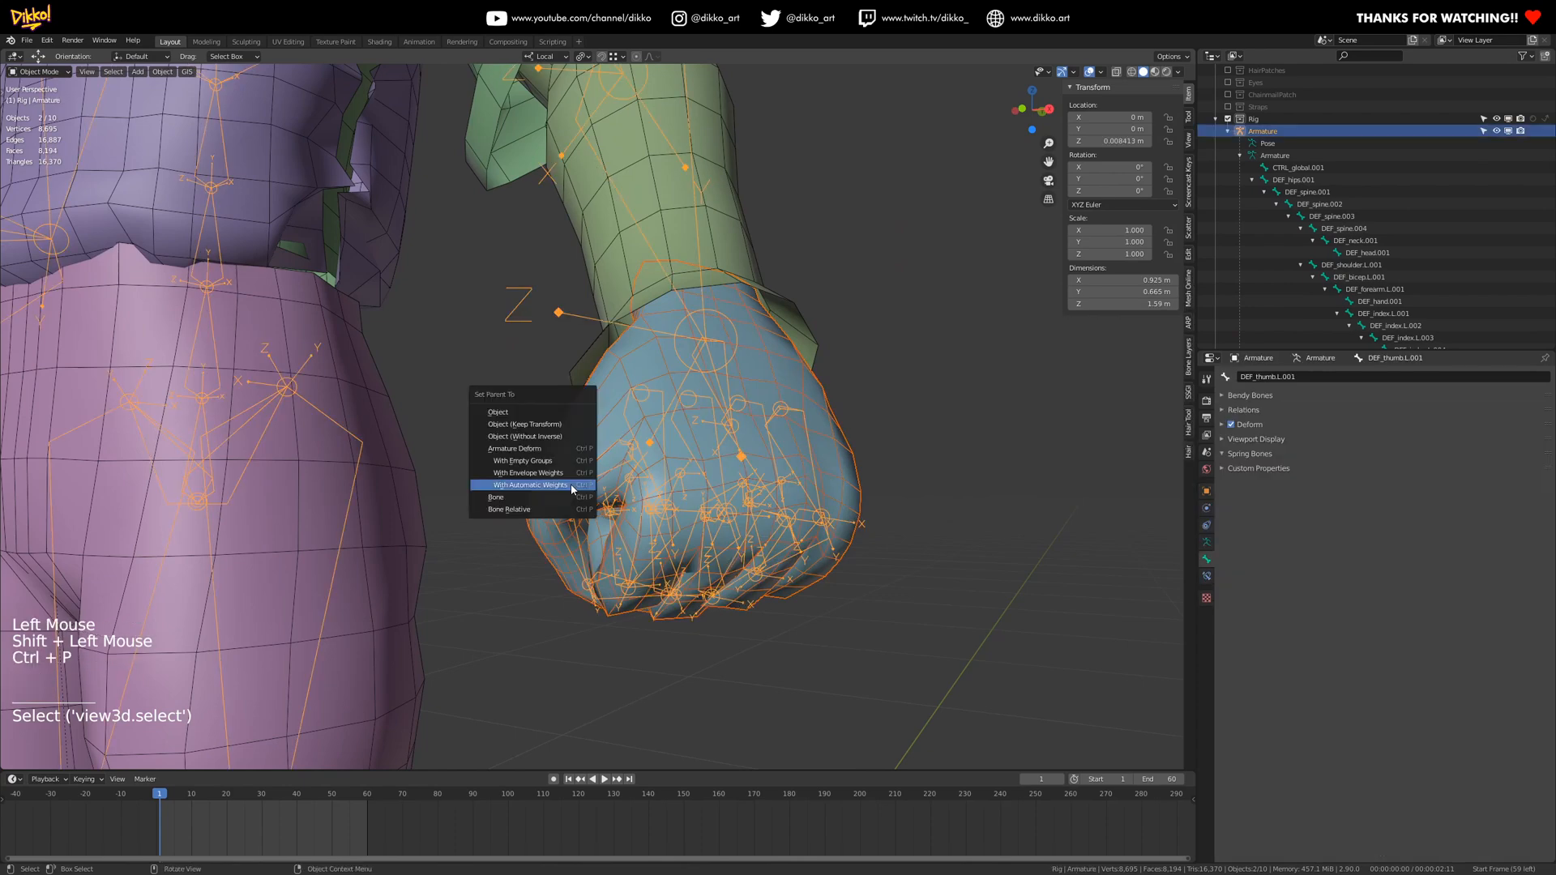
pyautogui.click(571, 488)
pyautogui.moveTo(572, 489); pyautogui.dragTo(628, 392, button='middle')
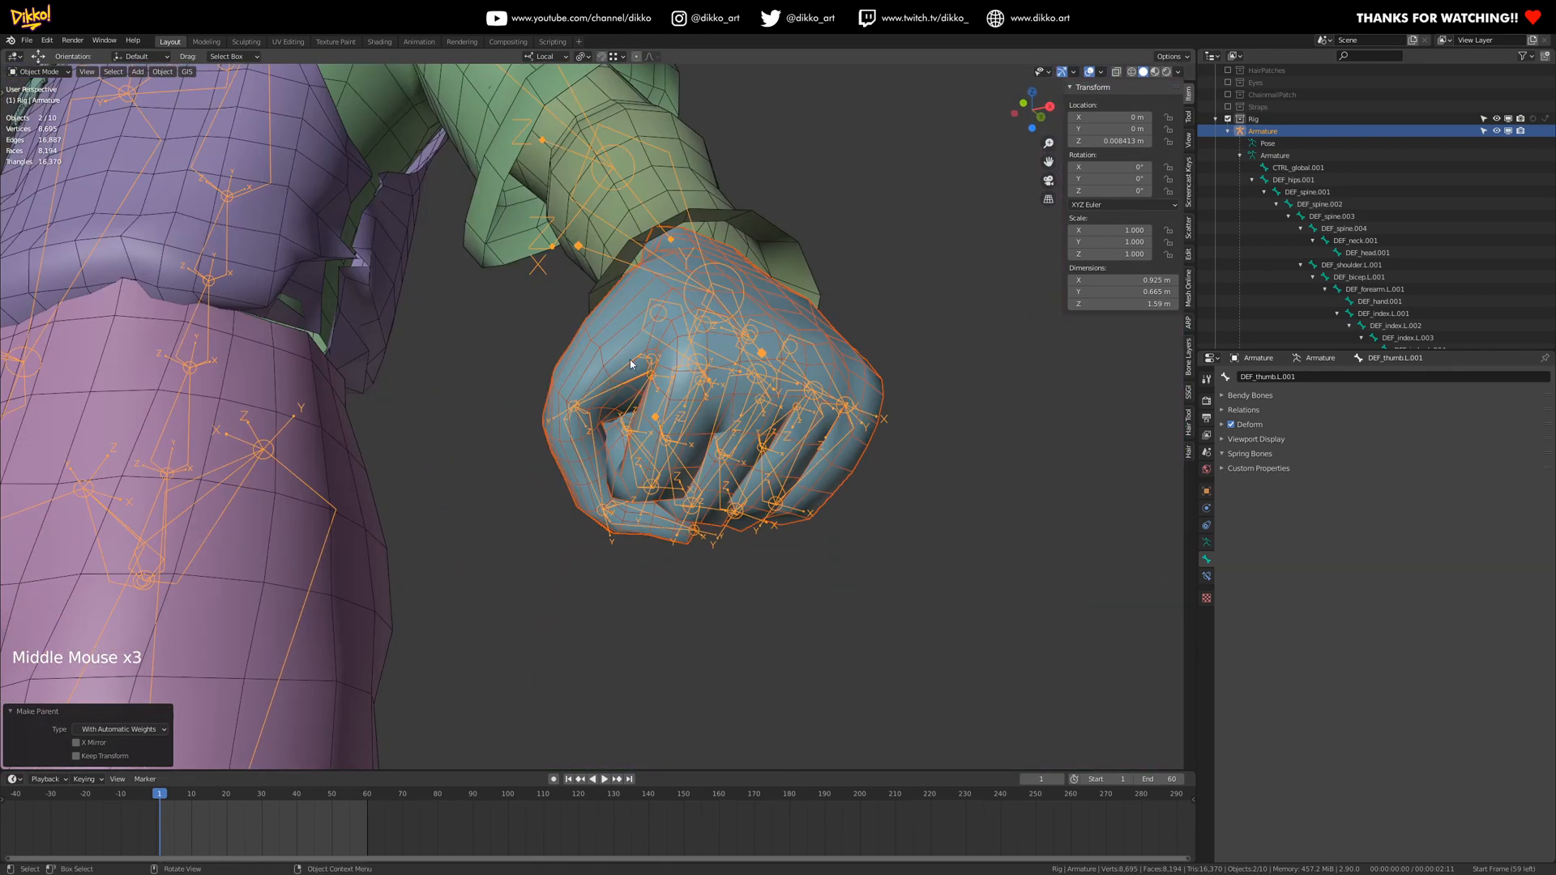
pyautogui.moveTo(613, 374); pyautogui.dragTo(664, 502, button='middle')
pyautogui.scroll(2, 624, 363)
# - In Pose Mode, select all bones and clear their rotations to restore the rest pose, and return to Object Mode
pyautogui.press('Tab')
pyautogui.scroll(-2, 878, 556)
pyautogui.scroll(-2, 648, 491)
pyautogui.keyDown('shift'); pyautogui.moveTo(389, 454); pyautogui.dragTo(559, 387, button='middle'); pyautogui.keyUp('shift')
pyautogui.moveTo(559, 388); pyautogui.dragTo(614, 377, button='middle')
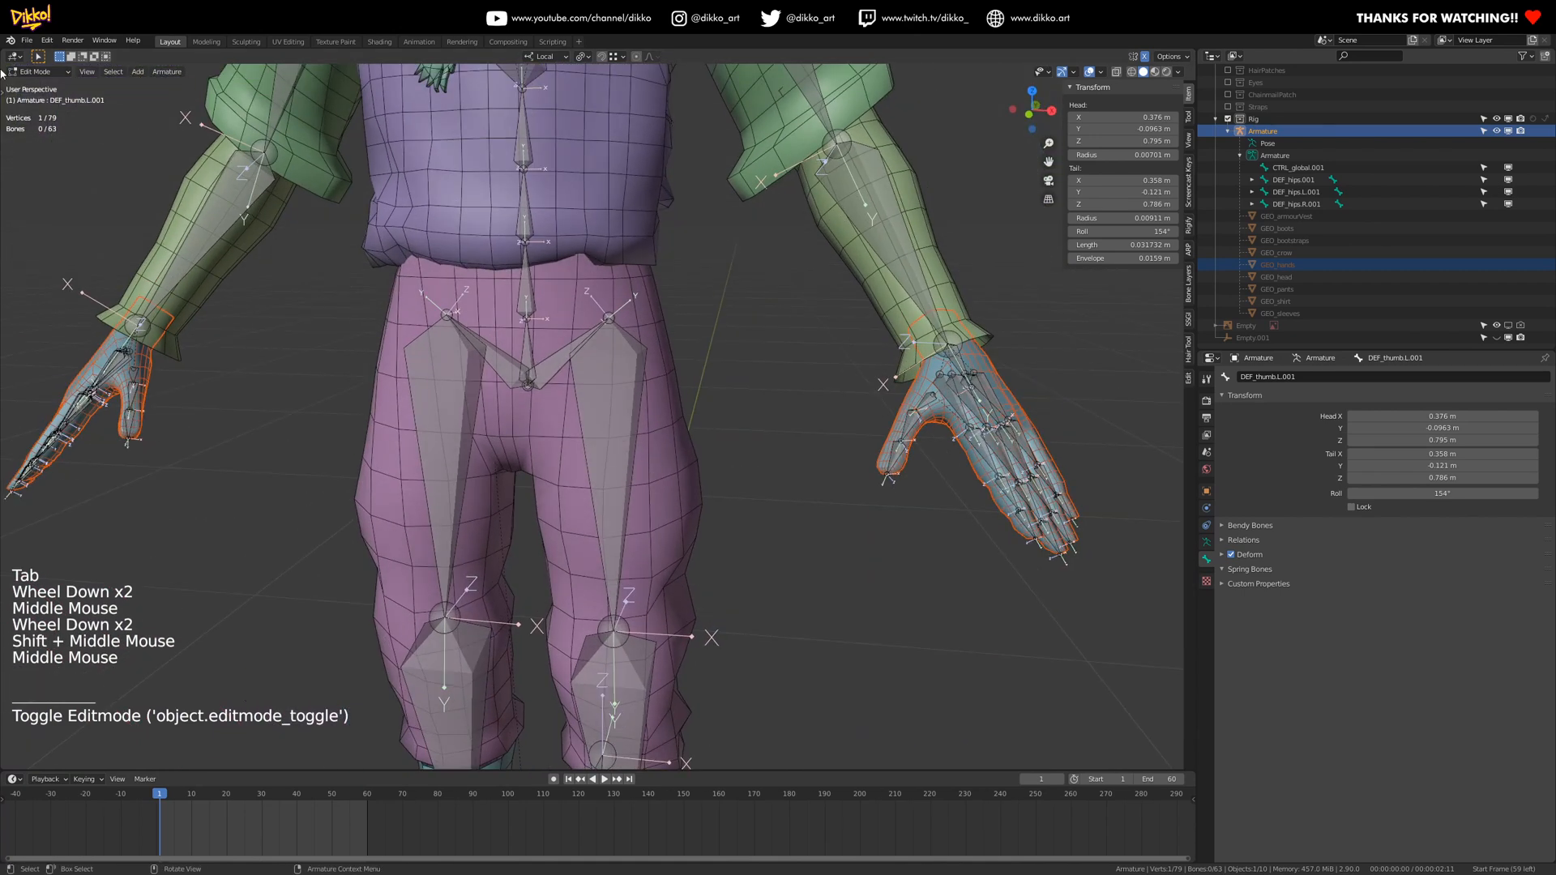
pyautogui.click(36, 71)
pyautogui.click(52, 104)
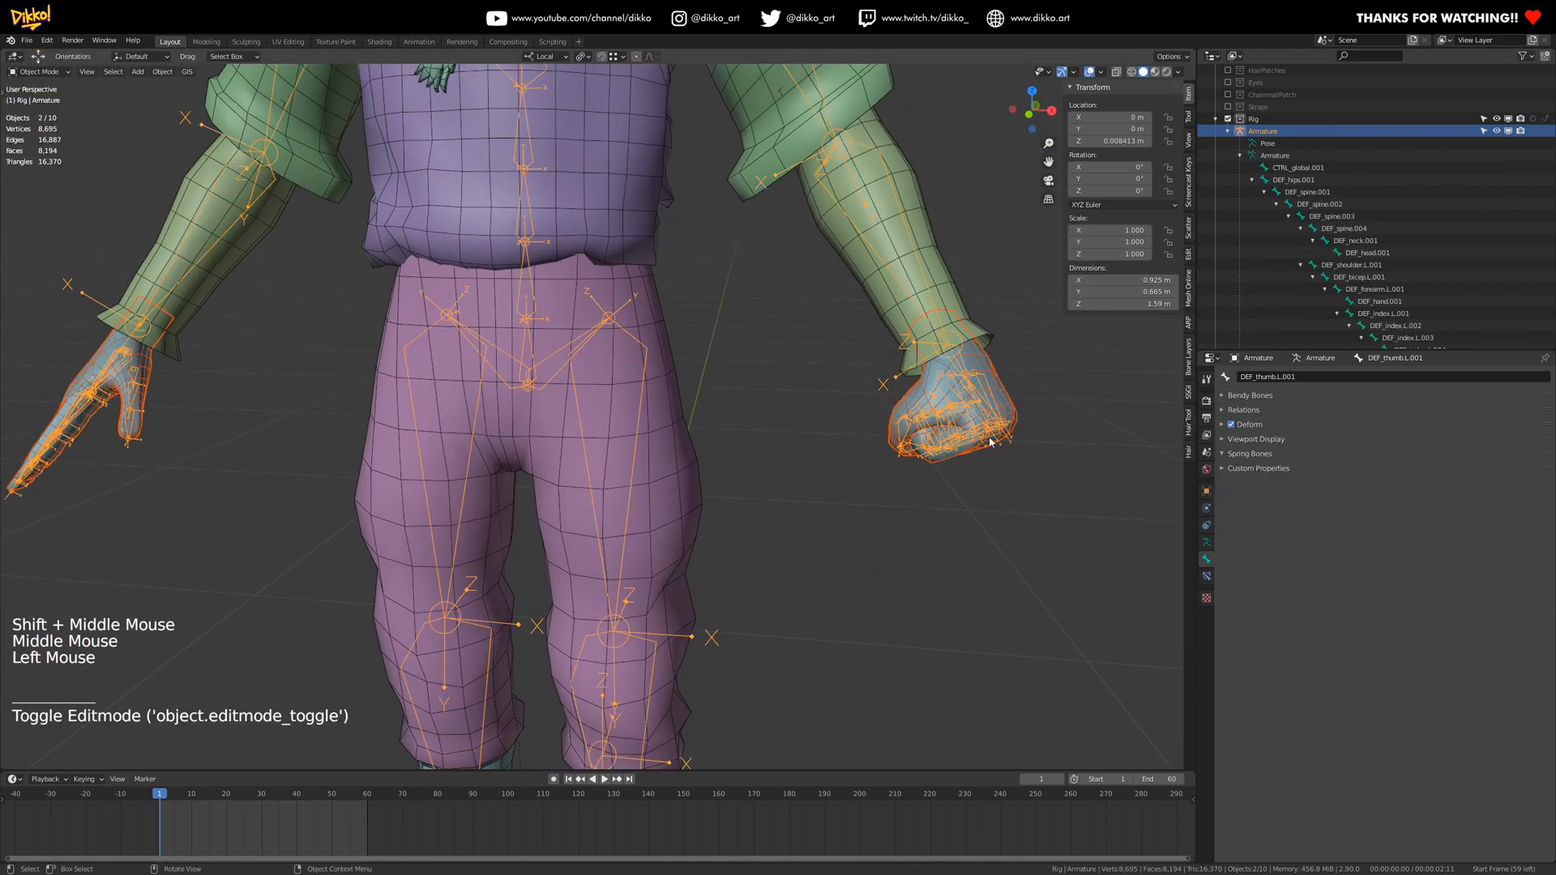
pyautogui.click(39, 112)
pyautogui.press('a')
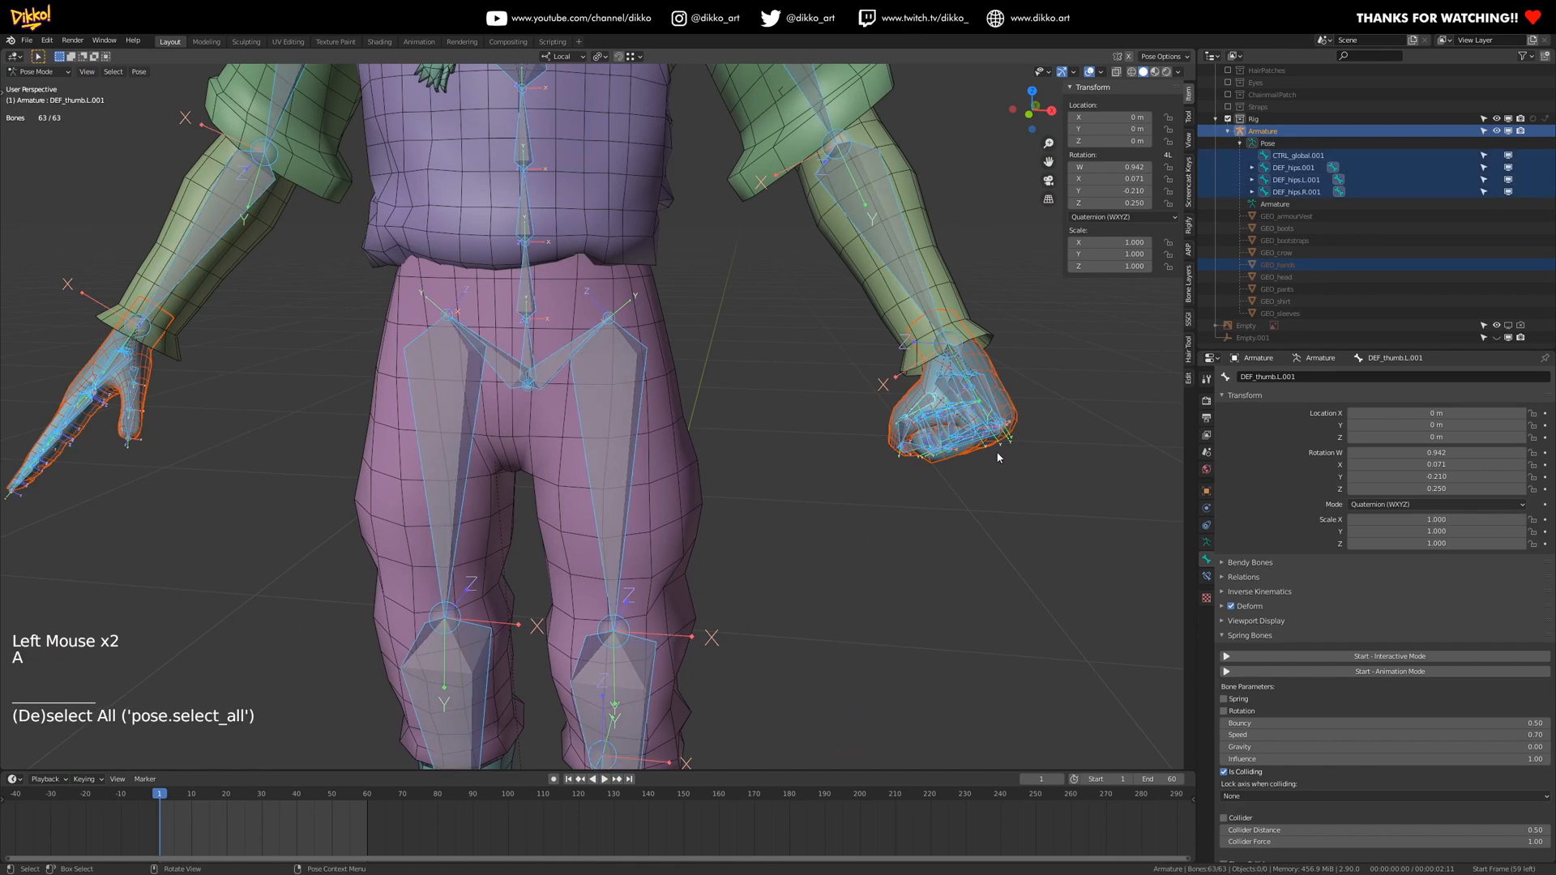
pyautogui.hotkey('alt', 'r')
pyautogui.scroll(-2, 324, 307)
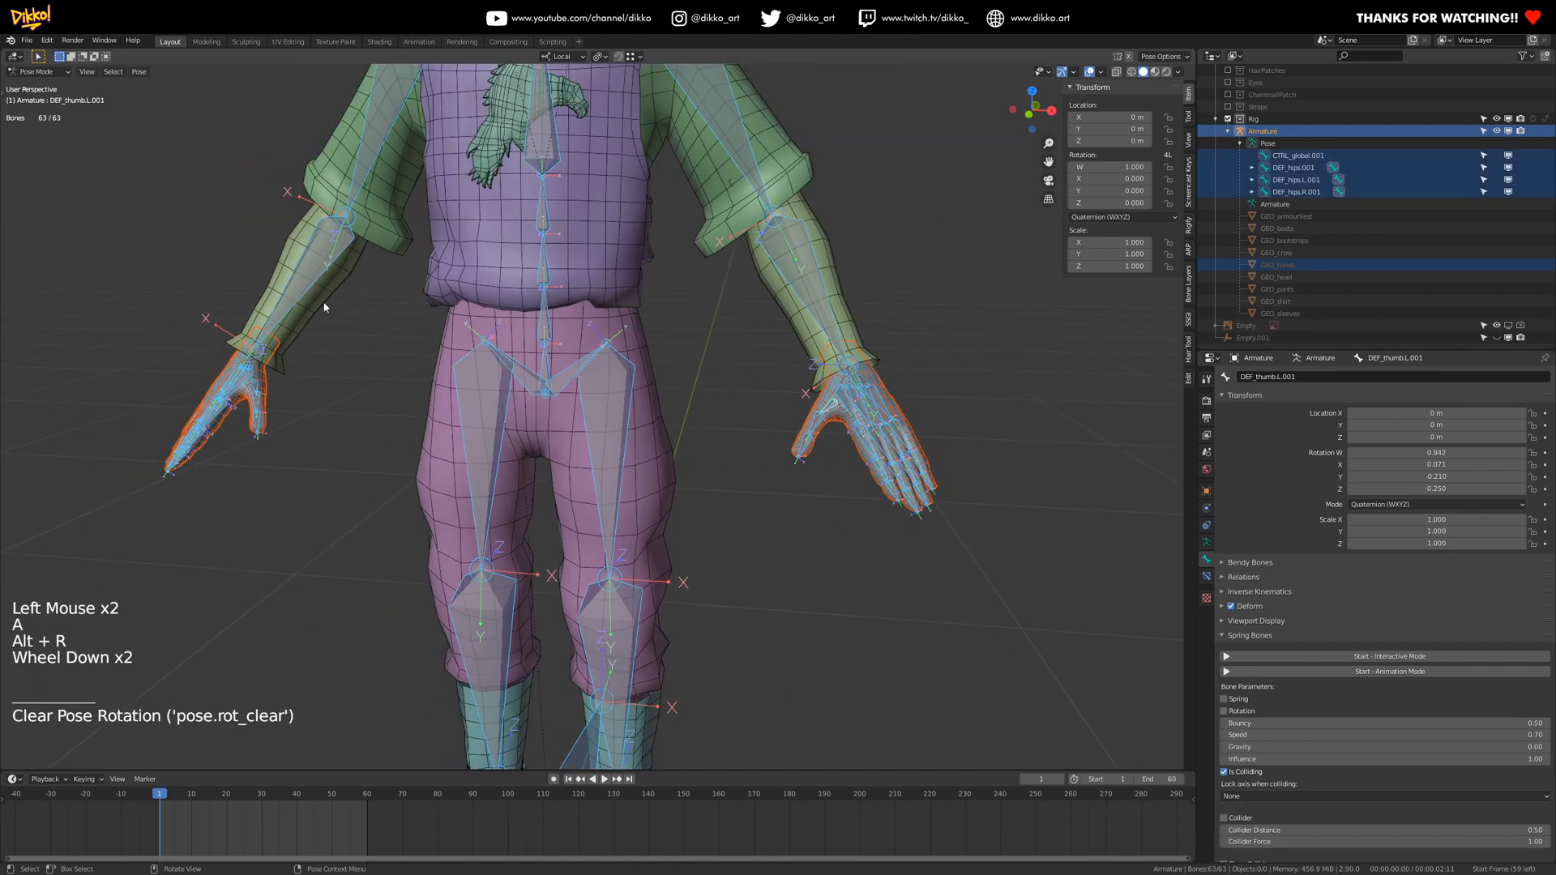
pyautogui.click(32, 72)
pyautogui.click(18, 87)
# - Examine the complete character and its armature from head to feet
pyautogui.keyDown('shift'); pyautogui.moveTo(712, 348); pyautogui.dragTo(731, 353, button='middle'); pyautogui.keyUp('shift')
pyautogui.keyDown('shift'); pyautogui.moveTo(732, 353); pyautogui.dragTo(798, 365, button='middle'); pyautogui.keyUp('shift')
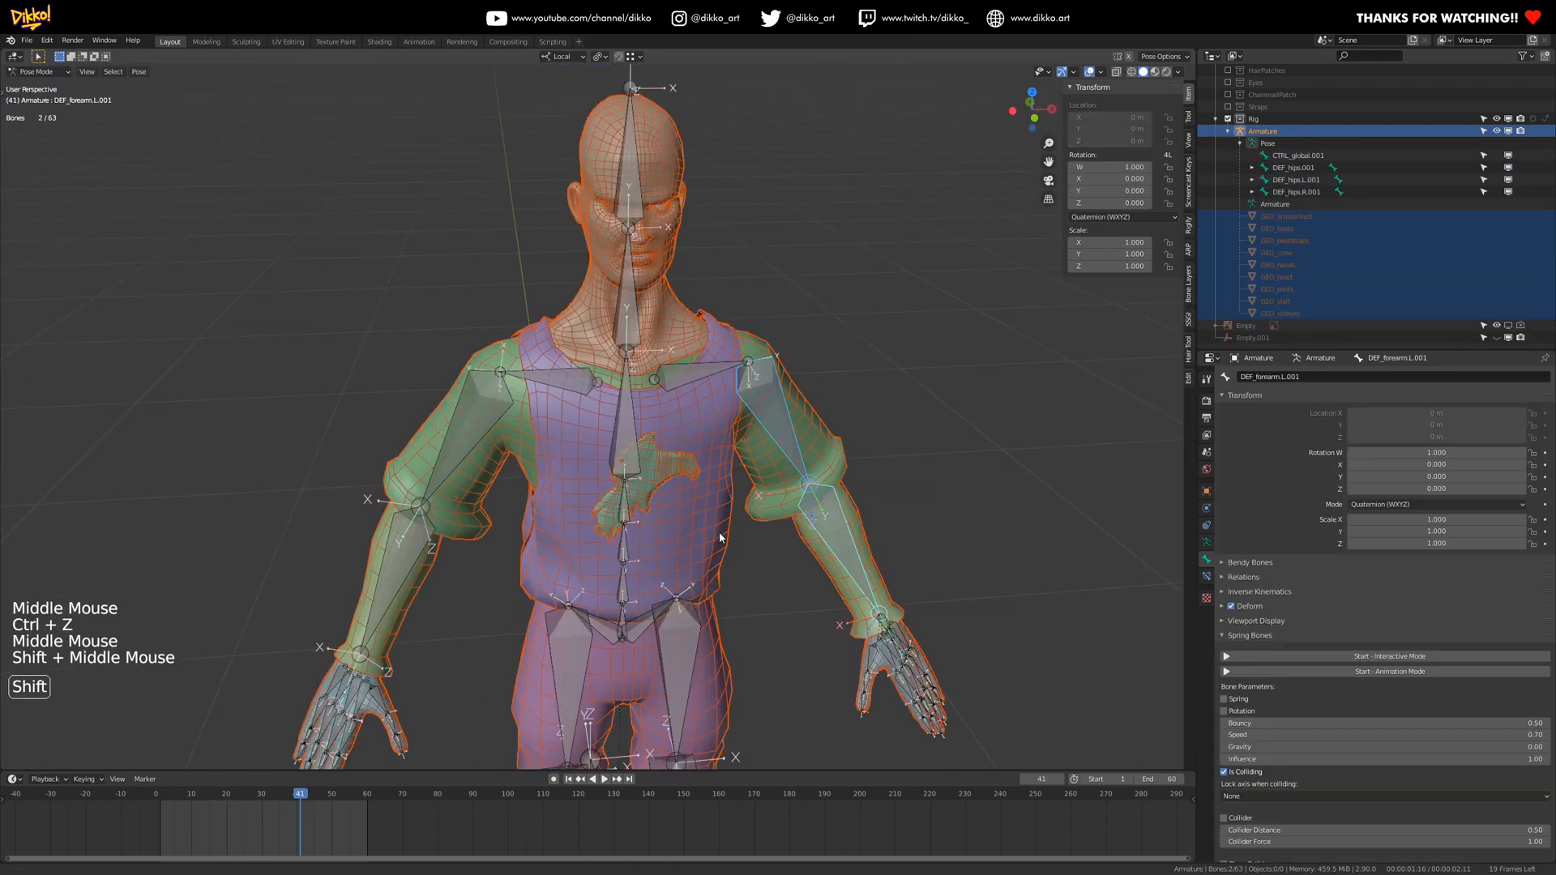
pyautogui.keyDown('shift'); pyautogui.moveTo(718, 538); pyautogui.dragTo(718, 474, button='middle'); pyautogui.keyUp('shift')
pyautogui.moveTo(649, 478)
pyautogui.mouseDown(button='middle')
pyautogui.moveTo(616, 484)
pyautogui.moveTo(640, 490)
pyautogui.mouseUp(button='middle')
pyautogui.keyDown('shift'); pyautogui.moveTo(652, 494); pyautogui.dragTo(627, 276, button='middle'); pyautogui.keyUp('shift')
pyautogui.scroll(-2, 669, 358)
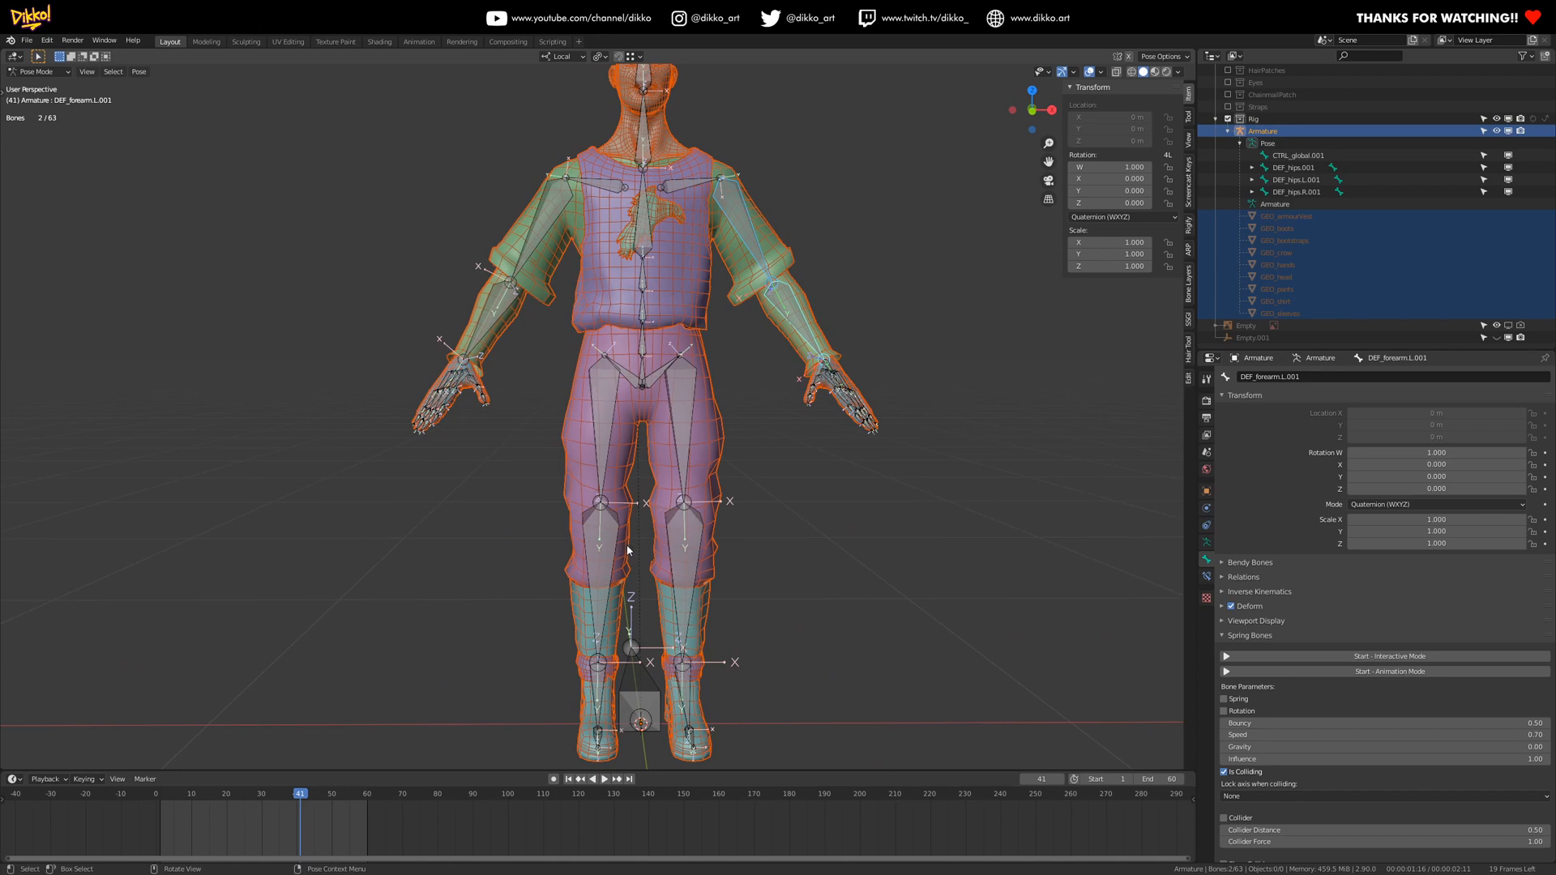
pyautogui.moveTo(628, 550); pyautogui.dragTo(623, 557, button='middle')
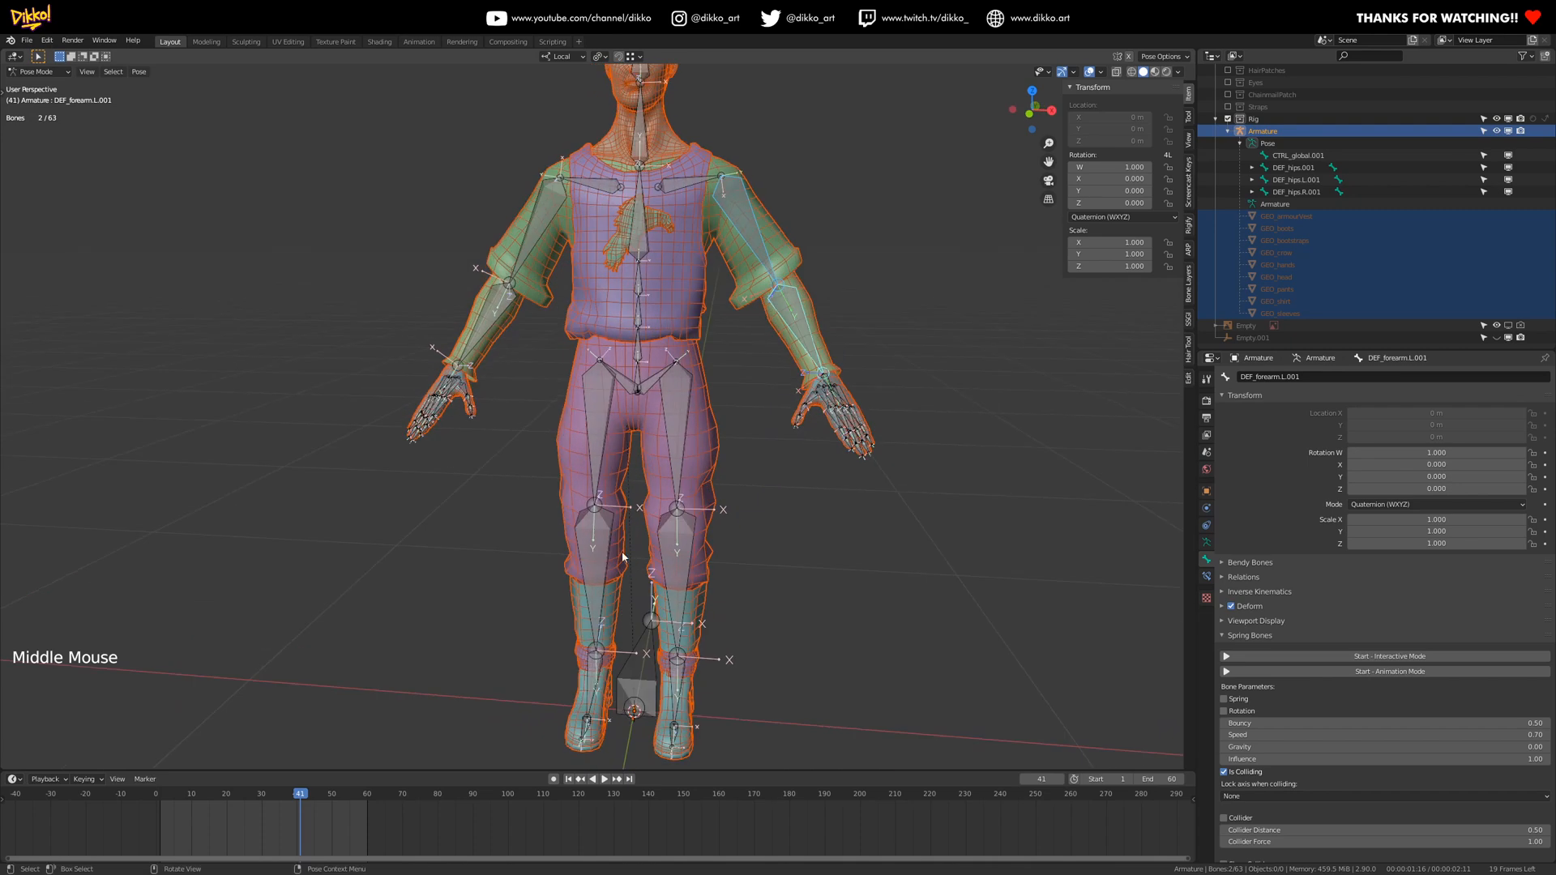
pyautogui.click(36, 73)
pyautogui.moveTo(570, 557); pyautogui.dragTo(692, 491, button='middle')
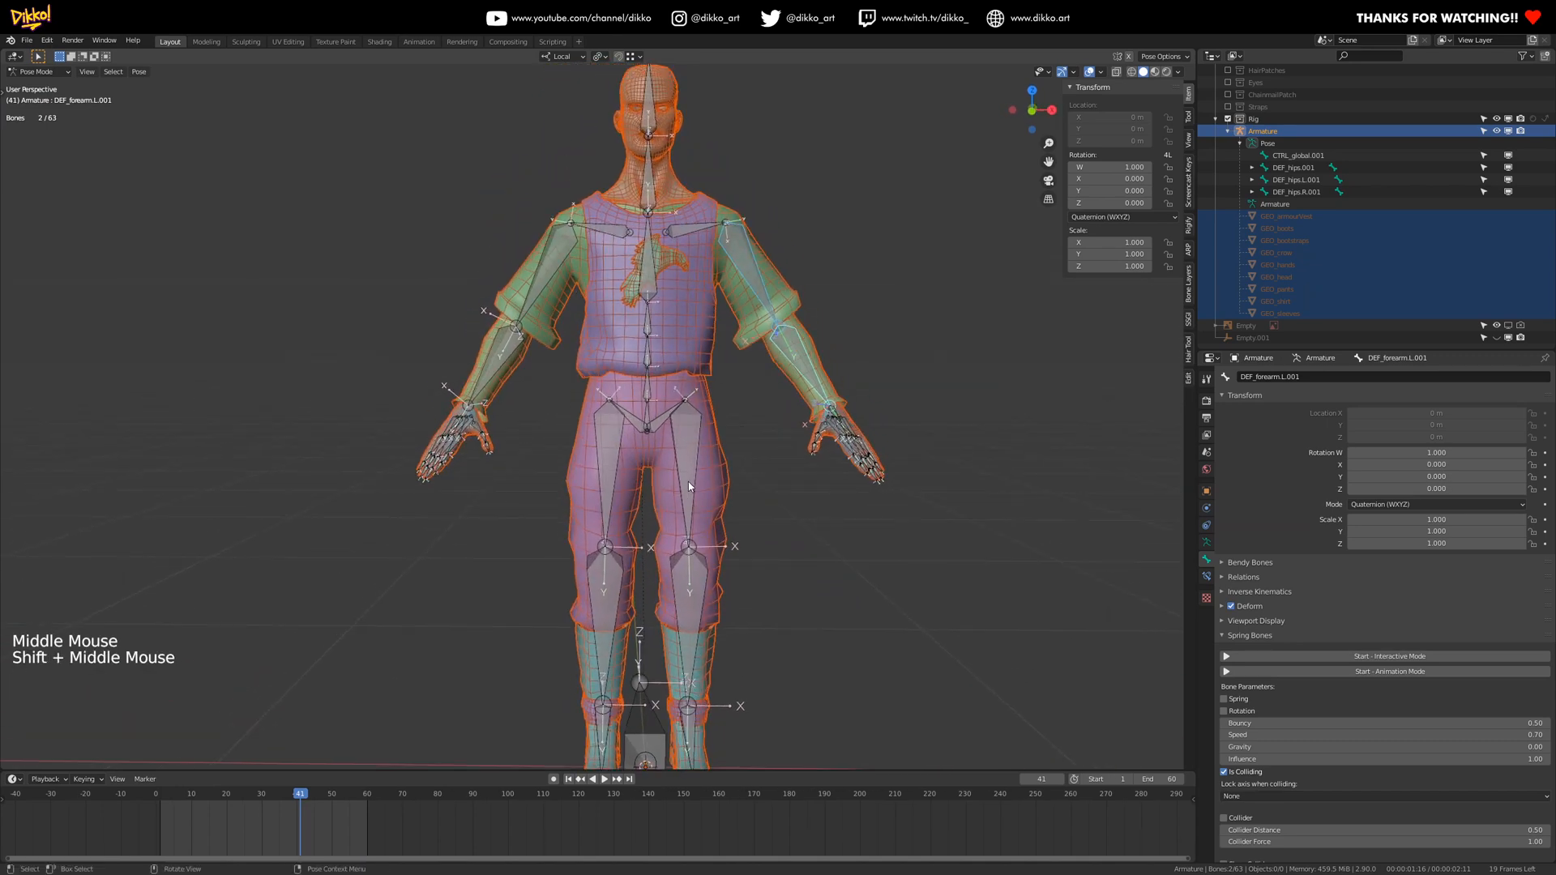
# - Test bending the left shin bone around its local X axis, and undo the rotation
pyautogui.moveTo(688, 482); pyautogui.dragTo(698, 568, button='middle')
pyautogui.click(698, 571)
pyautogui.press('r')
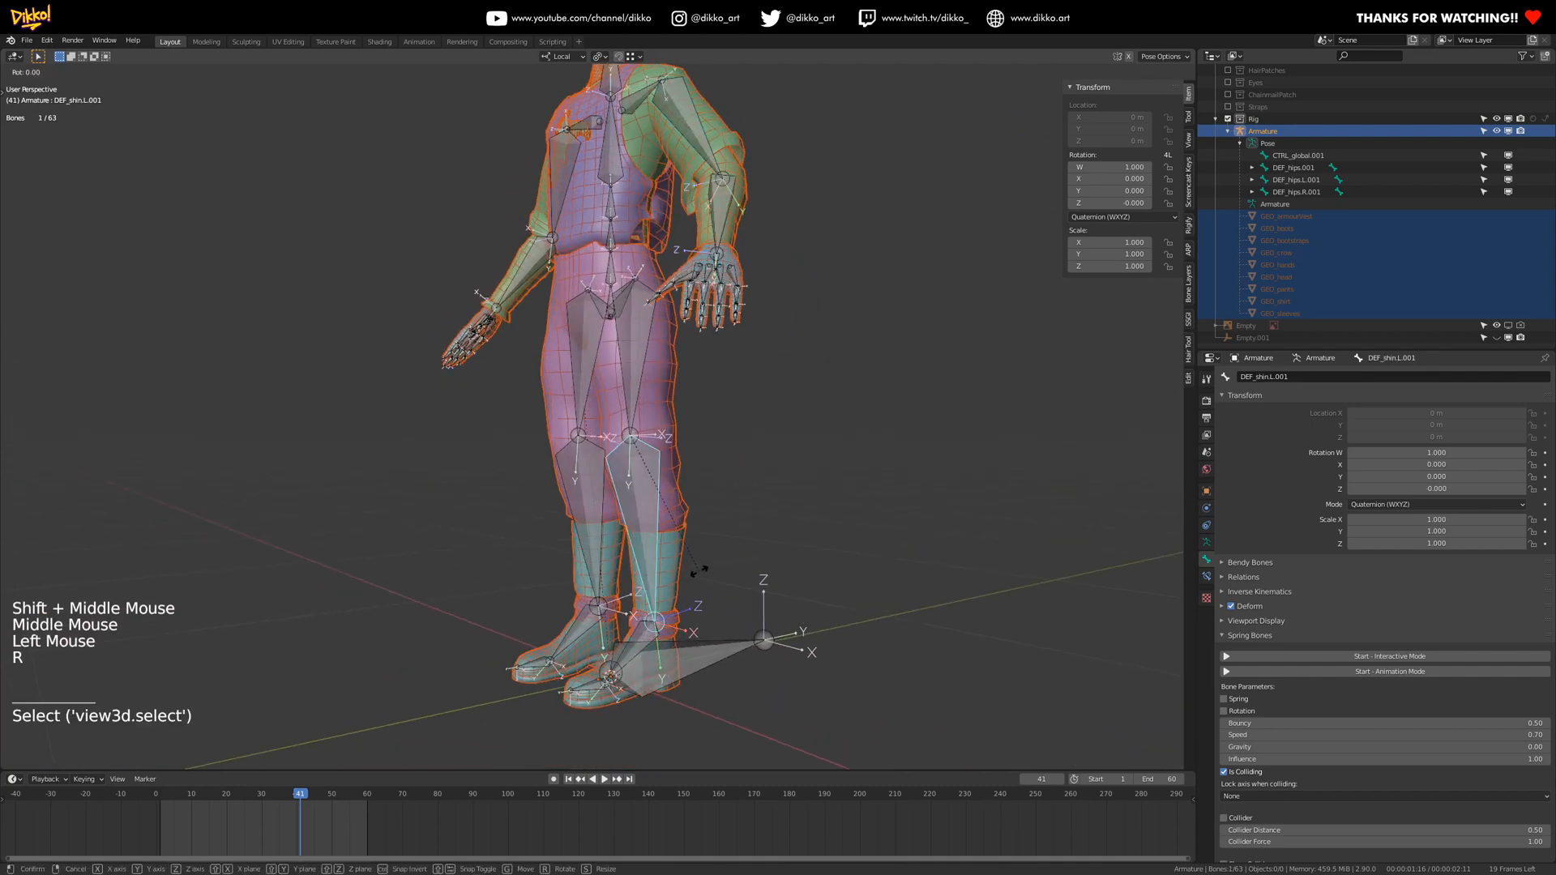
pyautogui.press('x')
pyautogui.hotkey('ctrl', 'z')
# - Test bending the right shin bone around its local X axis, and undo the rotation
pyautogui.moveTo(684, 564); pyautogui.dragTo(592, 533, button='middle')
pyautogui.click(591, 533)
pyautogui.press('r')
pyautogui.press('x')
pyautogui.click(759, 468)
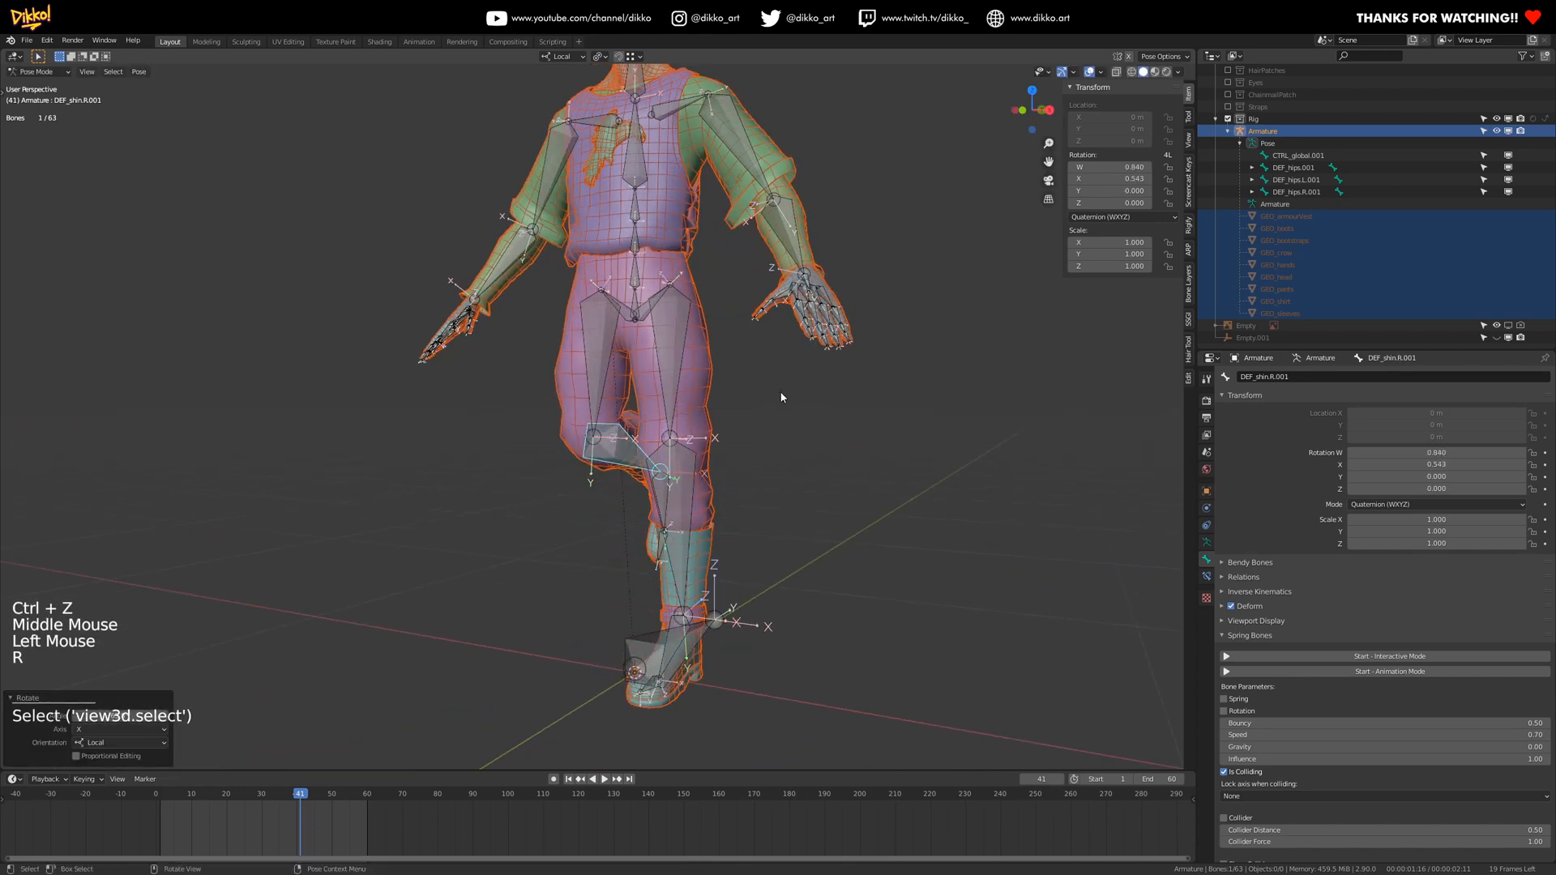
pyautogui.hotkey('ctrl', 'z')
# - Test rotating the right foot bone around its local X axis, and undo the rotation
pyautogui.click(598, 628)
pyautogui.press('r')
pyautogui.press('x')
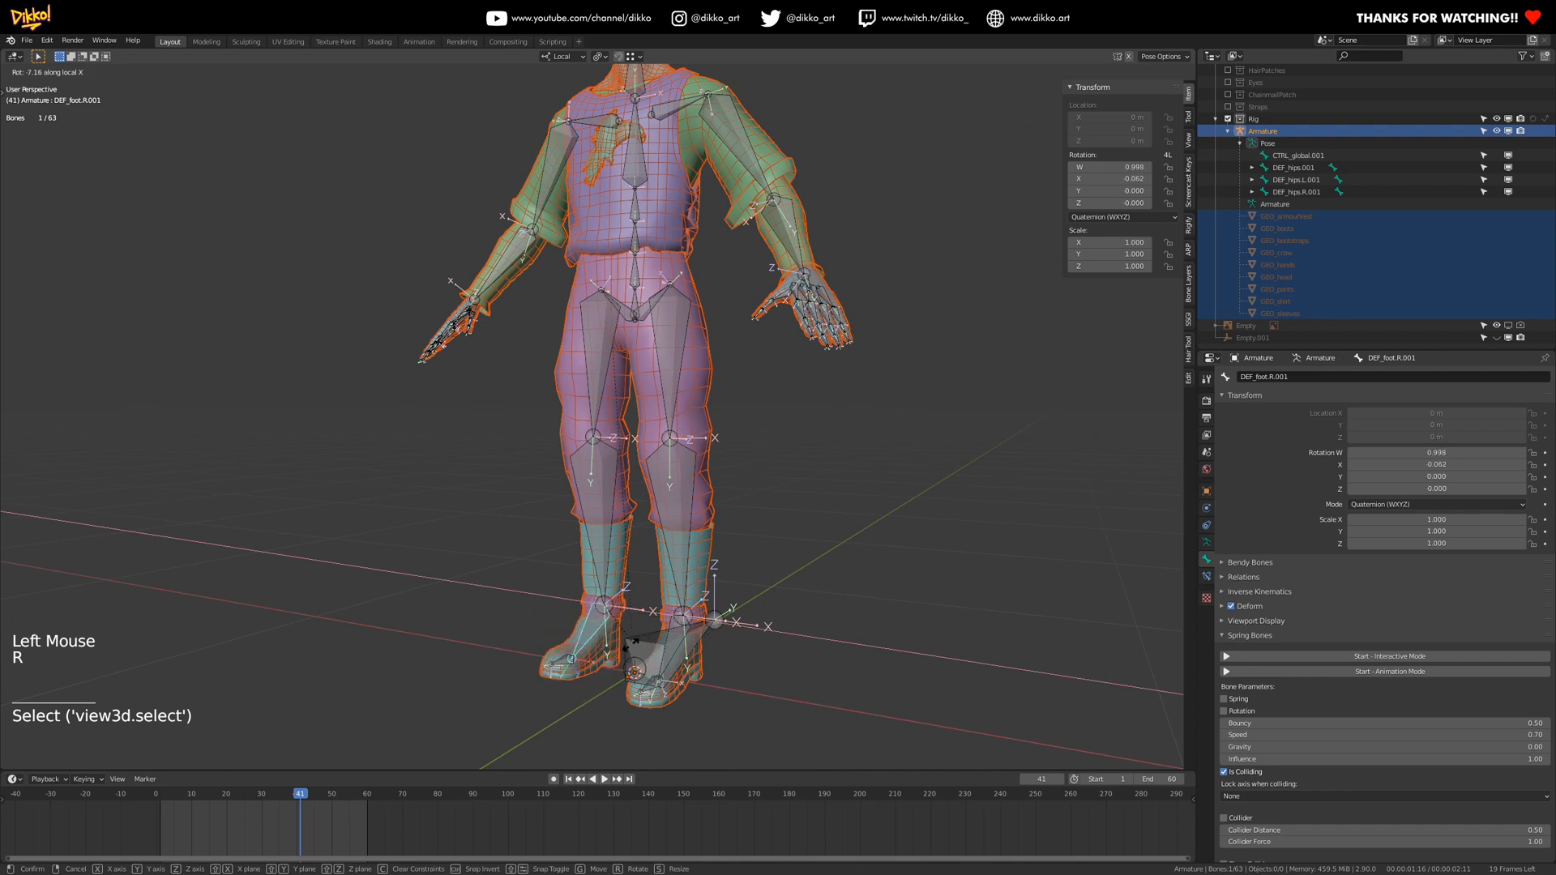
pyautogui.click(681, 567)
pyautogui.hotkey('ctrl', 'z')
pyautogui.moveTo(687, 532); pyautogui.dragTo(785, 585, button='middle')
pyautogui.moveTo(642, 485); pyautogui.dragTo(619, 501, button='middle')
pyautogui.keyDown('shift'); pyautogui.moveTo(718, 380); pyautogui.dragTo(758, 487, button='middle'); pyautogui.keyUp('shift')
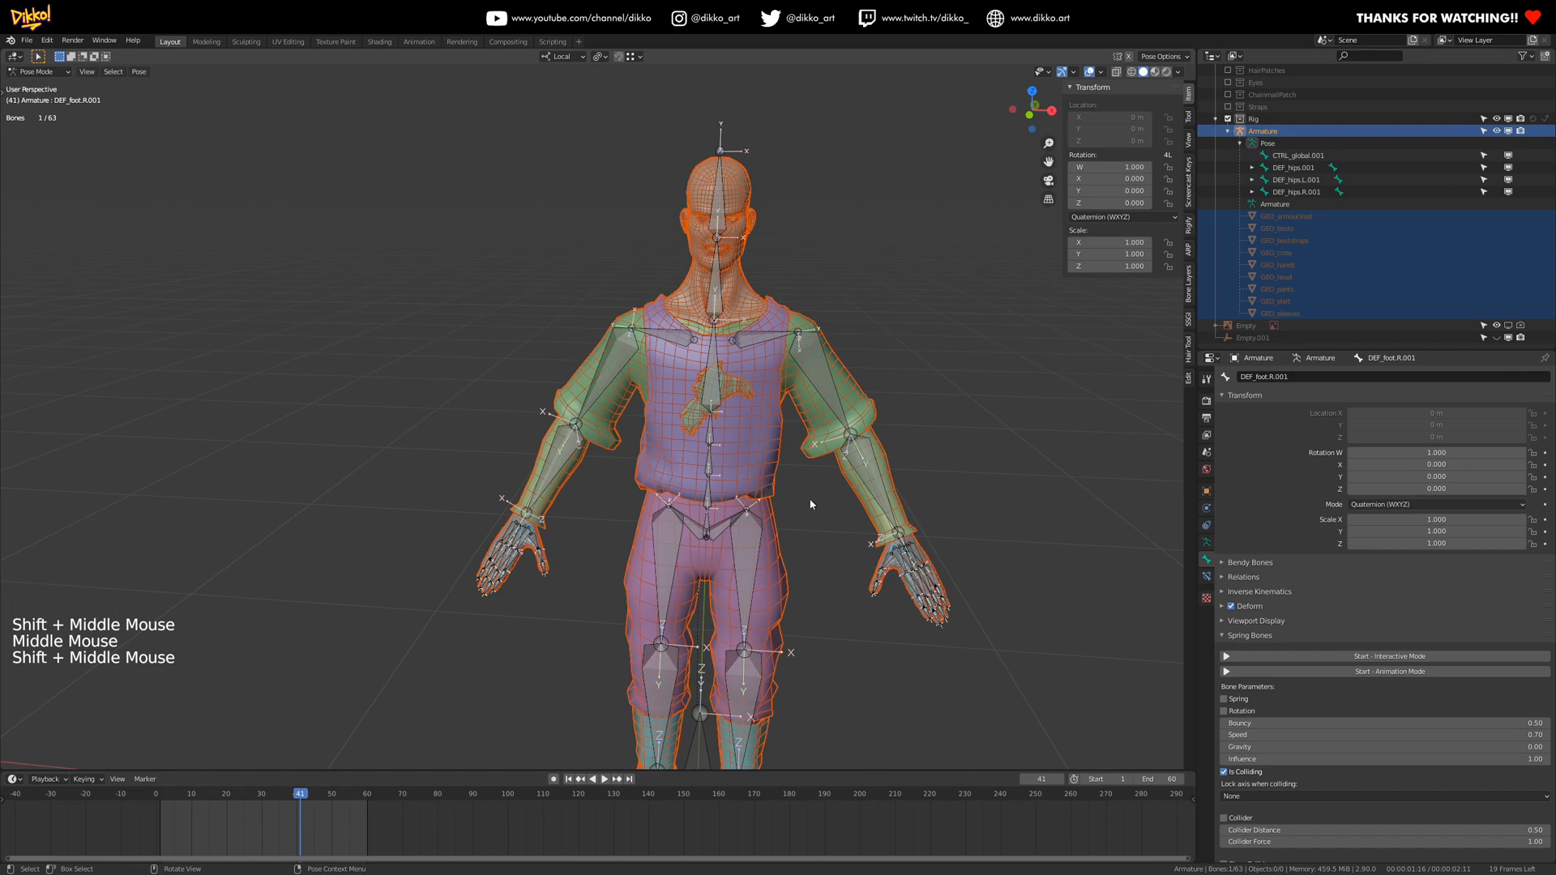